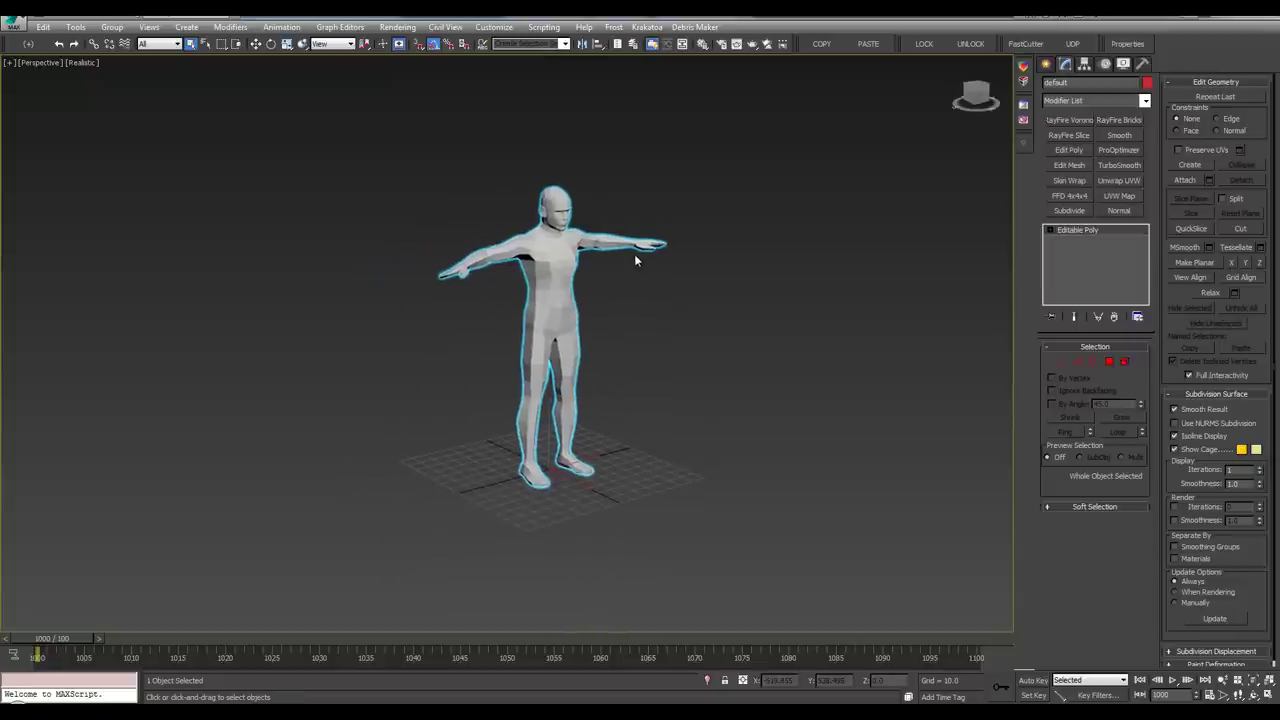
Check in the units setup that the system unit scale is set to 1 unit = 1.0 centimeters
{"action": "middle_click_drag", "start_coordinate": [635, 256], "coordinate": [575, 246], "text": "alt"}
{"action": "scroll", "coordinate": [606, 250], "scroll_direction": "up", "scroll_amount": 2}
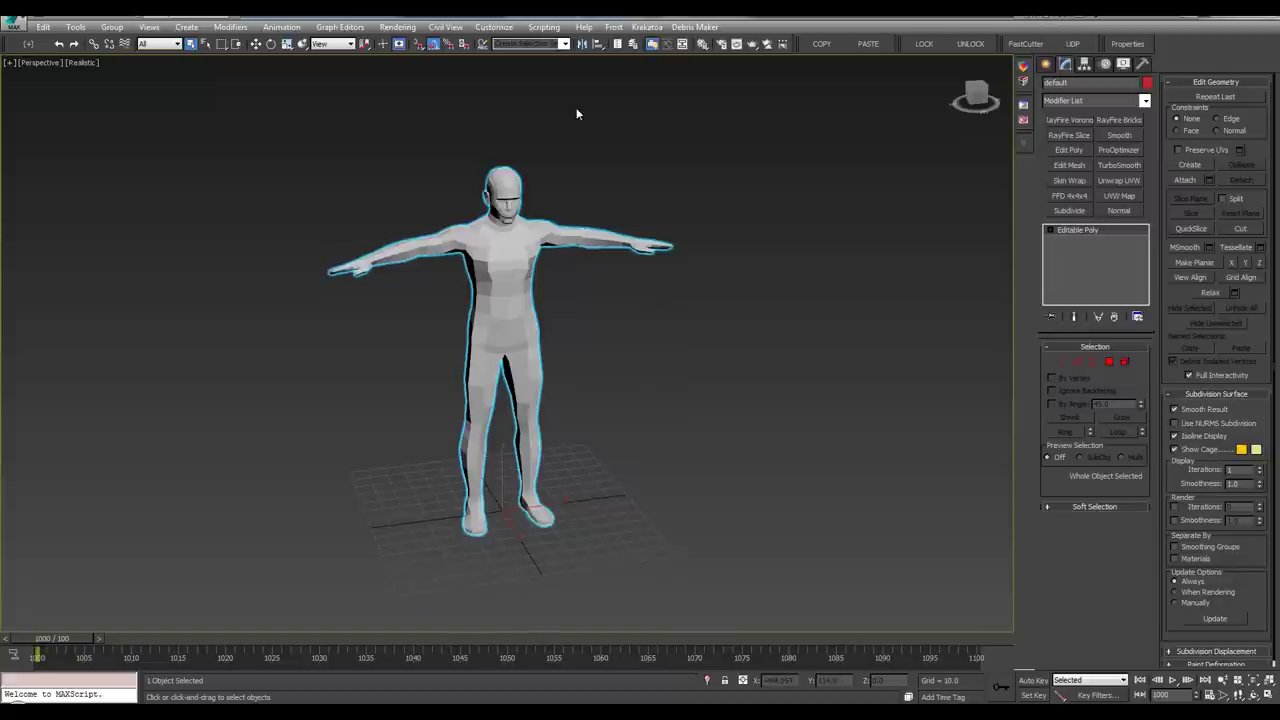
{"action": "left_click", "coordinate": [490, 27]}
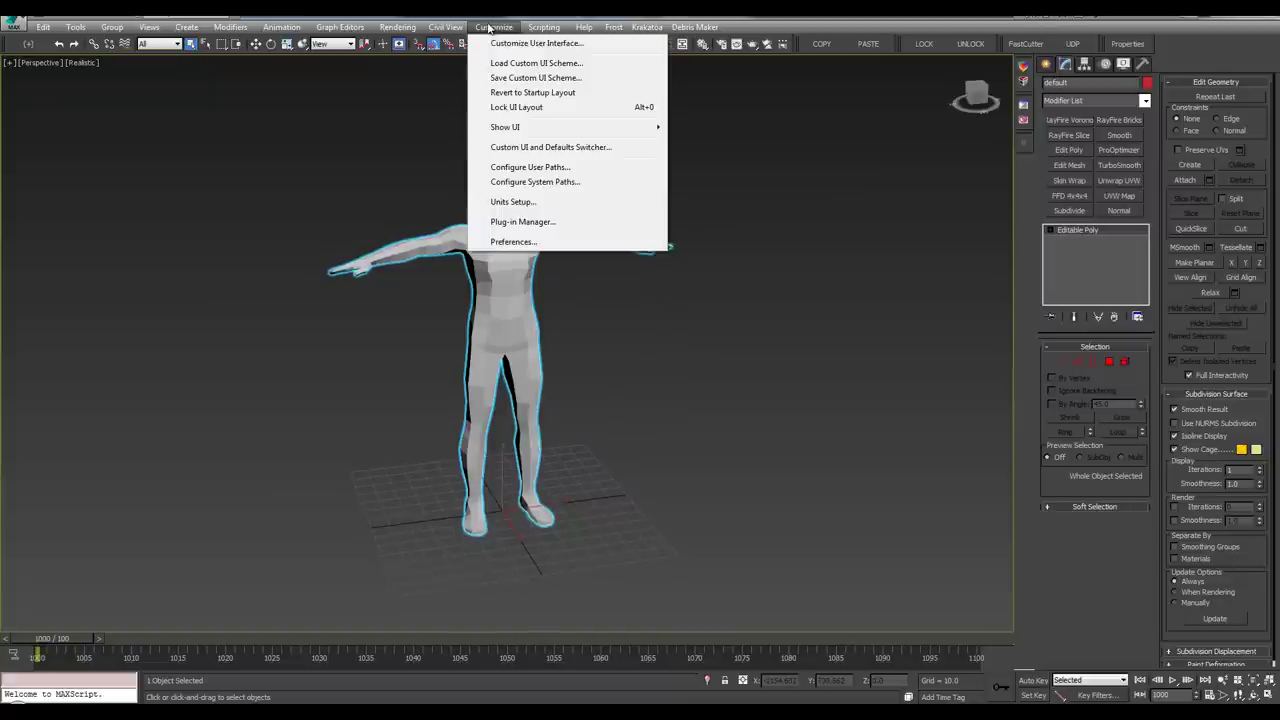
{"action": "left_click", "coordinate": [529, 205]}
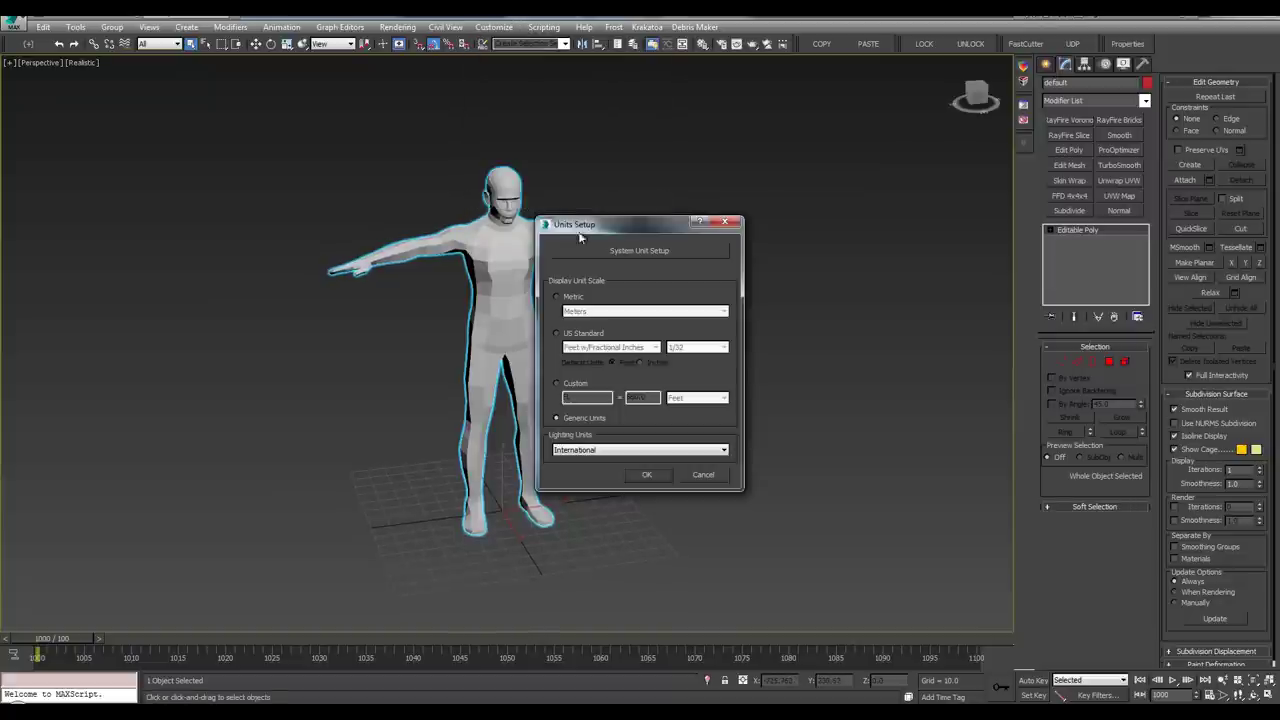
{"action": "left_click_drag", "start_coordinate": [608, 233], "coordinate": [782, 152]}
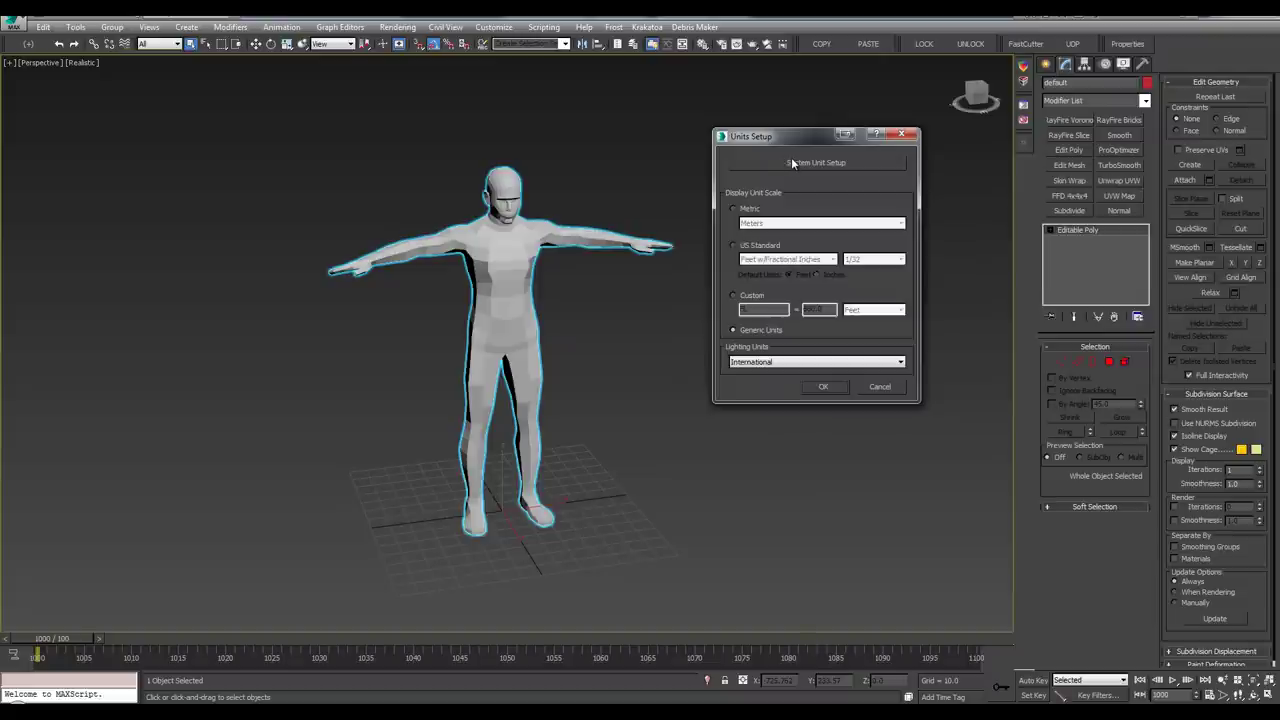
{"action": "left_click", "coordinate": [791, 157]}
{"action": "left_click_drag", "start_coordinate": [791, 135], "coordinate": [627, 85]}
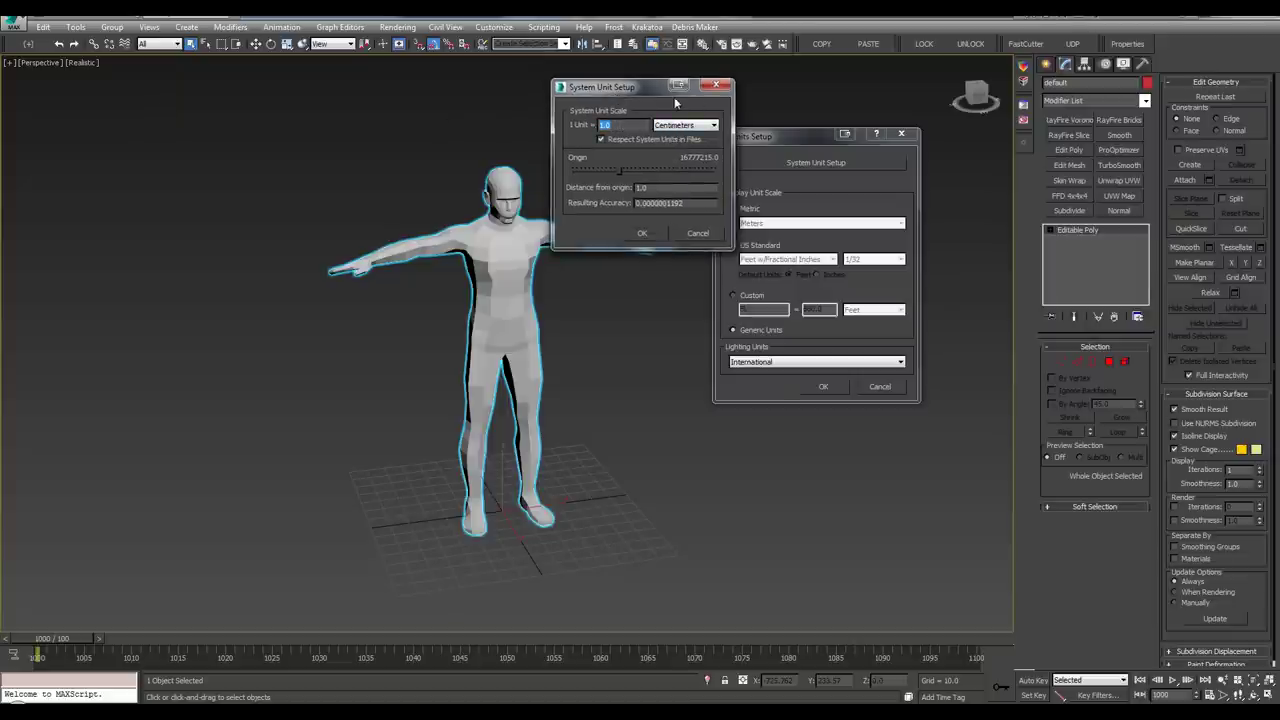
{"action": "left_click", "coordinate": [645, 233]}
{"action": "left_click_drag", "start_coordinate": [780, 140], "coordinate": [731, 134]}
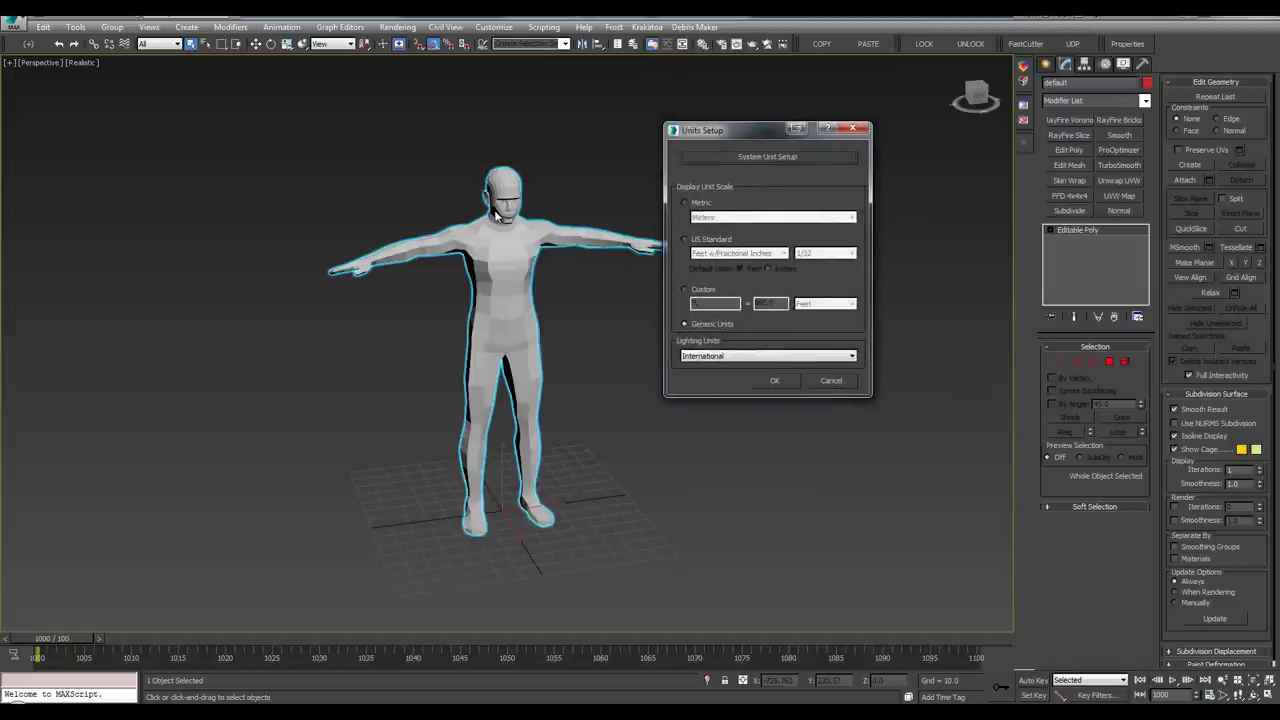
{"action": "left_click", "coordinate": [774, 381]}
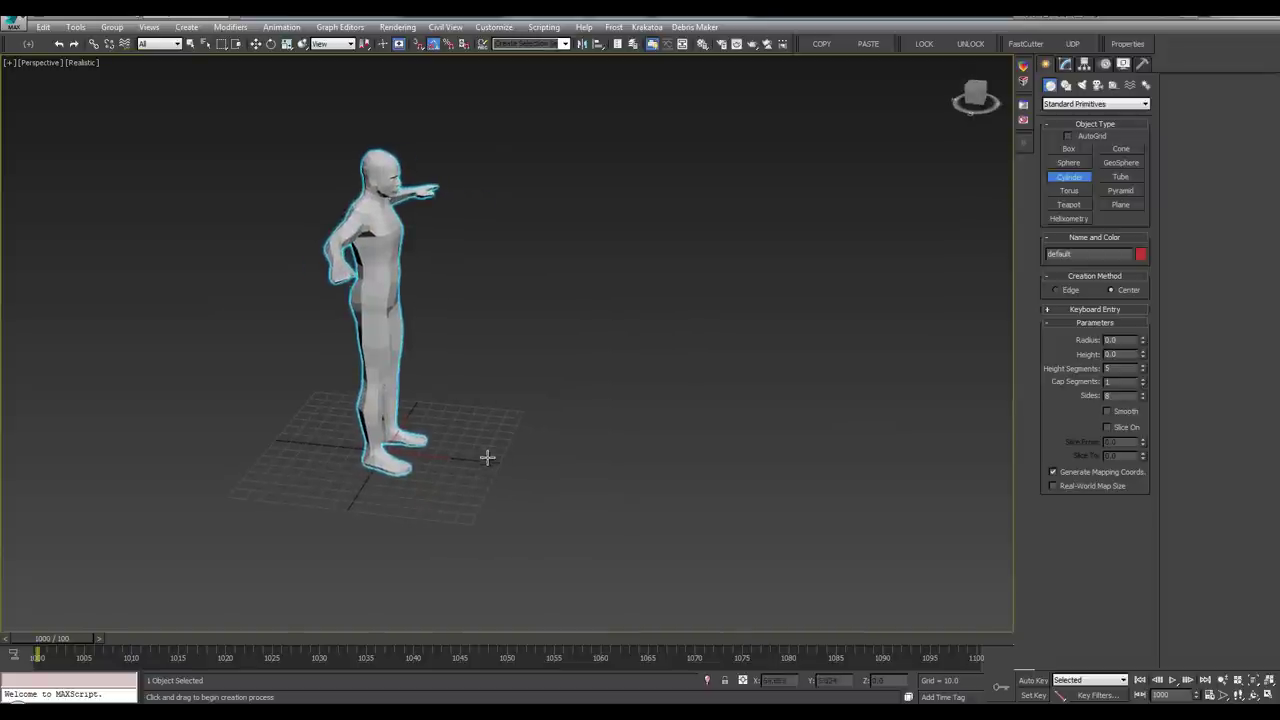
Create a cylinder in front of the human figure with a radius of about 25.6 and set its height to 180
{"action": "left_click_drag", "start_coordinate": [482, 459], "coordinate": [522, 466]}
{"action": "left_click", "coordinate": [480, 168]}
{"action": "key", "text": "alt+w"}
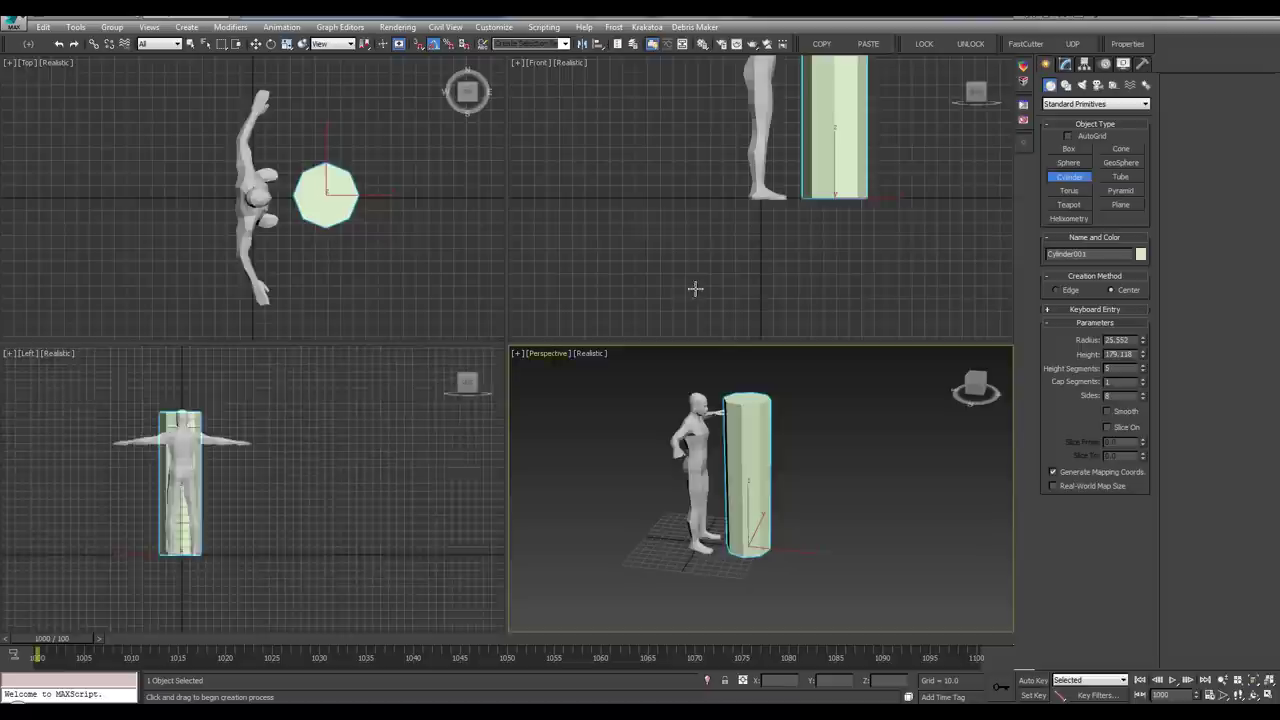
{"action": "middle_click", "coordinate": [695, 289]}
{"action": "key", "text": "alt+w"}
{"action": "middle_click_drag", "start_coordinate": [692, 250], "coordinate": [635, 480]}
{"action": "scroll", "coordinate": [629, 332], "scroll_direction": "down", "scroll_amount": 2}
{"action": "middle_click_drag", "start_coordinate": [594, 326], "coordinate": [570, 306]}
{"action": "left_click_drag", "start_coordinate": [1143, 356], "coordinate": [1134, 364]}
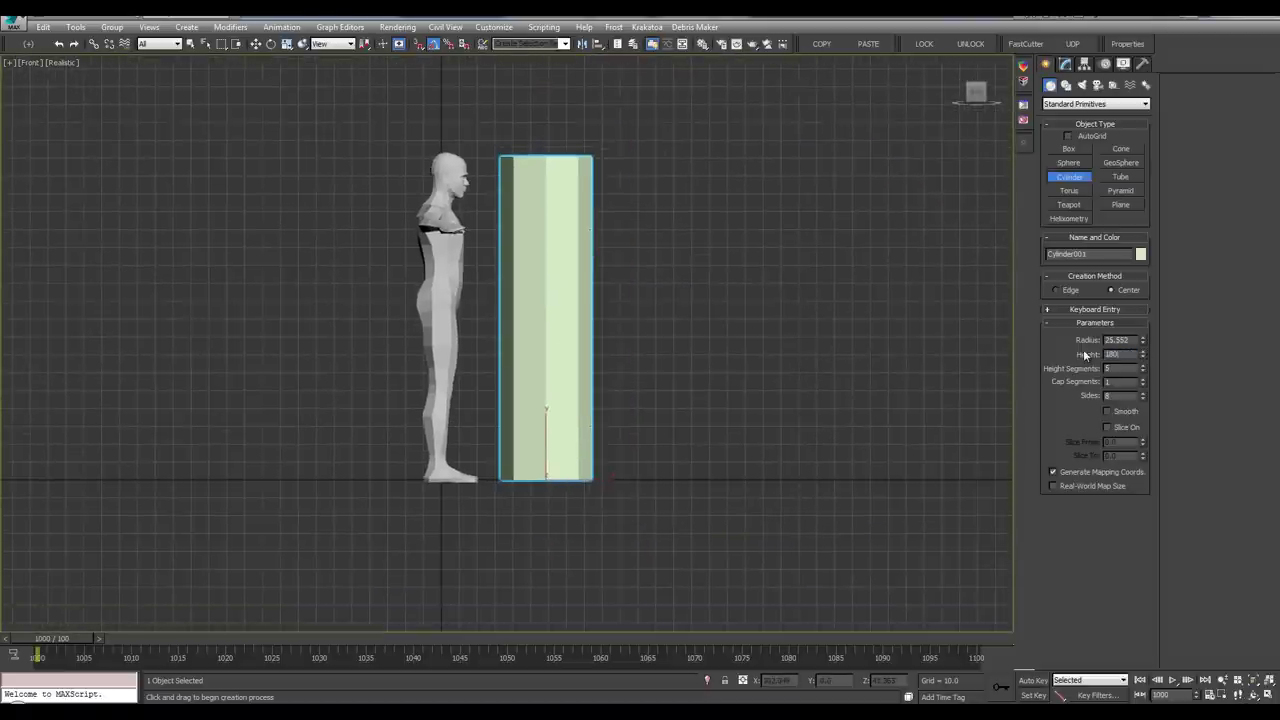
{"action": "key", "text": "Return"}
Move the cylinder along the X axis to about -118 so it stands behind the human figure
{"action": "key", "text": "alt+w"}
{"action": "middle_click", "coordinate": [766, 497]}
{"action": "key", "text": "alt+w"}
{"action": "middle_click_drag", "start_coordinate": [766, 497], "coordinate": [775, 452], "text": "alt"}
{"action": "middle_click_drag", "start_coordinate": [775, 452], "coordinate": [849, 366]}
{"action": "left_click", "coordinate": [1065, 64]}
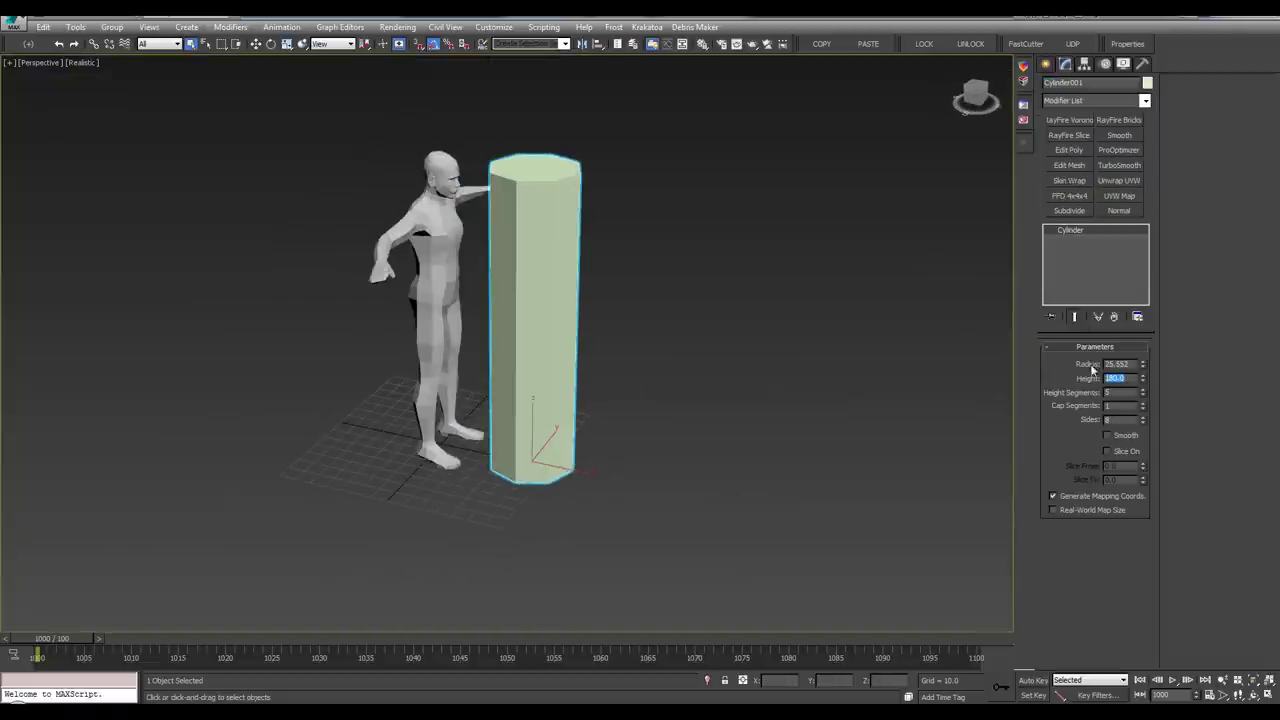
{"action": "middle_click_drag", "start_coordinate": [632, 328], "coordinate": [607, 327]}
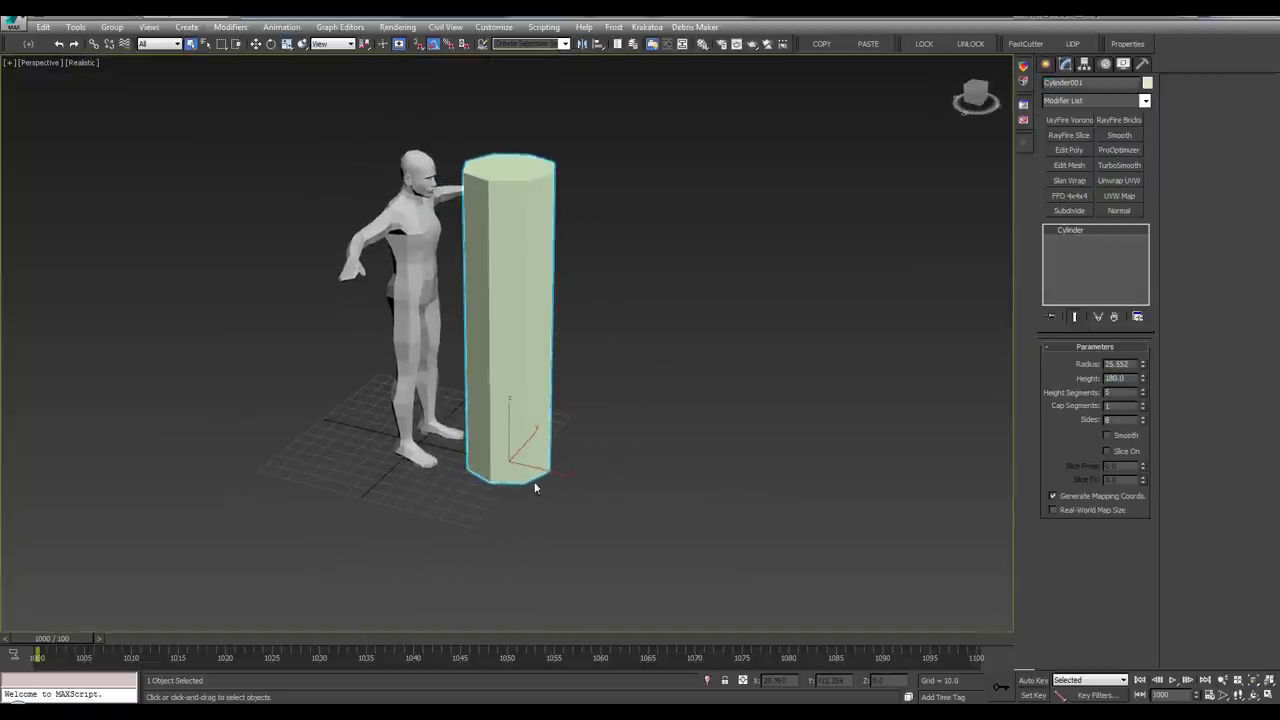
{"action": "key", "text": "w"}
{"action": "left_click_drag", "start_coordinate": [535, 440], "coordinate": [315, 378]}
{"action": "middle_click_drag", "start_coordinate": [315, 378], "coordinate": [536, 295], "text": "alt"}
Show the Layer Explorer alongside the maximized front view, collapse the default layer and deselect the cylinder
{"action": "key", "text": "alt+w"}
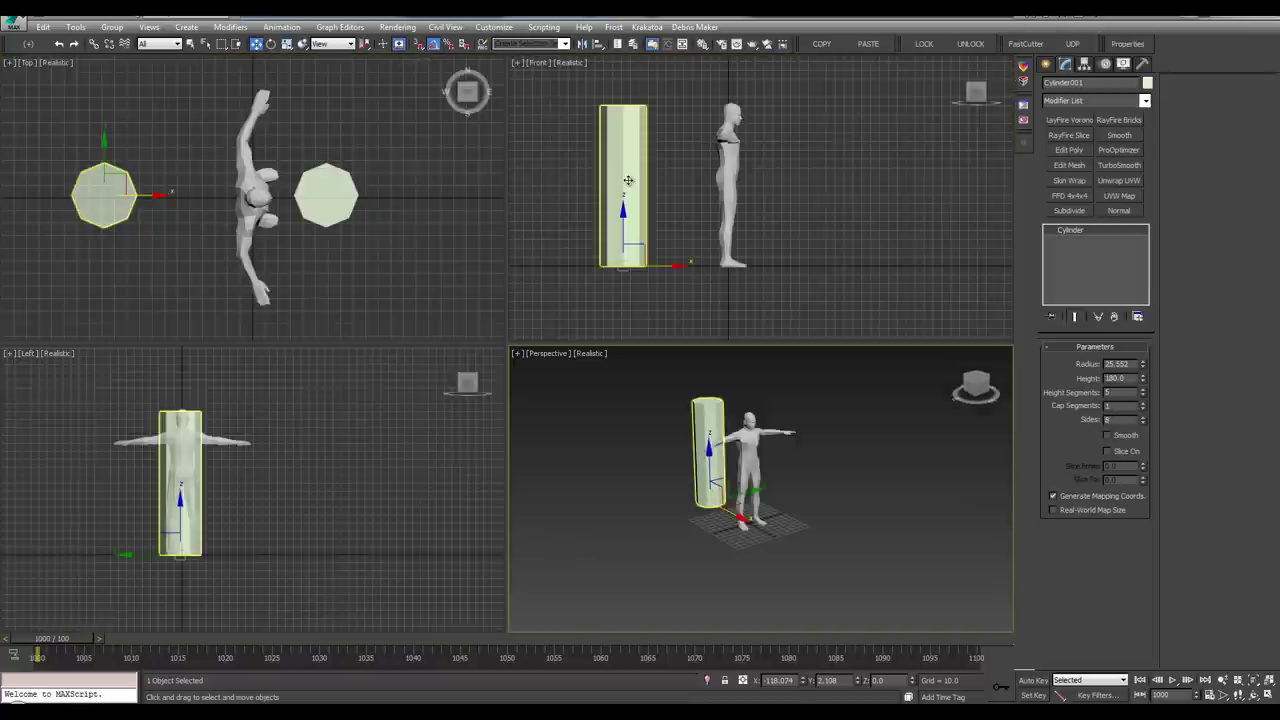
{"action": "left_click", "coordinate": [629, 183]}
{"action": "key", "text": "alt+w"}
{"action": "middle_click_drag", "start_coordinate": [606, 260], "coordinate": [586, 300]}
{"action": "scroll", "coordinate": [590, 280], "scroll_direction": "down", "scroll_amount": 2}
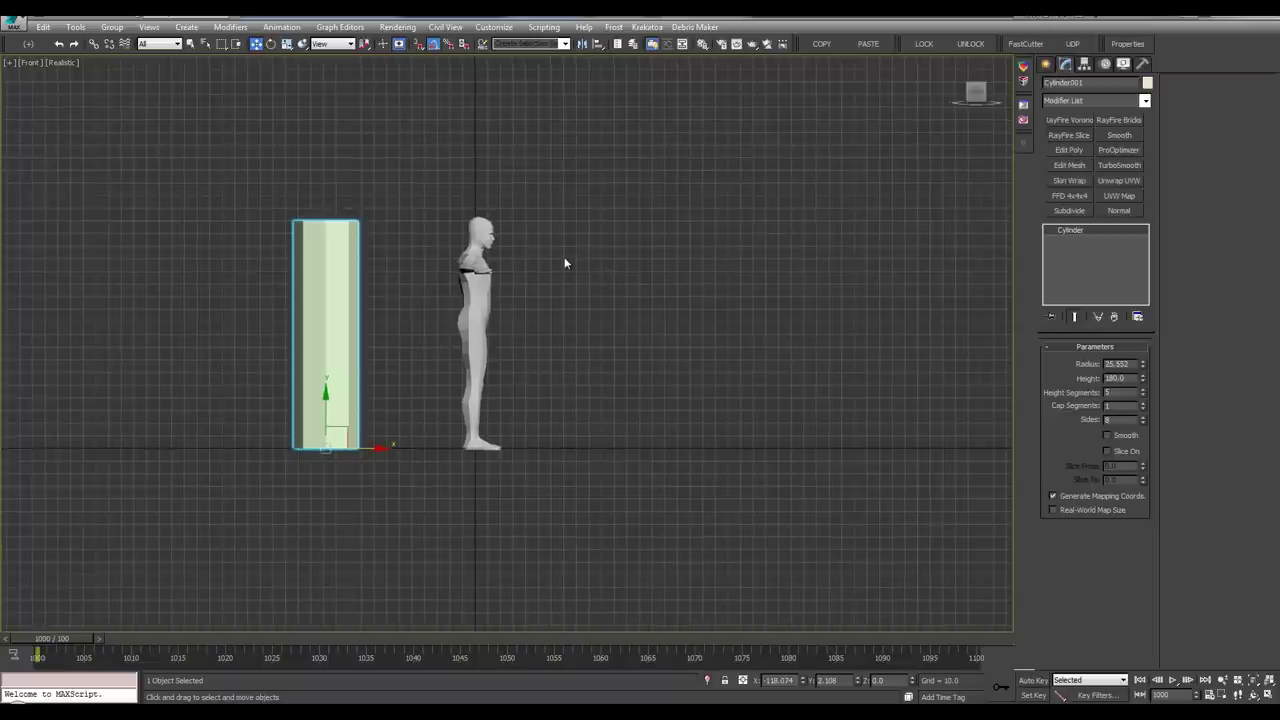
{"action": "key", "text": "l"}
{"action": "left_click_drag", "start_coordinate": [82, 65], "coordinate": [18, 92]}
{"action": "key", "text": "ctrl+x"}
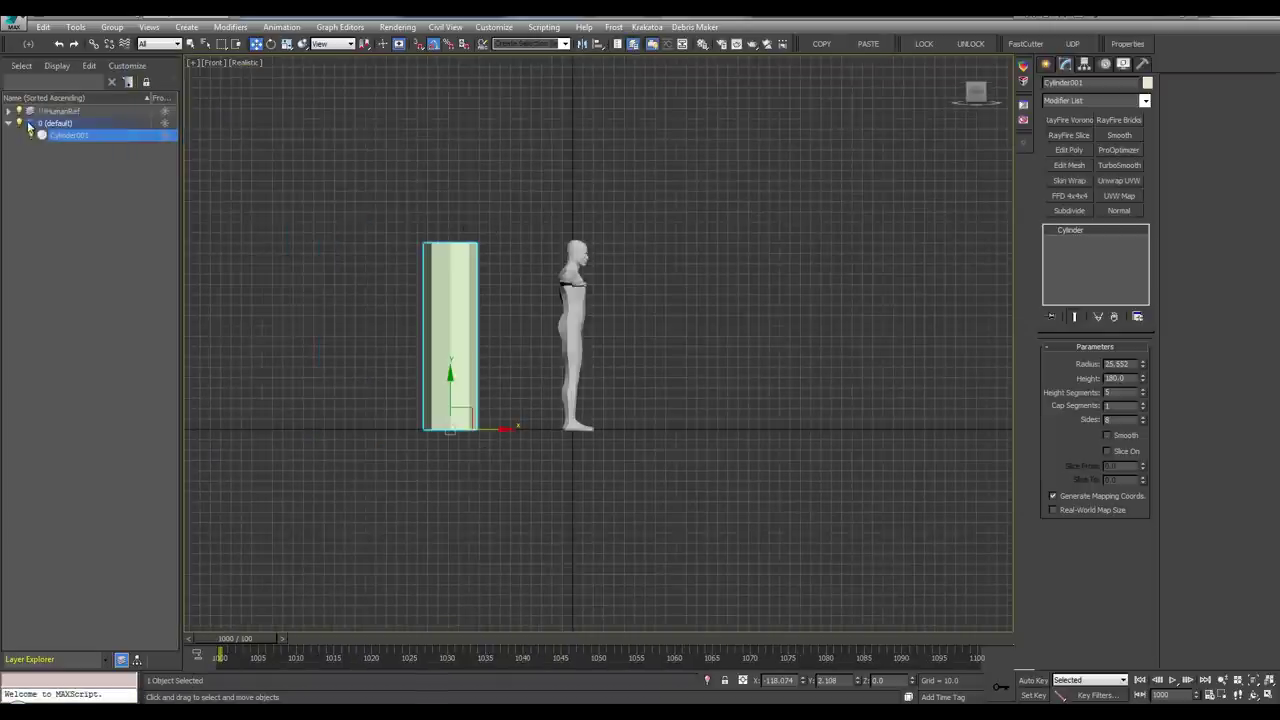
{"action": "left_click", "coordinate": [9, 123]}
{"action": "left_click", "coordinate": [52, 169]}
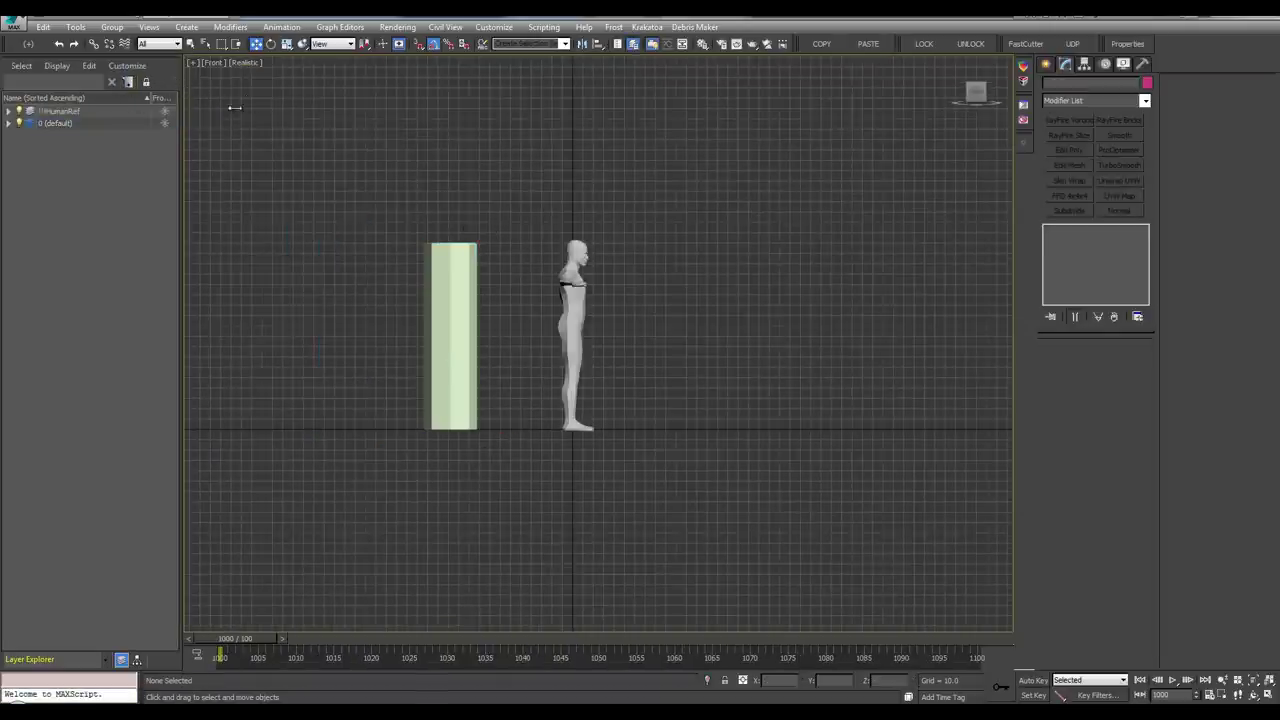
Create a new layer named 05_curves
{"action": "left_click_drag", "start_coordinate": [235, 108], "coordinate": [245, 110]}
{"action": "left_click", "coordinate": [161, 82]}
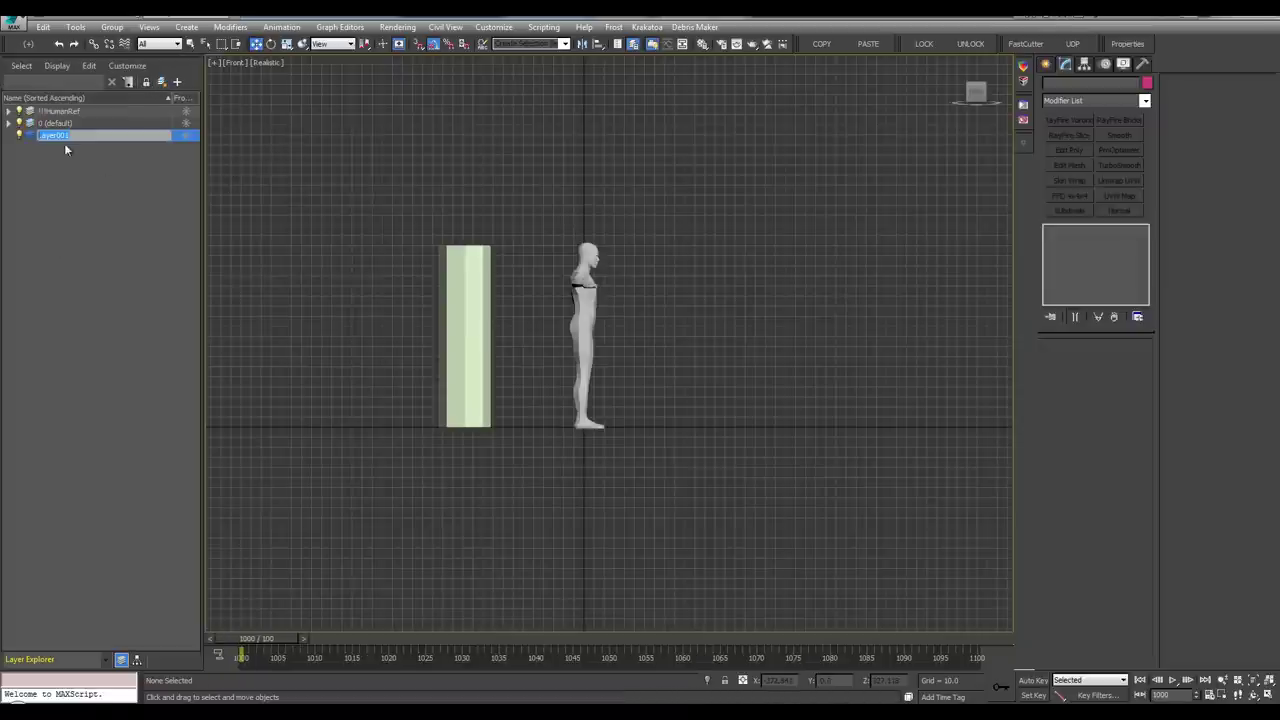
{"action": "type", "text": "DS_"}
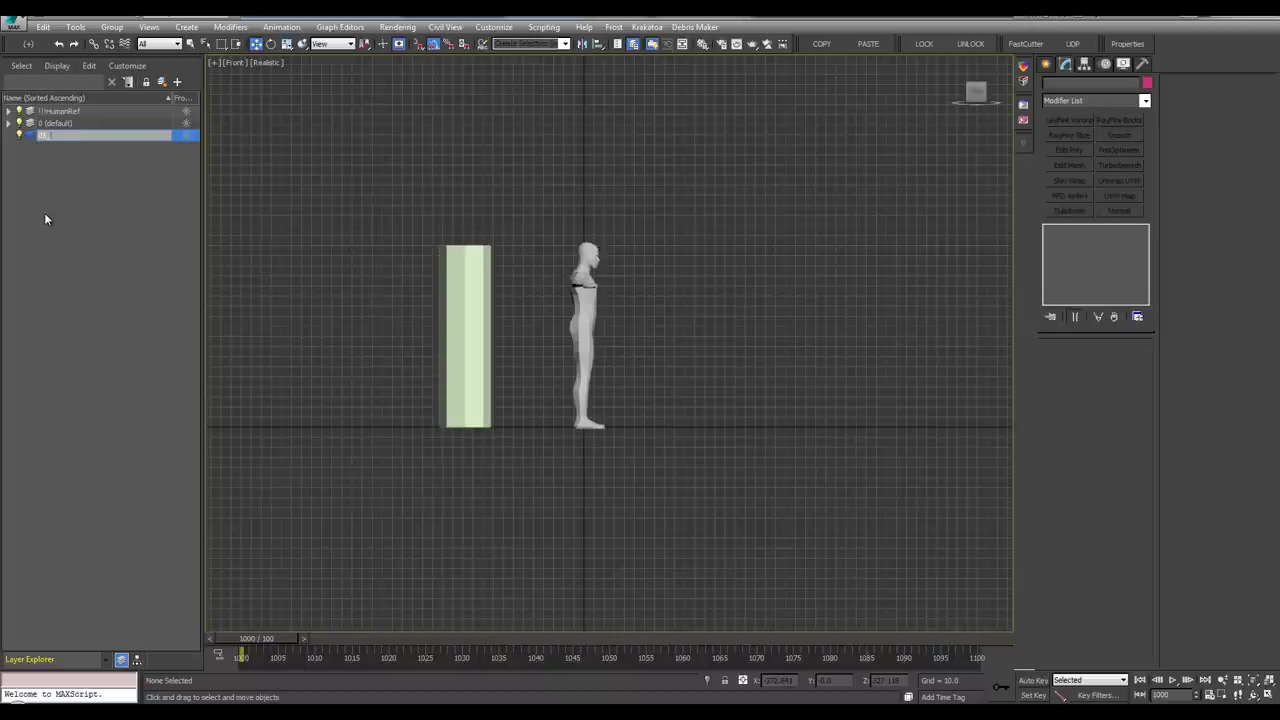
{"action": "type", "text": "curve"}
{"action": "type", "text": "s"}
{"action": "key", "text": "Return"}
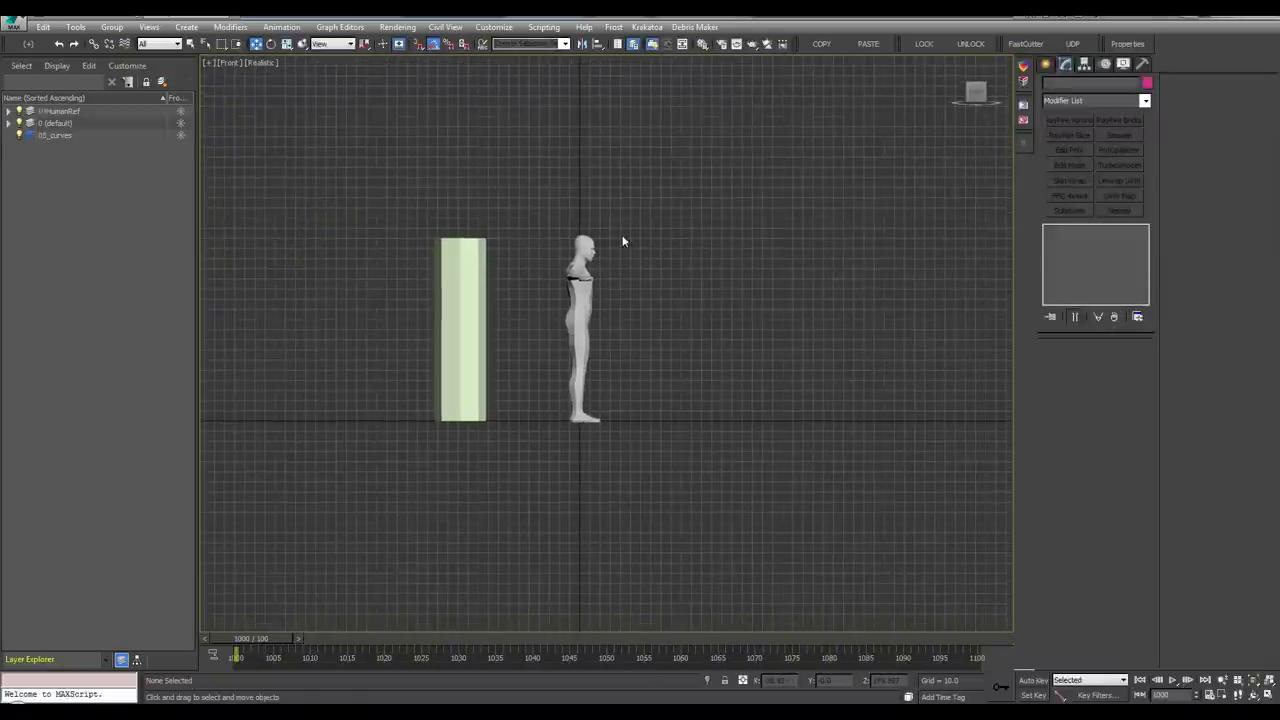
Activate the NURBS CV Curve tool and hide the human reference layer
{"action": "left_click", "coordinate": [1045, 64]}
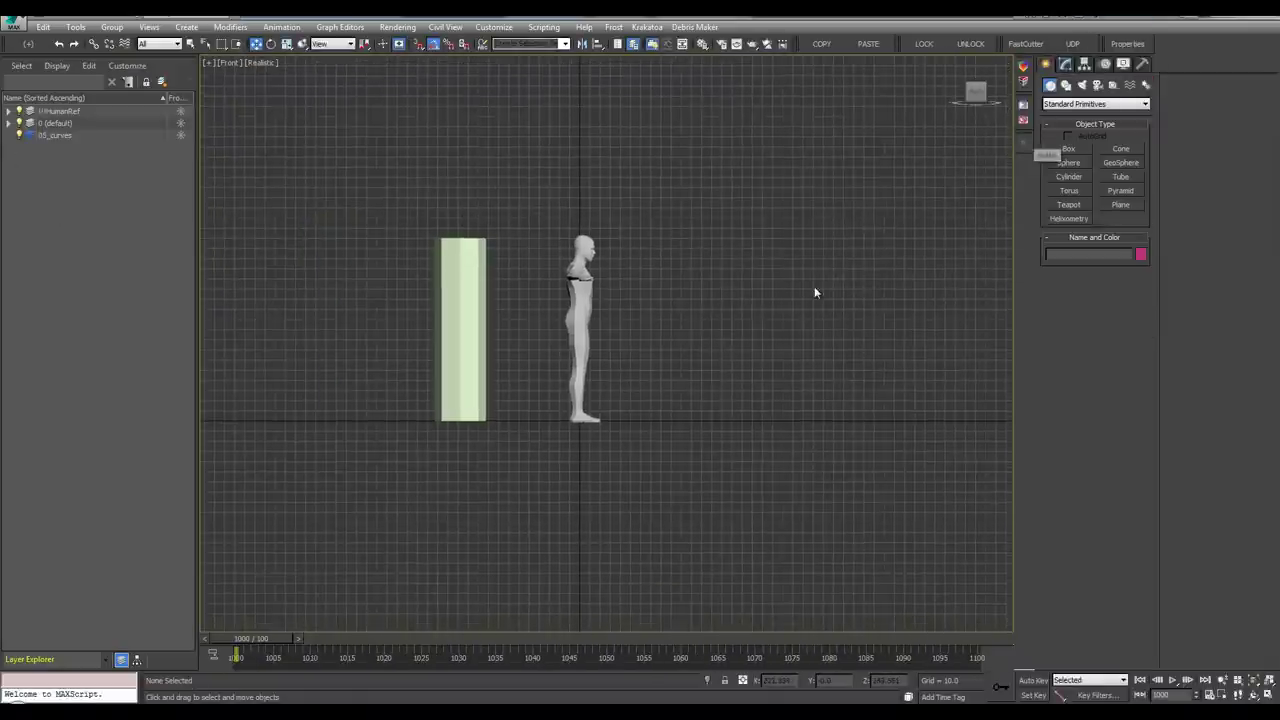
{"action": "left_click", "coordinate": [1075, 104]}
{"action": "left_click", "coordinate": [1071, 89]}
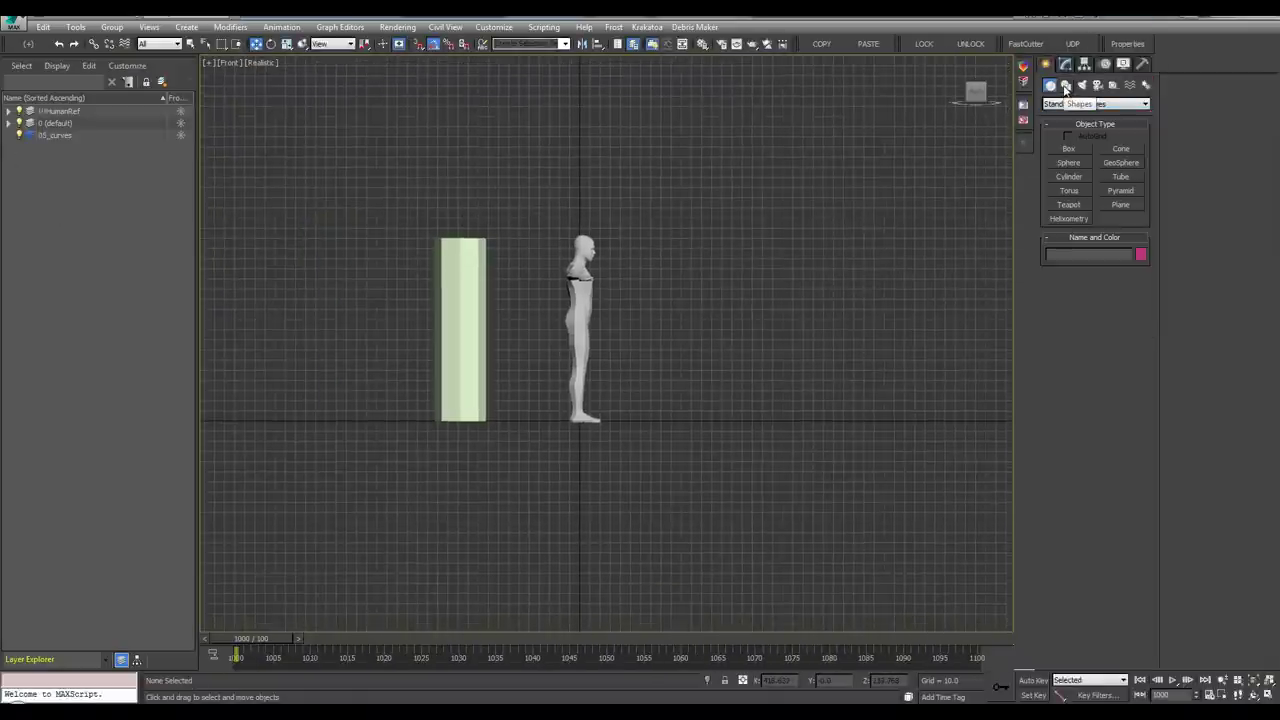
{"action": "left_click", "coordinate": [1066, 85]}
{"action": "left_click", "coordinate": [1075, 104]}
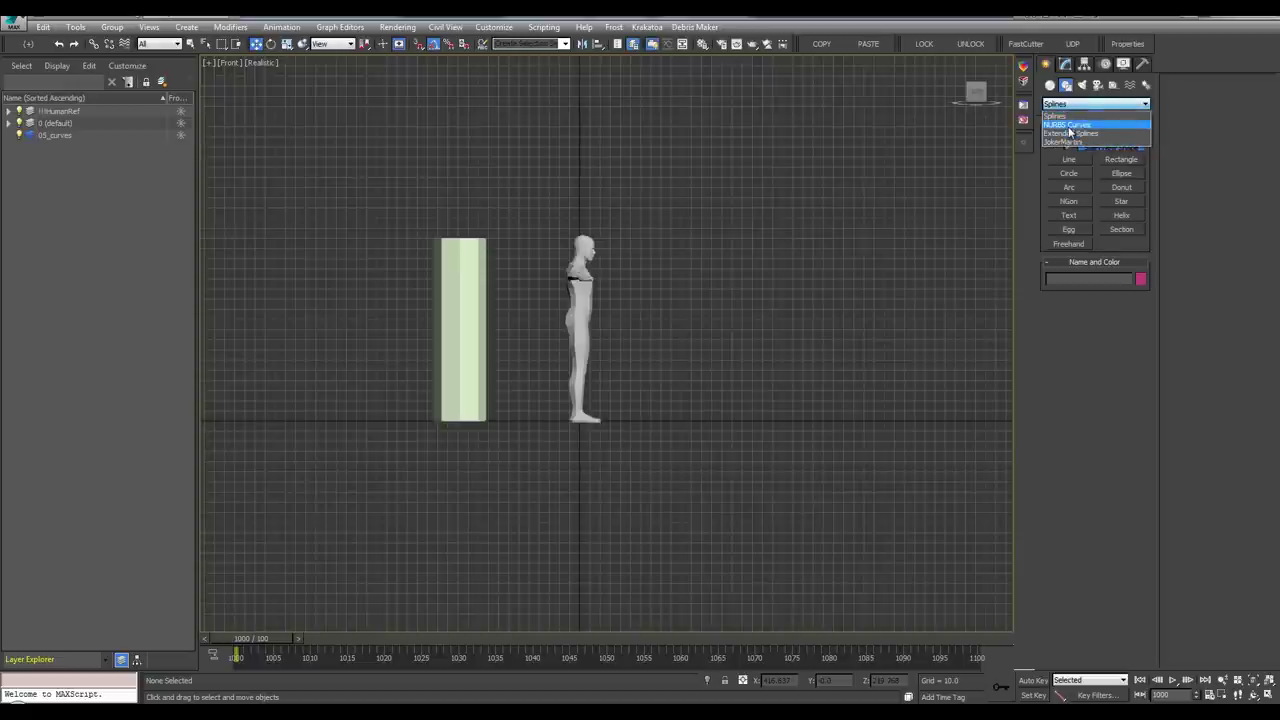
{"action": "left_click", "coordinate": [1070, 124]}
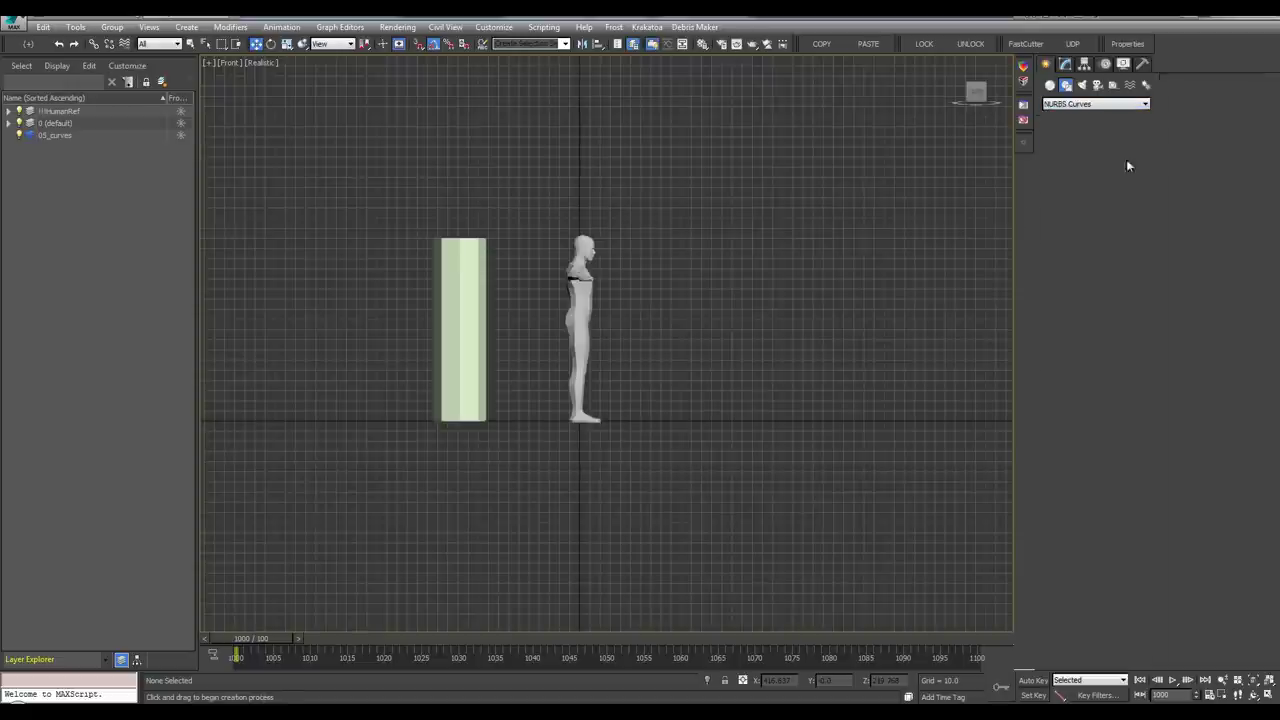
{"action": "left_click", "coordinate": [1122, 160]}
{"action": "middle_click_drag", "start_coordinate": [666, 330], "coordinate": [625, 383]}
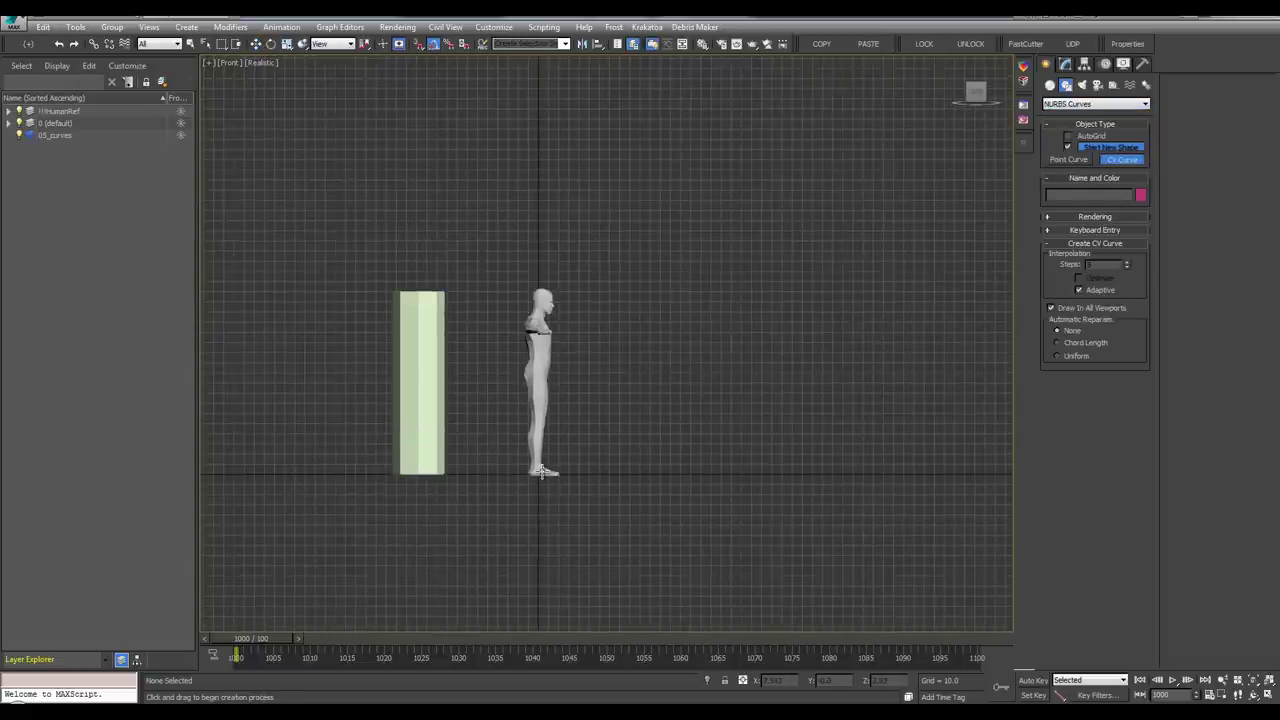
{"action": "left_click", "coordinate": [18, 111]}
{"action": "middle_click_drag", "start_coordinate": [539, 472], "coordinate": [535, 482]}
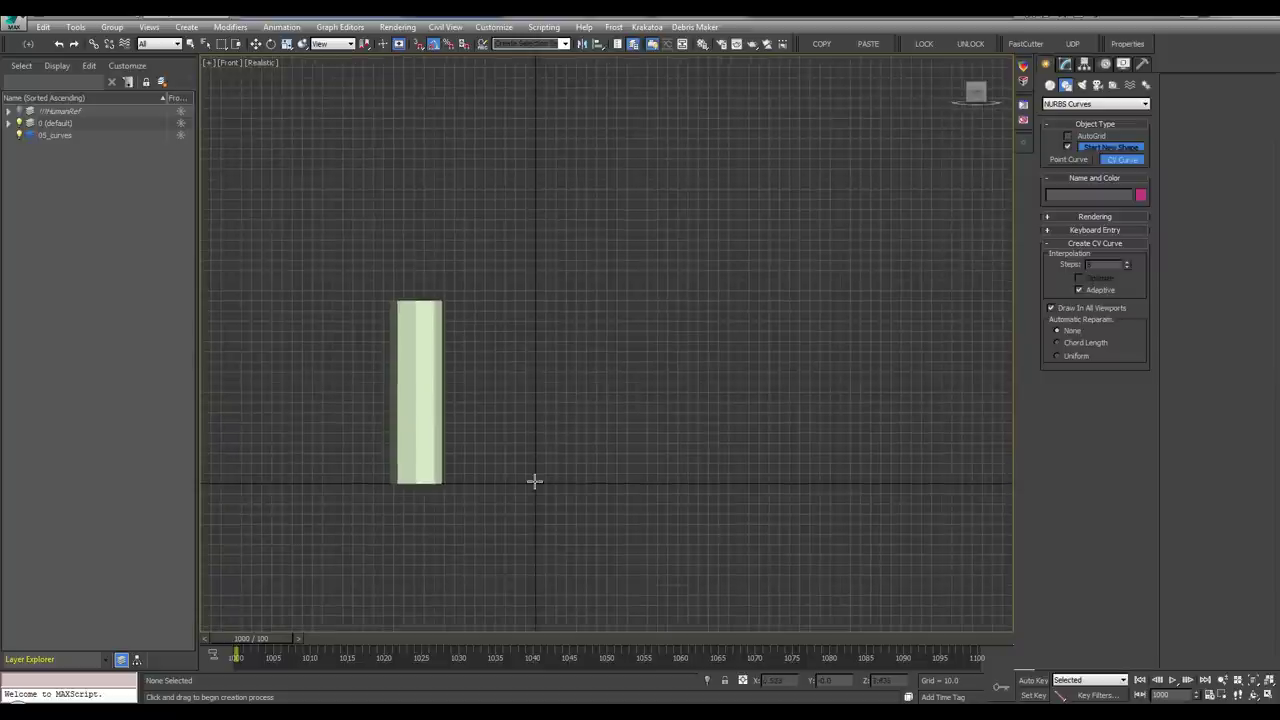
Draw a straight vertical CV curve from the grid origin up to about twice the cylinder's height
{"action": "left_click", "coordinate": [535, 484]}
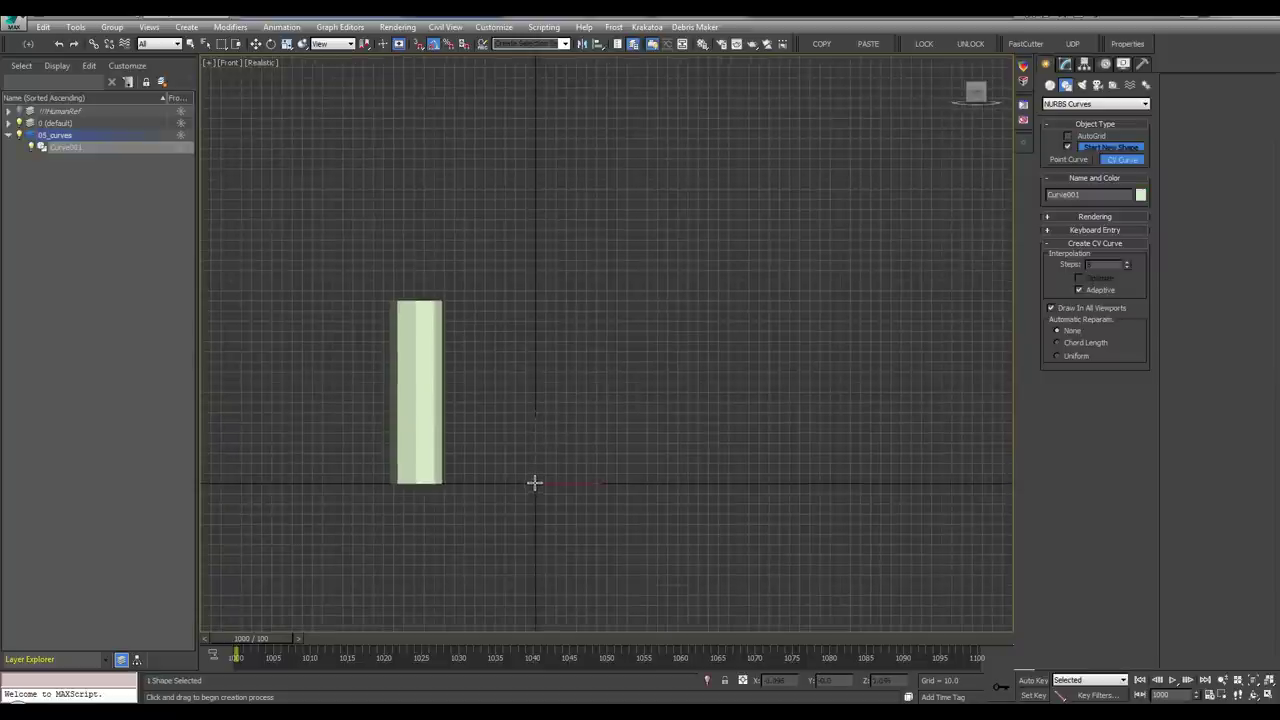
{"action": "left_click", "coordinate": [535, 410]}
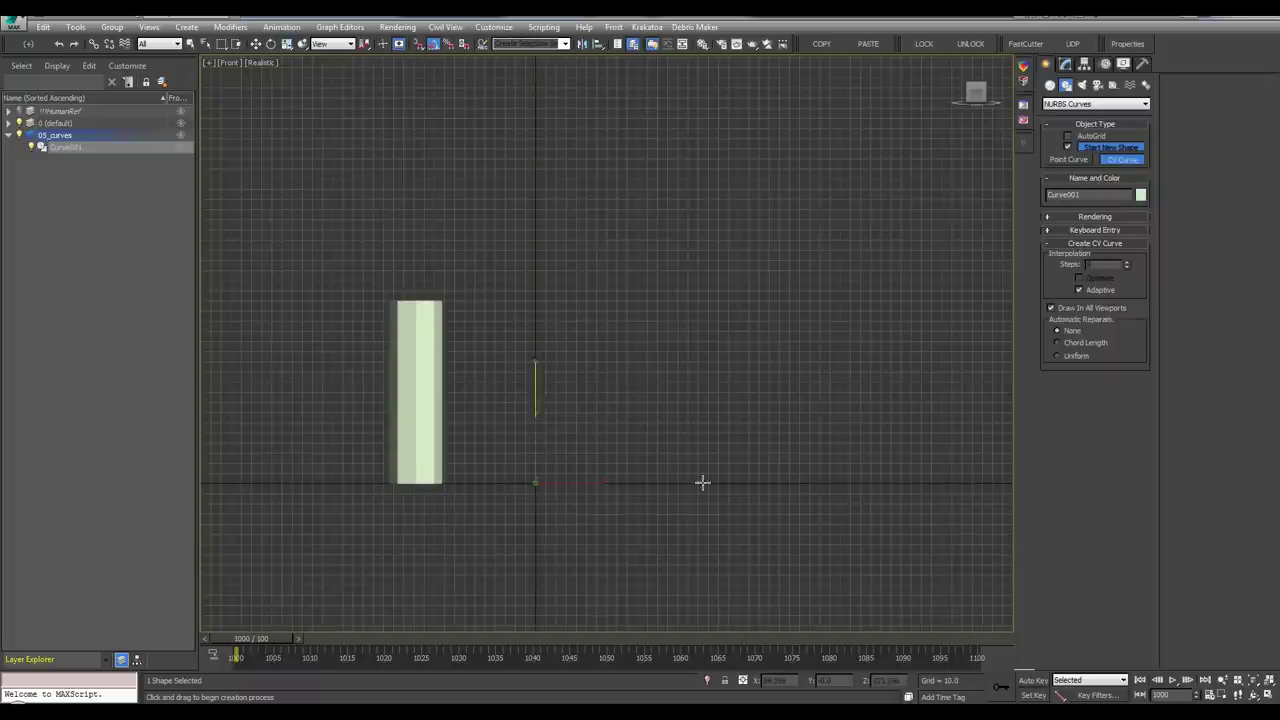
{"action": "left_click", "coordinate": [537, 431]}
{"action": "left_click", "coordinate": [537, 220]}
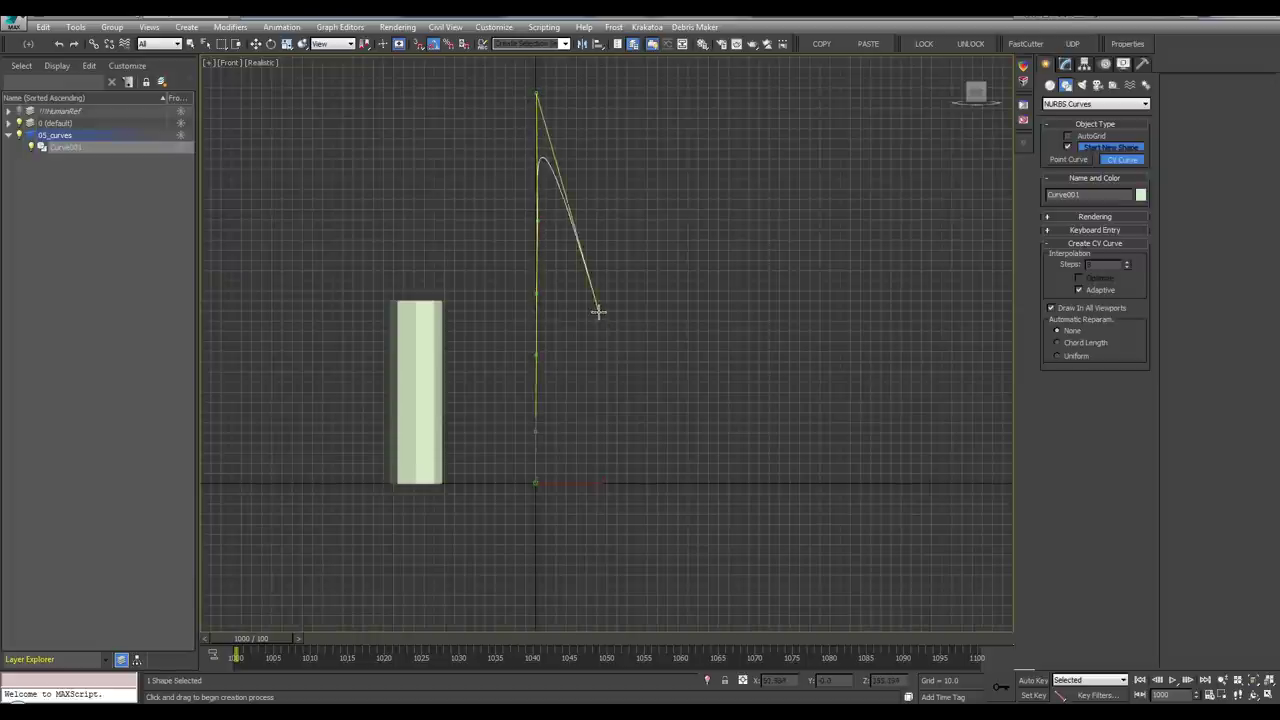
{"action": "right_click", "coordinate": [529, 177]}
Inspect the vertical curve in the perspective view and expand its NURBS sub-object levels
{"action": "key", "text": "p"}
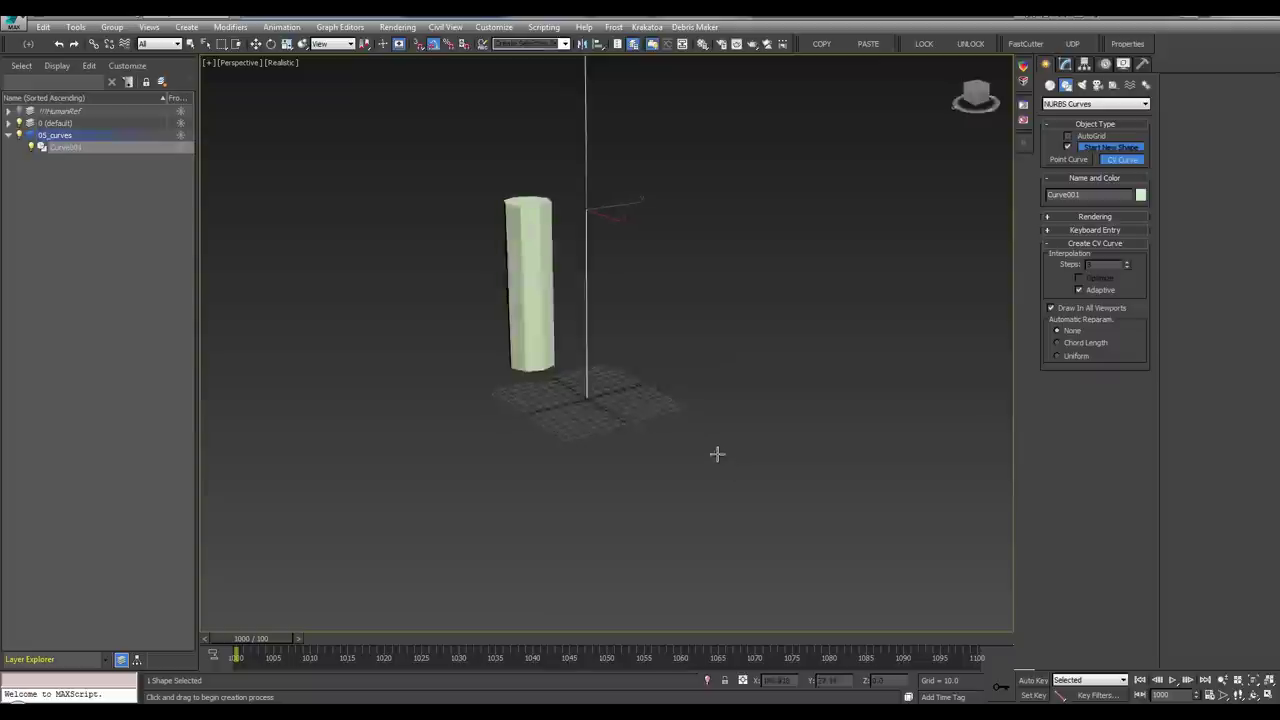
{"action": "middle_click_drag", "start_coordinate": [717, 453], "coordinate": [674, 363], "text": "alt"}
{"action": "middle_click_drag", "start_coordinate": [668, 215], "coordinate": [636, 370]}
{"action": "key", "text": "w"}
{"action": "left_click", "coordinate": [1066, 63]}
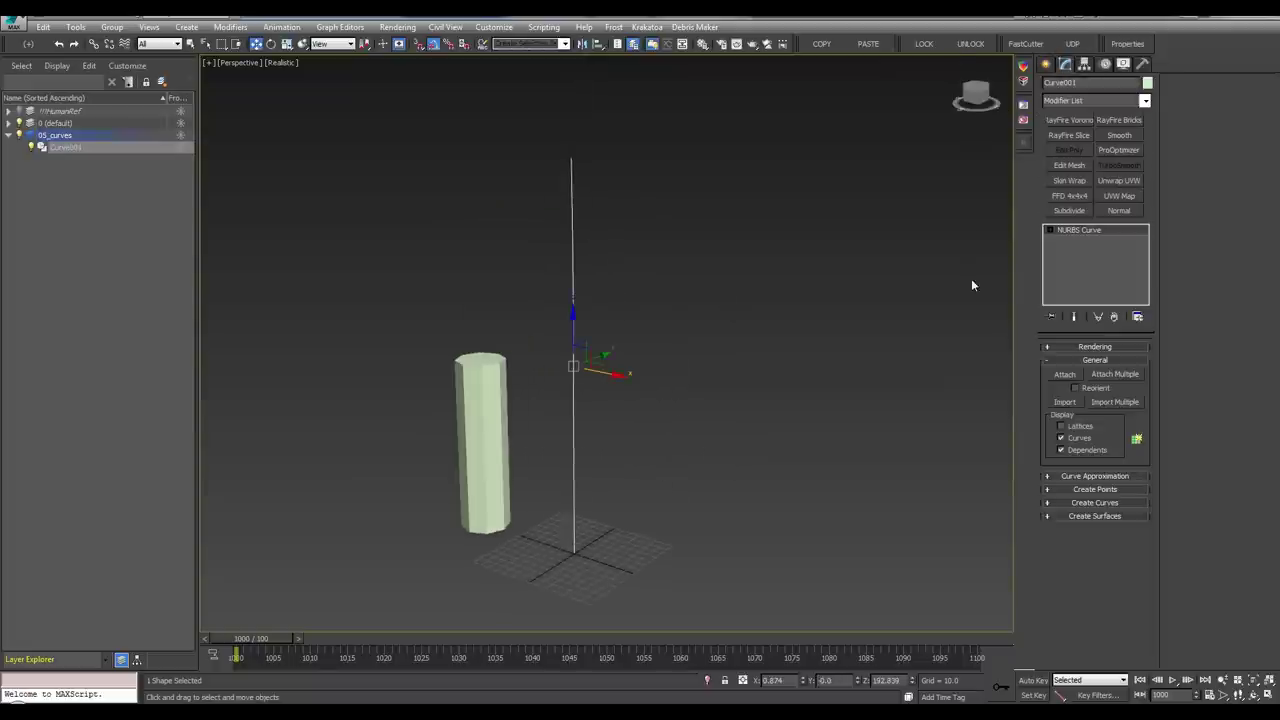
{"action": "key", "text": "1"}
{"action": "mouse_move", "coordinate": [630, 277]}
{"action": "middle_mouse_down"}
{"action": "mouse_move", "coordinate": [647, 258]}
{"action": "mouse_move", "coordinate": [633, 287]}
{"action": "middle_mouse_up"}
{"action": "left_click", "coordinate": [591, 280]}
{"action": "left_click_drag", "start_coordinate": [619, 274], "coordinate": [534, 272]}
{"action": "mouse_move", "coordinate": [534, 272]}
{"action": "middle_mouse_down", "text": "alt"}
{"action": "mouse_move", "coordinate": [443, 272]}
{"action": "mouse_move", "coordinate": [667, 283]}
{"action": "mouse_move", "coordinate": [540, 248]}
{"action": "middle_mouse_up", "text": "alt"}
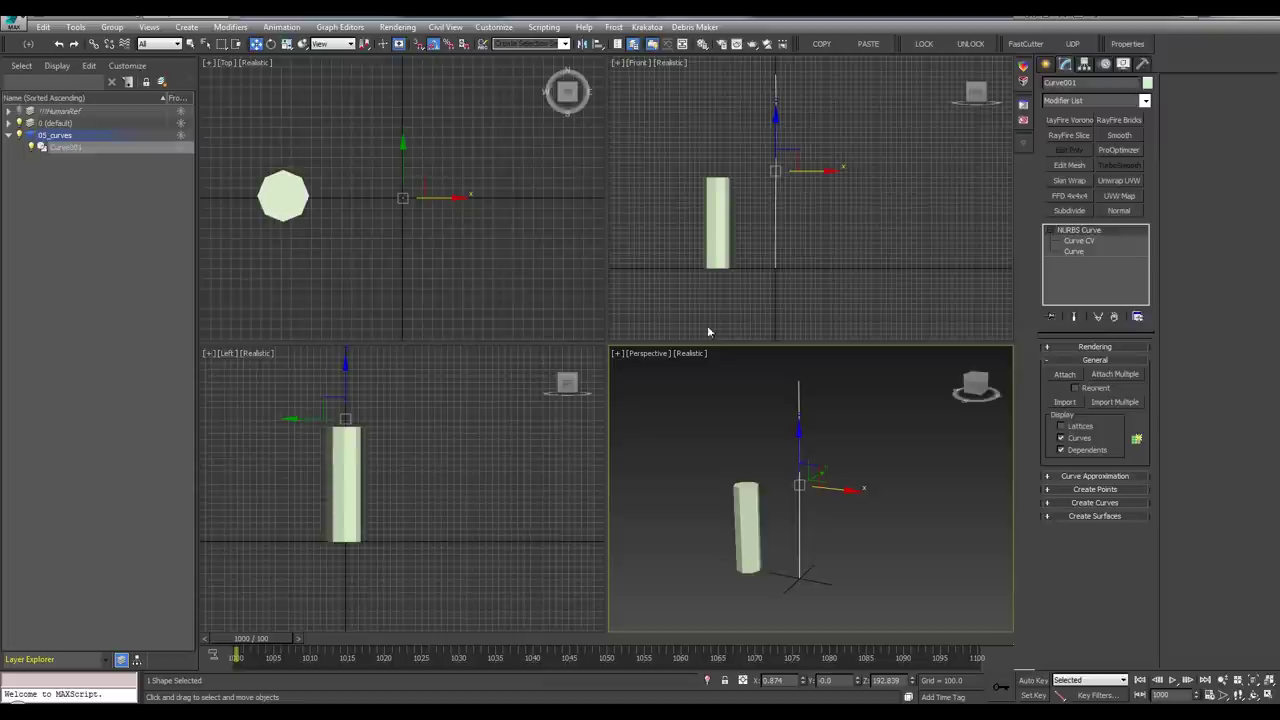
Draw a tapering helix centred on the grid origin in the top view, radii about 51 and 15, height about 154
{"action": "middle_click", "coordinate": [712, 278]}
{"action": "key", "text": "alt+w"}
{"action": "middle_click_drag", "start_coordinate": [531, 327], "coordinate": [565, 314]}
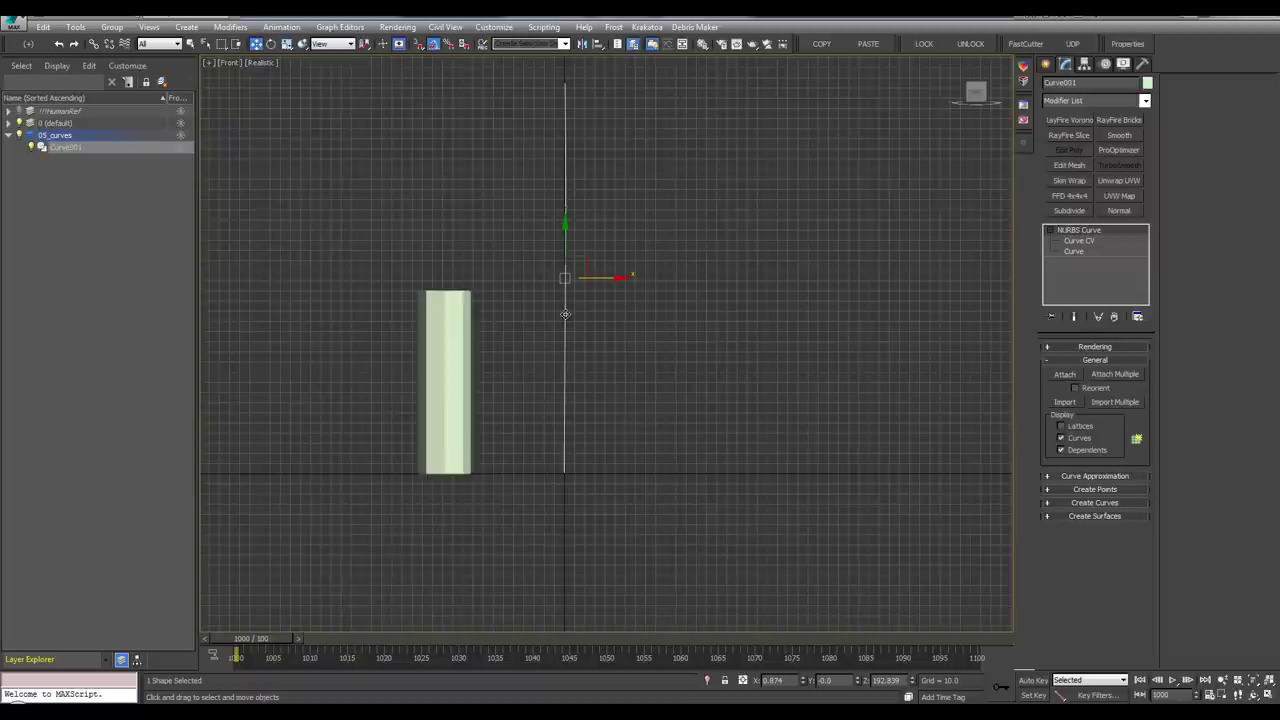
{"action": "key", "text": "alt+w"}
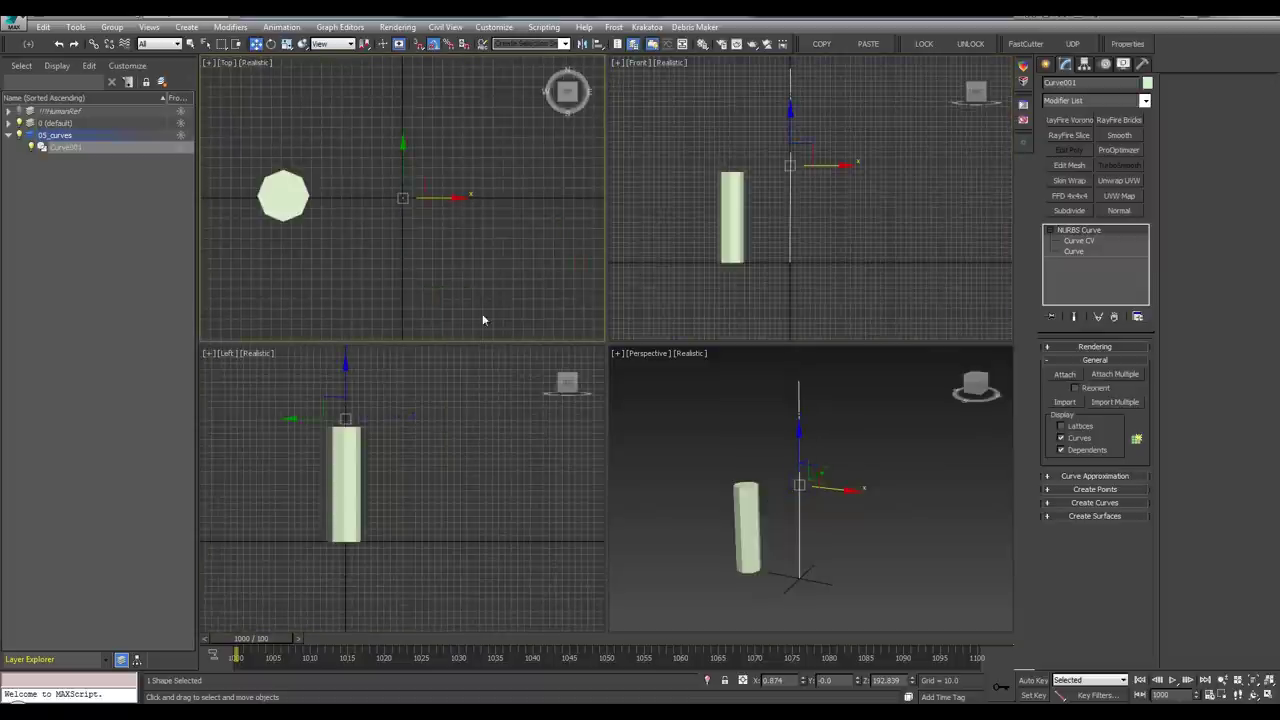
{"action": "key", "text": "alt+w"}
{"action": "middle_click_drag", "start_coordinate": [514, 246], "coordinate": [585, 232]}
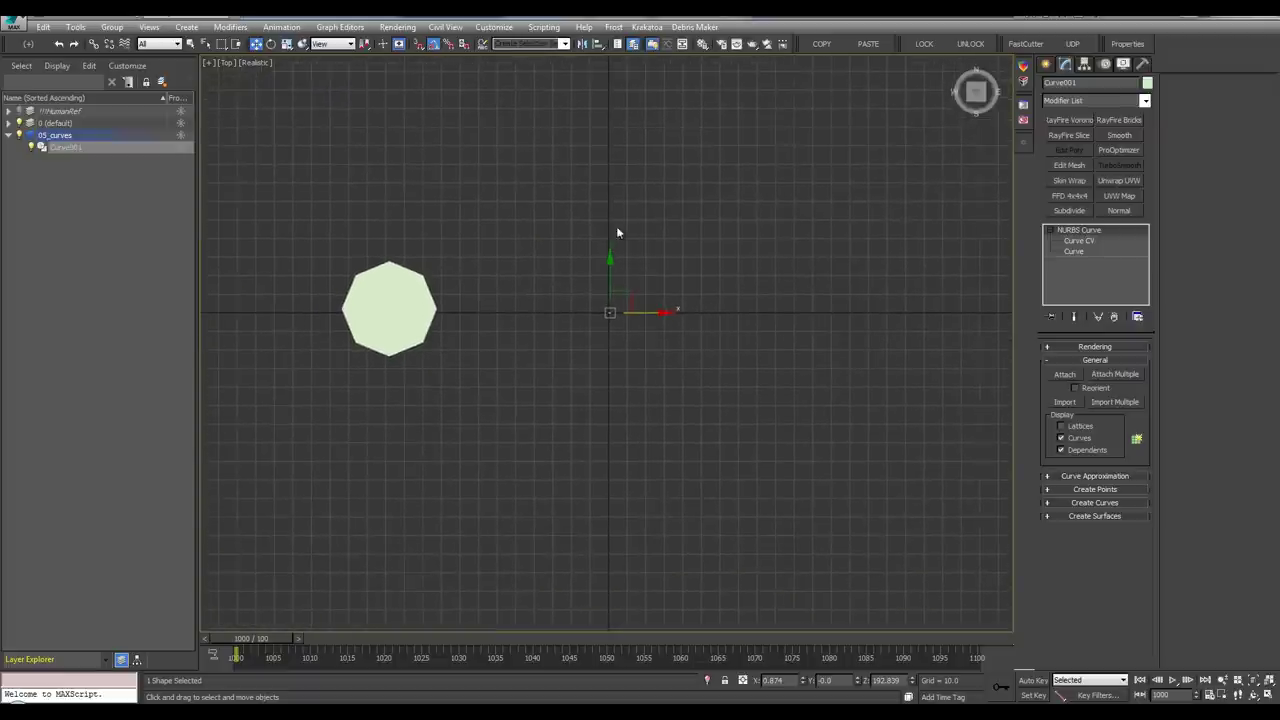
{"action": "left_click", "coordinate": [1044, 63]}
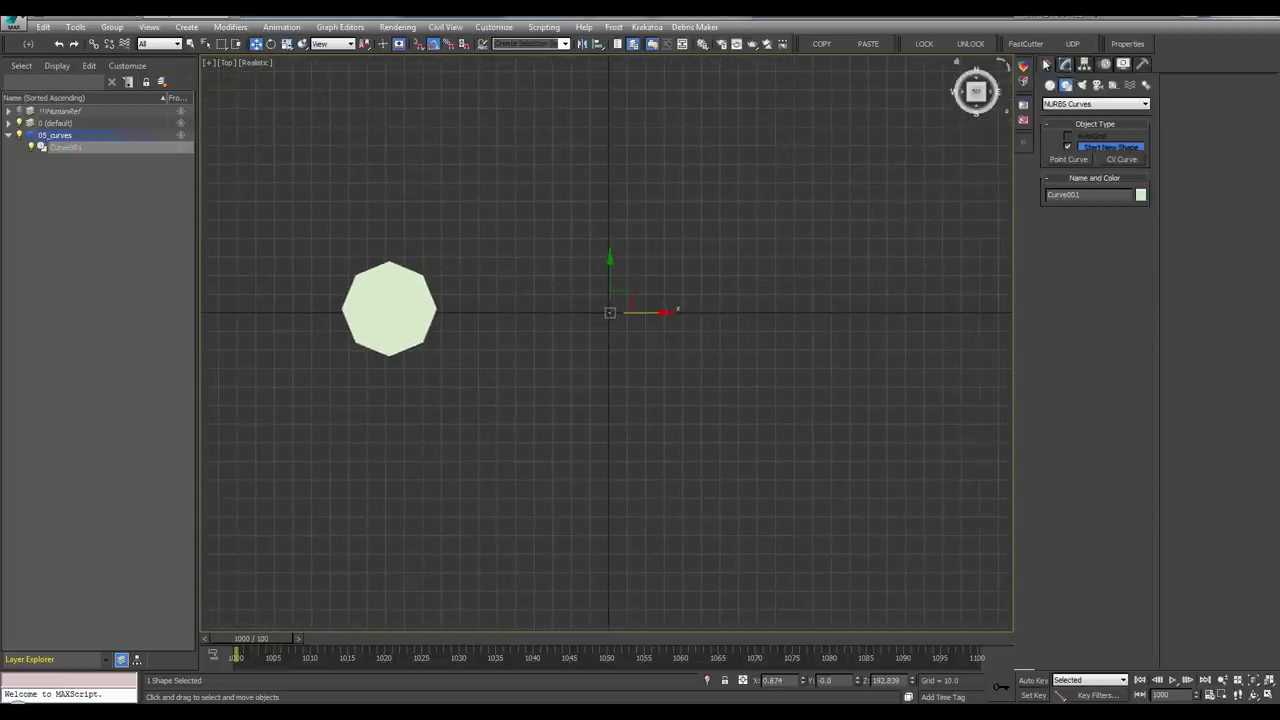
{"action": "left_click", "coordinate": [1058, 108]}
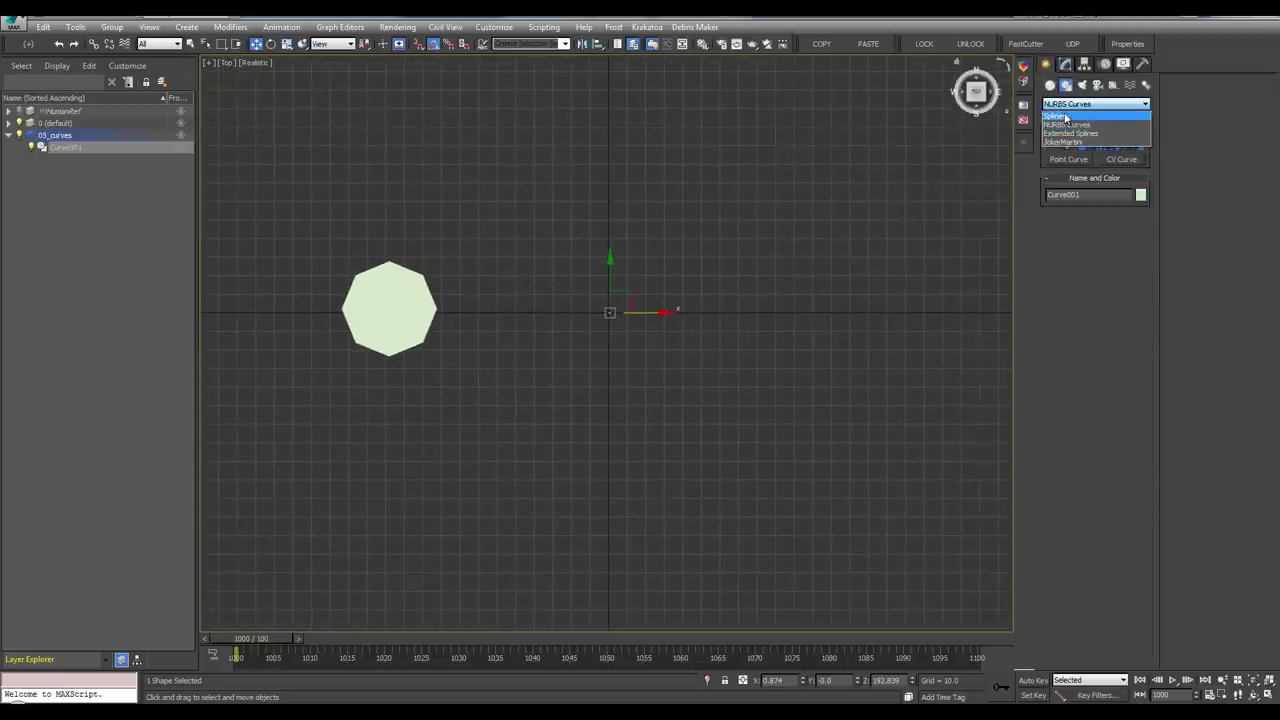
{"action": "left_click", "coordinate": [1058, 113]}
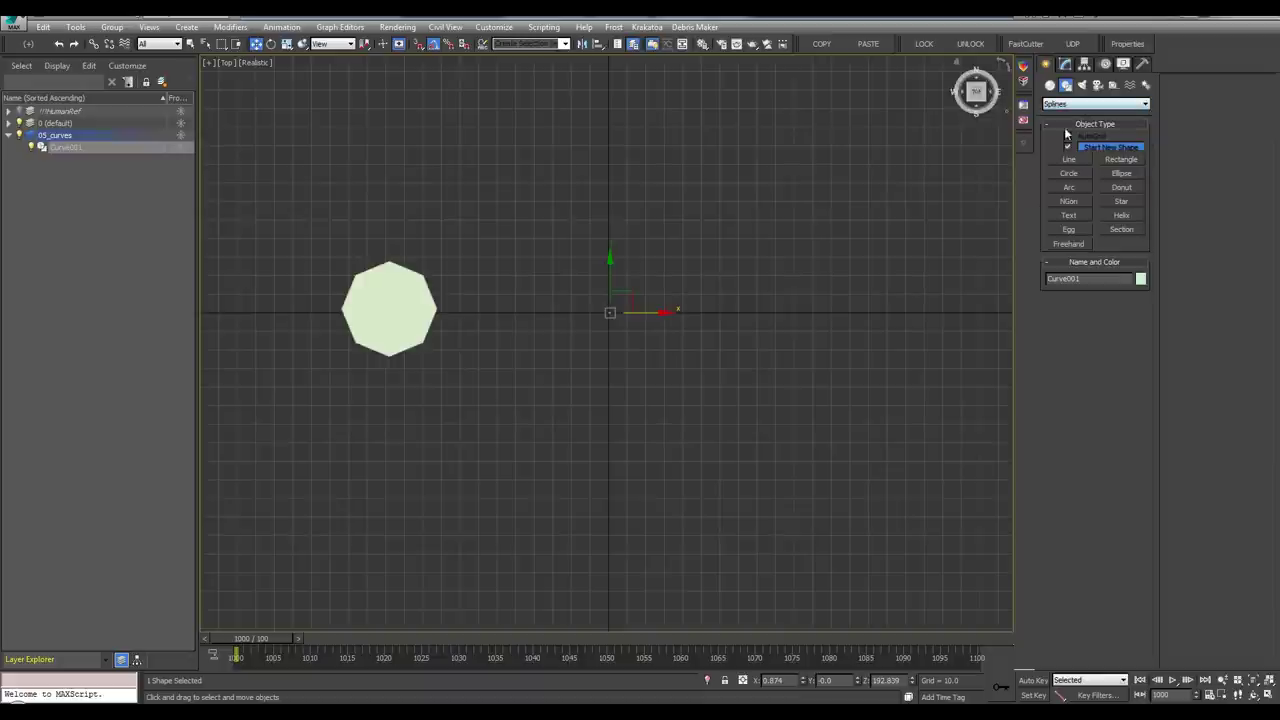
{"action": "left_click", "coordinate": [1123, 216]}
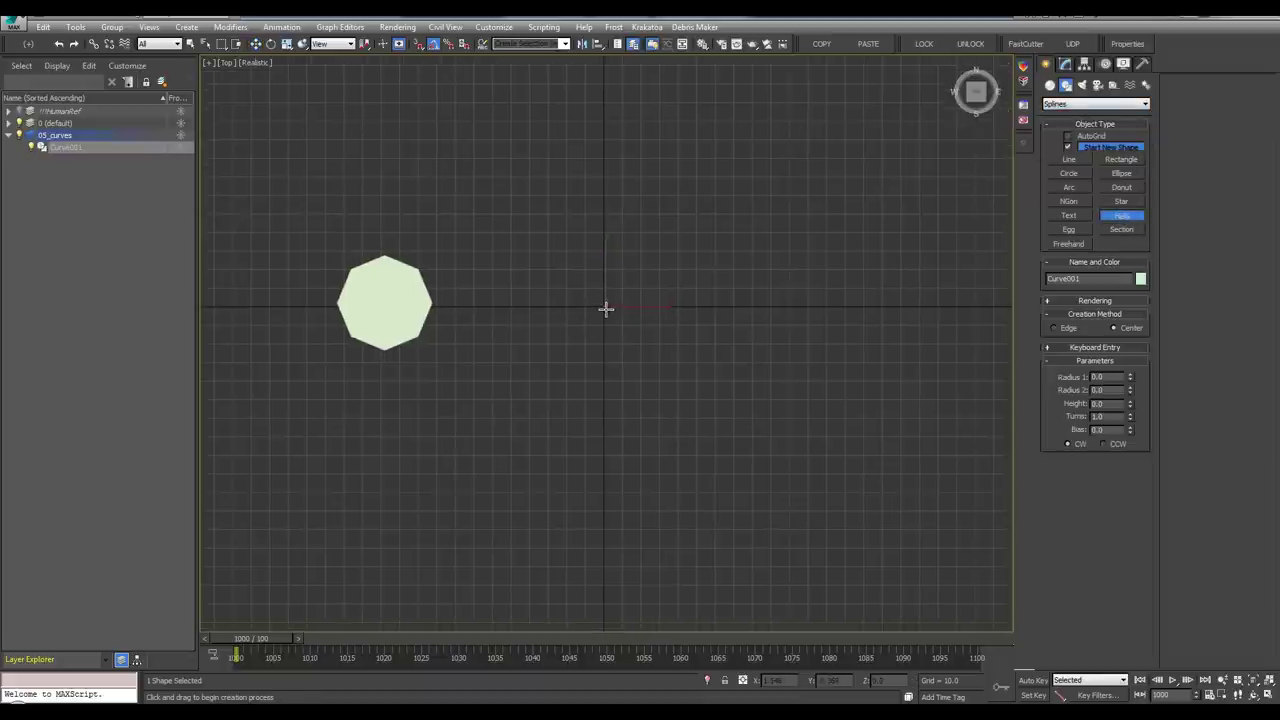
{"action": "left_click_drag", "start_coordinate": [605, 306], "coordinate": [652, 384]}
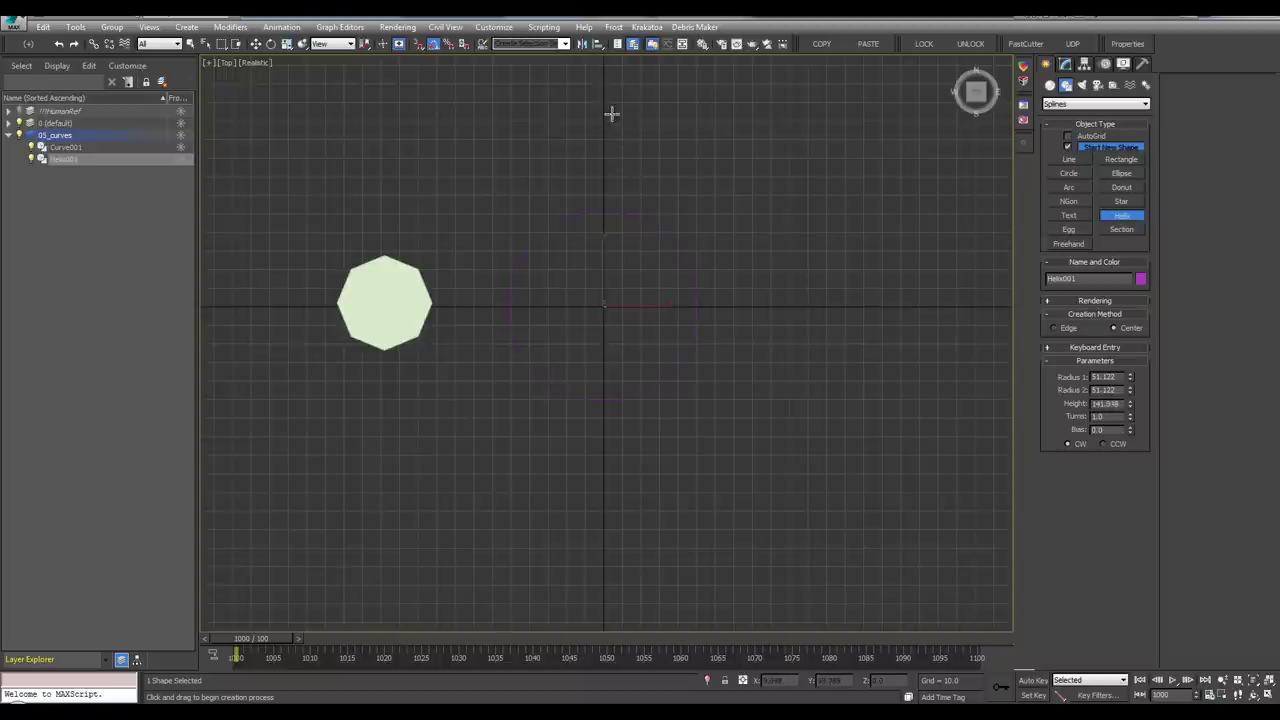
{"action": "left_click", "coordinate": [613, 99]}
Raise the helix's height to about 476 while viewing it in perspective
{"action": "key", "text": "alt+w"}
{"action": "key", "text": "alt+w"}
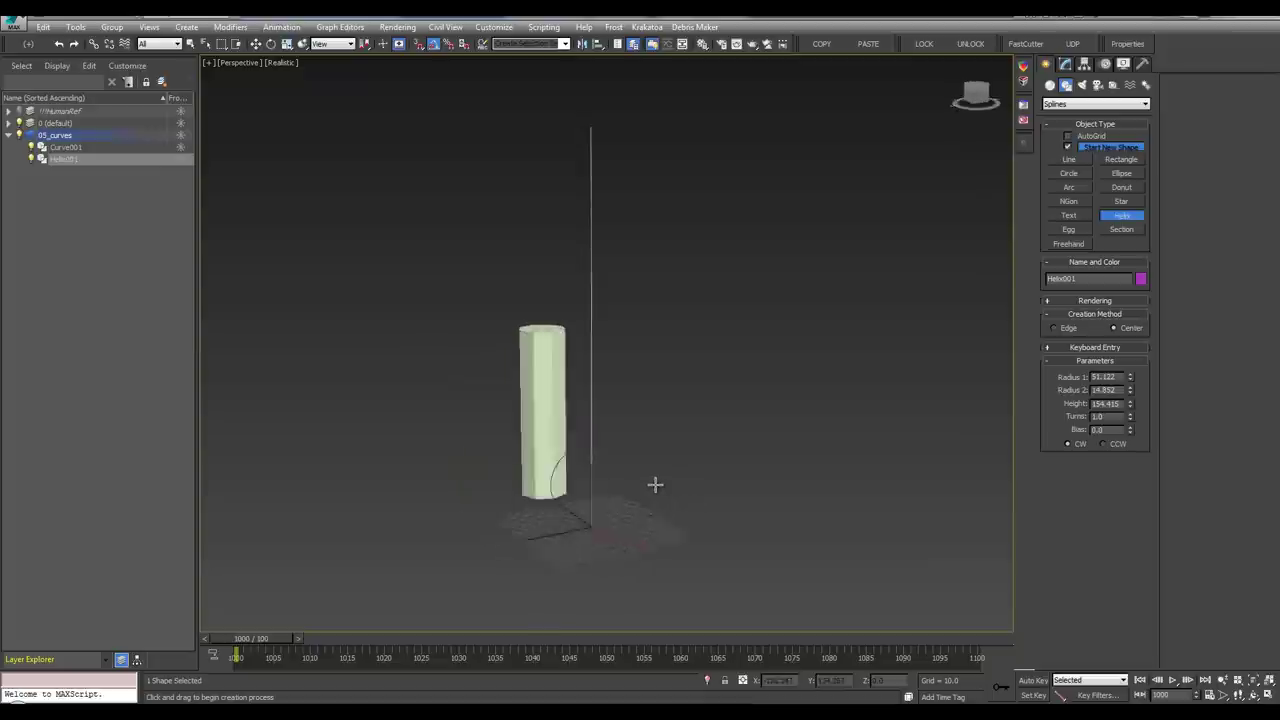
{"action": "middle_click_drag", "start_coordinate": [655, 485], "coordinate": [694, 477], "text": "alt"}
{"action": "key", "text": "w"}
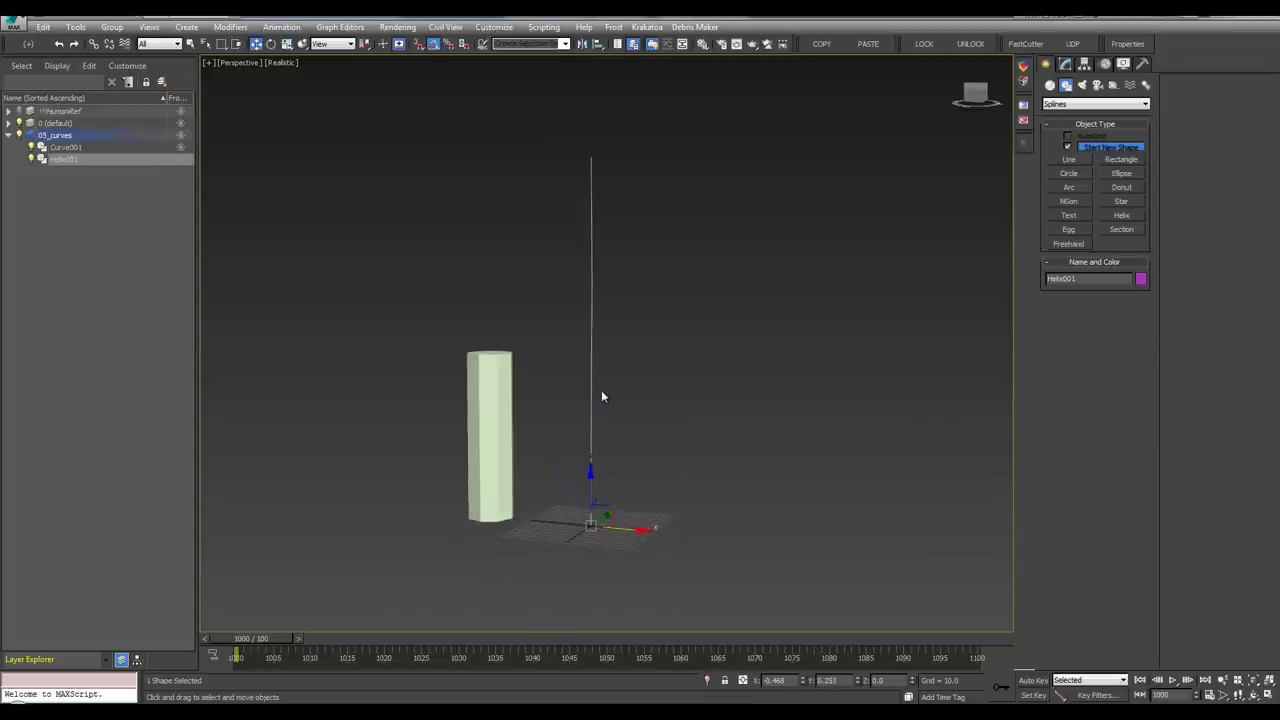
{"action": "mouse_move", "coordinate": [631, 400]}
{"action": "middle_mouse_down", "text": "alt"}
{"action": "mouse_move", "coordinate": [646, 383]}
{"action": "mouse_move", "coordinate": [661, 395]}
{"action": "mouse_move", "coordinate": [640, 403]}
{"action": "mouse_move", "coordinate": [650, 398]}
{"action": "middle_mouse_up", "text": "alt"}
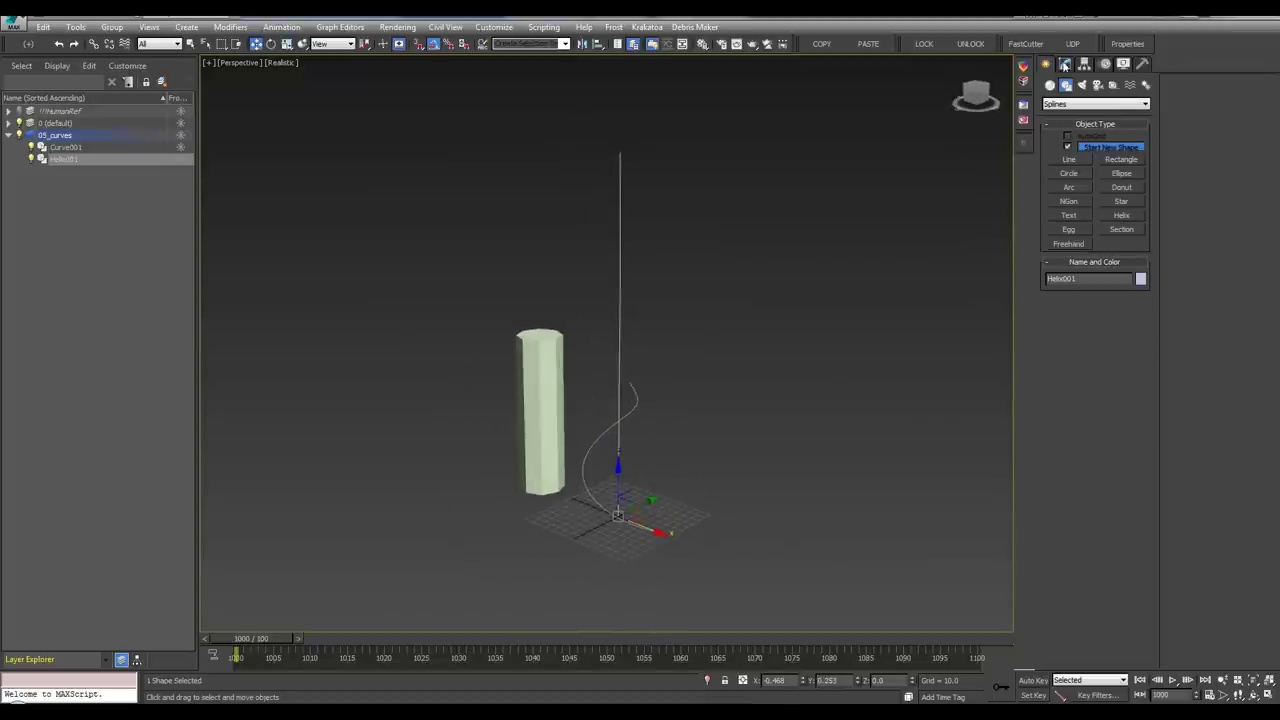
{"action": "left_click", "coordinate": [1065, 64]}
{"action": "middle_click_drag", "start_coordinate": [835, 206], "coordinate": [826, 214], "text": "alt"}
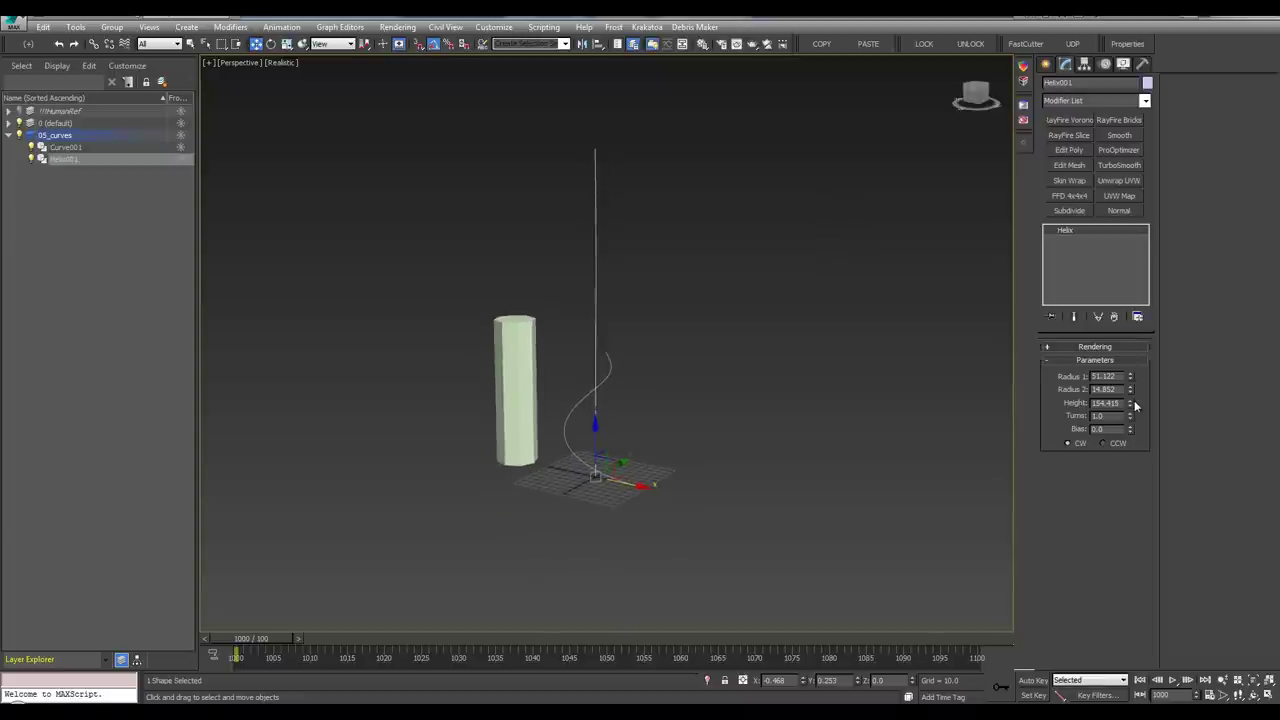
{"action": "left_click_drag", "start_coordinate": [1131, 403], "coordinate": [1131, 270]}
{"action": "middle_click_drag", "start_coordinate": [750, 285], "coordinate": [812, 316], "text": "alt"}
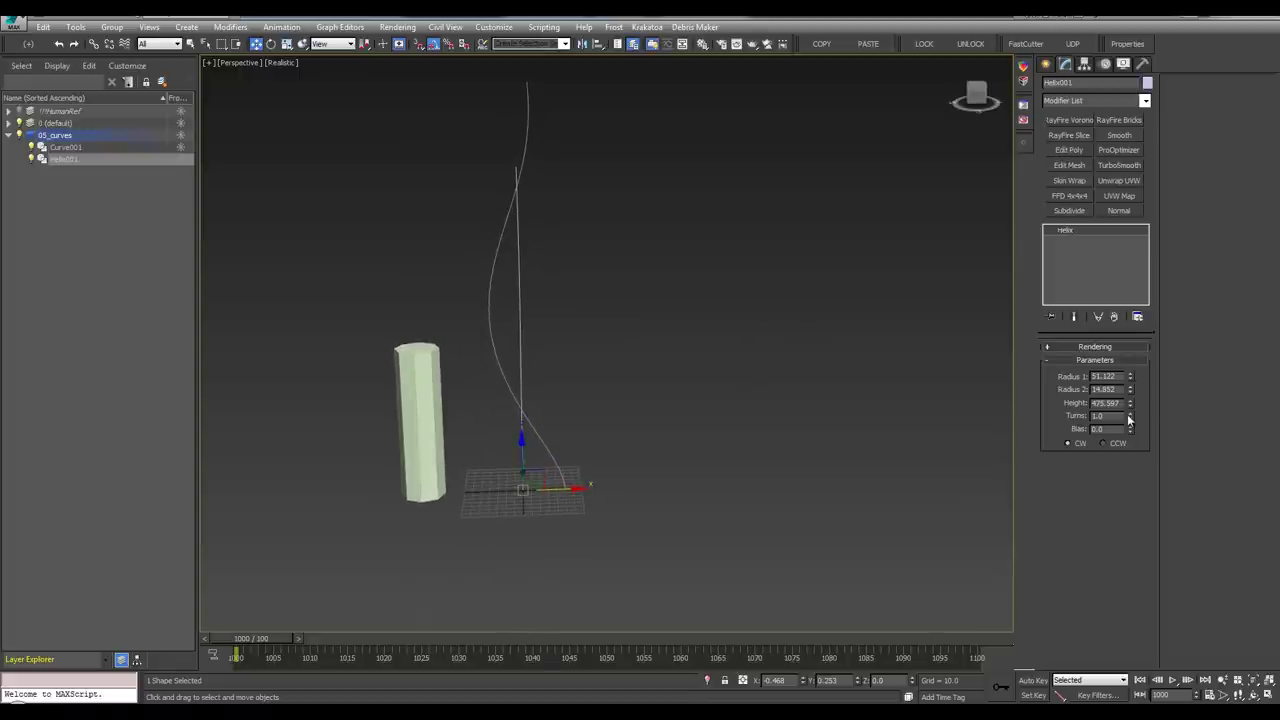
Set the helix to 3 turns
{"action": "left_click_drag", "start_coordinate": [1130, 418], "coordinate": [1122, 242]}
{"action": "left_click_drag", "start_coordinate": [1111, 134], "coordinate": [1085, 142]}
{"action": "middle_click_drag", "start_coordinate": [750, 290], "coordinate": [752, 262], "text": "alt"}
{"action": "left_click_drag", "start_coordinate": [1130, 418], "coordinate": [1128, 443]}
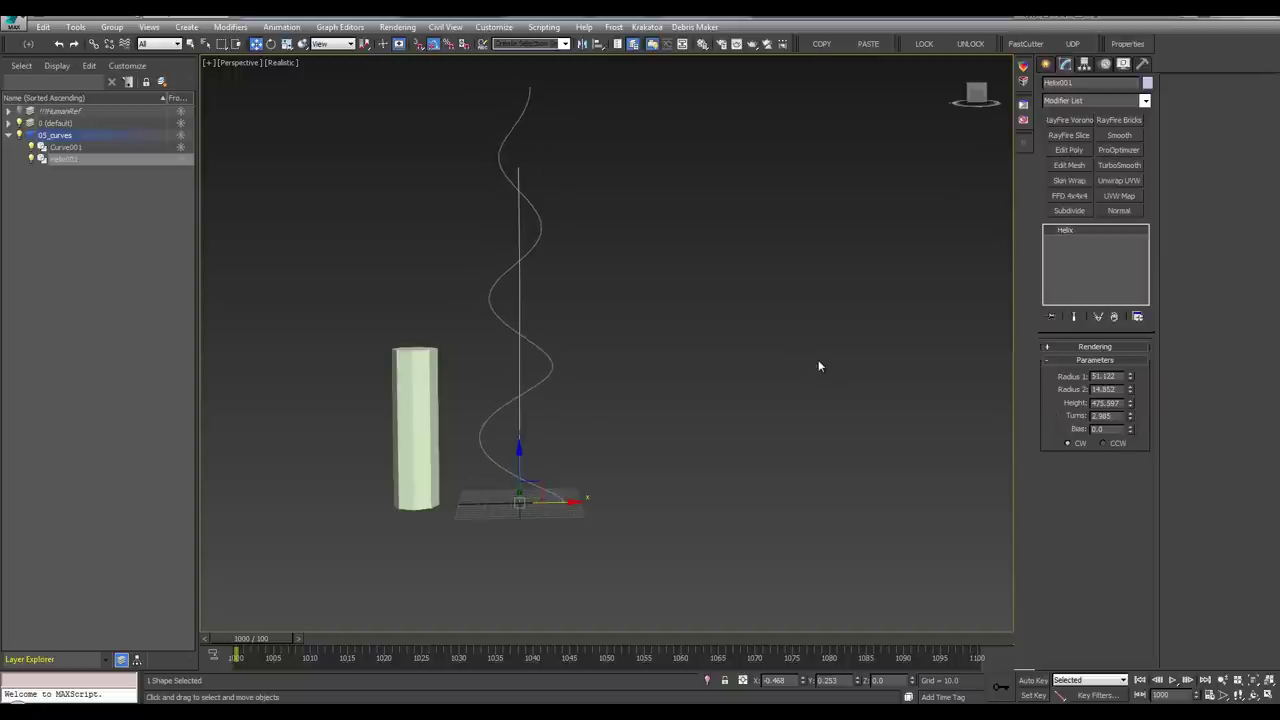
{"action": "middle_click_drag", "start_coordinate": [818, 360], "coordinate": [808, 357], "text": "alt"}
{"action": "type", "text": "3"}
{"action": "key", "text": "Return"}
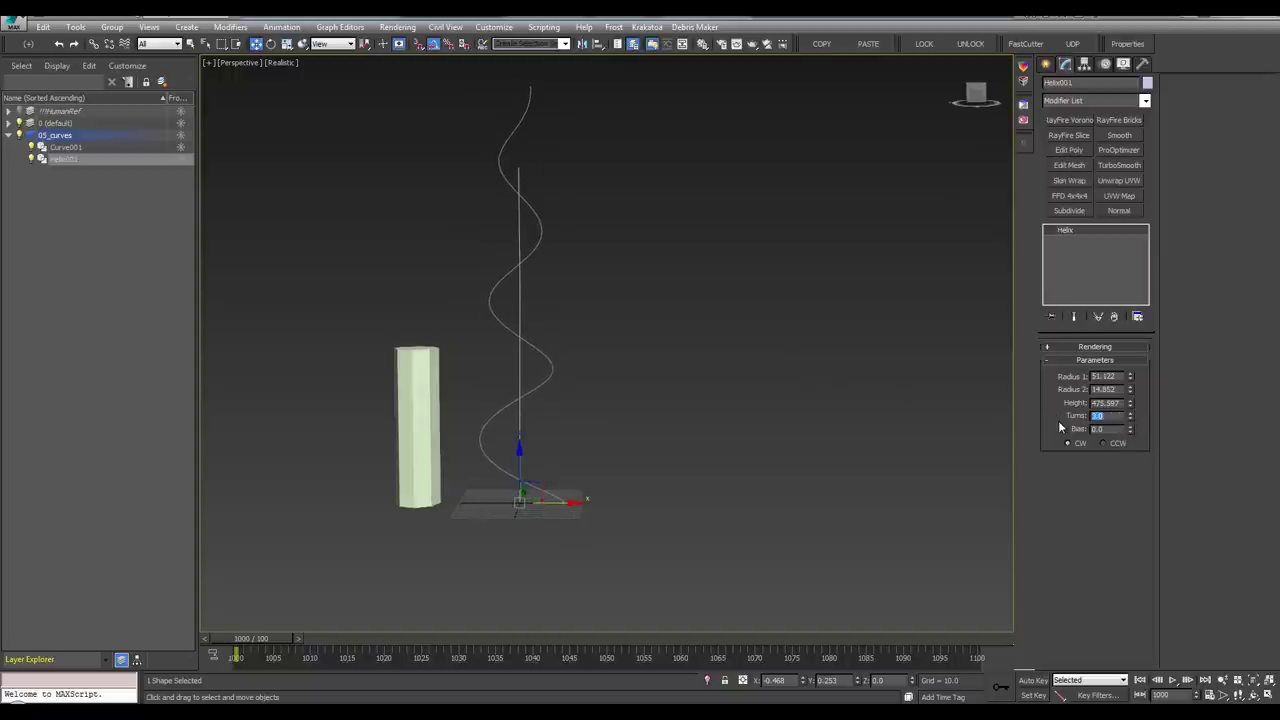
Reduce the helix's Radius 2 to about 1.1 and set its Bias to -0.08
{"action": "left_click_drag", "start_coordinate": [1131, 392], "coordinate": [1133, 447]}
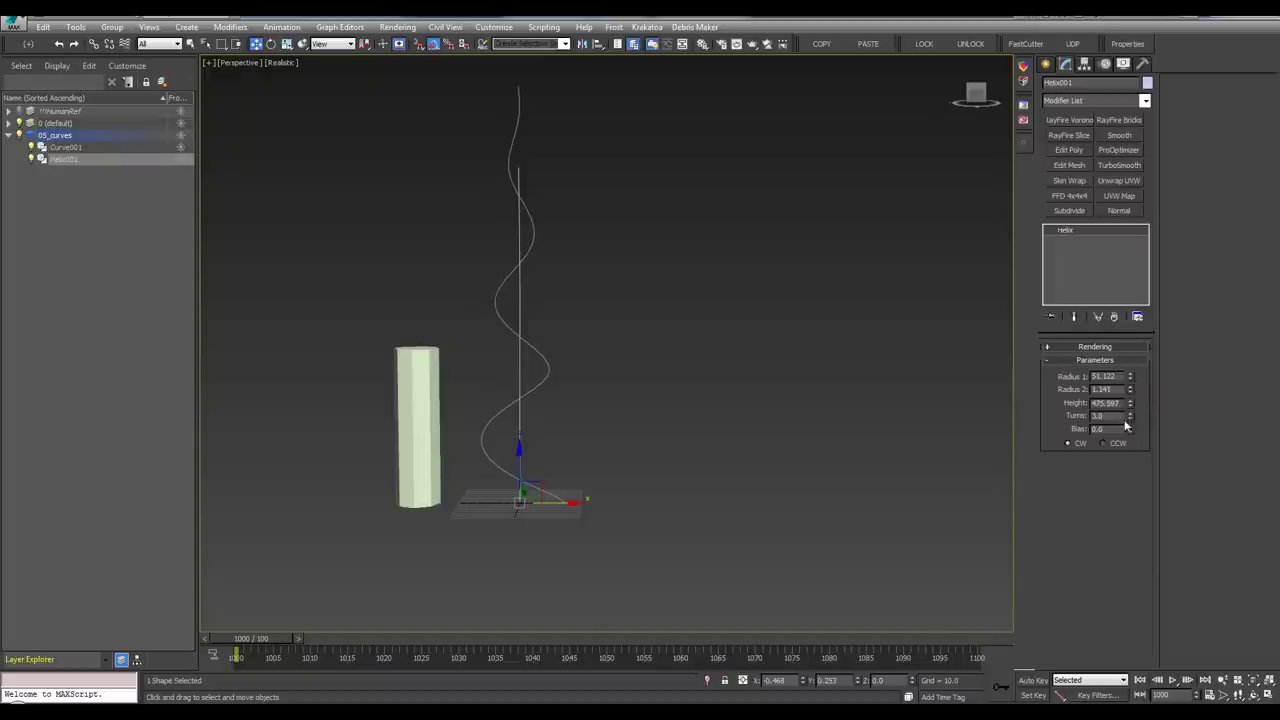
{"action": "left_click_drag", "start_coordinate": [1131, 432], "coordinate": [1132, 432]}
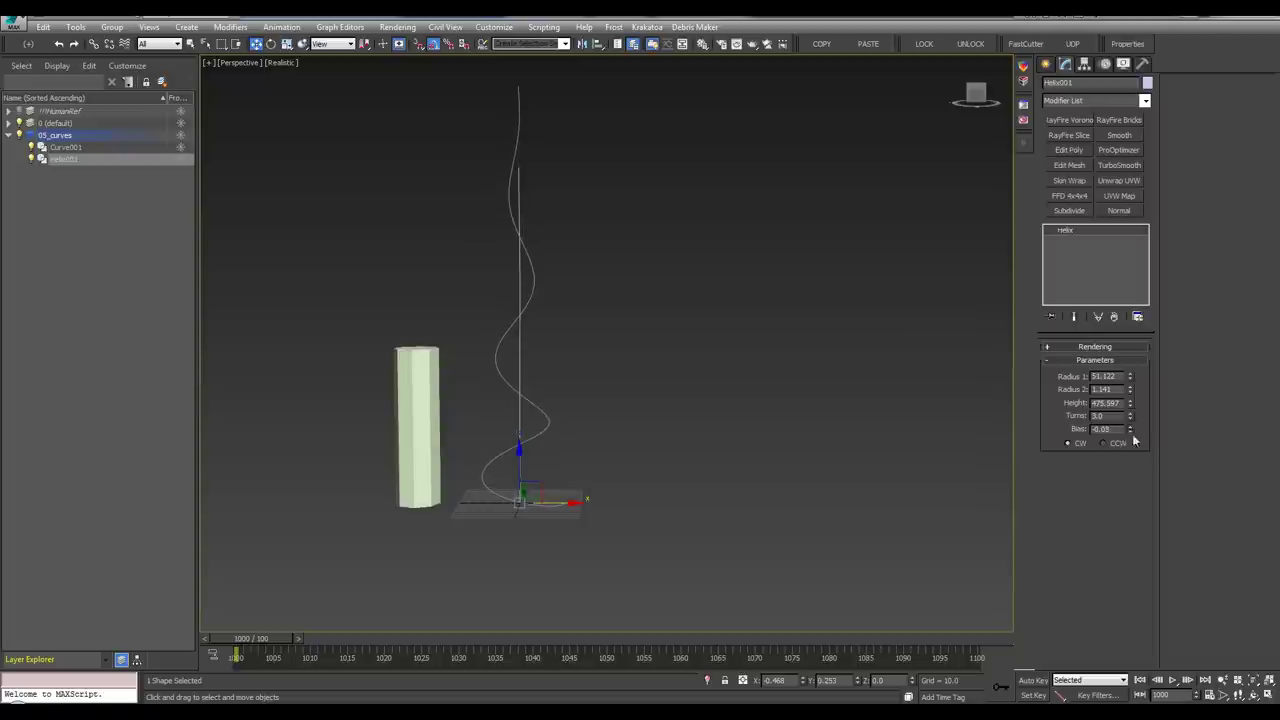
{"action": "mouse_move", "coordinate": [690, 458]}
{"action": "middle_mouse_down", "text": "alt"}
{"action": "mouse_move", "coordinate": [671, 458]}
{"action": "mouse_move", "coordinate": [705, 461]}
{"action": "mouse_move", "coordinate": [682, 482]}
{"action": "middle_mouse_up", "text": "alt"}
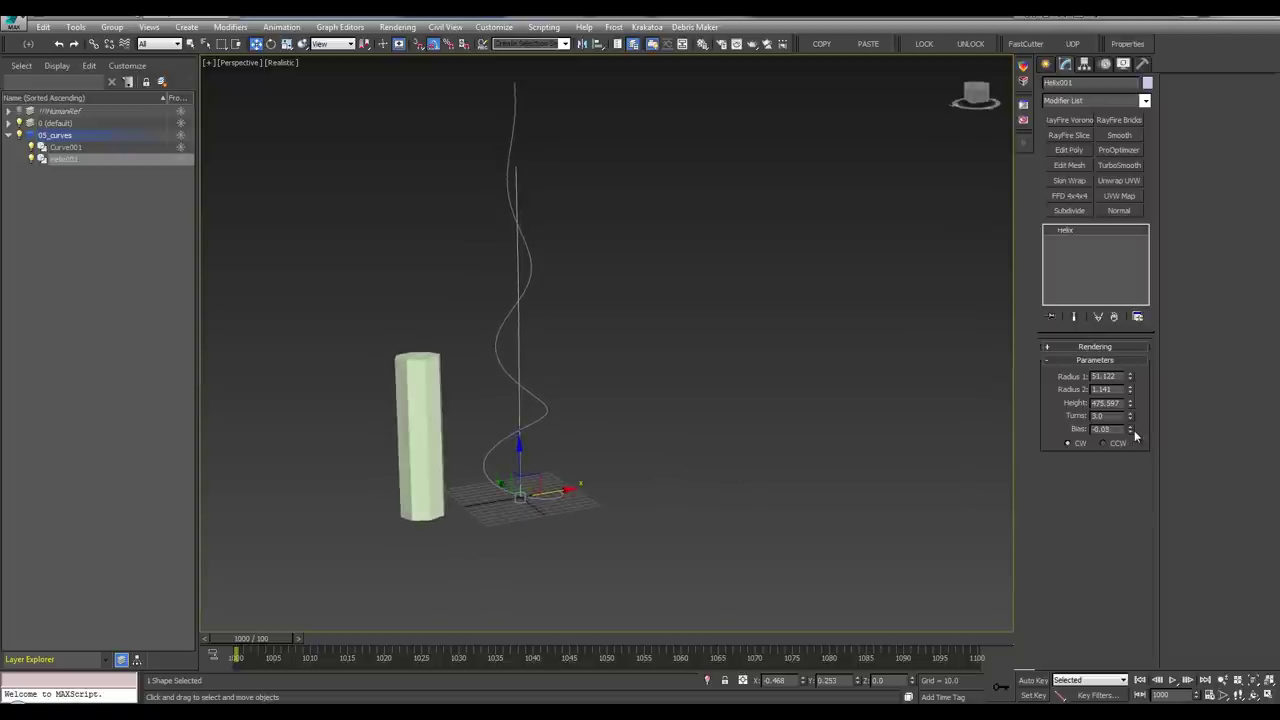
{"action": "left_click_drag", "start_coordinate": [1134, 430], "coordinate": [1131, 430]}
Clone the helix as an independent copy named Helix002 and change the copy's wireframe colour to pink
{"action": "middle_click_drag", "start_coordinate": [796, 408], "coordinate": [593, 324], "text": "alt"}
{"action": "key", "text": "q"}
{"action": "key", "text": "w"}
{"action": "left_click", "coordinate": [591, 316]}
{"action": "left_click", "coordinate": [582, 328]}
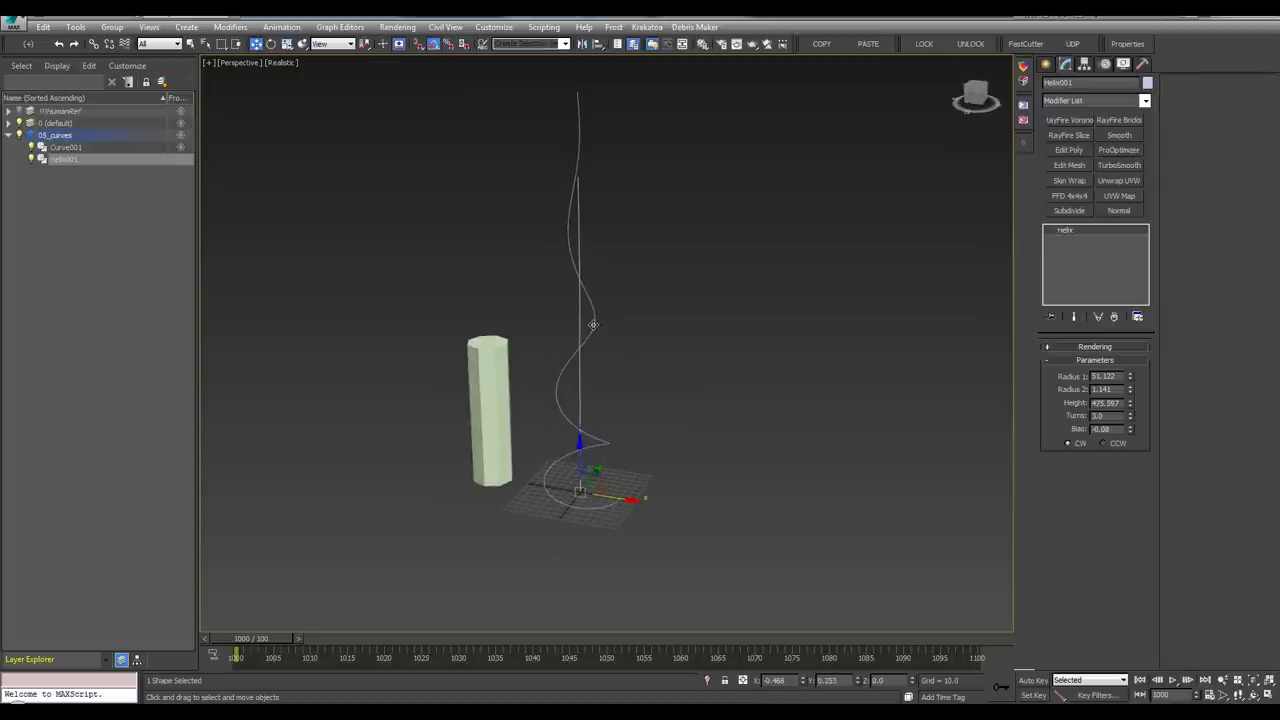
{"action": "key", "text": "ctrl+v"}
{"action": "left_click_drag", "start_coordinate": [606, 292], "coordinate": [658, 260]}
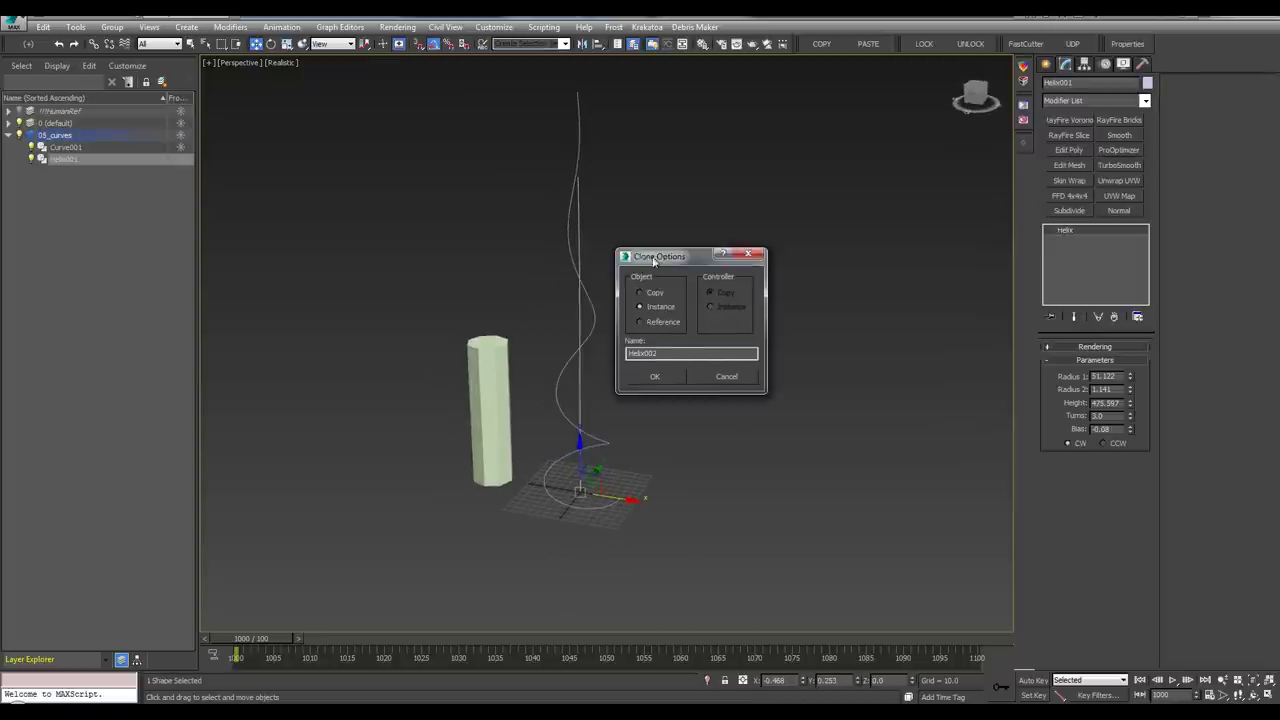
{"action": "left_click", "coordinate": [666, 379]}
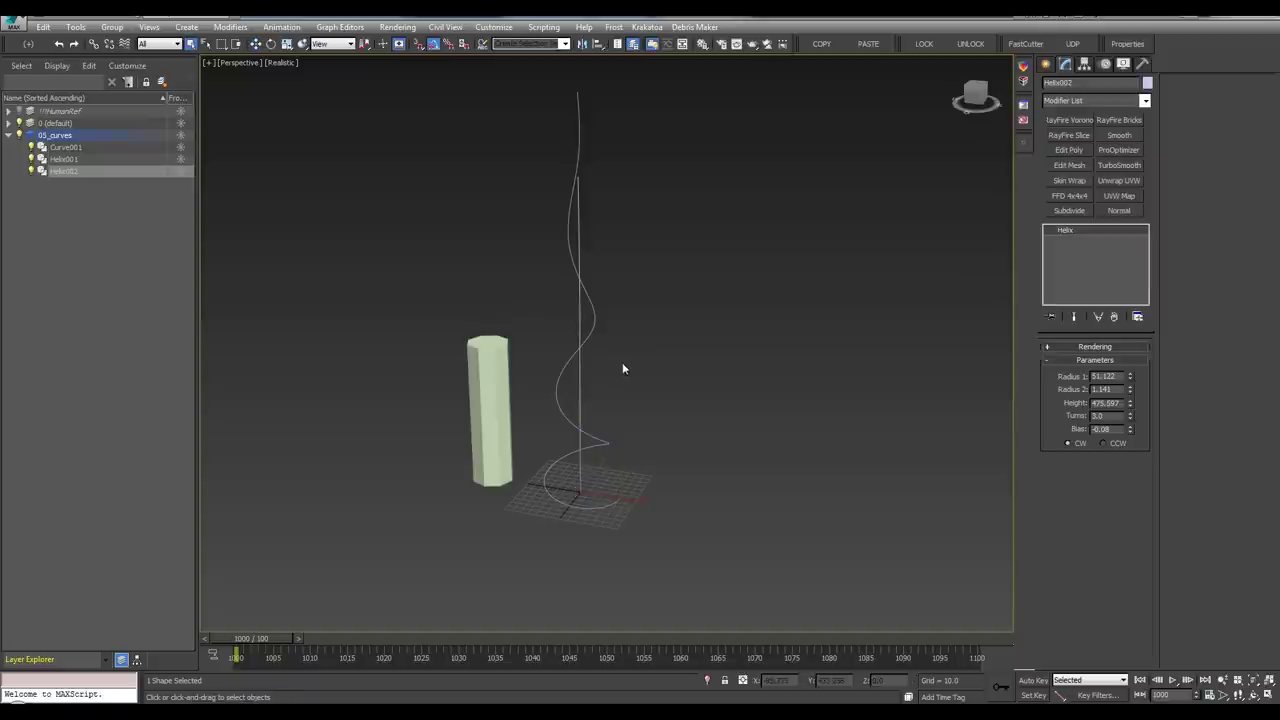
{"action": "middle_click_drag", "start_coordinate": [622, 362], "coordinate": [686, 343]}
{"action": "key", "text": "c"}
{"action": "key", "text": "c"}
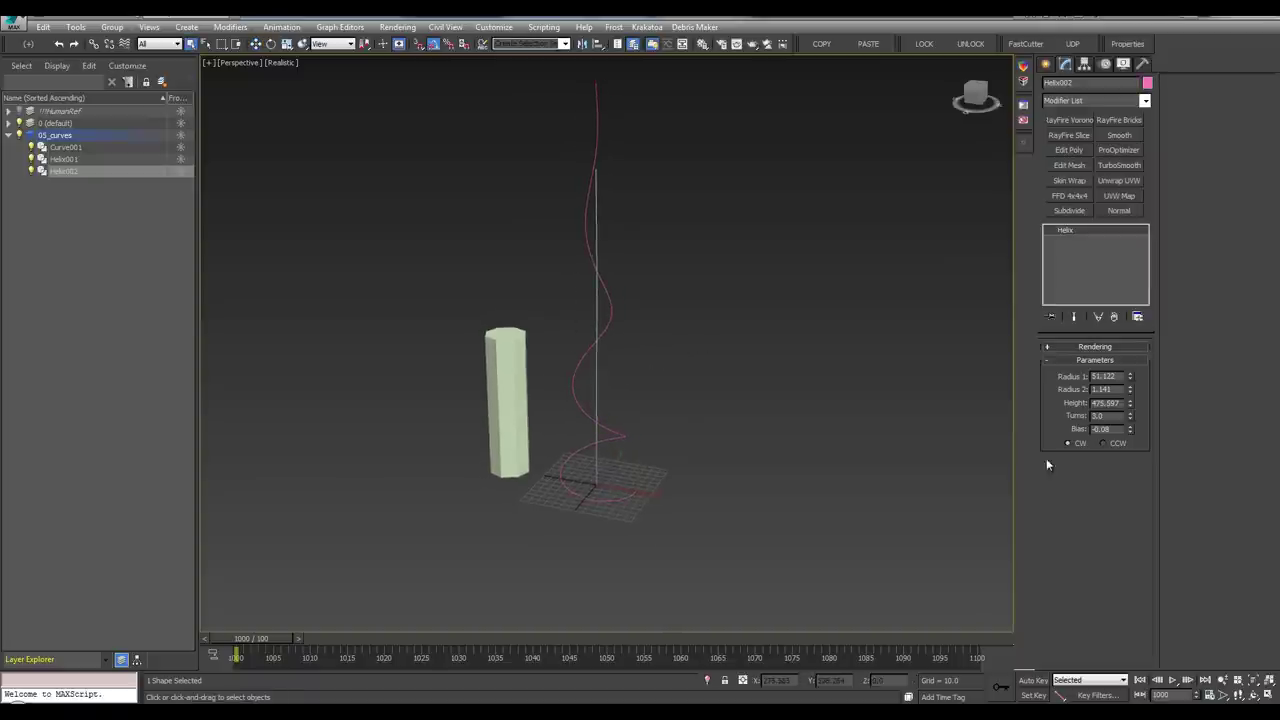
Make Helix002 wind counter-clockwise with Radius 2 about 1.2, height about 485 and 4.59 turns
{"action": "left_click", "coordinate": [1104, 443]}
{"action": "middle_click_drag", "start_coordinate": [538, 422], "coordinate": [640, 300], "text": "alt"}
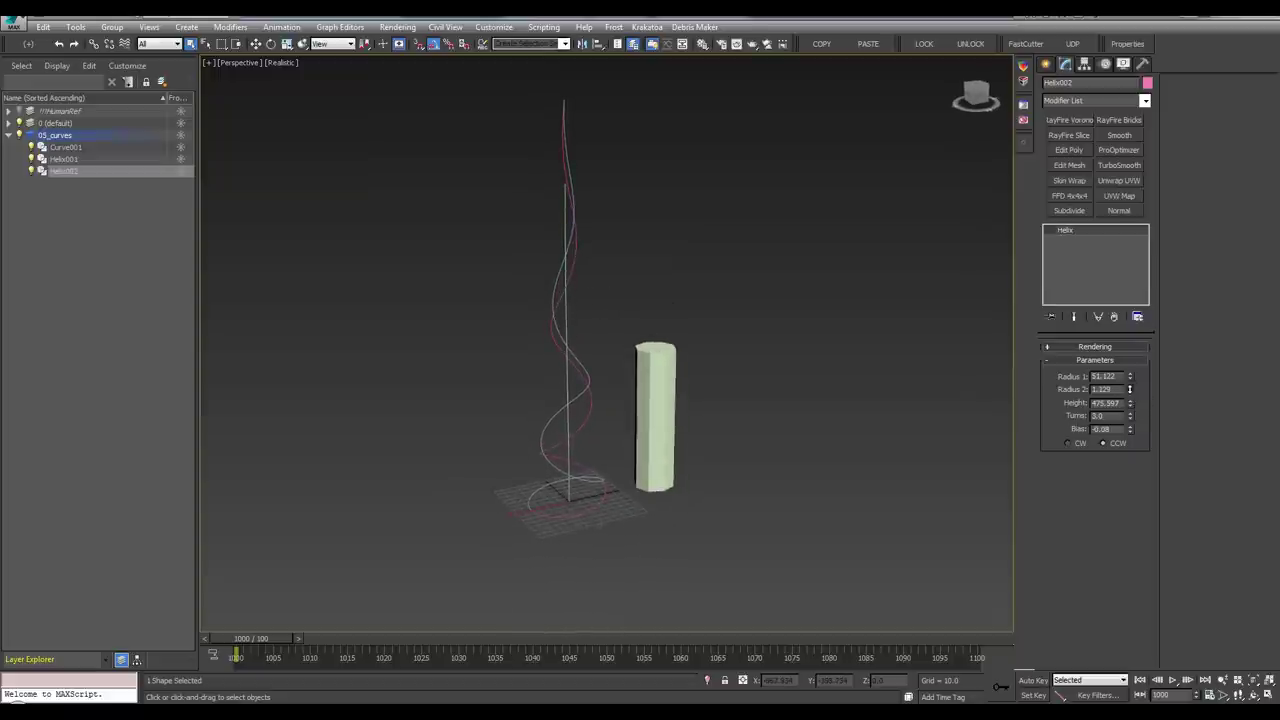
{"action": "left_click_drag", "start_coordinate": [1129, 406], "coordinate": [1127, 381]}
{"action": "middle_click_drag", "start_coordinate": [880, 398], "coordinate": [1085, 412], "text": "alt"}
{"action": "middle_click_drag", "start_coordinate": [684, 420], "coordinate": [594, 348], "text": "alt"}
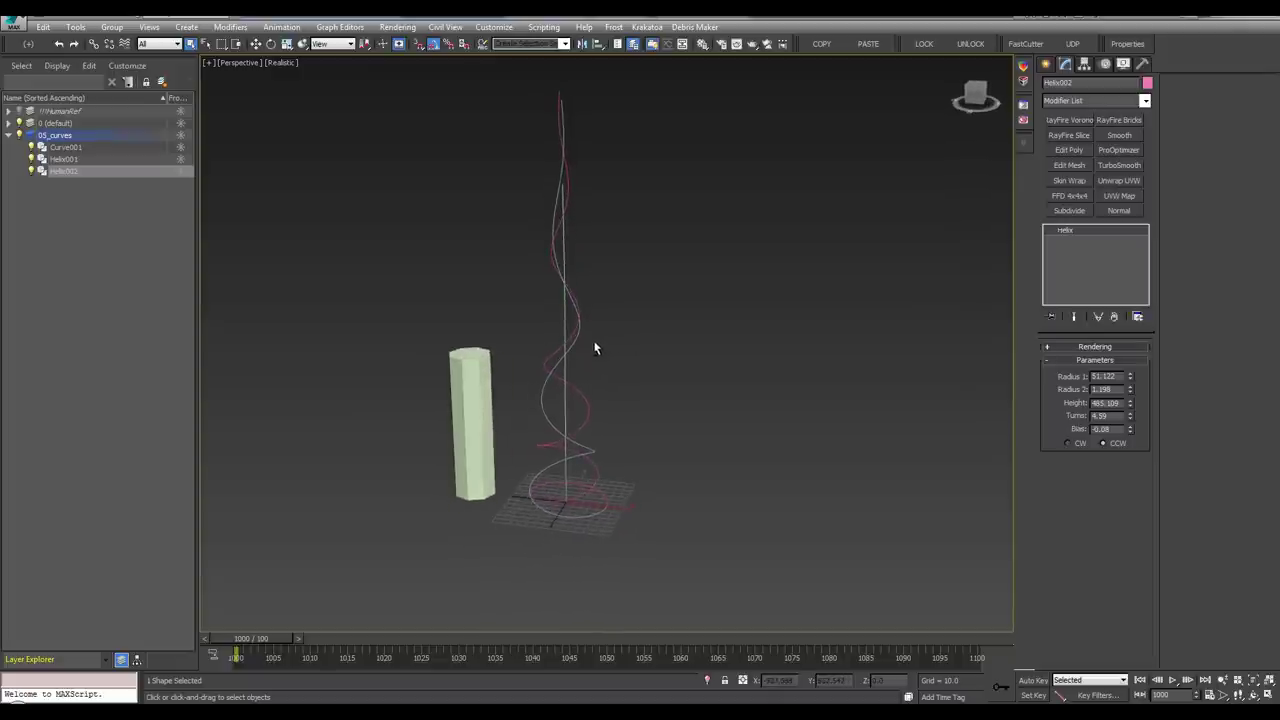
Set Helix002's Bias to -0.04 and reduce its Radius 1 to about 30
{"action": "left_click", "coordinate": [1130, 427]}
{"action": "left_click", "coordinate": [1130, 427]}
{"action": "left_click", "coordinate": [1130, 427]}
{"action": "left_click_drag", "start_coordinate": [1130, 430], "coordinate": [1132, 432]}
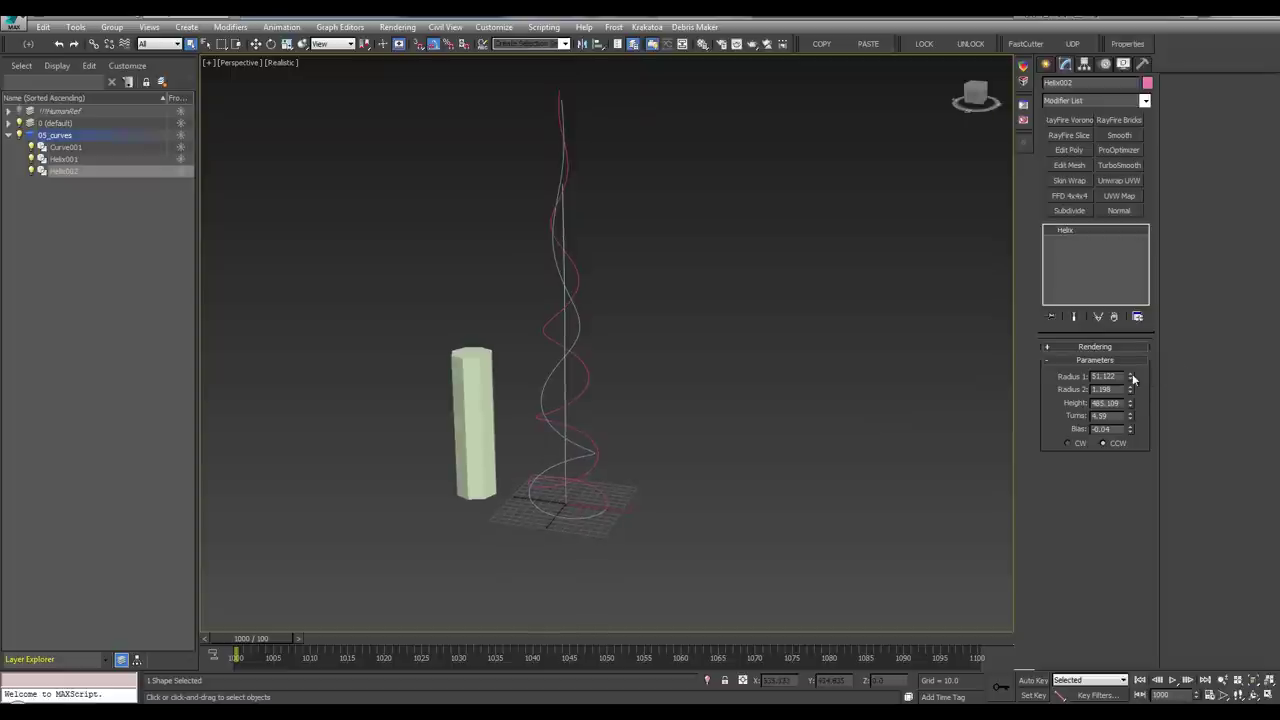
{"action": "left_click_drag", "start_coordinate": [1131, 377], "coordinate": [1132, 402]}
Clone Helix002 as Helix003, set the copy to wind clockwise and change its wireframe colour to green
{"action": "mouse_move", "coordinate": [676, 484]}
{"action": "middle_mouse_down", "text": "alt"}
{"action": "mouse_move", "coordinate": [400, 449]}
{"action": "mouse_move", "coordinate": [614, 480]}
{"action": "mouse_move", "coordinate": [696, 517]}
{"action": "mouse_move", "coordinate": [711, 469]}
{"action": "mouse_move", "coordinate": [662, 432]}
{"action": "mouse_move", "coordinate": [617, 437]}
{"action": "middle_mouse_up", "text": "alt"}
{"action": "key", "text": "ctrl+v"}
{"action": "left_click", "coordinate": [617, 411]}
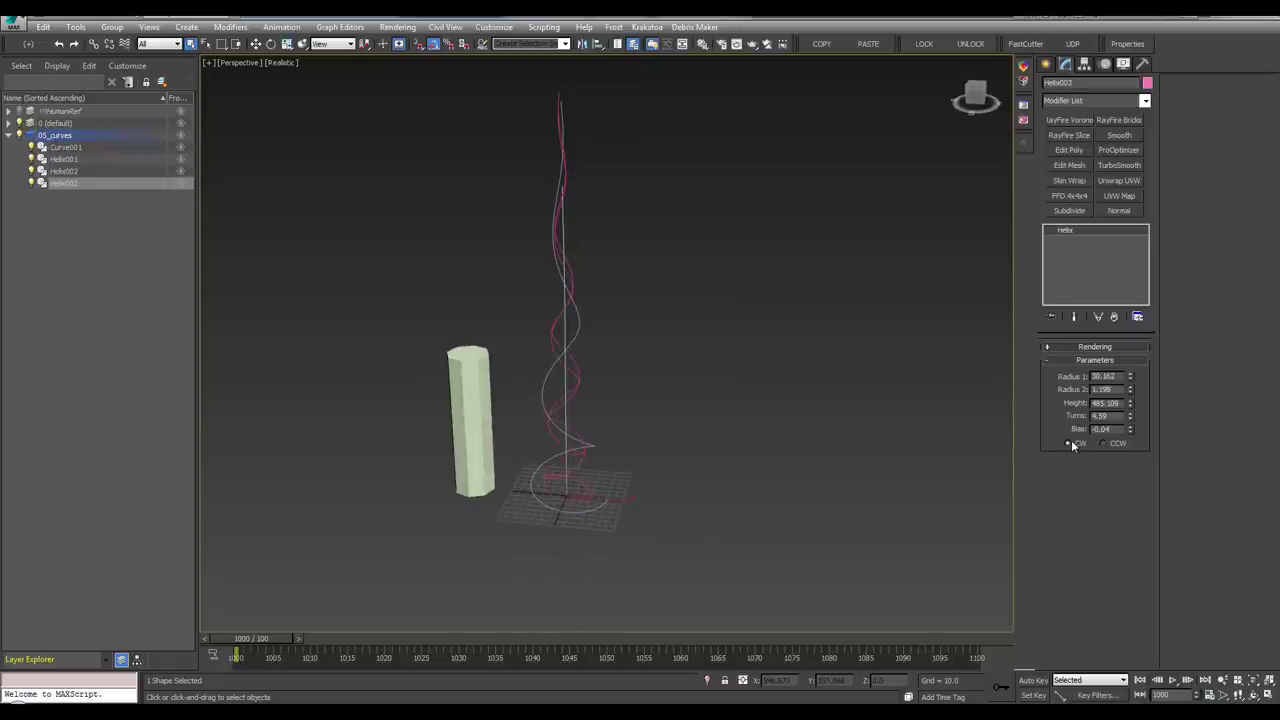
{"action": "left_click", "coordinate": [1067, 443]}
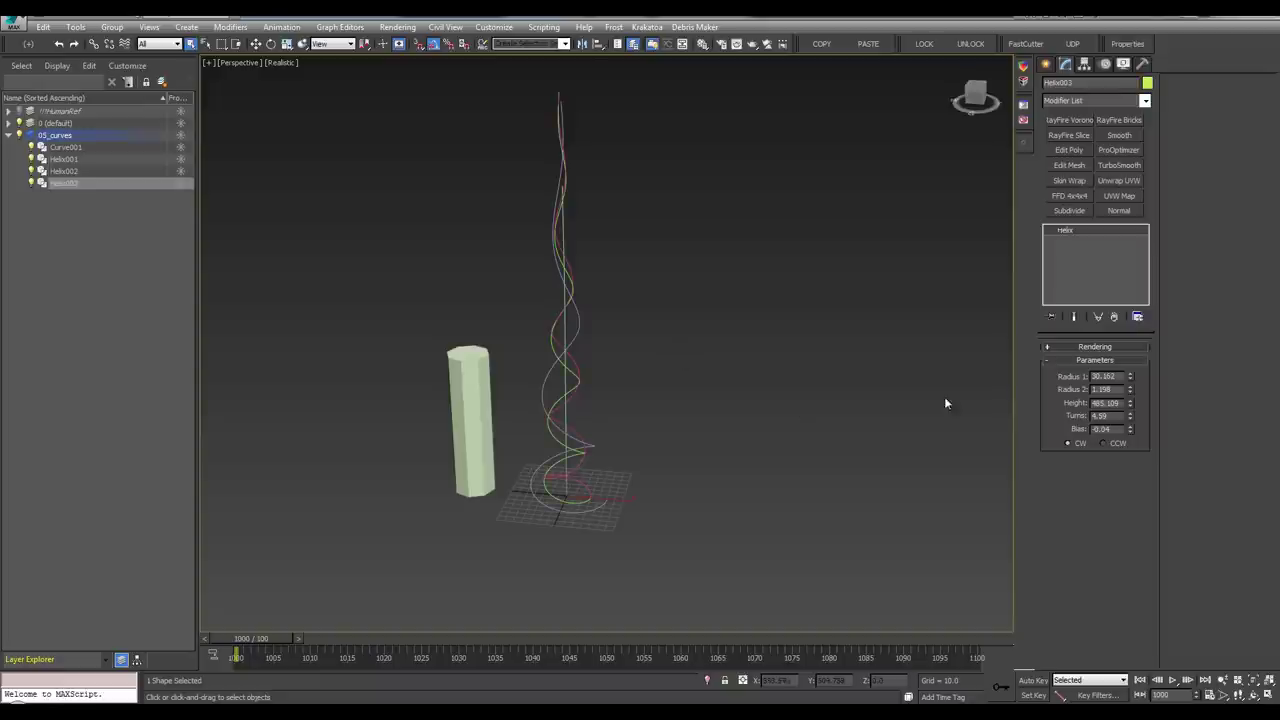
{"action": "key", "text": "alt+c"}
{"action": "key", "text": "alt+c"}
Set Helix003's Radius 1 to about 37, its height to about 558 and its turns to about 5.4
{"action": "middle_click_drag", "start_coordinate": [883, 417], "coordinate": [878, 417], "text": "alt"}
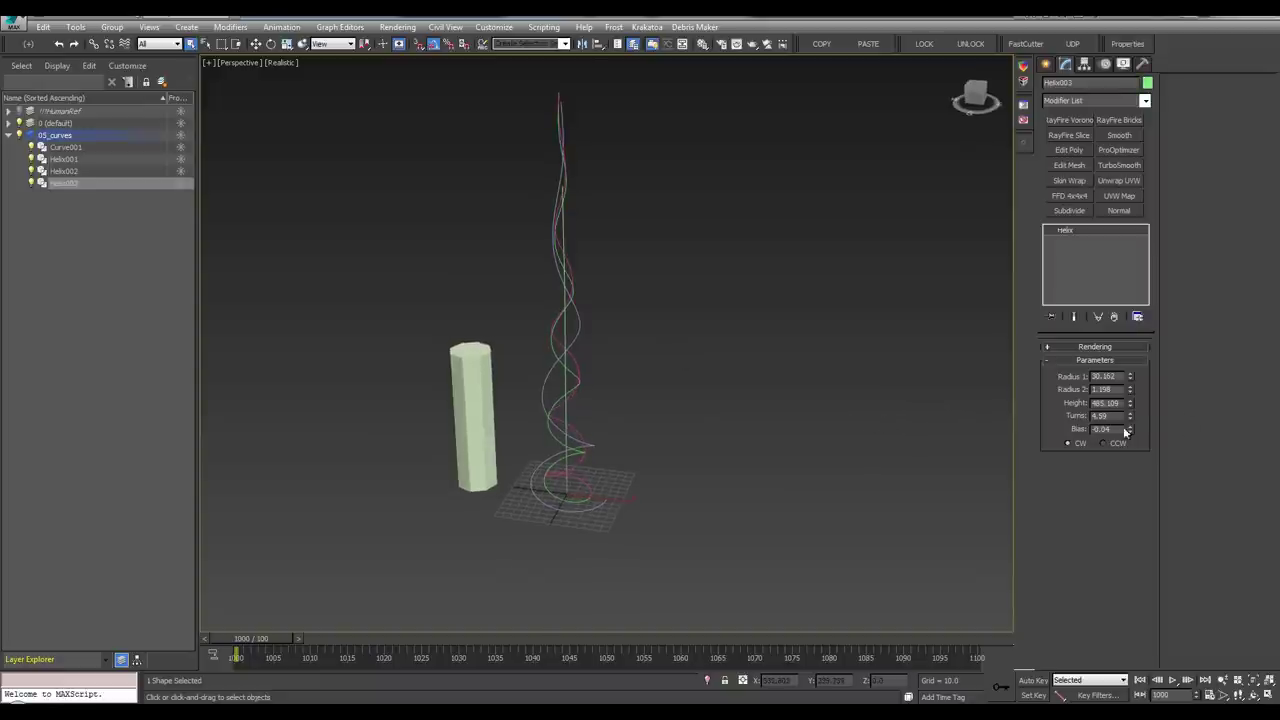
{"action": "left_click_drag", "start_coordinate": [1131, 408], "coordinate": [1132, 361]}
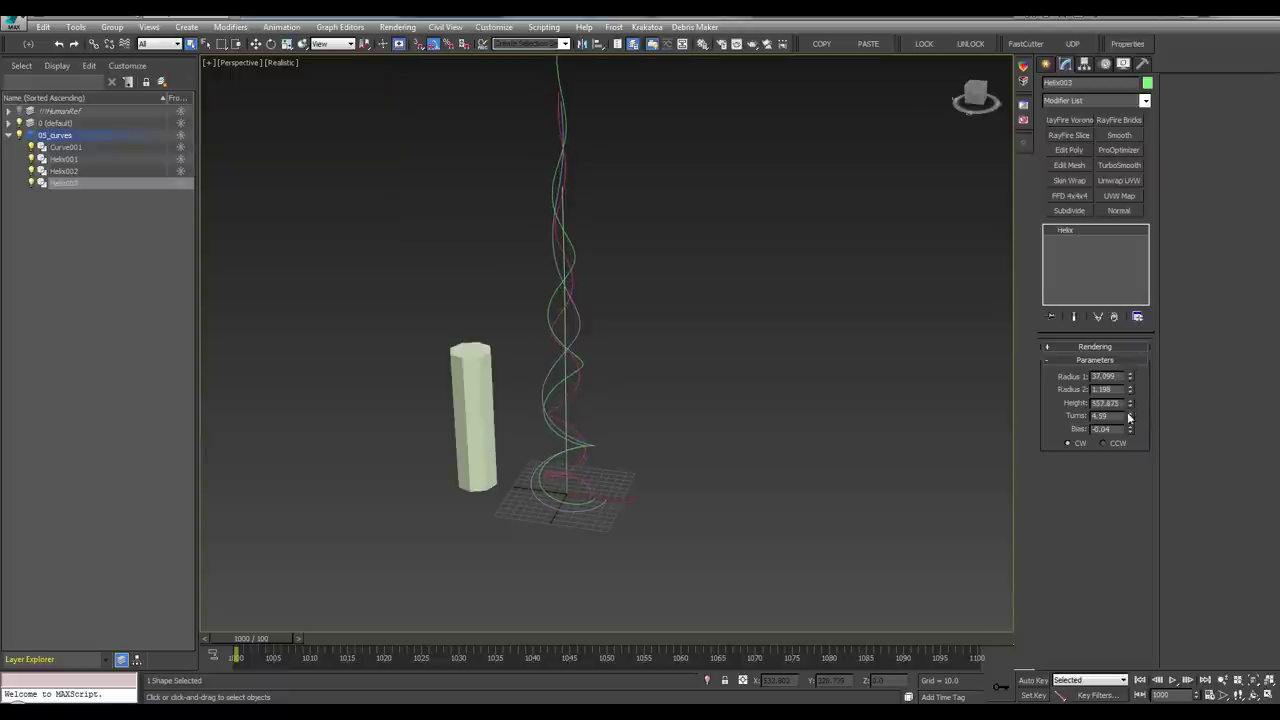
{"action": "left_click_drag", "start_coordinate": [1131, 415], "coordinate": [1131, 409]}
Rotate Helix003 around its vertical axis to 170 degrees so its base starts away from the other helices
{"action": "key", "text": "e"}
{"action": "middle_click_drag", "start_coordinate": [588, 520], "coordinate": [606, 534], "text": "alt"}
{"action": "left_click_drag", "start_coordinate": [571, 510], "coordinate": [665, 505]}
{"action": "middle_click_drag", "start_coordinate": [665, 505], "coordinate": [586, 512], "text": "alt"}
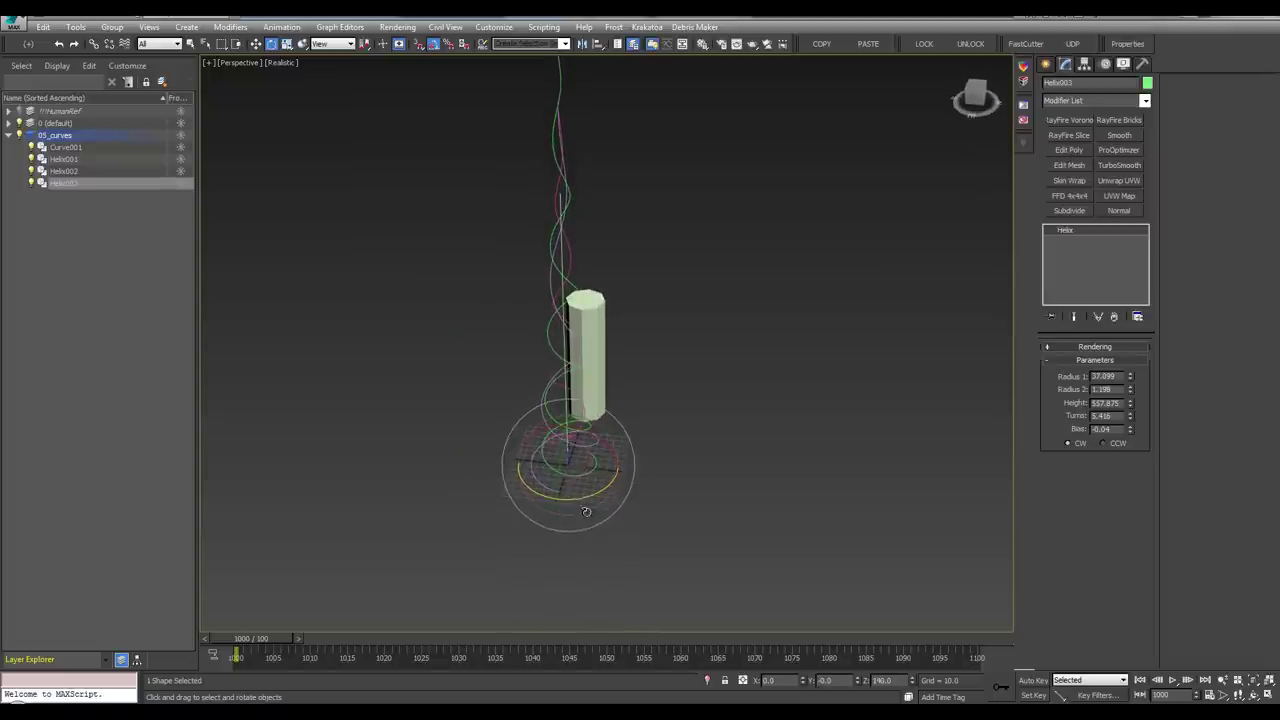
{"action": "left_click_drag", "start_coordinate": [582, 498], "coordinate": [603, 498]}
{"action": "middle_click_drag", "start_coordinate": [603, 498], "coordinate": [738, 450], "text": "alt"}
Adjust Helix003 to a height of about 580 and about 5.3 turns
{"action": "left_click_drag", "start_coordinate": [1130, 416], "coordinate": [1131, 394]}
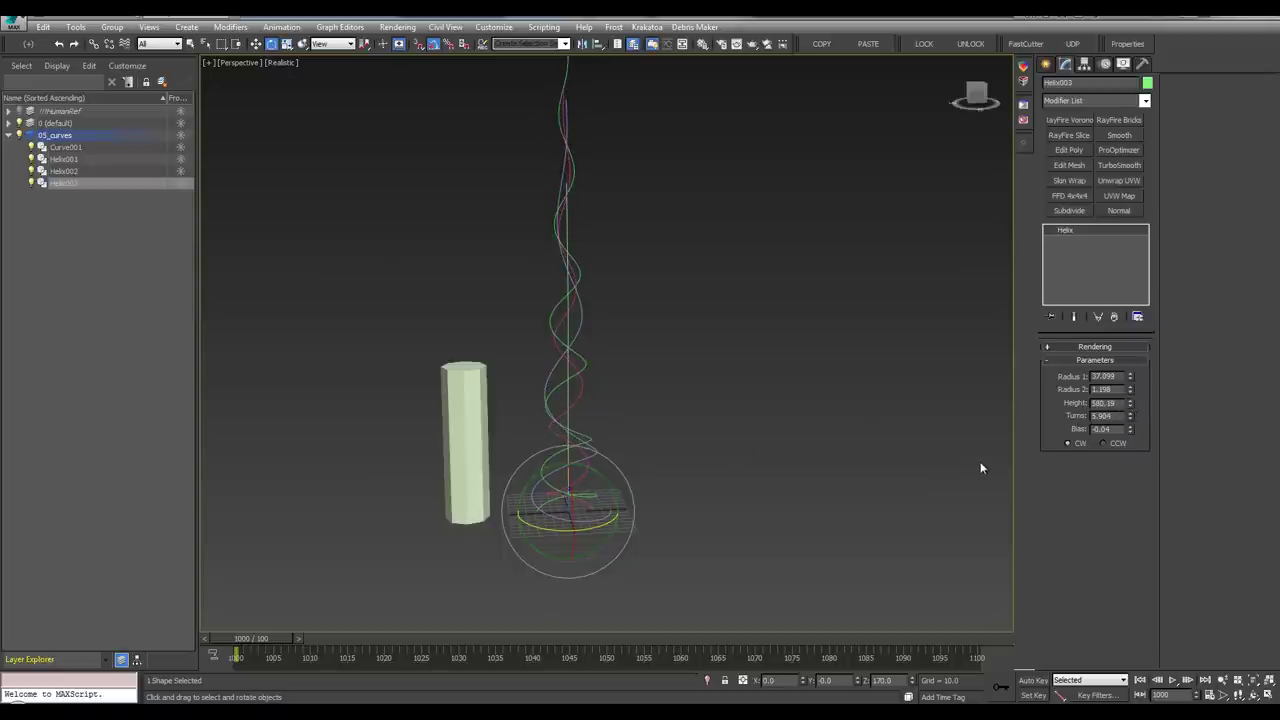
{"action": "middle_click_drag", "start_coordinate": [980, 467], "coordinate": [827, 420], "text": "alt"}
{"action": "mouse_move", "coordinate": [1131, 414]}
{"action": "left_mouse_down"}
{"action": "mouse_move", "coordinate": [1128, 452]}
{"action": "mouse_move", "coordinate": [1128, 422]}
{"action": "left_mouse_up"}
{"action": "middle_click_drag", "start_coordinate": [990, 410], "coordinate": [618, 490], "text": "alt"}
{"action": "key", "text": "q"}
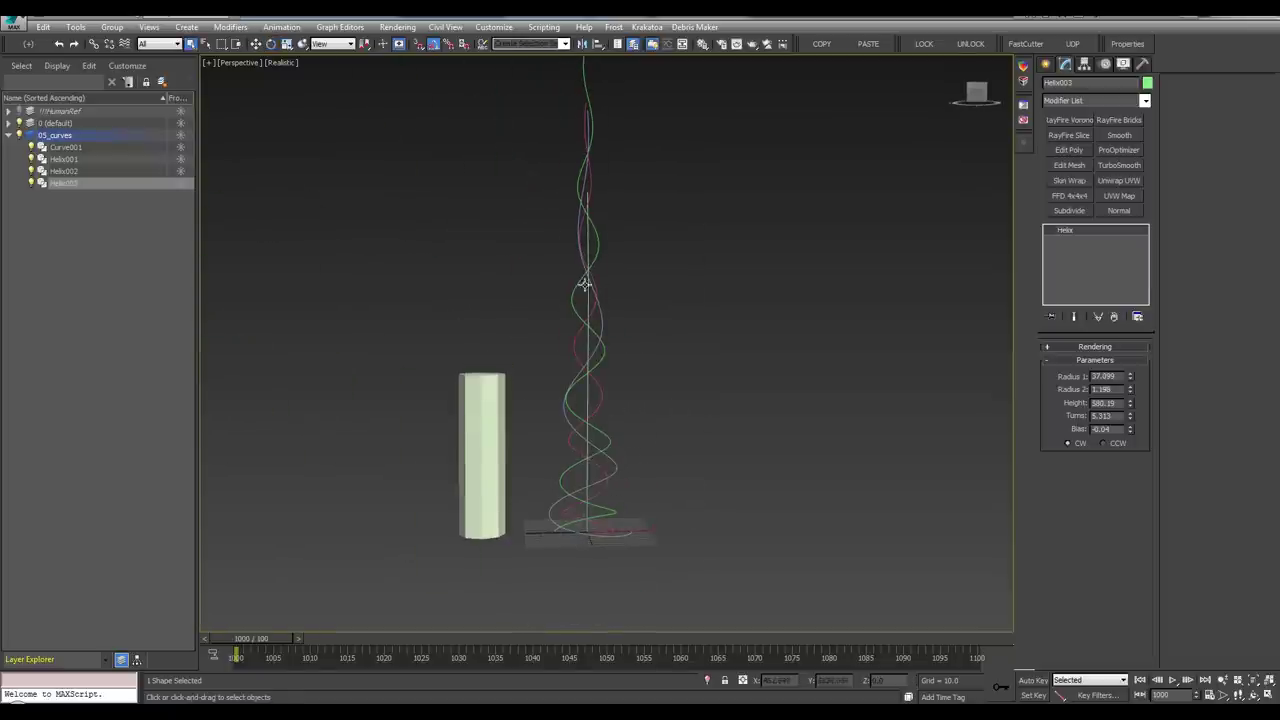
Examine how the three helices wind around the central curve in the perspective and enlarged front views
{"action": "middle_click_drag", "start_coordinate": [680, 379], "coordinate": [615, 181], "text": "alt"}
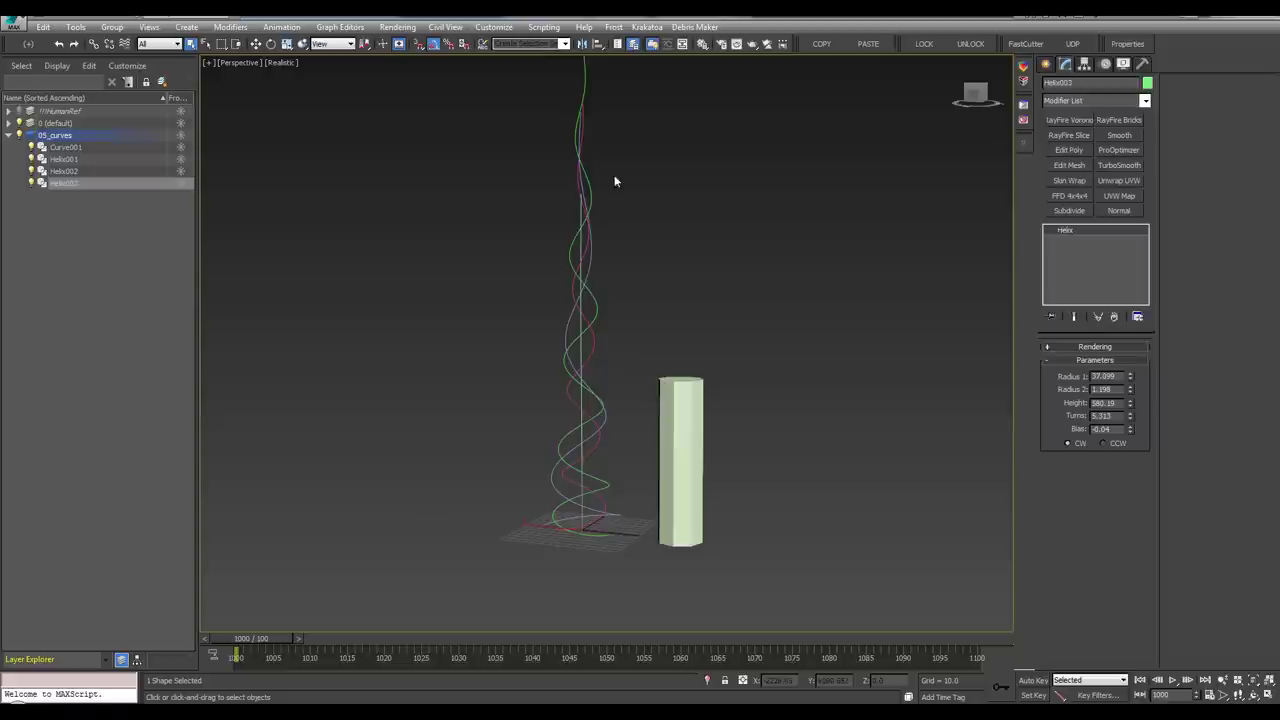
{"action": "middle_click_drag", "start_coordinate": [583, 310], "coordinate": [586, 428], "text": "alt"}
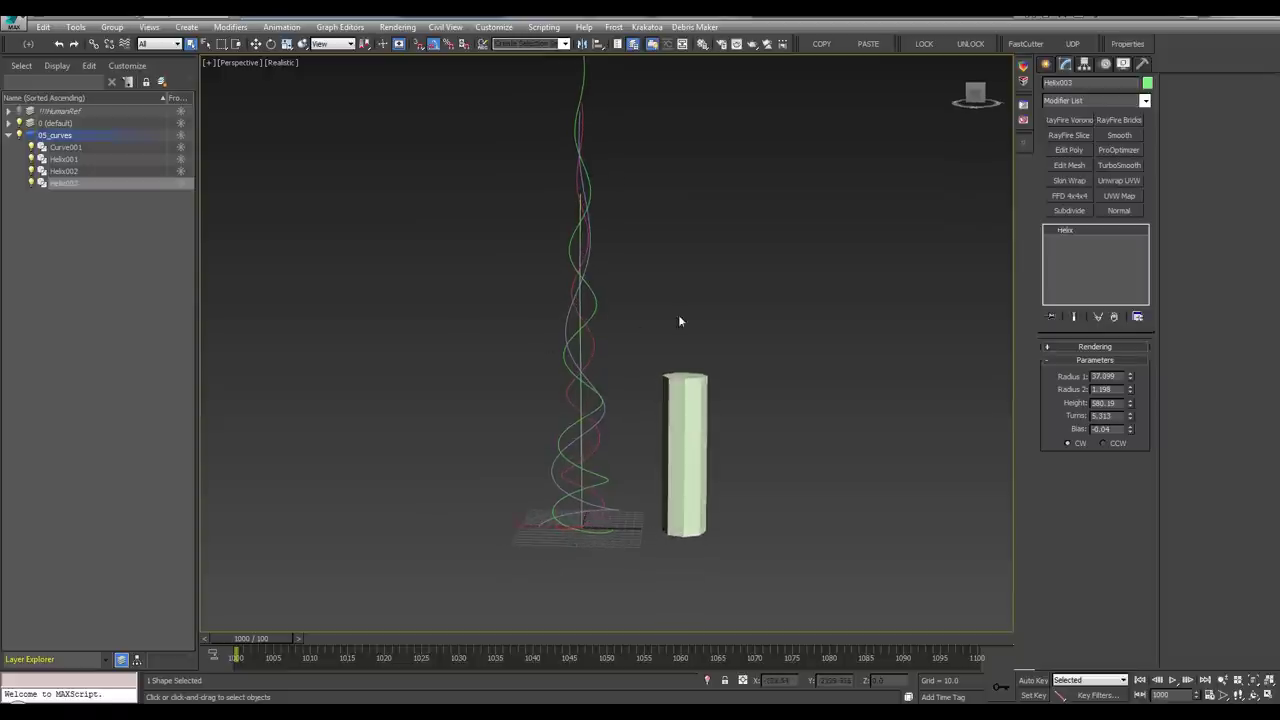
{"action": "key", "text": "alt+w"}
{"action": "middle_click", "coordinate": [714, 258]}
{"action": "key", "text": "alt+w"}
{"action": "middle_click_drag", "start_coordinate": [566, 257], "coordinate": [553, 365]}
{"action": "key", "text": "g"}
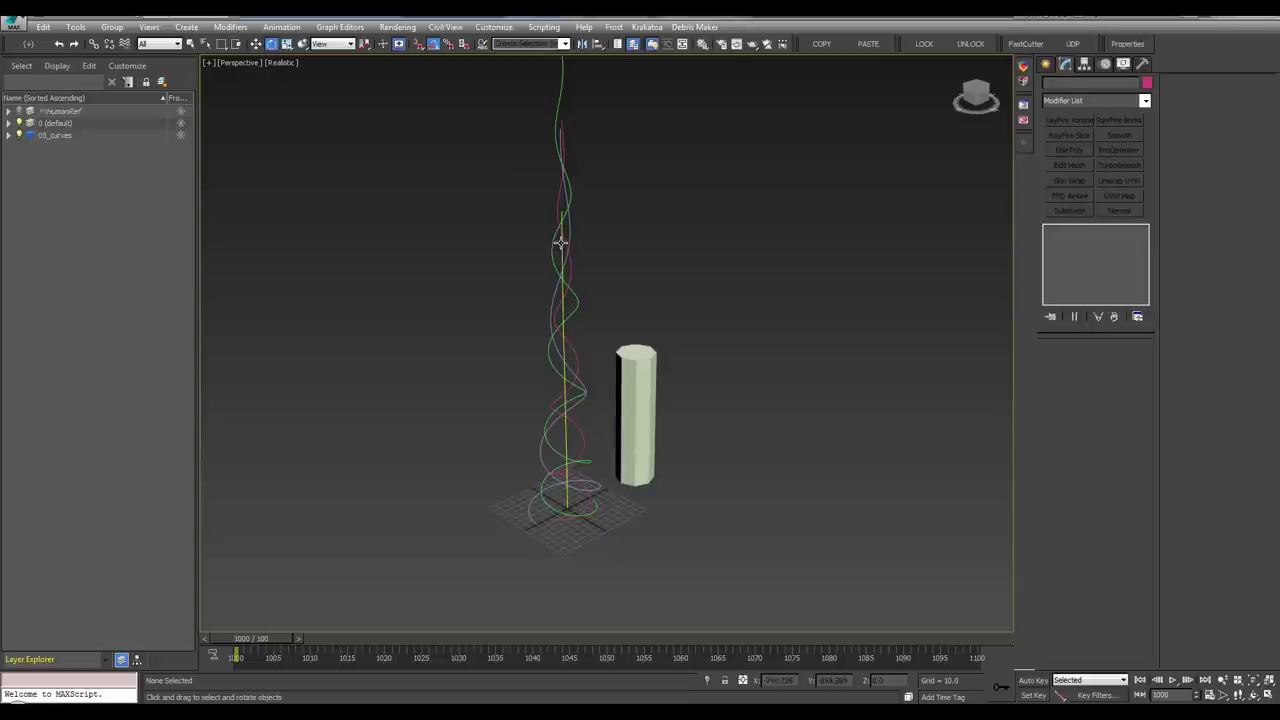
Raise the top control vertex of the vertical guide curve to a height of about 498
{"action": "left_click", "coordinate": [577, 256]}
{"action": "key", "text": "alt+w"}
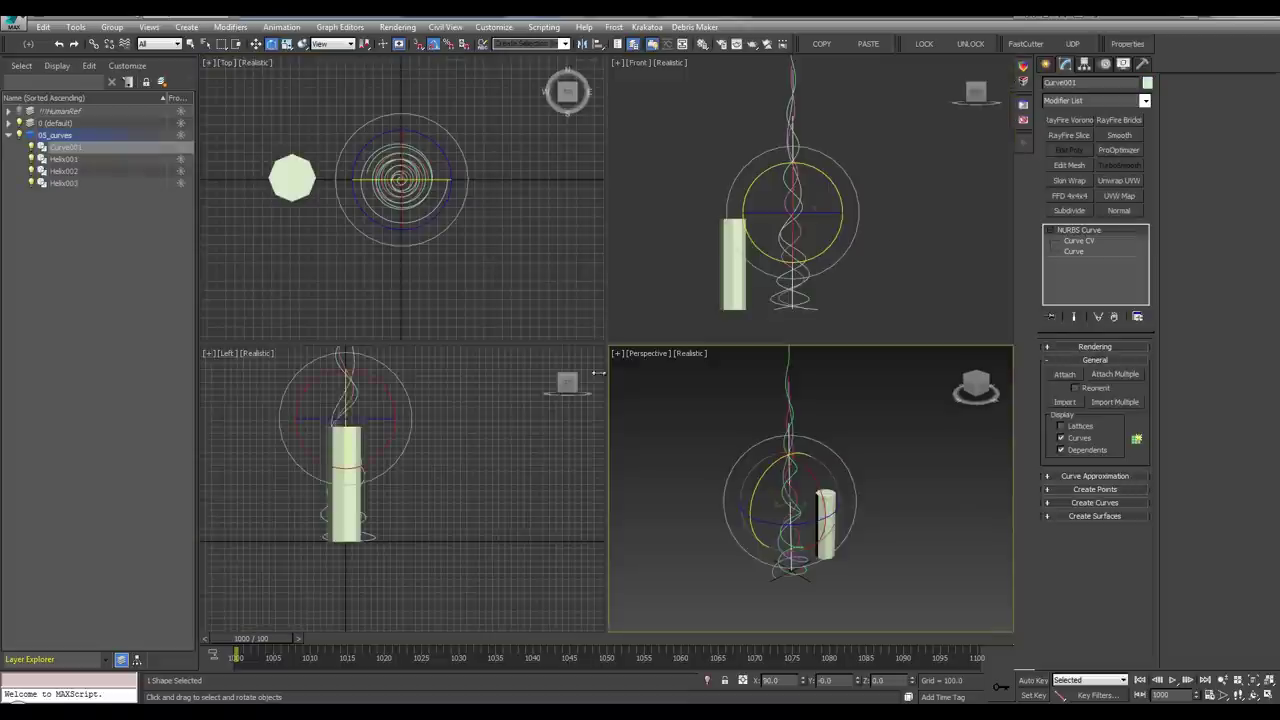
{"action": "key", "text": "alt+w"}
{"action": "middle_click_drag", "start_coordinate": [759, 267], "coordinate": [747, 307]}
{"action": "left_click", "coordinate": [1076, 242]}
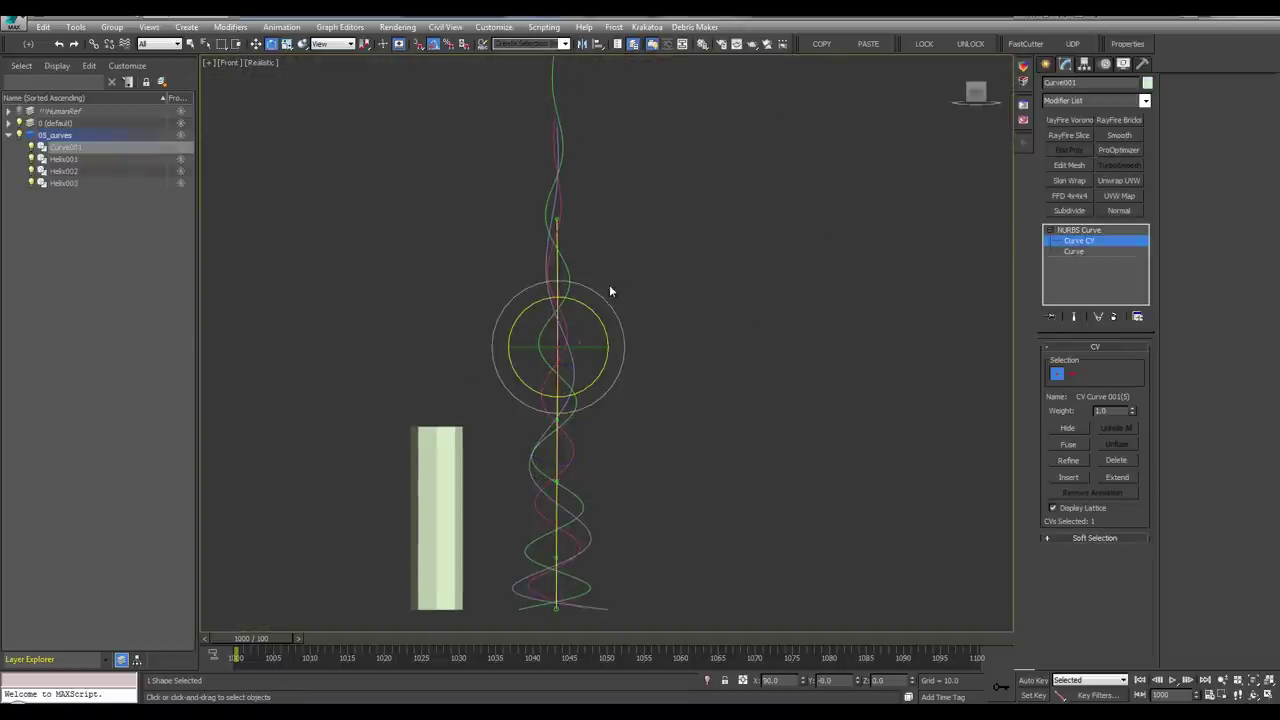
{"action": "middle_click_drag", "start_coordinate": [609, 286], "coordinate": [609, 296]}
{"action": "left_click_drag", "start_coordinate": [520, 196], "coordinate": [600, 238]}
{"action": "middle_click_drag", "start_coordinate": [537, 209], "coordinate": [538, 284]}
{"action": "key", "text": "w"}
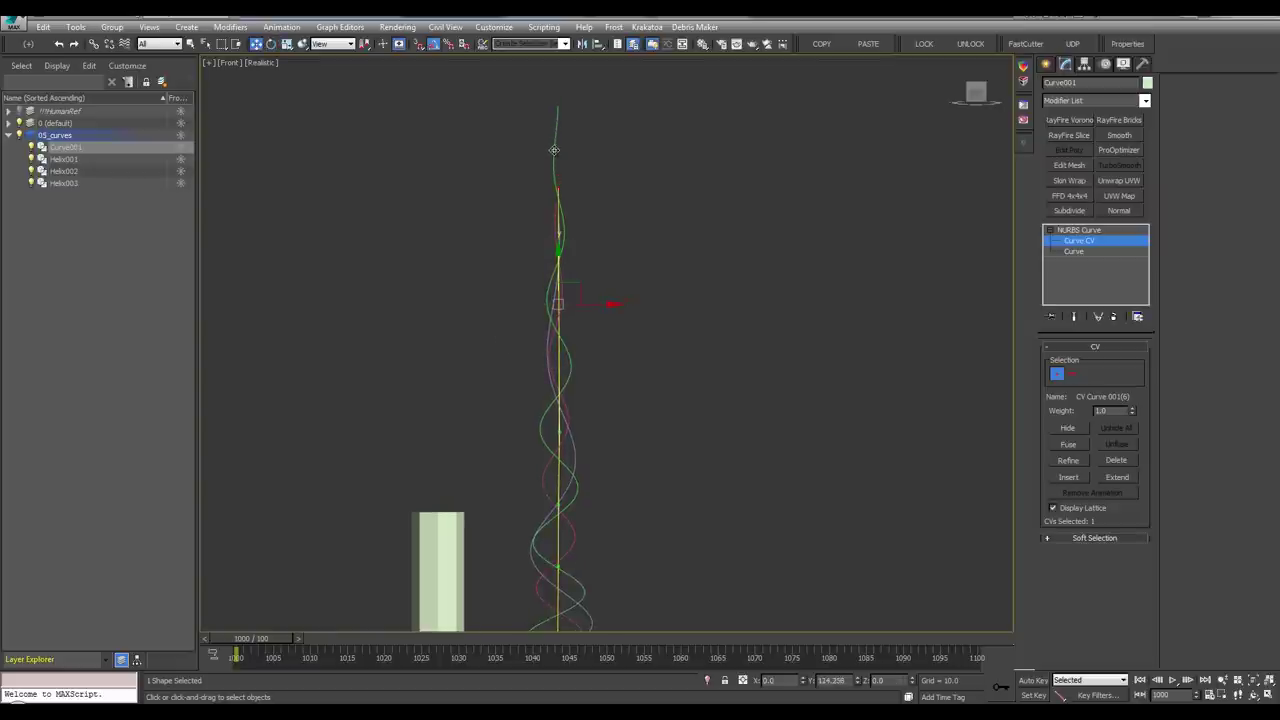
{"action": "key", "text": "p"}
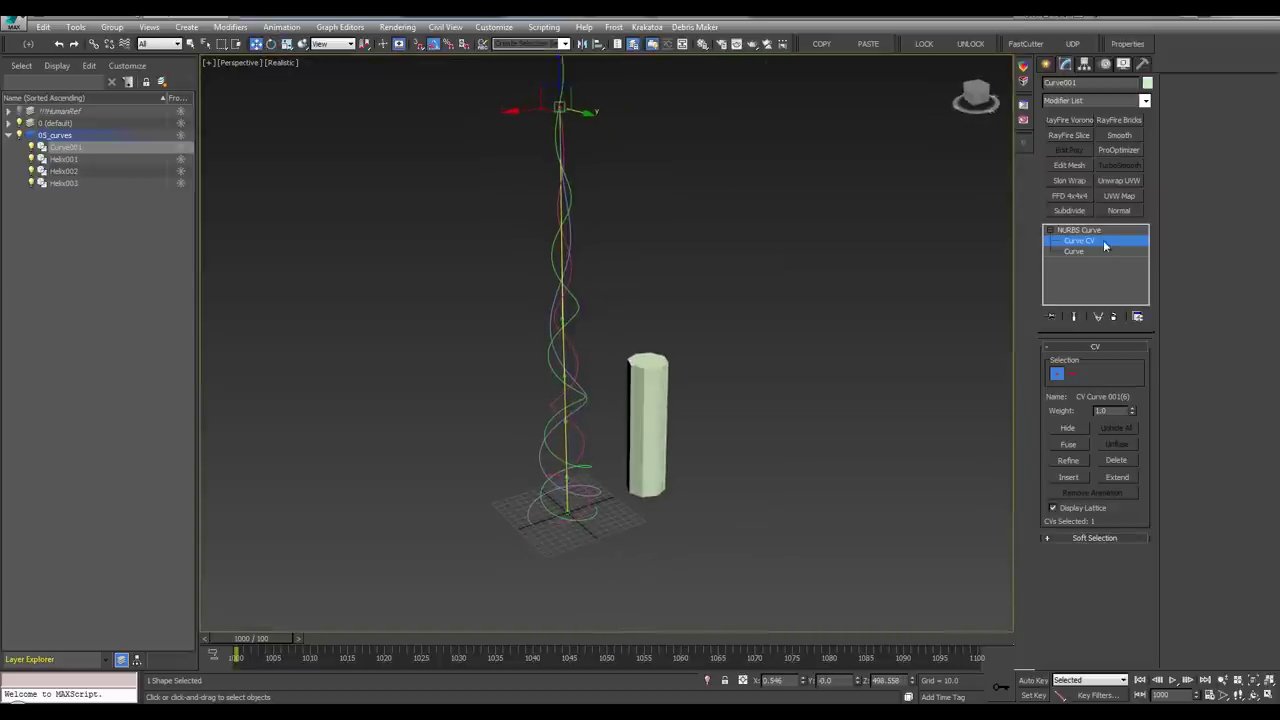
{"action": "left_click", "coordinate": [1105, 246]}
Select the three helices around the guide curve and save the scene
{"action": "middle_click_drag", "start_coordinate": [785, 340], "coordinate": [780, 366]}
{"action": "scroll", "coordinate": [607, 438], "scroll_direction": "up", "scroll_amount": 5}
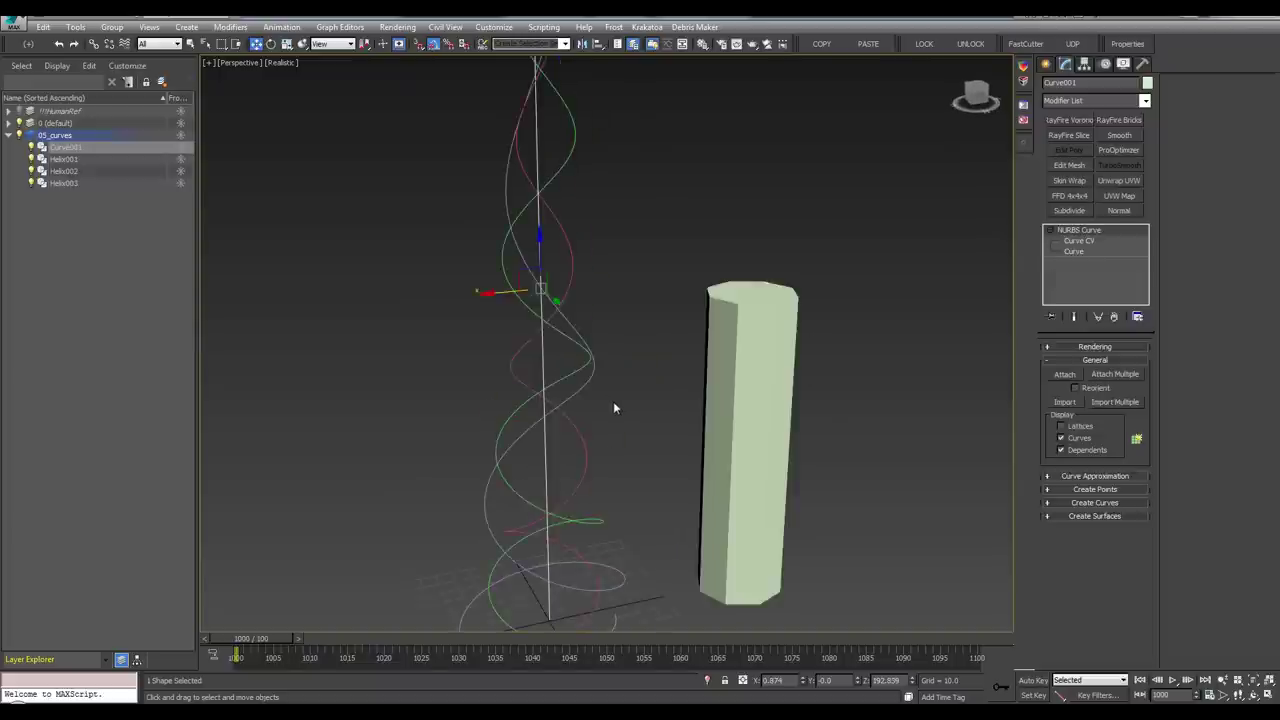
{"action": "middle_click_drag", "start_coordinate": [614, 404], "coordinate": [684, 306]}
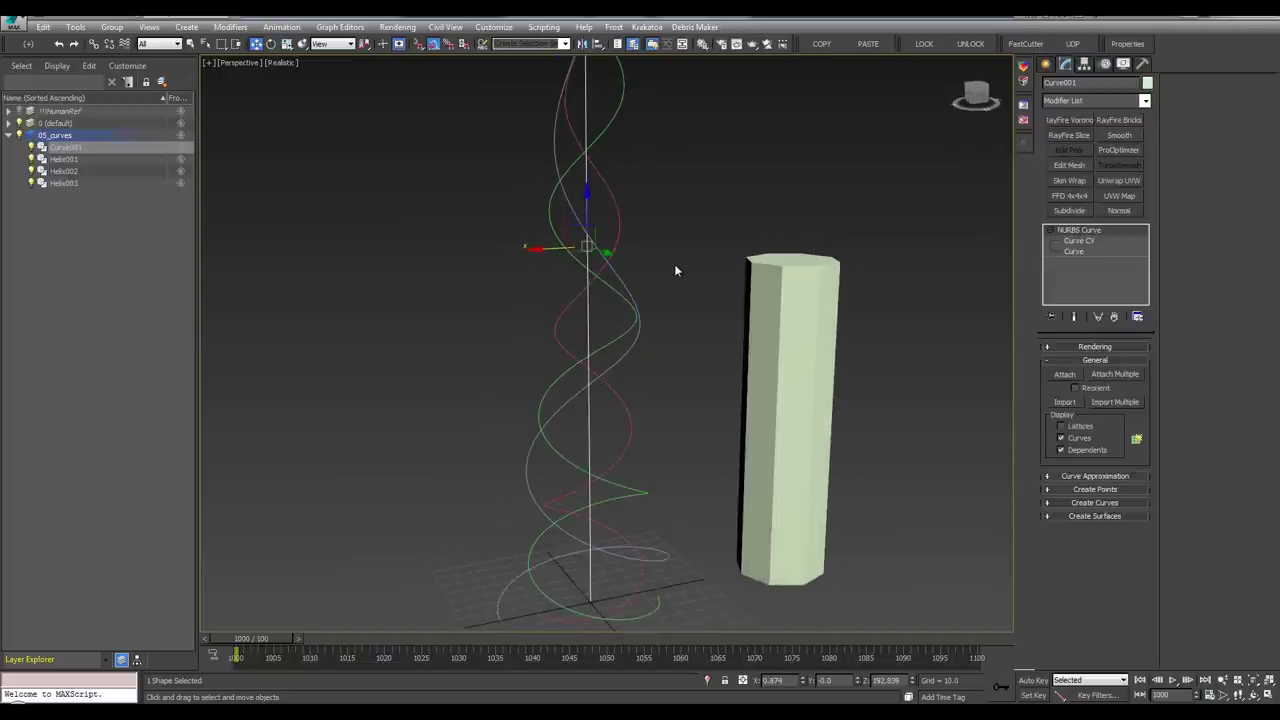
{"action": "left_click_drag", "start_coordinate": [619, 328], "coordinate": [575, 345]}
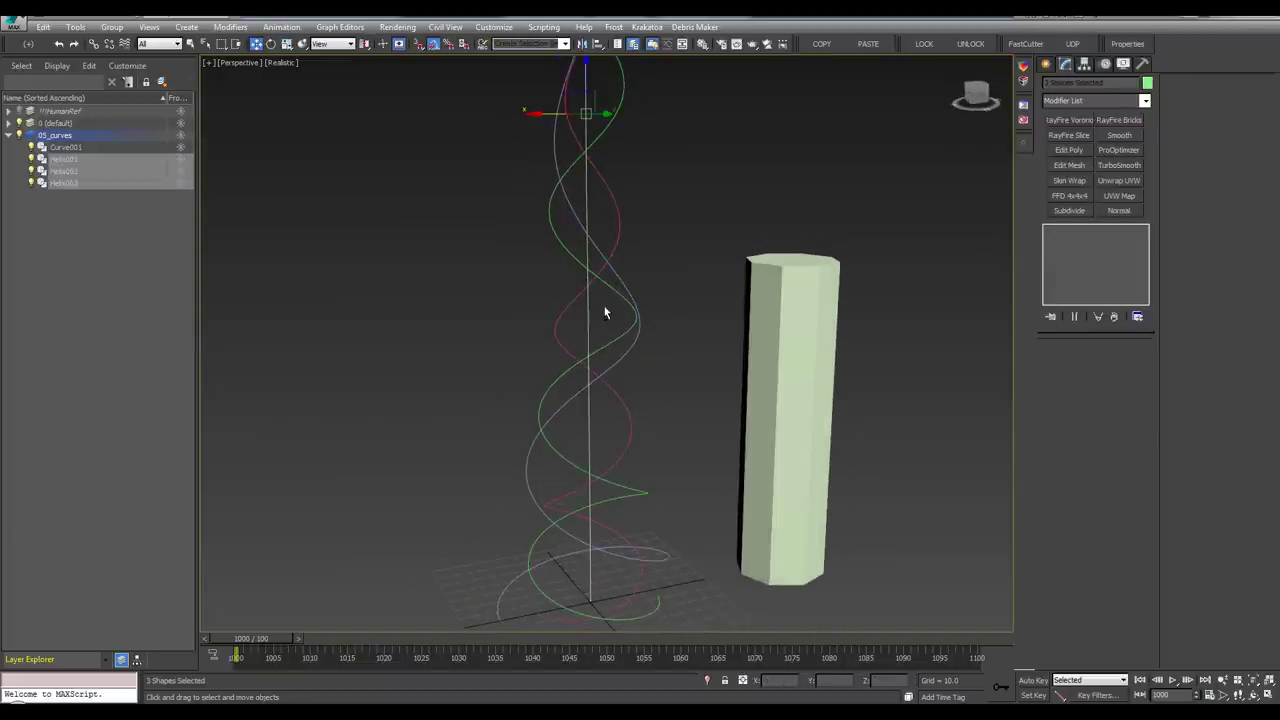
{"action": "middle_click_drag", "start_coordinate": [606, 309], "coordinate": [623, 276], "text": "alt"}
{"action": "key", "text": "ctrl+s"}
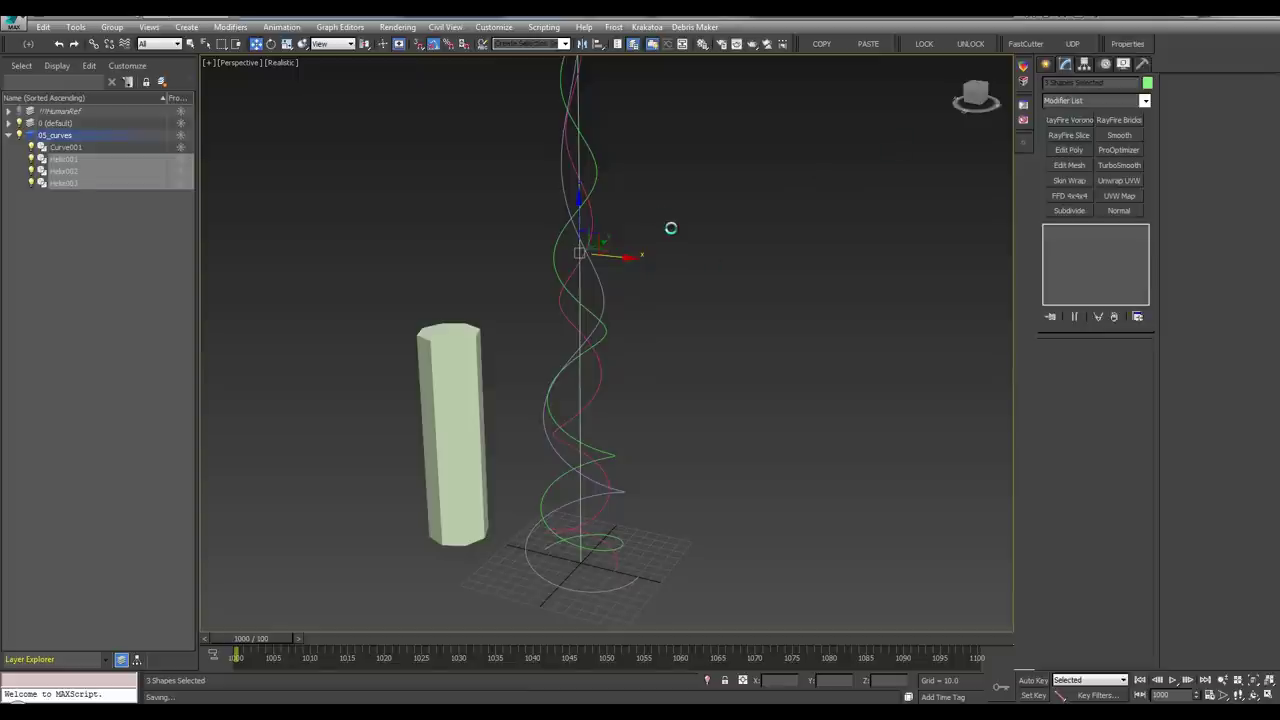
Apply the world-space PathDeform modifier to all three helices and assign Curve001 as its path
{"action": "left_click", "coordinate": [1102, 100]}
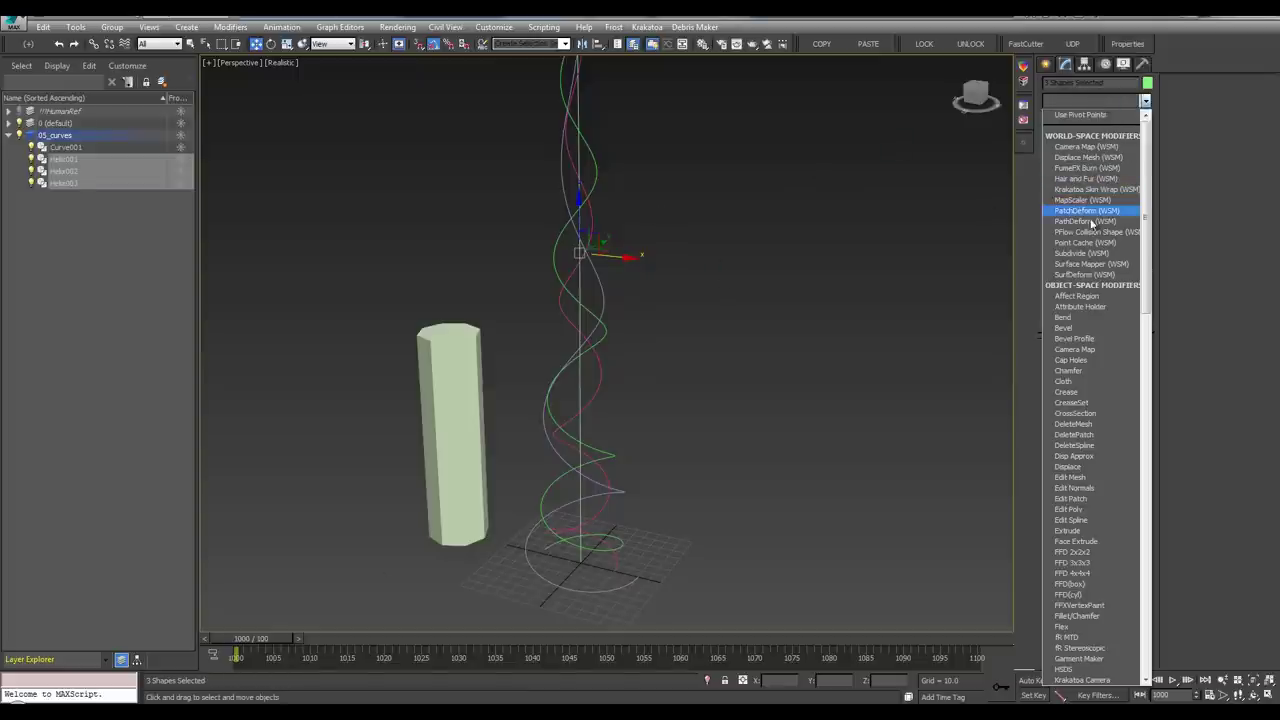
{"action": "left_click", "coordinate": [1075, 223]}
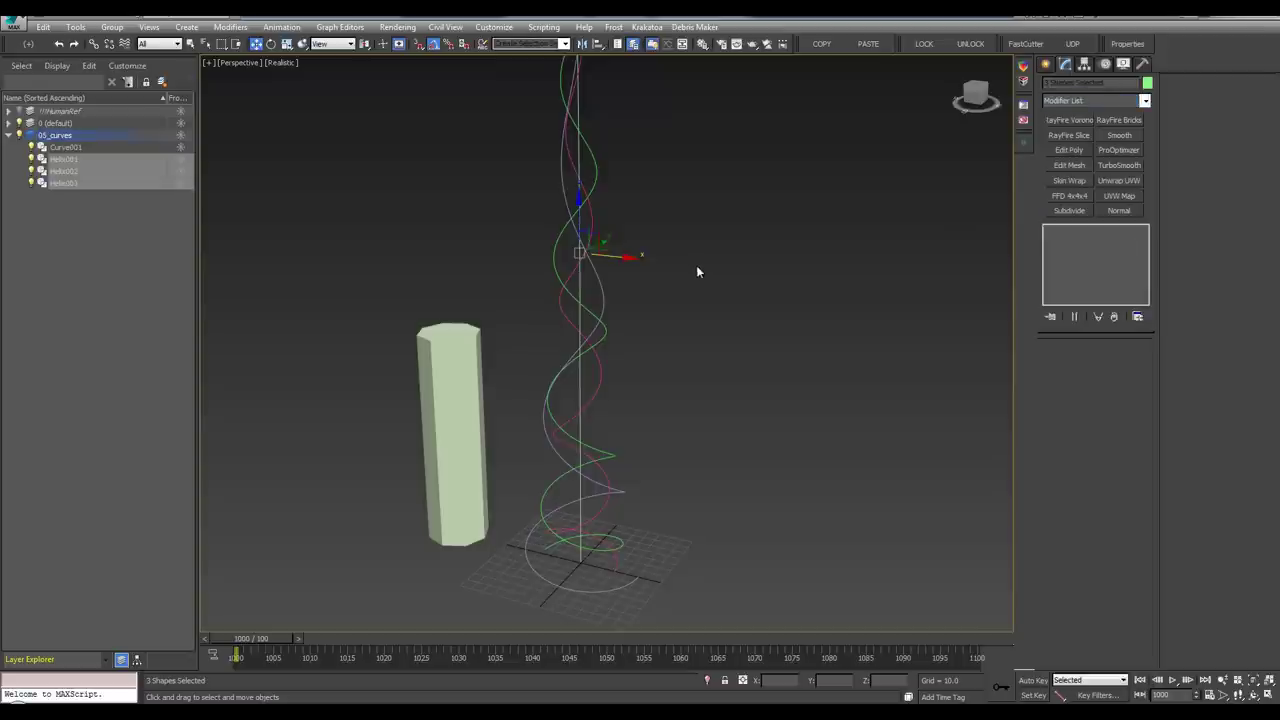
{"action": "left_click", "coordinate": [1079, 101]}
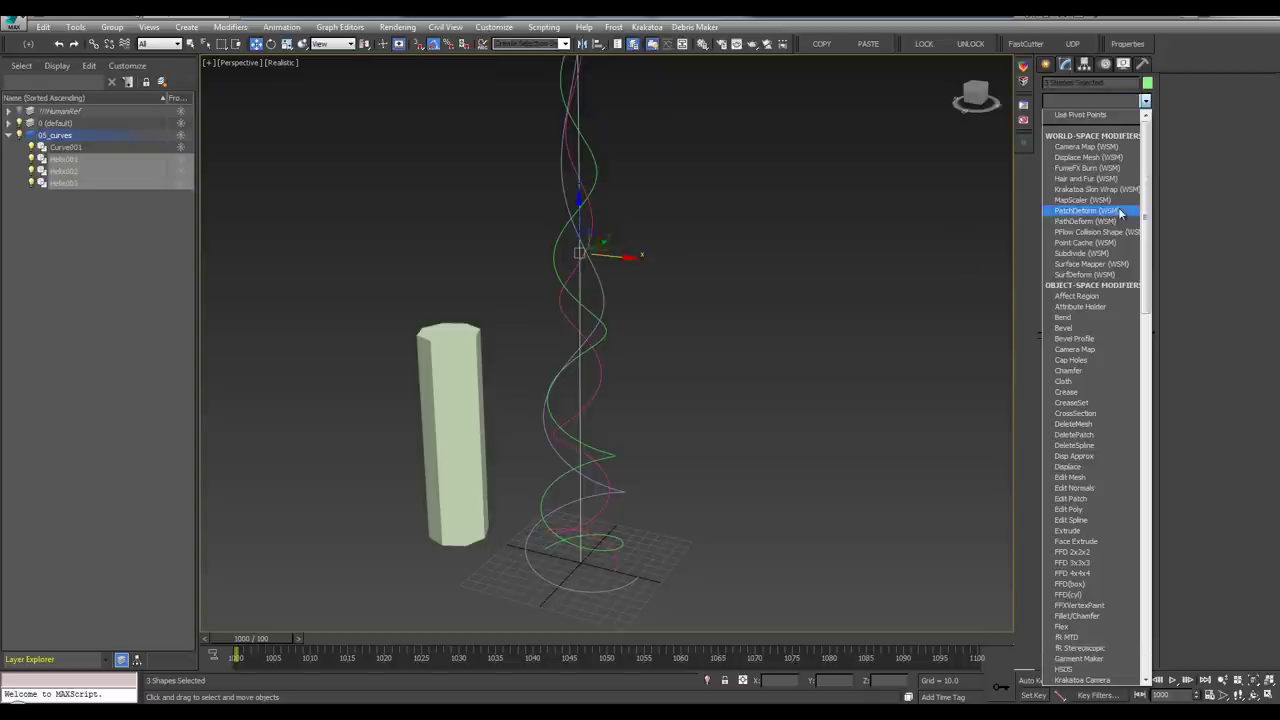
{"action": "scroll", "coordinate": [1125, 270], "scroll_direction": "down", "scroll_amount": 20}
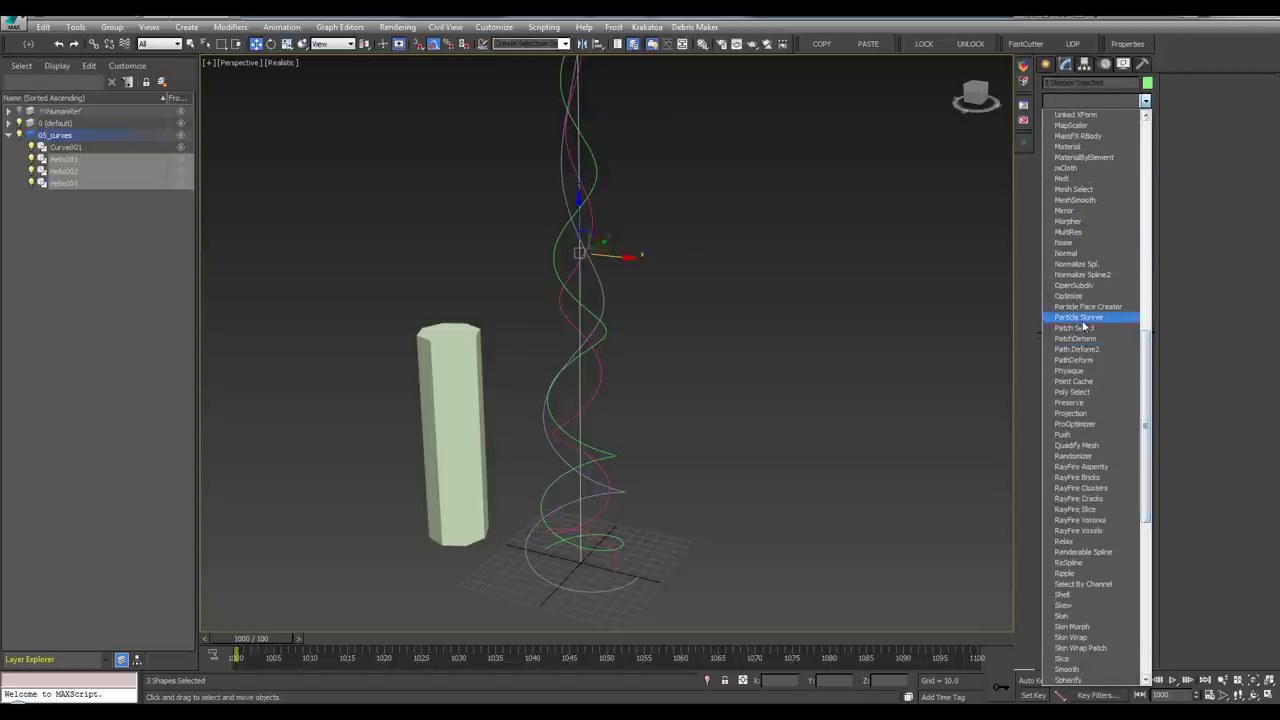
{"action": "scroll", "coordinate": [1088, 340], "scroll_direction": "up", "scroll_amount": 20}
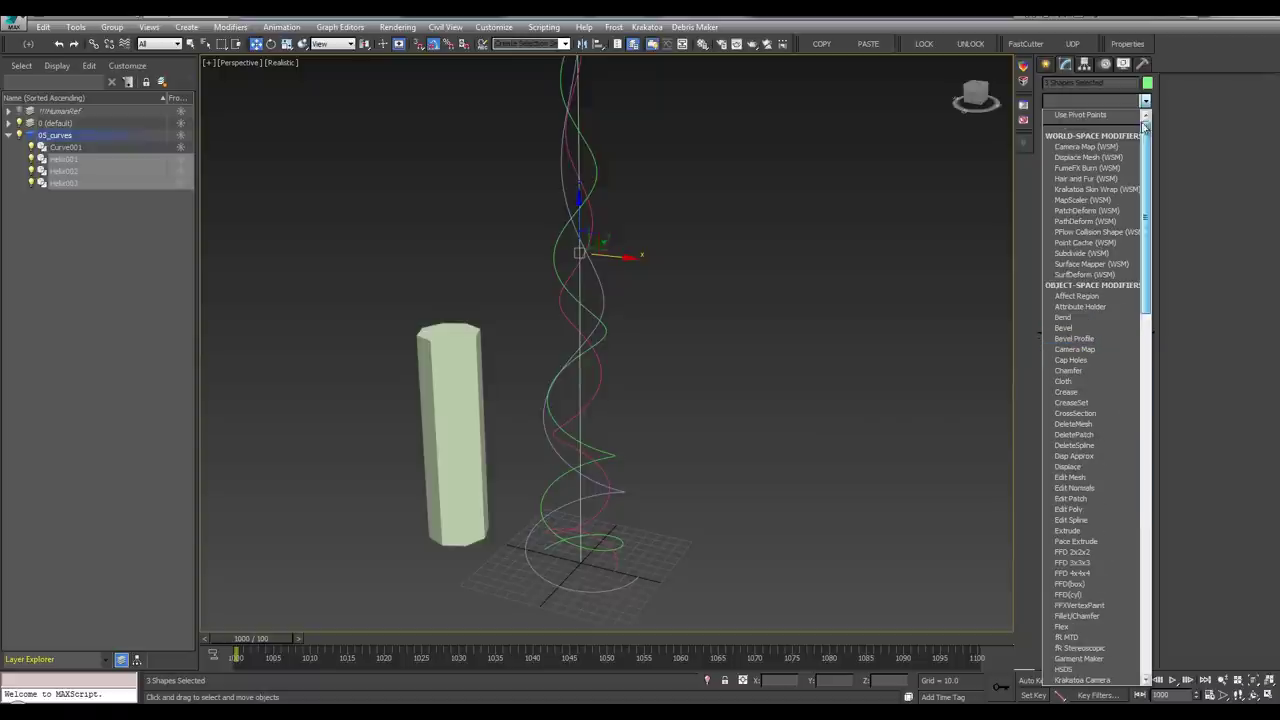
{"action": "left_click", "coordinate": [1095, 208]}
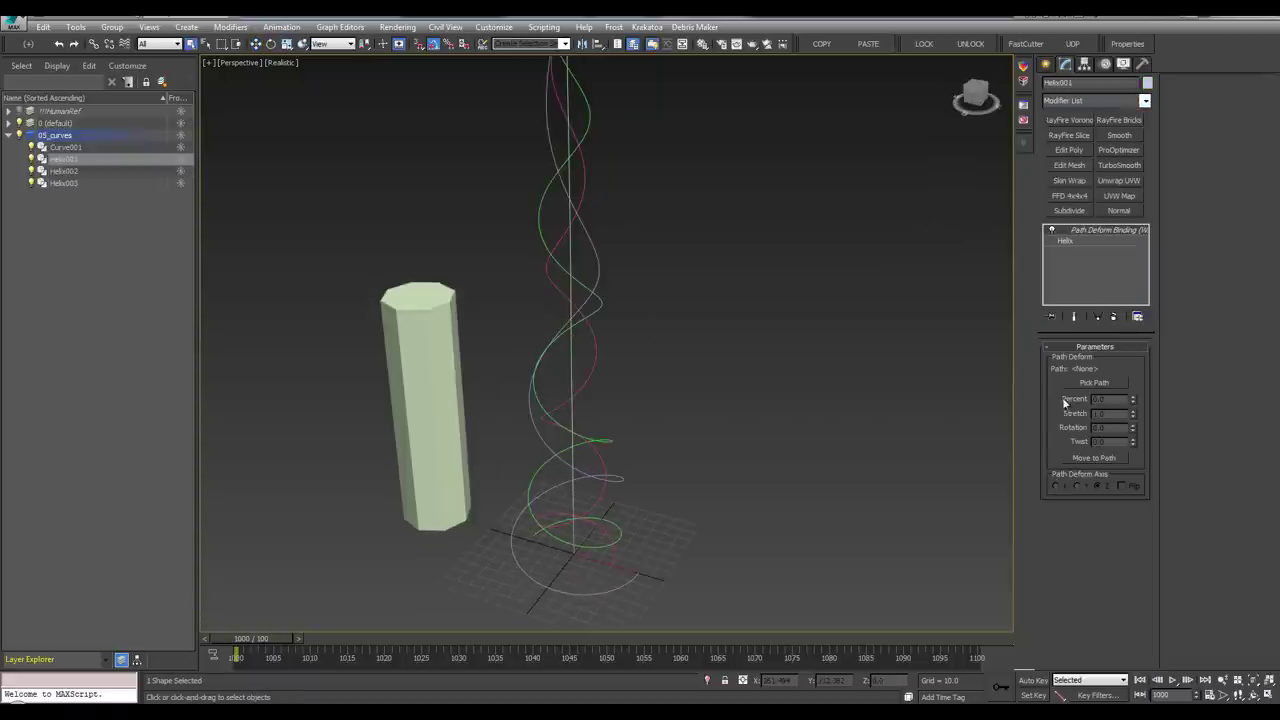
{"action": "left_click", "coordinate": [1090, 383]}
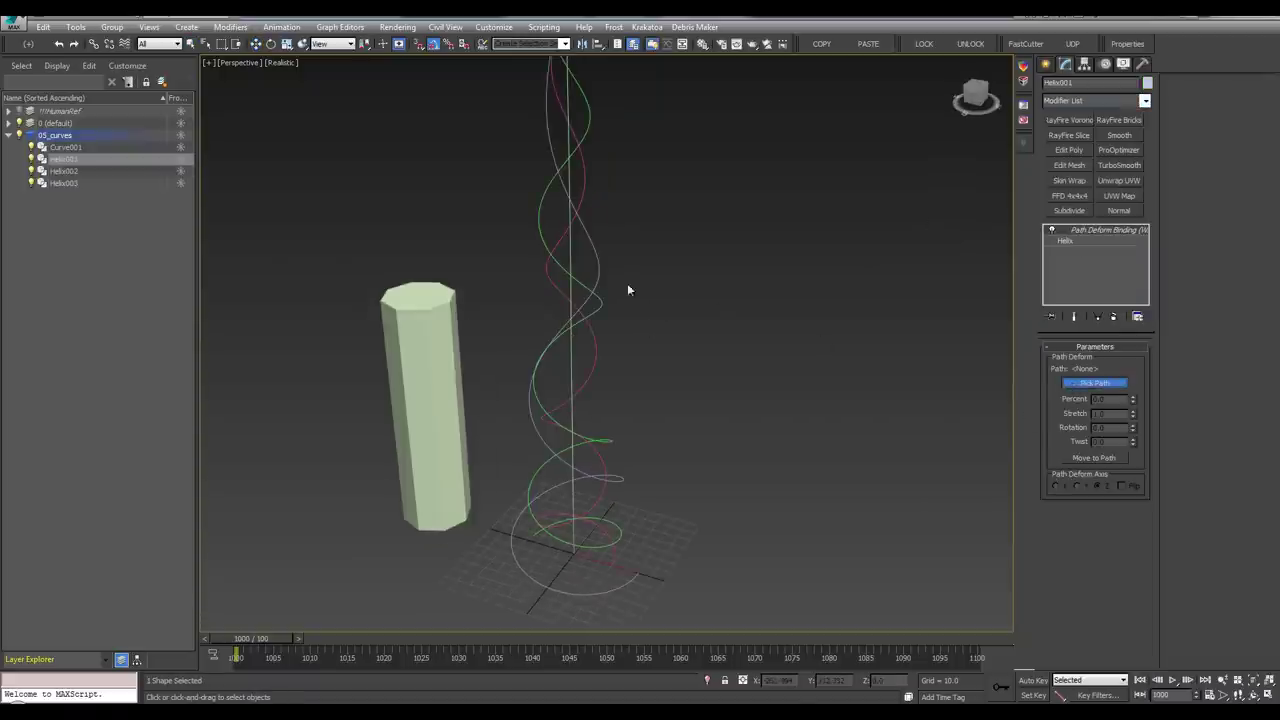
{"action": "left_click", "coordinate": [570, 246]}
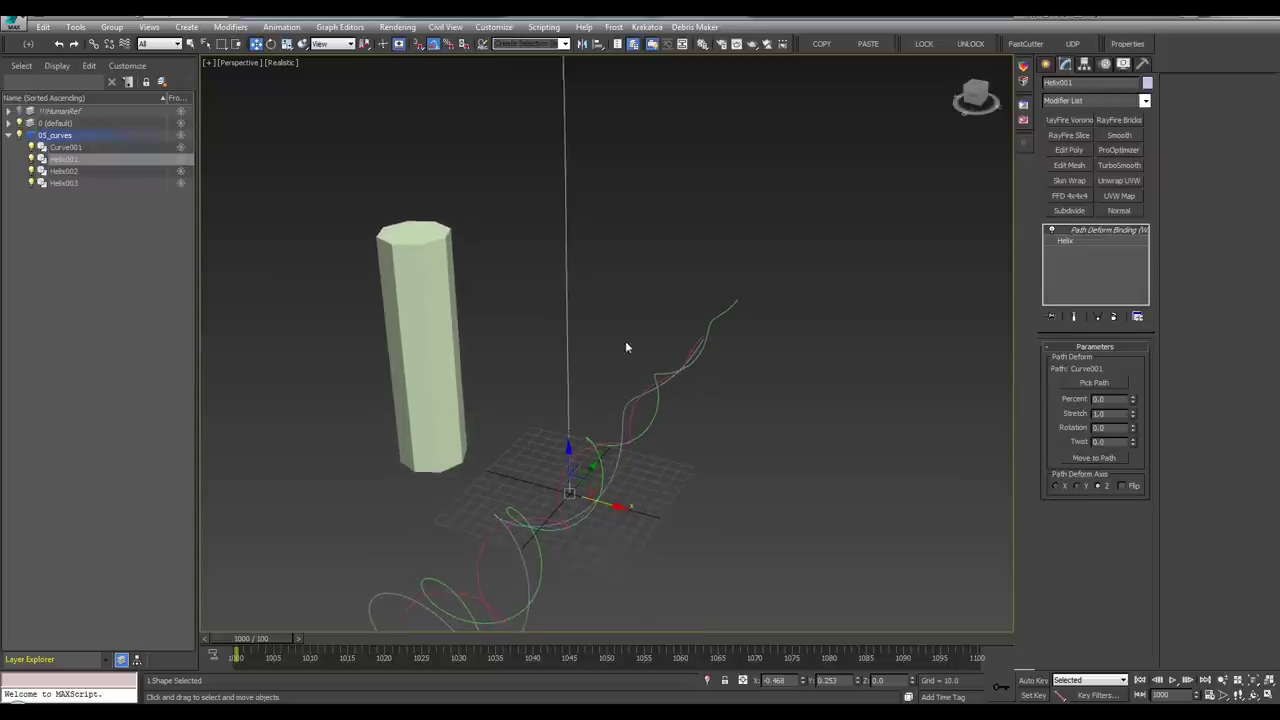
Move Helix001 onto its deform path so it winds upright around the guide curve
{"action": "middle_click_drag", "start_coordinate": [663, 418], "coordinate": [647, 416], "text": "alt"}
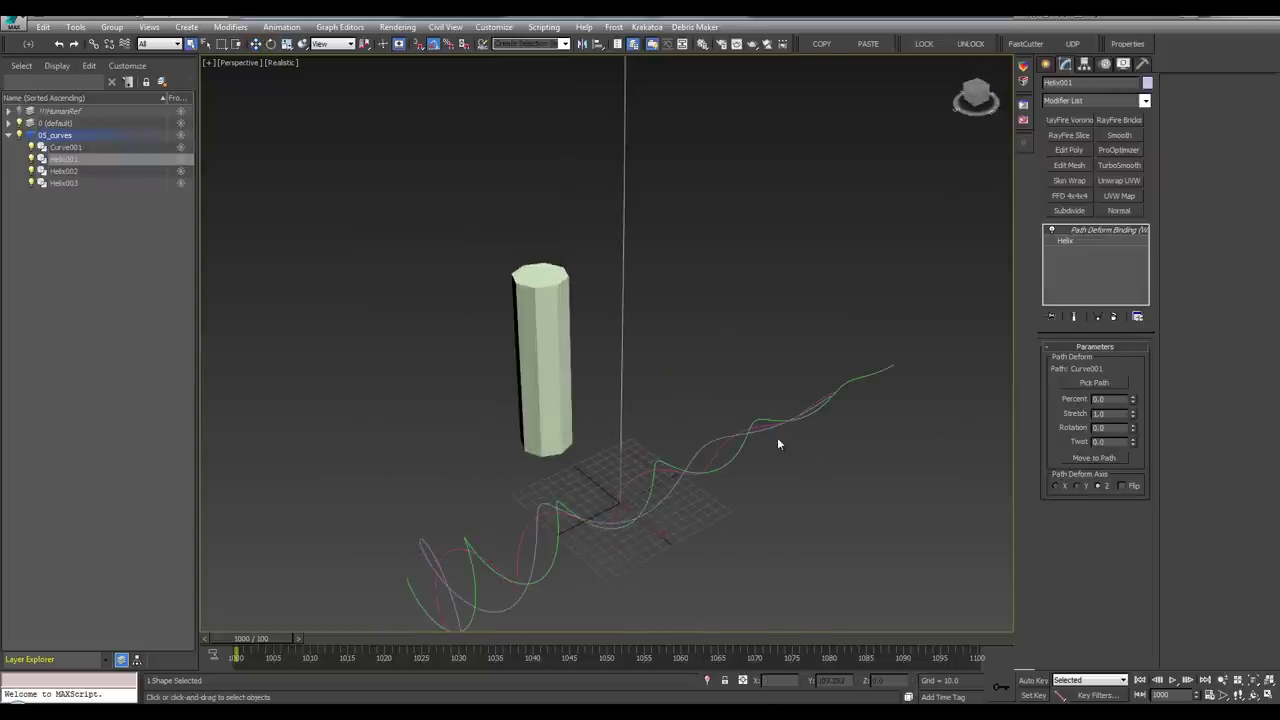
{"action": "left_click", "coordinate": [1092, 457]}
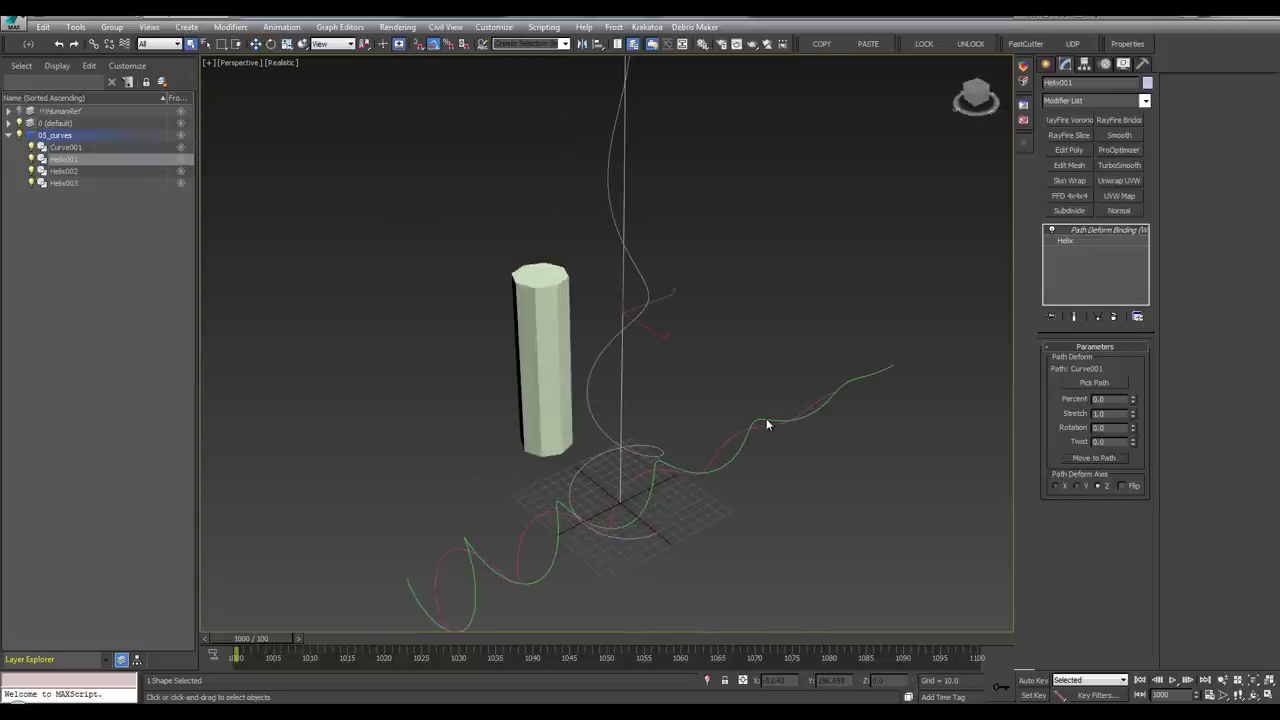
{"action": "right_click", "coordinate": [767, 383]}
{"action": "left_click", "coordinate": [732, 391]}
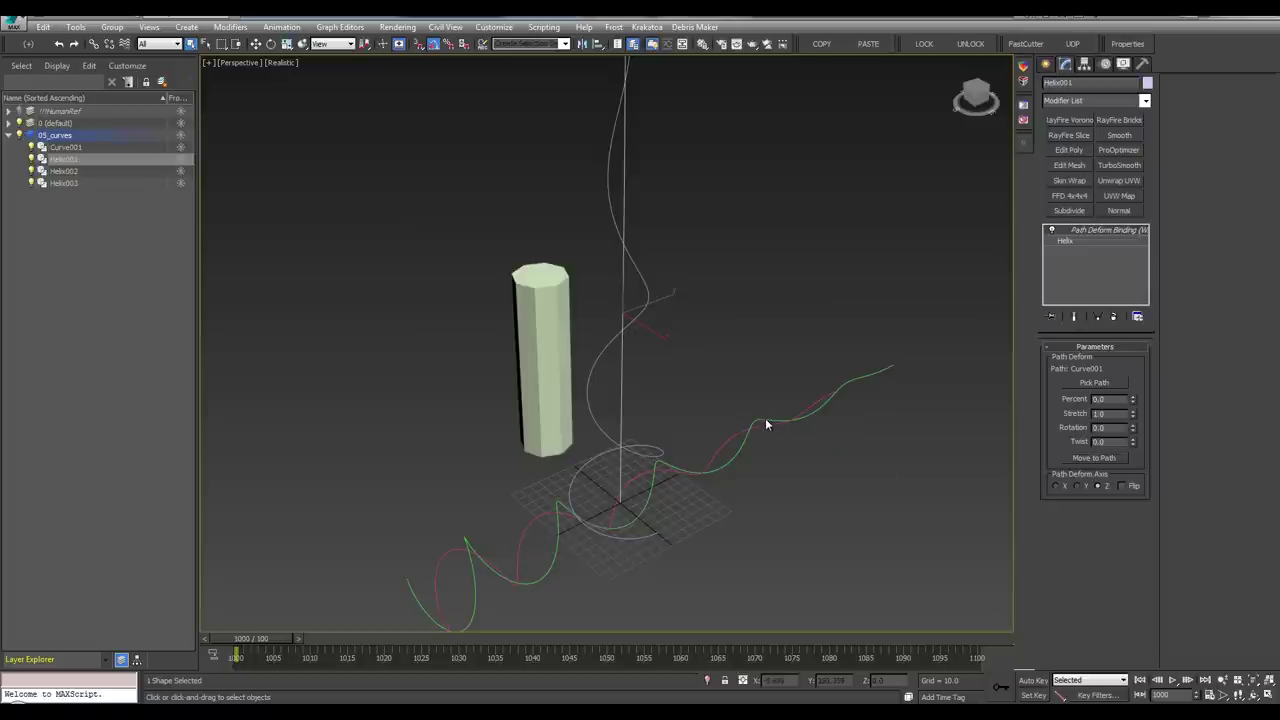
{"action": "left_click", "coordinate": [715, 420]}
Move Helix002 and Helix003 onto the deform path Curve001
{"action": "left_click", "coordinate": [9, 135]}
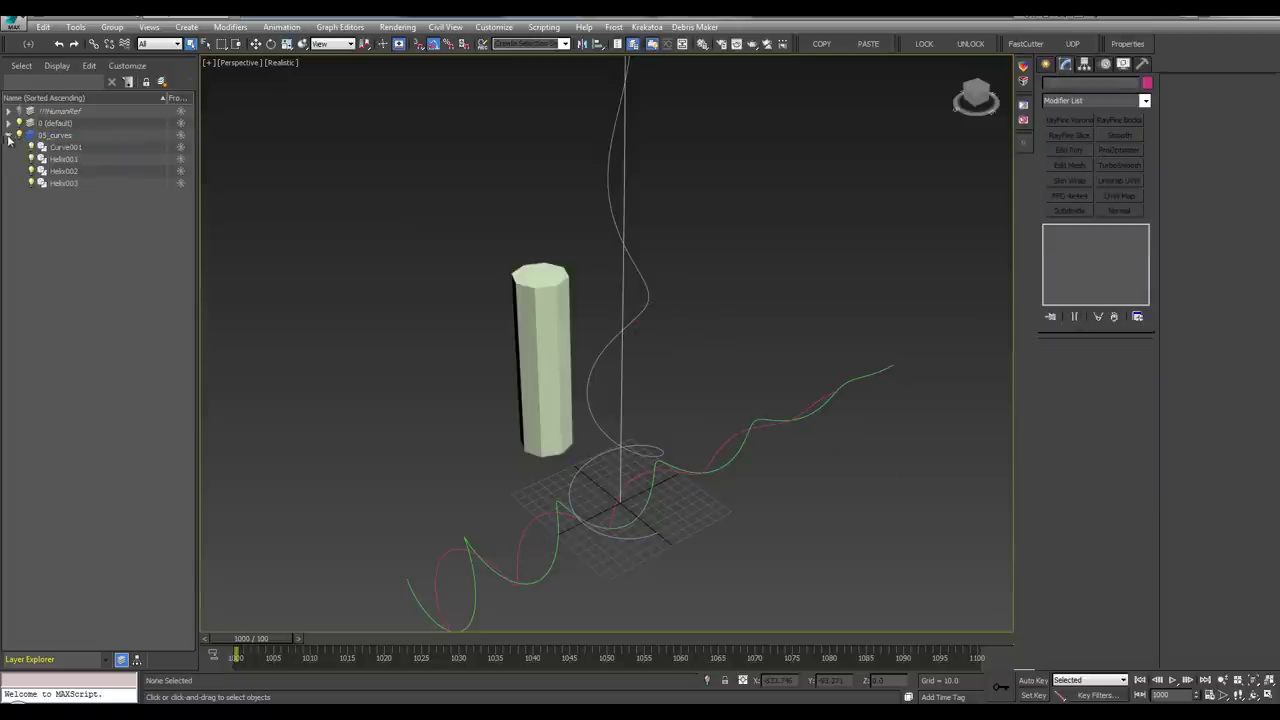
{"action": "left_click", "coordinate": [65, 171]}
{"action": "left_click", "coordinate": [1088, 458]}
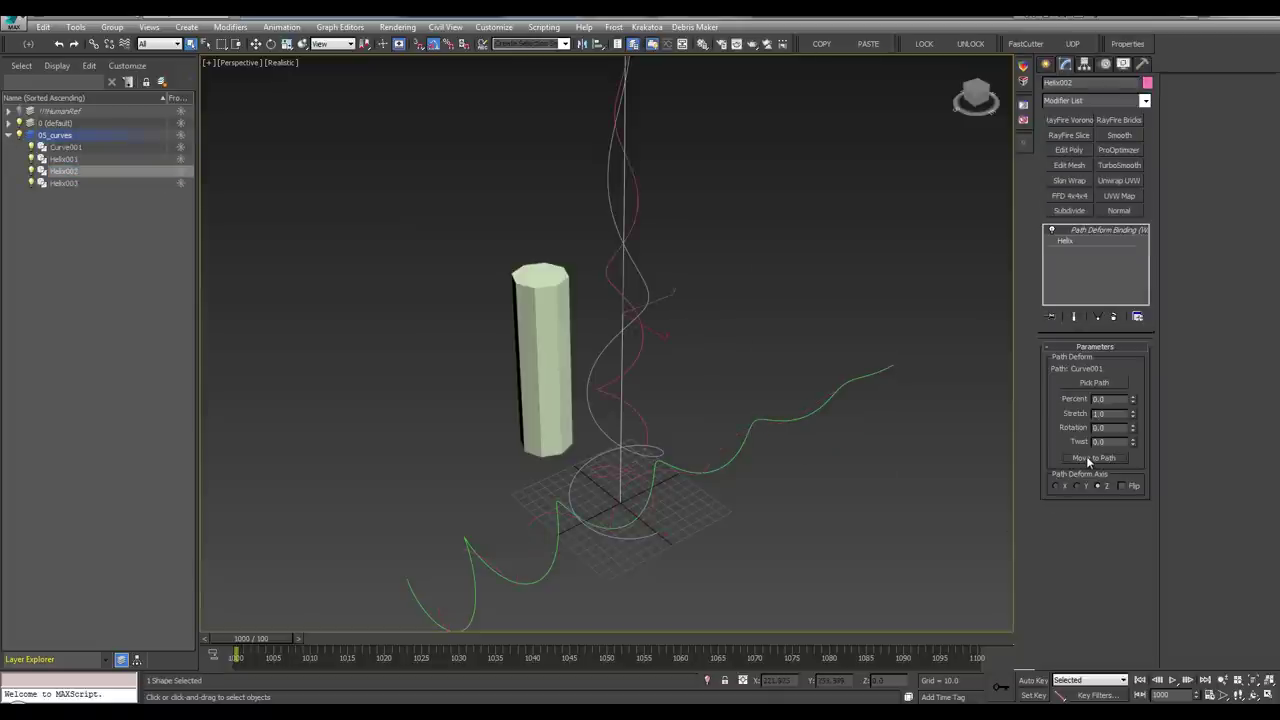
{"action": "left_click", "coordinate": [68, 183]}
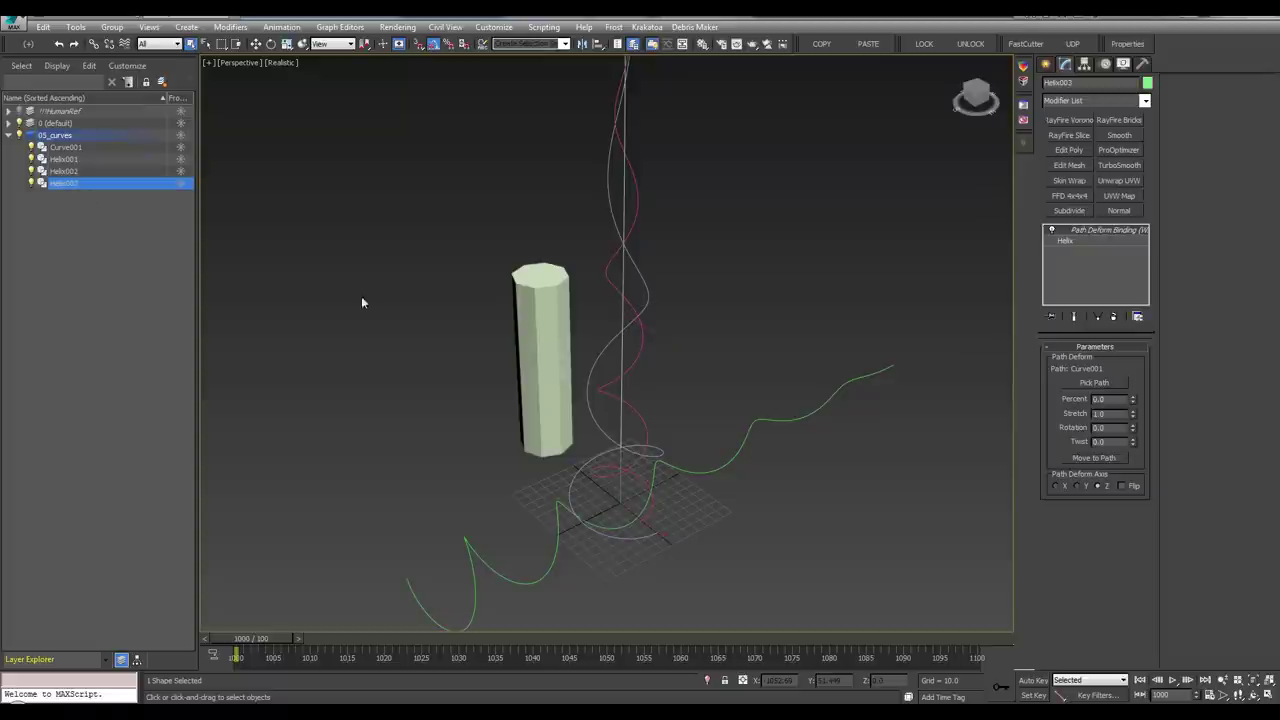
{"action": "left_click", "coordinate": [1106, 459]}
{"action": "middle_click_drag", "start_coordinate": [730, 402], "coordinate": [680, 300], "text": "alt"}
{"action": "scroll", "coordinate": [669, 388], "scroll_direction": "down", "scroll_amount": 3}
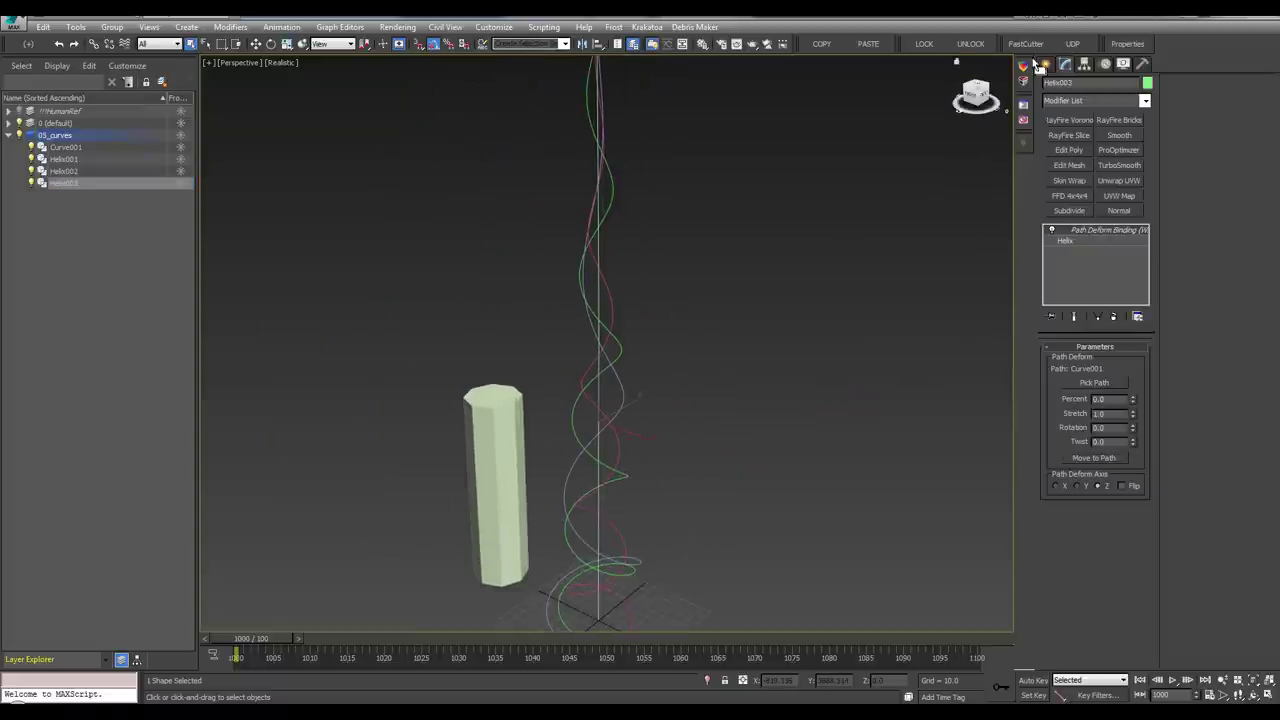
Colour the wireframes of the three helices black using colour swatch 0 of the wire colour palette
{"action": "left_click", "coordinate": [1023, 66]}
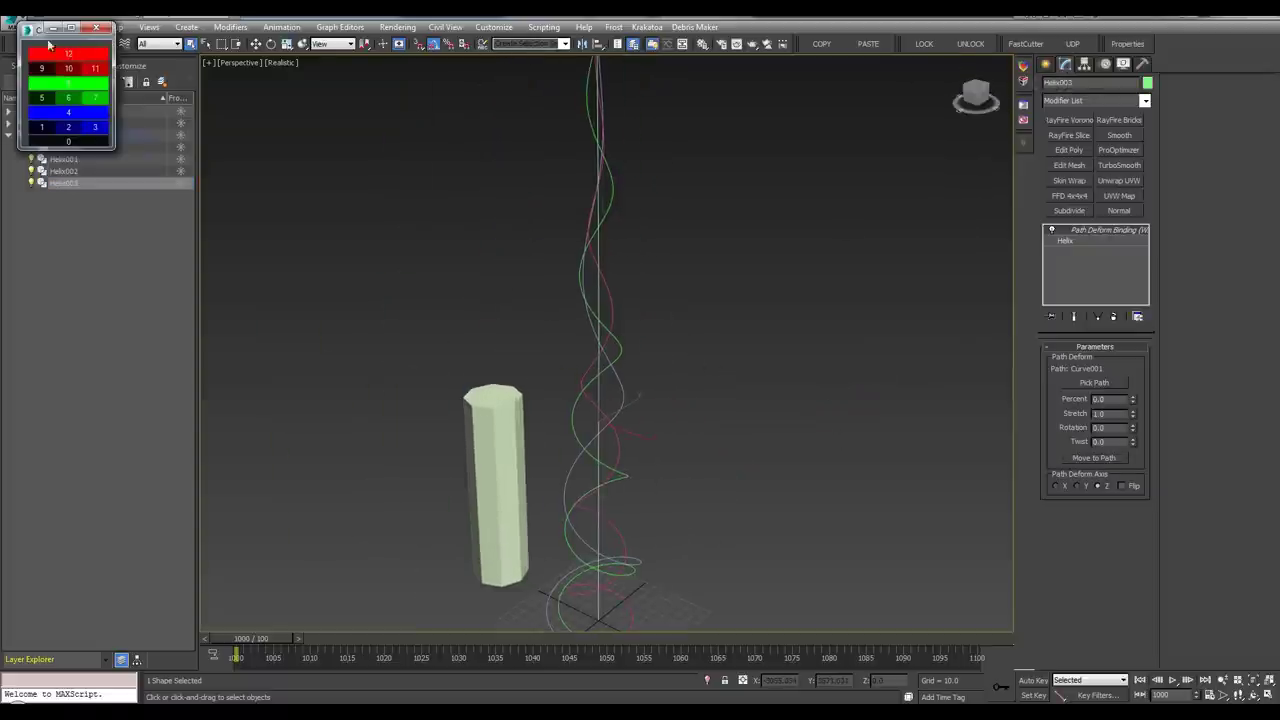
{"action": "left_click_drag", "start_coordinate": [45, 29], "coordinate": [798, 114]}
{"action": "left_click_drag", "start_coordinate": [566, 357], "coordinate": [590, 405], "text": "ctrl"}
{"action": "left_click_drag", "start_coordinate": [627, 386], "coordinate": [611, 400], "text": "ctrl"}
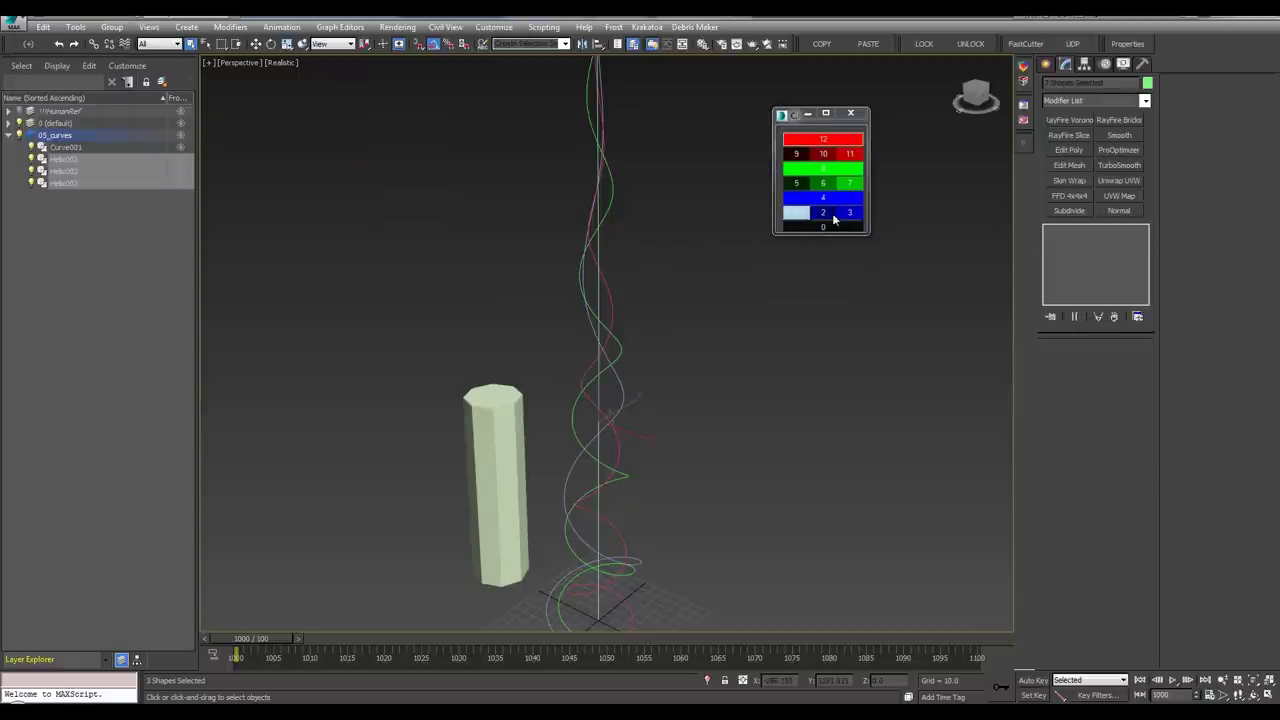
{"action": "left_click", "coordinate": [800, 226]}
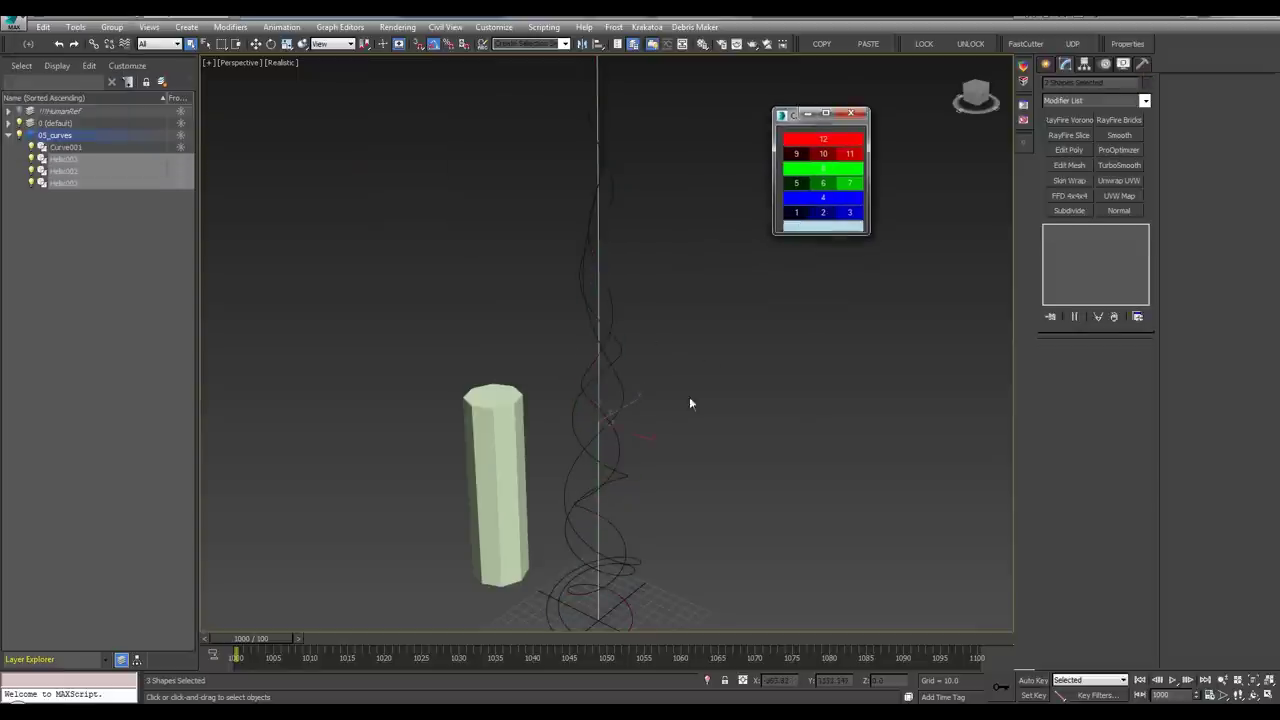
Colour the guide curve bright green and close the colour palette
{"action": "left_click", "coordinate": [596, 271]}
{"action": "mouse_move", "coordinate": [715, 312]}
{"action": "middle_mouse_down", "text": "alt"}
{"action": "mouse_move", "coordinate": [664, 326]}
{"action": "mouse_move", "coordinate": [612, 315]}
{"action": "mouse_move", "coordinate": [690, 312]}
{"action": "middle_mouse_up", "text": "alt"}
{"action": "left_click", "coordinate": [814, 171]}
{"action": "left_click", "coordinate": [698, 258]}
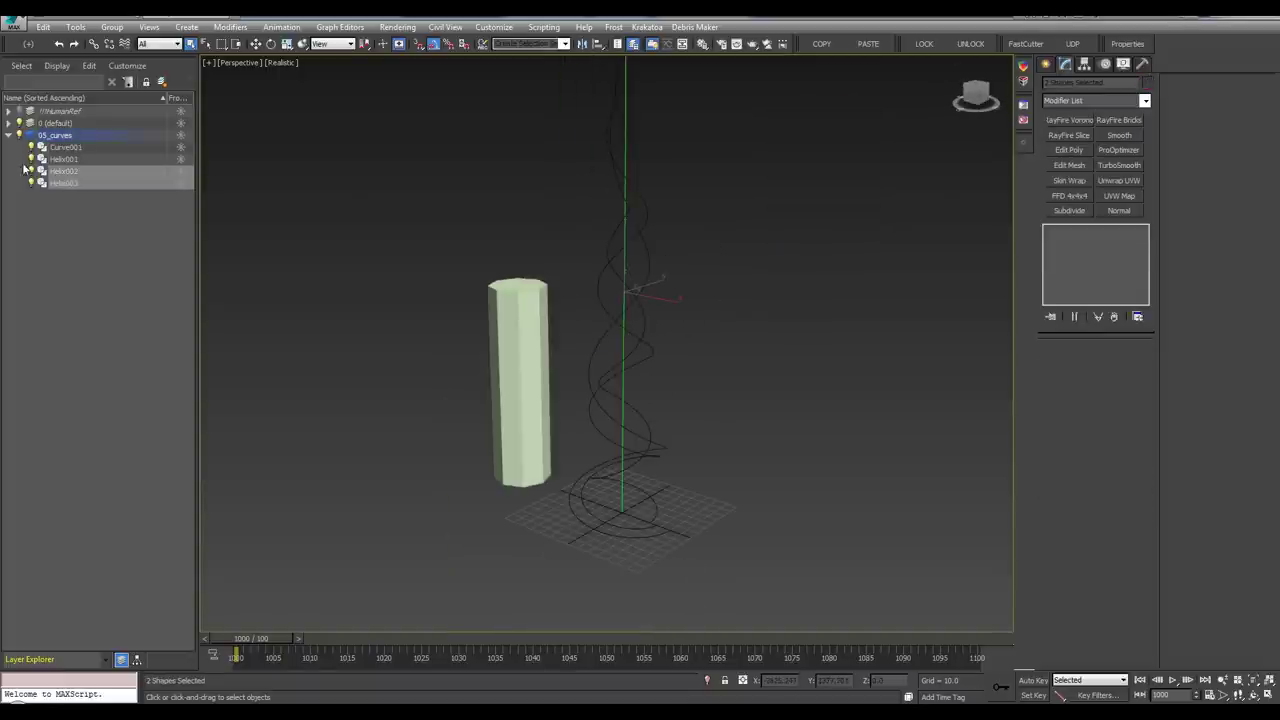
Freeze Helix001, Helix002 and Helix003 on the 05_curves layer
{"action": "left_click", "coordinate": [69, 160]}
{"action": "left_click", "coordinate": [76, 182], "text": "shift"}
{"action": "left_click", "coordinate": [180, 160]}
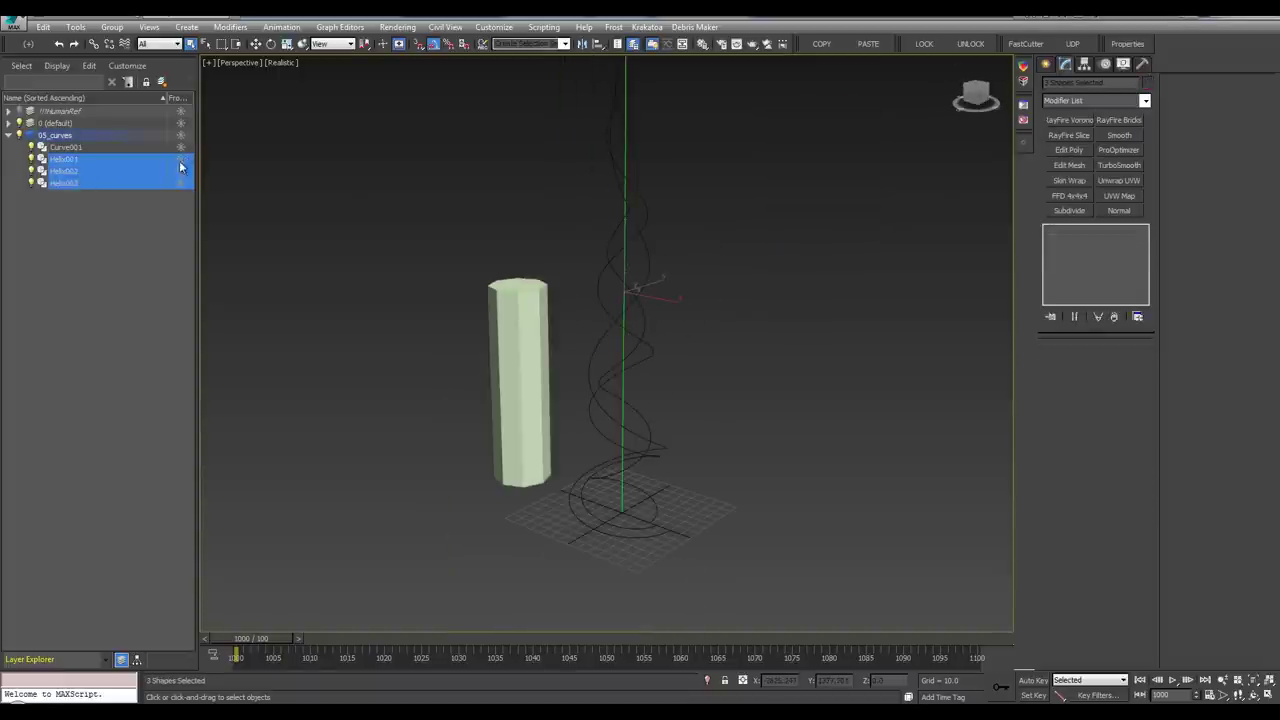
{"action": "left_click", "coordinate": [706, 267]}
Try moving a control vertex in the middle of Curve001 to test how the helices follow
{"action": "left_click", "coordinate": [631, 266]}
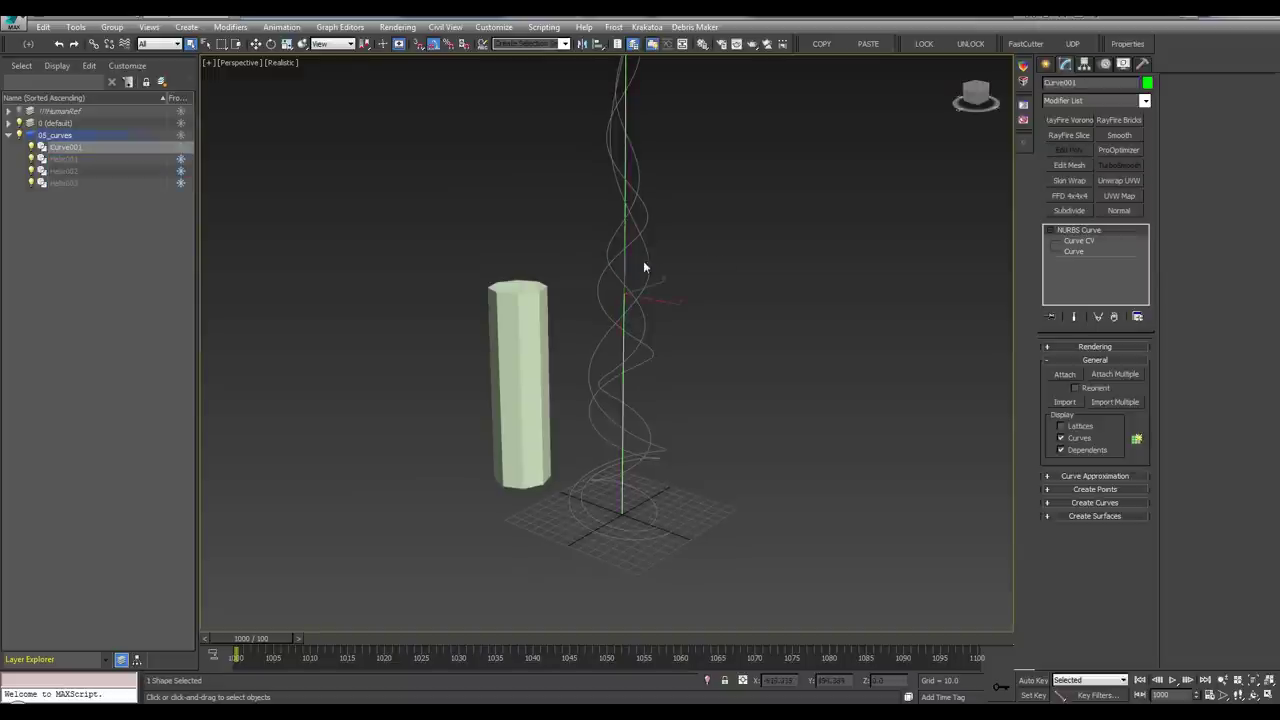
{"action": "middle_click_drag", "start_coordinate": [646, 266], "coordinate": [652, 287], "text": "alt"}
{"action": "middle_click_drag", "start_coordinate": [585, 203], "coordinate": [634, 316], "text": "alt"}
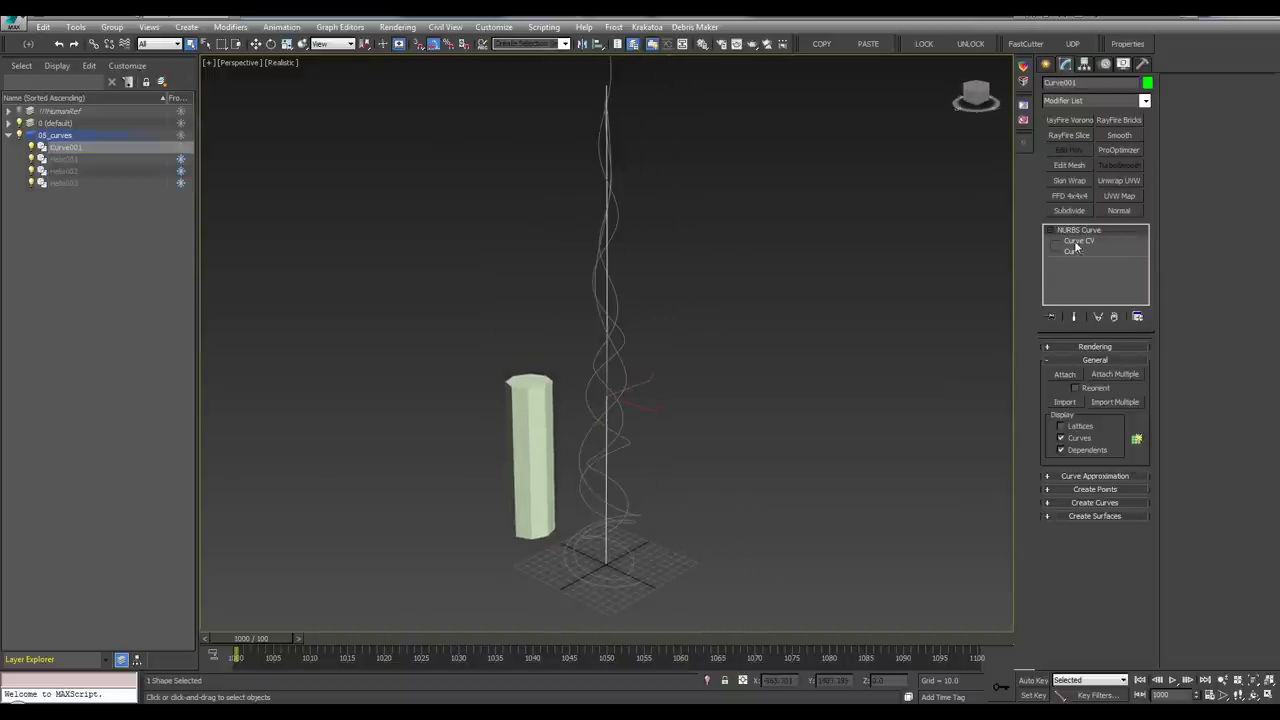
{"action": "left_click", "coordinate": [1077, 242]}
{"action": "key", "text": "w"}
{"action": "middle_click_drag", "start_coordinate": [712, 362], "coordinate": [656, 345], "text": "alt"}
{"action": "left_click", "coordinate": [607, 339]}
{"action": "mouse_move", "coordinate": [655, 341]}
{"action": "left_mouse_down"}
{"action": "mouse_move", "coordinate": [574, 340]}
{"action": "mouse_move", "coordinate": [740, 337]}
{"action": "mouse_move", "coordinate": [657, 339]}
{"action": "left_mouse_up"}
Try bending the guide curve far sideways with an upper control vertex and undo the move
{"action": "mouse_move", "coordinate": [606, 369]}
{"action": "middle_mouse_down", "text": "alt"}
{"action": "mouse_move", "coordinate": [640, 364]}
{"action": "mouse_move", "coordinate": [651, 340]}
{"action": "mouse_move", "coordinate": [636, 371]}
{"action": "mouse_move", "coordinate": [612, 345]}
{"action": "middle_mouse_up", "text": "alt"}
{"action": "scroll", "coordinate": [640, 364], "scroll_direction": "up", "scroll_amount": 4}
{"action": "scroll", "coordinate": [638, 370], "scroll_direction": "down", "scroll_amount": 2}
{"action": "middle_click_drag", "start_coordinate": [566, 254], "coordinate": [566, 286]}
{"action": "left_click", "coordinate": [612, 181]}
{"action": "left_click_drag", "start_coordinate": [624, 161], "coordinate": [443, 357]}
{"action": "middle_click_drag", "start_coordinate": [443, 357], "coordinate": [670, 325], "text": "alt"}
{"action": "key", "text": "ctrl+z"}
Test further bends of the guide curve's control vertices, cancel the last move and leave the curve straight
{"action": "scroll", "coordinate": [660, 331], "scroll_direction": "up", "scroll_amount": 5}
{"action": "left_click_drag", "start_coordinate": [668, 255], "coordinate": [586, 325]}
{"action": "middle_click_drag", "start_coordinate": [610, 322], "coordinate": [642, 388], "text": "alt"}
{"action": "scroll", "coordinate": [642, 319], "scroll_direction": "down", "scroll_amount": 3}
{"action": "left_click_drag", "start_coordinate": [637, 304], "coordinate": [758, 384]}
{"action": "right_click", "coordinate": [689, 377]}
{"action": "scroll", "coordinate": [642, 404], "scroll_direction": "down", "scroll_amount": 2}
{"action": "key", "text": "q"}
{"action": "middle_click_drag", "start_coordinate": [717, 346], "coordinate": [717, 375], "text": "alt"}
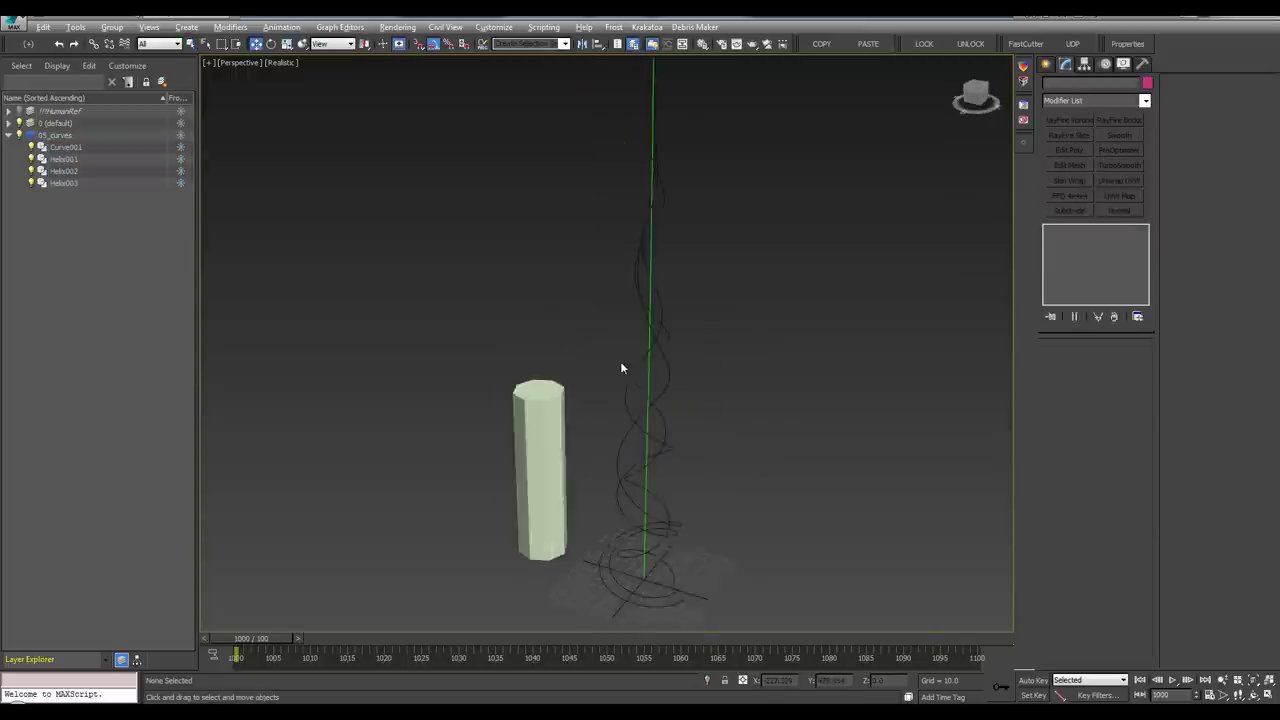
Draw a circle spline centred on the guide curve's base, wide enough to enclose the helices and reach the reference cylinder
{"action": "middle_click_drag", "start_coordinate": [620, 367], "coordinate": [651, 212], "text": "alt"}
{"action": "middle_click_drag", "start_coordinate": [681, 348], "coordinate": [600, 385], "text": "alt"}
{"action": "key", "text": "q"}
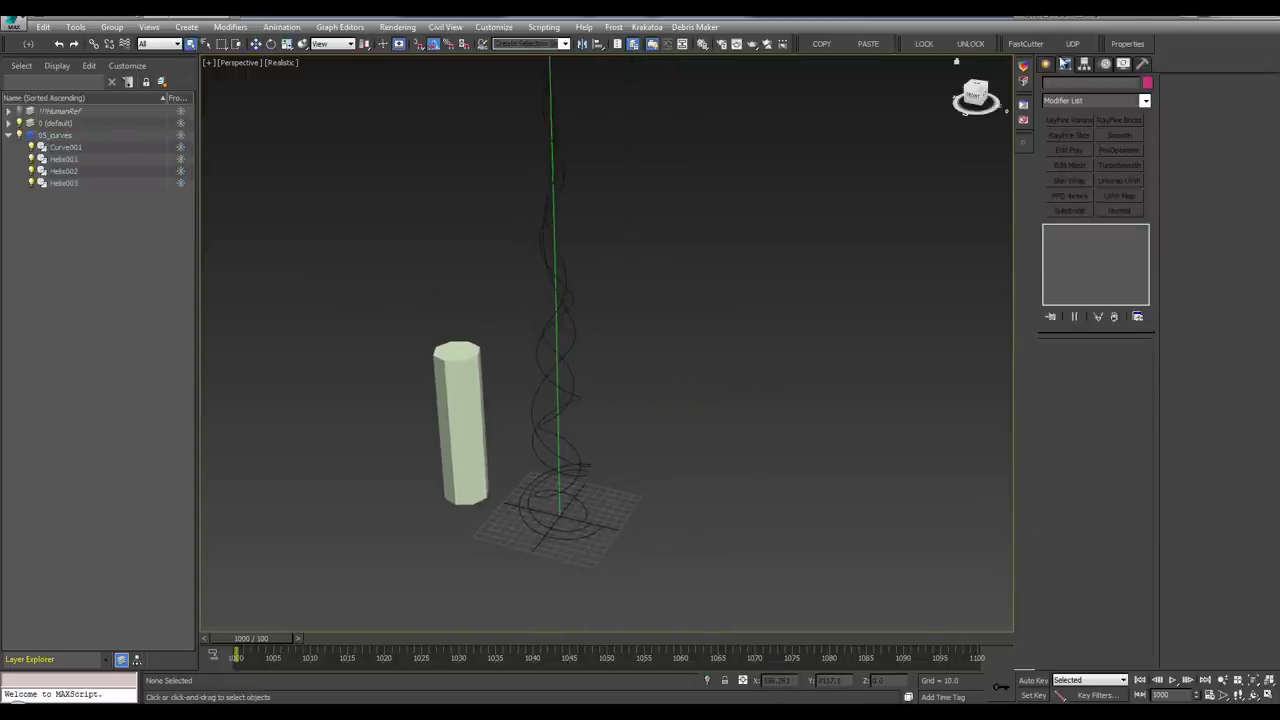
{"action": "left_click", "coordinate": [1045, 64]}
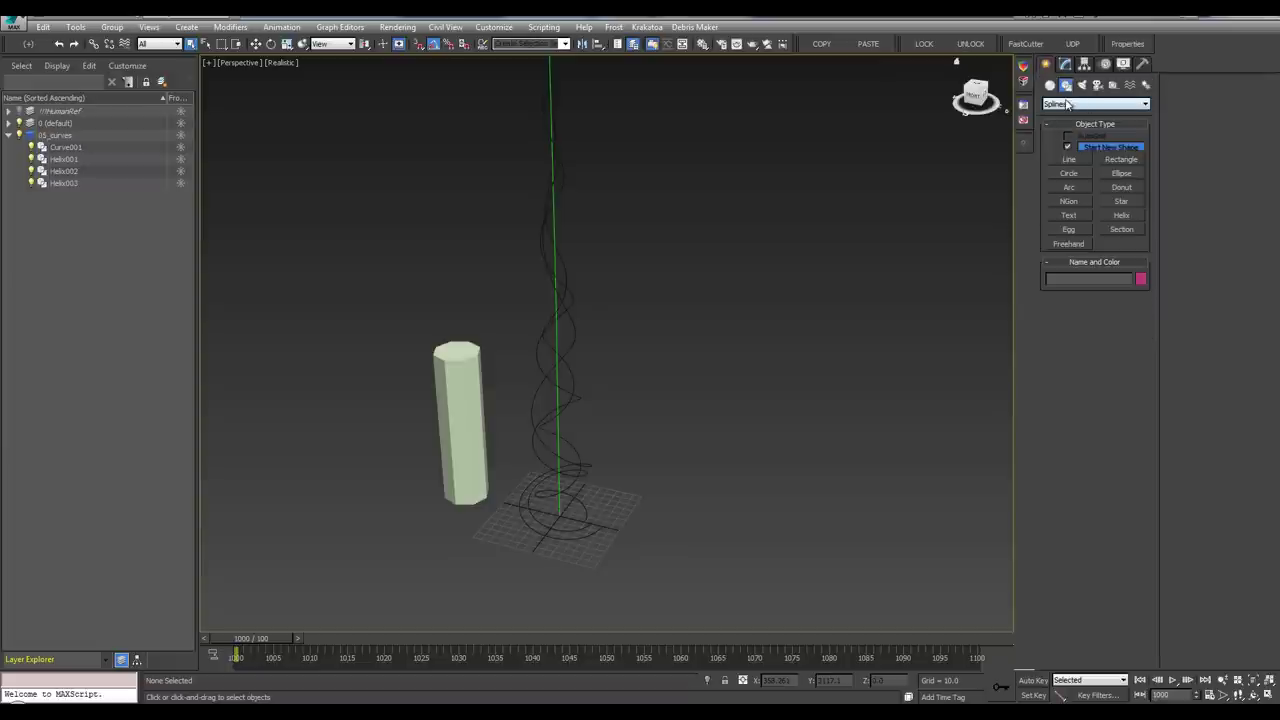
{"action": "left_click", "coordinate": [1069, 174]}
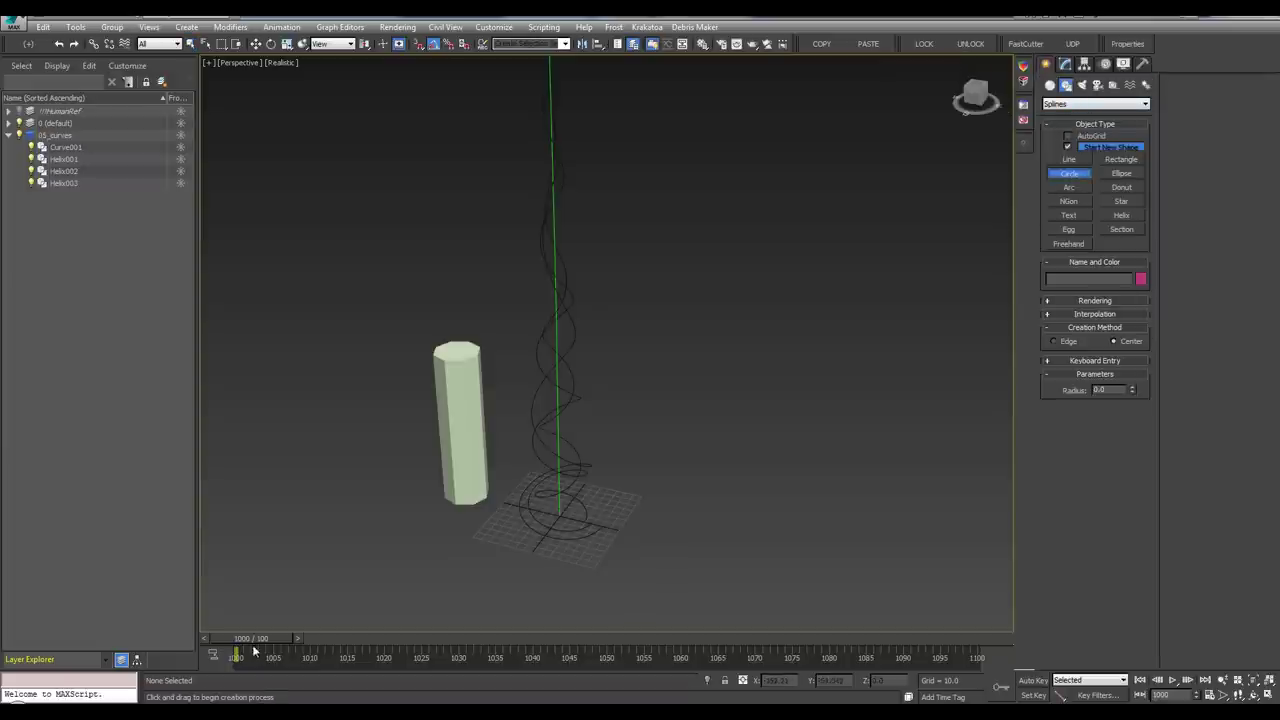
{"action": "middle_click_drag", "start_coordinate": [479, 527], "coordinate": [500, 486]}
{"action": "left_click_drag", "start_coordinate": [563, 481], "coordinate": [589, 531]}
{"action": "right_click", "coordinate": [648, 522]}
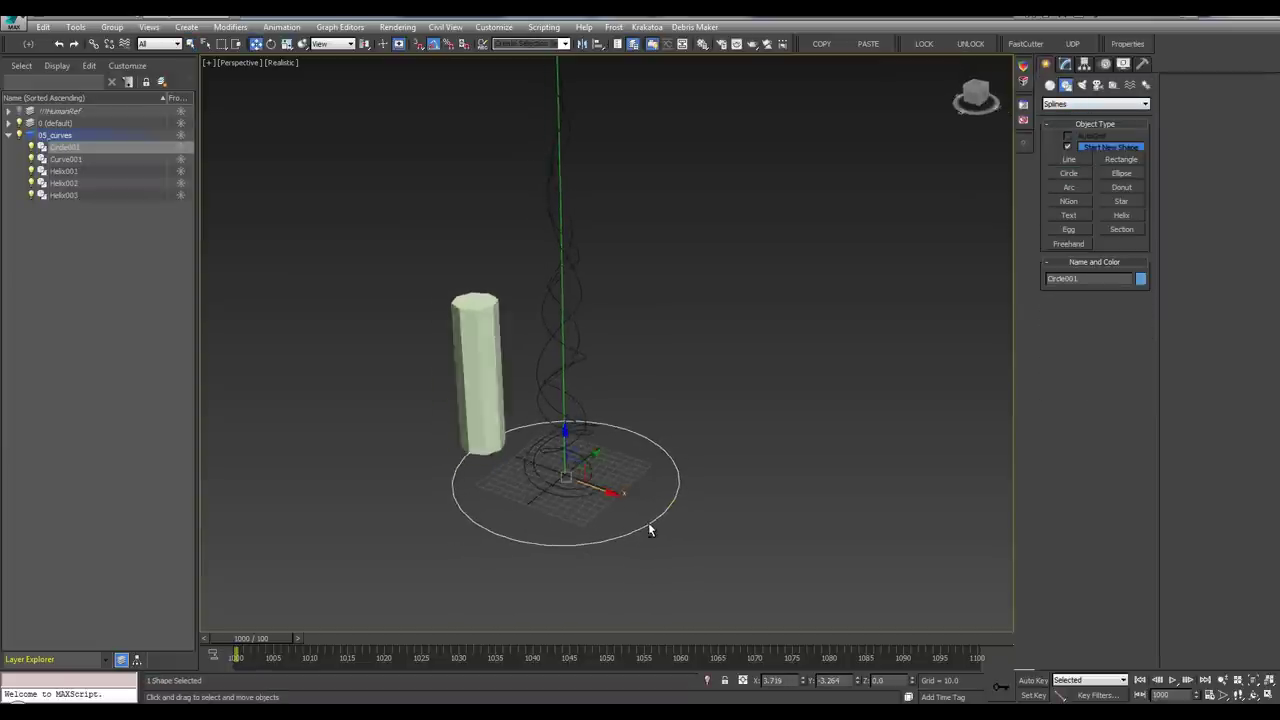
Try displaying the base circle as a thick tube in the viewport with thickness 29.286, and turn the viewport display off again
{"action": "left_click", "coordinate": [1065, 63]}
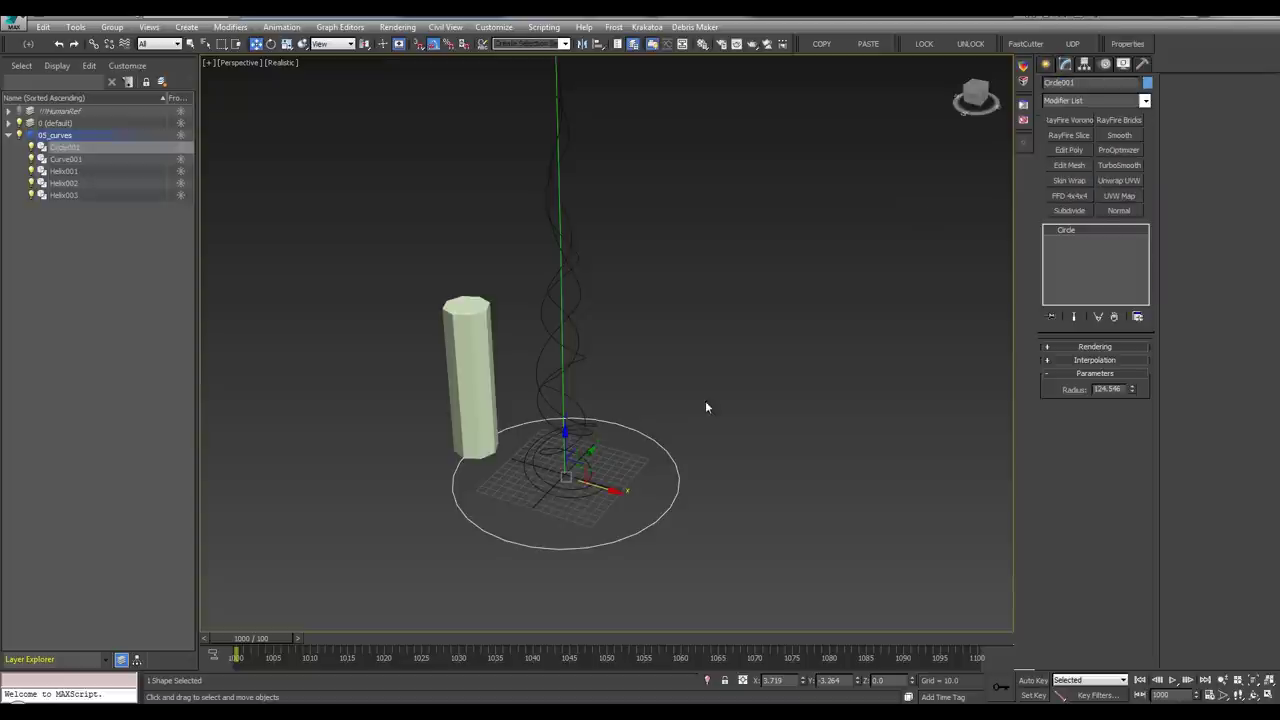
{"action": "left_click", "coordinate": [1090, 346]}
{"action": "left_click", "coordinate": [1076, 372]}
{"action": "left_click_drag", "start_coordinate": [1132, 441], "coordinate": [1126, 388]}
{"action": "middle_click_drag", "start_coordinate": [968, 497], "coordinate": [953, 468], "text": "alt"}
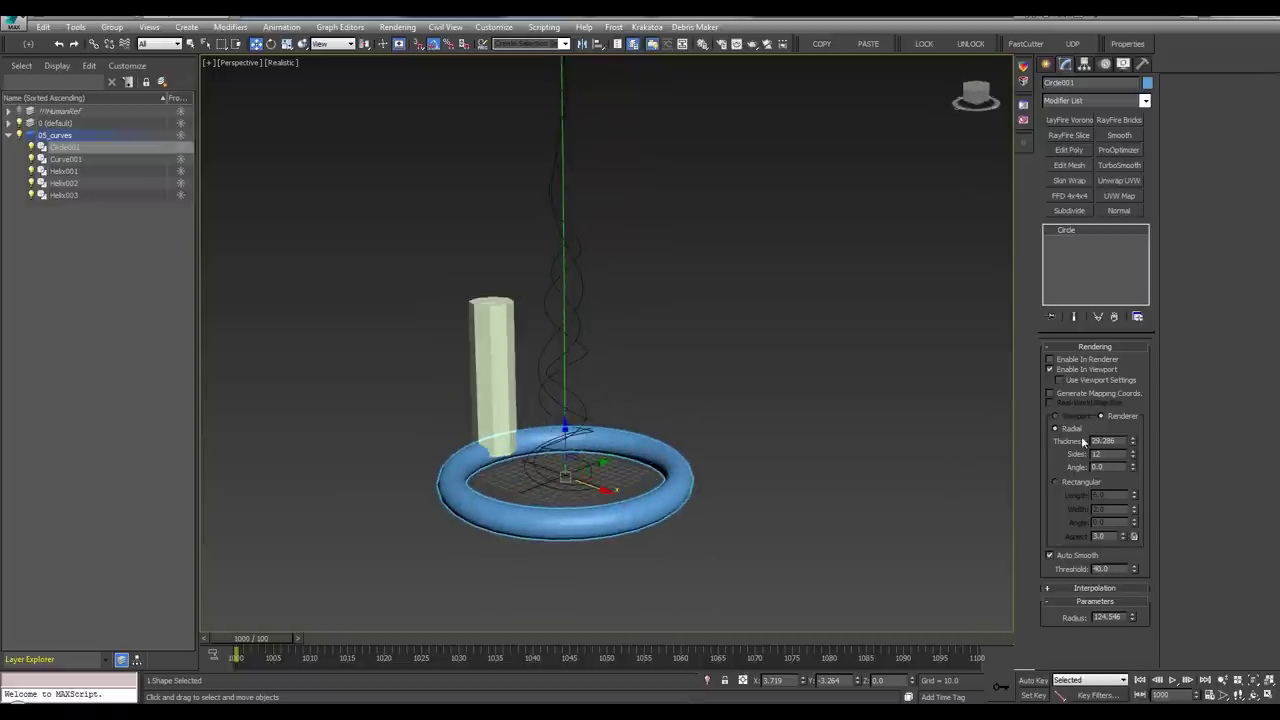
{"action": "left_click", "coordinate": [1067, 373]}
{"action": "middle_click_drag", "start_coordinate": [632, 438], "coordinate": [658, 454], "text": "alt"}
Examine how the helices, the guide curve and the base circle sit relative to each other
{"action": "key", "text": "q"}
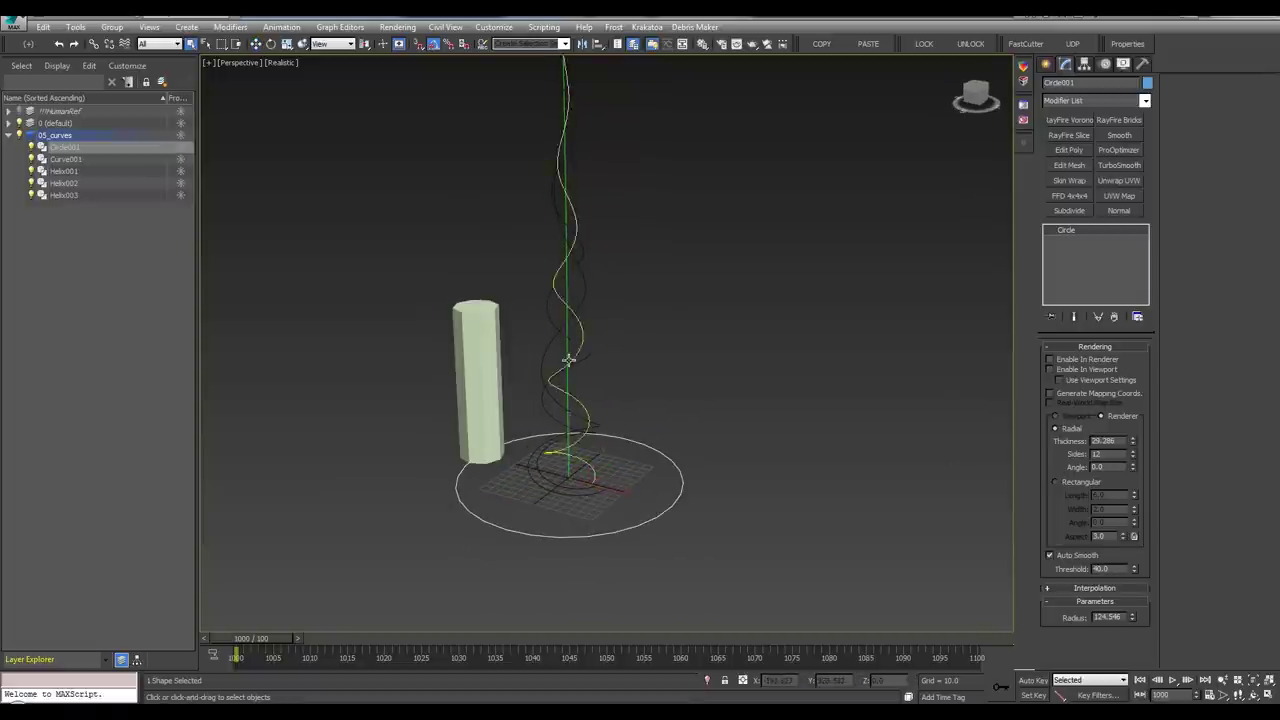
{"action": "middle_click_drag", "start_coordinate": [565, 398], "coordinate": [586, 357], "text": "alt"}
{"action": "left_click_drag", "start_coordinate": [646, 300], "coordinate": [525, 384]}
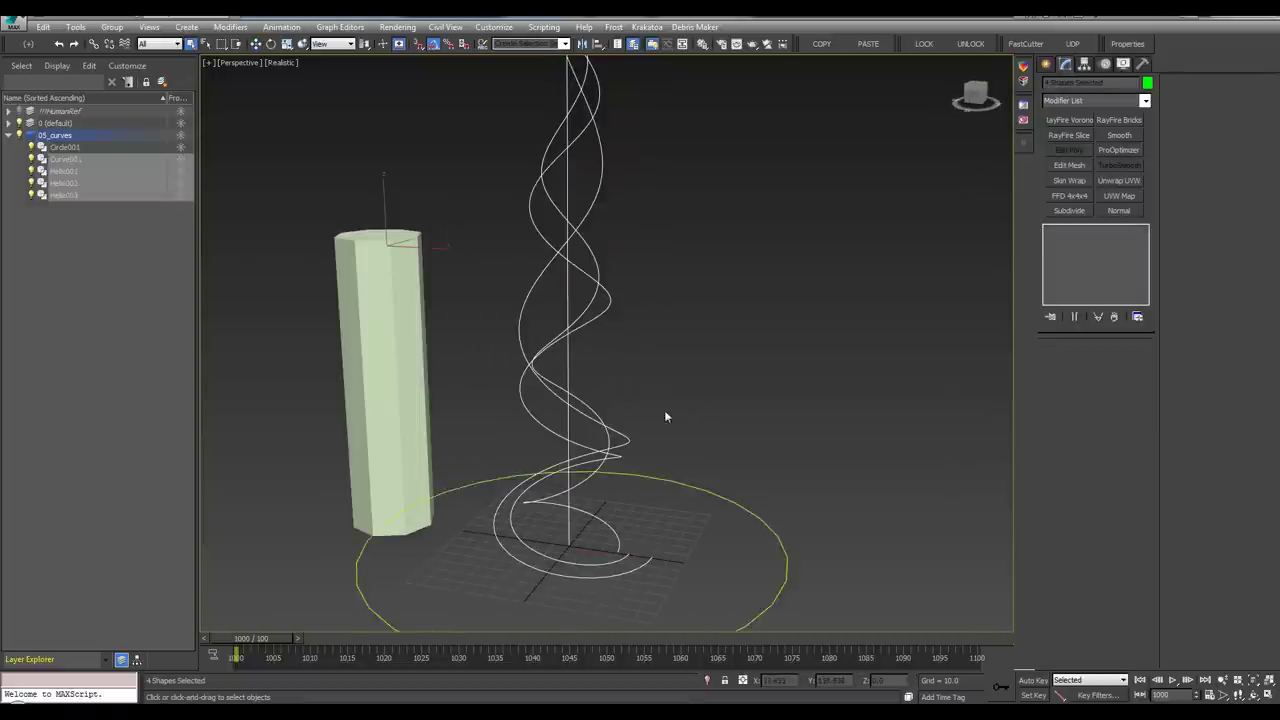
{"action": "left_click", "coordinate": [707, 490]}
{"action": "middle_click_drag", "start_coordinate": [669, 472], "coordinate": [666, 463]}
{"action": "scroll", "coordinate": [660, 465], "scroll_direction": "down", "scroll_amount": 1}
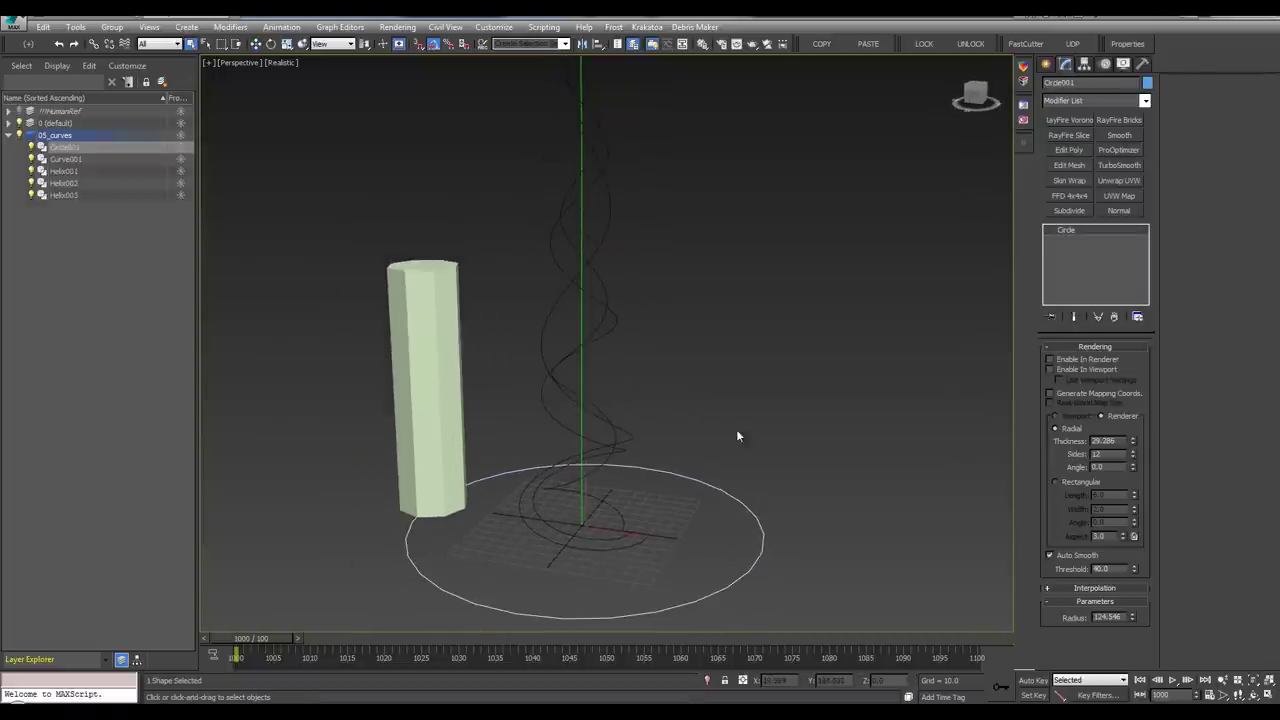
{"action": "left_click", "coordinate": [735, 429]}
{"action": "middle_click_drag", "start_coordinate": [659, 365], "coordinate": [677, 398]}
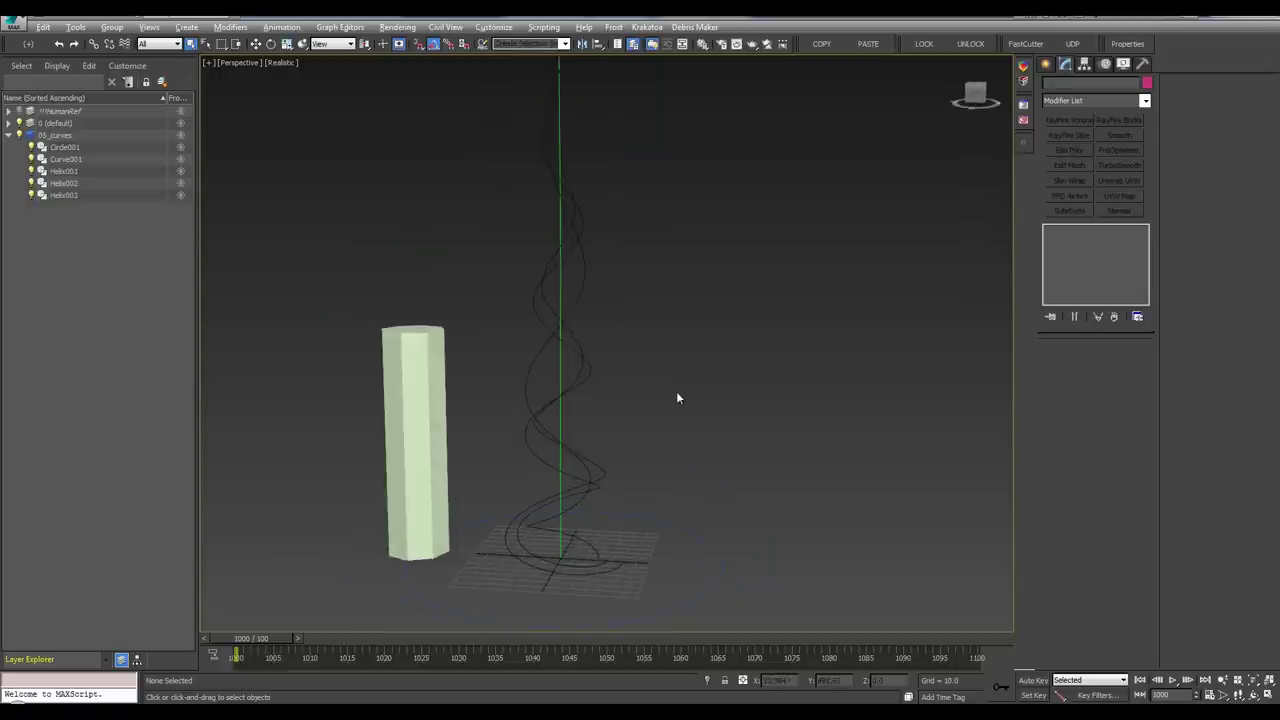
Hide the 0 (default) layer so only the curves remain in view
{"action": "left_click", "coordinate": [19, 123]}
{"action": "middle_click_drag", "start_coordinate": [554, 338], "coordinate": [534, 426]}
{"action": "scroll", "coordinate": [534, 360], "scroll_direction": "down", "scroll_amount": 2}
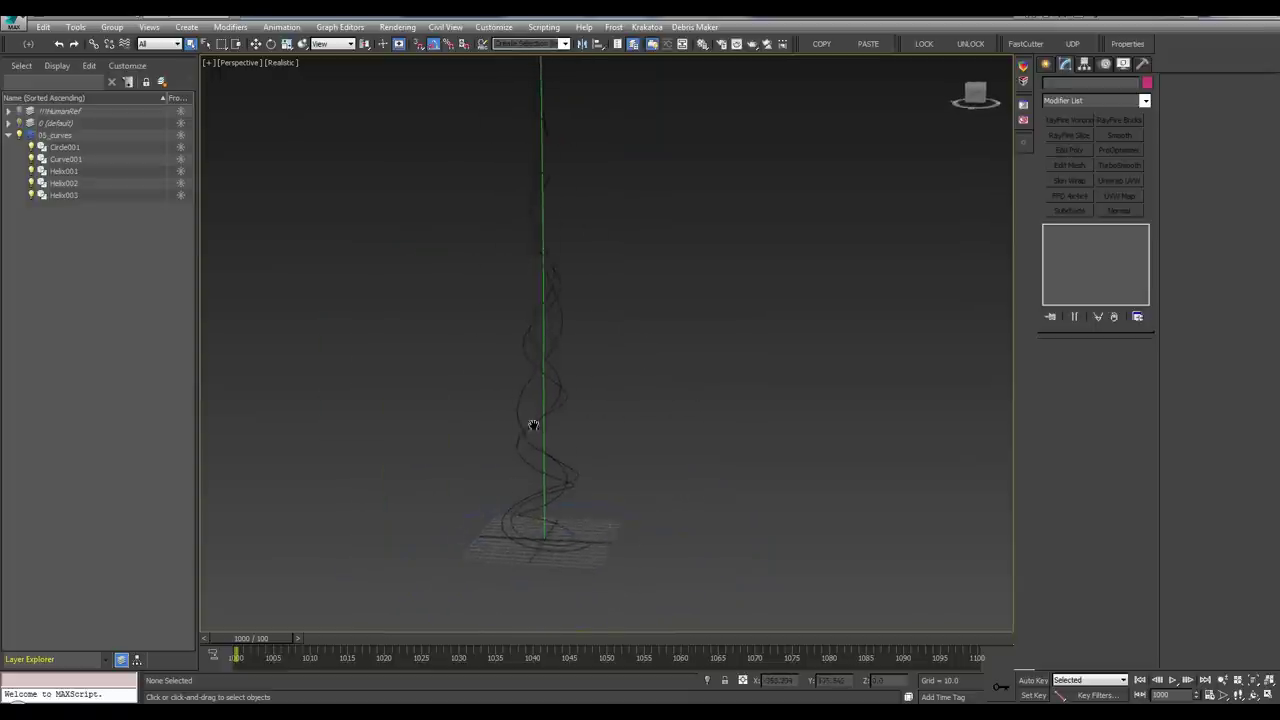
{"action": "key", "text": "f"}
{"action": "middle_click_drag", "start_coordinate": [692, 445], "coordinate": [688, 305]}
{"action": "scroll", "coordinate": [691, 258], "scroll_direction": "down", "scroll_amount": 2}
{"action": "scroll", "coordinate": [570, 366], "scroll_direction": "up", "scroll_amount": 3}
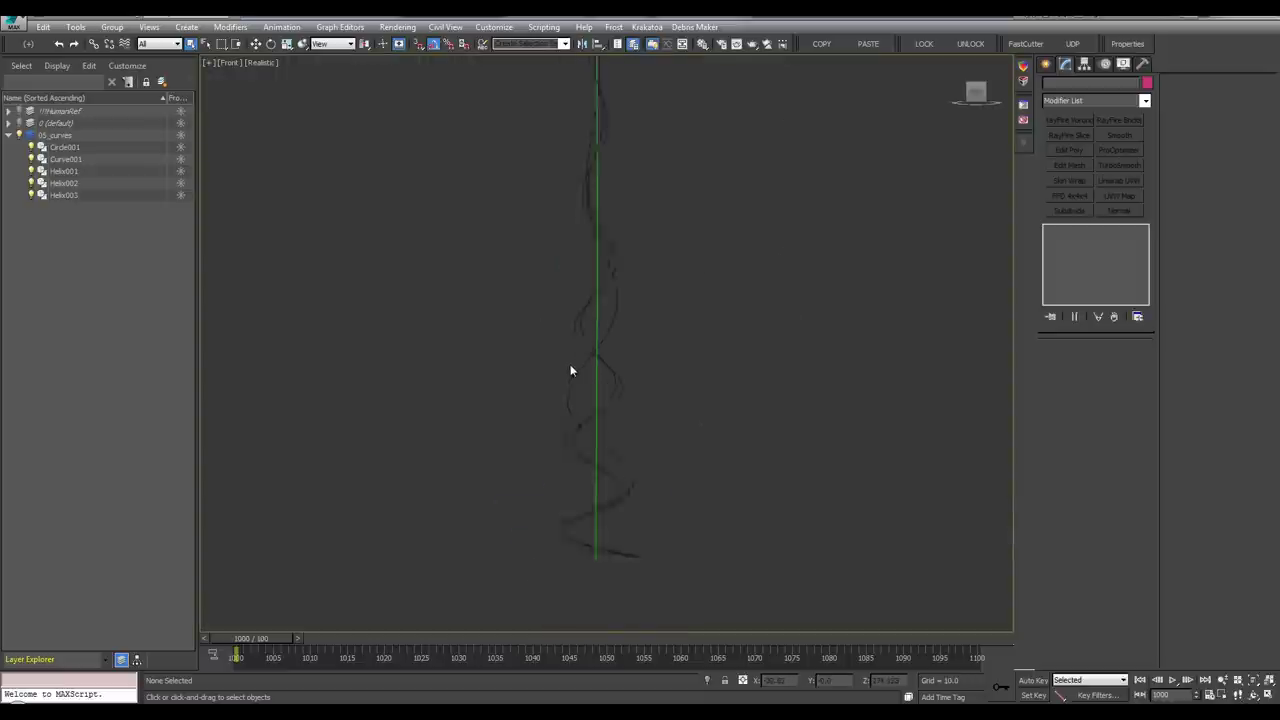
{"action": "middle_click_drag", "start_coordinate": [570, 366], "coordinate": [629, 351], "text": "alt"}
Rename the vertical guide curve Curve001 as master_curve
{"action": "left_click", "coordinate": [618, 338]}
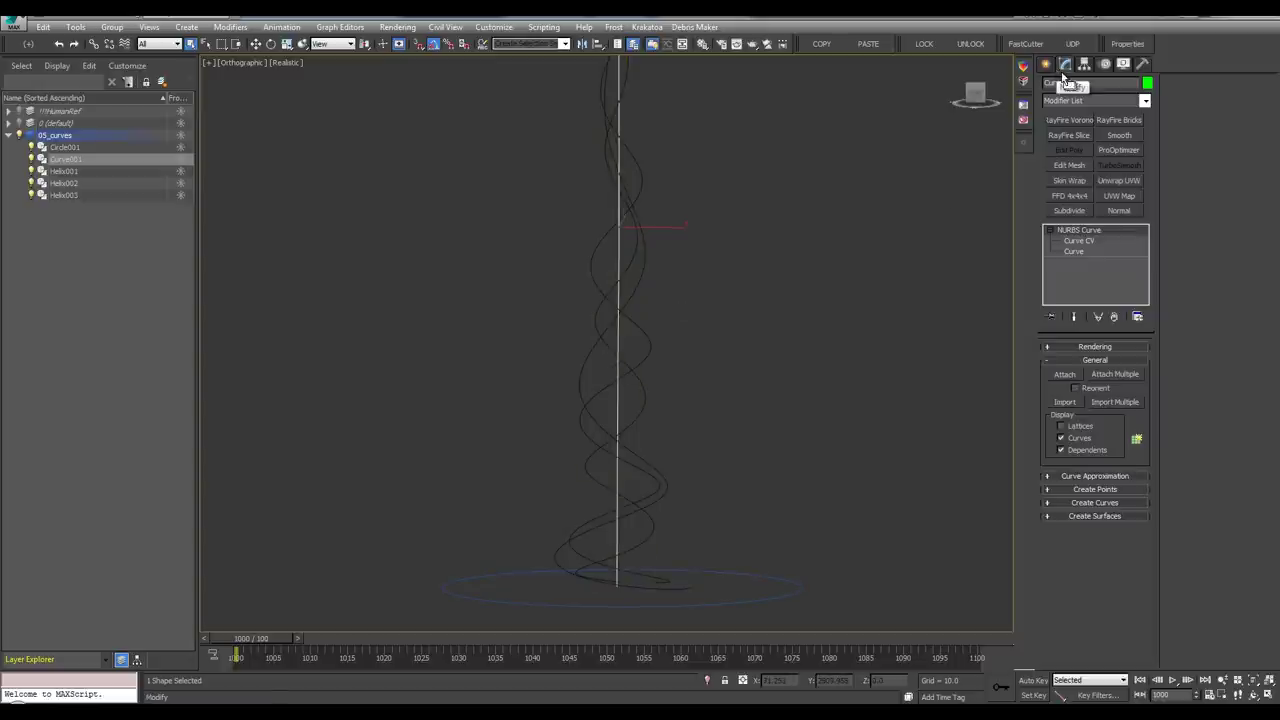
{"action": "left_click_drag", "start_coordinate": [1095, 83], "coordinate": [1006, 95]}
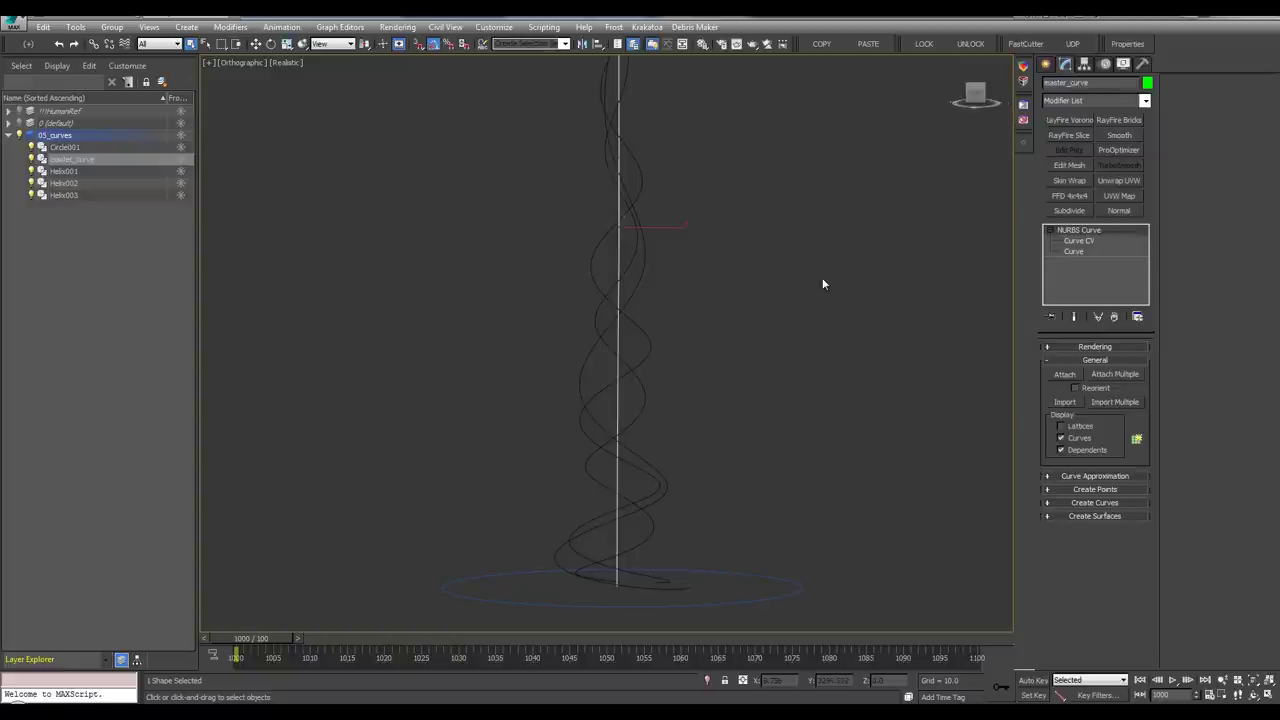
{"action": "key", "text": "alt+w"}
{"action": "key", "text": "alt+w"}
{"action": "middle_click_drag", "start_coordinate": [748, 262], "coordinate": [706, 335], "text": "alt"}
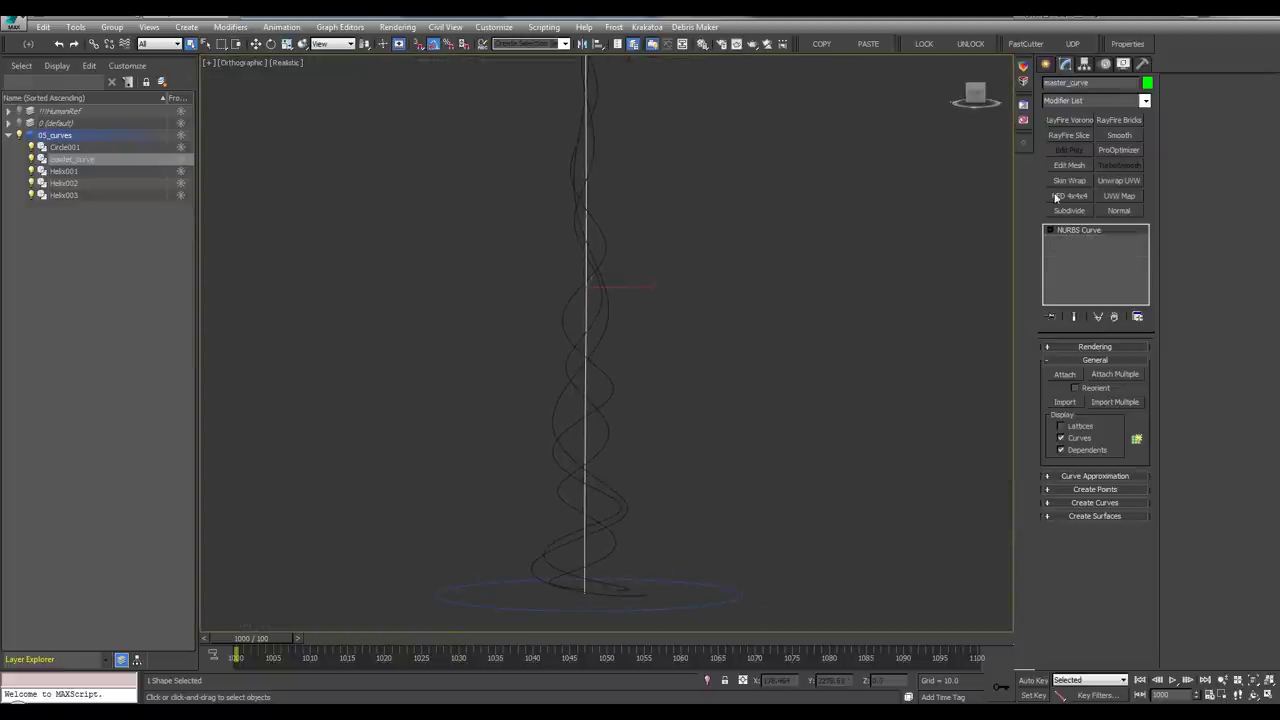
Apply a Spline IK Control modifier to master_curve
{"action": "left_click", "coordinate": [1072, 101]}
{"action": "left_click_drag", "start_coordinate": [1146, 235], "coordinate": [1146, 486]}
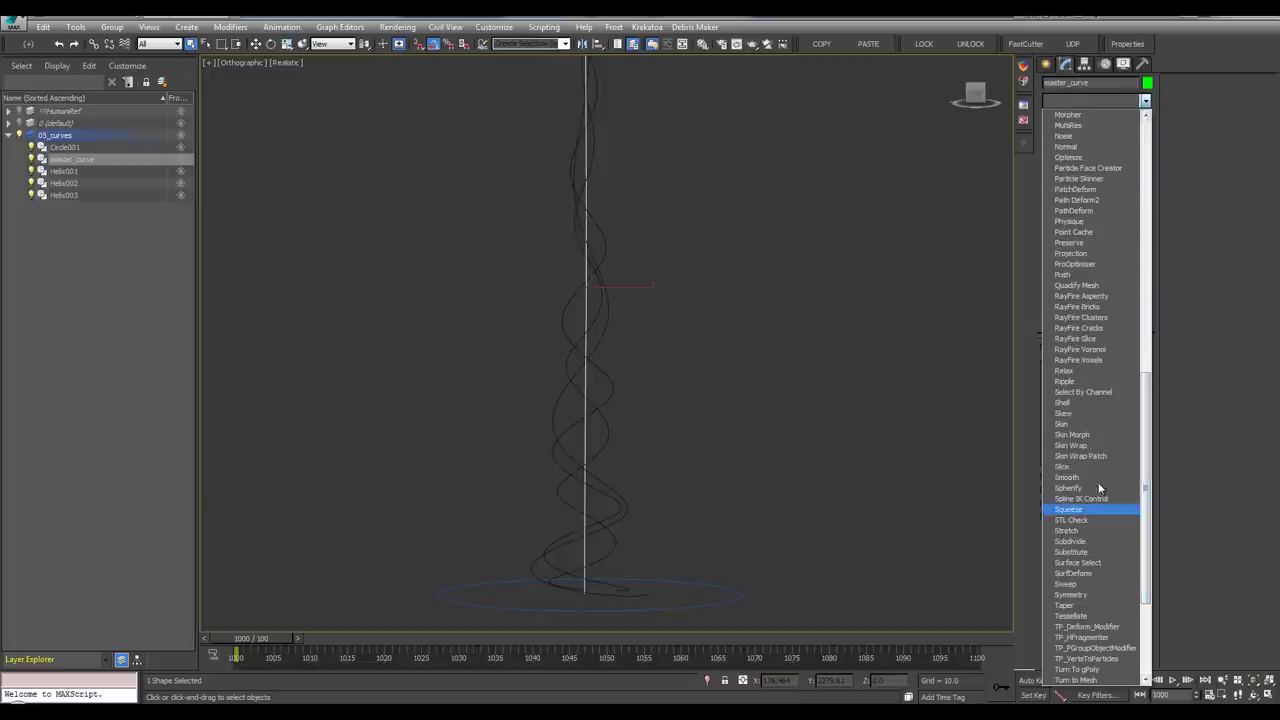
{"action": "left_click", "coordinate": [1099, 500]}
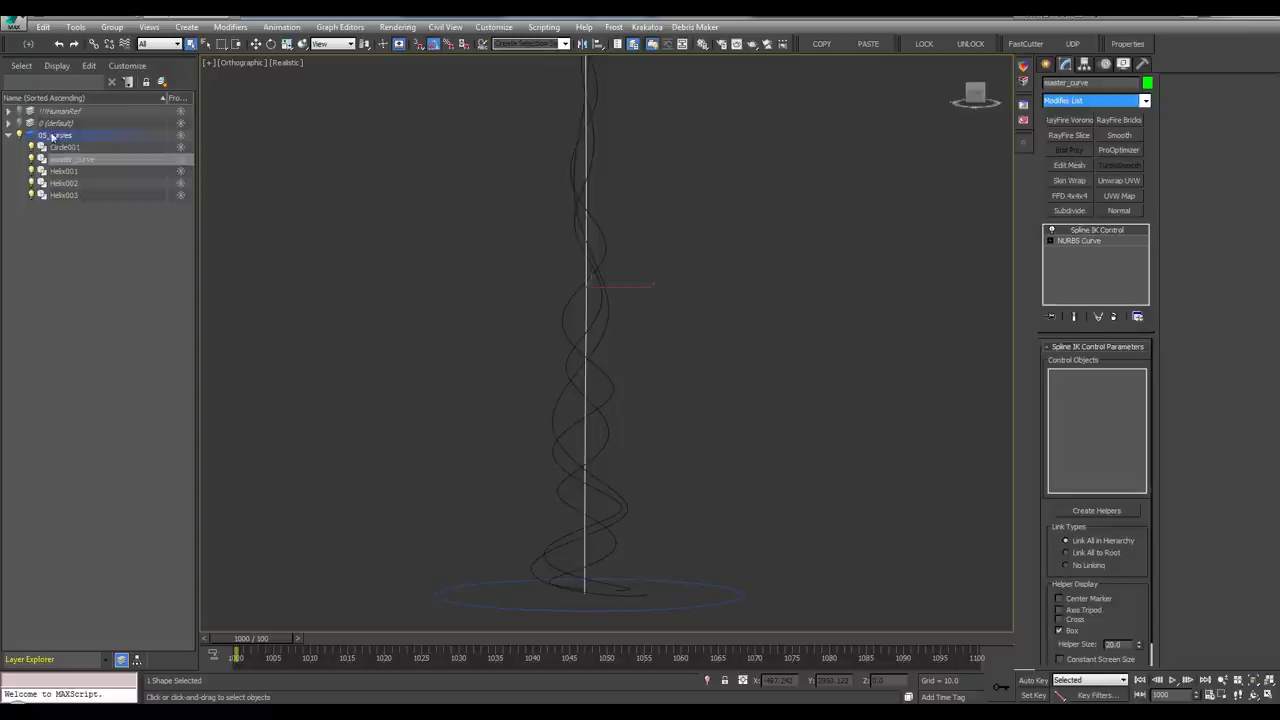
Create a new active layer named 05_curveCntrls with no objects selected, and collapse the 05_curves layer
{"action": "left_click", "coordinate": [117, 286]}
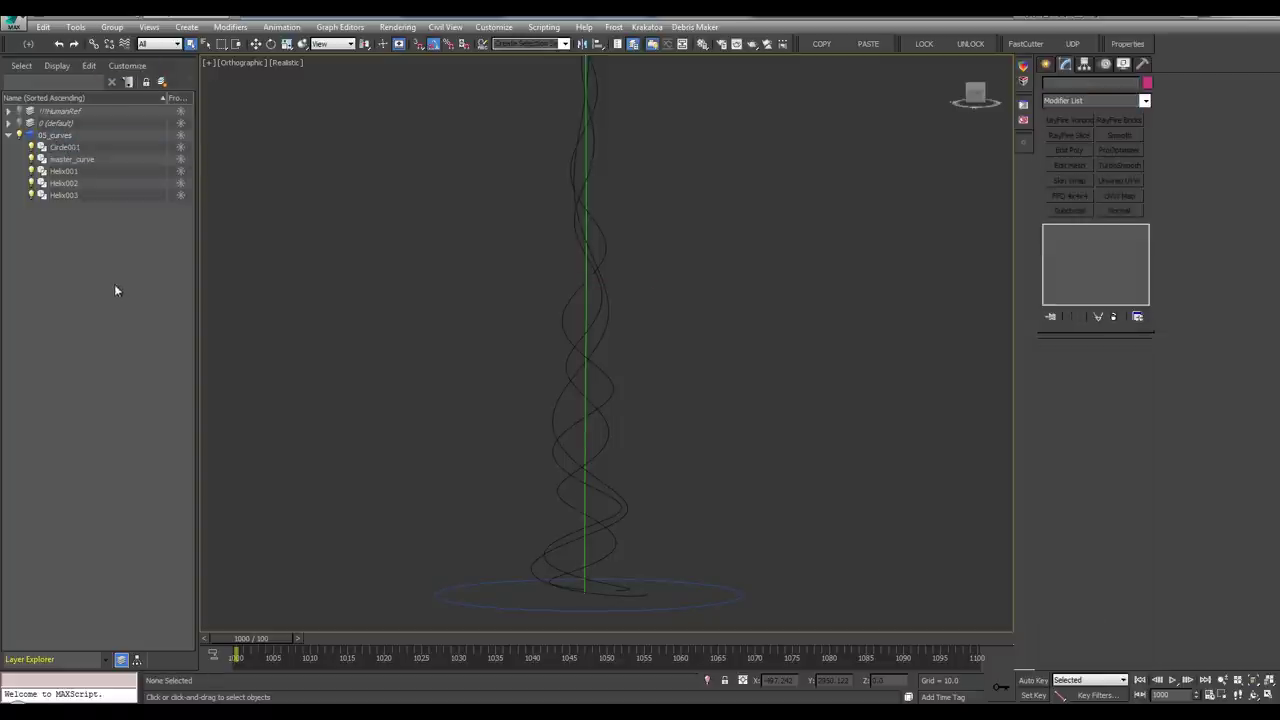
{"action": "left_click", "coordinate": [161, 82]}
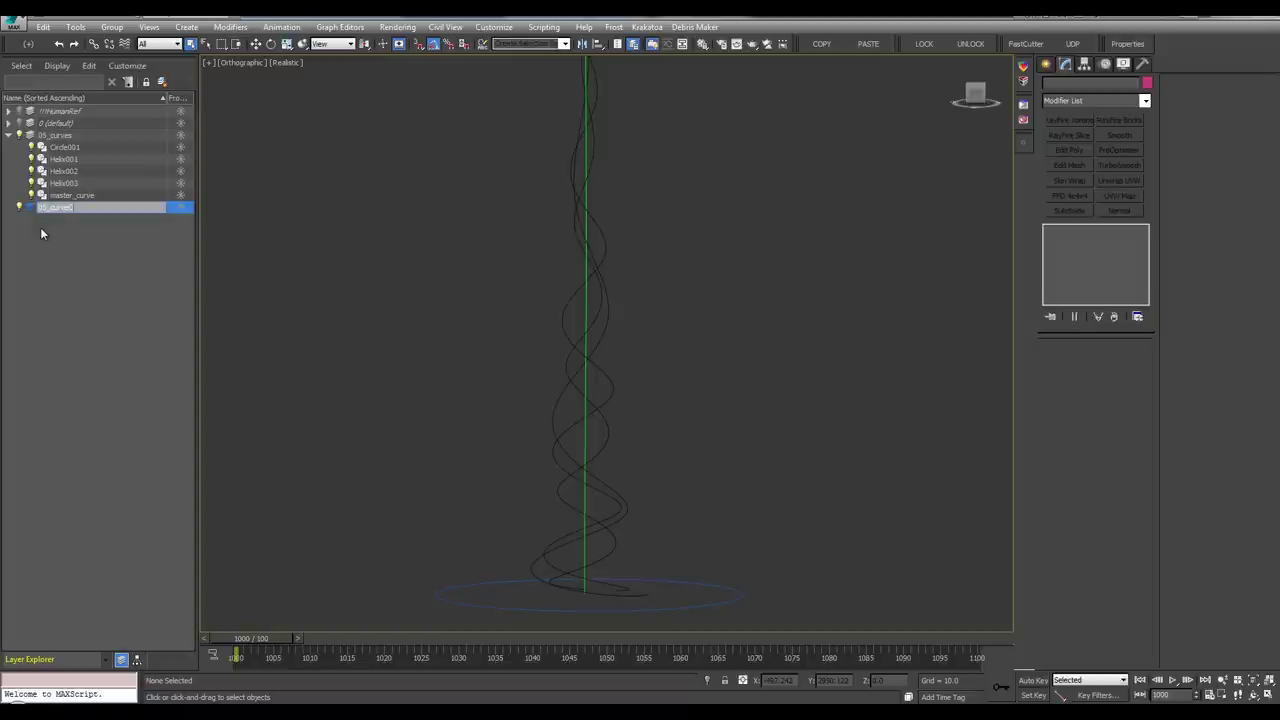
{"action": "type", "text": "05_curveCntrl"}
{"action": "key", "text": "Return"}
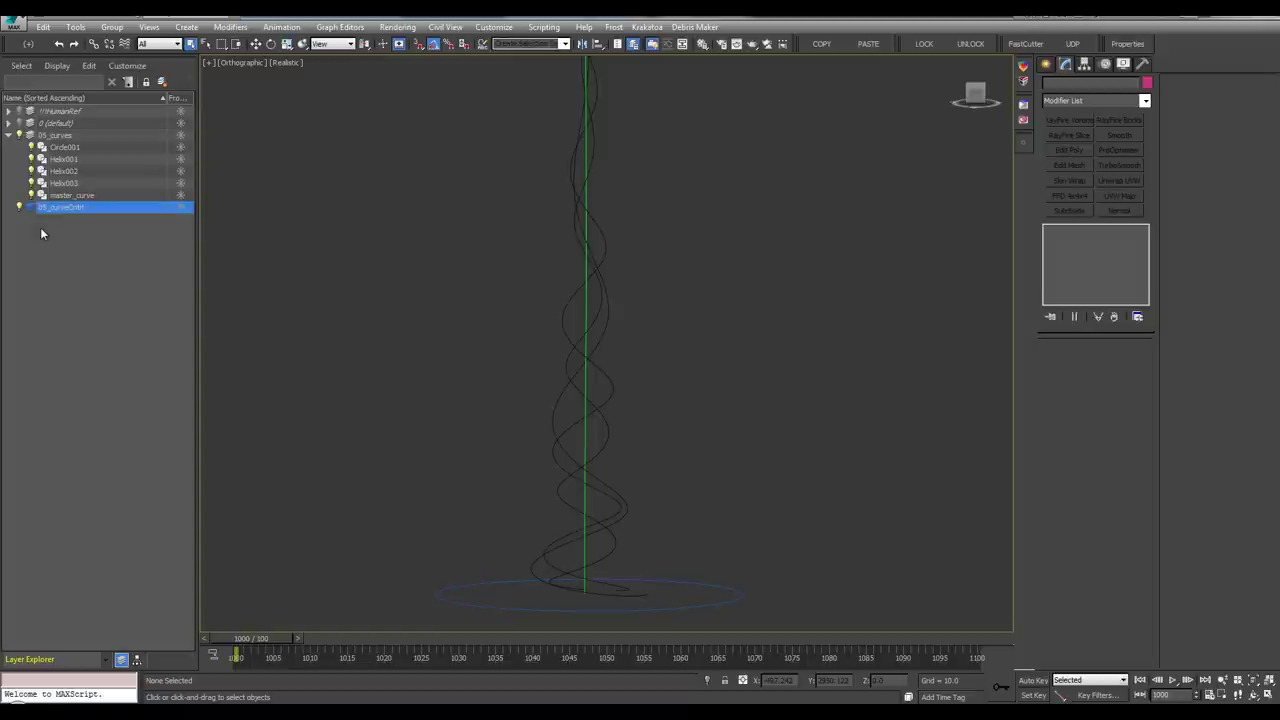
{"action": "left_click", "coordinate": [76, 196]}
{"action": "left_click", "coordinate": [84, 209]}
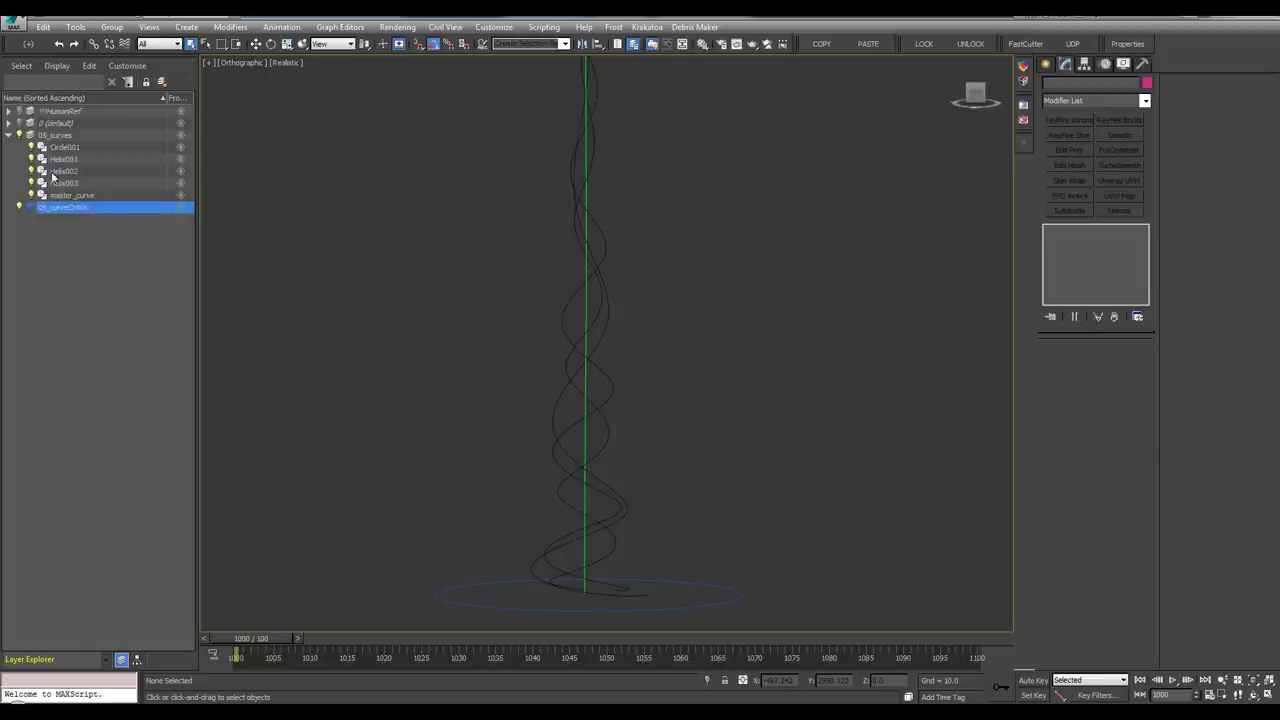
{"action": "left_click", "coordinate": [8, 136]}
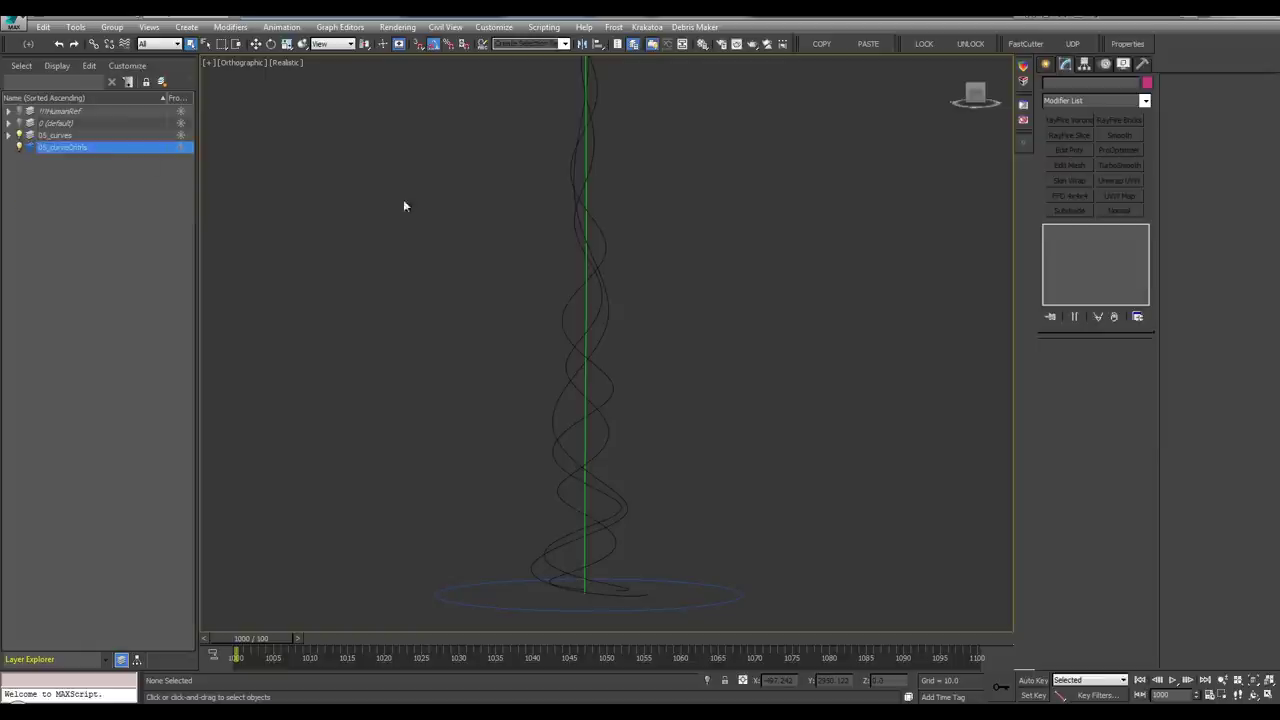
Create Spline IK helpers for the knots of master_curve, using the Link All to Root option
{"action": "left_click", "coordinate": [585, 271]}
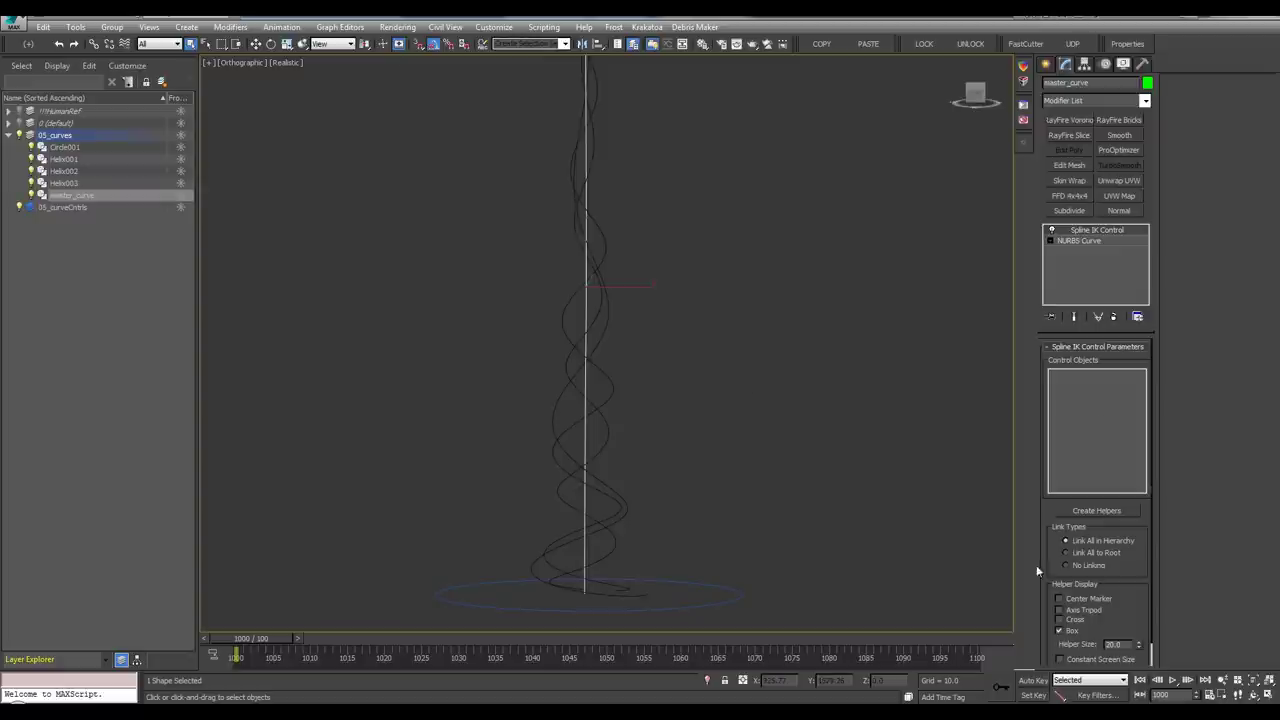
{"action": "scroll", "coordinate": [1103, 511], "scroll_direction": "down", "scroll_amount": 2}
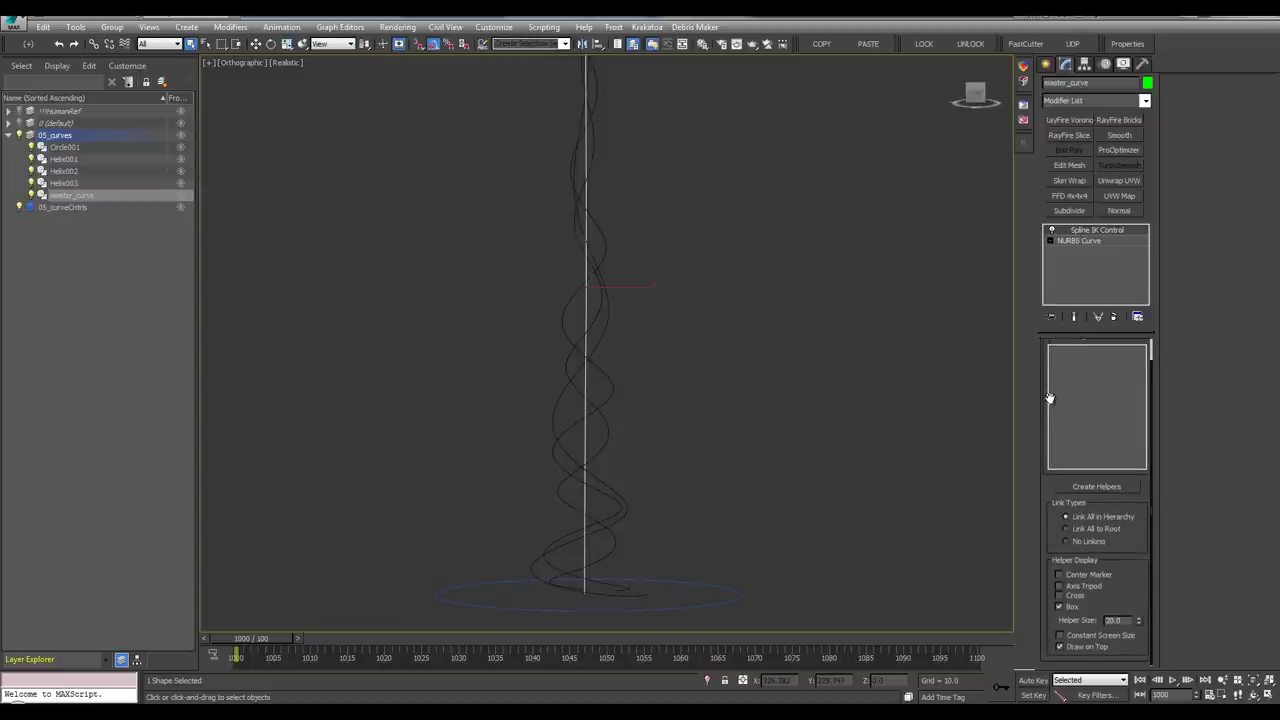
{"action": "scroll", "coordinate": [1049, 398], "scroll_direction": "up", "scroll_amount": 2}
{"action": "scroll", "coordinate": [1128, 459], "scroll_direction": "down", "scroll_amount": 2}
{"action": "scroll", "coordinate": [680, 262], "scroll_direction": "down", "scroll_amount": 1}
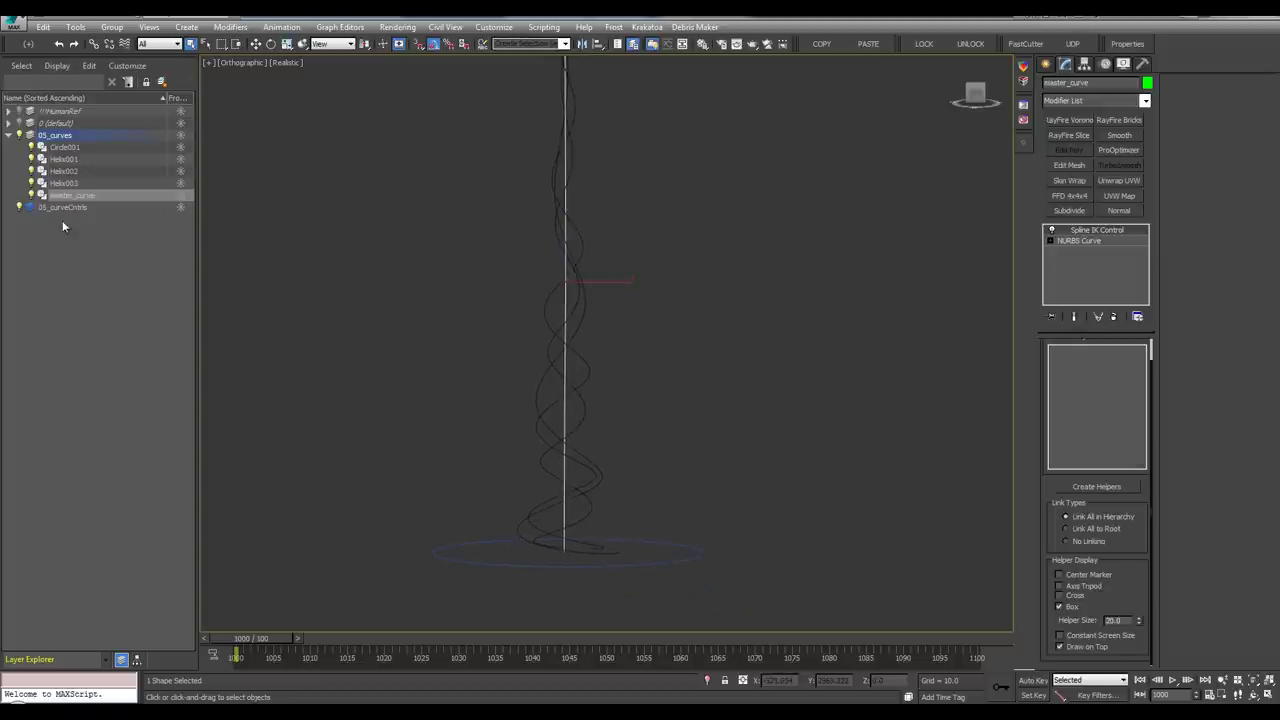
{"action": "left_click", "coordinate": [441, 234]}
{"action": "left_click", "coordinate": [564, 229]}
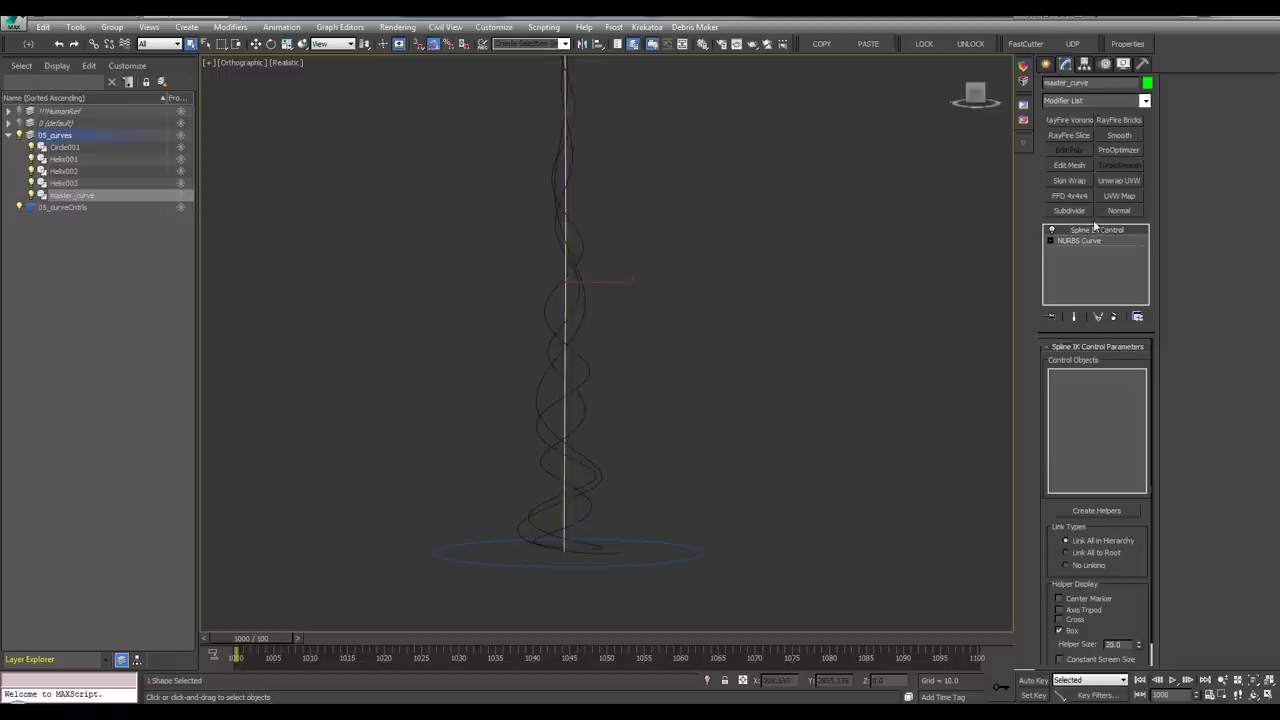
{"action": "left_click_drag", "start_coordinate": [1112, 531], "coordinate": [1100, 507]}
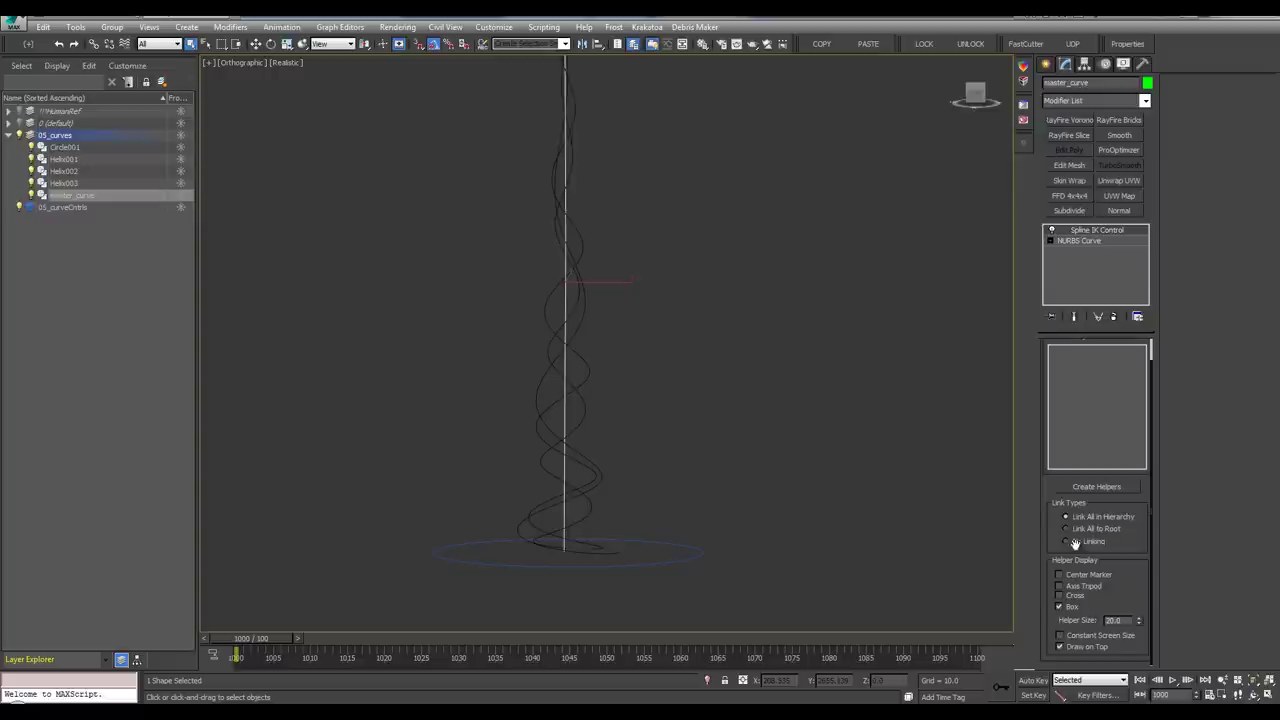
{"action": "left_click", "coordinate": [1096, 487]}
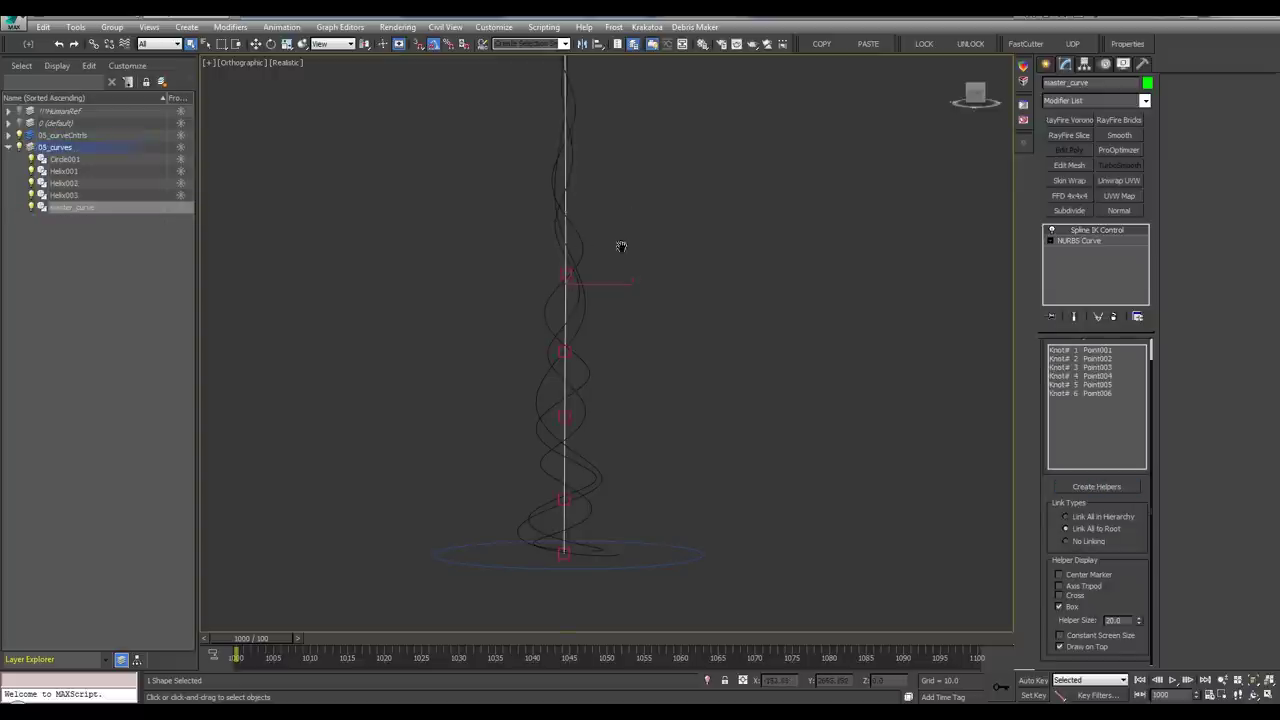
Try moving the new point helpers along master_curve in the front view to test their control of the curve
{"action": "middle_click_drag", "start_coordinate": [620, 246], "coordinate": [634, 275]}
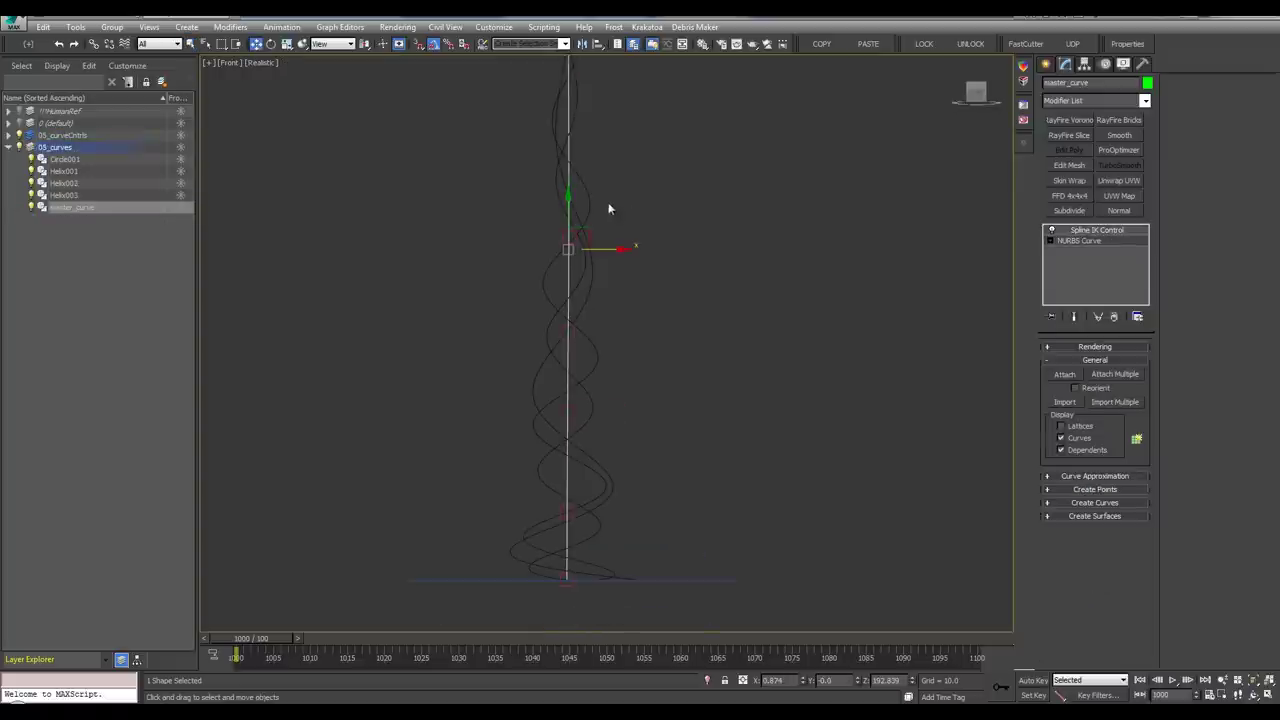
{"action": "left_click", "coordinate": [567, 235]}
{"action": "left_click_drag", "start_coordinate": [572, 228], "coordinate": [630, 220]}
{"action": "left_click", "coordinate": [572, 328]}
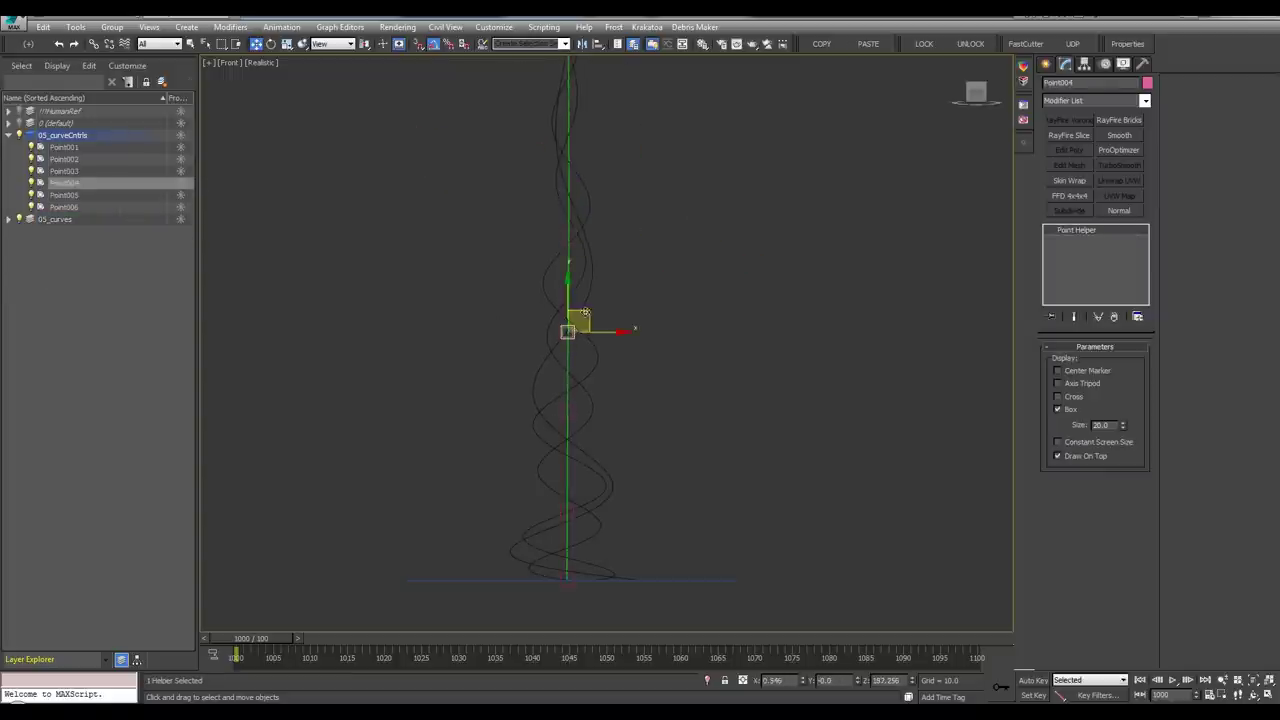
{"action": "mouse_move", "coordinate": [568, 513]}
{"action": "left_mouse_down"}
{"action": "mouse_move", "coordinate": [486, 517]}
{"action": "mouse_move", "coordinate": [568, 513]}
{"action": "left_mouse_up"}
Examine the helpers in the perspective view and review the Spline IK Control settings of master_curve
{"action": "key", "text": "alt+w"}
{"action": "right_click", "coordinate": [758, 503]}
{"action": "key", "text": "alt+w"}
{"action": "middle_click_drag", "start_coordinate": [656, 486], "coordinate": [563, 428], "text": "alt"}
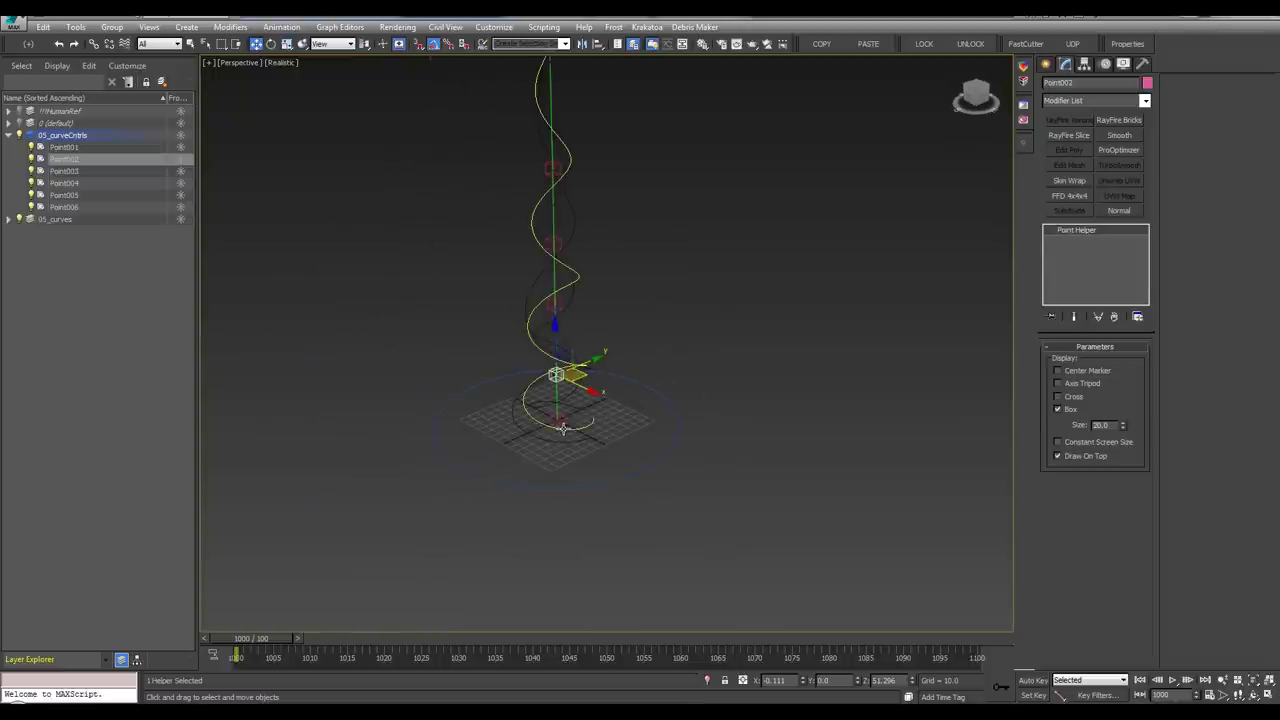
{"action": "left_click", "coordinate": [551, 218]}
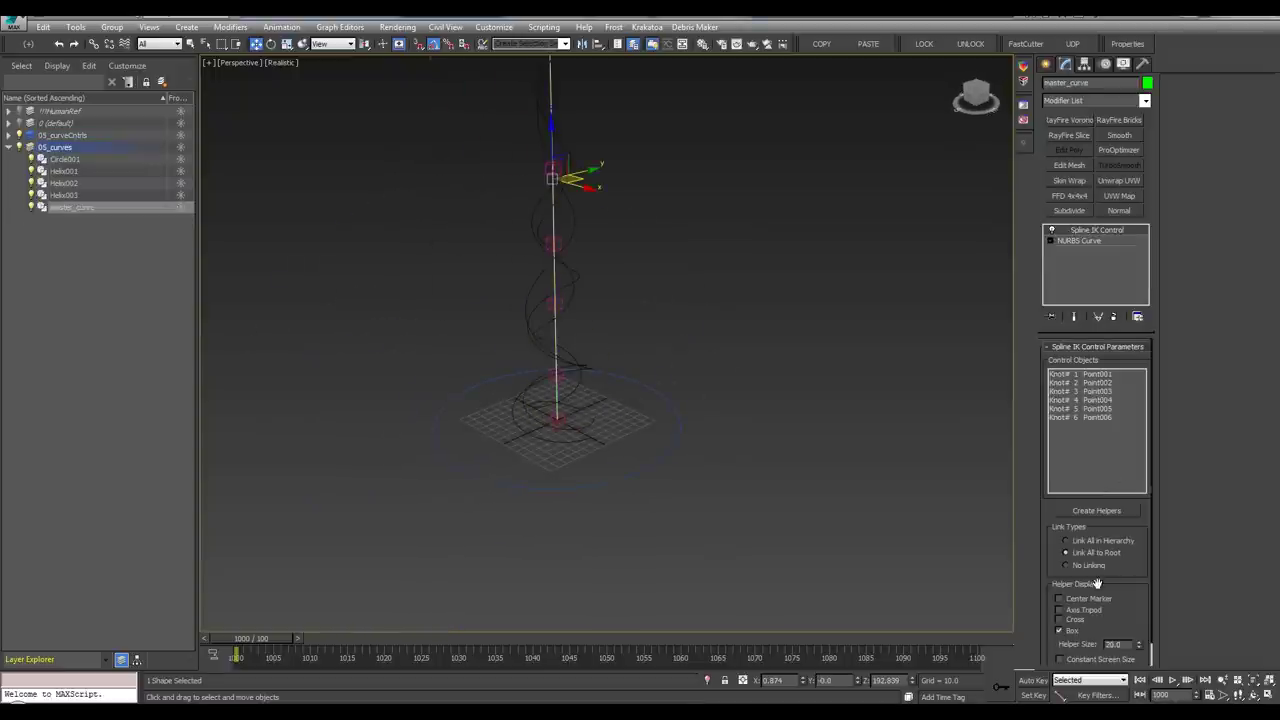
{"action": "left_click", "coordinate": [593, 404]}
Link the root helper Point001 at the curve's base to Circle001 as its parent
{"action": "left_click", "coordinate": [558, 418]}
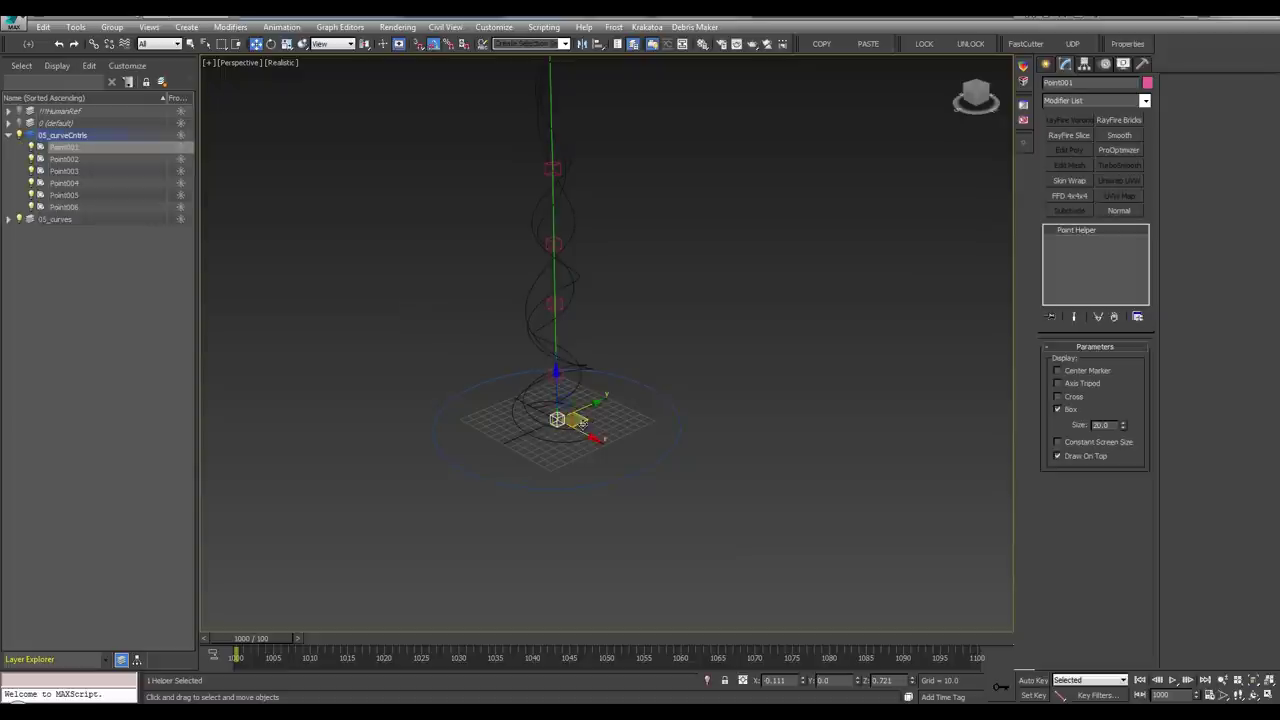
{"action": "scroll", "coordinate": [602, 430], "scroll_direction": "up", "scroll_amount": 6}
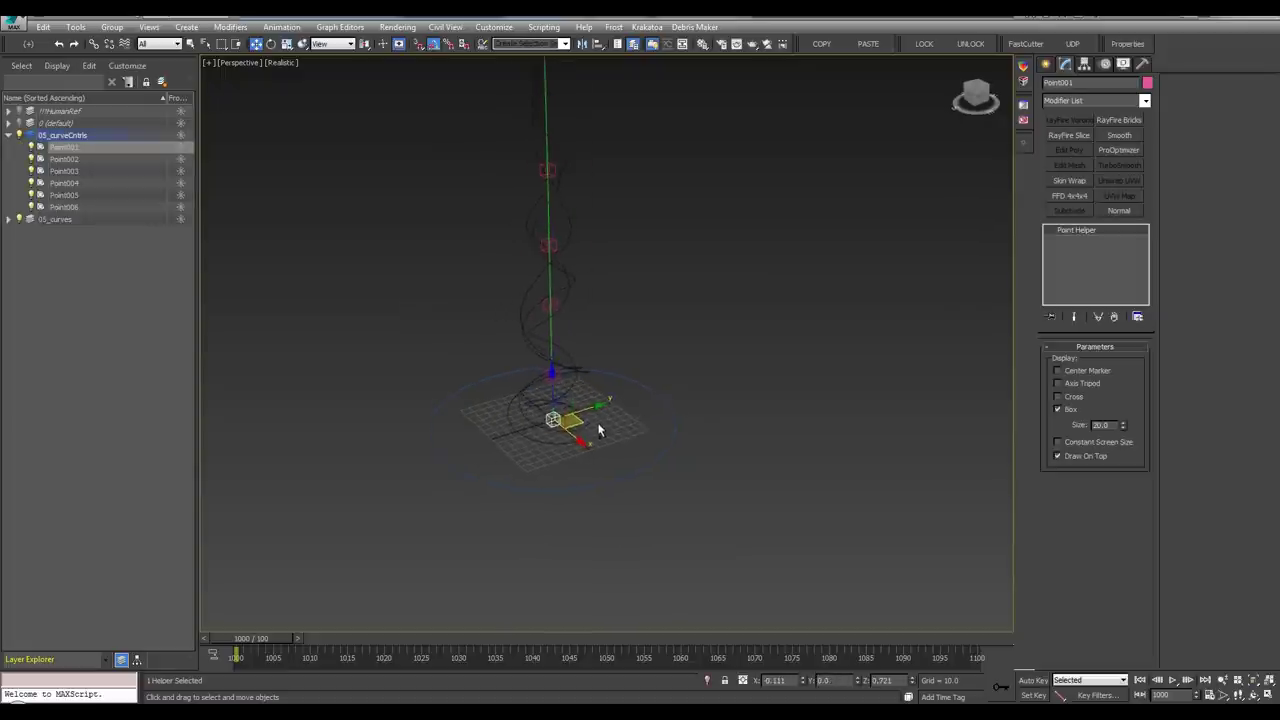
{"action": "middle_click_drag", "start_coordinate": [626, 386], "coordinate": [644, 371]}
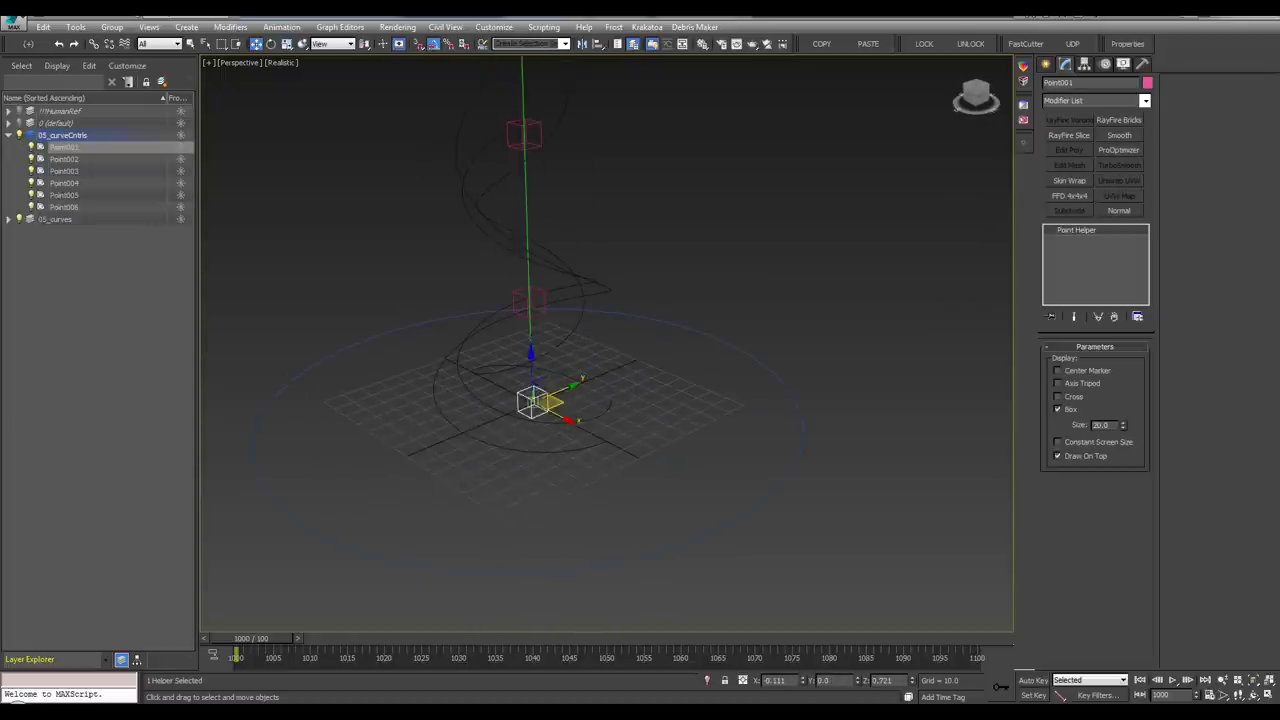
{"action": "left_click", "coordinate": [93, 45]}
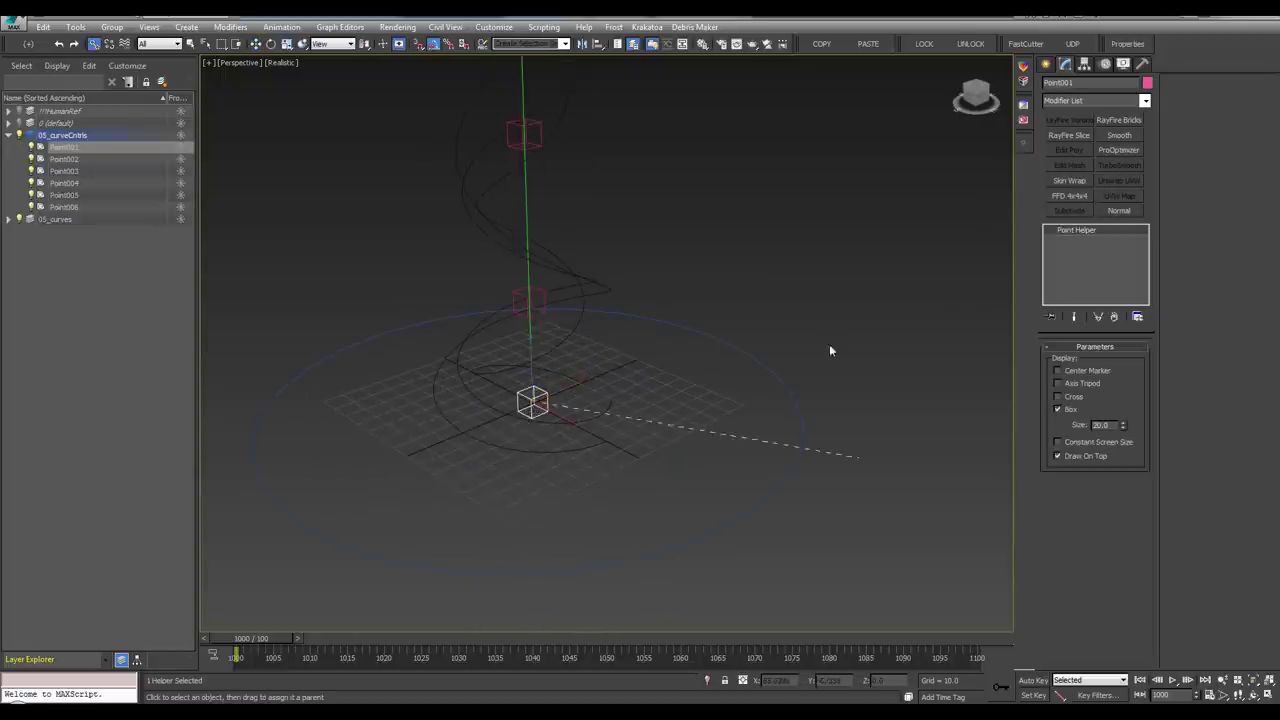
{"action": "left_click_drag", "start_coordinate": [829, 350], "coordinate": [762, 361]}
{"action": "key", "text": "w"}
{"action": "key", "text": "q"}
Reduce the radius of Circle001 to about 96
{"action": "left_click", "coordinate": [767, 364]}
{"action": "scroll", "coordinate": [708, 415], "scroll_direction": "down", "scroll_amount": 6}
{"action": "middle_click_drag", "start_coordinate": [614, 417], "coordinate": [652, 392]}
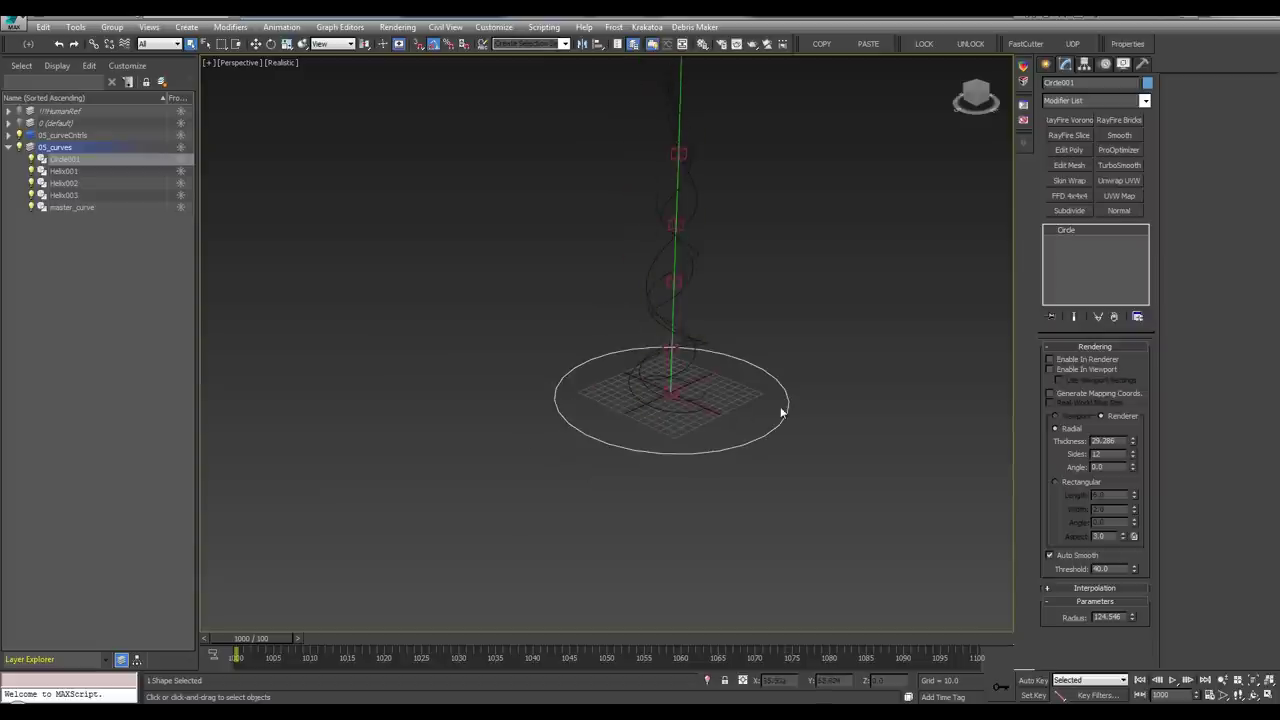
{"action": "left_click", "coordinate": [1135, 444]}
{"action": "left_click_drag", "start_coordinate": [1133, 622], "coordinate": [1132, 632]}
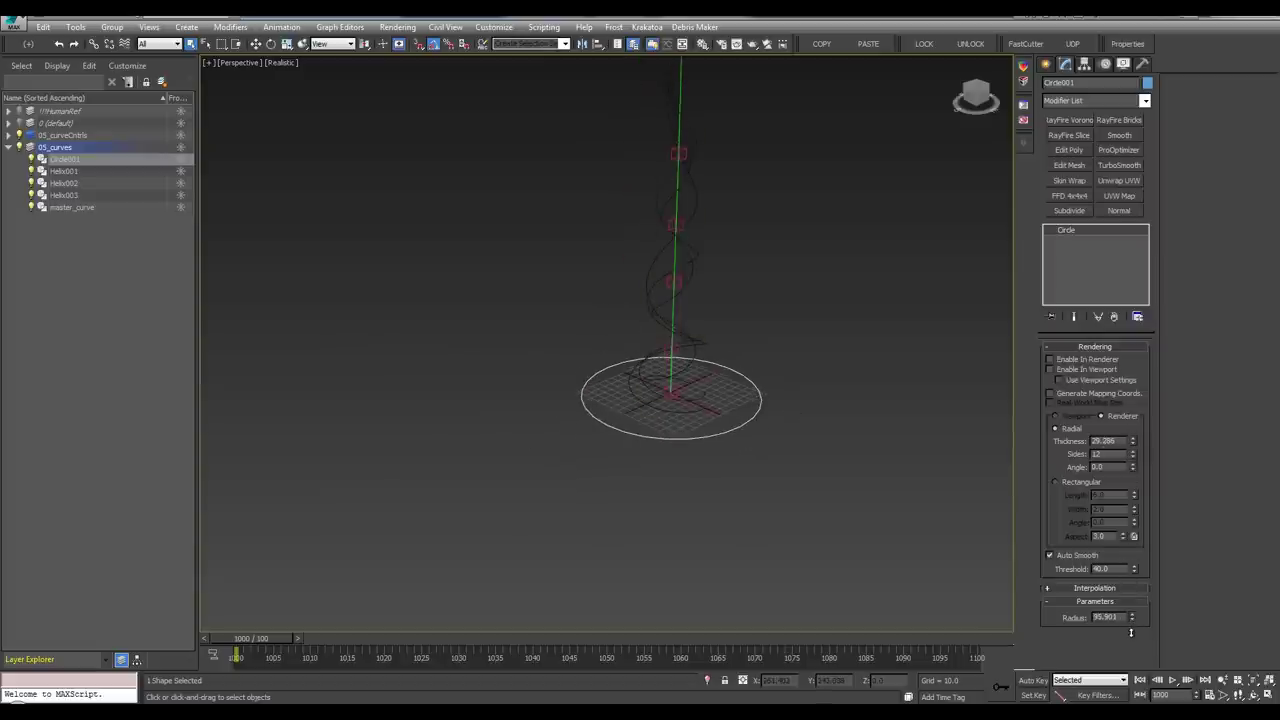
Move the Point004 helper sideways to about X 40, Y -111 to bend master_curve and the helices
{"action": "key", "text": "w"}
{"action": "middle_click_drag", "start_coordinate": [685, 388], "coordinate": [611, 399]}
{"action": "key", "text": "e"}
{"action": "left_click_drag", "start_coordinate": [611, 399], "coordinate": [502, 274]}
{"action": "left_click", "coordinate": [594, 245]}
{"action": "key", "text": "w"}
{"action": "middle_click_drag", "start_coordinate": [548, 243], "coordinate": [534, 266], "text": "alt"}
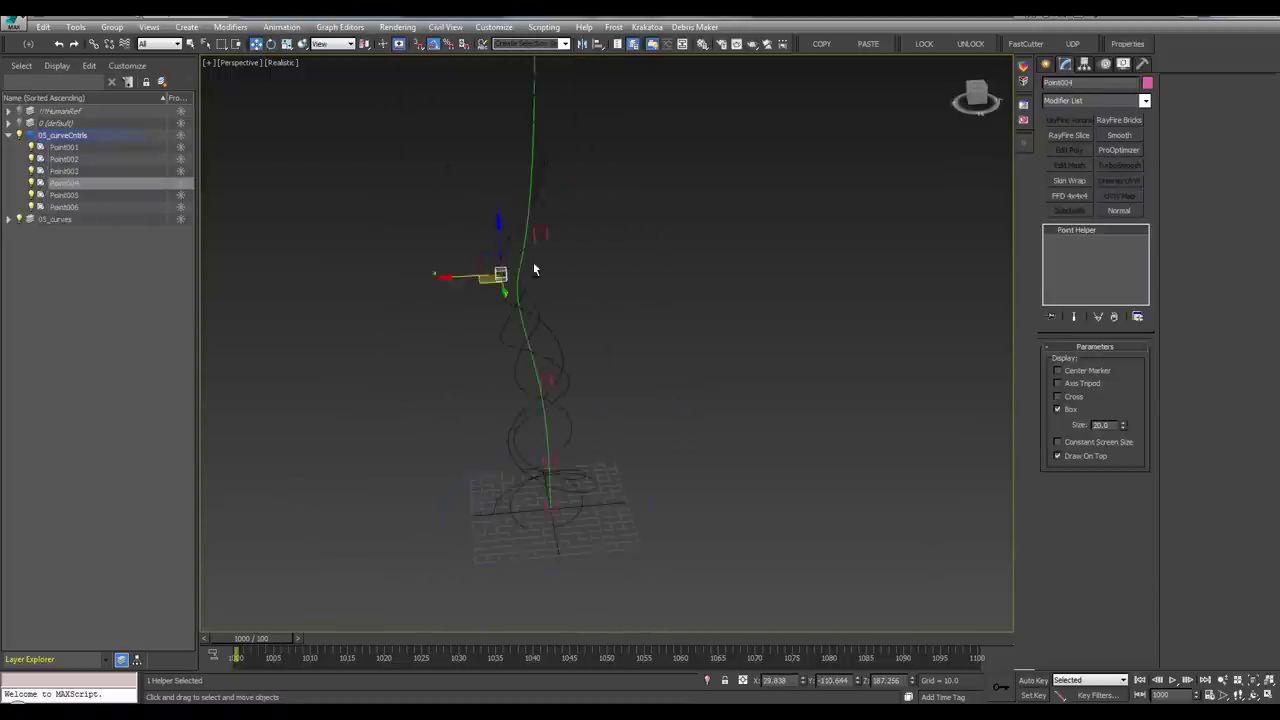
Undo the last sideways move of the Point004 helper
{"action": "key", "text": "ctrl+z"}
{"action": "middle_click_drag", "start_coordinate": [560, 340], "coordinate": [634, 297]}
{"action": "scroll", "coordinate": [634, 300], "scroll_direction": "down", "scroll_amount": 2}
{"action": "key", "text": "q"}
{"action": "middle_click_drag", "start_coordinate": [694, 404], "coordinate": [674, 408]}
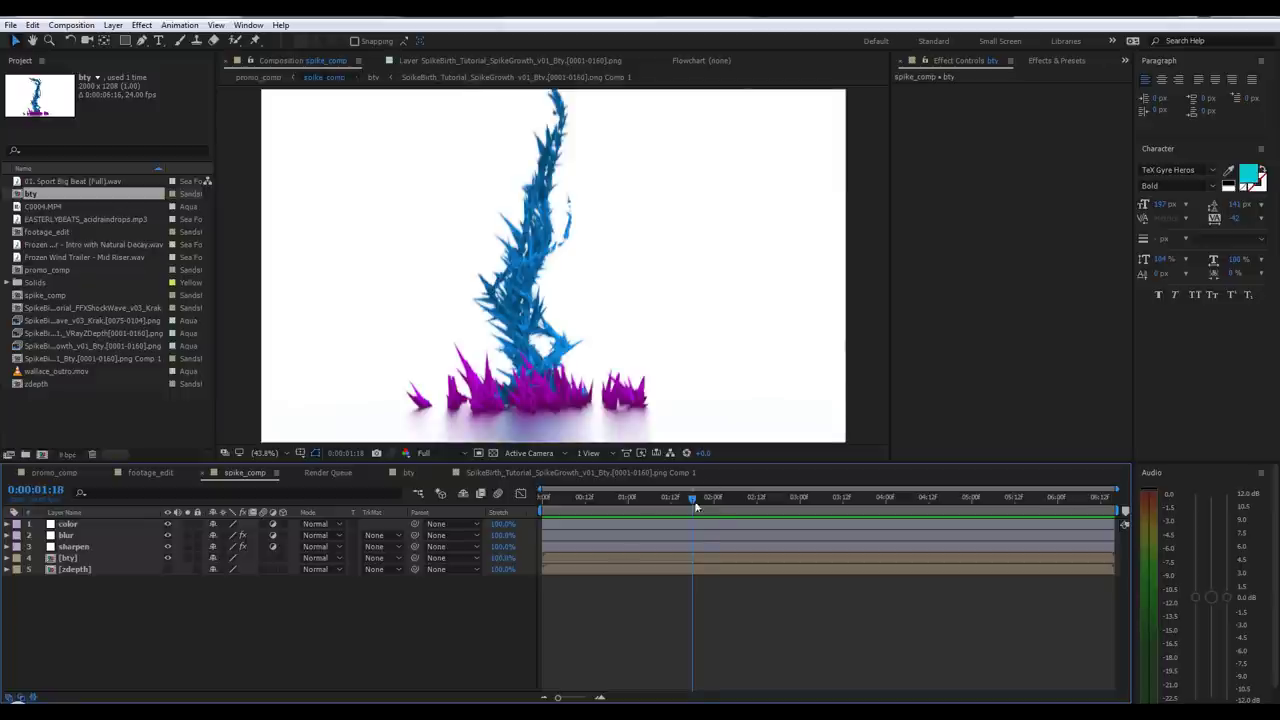
Switch to After Effects and play through the spike growth render in spike_comp as reference
{"action": "left_click_drag", "start_coordinate": [697, 507], "coordinate": [836, 482]}
{"action": "key", "text": "space"}
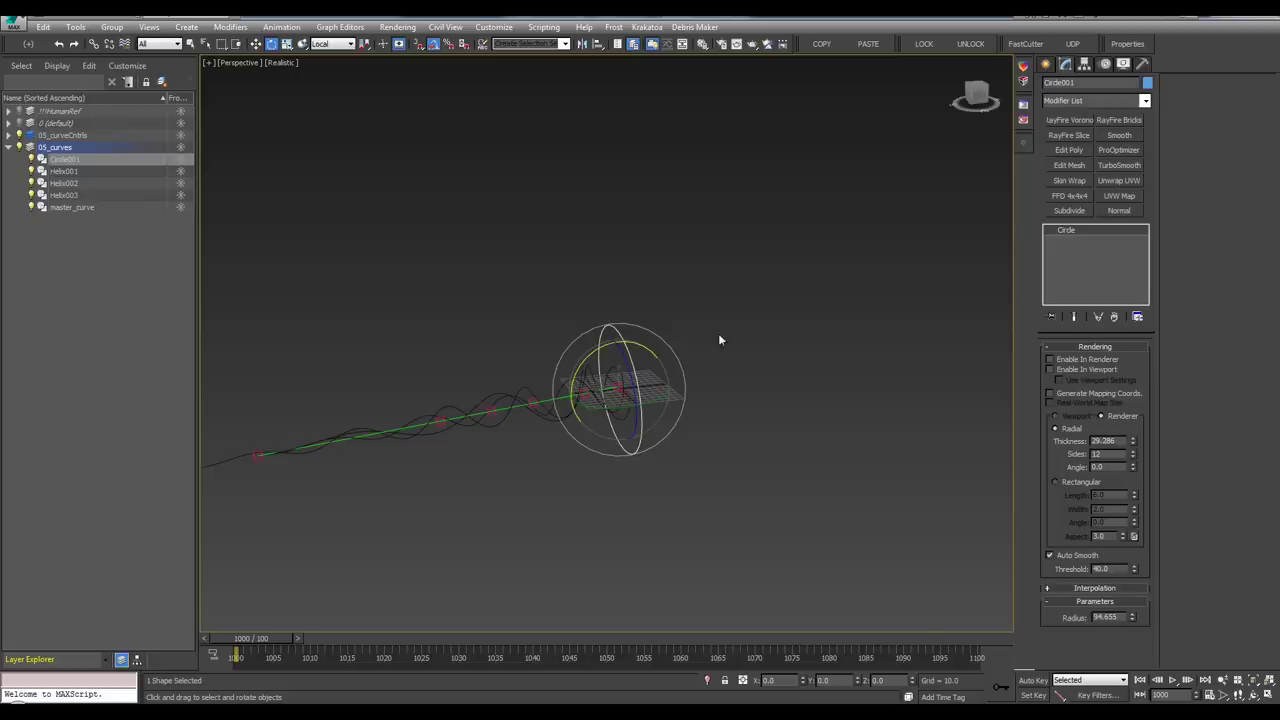
Back in 3ds Max, undo the test rotations of the Circle001 base control
{"action": "key", "text": "ctrl+z"}
{"action": "key", "text": "ctrl+z"}
{"action": "key", "text": "ctrl+z"}
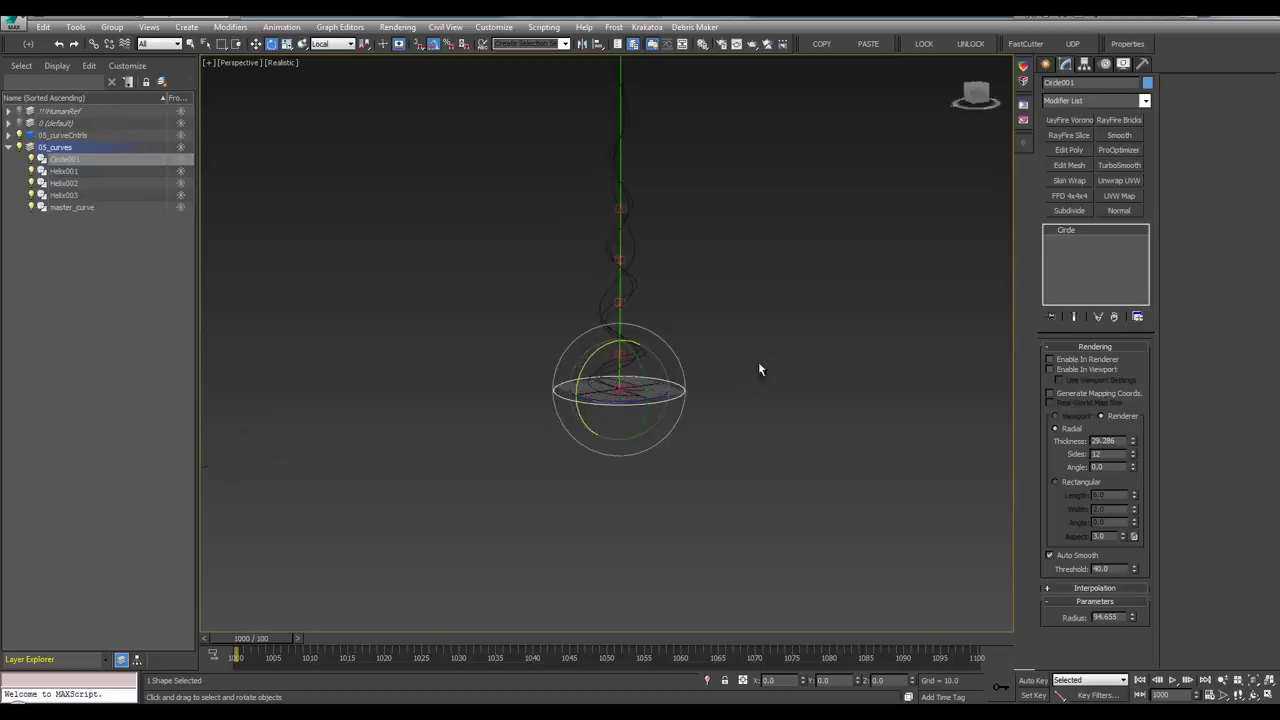
{"action": "middle_click_drag", "start_coordinate": [758, 361], "coordinate": [685, 386], "text": "alt"}
{"action": "mouse_move", "coordinate": [628, 352]}
{"action": "left_mouse_down"}
{"action": "mouse_move", "coordinate": [608, 376]}
{"action": "mouse_move", "coordinate": [611, 364]}
{"action": "left_mouse_up"}
{"action": "key", "text": "ctrl+z"}
{"action": "middle_click_drag", "start_coordinate": [653, 284], "coordinate": [624, 349]}
{"action": "key", "text": "q"}
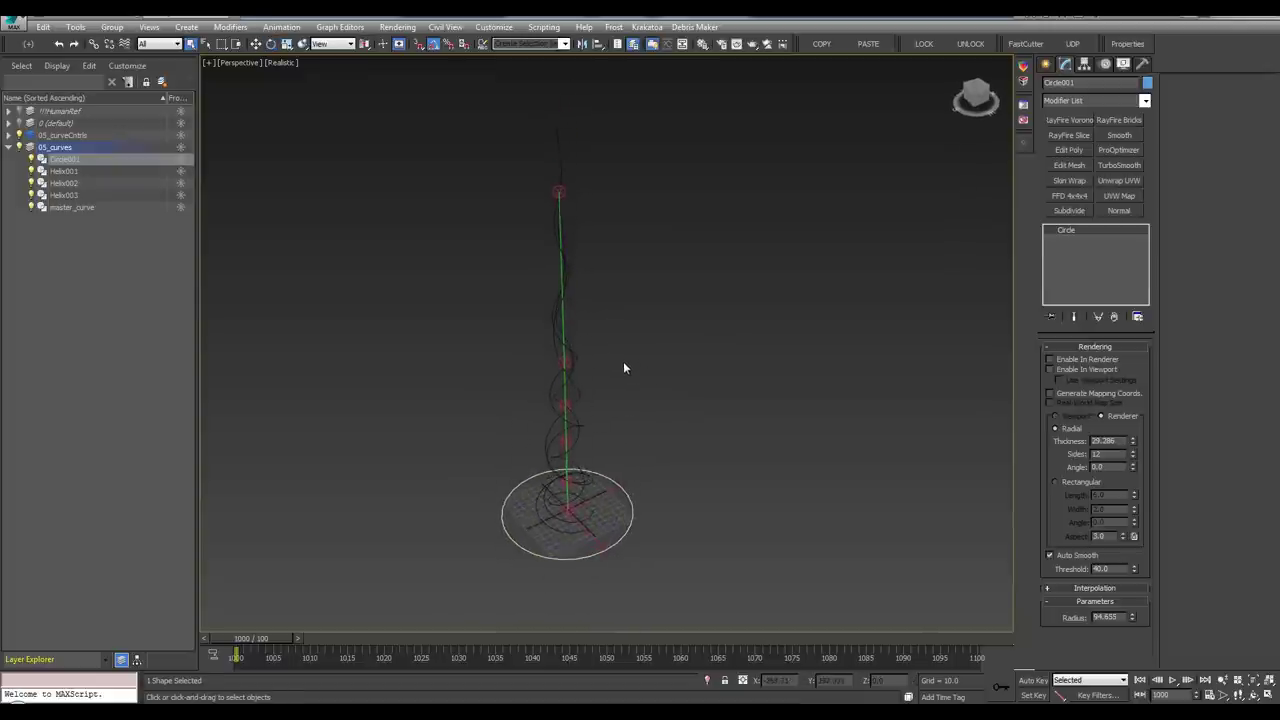
Clear the selection and create a new layer named 05_followers
{"action": "left_click", "coordinate": [623, 361]}
{"action": "middle_click_drag", "start_coordinate": [533, 460], "coordinate": [603, 500], "text": "alt"}
{"action": "scroll", "coordinate": [573, 457], "scroll_direction": "up", "scroll_amount": 3}
{"action": "left_click", "coordinate": [161, 82]}
{"action": "type", "text": "05_follow"}
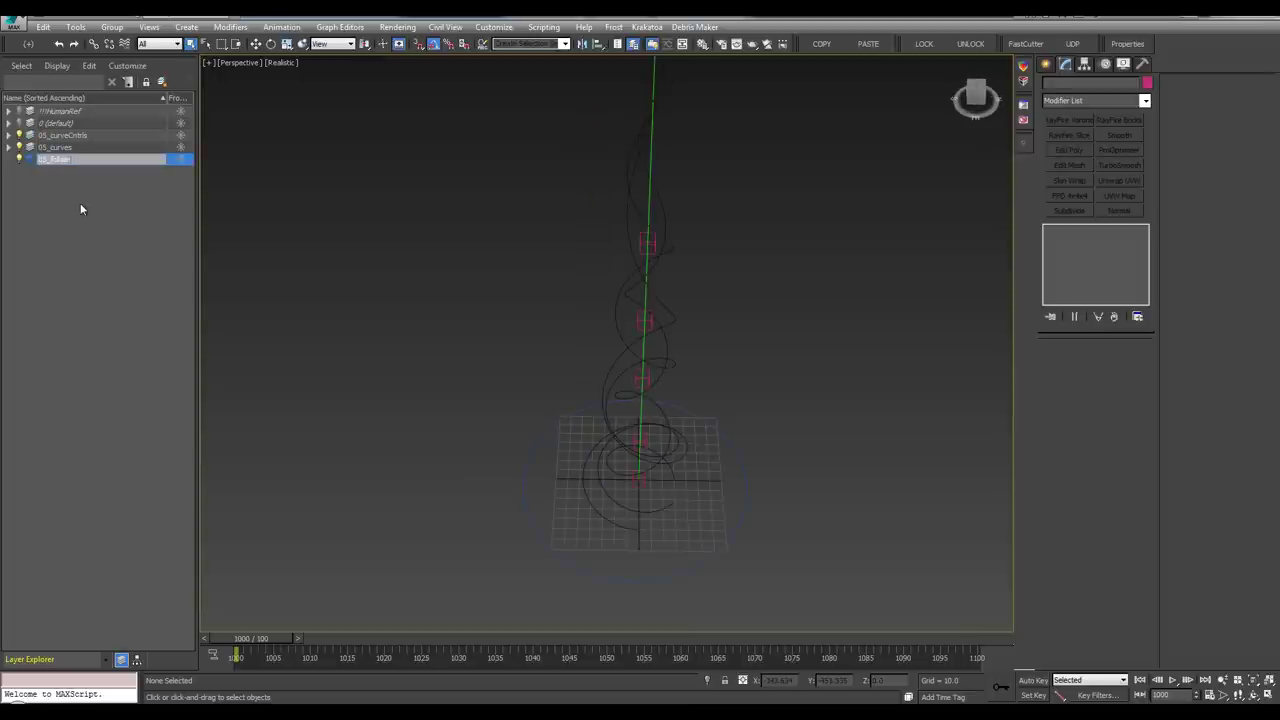
{"action": "key", "text": "Return"}
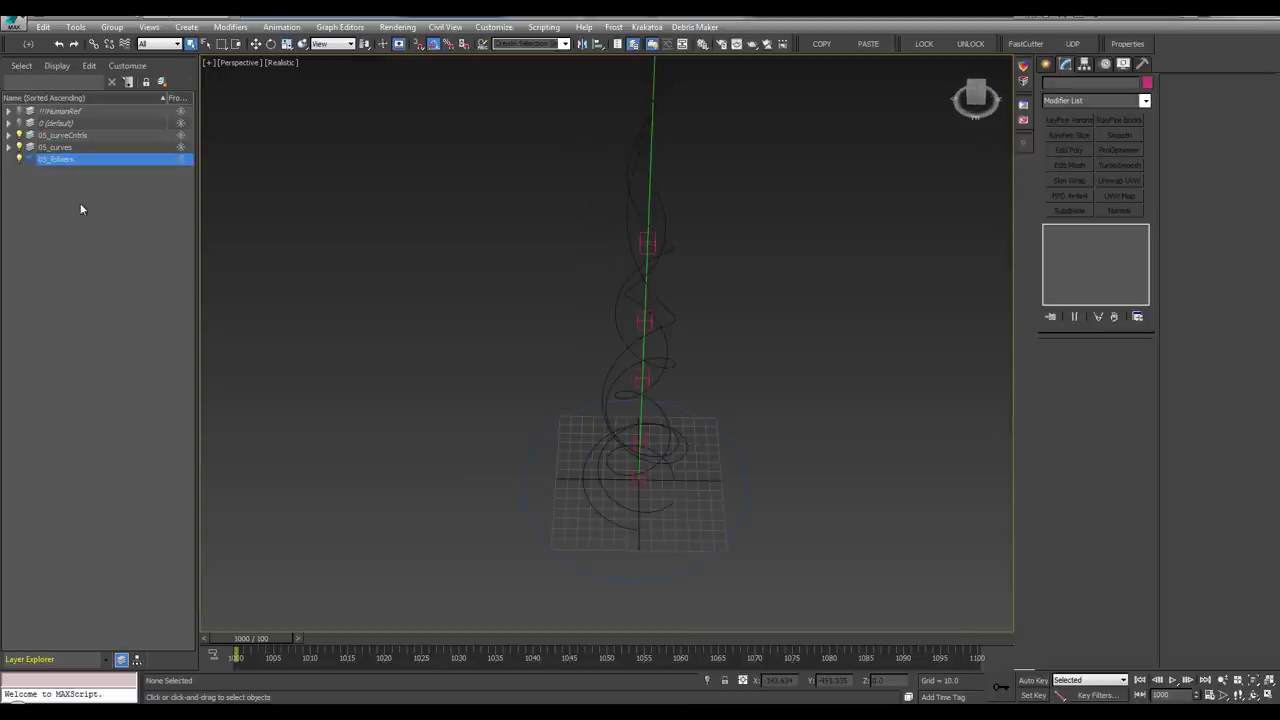
{"action": "left_click", "coordinate": [64, 161]}
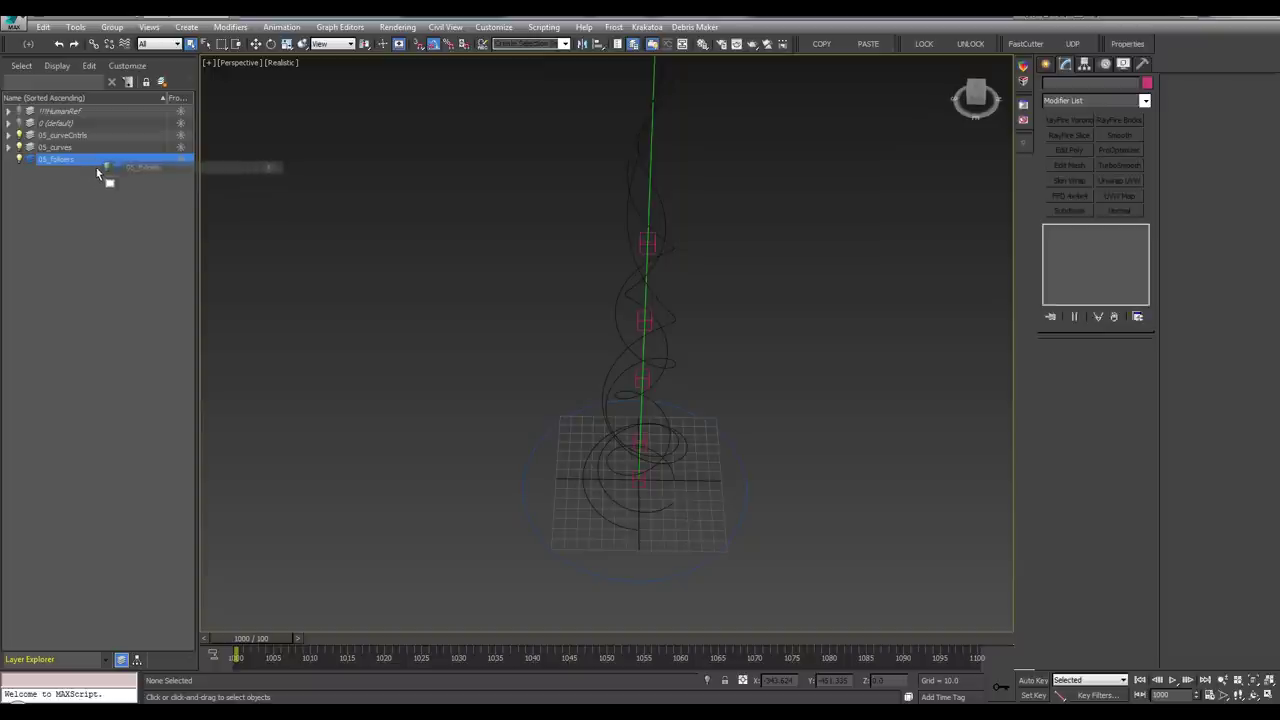
{"action": "left_click", "coordinate": [76, 158]}
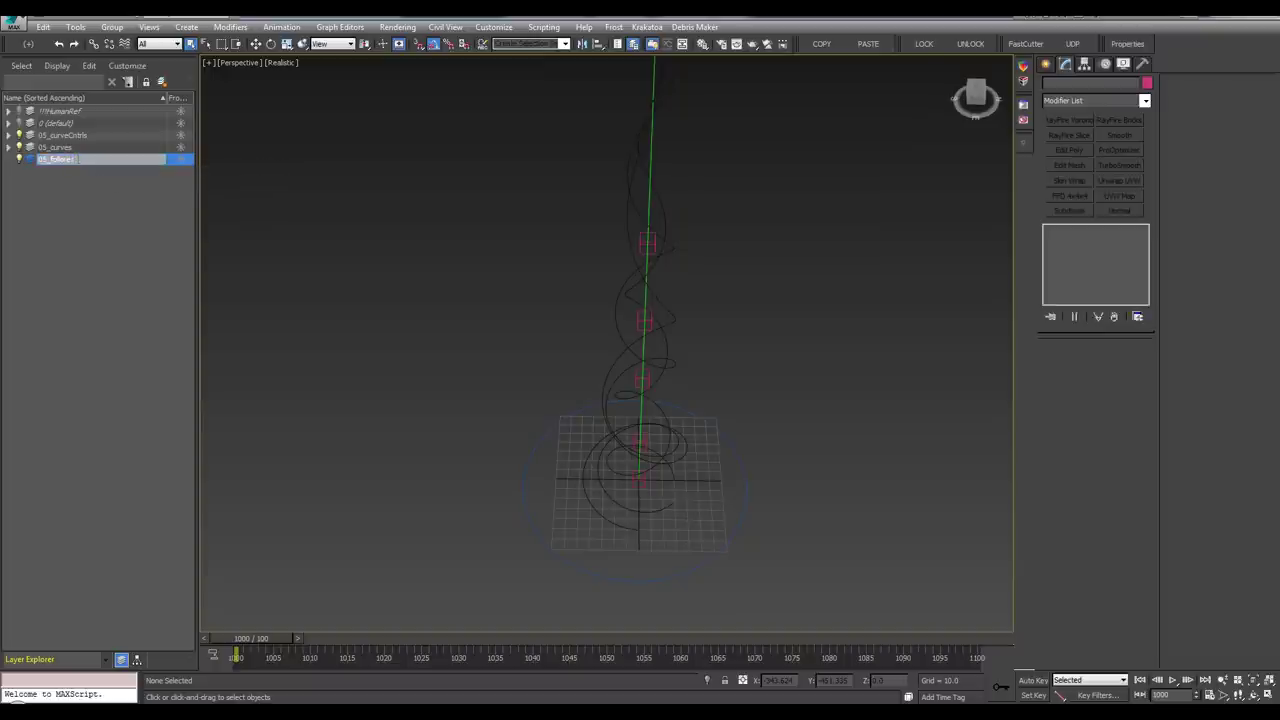
{"action": "key", "text": "BackSpace"}
{"action": "key", "text": "BackSpace"}
{"action": "key", "text": "BackSpace"}
{"action": "key", "text": "Return"}
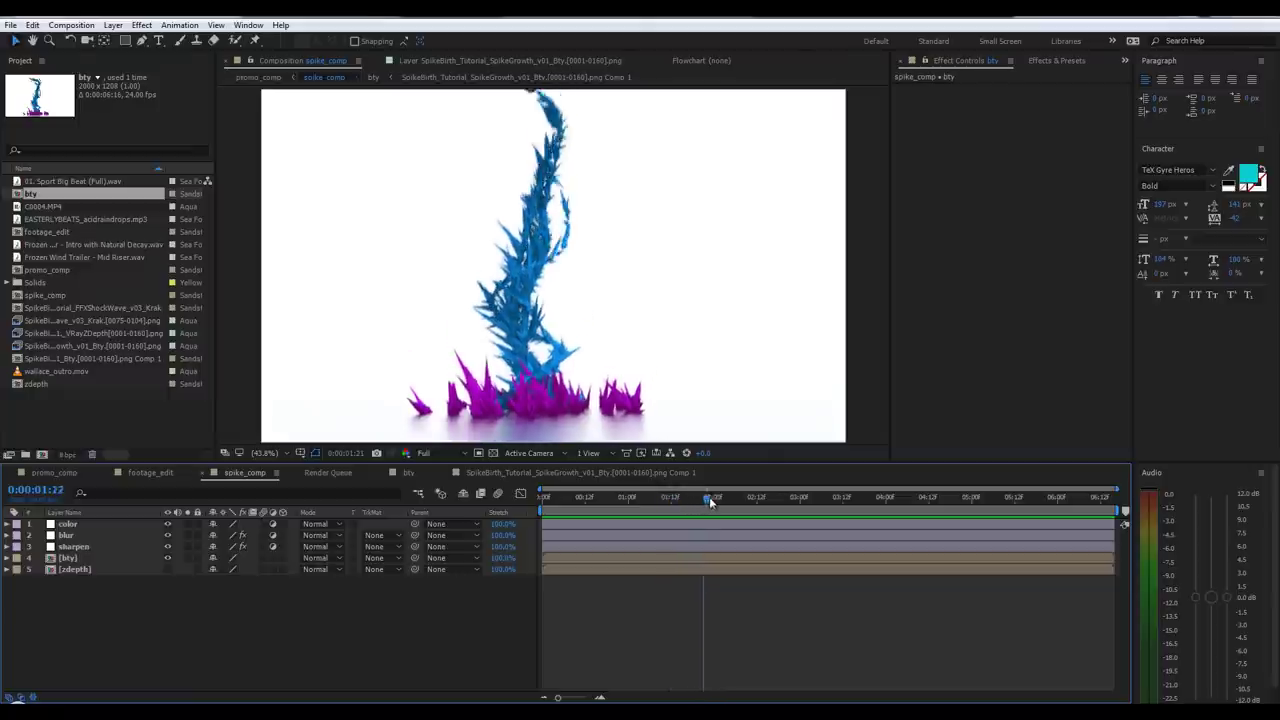
Switch to After Effects and scrub the spike_comp timeline to review how the spikes grow upward
{"action": "left_click_drag", "start_coordinate": [709, 497], "coordinate": [681, 500]}
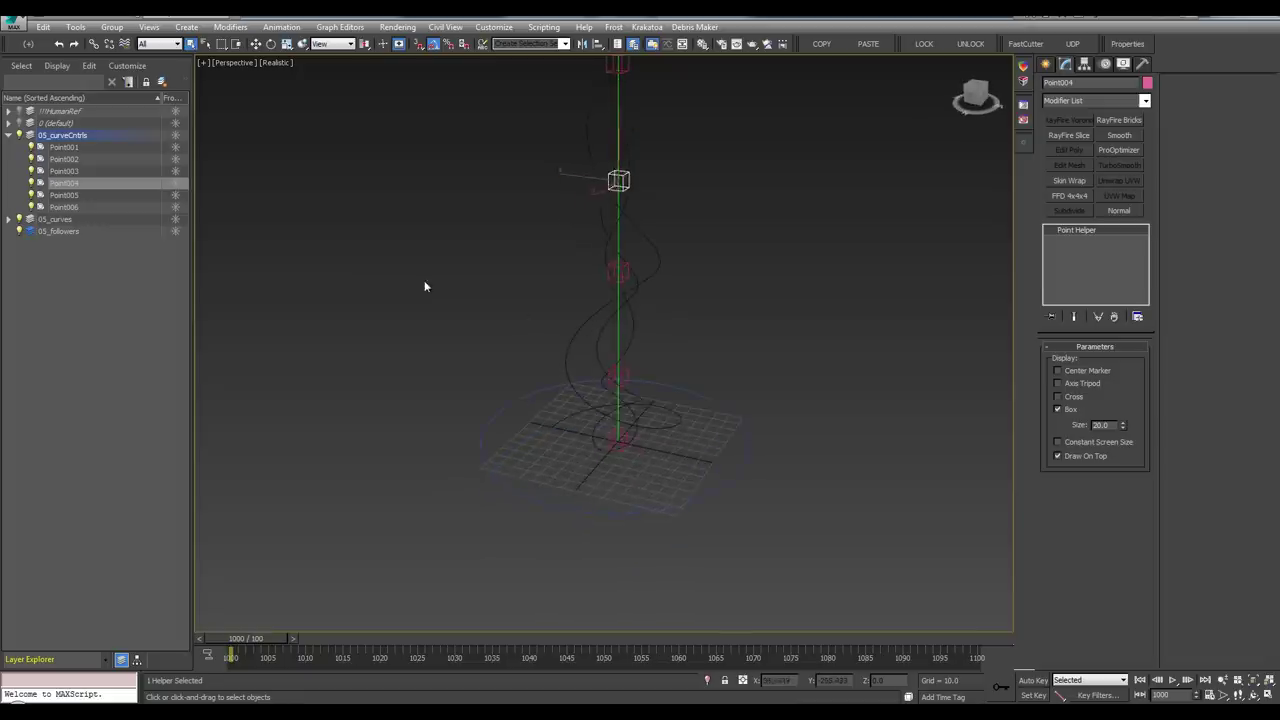
In 3ds Max, create a pointed cone beside the helices, about 6.6 in base radius and 80 high, on layer 05_followers
{"action": "left_click", "coordinate": [424, 287]}
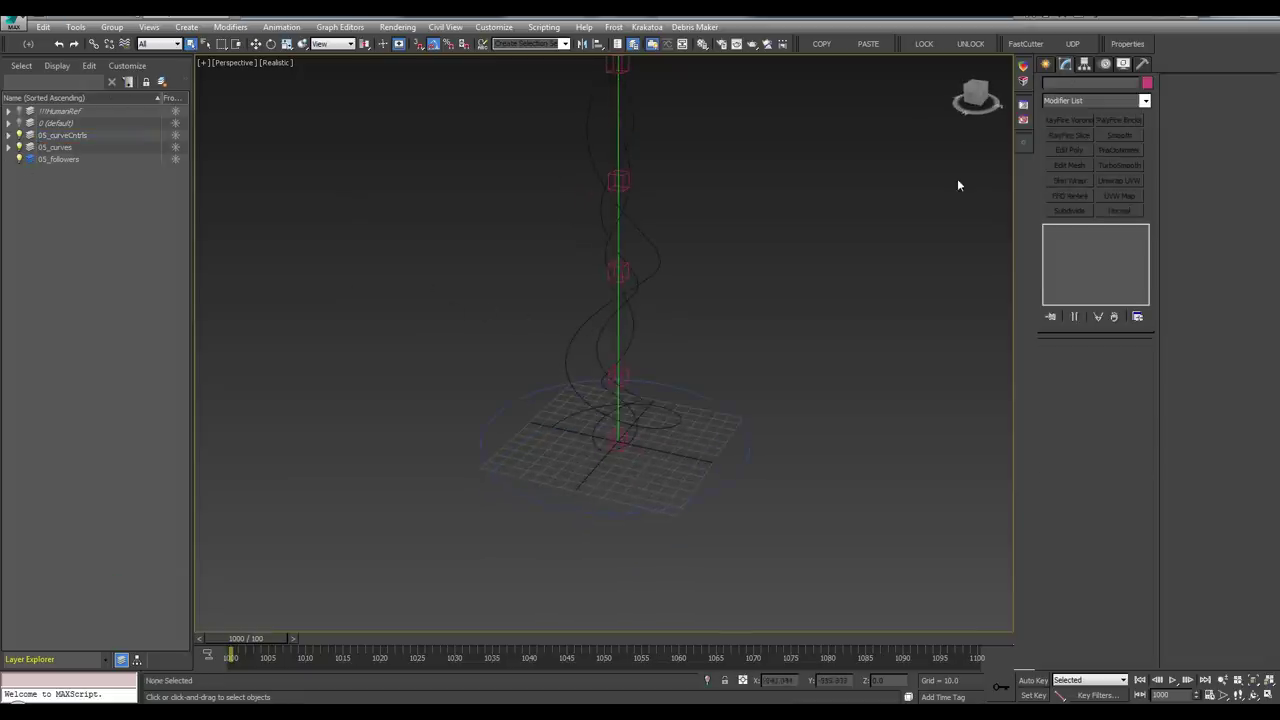
{"action": "left_click", "coordinate": [1048, 64]}
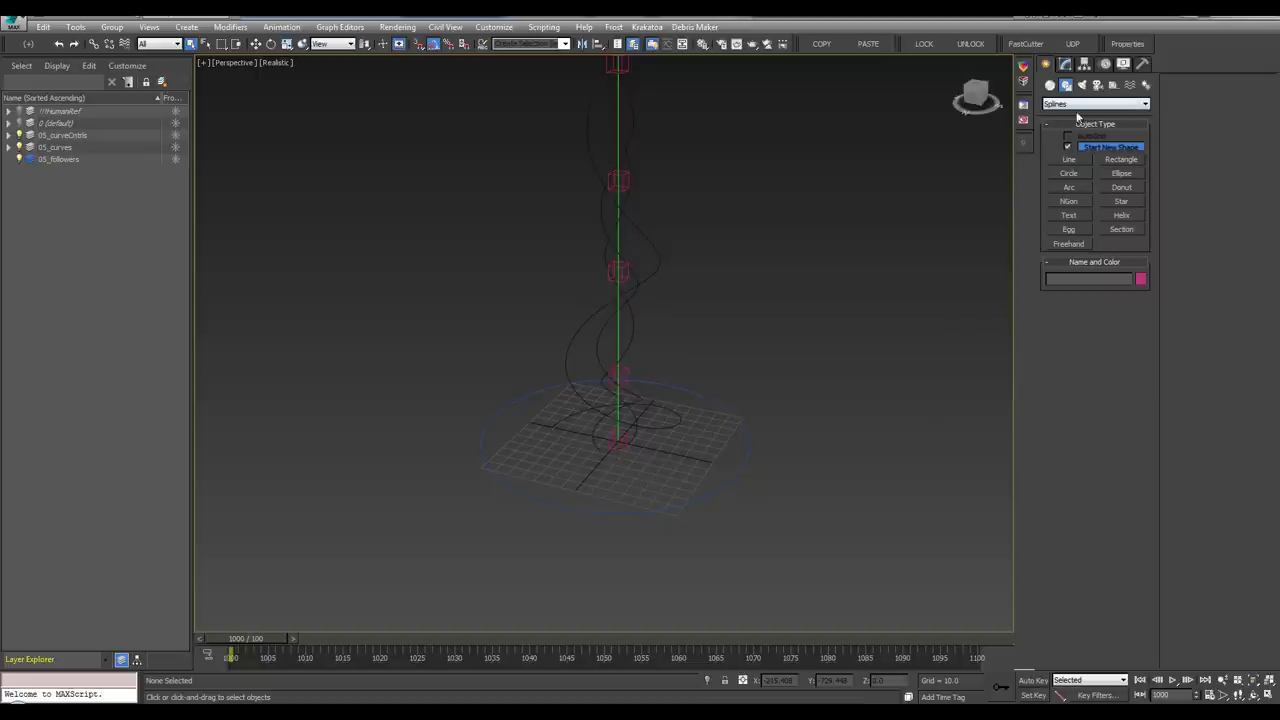
{"action": "left_click", "coordinate": [1080, 105]}
{"action": "left_click", "coordinate": [1050, 86]}
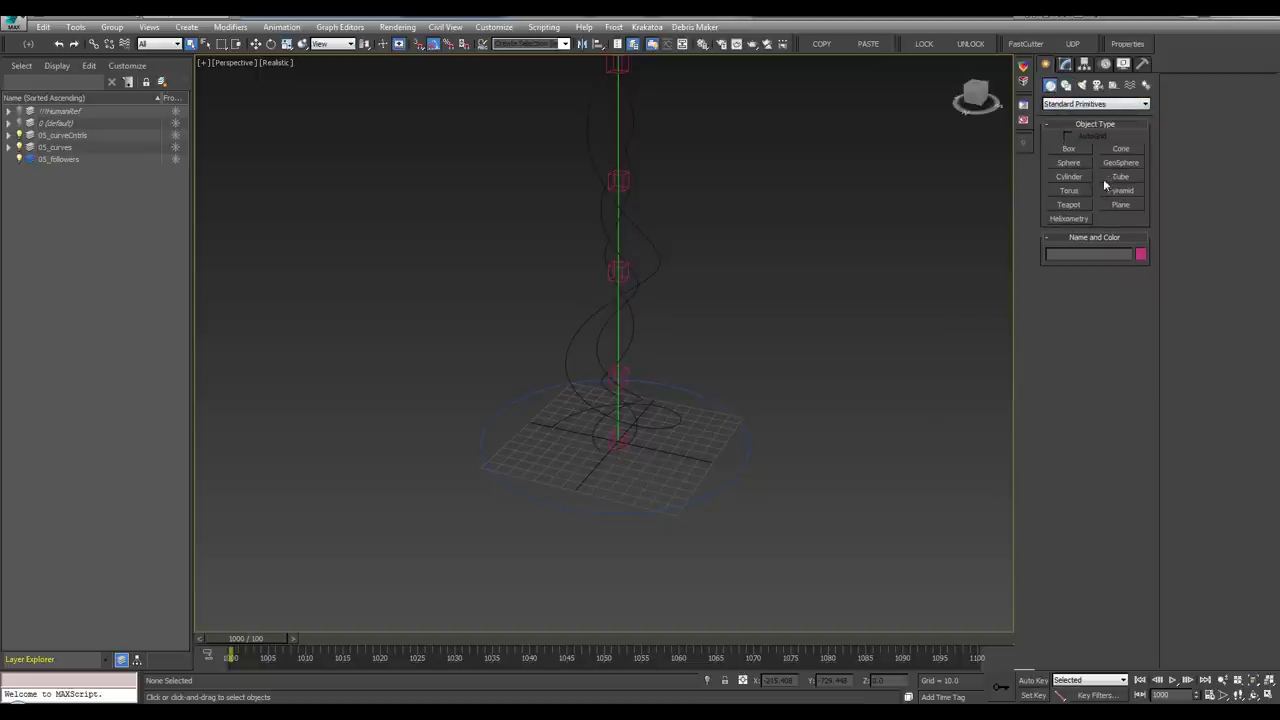
{"action": "left_click", "coordinate": [1121, 191]}
{"action": "middle_click_drag", "start_coordinate": [717, 491], "coordinate": [686, 480]}
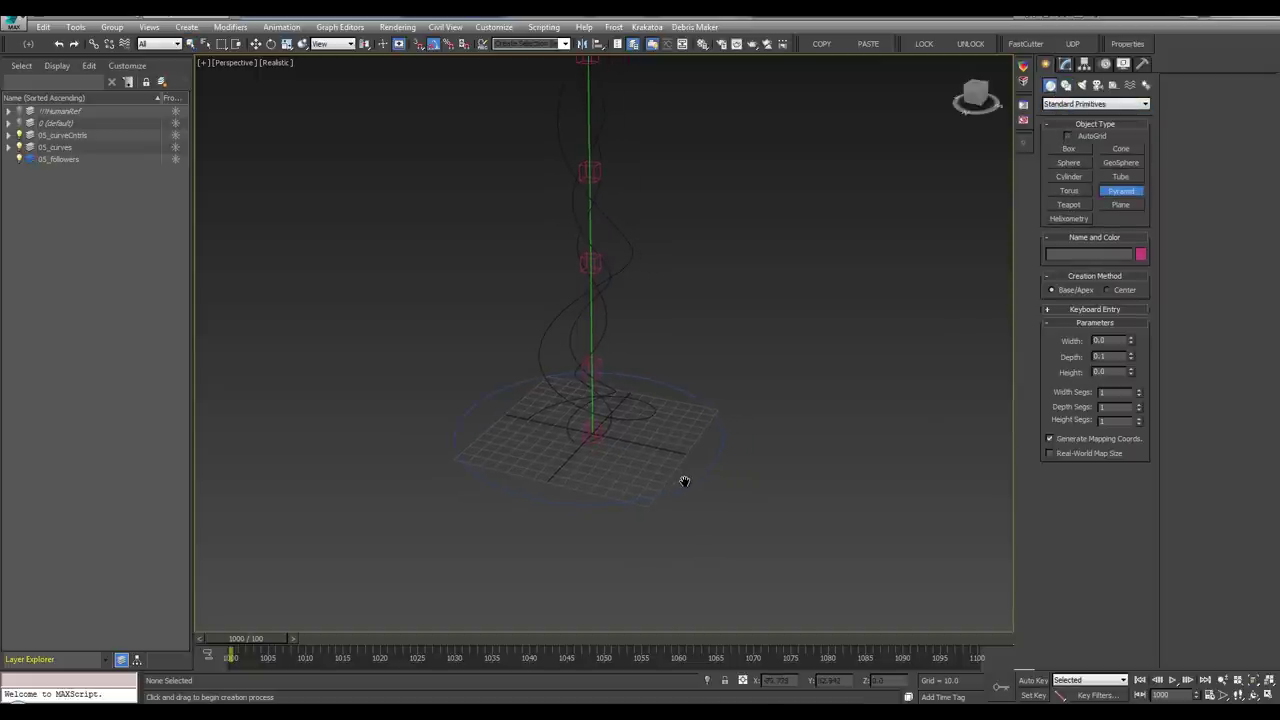
{"action": "left_click", "coordinate": [1120, 149]}
{"action": "left_click_drag", "start_coordinate": [672, 438], "coordinate": [677, 428]}
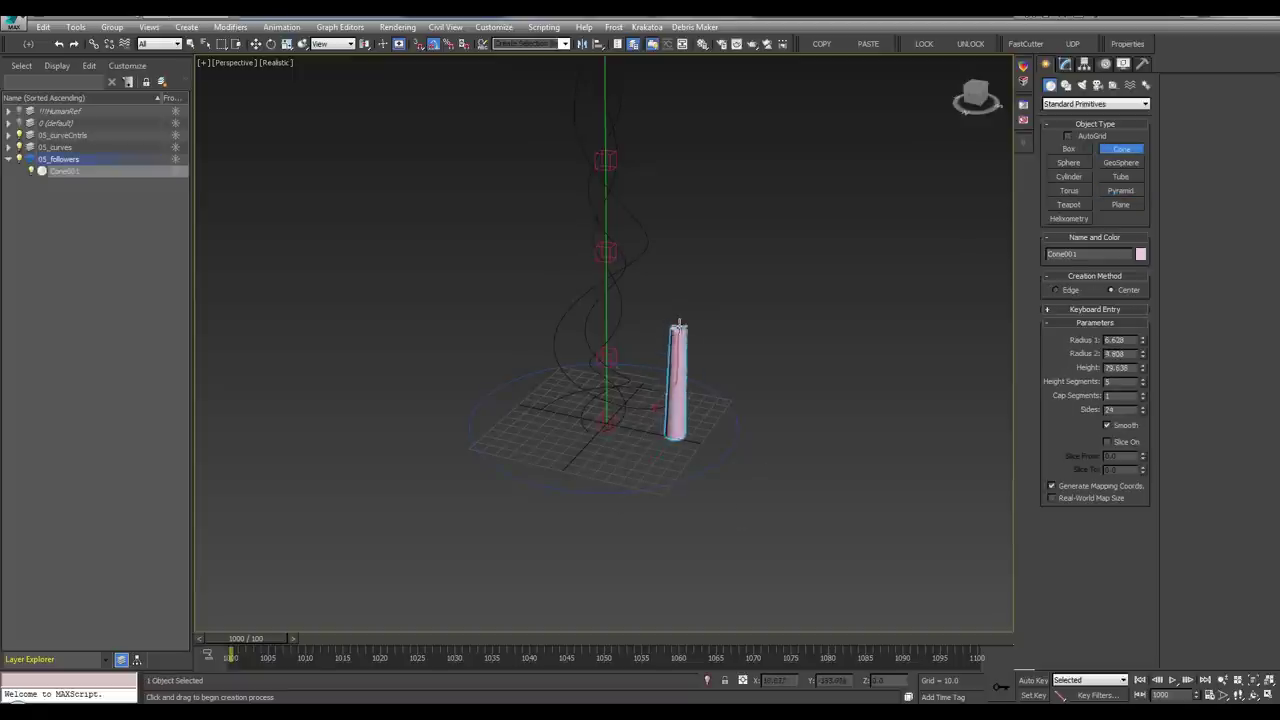
{"action": "left_click", "coordinate": [673, 354]}
{"action": "right_click", "coordinate": [673, 354]}
Turn off smoothing on the cone and reduce it to 6 sides
{"action": "left_click", "coordinate": [1065, 65]}
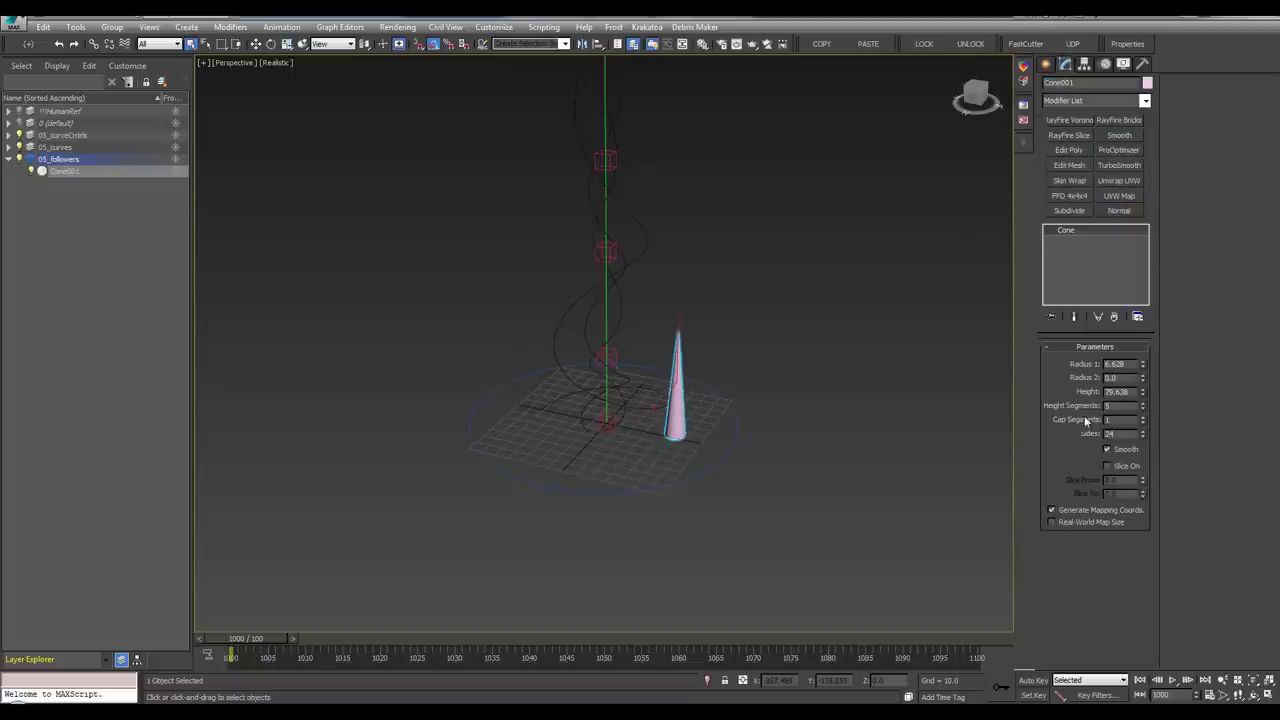
{"action": "left_click", "coordinate": [1124, 450]}
{"action": "left_click_drag", "start_coordinate": [1143, 433], "coordinate": [1139, 441]}
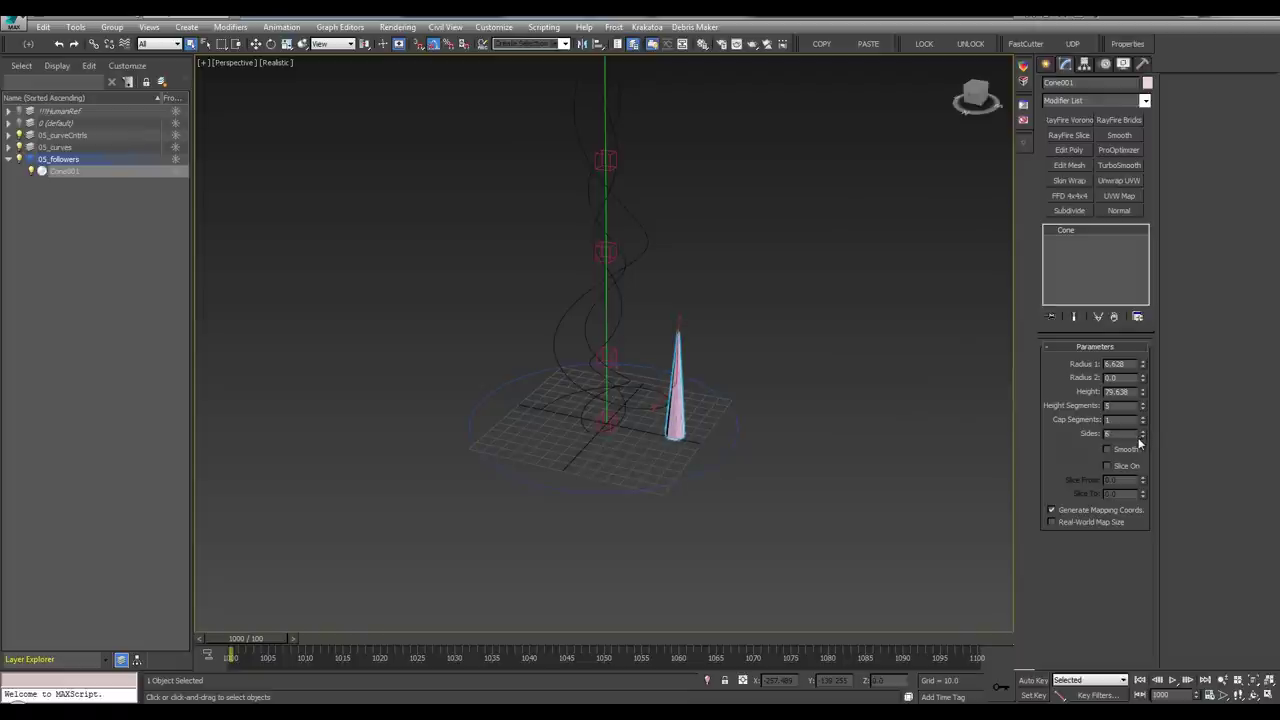
{"action": "middle_click_drag", "start_coordinate": [688, 443], "coordinate": [699, 420]}
{"action": "scroll", "coordinate": [688, 424], "scroll_direction": "up", "scroll_amount": 3}
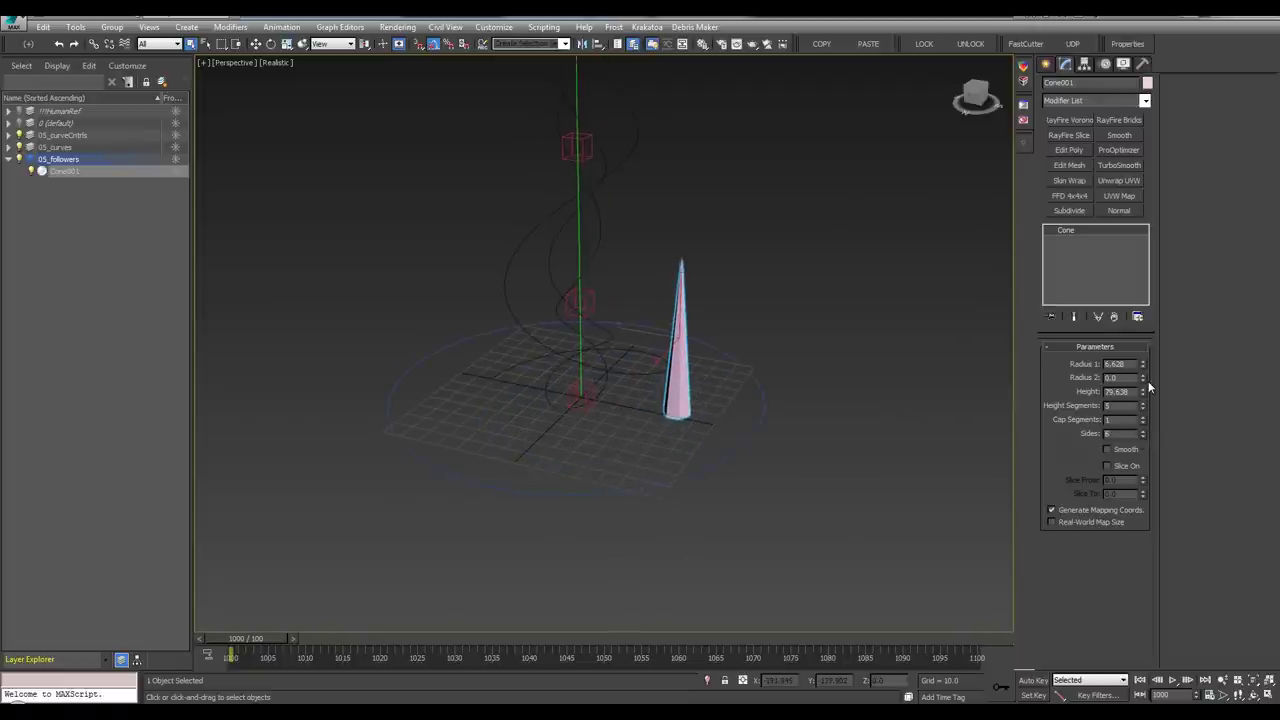
Set the cone's Radius 1 to 10 and its height to 35
{"action": "left_click_drag", "start_coordinate": [1144, 367], "coordinate": [1144, 372]}
{"action": "type", "text": "10"}
{"action": "key", "text": "Tab"}
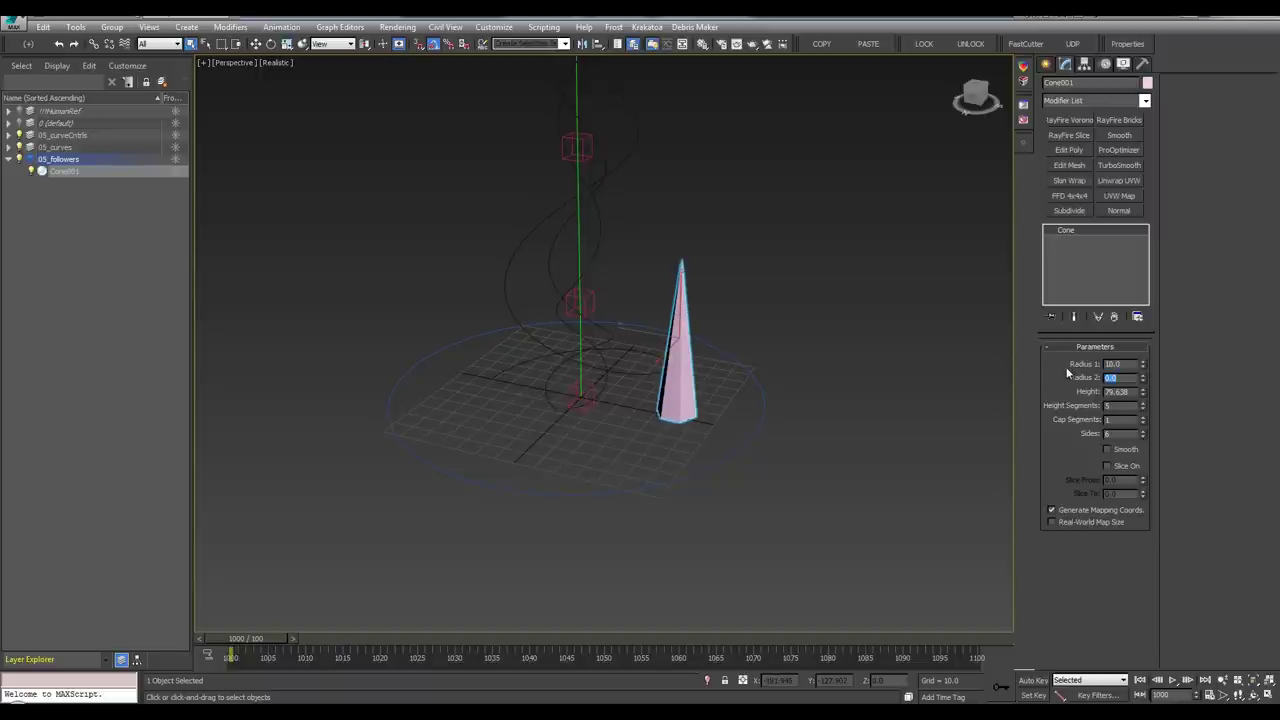
{"action": "double_click", "coordinate": [1130, 392]}
{"action": "type", "text": "25"}
{"action": "key", "text": "Return"}
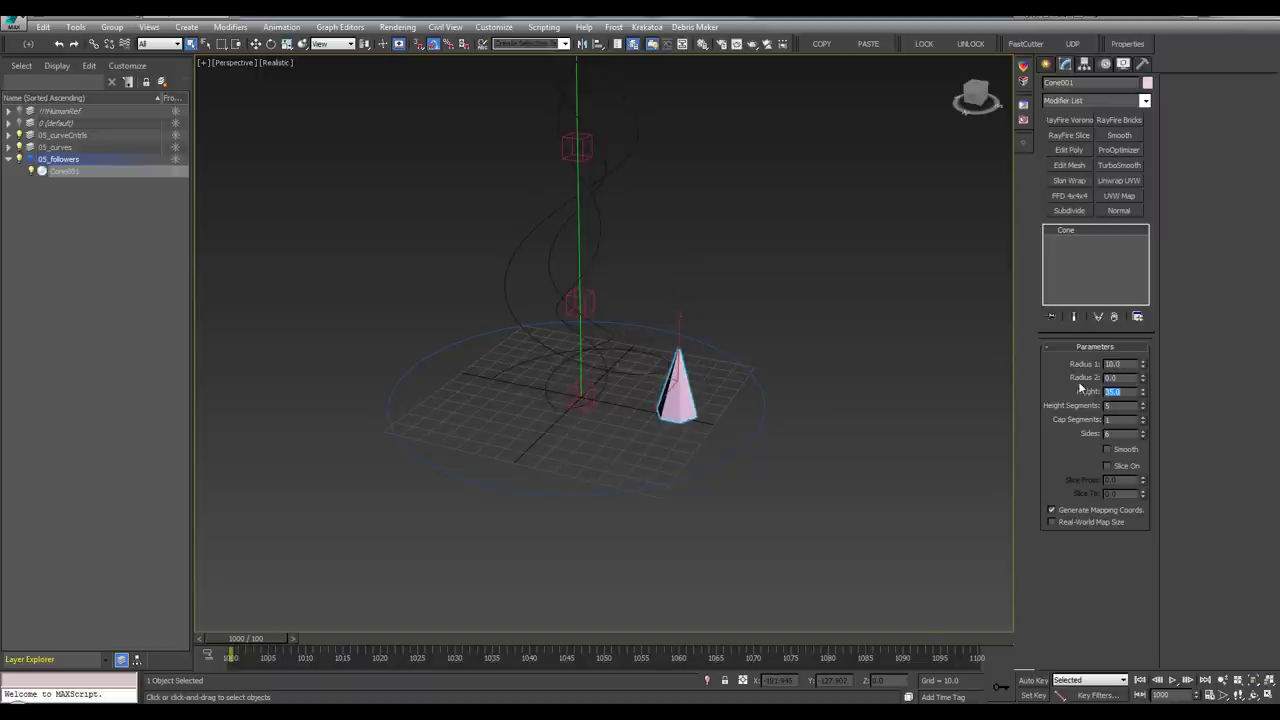
Set the cone's Radius 1 to 3 and its height to 15
{"action": "scroll", "coordinate": [672, 450], "scroll_direction": "up", "scroll_amount": 5}
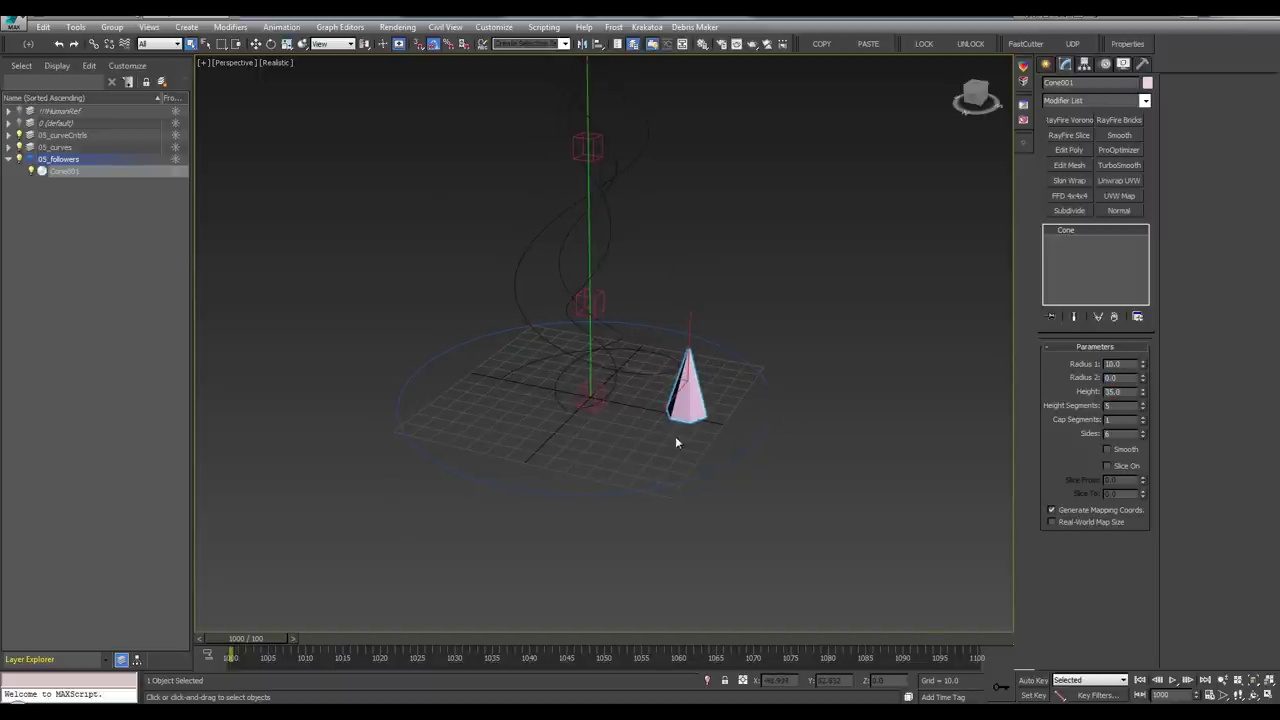
{"action": "double_click", "coordinate": [1115, 364]}
{"action": "type", "text": "3"}
{"action": "key", "text": "Return"}
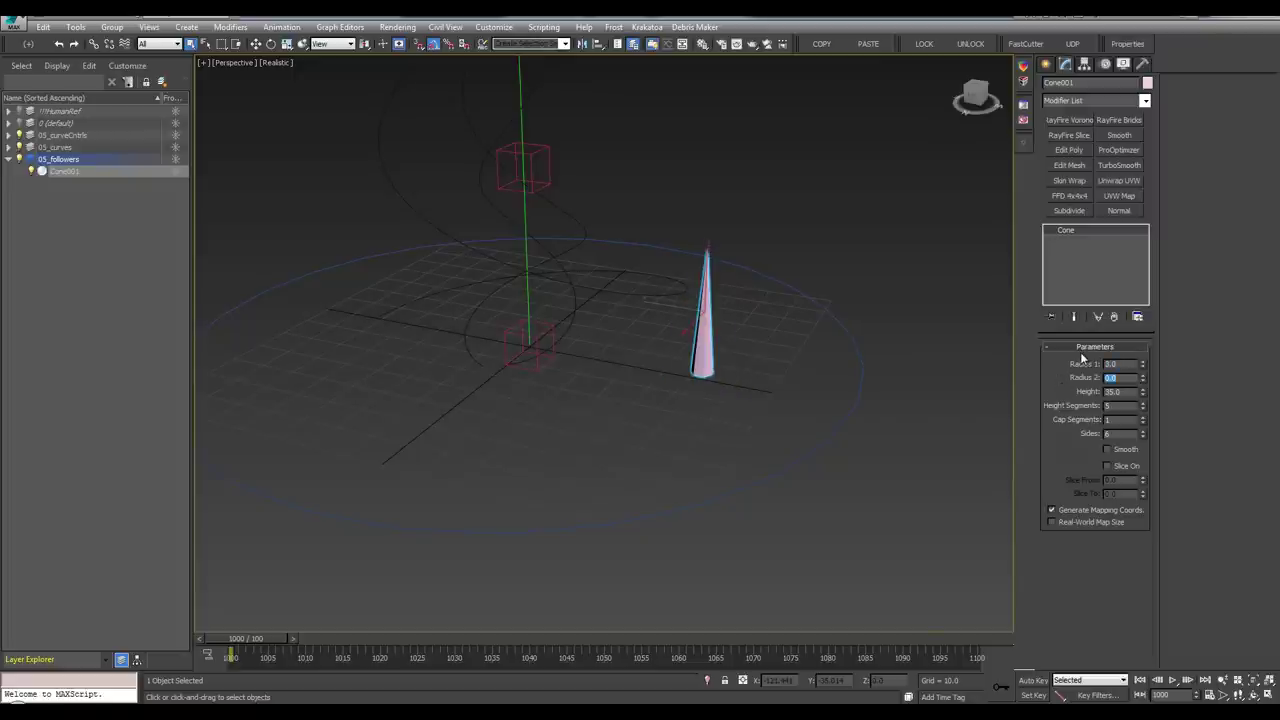
{"action": "key", "text": "Tab"}
{"action": "type", "text": "15"}
{"action": "key", "text": "Return"}
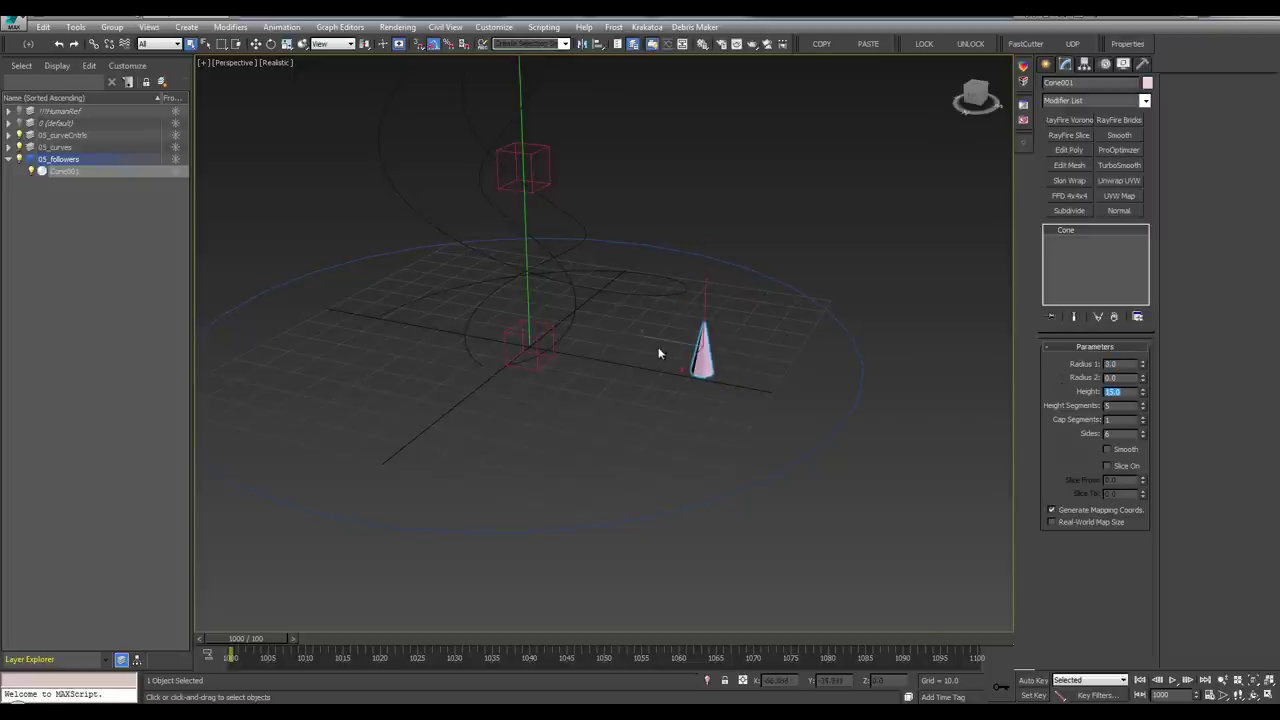
Change the cone's object colour to bright red using the colour palette script, and close the palette
{"action": "middle_click_drag", "start_coordinate": [658, 353], "coordinate": [686, 383], "text": "alt"}
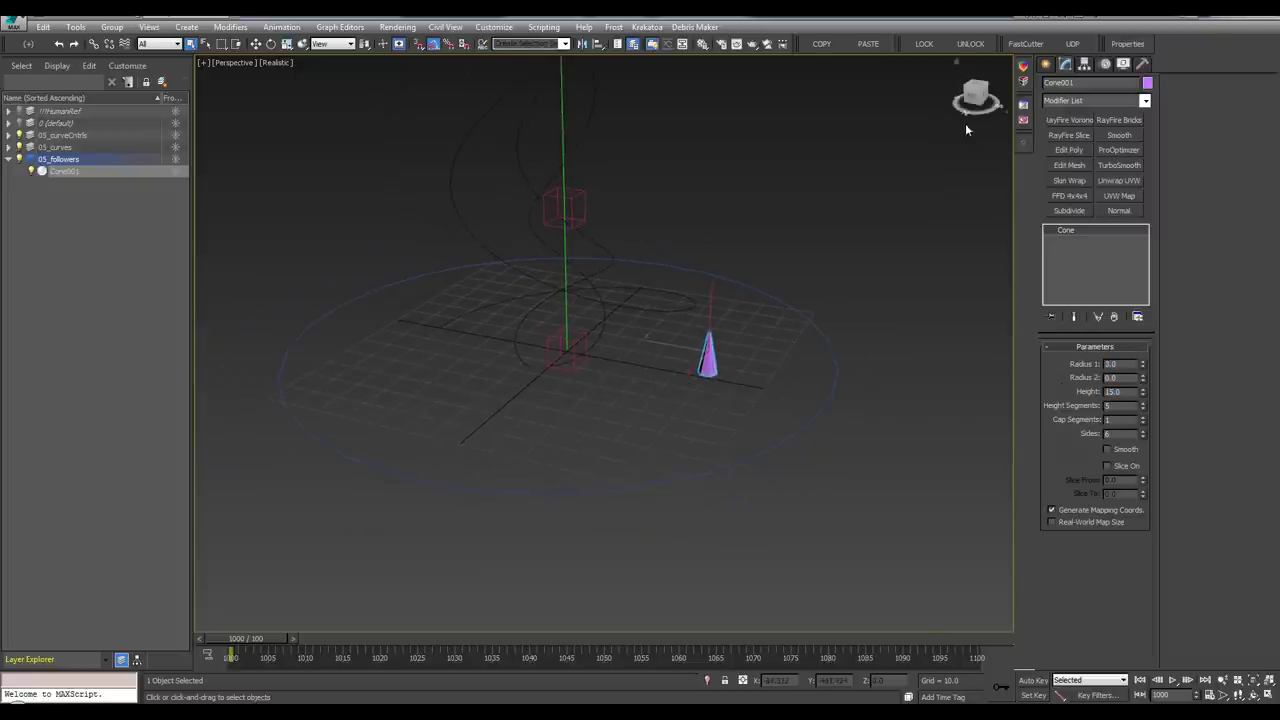
{"action": "left_click", "coordinate": [1025, 67]}
{"action": "left_click", "coordinate": [45, 54]}
{"action": "left_click", "coordinate": [98, 26]}
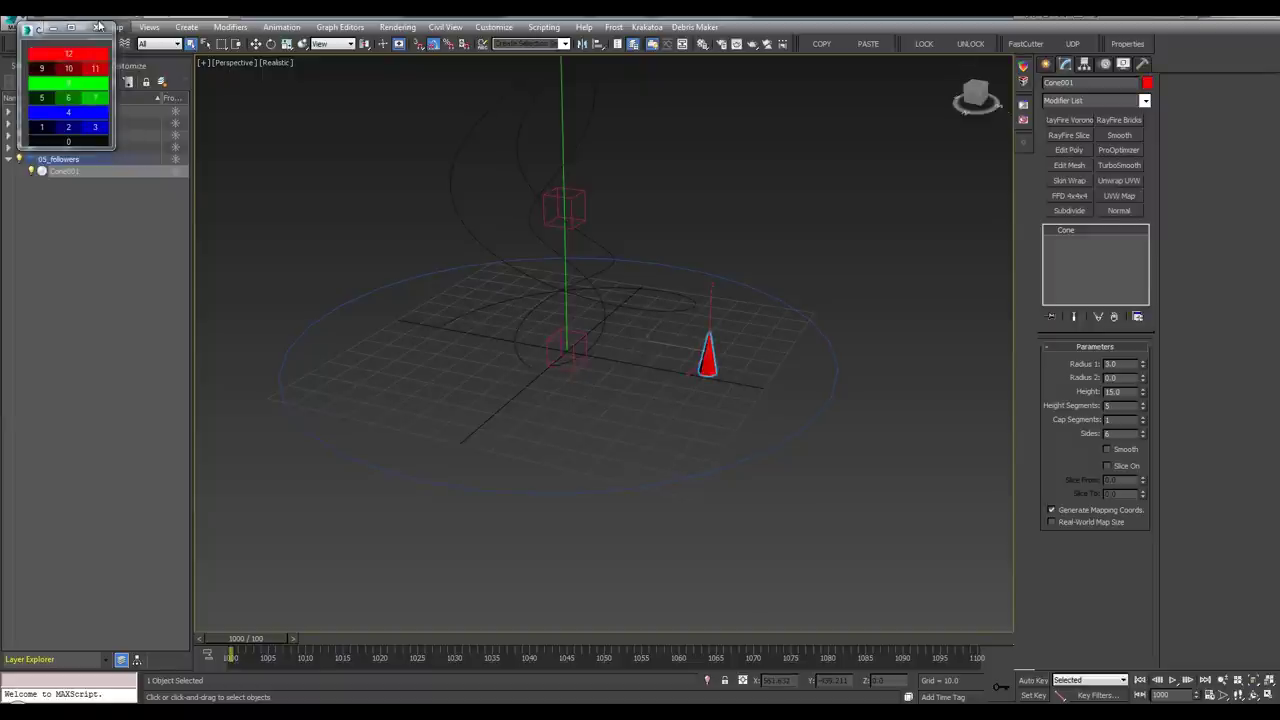
{"action": "left_click", "coordinate": [114, 27]}
{"action": "left_click", "coordinate": [98, 28]}
{"action": "left_click", "coordinate": [98, 28]}
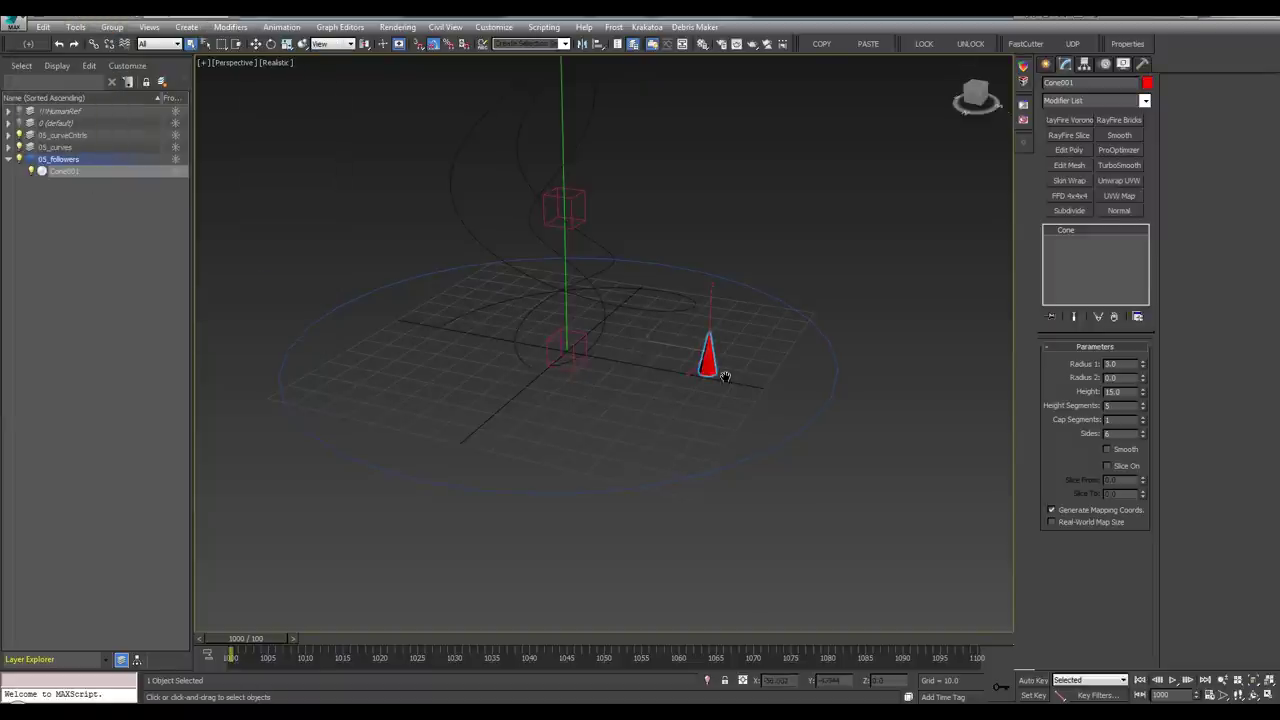
Apply a Path Constraint to Cone001 with master_curve as its path
{"action": "middle_click_drag", "start_coordinate": [725, 377], "coordinate": [712, 409]}
{"action": "scroll", "coordinate": [544, 380], "scroll_direction": "up", "scroll_amount": 4}
{"action": "middle_click_drag", "start_coordinate": [553, 338], "coordinate": [531, 351]}
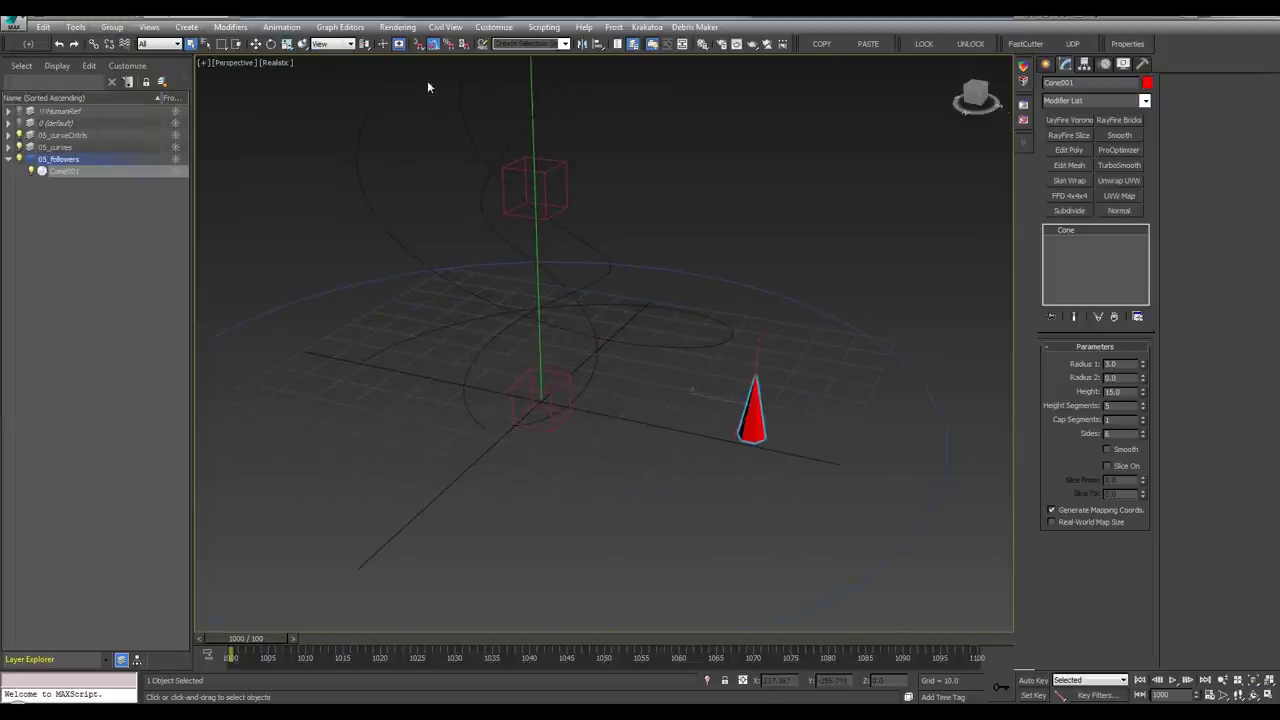
{"action": "scroll", "coordinate": [508, 322], "scroll_direction": "down", "scroll_amount": 1}
{"action": "left_click", "coordinate": [282, 27]}
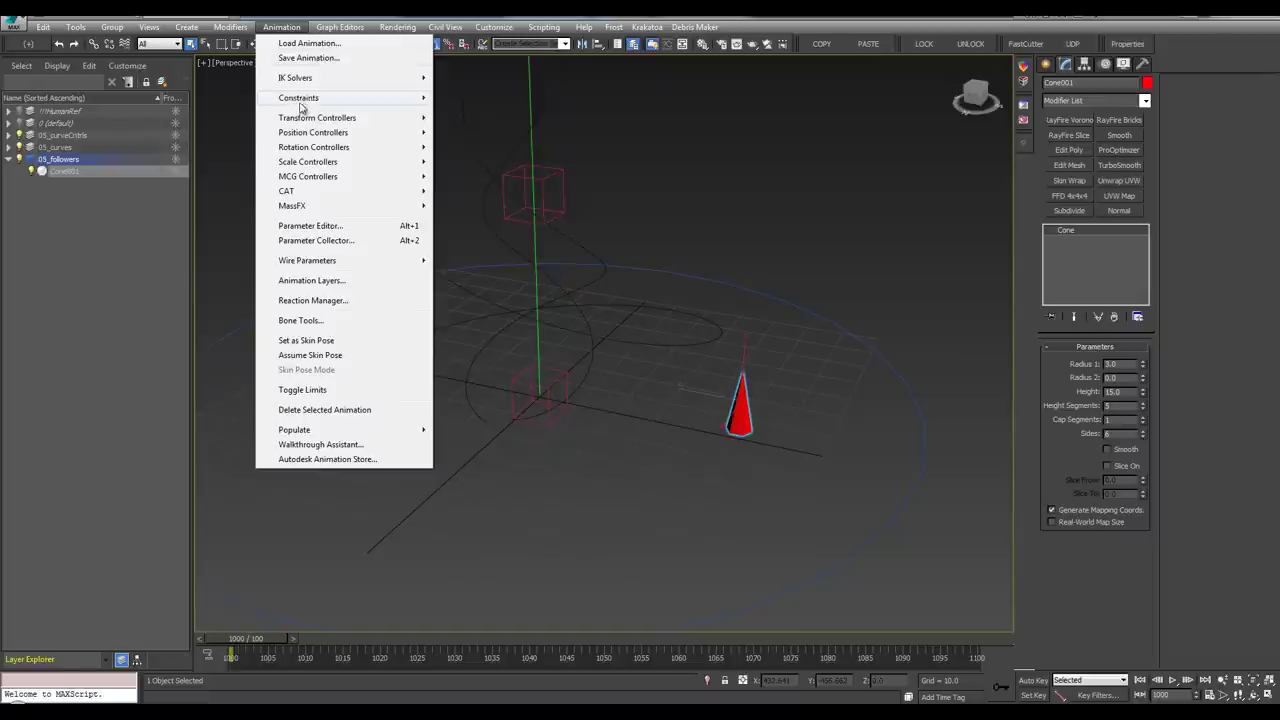
{"action": "mouse_move", "coordinate": [301, 100]}
{"action": "left_click", "coordinate": [525, 132]}
{"action": "left_click", "coordinate": [565, 278]}
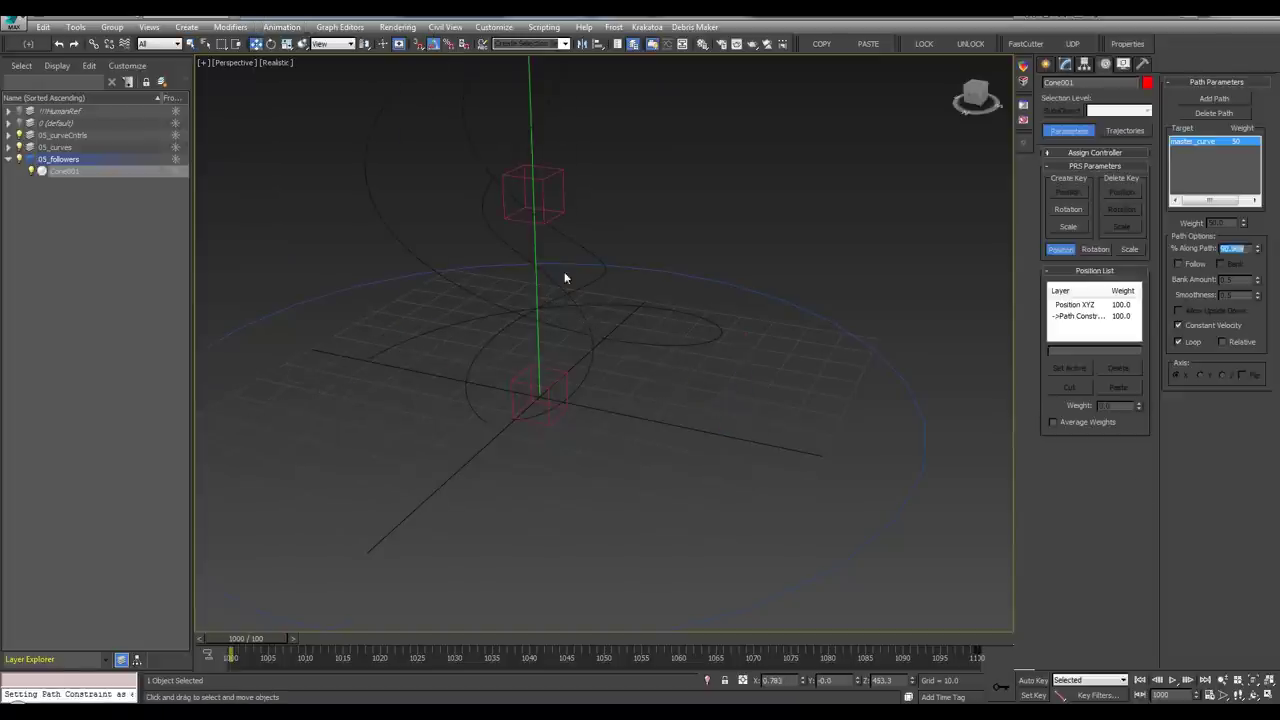
Preview the cone's travel along master_curve by scrubbing the timeline, and return to frame 1000
{"action": "middle_click_drag", "start_coordinate": [565, 278], "coordinate": [575, 489], "text": "alt"}
{"action": "left_click_drag", "start_coordinate": [243, 641], "coordinate": [250, 641]}
{"action": "key", "text": "Home"}
{"action": "middle_click_drag", "start_coordinate": [747, 199], "coordinate": [580, 205]}
{"action": "key", "text": "q"}
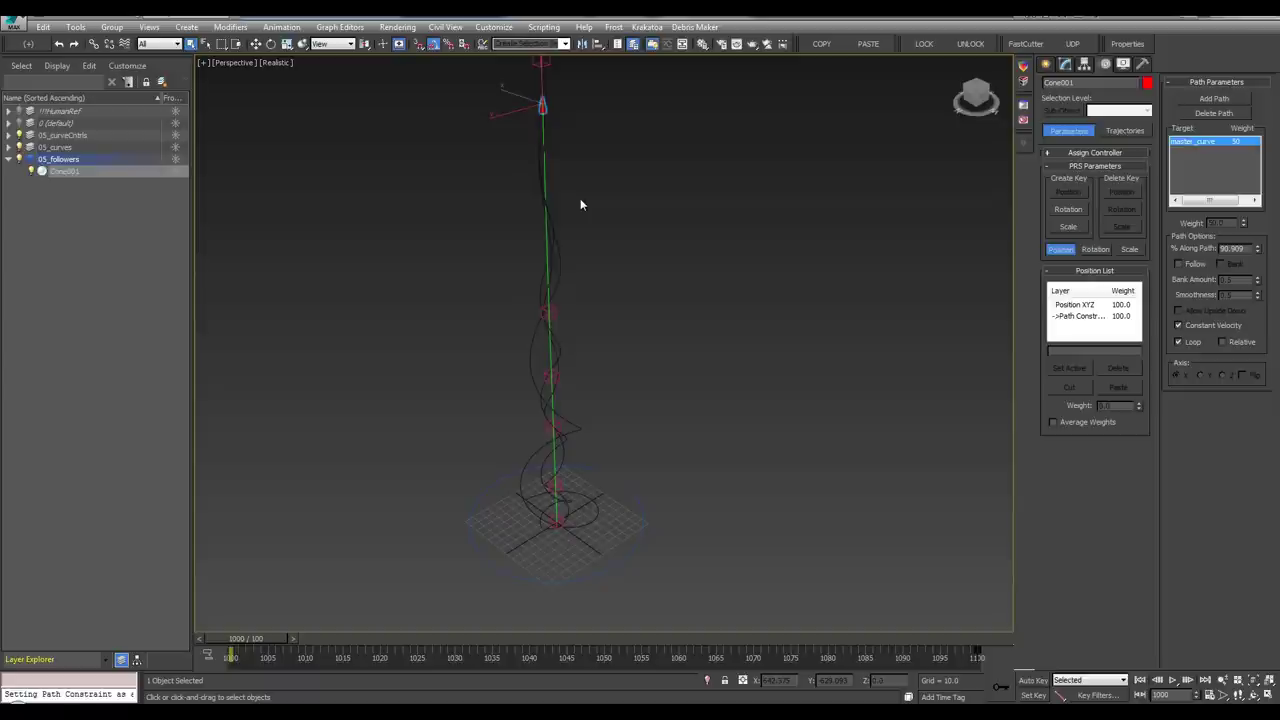
{"action": "middle_click_drag", "start_coordinate": [583, 203], "coordinate": [570, 185], "text": "alt"}
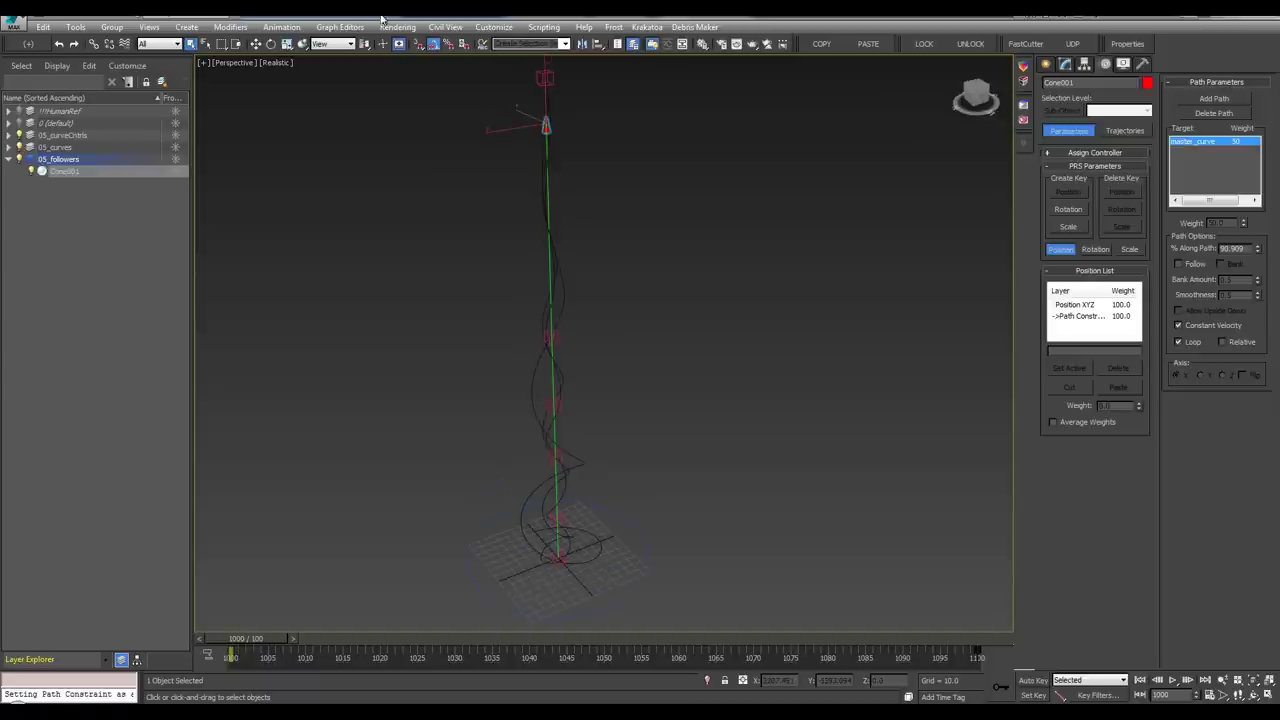
Open a new Track View for Cone001's path animation, load another layout, and reposition the window
{"action": "left_click", "coordinate": [340, 27]}
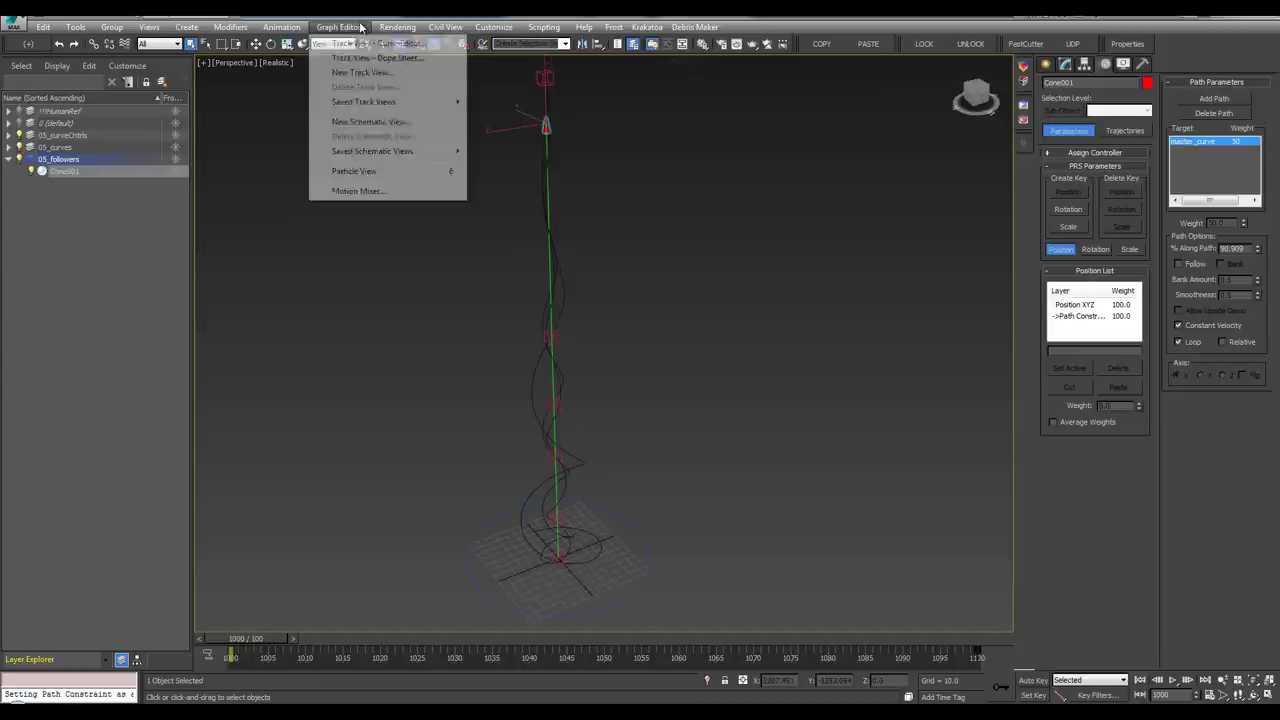
{"action": "left_click", "coordinate": [359, 75]}
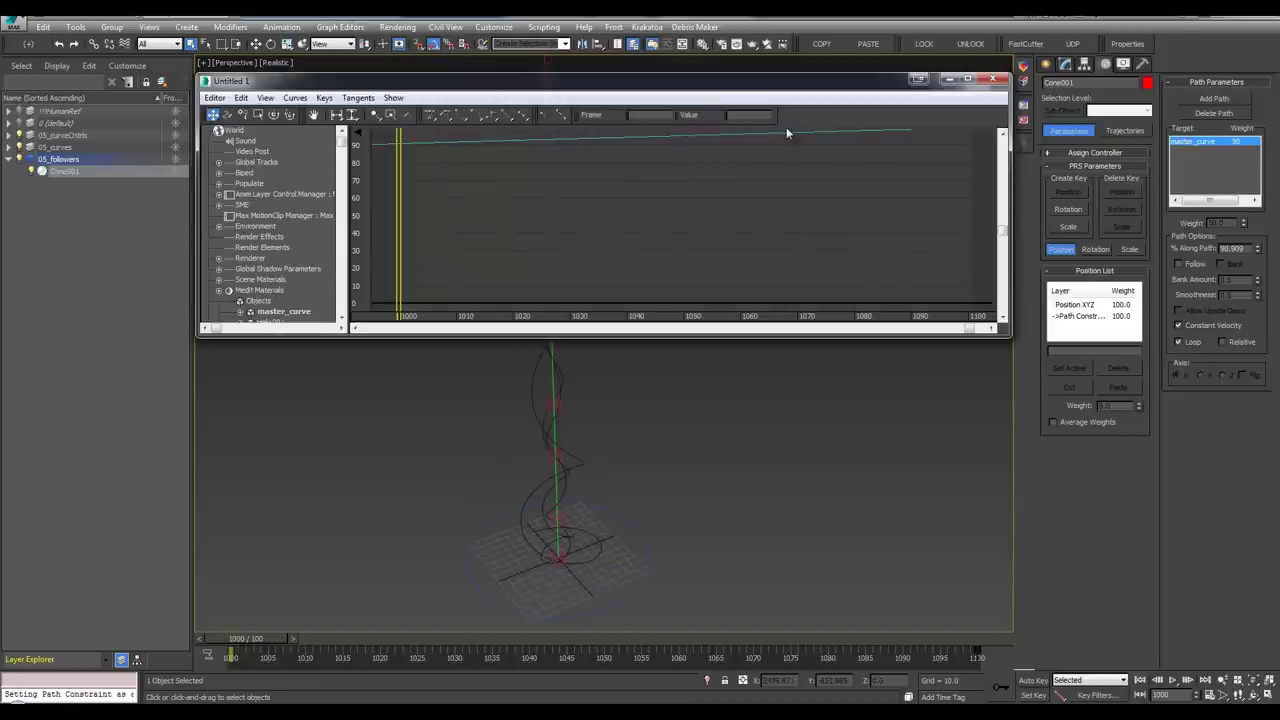
{"action": "right_click", "coordinate": [794, 118]}
{"action": "mouse_move", "coordinate": [816, 145]}
{"action": "left_click", "coordinate": [906, 201]}
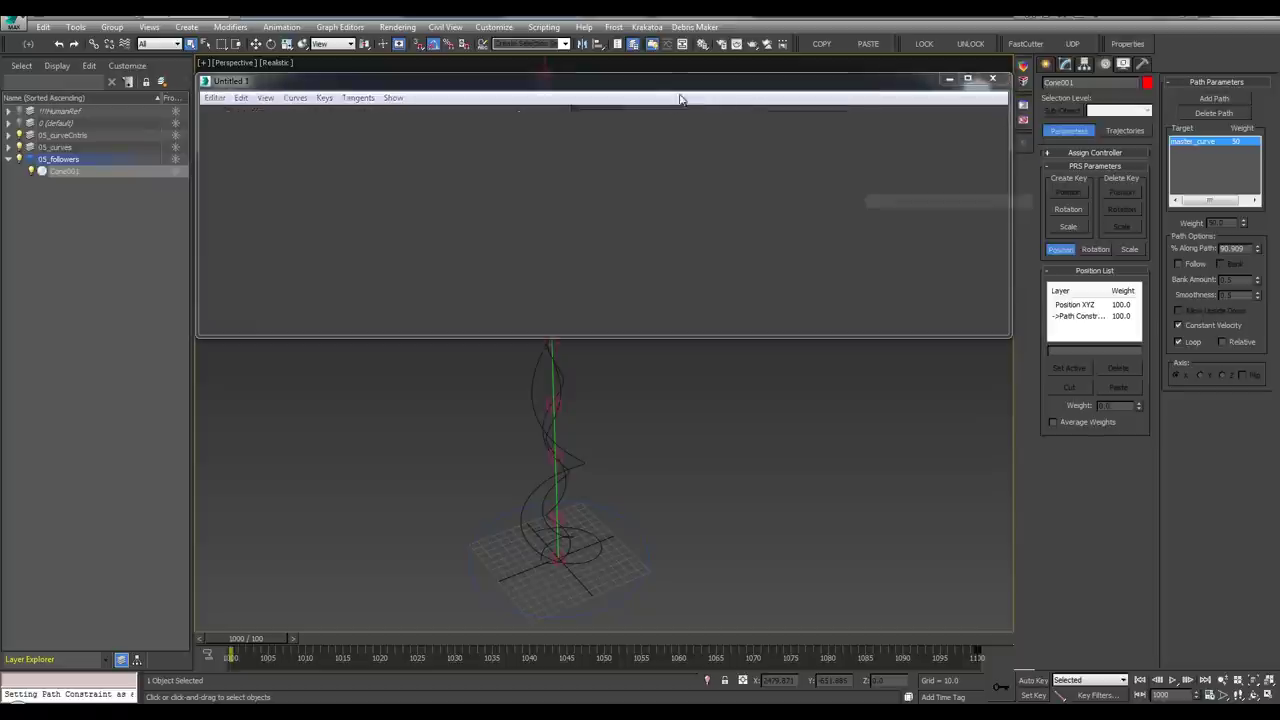
{"action": "left_click_drag", "start_coordinate": [608, 86], "coordinate": [485, 103]}
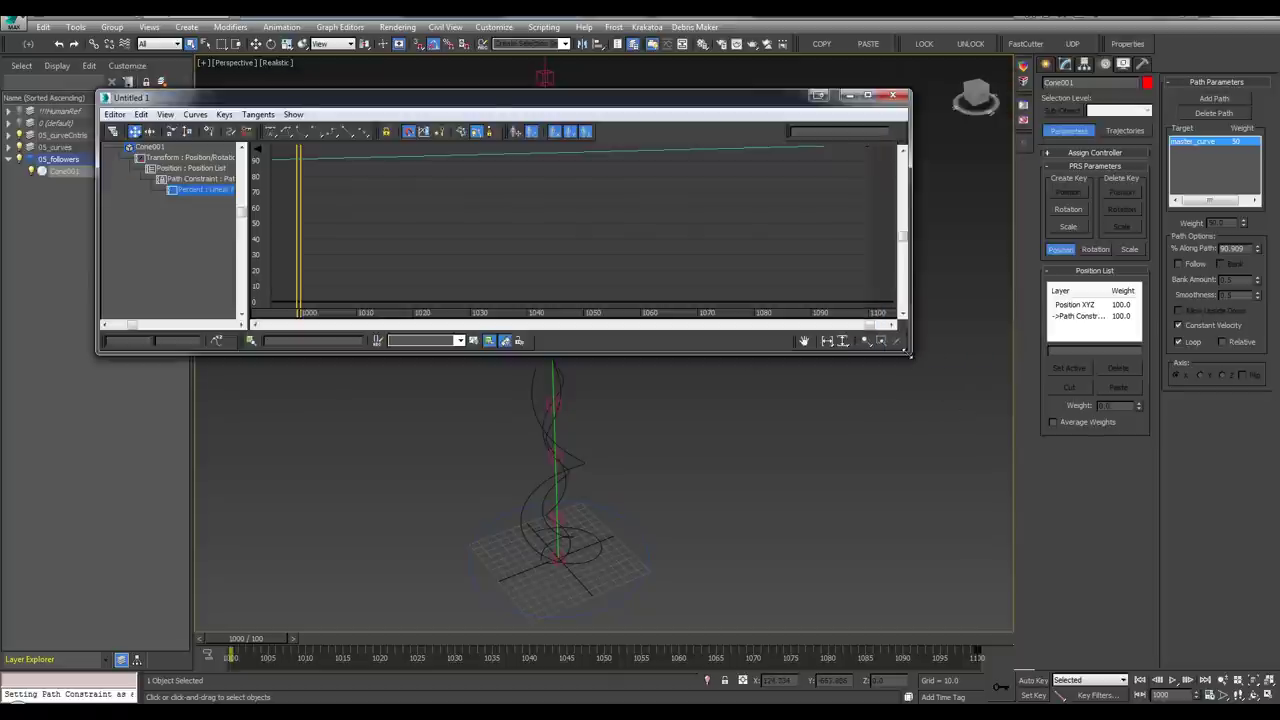
Enlarge the Track View window and move the first key of Cone001's Percent curve to frame 1000
{"action": "left_click_drag", "start_coordinate": [909, 354], "coordinate": [1122, 484]}
{"action": "middle_click_drag", "start_coordinate": [841, 260], "coordinate": [400, 378]}
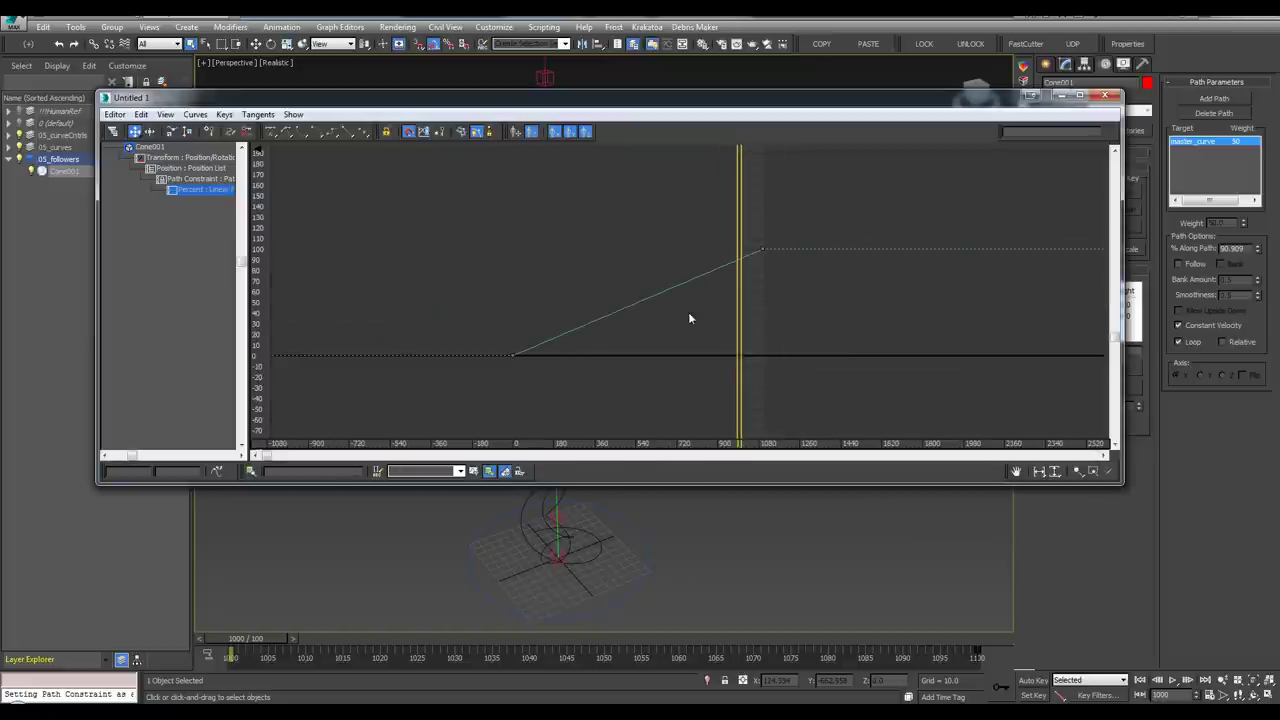
{"action": "left_click", "coordinate": [514, 354]}
{"action": "middle_click_drag", "start_coordinate": [511, 340], "coordinate": [575, 242]}
{"action": "middle_click_drag", "start_coordinate": [561, 331], "coordinate": [412, 335]}
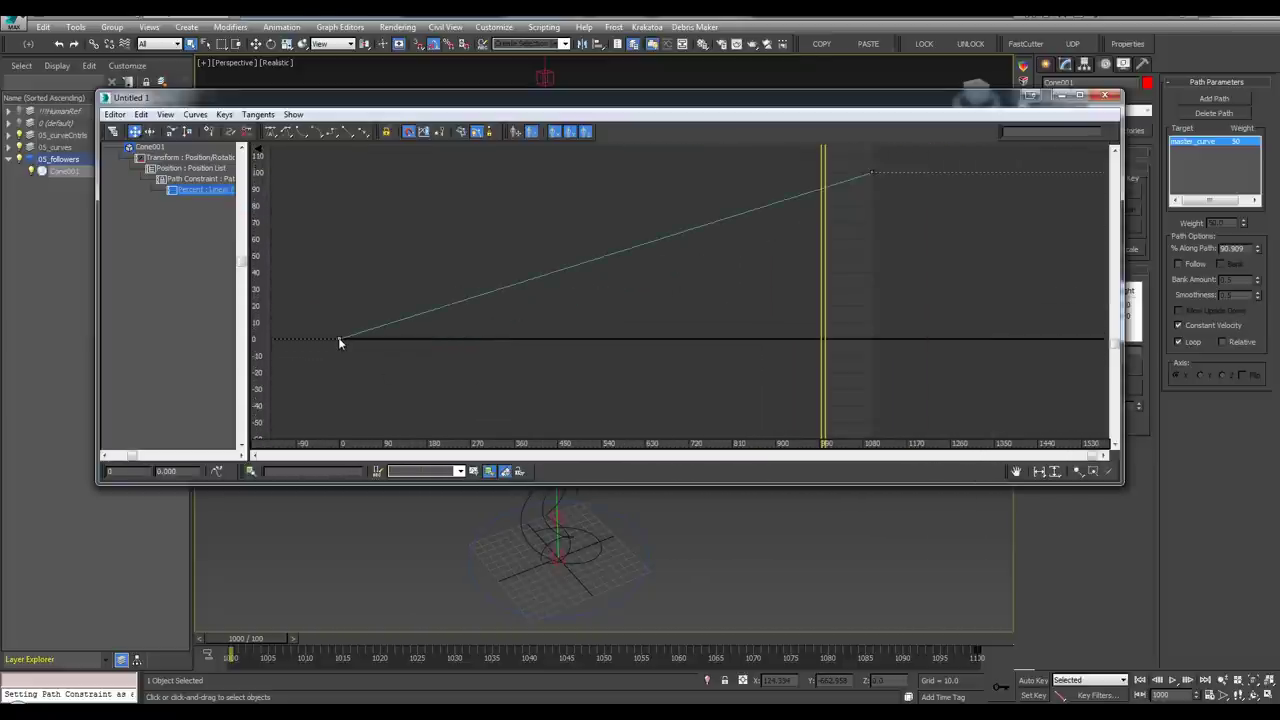
{"action": "left_click_drag", "start_coordinate": [338, 340], "coordinate": [824, 340]}
{"action": "middle_click_drag", "start_coordinate": [821, 318], "coordinate": [641, 284]}
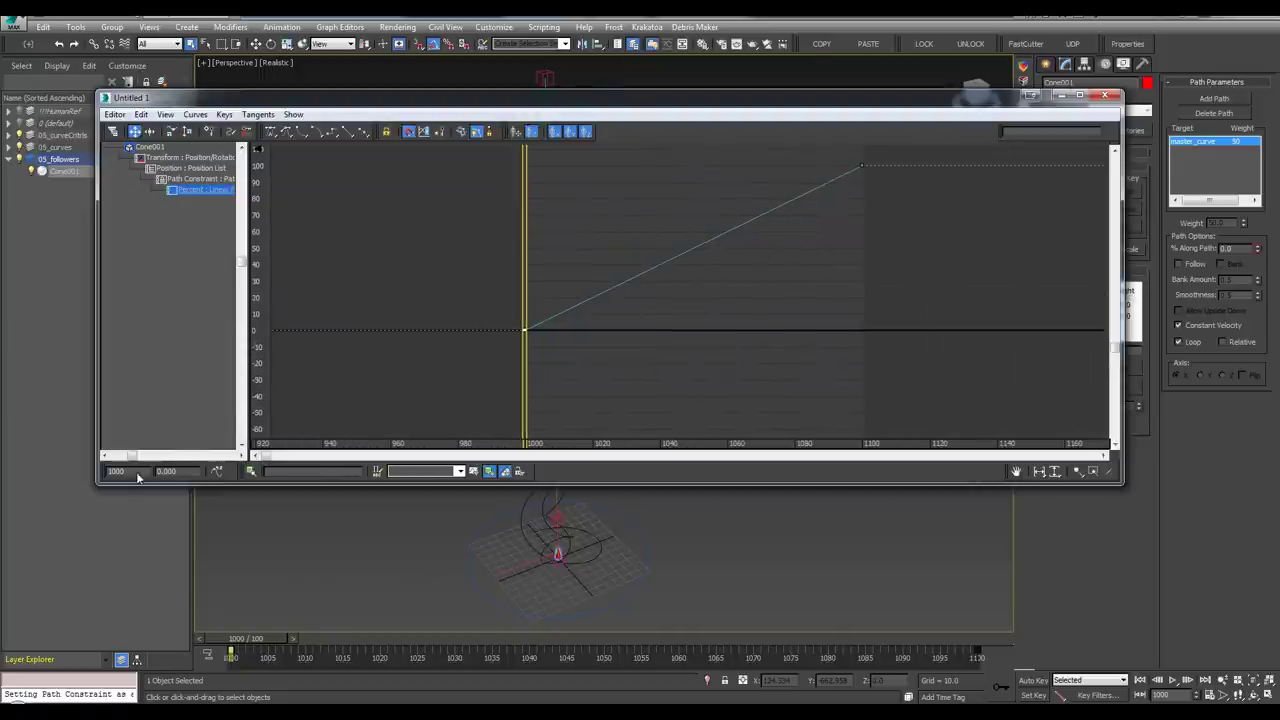
Reposition the Track View window so the cone and curves in the viewport are uncovered
{"action": "middle_click_drag", "start_coordinate": [677, 230], "coordinate": [596, 286]}
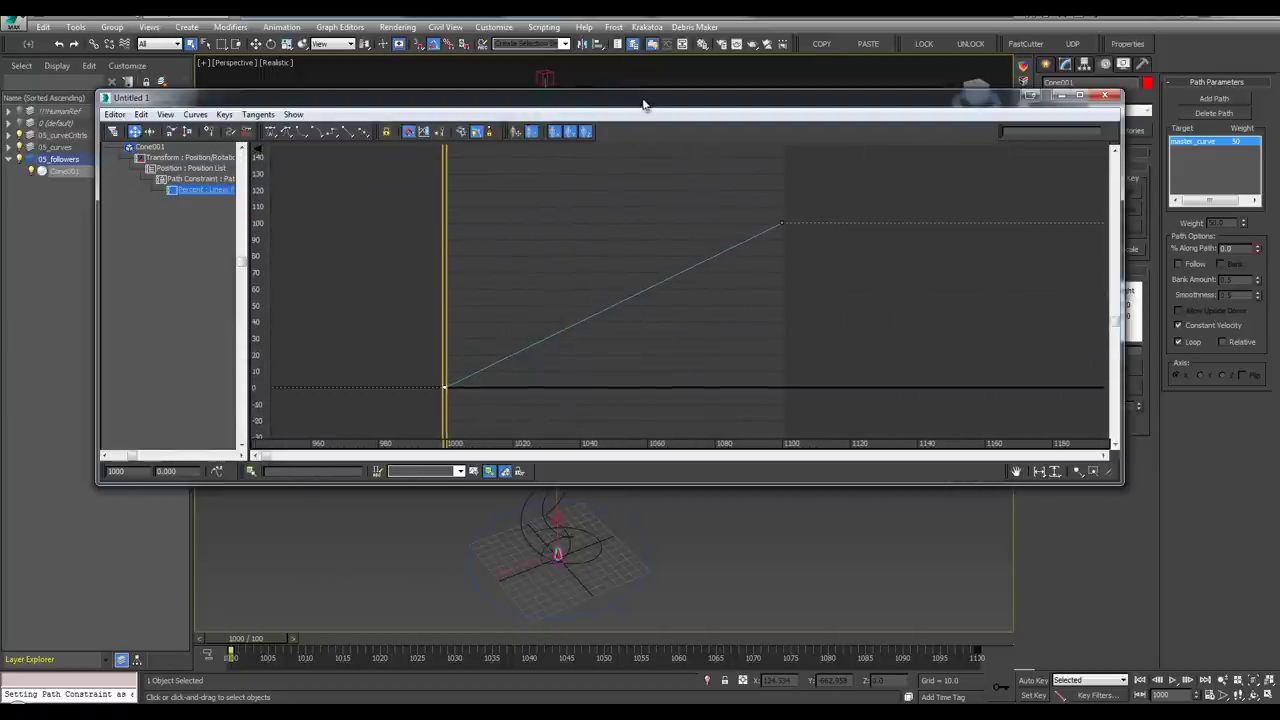
{"action": "key", "text": "alt+F4"}
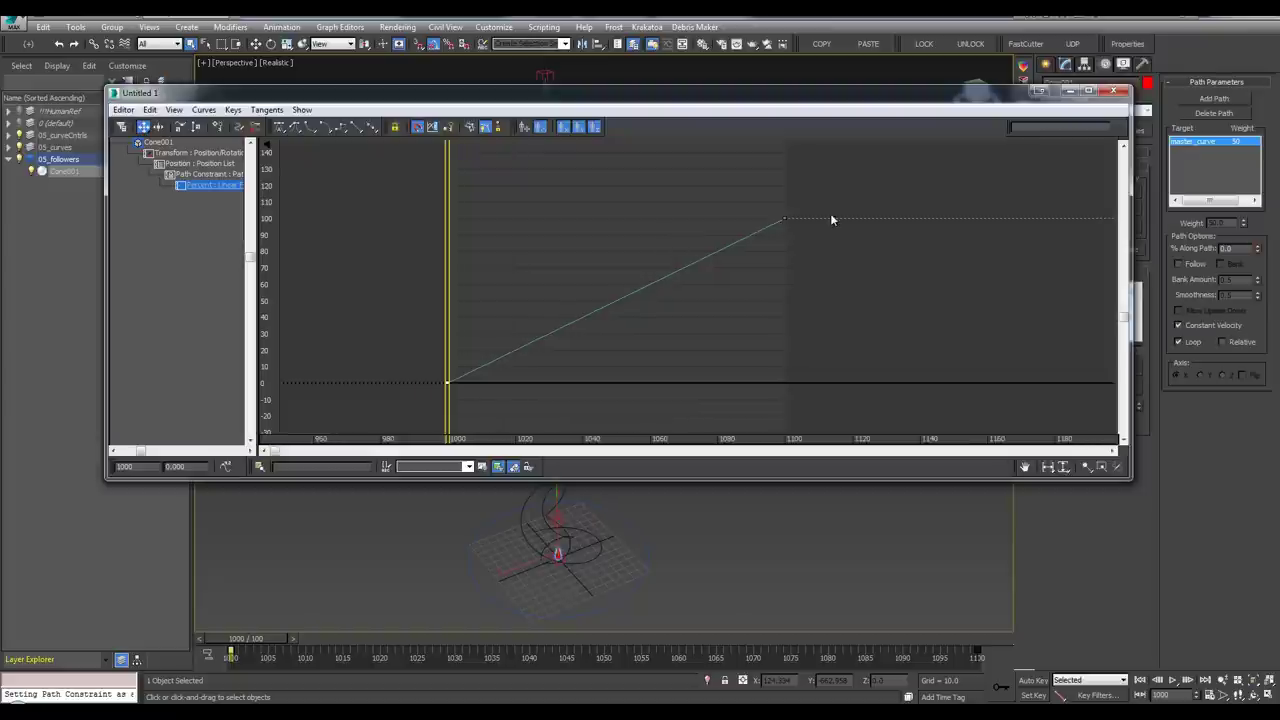
{"action": "middle_click_drag", "start_coordinate": [868, 204], "coordinate": [853, 204]}
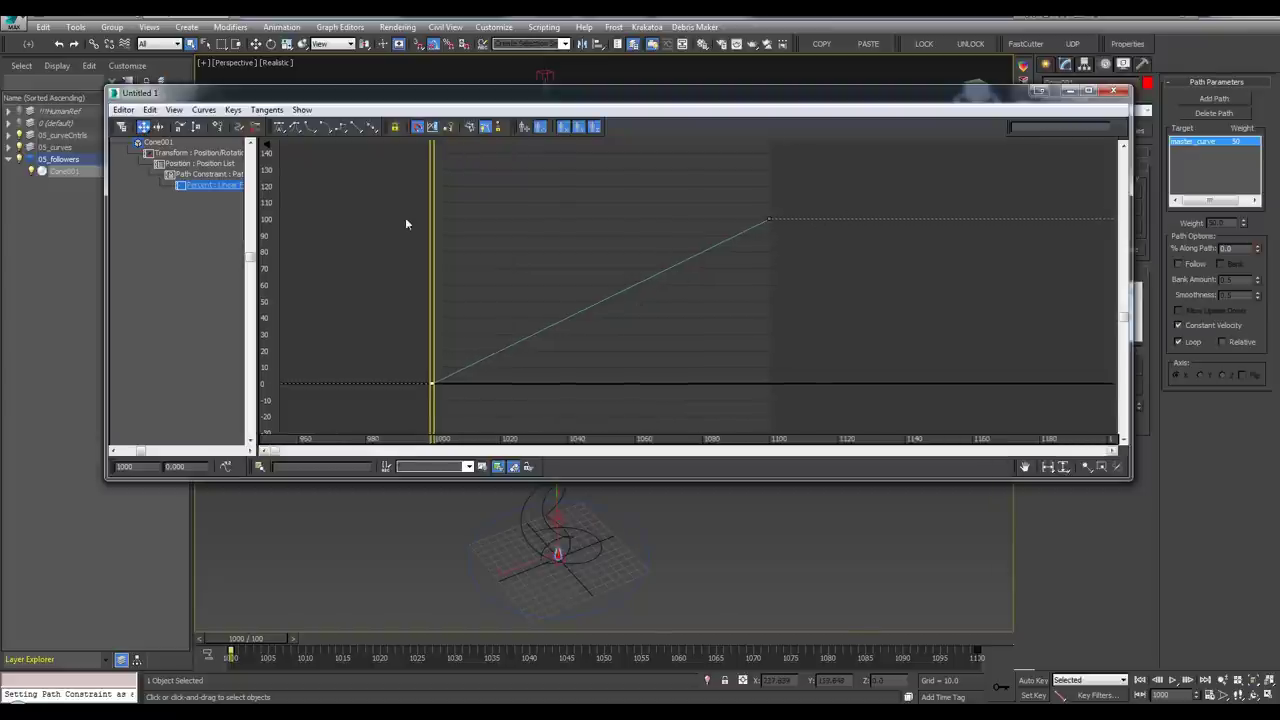
{"action": "middle_click_drag", "start_coordinate": [597, 229], "coordinate": [582, 243]}
{"action": "middle_click_drag", "start_coordinate": [676, 215], "coordinate": [685, 216]}
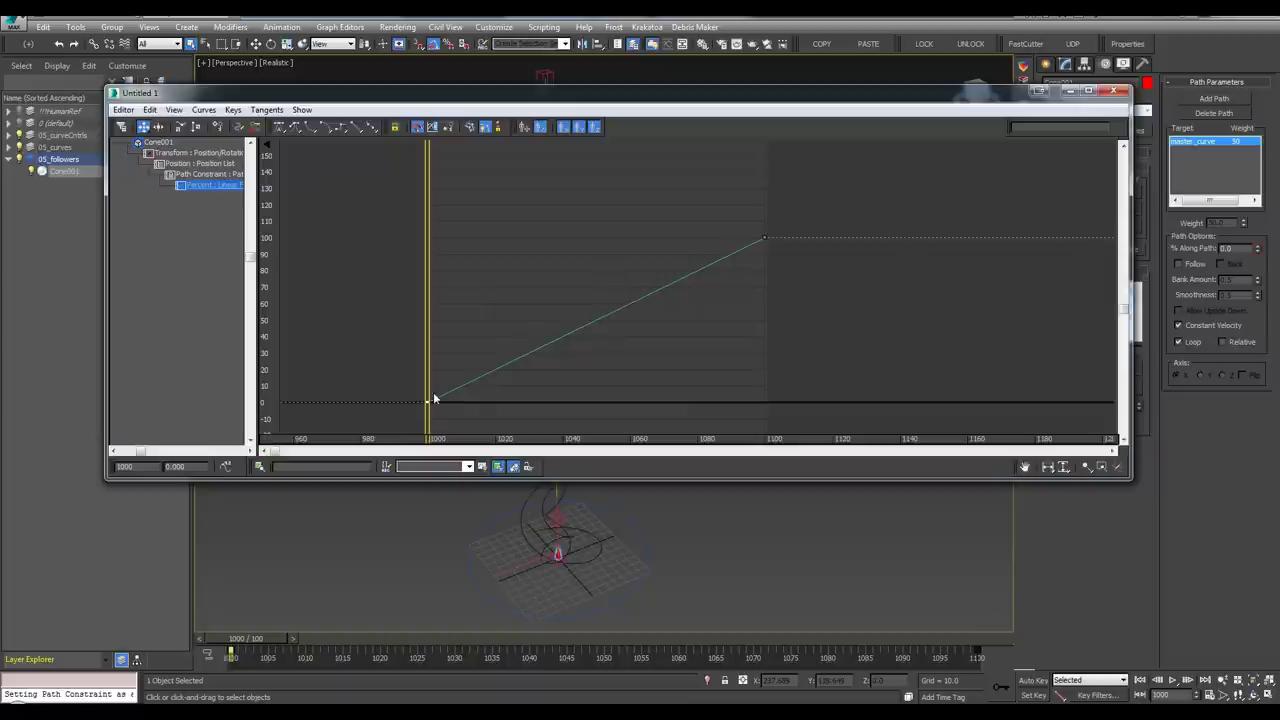
{"action": "left_click_drag", "start_coordinate": [513, 97], "coordinate": [556, 230]}
{"action": "left_click_drag", "start_coordinate": [477, 413], "coordinate": [597, 405]}
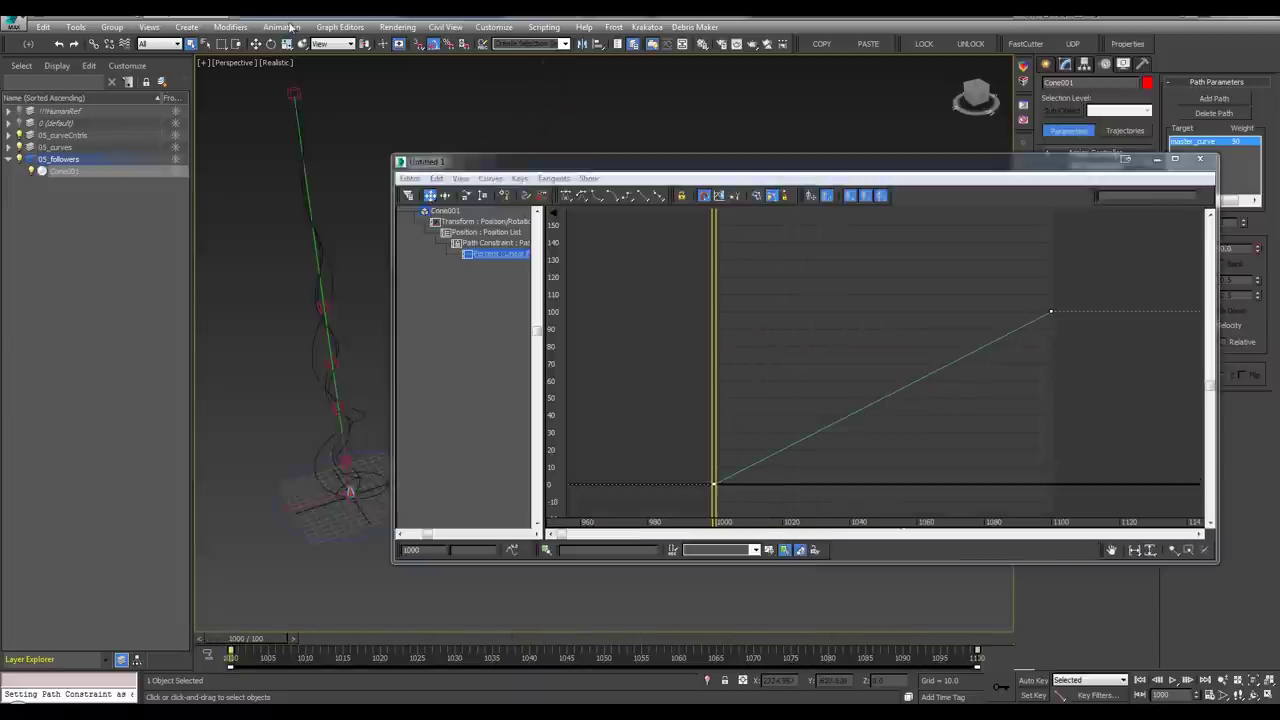
Widen the Track View's controller tree so the full controller names fit, and select the Percent curve's keys
{"action": "left_click", "coordinate": [281, 26]}
{"action": "mouse_move", "coordinate": [298, 97]}
{"action": "left_click", "coordinate": [728, 437]}
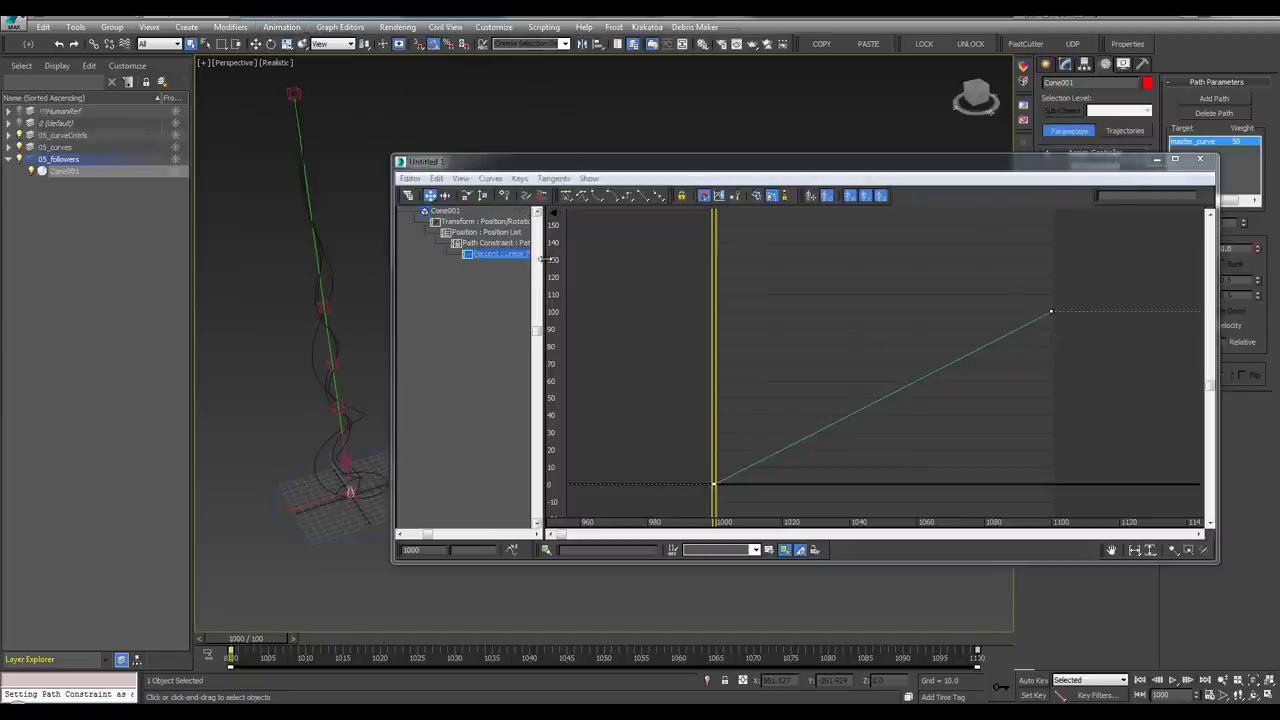
{"action": "left_click_drag", "start_coordinate": [538, 214], "coordinate": [605, 278]}
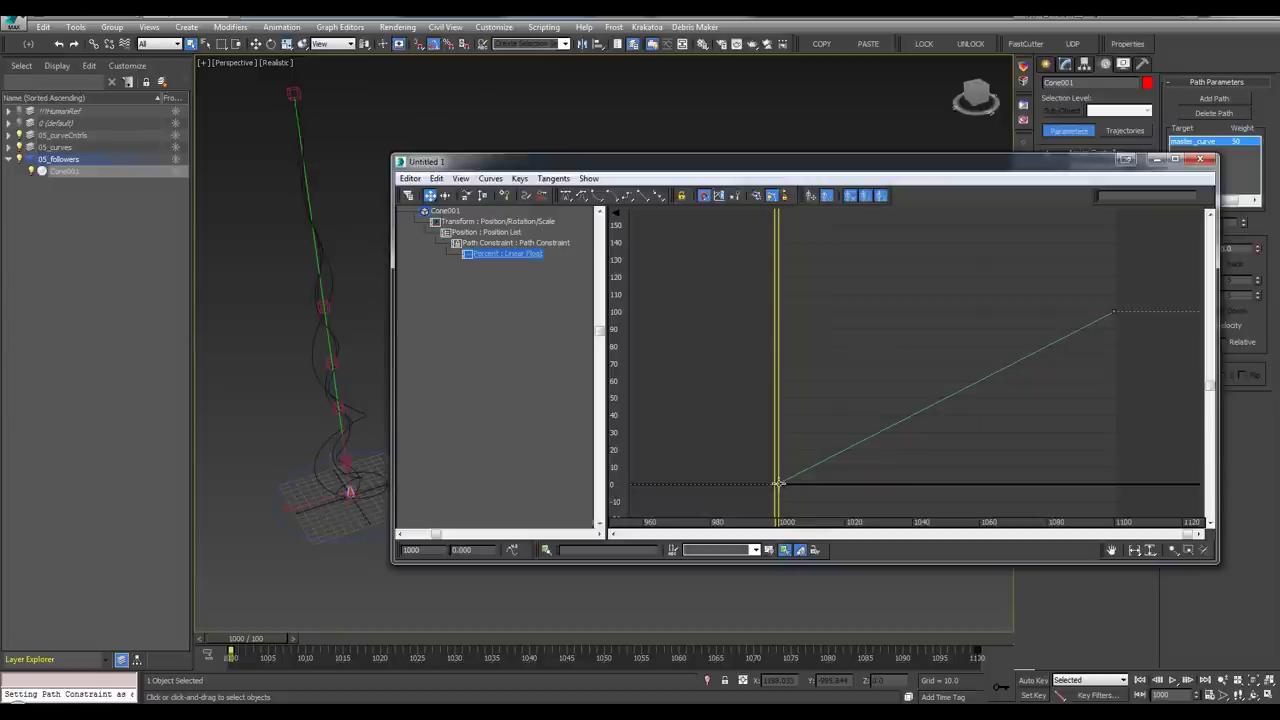
{"action": "left_click_drag", "start_coordinate": [714, 329], "coordinate": [803, 466]}
{"action": "left_click", "coordinate": [899, 414]}
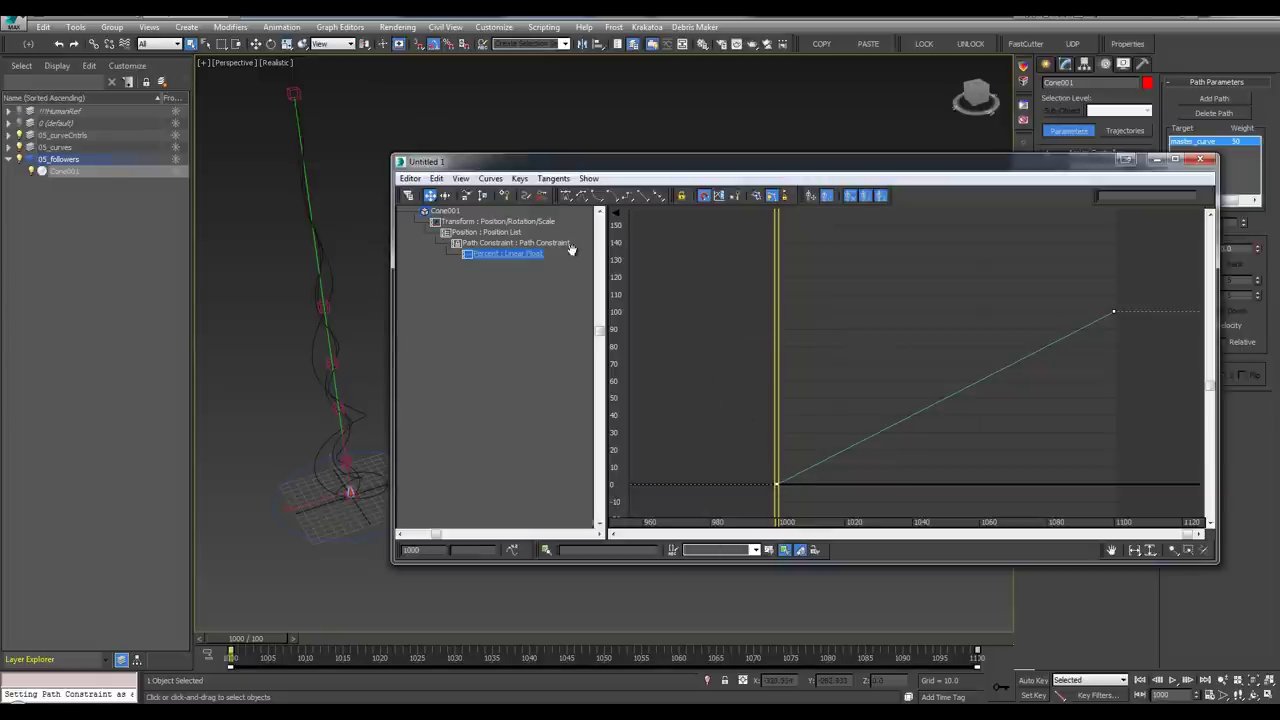
Assign a Bezier Float controller to the Percent track of Cone001's Path Constraint
{"action": "right_click", "coordinate": [485, 253]}
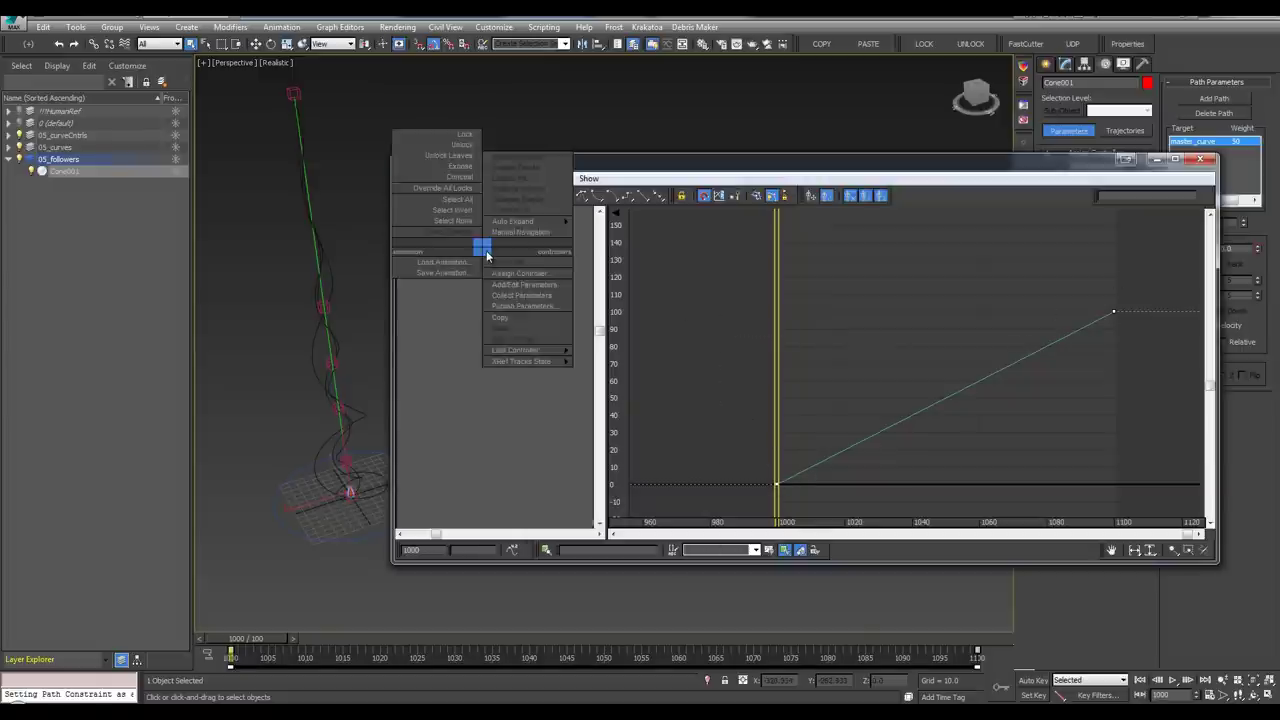
{"action": "left_click", "coordinate": [562, 270]}
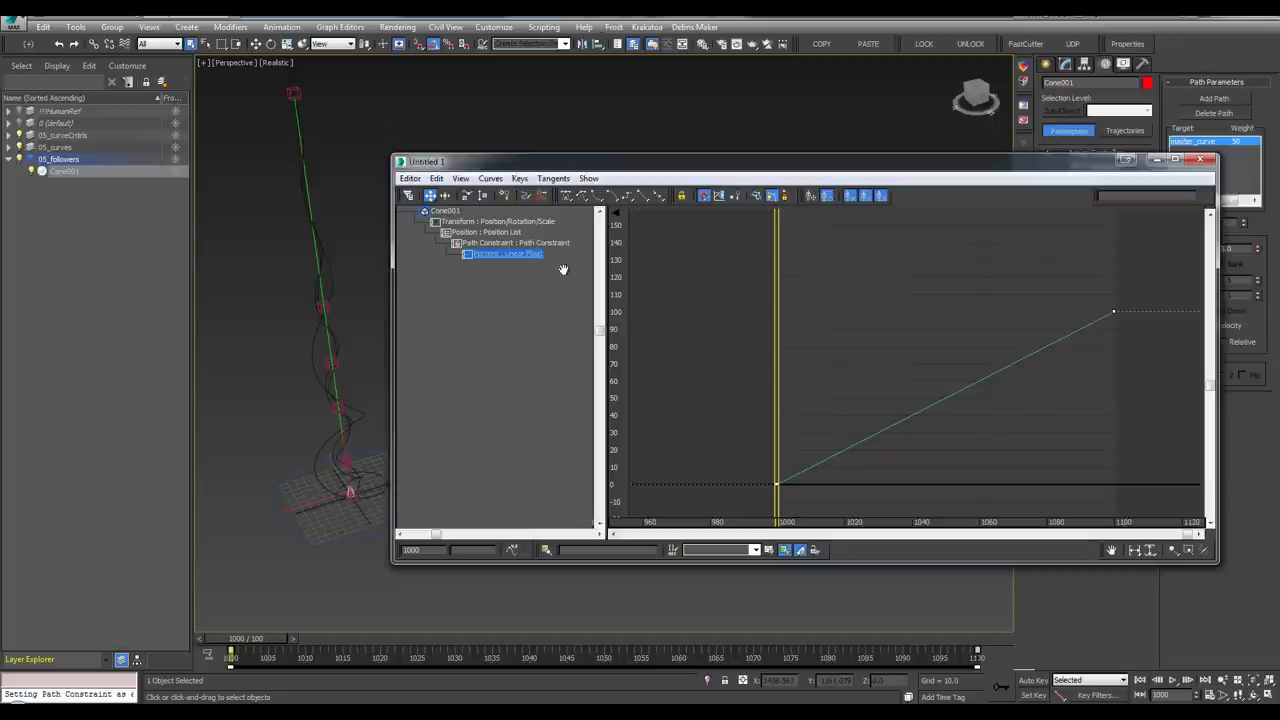
{"action": "left_click", "coordinate": [494, 256]}
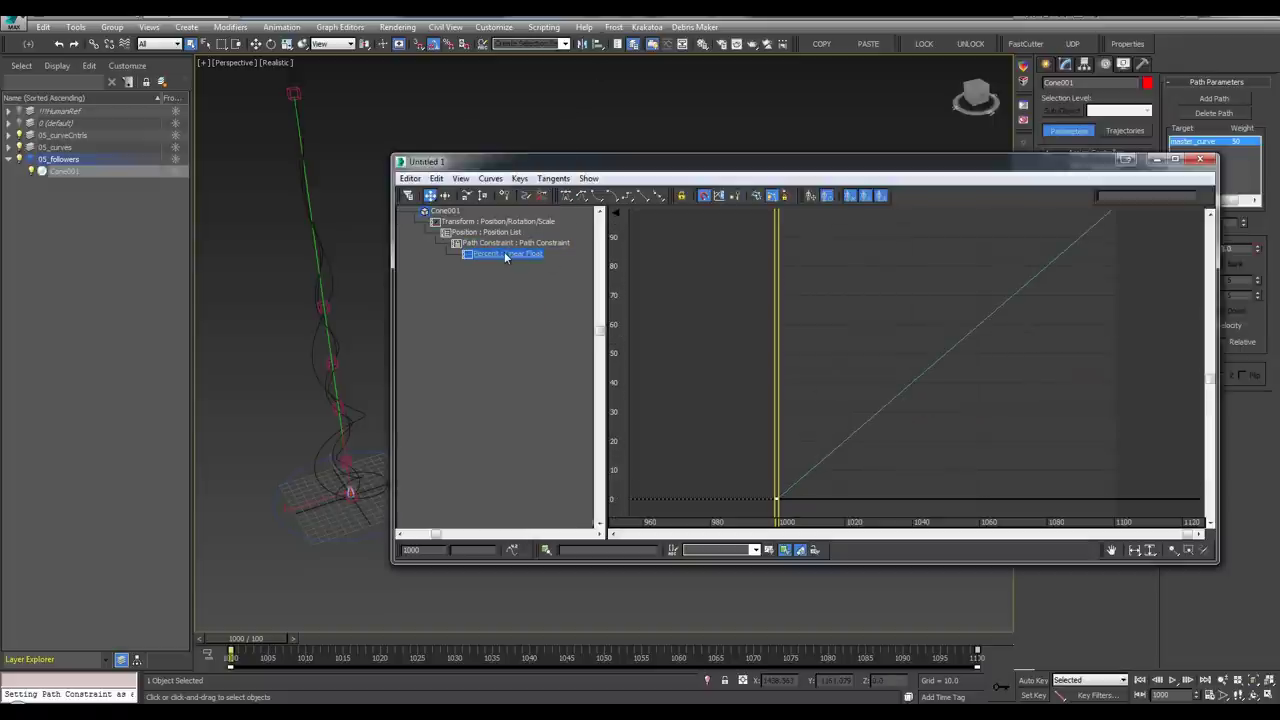
{"action": "right_click", "coordinate": [500, 252]}
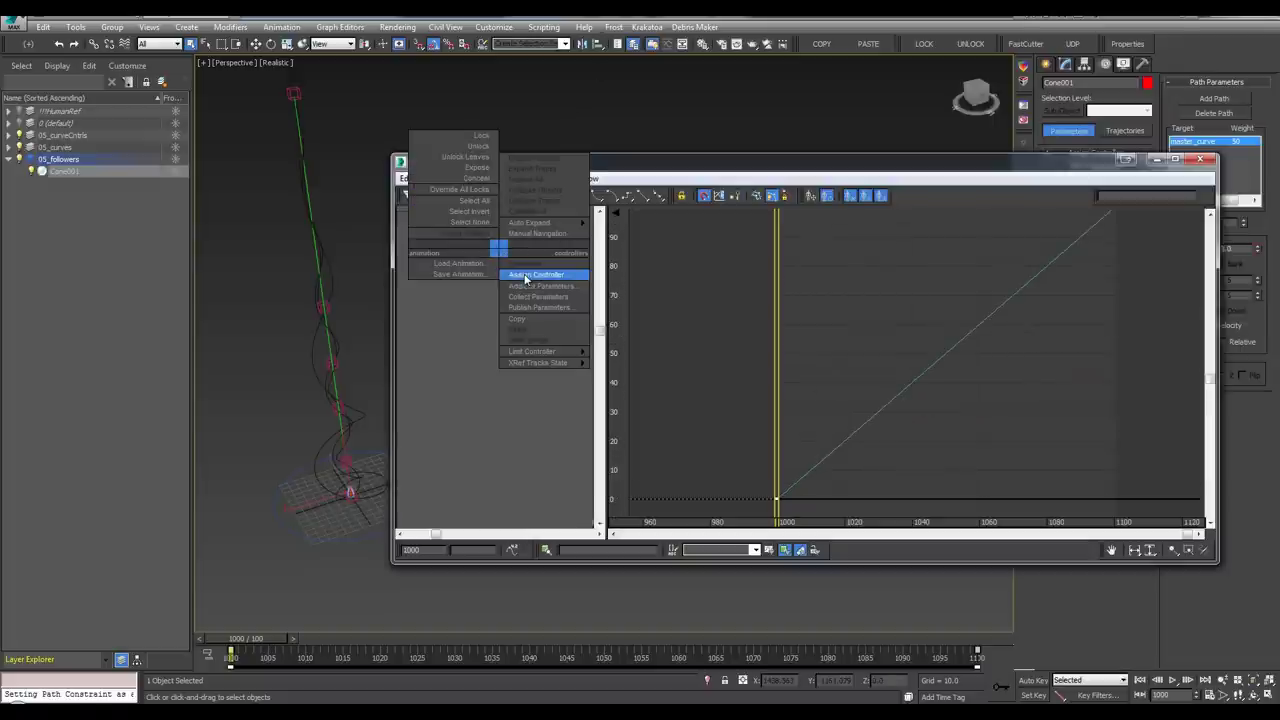
{"action": "left_click", "coordinate": [530, 274]}
{"action": "left_click", "coordinate": [582, 256]}
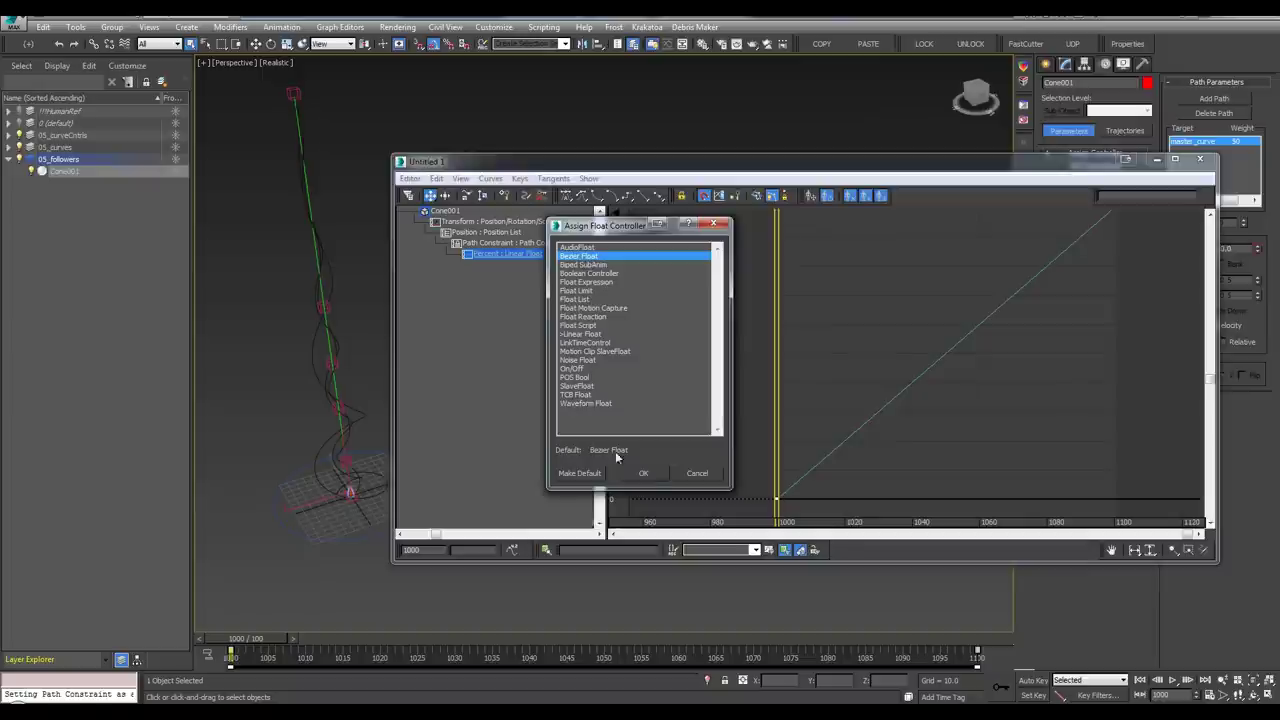
{"action": "left_click", "coordinate": [645, 474]}
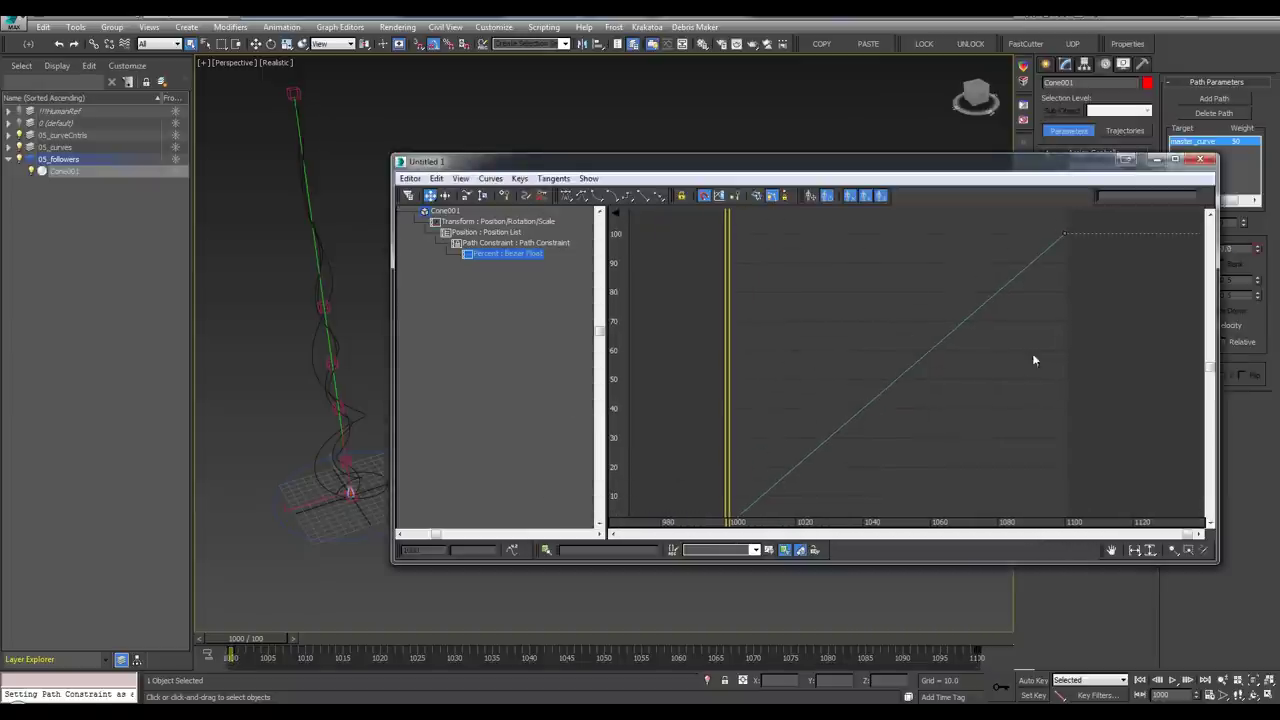
Set the Percent keys' tangents to auto for an eased start and end, and close the Track View
{"action": "scroll", "coordinate": [900, 345], "scroll_direction": "down", "scroll_amount": 3}
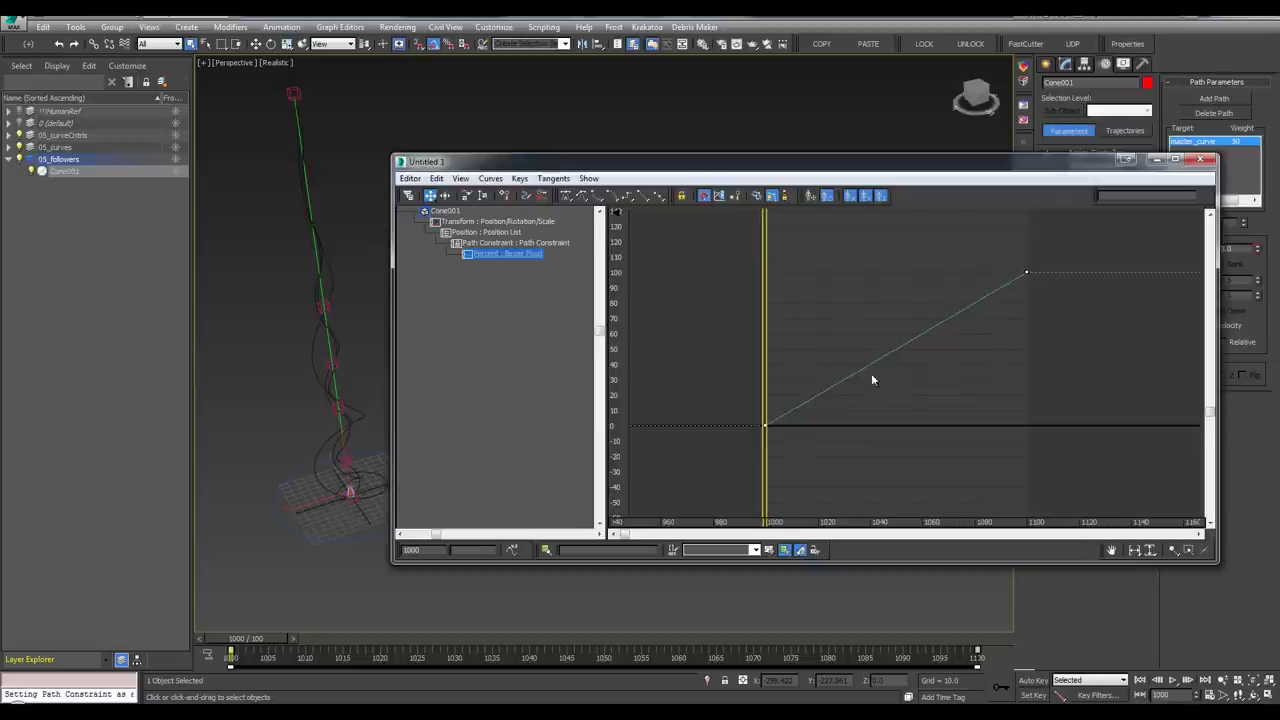
{"action": "left_click", "coordinate": [573, 195]}
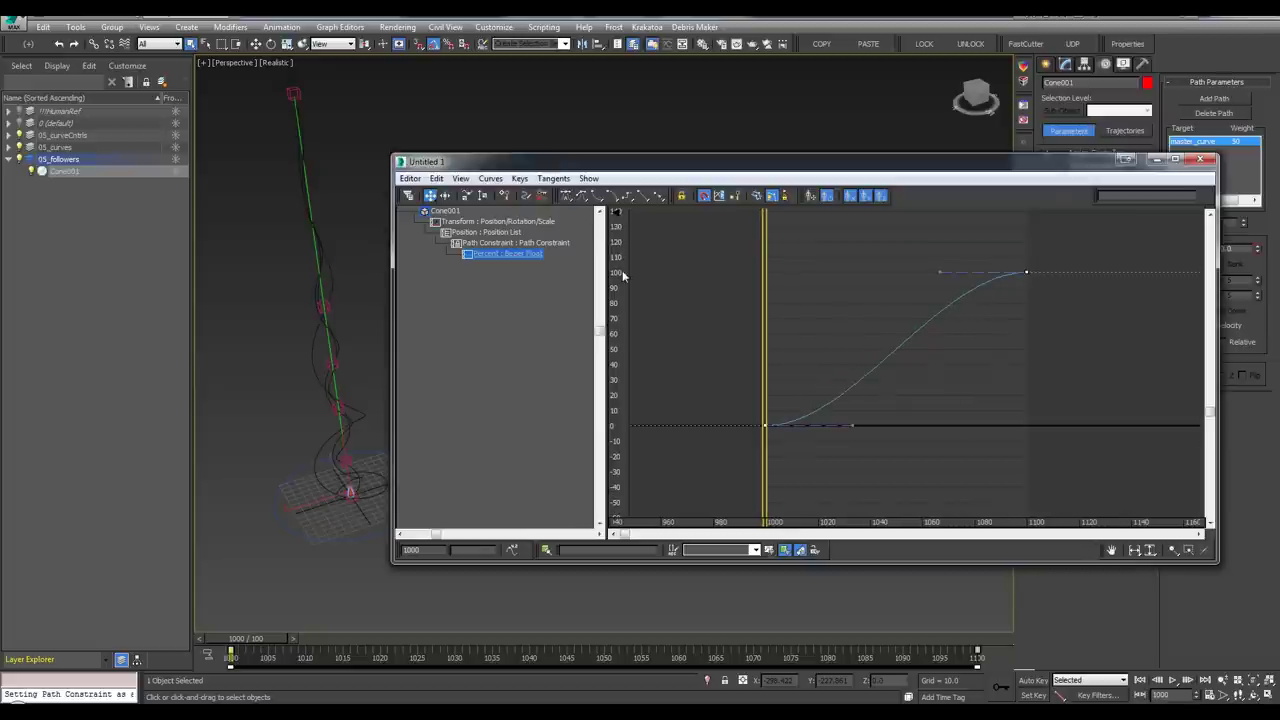
{"action": "left_click", "coordinate": [1204, 160]}
Preview the cone's eased motion along master_curve in the Front view, and return to the Perspective view at frame 1000
{"action": "middle_click_drag", "start_coordinate": [508, 428], "coordinate": [536, 416]}
{"action": "key", "text": "f"}
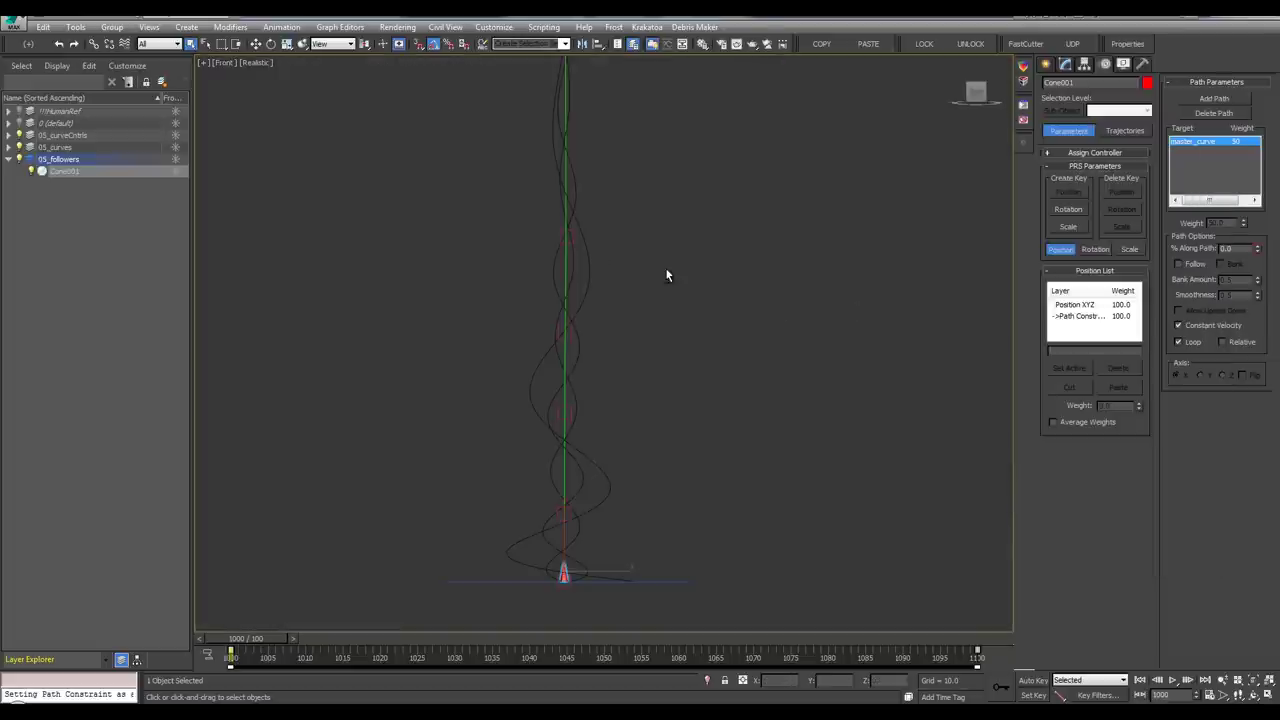
{"action": "key", "text": "/"}
{"action": "left_click", "coordinate": [628, 453]}
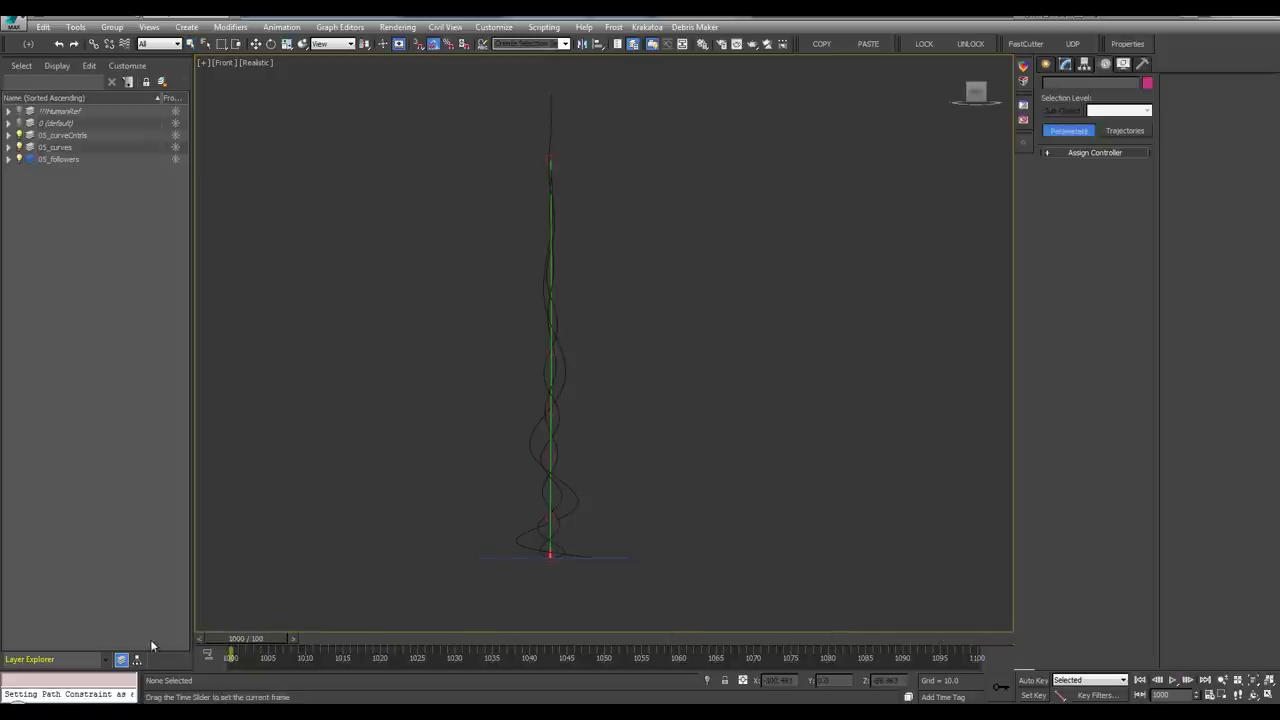
{"action": "left_click_drag", "start_coordinate": [258, 638], "coordinate": [235, 615]}
{"action": "key", "text": "alt+w"}
{"action": "left_click", "coordinate": [763, 526]}
{"action": "key", "text": "alt+w"}
{"action": "middle_click_drag", "start_coordinate": [763, 526], "coordinate": [592, 376], "text": "alt"}
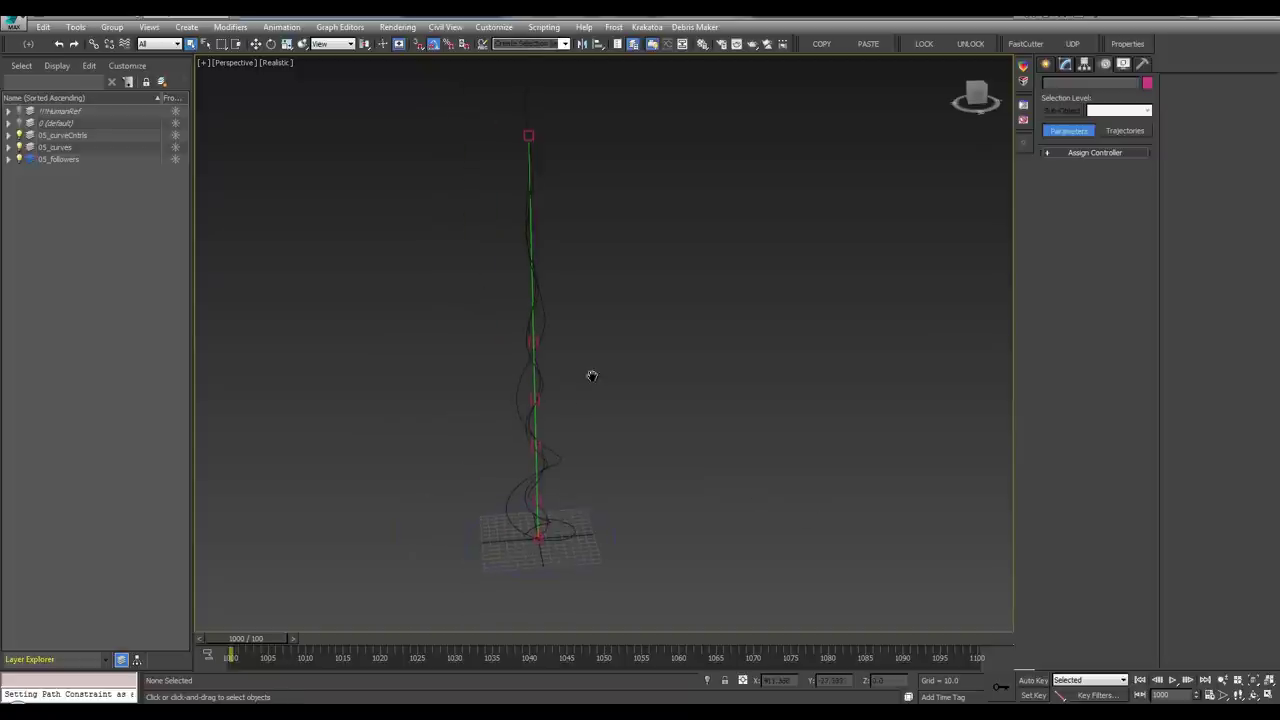
Clone Cone001 as a copy named Cone002
{"action": "scroll", "coordinate": [580, 466], "scroll_direction": "up", "scroll_amount": 5}
{"action": "left_click", "coordinate": [518, 515]}
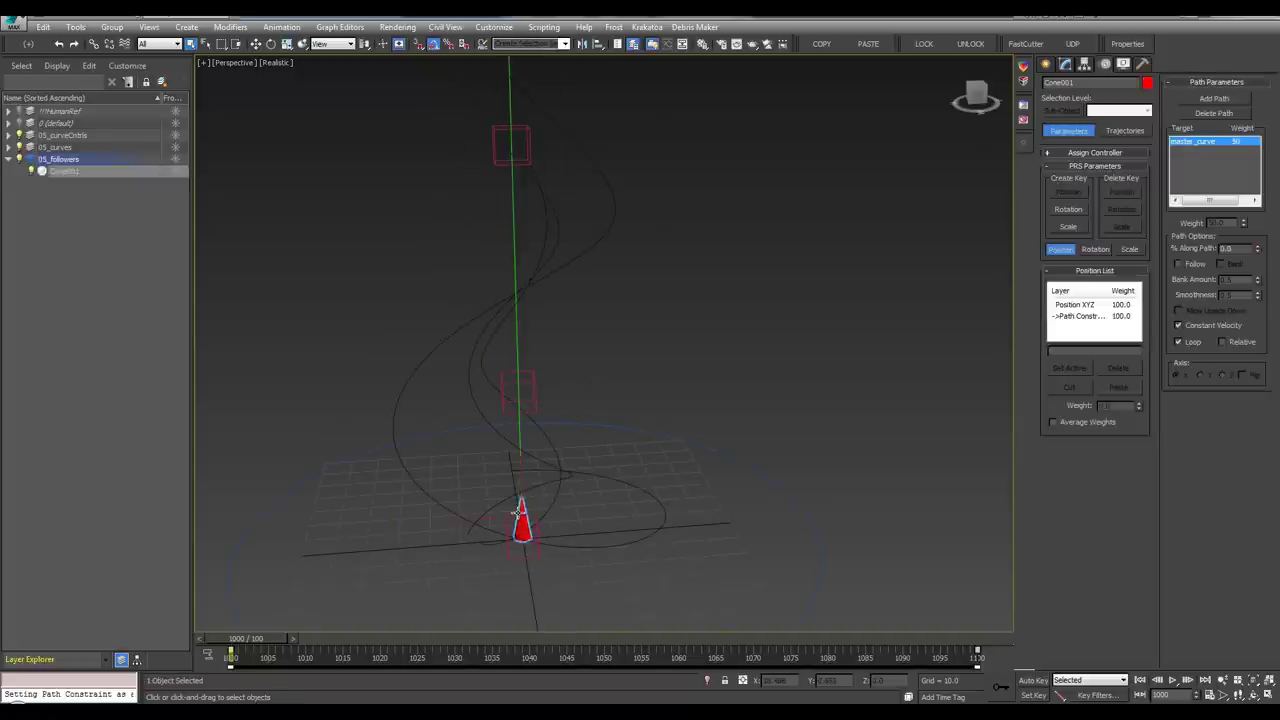
{"action": "middle_click_drag", "start_coordinate": [579, 437], "coordinate": [592, 388]}
{"action": "key", "text": "ctrl+v"}
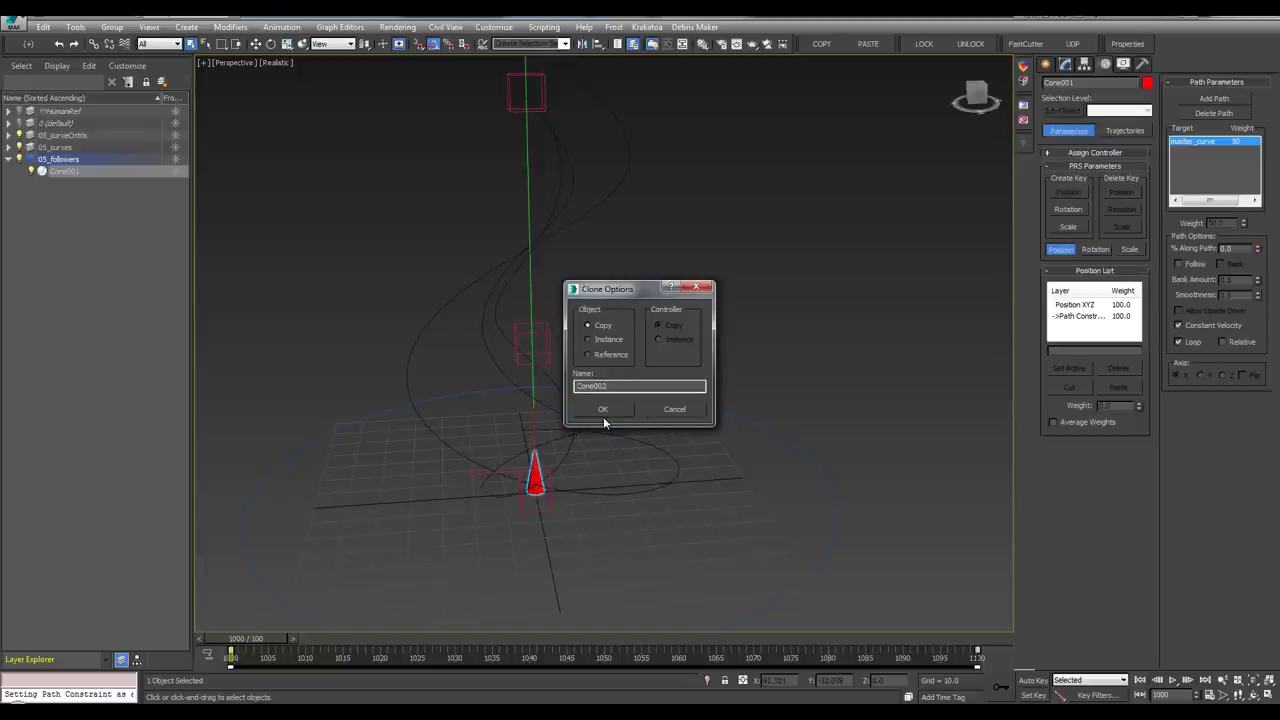
{"action": "left_click", "coordinate": [602, 409]}
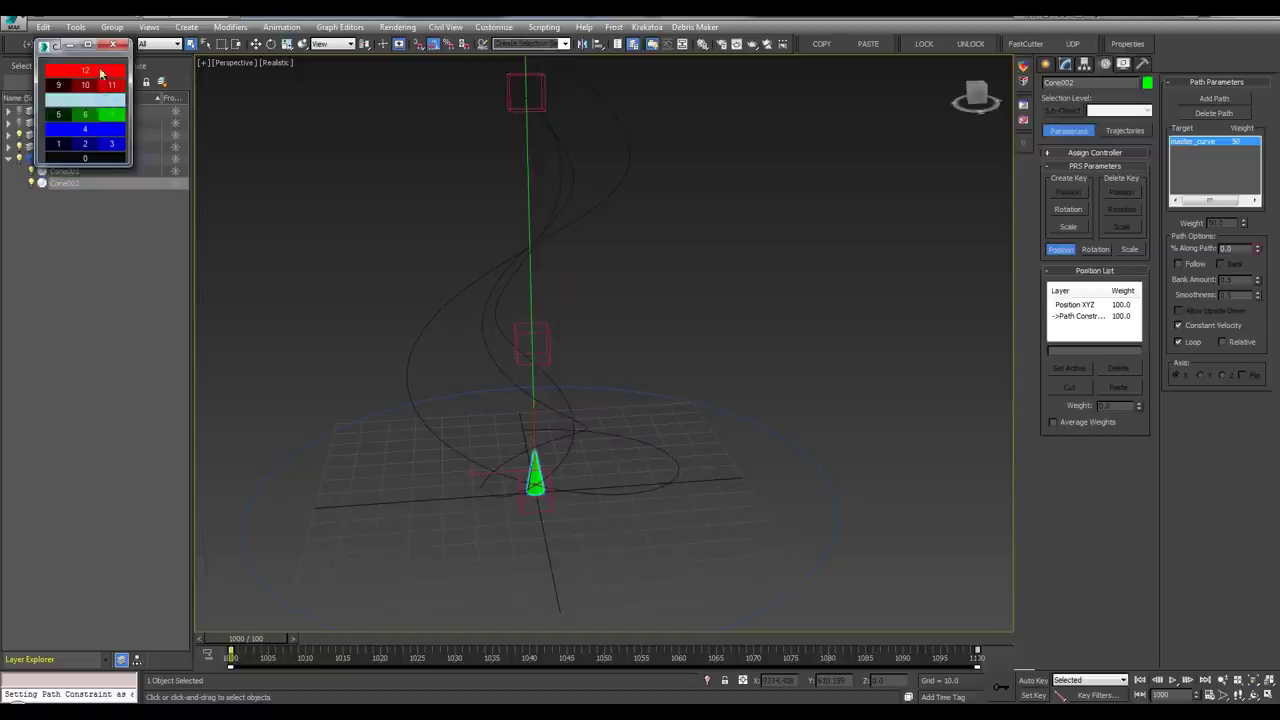
Finish colouring Cone002 bright green with the colour palette script, and save the scene
{"action": "left_click", "coordinate": [113, 45]}
{"action": "middle_click_drag", "start_coordinate": [554, 358], "coordinate": [571, 331]}
{"action": "key", "text": "ctrl+s"}
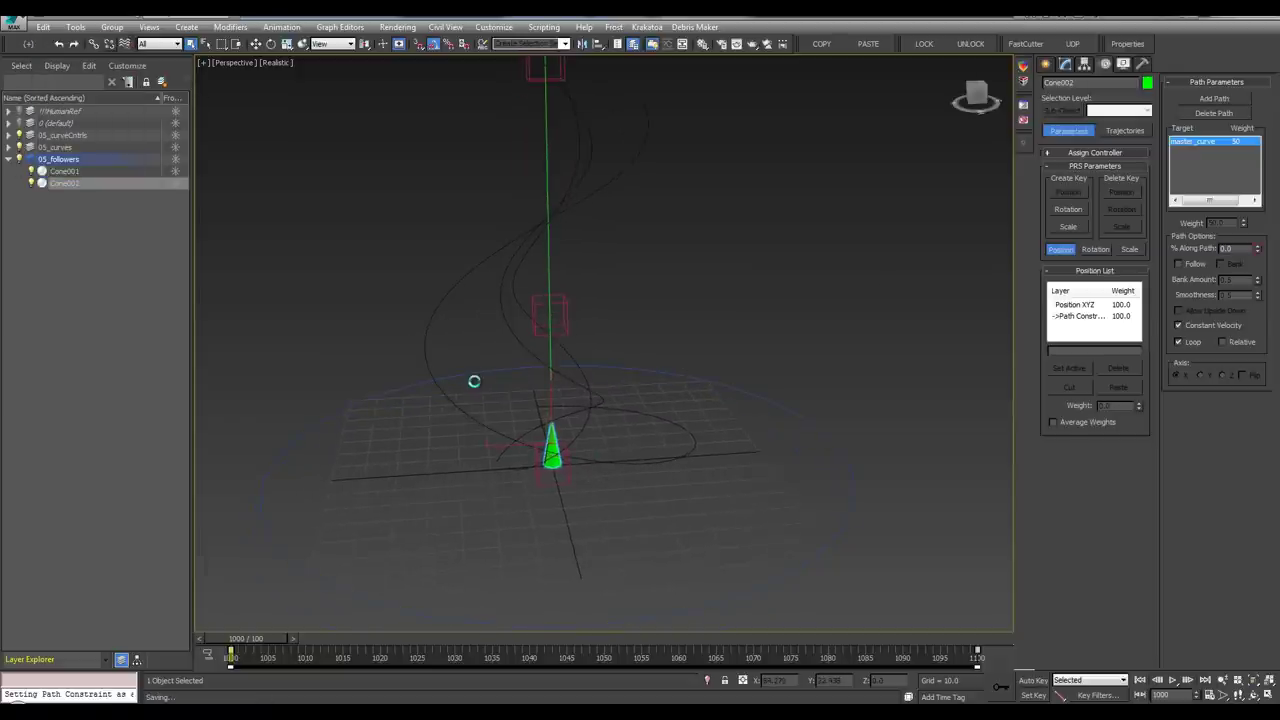
Replace master_curve with Helix001 as the path of Cone002's Path Constraint, and preview its travel on the timeline
{"action": "left_click", "coordinate": [1080, 316]}
{"action": "left_click", "coordinate": [1208, 113]}
{"action": "left_click", "coordinate": [1214, 98]}
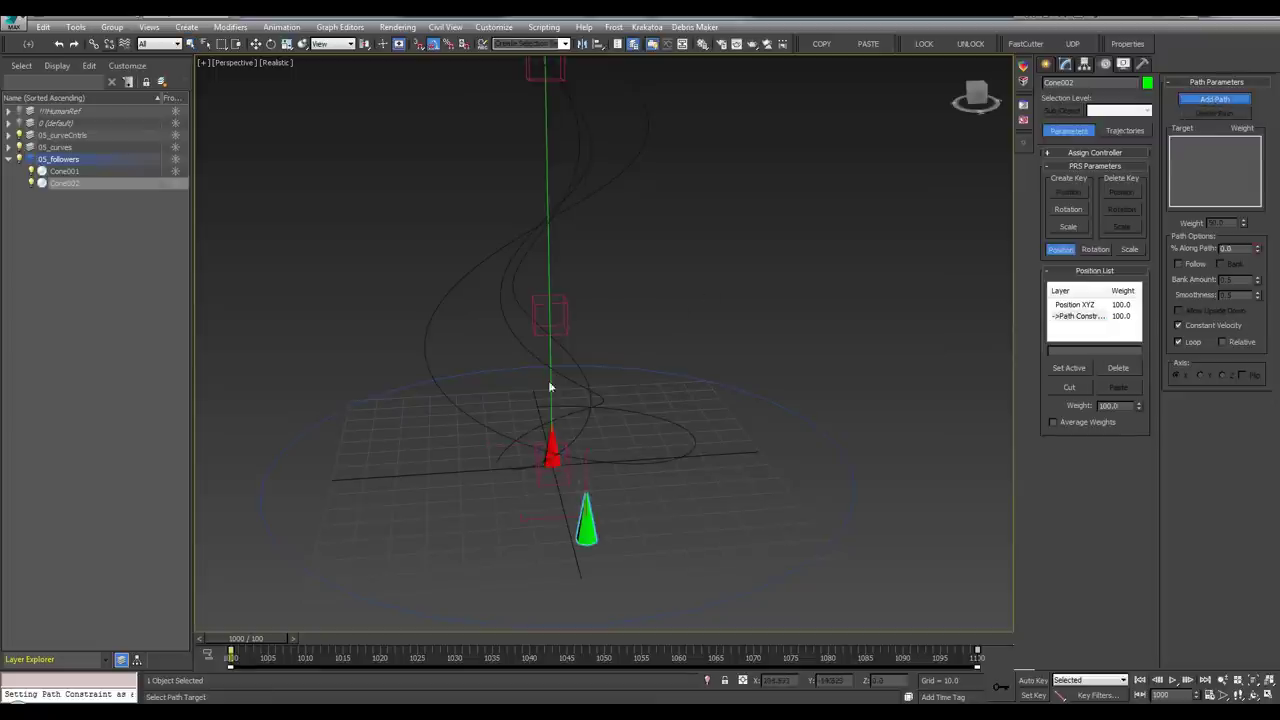
{"action": "left_click", "coordinate": [456, 409]}
{"action": "mouse_move", "coordinate": [580, 458]}
{"action": "middle_mouse_down", "text": "alt"}
{"action": "mouse_move", "coordinate": [583, 437]}
{"action": "mouse_move", "coordinate": [566, 443]}
{"action": "middle_mouse_up", "text": "alt"}
{"action": "mouse_move", "coordinate": [273, 636]}
{"action": "left_mouse_down"}
{"action": "mouse_move", "coordinate": [565, 648]}
{"action": "mouse_move", "coordinate": [251, 632]}
{"action": "left_mouse_up"}
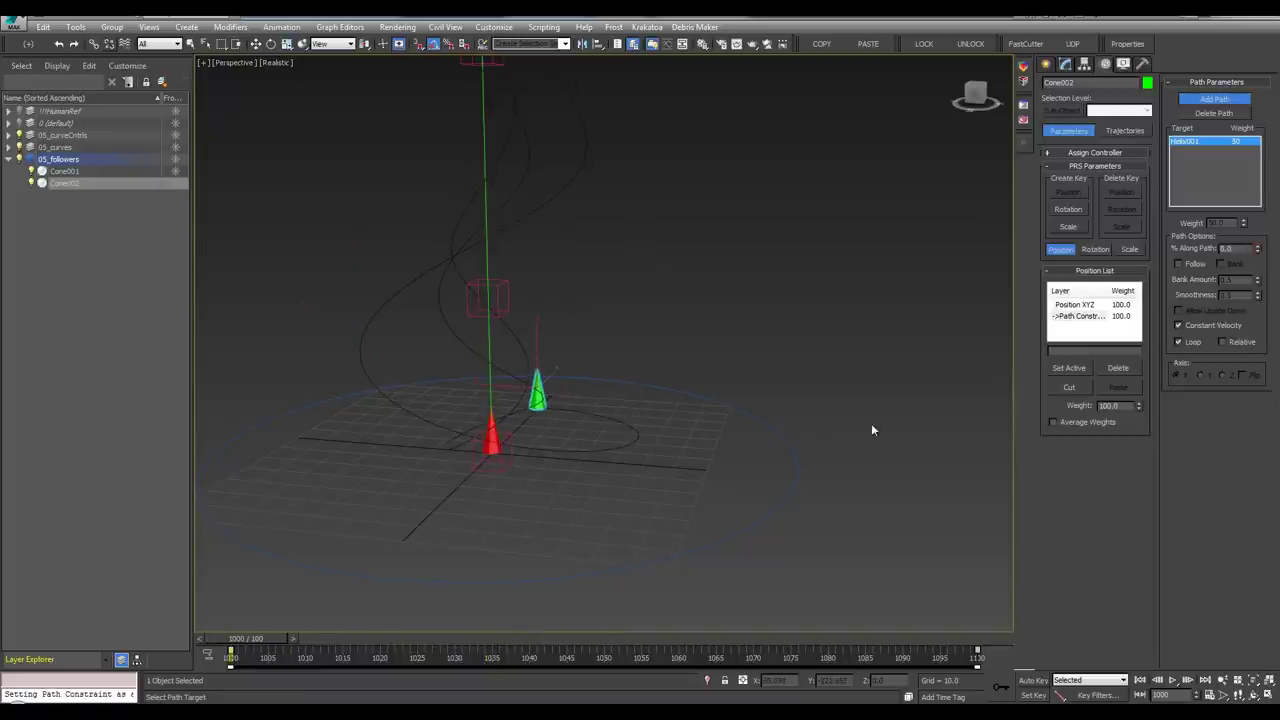
{"action": "middle_click_drag", "start_coordinate": [872, 430], "coordinate": [671, 426], "text": "alt"}
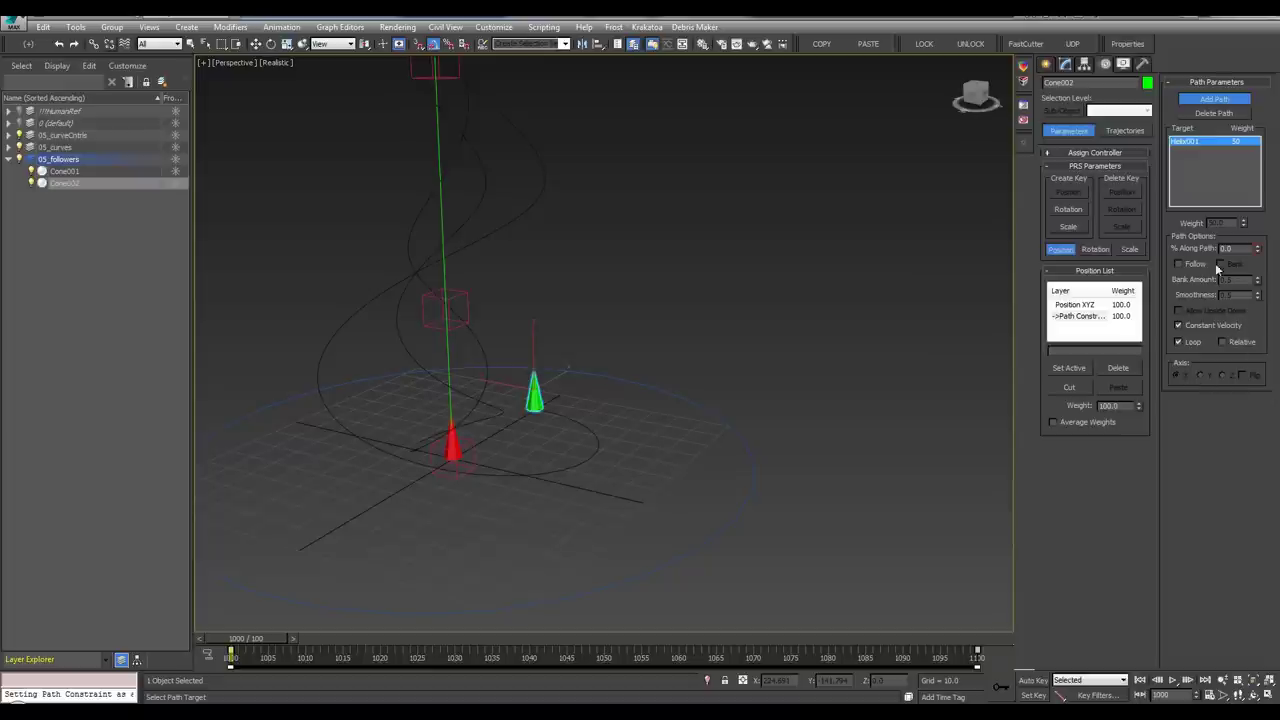
Make Cone002 follow its path's direction along the Z axis, and scrub to frame 1028 to check it
{"action": "left_click", "coordinate": [1179, 264]}
{"action": "left_click", "coordinate": [1222, 375]}
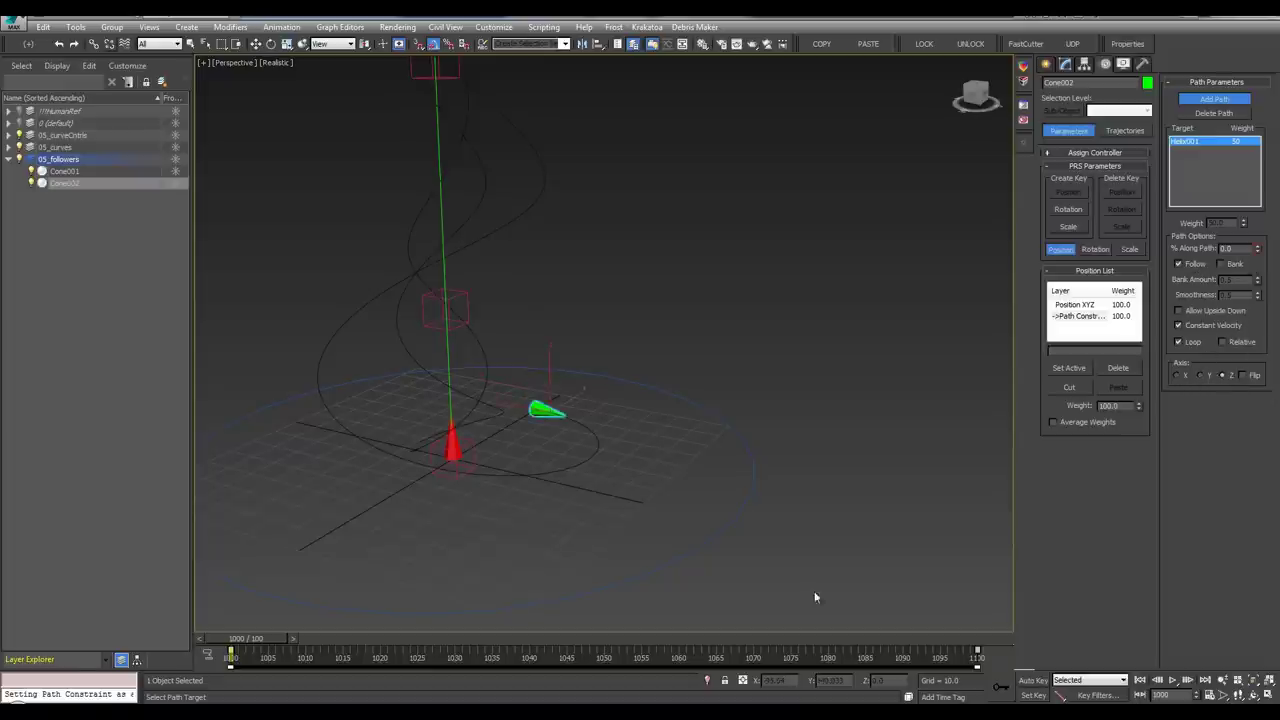
{"action": "left_click_drag", "start_coordinate": [279, 649], "coordinate": [442, 647]}
{"action": "middle_click_drag", "start_coordinate": [437, 160], "coordinate": [553, 355], "text": "alt"}
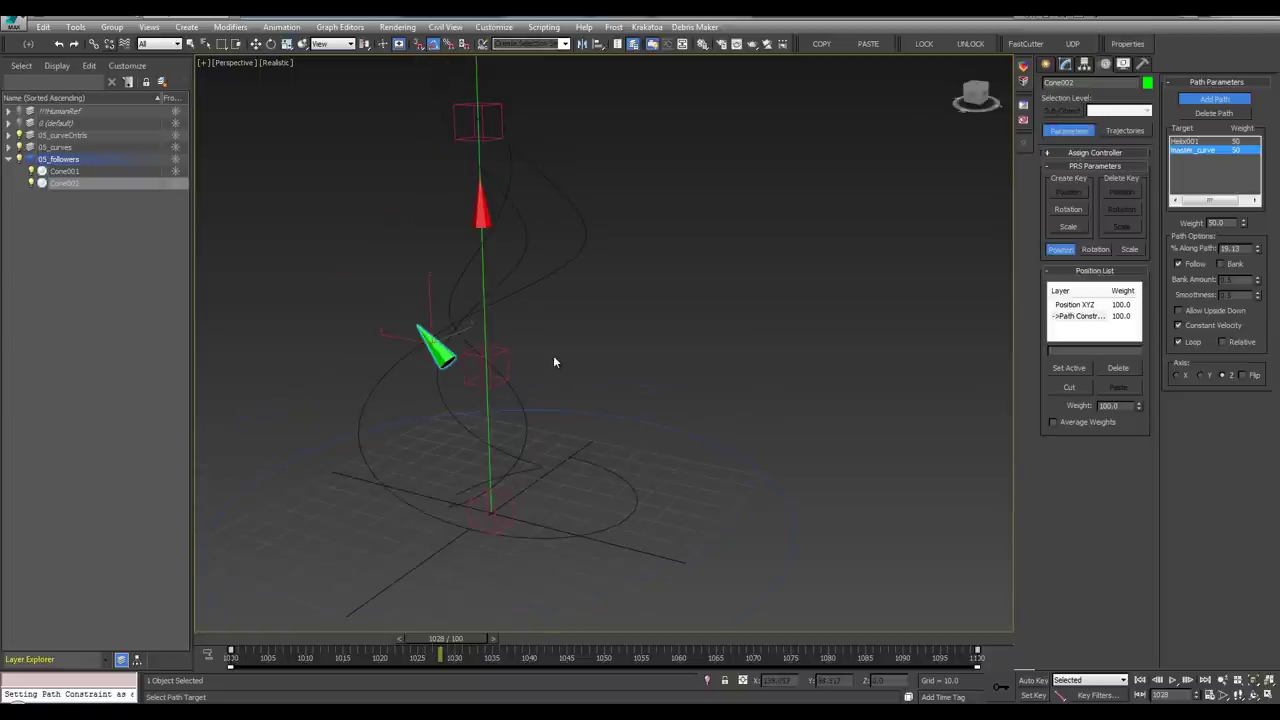
Turn on Follow for Cone001's Path Constraint and set its axis to Z
{"action": "key", "text": "w"}
{"action": "left_click", "coordinate": [467, 226]}
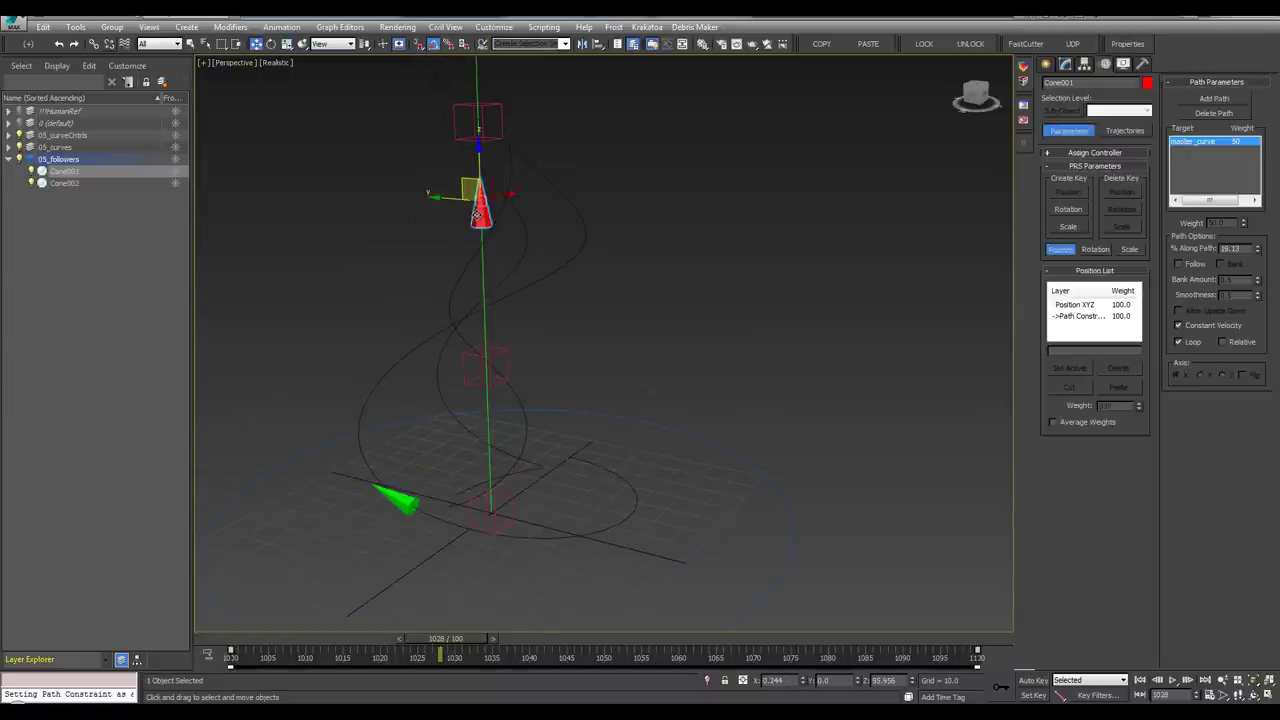
{"action": "left_click", "coordinate": [1197, 263]}
{"action": "middle_click_drag", "start_coordinate": [747, 378], "coordinate": [745, 409]}
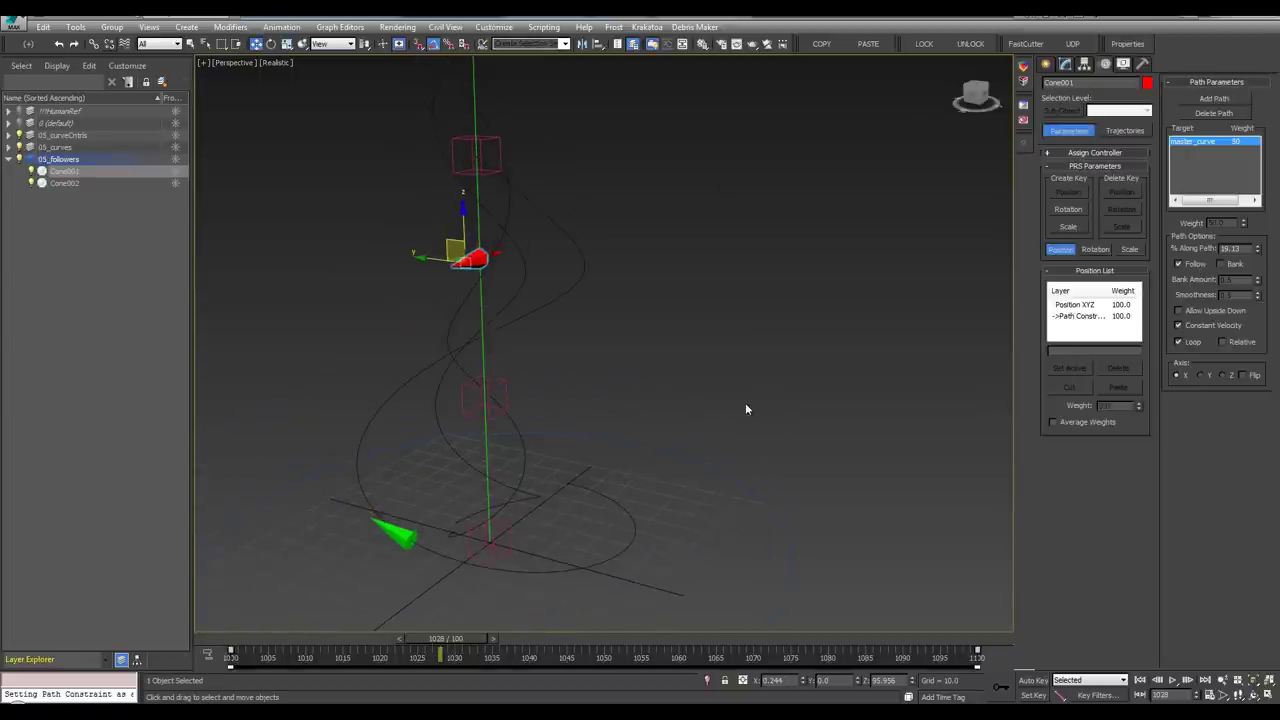
{"action": "left_click", "coordinate": [1222, 375]}
{"action": "middle_click_drag", "start_coordinate": [651, 371], "coordinate": [604, 419], "text": "alt"}
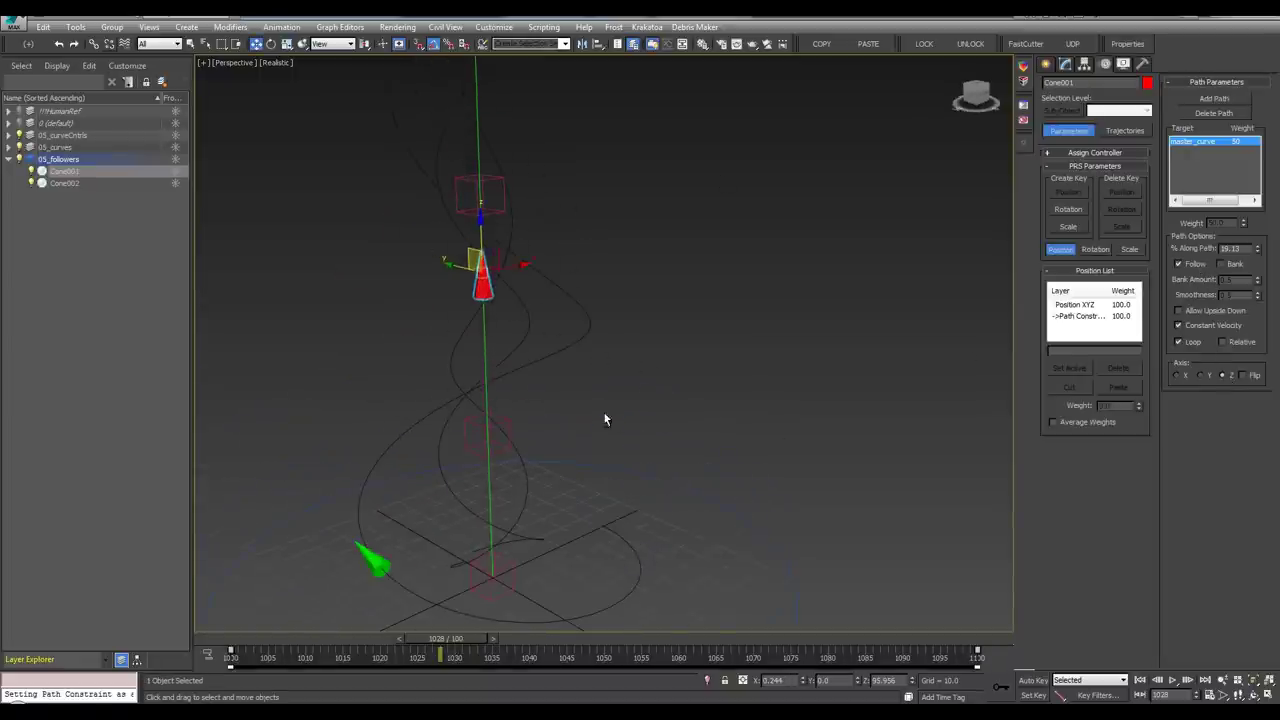
{"action": "left_click", "coordinate": [488, 402]}
{"action": "left_click", "coordinate": [488, 177]}
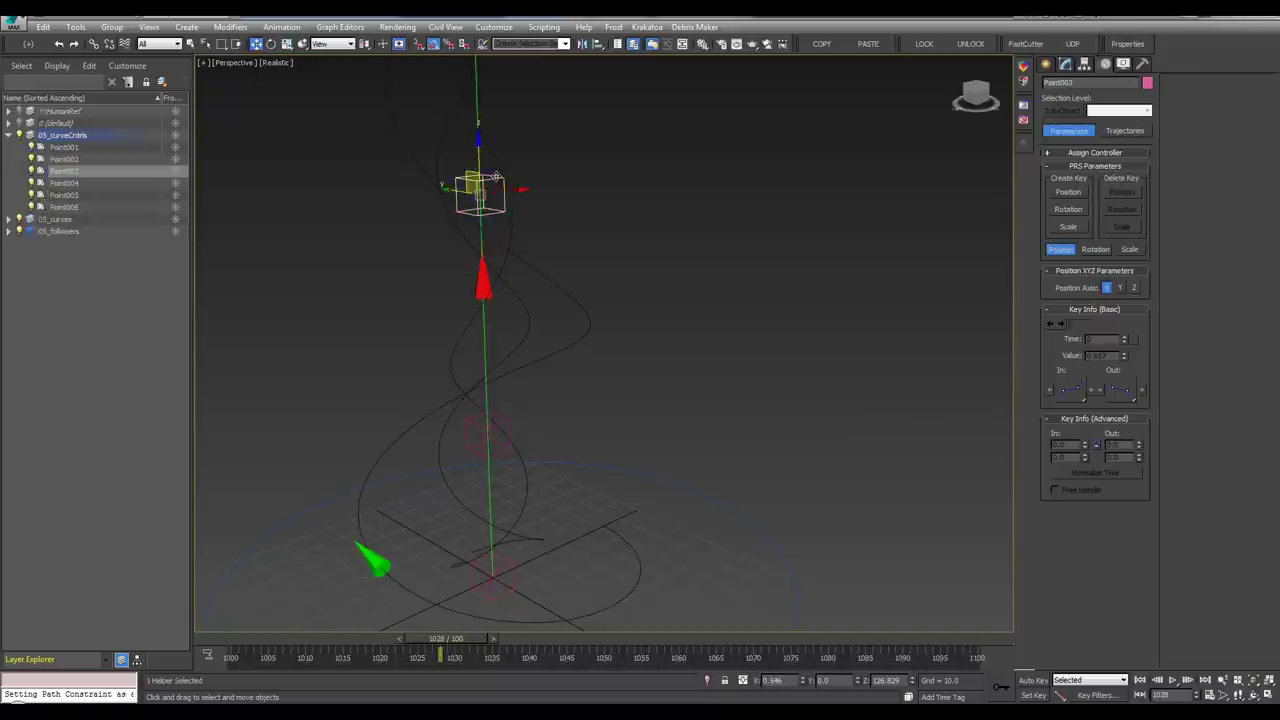
{"action": "middle_click_drag", "start_coordinate": [504, 282], "coordinate": [375, 290]}
{"action": "left_click", "coordinate": [354, 286]}
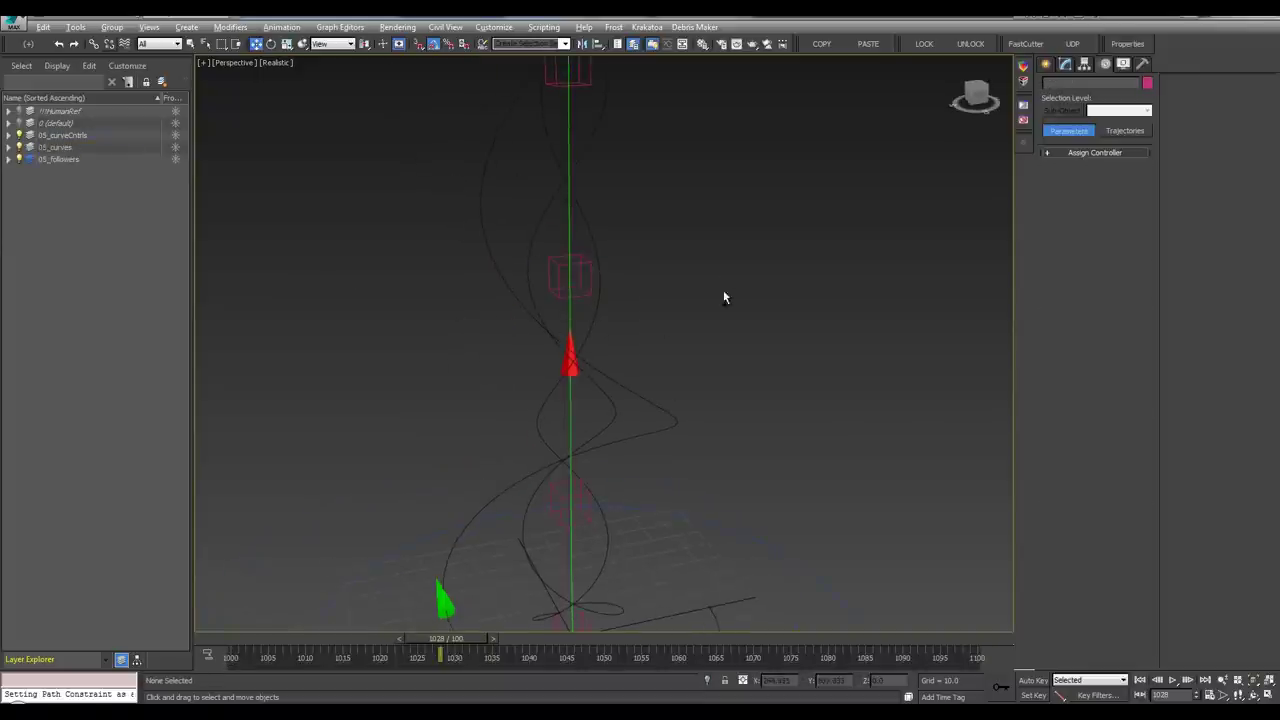
{"action": "middle_click_drag", "start_coordinate": [725, 297], "coordinate": [590, 222], "text": "alt"}
{"action": "left_click", "coordinate": [565, 242]}
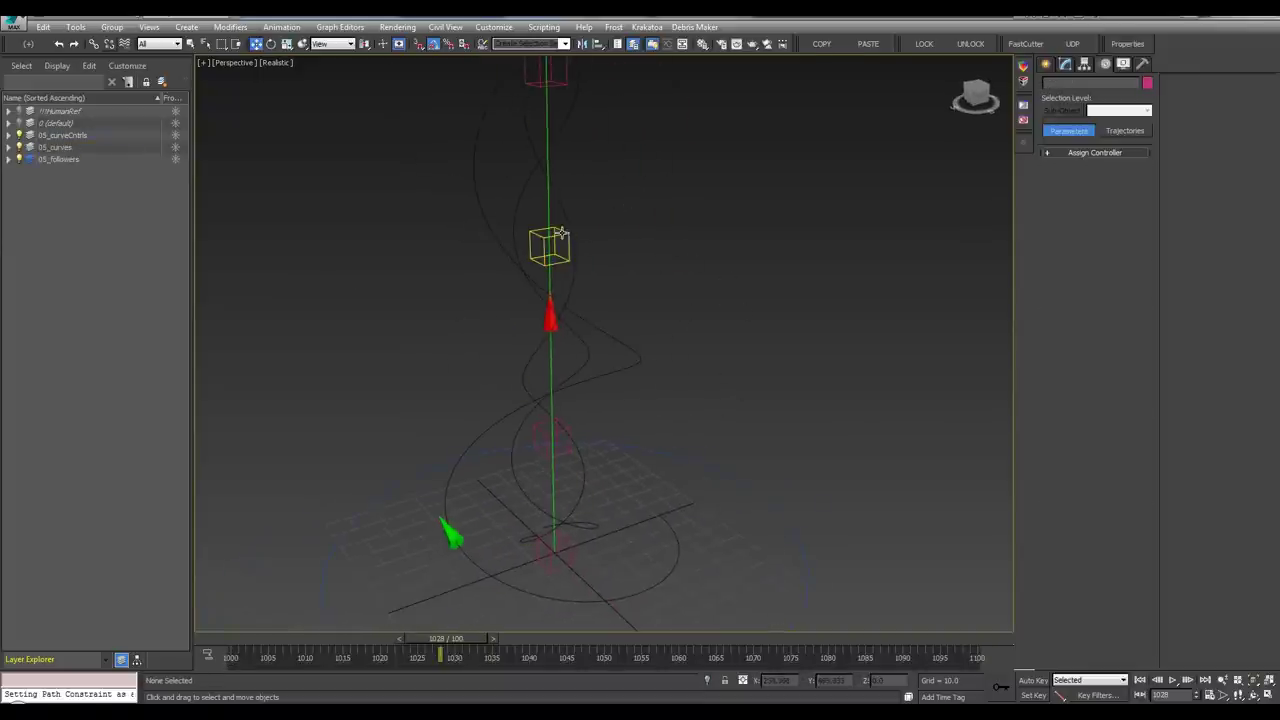
{"action": "left_click", "coordinate": [223, 230]}
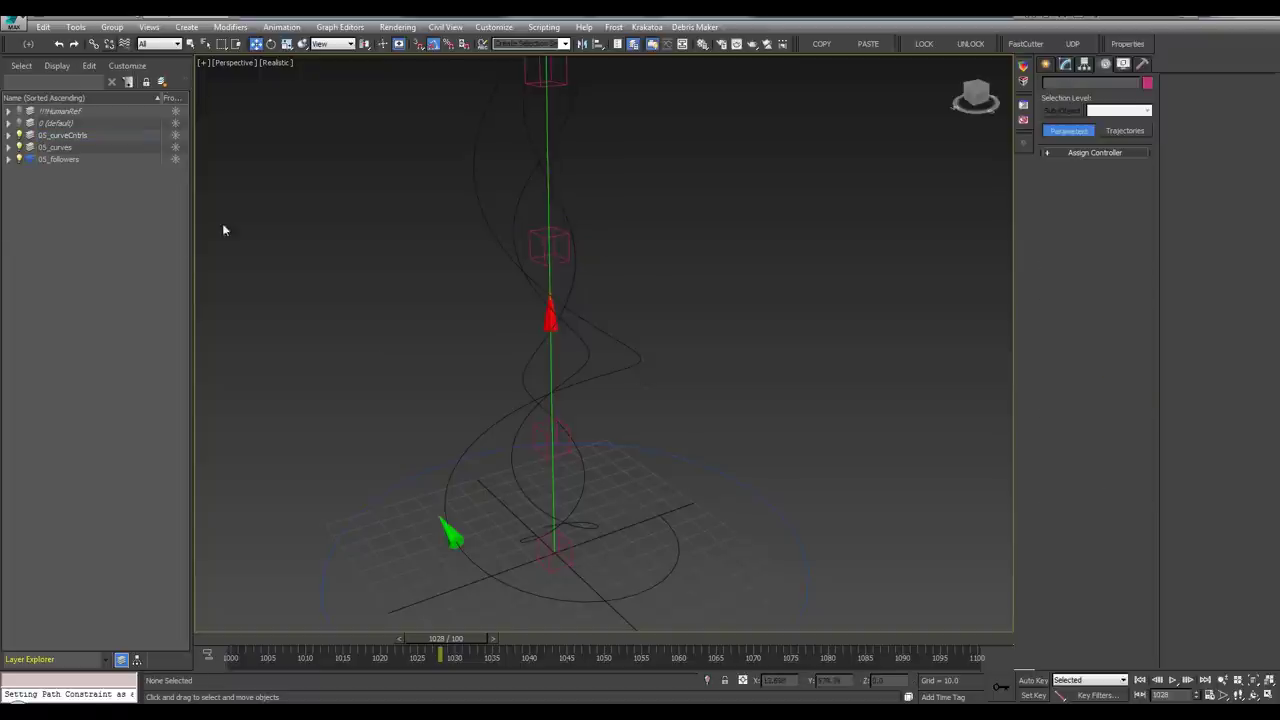
Freeze the 05_curves layer and try moving the control helper just above the red cone sideways
{"action": "left_click", "coordinate": [9, 148]}
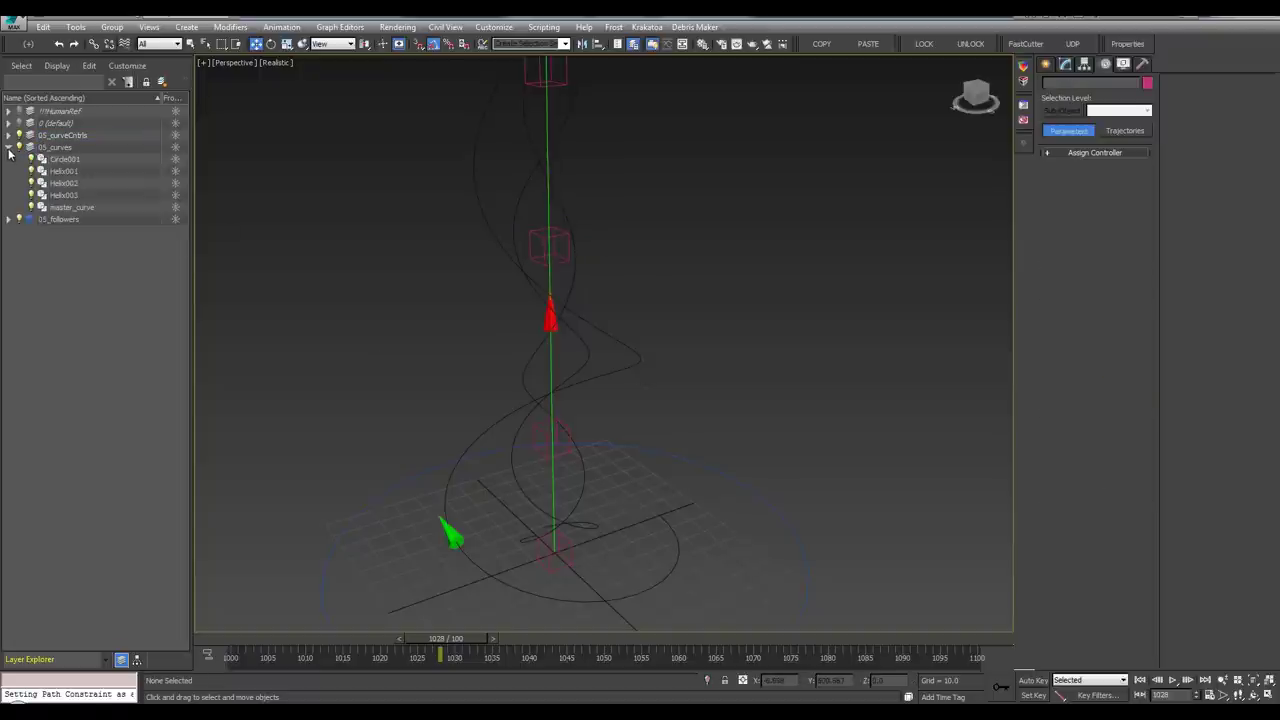
{"action": "left_click", "coordinate": [9, 148]}
{"action": "left_click", "coordinate": [174, 148]}
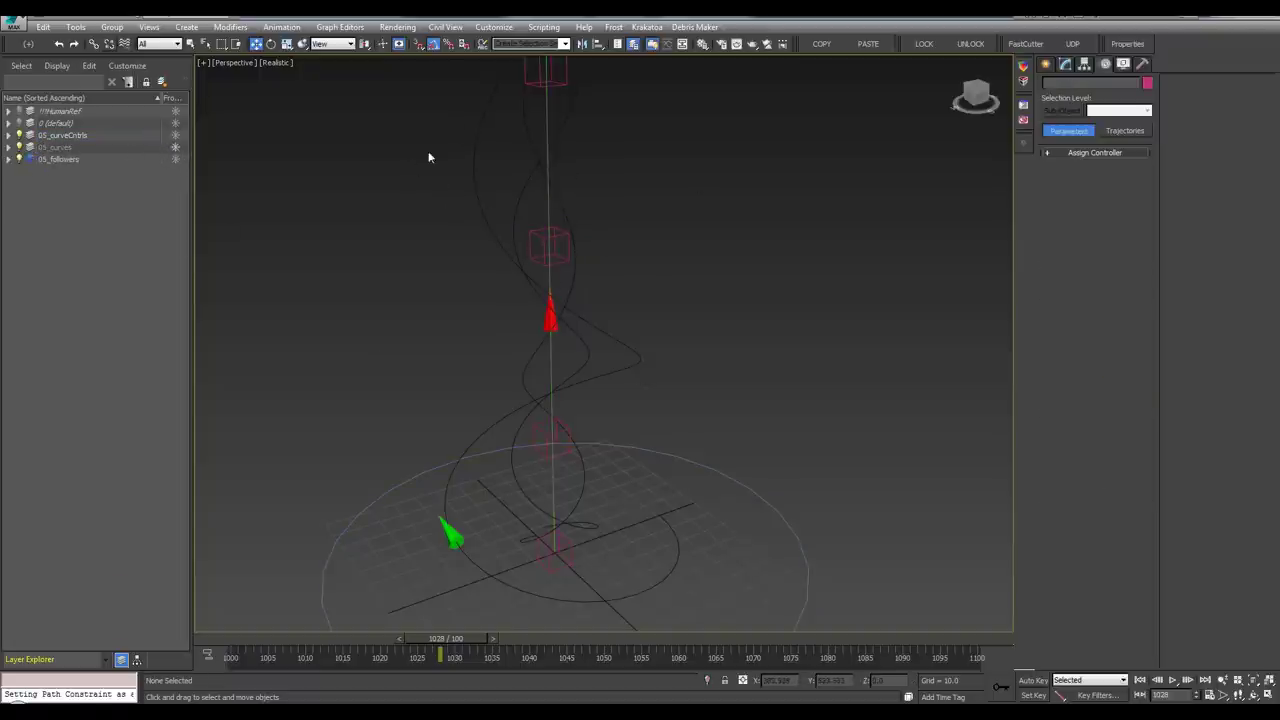
{"action": "left_click", "coordinate": [558, 247]}
{"action": "left_click_drag", "start_coordinate": [591, 238], "coordinate": [733, 238]}
Clone Cone002 to make another follower cone
{"action": "scroll", "coordinate": [734, 300], "scroll_direction": "down", "scroll_amount": 5}
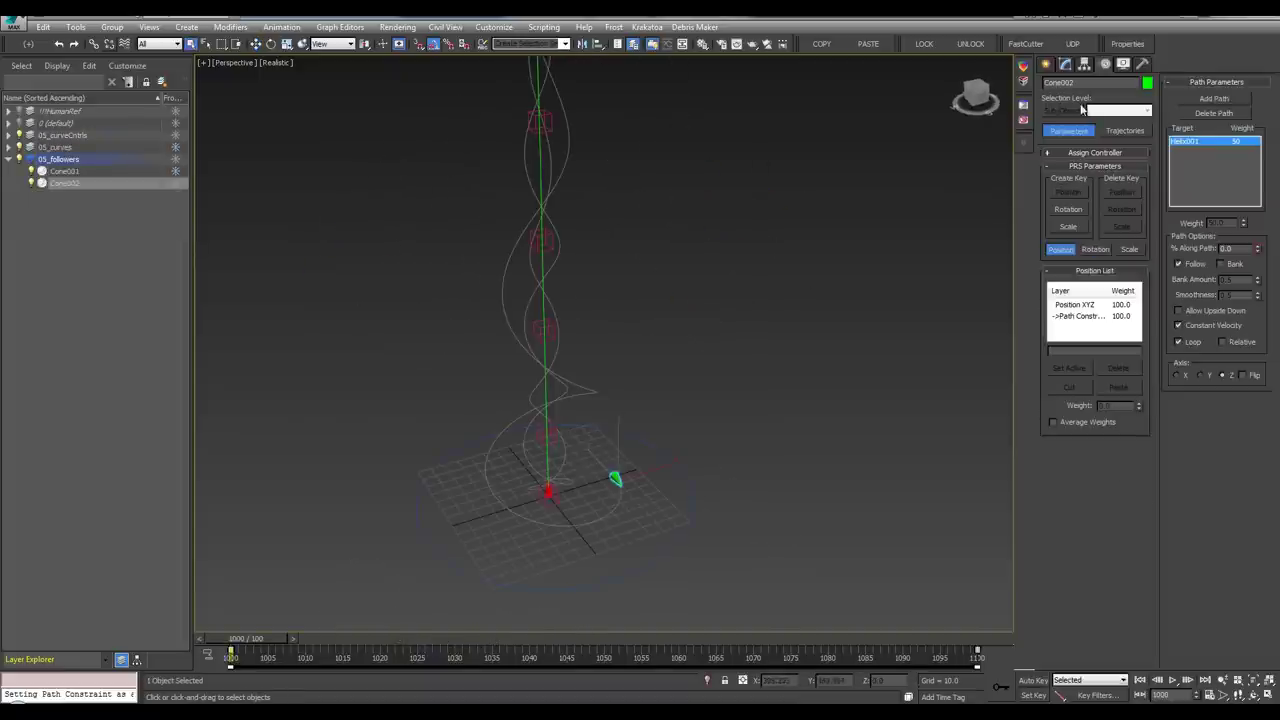
{"action": "key", "text": "ctrl+v"}
{"action": "left_click", "coordinate": [603, 409]}
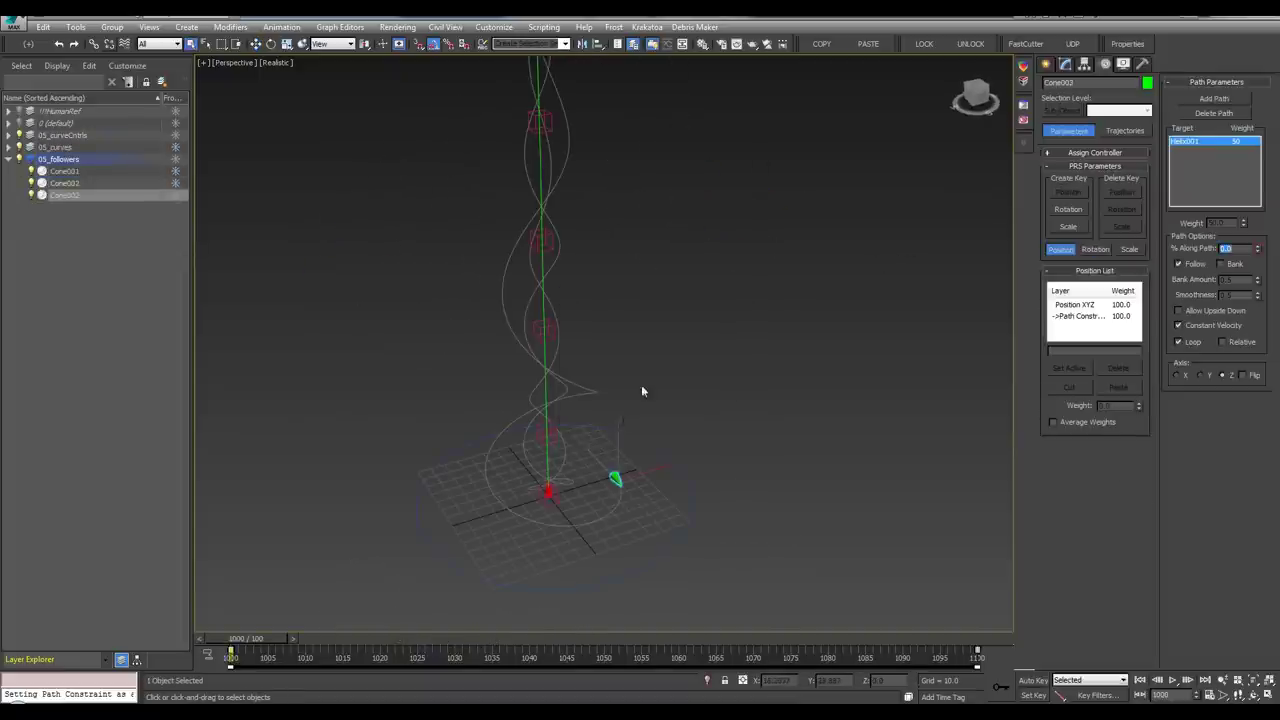
Replace Helix001 with Helix003 as the cloned cone's Path Constraint target, and check its placement on the timeline
{"action": "middle_click_drag", "start_coordinate": [641, 384], "coordinate": [641, 364]}
{"action": "left_click", "coordinate": [1215, 113]}
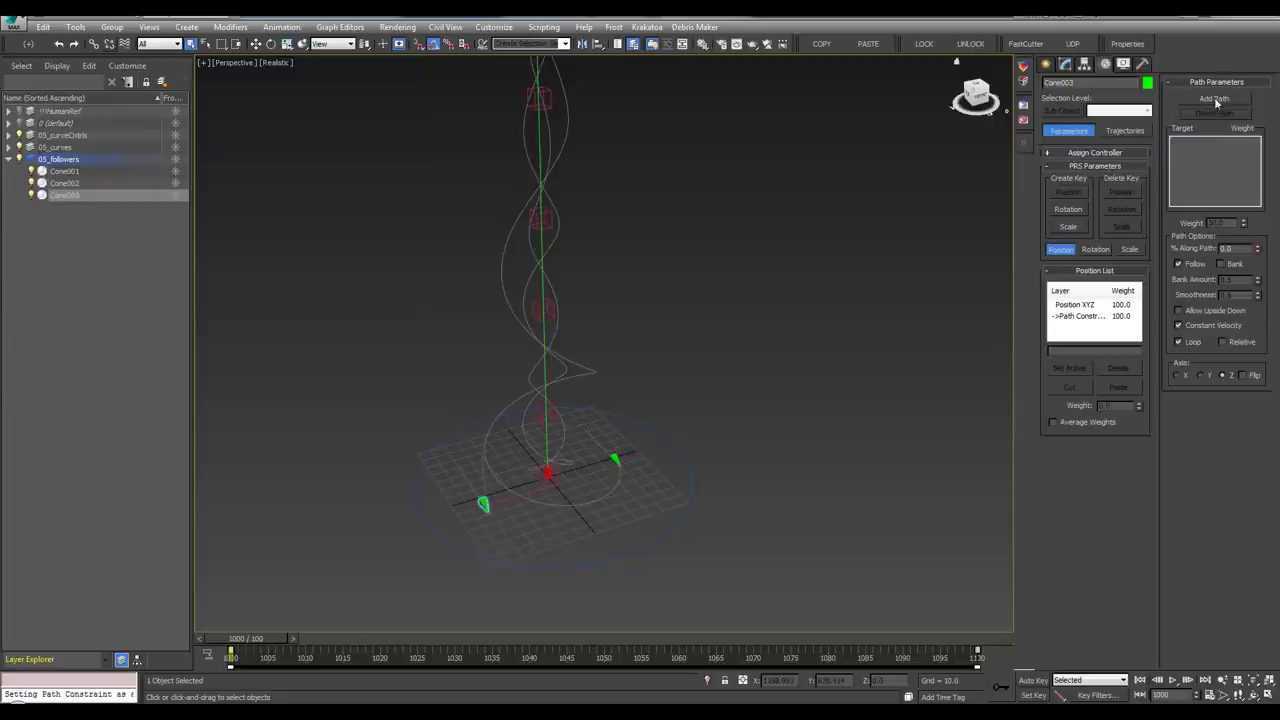
{"action": "left_click", "coordinate": [1214, 99]}
{"action": "scroll", "coordinate": [556, 442], "scroll_direction": "up", "scroll_amount": 3}
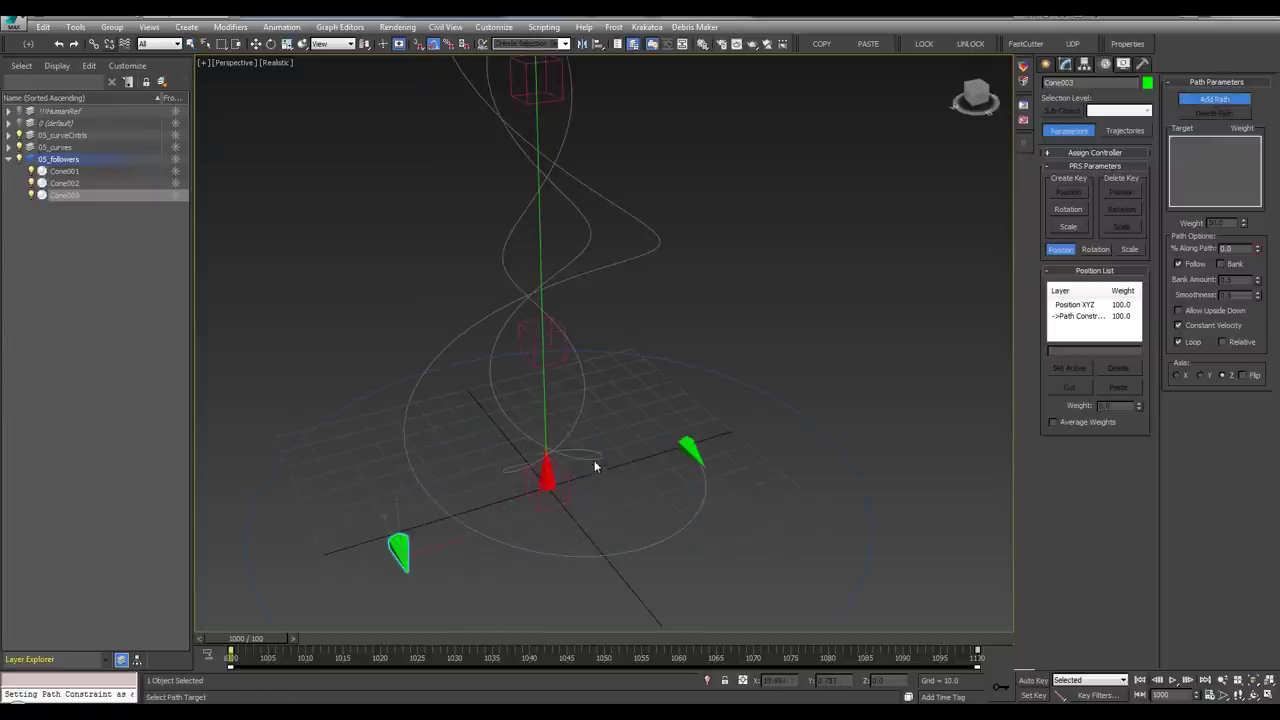
{"action": "left_click", "coordinate": [595, 467]}
{"action": "middle_click_drag", "start_coordinate": [634, 451], "coordinate": [415, 627], "text": "alt"}
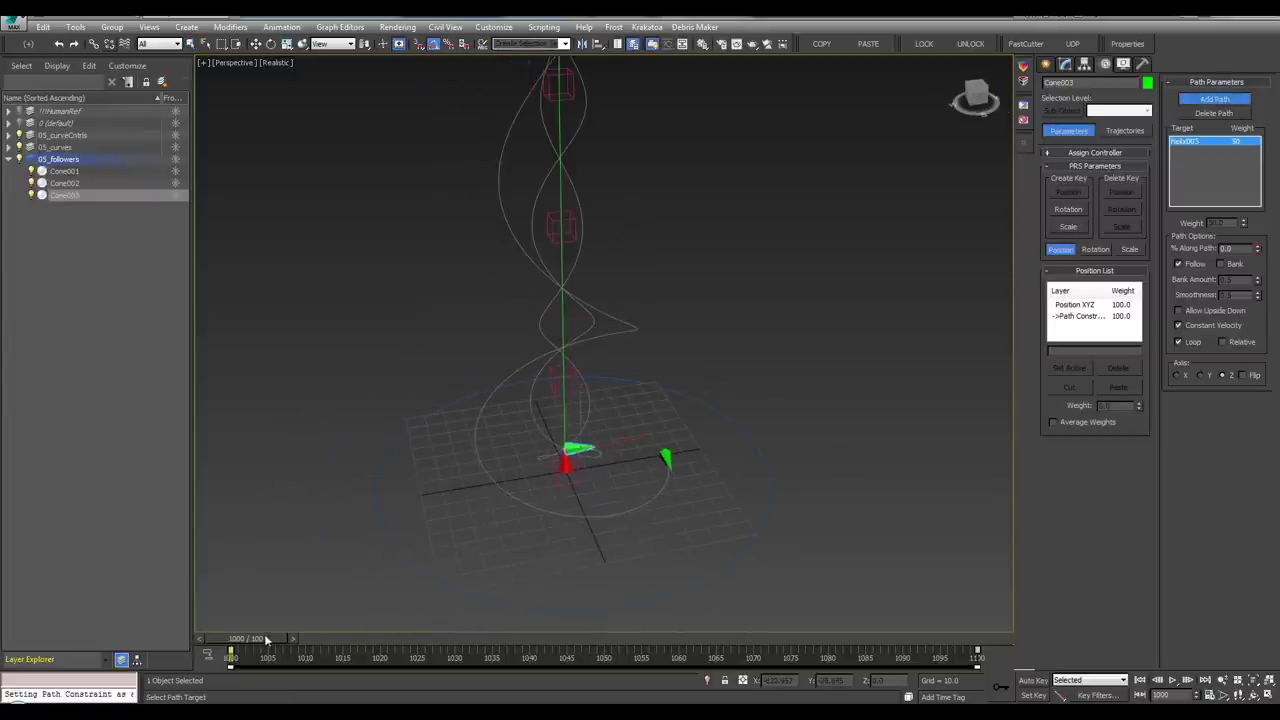
{"action": "mouse_move", "coordinate": [266, 638]}
{"action": "left_mouse_down"}
{"action": "mouse_move", "coordinate": [406, 638]}
{"action": "mouse_move", "coordinate": [257, 638]}
{"action": "left_mouse_up"}
Clone Cone003 and make Helix002 the path of the new cone's Path Constraint
{"action": "mouse_move", "coordinate": [592, 470]}
{"action": "middle_mouse_down", "text": "alt"}
{"action": "mouse_move", "coordinate": [593, 456]}
{"action": "mouse_move", "coordinate": [558, 440]}
{"action": "mouse_move", "coordinate": [565, 425]}
{"action": "mouse_move", "coordinate": [657, 359]}
{"action": "mouse_move", "coordinate": [678, 428]}
{"action": "middle_mouse_up", "text": "alt"}
{"action": "key", "text": "ctrl+v"}
{"action": "left_click", "coordinate": [597, 414]}
{"action": "left_click", "coordinate": [1214, 98]}
{"action": "scroll", "coordinate": [746, 387], "scroll_direction": "down", "scroll_amount": 5}
{"action": "right_click", "coordinate": [746, 387]}
{"action": "key", "text": "q"}
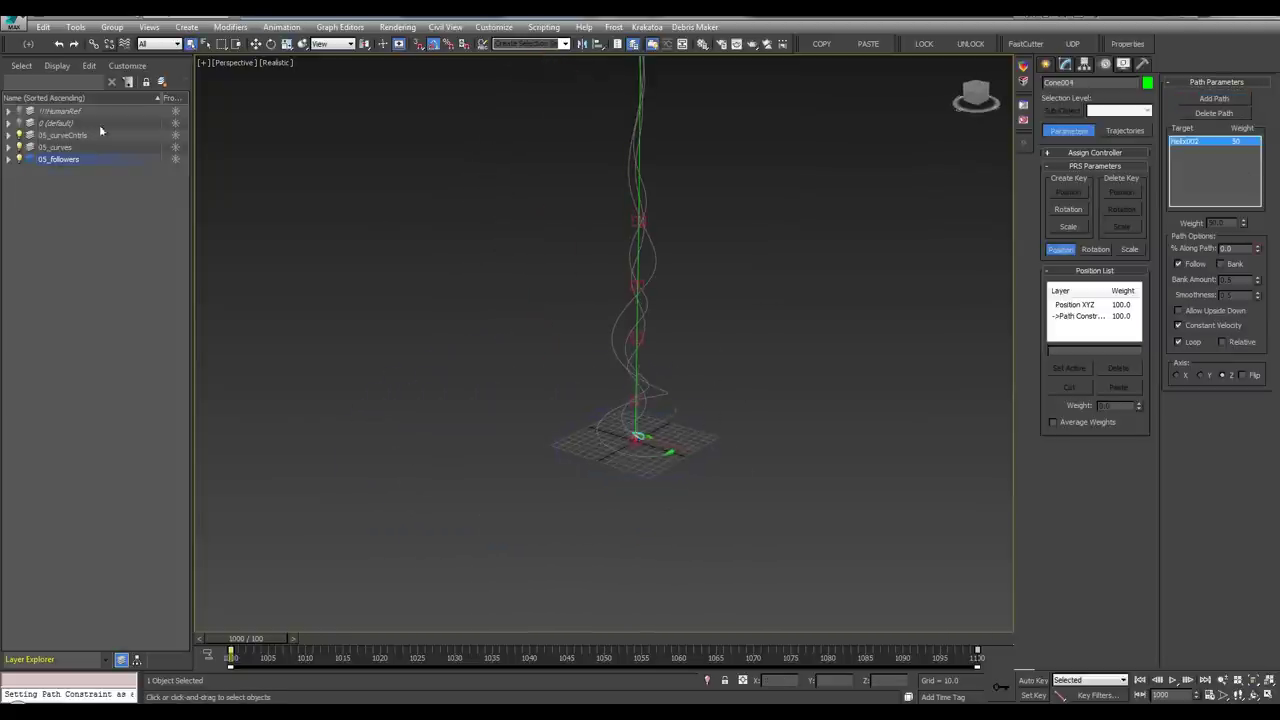
Play and scrub the animation with the 05_curves layer temporarily hidden to check how the four cones travel
{"action": "left_click", "coordinate": [19, 147]}
{"action": "middle_click_drag", "start_coordinate": [680, 203], "coordinate": [658, 229]}
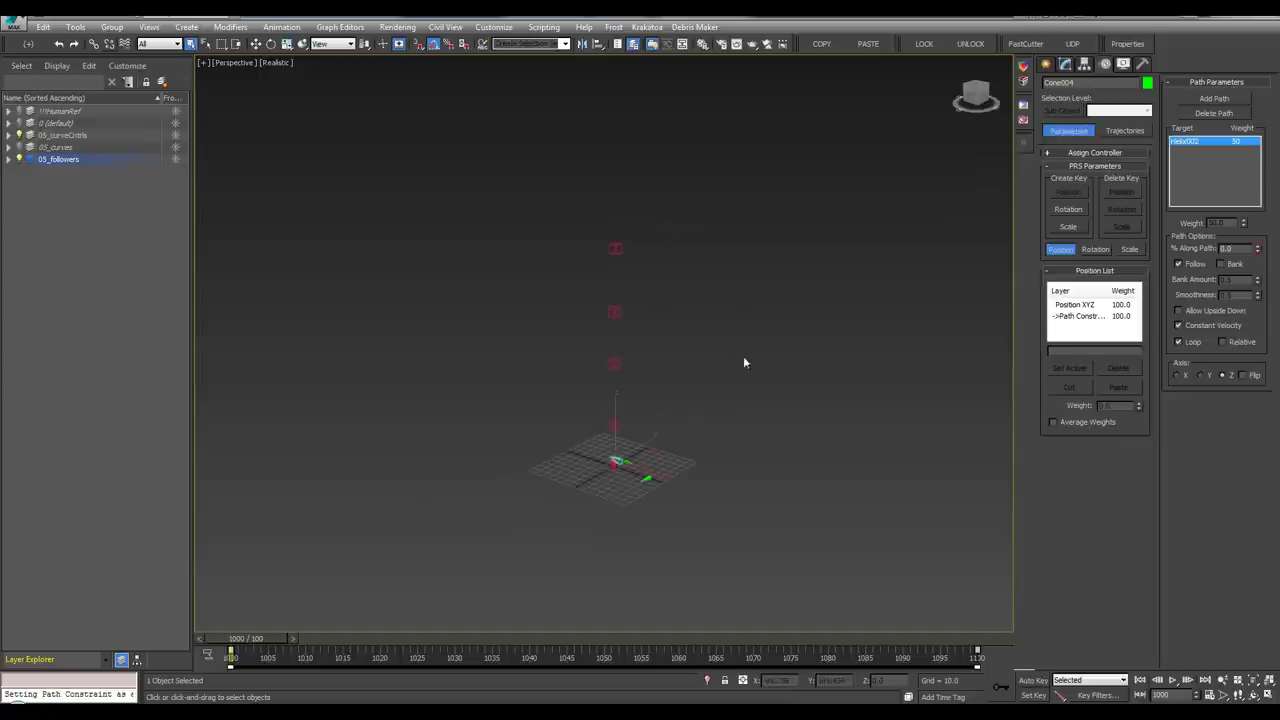
{"action": "middle_click_drag", "start_coordinate": [743, 357], "coordinate": [748, 343], "text": "alt"}
{"action": "left_click", "coordinate": [754, 135]}
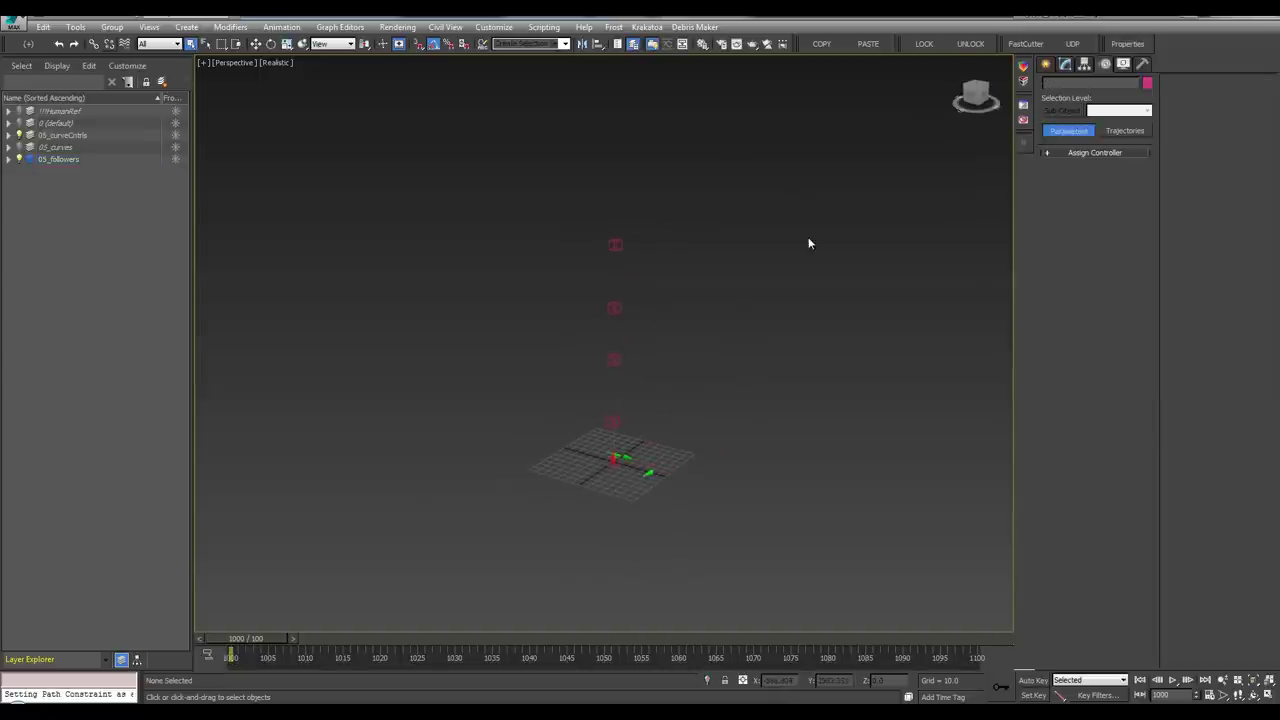
{"action": "key", "text": "/"}
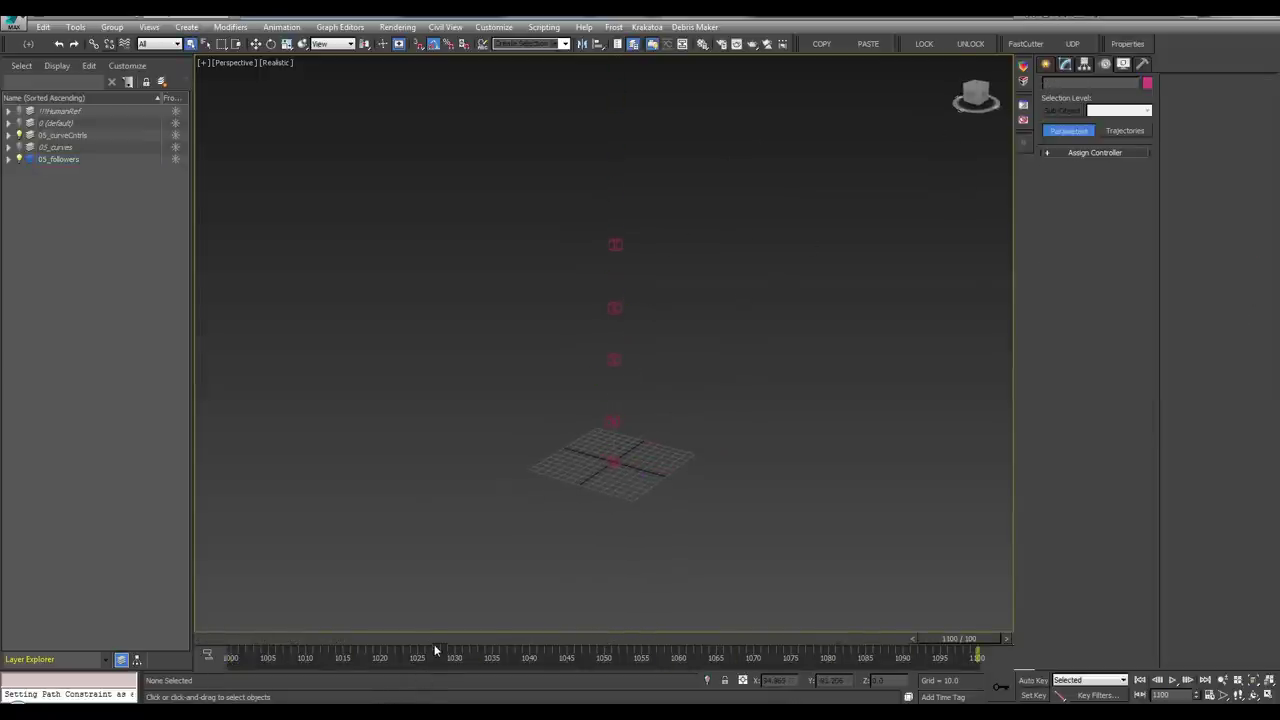
{"action": "left_click_drag", "start_coordinate": [350, 640], "coordinate": [716, 633]}
{"action": "left_click_drag", "start_coordinate": [818, 630], "coordinate": [766, 630]}
{"action": "middle_click_drag", "start_coordinate": [726, 414], "coordinate": [648, 469], "text": "alt"}
{"action": "scroll", "coordinate": [646, 469], "scroll_direction": "down", "scroll_amount": 2}
{"action": "key", "text": "/"}
{"action": "left_click_drag", "start_coordinate": [495, 640], "coordinate": [549, 640]}
{"action": "left_click_drag", "start_coordinate": [705, 640], "coordinate": [231, 640]}
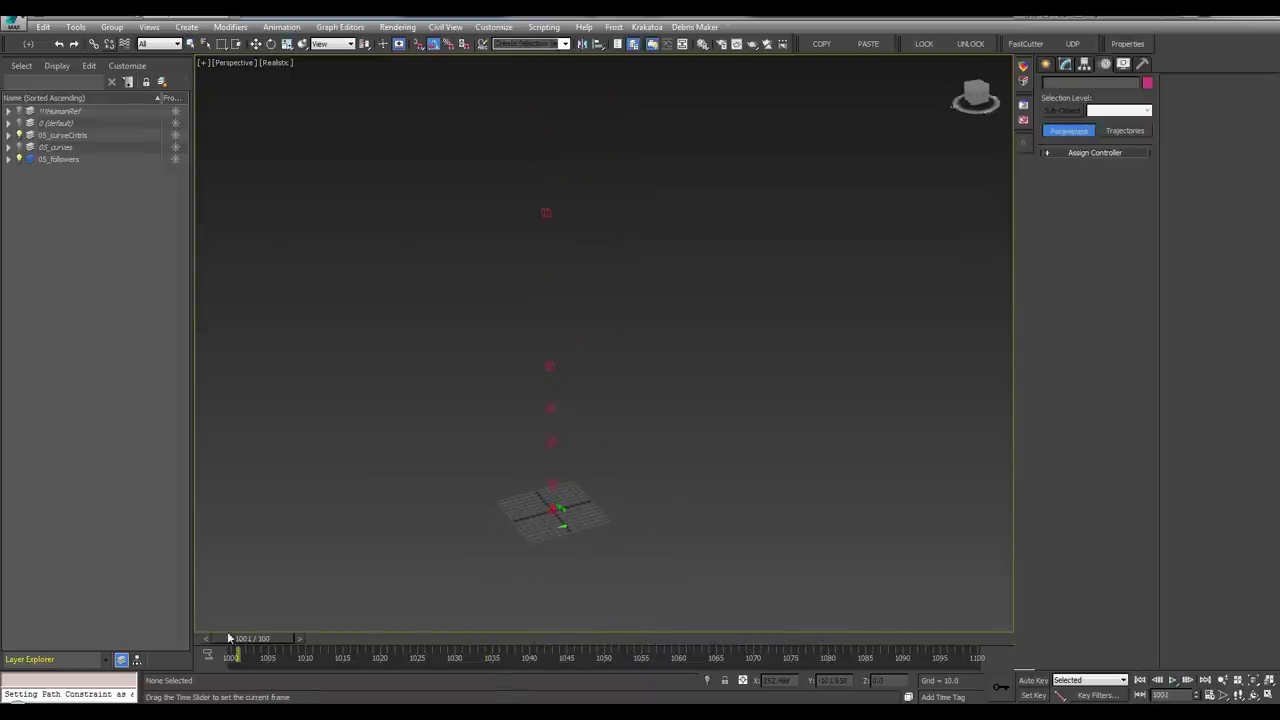
{"action": "left_click", "coordinate": [19, 148]}
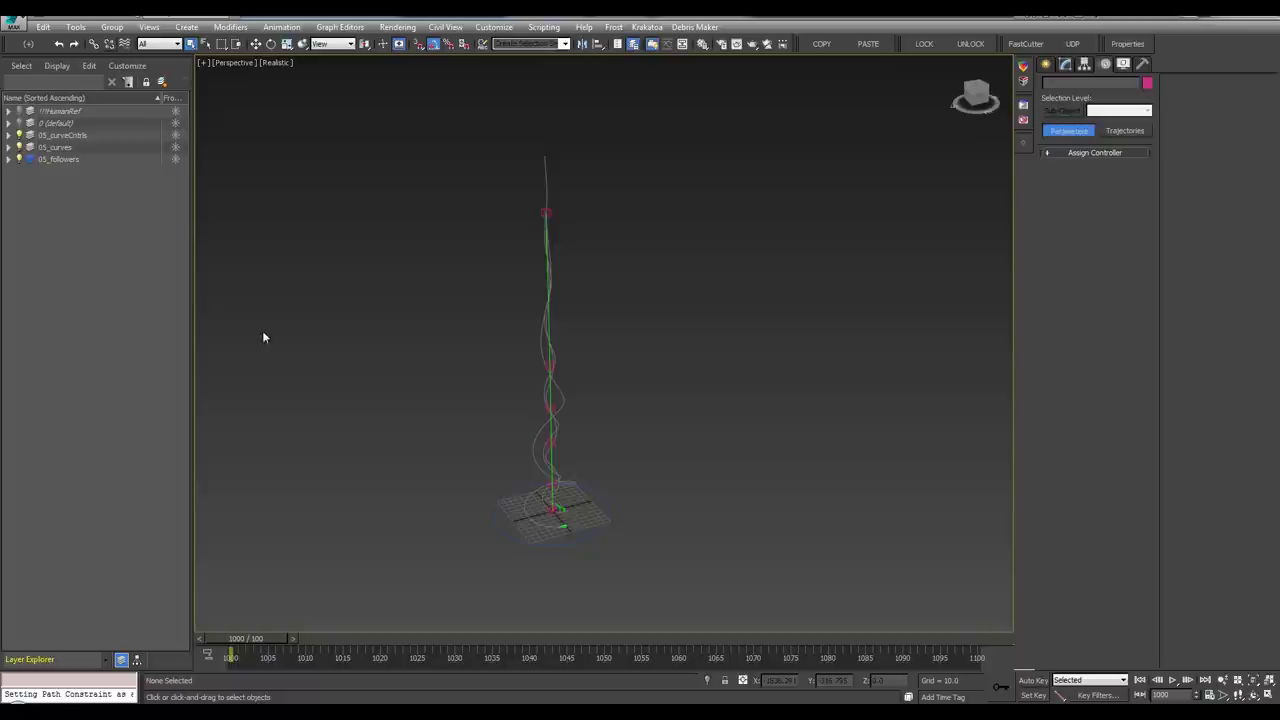
Rotate Circle001 by 90 degrees about the X axis to tilt the whole rig, and scrub to frame 1060
{"action": "left_click", "coordinate": [9, 148]}
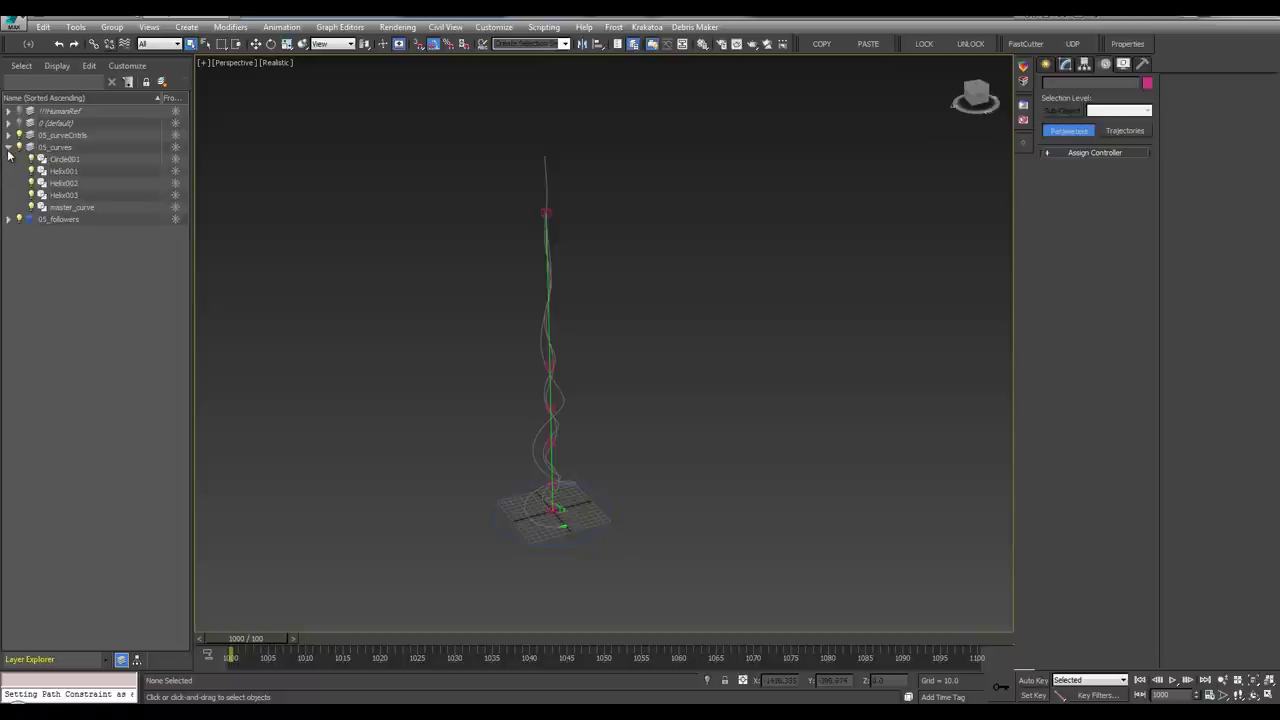
{"action": "left_click", "coordinate": [603, 511]}
{"action": "key", "text": "e"}
{"action": "middle_click_drag", "start_coordinate": [590, 487], "coordinate": [622, 429]}
{"action": "left_click_drag", "start_coordinate": [608, 404], "coordinate": [542, 401]}
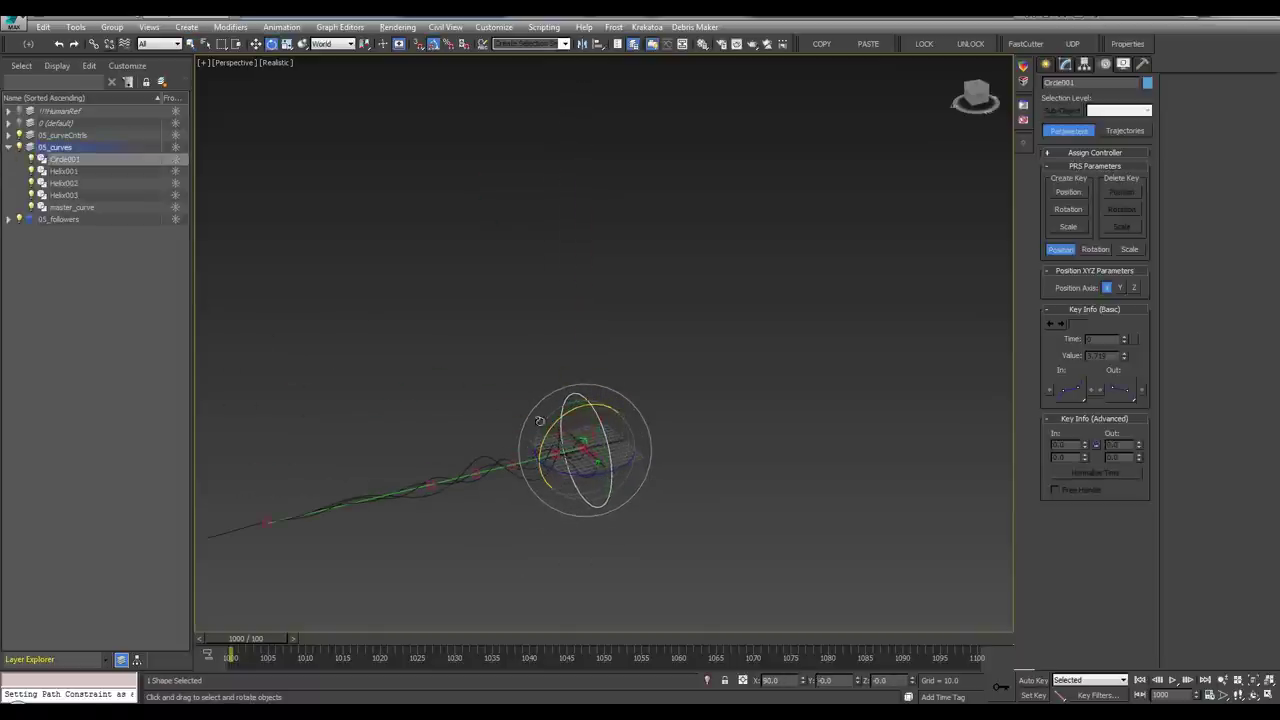
{"action": "middle_click_drag", "start_coordinate": [540, 412], "coordinate": [656, 442], "text": "alt"}
{"action": "middle_click_drag", "start_coordinate": [656, 442], "coordinate": [686, 315]}
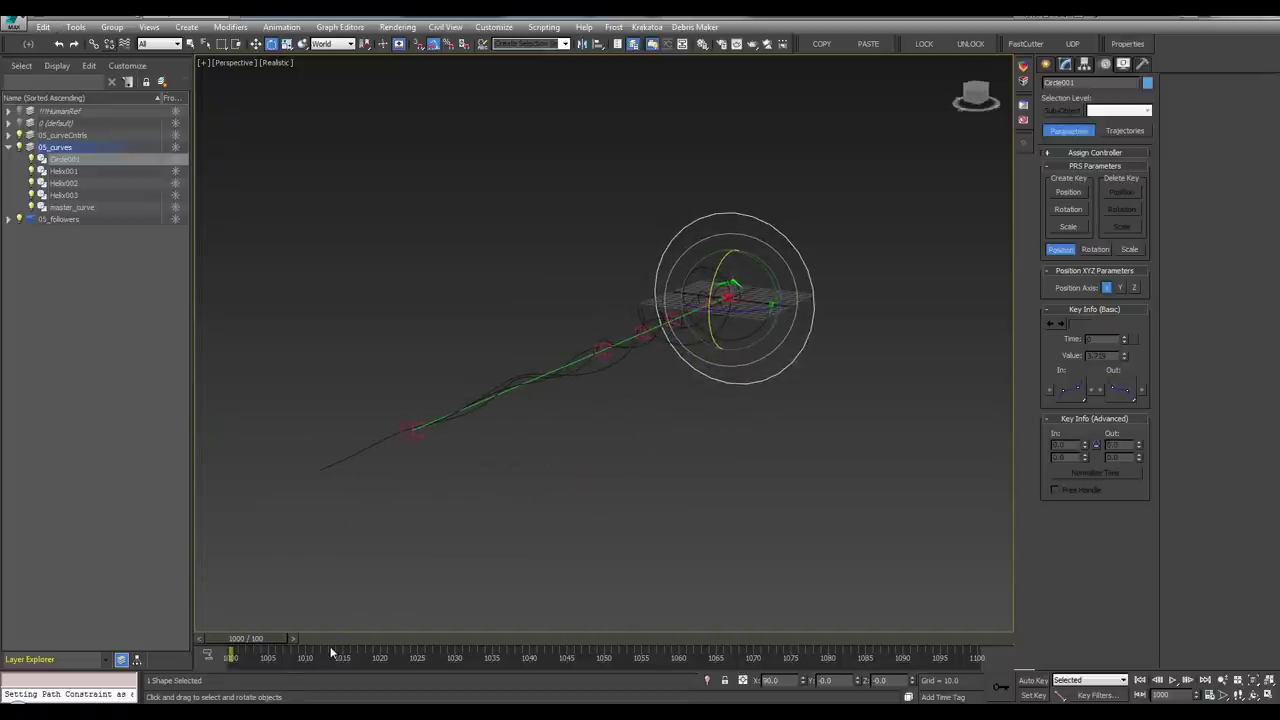
{"action": "left_click_drag", "start_coordinate": [334, 654], "coordinate": [679, 601]}
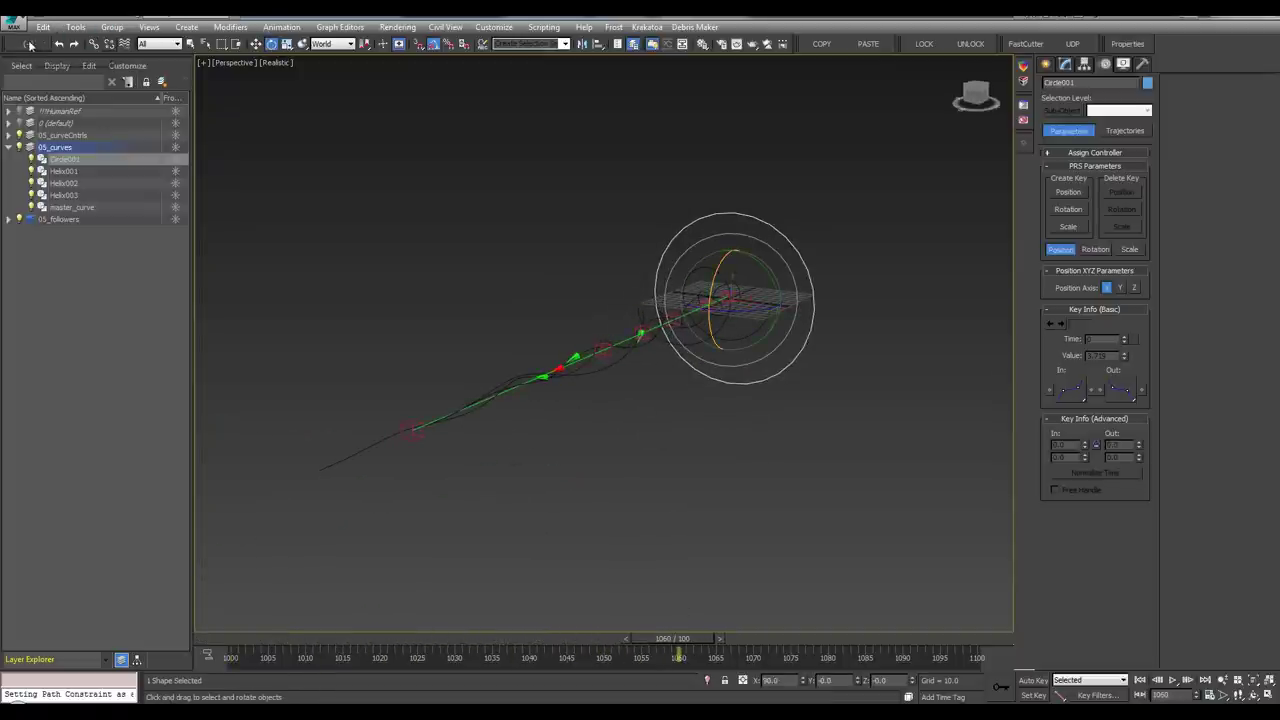
{"action": "middle_click_drag", "start_coordinate": [627, 244], "coordinate": [566, 318], "text": "alt"}
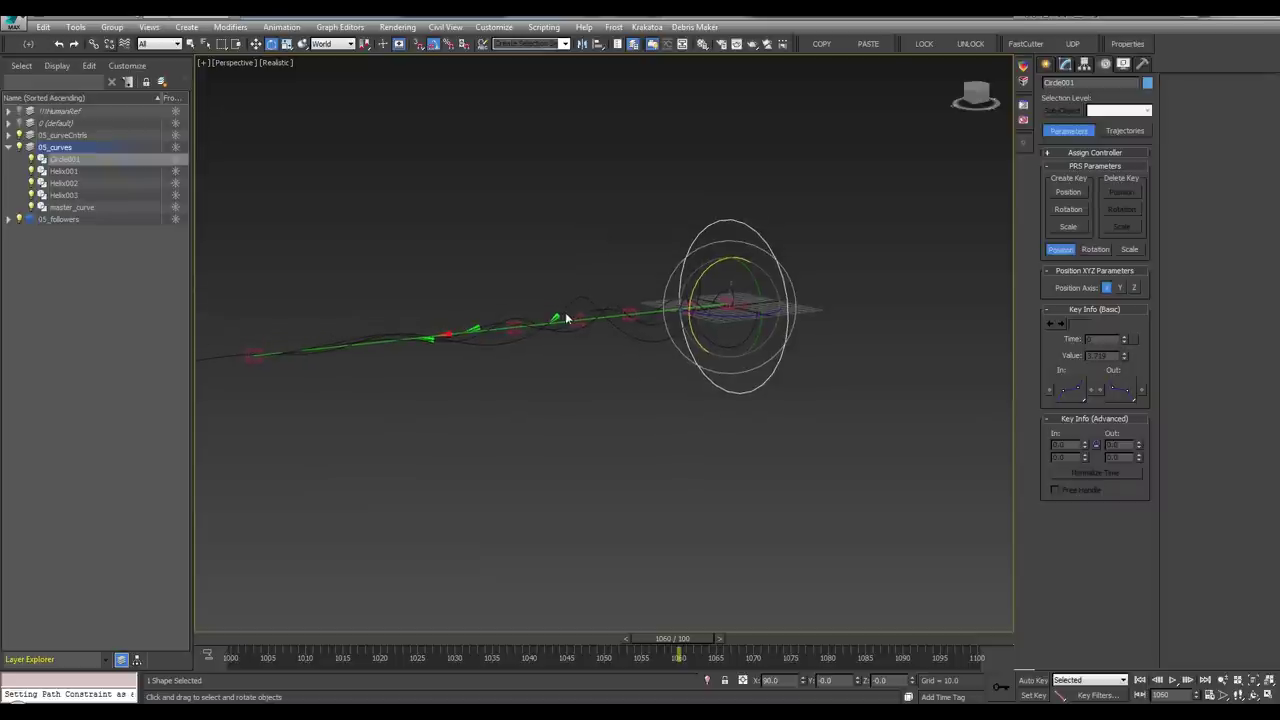
Raise the control helper Point004 and lower Point005 to bend master_curve vertically
{"action": "left_click", "coordinate": [577, 318]}
{"action": "key", "text": "w"}
{"action": "left_click_drag", "start_coordinate": [586, 323], "coordinate": [575, 245]}
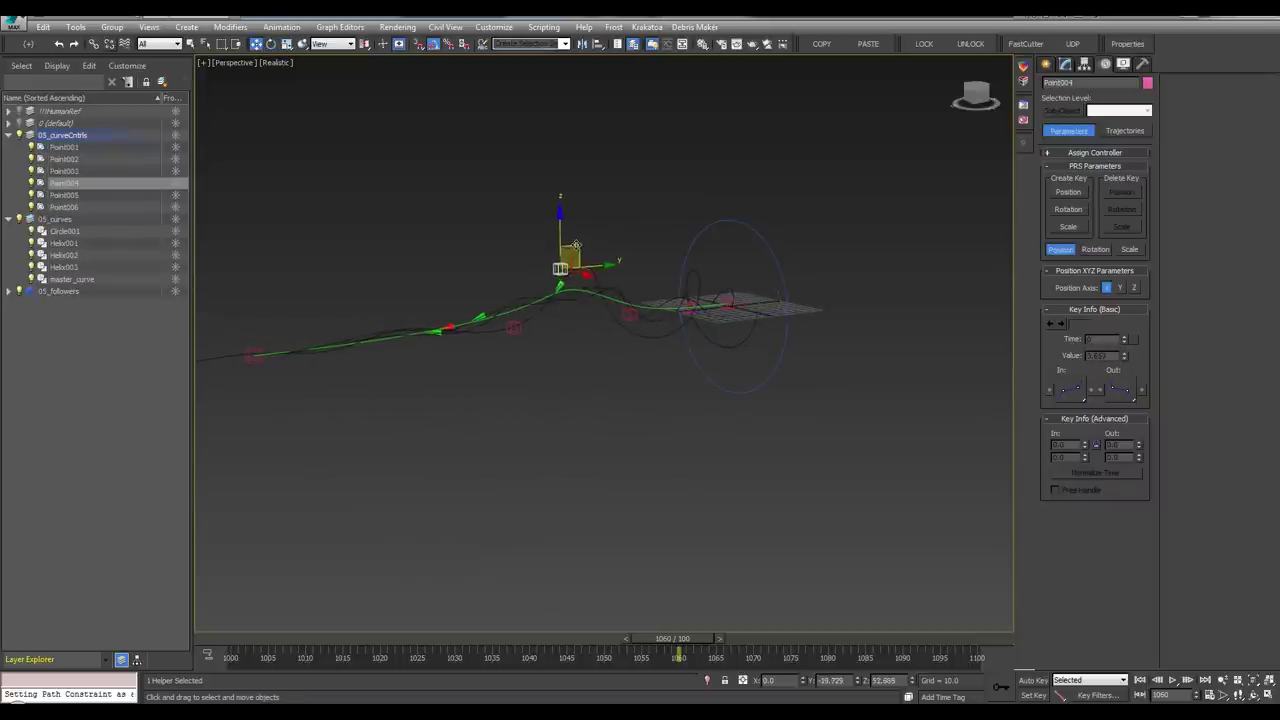
{"action": "left_click", "coordinate": [513, 328]}
{"action": "left_click_drag", "start_coordinate": [524, 316], "coordinate": [517, 351]}
Offset Point005, Point003 and Point001 sideways to give master_curve a winding shape
{"action": "middle_click_drag", "start_coordinate": [520, 356], "coordinate": [598, 430], "text": "alt"}
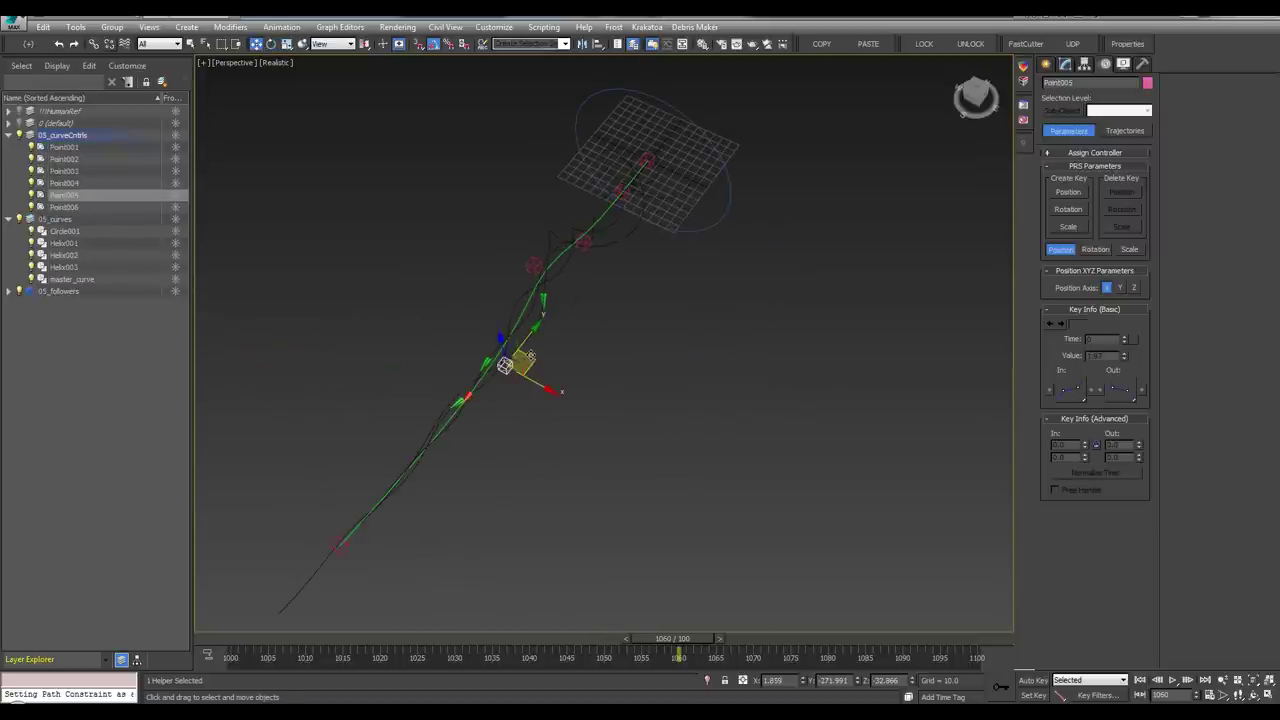
{"action": "left_click_drag", "start_coordinate": [530, 353], "coordinate": [587, 373]}
{"action": "left_click", "coordinate": [583, 242]}
{"action": "left_click_drag", "start_coordinate": [585, 243], "coordinate": [640, 216]}
{"action": "left_click_drag", "start_coordinate": [647, 160], "coordinate": [658, 133]}
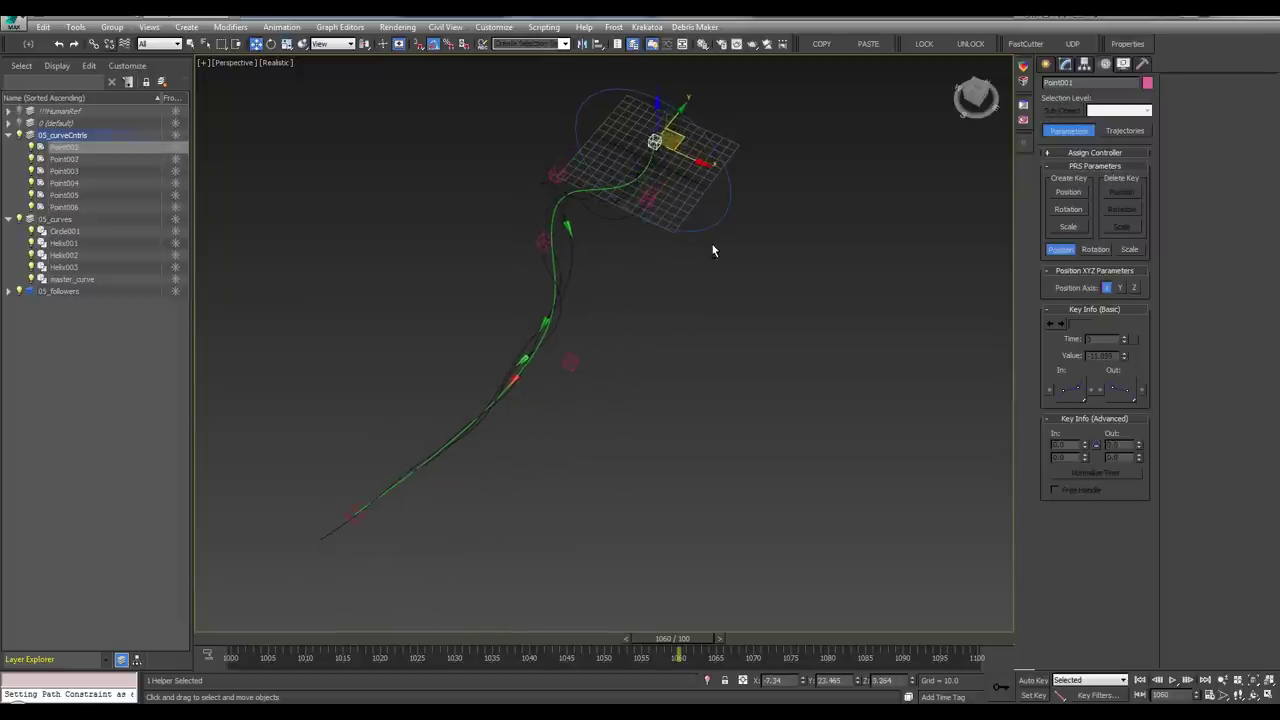
Play and scrub the animation to check how the cones follow the bent curves
{"action": "middle_click_drag", "start_coordinate": [711, 249], "coordinate": [724, 301], "text": "alt"}
{"action": "left_click", "coordinate": [778, 337]}
{"action": "key", "text": "/"}
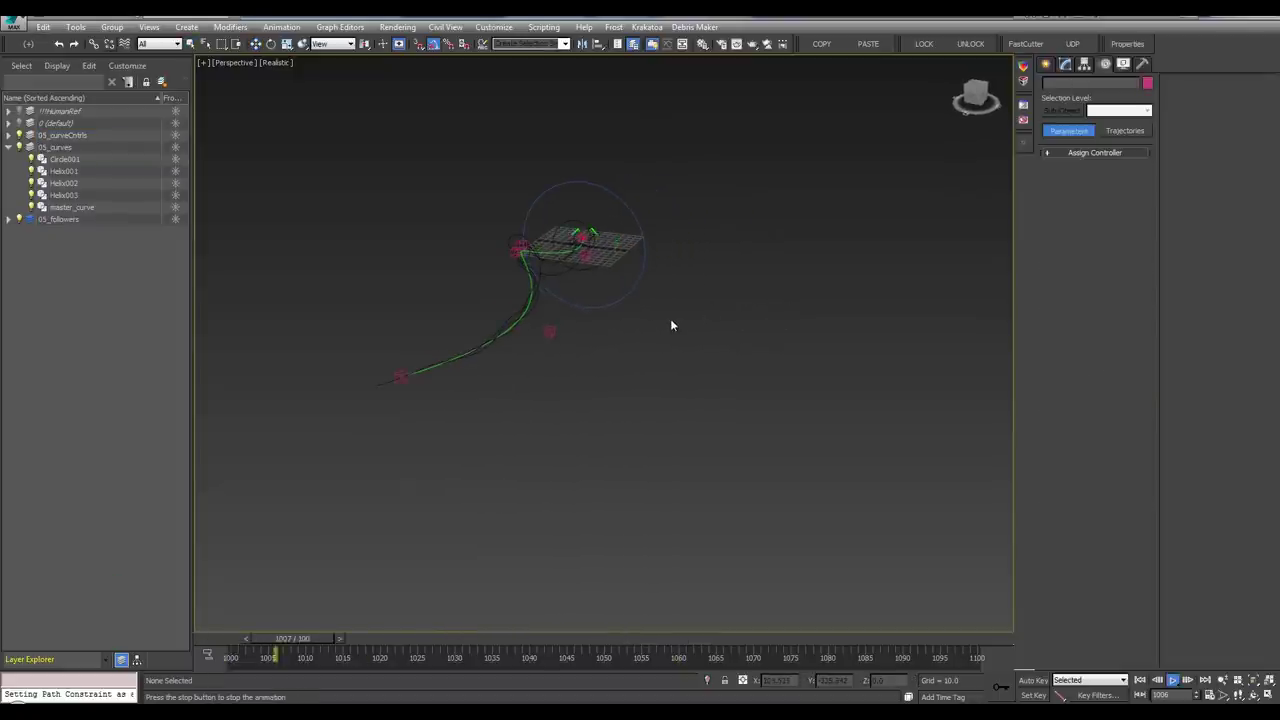
{"action": "left_click_drag", "start_coordinate": [390, 640], "coordinate": [607, 638]}
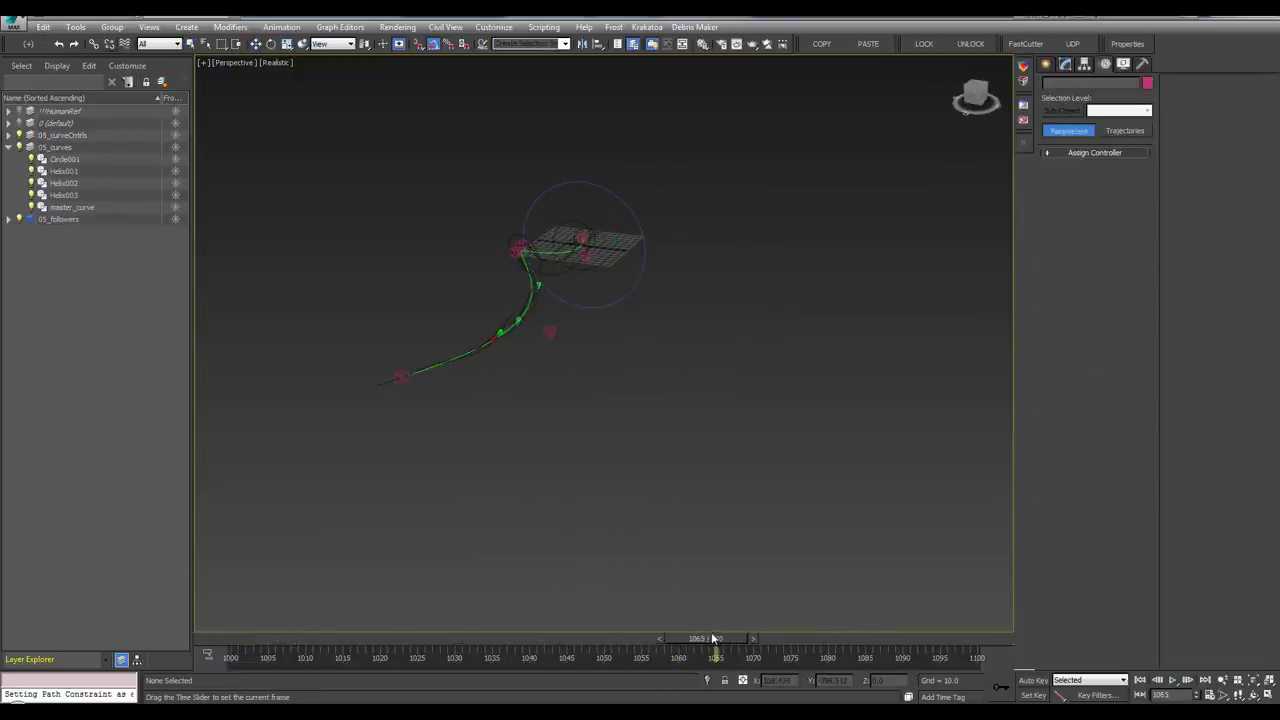
{"action": "left_click", "coordinate": [975, 97]}
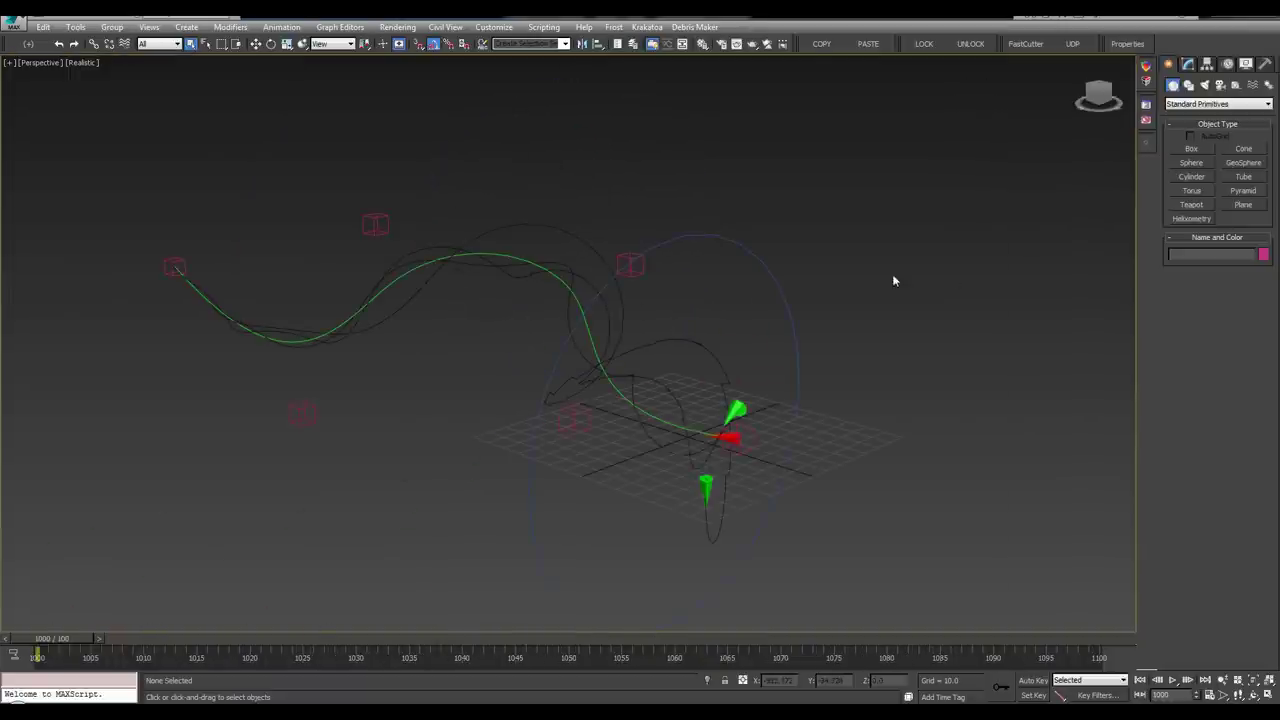
Select the three helix curves deformed around master_curve together
{"action": "middle_click_drag", "start_coordinate": [515, 340], "coordinate": [440, 246], "text": "alt"}
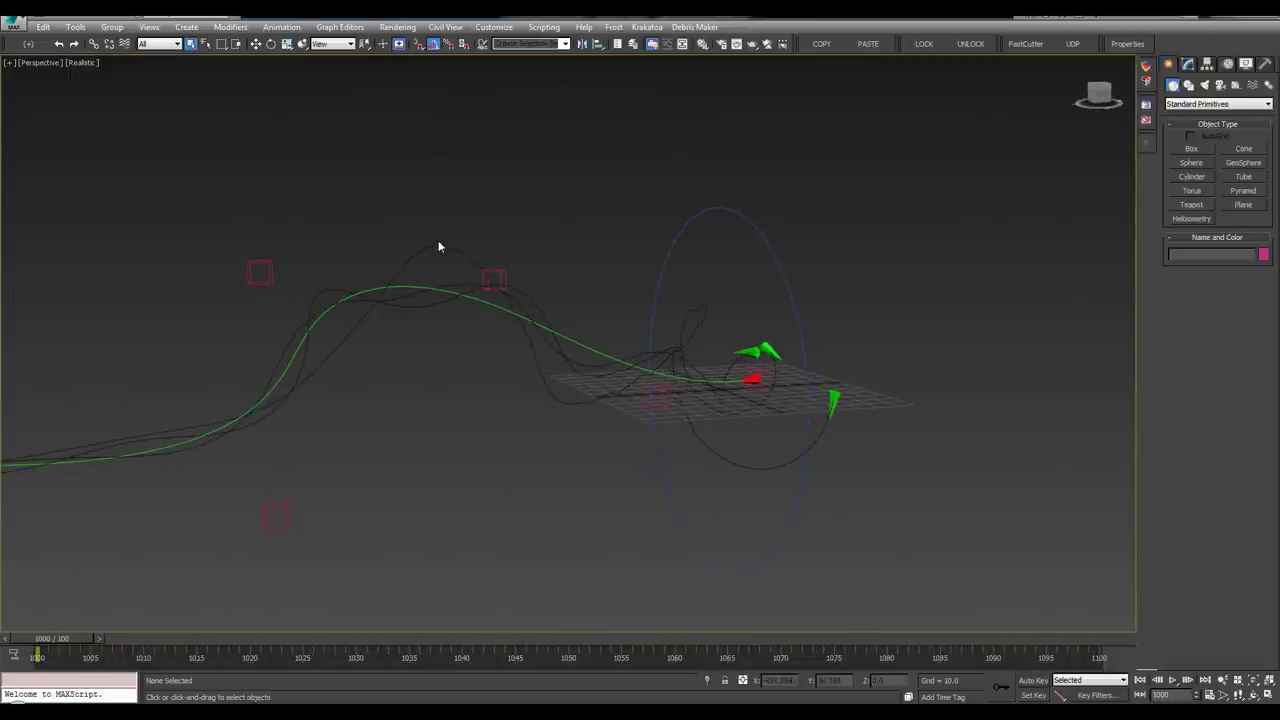
{"action": "left_click", "coordinate": [435, 267]}
{"action": "left_click", "coordinate": [422, 317], "text": "ctrl"}
{"action": "scroll", "coordinate": [420, 314], "scroll_direction": "up", "scroll_amount": 5}
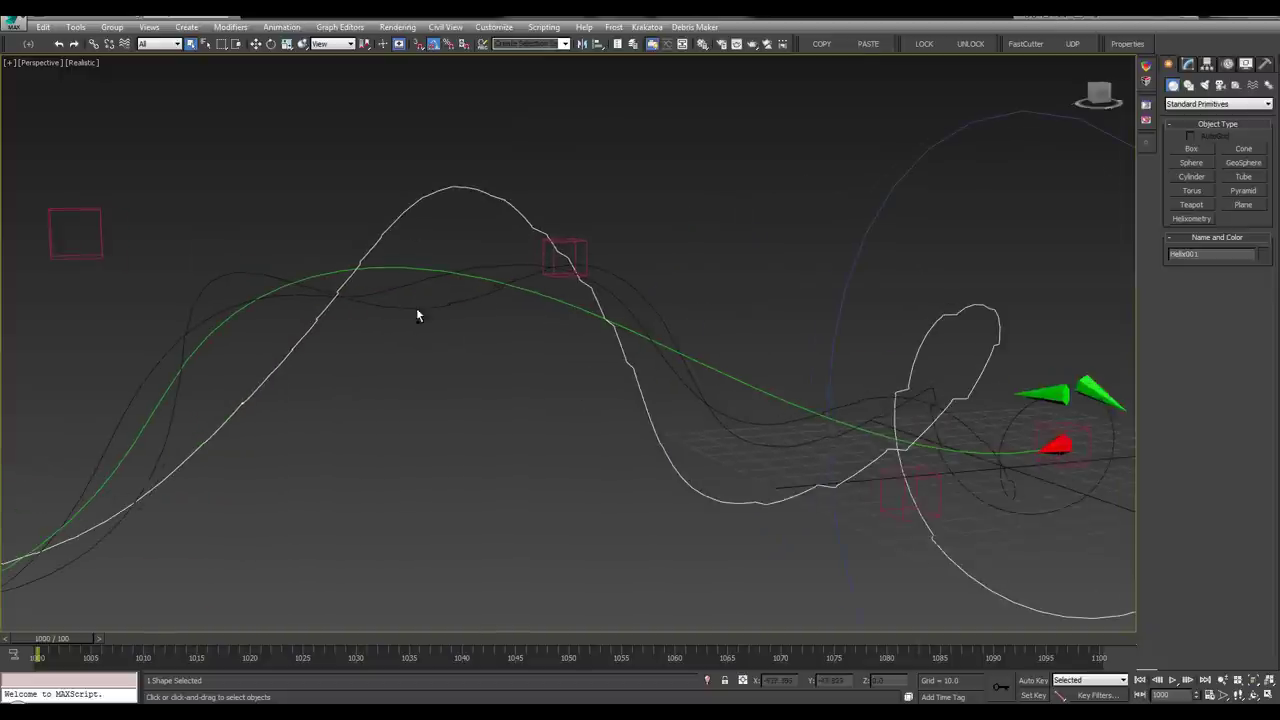
{"action": "left_click", "coordinate": [557, 286], "text": "ctrl"}
Apply a Normalize Spl. modifier to the three selected helix curves
{"action": "left_click", "coordinate": [1188, 63]}
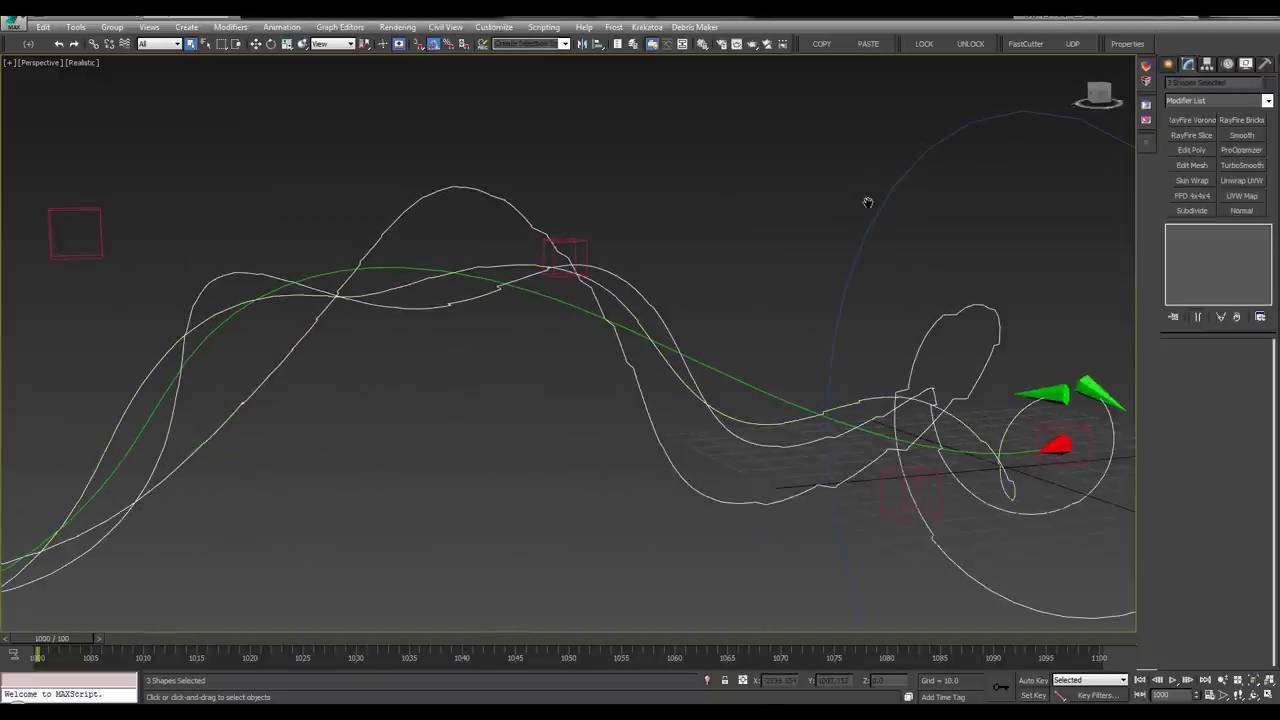
{"action": "middle_click_drag", "start_coordinate": [866, 200], "coordinate": [907, 209]}
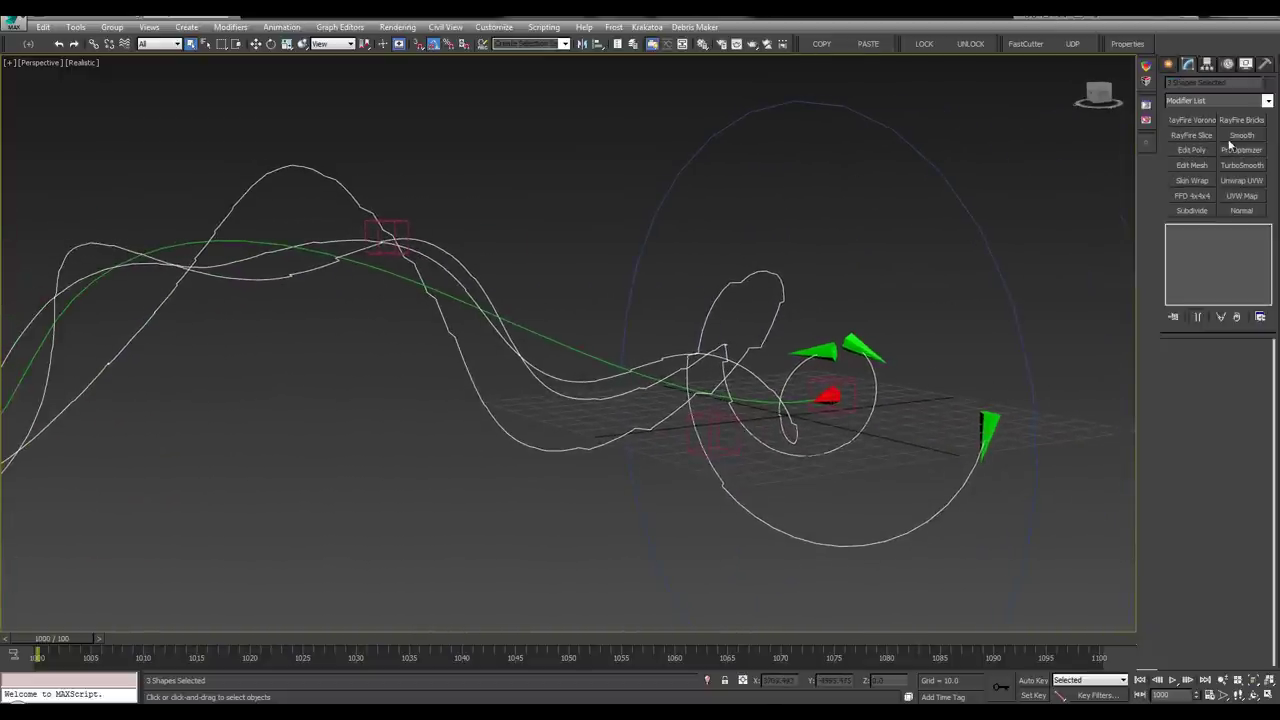
{"action": "left_click", "coordinate": [1221, 101]}
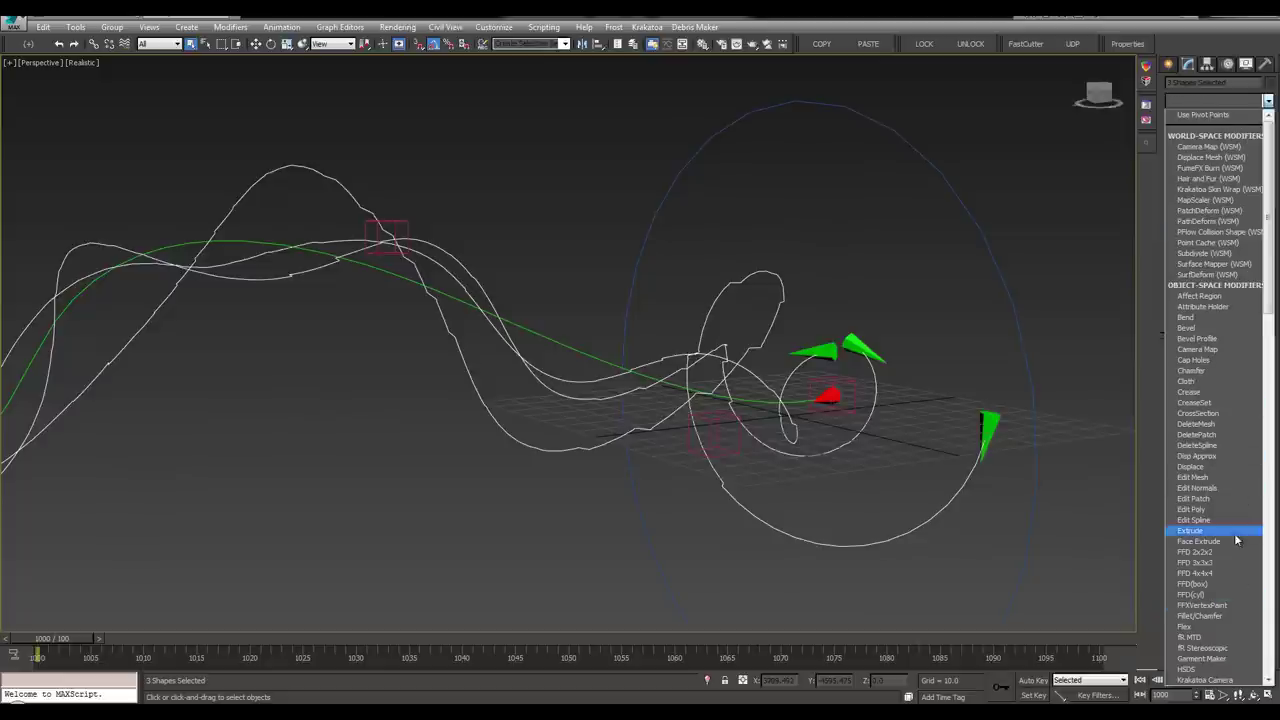
{"action": "scroll", "coordinate": [1214, 578], "scroll_direction": "down", "scroll_amount": 6}
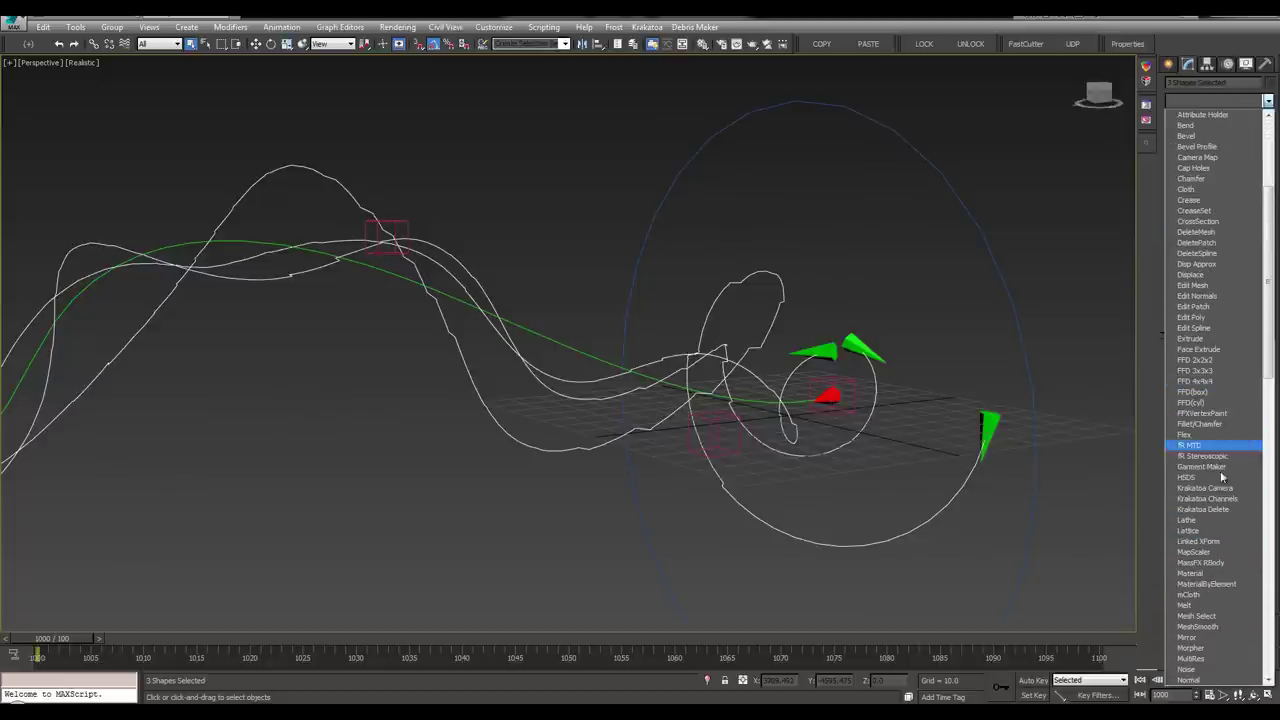
{"action": "scroll", "coordinate": [1217, 522], "scroll_direction": "down", "scroll_amount": 17}
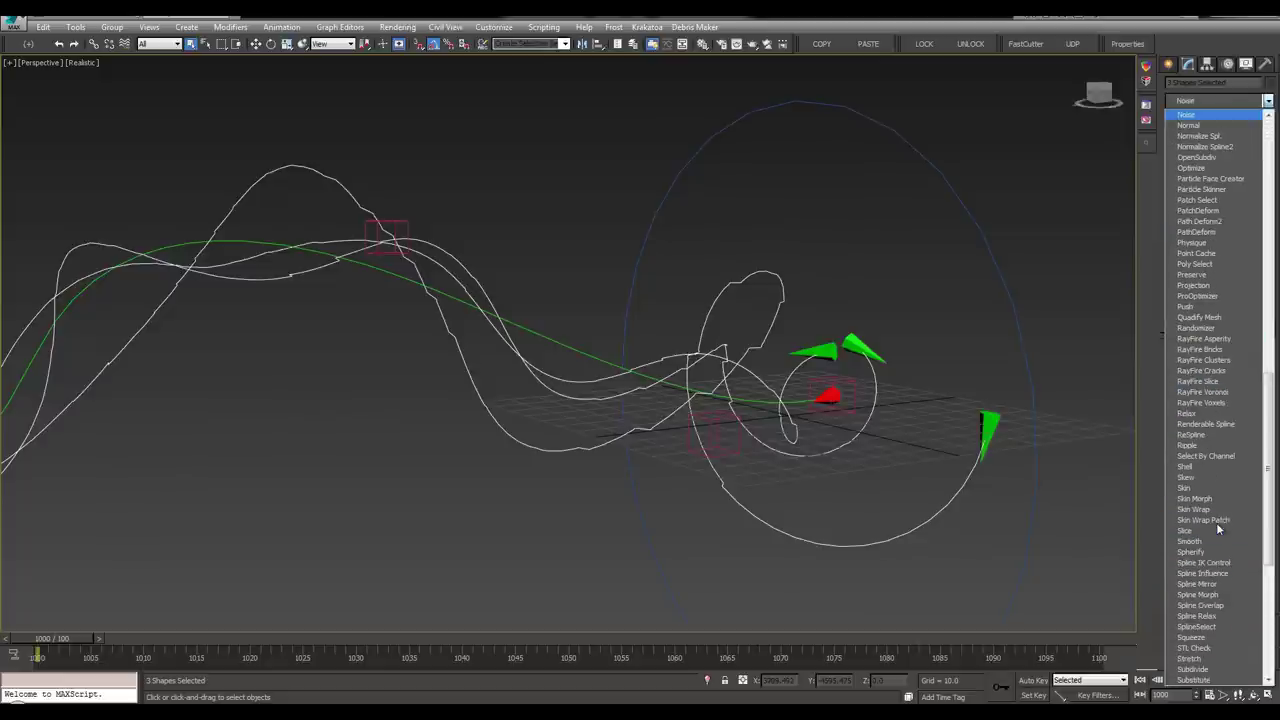
{"action": "left_click", "coordinate": [1222, 136]}
{"action": "scroll", "coordinate": [620, 385], "scroll_direction": "down", "scroll_amount": 2}
{"action": "middle_click_drag", "start_coordinate": [594, 371], "coordinate": [806, 396], "text": "alt"}
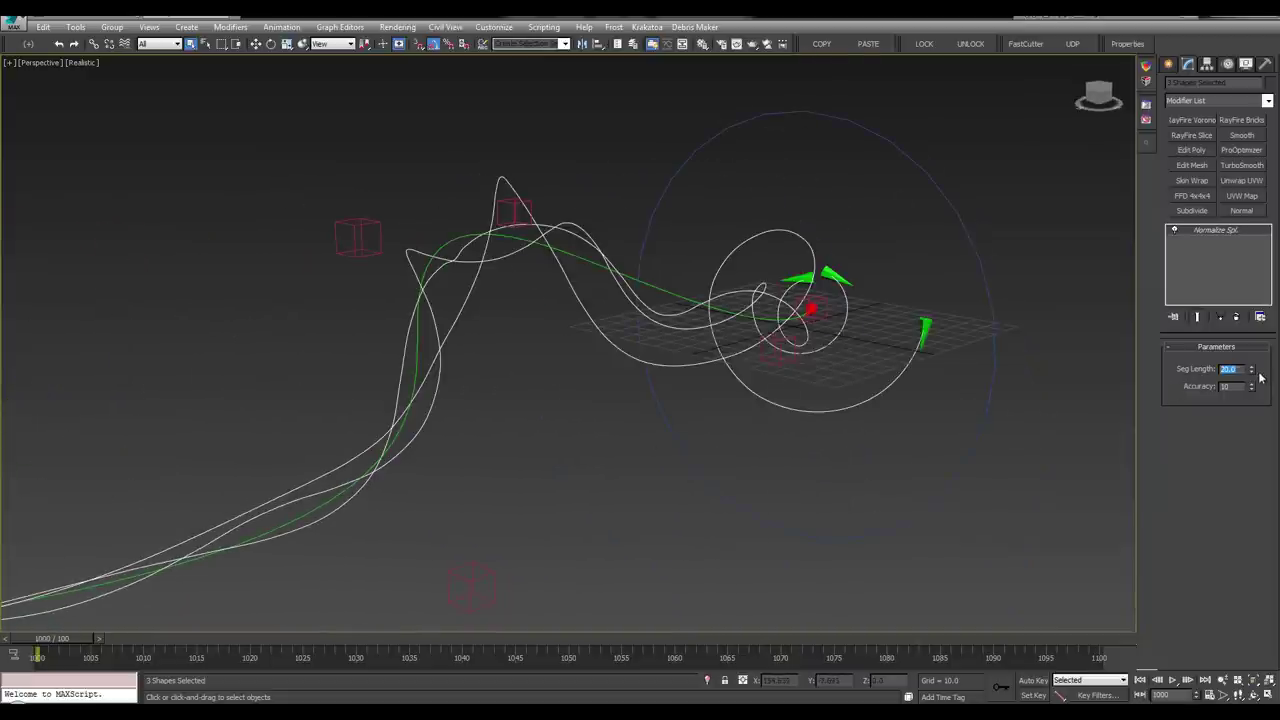
Try a Normalize Spl. segment length of 1.0 on the helices and examine the curve shapes
{"action": "left_click_drag", "start_coordinate": [1251, 371], "coordinate": [1252, 378]}
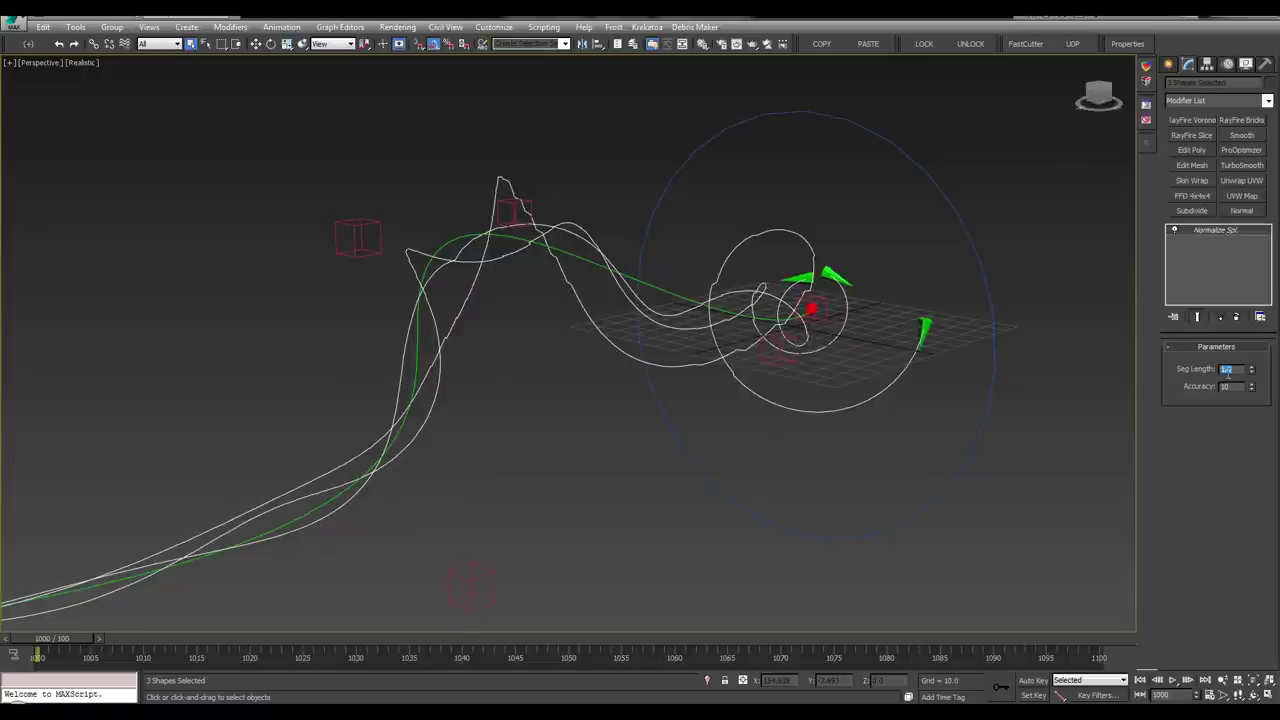
{"action": "scroll", "coordinate": [730, 315], "scroll_direction": "up", "scroll_amount": 4}
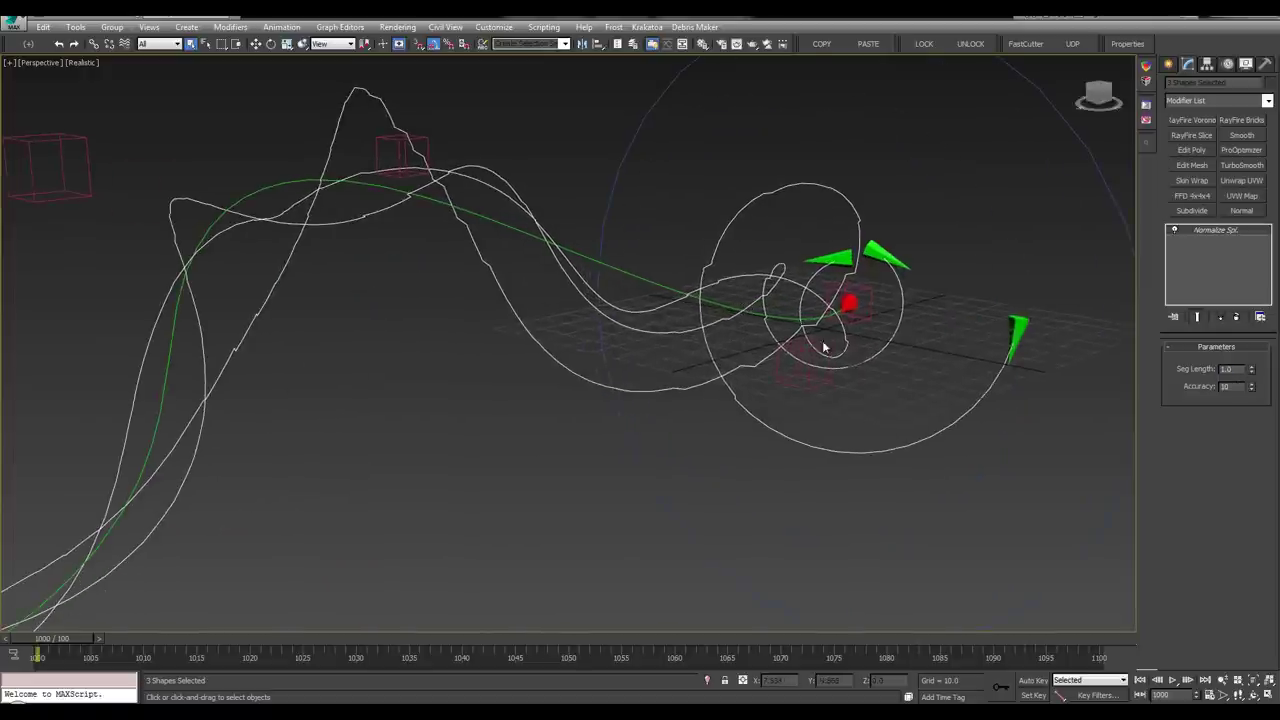
{"action": "middle_click_drag", "start_coordinate": [777, 372], "coordinate": [523, 391]}
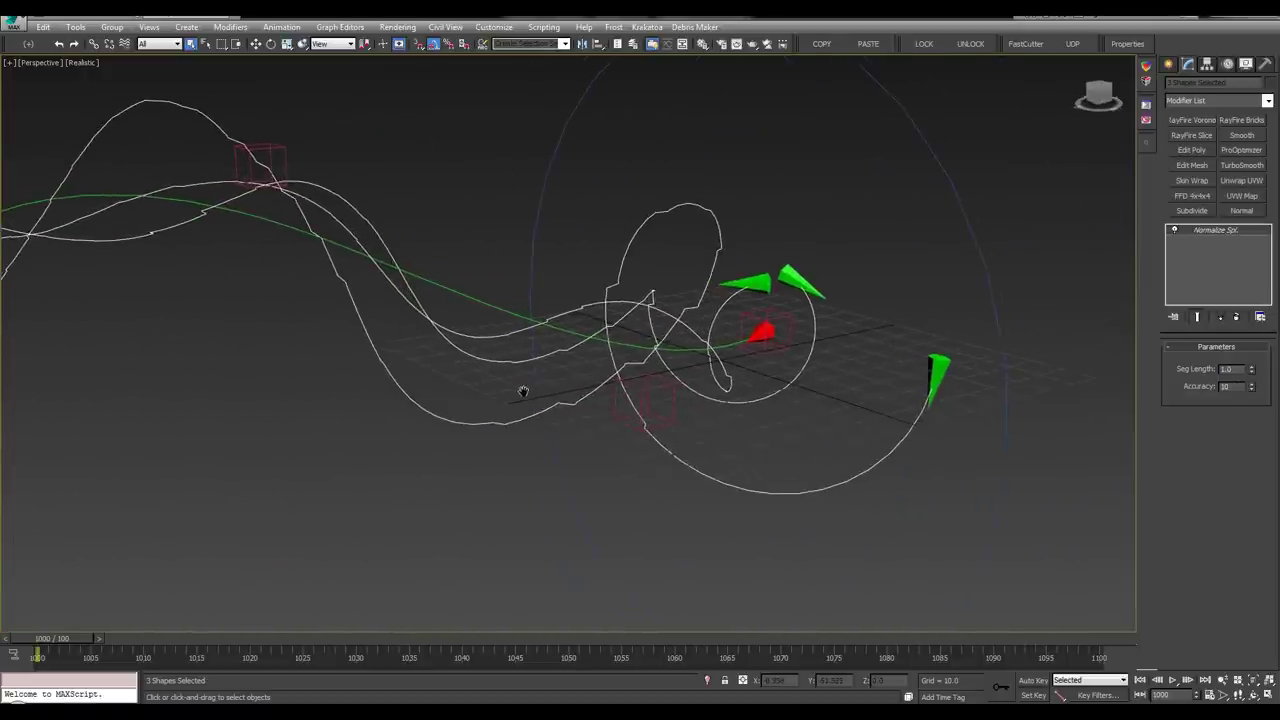
{"action": "middle_click_drag", "start_coordinate": [323, 310], "coordinate": [546, 378]}
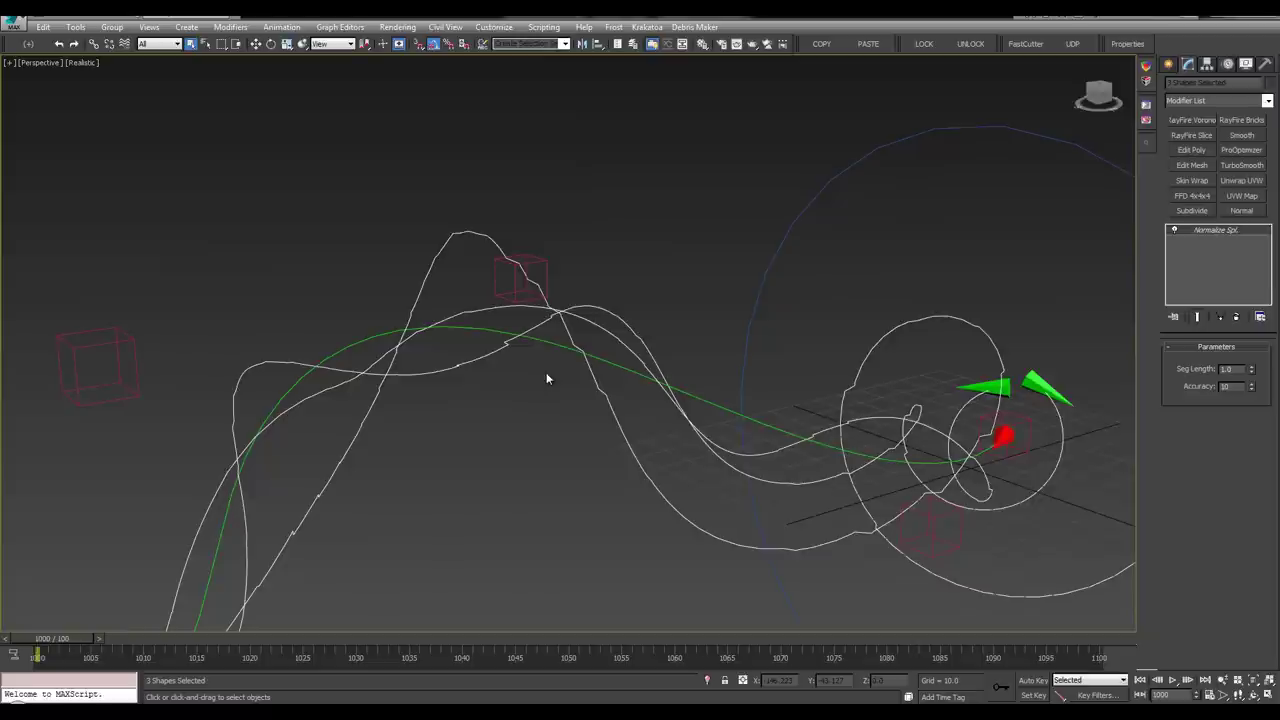
{"action": "scroll", "coordinate": [510, 346], "scroll_direction": "up", "scroll_amount": 1}
{"action": "scroll", "coordinate": [510, 346], "scroll_direction": "down", "scroll_amount": 2}
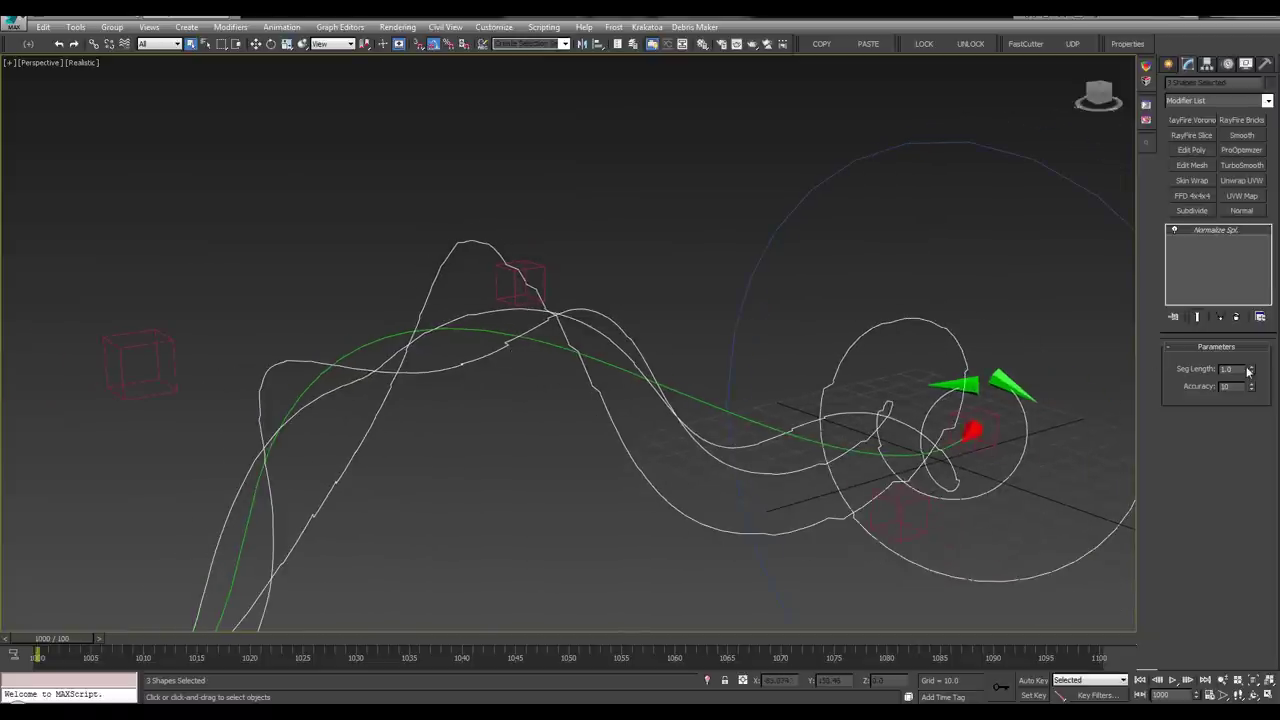
Set the Normalize Spl. segment length of the three helices to 10
{"action": "left_click_drag", "start_coordinate": [1247, 371], "coordinate": [1252, 362]}
{"action": "scroll", "coordinate": [894, 386], "scroll_direction": "down", "scroll_amount": 4}
{"action": "middle_click_drag", "start_coordinate": [894, 386], "coordinate": [1019, 396], "text": "alt"}
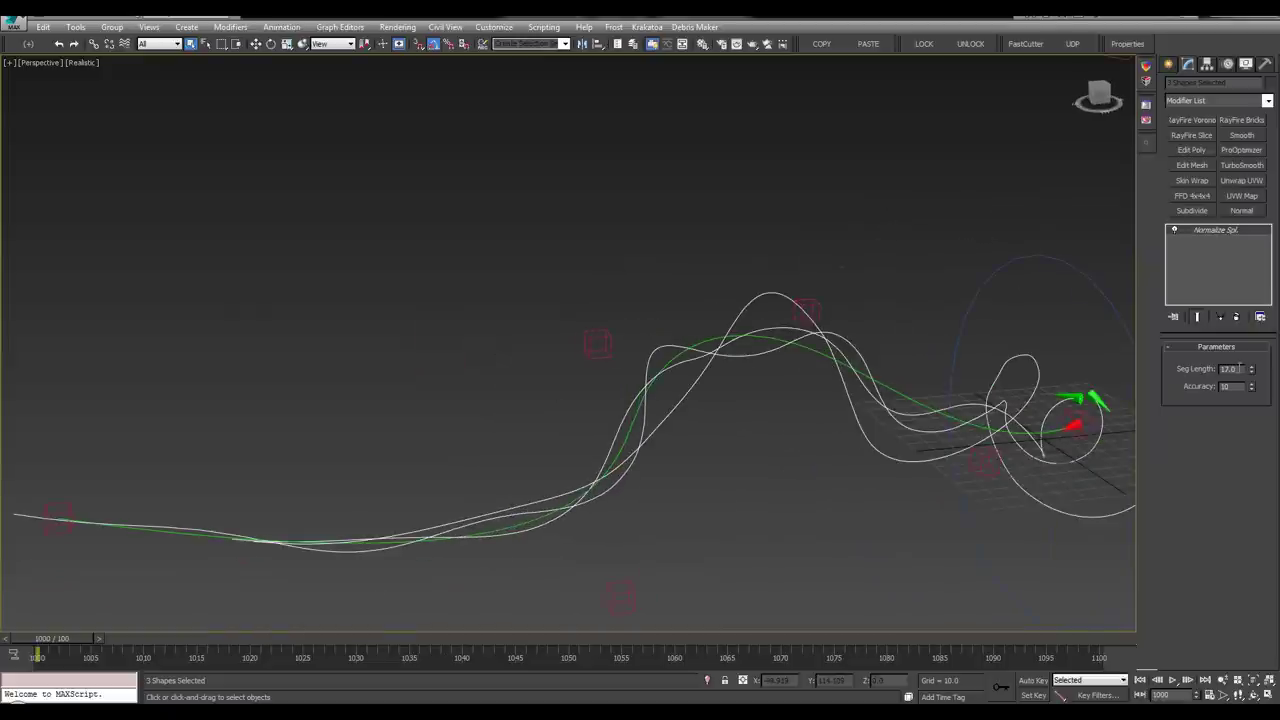
{"action": "type", "text": "15"}
{"action": "key", "text": "Return"}
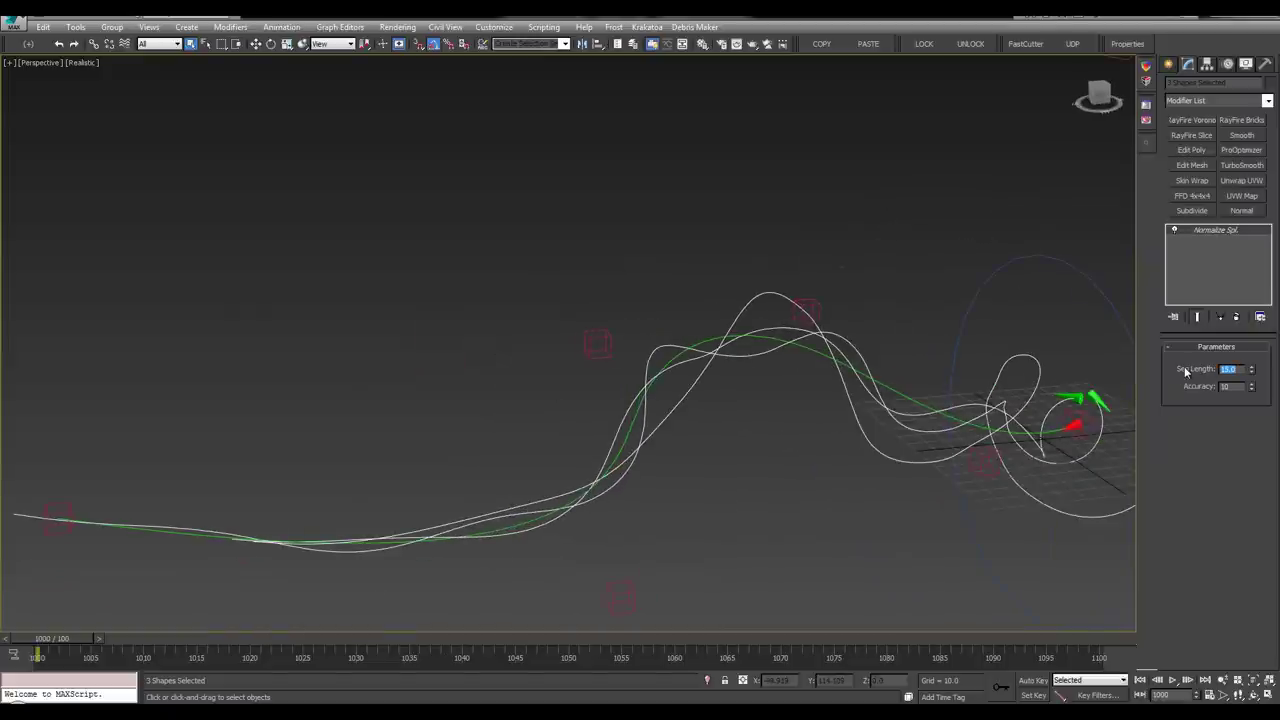
{"action": "type", "text": "10"}
{"action": "key", "text": "Return"}
Move the control helper Point004 to change the bend of master_curve with the normalized helices
{"action": "middle_click_drag", "start_coordinate": [850, 357], "coordinate": [632, 450]}
{"action": "key", "text": "w"}
{"action": "left_click_drag", "start_coordinate": [464, 352], "coordinate": [494, 368]}
{"action": "middle_click_drag", "start_coordinate": [494, 368], "coordinate": [418, 291], "text": "alt"}
{"action": "scroll", "coordinate": [418, 291], "scroll_direction": "up", "scroll_amount": 3}
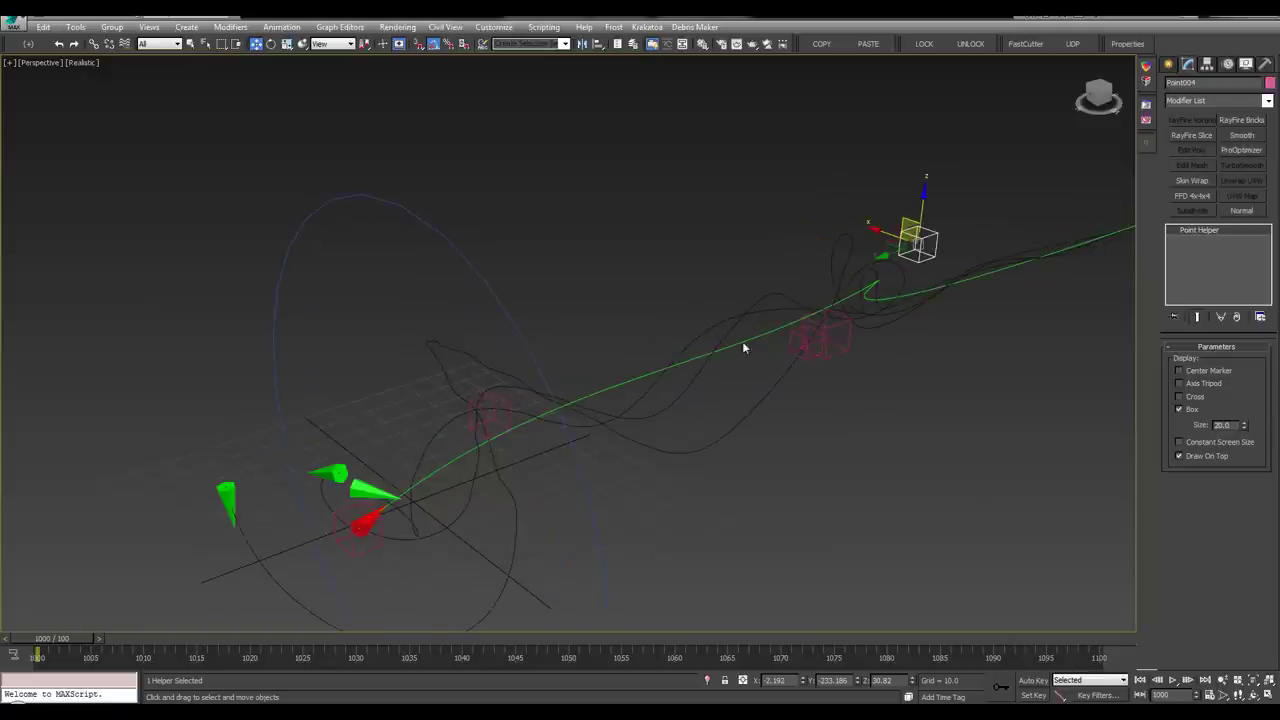
Reposition the neighbouring control helpers to reshape master_curve further and examine how the helices follow it
{"action": "left_click", "coordinate": [797, 342]}
{"action": "left_click", "coordinate": [803, 343]}
{"action": "middle_click_drag", "start_coordinate": [803, 343], "coordinate": [660, 354]}
{"action": "mouse_move", "coordinate": [658, 337]}
{"action": "left_mouse_down"}
{"action": "mouse_move", "coordinate": [441, 229]}
{"action": "mouse_move", "coordinate": [665, 339]}
{"action": "left_mouse_up"}
{"action": "left_click", "coordinate": [650, 360]}
{"action": "scroll", "coordinate": [650, 362], "scroll_direction": "down", "scroll_amount": 3}
{"action": "middle_click_drag", "start_coordinate": [650, 362], "coordinate": [641, 327], "text": "alt"}
{"action": "left_click_drag", "start_coordinate": [643, 335], "coordinate": [725, 186]}
{"action": "left_click_drag", "start_coordinate": [917, 383], "coordinate": [980, 268]}
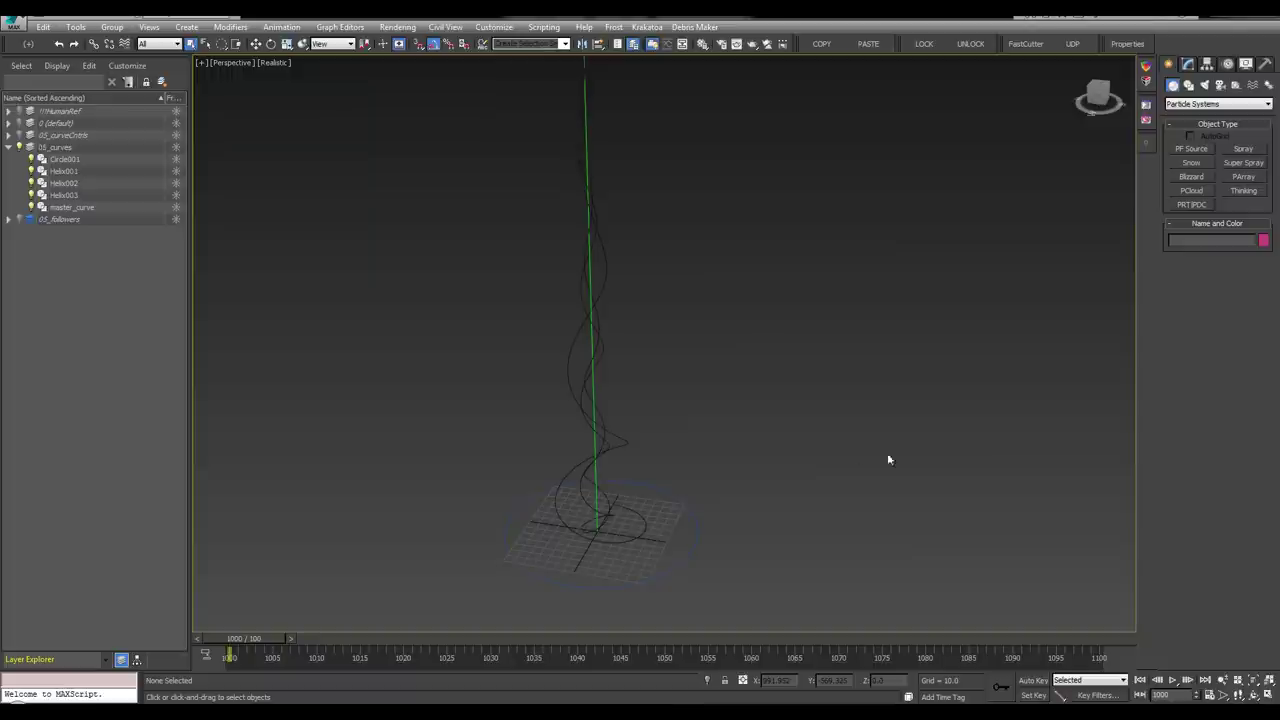
{"action": "middle_click_drag", "start_coordinate": [667, 429], "coordinate": [648, 421]}
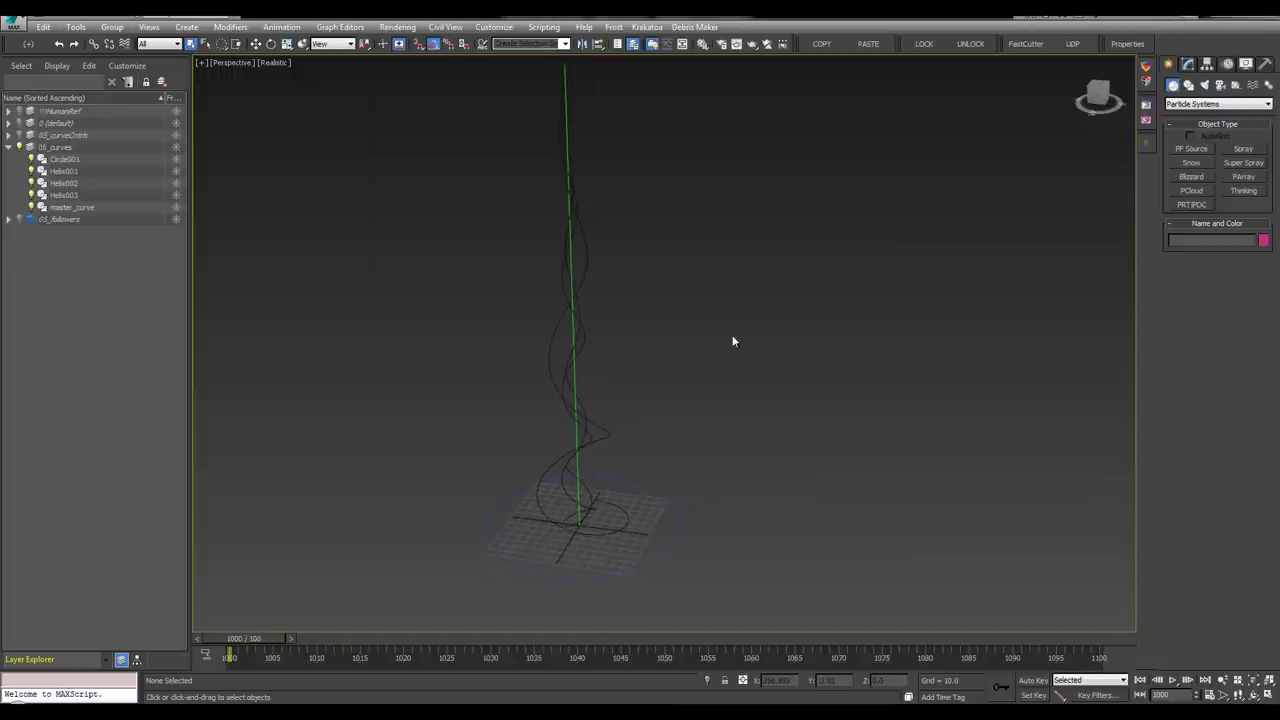
{"action": "key", "text": "ctrl+a"}
{"action": "key", "text": "ctrl+a"}
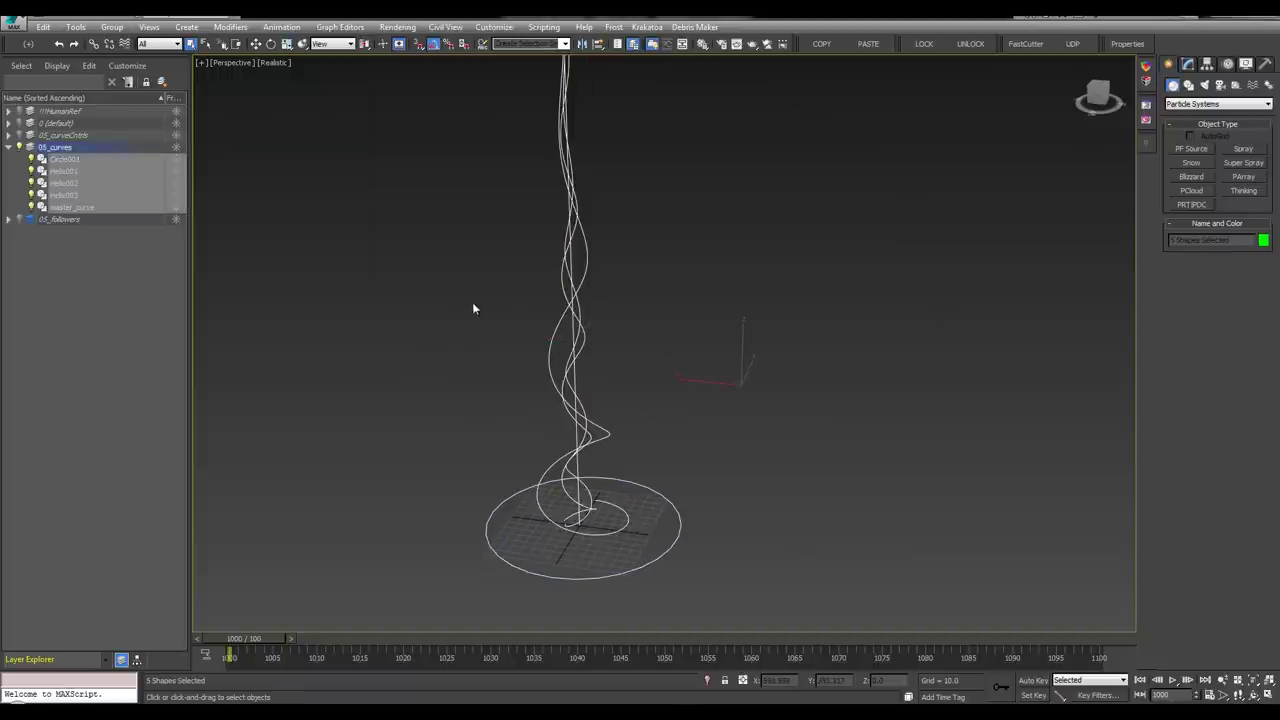
{"action": "left_click_drag", "start_coordinate": [477, 285], "coordinate": [608, 341]}
{"action": "middle_click_drag", "start_coordinate": [611, 341], "coordinate": [608, 346]}
{"action": "middle_click_drag", "start_coordinate": [462, 335], "coordinate": [462, 355]}
{"action": "left_click", "coordinate": [309, 317]}
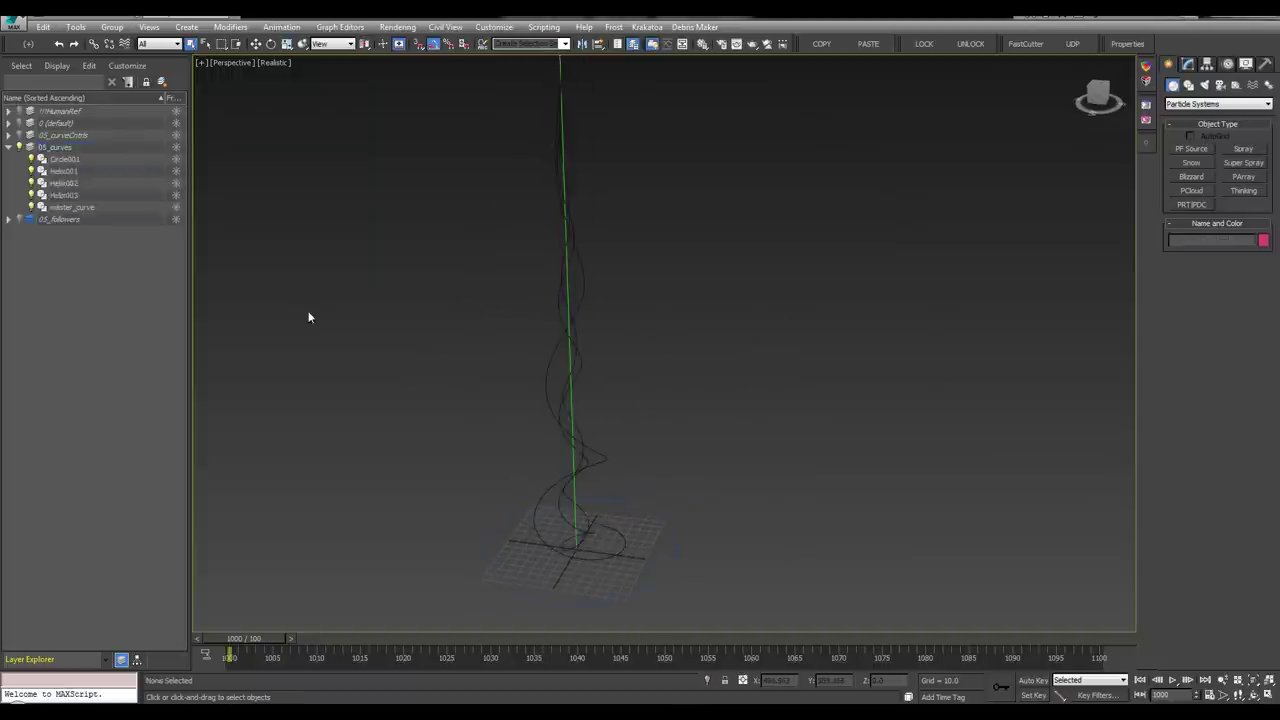
Hide all curves in layer 05_curves except Helix002
{"action": "left_click", "coordinate": [60, 159]}
{"action": "left_click", "coordinate": [70, 207], "text": "shift"}
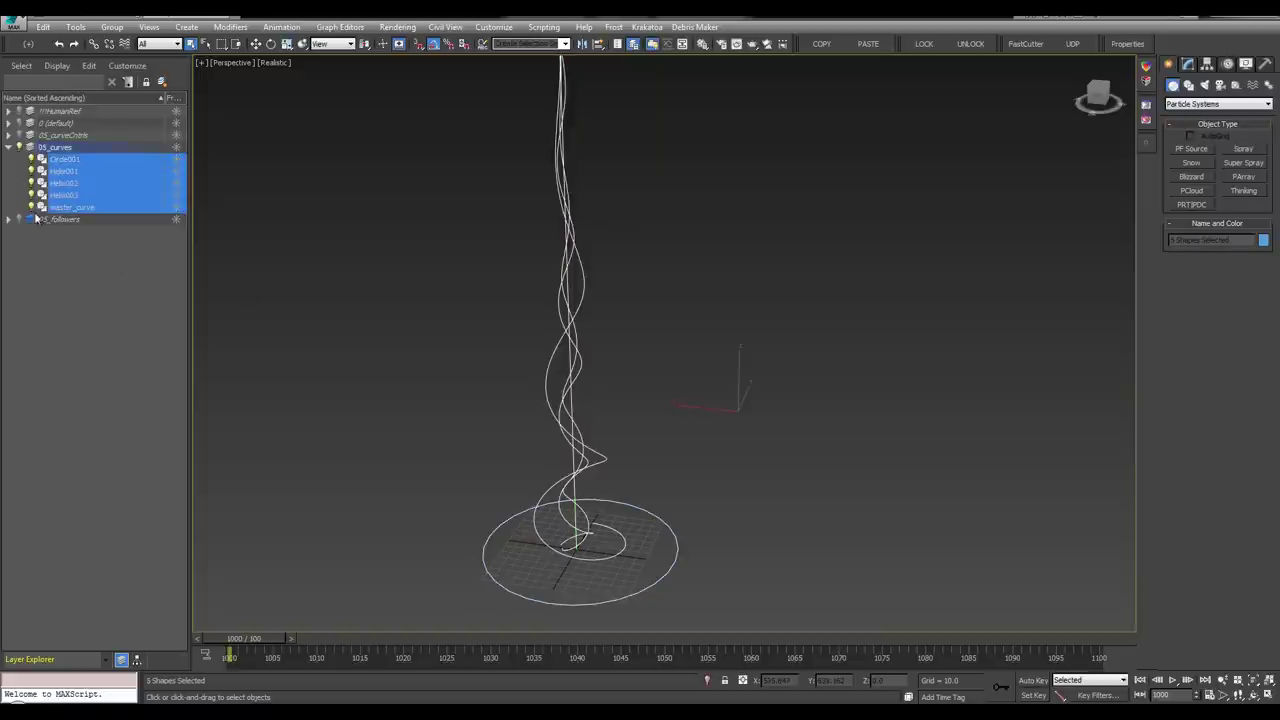
{"action": "left_click", "coordinate": [31, 207]}
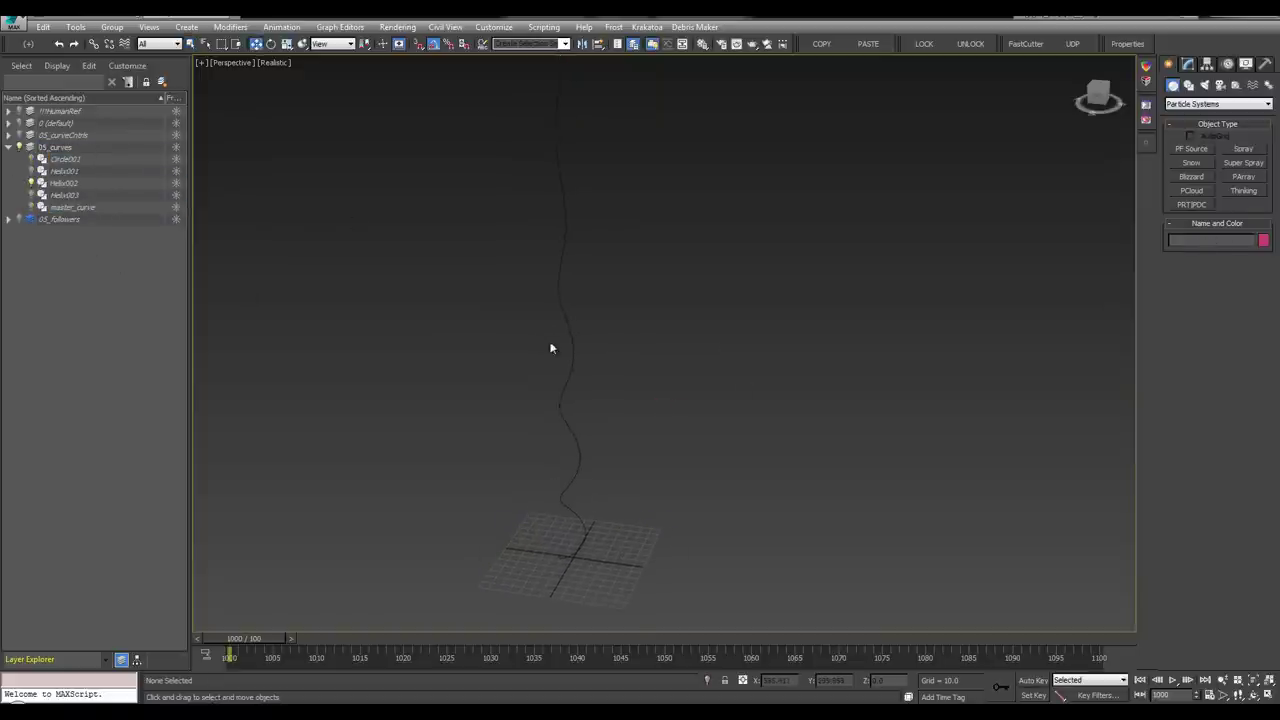
{"action": "mouse_move", "coordinate": [551, 349]}
{"action": "middle_mouse_down", "text": "alt"}
{"action": "mouse_move", "coordinate": [477, 317]}
{"action": "mouse_move", "coordinate": [540, 334]}
{"action": "mouse_move", "coordinate": [541, 308]}
{"action": "mouse_move", "coordinate": [586, 371]}
{"action": "mouse_move", "coordinate": [571, 403]}
{"action": "mouse_move", "coordinate": [563, 358]}
{"action": "middle_mouse_up", "text": "alt"}
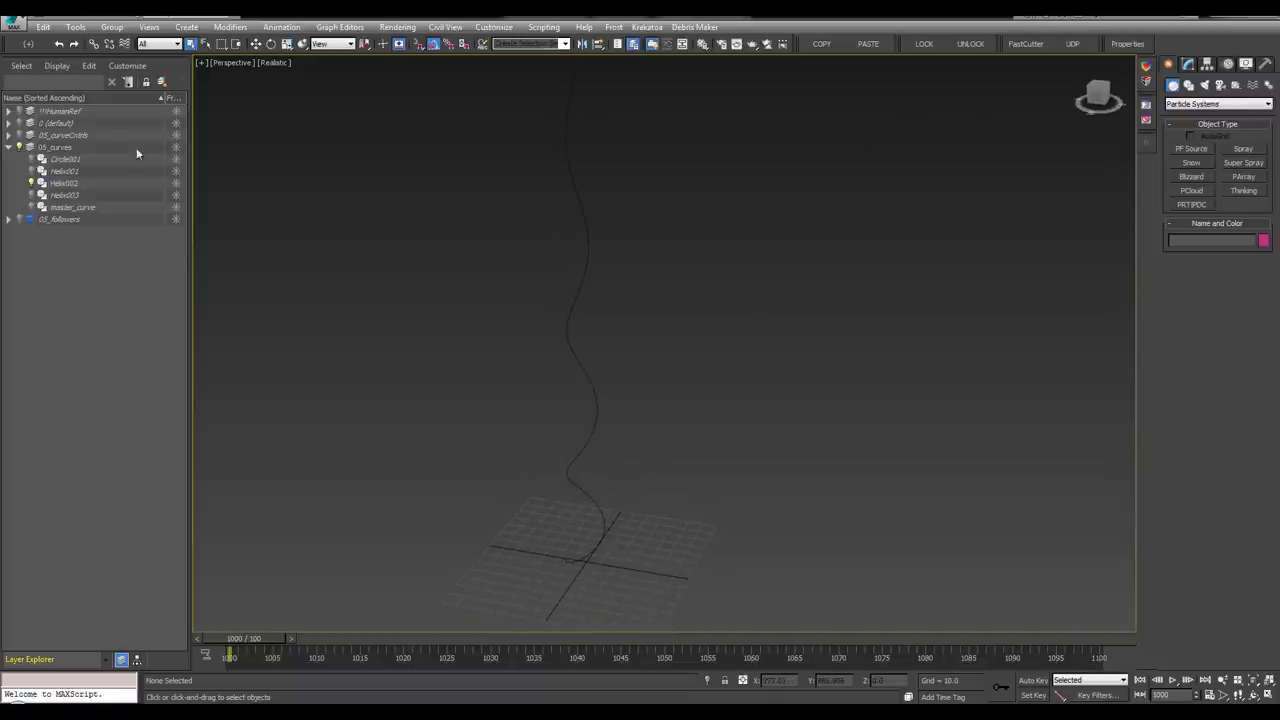
Create a new layer named 07_TP
{"action": "left_click", "coordinate": [147, 82]}
{"action": "type", "text": "07_TP"}
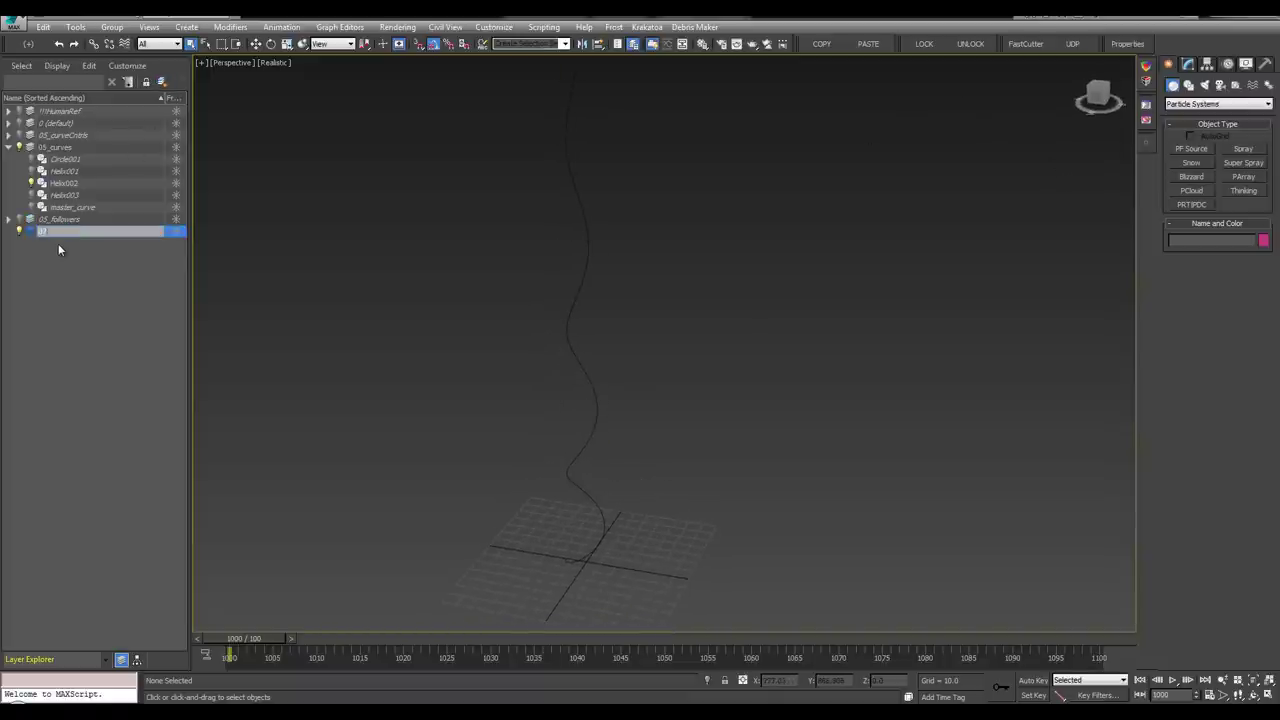
{"action": "key", "text": "Return"}
{"action": "key", "text": "l"}
{"action": "key", "text": "l"}
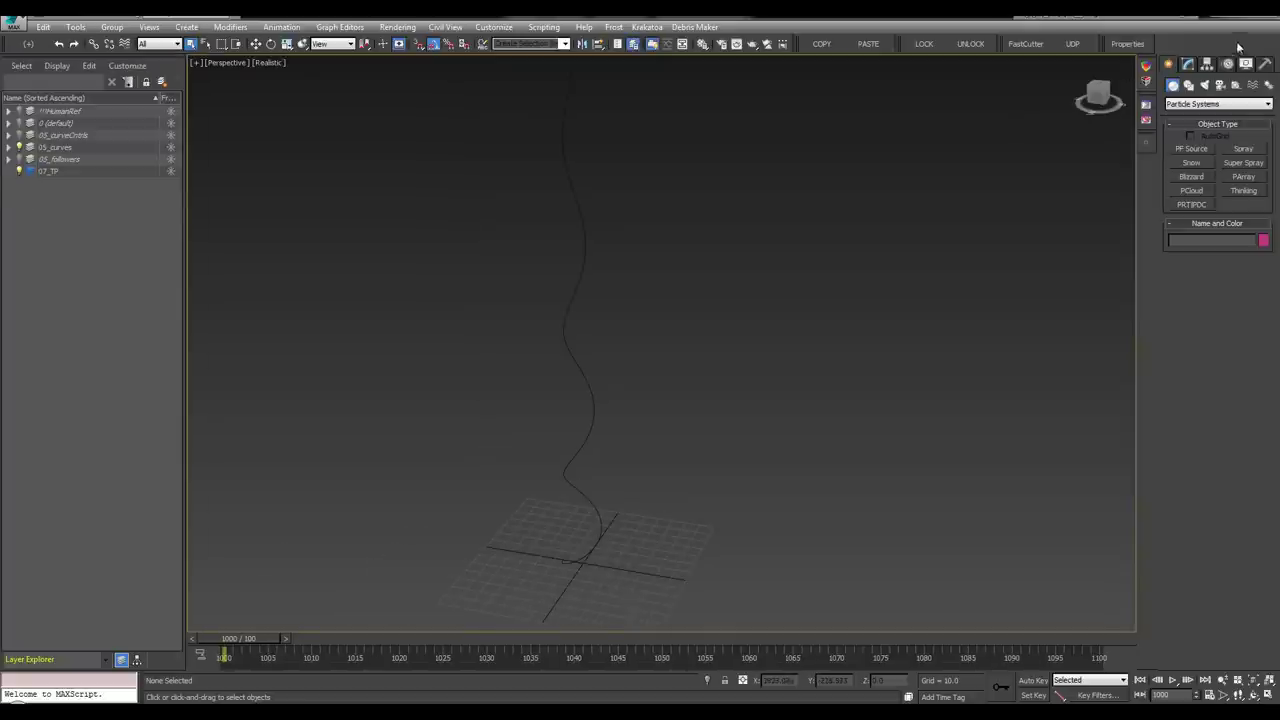
Place a Thinking particle system object on the grid near the base of Helix002
{"action": "left_click", "coordinate": [1193, 103]}
{"action": "left_click", "coordinate": [1220, 105]}
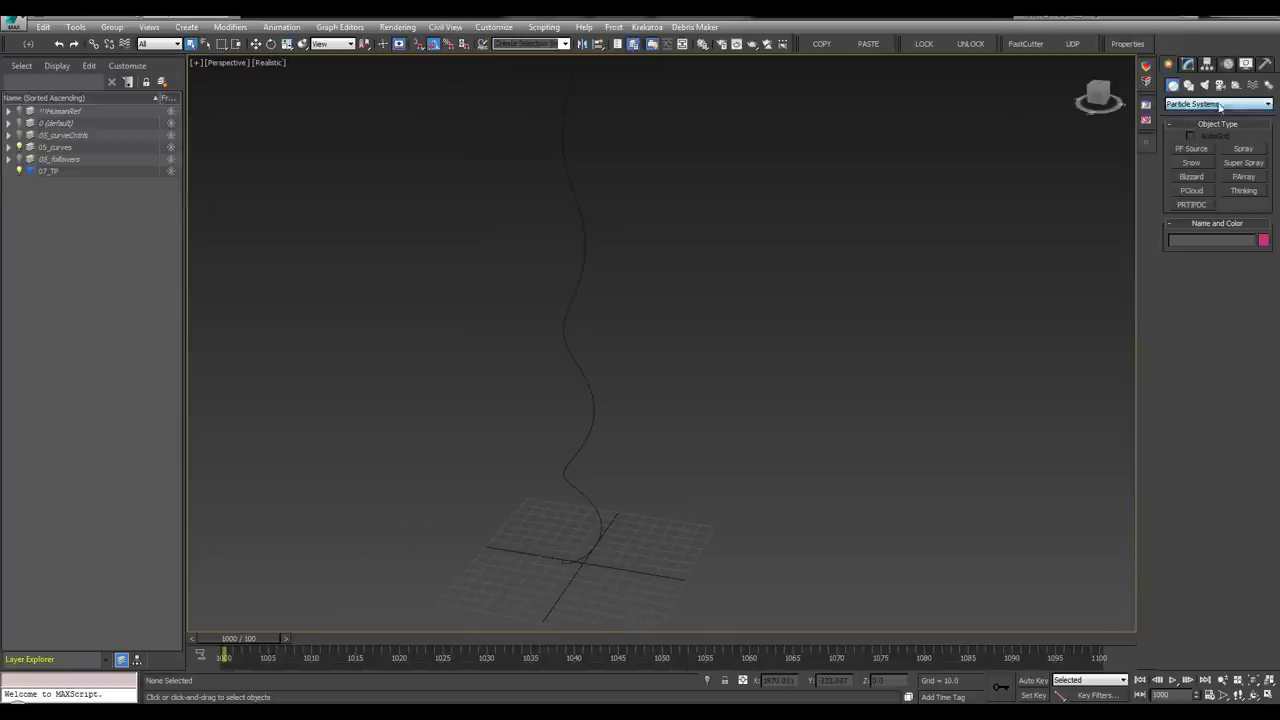
{"action": "left_click", "coordinate": [1240, 190]}
{"action": "left_click", "coordinate": [680, 543]}
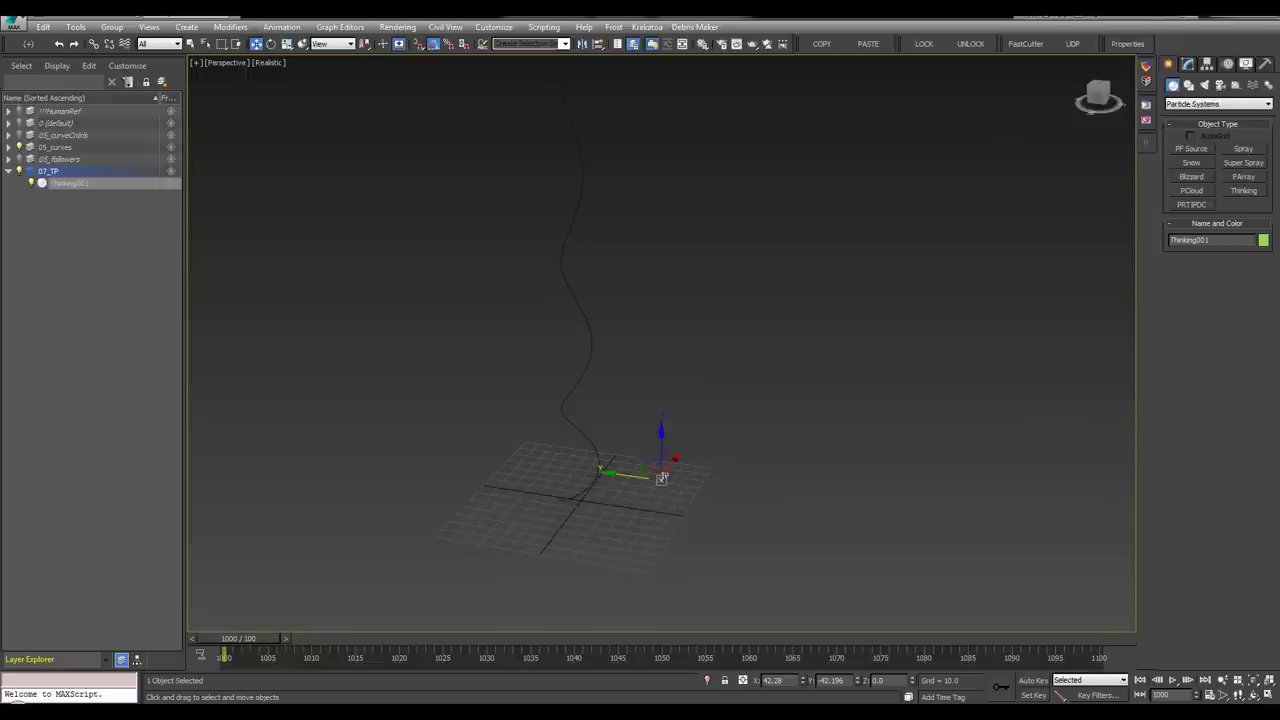
Center the Thinking particle object on the grid by resetting its X and Y positions to 0
{"action": "right_click", "coordinate": [857, 681]}
{"action": "middle_click_drag", "start_coordinate": [717, 498], "coordinate": [682, 485]}
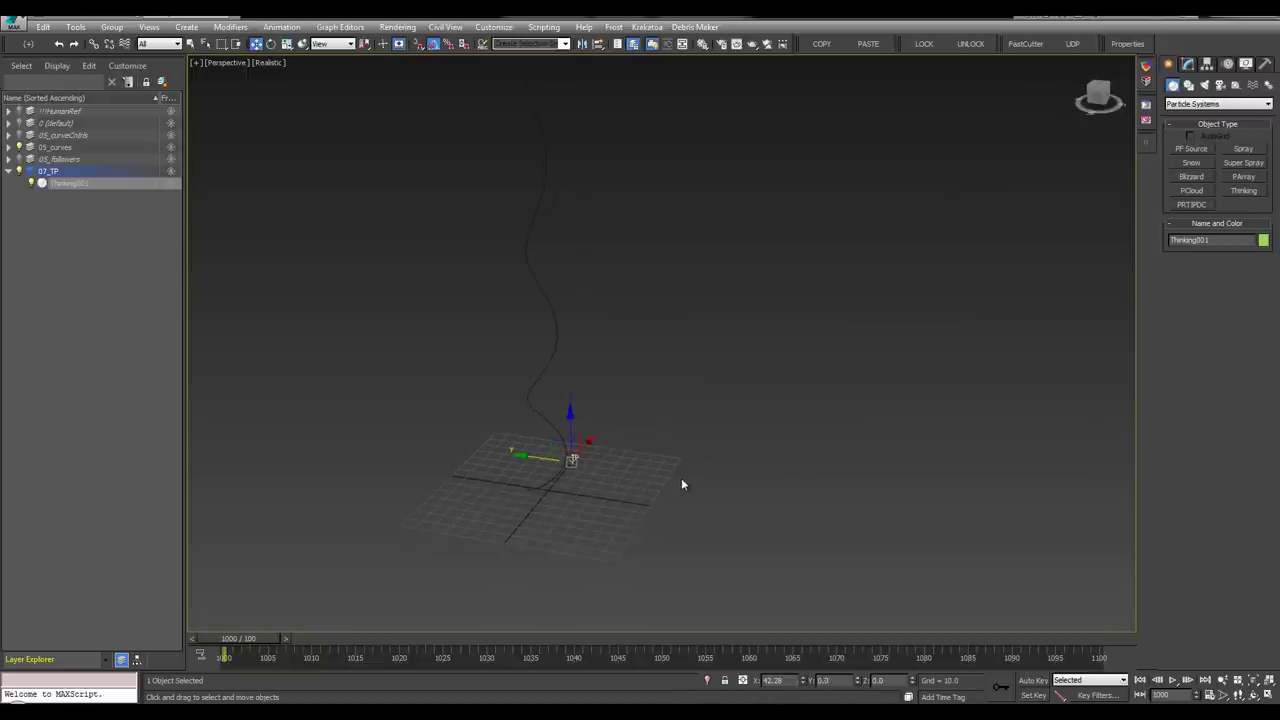
{"action": "right_click", "coordinate": [804, 682]}
{"action": "middle_click_drag", "start_coordinate": [657, 431], "coordinate": [612, 432]}
{"action": "key", "text": "q"}
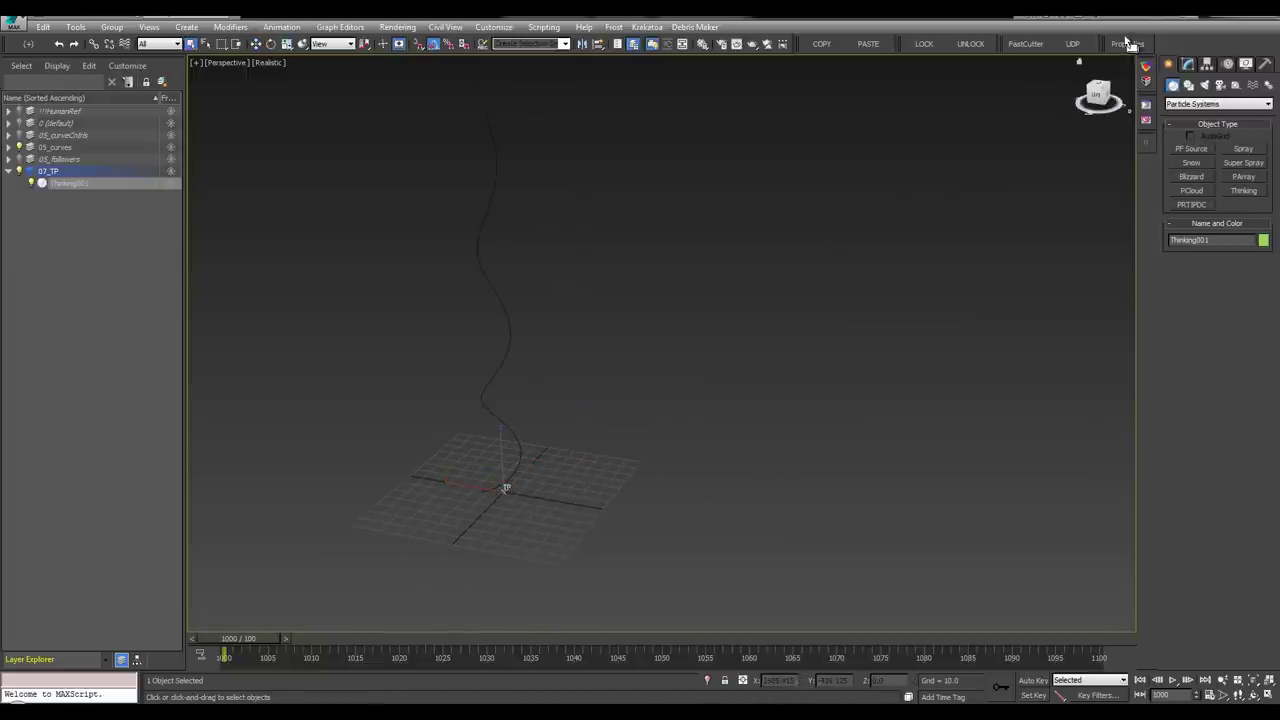
Close the Layer Explorer and open the properties window of Thinking001
{"action": "left_click", "coordinate": [1125, 45]}
{"action": "middle_click_drag", "start_coordinate": [425, 322], "coordinate": [392, 352]}
{"action": "key", "text": "l"}
{"action": "key", "text": "w"}
{"action": "key", "text": "q"}
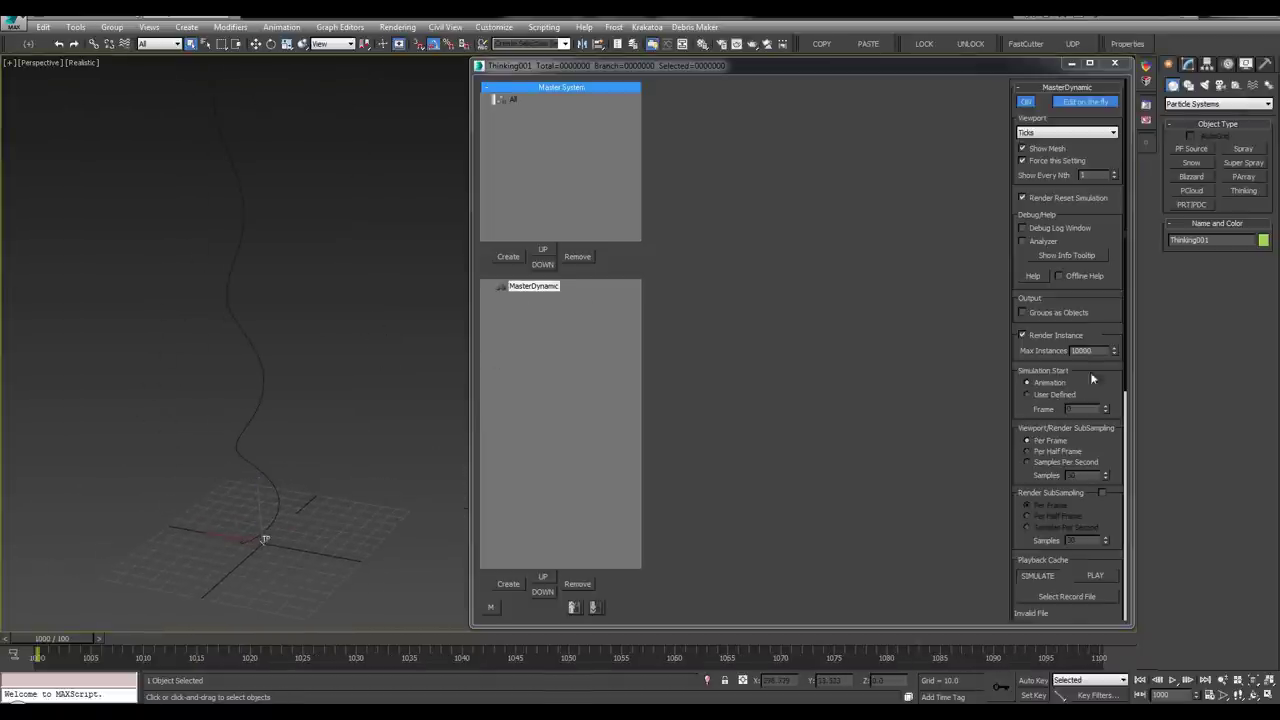
Set the MasterDynamic simulation start to User Defined at frame 1001
{"action": "left_click", "coordinate": [1057, 397]}
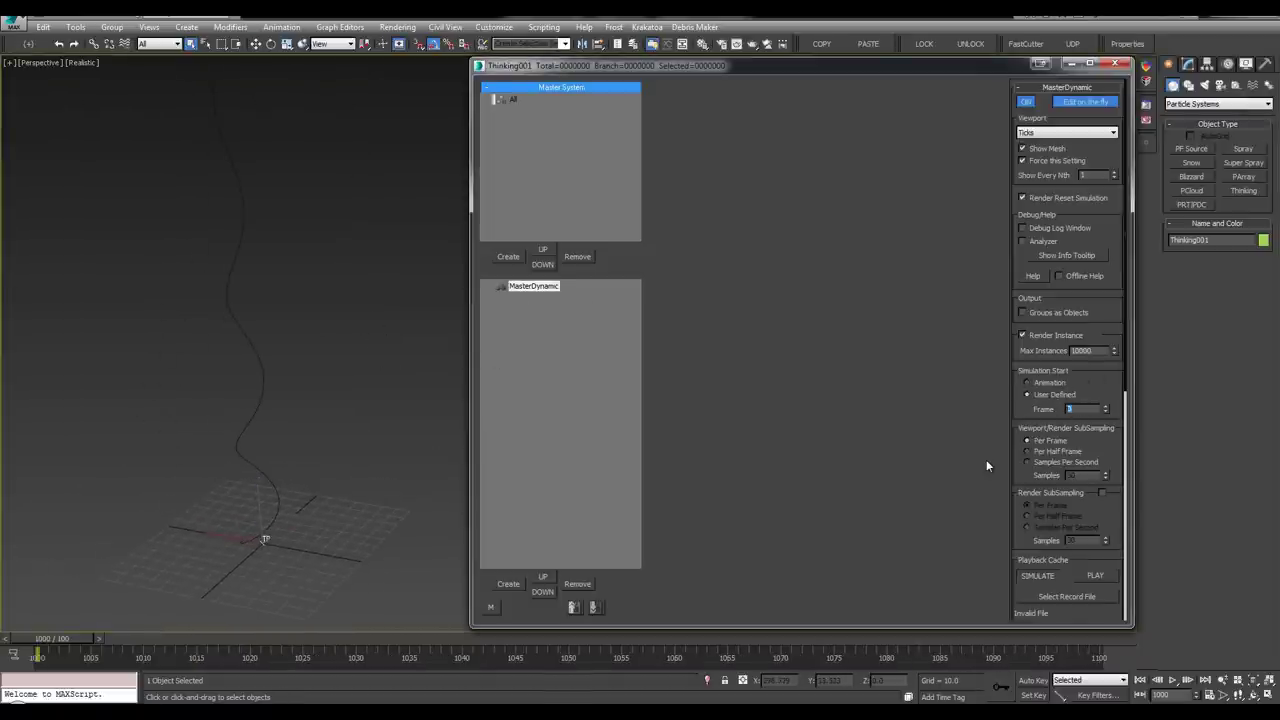
{"action": "type", "text": "1000"}
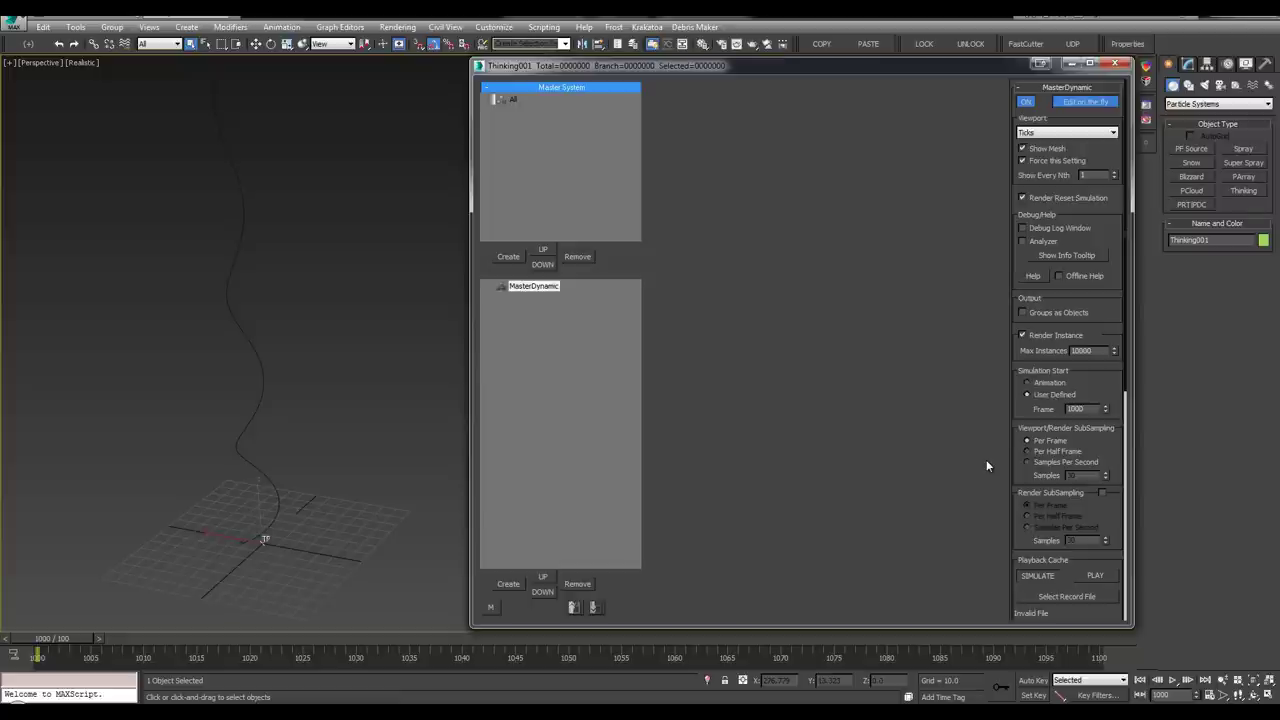
{"action": "key", "text": "BackSpace"}
{"action": "type", "text": "1"}
{"action": "key", "text": "Return"}
{"action": "middle_click_drag", "start_coordinate": [187, 537], "coordinate": [184, 542]}
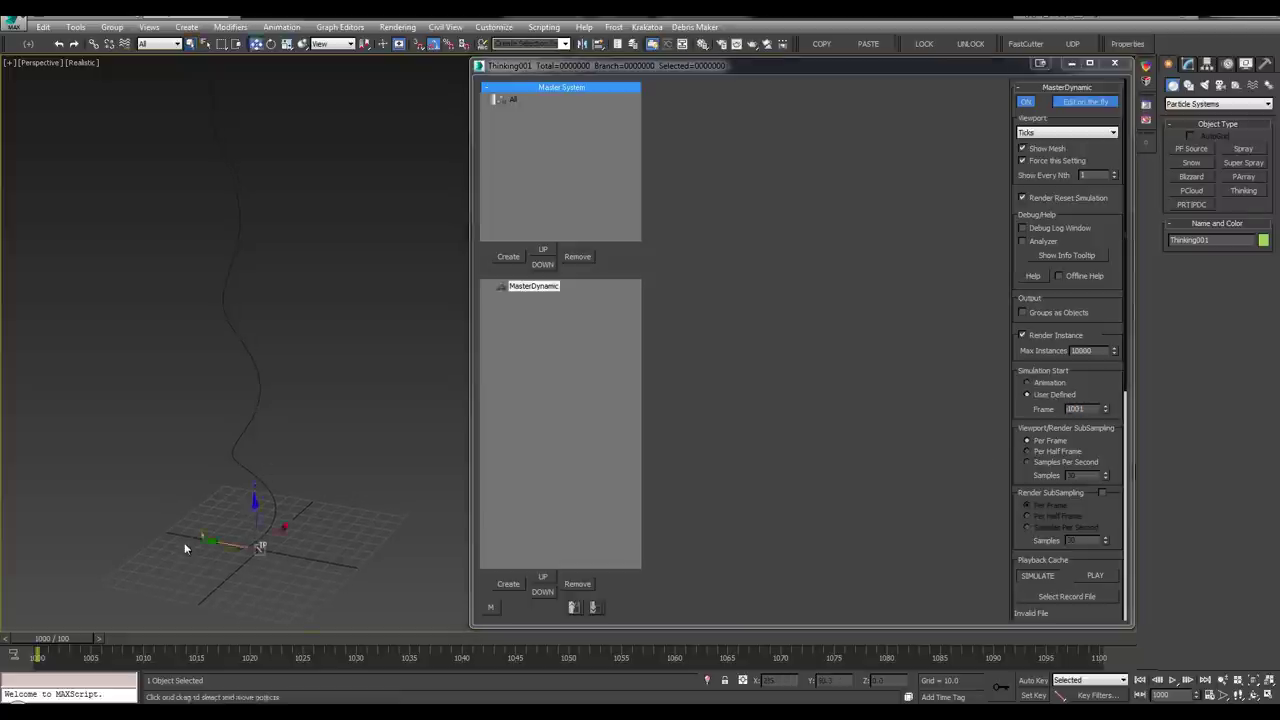
{"action": "mouse_move", "coordinate": [76, 641]}
{"action": "left_mouse_down"}
{"action": "mouse_move", "coordinate": [151, 640]}
{"action": "mouse_move", "coordinate": [66, 644]}
{"action": "left_mouse_up"}
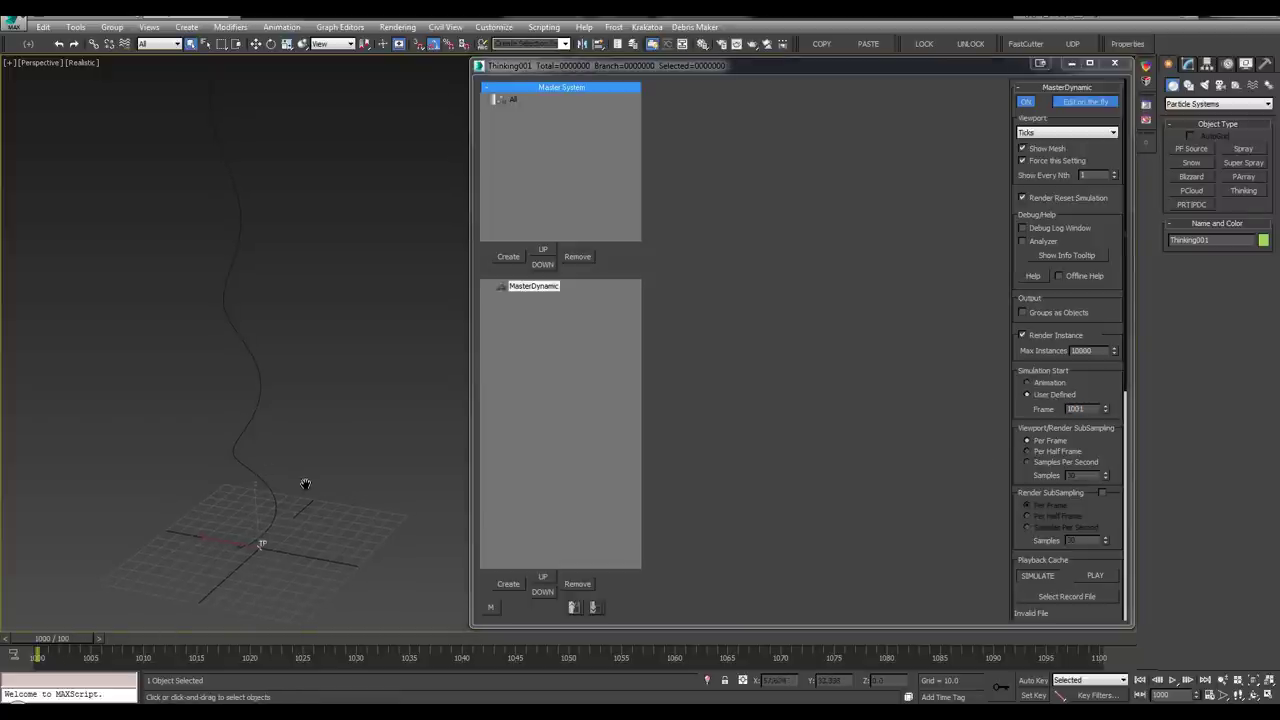
Set the MasterDynamic viewport display to None, with Show Mesh and Force this Setting disabled
{"action": "middle_click_drag", "start_coordinate": [305, 484], "coordinate": [313, 504]}
{"action": "scroll", "coordinate": [325, 505], "scroll_direction": "down", "scroll_amount": 2}
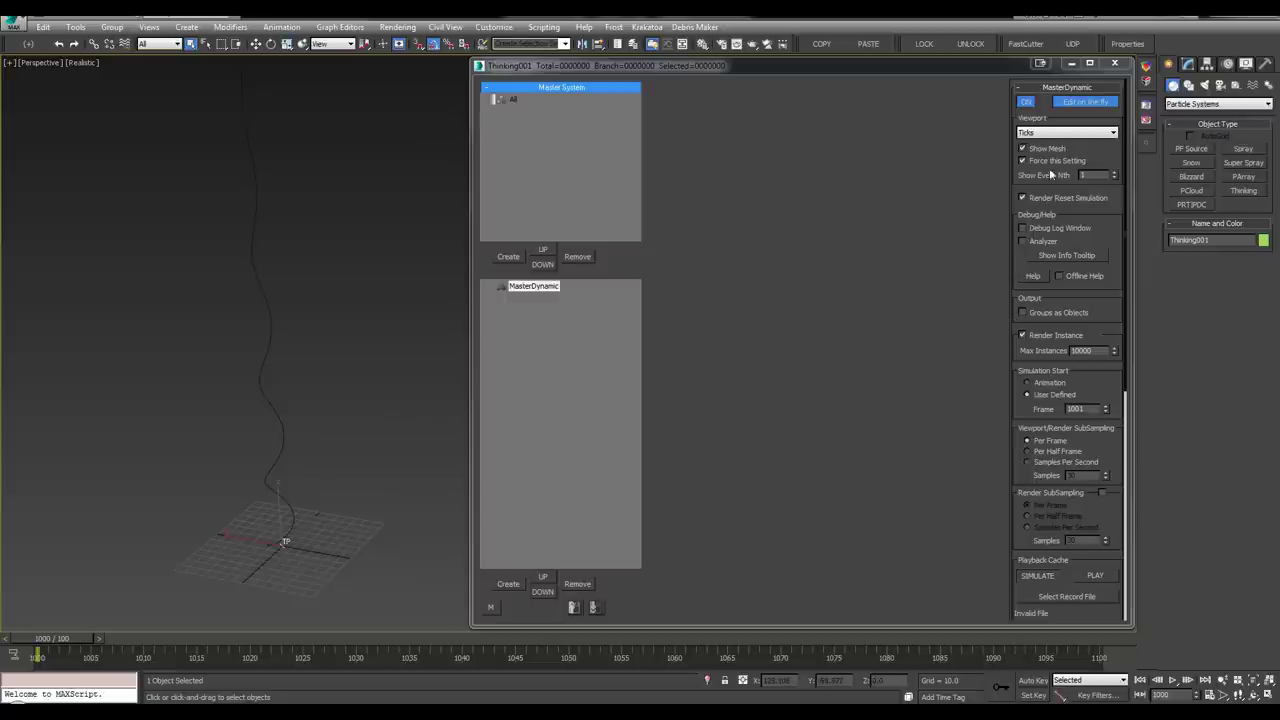
{"action": "left_click", "coordinate": [1051, 135]}
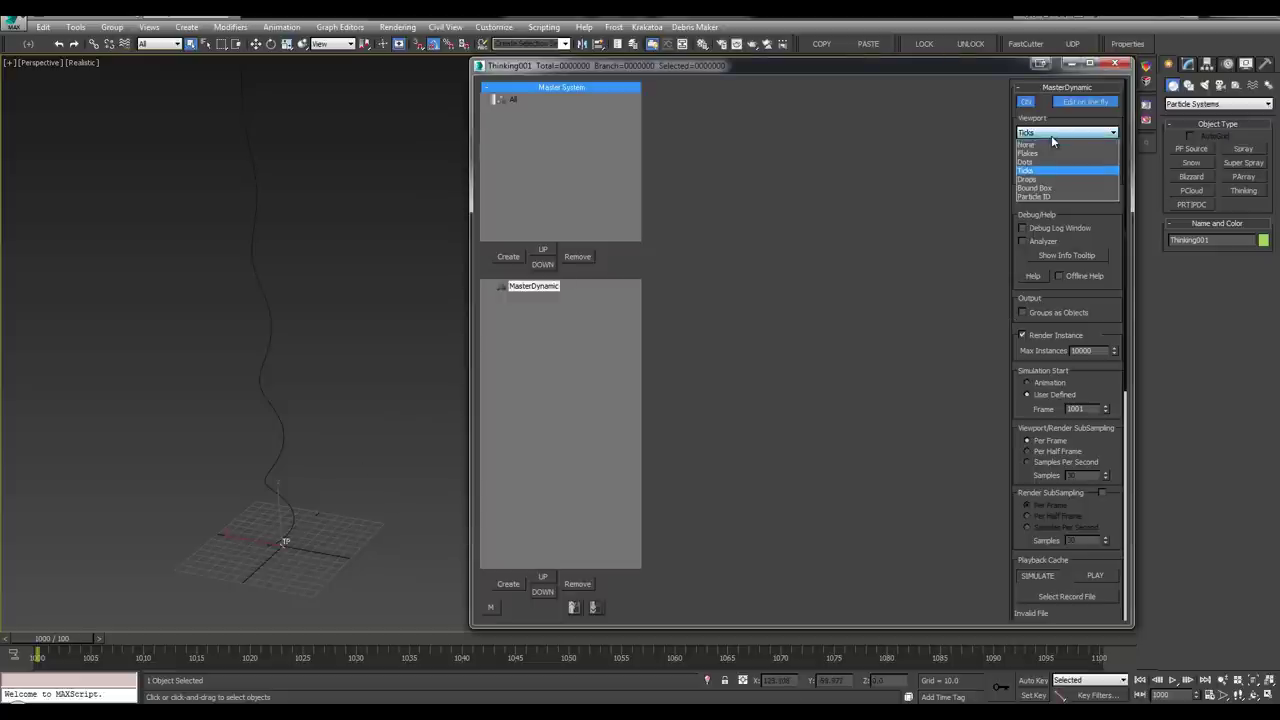
{"action": "left_click", "coordinate": [1047, 143]}
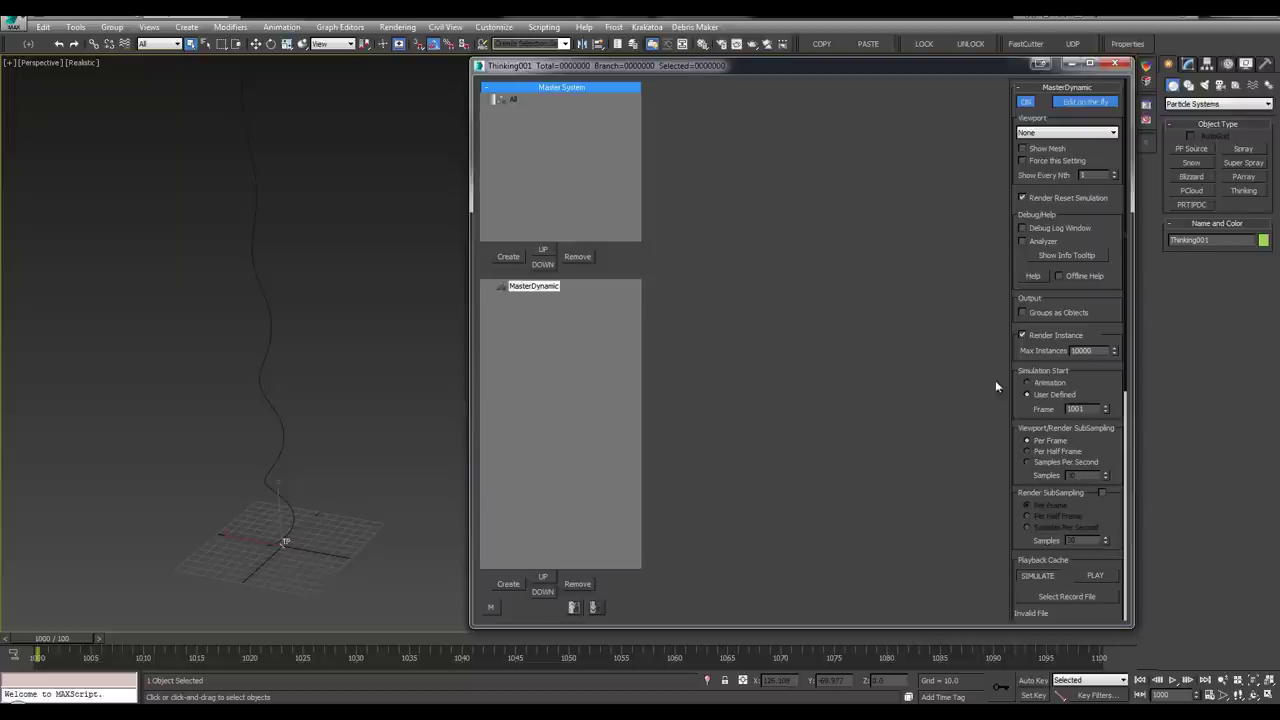
Widen the Thinking001 window and its group and dynamic set lists
{"action": "left_click", "coordinate": [1021, 197]}
{"action": "mouse_move", "coordinate": [302, 372]}
{"action": "middle_mouse_down"}
{"action": "mouse_move", "coordinate": [288, 353]}
{"action": "mouse_move", "coordinate": [279, 370]}
{"action": "middle_mouse_up"}
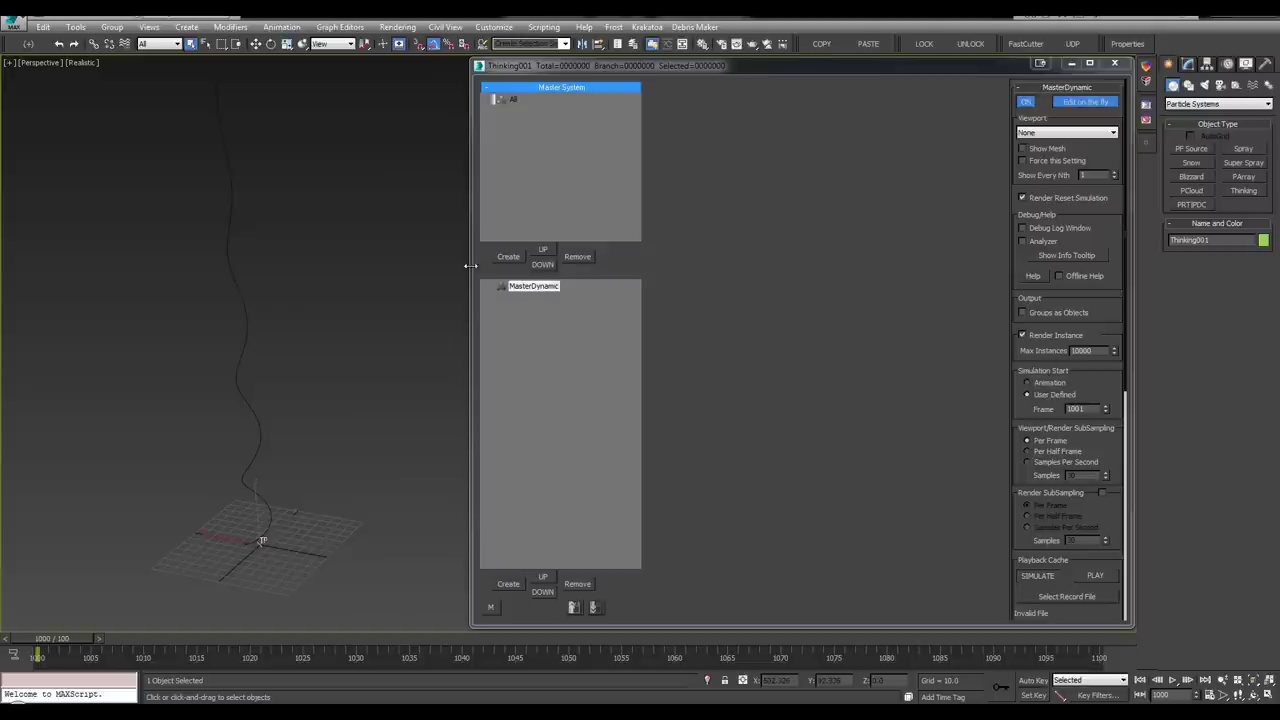
{"action": "left_click_drag", "start_coordinate": [470, 265], "coordinate": [461, 265]}
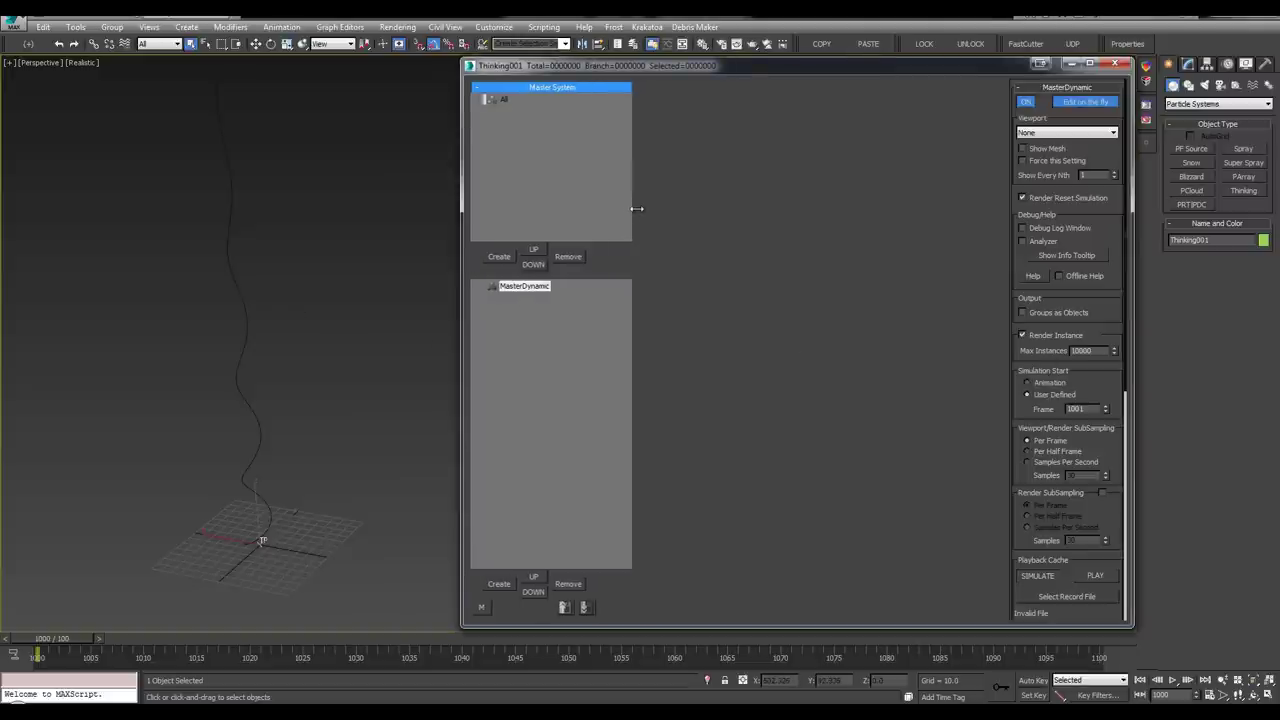
{"action": "left_click_drag", "start_coordinate": [635, 207], "coordinate": [651, 208]}
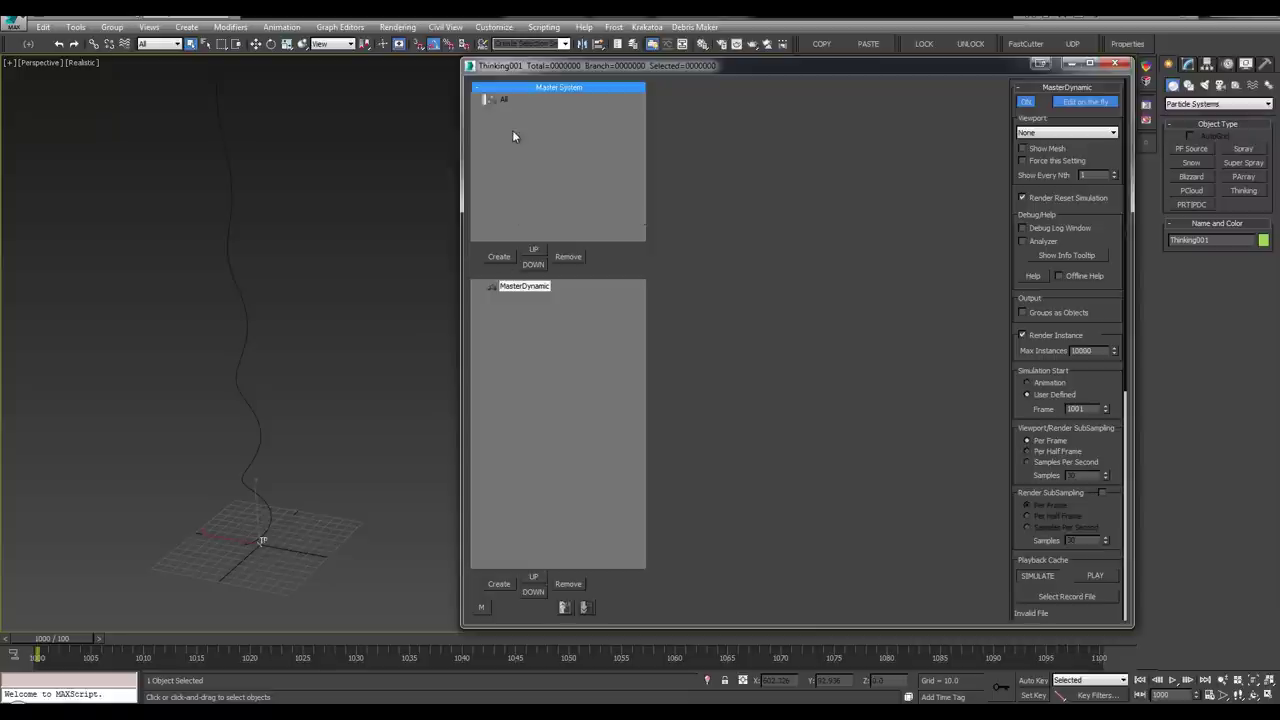
Create a particle group under All and name it SPIKEGROW
{"action": "left_click", "coordinate": [503, 99]}
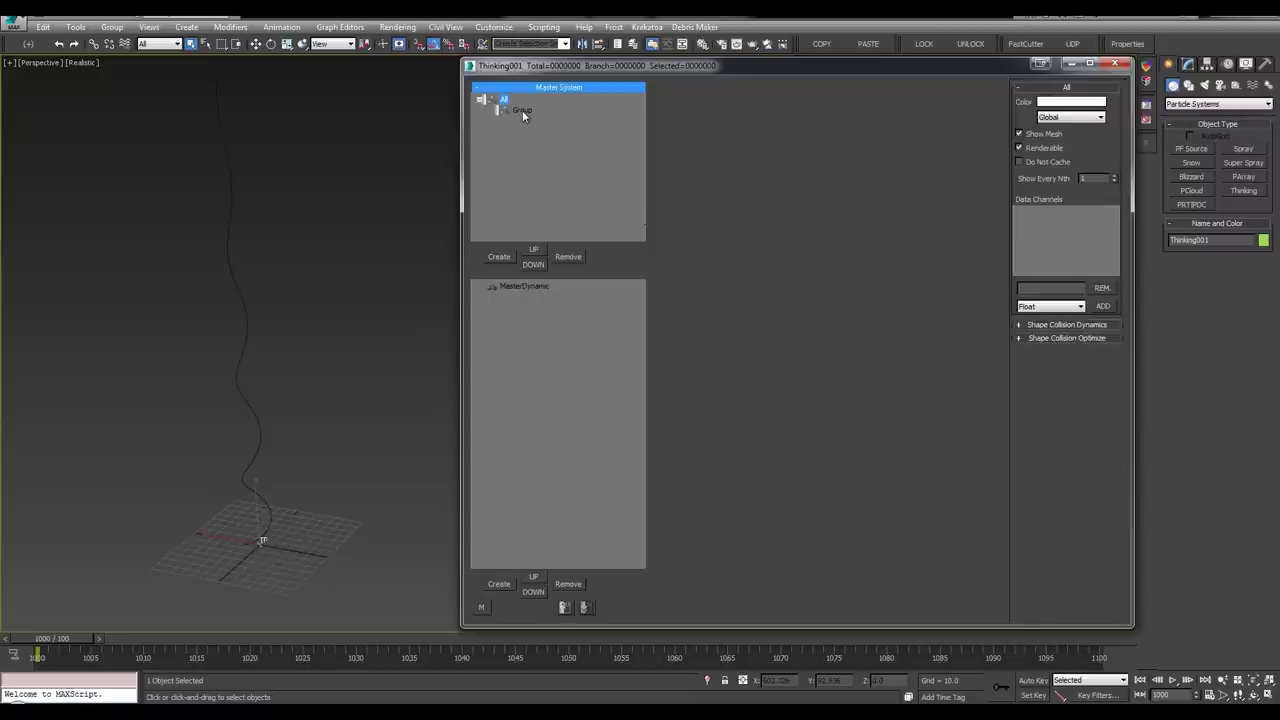
{"action": "left_click", "coordinate": [522, 110]}
{"action": "left_click", "coordinate": [522, 110]}
{"action": "type", "text": "SPIRES"}
{"action": "key", "text": "BackSpace"}
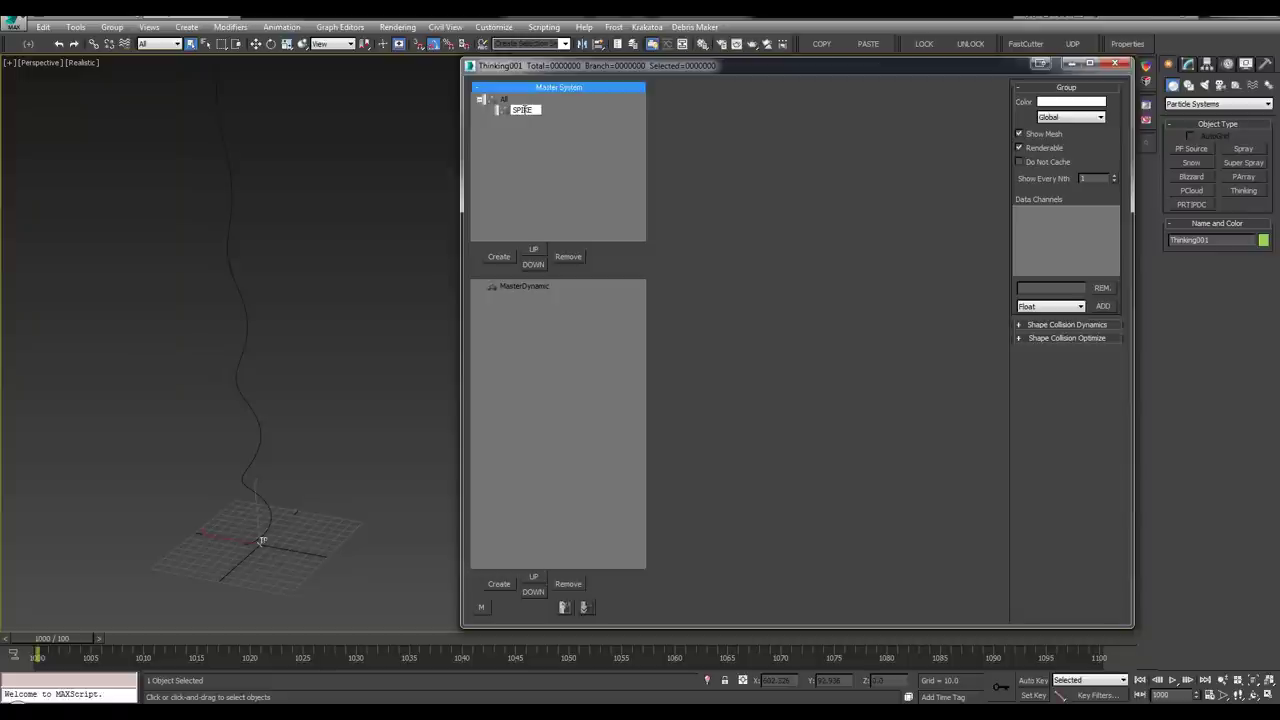
{"action": "type", "text": "GLOW"}
{"action": "key", "text": "Return"}
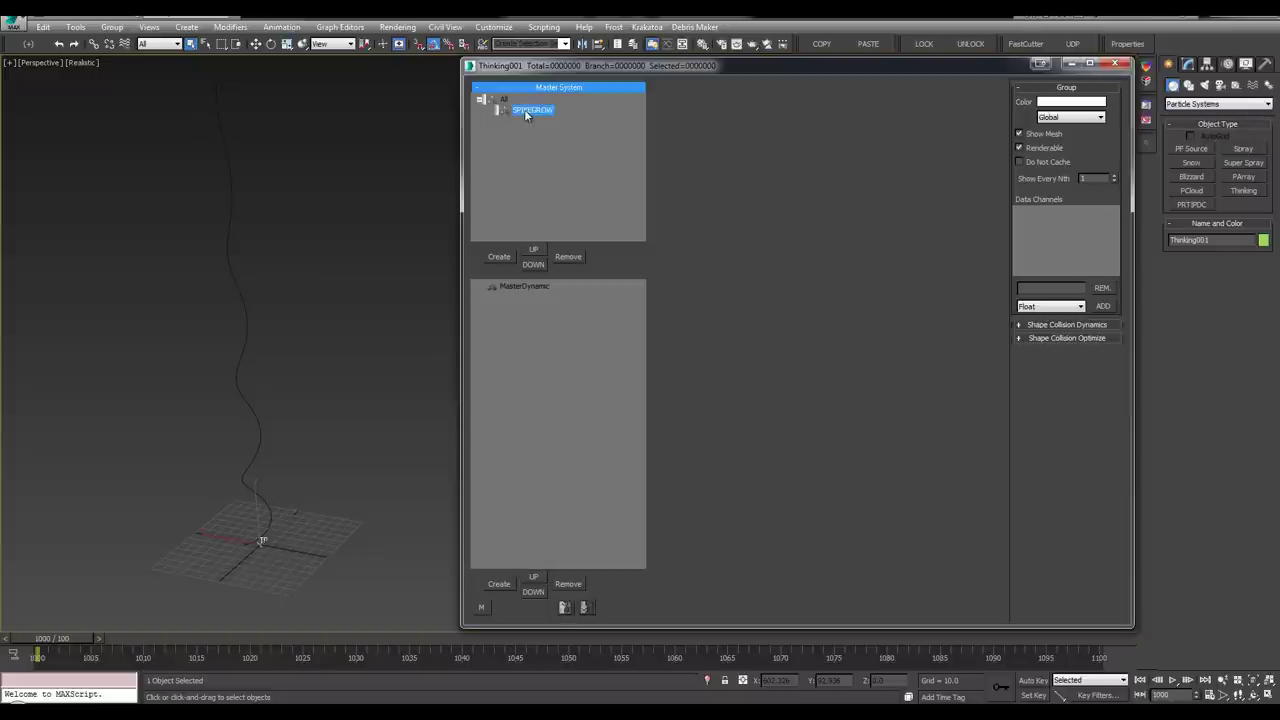
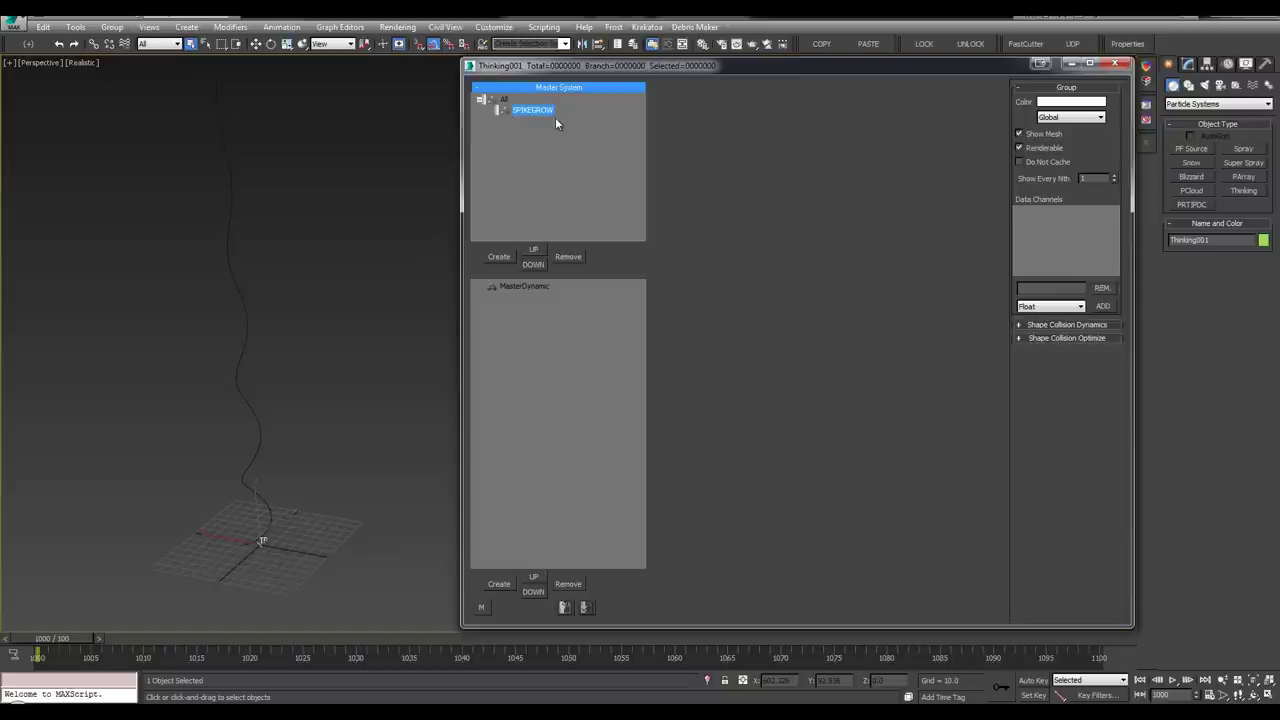
Add a subgroup under SPIKEGROW and another group nested inside it, keeping the default names
{"action": "left_click", "coordinate": [534, 121]}
{"action": "key", "text": "Insert"}
{"action": "double_click", "coordinate": [541, 132]}
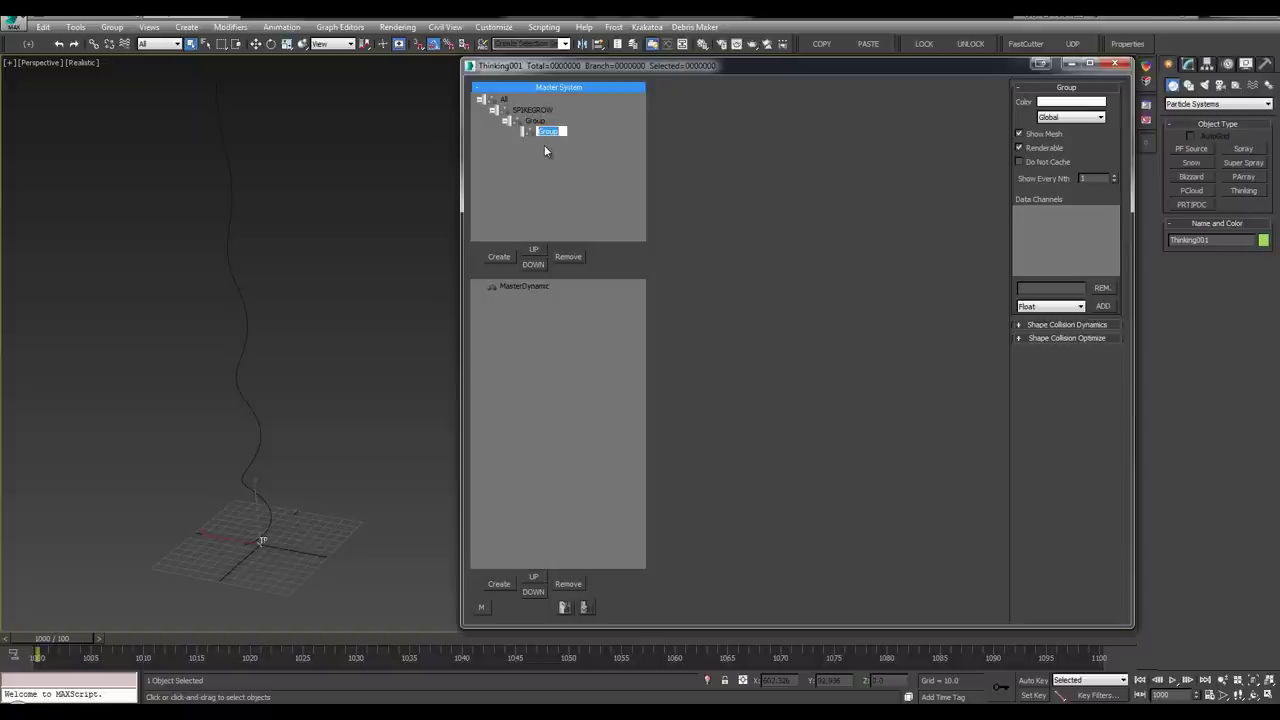
{"action": "left_click", "coordinate": [602, 148]}
{"action": "key", "text": "F2"}
{"action": "left_click", "coordinate": [532, 196]}
Create a dynamic set under MasterDynamic and name it SPIKEGROW
{"action": "left_click", "coordinate": [547, 286]}
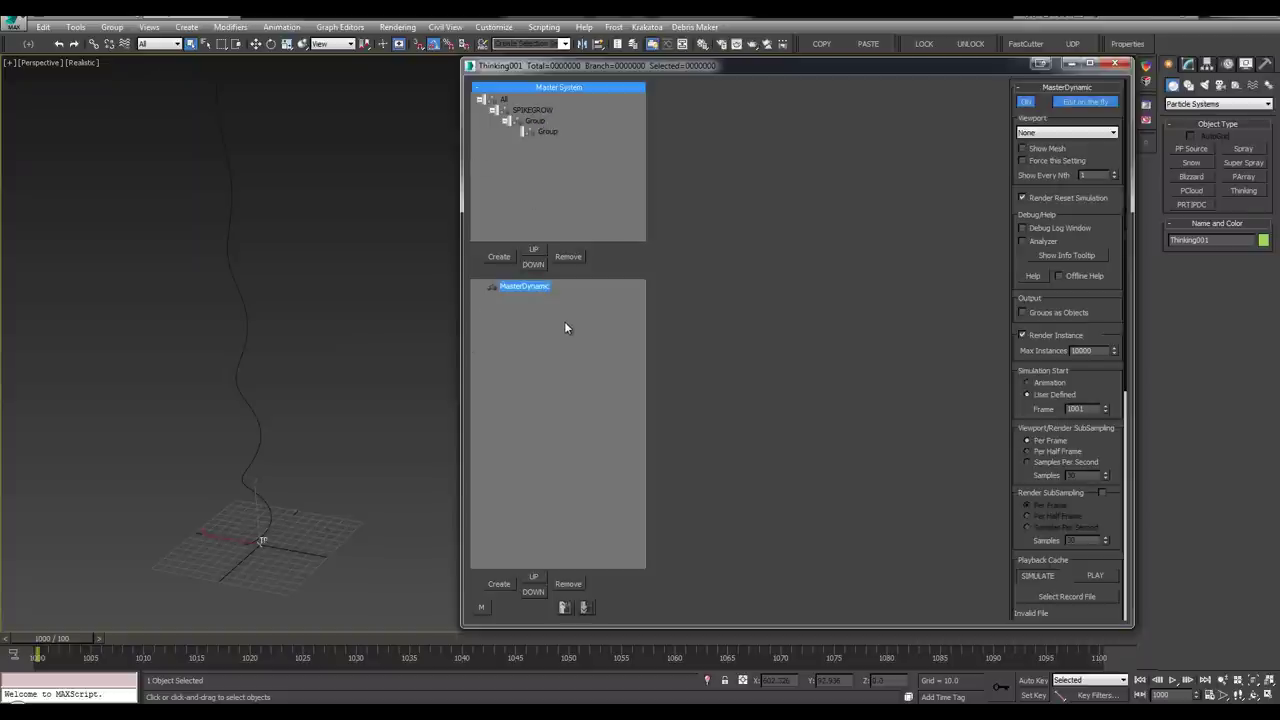
{"action": "left_click", "coordinate": [531, 297]}
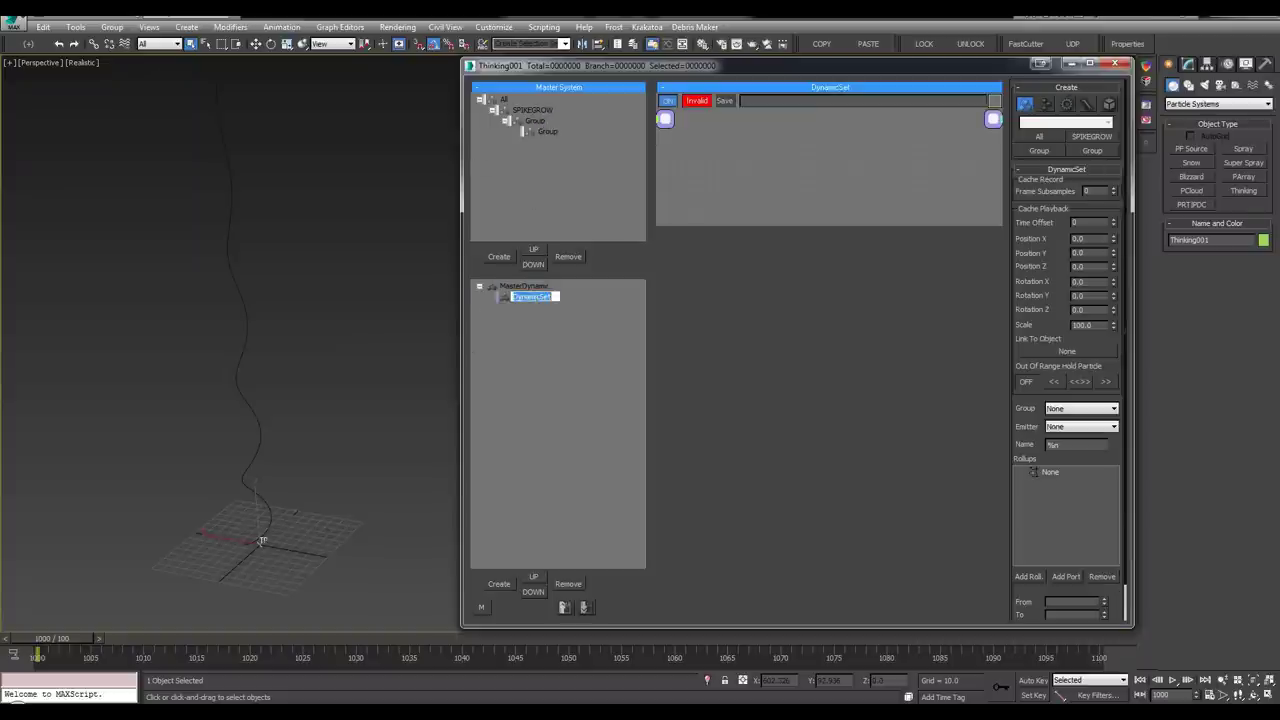
{"action": "type", "text": "SPIKET"}
{"action": "type", "text": "GORW"}
{"action": "key", "text": "Return"}
{"action": "left_click", "coordinate": [533, 297]}
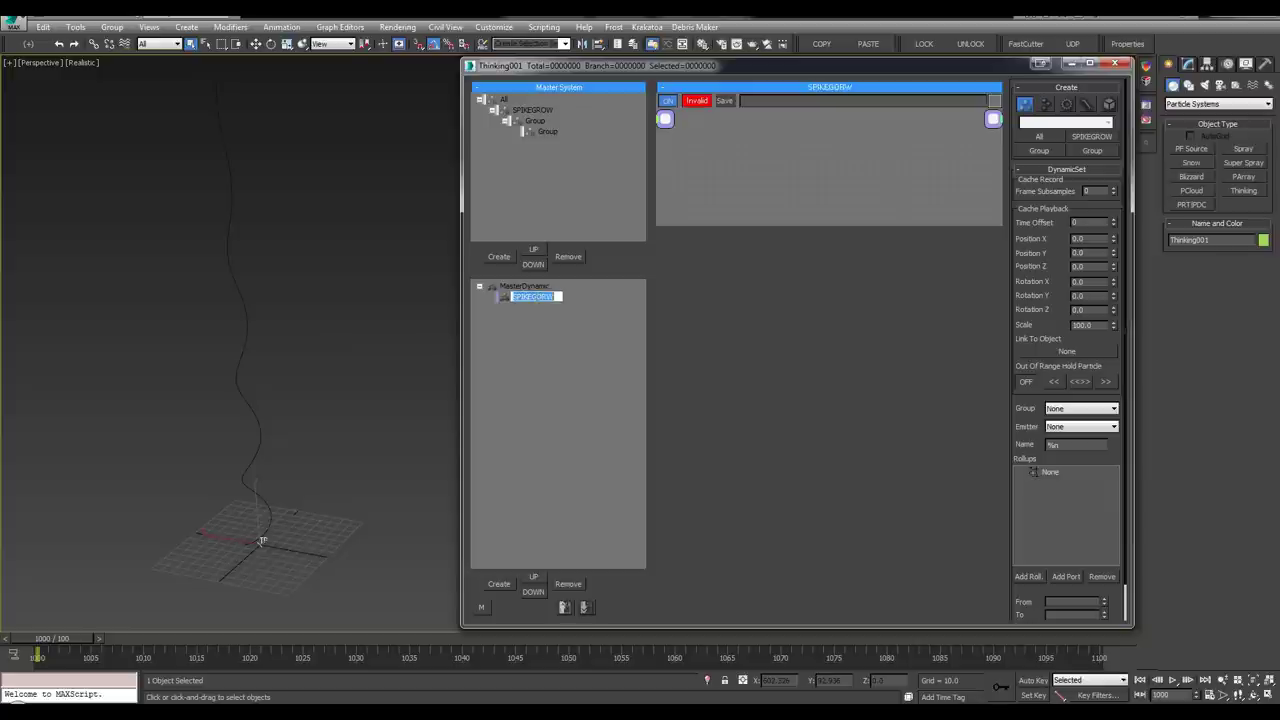
{"action": "left_click_drag", "start_coordinate": [535, 297], "coordinate": [573, 298]}
{"action": "type", "text": "GROW"}
{"action": "key", "text": "Return"}
Nest three dynamic sets inside one another under the SPIKEGROW set and name the innermost one cache0
{"action": "key", "text": "Insert"}
{"action": "left_click", "coordinate": [543, 308]}
{"action": "key", "text": "Insert"}
{"action": "double_click", "coordinate": [551, 321]}
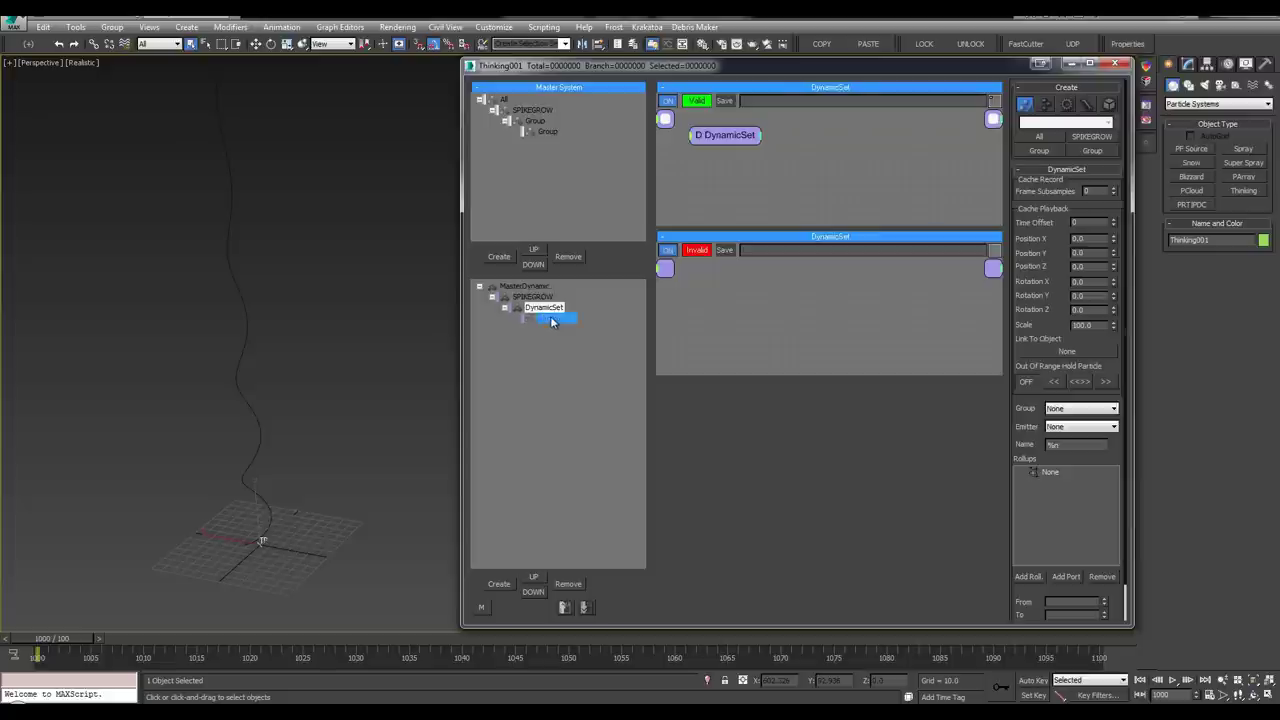
{"action": "left_click", "coordinate": [566, 329]}
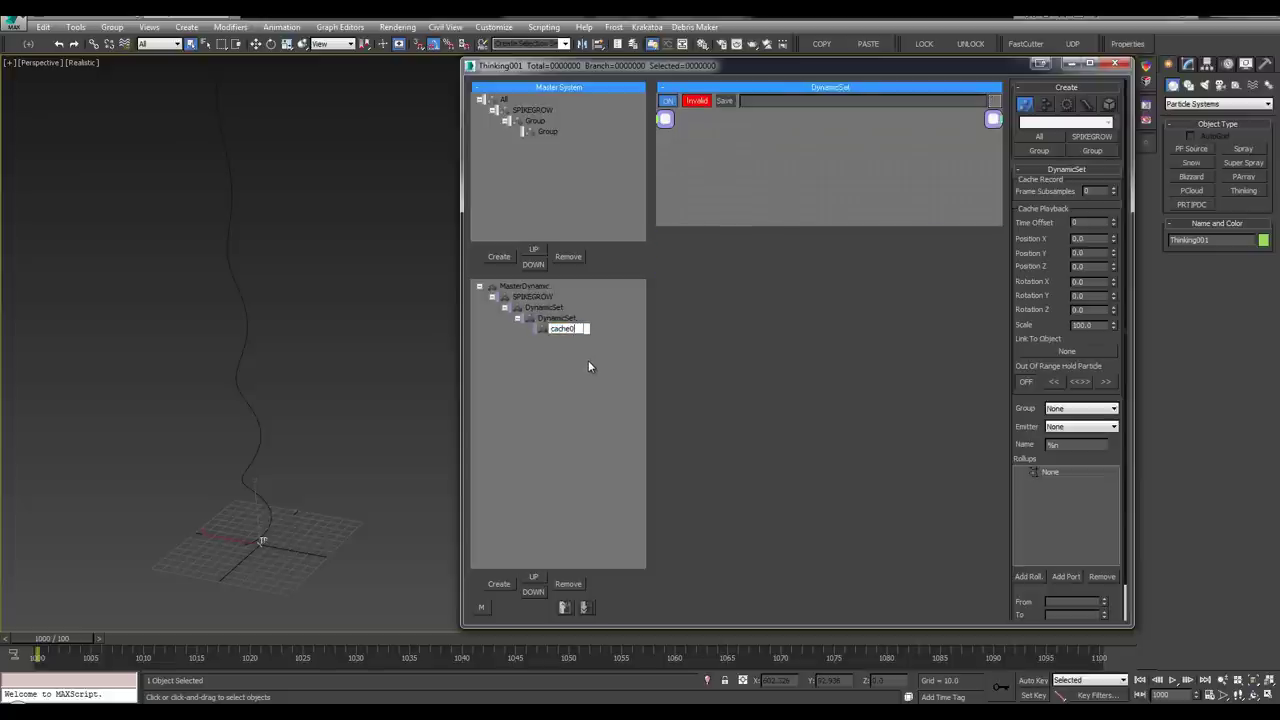
{"action": "key", "text": "Return"}
Rename the dynamic set directly above cache0 as cache1 and the one above that as cache2
{"action": "double_click", "coordinate": [556, 317]}
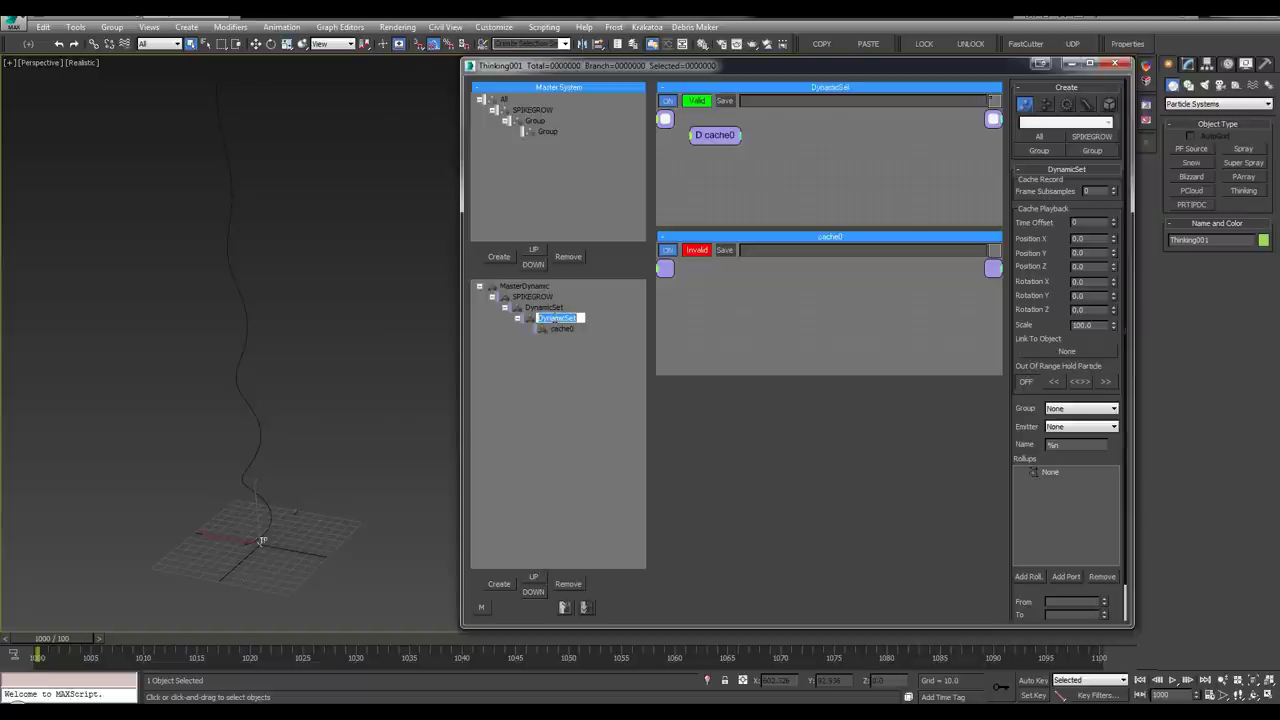
{"action": "type", "text": "cache1"}
{"action": "key", "text": "Return"}
{"action": "left_click", "coordinate": [545, 308]}
{"action": "left_click", "coordinate": [545, 308]}
{"action": "type", "text": "ca"}
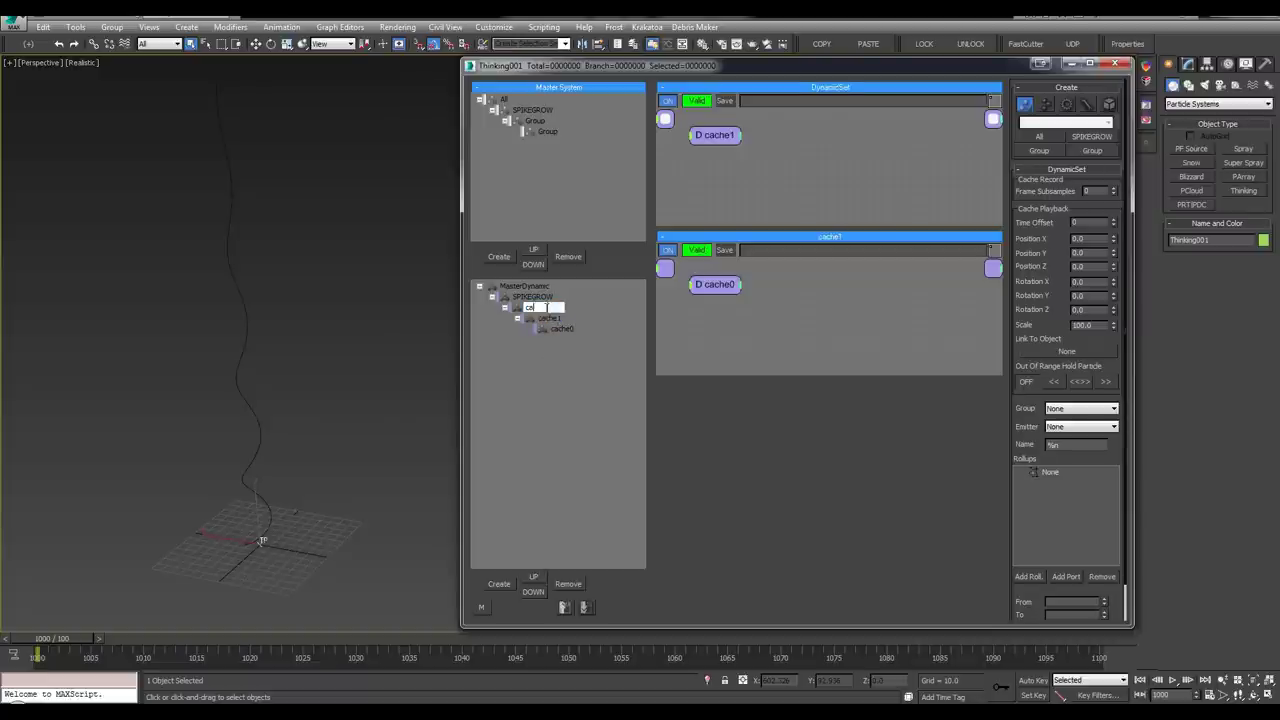
{"action": "type", "text": "che1"}
{"action": "key", "text": "BackSpace"}
{"action": "type", "text": "2"}
{"action": "key", "text": "Return"}
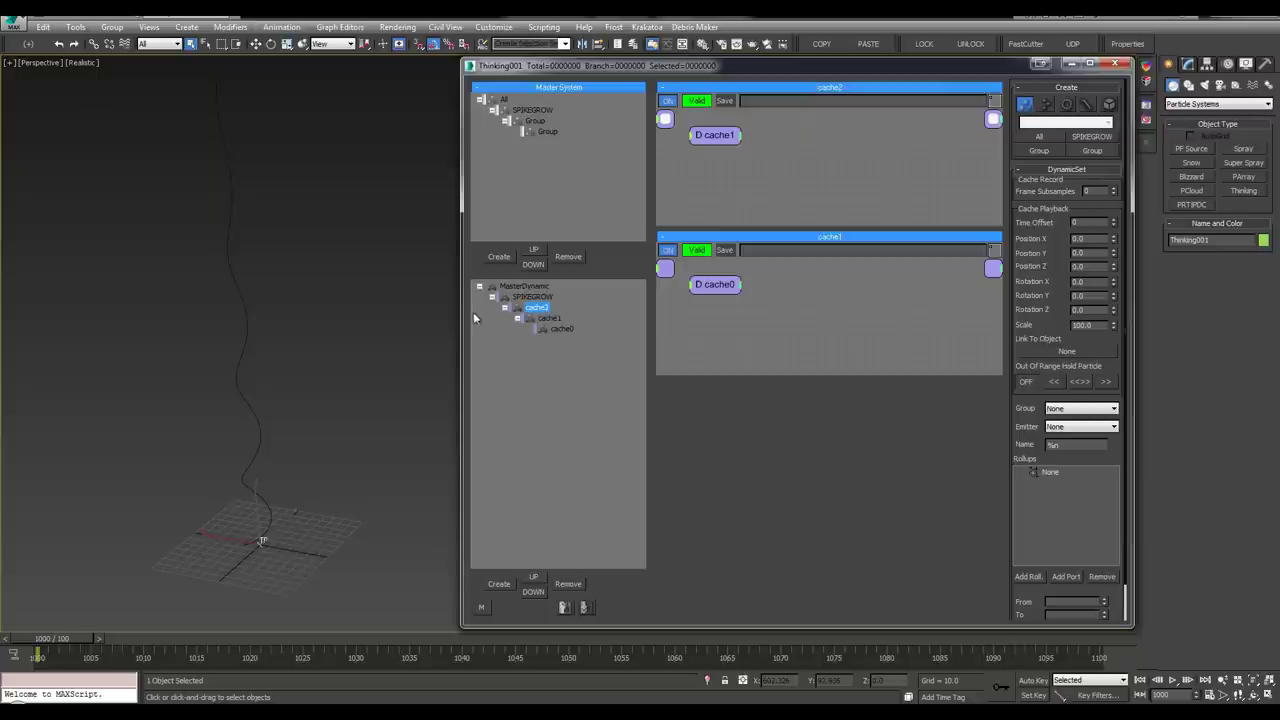
{"action": "left_click", "coordinate": [512, 287]}
{"action": "left_click", "coordinate": [492, 297]}
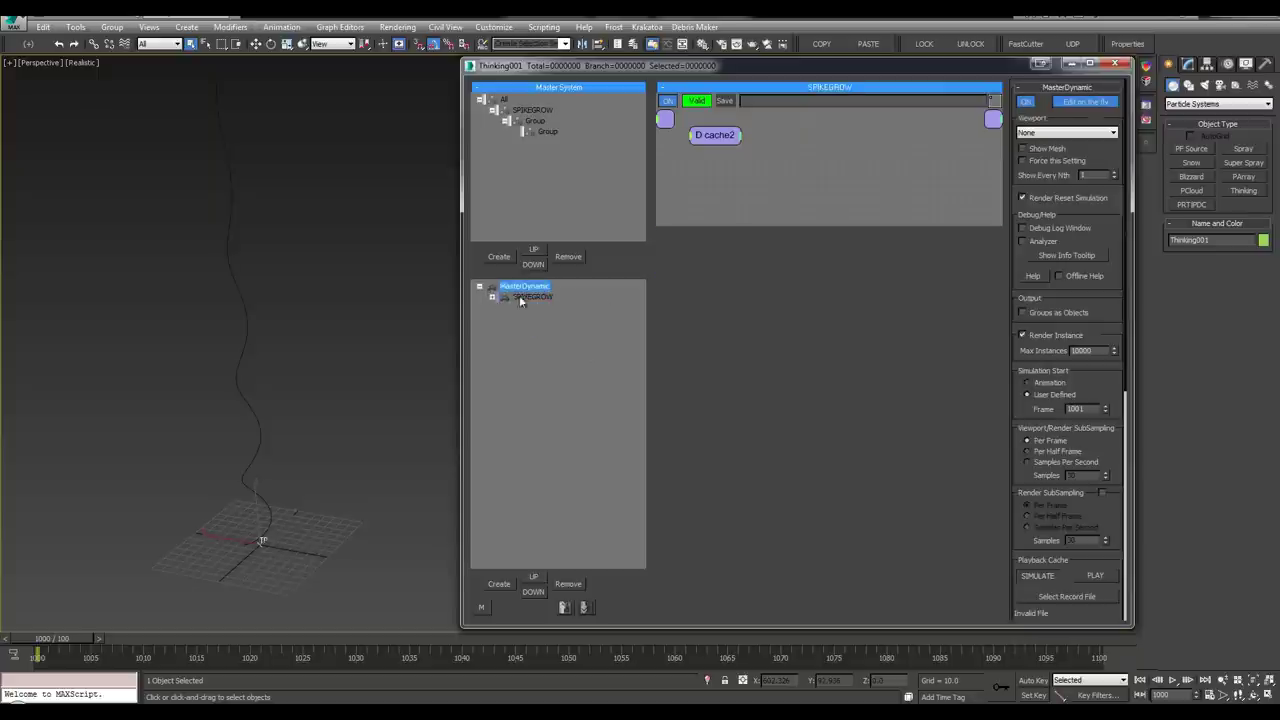
{"action": "left_click", "coordinate": [492, 297]}
{"action": "left_click", "coordinate": [523, 299]}
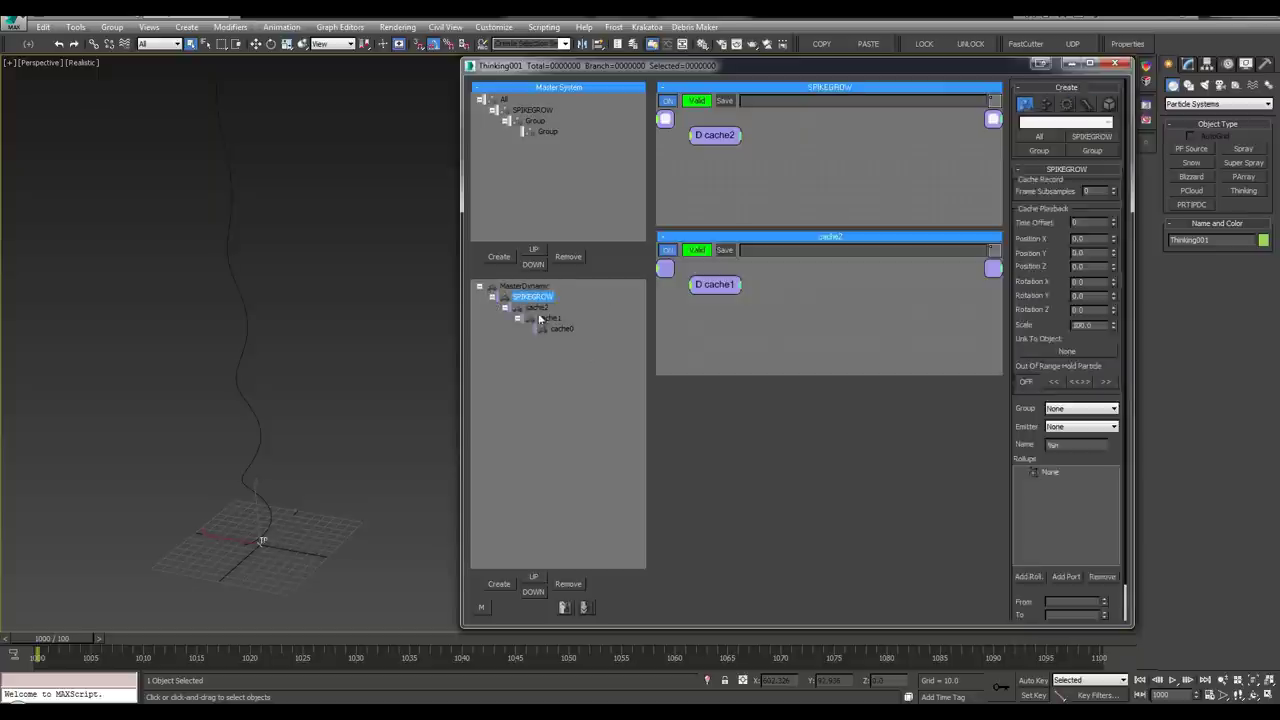
Add a dynamic set named _birth under cache0 and widen the dynamic set list
{"action": "left_click", "coordinate": [558, 328]}
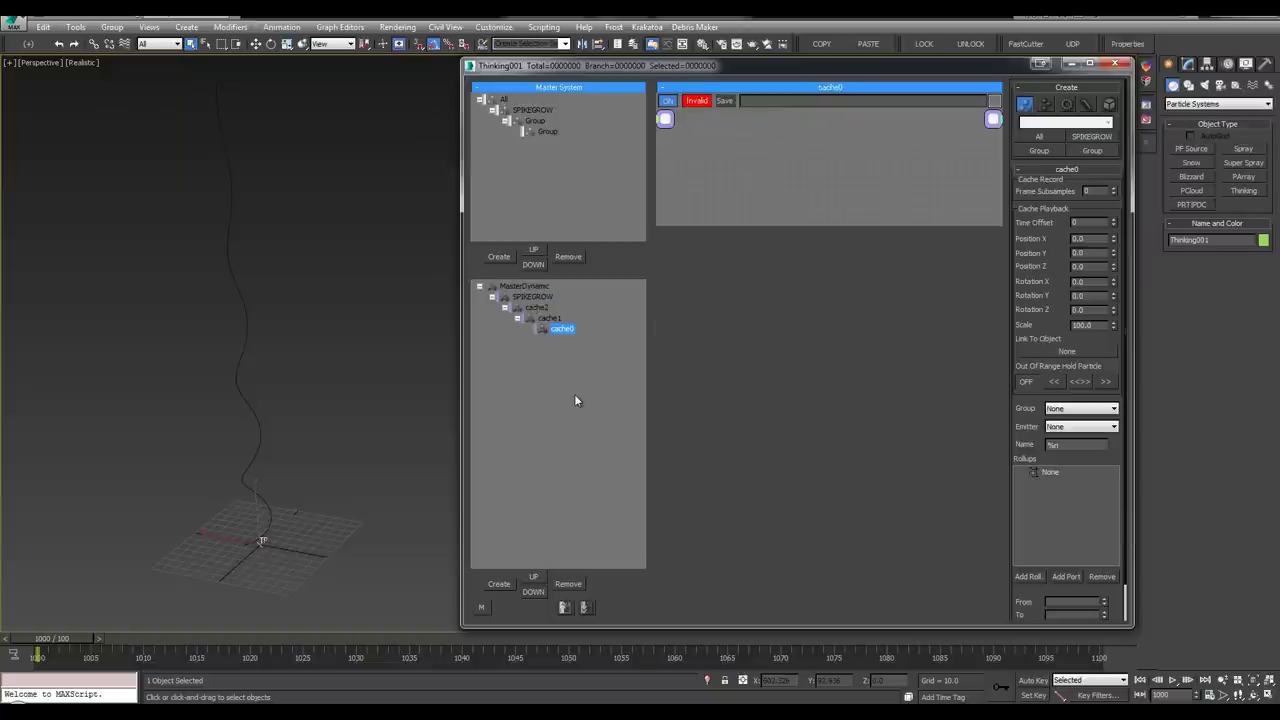
{"action": "key", "text": "Insert"}
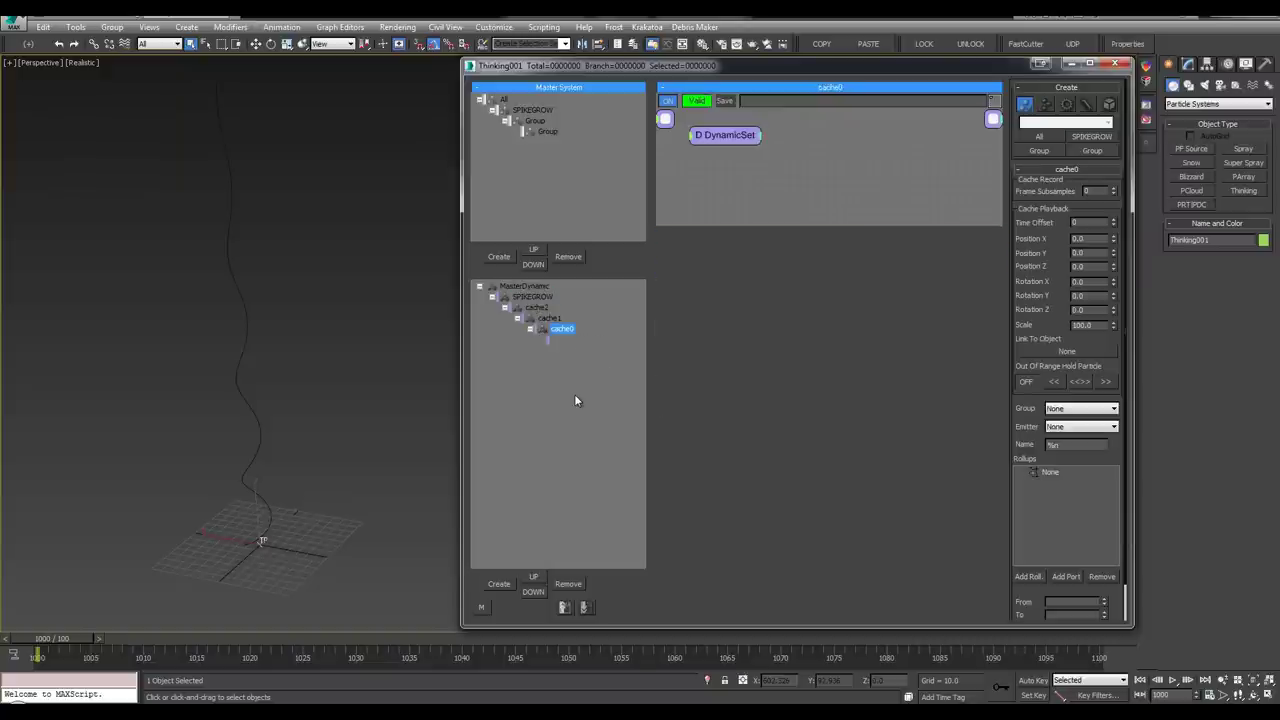
{"action": "double_click", "coordinate": [572, 340]}
{"action": "type", "text": "_birth"}
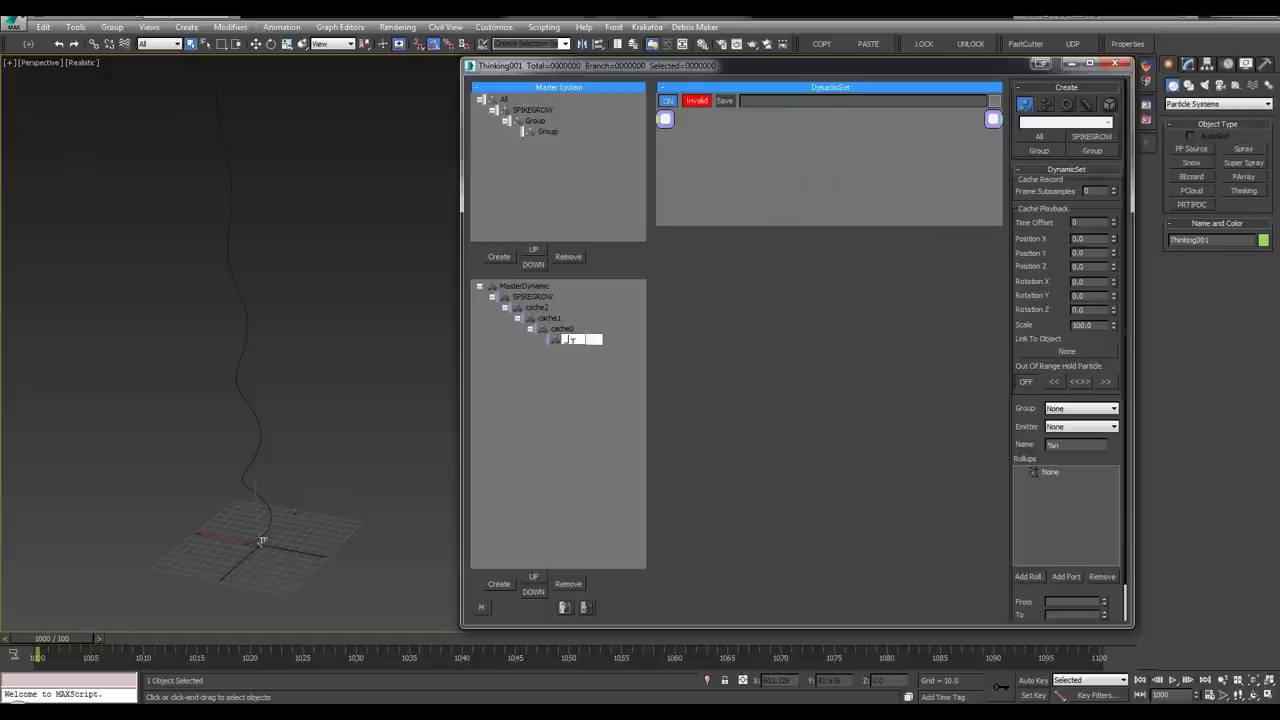
{"action": "key", "text": "Return"}
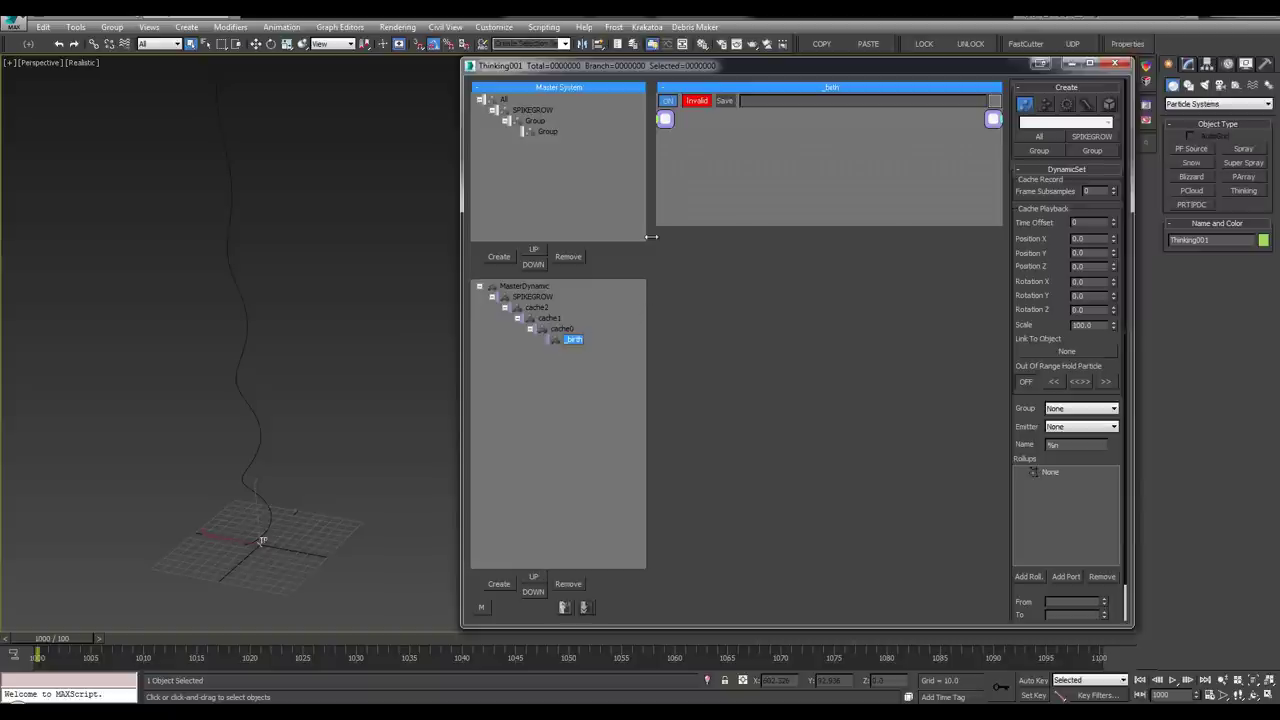
{"action": "left_click_drag", "start_coordinate": [650, 236], "coordinate": [683, 236]}
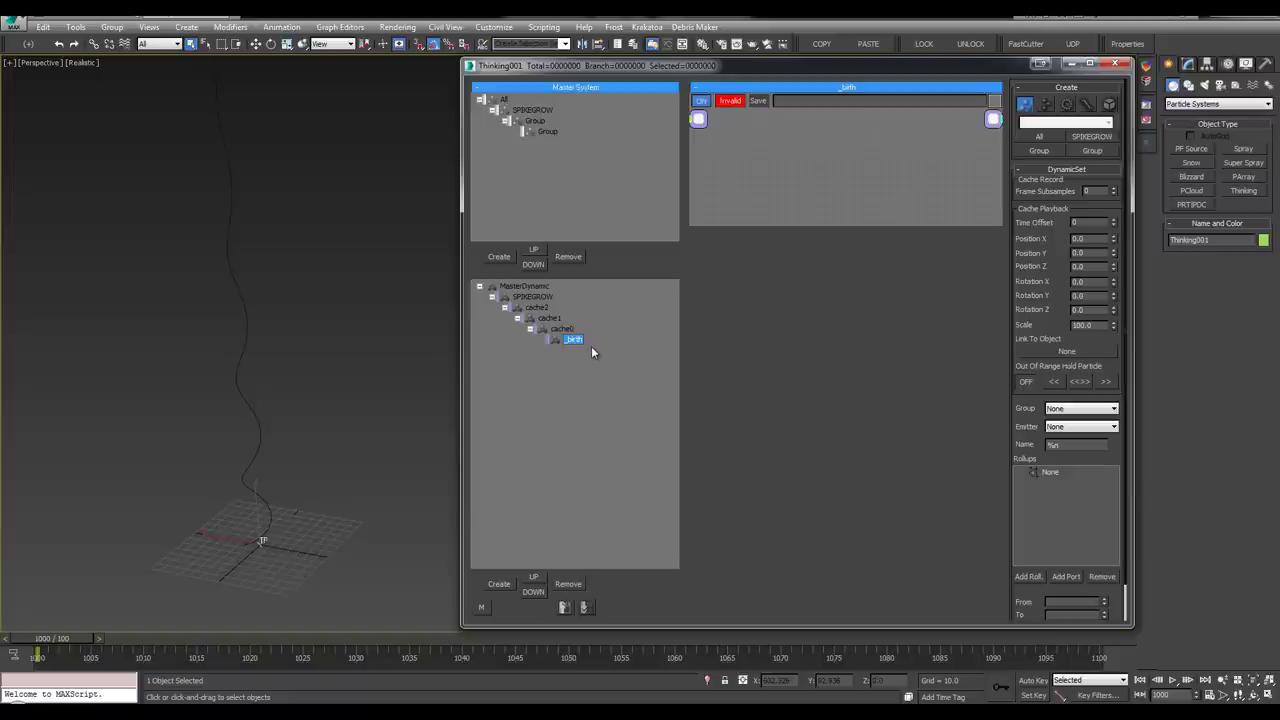
Add a dynamic set under _birth and name it import
{"action": "key", "text": "Insert"}
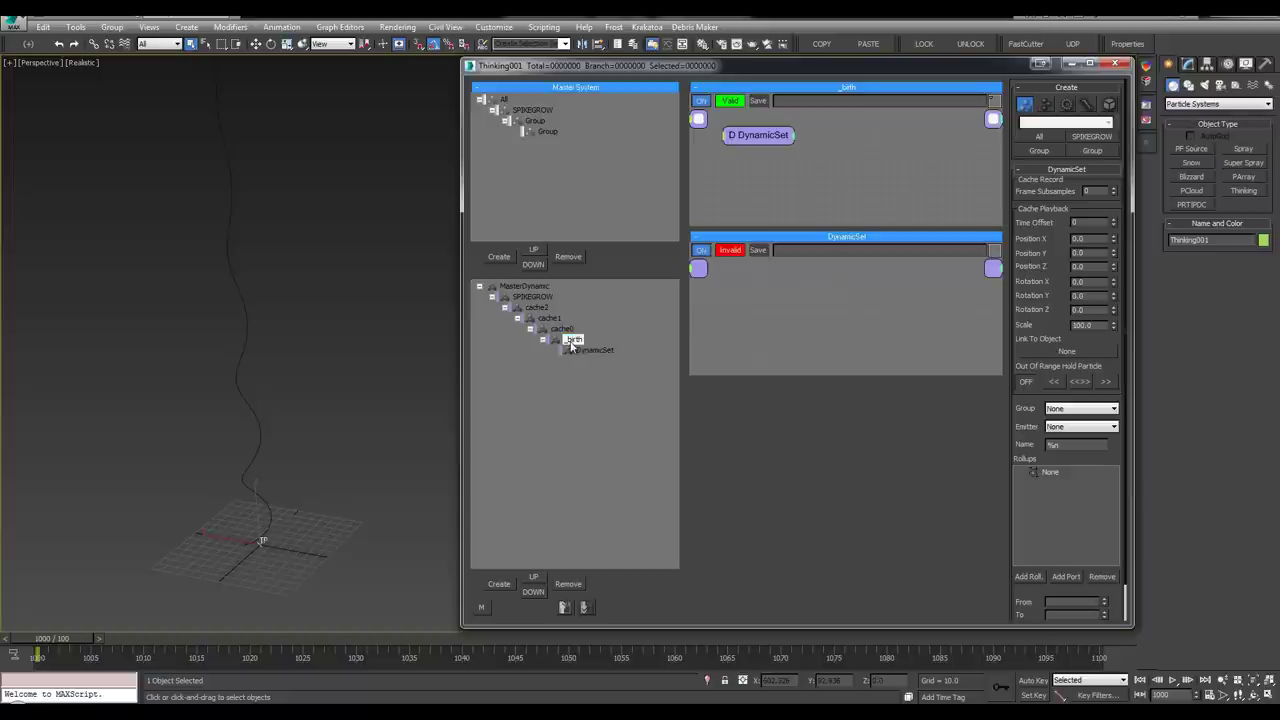
{"action": "left_click", "coordinate": [572, 345]}
{"action": "left_click", "coordinate": [587, 351]}
{"action": "left_click", "coordinate": [568, 342]}
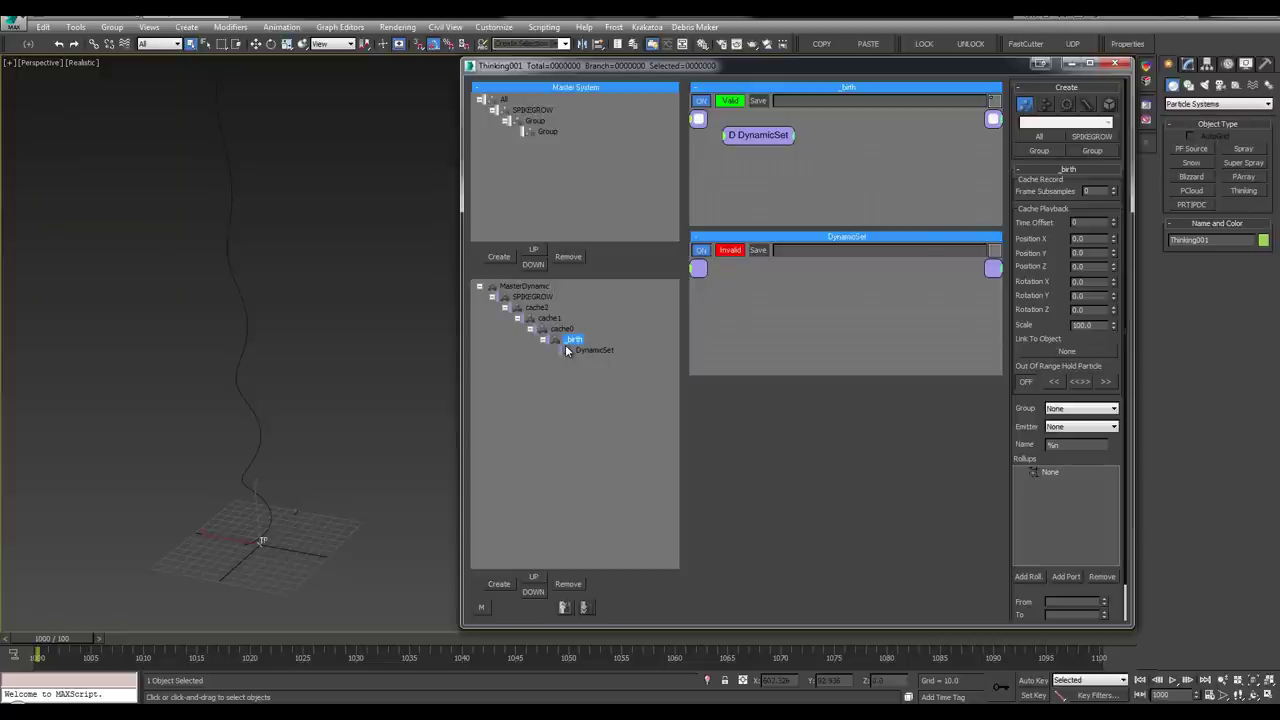
{"action": "left_click", "coordinate": [580, 350]}
{"action": "left_click", "coordinate": [581, 350]}
{"action": "type", "text": "imp"}
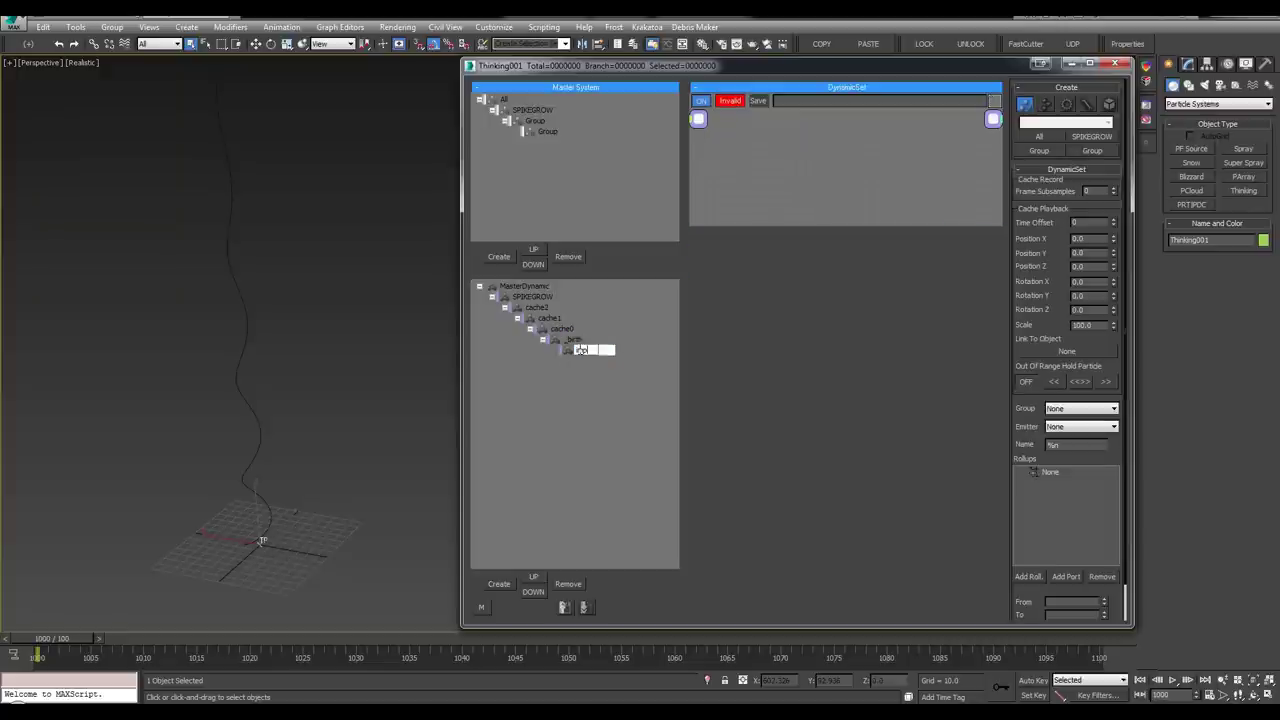
{"action": "type", "text": "ort"}
{"action": "key", "text": "Return"}
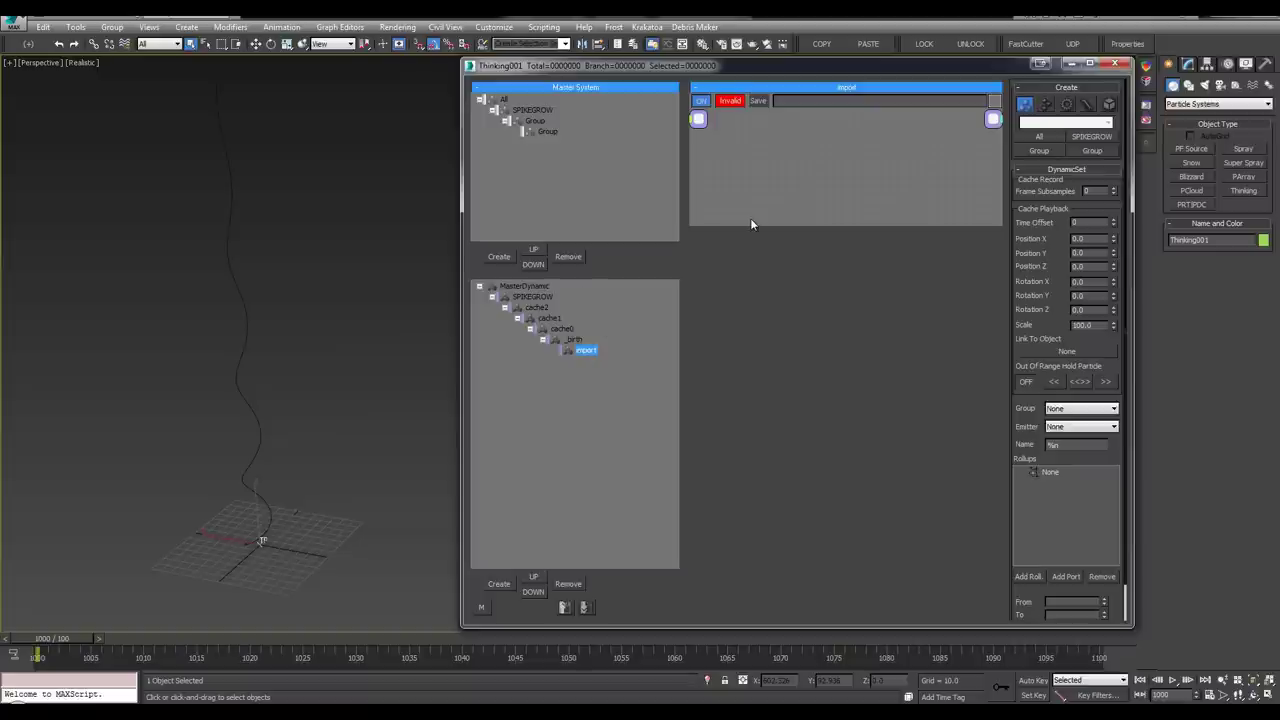
Enlarge the import set's network area and add an ObjToParticle operator to it
{"action": "left_click", "coordinate": [750, 218]}
{"action": "double_click", "coordinate": [756, 242]}
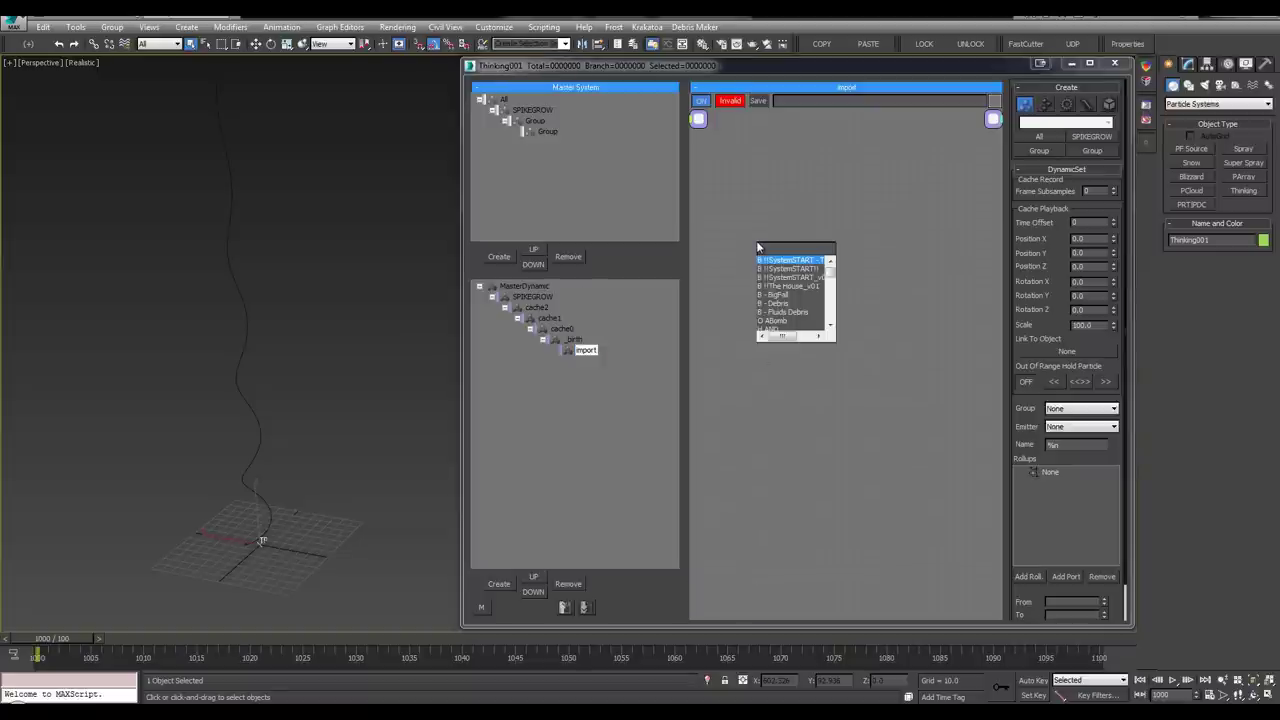
{"action": "type", "text": "obj"}
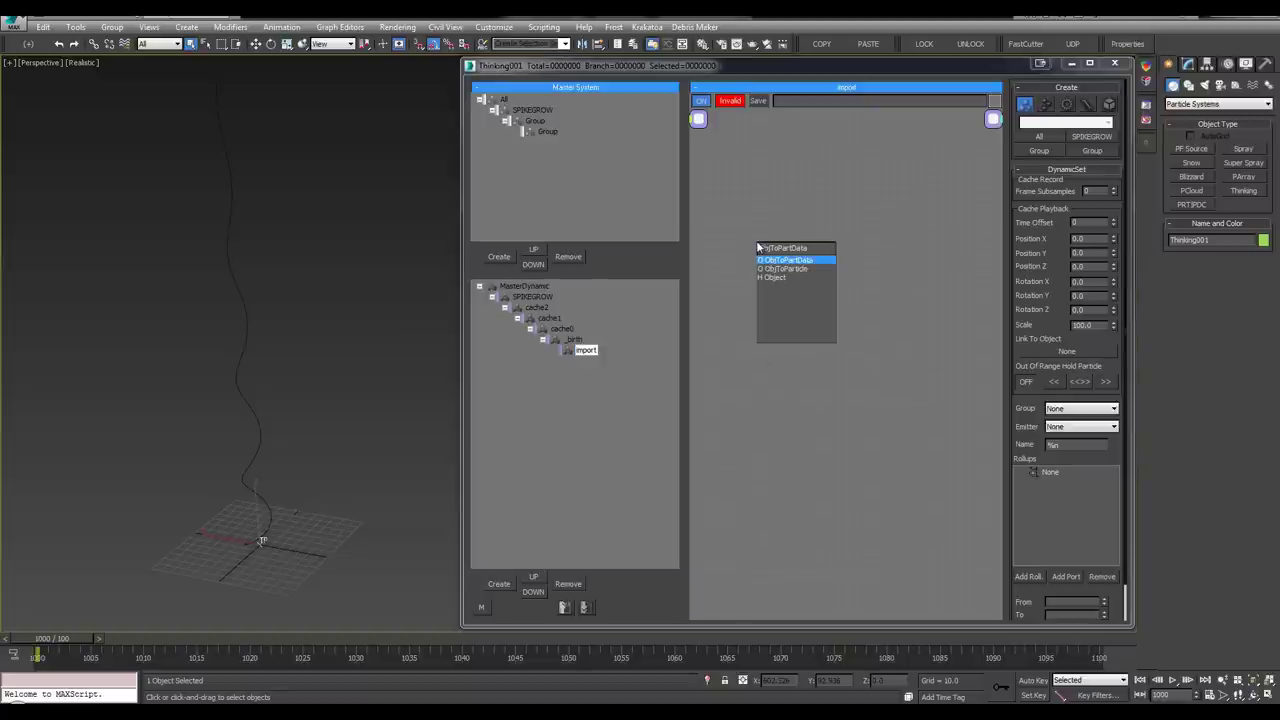
{"action": "key", "text": "Down"}
{"action": "key", "text": "Return"}
{"action": "left_click_drag", "start_coordinate": [801, 236], "coordinate": [813, 221]}
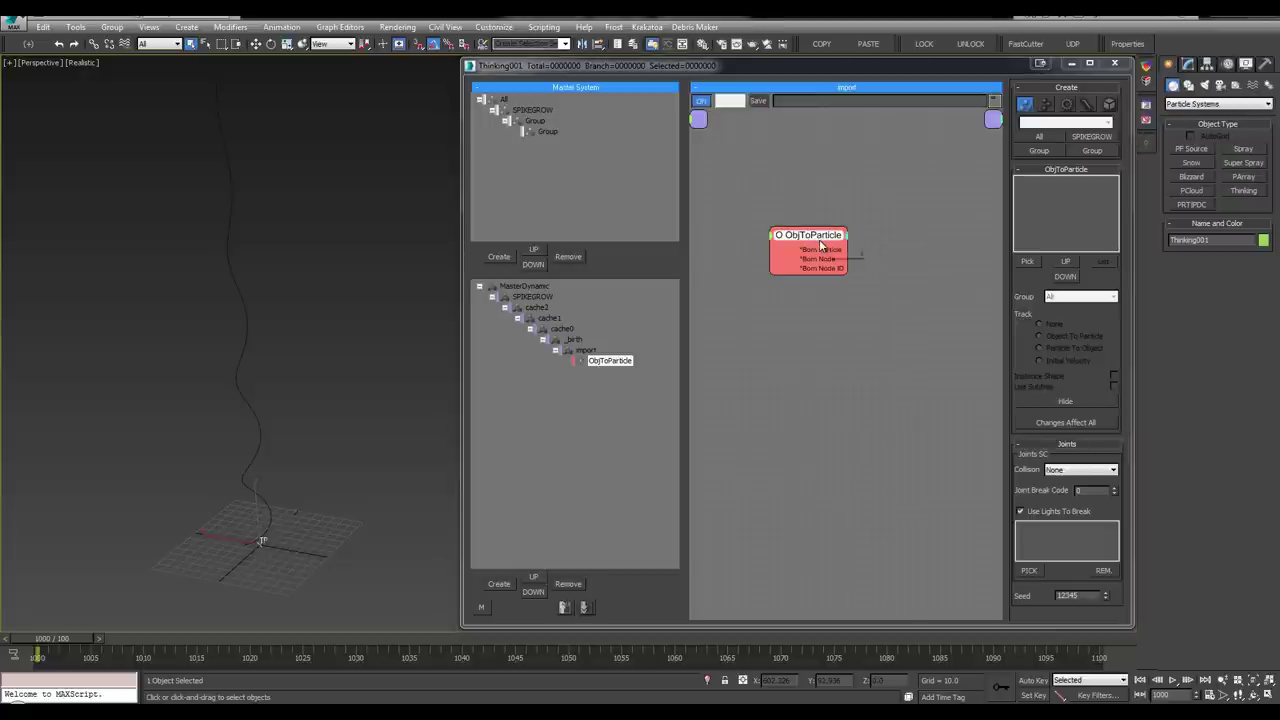
{"action": "double_click", "coordinate": [808, 236]}
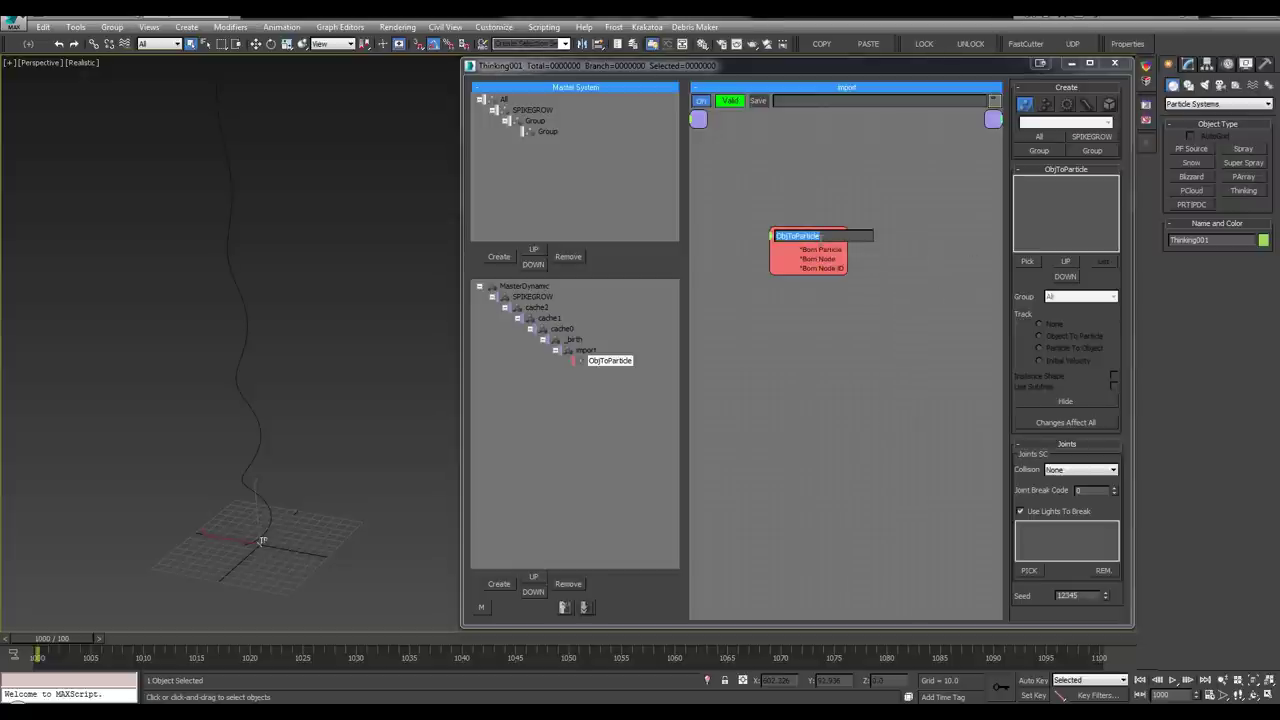
Expand the 05_followers layer in the layer list and rename it as 05_cones
{"action": "middle_click", "coordinate": [404, 284]}
{"action": "key", "text": "l"}
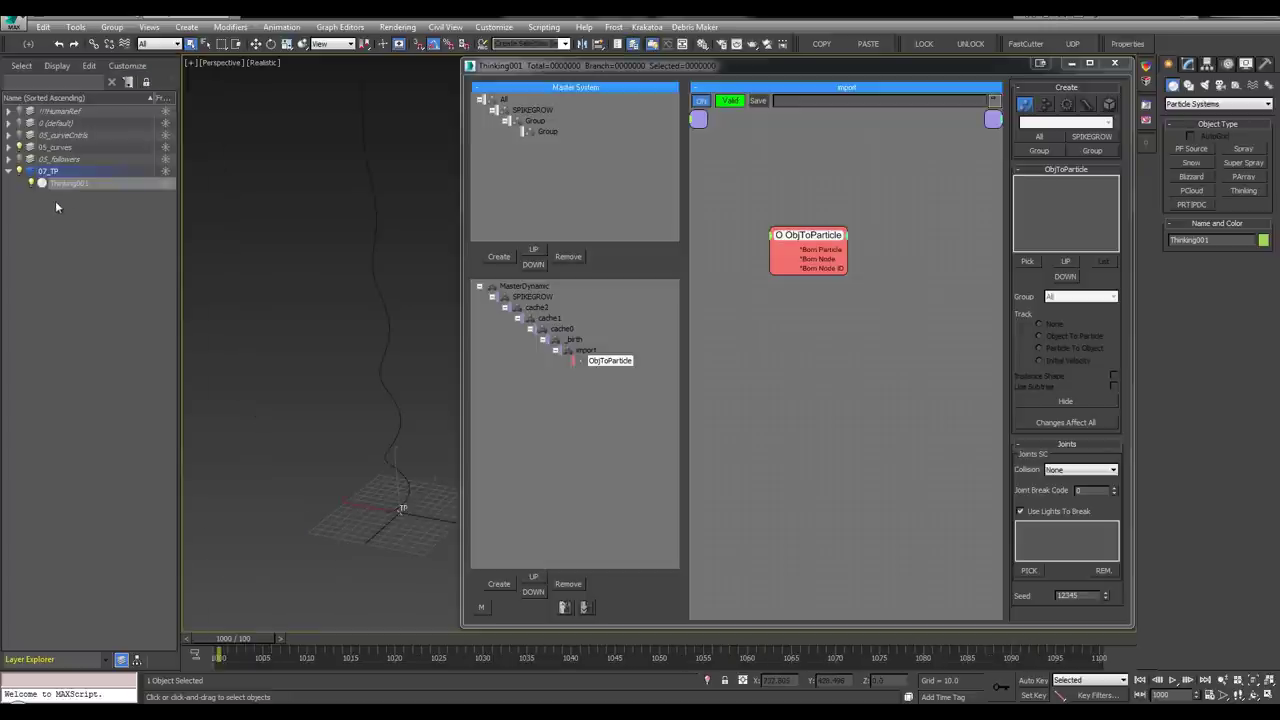
{"action": "left_click", "coordinate": [16, 160]}
{"action": "left_click", "coordinate": [9, 159]}
{"action": "left_click", "coordinate": [66, 160]}
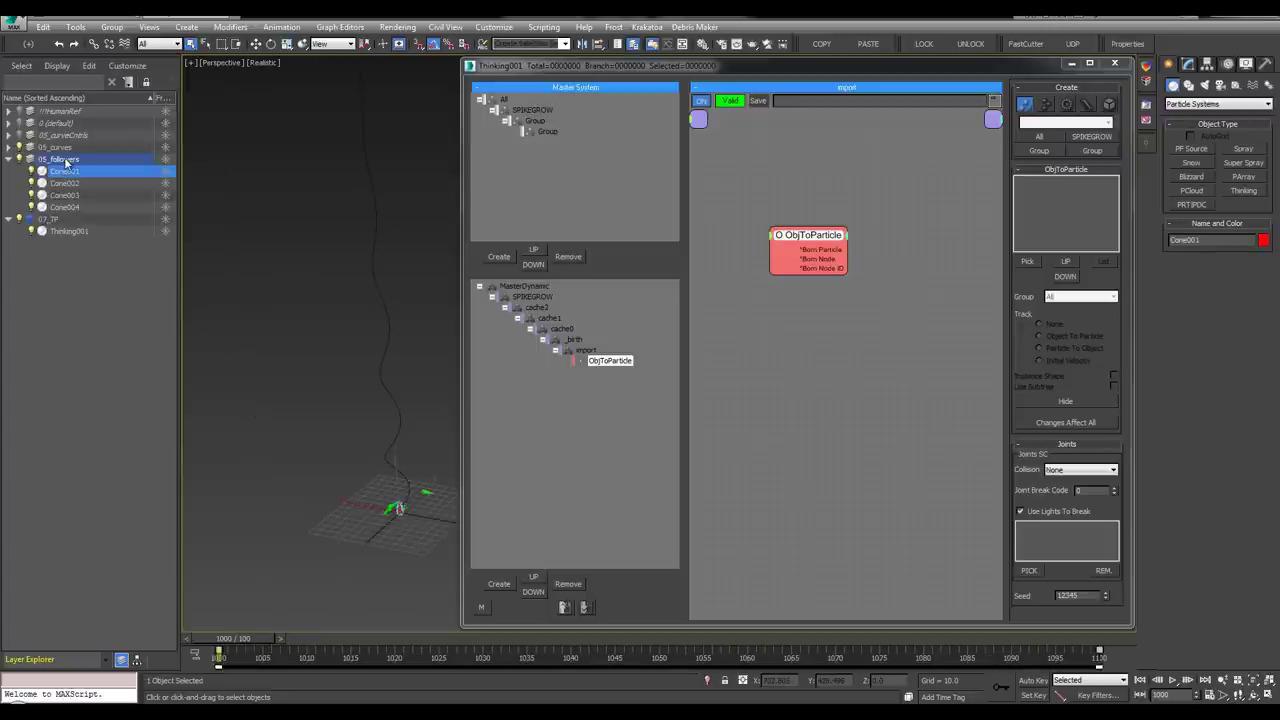
{"action": "left_click", "coordinate": [66, 160]}
{"action": "left_click", "coordinate": [70, 159]}
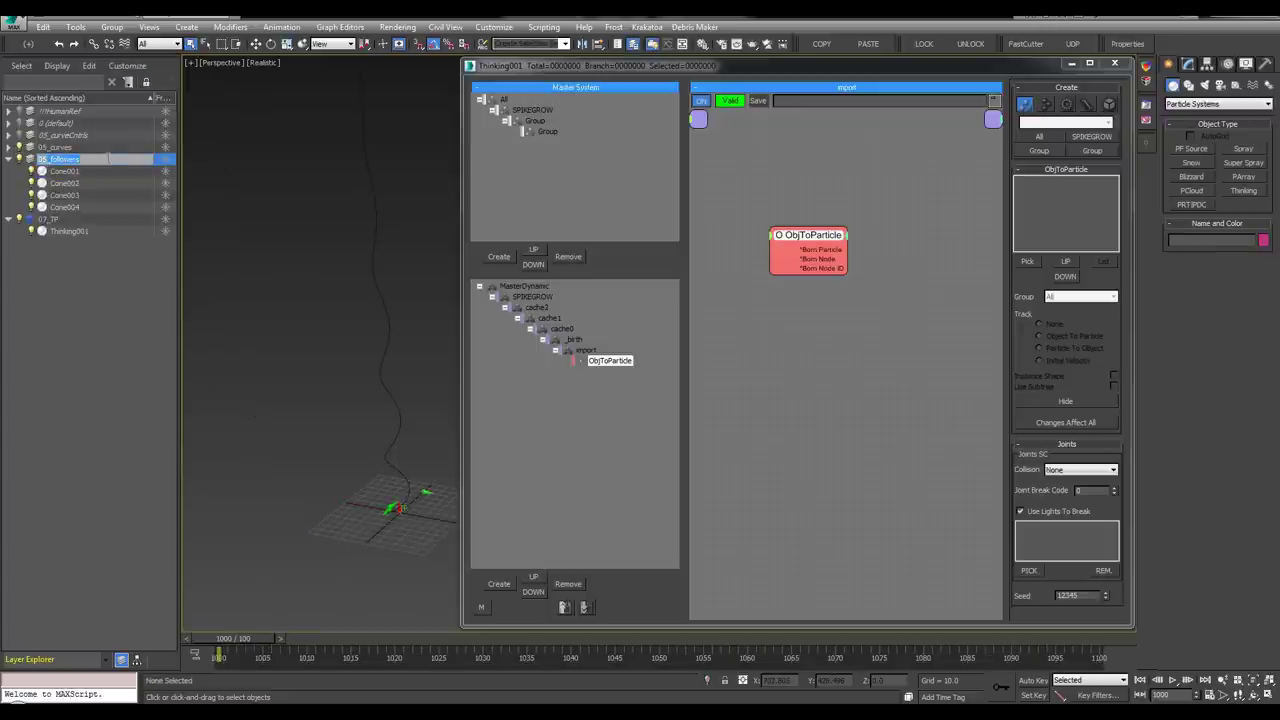
{"action": "type", "text": "05_cone"}
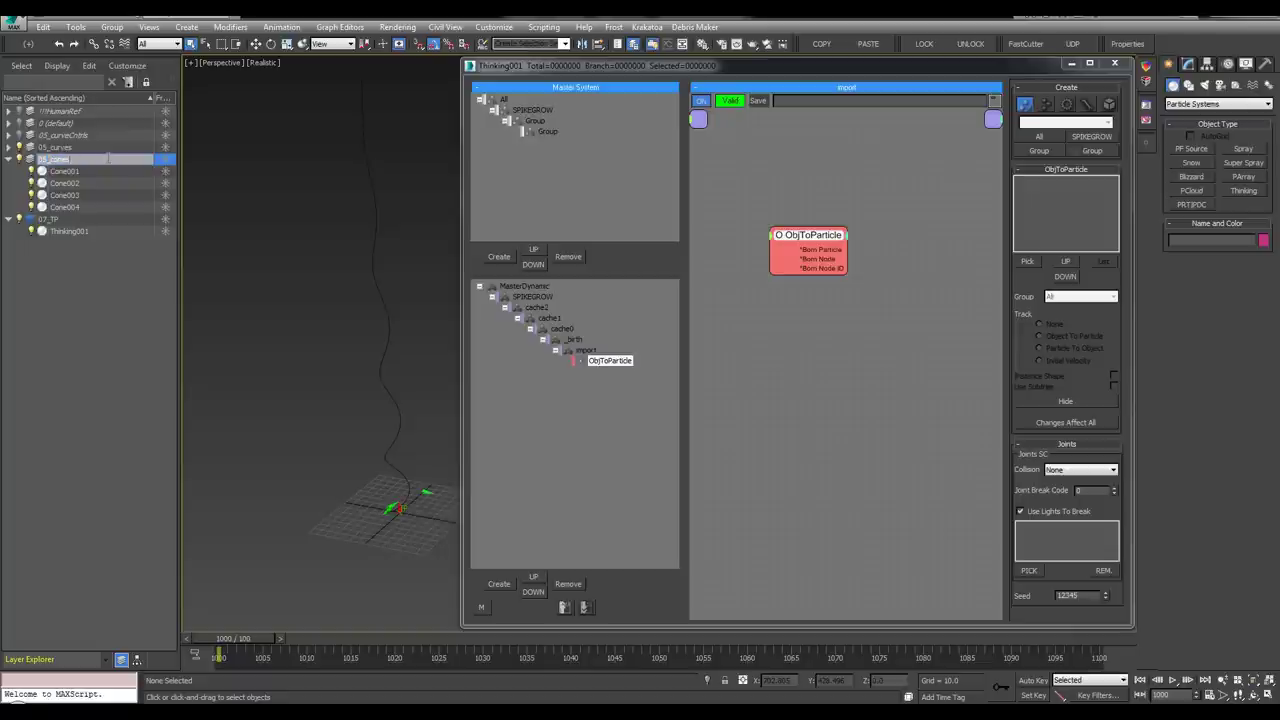
{"action": "key", "text": "Return"}
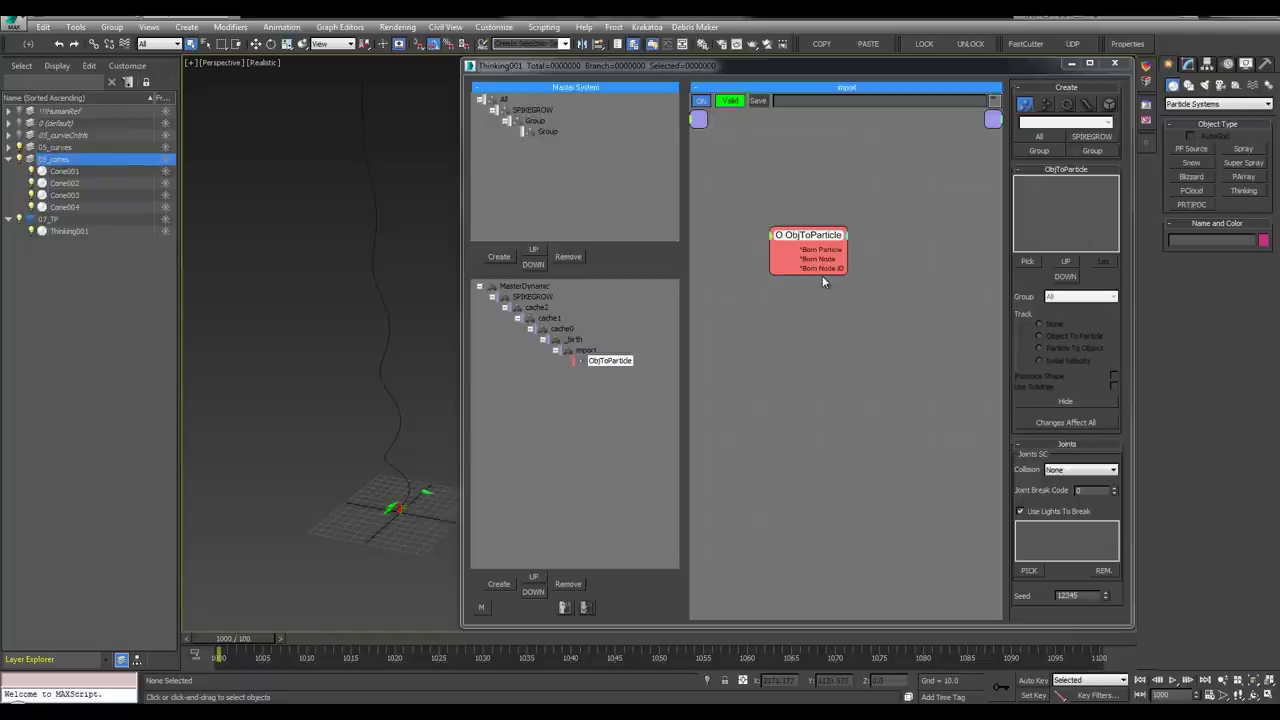
Rename the ObjToParticle operator in the import network as 00_cones
{"action": "double_click", "coordinate": [808, 235]}
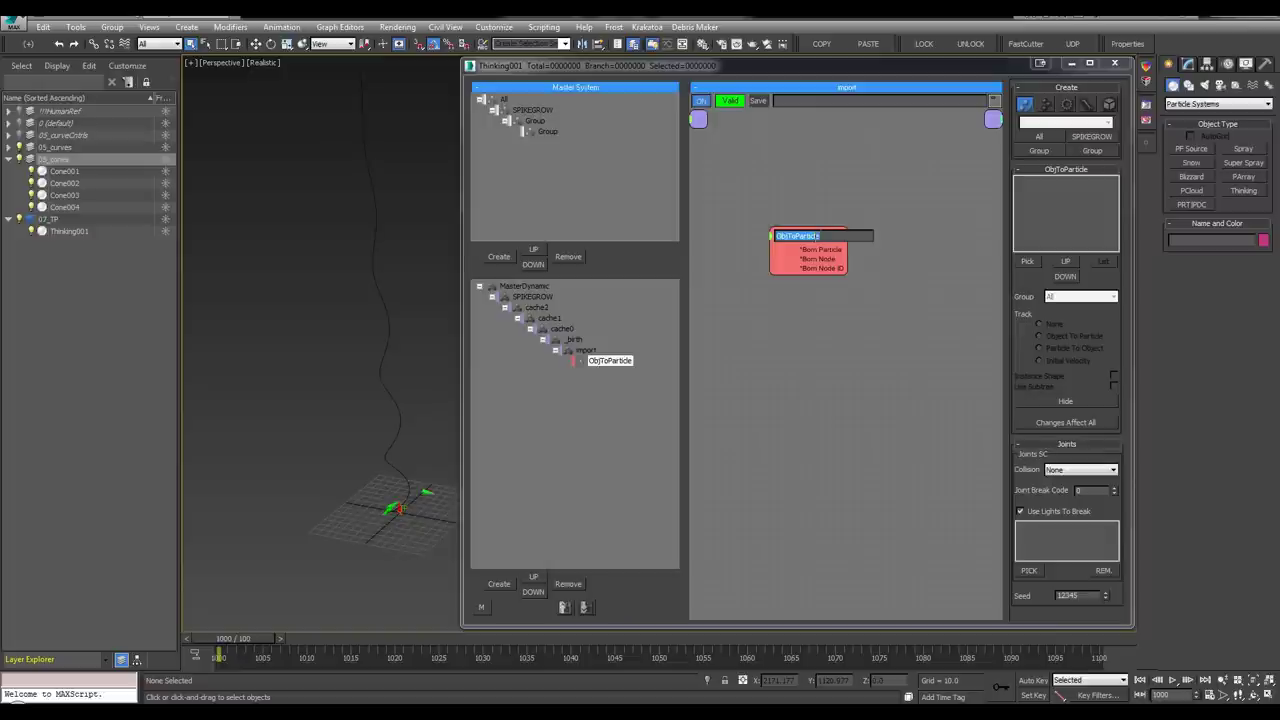
{"action": "type", "text": "00_cones"}
{"action": "key", "text": "Return"}
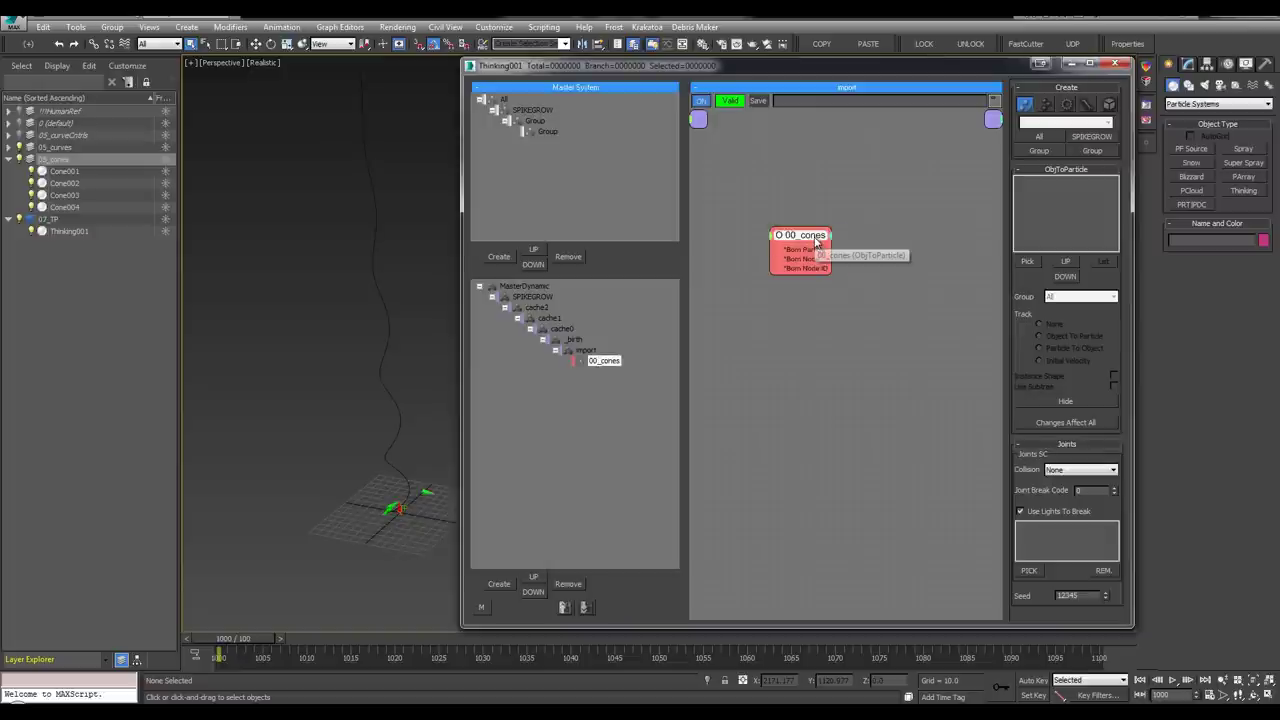
Rename the innermost particle group as _00_nuetrons and add three groups under it
{"action": "left_click", "coordinate": [547, 133]}
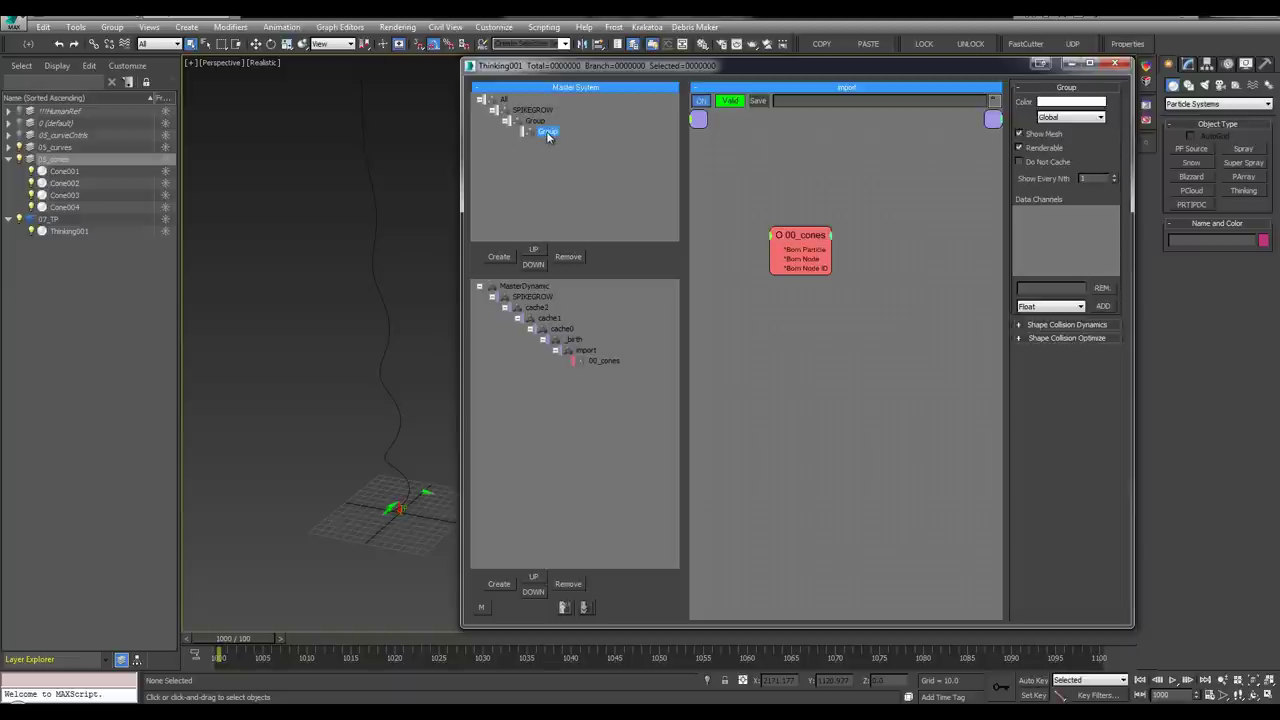
{"action": "left_click", "coordinate": [547, 133]}
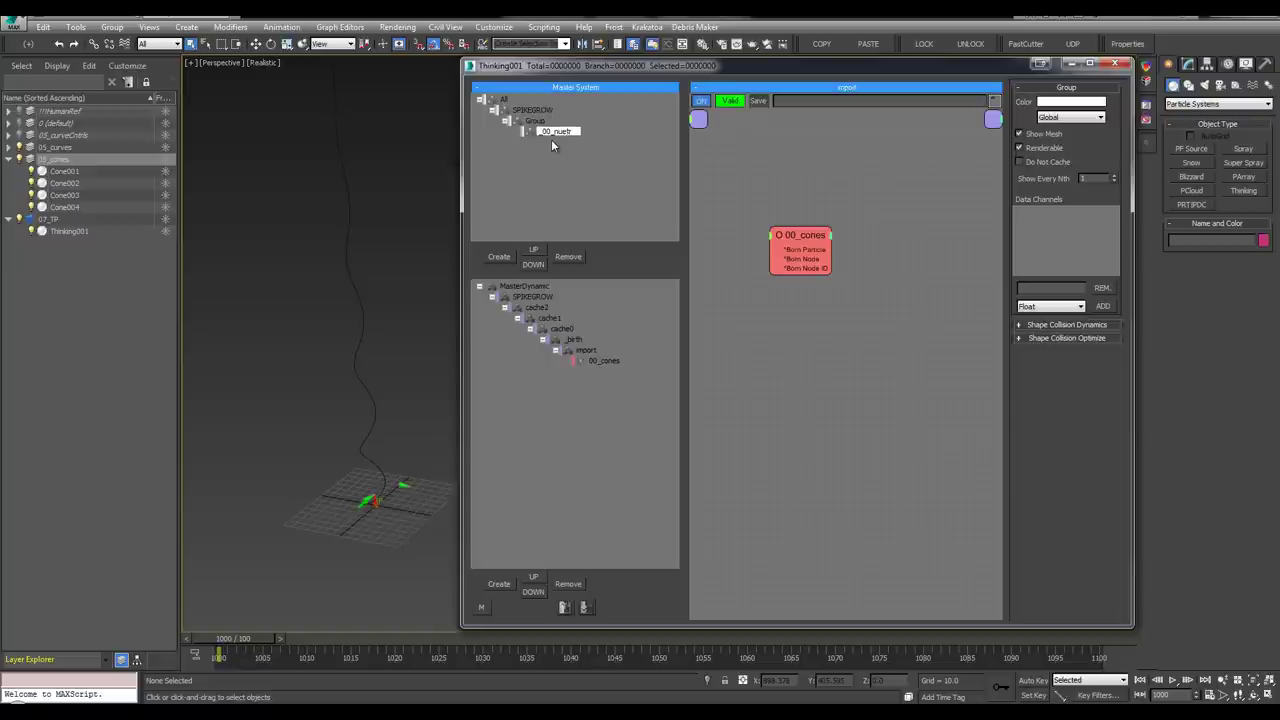
{"action": "key", "text": "Insert"}
{"action": "key", "text": "Insert"}
{"action": "key", "text": "Insert"}
{"action": "double_click", "coordinate": [557, 142]}
{"action": "mouse_move", "coordinate": [388, 518]}
{"action": "middle_mouse_down"}
{"action": "mouse_move", "coordinate": [375, 507]}
{"action": "mouse_move", "coordinate": [395, 494]}
{"action": "middle_mouse_up"}
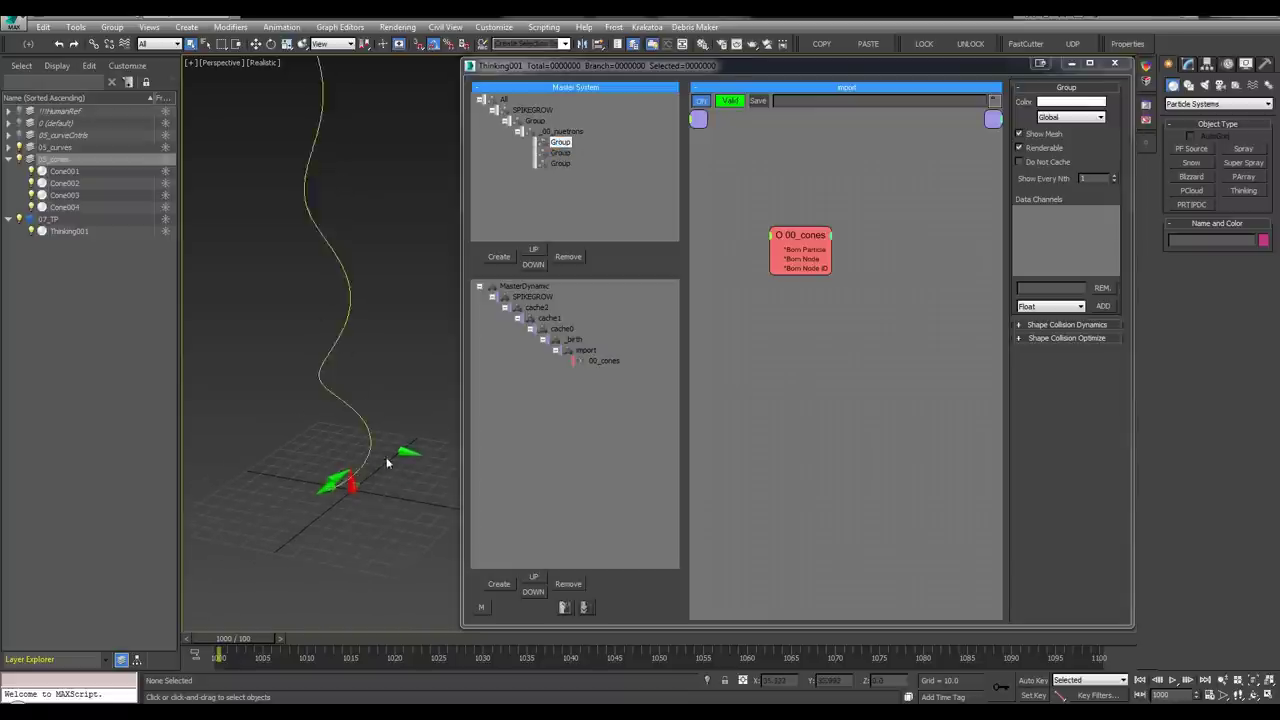
Rename the first group under _00_nuetrons as 00_n_cone_1 and copy its name
{"action": "left_click", "coordinate": [560, 143]}
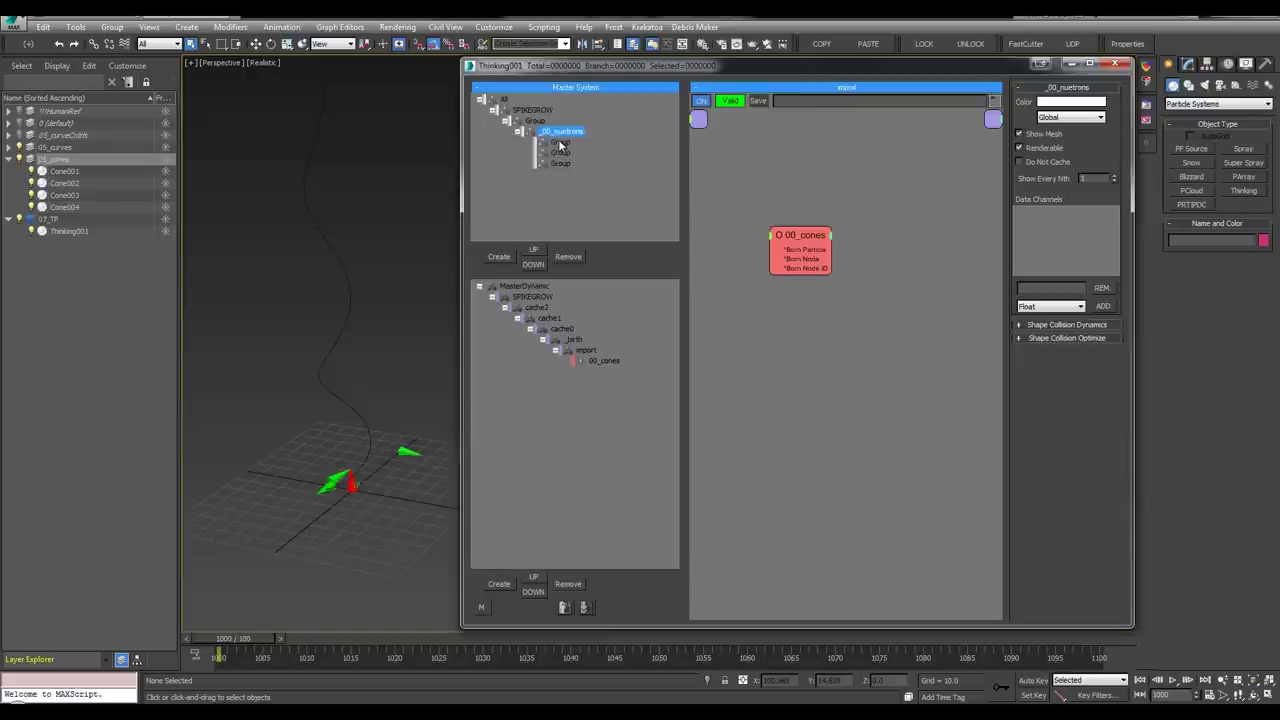
{"action": "left_click", "coordinate": [560, 145]}
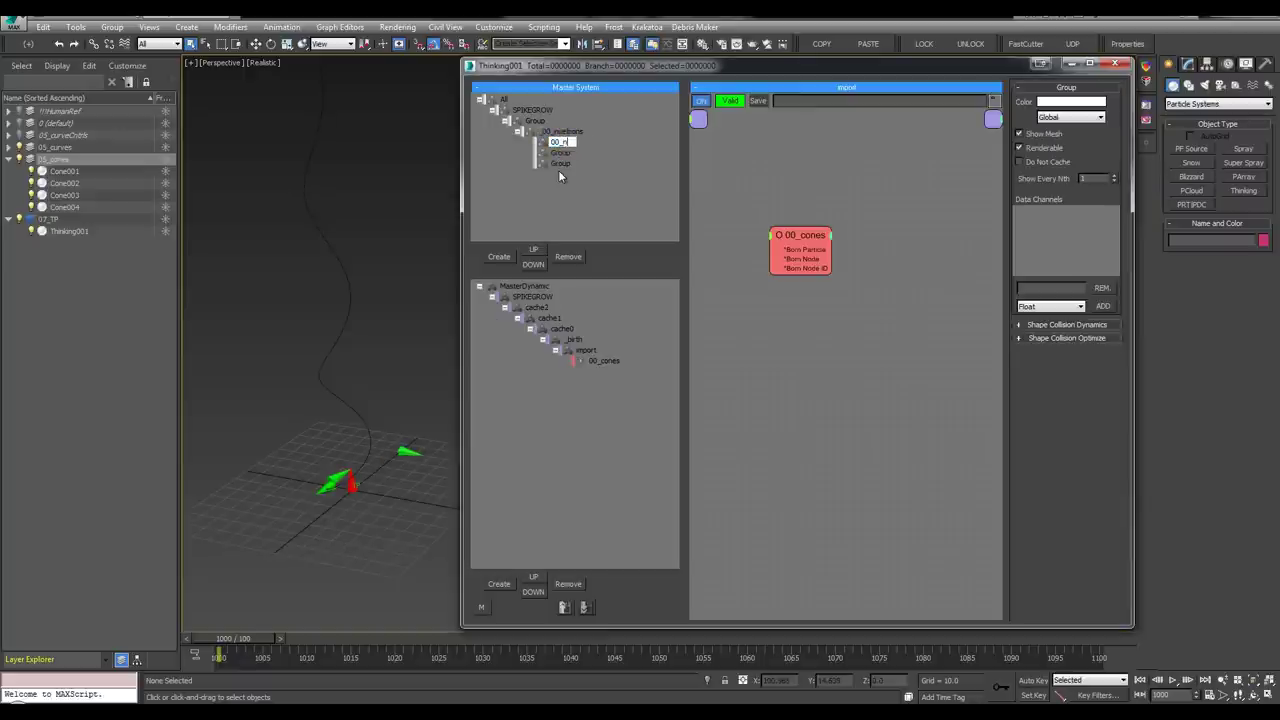
{"action": "type", "text": "cone"}
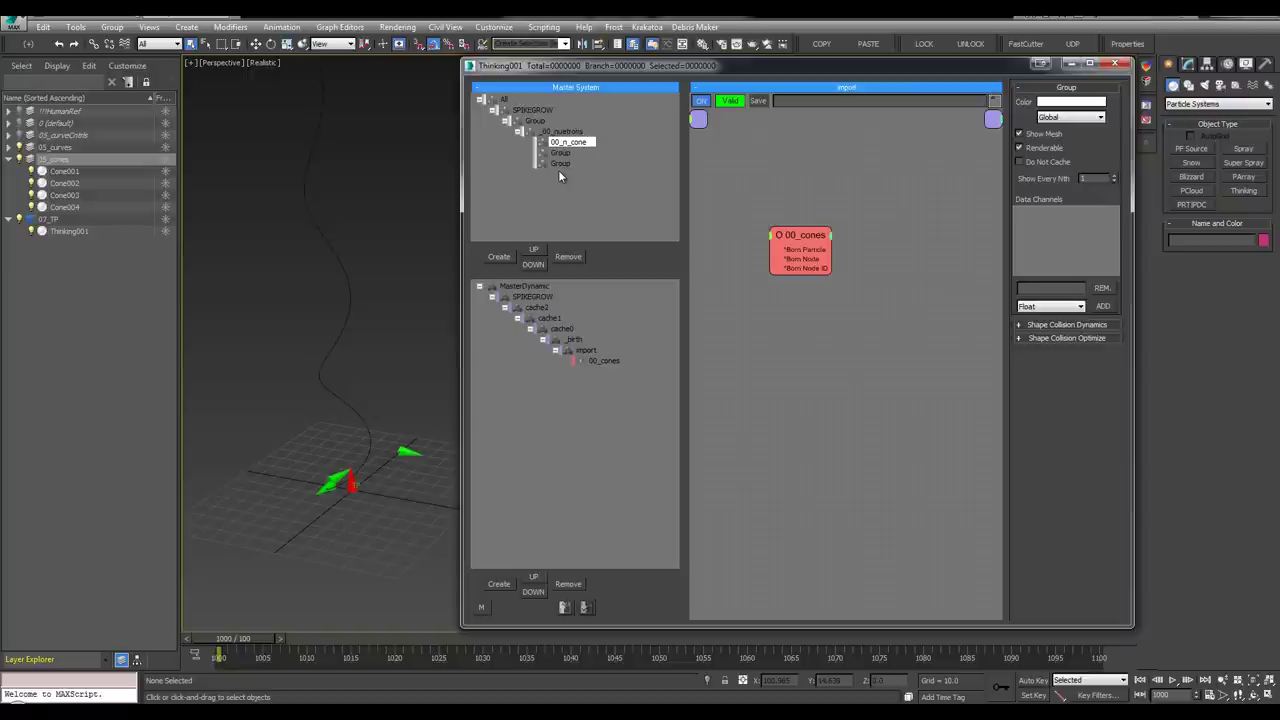
{"action": "type", "text": "_i"}
{"action": "key", "text": "Return"}
{"action": "left_click", "coordinate": [580, 143]}
{"action": "key", "text": "ctrl+c"}
{"action": "left_click_drag", "start_coordinate": [598, 142], "coordinate": [591, 142]}
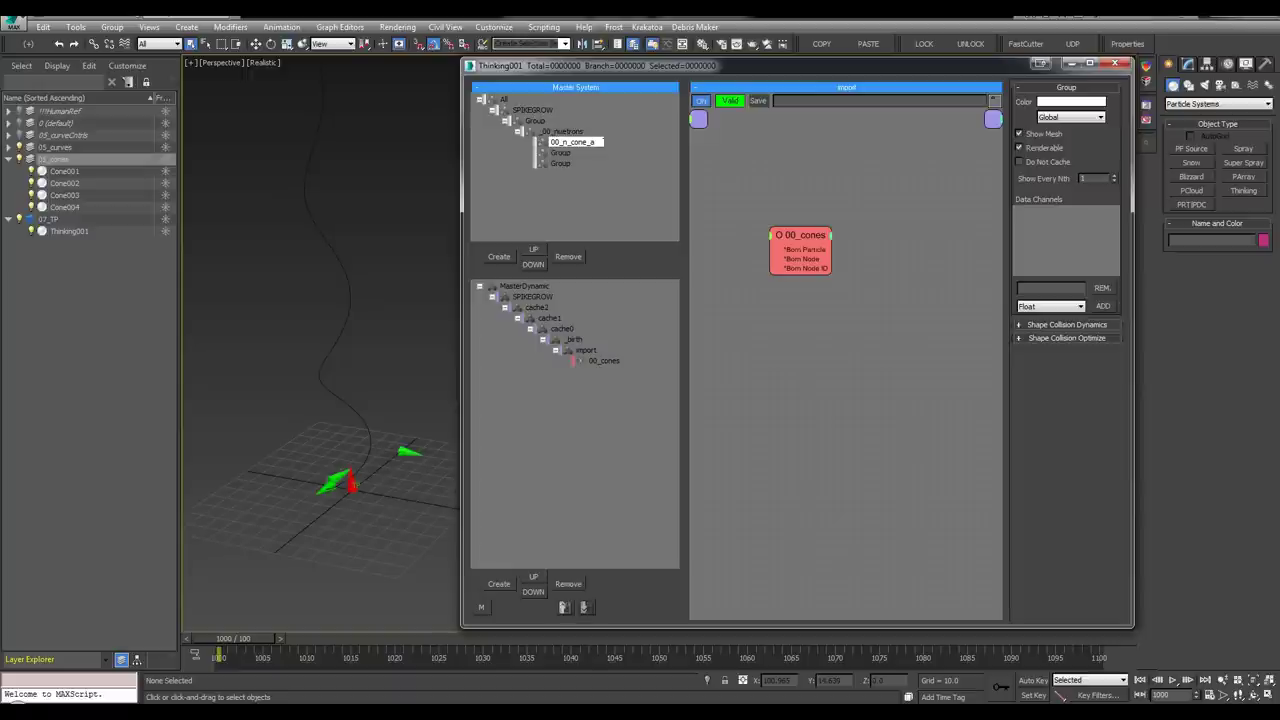
{"action": "key", "text": "Return"}
{"action": "left_click", "coordinate": [573, 143]}
Rename the second and third groups under _00_nuetrons as 00_n_cone_2 and 00_n_cone_3, reusing the copied name
{"action": "double_click", "coordinate": [559, 153]}
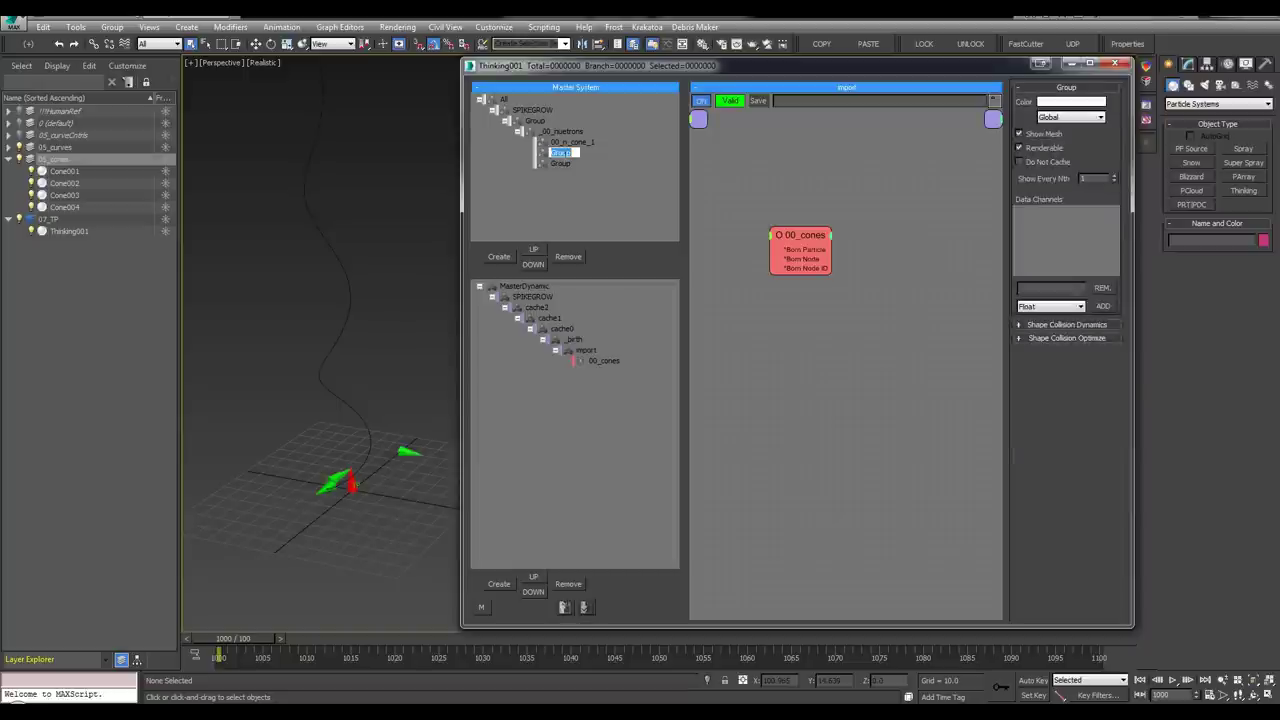
{"action": "key", "text": "ctrl+v"}
{"action": "key", "text": "Return"}
{"action": "double_click", "coordinate": [563, 163]}
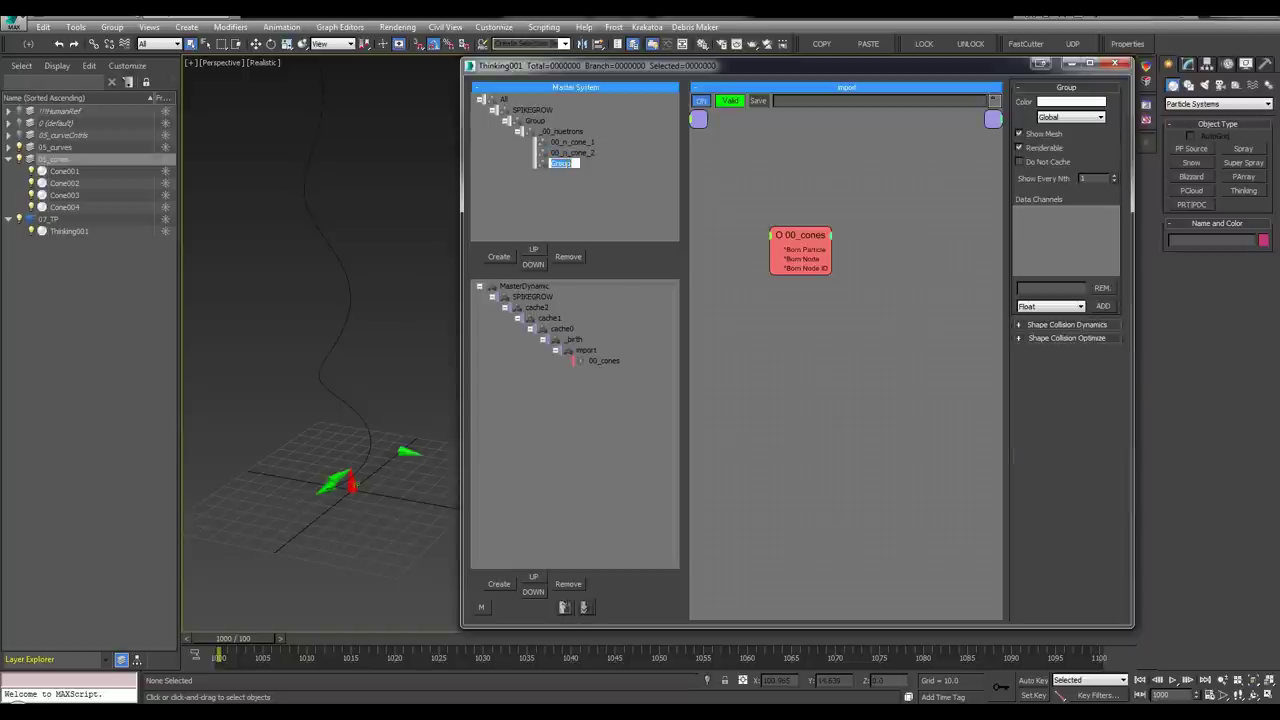
{"action": "left_click", "coordinate": [568, 162]}
{"action": "key", "text": "Return"}
{"action": "left_click", "coordinate": [550, 165]}
{"action": "key", "text": "ctrl+v"}
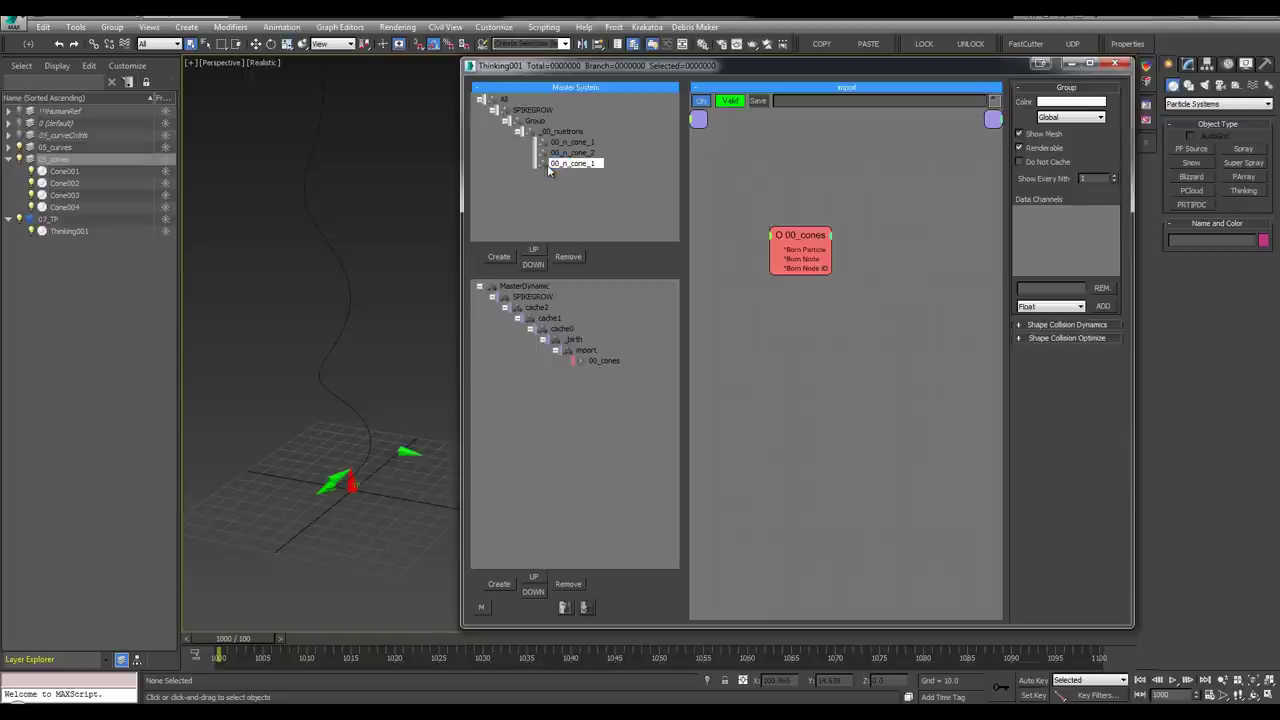
{"action": "key", "text": "Return"}
Add a fourth group under _00_nuetrons and name it 00_n_cone_4
{"action": "left_click", "coordinate": [574, 133]}
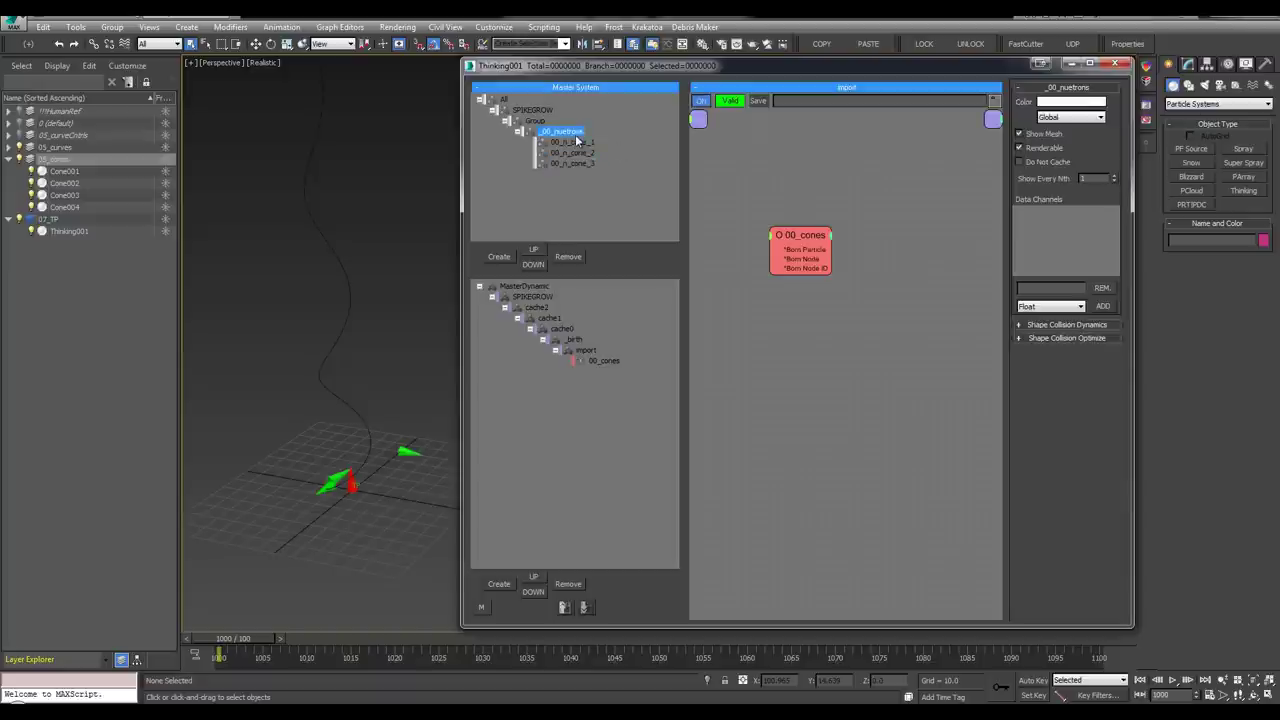
{"action": "key", "text": "Insert"}
{"action": "middle_click_drag", "start_coordinate": [362, 491], "coordinate": [348, 486]}
{"action": "scroll", "coordinate": [351, 479], "scroll_direction": "up", "scroll_amount": 1}
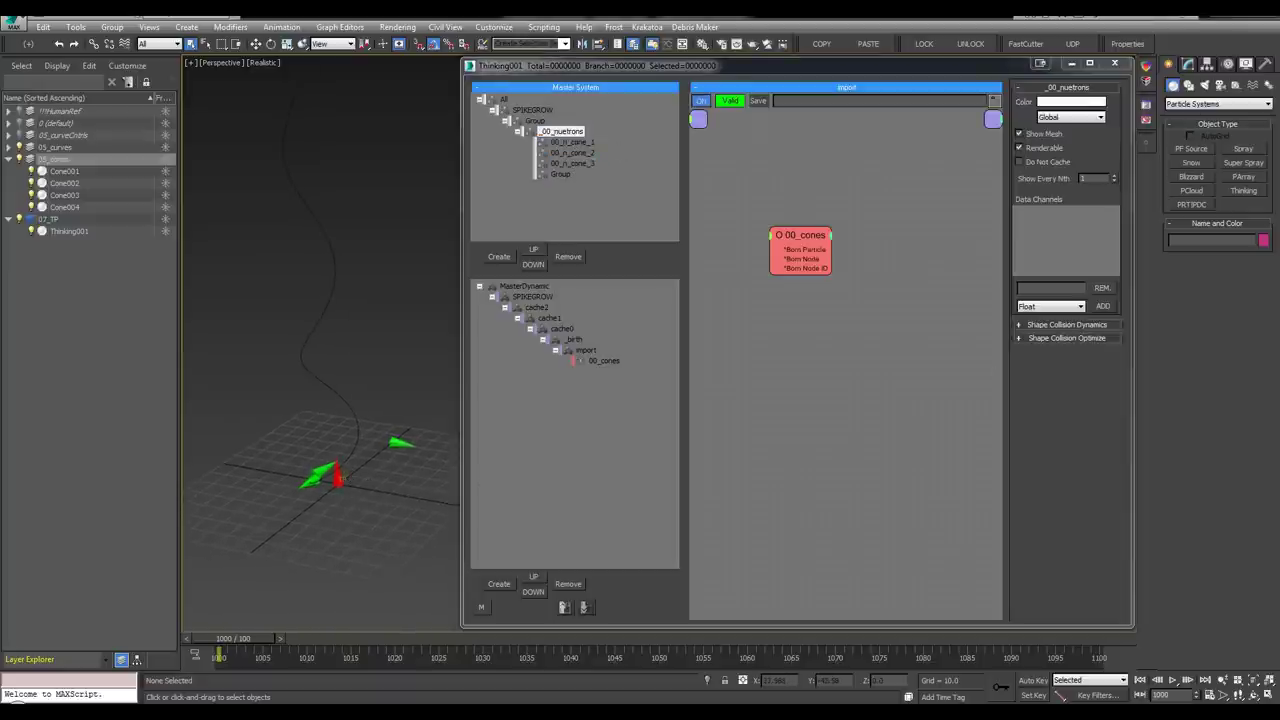
{"action": "middle_click_drag", "start_coordinate": [317, 505], "coordinate": [337, 471], "text": "alt"}
{"action": "left_click", "coordinate": [568, 174]}
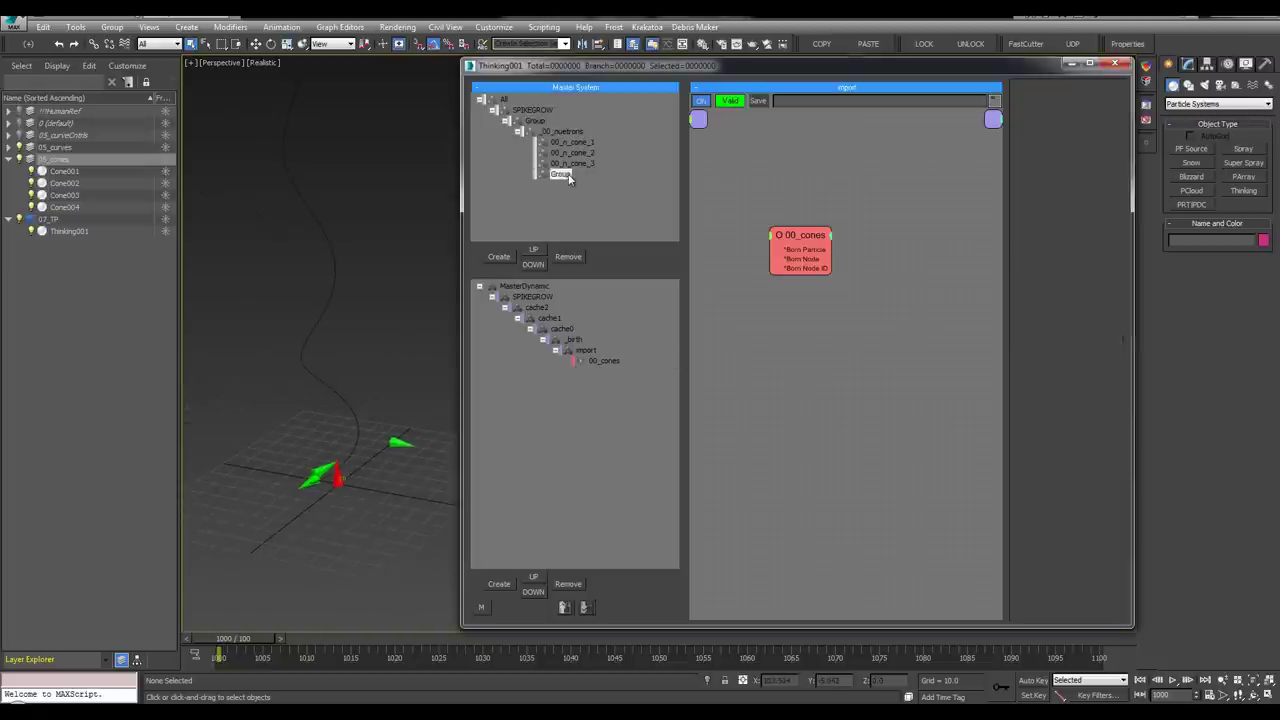
{"action": "left_click", "coordinate": [568, 174]}
{"action": "key", "text": "ctrl+v"}
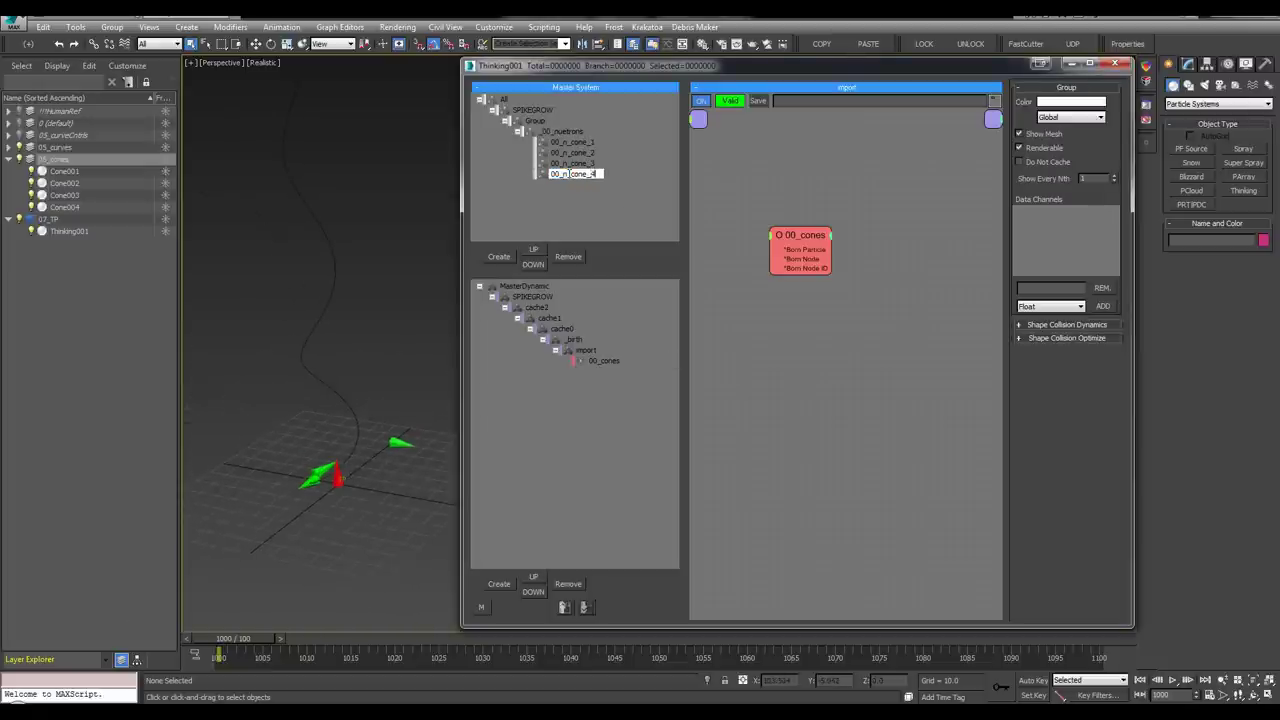
{"action": "key", "text": "Return"}
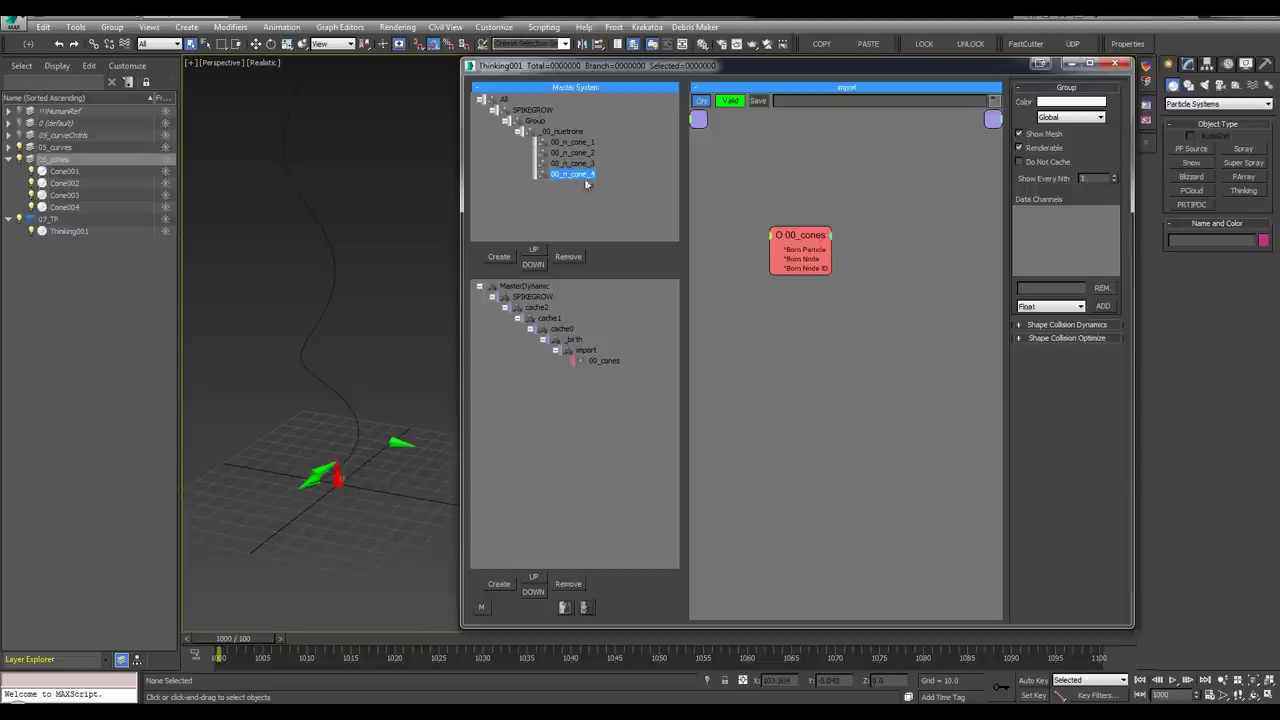
Select the 00_cones operator to show its settings and widen the import network area
{"action": "left_click", "coordinate": [604, 360]}
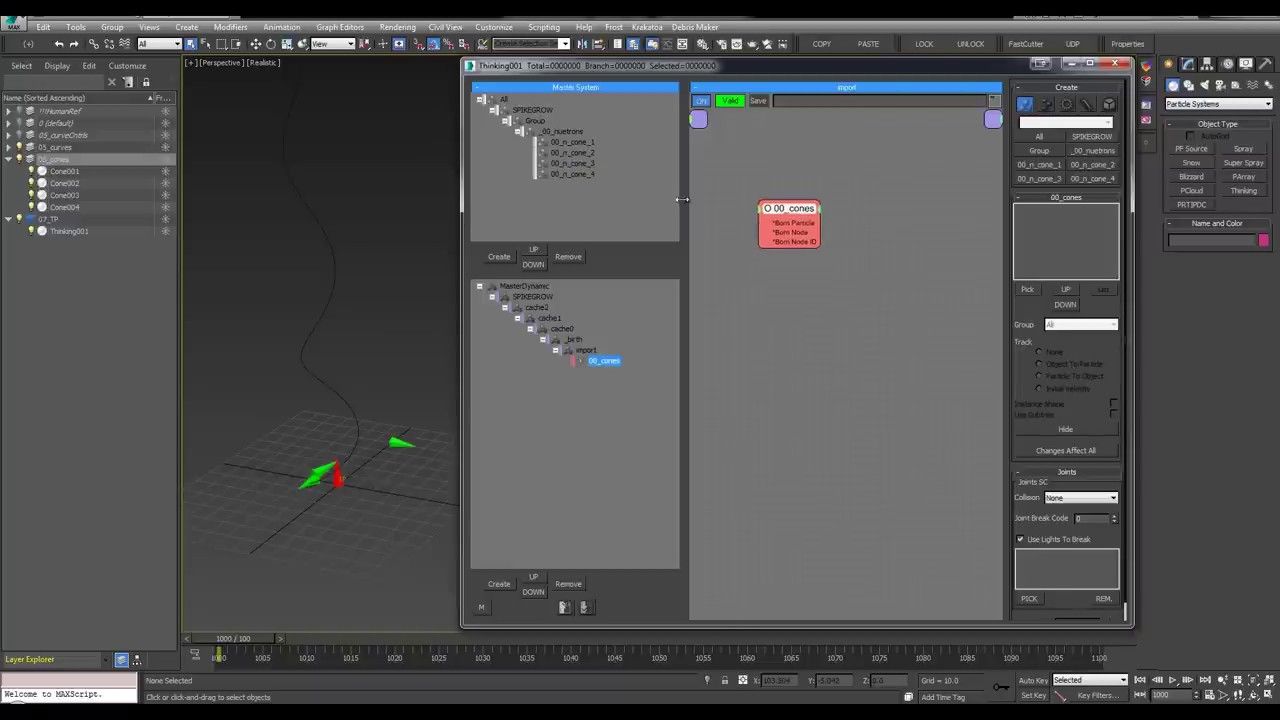
{"action": "left_click_drag", "start_coordinate": [681, 199], "coordinate": [650, 199]}
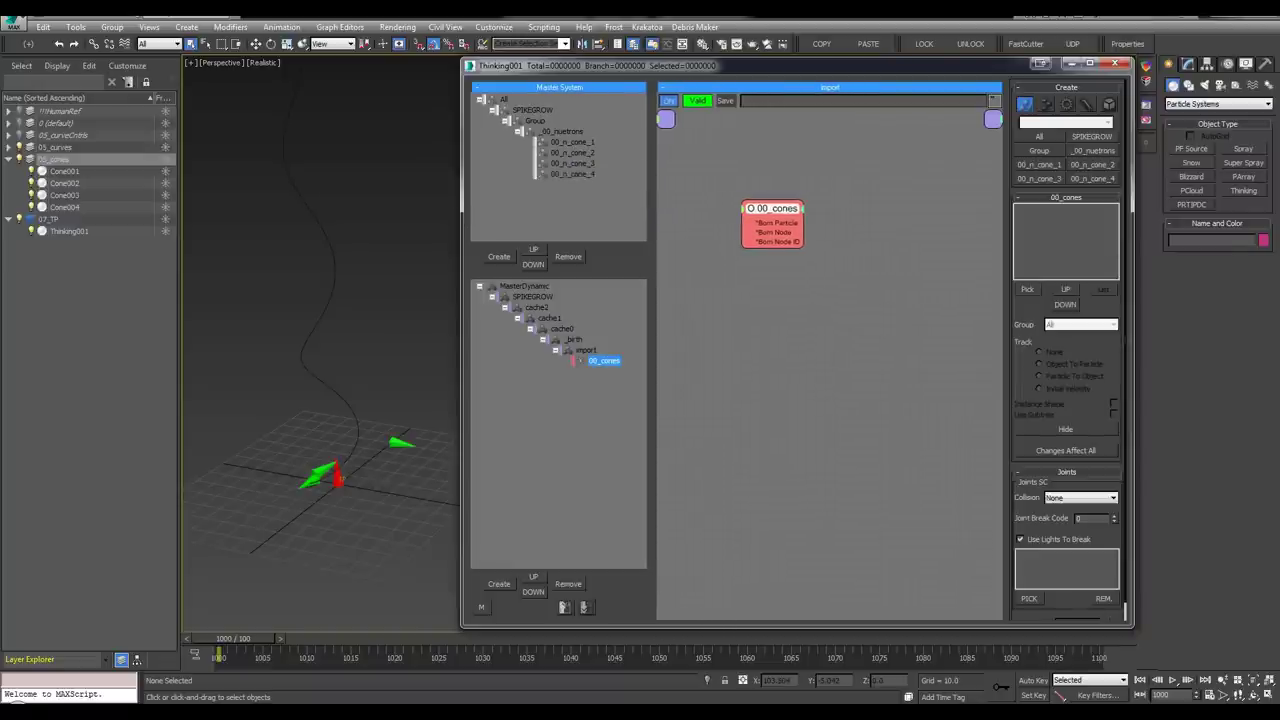
{"action": "middle_click_drag", "start_coordinate": [879, 262], "coordinate": [855, 258]}
{"action": "middle_click_drag", "start_coordinate": [281, 349], "coordinate": [268, 290]}
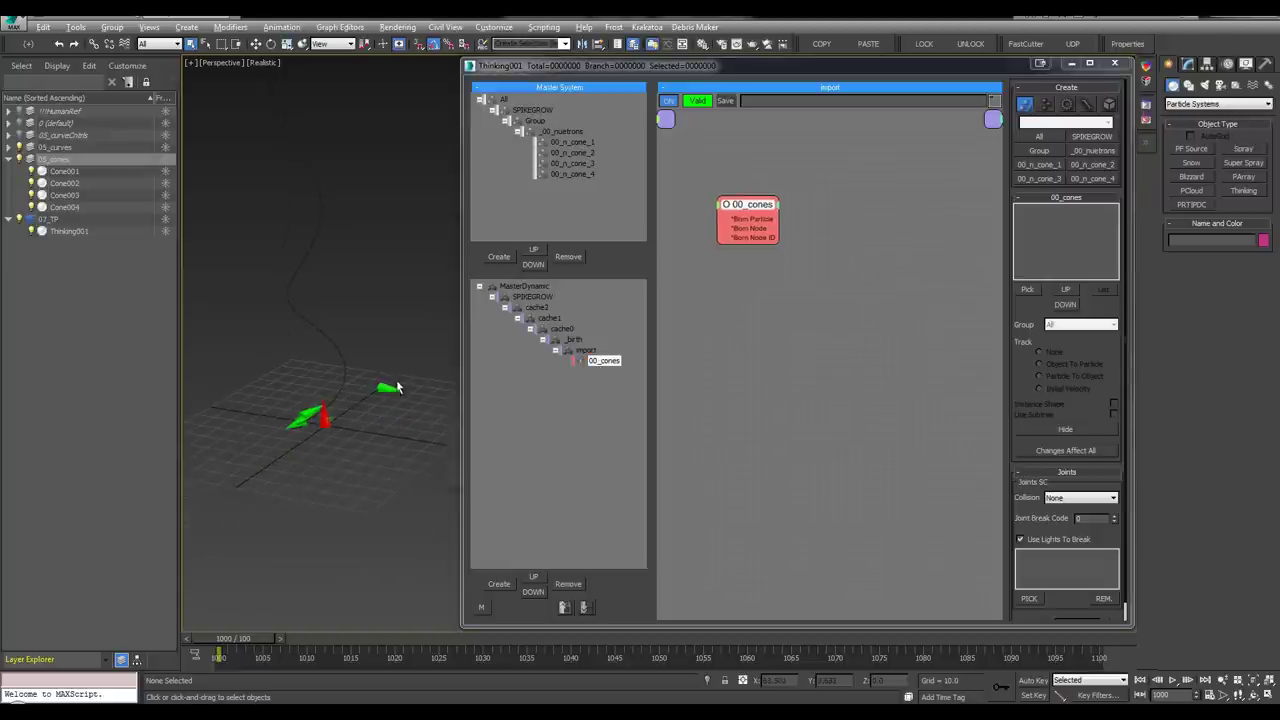
{"action": "middle_click_drag", "start_coordinate": [396, 387], "coordinate": [277, 349], "text": "alt"}
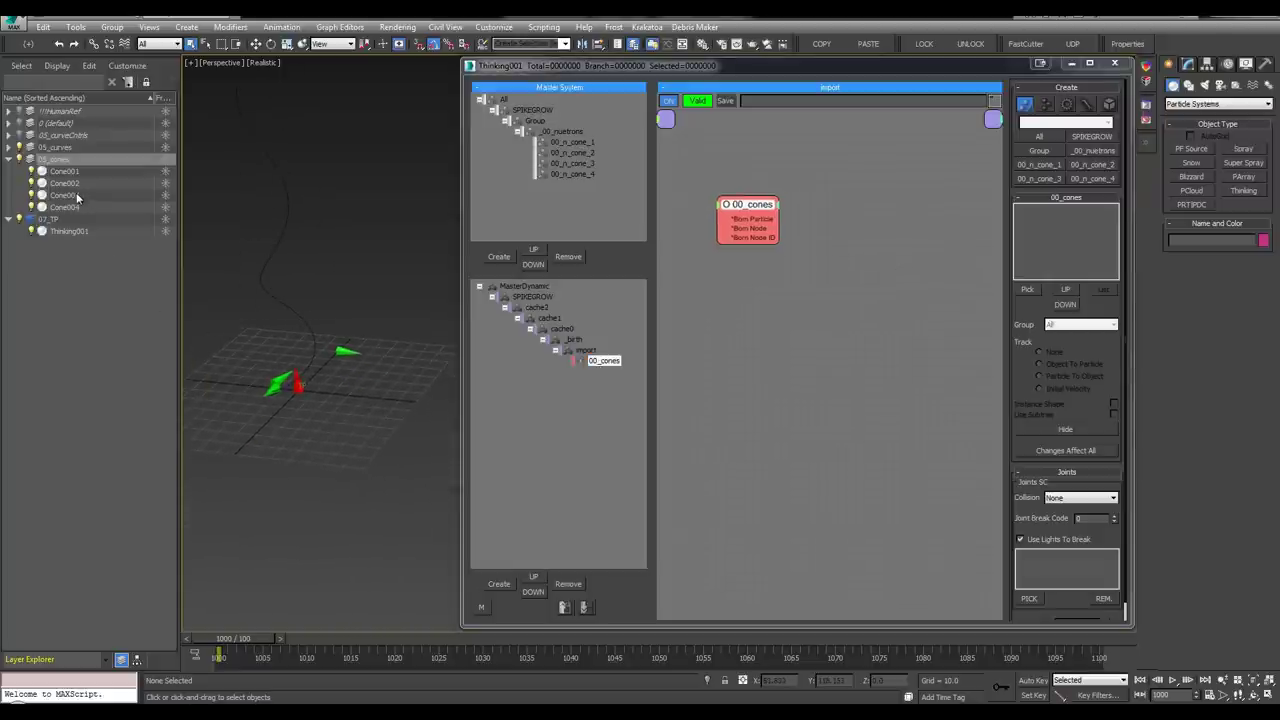
Hide the 05_curves and 07_TP layers with all layers collapsed, and save the scene
{"action": "left_click", "coordinate": [9, 159]}
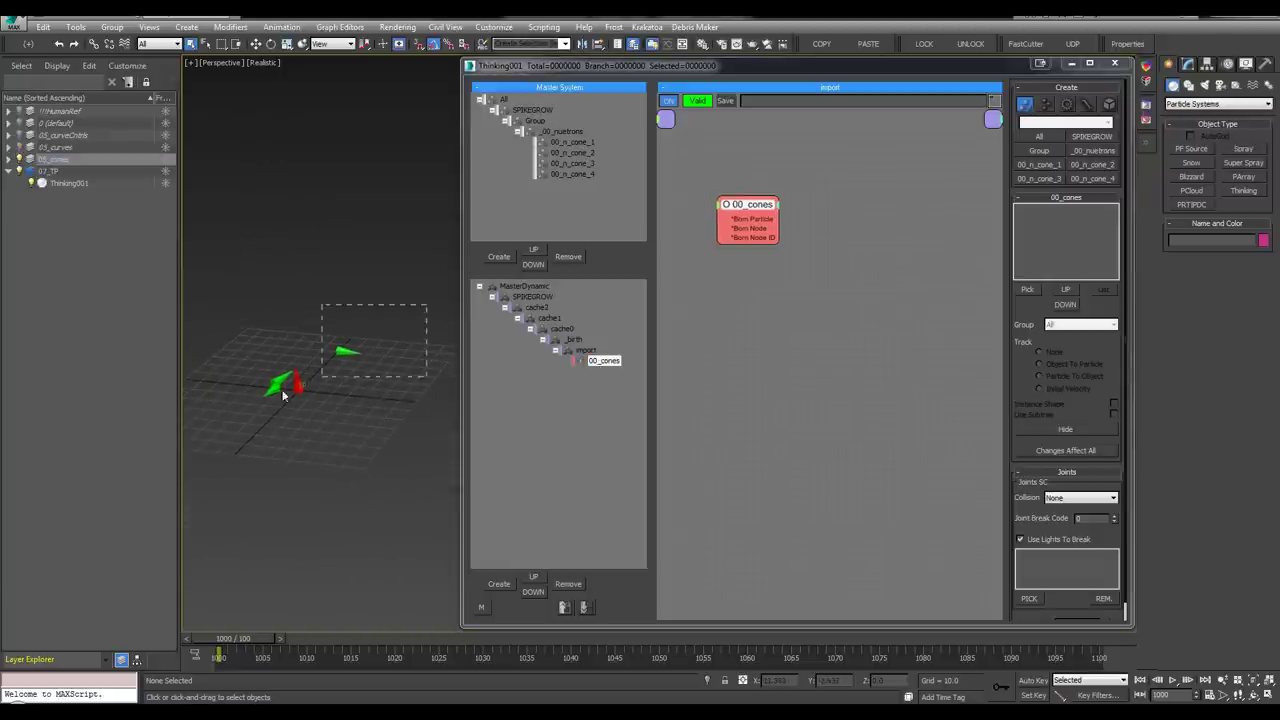
{"action": "left_click_drag", "start_coordinate": [283, 396], "coordinate": [264, 392]}
{"action": "left_click", "coordinate": [191, 228]}
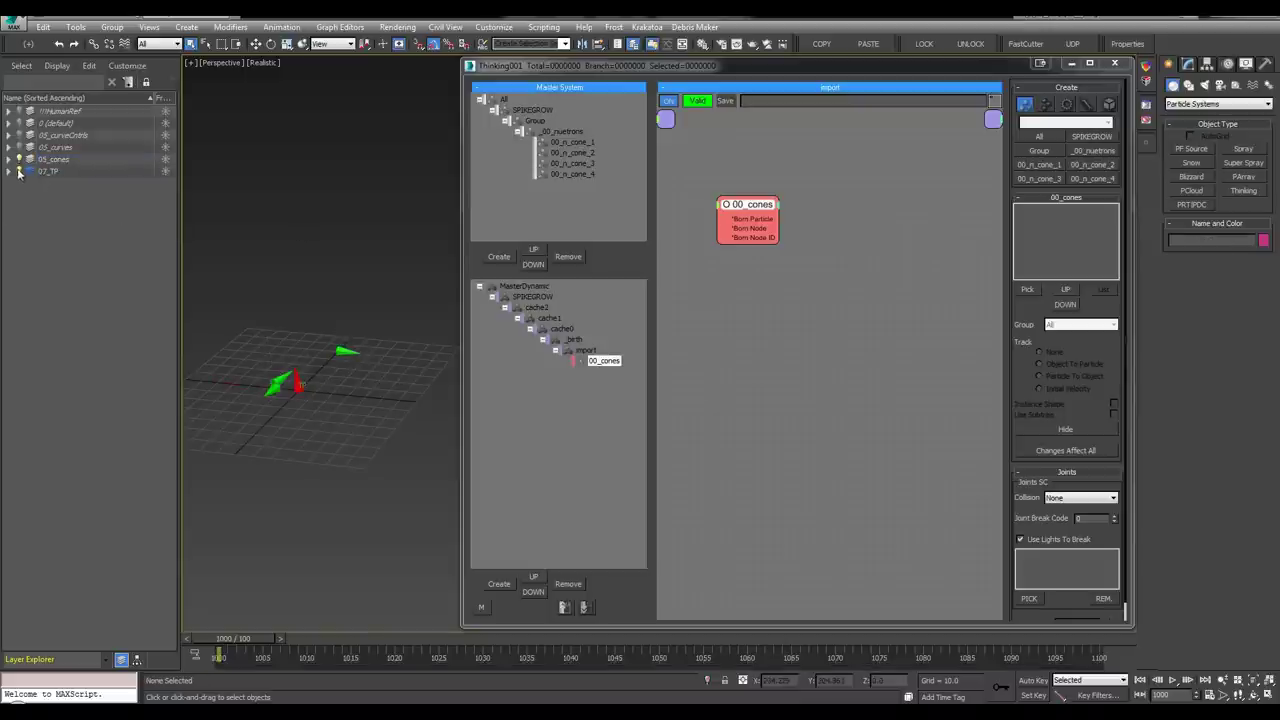
{"action": "left_click", "coordinate": [19, 172]}
{"action": "middle_click_drag", "start_coordinate": [351, 413], "coordinate": [357, 416]}
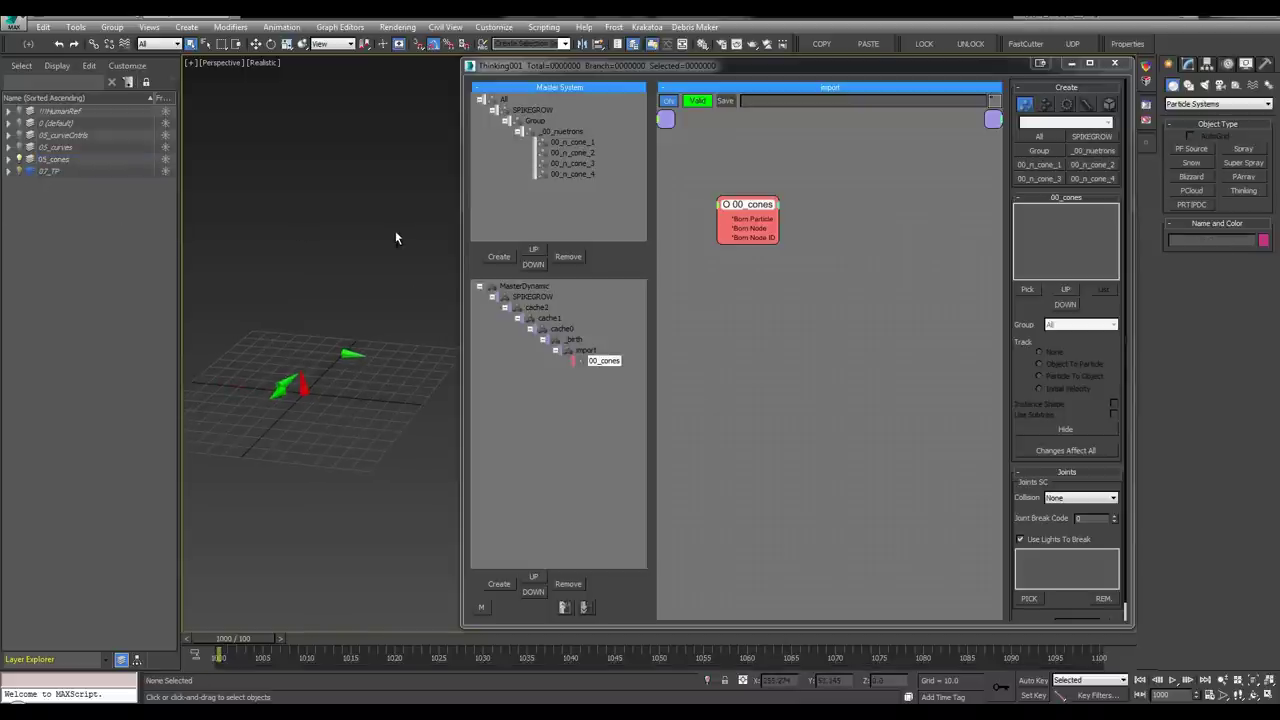
{"action": "key", "text": "ctrl+s"}
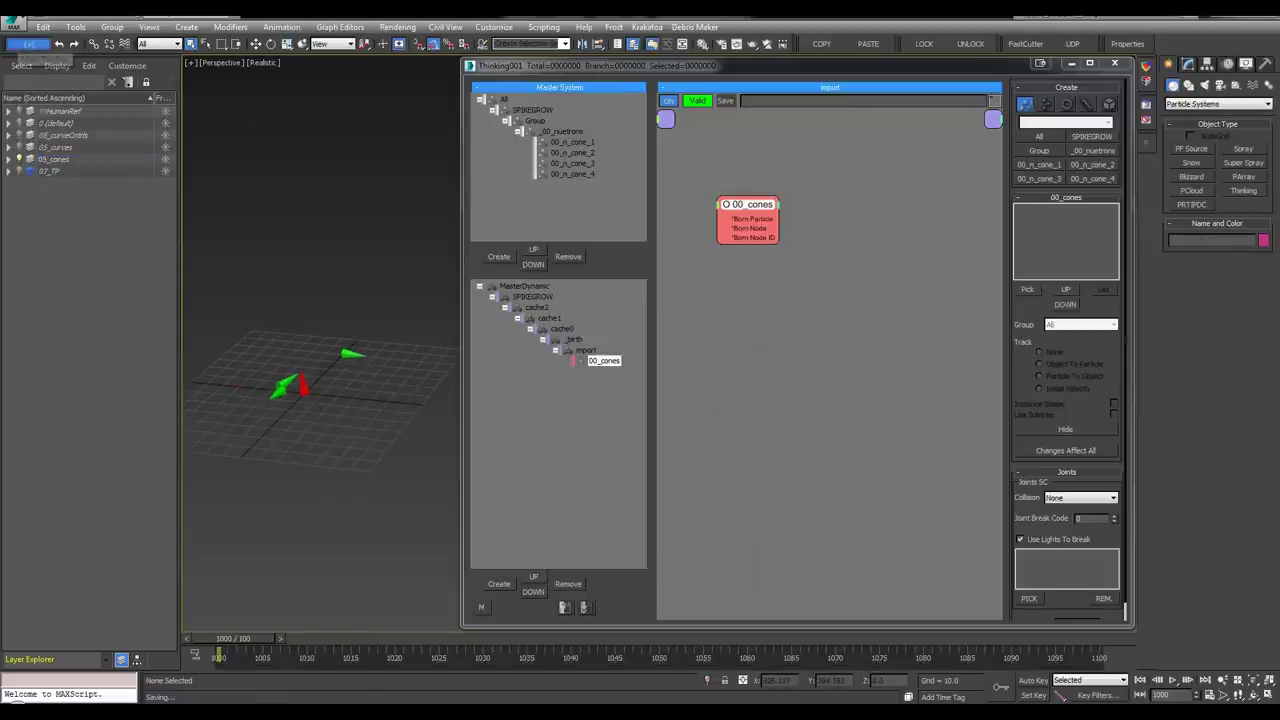
Unhide the 05_curves layer and scrub the timeline to frame 1034 to check the cones' motion
{"action": "left_click_drag", "start_coordinate": [225, 640], "coordinate": [358, 637]}
{"action": "left_click", "coordinate": [20, 147]}
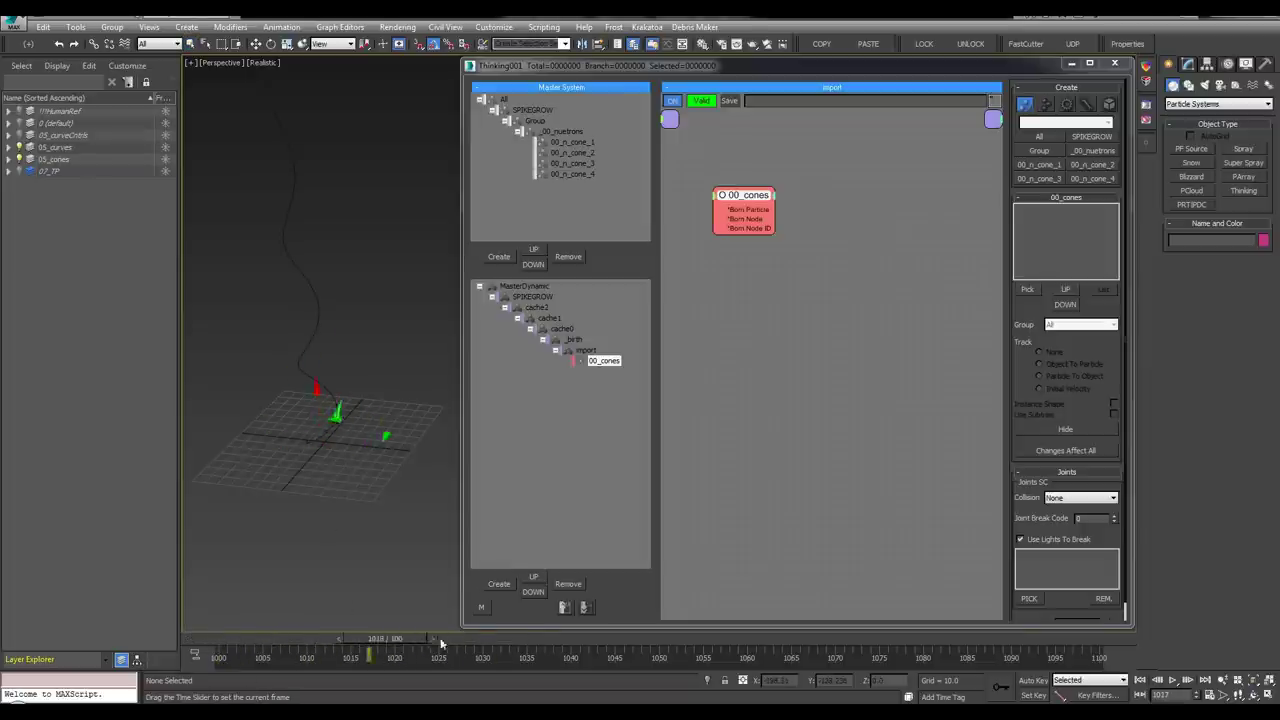
{"action": "left_click_drag", "start_coordinate": [441, 643], "coordinate": [520, 648]}
Return the timeline to frame 1000 and pick Cone004 as a source object for the 00_cones operator
{"action": "left_click", "coordinate": [320, 320]}
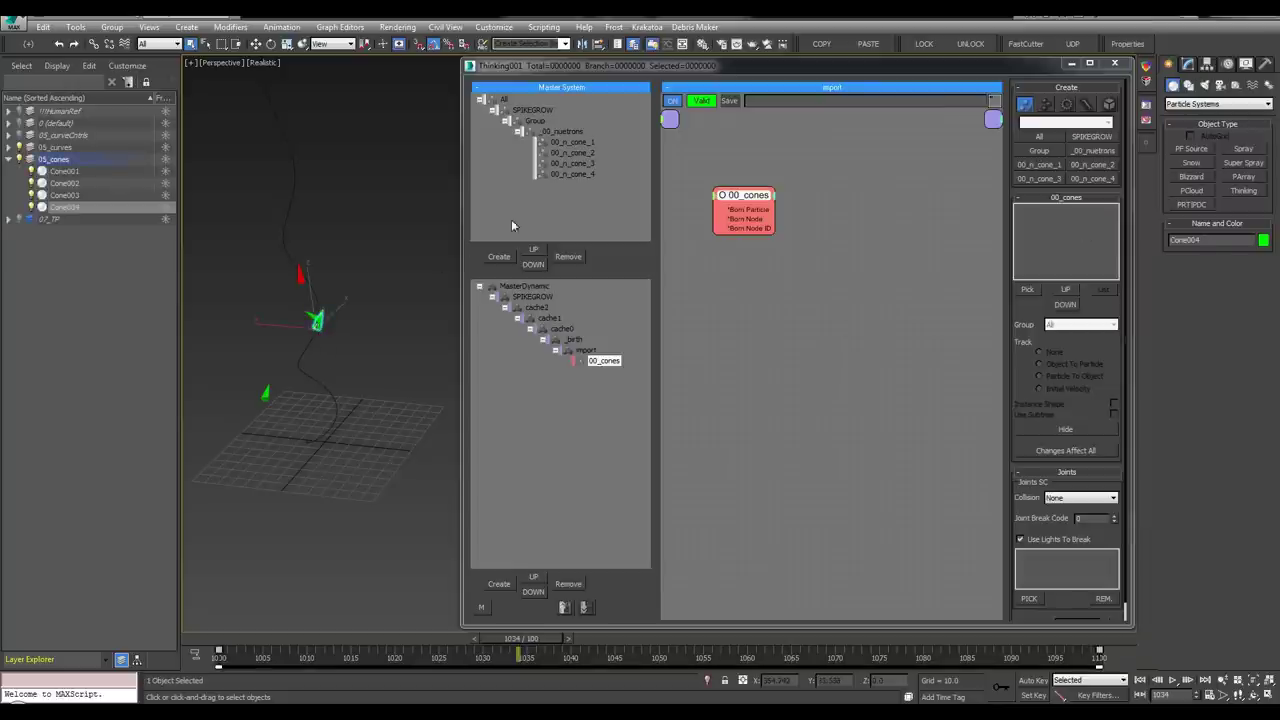
{"action": "left_click", "coordinate": [252, 643]}
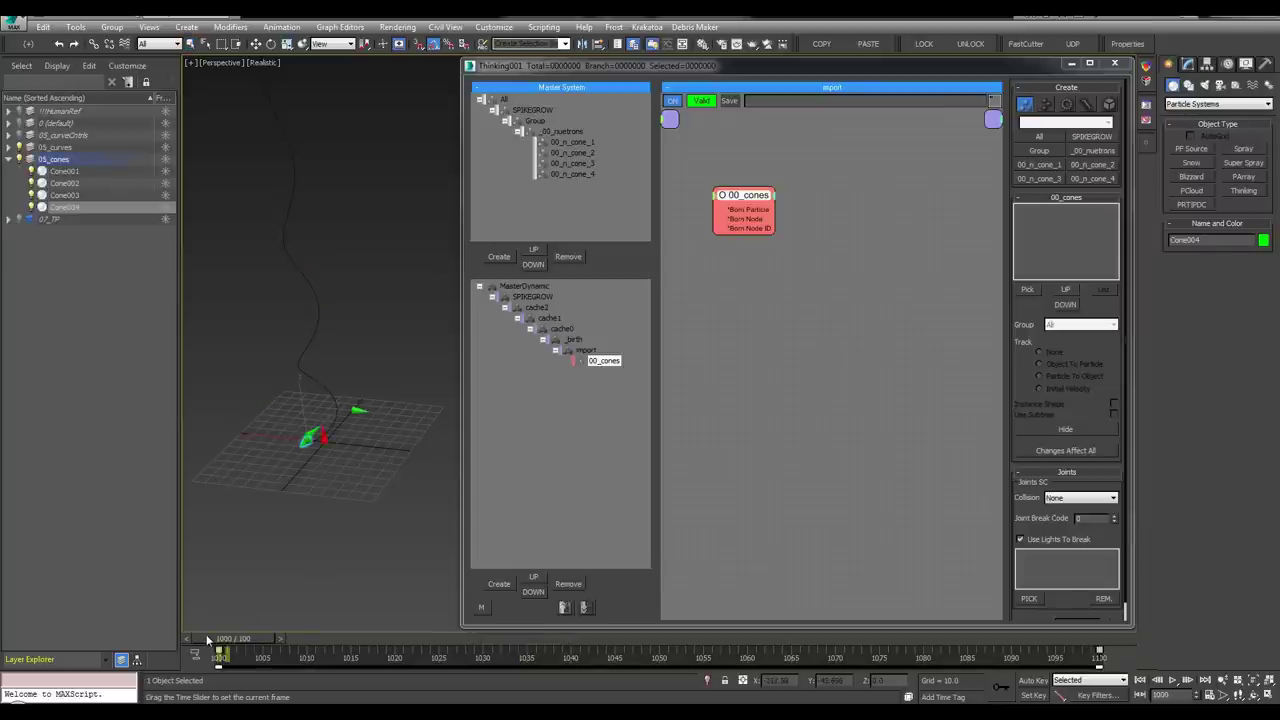
{"action": "left_click", "coordinate": [1026, 289]}
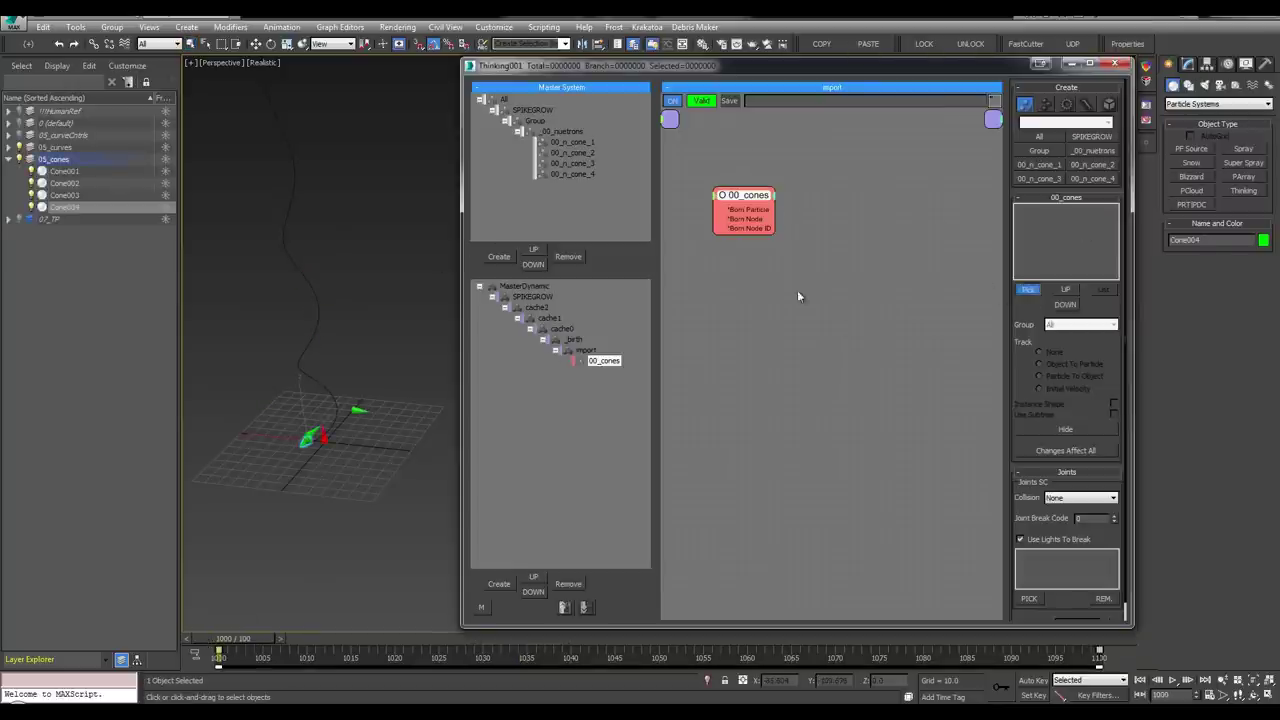
{"action": "left_click", "coordinate": [306, 440]}
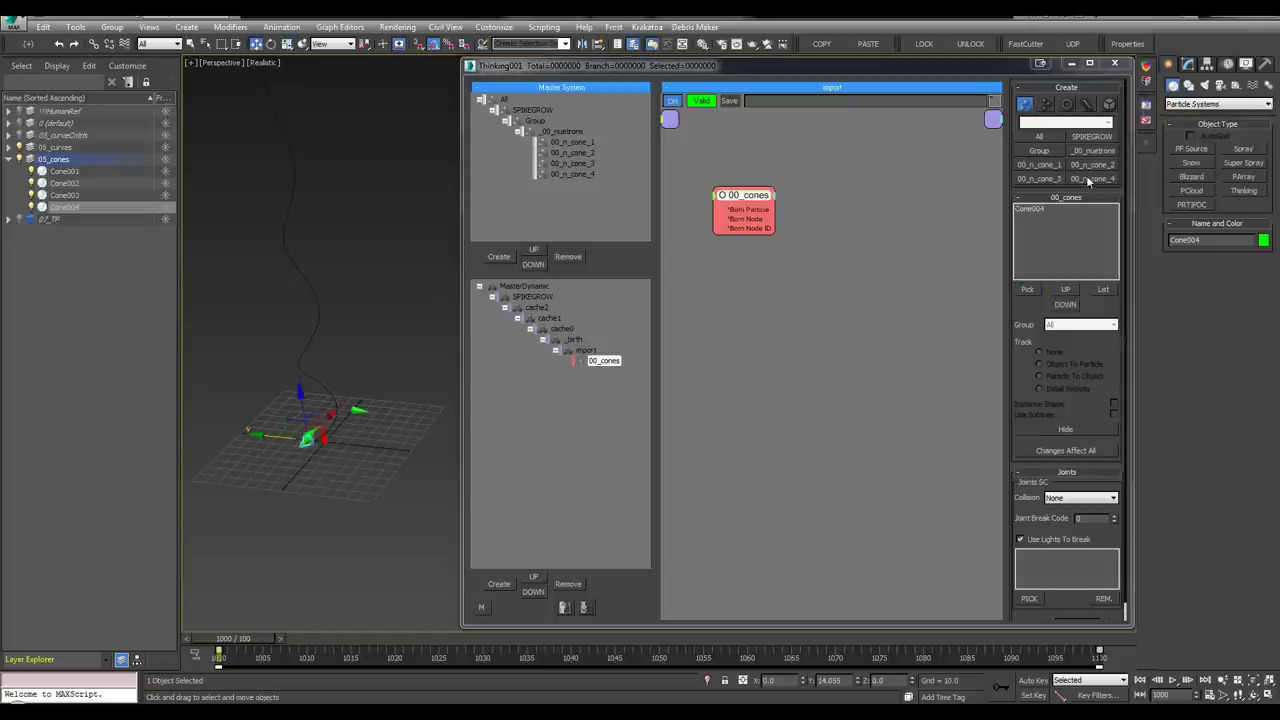
Assign Cone004 in the 00_cones operator to group 00_n_cone_4 with Object To Particle tracking and Instance Shape enabled
{"action": "left_click", "coordinate": [1035, 209]}
{"action": "left_click", "coordinate": [1080, 325]}
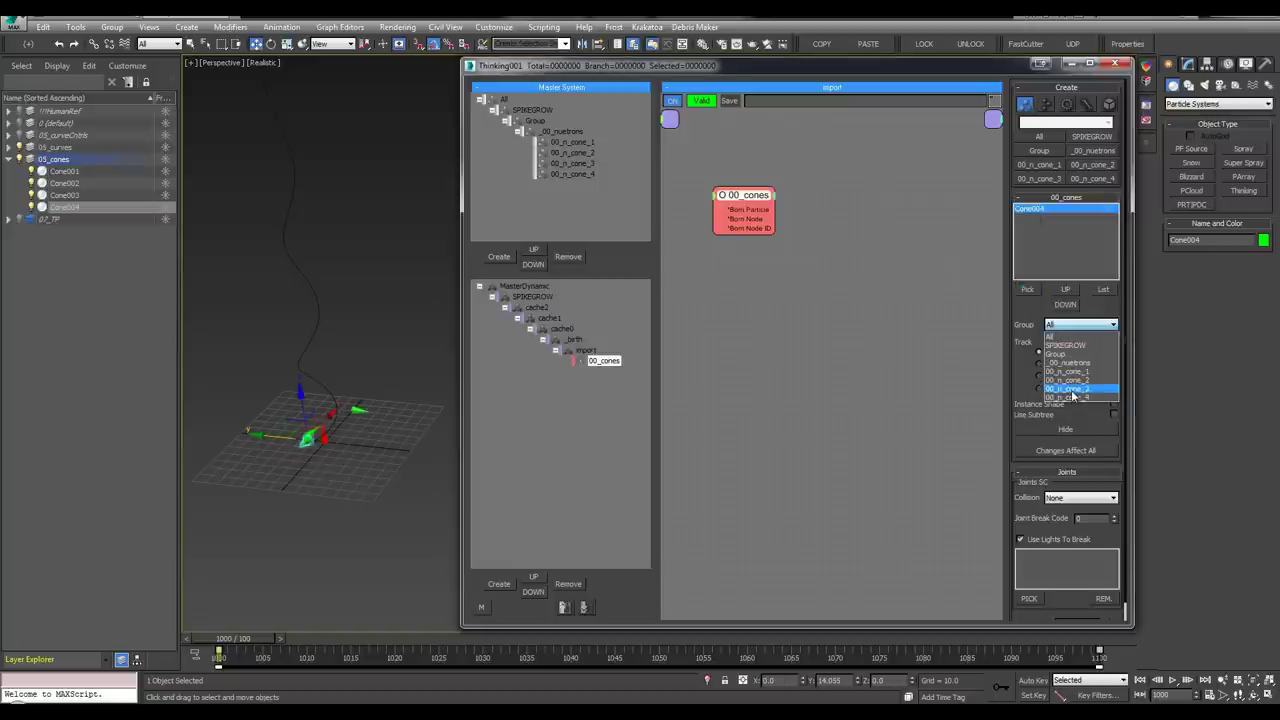
{"action": "left_click", "coordinate": [1068, 397]}
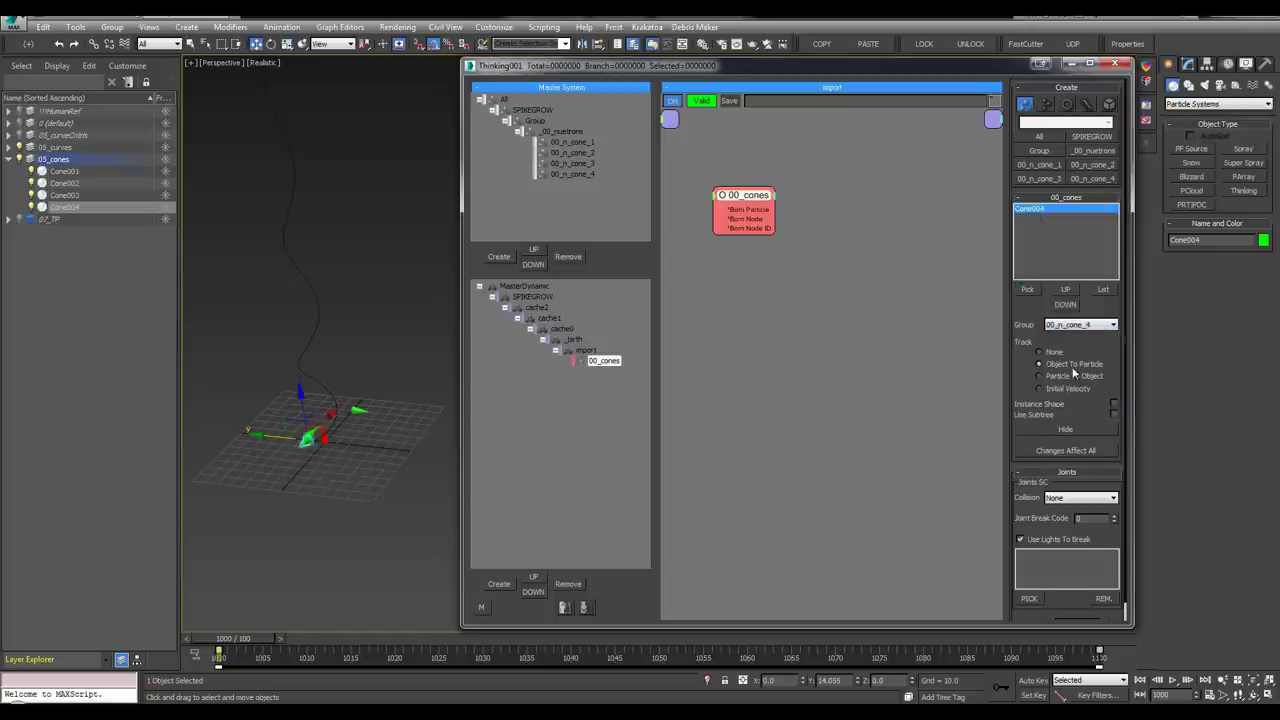
{"action": "left_click", "coordinate": [1114, 403]}
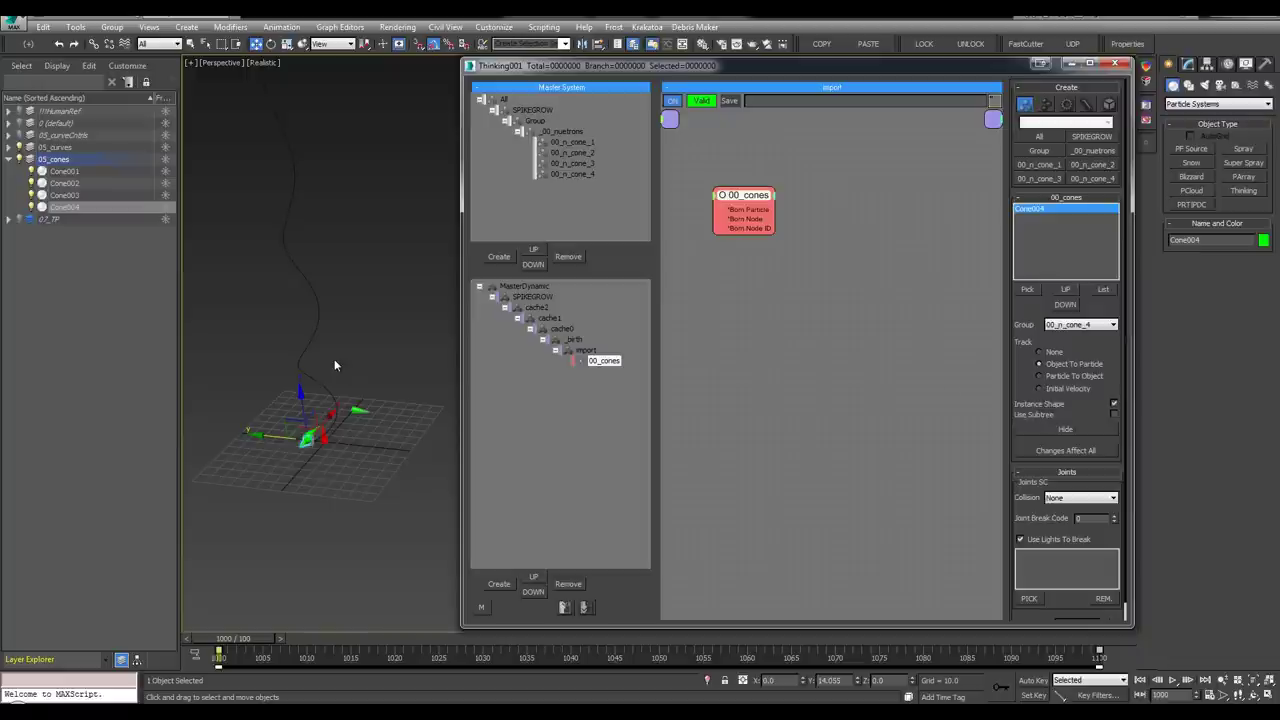
Collapse and hide the cones layer, unhide the 07_TP layer, and turn Instance Shape back on for Cone004
{"action": "key", "text": "q"}
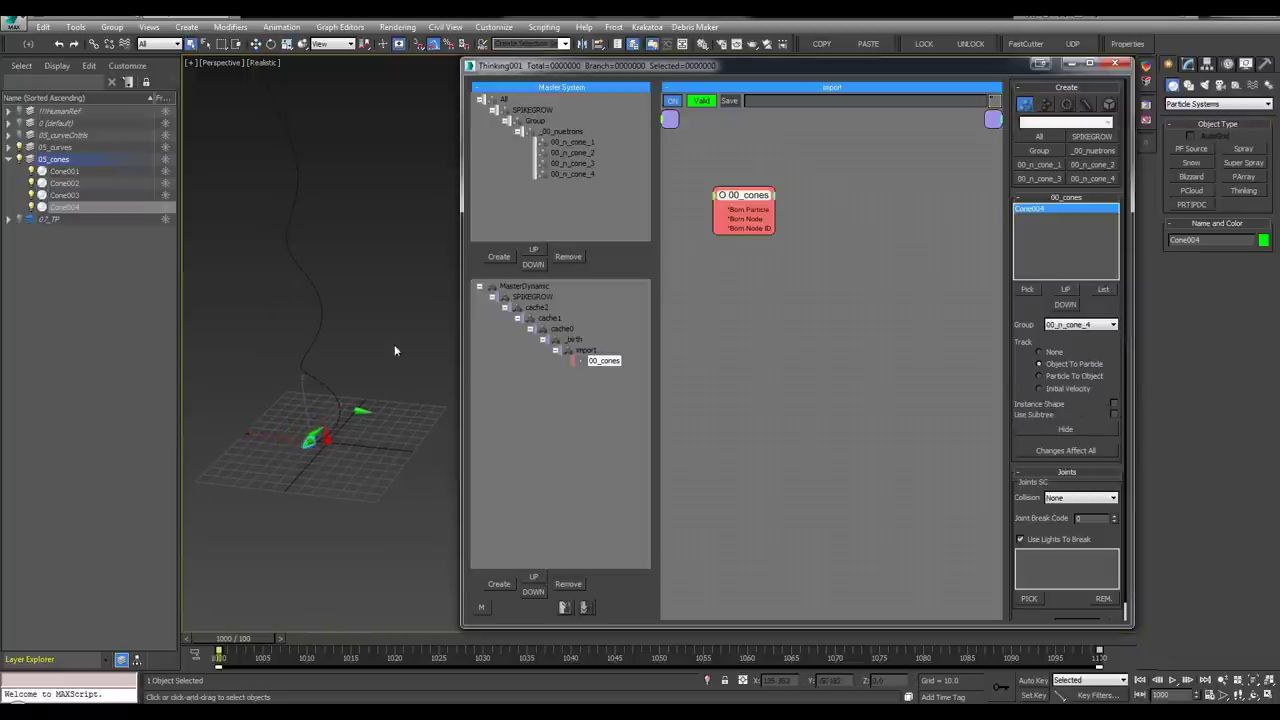
{"action": "middle_click_drag", "start_coordinate": [338, 344], "coordinate": [325, 351]}
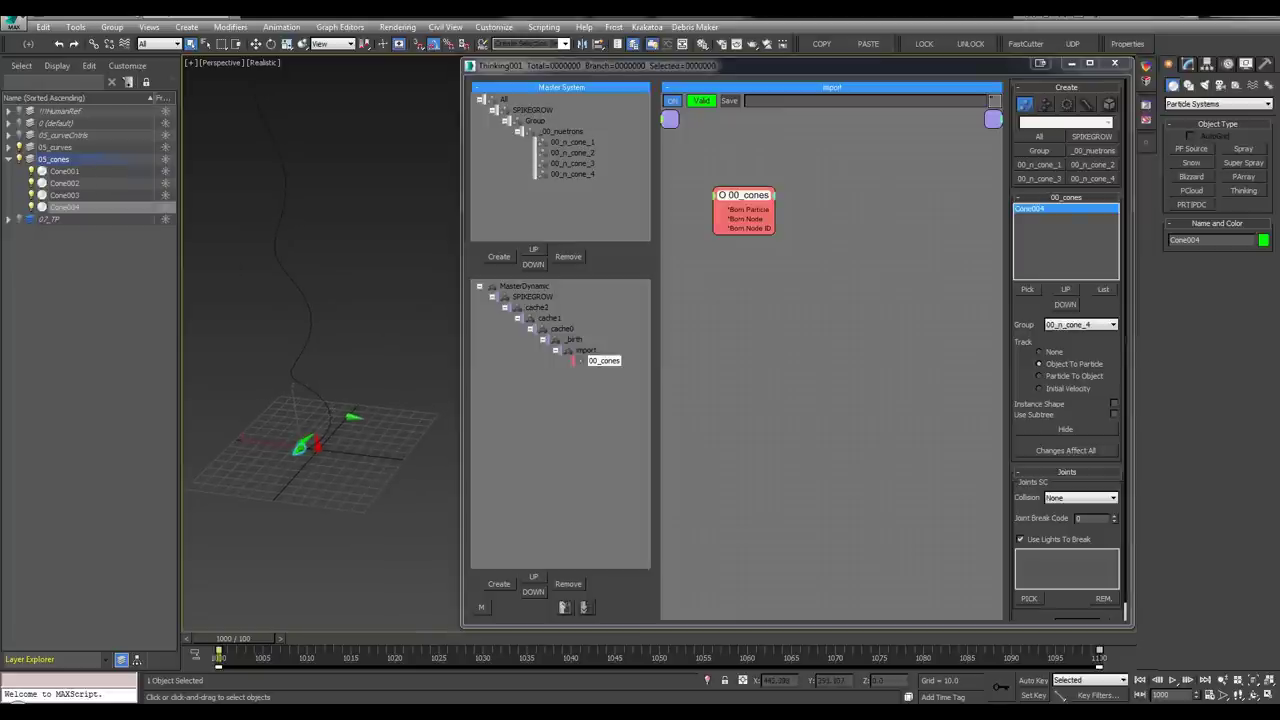
{"action": "middle_click_drag", "start_coordinate": [247, 250], "coordinate": [195, 250], "text": "alt"}
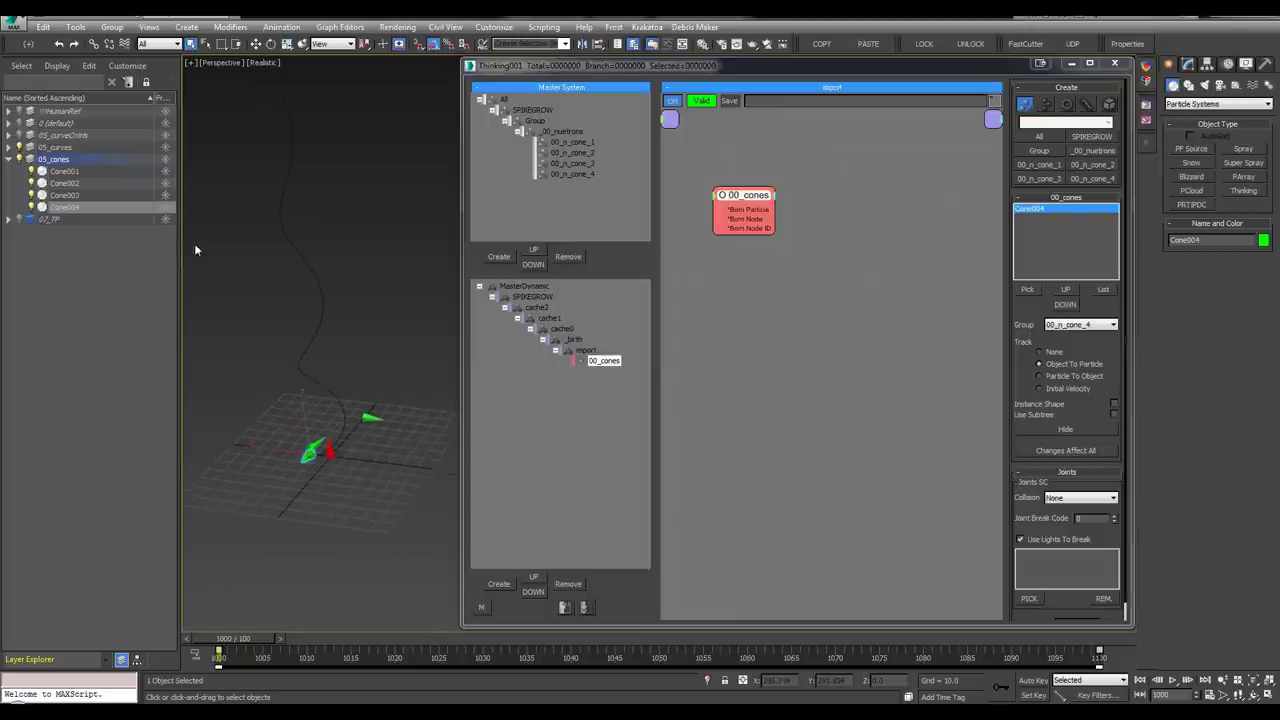
{"action": "left_click", "coordinate": [1068, 213]}
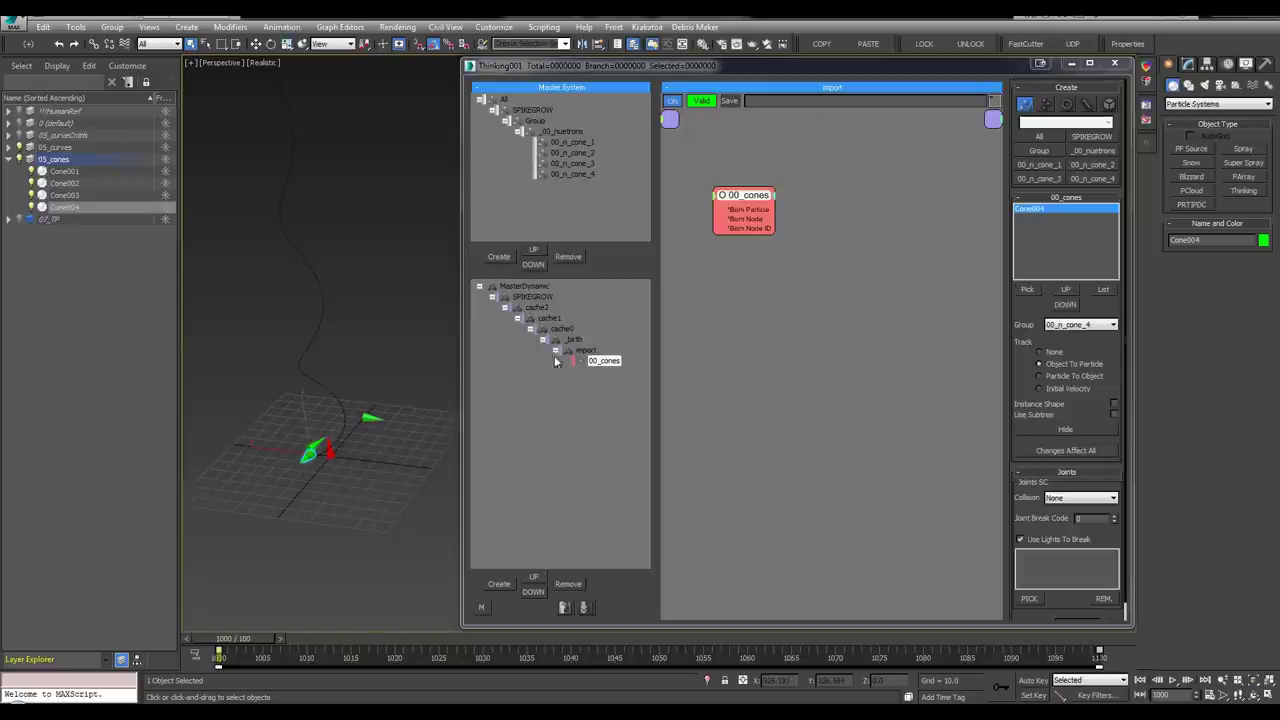
{"action": "left_click", "coordinate": [9, 159]}
{"action": "left_click", "coordinate": [19, 159]}
{"action": "left_click", "coordinate": [19, 171]}
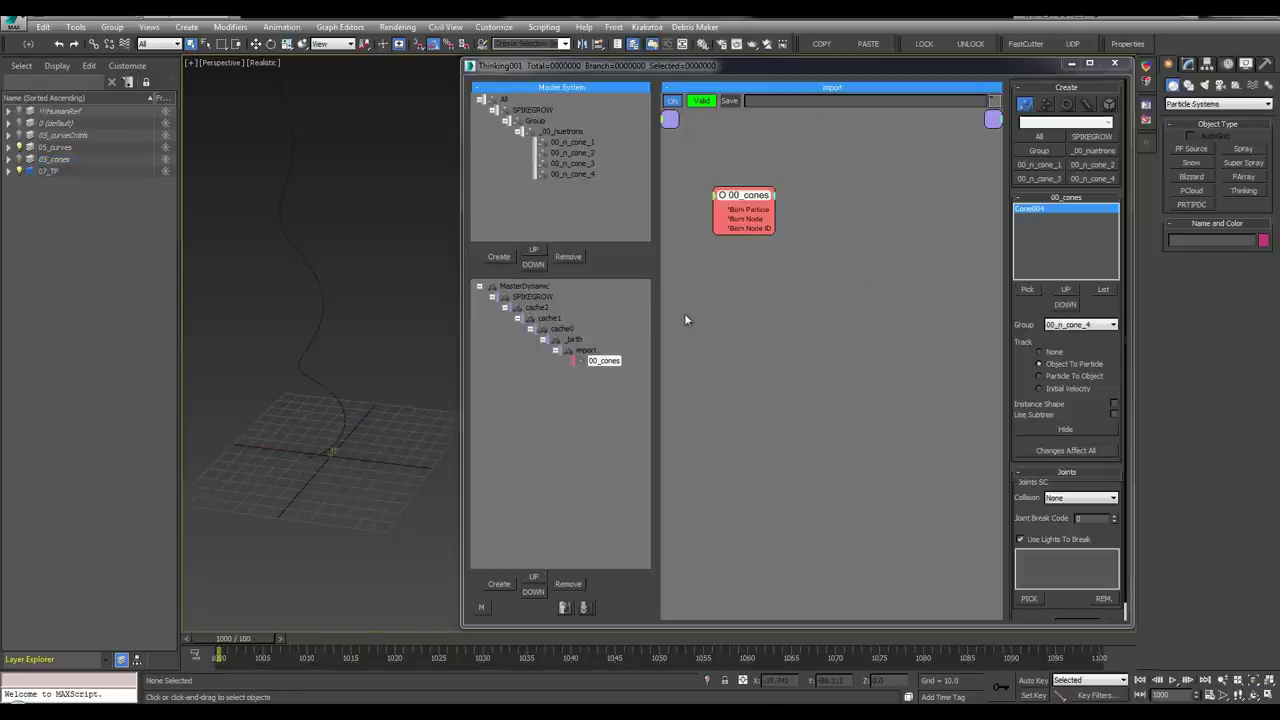
{"action": "left_click", "coordinate": [1050, 404]}
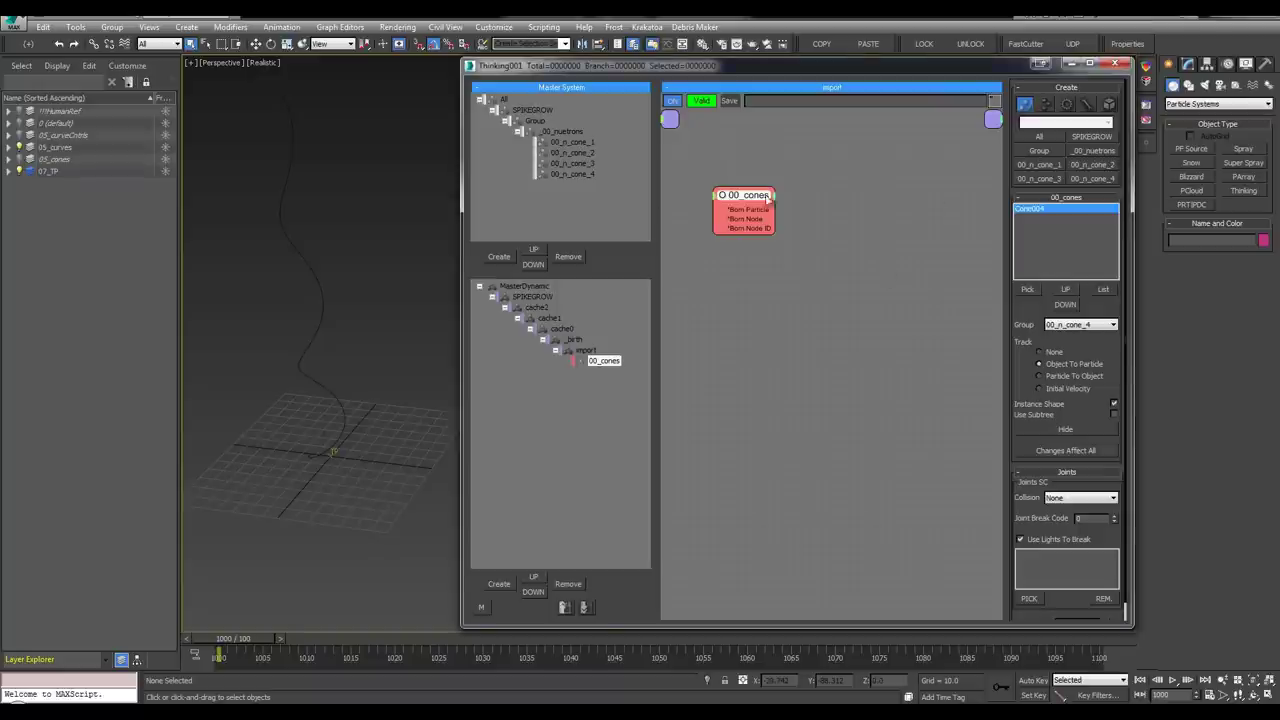
Set the 00_n_cone_4 group's display to None, unhide the cones layer and scrub to frame 1034 to compare particle and cones
{"action": "left_click", "coordinate": [576, 174]}
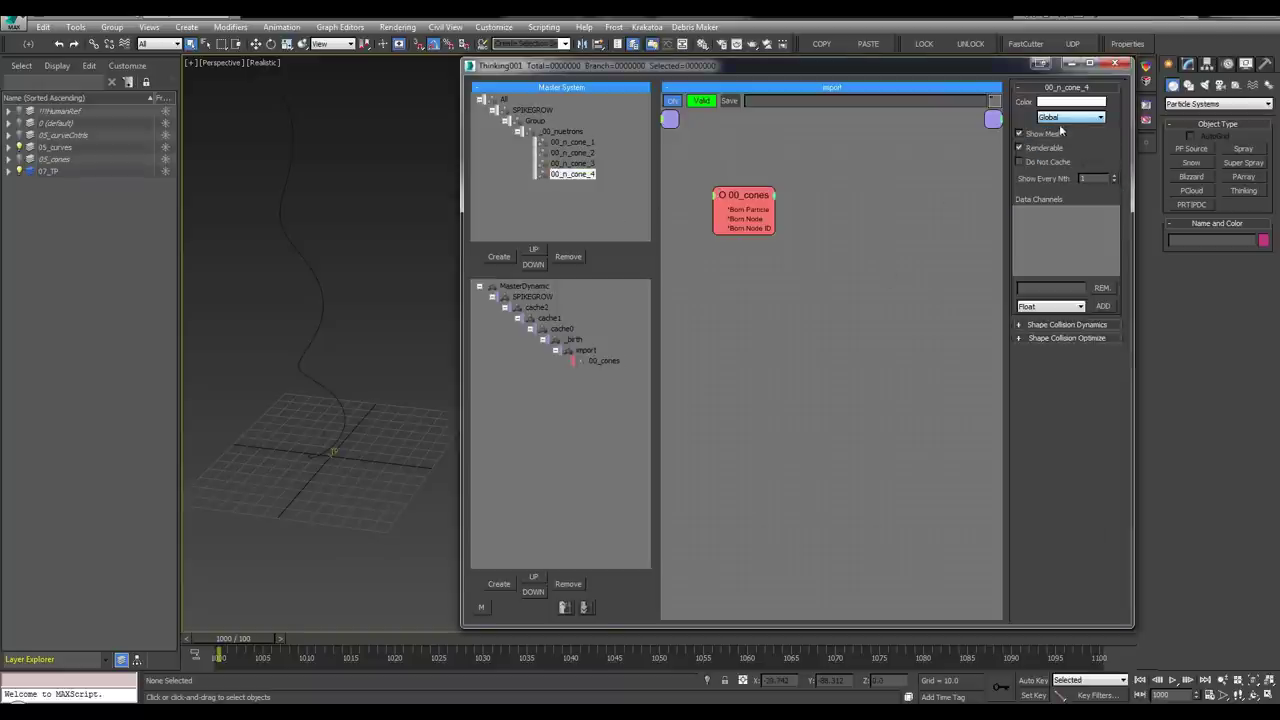
{"action": "left_click", "coordinate": [1064, 118]}
{"action": "left_click", "coordinate": [1046, 137]}
{"action": "left_click_drag", "start_coordinate": [245, 632], "coordinate": [398, 627]}
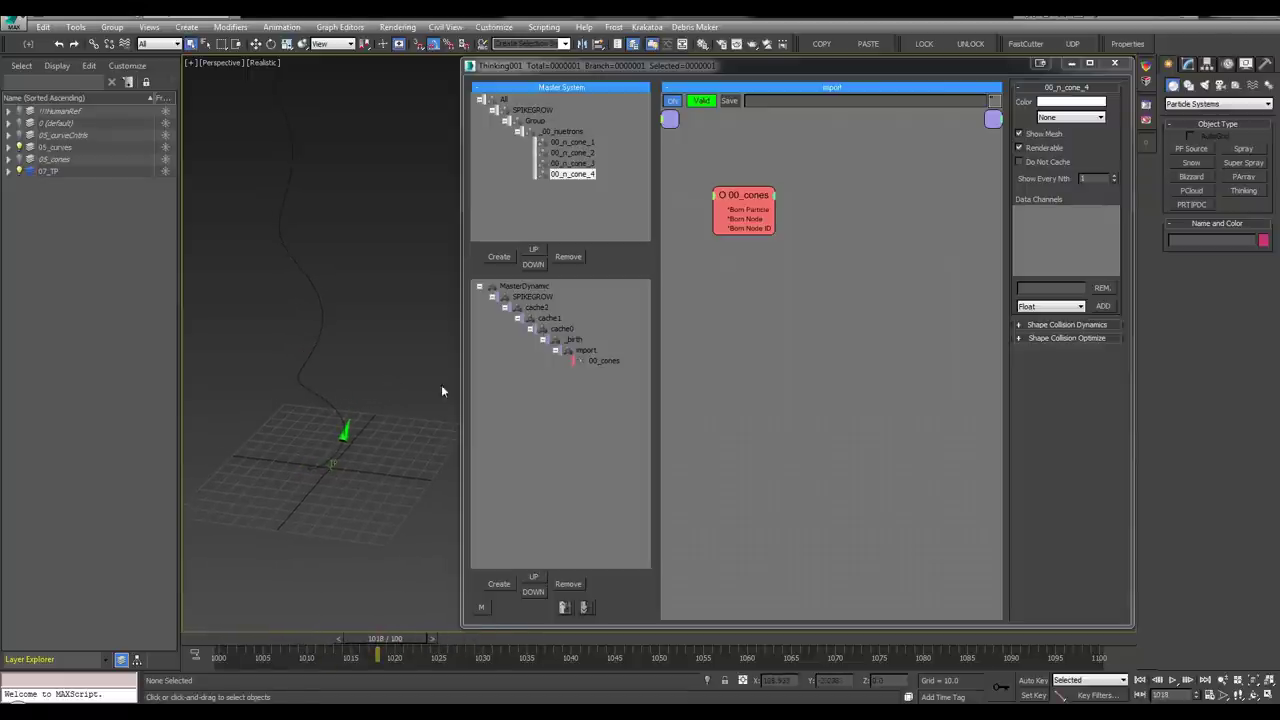
{"action": "left_click", "coordinate": [19, 159]}
{"action": "left_click_drag", "start_coordinate": [402, 638], "coordinate": [520, 636]}
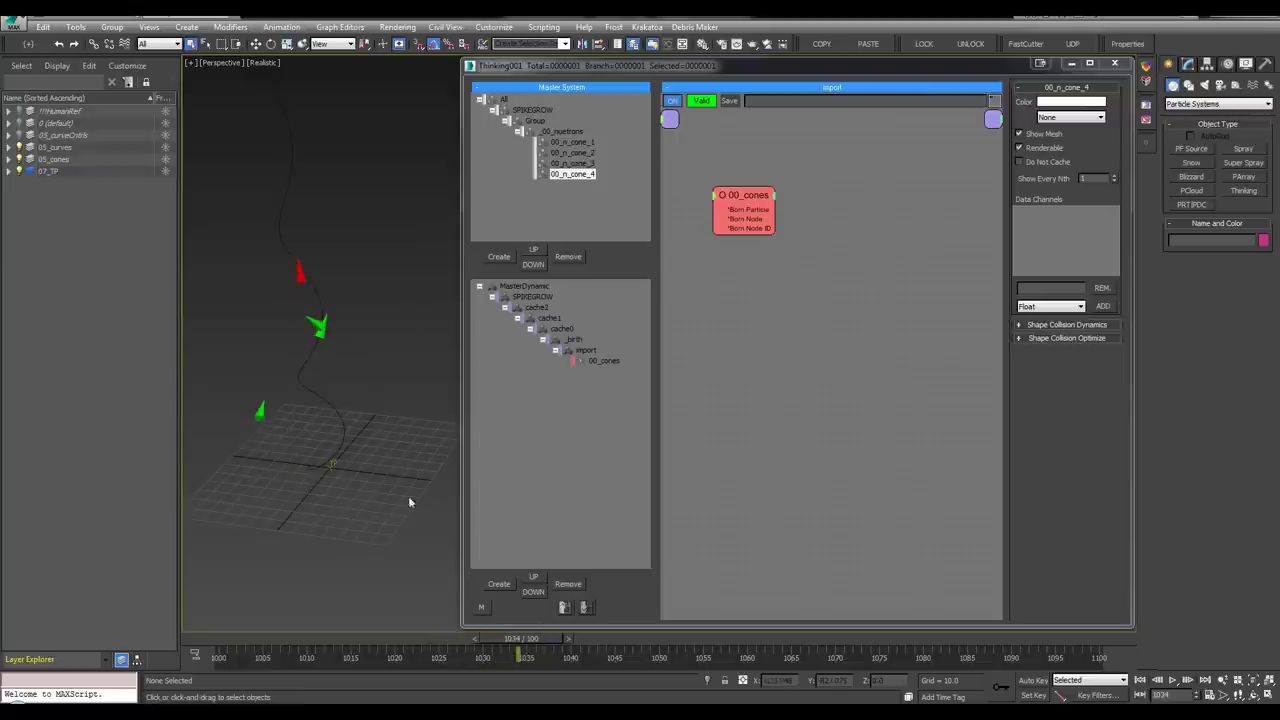
Hide the cones and 05_curves layers, keep 07_TP visible, and return the timeline to frame 1000
{"action": "left_click", "coordinate": [19, 160]}
{"action": "left_click", "coordinate": [19, 171]}
{"action": "left_click", "coordinate": [19, 147]}
{"action": "key", "text": "Home"}
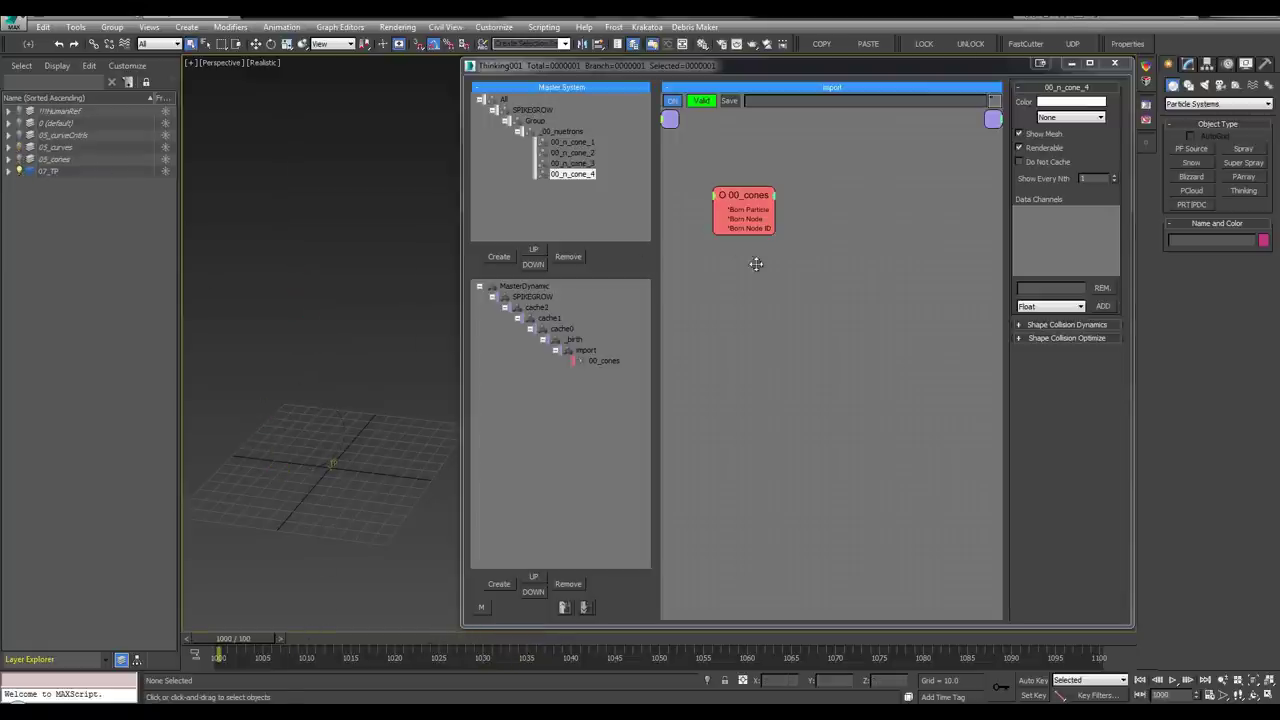
Add a dynamic set named trailBorn under the _birth dynamic set
{"action": "left_click", "coordinate": [568, 342]}
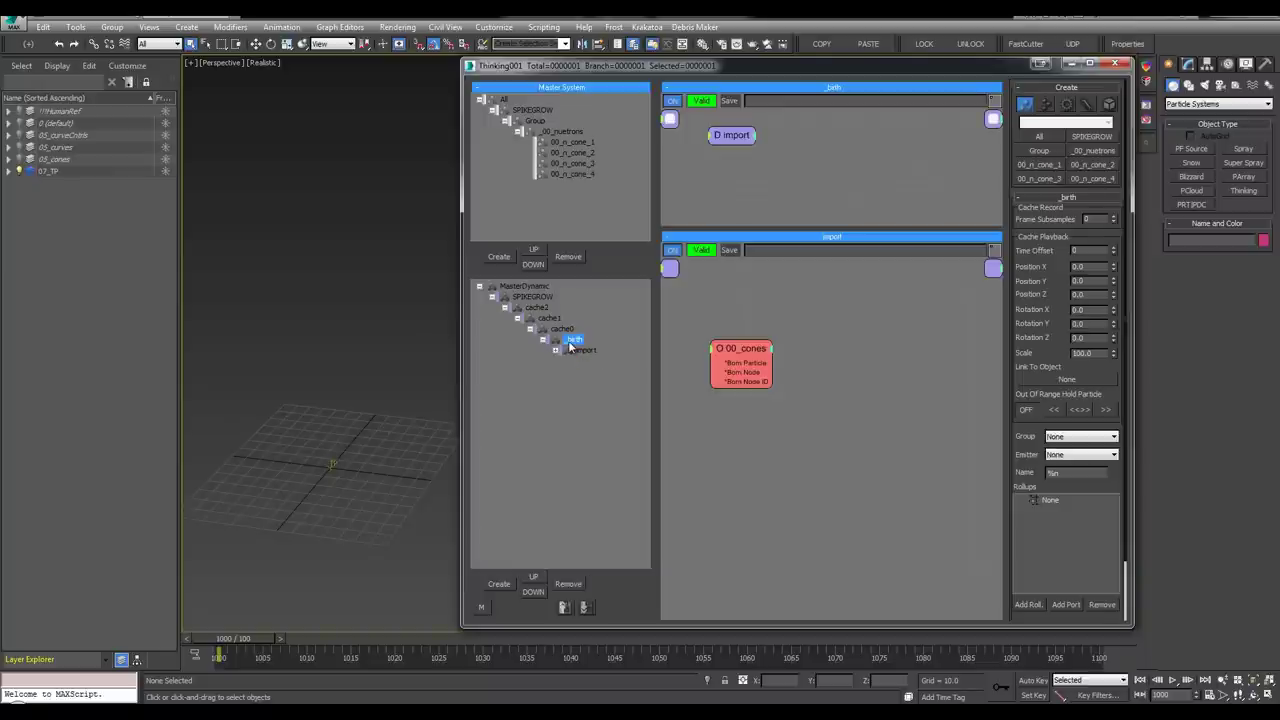
{"action": "key", "text": "Insert"}
{"action": "double_click", "coordinate": [581, 362]}
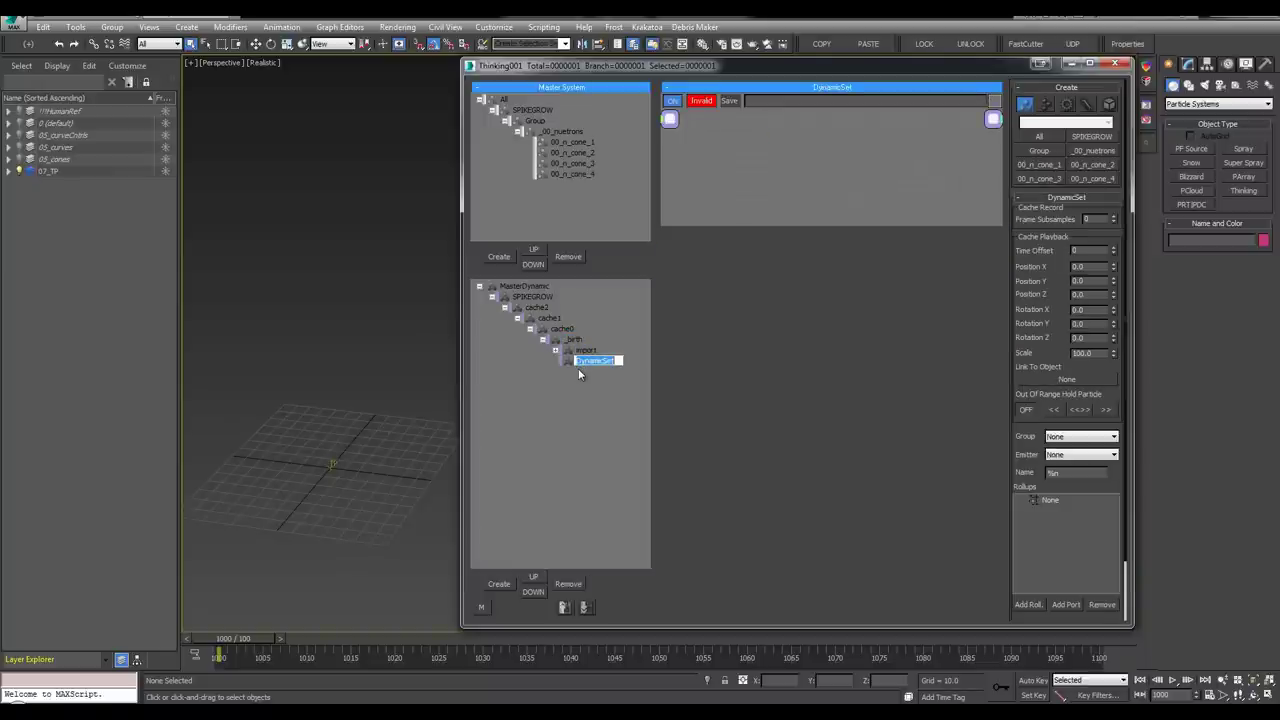
{"action": "type", "text": "trailBorn"}
{"action": "key", "text": "Return"}
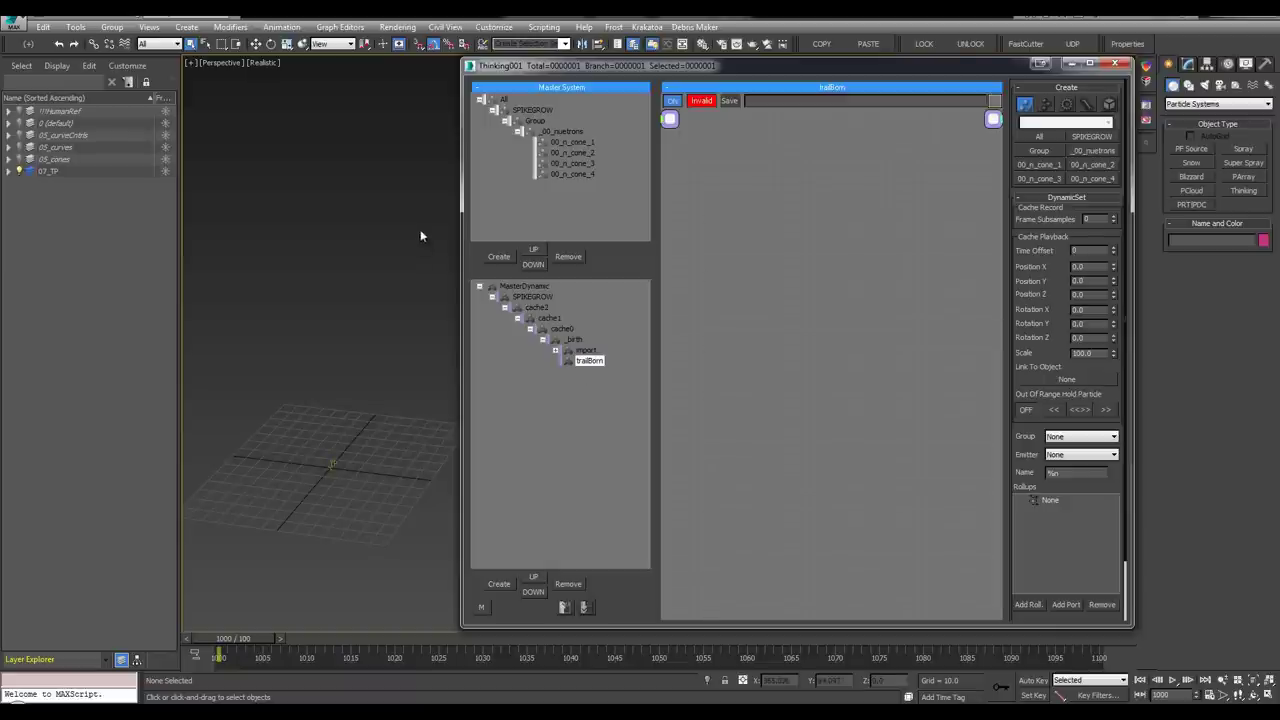
Hide the Layer Explorer and widen the Thinking Particles window over the viewport
{"action": "left_click_drag", "start_coordinate": [461, 208], "coordinate": [447, 208]}
{"action": "key", "text": "ctrl+alt+o"}
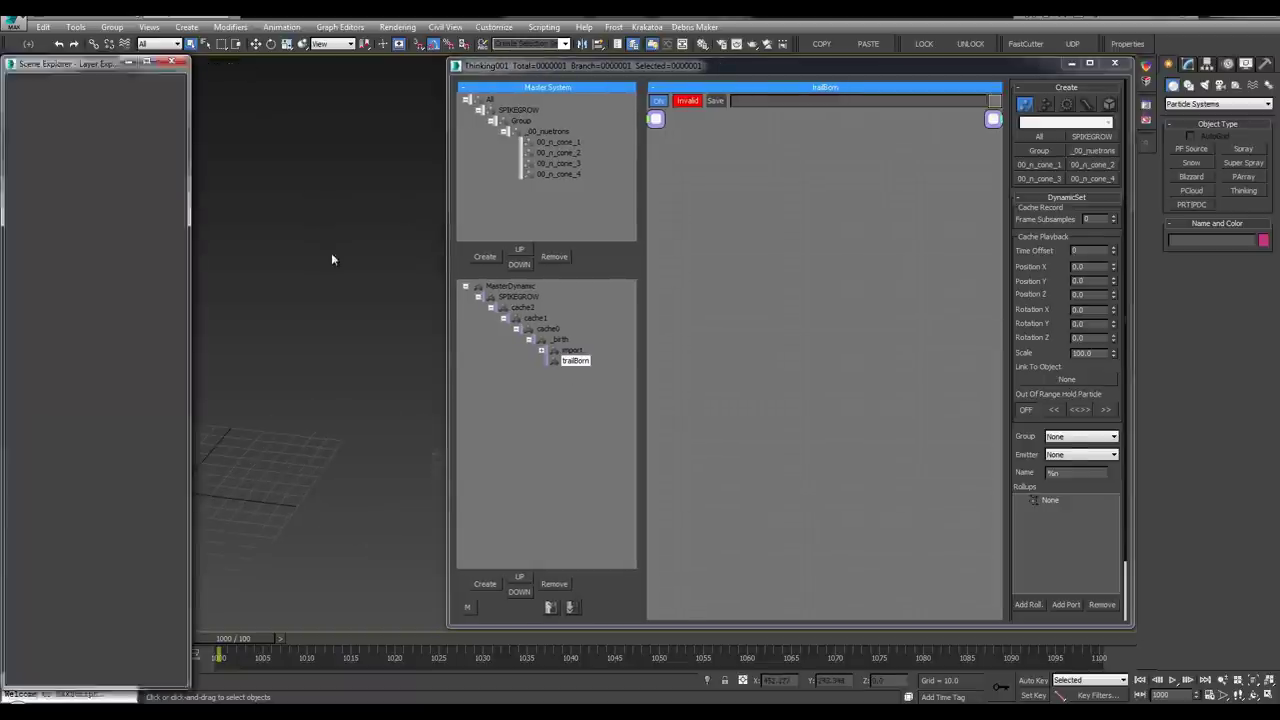
{"action": "mouse_move", "coordinate": [335, 258]}
{"action": "middle_mouse_down"}
{"action": "mouse_move", "coordinate": [311, 258]}
{"action": "mouse_move", "coordinate": [368, 253]}
{"action": "mouse_move", "coordinate": [350, 258]}
{"action": "middle_mouse_up"}
{"action": "key", "text": "ctrl+alt+o"}
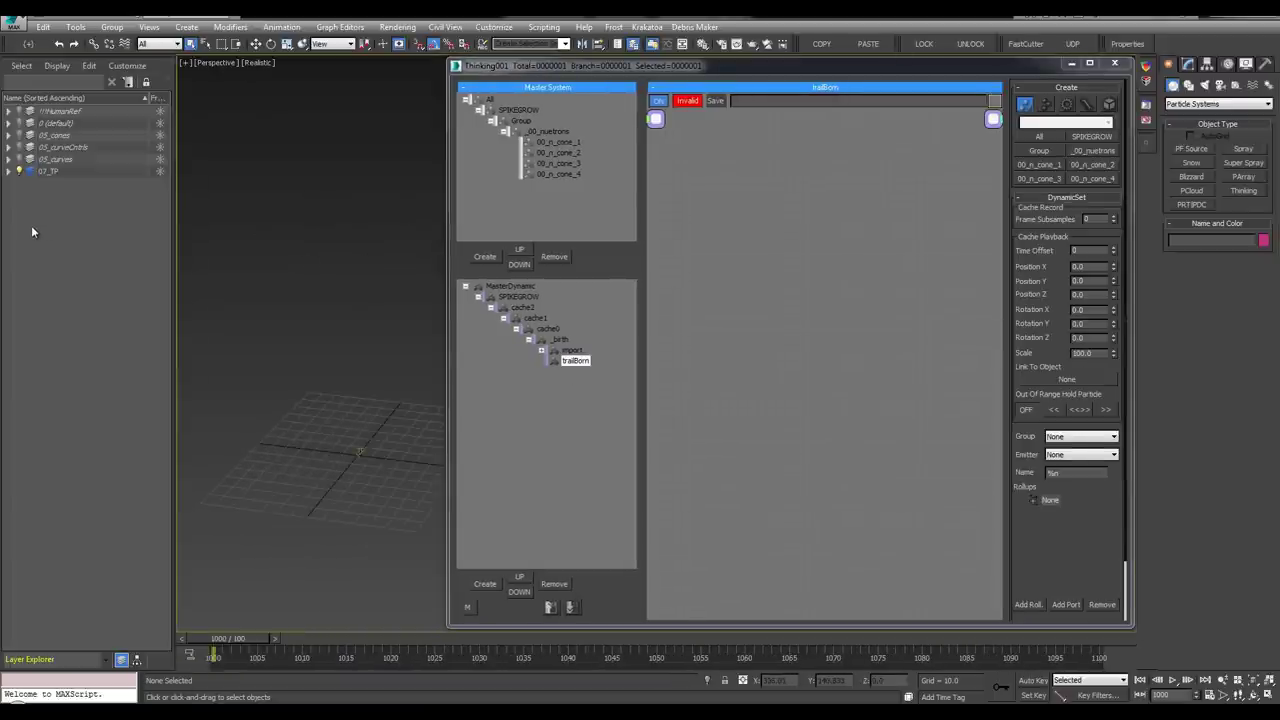
{"action": "key", "text": "ctrl+alt+o"}
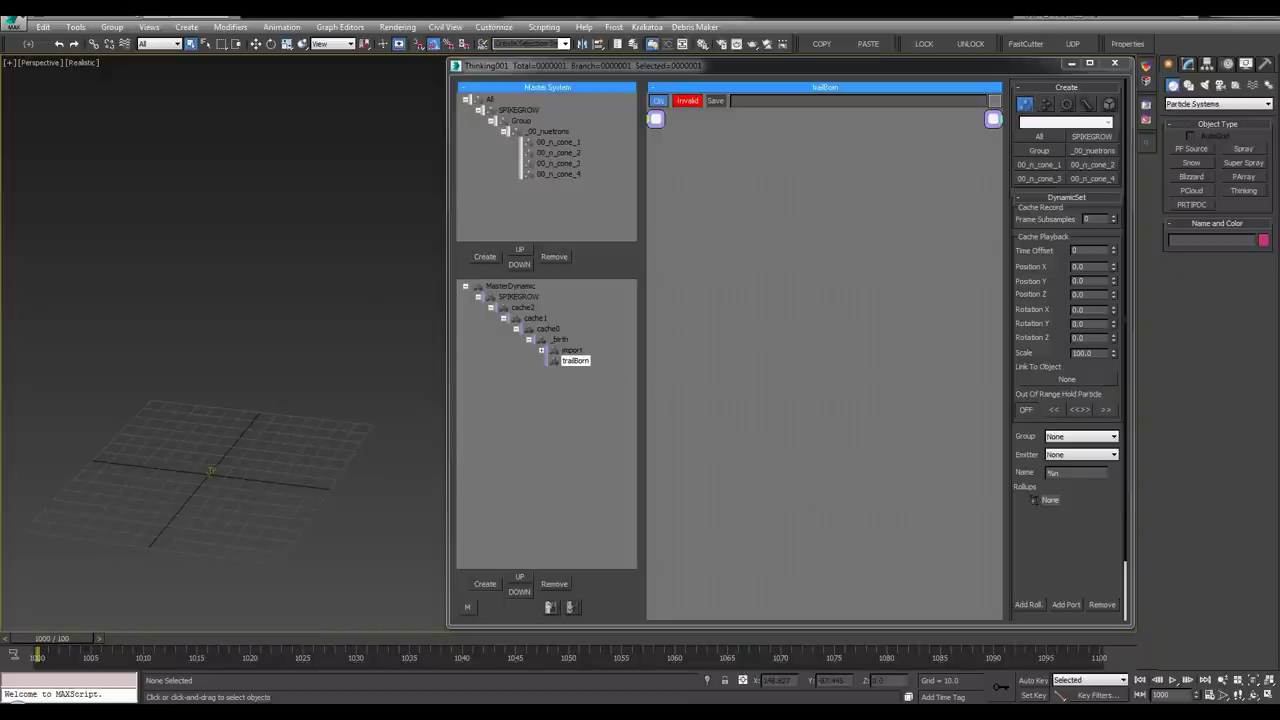
{"action": "left_click_drag", "start_coordinate": [448, 234], "coordinate": [424, 234]}
Add the _00_nuetrons group as a node in the trailBorn network
{"action": "right_click", "coordinate": [661, 187]}
{"action": "mouse_move", "coordinate": [661, 190]}
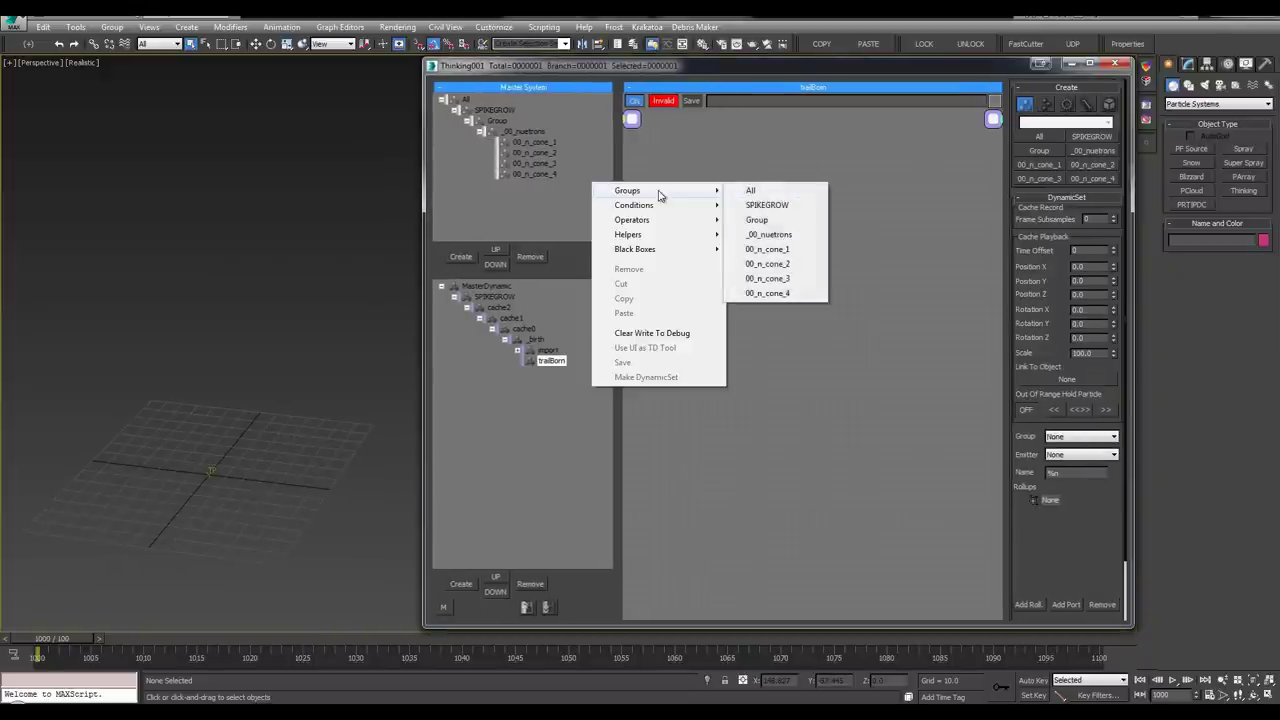
{"action": "left_click", "coordinate": [786, 235]}
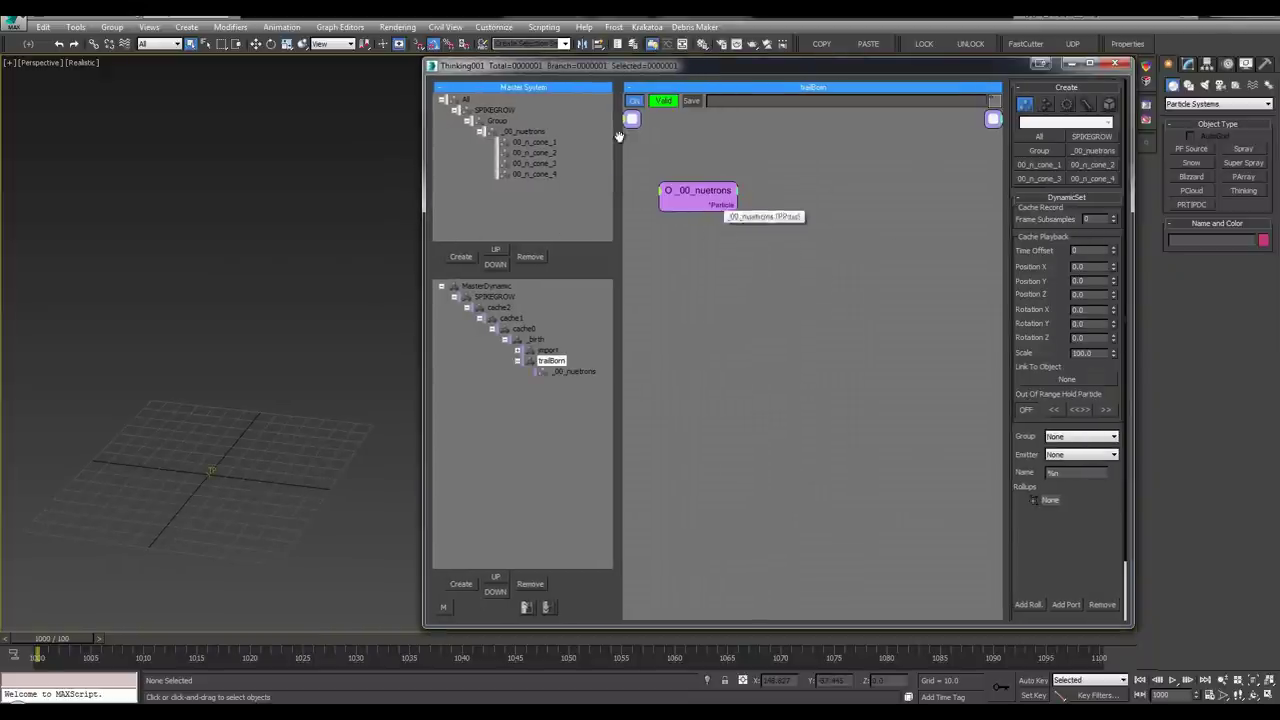
Rename the _00_nuetrons group to _00_n_cones and its parent group to 00, and move the group node lower in the network
{"action": "double_click", "coordinate": [536, 132]}
{"action": "left_click_drag", "start_coordinate": [517, 131], "coordinate": [642, 130]}
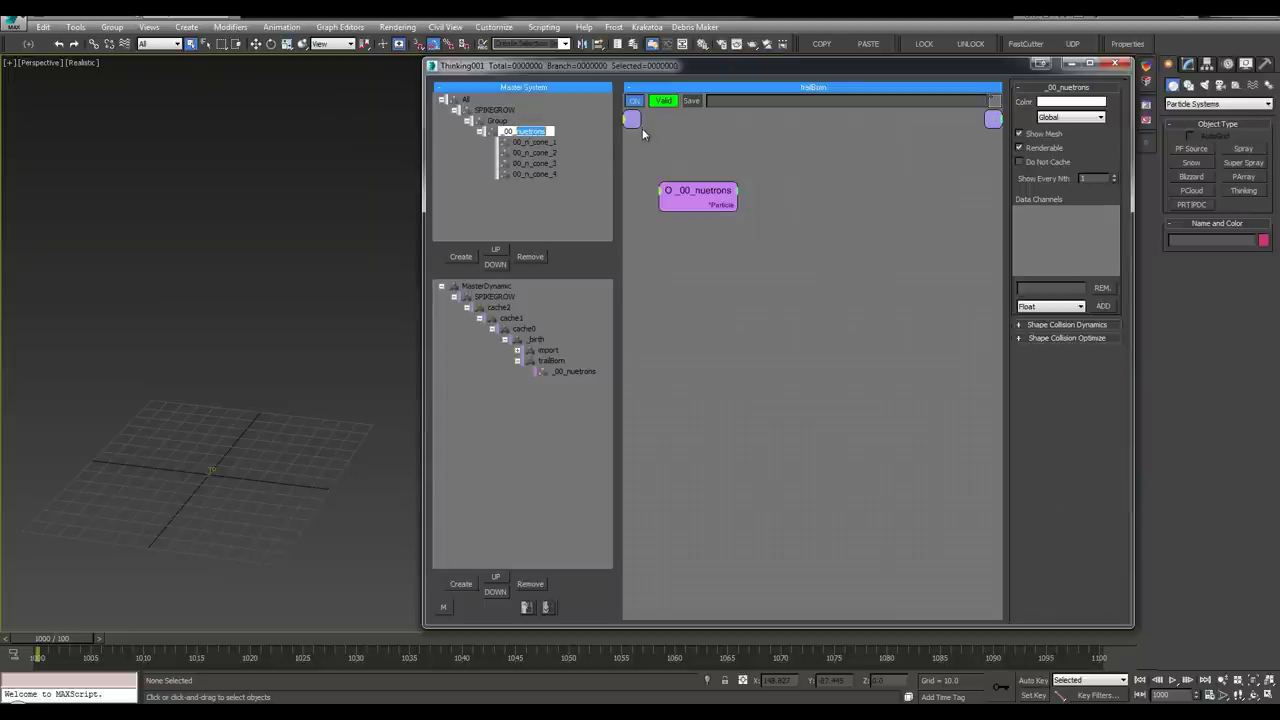
{"action": "type", "text": "cones"}
{"action": "key", "text": "Return"}
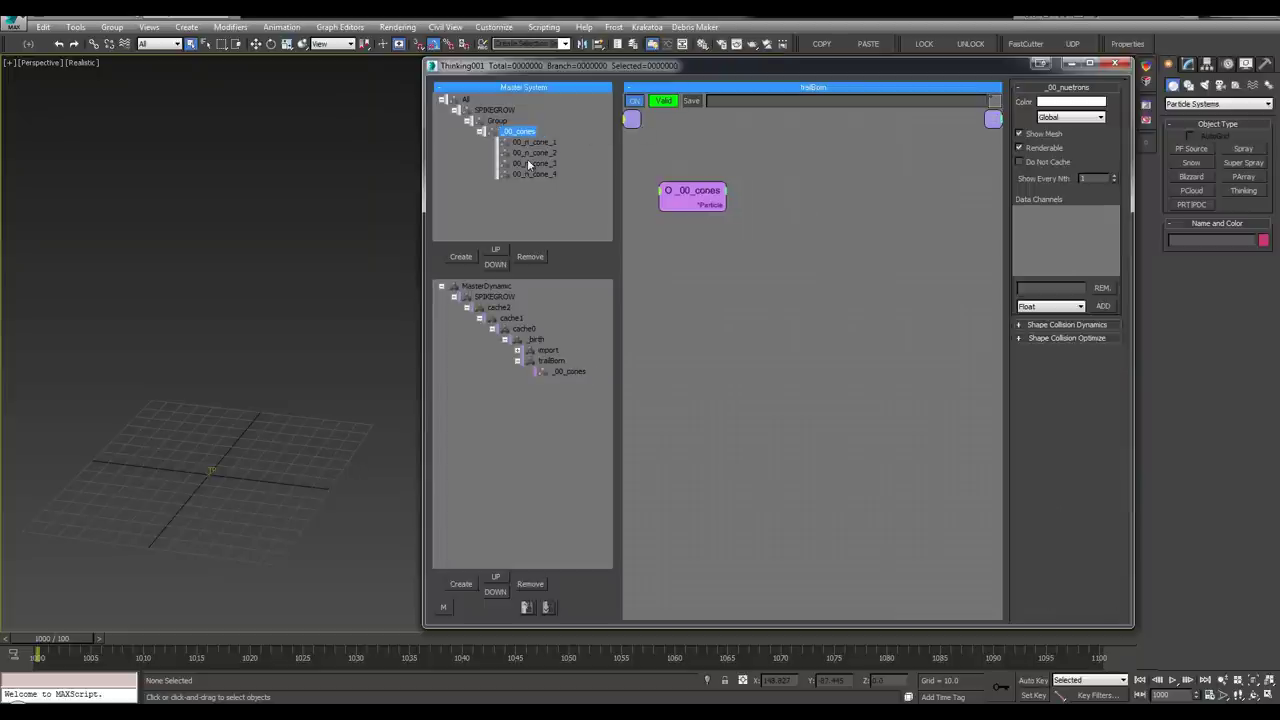
{"action": "left_click", "coordinate": [520, 132]}
{"action": "left_click", "coordinate": [517, 131]}
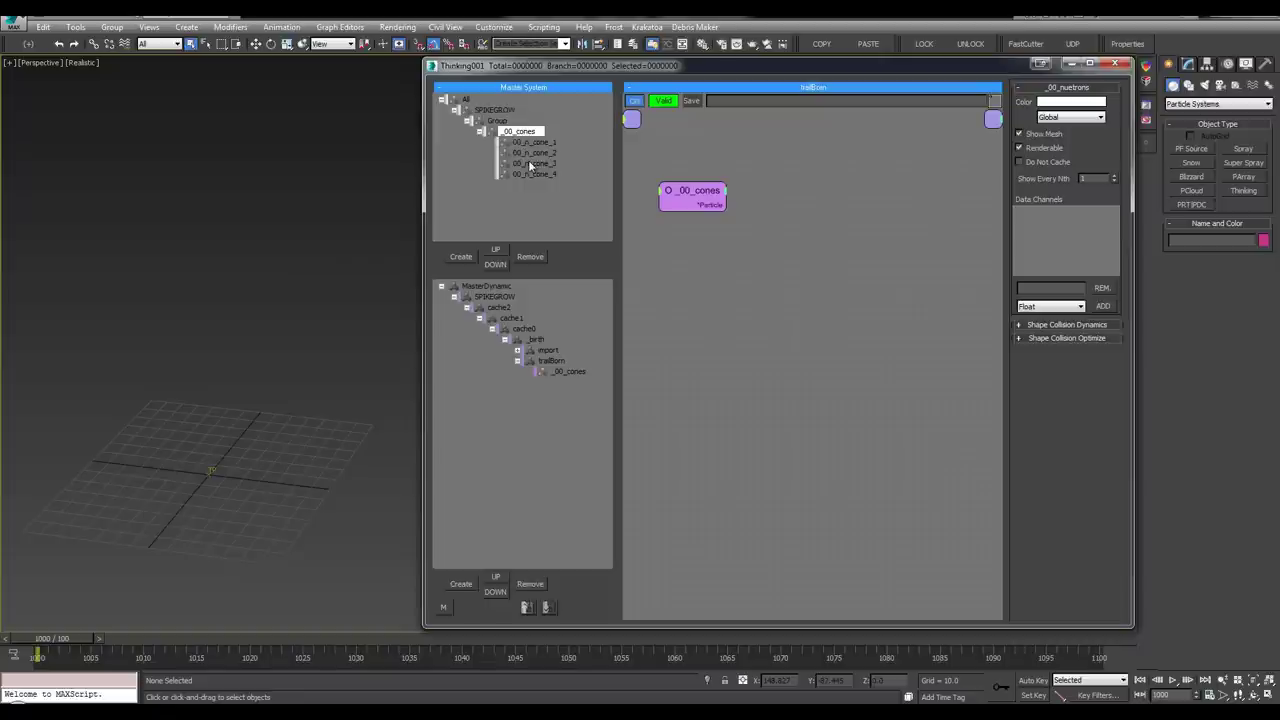
{"action": "type", "text": "n_"}
{"action": "key", "text": "Return"}
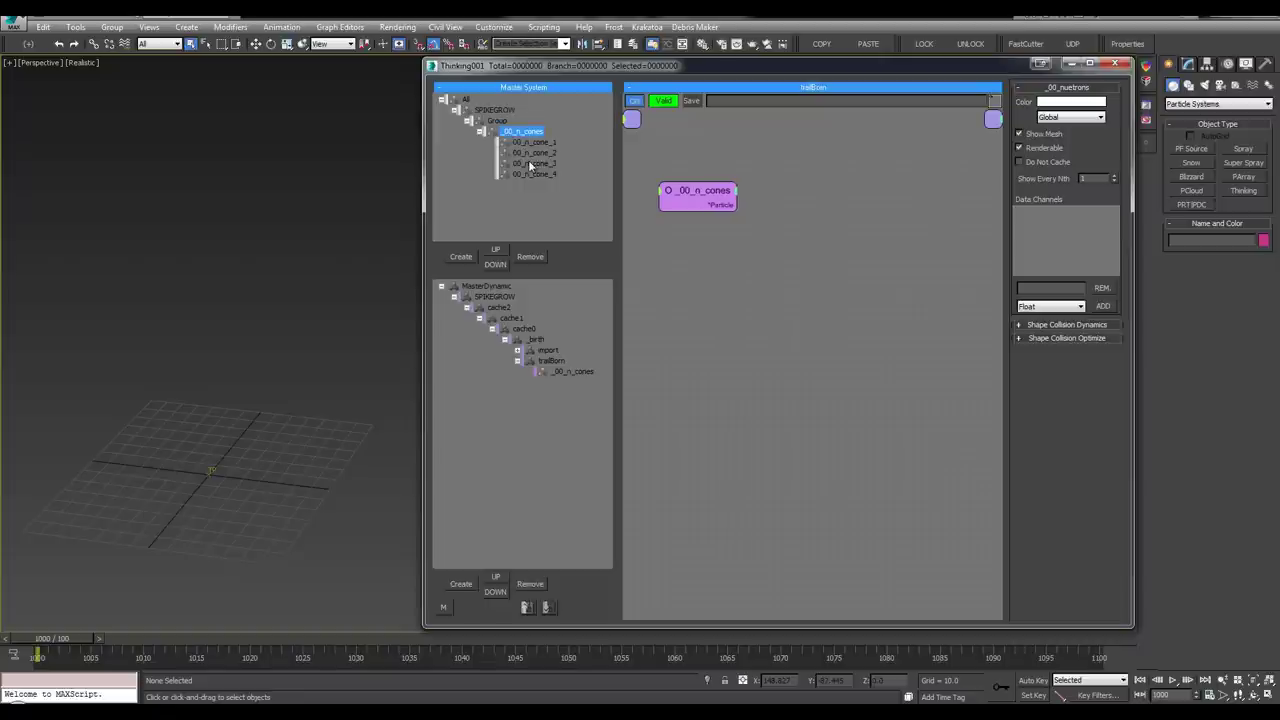
{"action": "left_click_drag", "start_coordinate": [688, 206], "coordinate": [676, 265]}
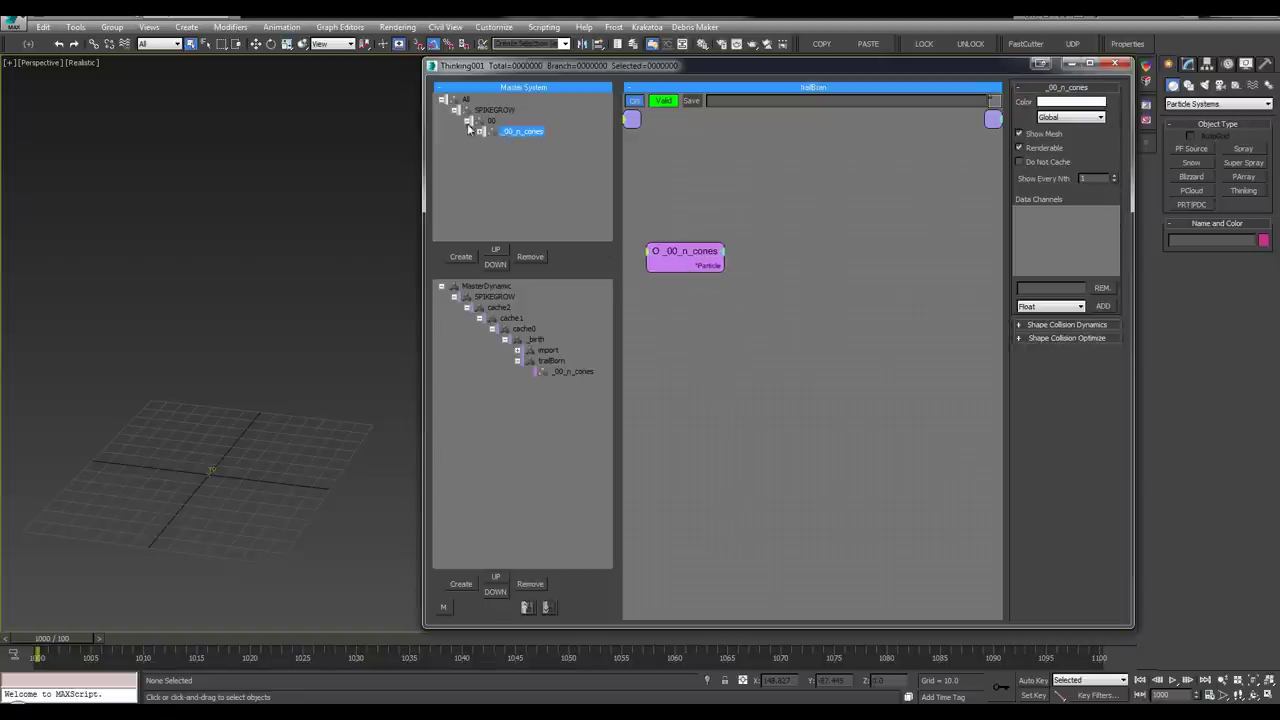
{"action": "left_click", "coordinate": [490, 120]}
{"action": "left_click", "coordinate": [493, 110]}
{"action": "left_click", "coordinate": [493, 131]}
{"action": "left_click", "coordinate": [525, 257]}
{"action": "left_click", "coordinate": [469, 120]}
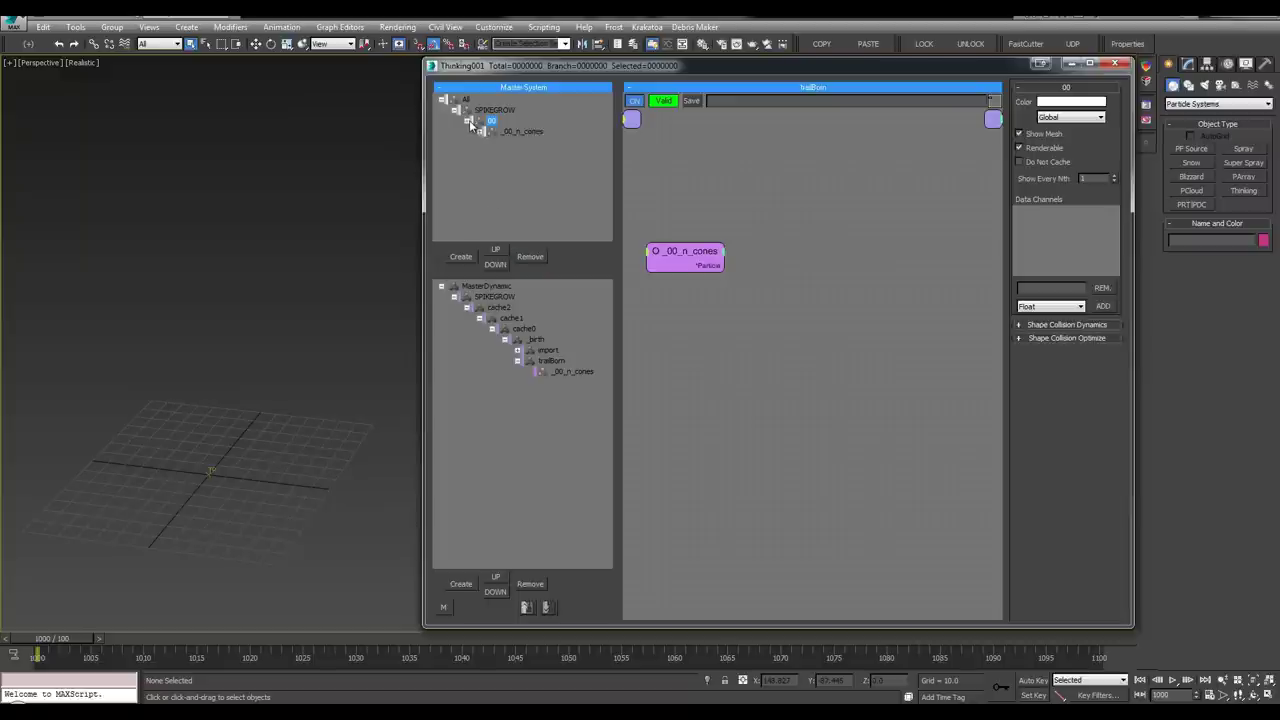
Scrub the timeline to frame 1006 and set the 00_n_cone_4 group's Shape Collision Dynamics to Neutron
{"action": "left_click", "coordinate": [515, 134]}
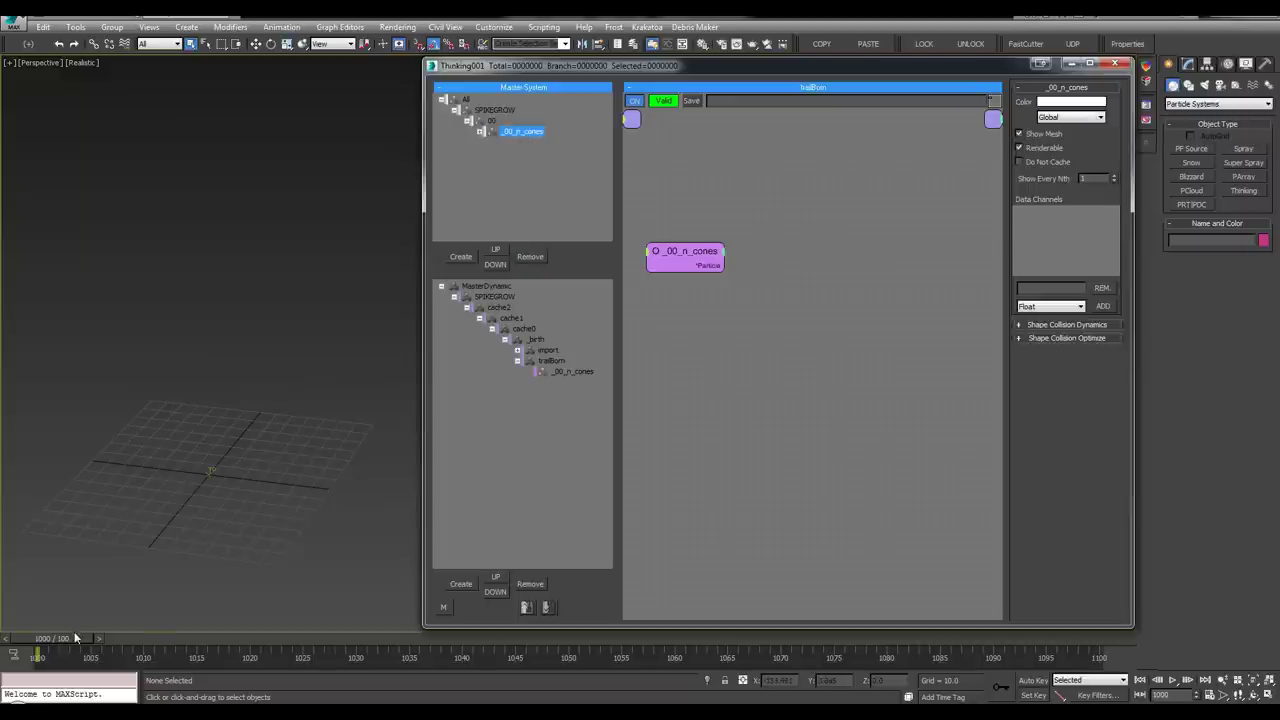
{"action": "left_click_drag", "start_coordinate": [76, 637], "coordinate": [138, 637]}
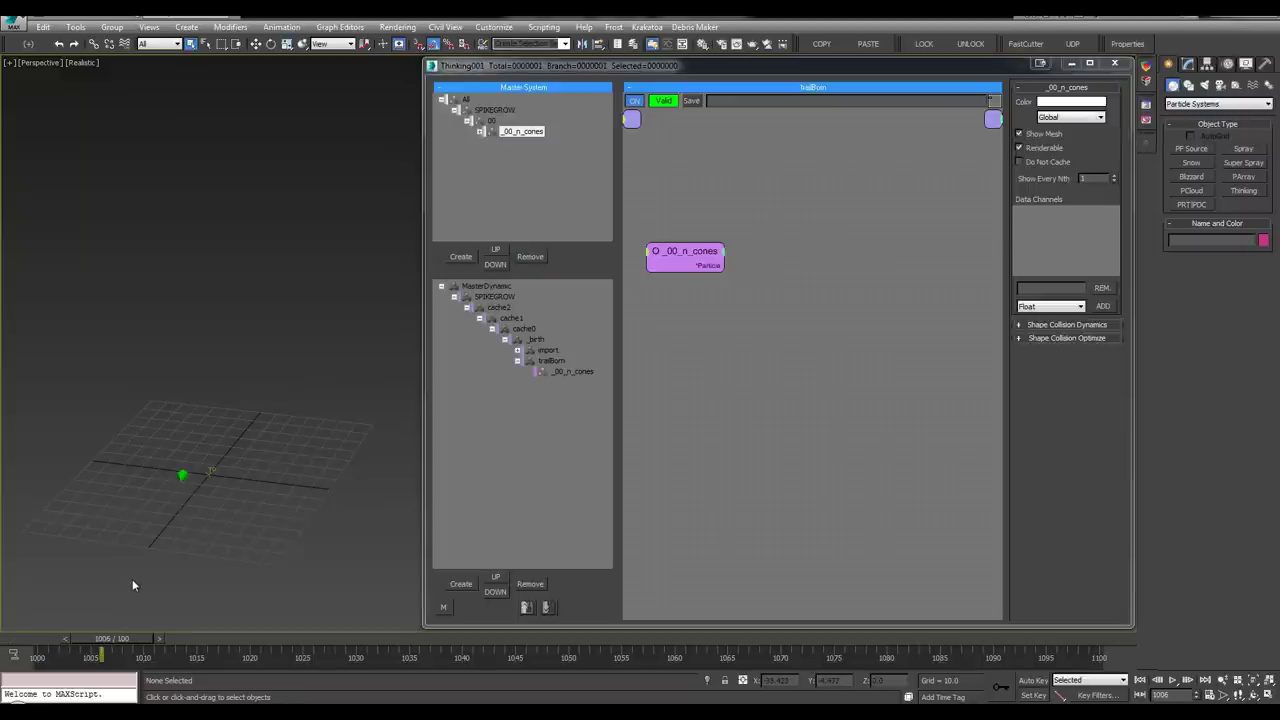
{"action": "left_click", "coordinate": [480, 132]}
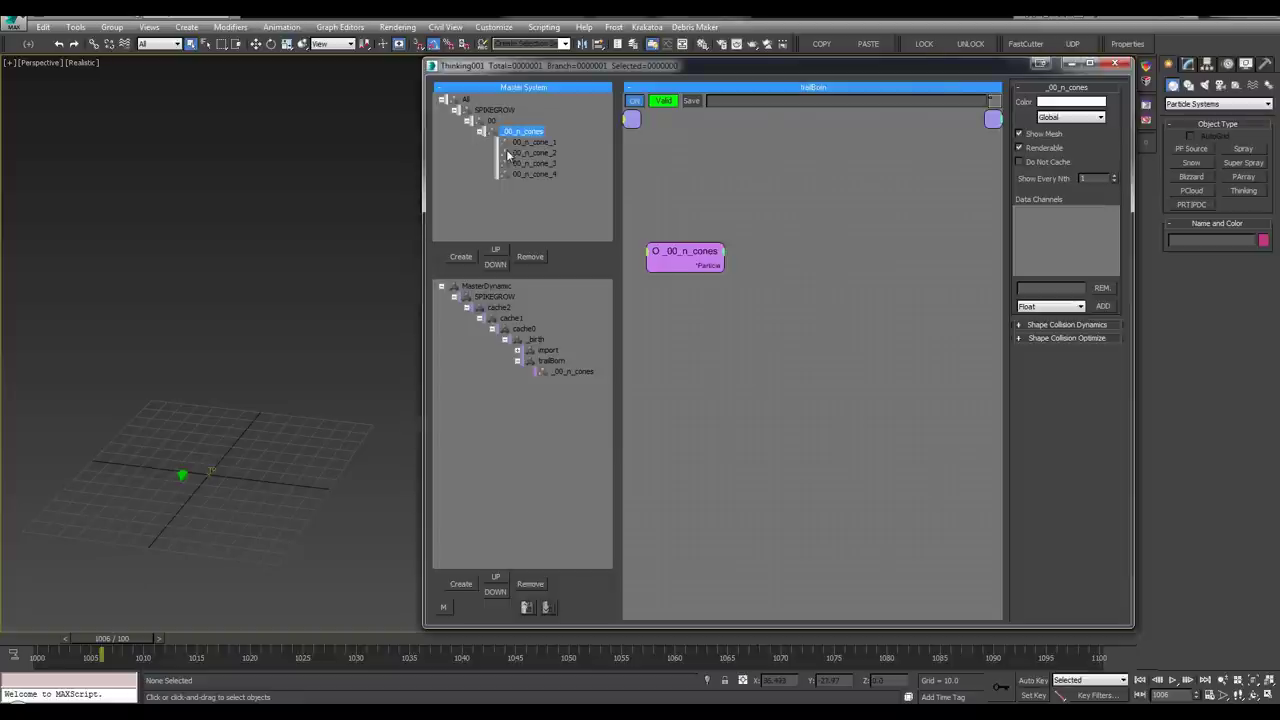
{"action": "left_click", "coordinate": [1065, 324]}
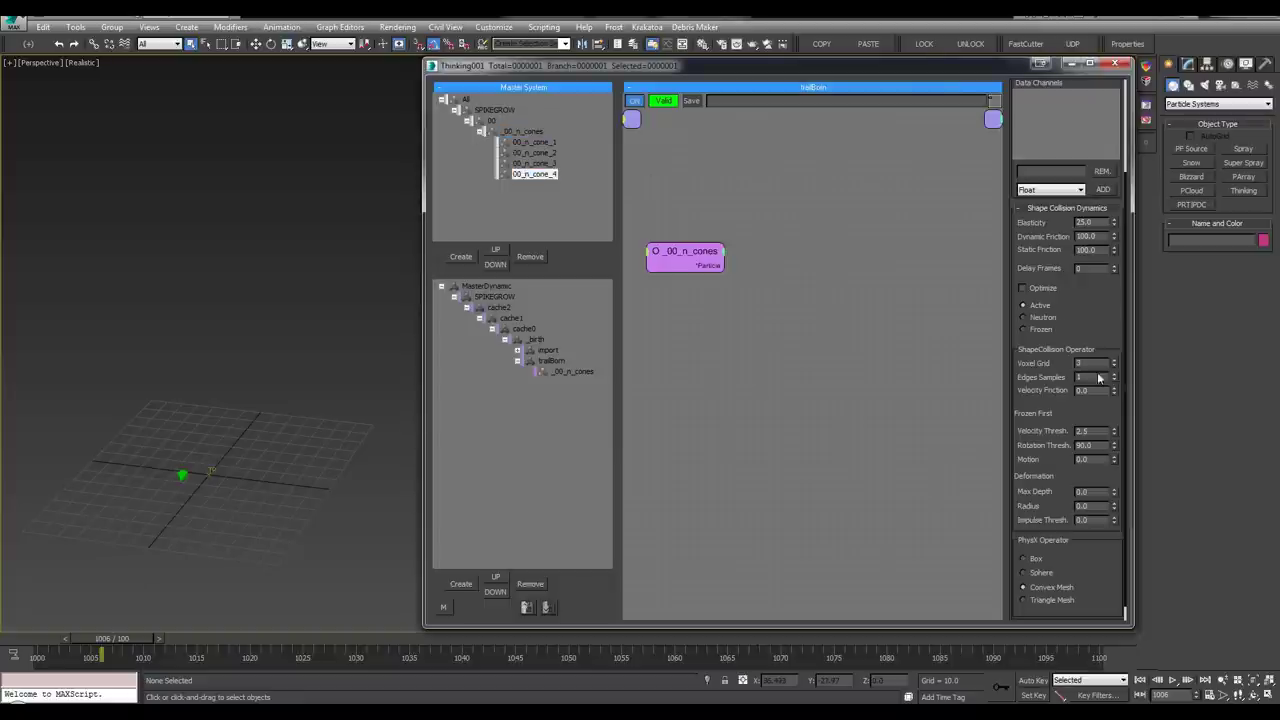
{"action": "left_click", "coordinate": [1030, 318]}
Collapse the _00_n_cones group's children and reposition the _00_n_cones node higher in the trailBorn network
{"action": "left_click", "coordinate": [480, 131]}
{"action": "left_click", "coordinate": [540, 371]}
{"action": "left_click", "coordinate": [548, 350]}
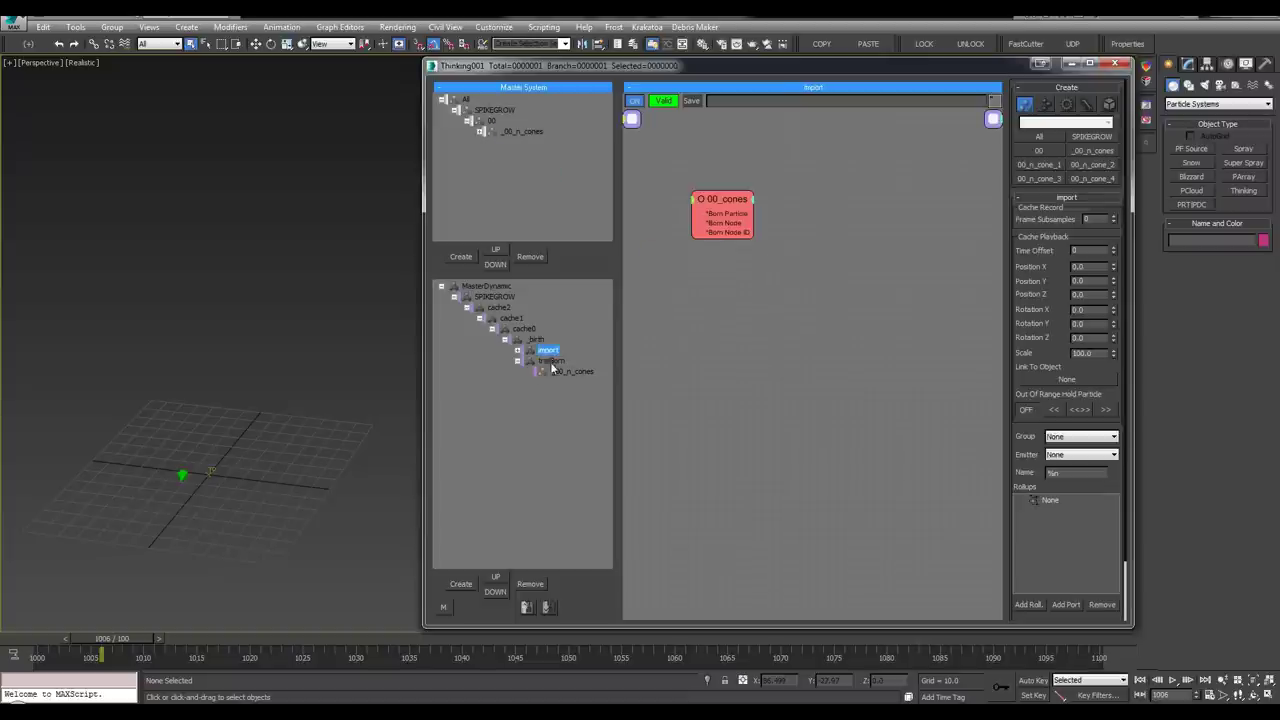
{"action": "left_click", "coordinate": [574, 372]}
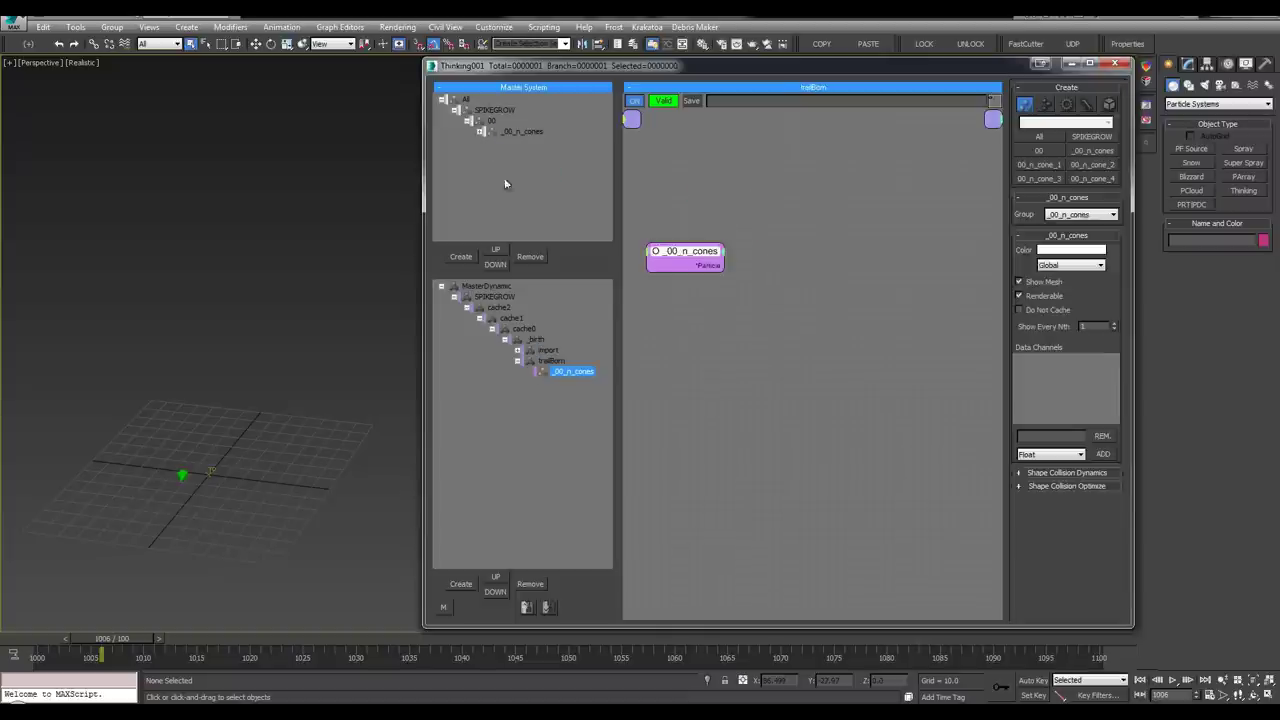
{"action": "left_click", "coordinate": [540, 131]}
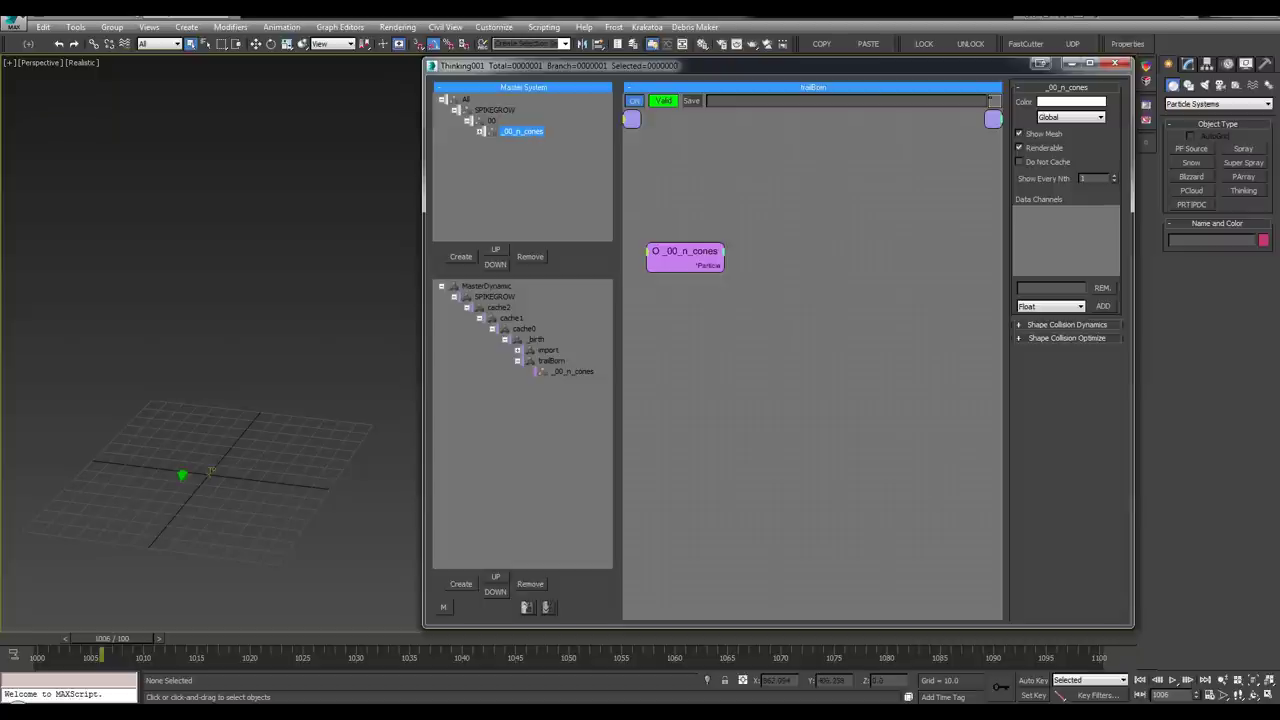
{"action": "left_click_drag", "start_coordinate": [669, 251], "coordinate": [678, 242]}
{"action": "mouse_move", "coordinate": [787, 228]}
{"action": "middle_mouse_down"}
{"action": "mouse_move", "coordinate": [738, 212]}
{"action": "mouse_move", "coordinate": [779, 208]}
{"action": "middle_mouse_up"}
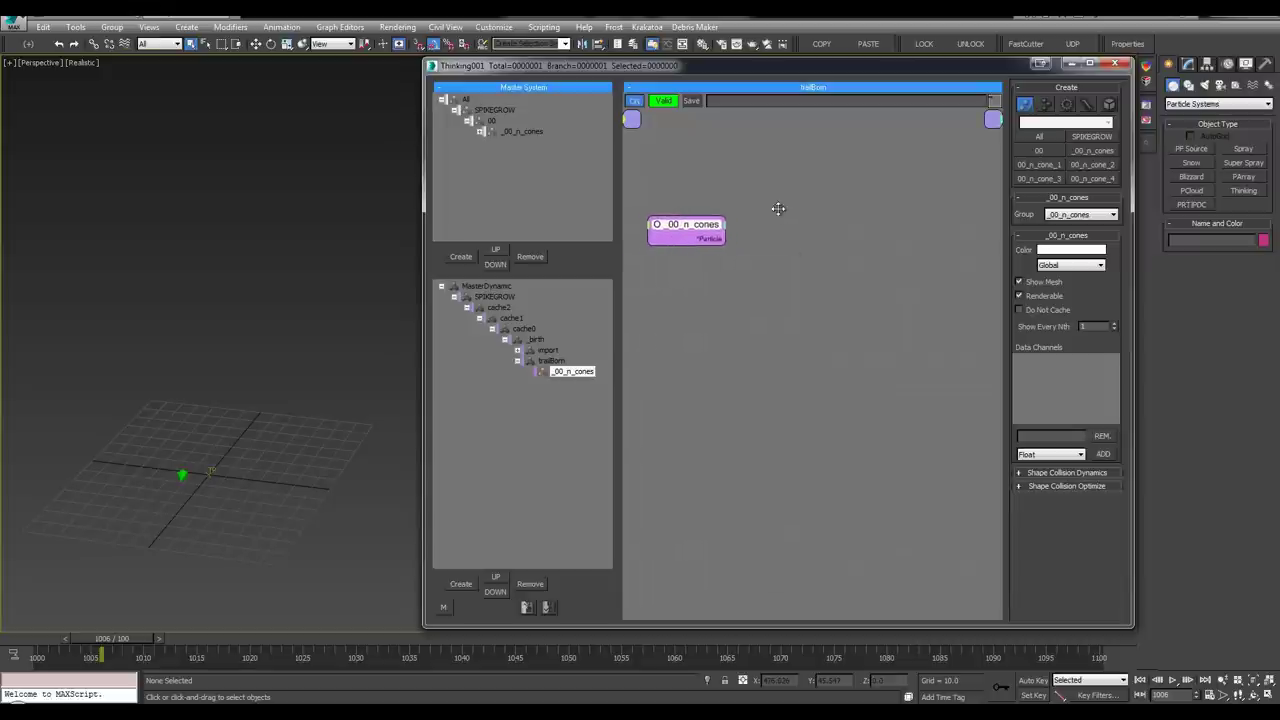
Add a Threshold node to the trailBorn network and feed it the Velocity output of the _00_n_cones group
{"action": "right_click", "coordinate": [778, 208]}
{"action": "key", "text": "Escape"}
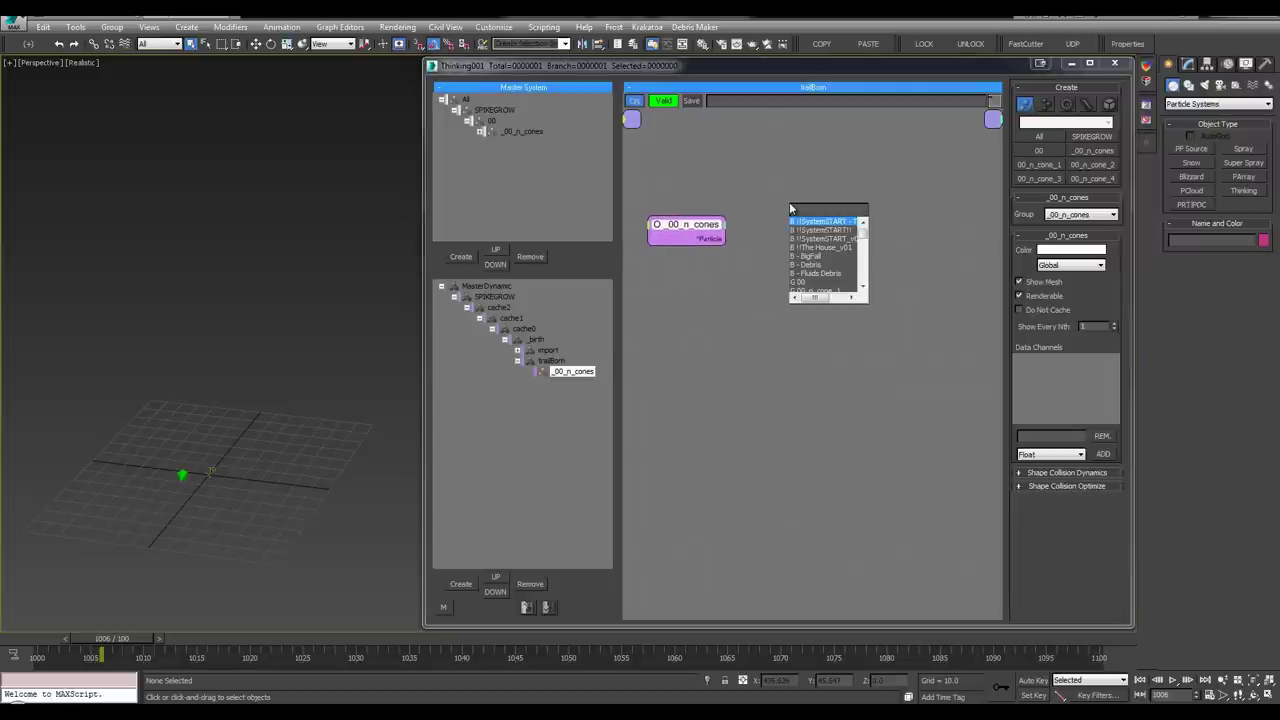
{"action": "type", "text": "thr"}
{"action": "key", "text": "Return"}
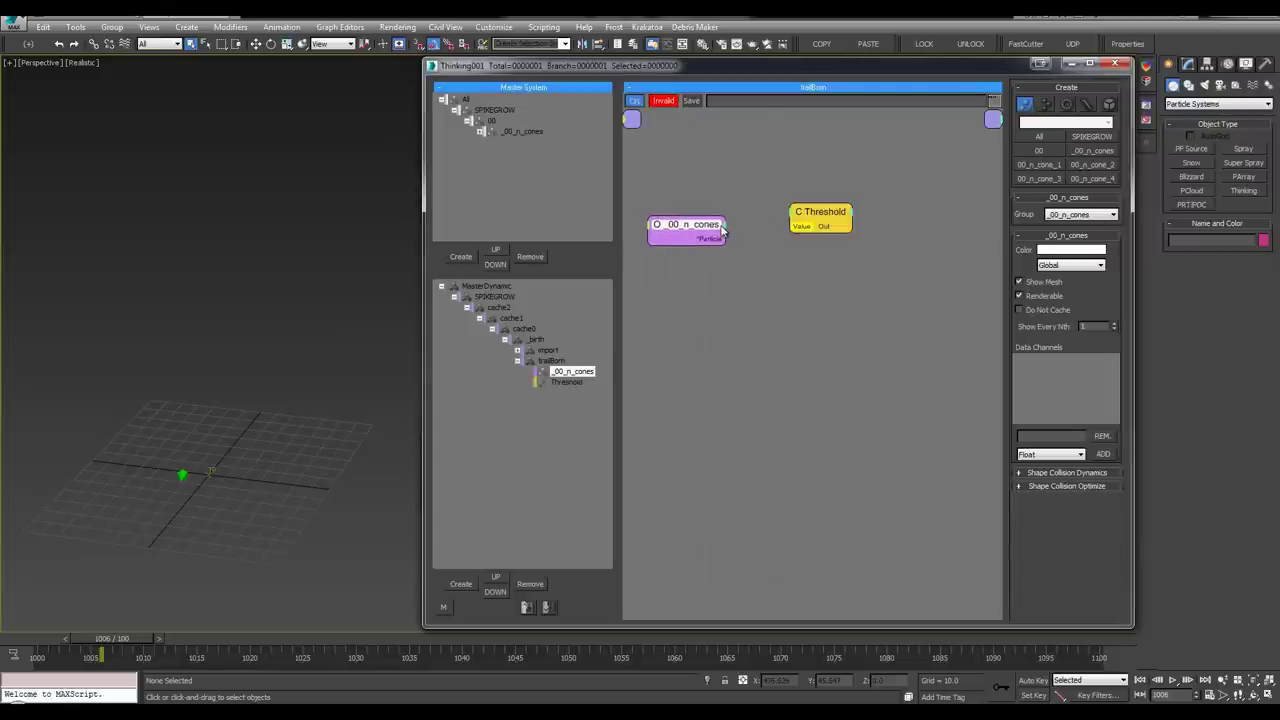
{"action": "left_click", "coordinate": [722, 231]}
{"action": "left_click", "coordinate": [712, 262]}
{"action": "left_click_drag", "start_coordinate": [725, 247], "coordinate": [785, 226]}
{"action": "left_click_drag", "start_coordinate": [423, 210], "coordinate": [304, 208]}
{"action": "middle_click_drag", "start_coordinate": [826, 266], "coordinate": [766, 274]}
Add a TrailBorn operator to the network and connect the _00_n_cones Particle output to its Particle input
{"action": "key", "text": "Tab"}
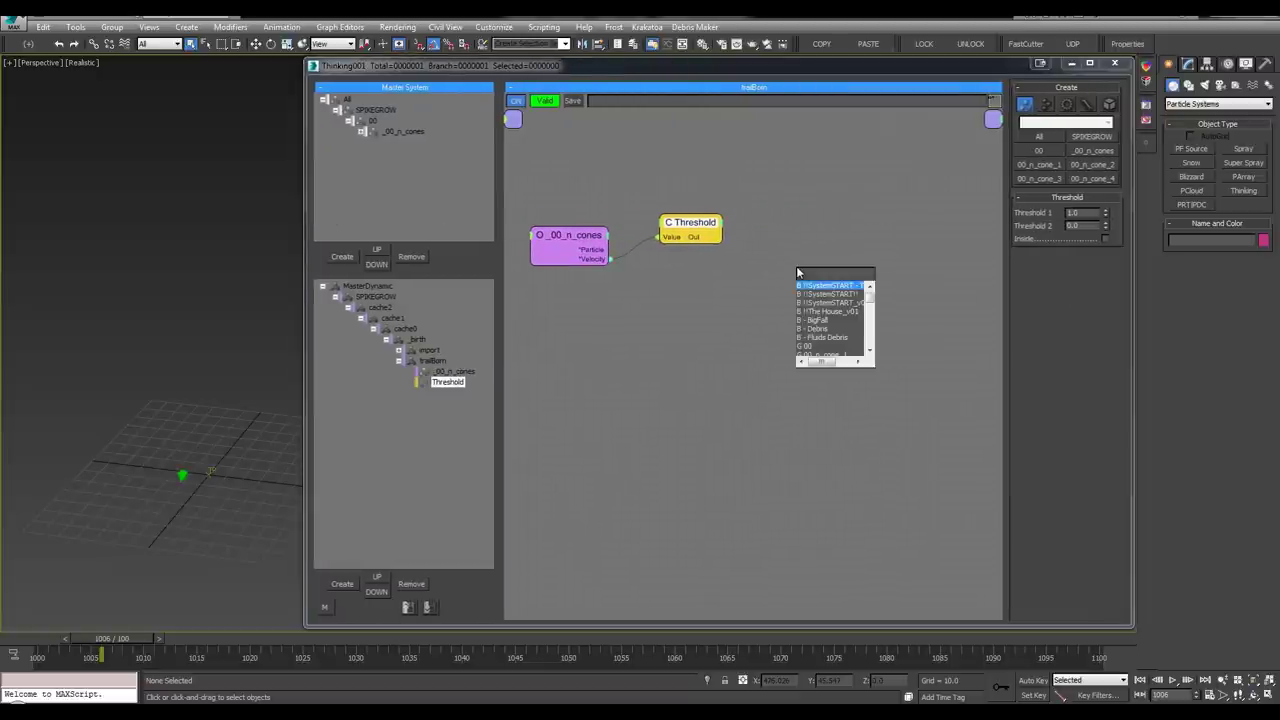
{"action": "type", "text": "tra"}
{"action": "key", "text": "Return"}
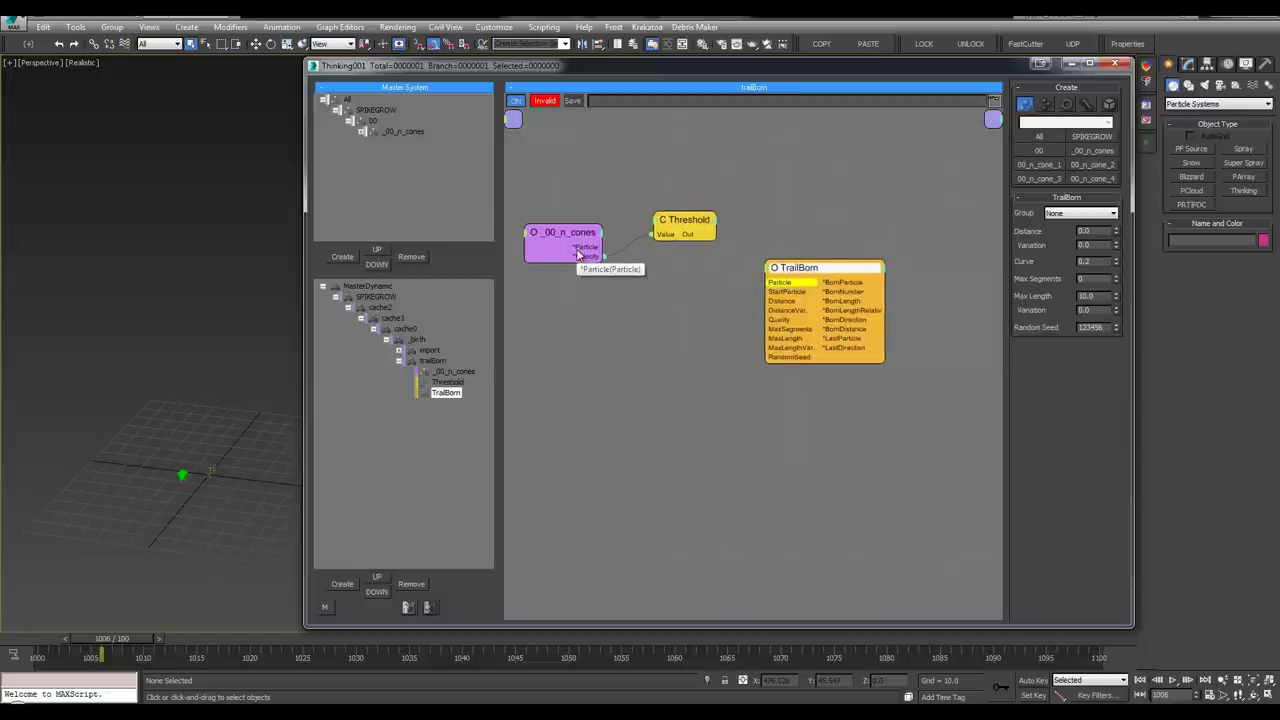
{"action": "left_click_drag", "start_coordinate": [604, 256], "coordinate": [631, 340]}
{"action": "key", "text": "Escape"}
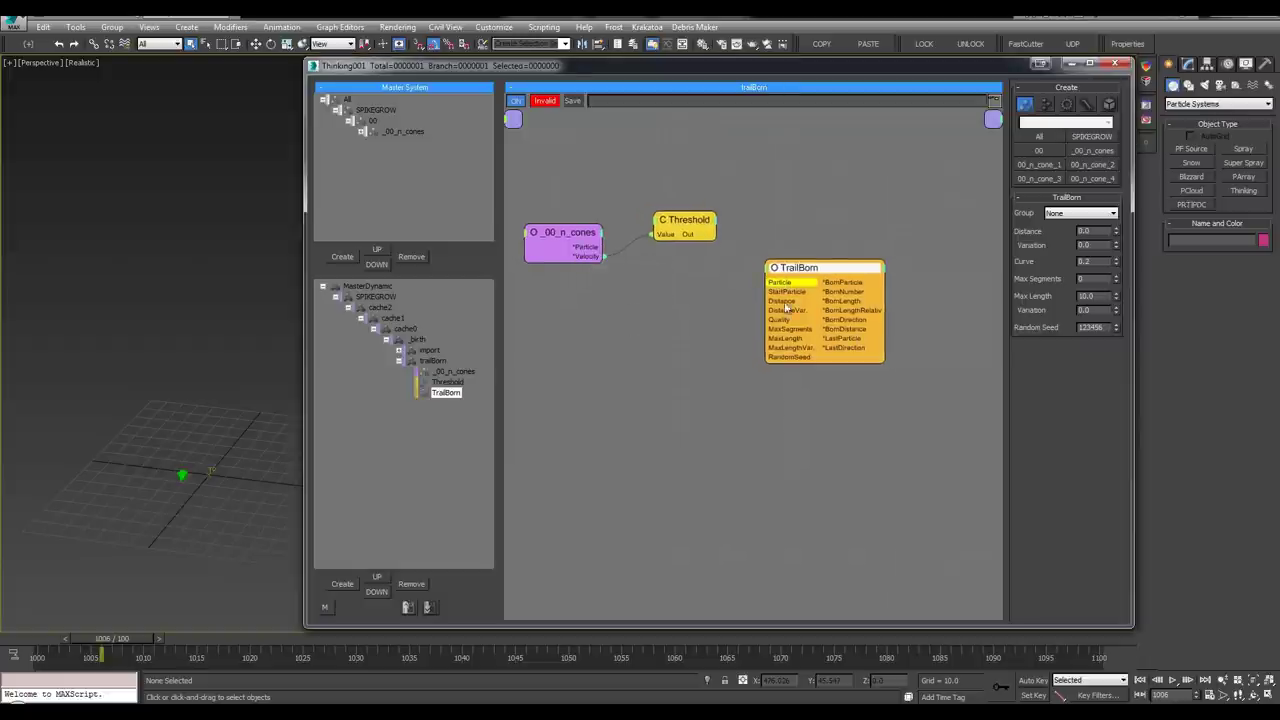
{"action": "left_click_drag", "start_coordinate": [602, 257], "coordinate": [785, 284]}
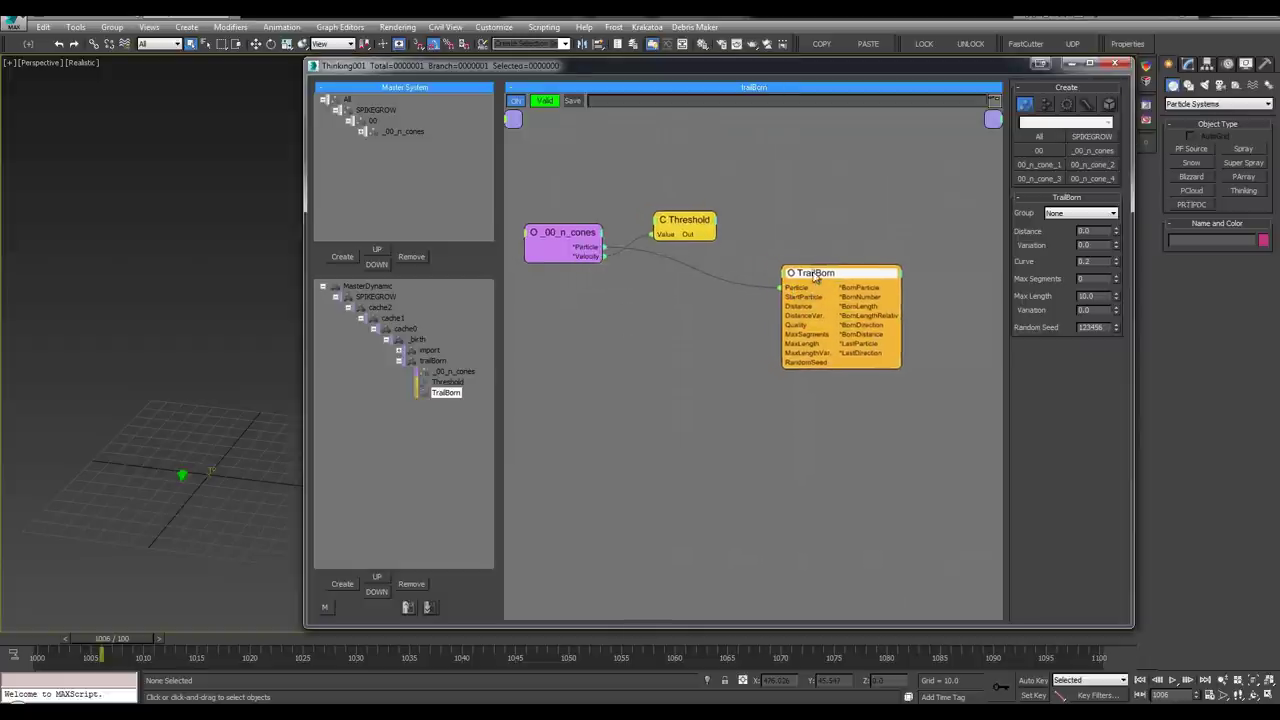
Expose TrailBorn's ON input, drive it with the Threshold's Out output, and move the Threshold node higher in the network
{"action": "left_click", "coordinate": [786, 273]}
{"action": "left_click", "coordinate": [780, 280]}
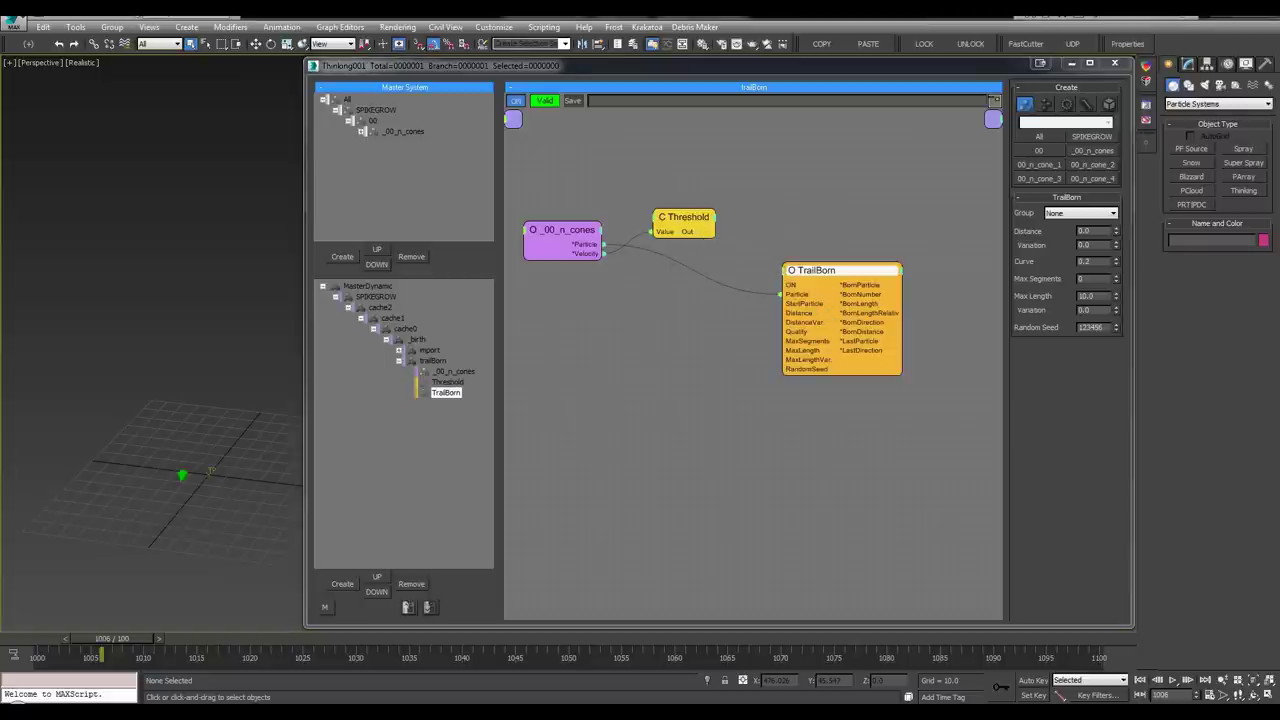
{"action": "left_click_drag", "start_coordinate": [700, 220], "coordinate": [781, 275]}
{"action": "left_click", "coordinate": [787, 281]}
{"action": "left_click_drag", "start_coordinate": [687, 223], "coordinate": [705, 202]}
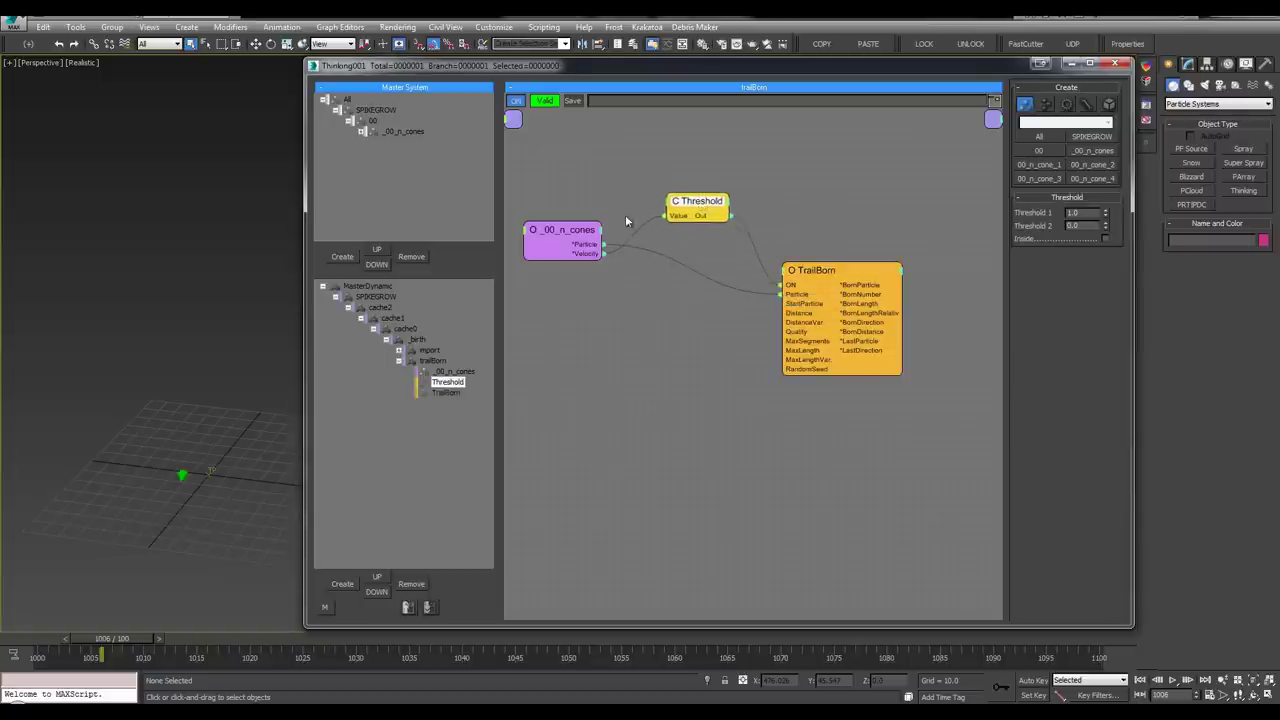
Scrub the timeline back to frame 1000
{"action": "left_click_drag", "start_coordinate": [101, 645], "coordinate": [61, 645]}
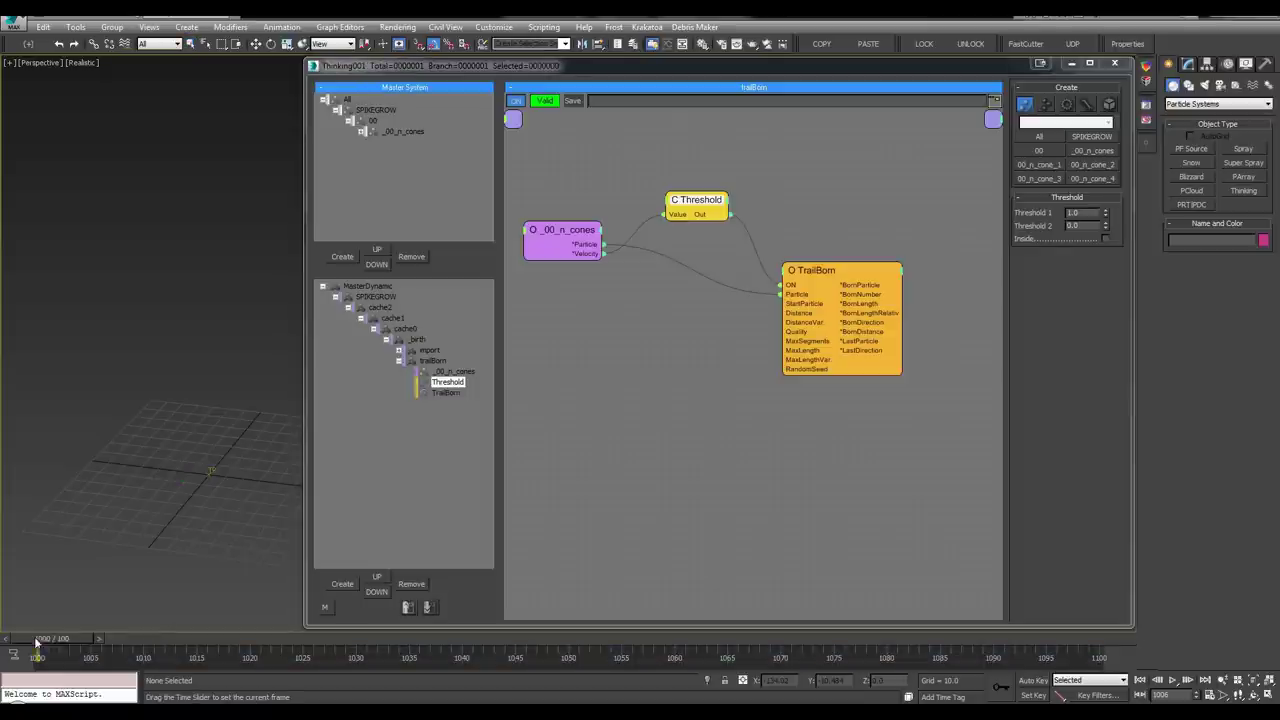
Set Threshold 1 to 2.0 on the Threshold node and rearrange the Threshold and TrailBorn nodes in the trailBorn graph
{"action": "left_click", "coordinate": [815, 245]}
{"action": "left_click_drag", "start_coordinate": [790, 267], "coordinate": [776, 255]}
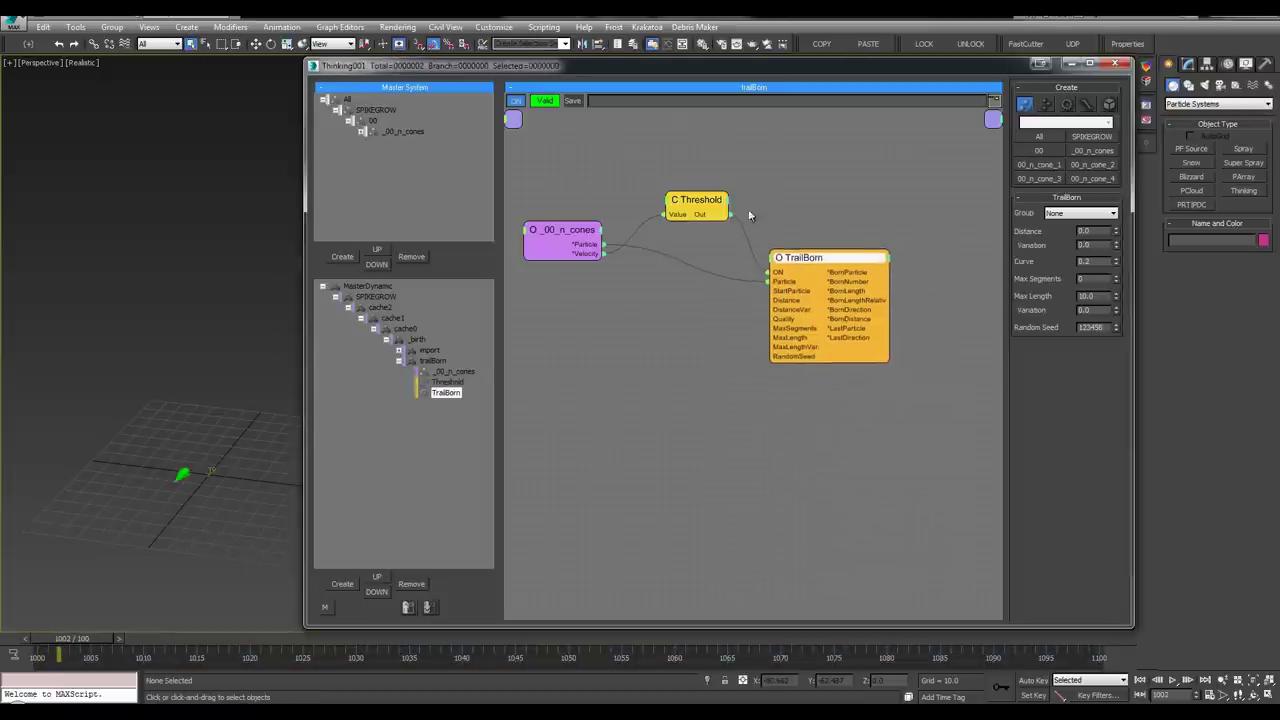
{"action": "middle_click_drag", "start_coordinate": [751, 214], "coordinate": [805, 215]}
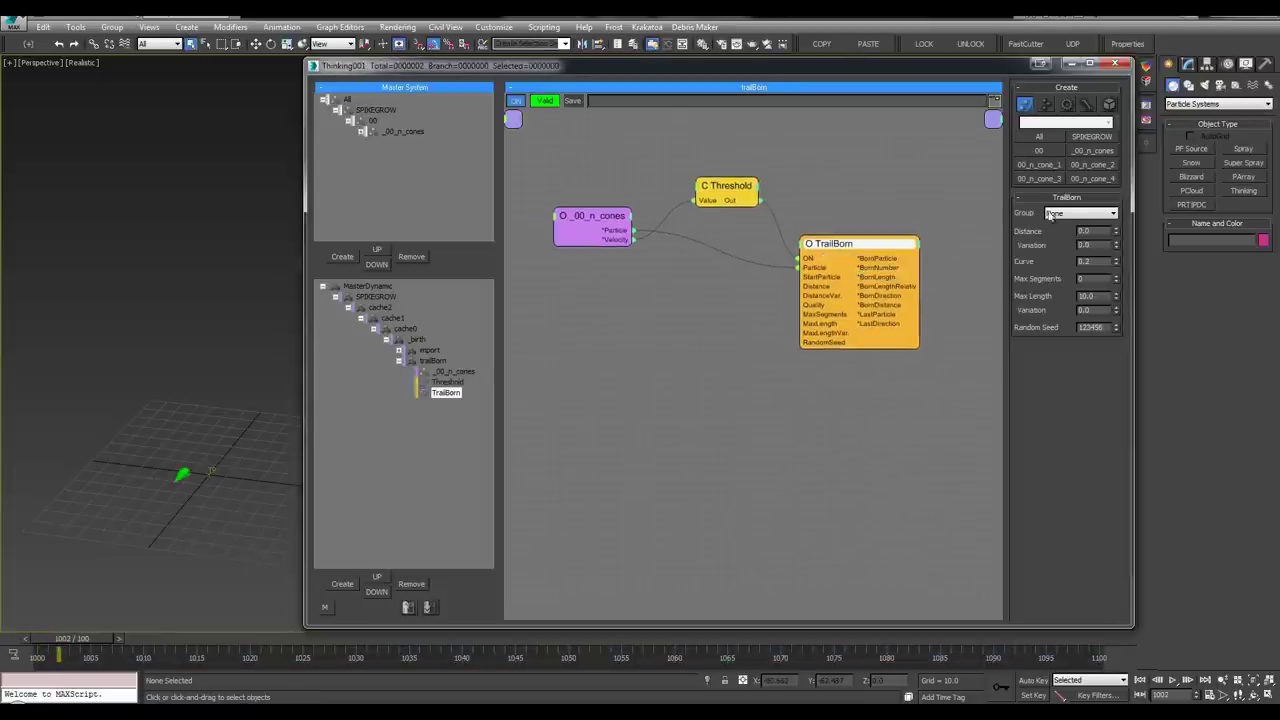
{"action": "left_click_drag", "start_coordinate": [748, 205], "coordinate": [737, 191]}
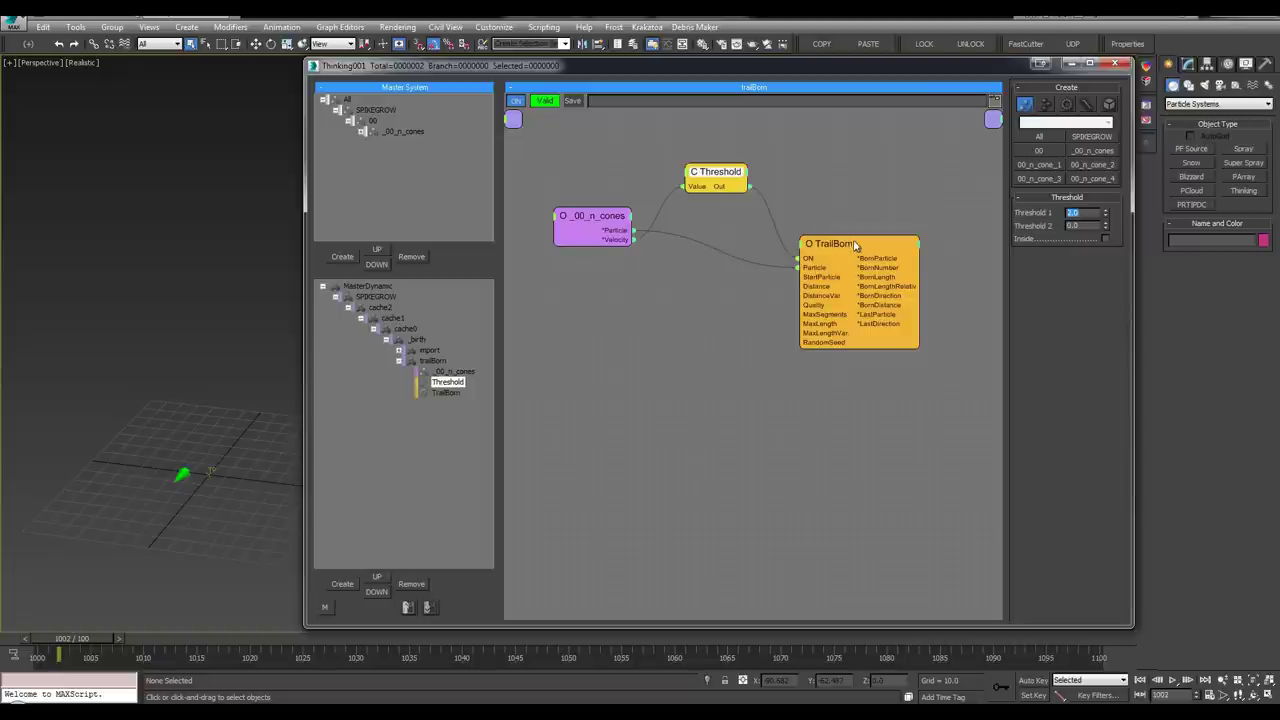
{"action": "left_click_drag", "start_coordinate": [856, 245], "coordinate": [816, 224]}
{"action": "middle_click_drag", "start_coordinate": [816, 224], "coordinate": [841, 184]}
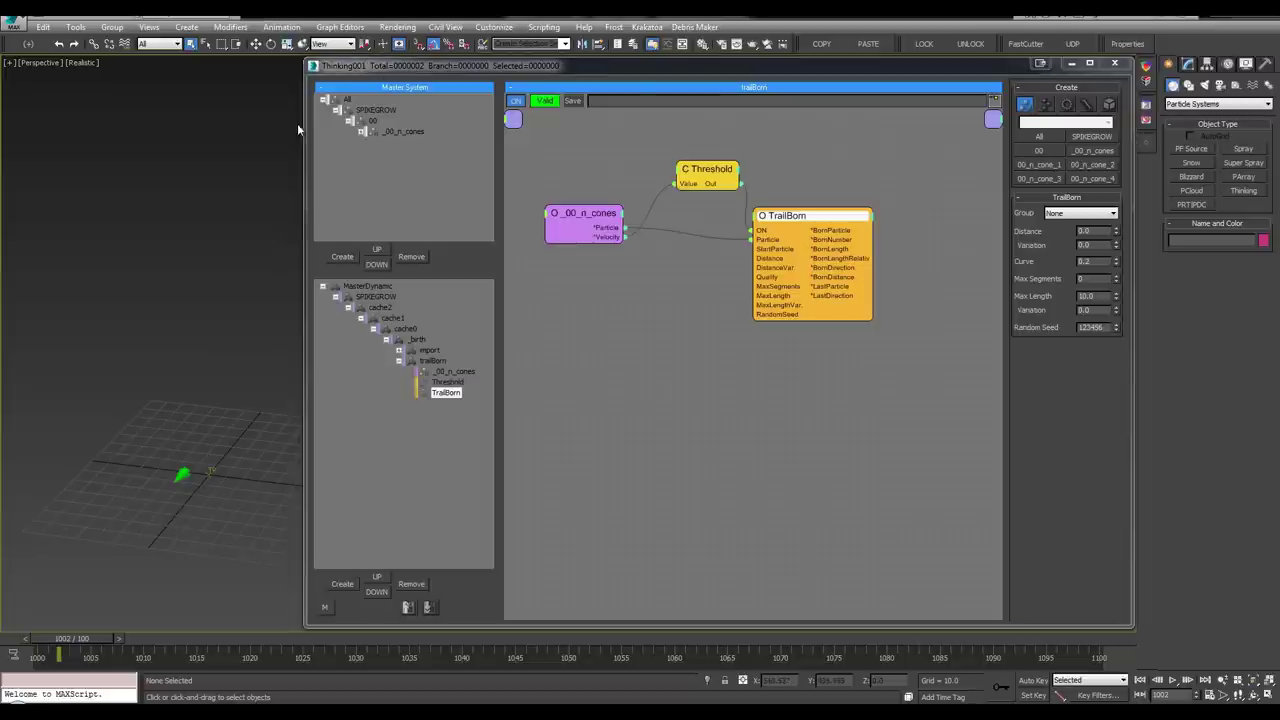
Create a particle group named 01 under SPIKEGROW and a subgroup named 01_a_spikes inside it
{"action": "left_click", "coordinate": [362, 116]}
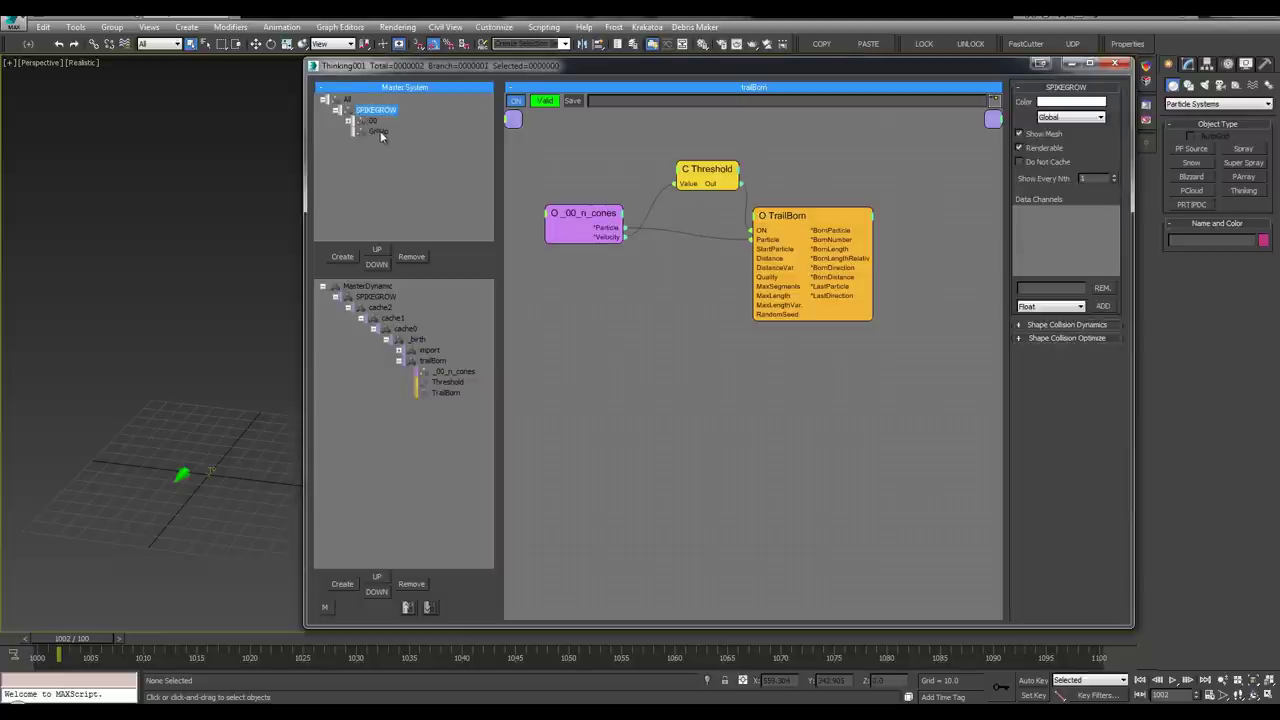
{"action": "double_click", "coordinate": [379, 133]}
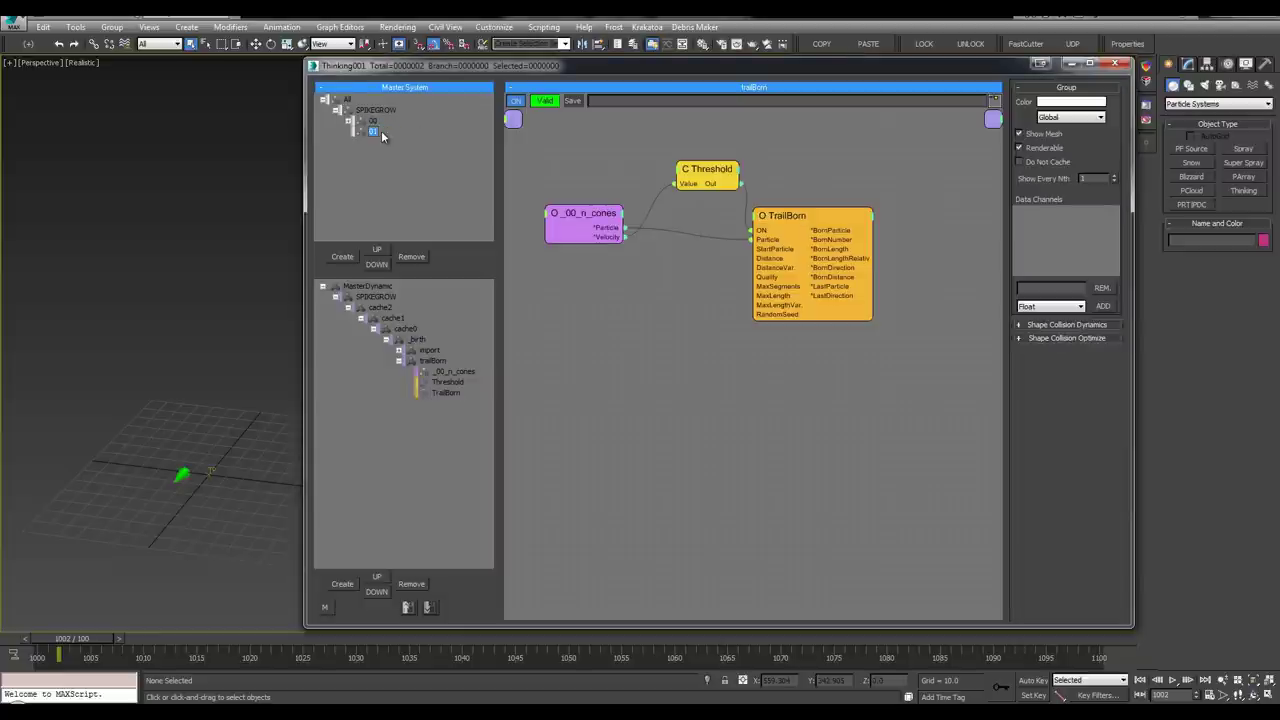
{"action": "double_click", "coordinate": [381, 143]}
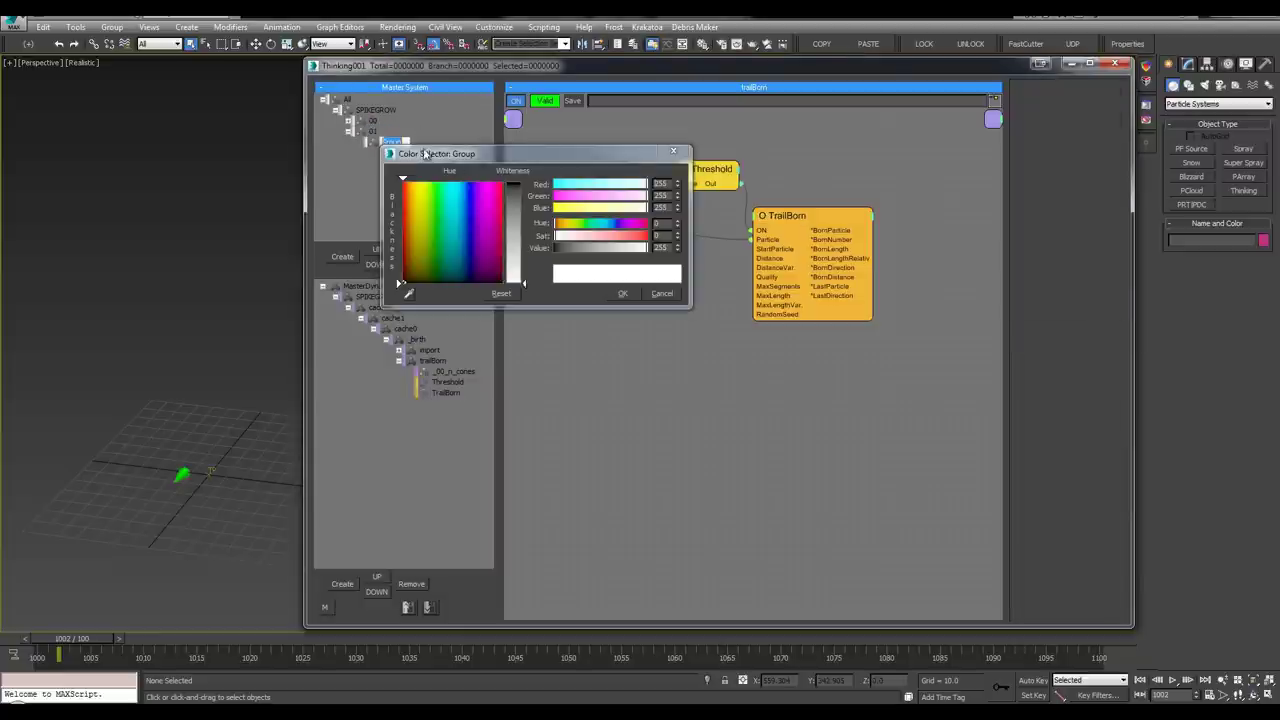
{"action": "left_click", "coordinate": [676, 156]}
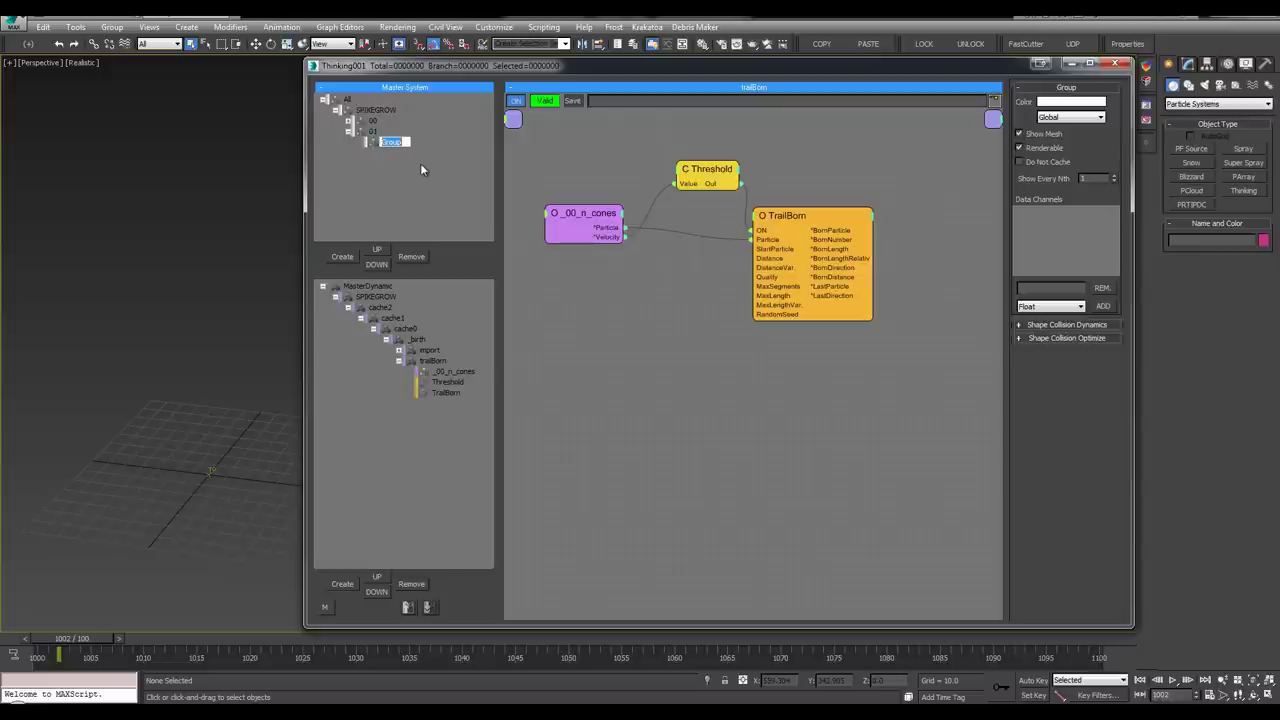
{"action": "type", "text": "01_a"}
{"action": "key", "text": "BackSpace"}
{"action": "key", "text": "BackSpace"}
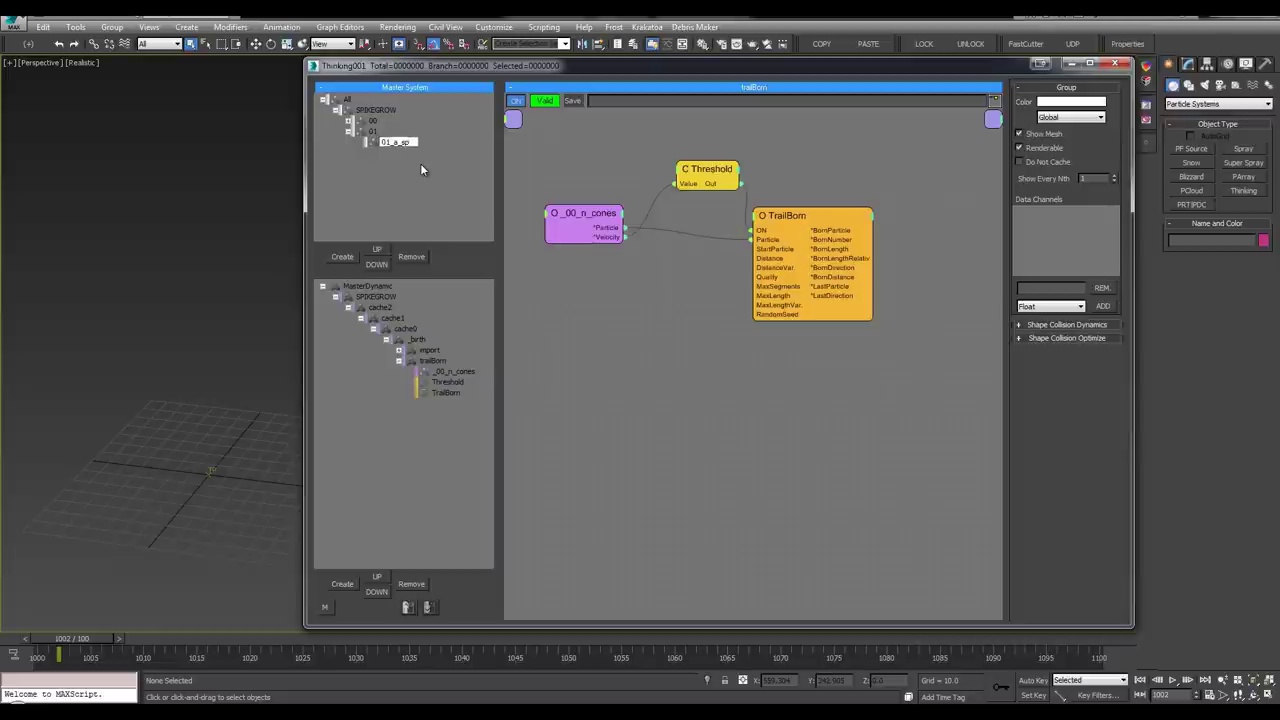
Set the 01_a_spikes group's viewport display to Ticks and its color to light green
{"action": "left_click", "coordinate": [1062, 120]}
{"action": "left_click", "coordinate": [1062, 155]}
{"action": "left_click", "coordinate": [1062, 119]}
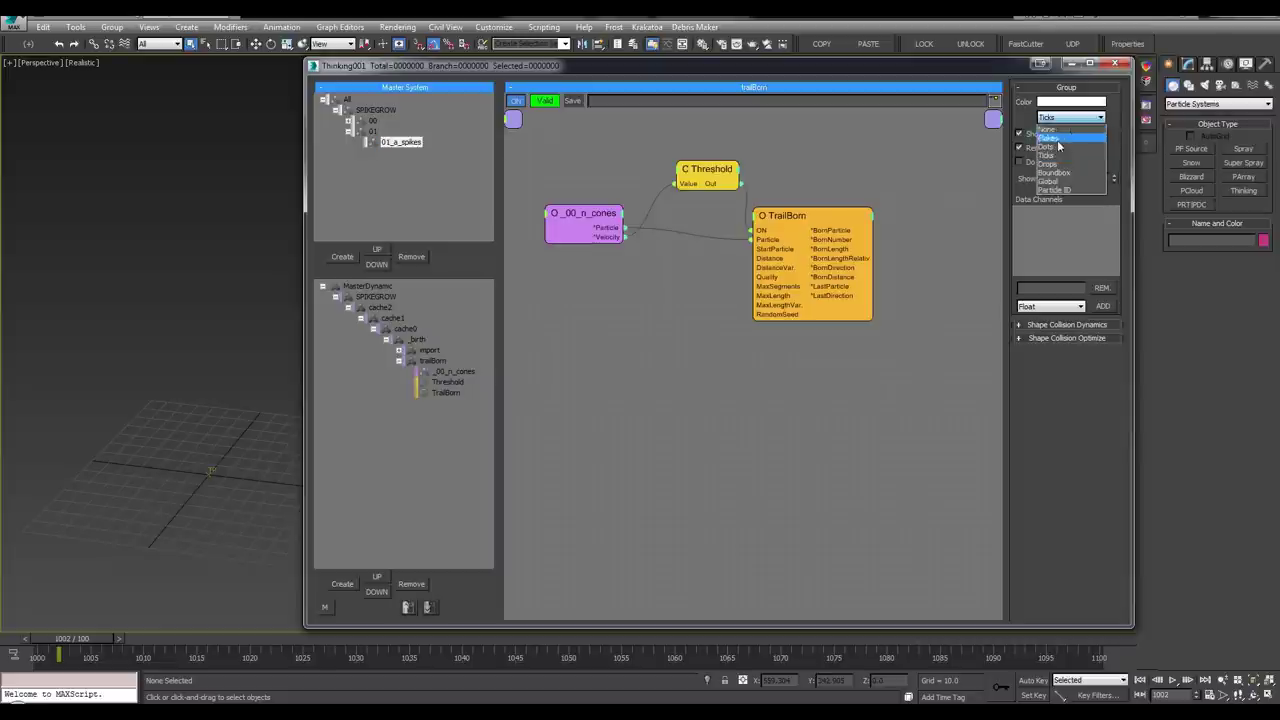
{"action": "left_click", "coordinate": [1059, 107]}
{"action": "left_click", "coordinate": [1060, 106]}
{"action": "left_click_drag", "start_coordinate": [425, 205], "coordinate": [432, 185]}
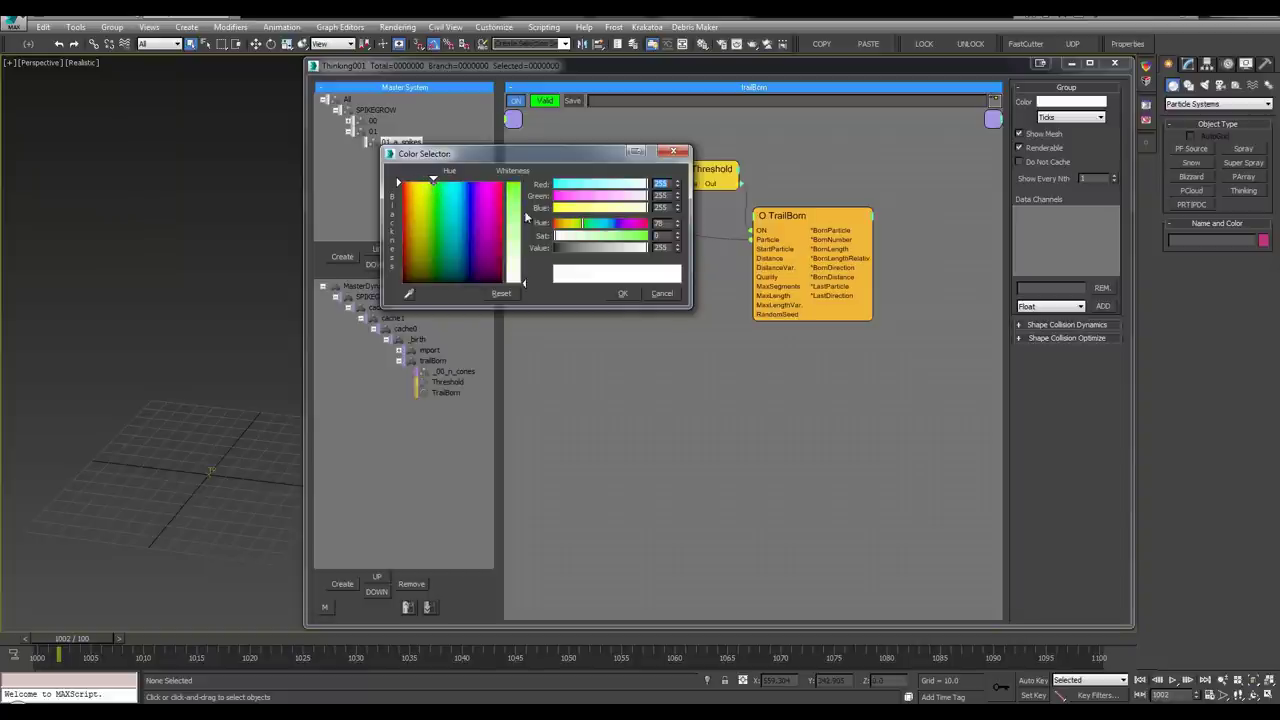
{"action": "left_click", "coordinate": [622, 293]}
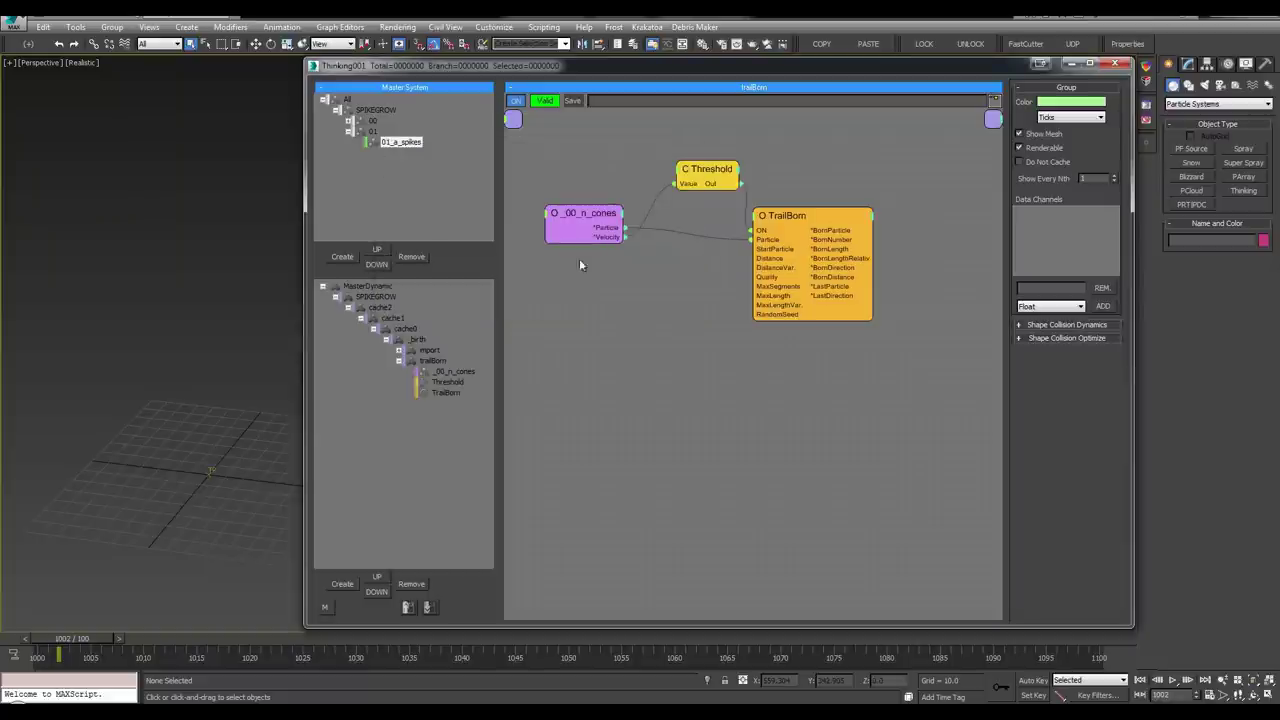
Assign the 01_a_spikes group to the TrailBorn node and reposition the TrailBorn and Threshold nodes
{"action": "left_click", "coordinate": [776, 222]}
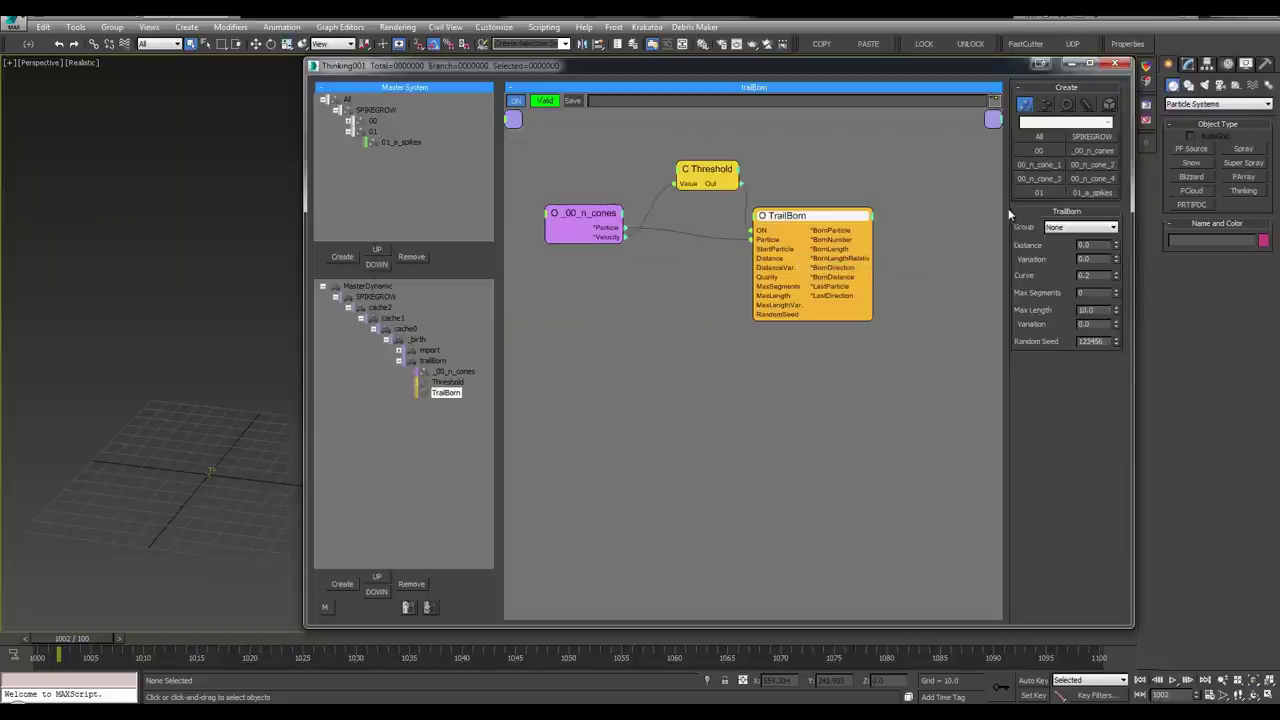
{"action": "left_click", "coordinate": [1075, 232]}
{"action": "left_click", "coordinate": [812, 222]}
{"action": "left_click", "coordinate": [1081, 229]}
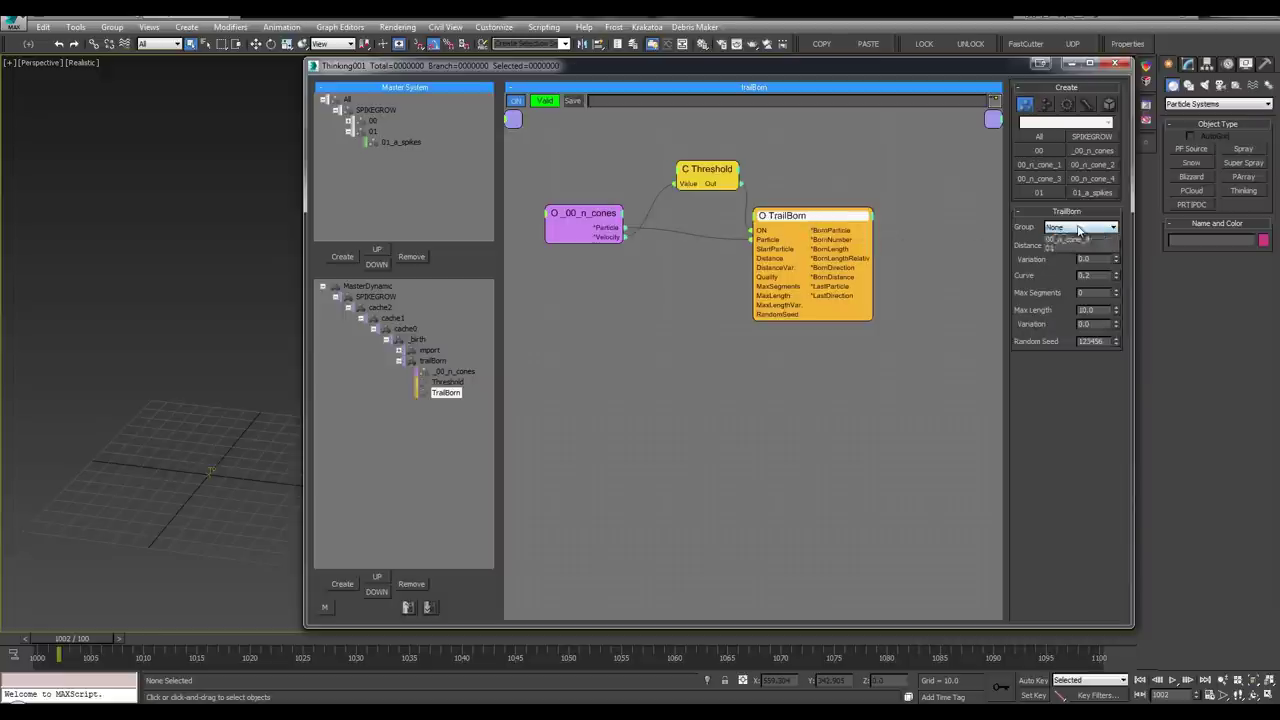
{"action": "left_click", "coordinate": [1066, 326]}
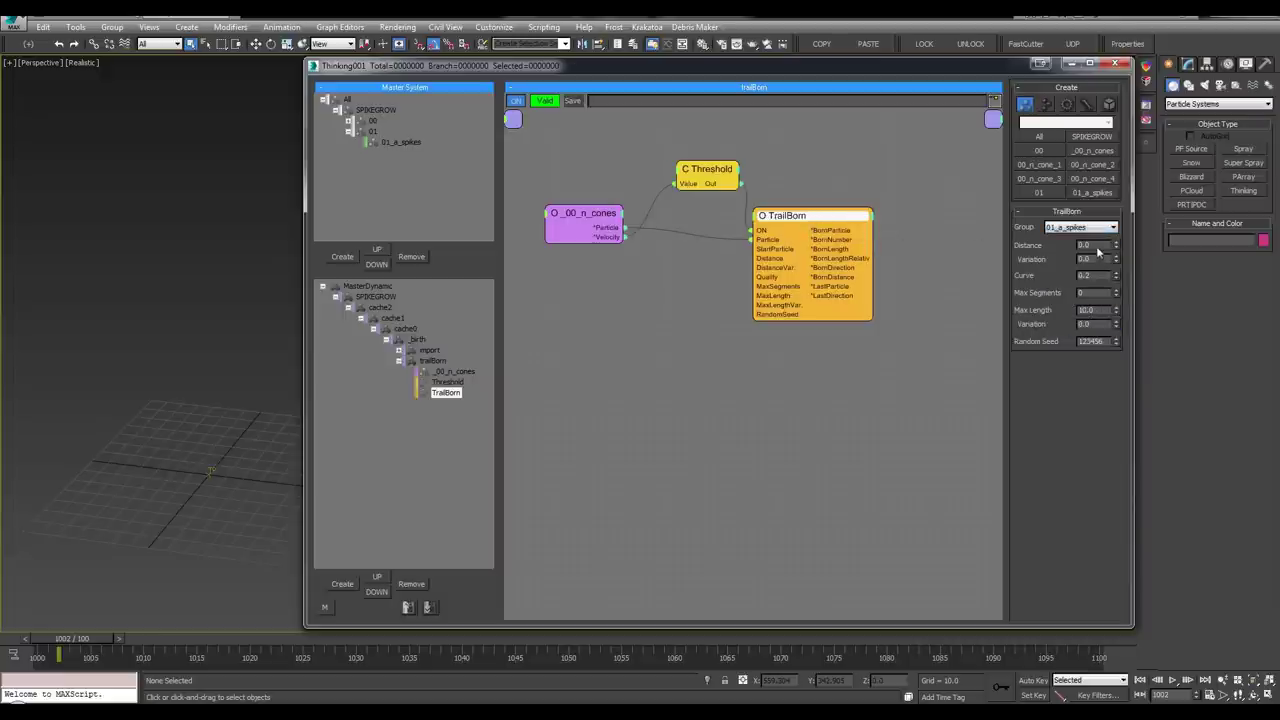
{"action": "left_click_drag", "start_coordinate": [765, 222], "coordinate": [776, 228]}
{"action": "left_click_drag", "start_coordinate": [705, 170], "coordinate": [680, 184]}
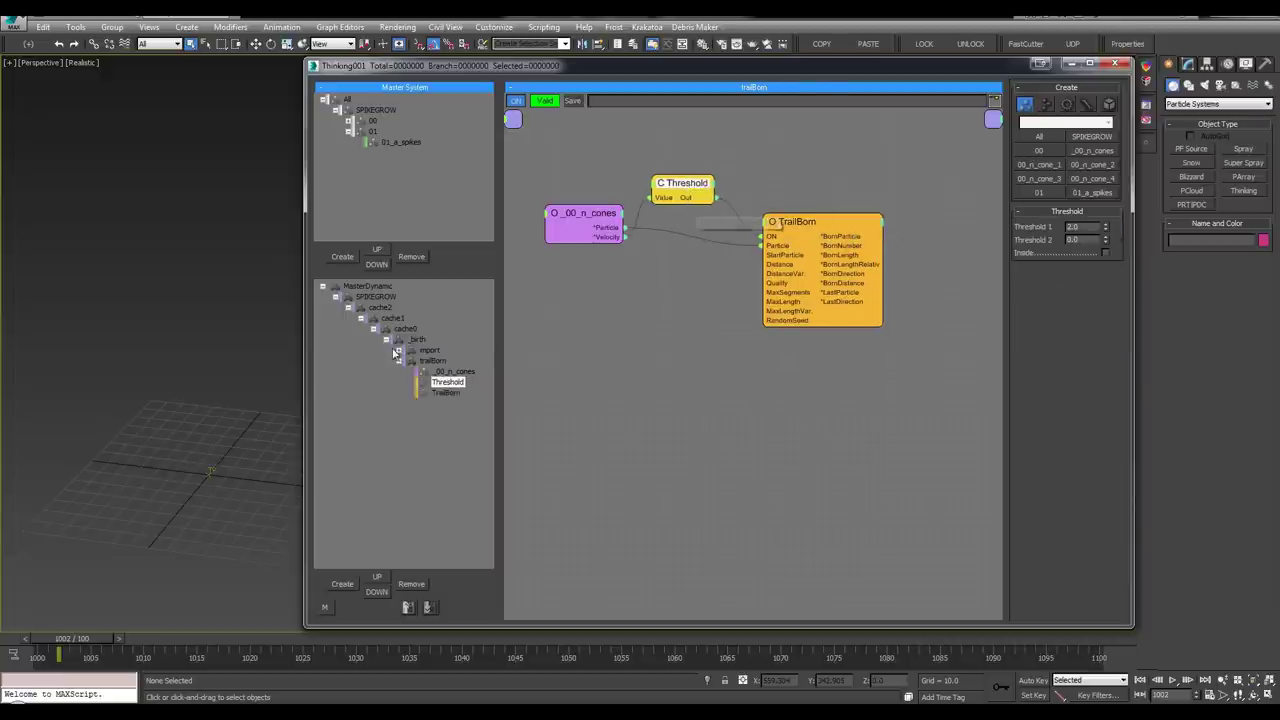
Narrow the Thinking editor to uncover more of the viewport, shift the _00_n_cones node and scrub the timeline to frame 1023
{"action": "middle_click_drag", "start_coordinate": [128, 387], "coordinate": [113, 382]}
{"action": "key", "text": "period"}
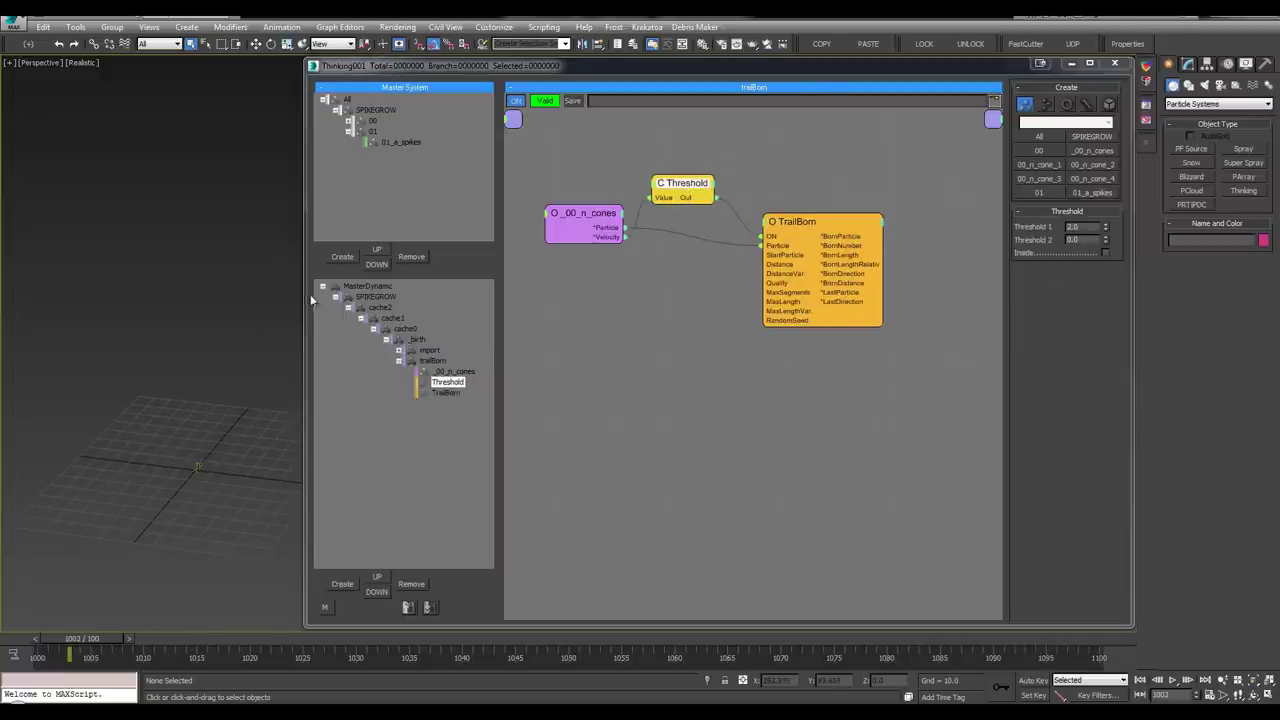
{"action": "left_click_drag", "start_coordinate": [311, 298], "coordinate": [393, 290]}
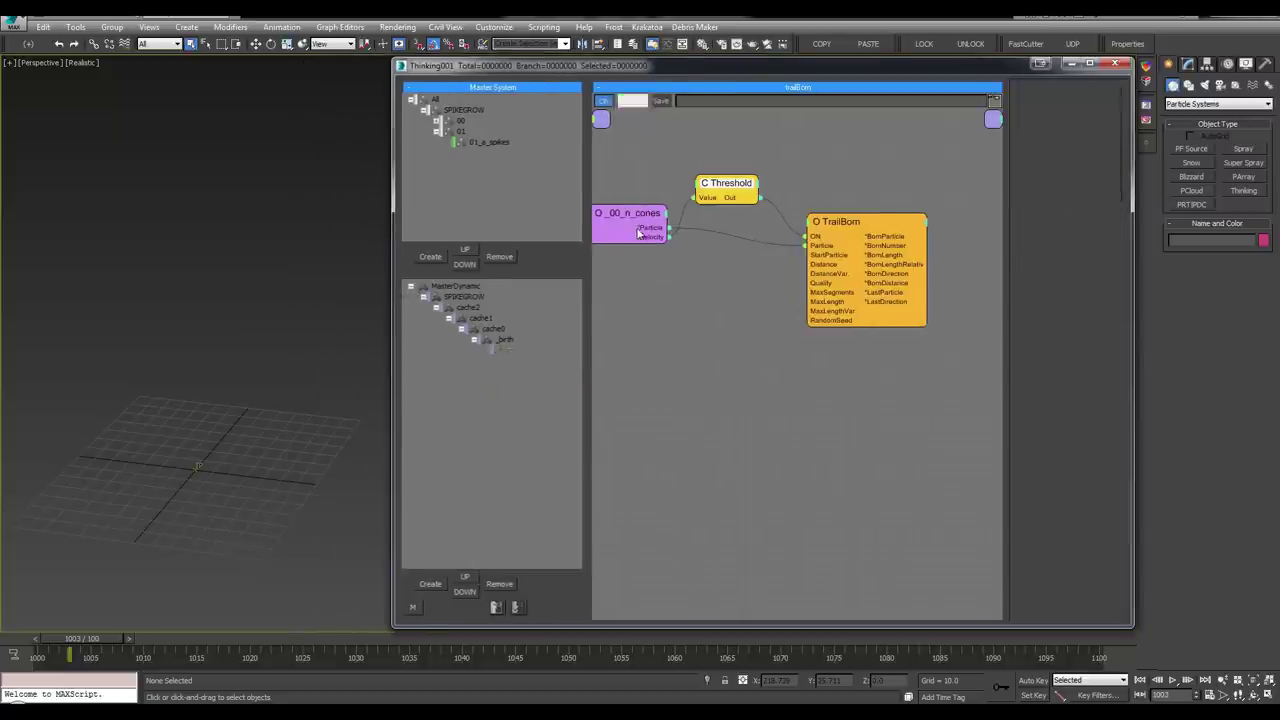
{"action": "left_click_drag", "start_coordinate": [638, 232], "coordinate": [653, 241]}
{"action": "left_click_drag", "start_coordinate": [95, 638], "coordinate": [282, 638]}
{"action": "middle_click_drag", "start_coordinate": [250, 440], "coordinate": [204, 406], "text": "alt"}
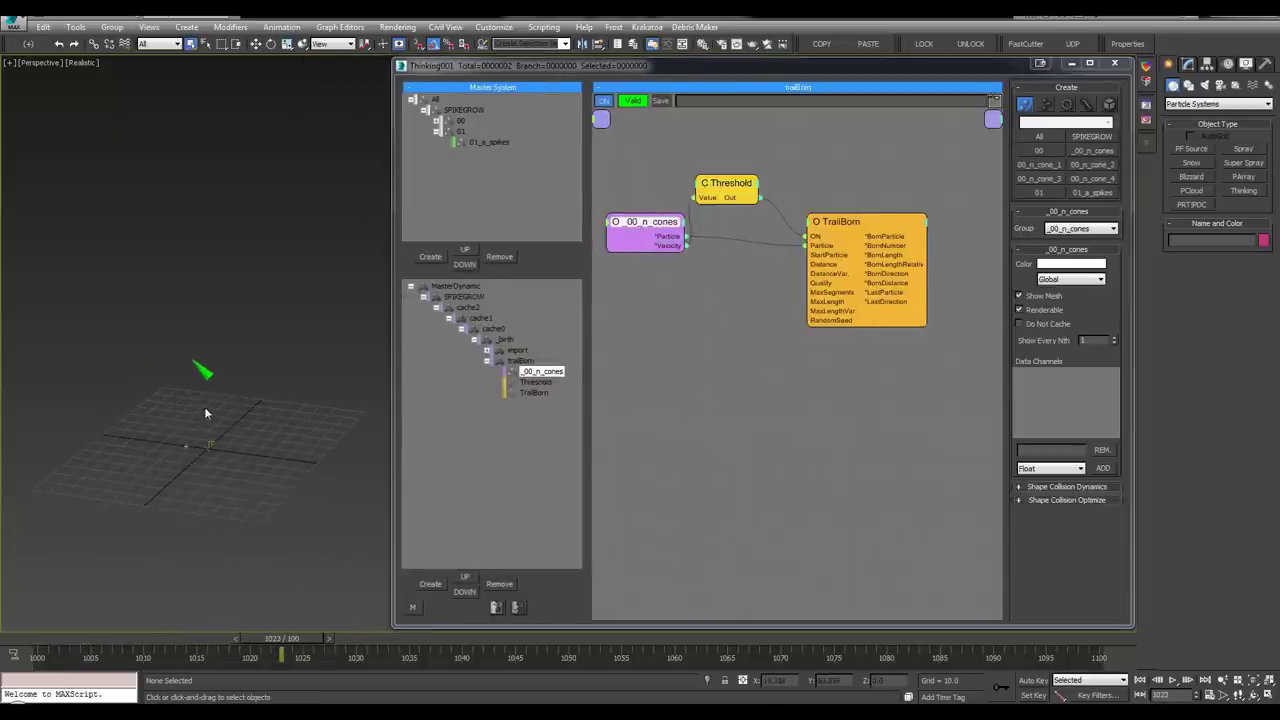
Change the 01_a_spikes group color to orange-red with RGB 255, 102, 72
{"action": "left_click", "coordinate": [454, 142]}
{"action": "left_click", "coordinate": [547, 190]}
{"action": "mouse_move", "coordinate": [547, 190]}
{"action": "left_mouse_down"}
{"action": "mouse_move", "coordinate": [564, 181]}
{"action": "mouse_move", "coordinate": [481, 182]}
{"action": "left_mouse_up"}
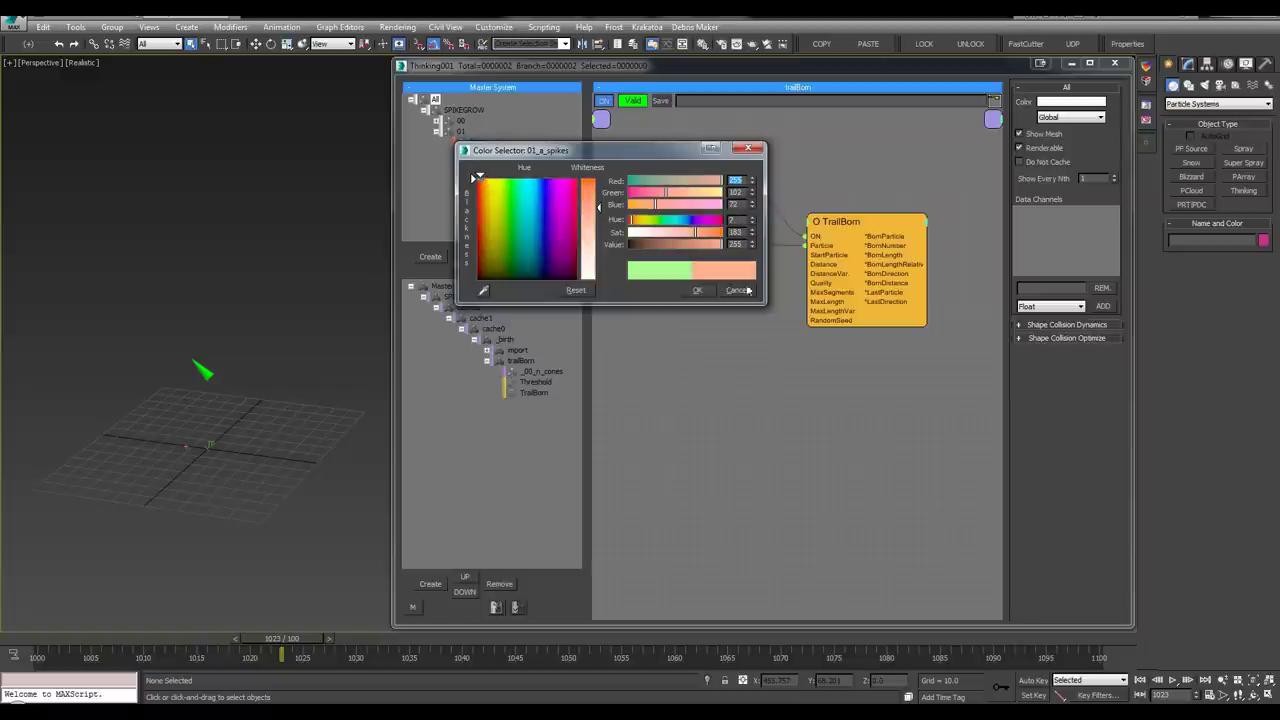
{"action": "left_click", "coordinate": [694, 291]}
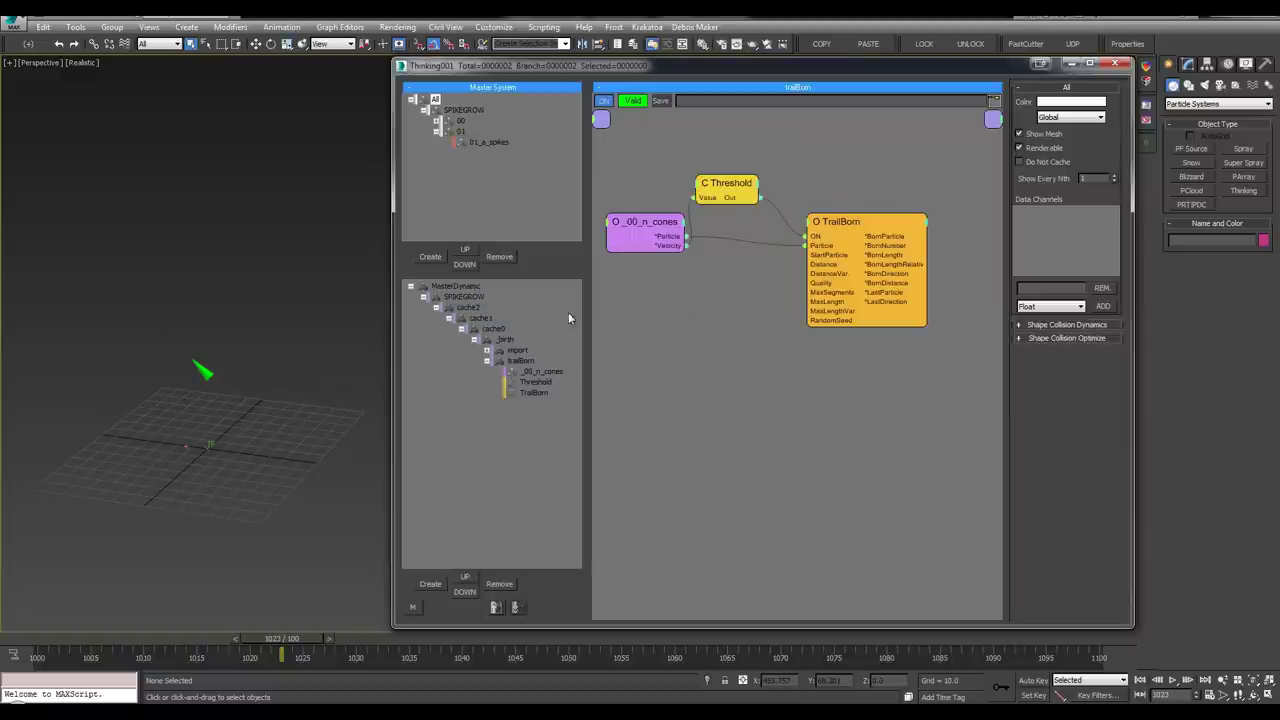
Move the TrailBorn node lower in the graph and make the Thinking editor window slightly narrower
{"action": "left_click", "coordinate": [829, 220]}
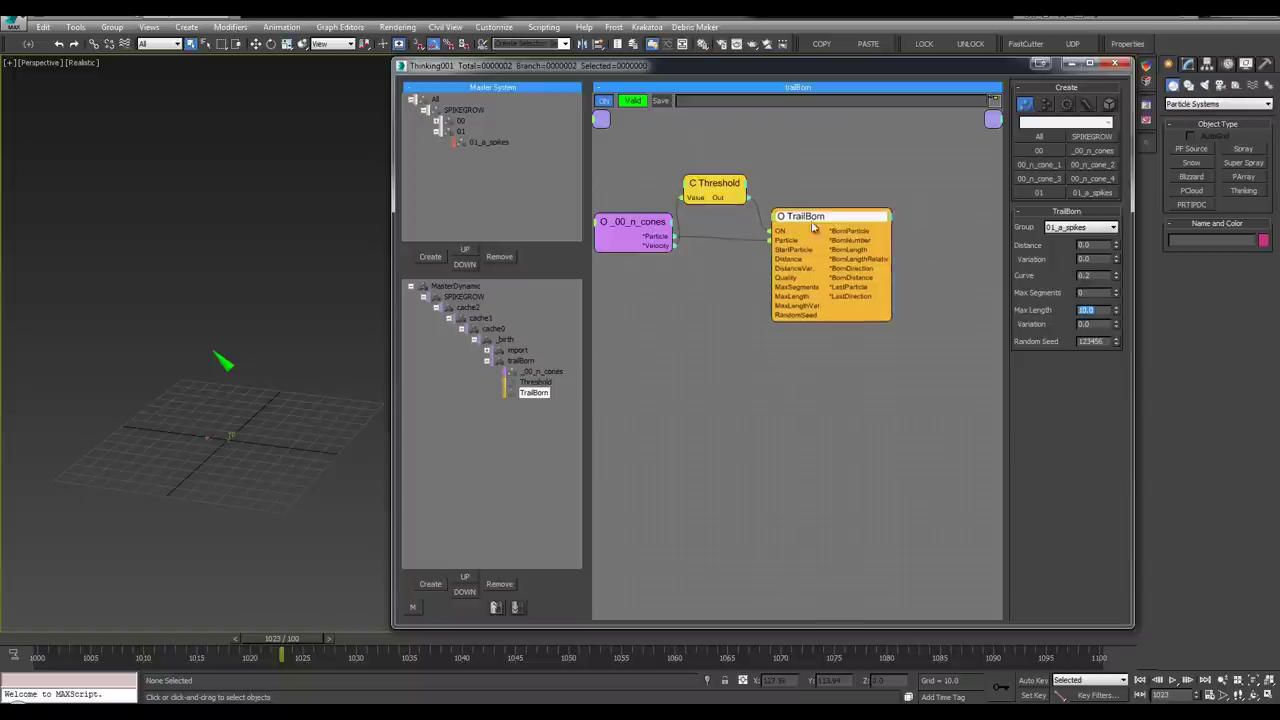
{"action": "left_click_drag", "start_coordinate": [818, 236], "coordinate": [816, 265]}
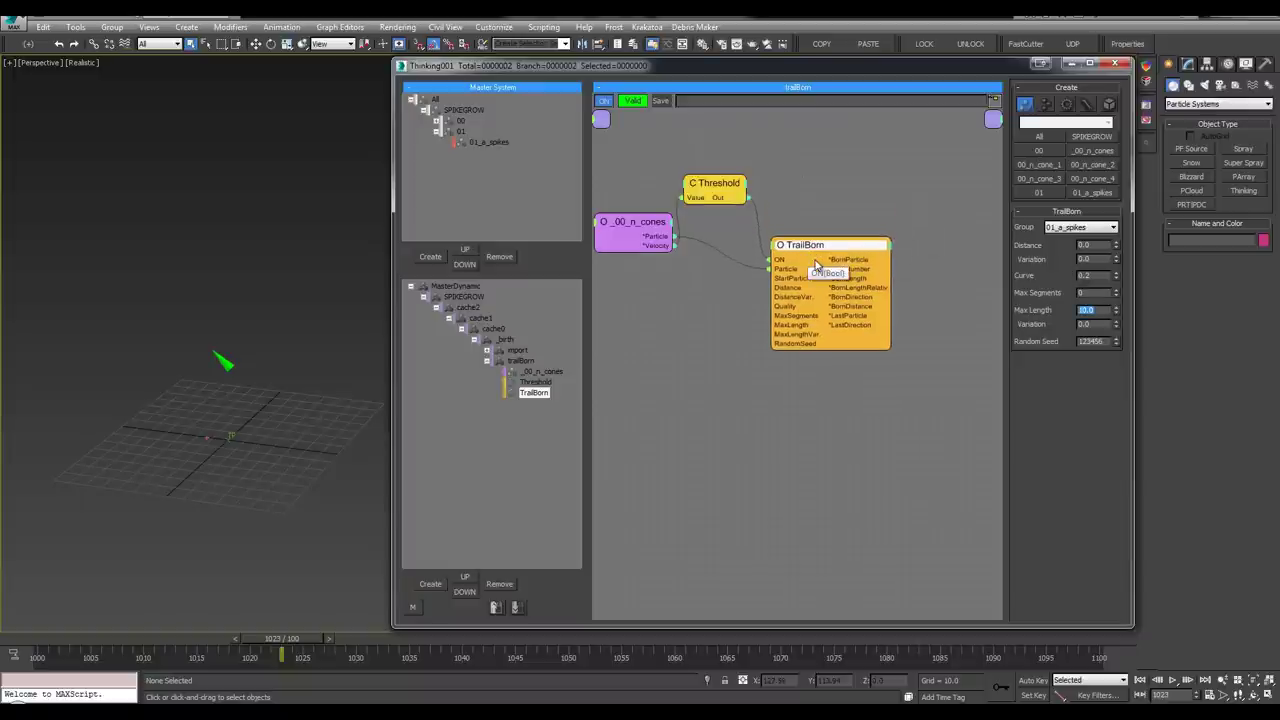
{"action": "left_click", "coordinate": [389, 337]}
{"action": "left_click_drag", "start_coordinate": [396, 340], "coordinate": [404, 340]}
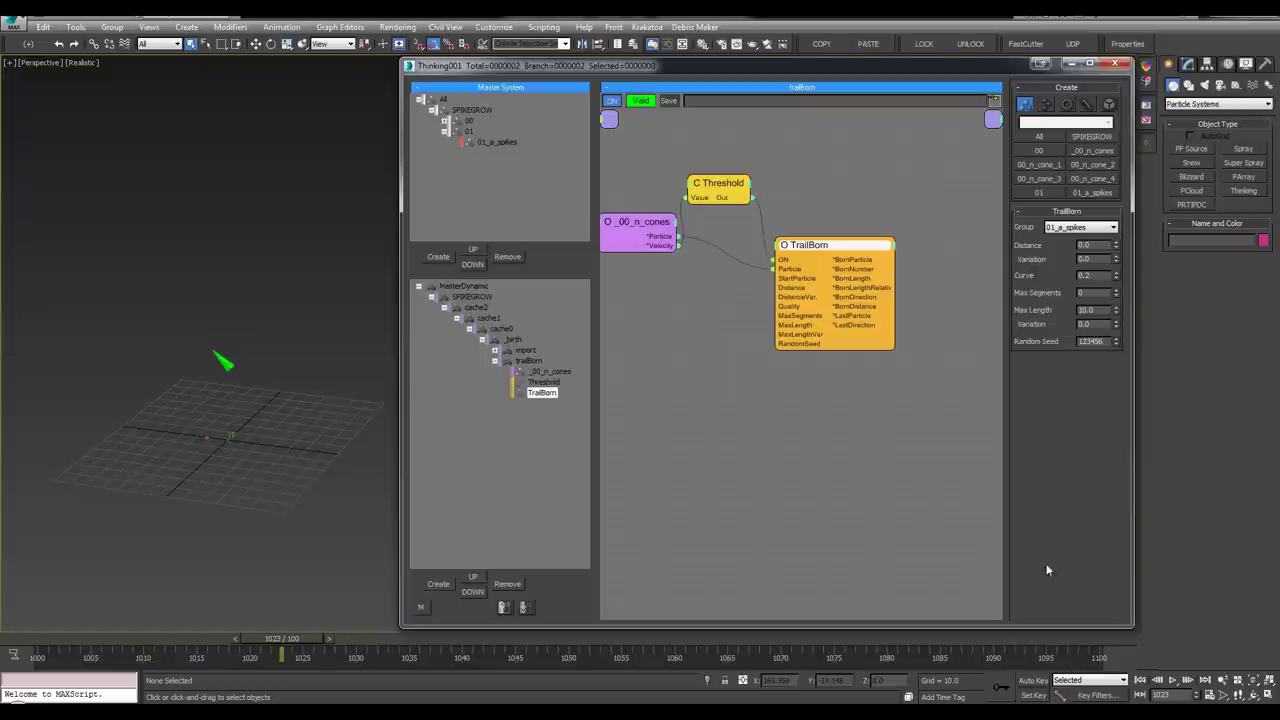
{"action": "left_click_drag", "start_coordinate": [1127, 629], "coordinate": [1128, 628]}
{"action": "middle_click_drag", "start_coordinate": [236, 358], "coordinate": [246, 359]}
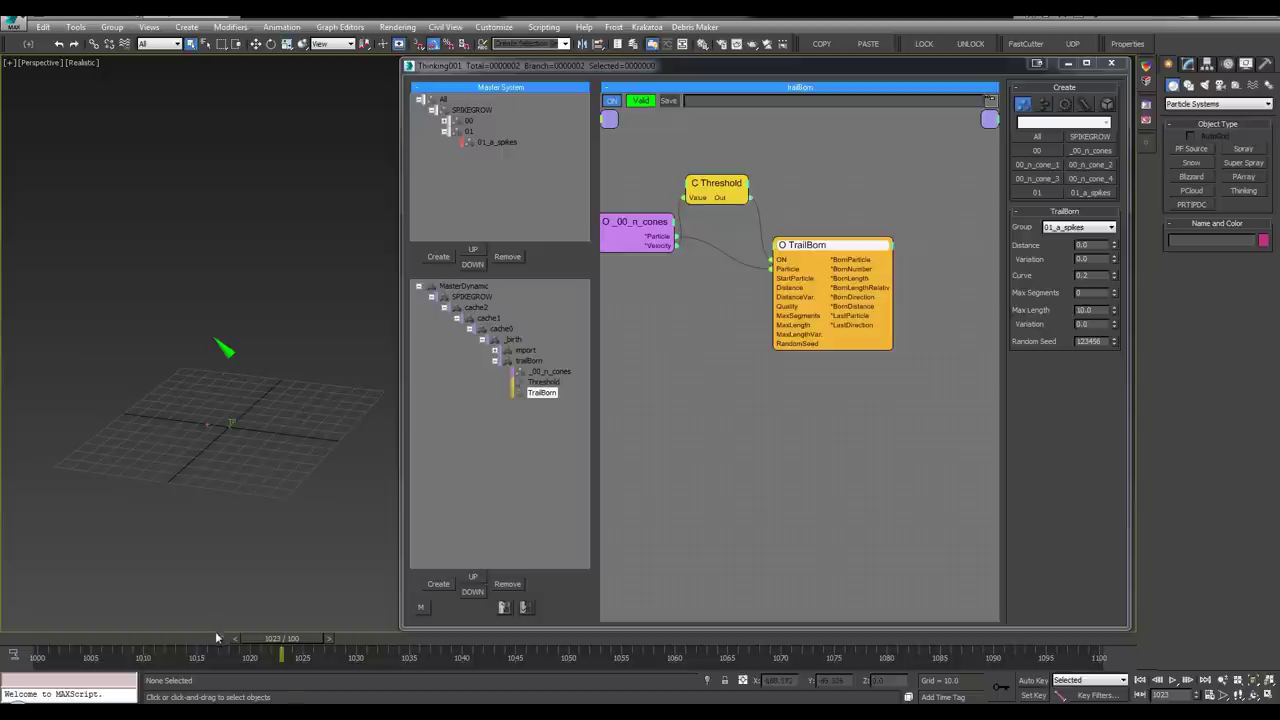
Set TrailBorn's Max Length to 99999 and Distance to 1.0, and scrub to frame 1032 to inspect the trail behind the cone
{"action": "left_click", "coordinate": [1090, 245]}
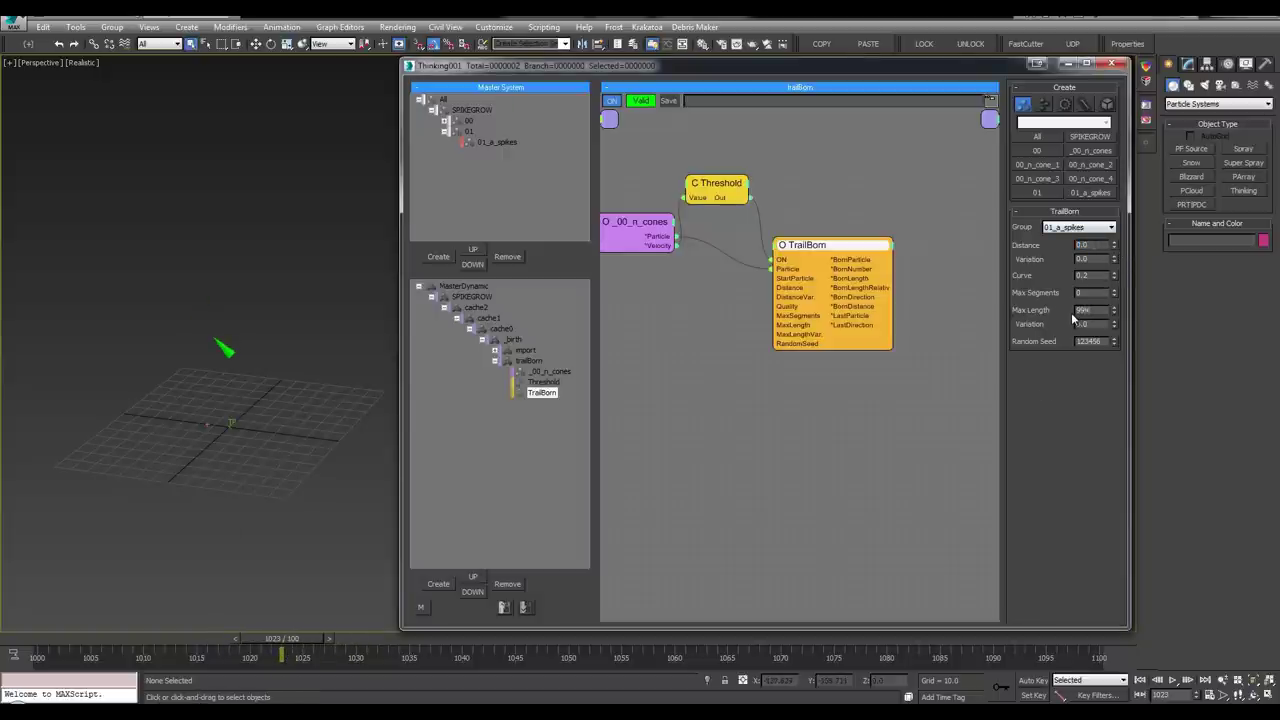
{"action": "left_click", "coordinate": [1075, 312]}
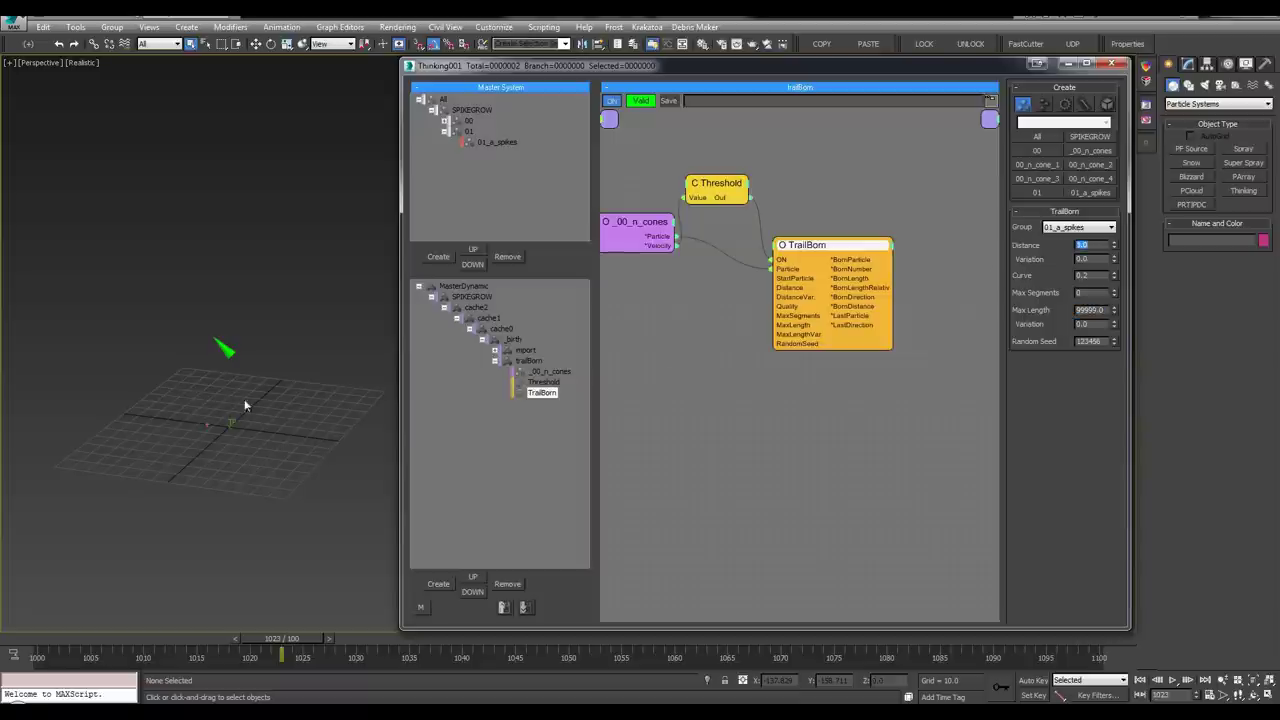
{"action": "left_click_drag", "start_coordinate": [197, 638], "coordinate": [332, 638]}
{"action": "scroll", "coordinate": [223, 297], "scroll_direction": "up", "scroll_amount": 8}
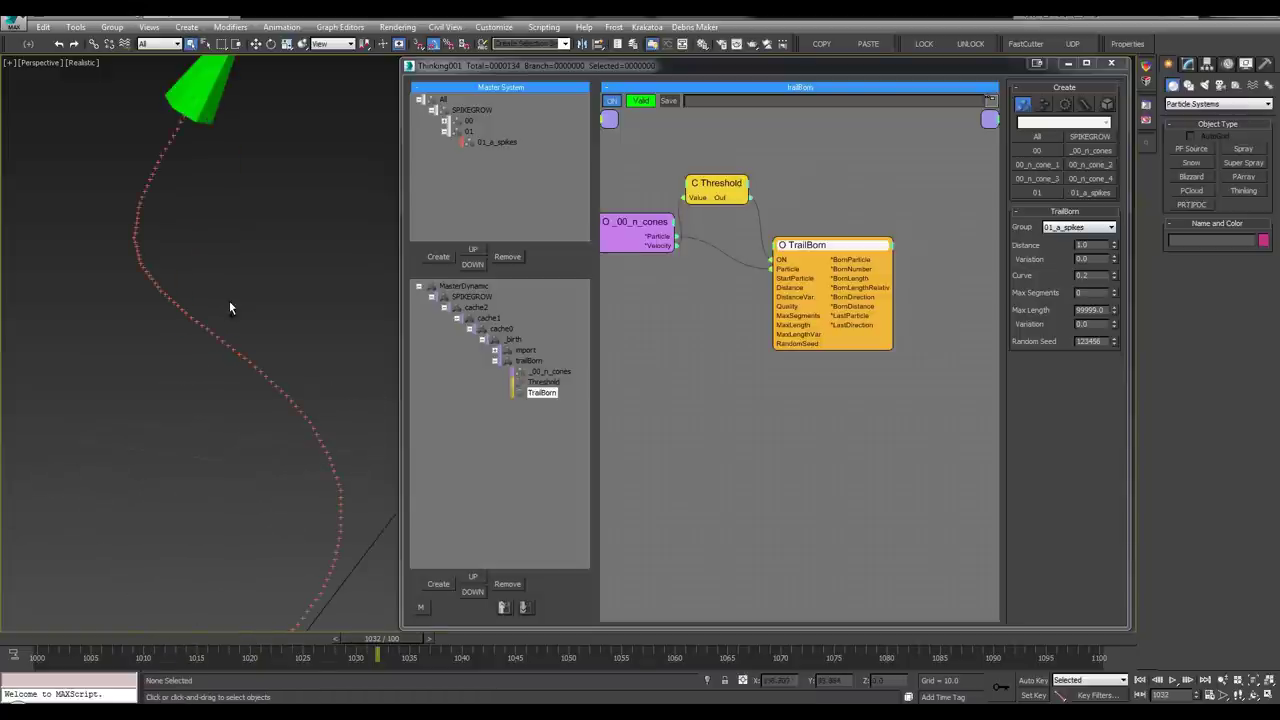
Enable Edit on the fly in the MasterDynamic settings and reselect the TrailBorn node
{"action": "left_click_drag", "start_coordinate": [1114, 245], "coordinate": [1115, 218]}
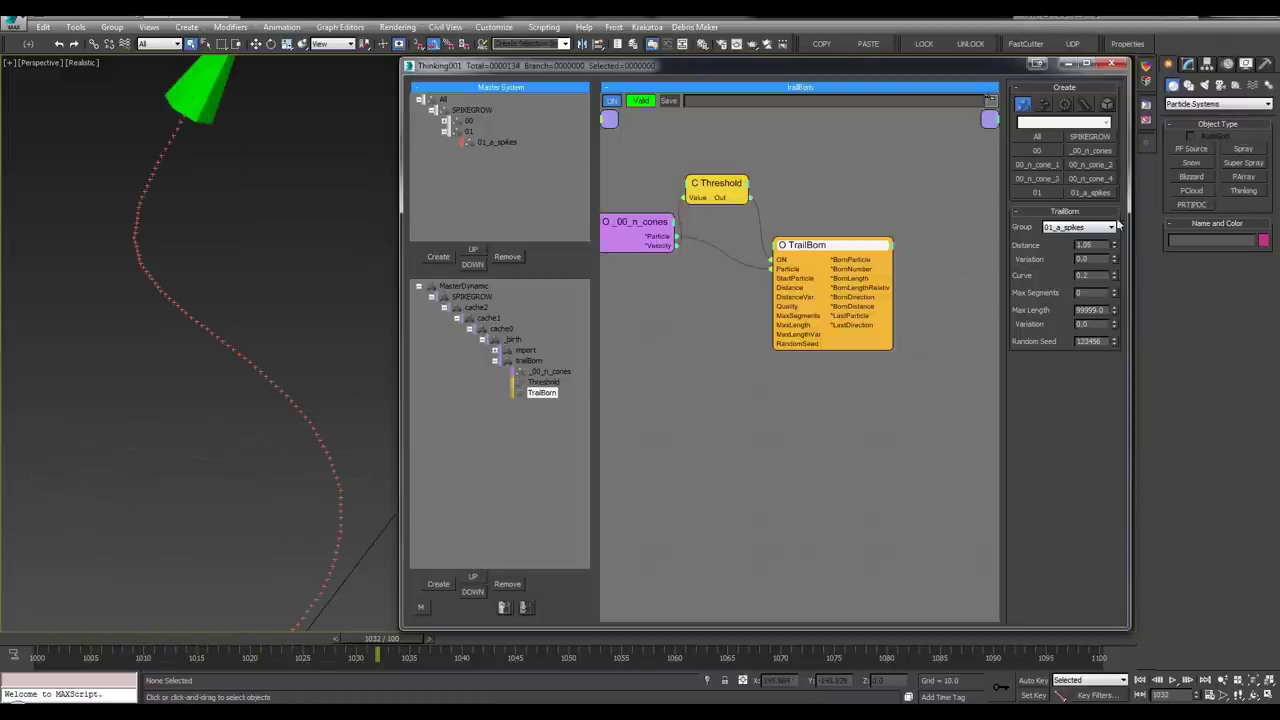
{"action": "left_click", "coordinate": [463, 286]}
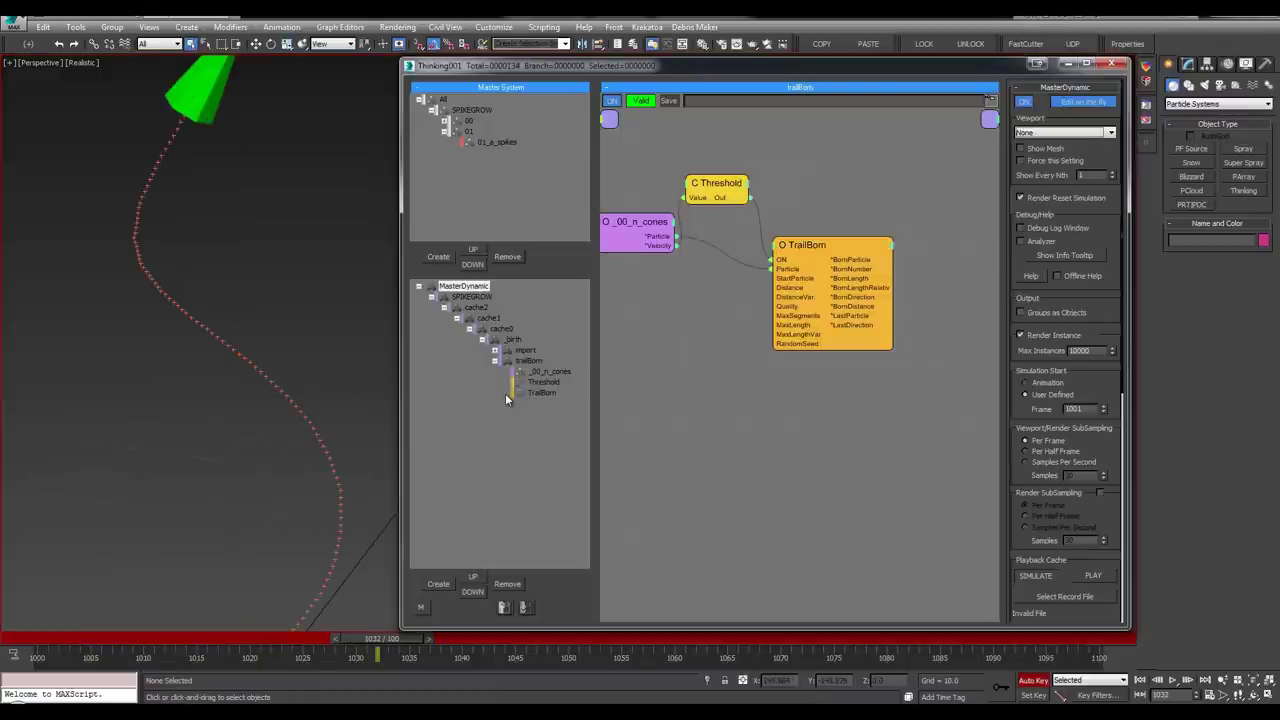
{"action": "left_click", "coordinate": [848, 245]}
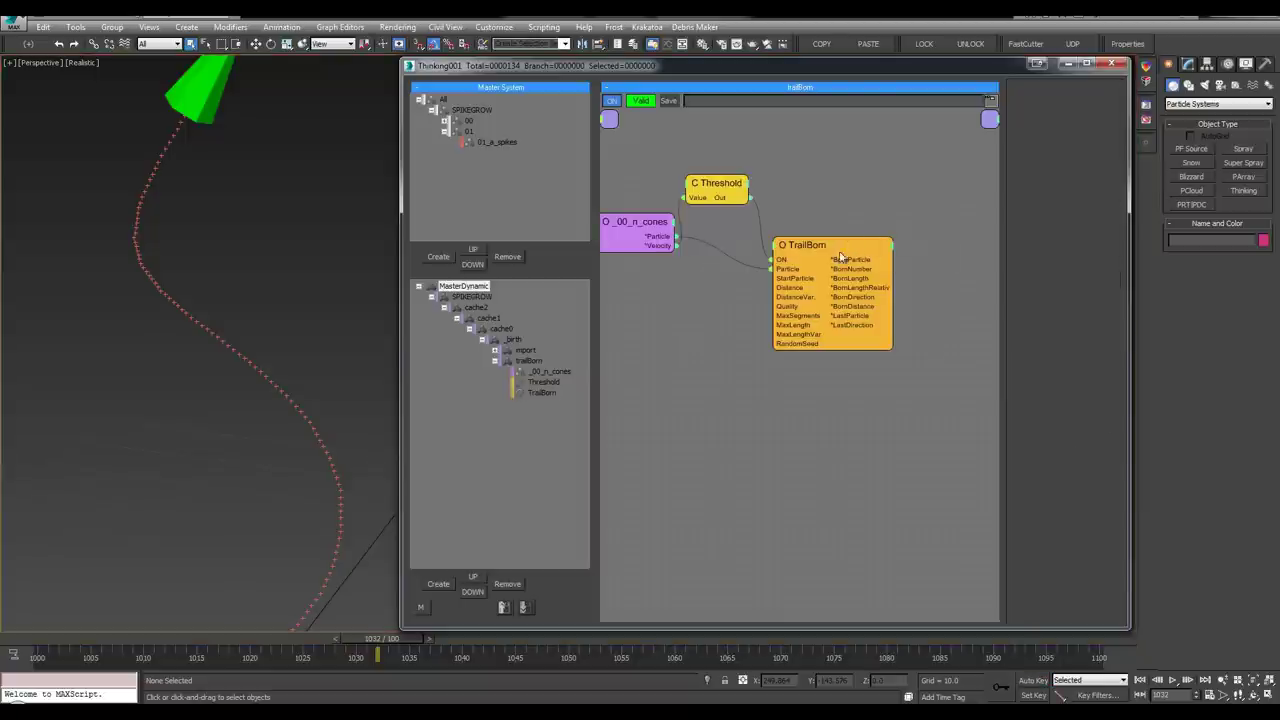
Test a wider particle spacing with TrailBorn's Distance at 6.12, and set the Distance back to 1.0
{"action": "left_click_drag", "start_coordinate": [1115, 247], "coordinate": [1117, 74]}
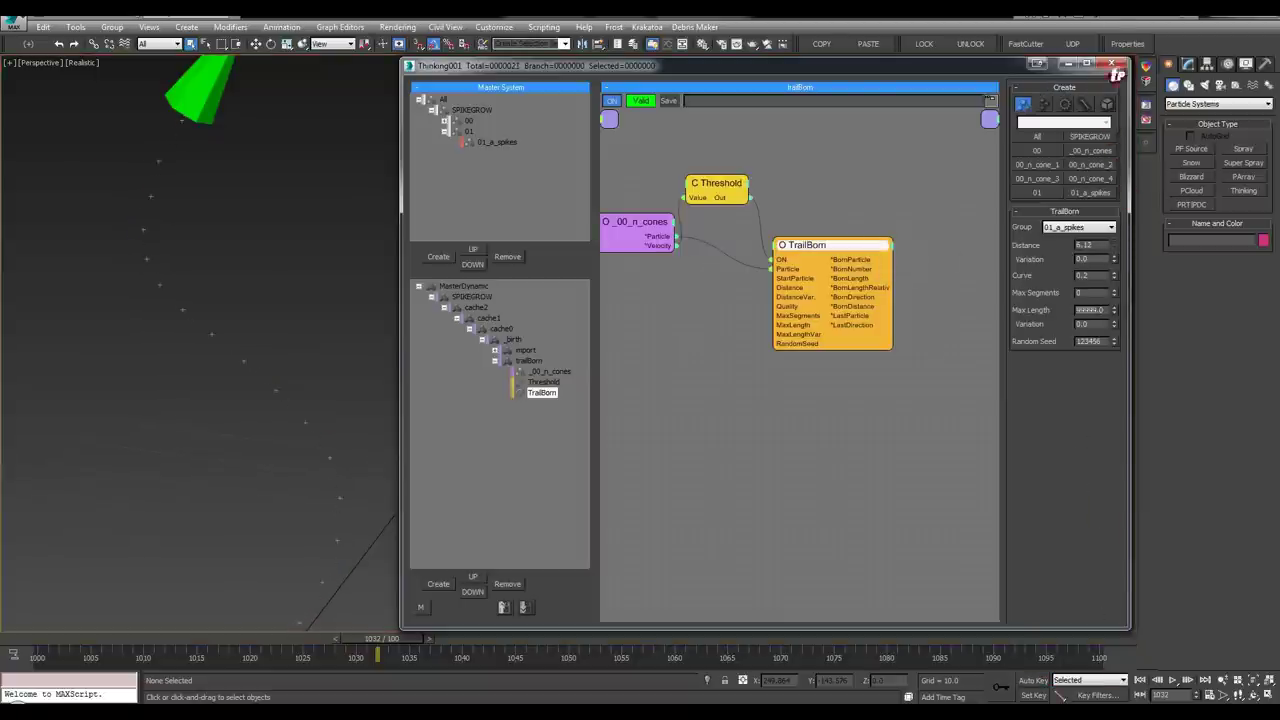
{"action": "mouse_move", "coordinate": [1101, 245]}
{"action": "left_mouse_down"}
{"action": "mouse_move", "coordinate": [1100, 215]}
{"action": "mouse_move", "coordinate": [1147, 638]}
{"action": "mouse_move", "coordinate": [1140, 156]}
{"action": "mouse_move", "coordinate": [1108, 227]}
{"action": "left_mouse_up"}
{"action": "type", "text": "1"}
{"action": "key", "text": "Return"}
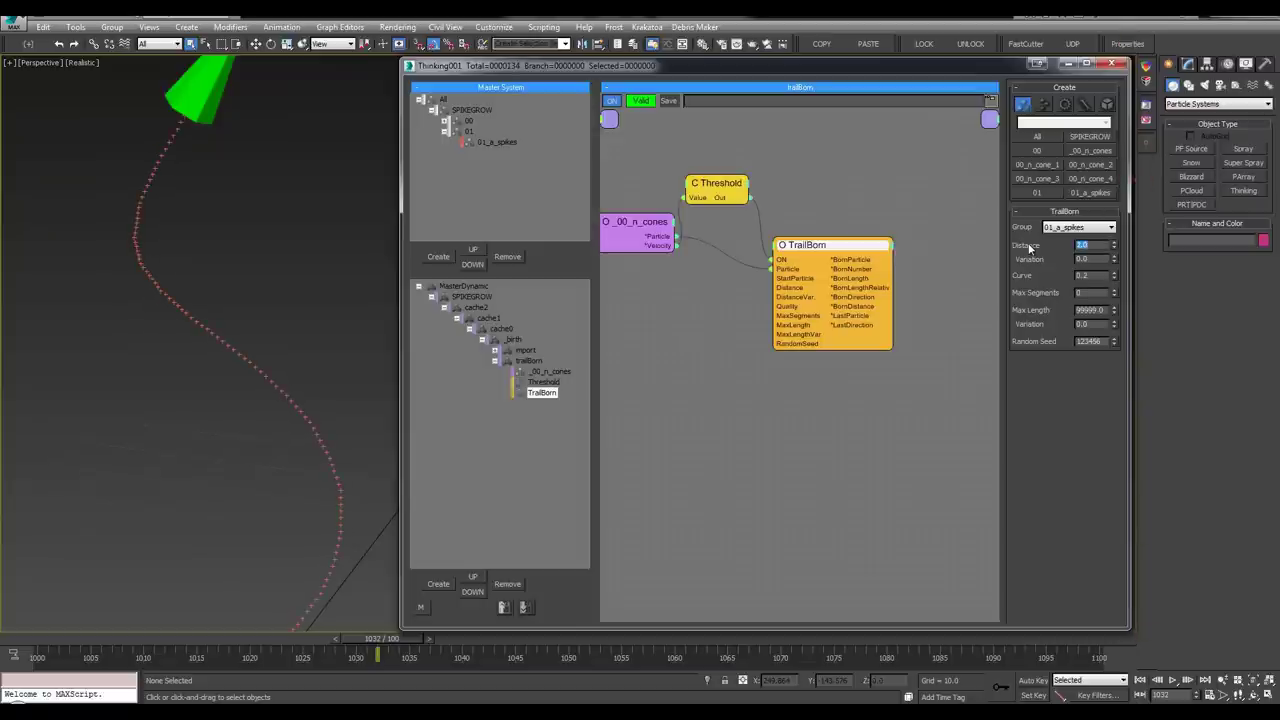
Raise the Variation of TrailBorn's Distance to about 0.62
{"action": "middle_click_drag", "start_coordinate": [226, 316], "coordinate": [300, 290], "text": "alt"}
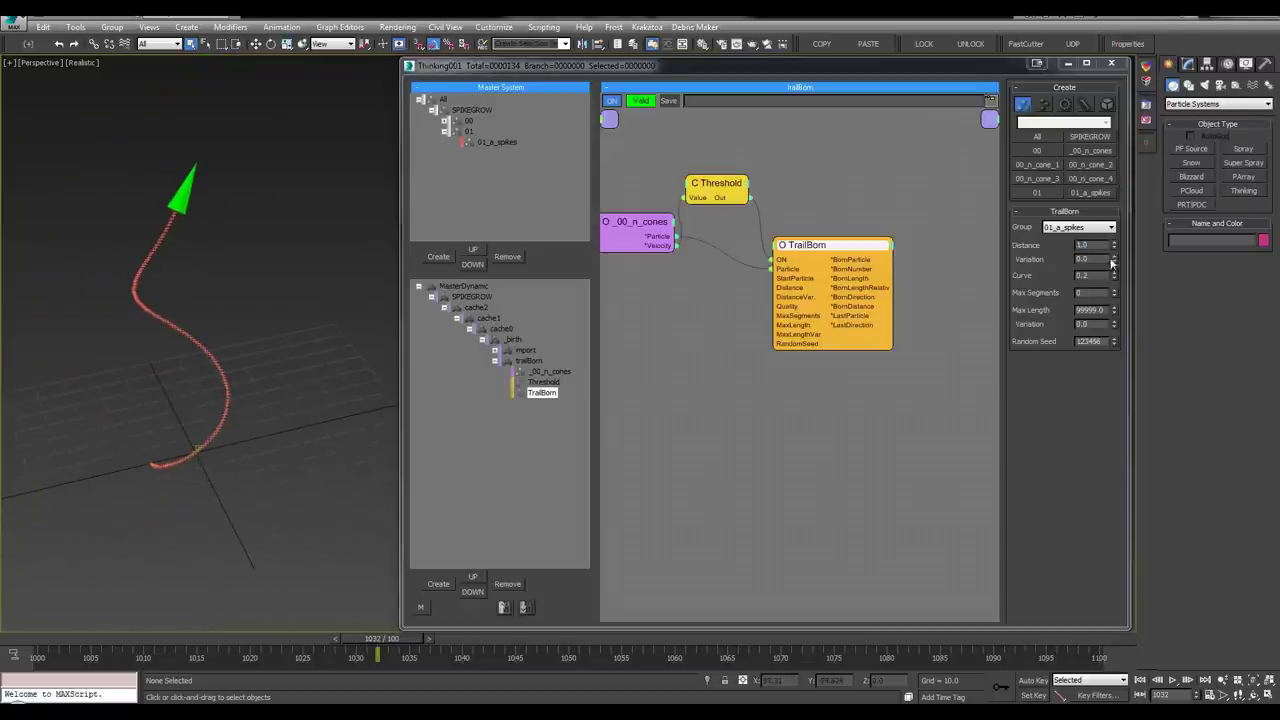
{"action": "left_click_drag", "start_coordinate": [1112, 262], "coordinate": [1126, 208]}
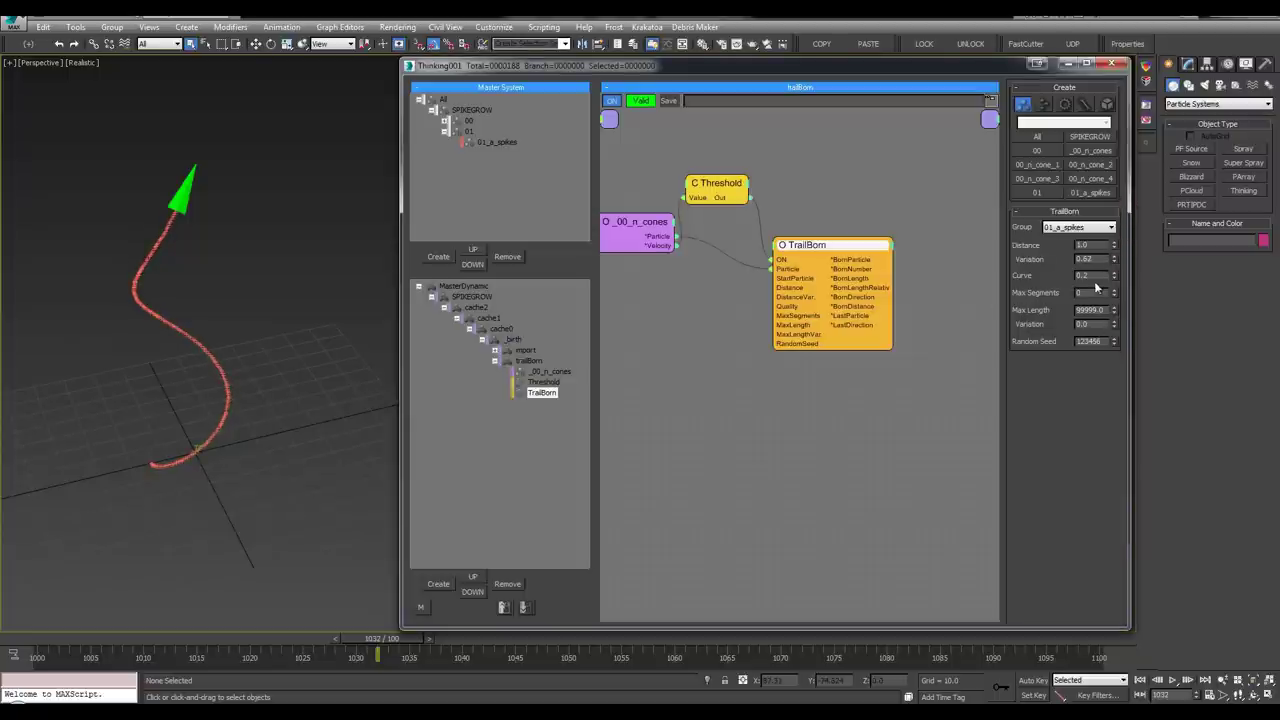
Scrub the timeline to frames 1100, 1050 and 1066 and inspect the spike trail behind the cone
{"action": "middle_click_drag", "start_coordinate": [90, 321], "coordinate": [0, 320], "text": "alt"}
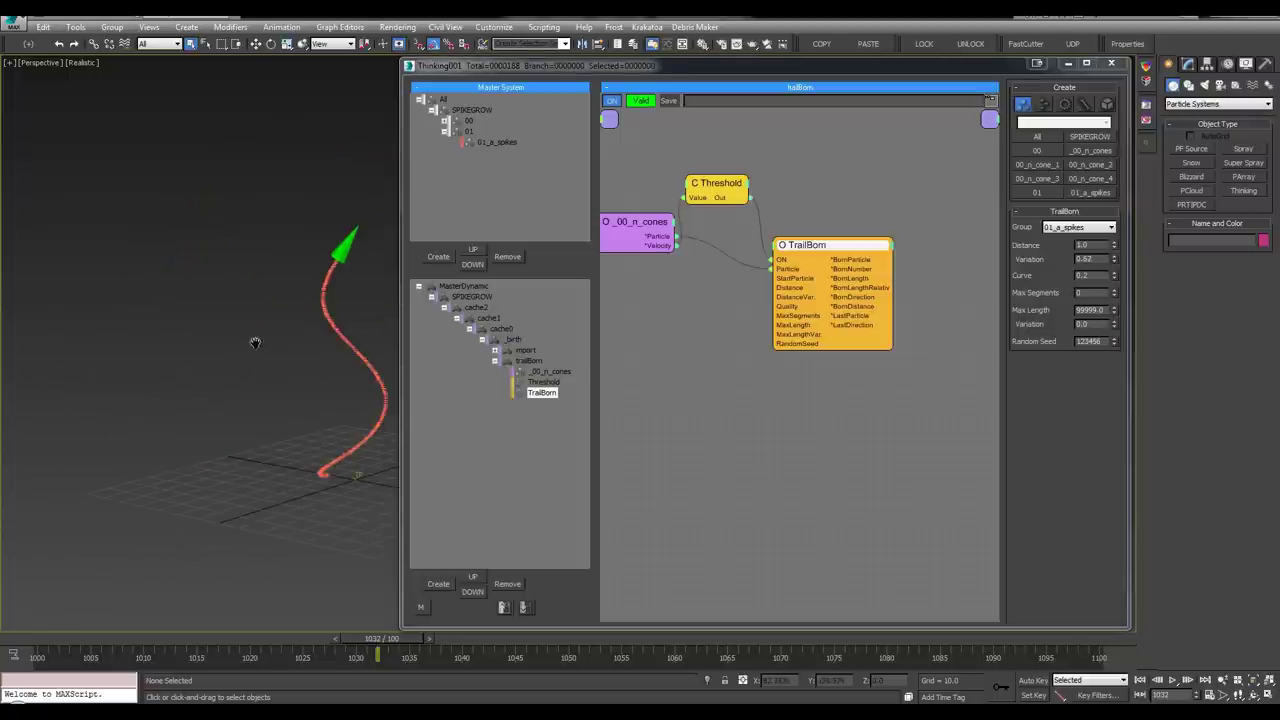
{"action": "middle_click_drag", "start_coordinate": [255, 343], "coordinate": [100, 337]}
{"action": "key", "text": "/"}
{"action": "middle_click_drag", "start_coordinate": [215, 420], "coordinate": [271, 469]}
{"action": "scroll", "coordinate": [285, 577], "scroll_direction": "down", "scroll_amount": 4}
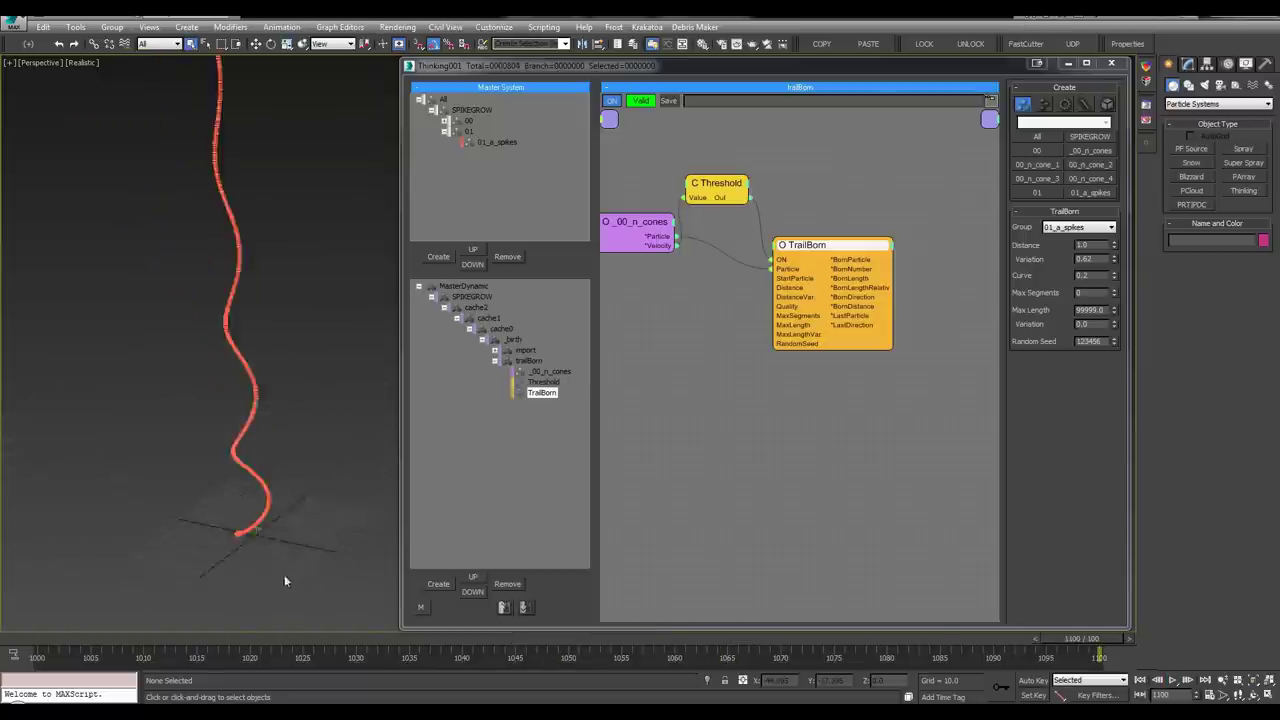
{"action": "left_click_drag", "start_coordinate": [270, 638], "coordinate": [567, 638]}
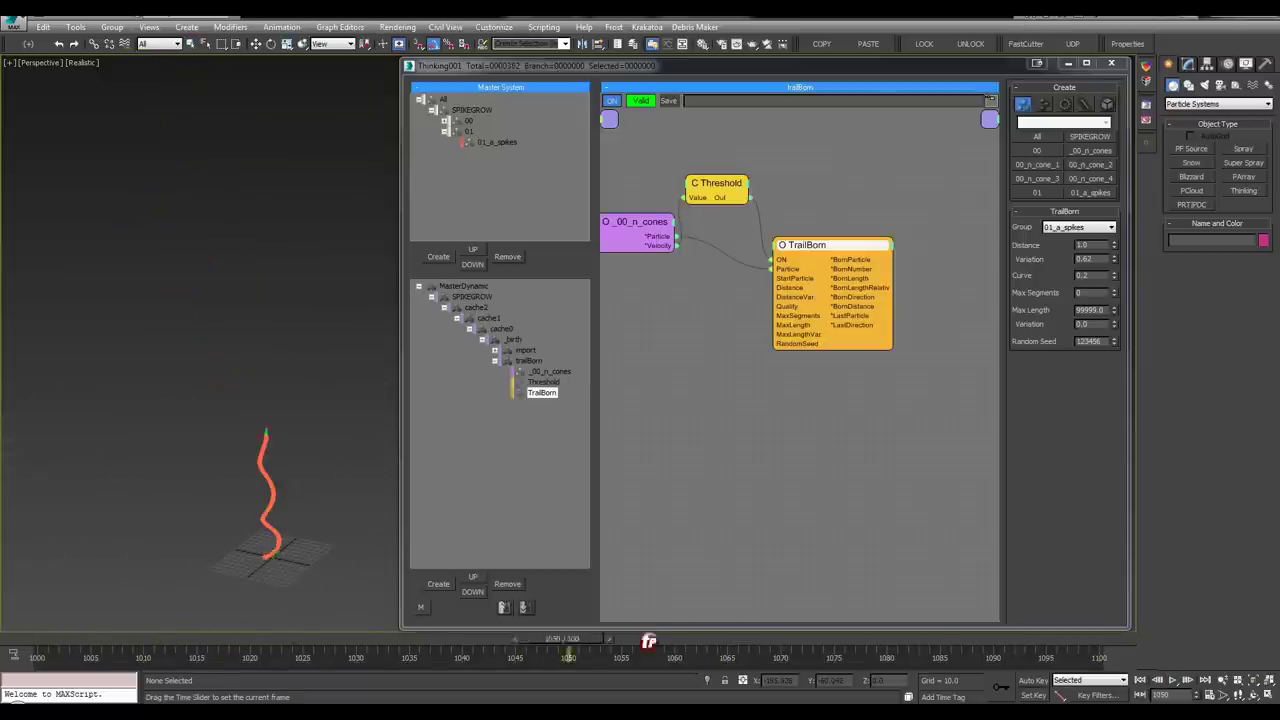
{"action": "left_click_drag", "start_coordinate": [648, 641], "coordinate": [737, 638]}
{"action": "scroll", "coordinate": [290, 340], "scroll_direction": "up", "scroll_amount": 3}
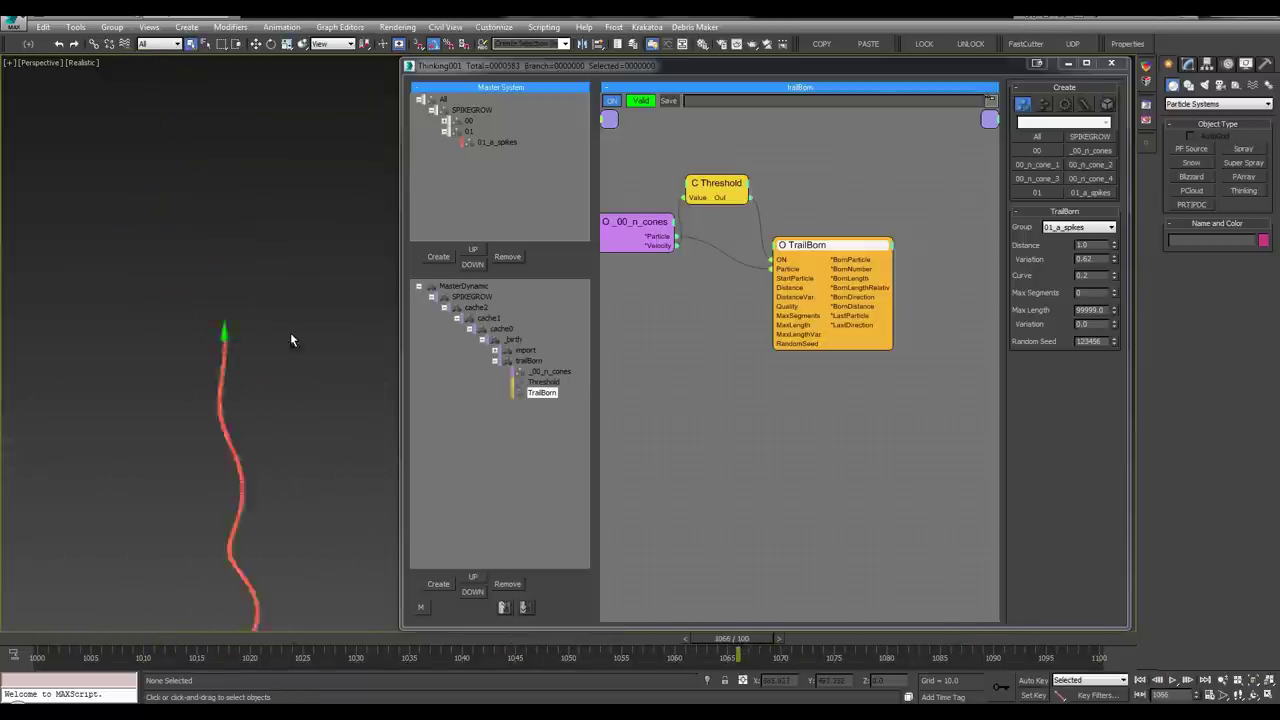
Display the 01_a_spikes group particles as Dots and check the trail at frame 1032
{"action": "left_click", "coordinate": [497, 142]}
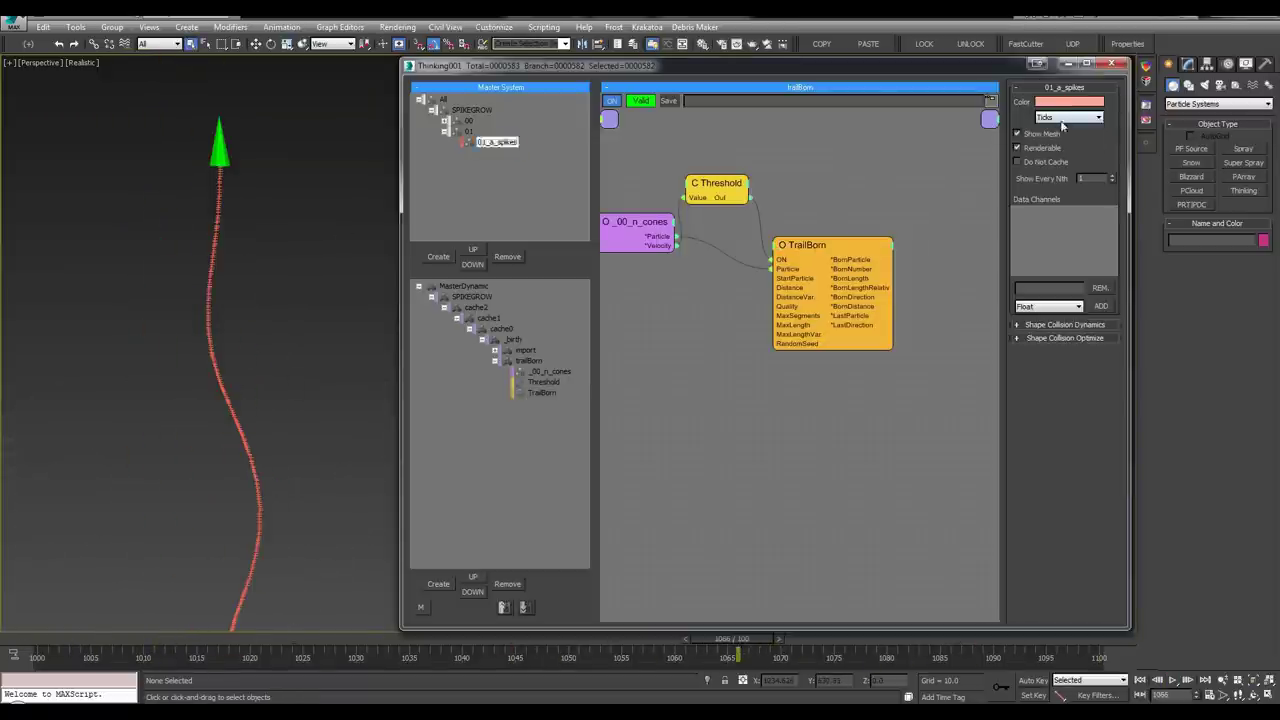
{"action": "left_click", "coordinate": [1068, 117]}
{"action": "left_click", "coordinate": [1054, 149]}
{"action": "mouse_move", "coordinate": [200, 404]}
{"action": "middle_mouse_down"}
{"action": "mouse_move", "coordinate": [196, 340]}
{"action": "mouse_move", "coordinate": [212, 337]}
{"action": "middle_mouse_up"}
{"action": "scroll", "coordinate": [251, 400], "scroll_direction": "down", "scroll_amount": 3}
{"action": "scroll", "coordinate": [251, 400], "scroll_direction": "up", "scroll_amount": 3}
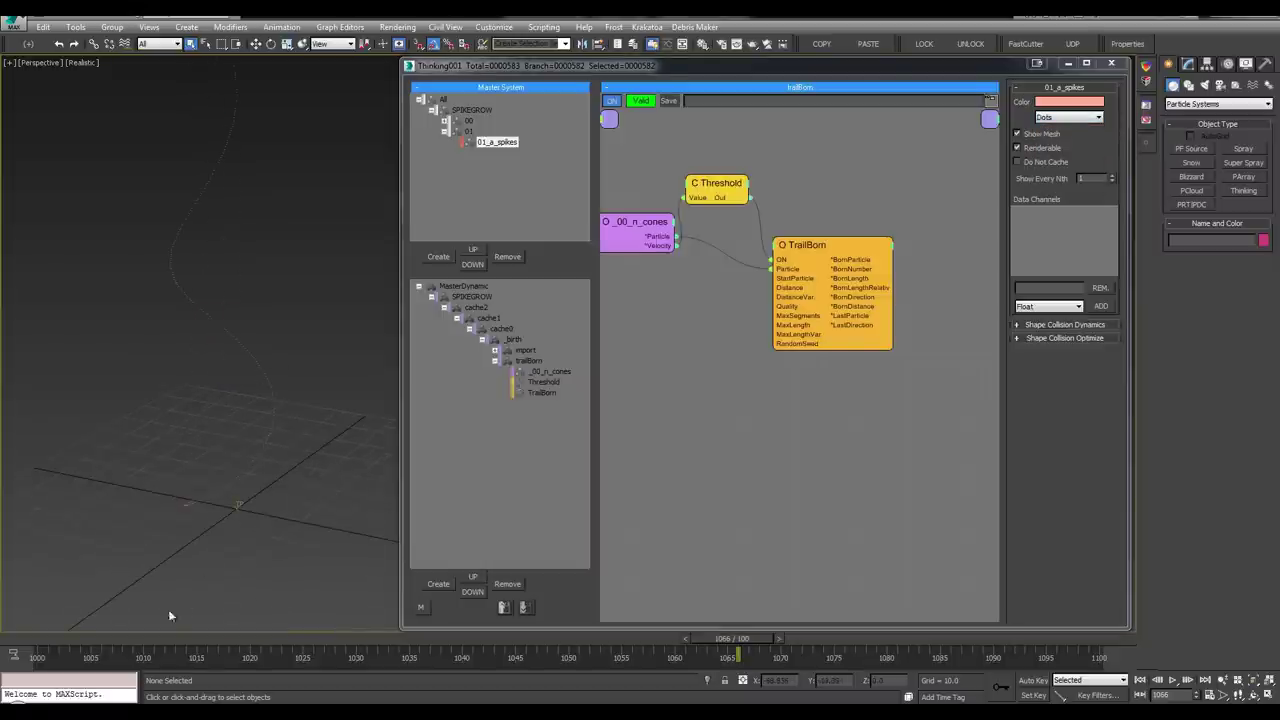
{"action": "left_click_drag", "start_coordinate": [75, 646], "coordinate": [380, 648]}
{"action": "scroll", "coordinate": [274, 483], "scroll_direction": "down", "scroll_amount": 4}
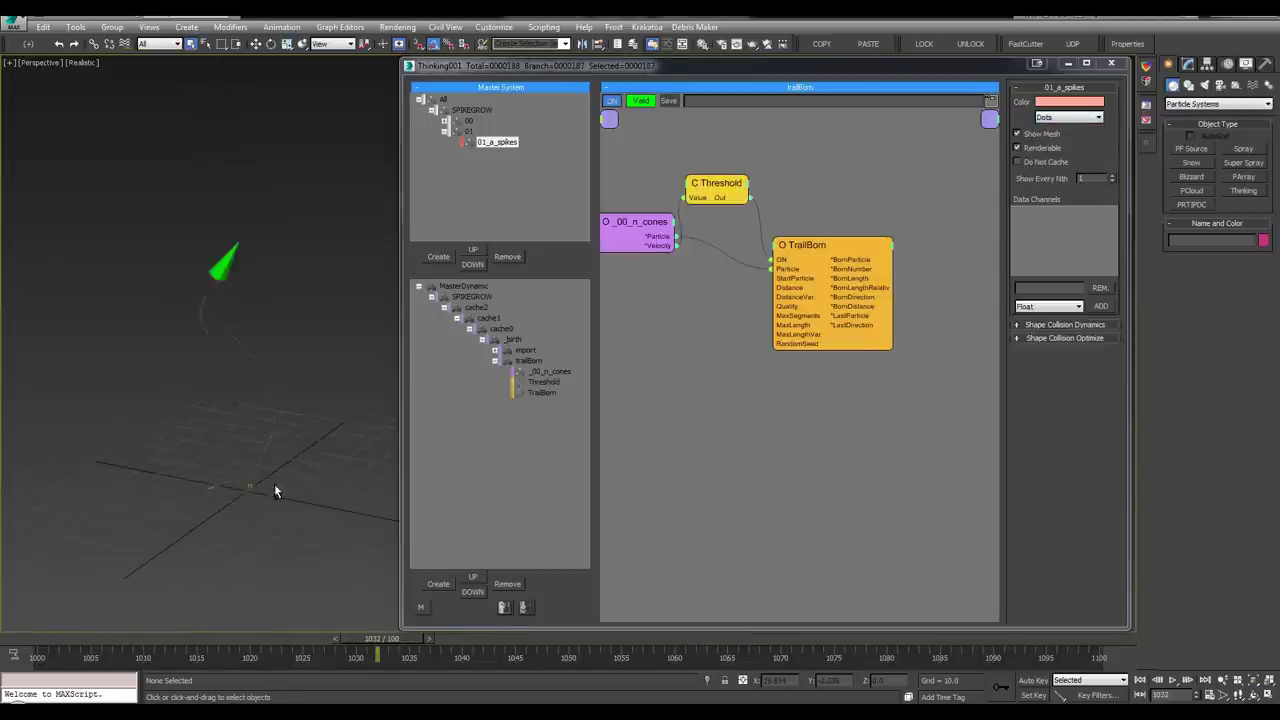
{"action": "middle_click_drag", "start_coordinate": [274, 483], "coordinate": [233, 470]}
{"action": "key", "text": "slash"}
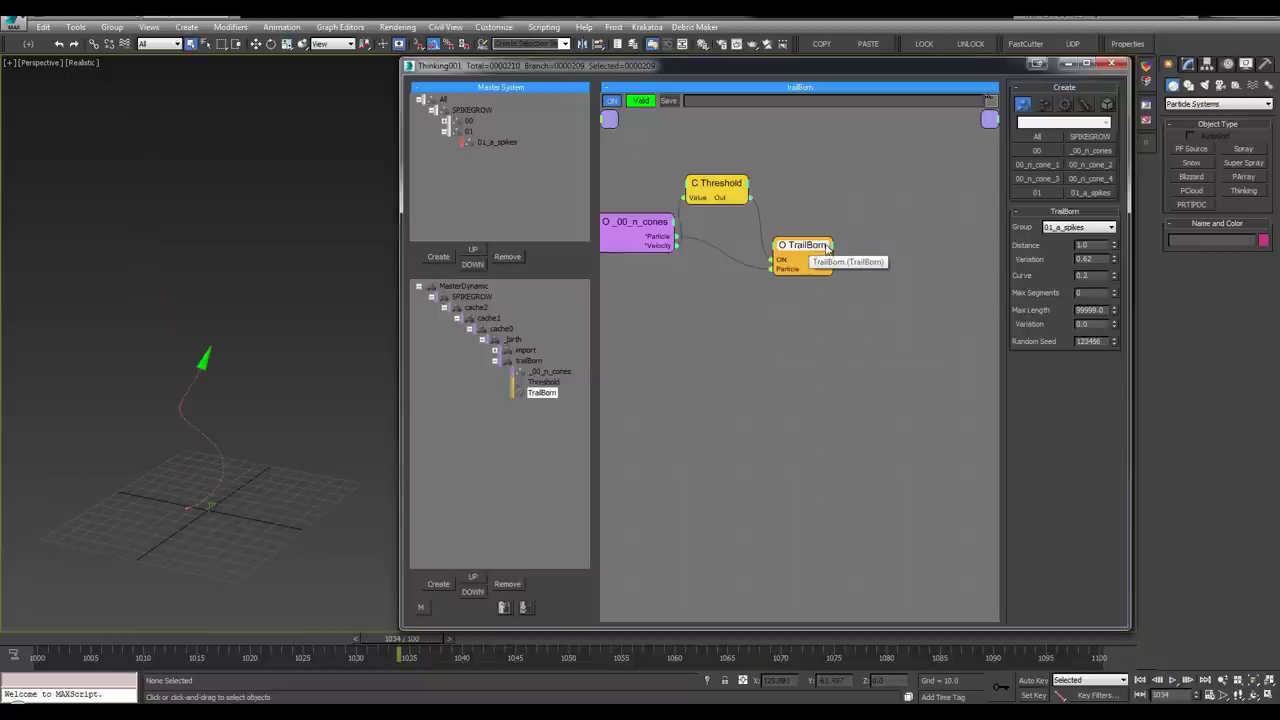
Expose only the BornParticle output on TrailBorn and add a Memory operator to the trailBorn dynamic set
{"action": "left_click", "coordinate": [830, 246]}
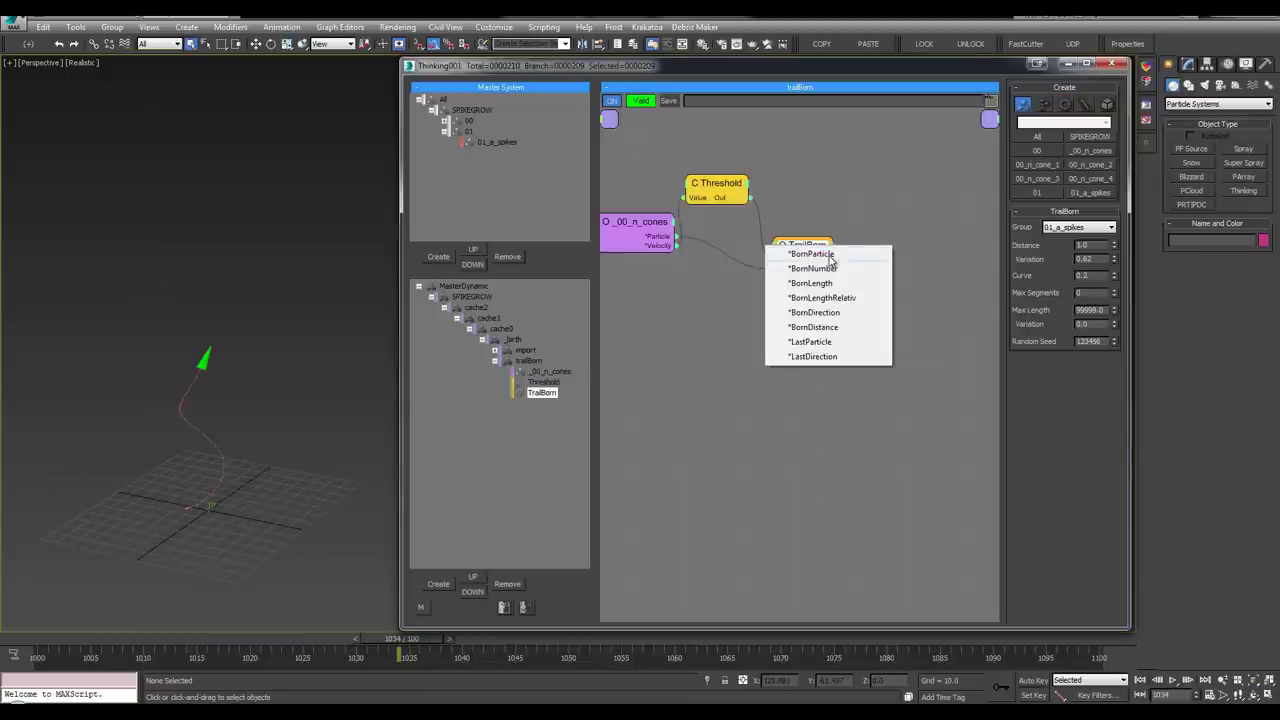
{"action": "left_click", "coordinate": [830, 255]}
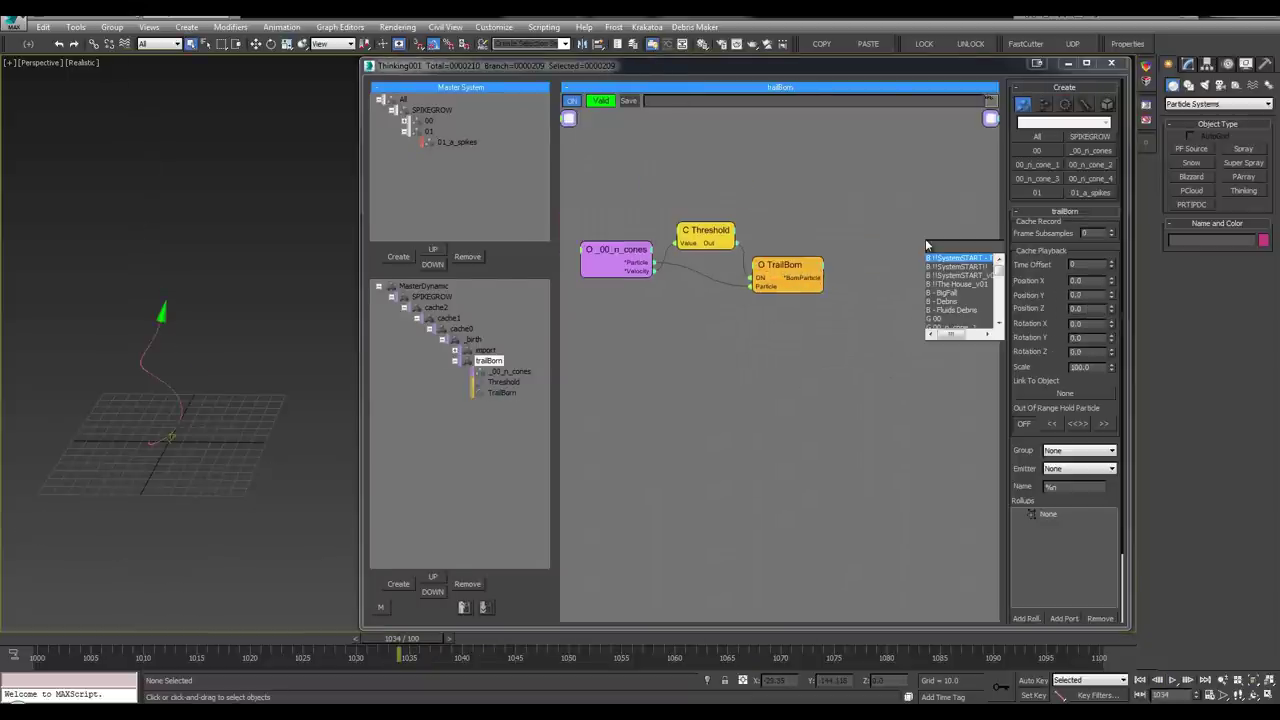
{"action": "type", "text": "mem"}
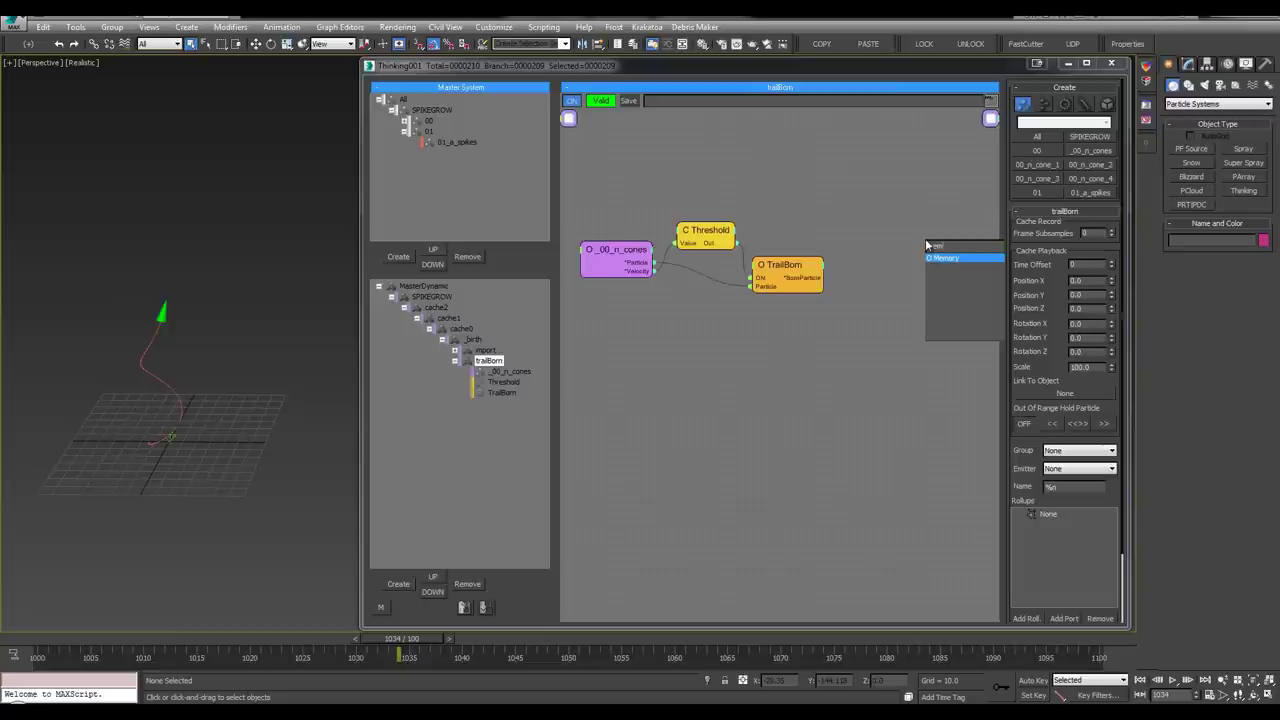
{"action": "key", "text": "Return"}
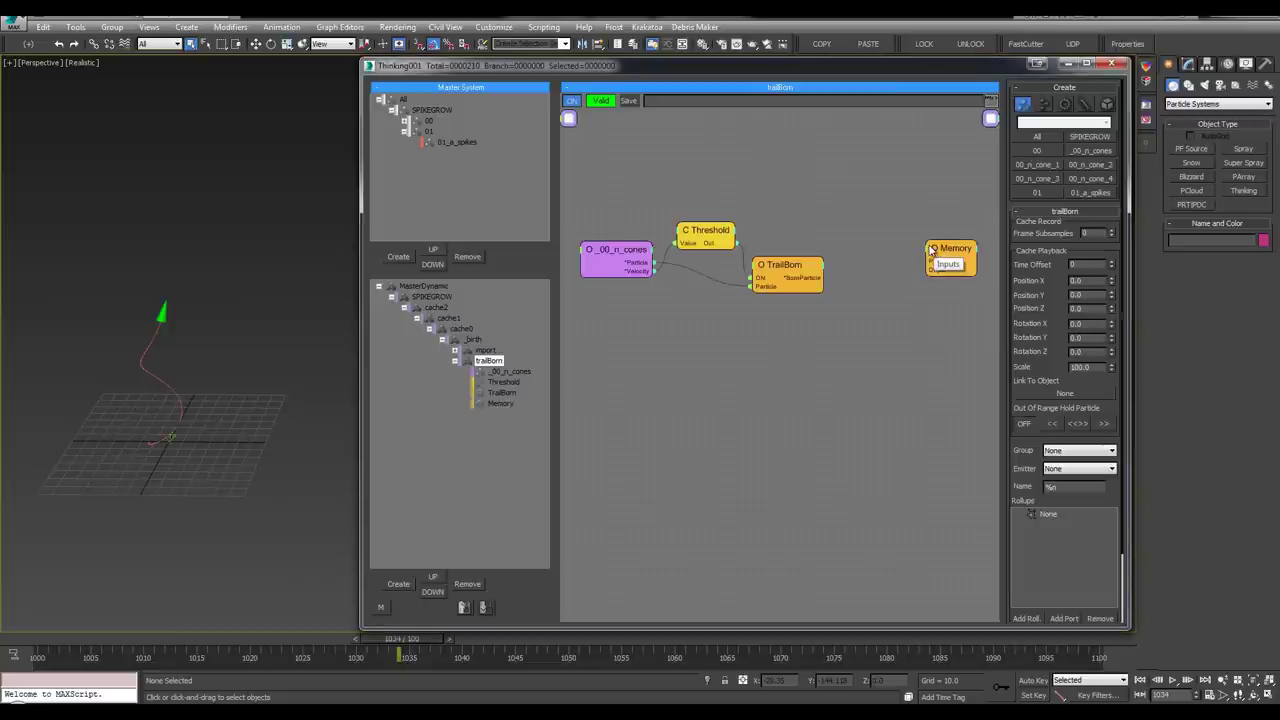
Remove the Depth input from the Memory node and connect the Particle output of _00_n_cones to its Particle input
{"action": "left_click_drag", "start_coordinate": [934, 250], "coordinate": [904, 218]}
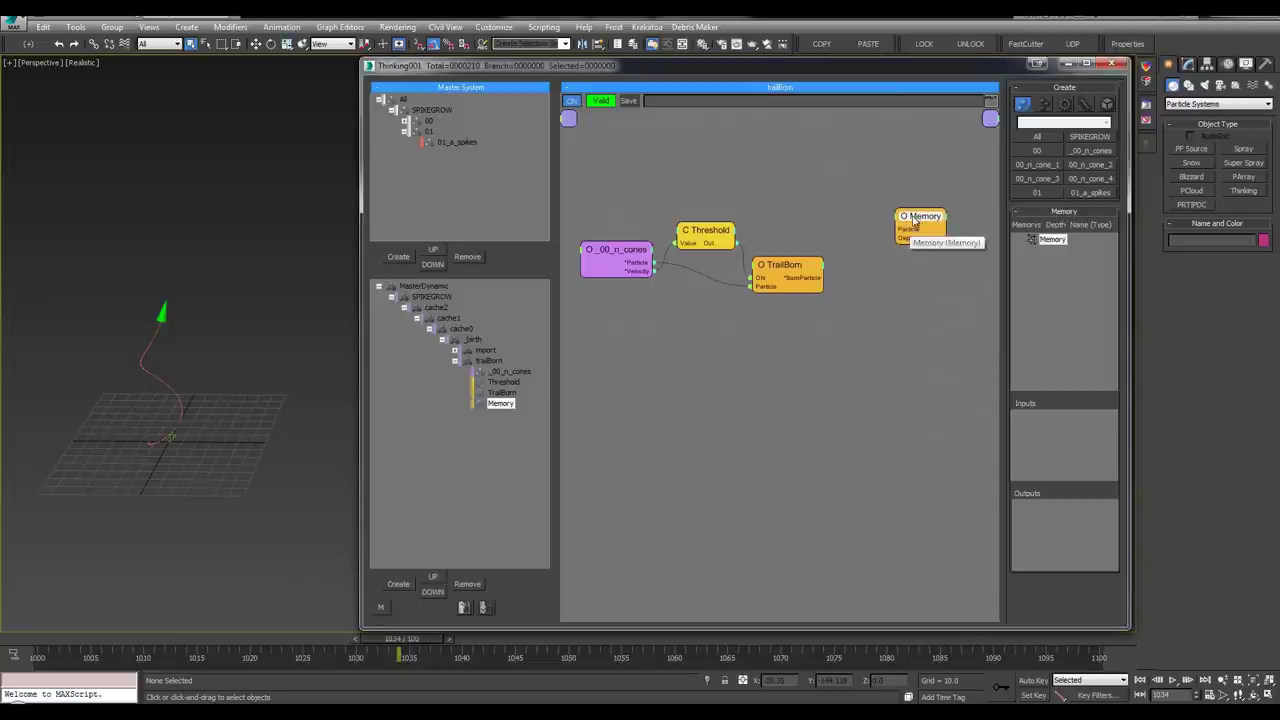
{"action": "right_click", "coordinate": [899, 236]}
{"action": "left_click", "coordinate": [905, 263]}
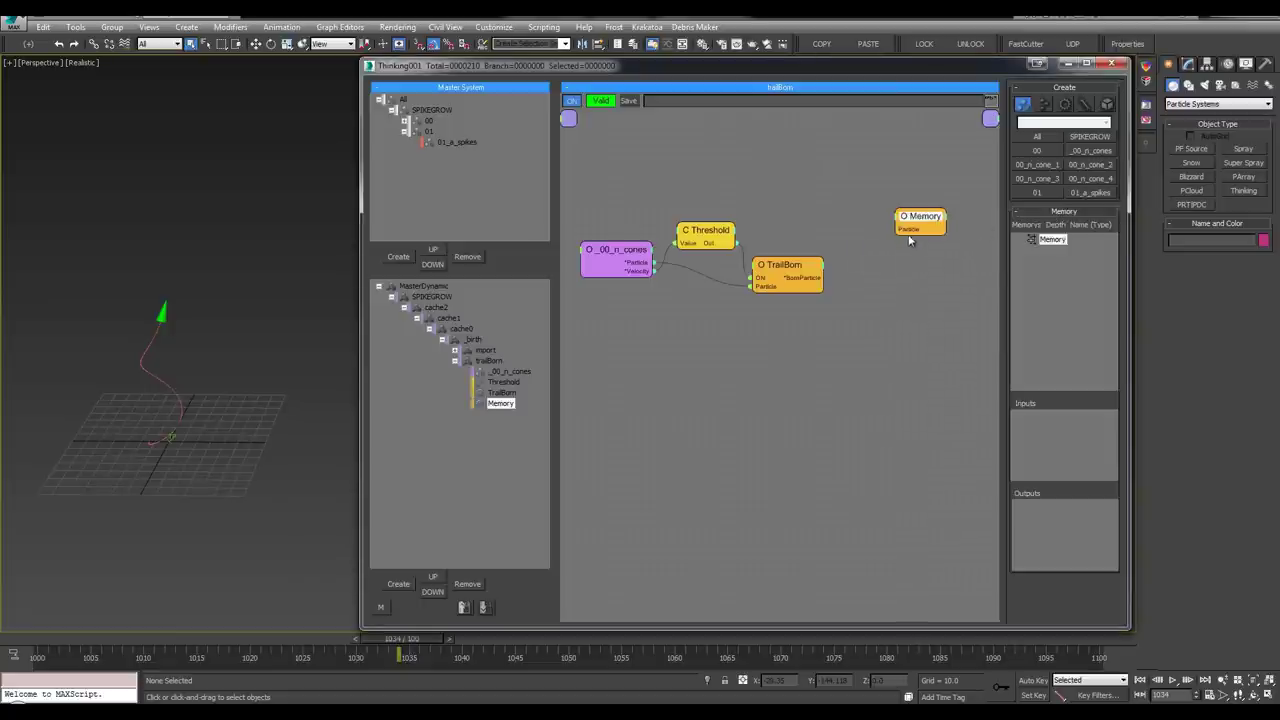
{"action": "left_click_drag", "start_coordinate": [653, 262], "coordinate": [908, 229]}
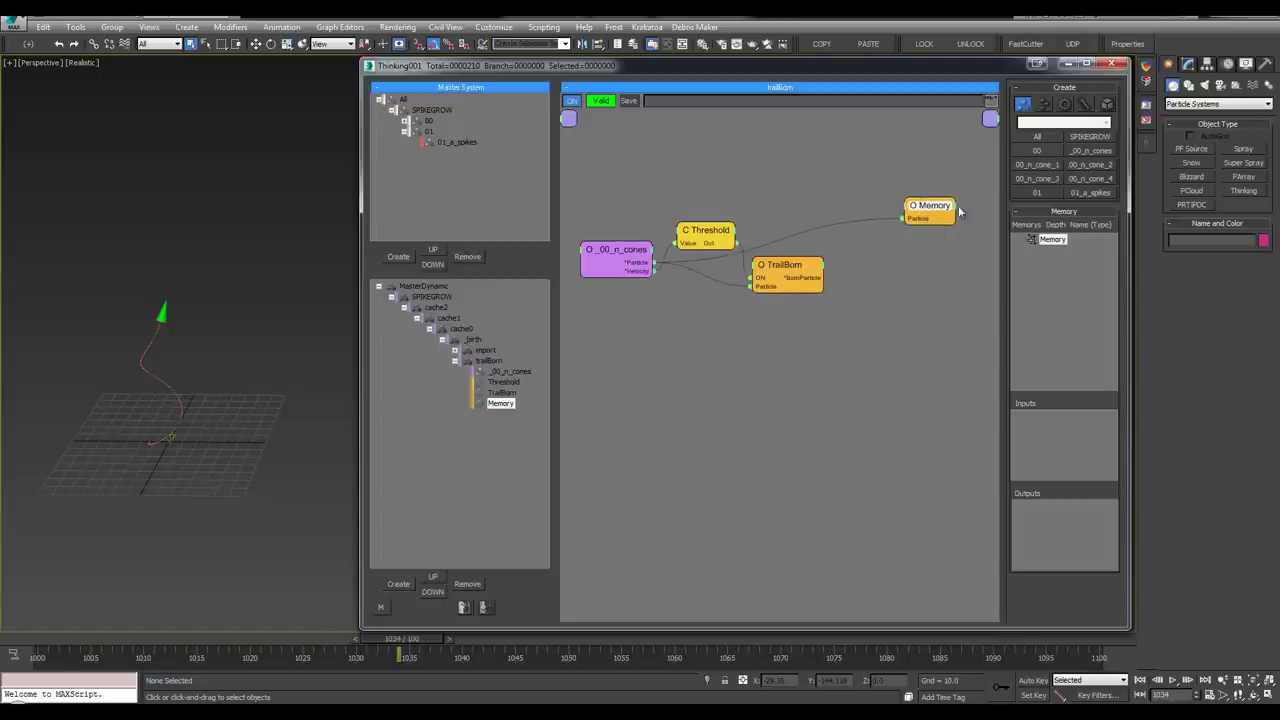
{"action": "mouse_move", "coordinate": [945, 208]}
{"action": "left_mouse_down"}
{"action": "mouse_move", "coordinate": [962, 202]}
{"action": "mouse_move", "coordinate": [928, 207]}
{"action": "left_mouse_up"}
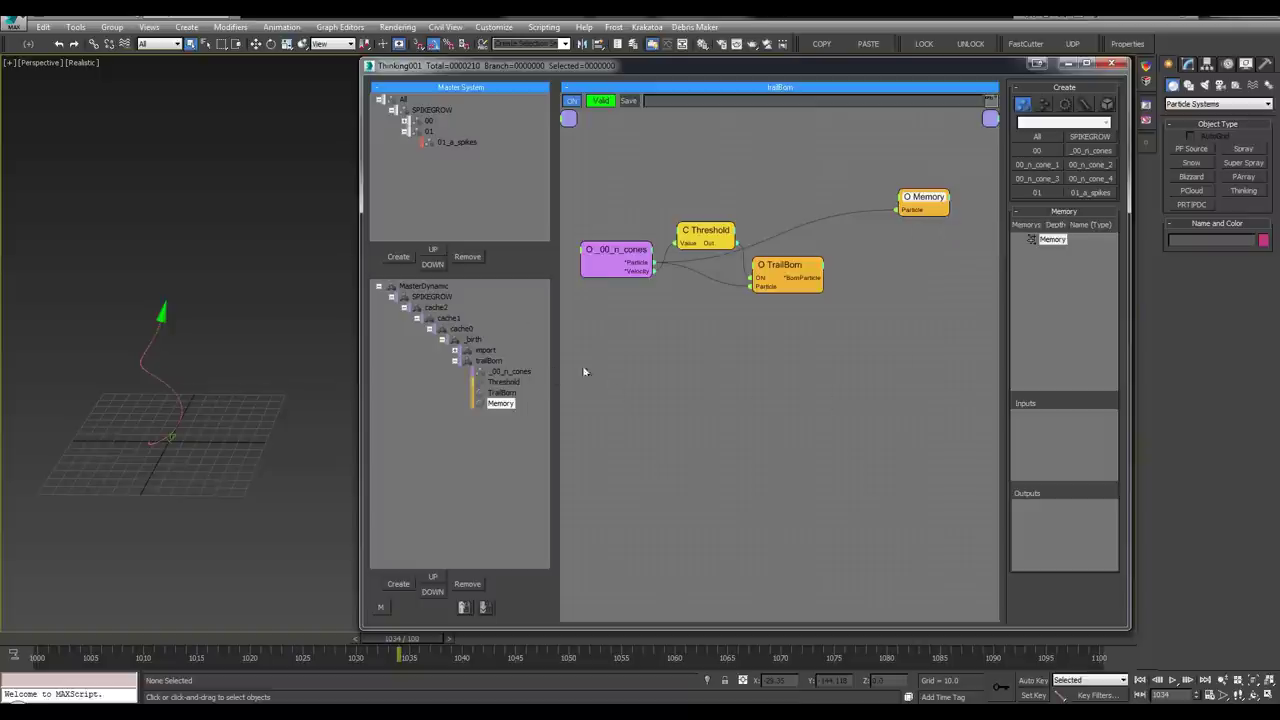
Add a second Memory operator to the SPIKEGROW set, name it Memory MASTER, and place it above cache2 in the hierarchy
{"action": "left_click", "coordinate": [430, 297]}
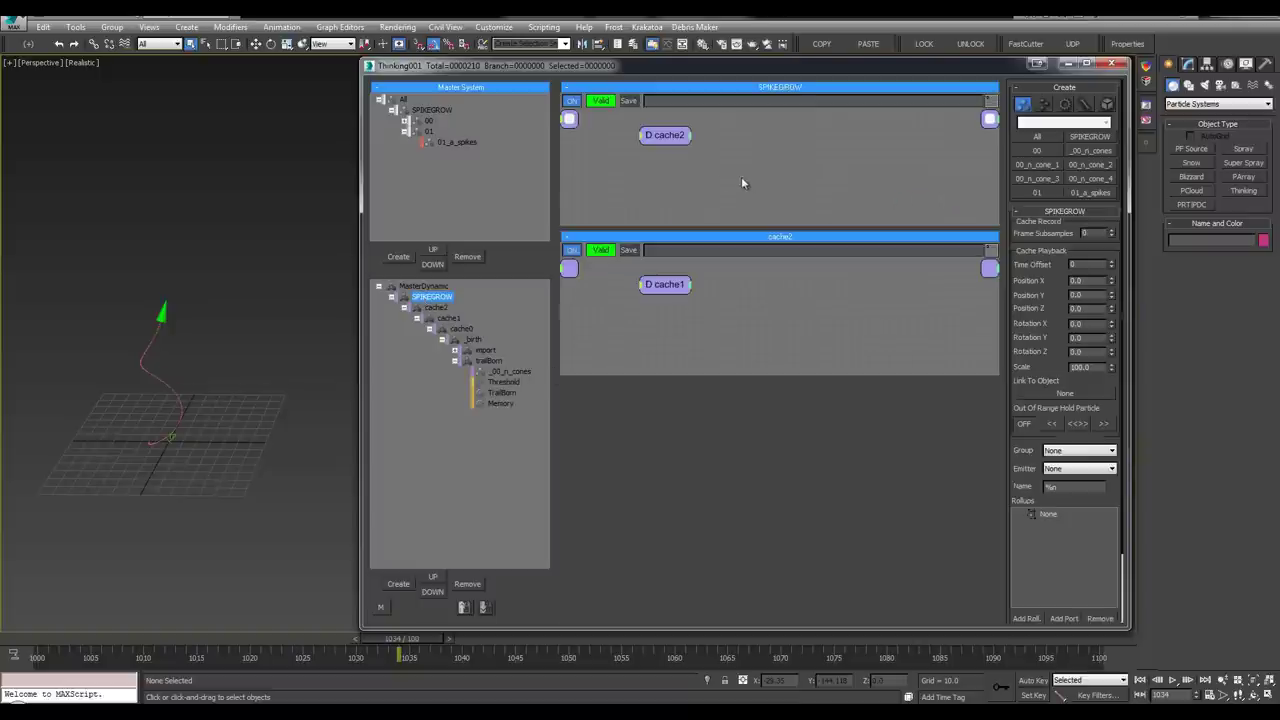
{"action": "middle_click_drag", "start_coordinate": [720, 183], "coordinate": [857, 253]}
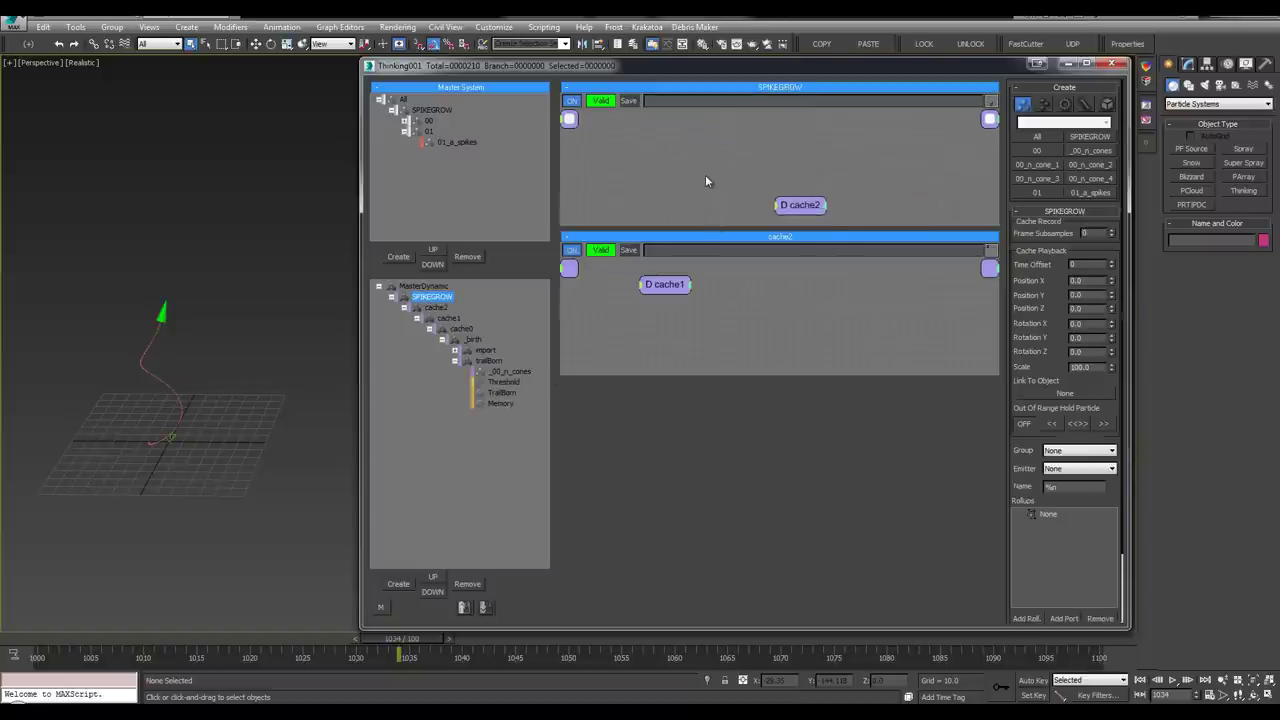
{"action": "key", "text": "Tab"}
{"action": "type", "text": "mem"}
{"action": "key", "text": "Return"}
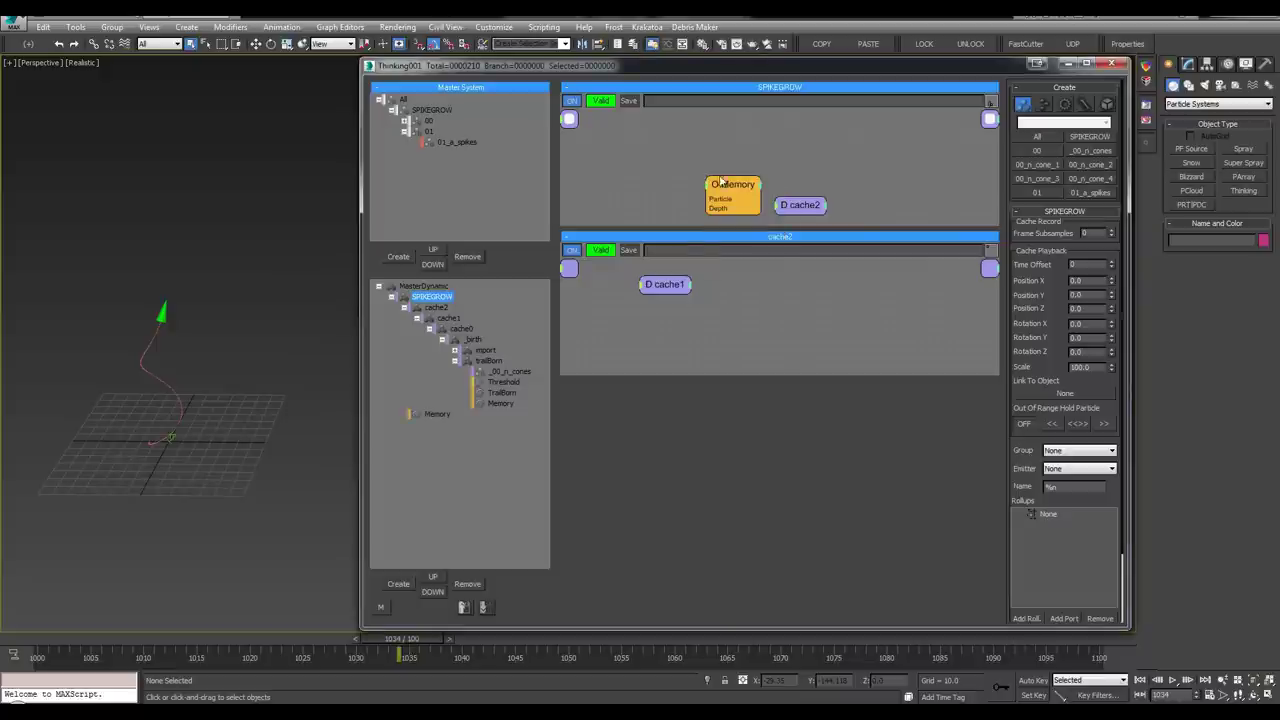
{"action": "left_click_drag", "start_coordinate": [722, 180], "coordinate": [728, 140]}
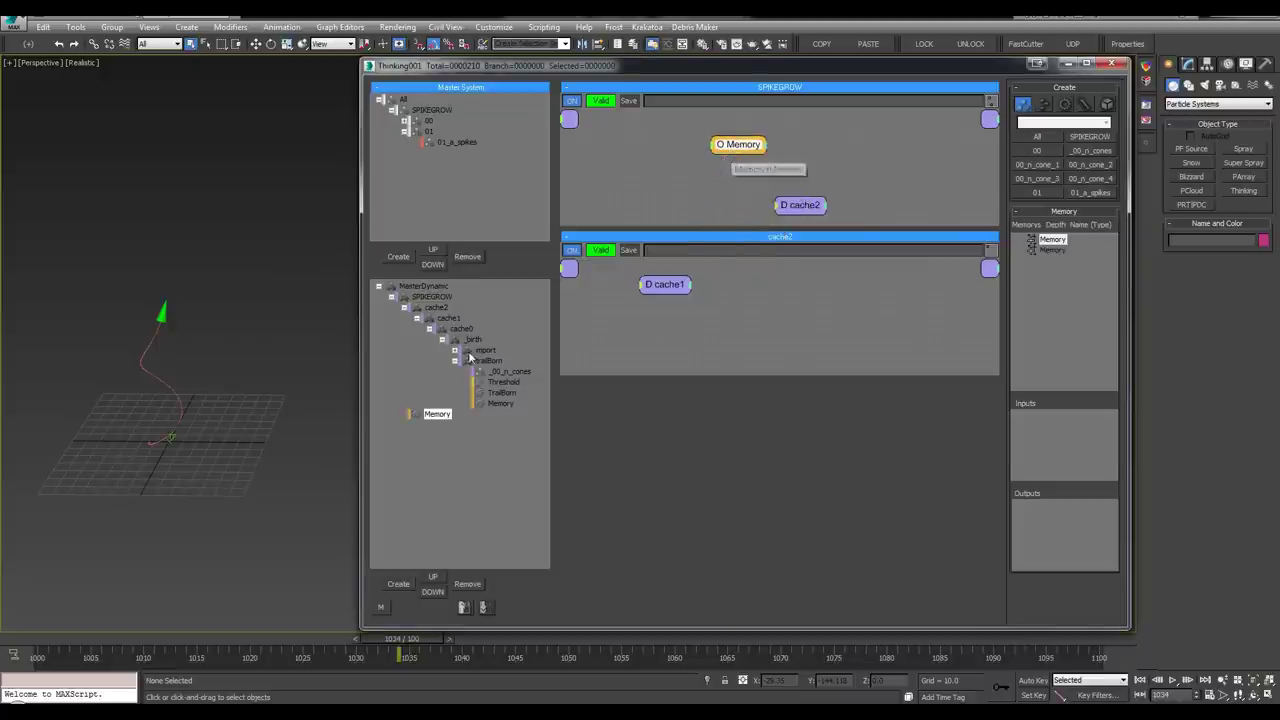
{"action": "left_click_drag", "start_coordinate": [443, 415], "coordinate": [434, 298]}
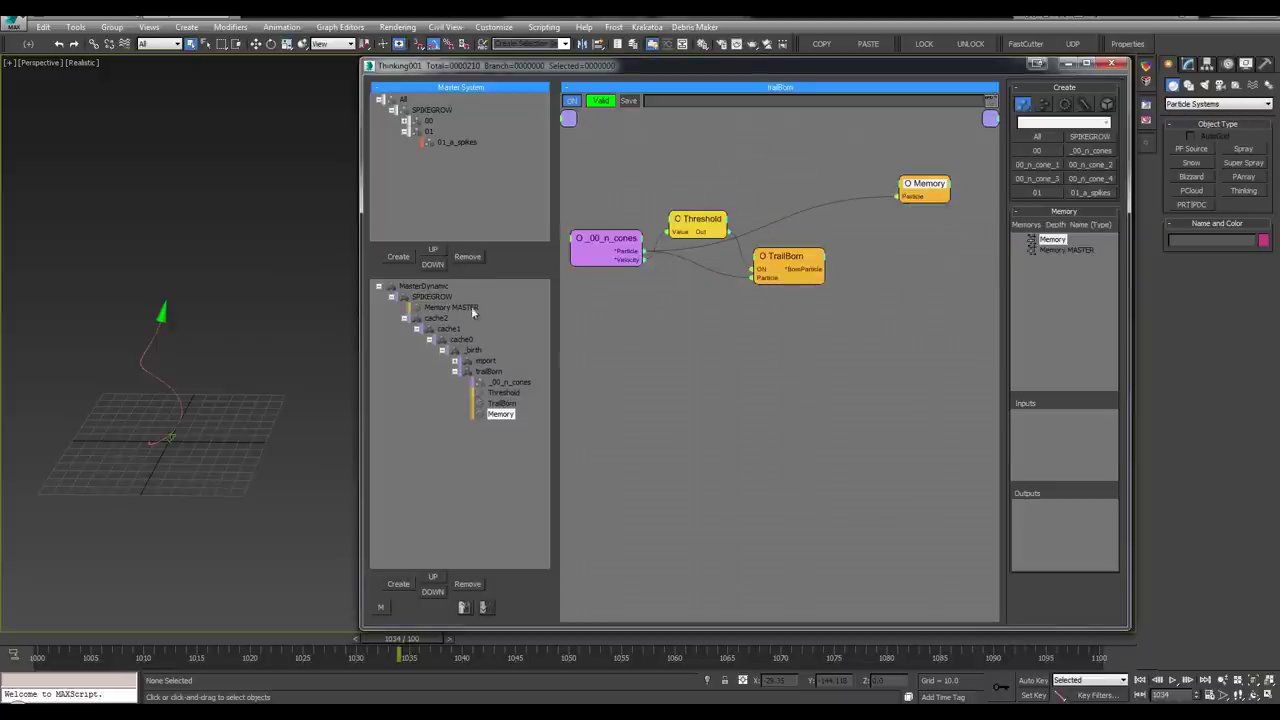
{"action": "left_click", "coordinate": [468, 308]}
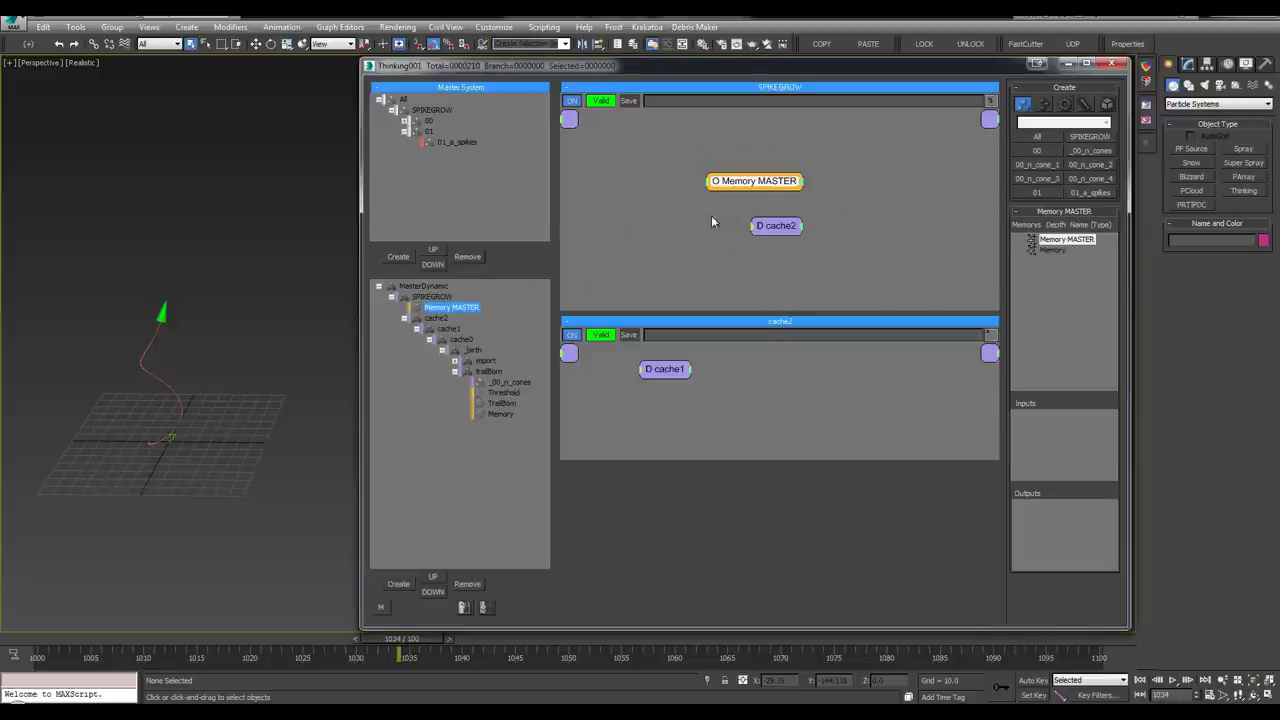
Reopen the trailBorn set, select the particle system in the viewport, and examine the cone's movement at frame 1030
{"action": "left_click", "coordinate": [489, 371]}
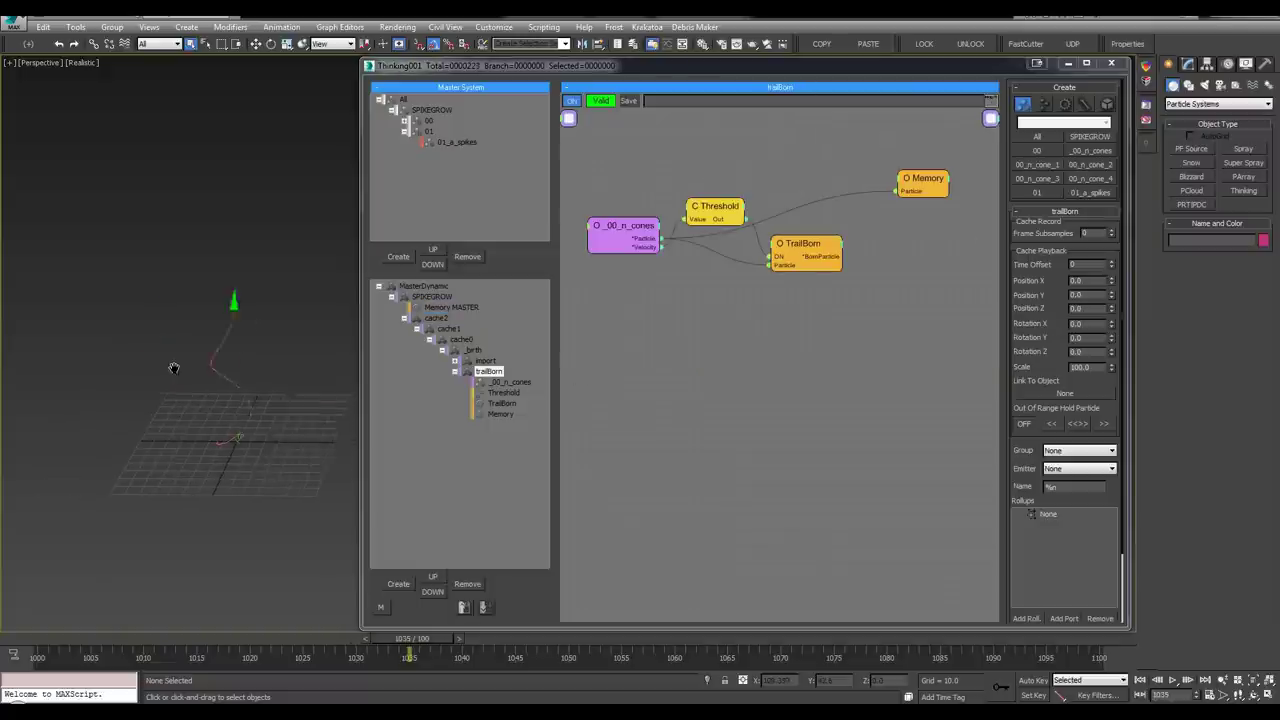
{"action": "scroll", "coordinate": [243, 332], "scroll_direction": "up", "scroll_amount": 6}
{"action": "middle_click_drag", "start_coordinate": [171, 366], "coordinate": [138, 326]}
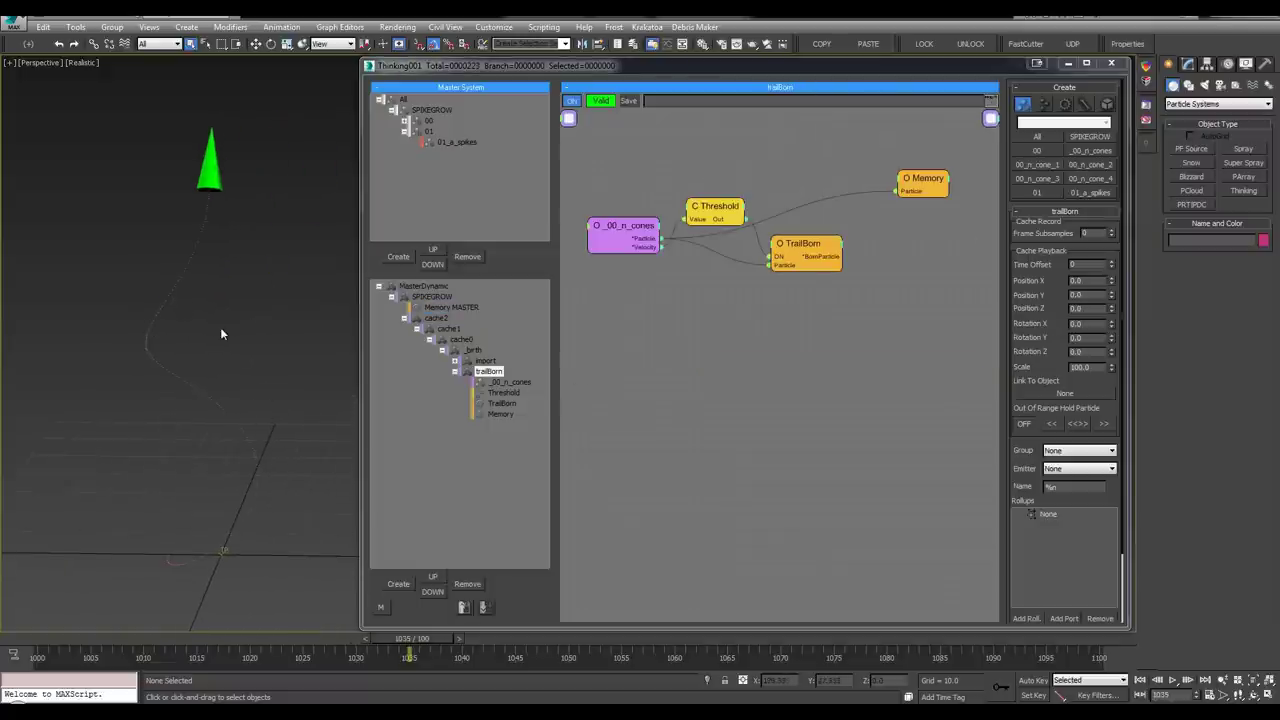
{"action": "left_click", "coordinate": [207, 170]}
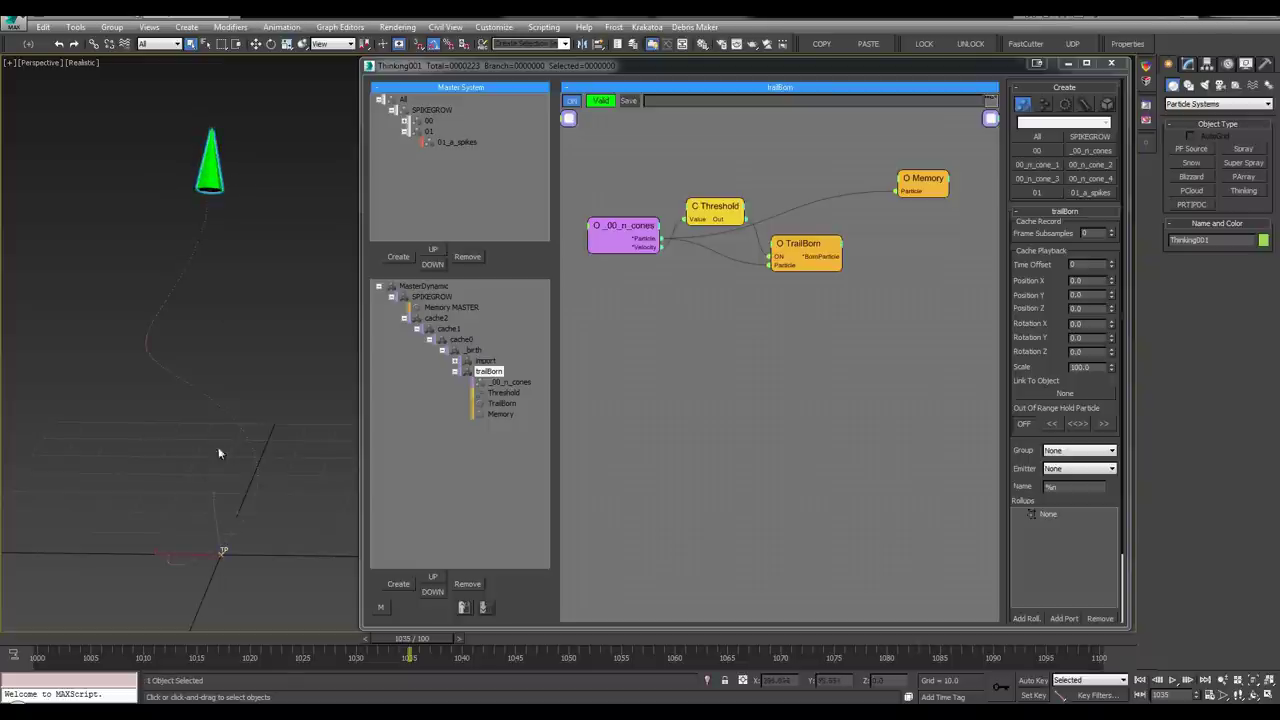
{"action": "left_click_drag", "start_coordinate": [262, 641], "coordinate": [374, 625]}
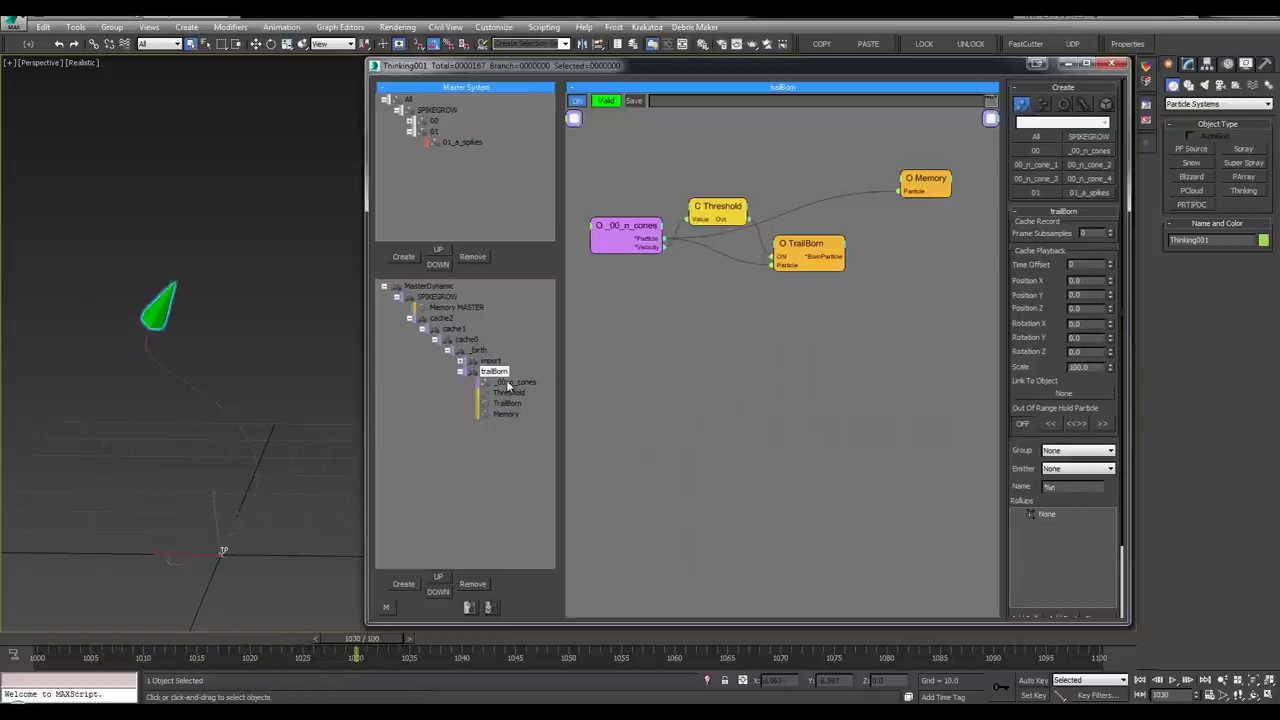
Create a Velocity channel named myVelocity in Memory MASTER and add it as an input on trailBorn's Memory node
{"action": "left_click", "coordinate": [911, 177]}
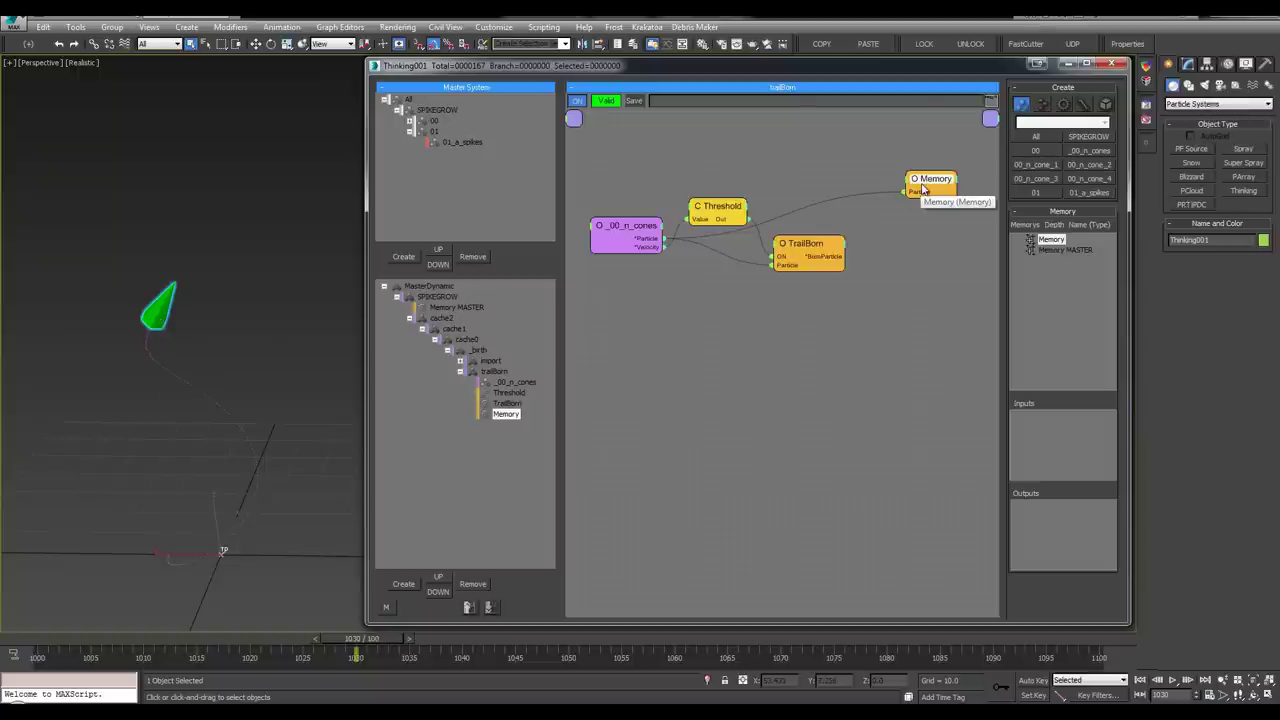
{"action": "right_click", "coordinate": [1065, 252]}
{"action": "left_click", "coordinate": [1070, 249]}
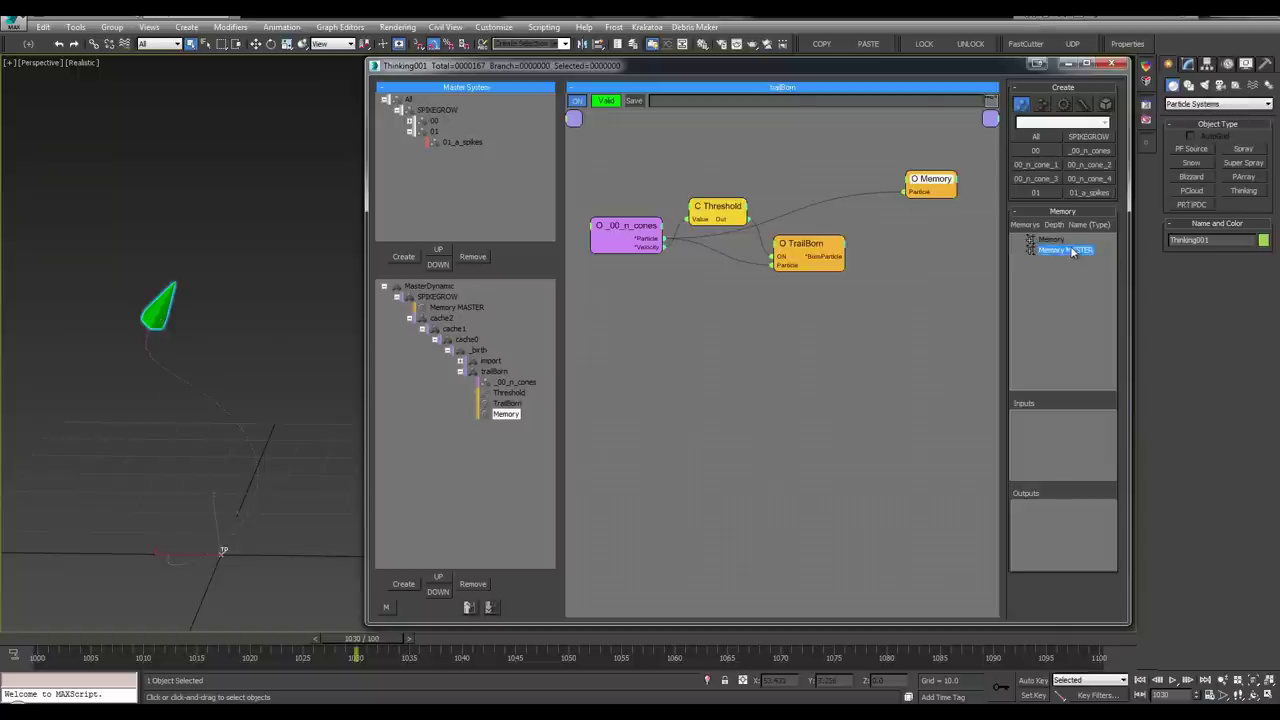
{"action": "right_click", "coordinate": [1070, 249]}
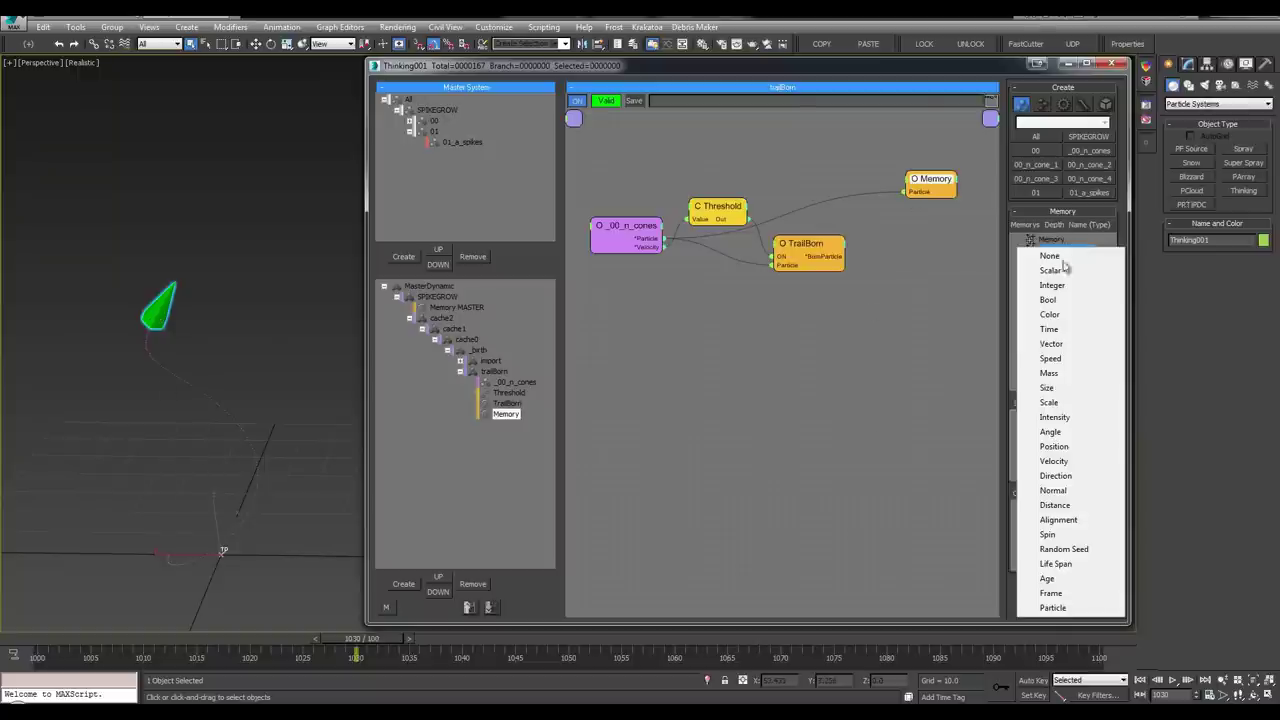
{"action": "left_click", "coordinate": [1055, 463]}
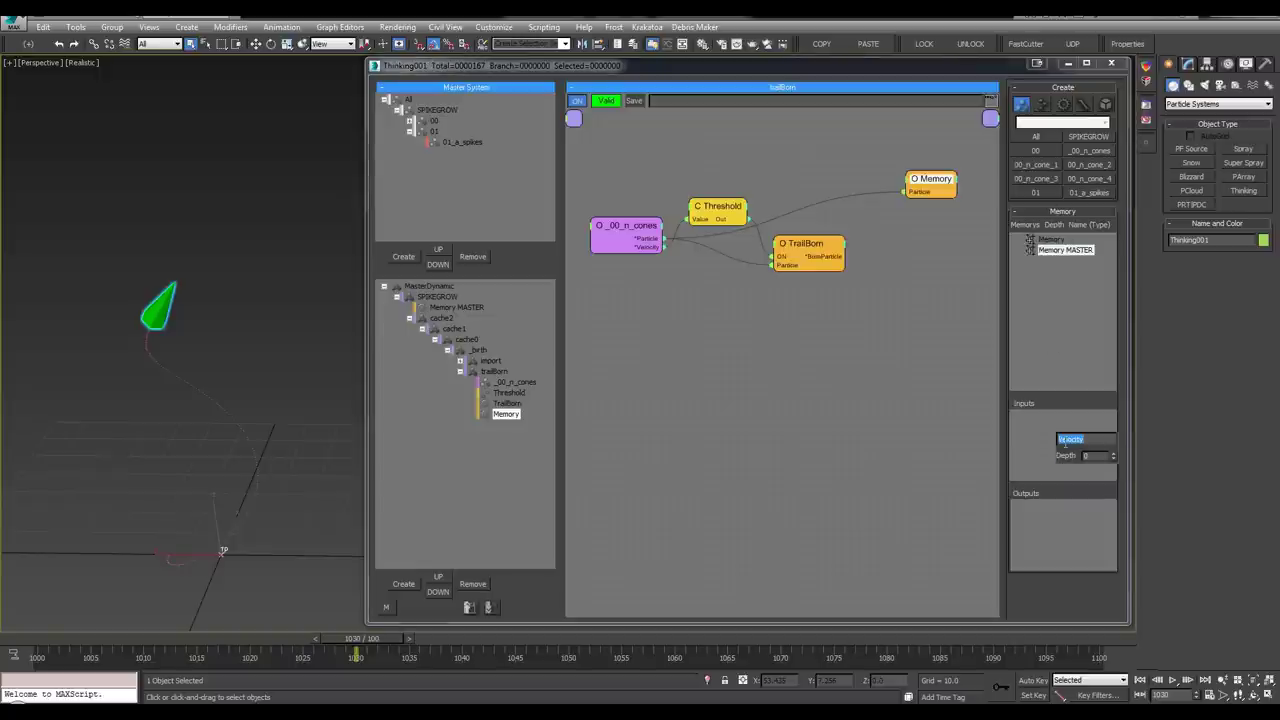
{"action": "key", "text": "BackSpace"}
{"action": "type", "text": "myVelocity"}
{"action": "key", "text": "Return"}
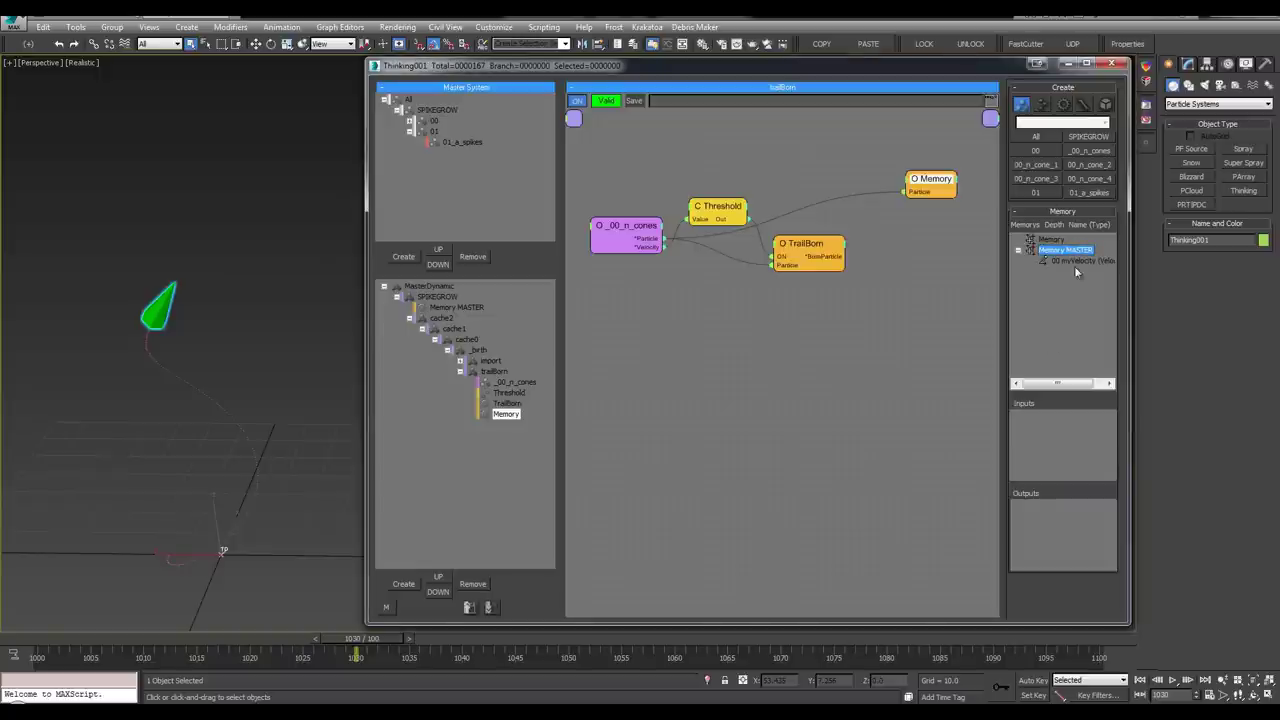
{"action": "left_click", "coordinate": [1075, 262]}
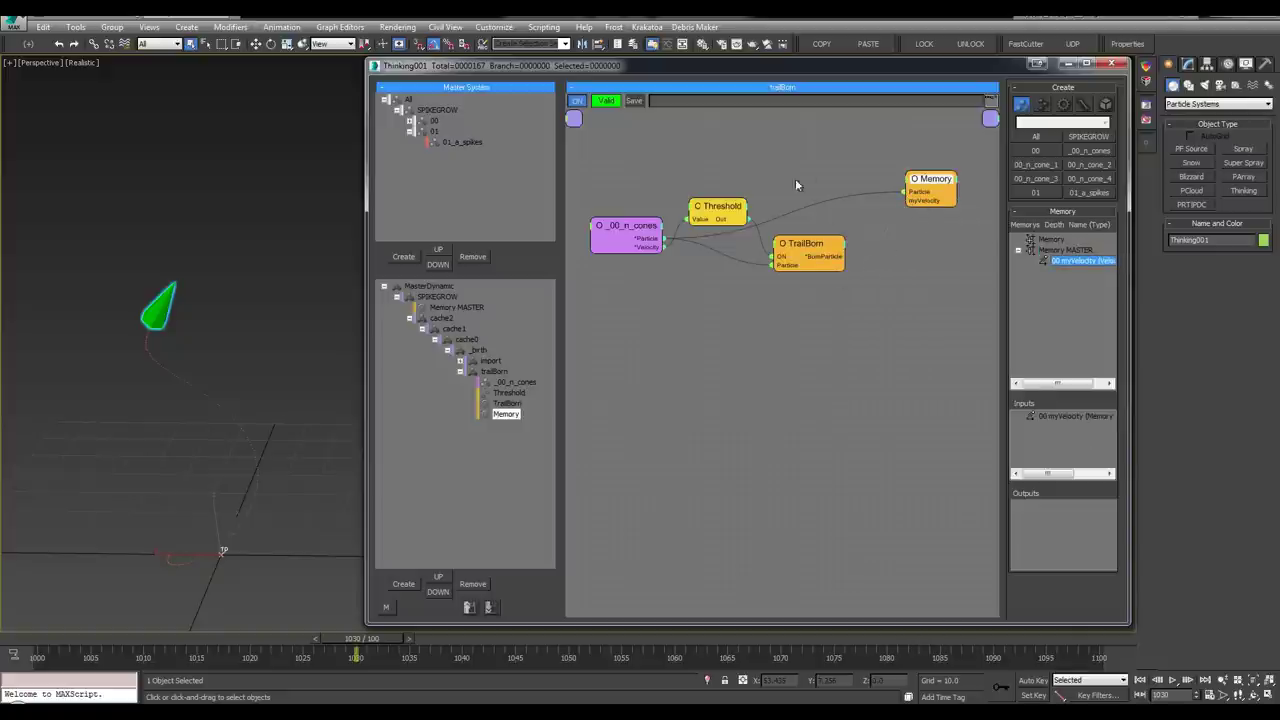
Rewire the Memory node so the Velocity of _00_n_cones feeds myVelocity and TrailBorn's BornParticle feeds Particle
{"action": "left_click", "coordinate": [907, 192]}
{"action": "left_click_drag", "start_coordinate": [929, 180], "coordinate": [924, 169]}
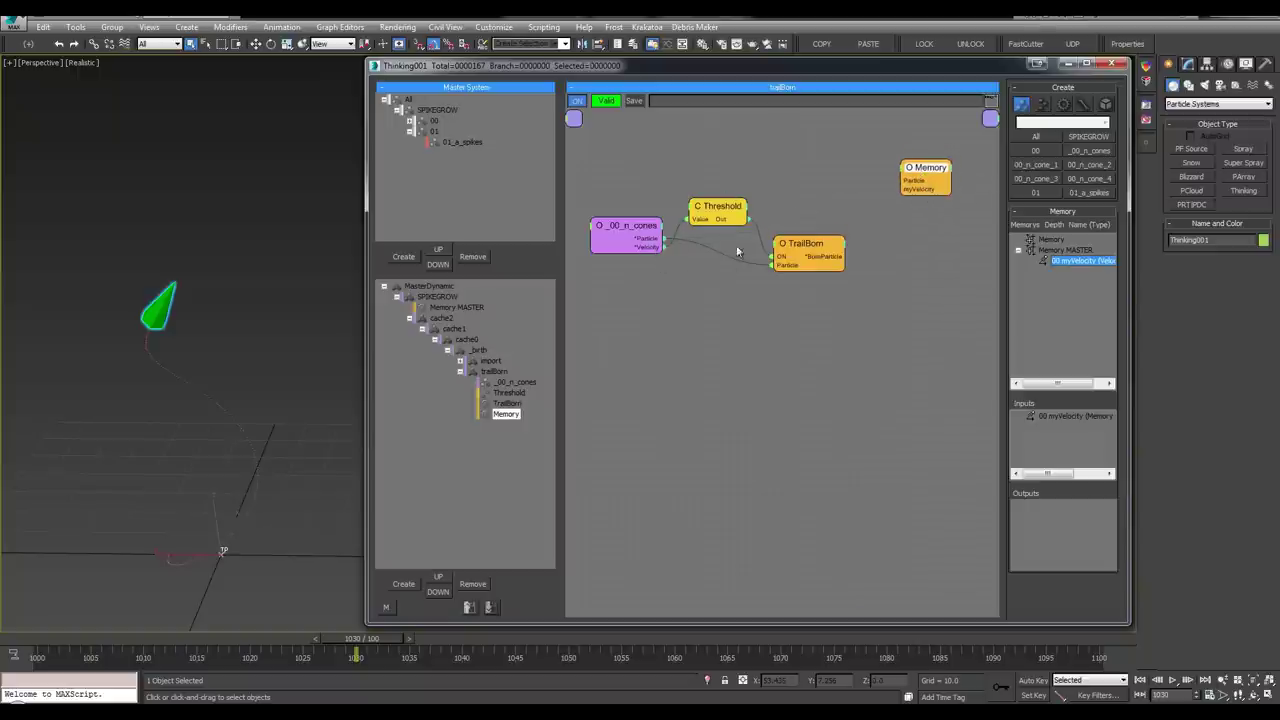
{"action": "left_click_drag", "start_coordinate": [861, 189], "coordinate": [928, 182]}
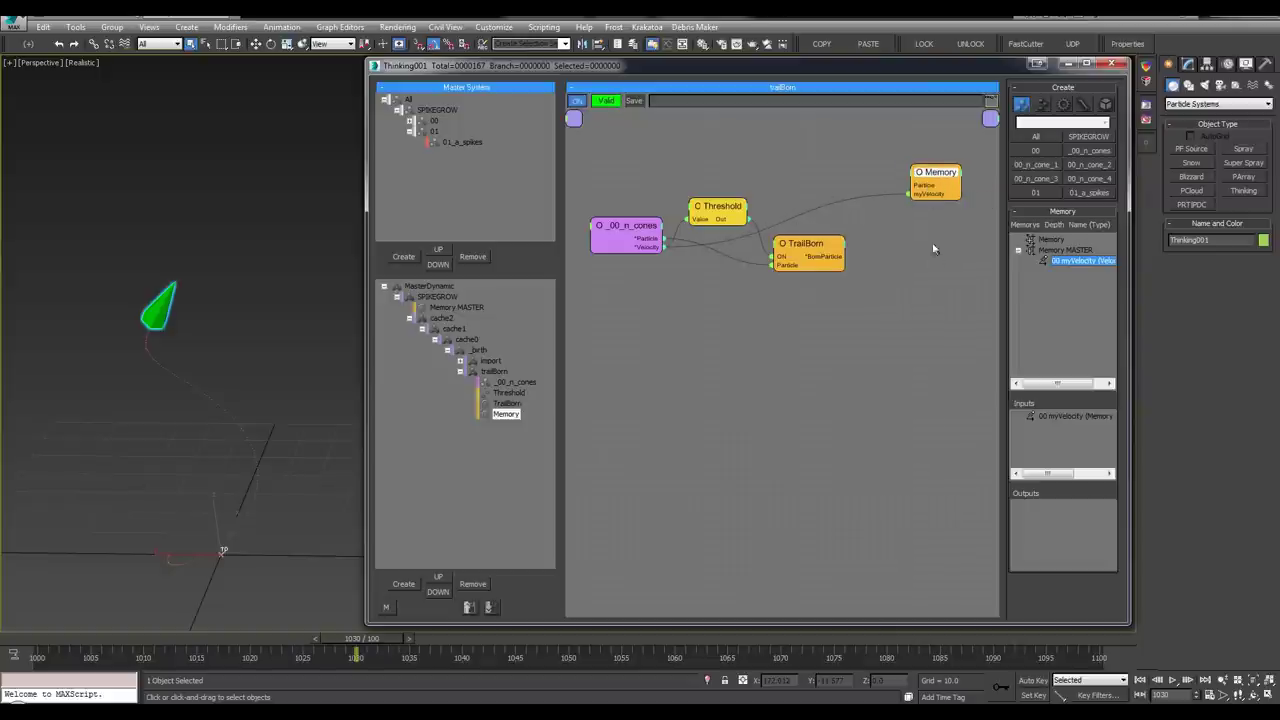
{"action": "left_click_drag", "start_coordinate": [790, 250], "coordinate": [803, 249]}
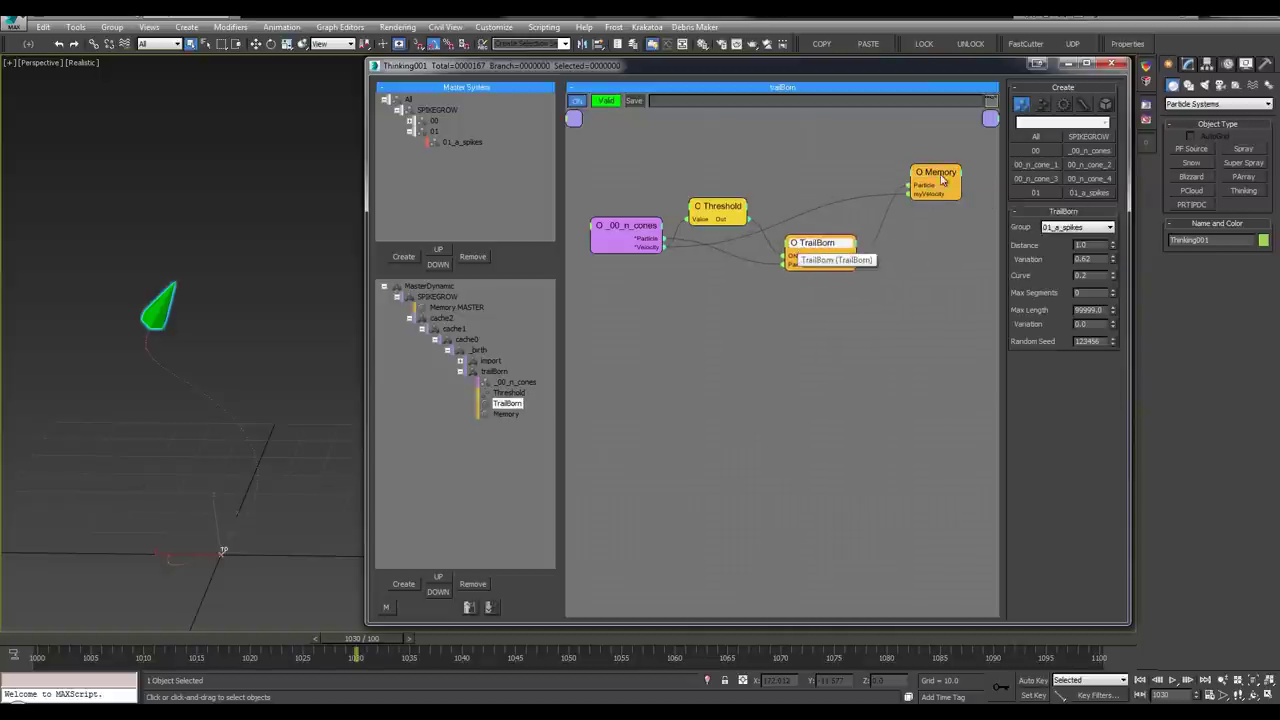
Rearrange the Memory, TrailBorn and Threshold nodes so the connections in the trailBorn graph are easier to read
{"action": "left_click", "coordinate": [942, 179]}
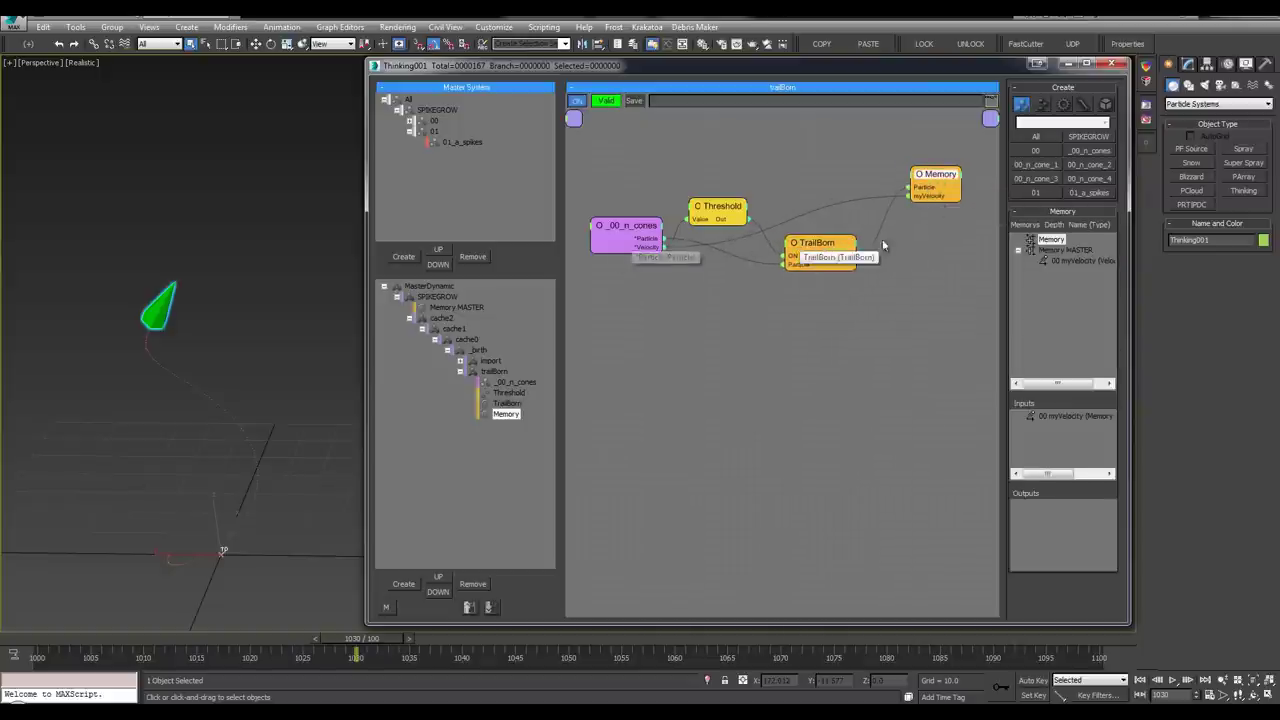
{"action": "mouse_move", "coordinate": [928, 179]}
{"action": "left_mouse_down"}
{"action": "mouse_move", "coordinate": [889, 176]}
{"action": "mouse_move", "coordinate": [930, 172]}
{"action": "left_mouse_up"}
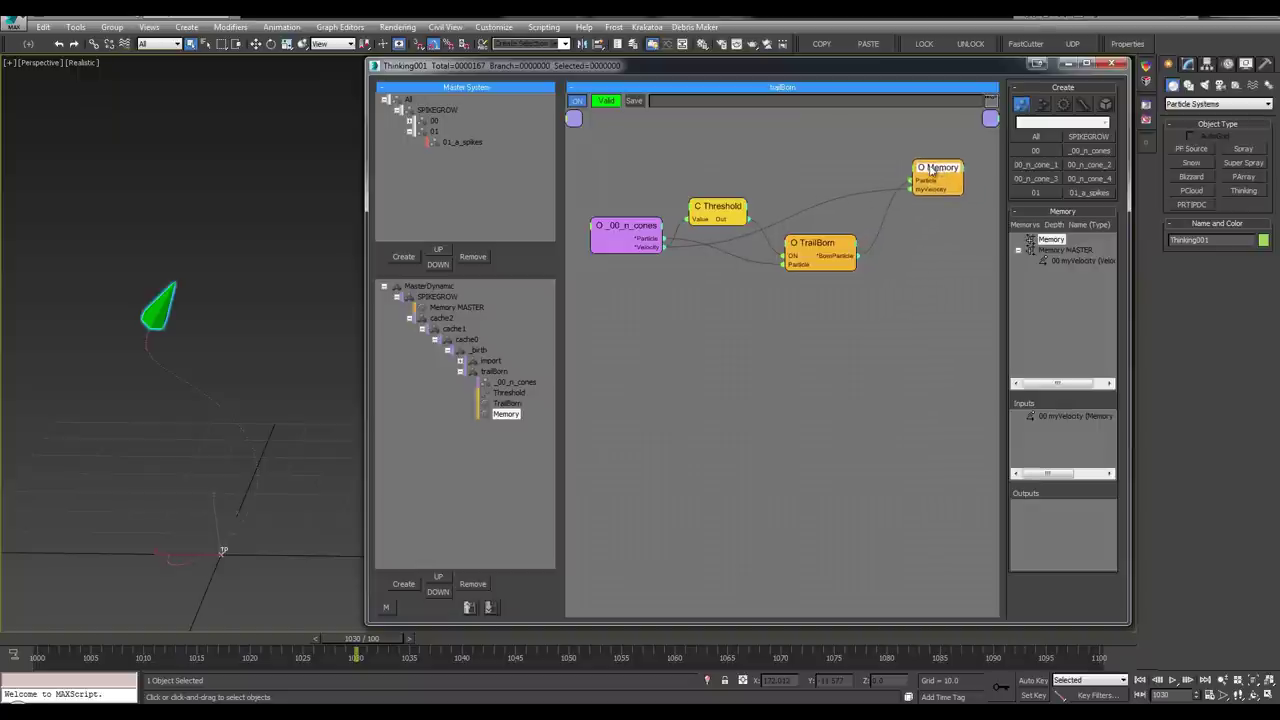
{"action": "left_click_drag", "start_coordinate": [812, 250], "coordinate": [809, 249]}
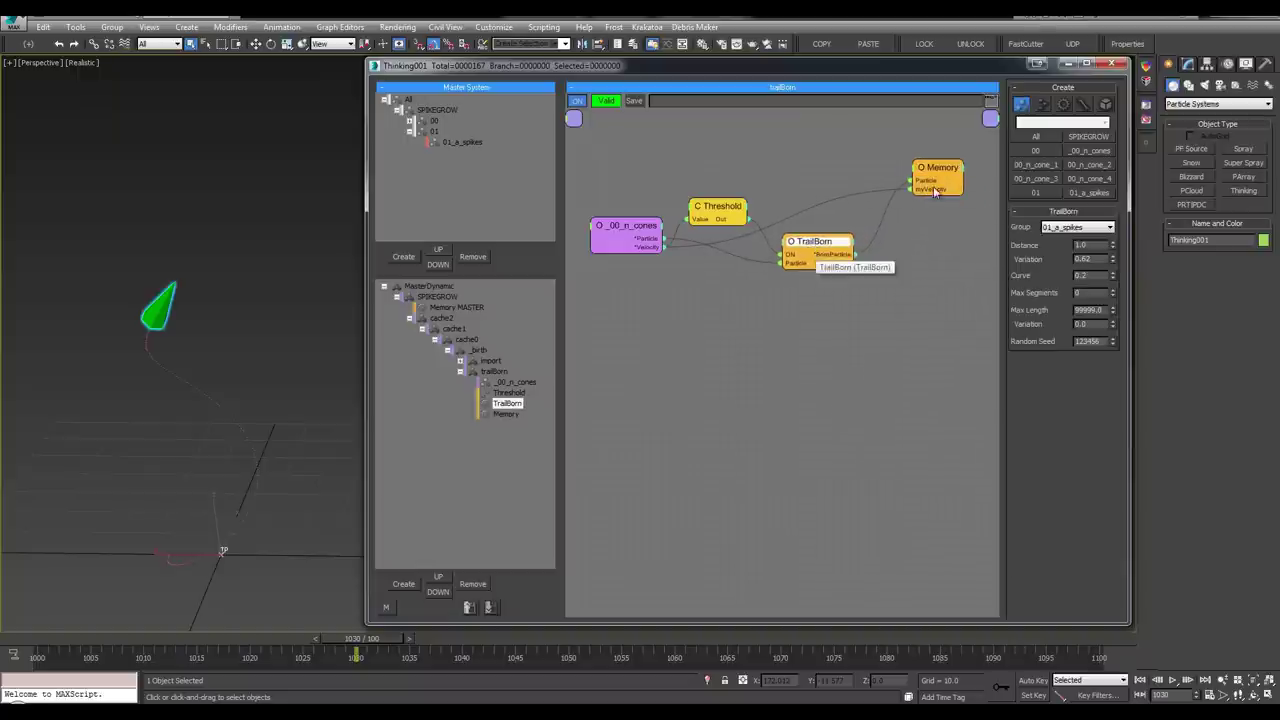
{"action": "left_click_drag", "start_coordinate": [935, 192], "coordinate": [935, 197]}
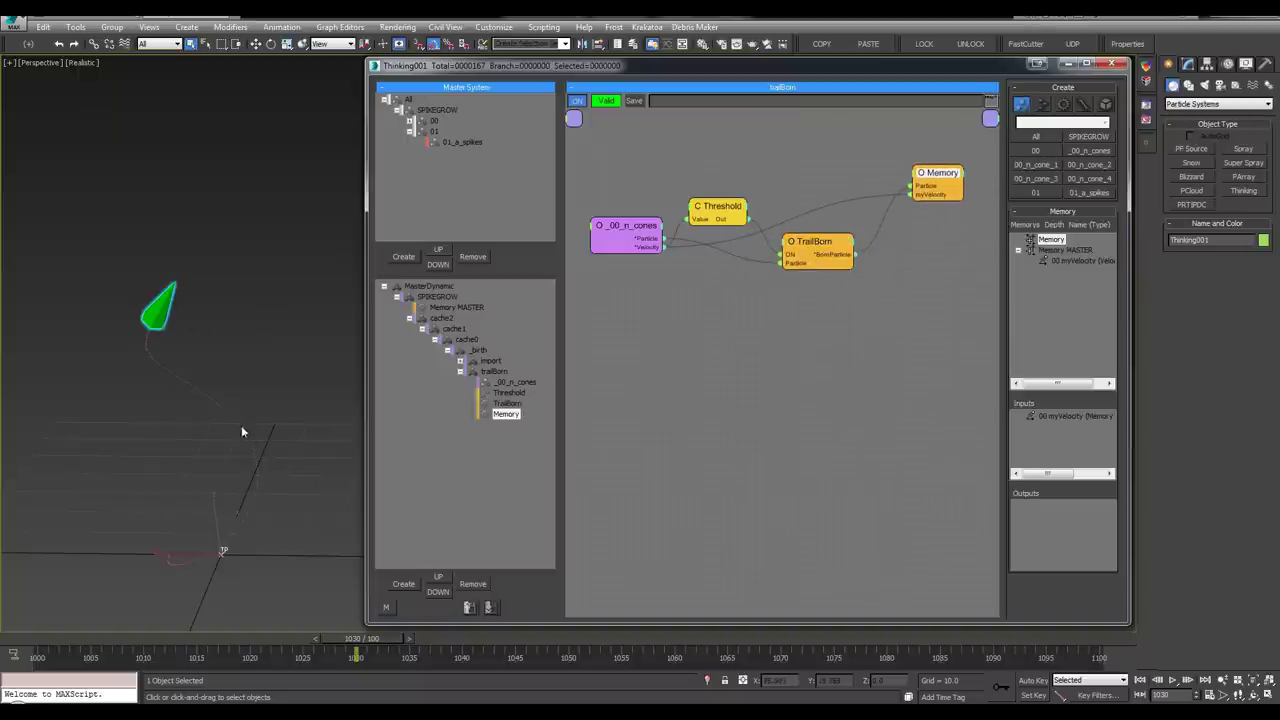
{"action": "left_click", "coordinate": [935, 177]}
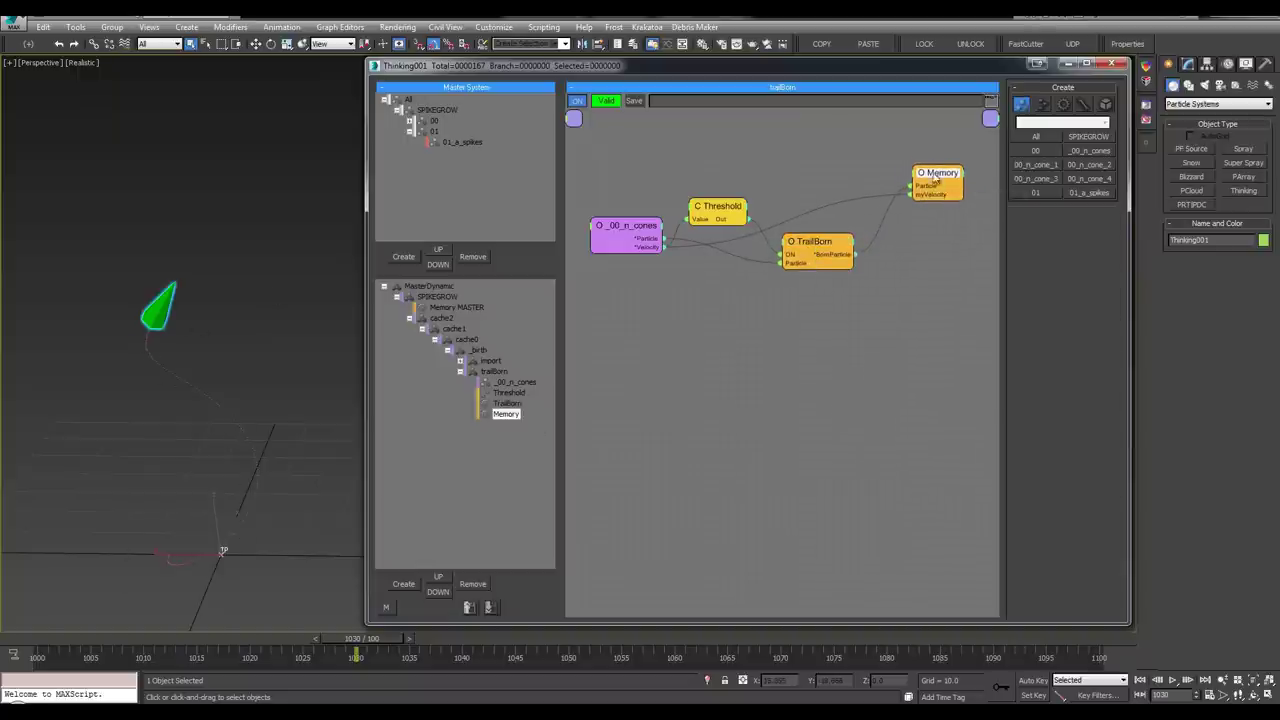
{"action": "left_click_drag", "start_coordinate": [935, 177], "coordinate": [918, 185]}
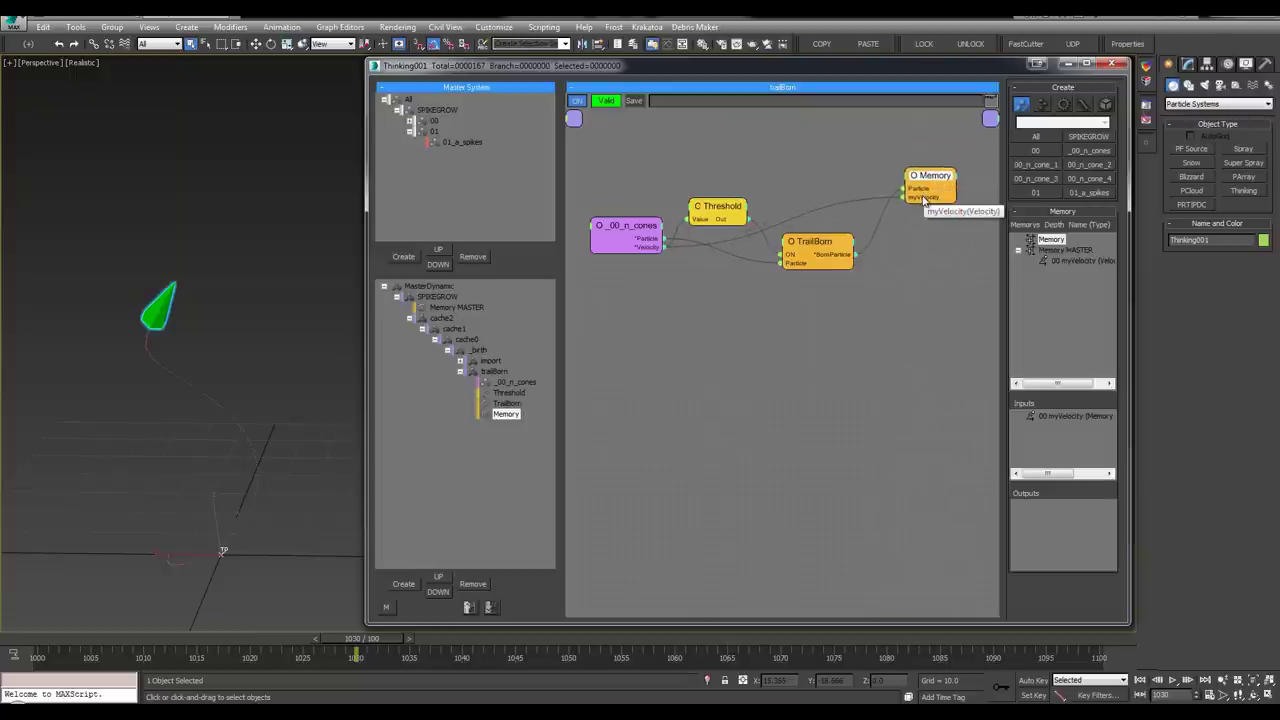
{"action": "left_click_drag", "start_coordinate": [929, 173], "coordinate": [929, 180]}
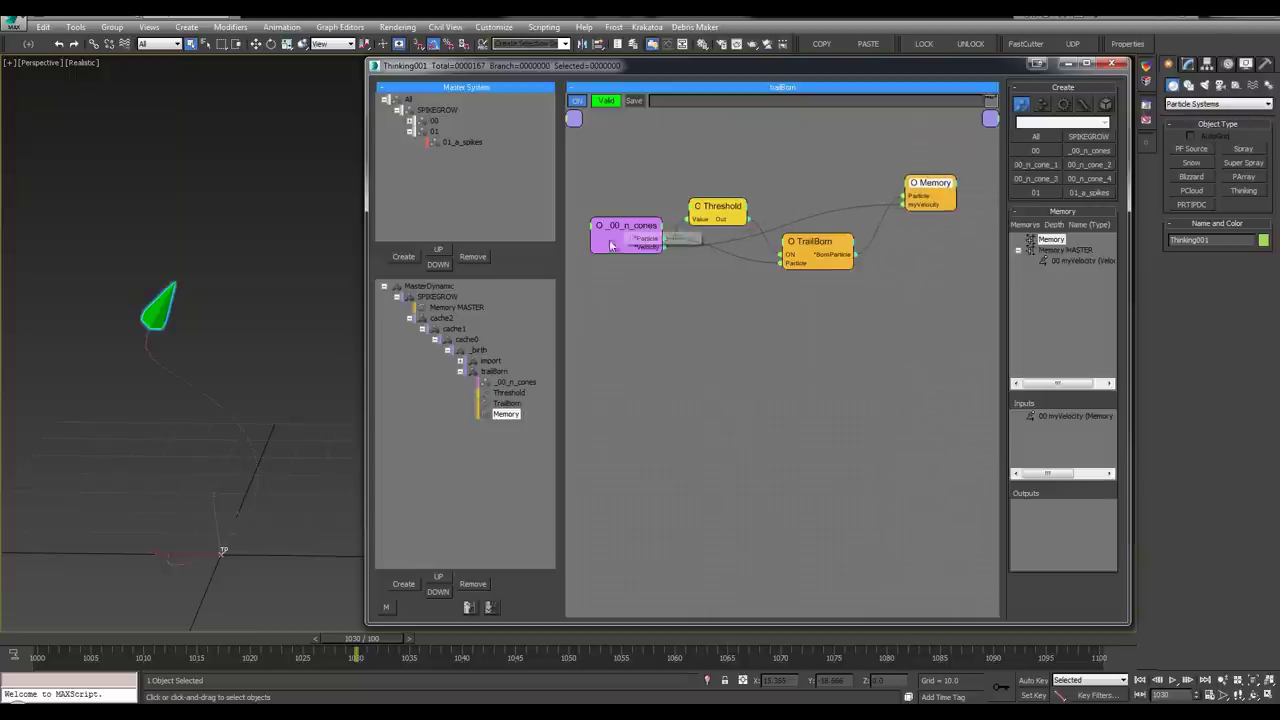
{"action": "left_click_drag", "start_coordinate": [718, 206], "coordinate": [731, 206]}
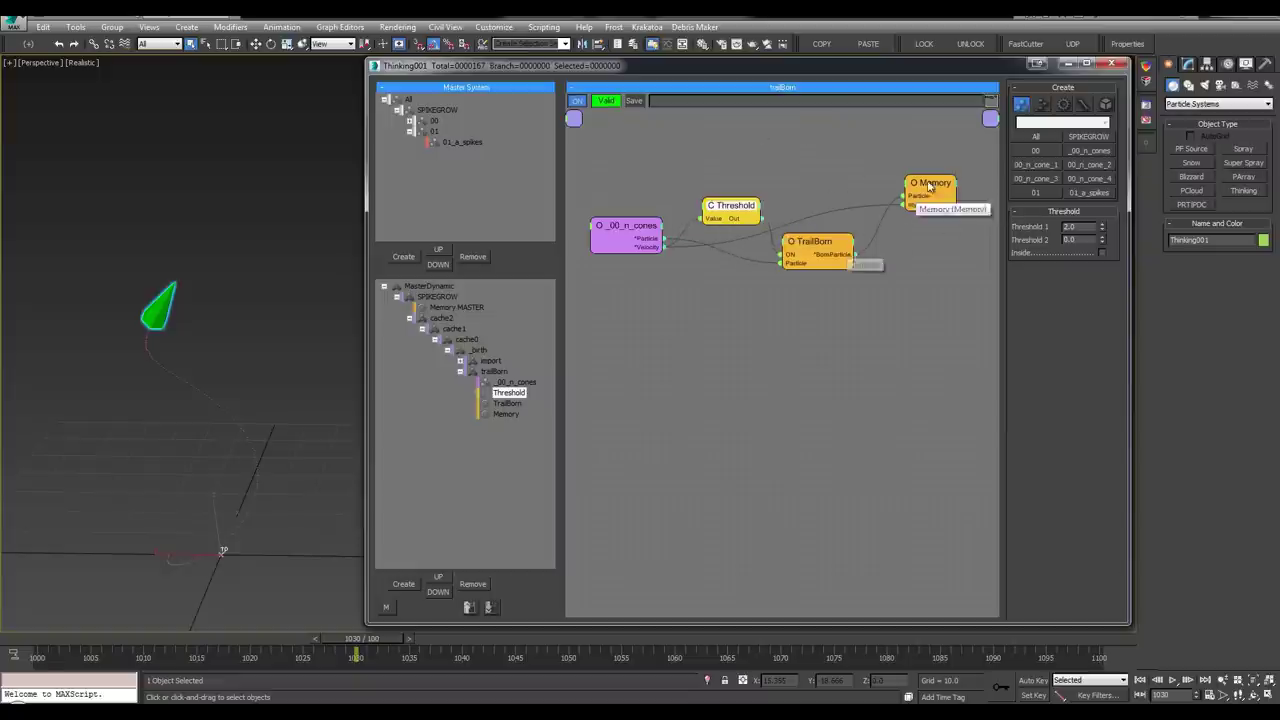
{"action": "mouse_move", "coordinate": [929, 187]}
{"action": "left_mouse_down"}
{"action": "mouse_move", "coordinate": [920, 203]}
{"action": "mouse_move", "coordinate": [938, 198]}
{"action": "left_mouse_up"}
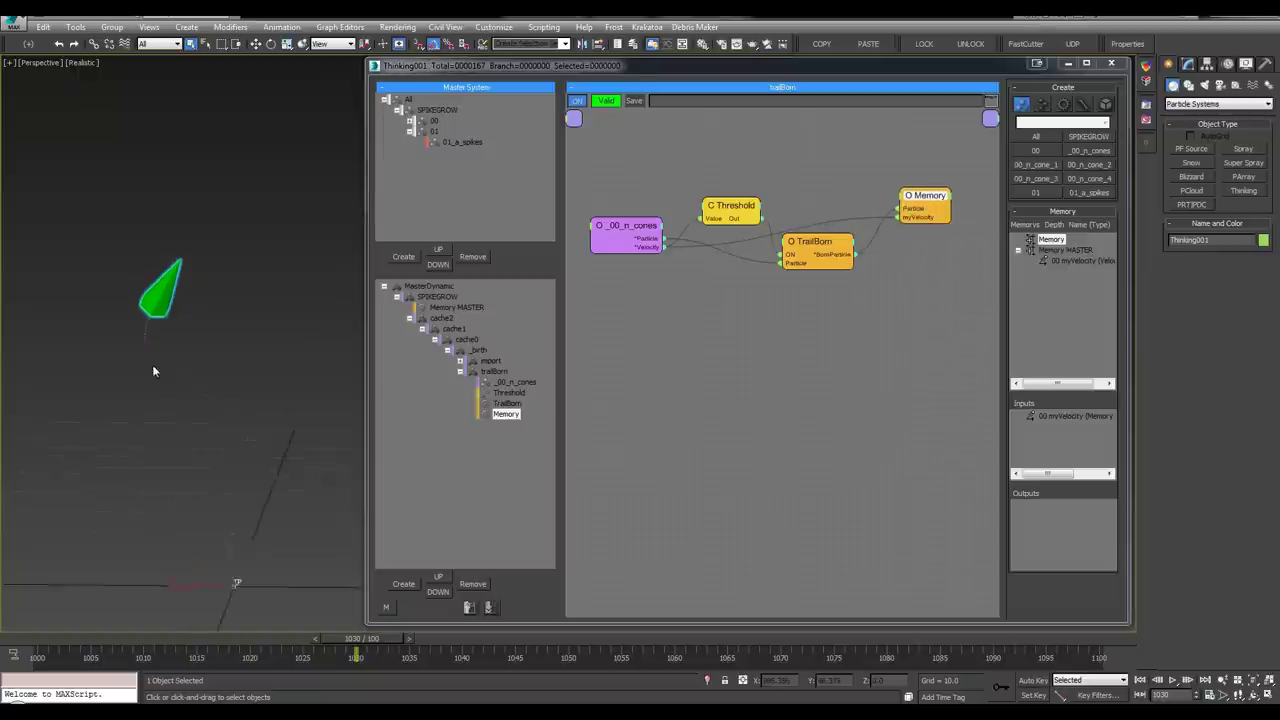
Collapse the trailBorn set, play the animation, and examine the trail up to frame 1044 with the particle editor closed
{"action": "scroll", "coordinate": [160, 360], "scroll_direction": "up", "scroll_amount": 4}
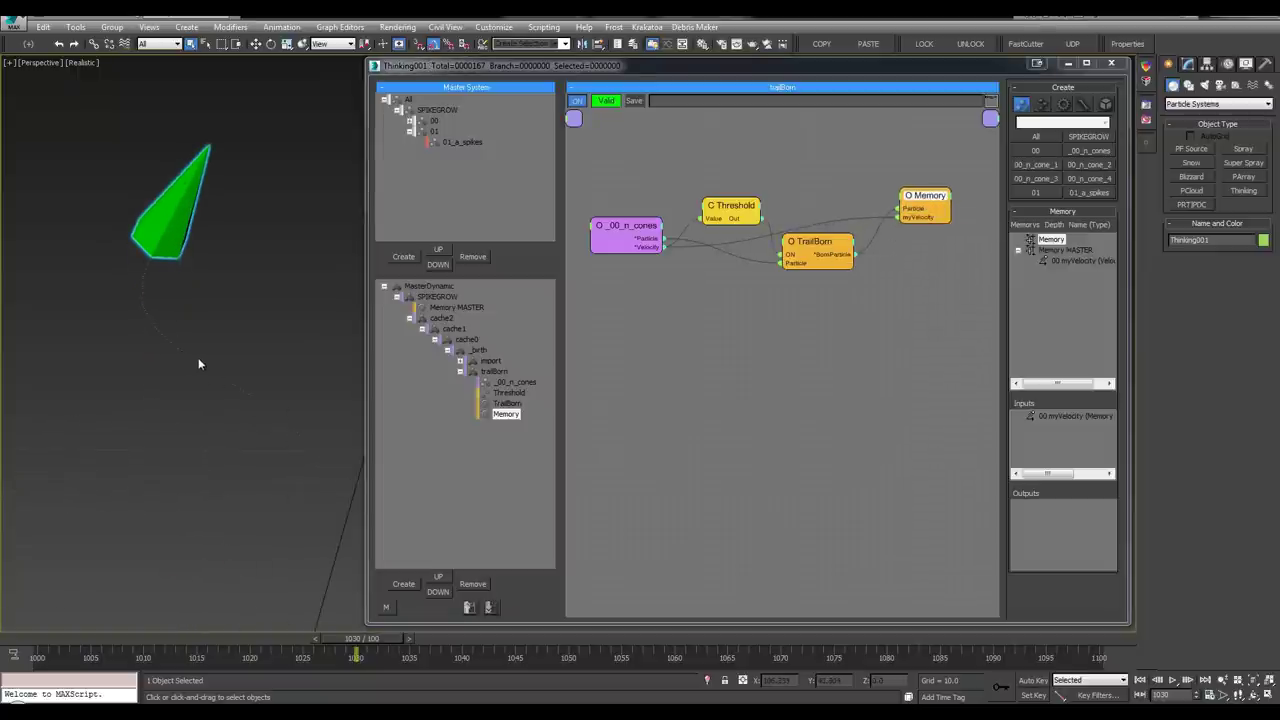
{"action": "scroll", "coordinate": [214, 203], "scroll_direction": "down", "scroll_amount": 3}
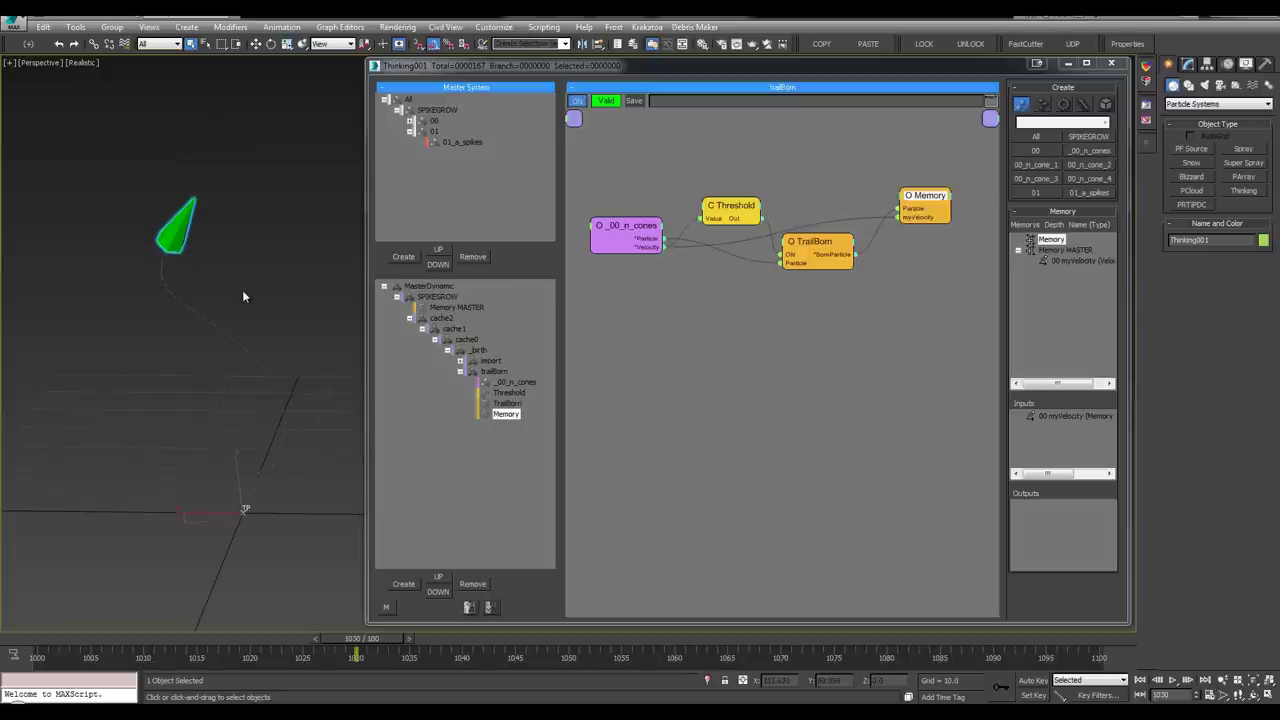
{"action": "left_click", "coordinate": [463, 373]}
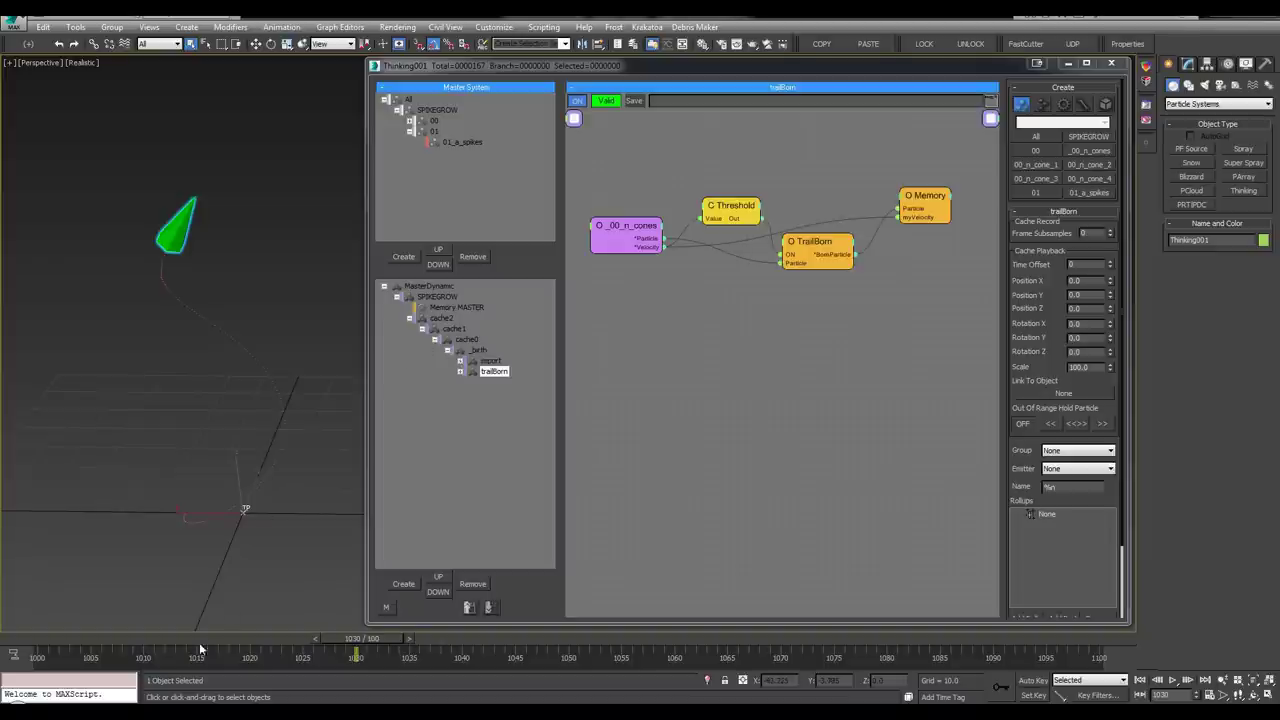
{"action": "left_click_drag", "start_coordinate": [190, 640], "coordinate": [282, 640]}
{"action": "middle_click_drag", "start_coordinate": [284, 382], "coordinate": [197, 584], "text": "ctrl+alt"}
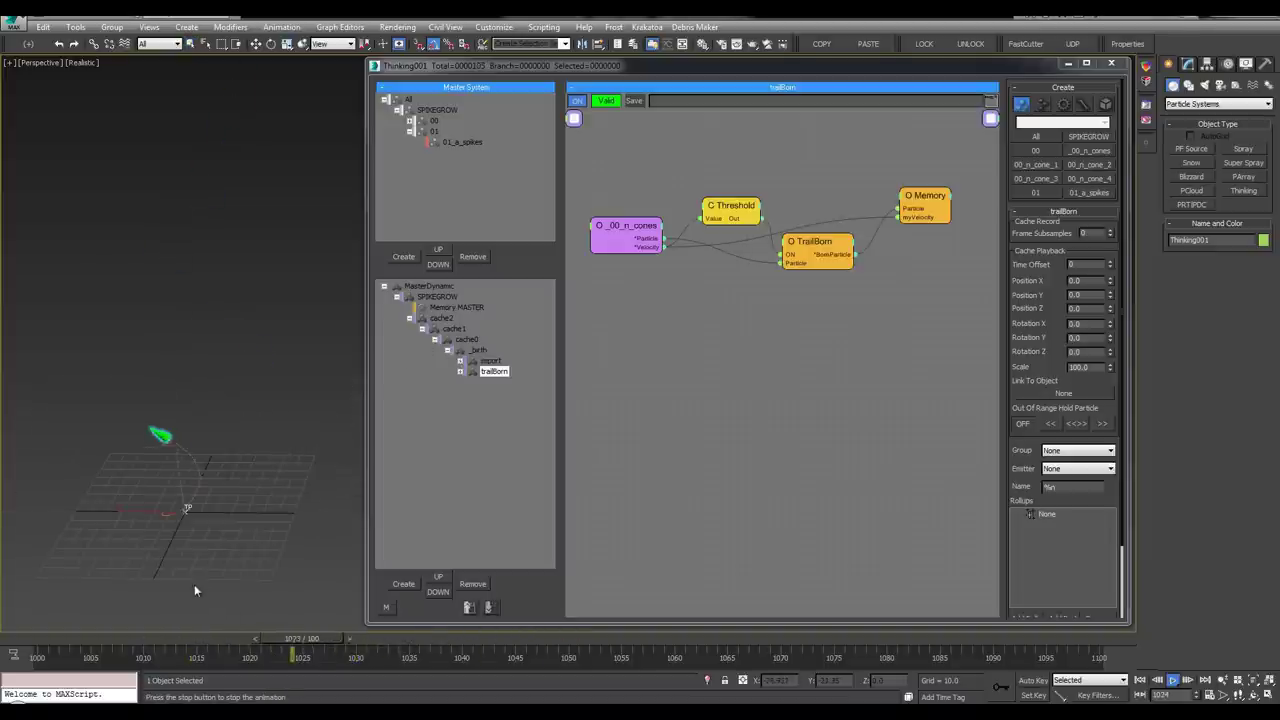
{"action": "key", "text": "slash"}
{"action": "left_click_drag", "start_coordinate": [397, 641], "coordinate": [500, 639]}
{"action": "middle_click_drag", "start_coordinate": [203, 423], "coordinate": [223, 443]}
{"action": "scroll", "coordinate": [223, 443], "scroll_direction": "down", "scroll_amount": 4}
{"action": "left_click", "coordinate": [1111, 63]}
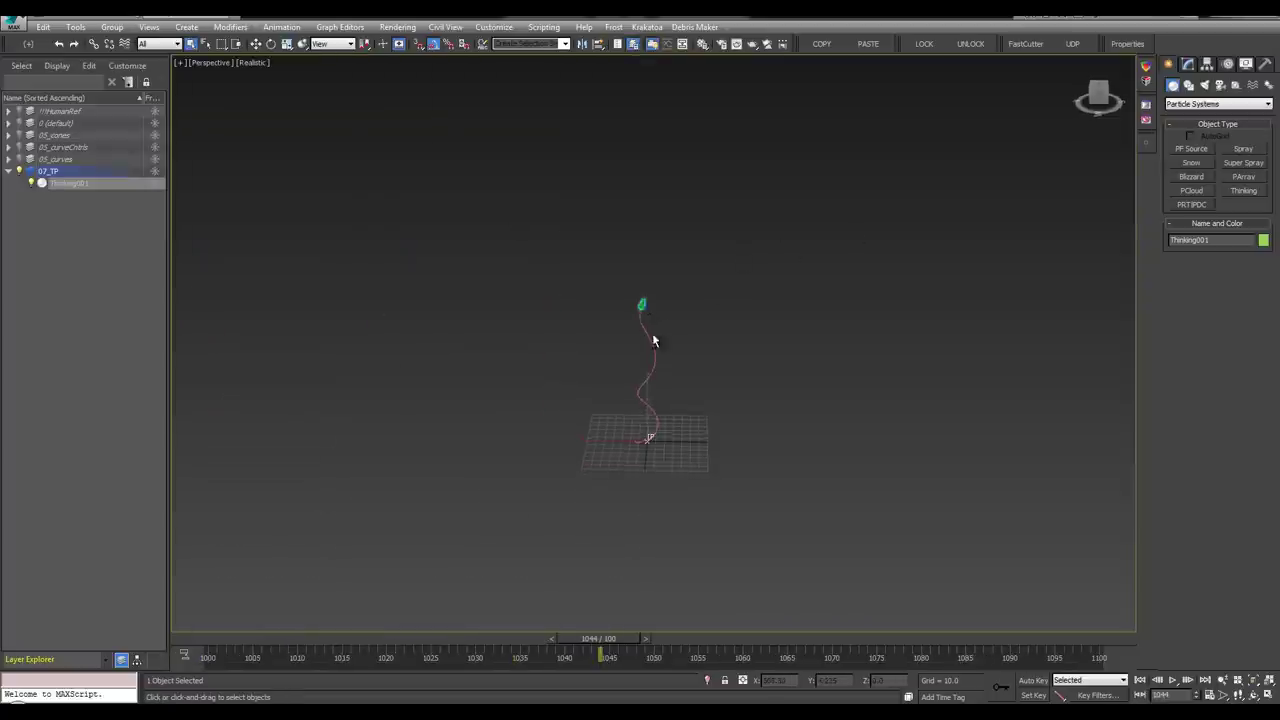
{"action": "middle_click_drag", "start_coordinate": [652, 333], "coordinate": [620, 285], "text": "alt"}
{"action": "scroll", "coordinate": [634, 306], "scroll_direction": "up", "scroll_amount": 3}
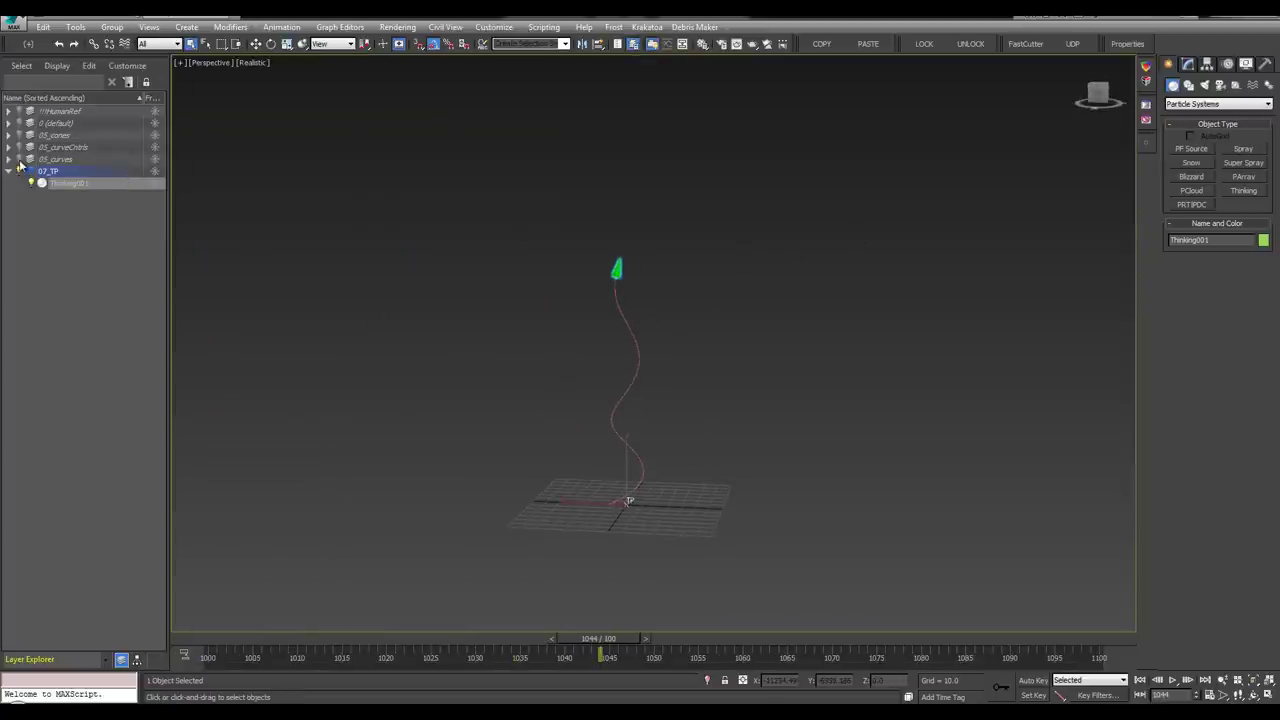
Show the 05_curveCntrls layer and try moving the Point003 control
{"action": "left_click", "coordinate": [19, 148]}
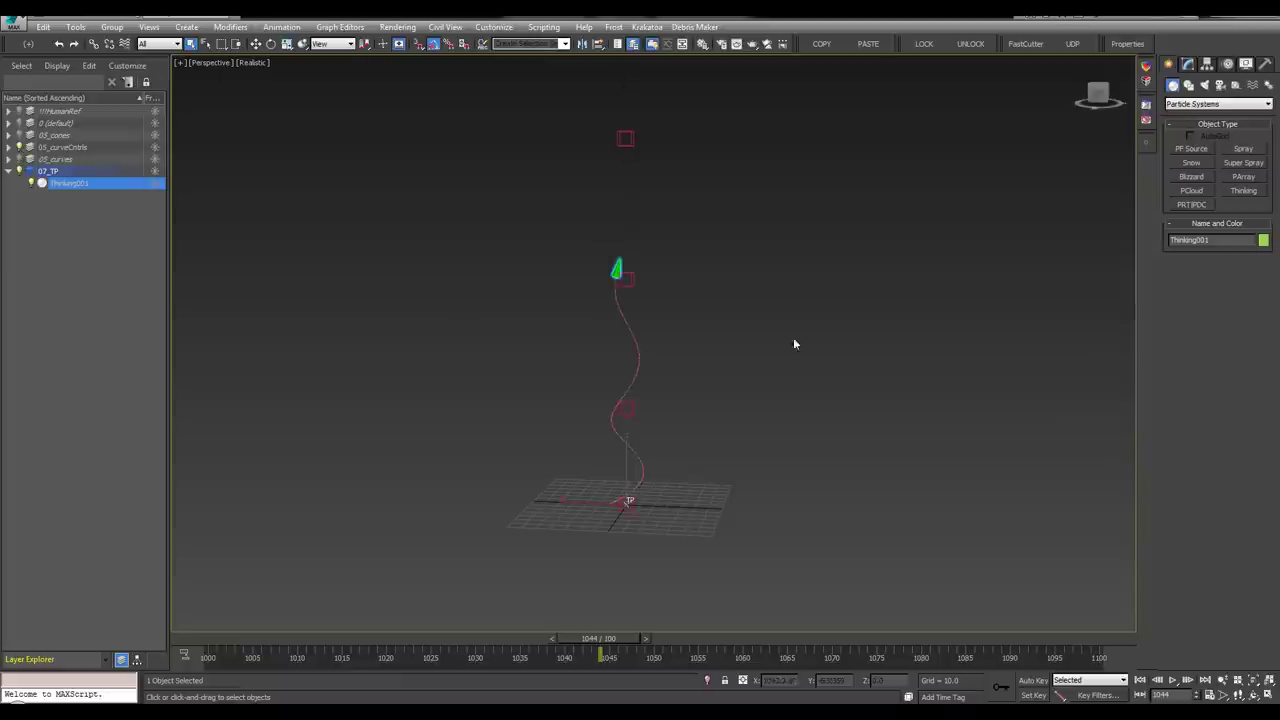
{"action": "middle_click_drag", "start_coordinate": [735, 342], "coordinate": [662, 357], "text": "alt"}
{"action": "left_click", "coordinate": [615, 289]}
{"action": "key", "text": "w"}
{"action": "middle_click_drag", "start_coordinate": [624, 296], "coordinate": [672, 308], "text": "alt"}
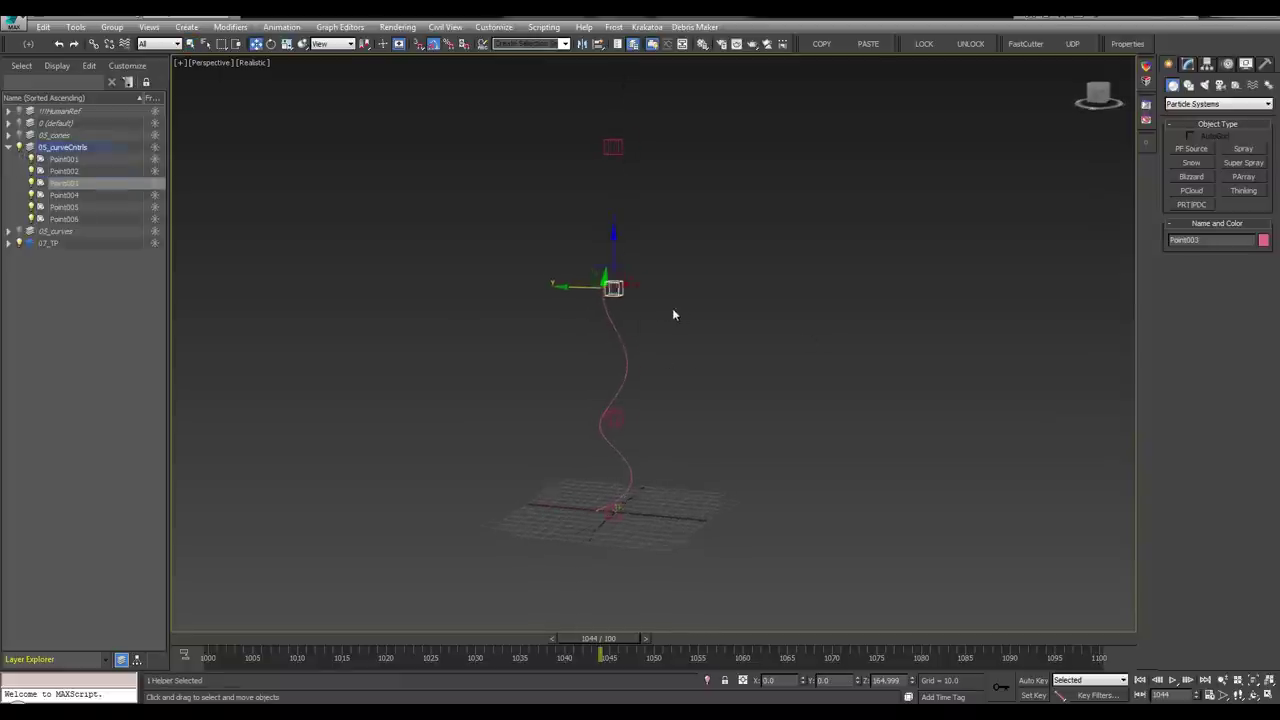
{"action": "left_click_drag", "start_coordinate": [603, 280], "coordinate": [547, 306]}
{"action": "right_click", "coordinate": [547, 306]}
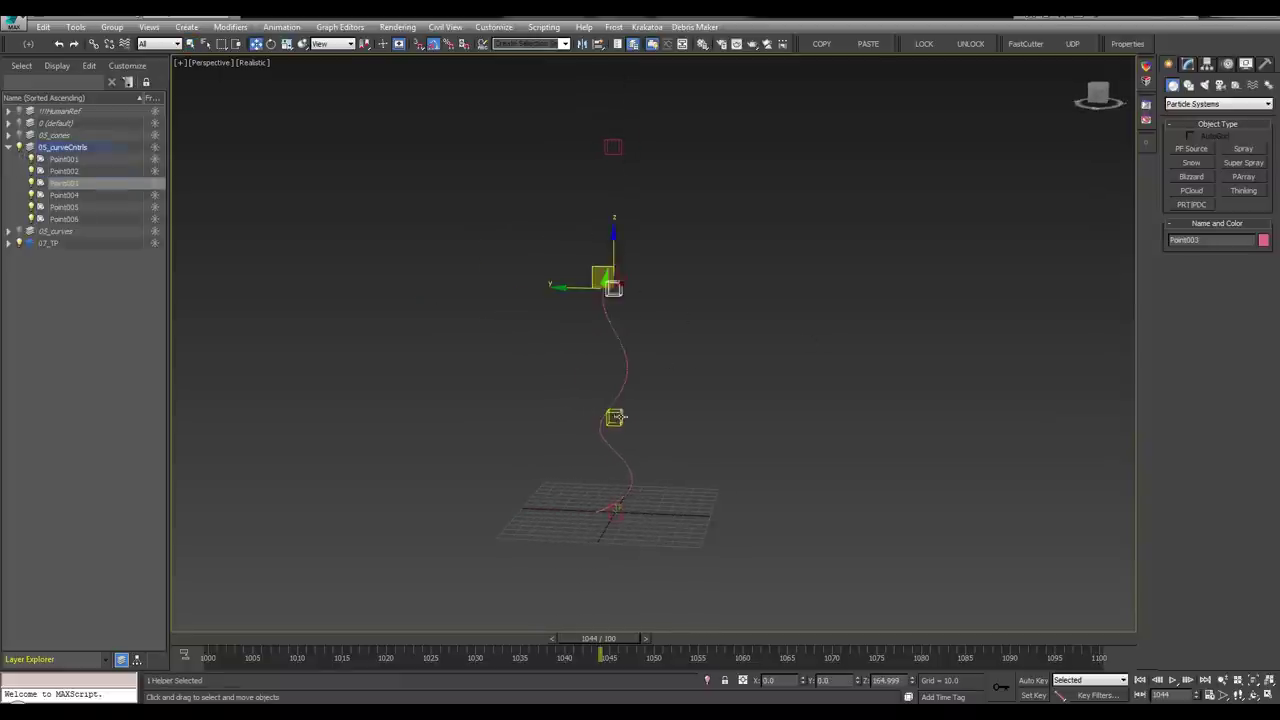
Move the Point002 control to about Y -117, Z 44 and play the animation to review the reshaped trail
{"action": "left_click", "coordinate": [615, 419]}
{"action": "left_click_drag", "start_coordinate": [603, 407], "coordinate": [738, 457]}
{"action": "left_click_drag", "start_coordinate": [549, 645], "coordinate": [645, 642]}
{"action": "middle_click_drag", "start_coordinate": [682, 480], "coordinate": [408, 596], "text": "alt"}
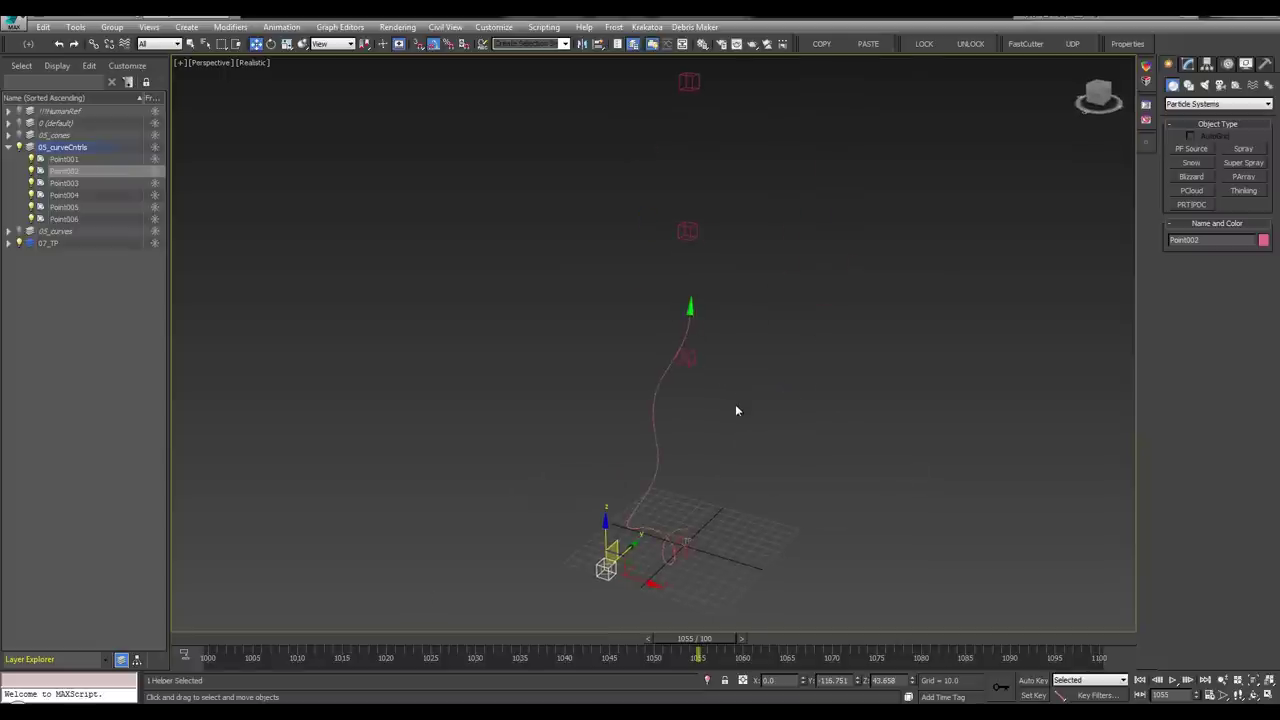
{"action": "scroll", "coordinate": [735, 404], "scroll_direction": "down", "scroll_amount": 4}
{"action": "middle_click_drag", "start_coordinate": [735, 404], "coordinate": [487, 384], "text": "alt"}
{"action": "key", "text": "slash"}
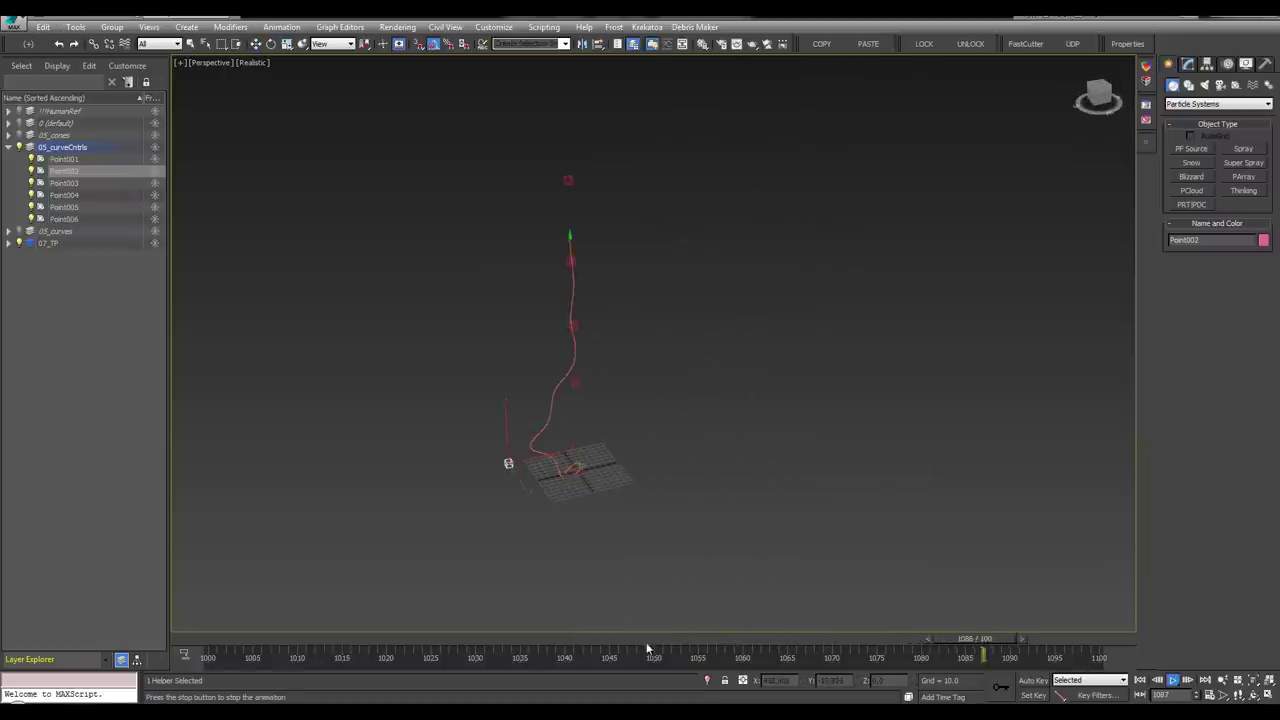
{"action": "key", "text": "/"}
Try moving the Point004 control sideways to bend the upper part of the cone's path at frame 1080
{"action": "left_click", "coordinate": [574, 325]}
{"action": "scroll", "coordinate": [580, 325], "scroll_direction": "up", "scroll_amount": 5}
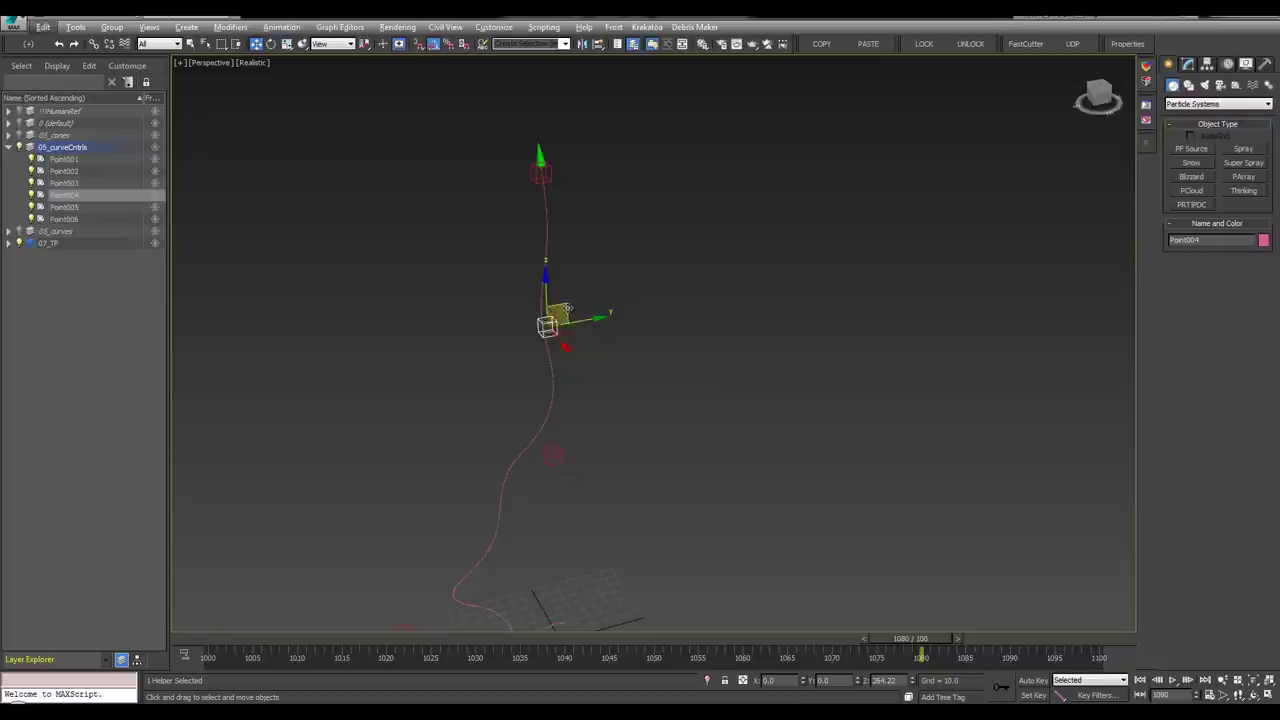
{"action": "mouse_move", "coordinate": [565, 311]}
{"action": "left_mouse_down"}
{"action": "mouse_move", "coordinate": [473, 317]}
{"action": "mouse_move", "coordinate": [585, 308]}
{"action": "left_mouse_up"}
{"action": "middle_click_drag", "start_coordinate": [586, 309], "coordinate": [803, 287], "text": "alt"}
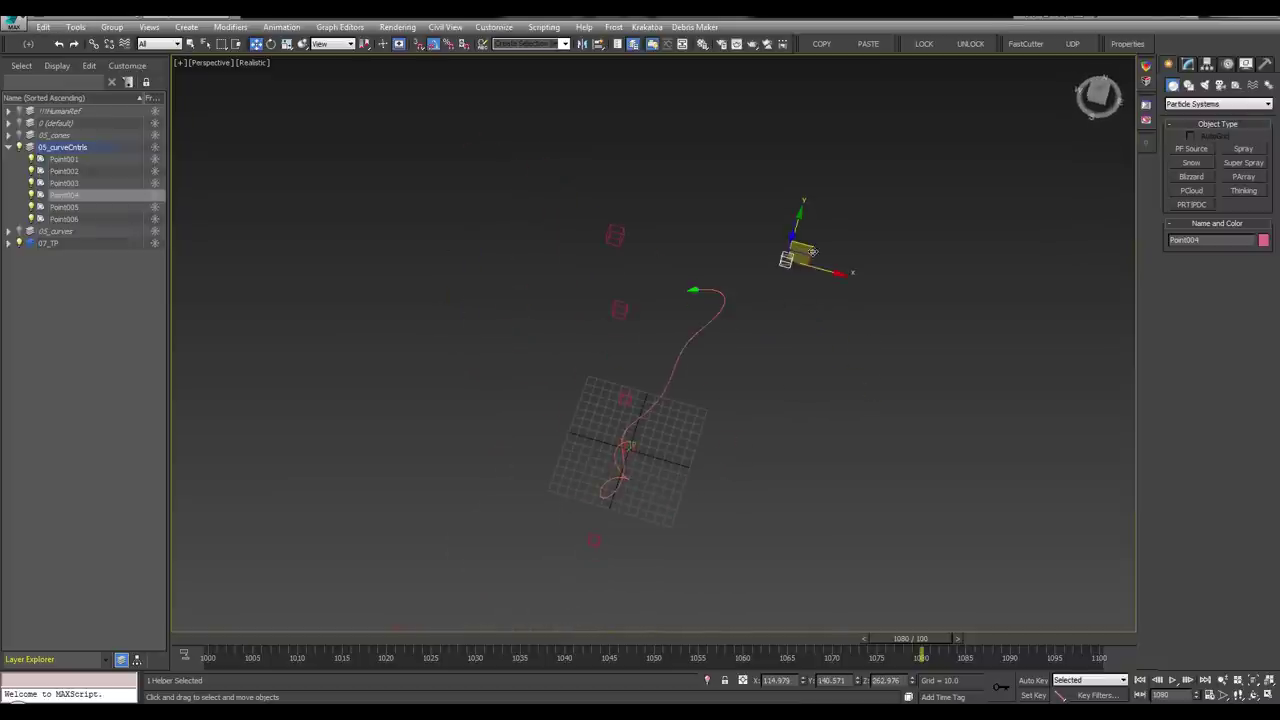
{"action": "left_click_drag", "start_coordinate": [812, 252], "coordinate": [700, 523]}
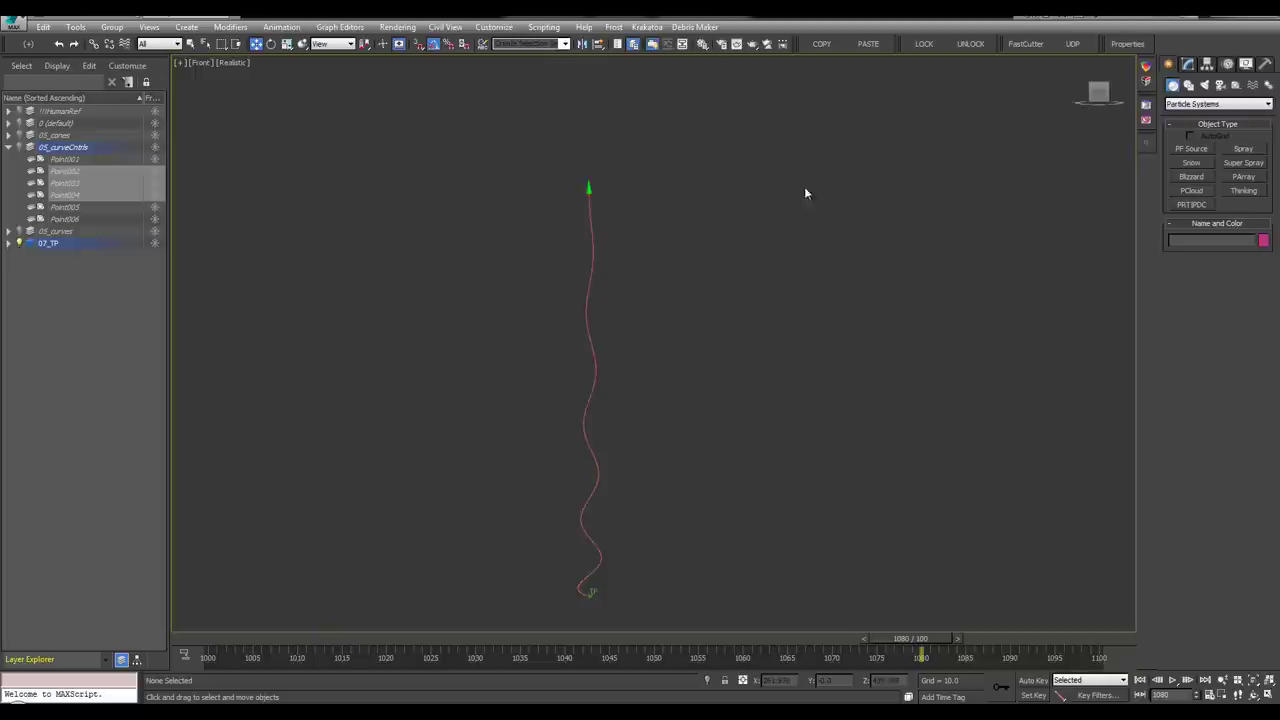
Examine the trail in the Front view, then collapse the 05_curveCntrls layer and reopen the thinkingParticles editor
{"action": "middle_click_drag", "start_coordinate": [735, 356], "coordinate": [532, 244]}
{"action": "scroll", "coordinate": [382, 310], "scroll_direction": "up", "scroll_amount": 3}
{"action": "middle_click_drag", "start_coordinate": [382, 310], "coordinate": [323, 362]}
{"action": "scroll", "coordinate": [340, 345], "scroll_direction": "up", "scroll_amount": 2}
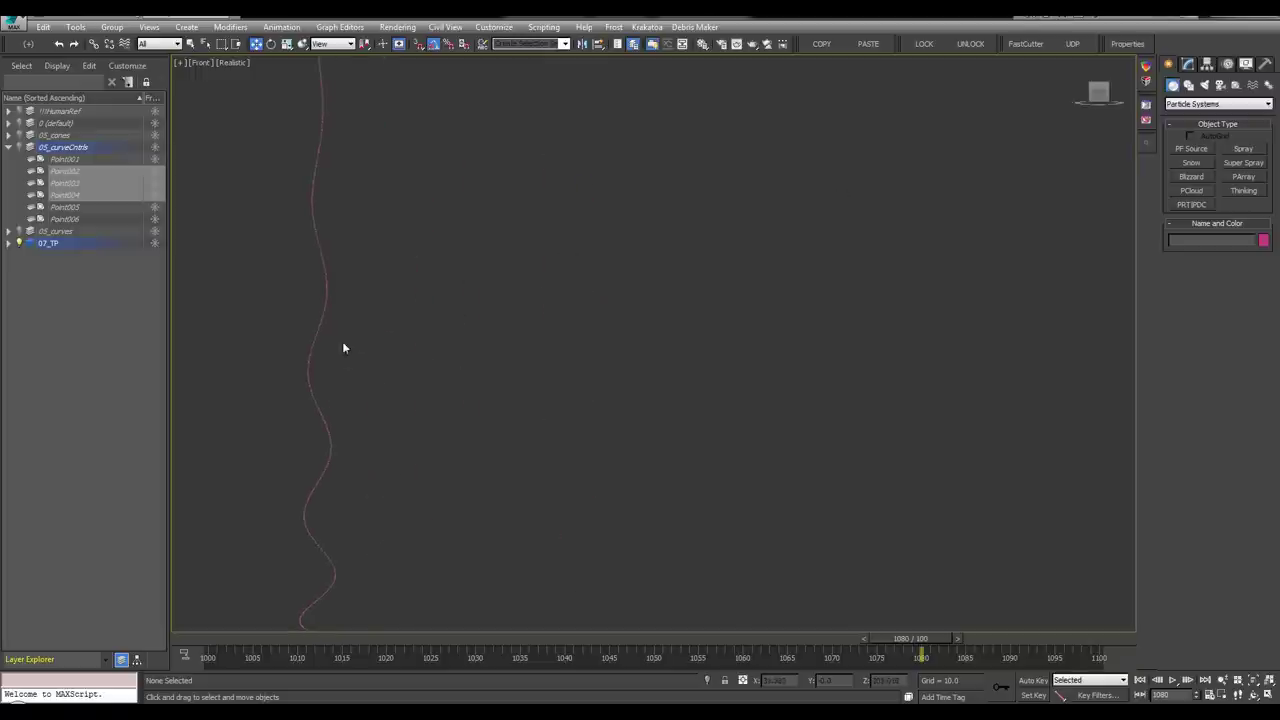
{"action": "left_click", "coordinate": [8, 147]}
{"action": "left_click", "coordinate": [1145, 46]}
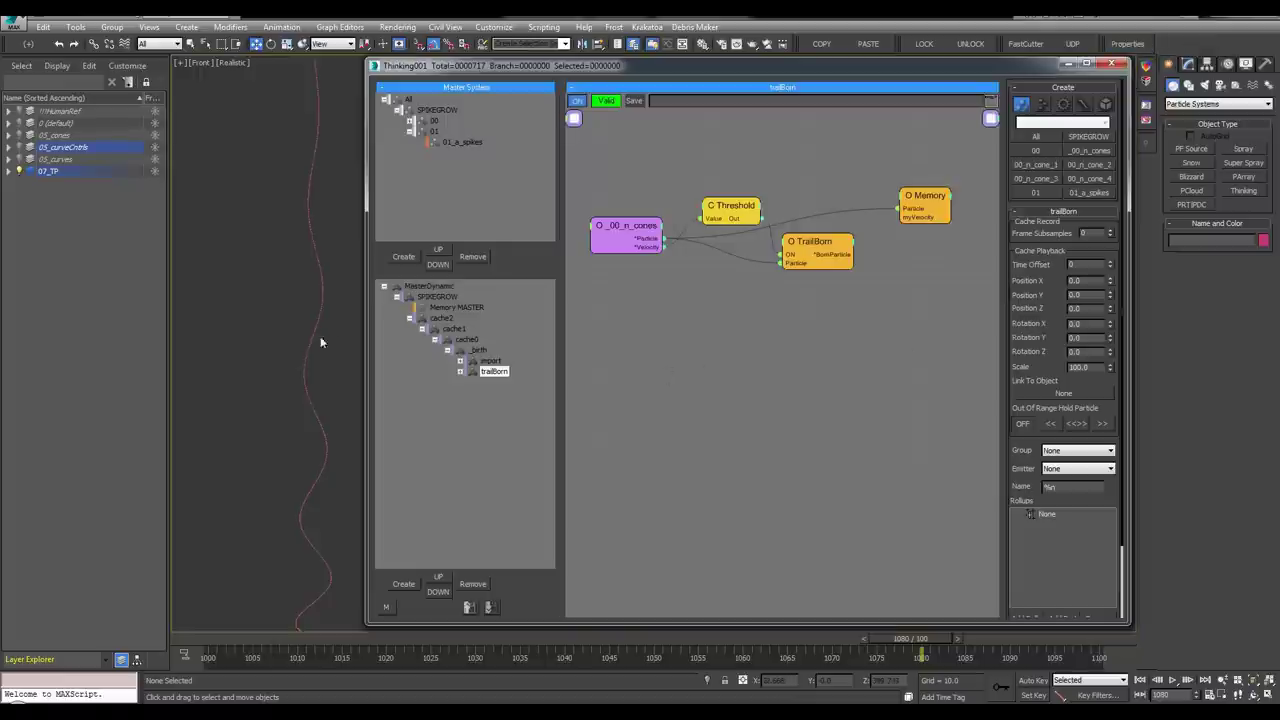
Hide the layer explorer and narrow the thinkingParticles window so the whole trail fits in the viewport
{"action": "left_click", "coordinate": [204, 287]}
{"action": "key", "text": "ctrl+alt+o"}
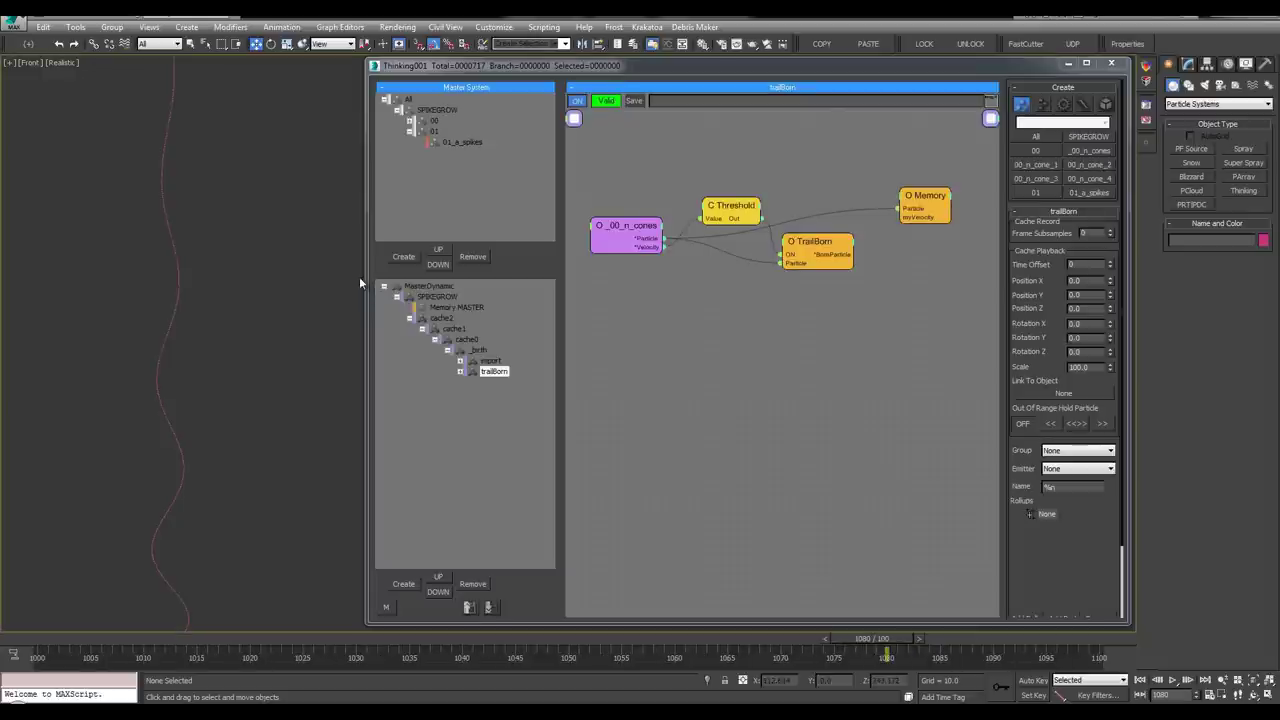
{"action": "left_click_drag", "start_coordinate": [367, 280], "coordinate": [461, 290]}
{"action": "scroll", "coordinate": [301, 343], "scroll_direction": "down", "scroll_amount": 2}
{"action": "middle_click_drag", "start_coordinate": [290, 385], "coordinate": [274, 394]}
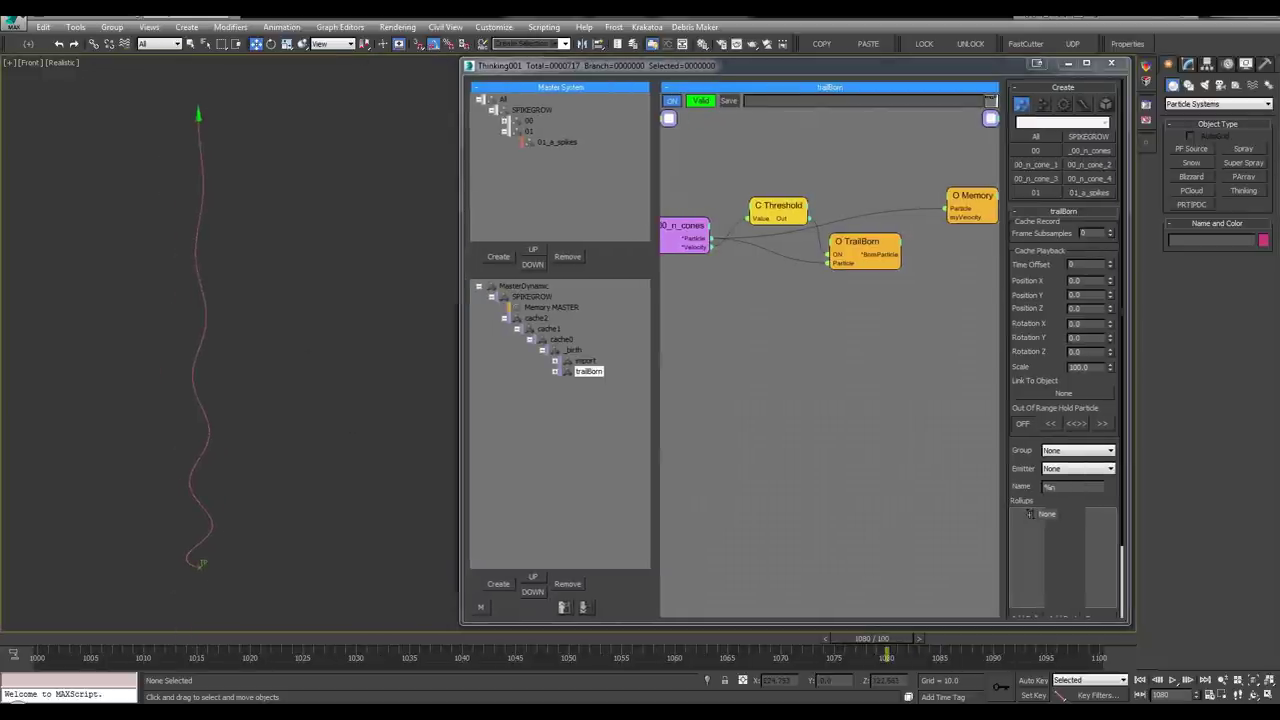
Collapse the _birth set and add a new dynamic set named _system under cache0
{"action": "left_click", "coordinate": [542, 350]}
{"action": "left_click", "coordinate": [566, 342]}
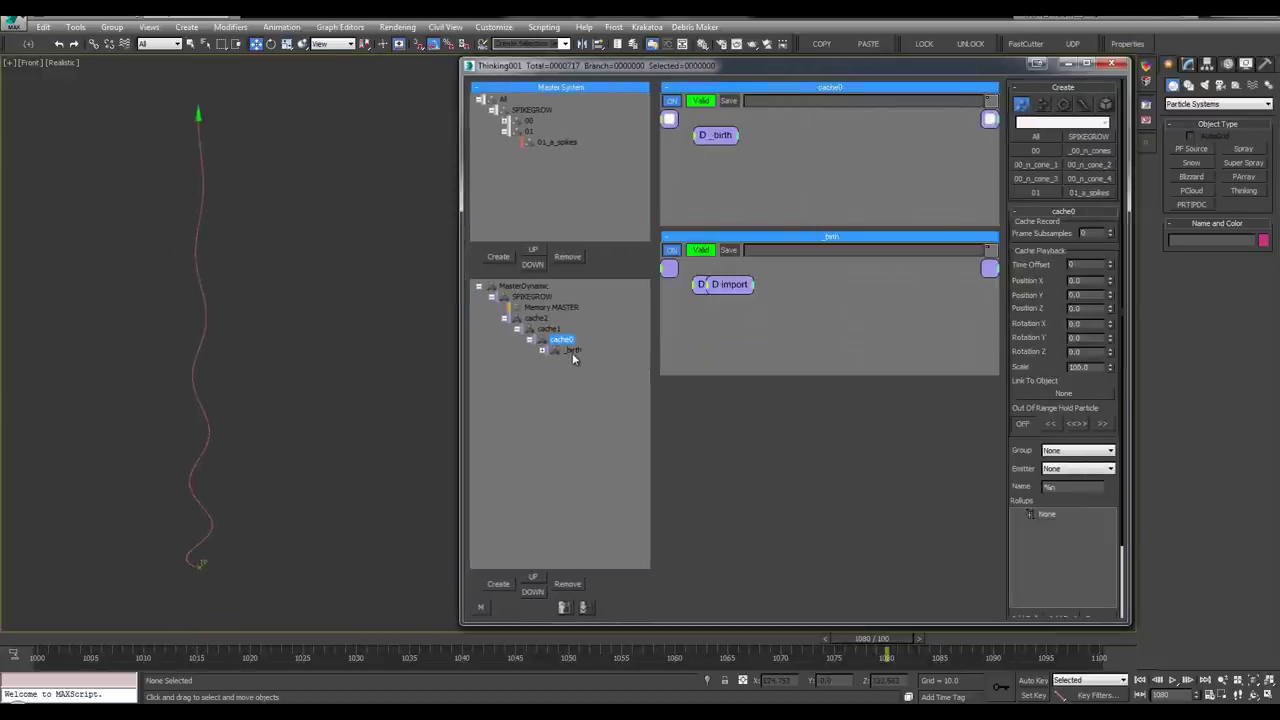
{"action": "right_click", "coordinate": [574, 353]}
{"action": "right_click", "coordinate": [574, 353]}
{"action": "left_click", "coordinate": [541, 351]}
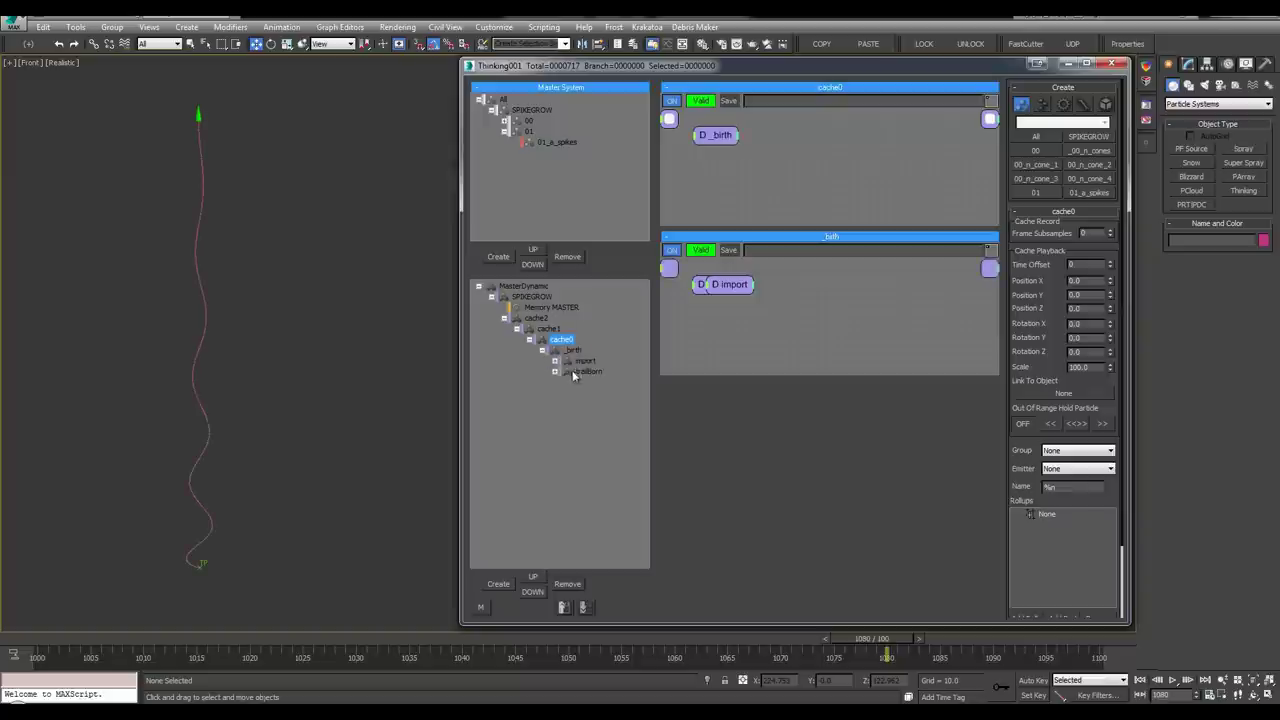
{"action": "left_click", "coordinate": [541, 351]}
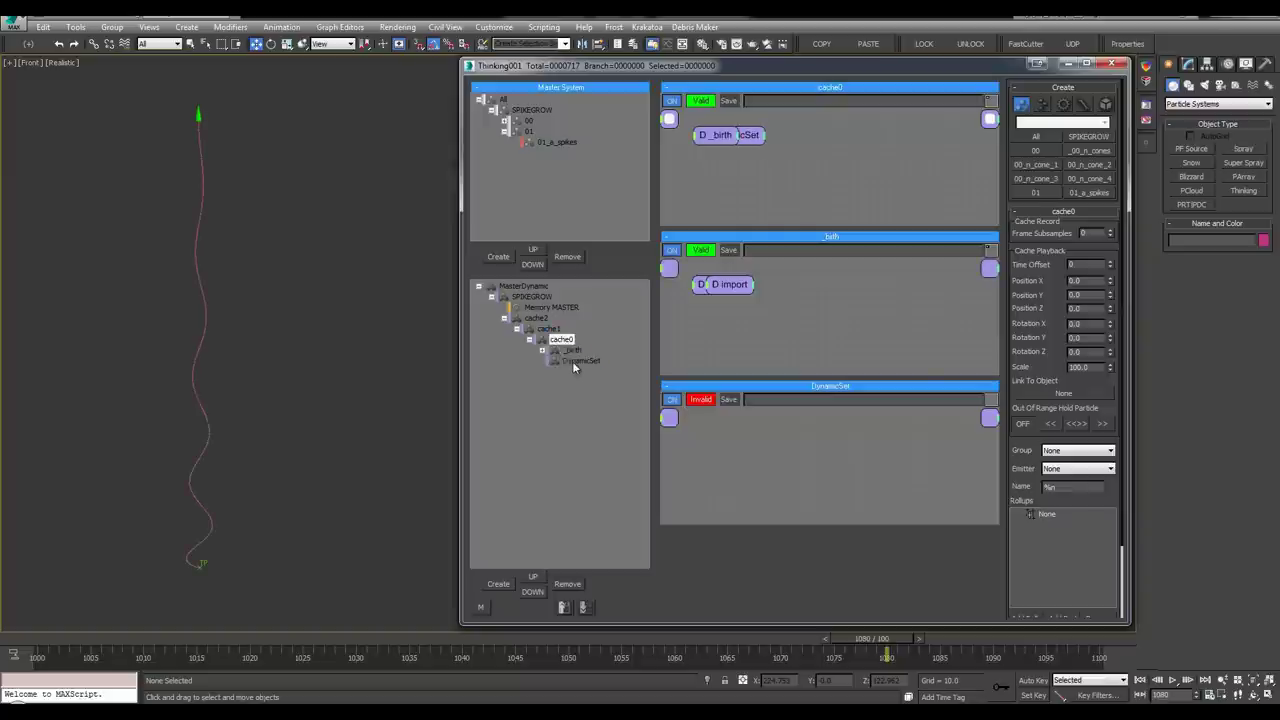
{"action": "double_click", "coordinate": [572, 361]}
{"action": "type", "text": "_s"}
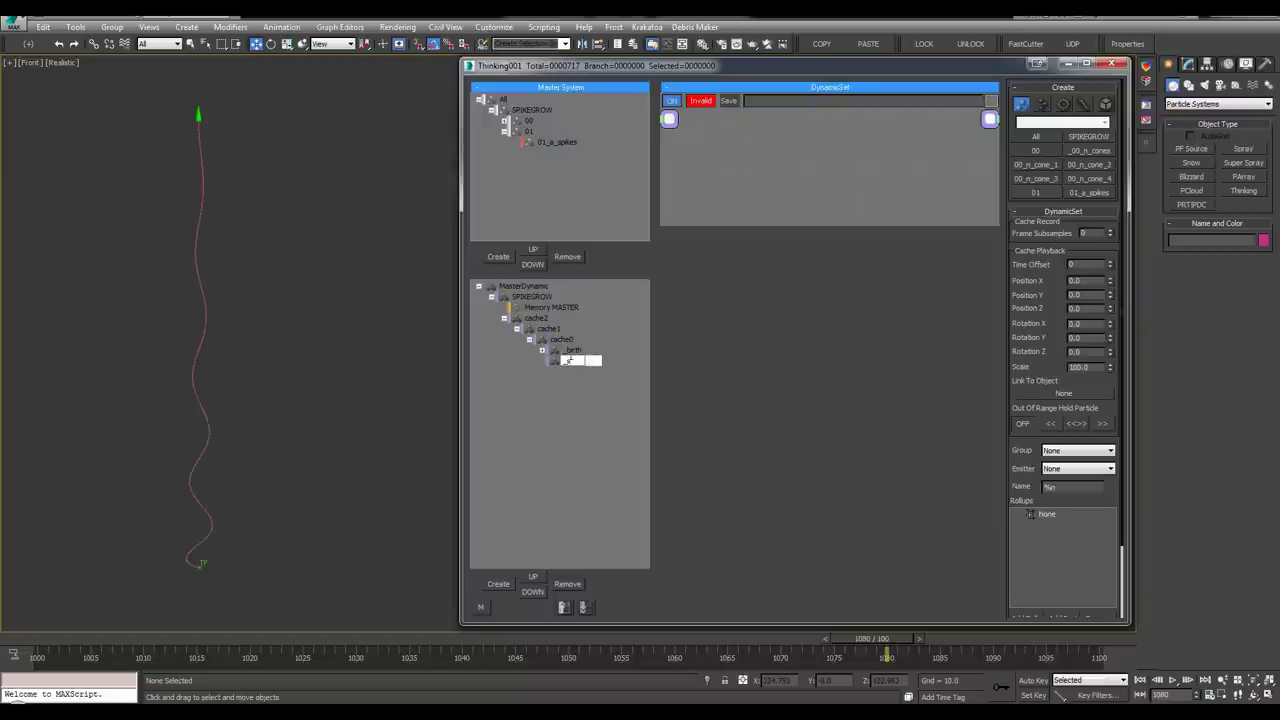
{"action": "type", "text": "ystem"}
{"action": "key", "text": "Return"}
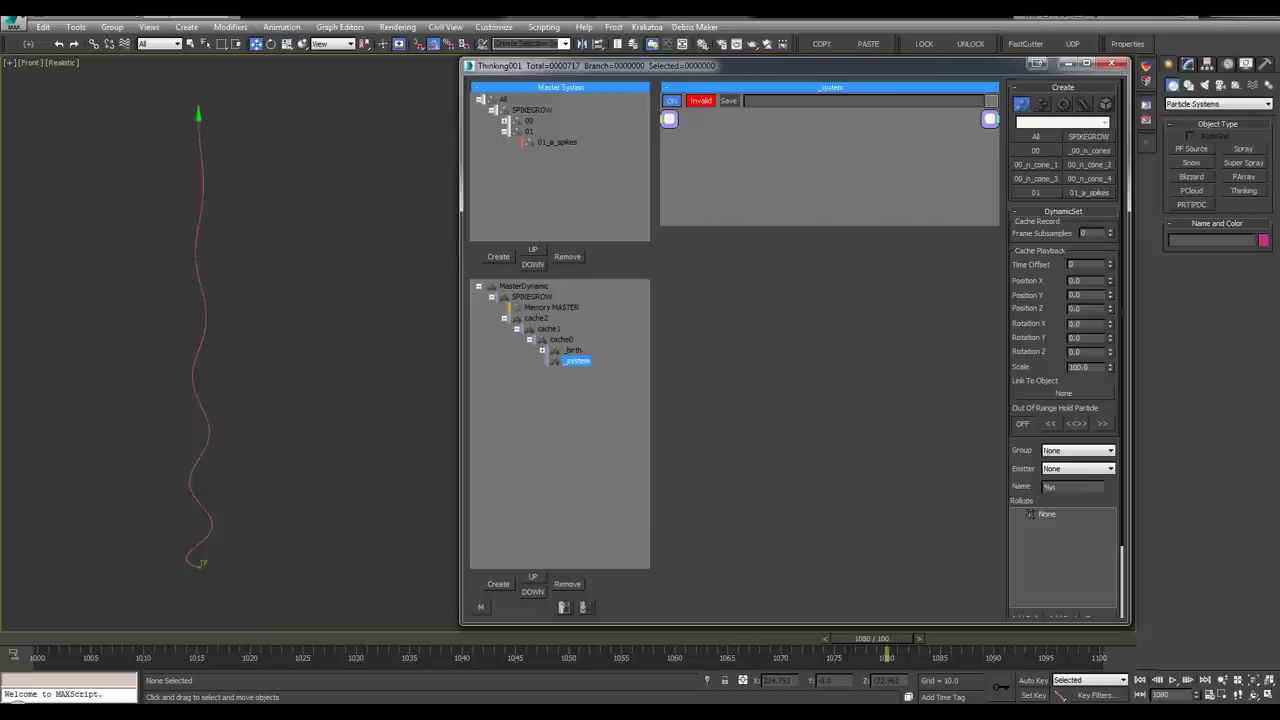
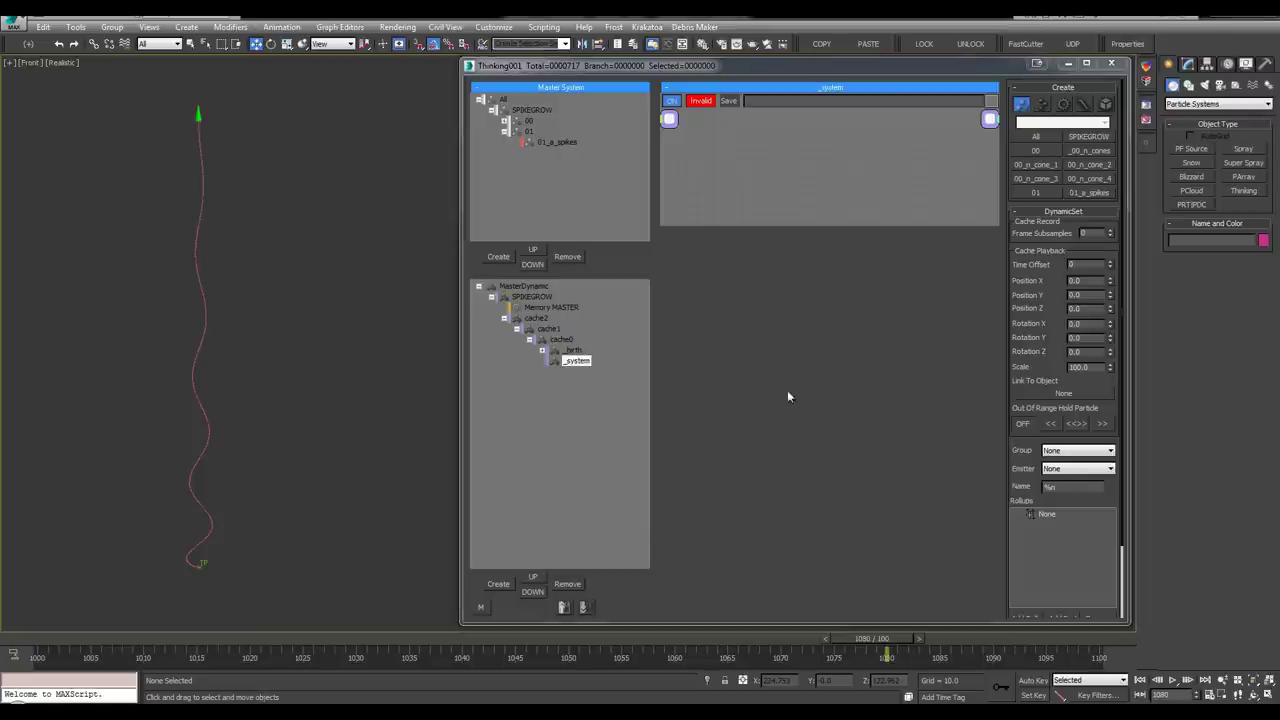
Add a dynamic set named orient under _system and enlarge its wiring area
{"action": "left_click", "coordinate": [582, 364]}
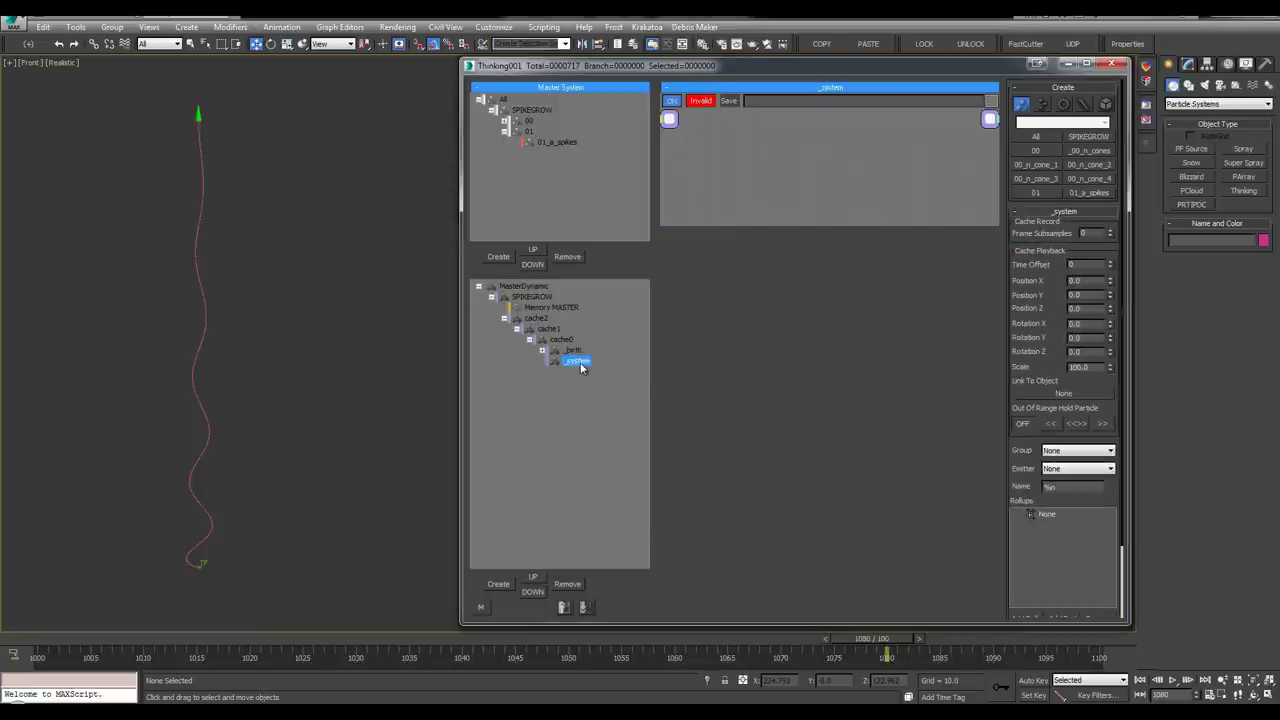
{"action": "key", "text": "Insert"}
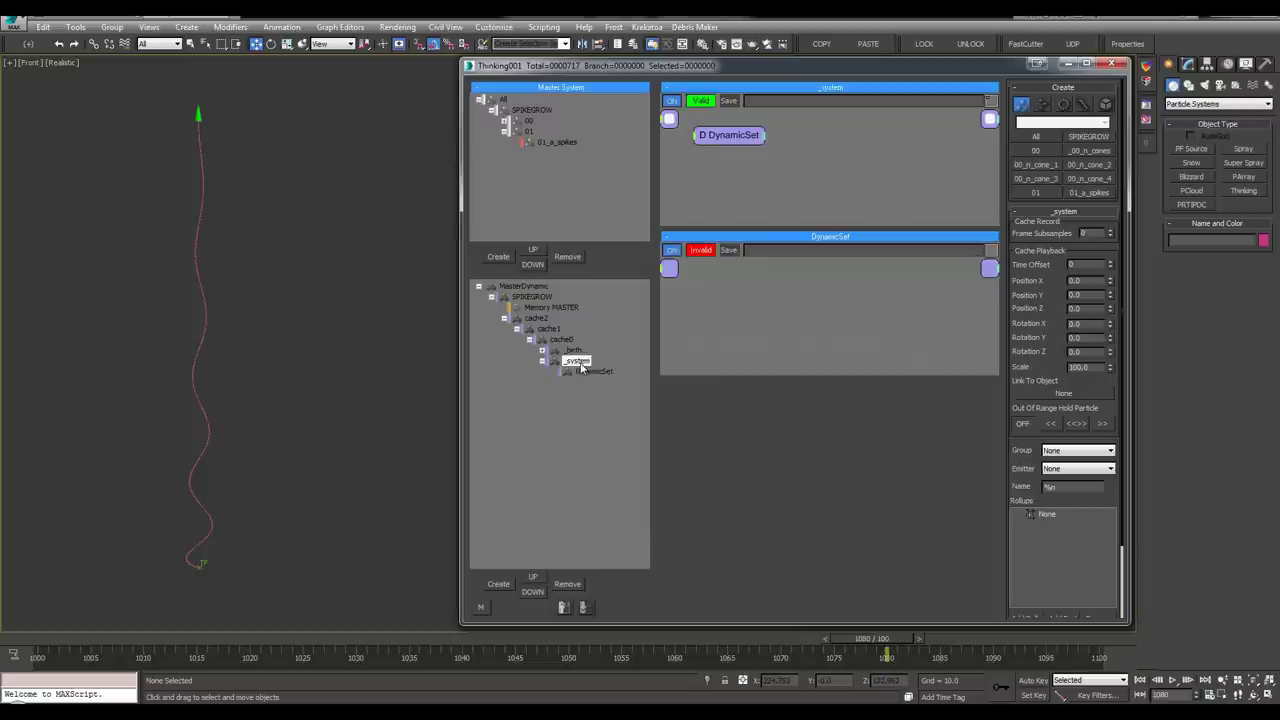
{"action": "double_click", "coordinate": [594, 373]}
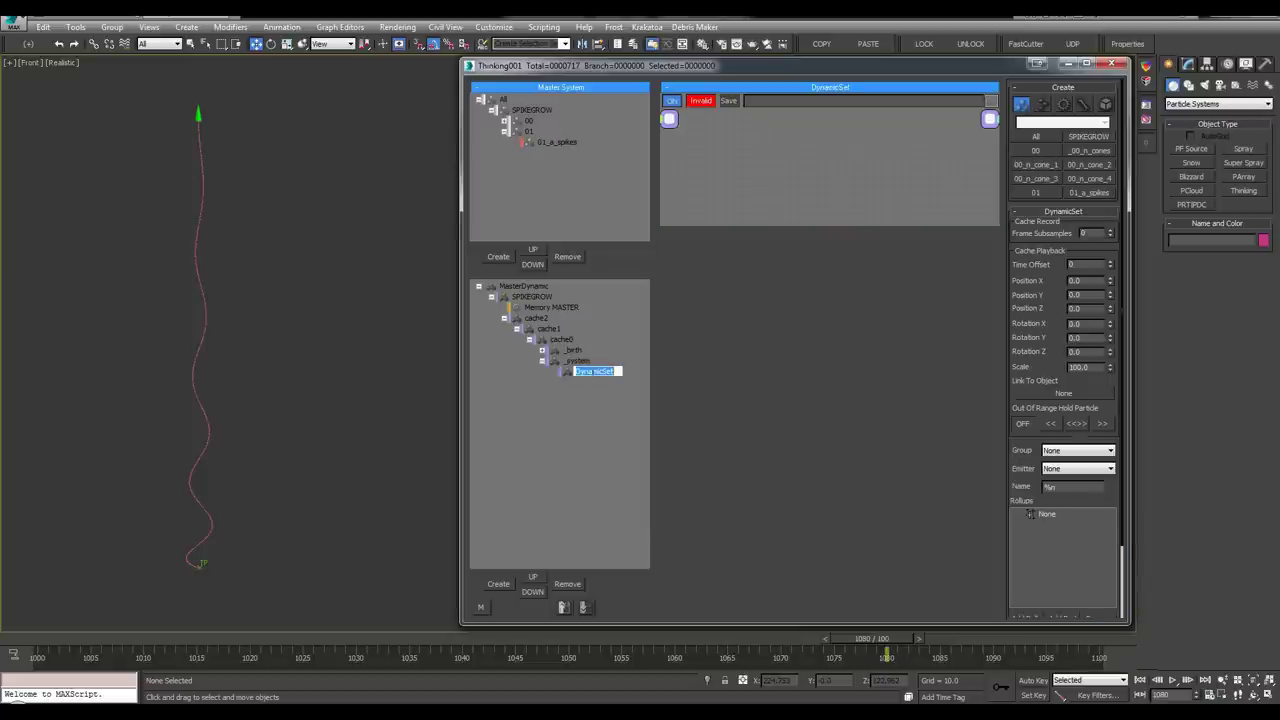
{"action": "type", "text": "orient"}
{"action": "key", "text": "Return"}
{"action": "left_click_drag", "start_coordinate": [726, 228], "coordinate": [731, 538]}
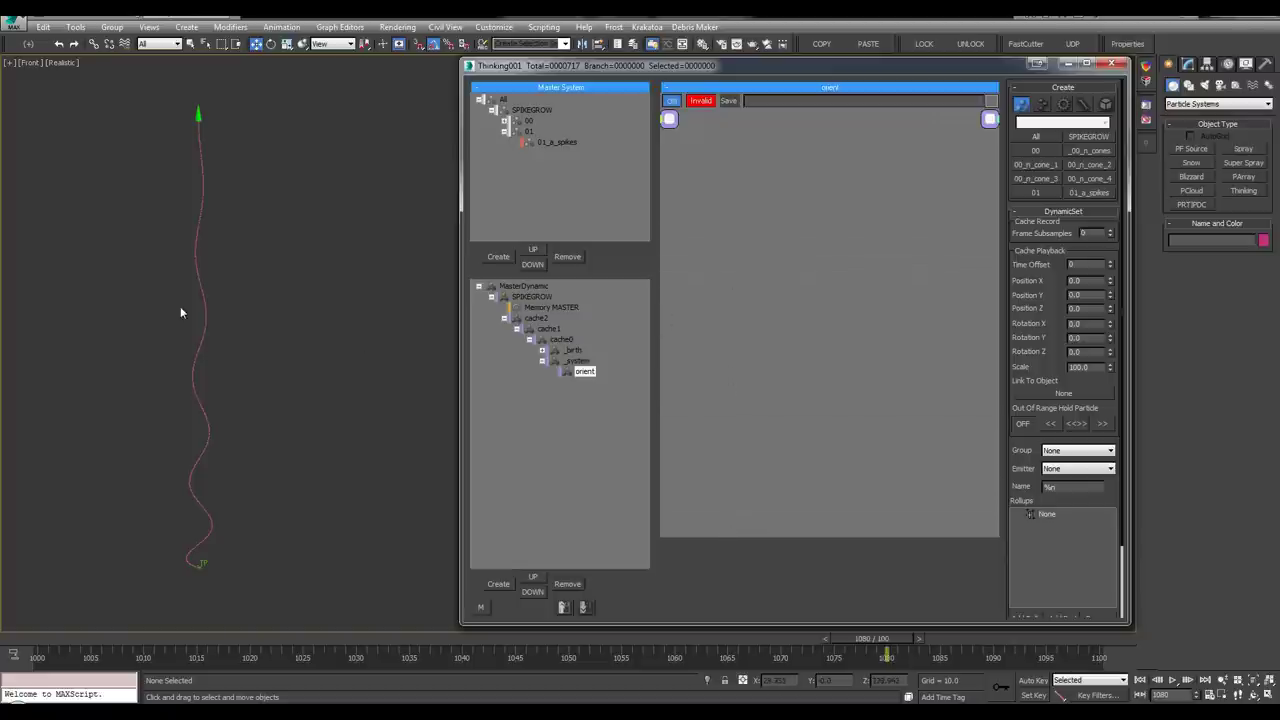
Widen the thinkingParticles window and add the 01_a_spikes group as a node in the orient set
{"action": "scroll", "coordinate": [188, 356], "scroll_direction": "up", "scroll_amount": 2}
{"action": "middle_click_drag", "start_coordinate": [203, 346], "coordinate": [224, 266]}
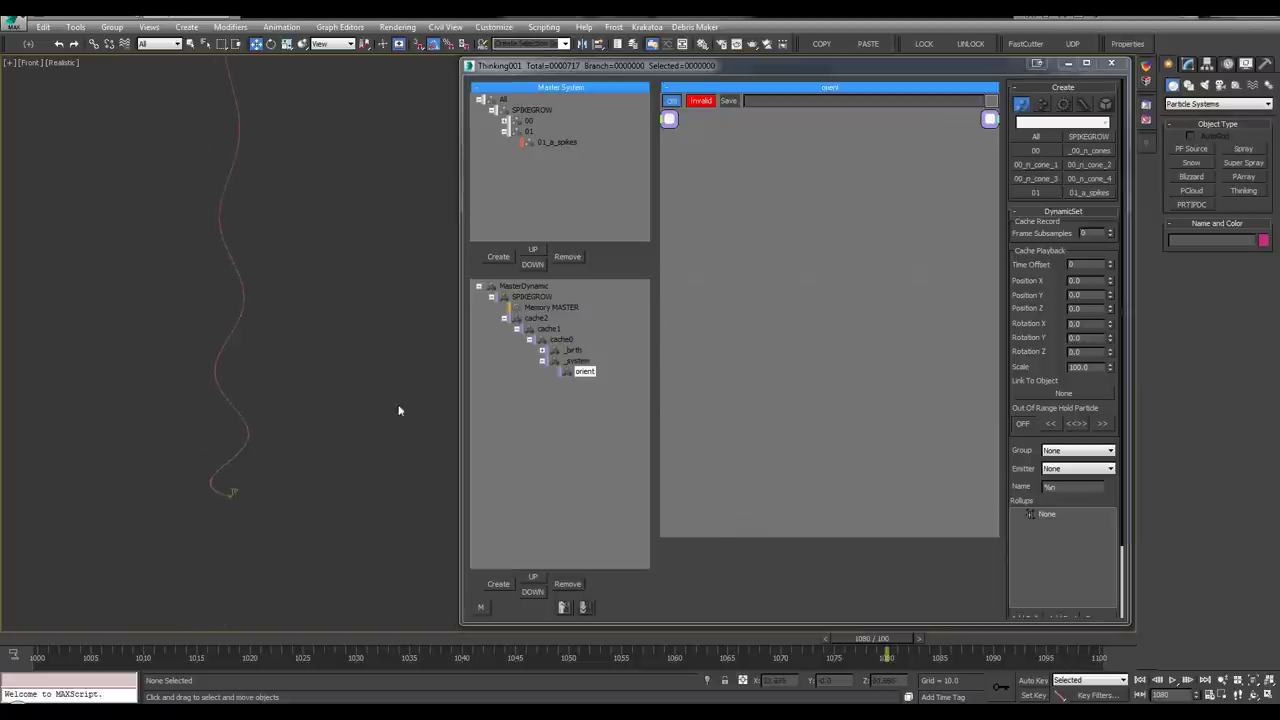
{"action": "left_click", "coordinate": [564, 361]}
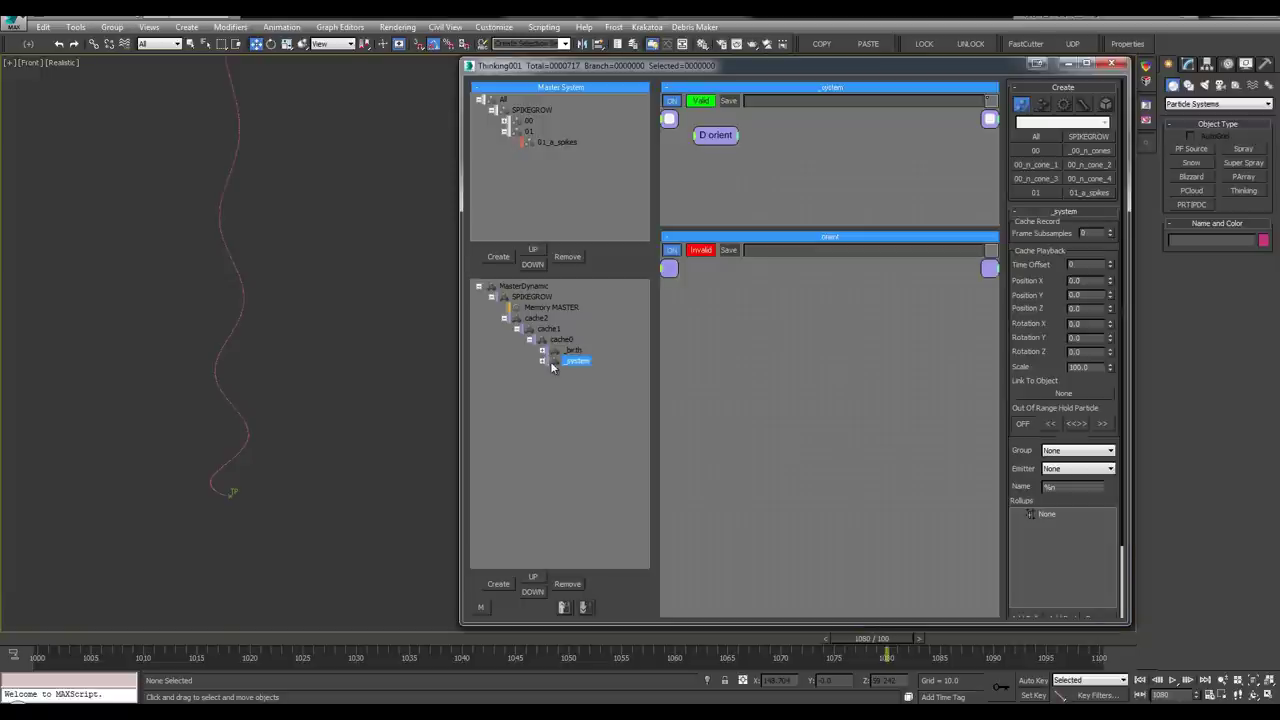
{"action": "left_click", "coordinate": [572, 371]}
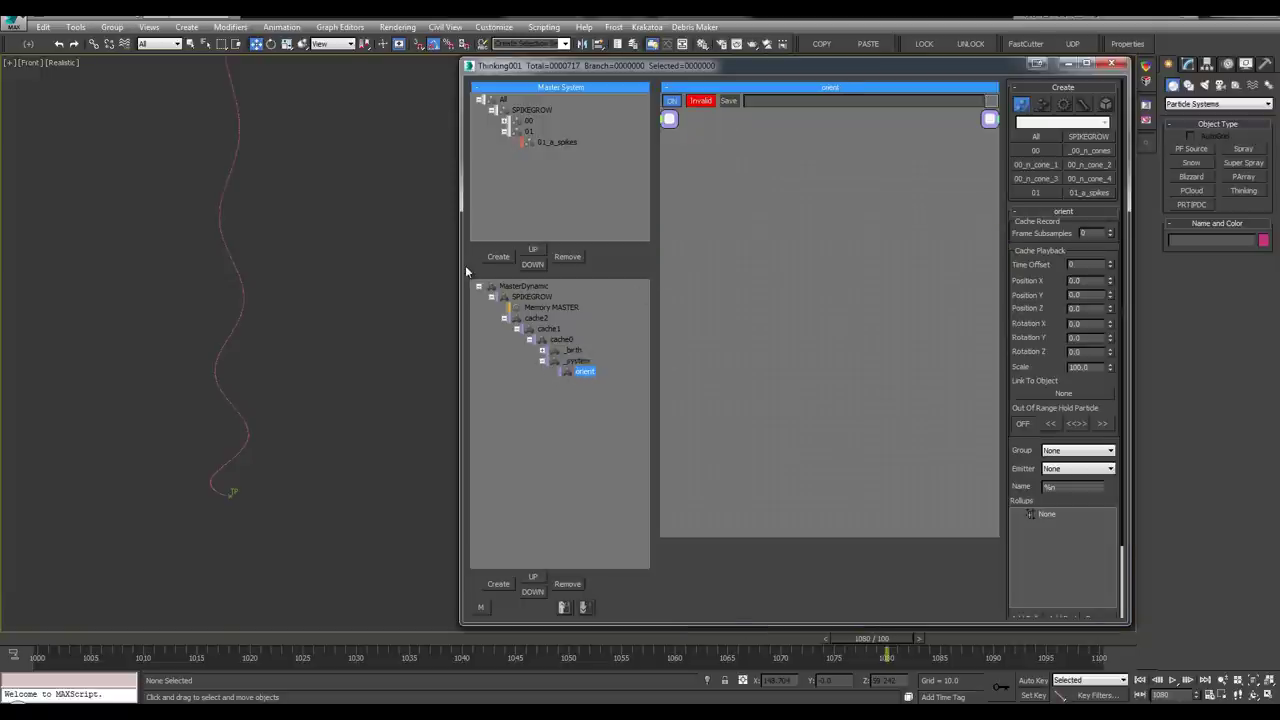
{"action": "left_click_drag", "start_coordinate": [425, 263], "coordinate": [379, 267]}
{"action": "middle_click_drag", "start_coordinate": [319, 348], "coordinate": [314, 406]}
{"action": "key", "text": "q"}
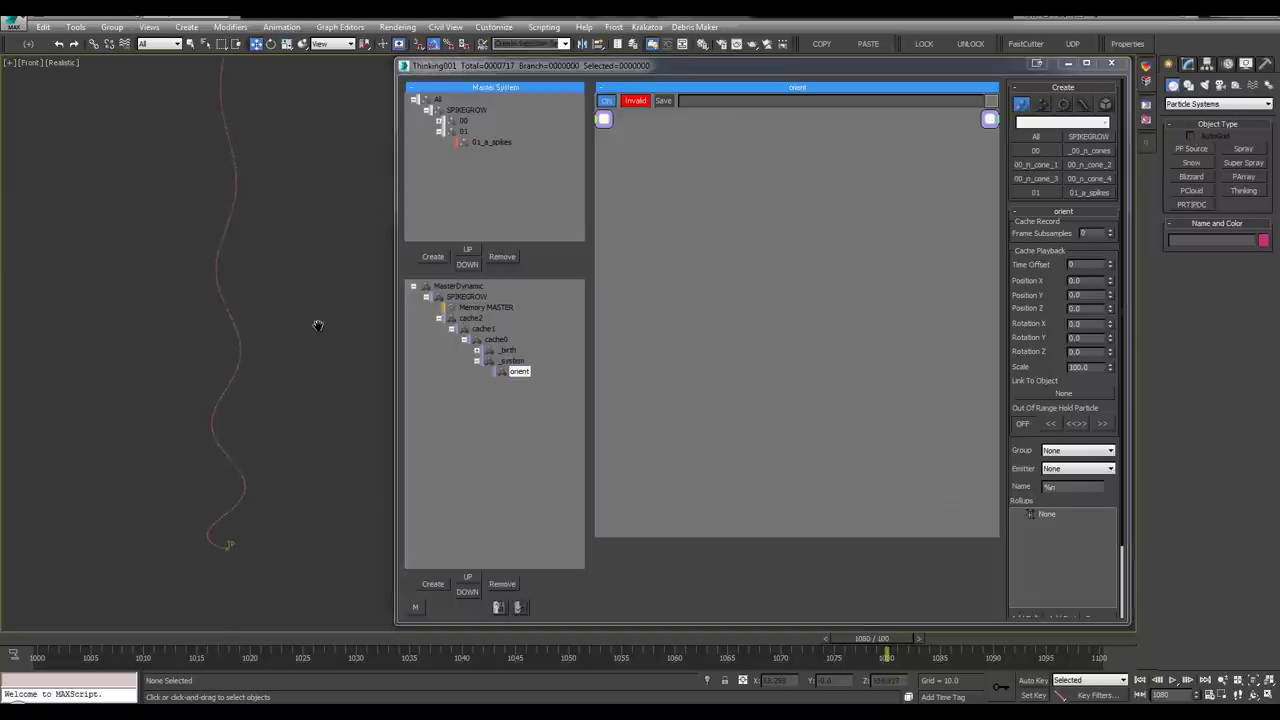
{"action": "right_click", "coordinate": [643, 208]}
{"action": "mouse_move", "coordinate": [643, 205]}
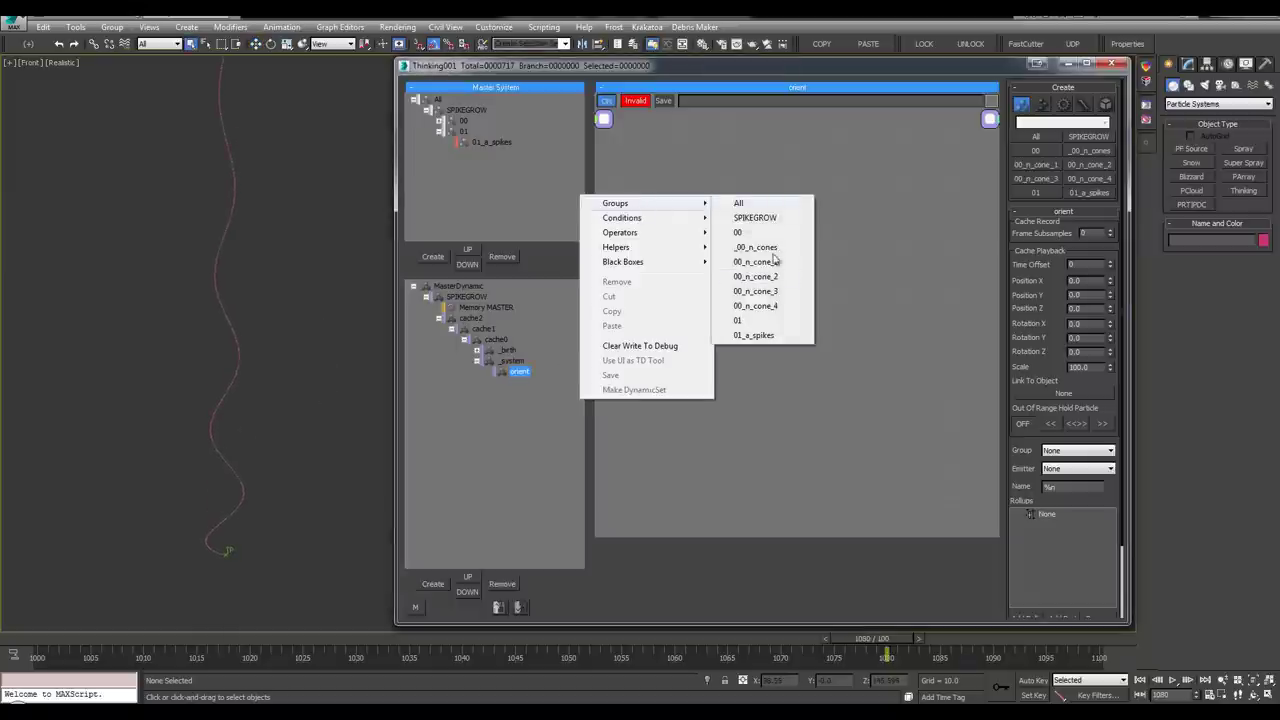
{"action": "left_click", "coordinate": [753, 336]}
{"action": "left_click", "coordinate": [761, 207]}
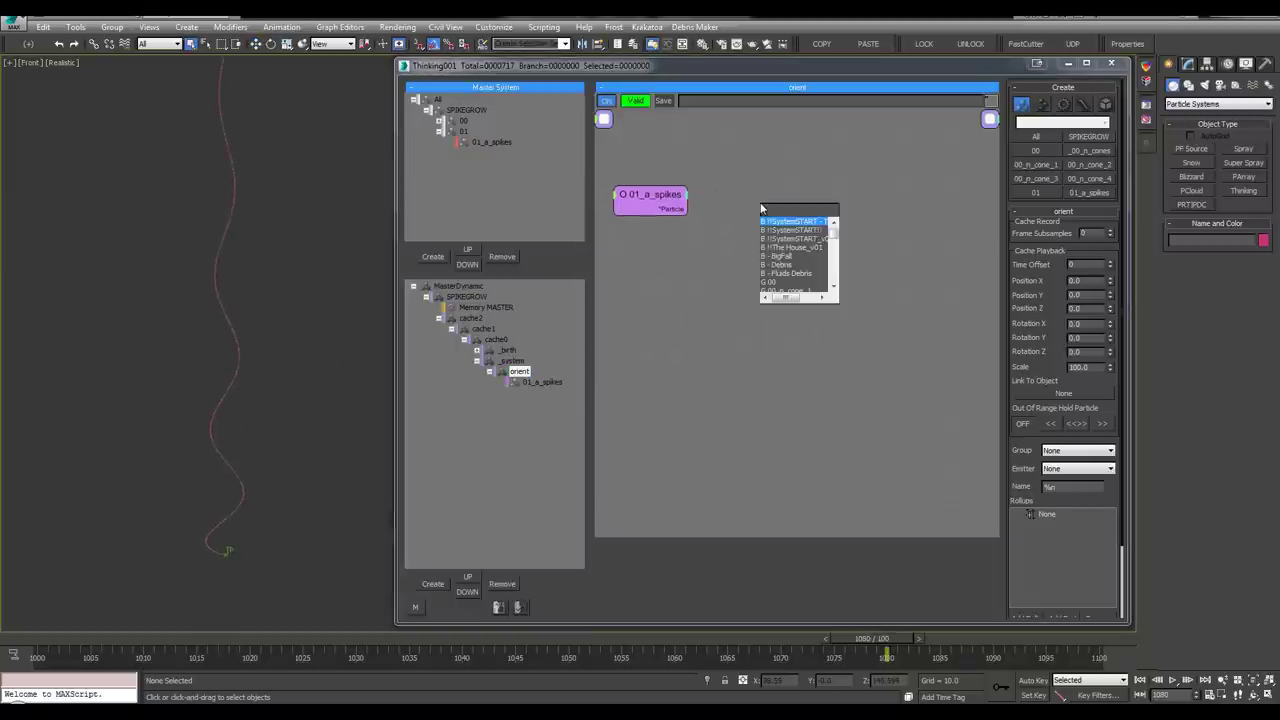
{"action": "type", "text": "st"}
{"action": "key", "text": "Return"}
{"action": "left_click", "coordinate": [785, 209]}
{"action": "key", "text": "Delete"}
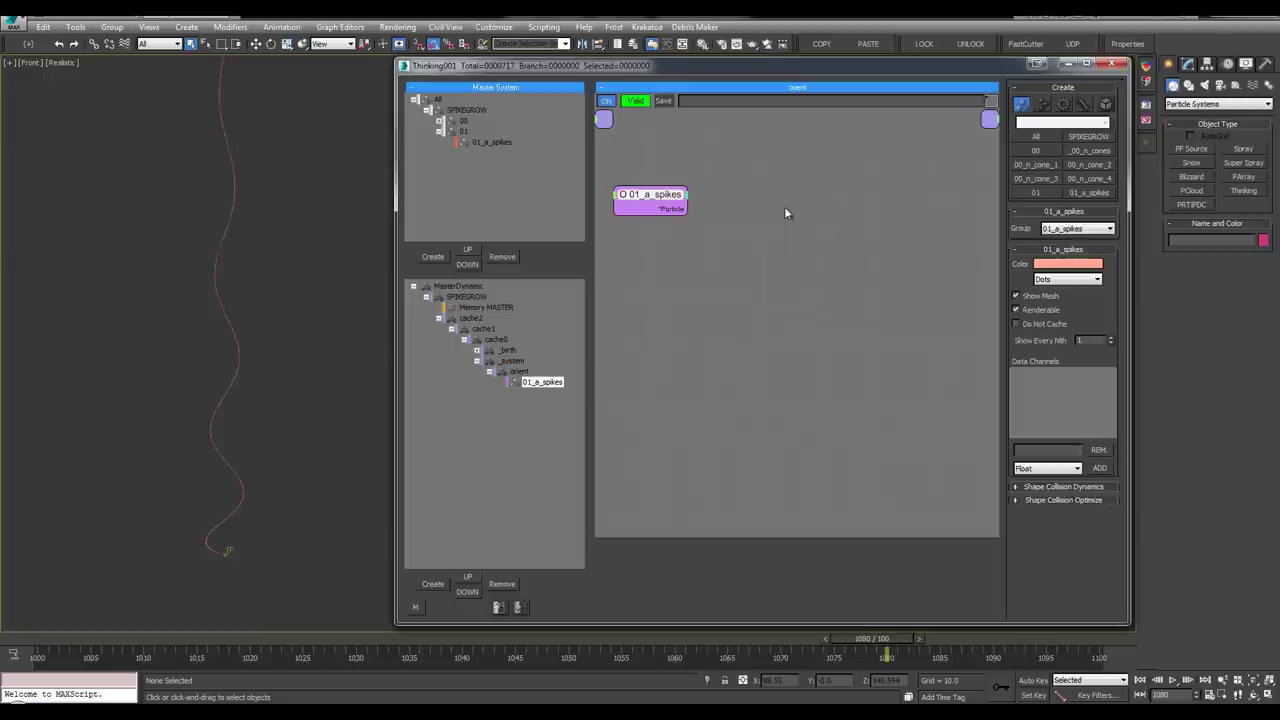
Add a StdShape operator to the orient set and feed it the 01_a_spikes particles
{"action": "right_click", "coordinate": [785, 208]}
{"action": "left_click", "coordinate": [790, 195]}
{"action": "double_click", "coordinate": [790, 195]}
{"action": "type", "text": "std"}
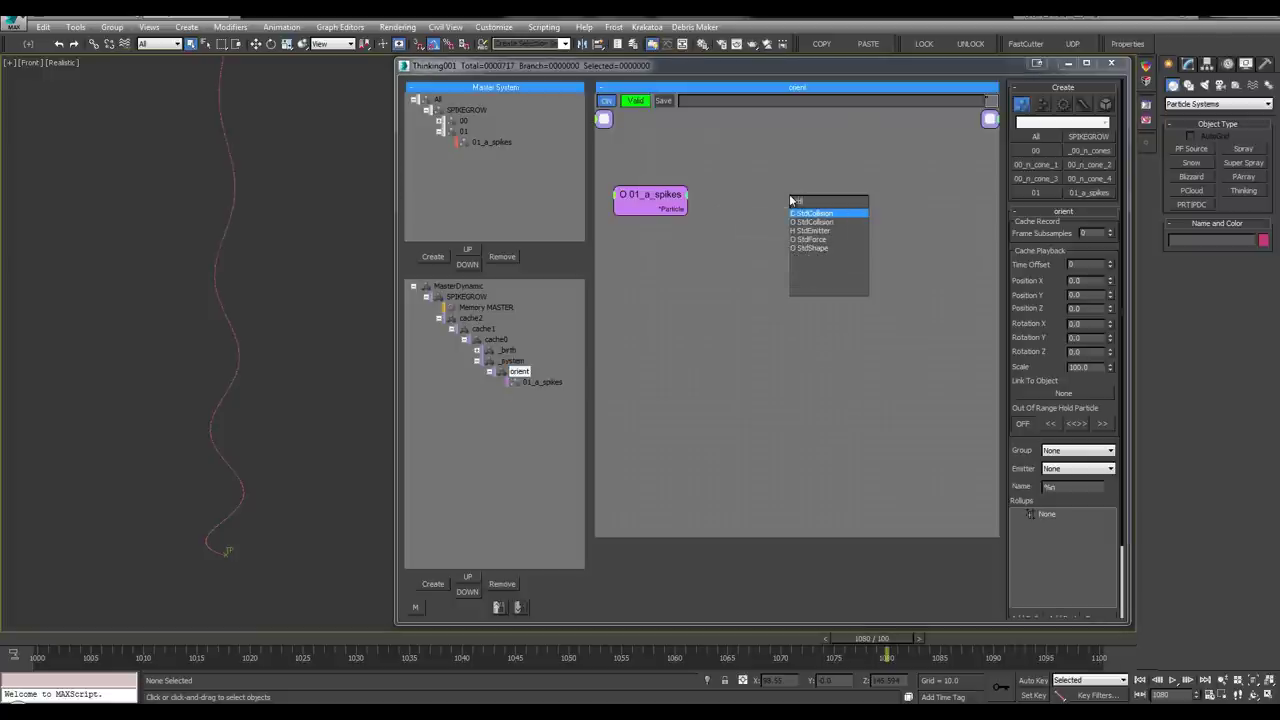
{"action": "left_click", "coordinate": [813, 250]}
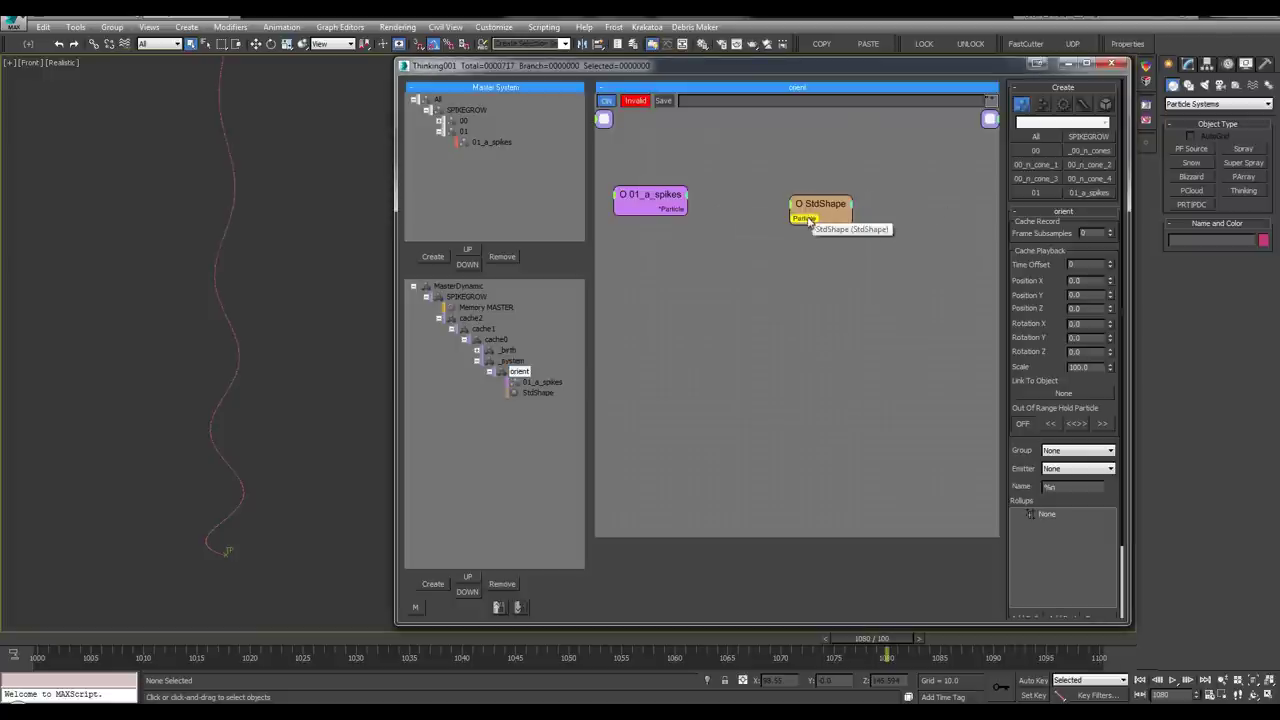
{"action": "left_click_drag", "start_coordinate": [689, 209], "coordinate": [791, 212]}
Set the StdShape operator's shape to Tetra and space its node farther from 01_a_spikes
{"action": "left_click", "coordinate": [818, 206]}
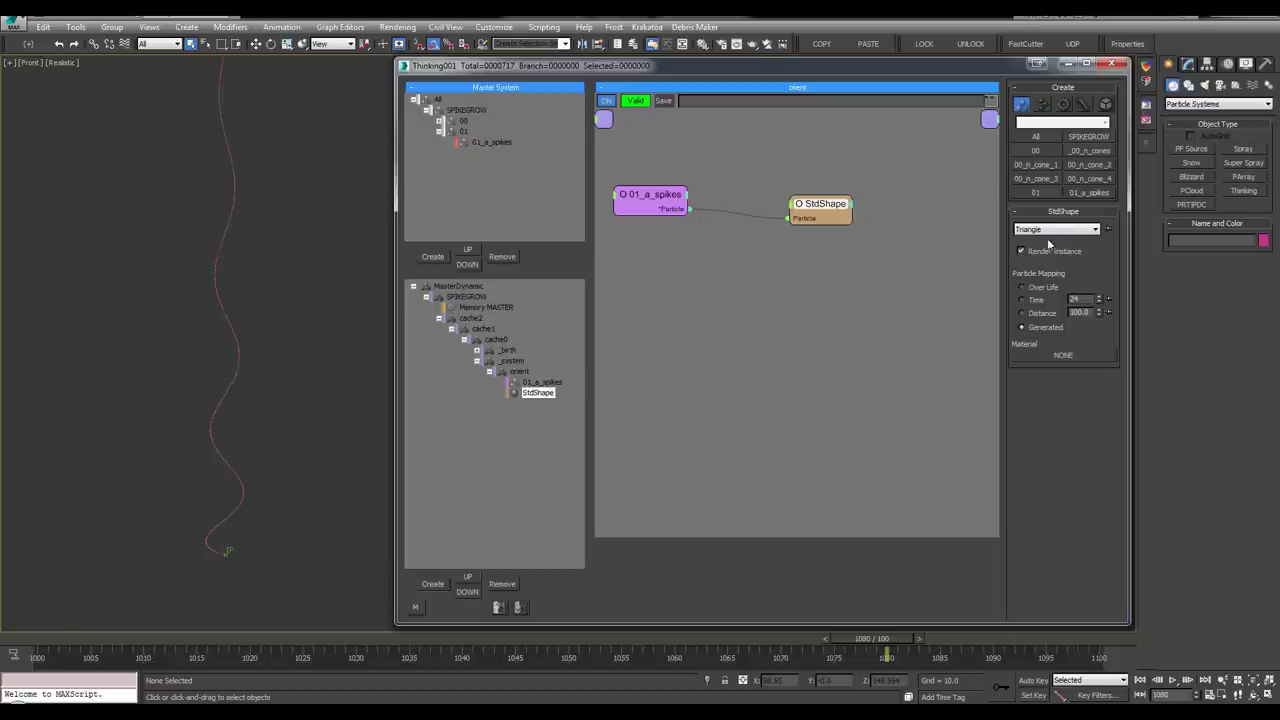
{"action": "left_click", "coordinate": [1035, 292]}
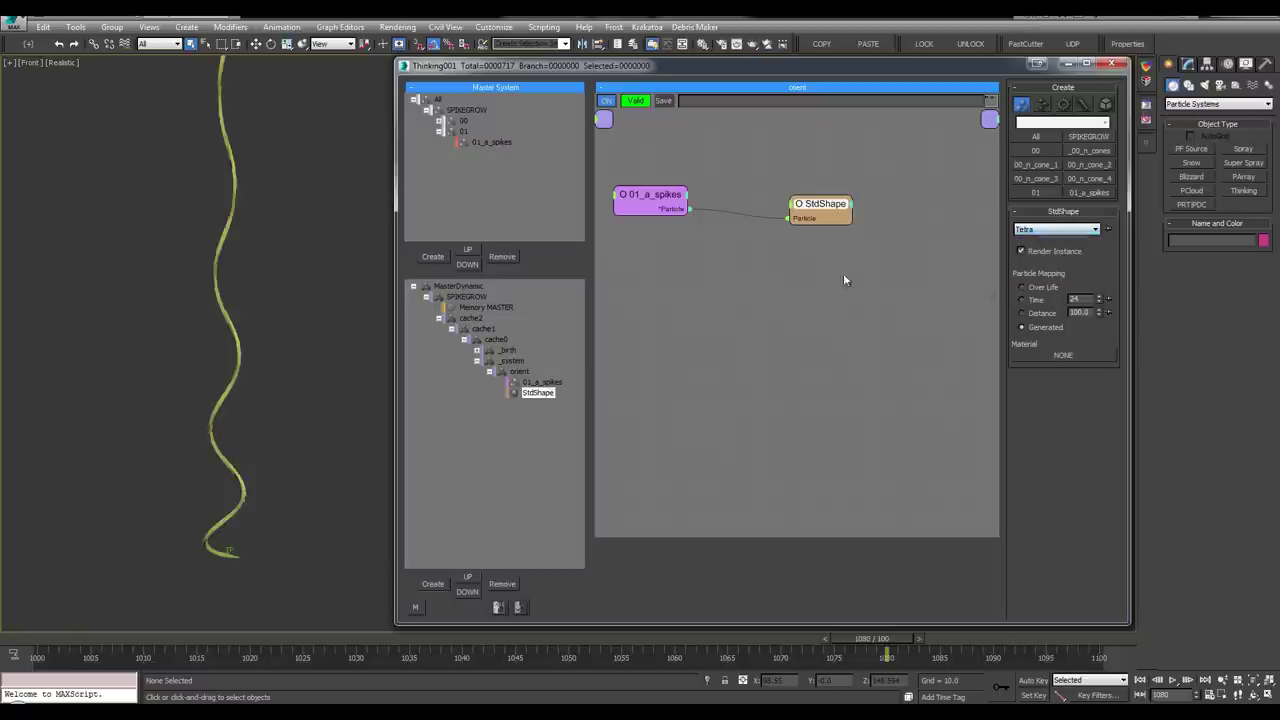
{"action": "left_click_drag", "start_coordinate": [829, 206], "coordinate": [885, 173]}
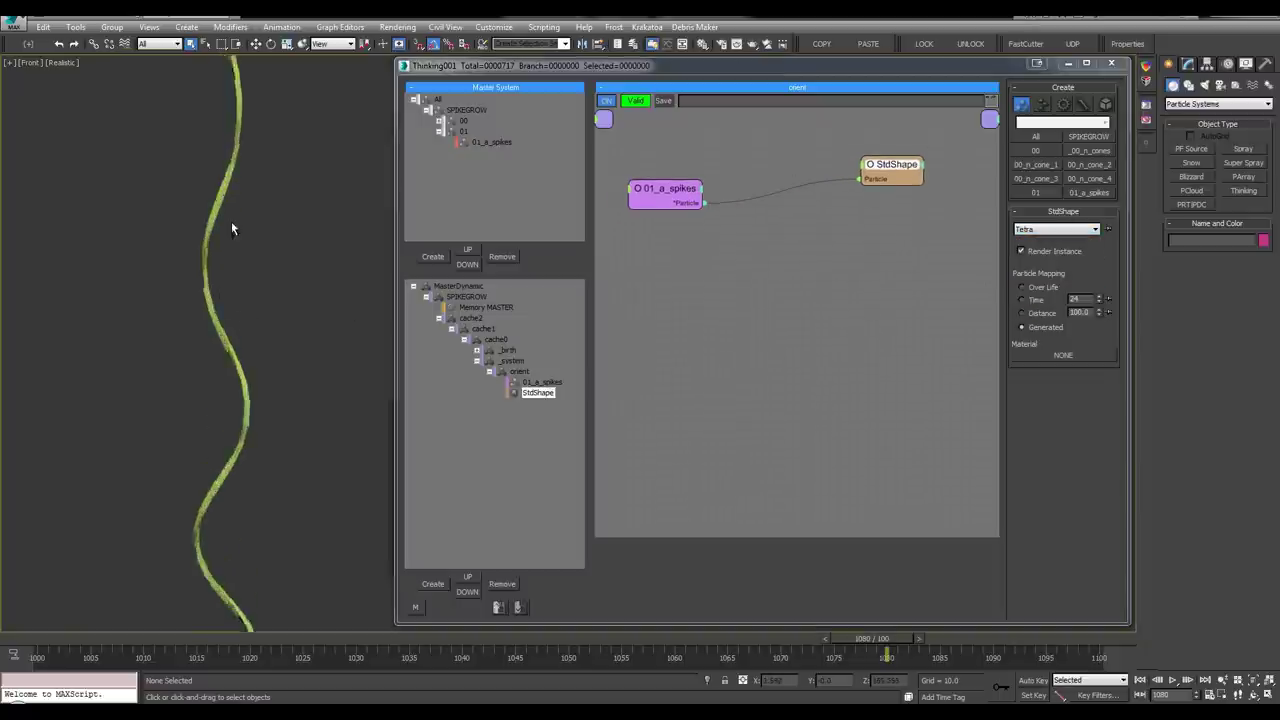
Examine the tetra shapes along the trail close up in the Front view and in the Left view
{"action": "scroll", "coordinate": [233, 188], "scroll_direction": "up", "scroll_amount": 5}
{"action": "key", "text": "w"}
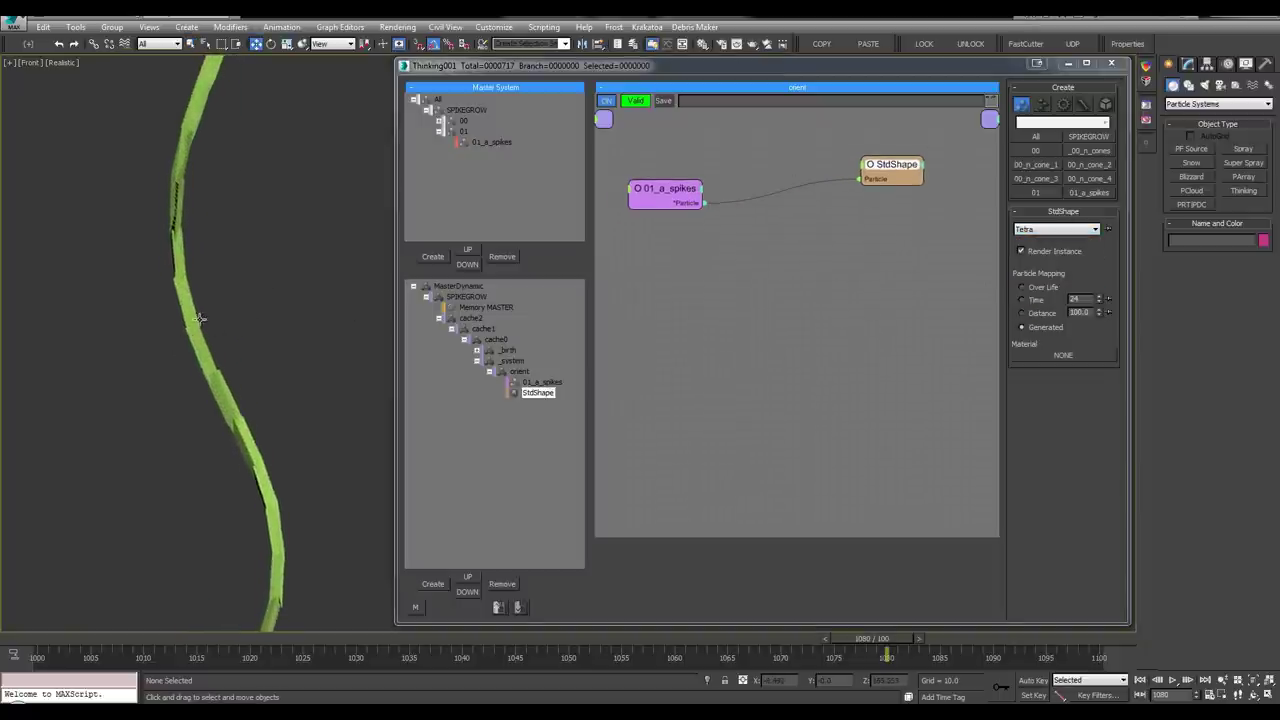
{"action": "scroll", "coordinate": [208, 305], "scroll_direction": "up", "scroll_amount": 3}
{"action": "scroll", "coordinate": [249, 291], "scroll_direction": "down", "scroll_amount": 9}
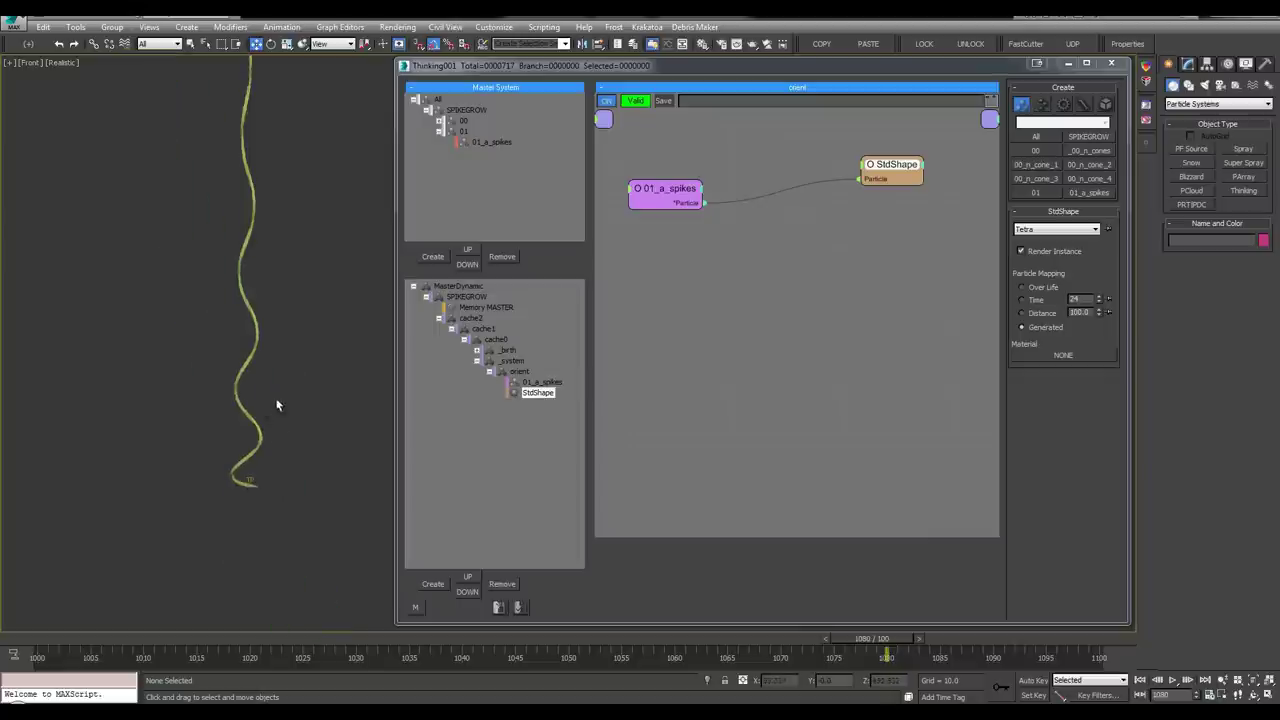
{"action": "key", "text": "alt+w"}
{"action": "key", "text": "alt+w"}
{"action": "scroll", "coordinate": [228, 326], "scroll_direction": "down", "scroll_amount": 4}
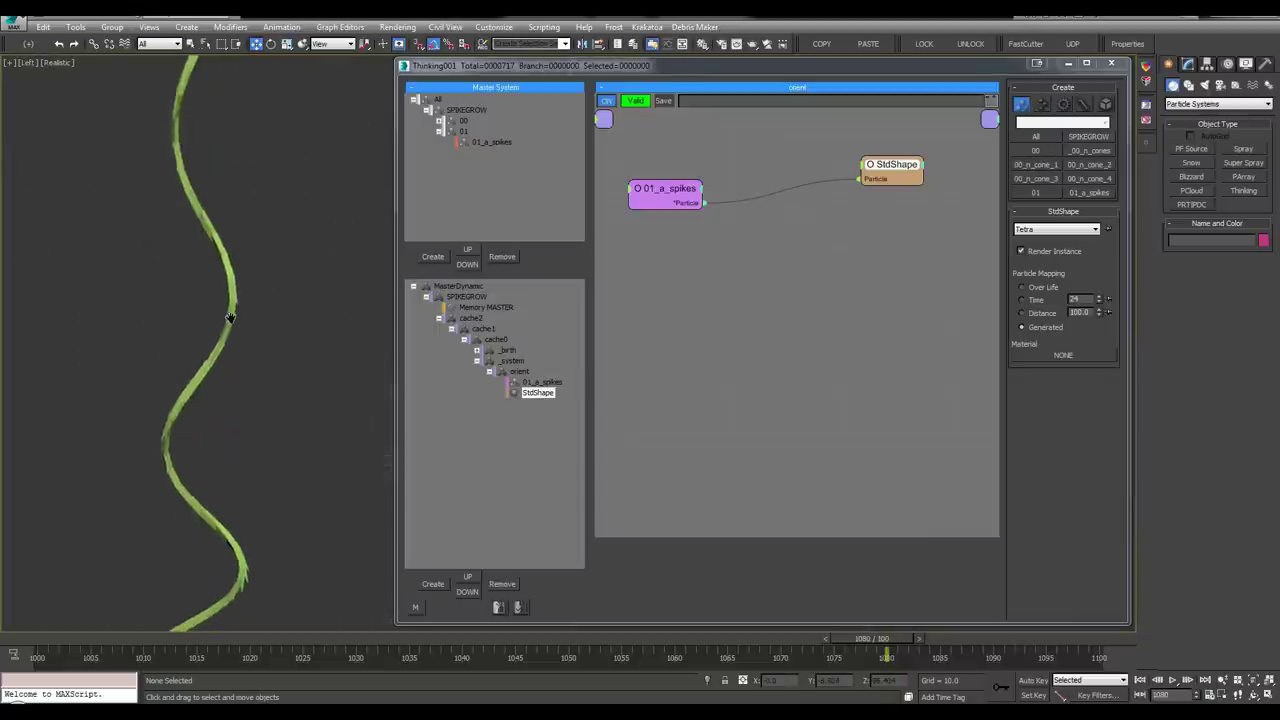
{"action": "key", "text": "ctrl+s"}
Add a Size operator below StdShape and feed it the 01_a_spikes particles
{"action": "left_click_drag", "start_coordinate": [888, 165], "coordinate": [886, 149]}
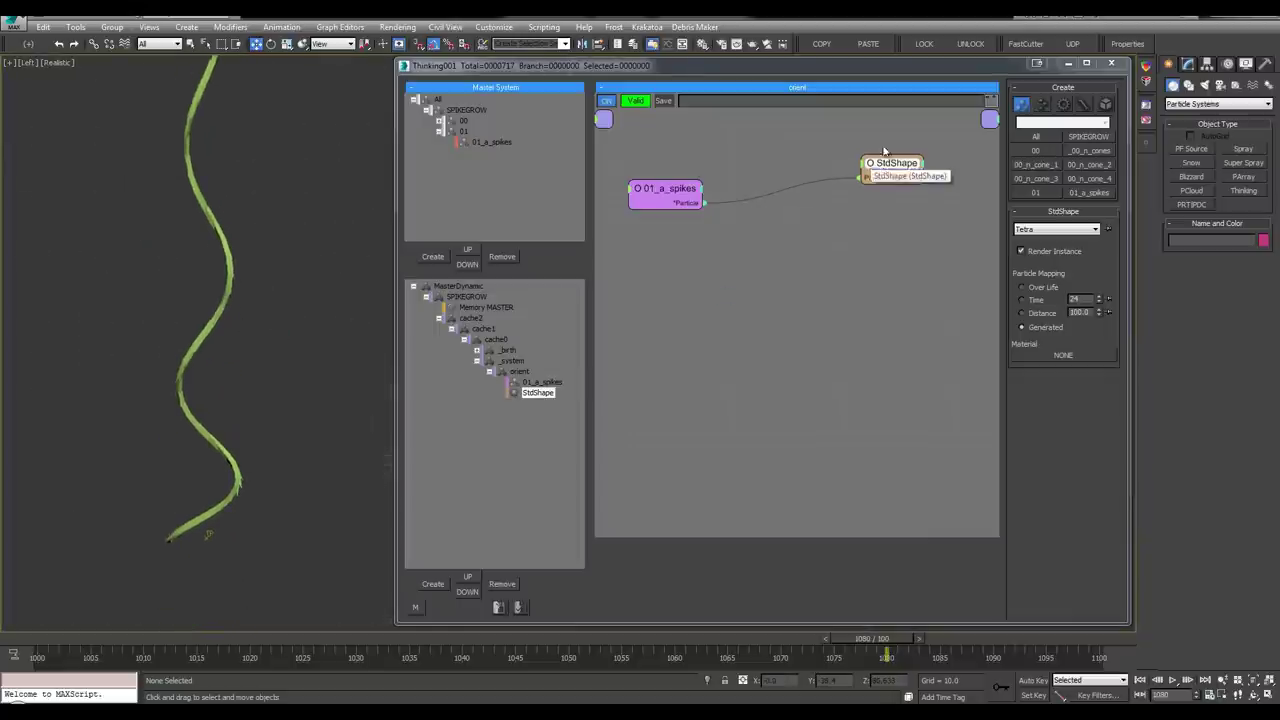
{"action": "left_click", "coordinate": [862, 198]}
{"action": "type", "text": "si"}
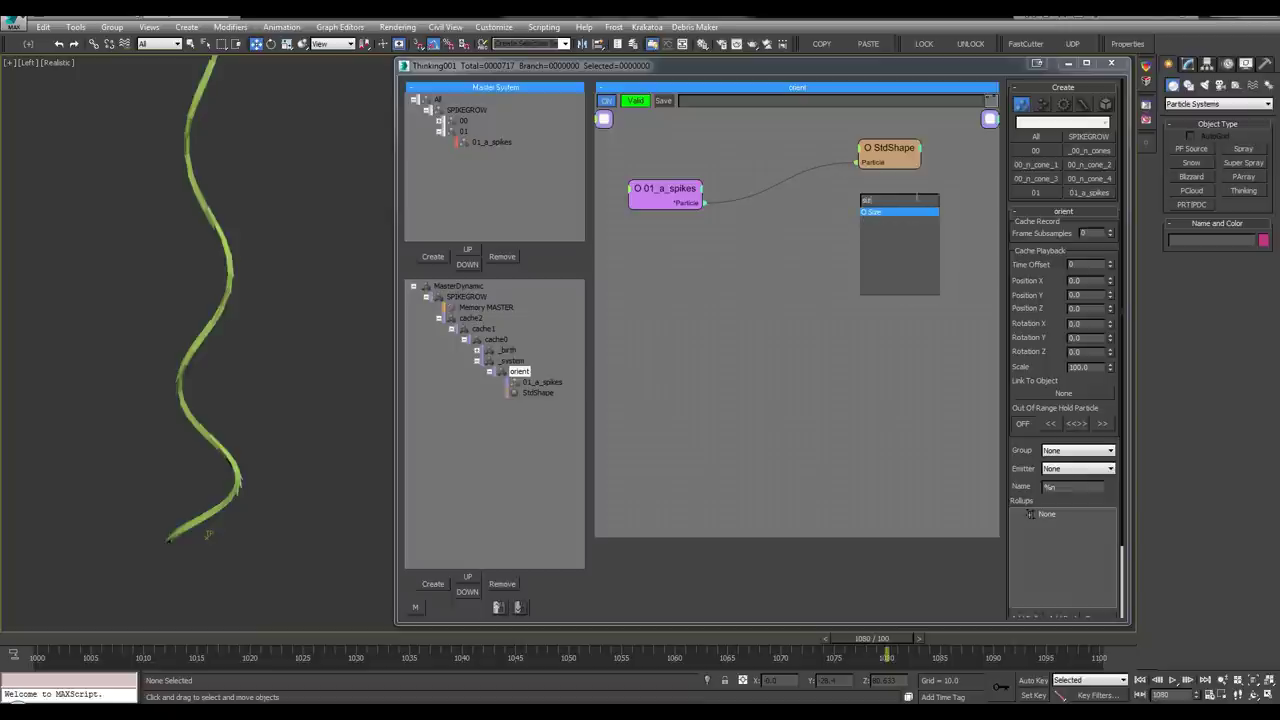
{"action": "left_click", "coordinate": [882, 212]}
{"action": "left_click_drag", "start_coordinate": [706, 203], "coordinate": [894, 191]}
Set the Size operator's size to 22.98 and tidy its collapsed node under StdShape
{"action": "left_click_drag", "start_coordinate": [1102, 225], "coordinate": [991, 633]}
{"action": "left_click_drag", "start_coordinate": [925, 520], "coordinate": [938, 31]}
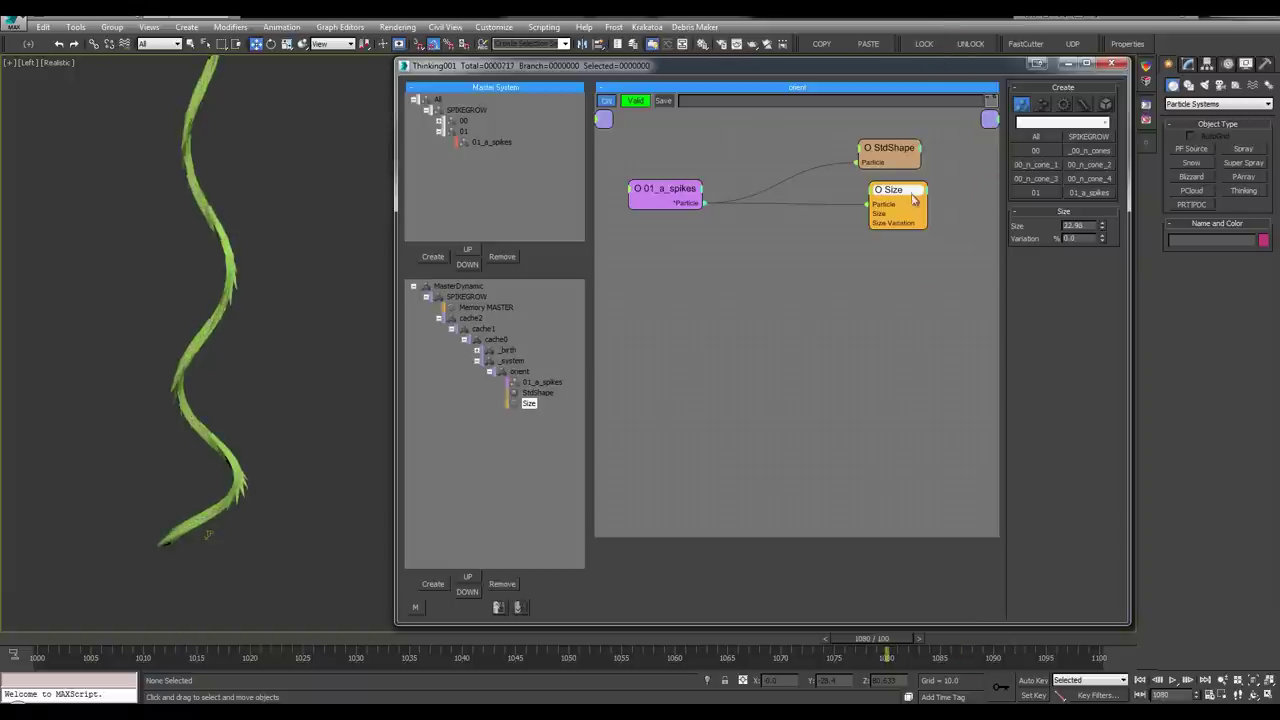
{"action": "left_click_drag", "start_coordinate": [889, 197], "coordinate": [873, 196]}
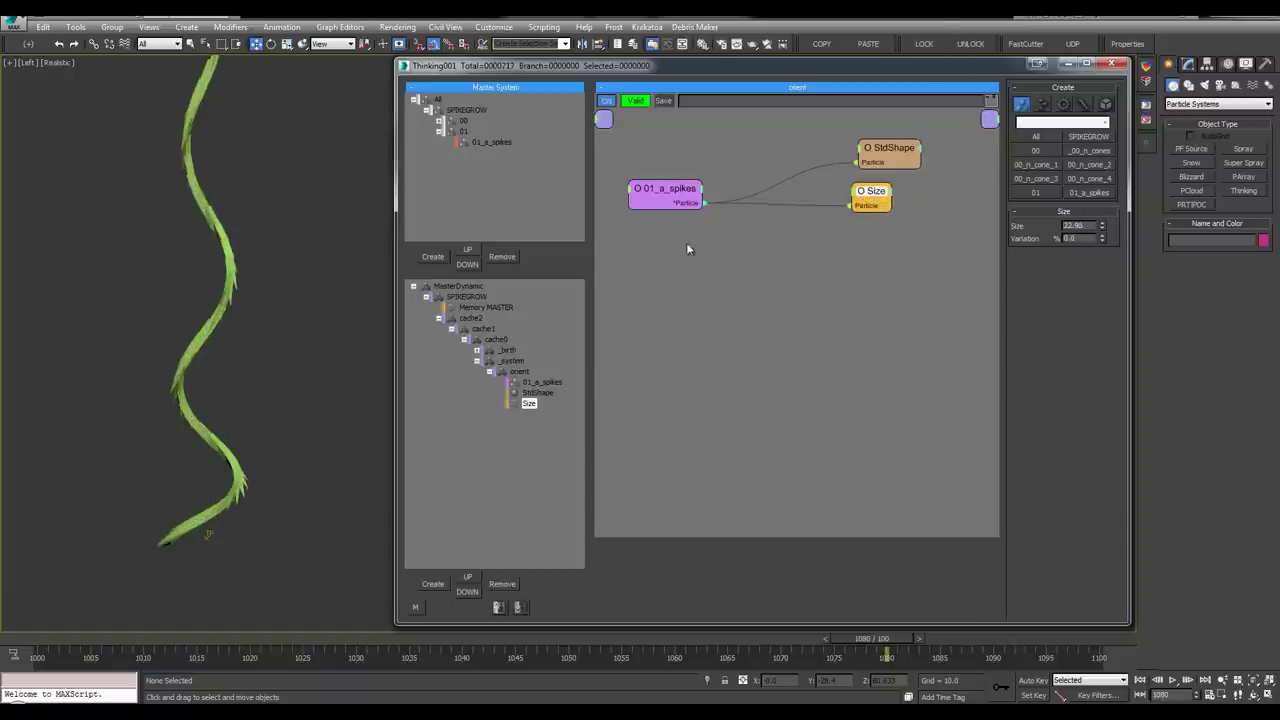
Move the 01_a_spikes node well below StdShape and Size and widen the editor window for more nodes
{"action": "mouse_move", "coordinate": [679, 291]}
{"action": "middle_mouse_down"}
{"action": "mouse_move", "coordinate": [678, 239]}
{"action": "mouse_move", "coordinate": [686, 286]}
{"action": "middle_mouse_up"}
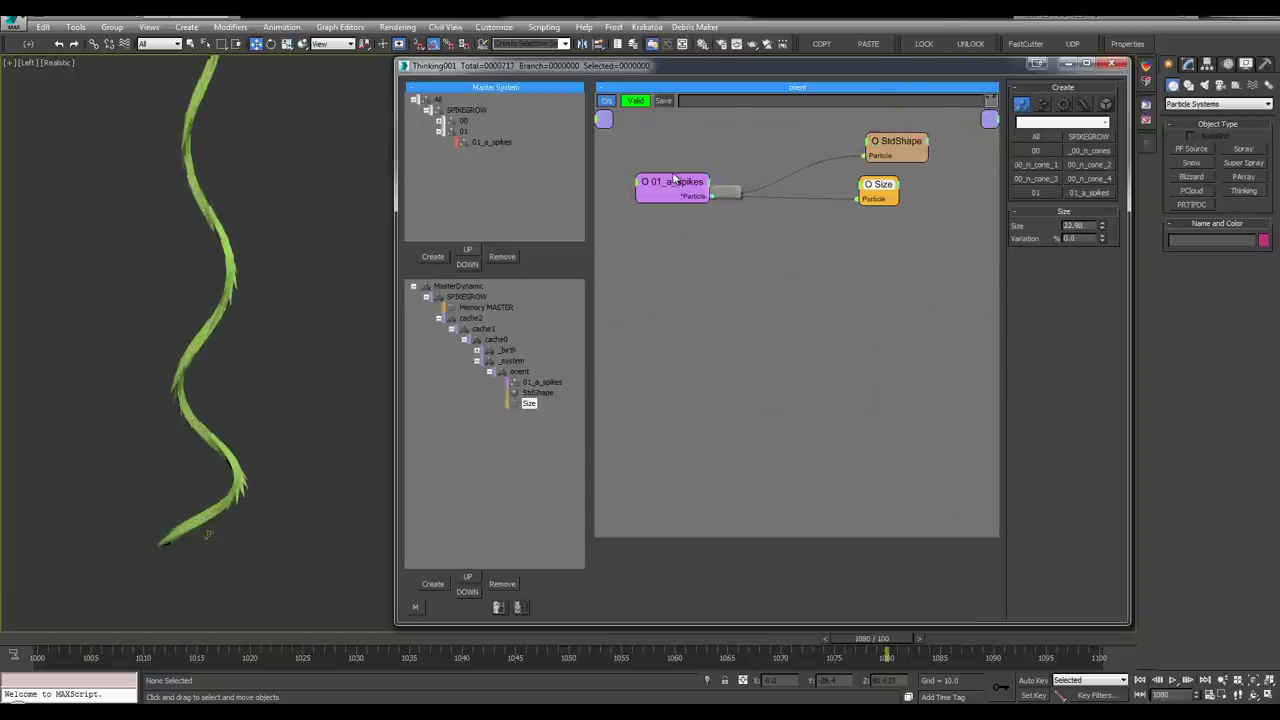
{"action": "left_click_drag", "start_coordinate": [674, 178], "coordinate": [667, 352]}
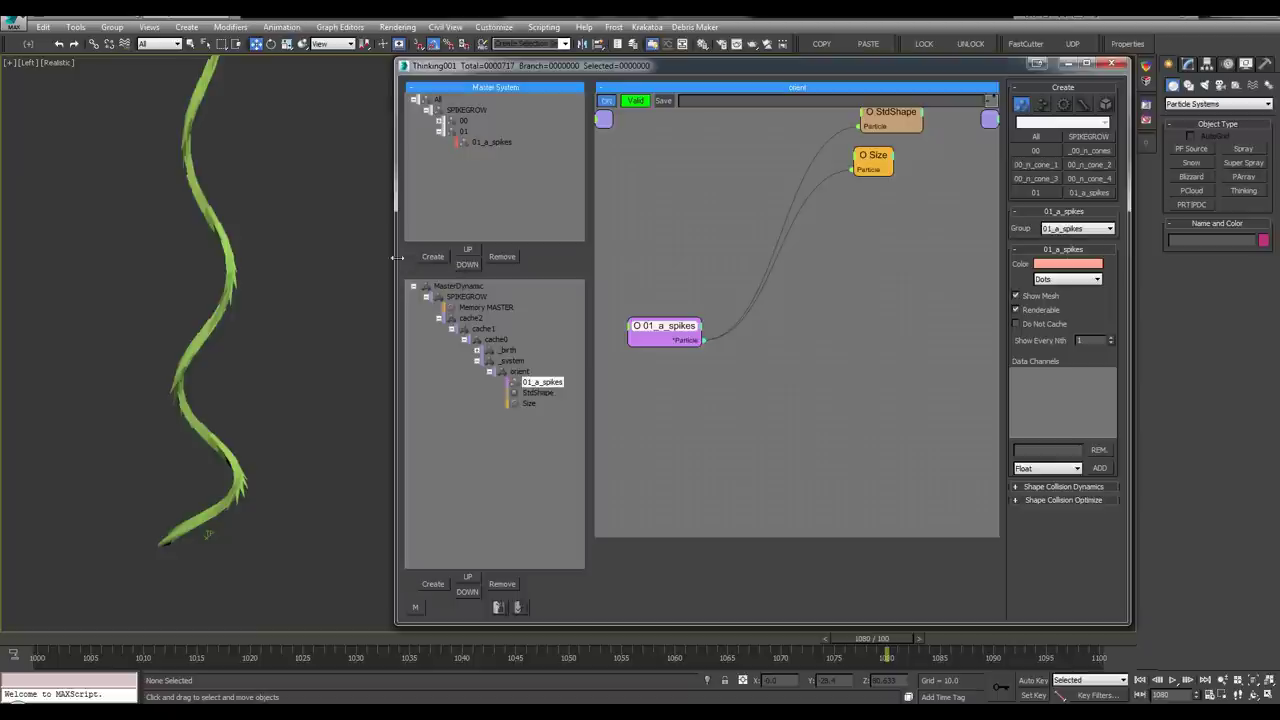
{"action": "left_click_drag", "start_coordinate": [397, 258], "coordinate": [337, 257]}
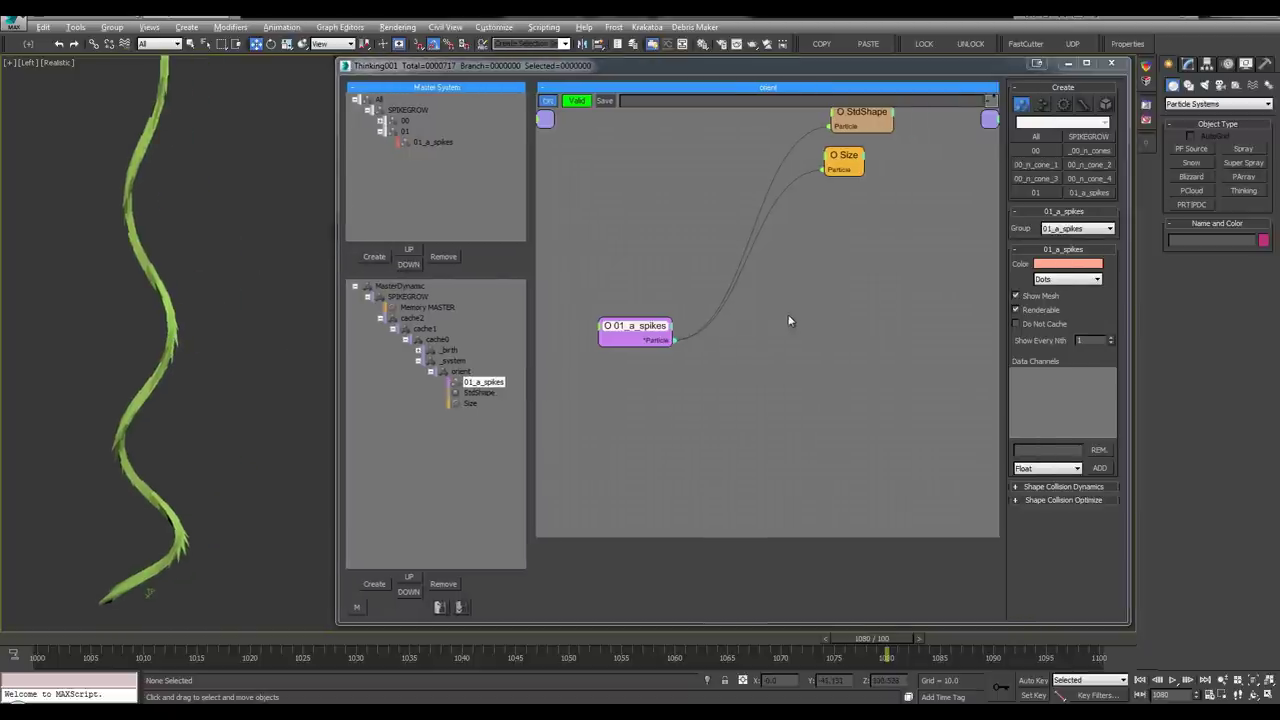
{"action": "scroll", "coordinate": [786, 290], "scroll_direction": "down", "scroll_amount": 2}
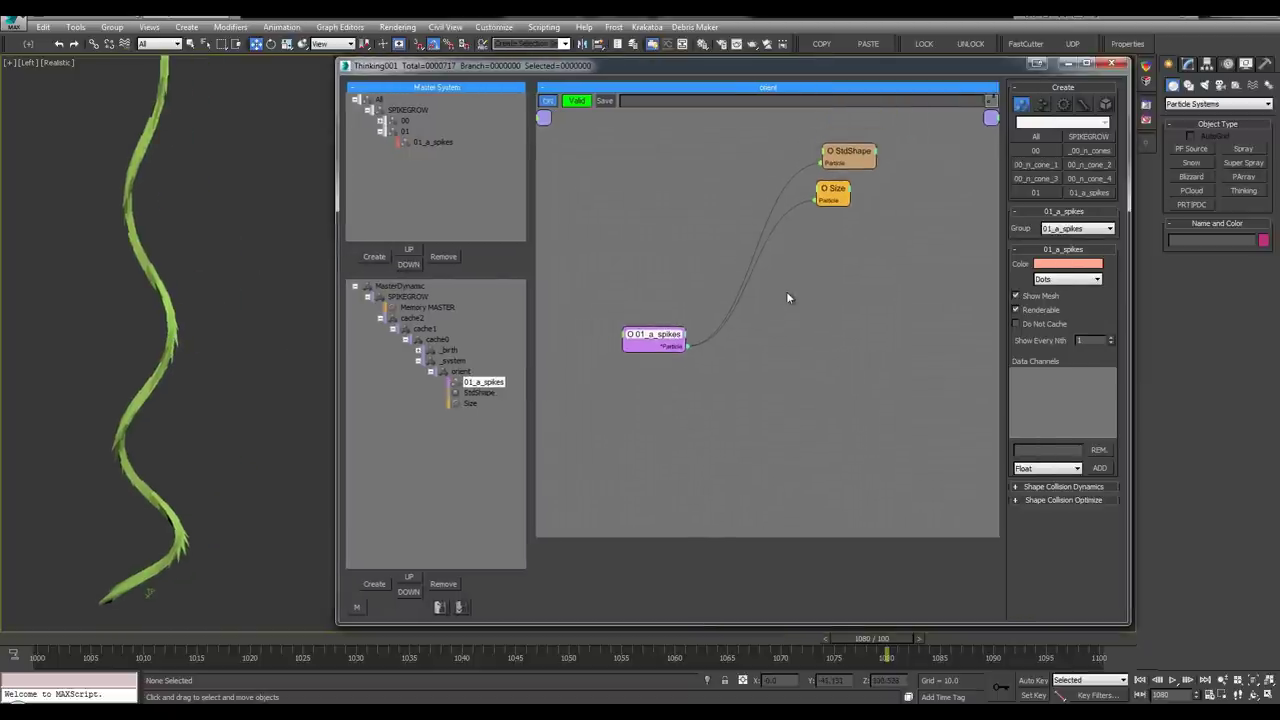
Add a Memory operator fed by the 01_a_spikes particles and expose myVelocity as its output
{"action": "right_click", "coordinate": [778, 310]}
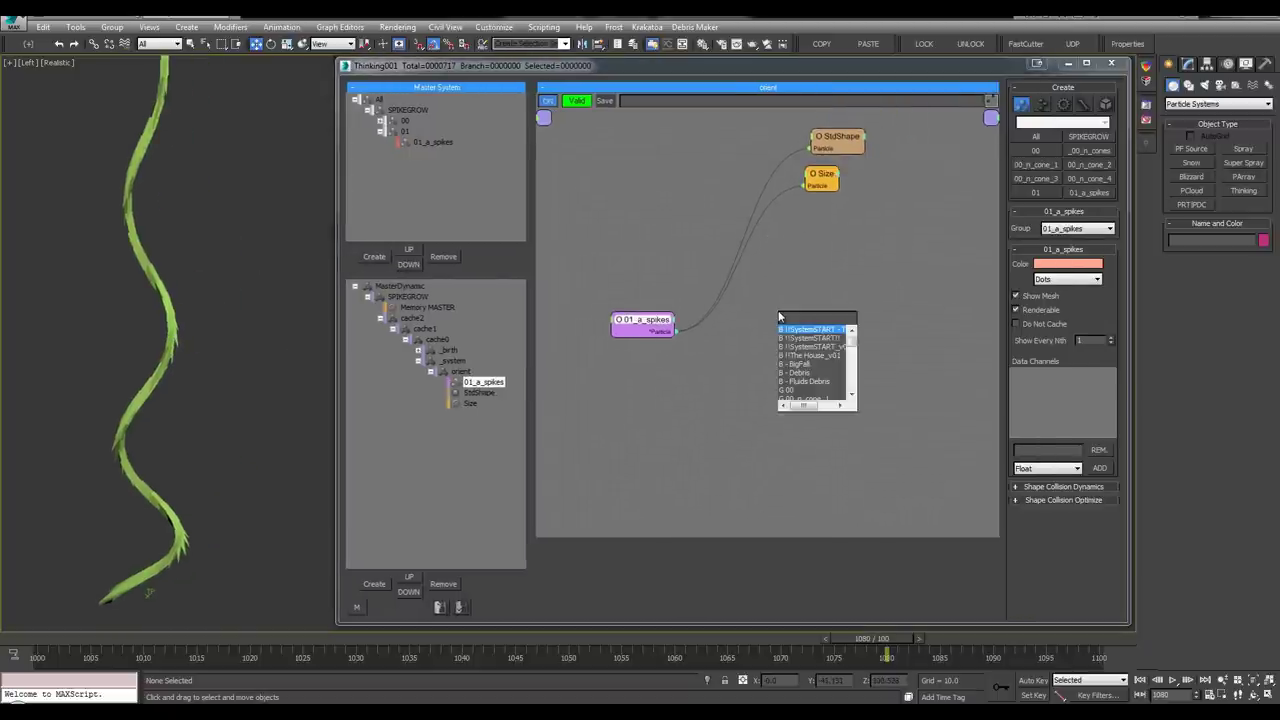
{"action": "type", "text": "mem"}
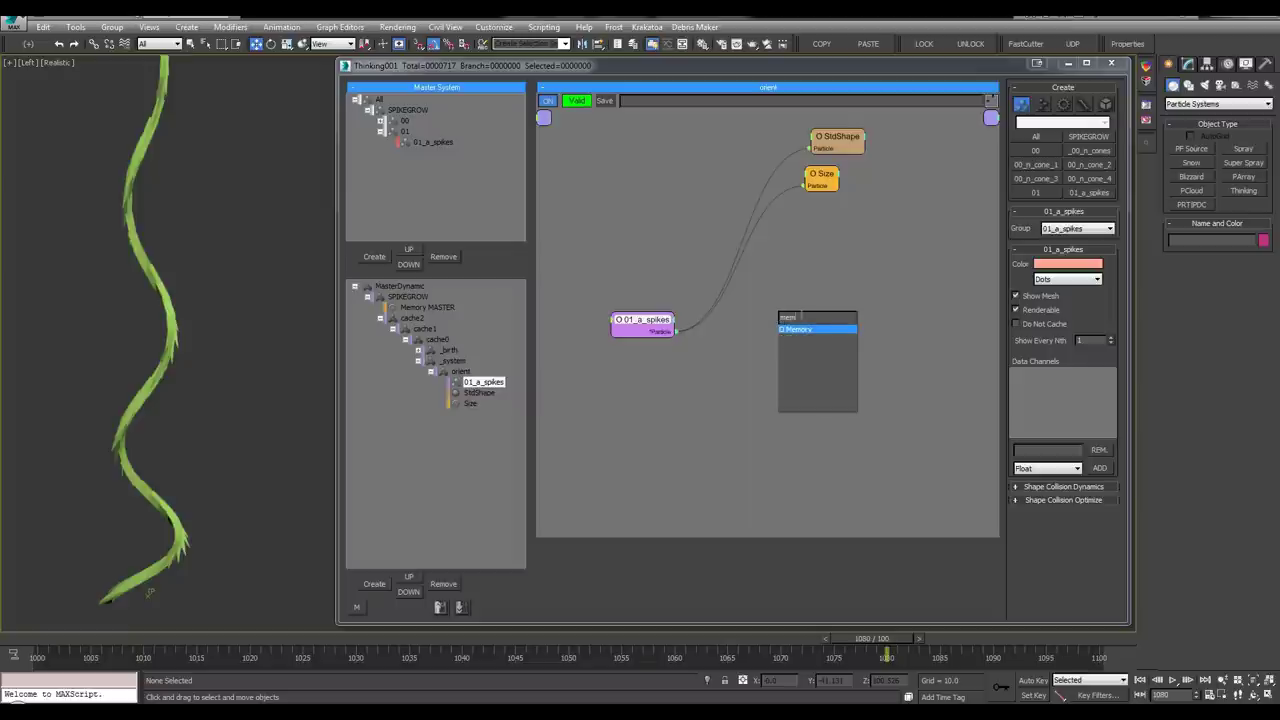
{"action": "left_click", "coordinate": [803, 330]}
{"action": "left_click_drag", "start_coordinate": [805, 331], "coordinate": [782, 328]}
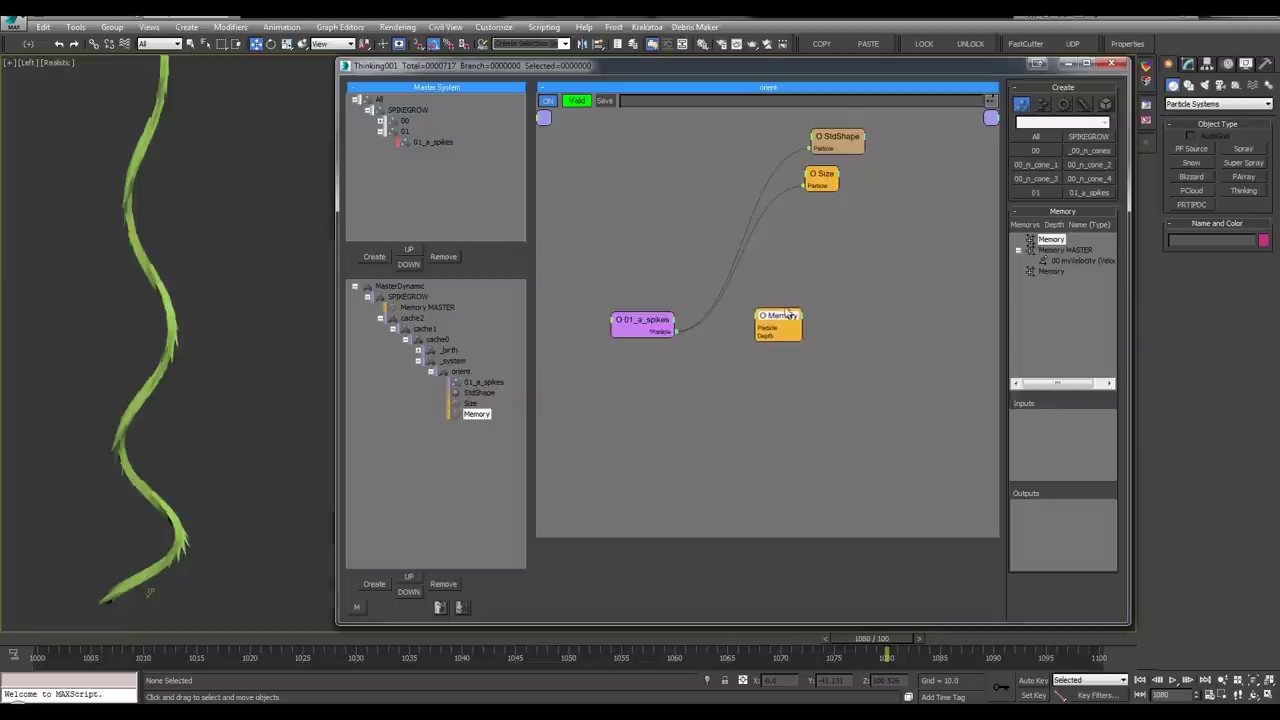
{"action": "middle_click_drag", "start_coordinate": [773, 302], "coordinate": [706, 288]}
{"action": "left_click_drag", "start_coordinate": [698, 318], "coordinate": [690, 314]}
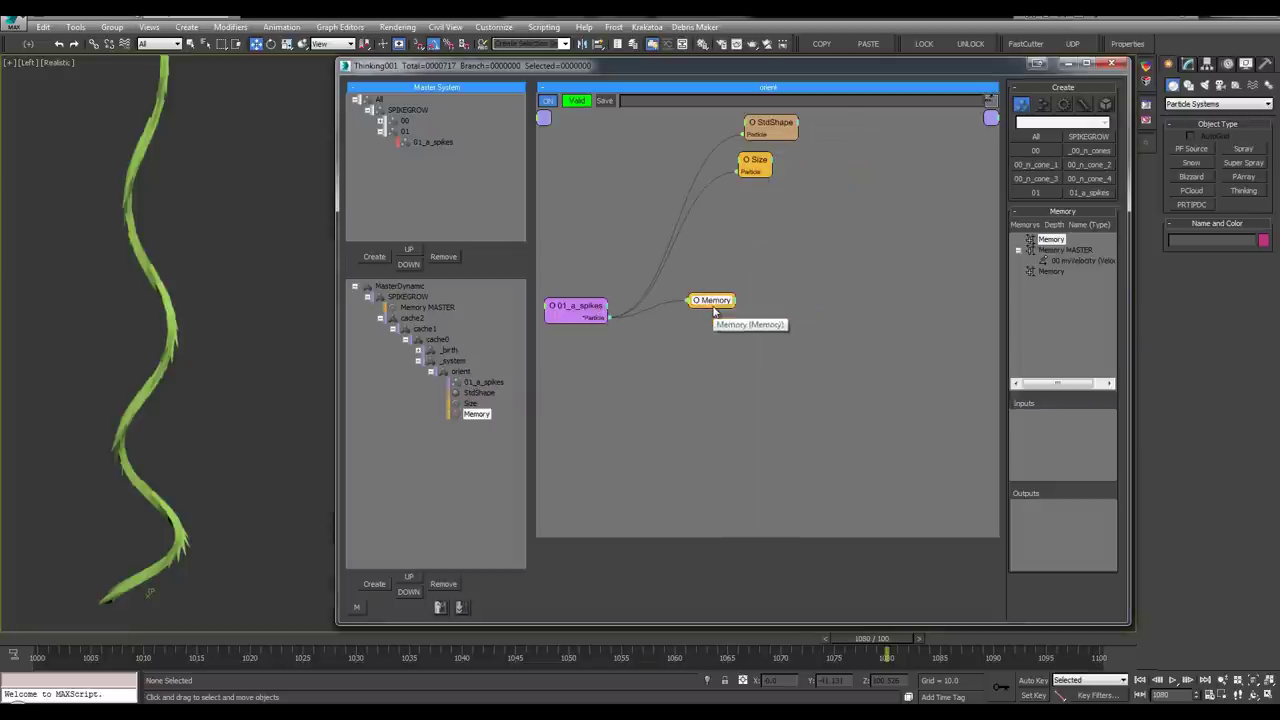
{"action": "left_click_drag", "start_coordinate": [1075, 510], "coordinate": [1074, 514]}
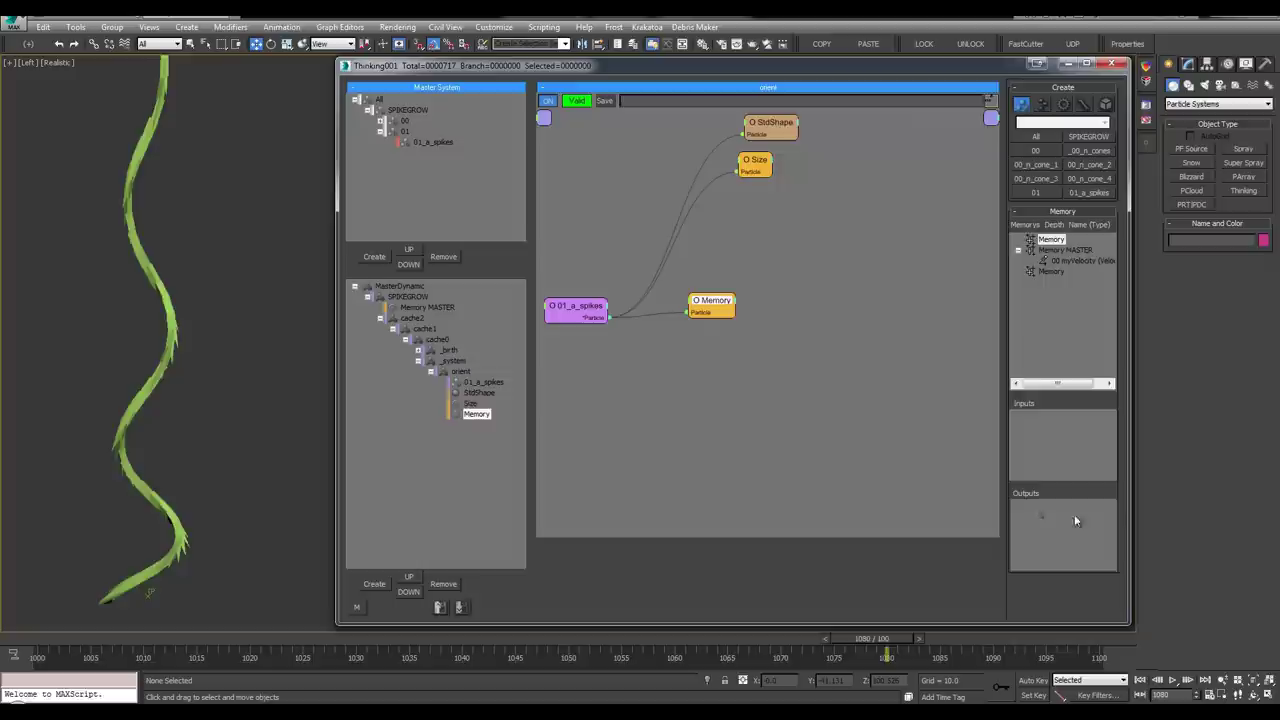
Add an Alignment operator to the orient set beside the Memory node
{"action": "left_click", "coordinate": [834, 271]}
{"action": "middle_click_drag", "start_coordinate": [849, 296], "coordinate": [859, 265]}
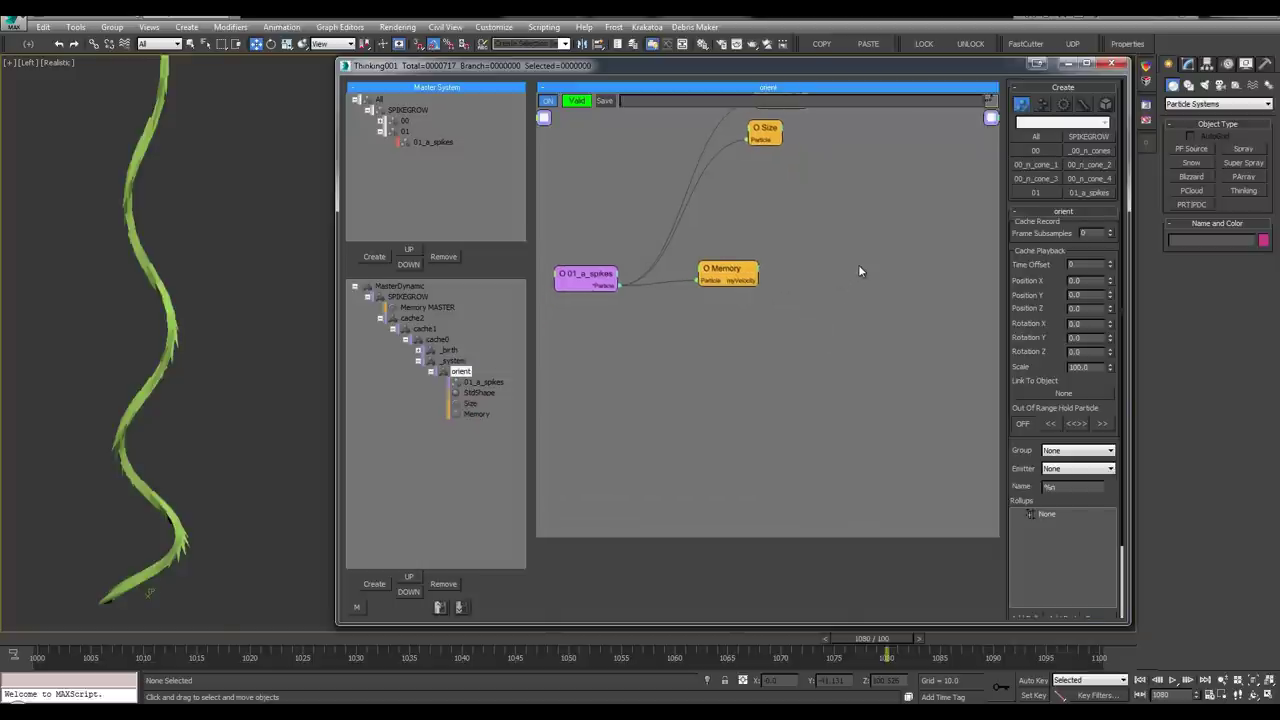
{"action": "key", "text": "Tab"}
{"action": "type", "text": "al"}
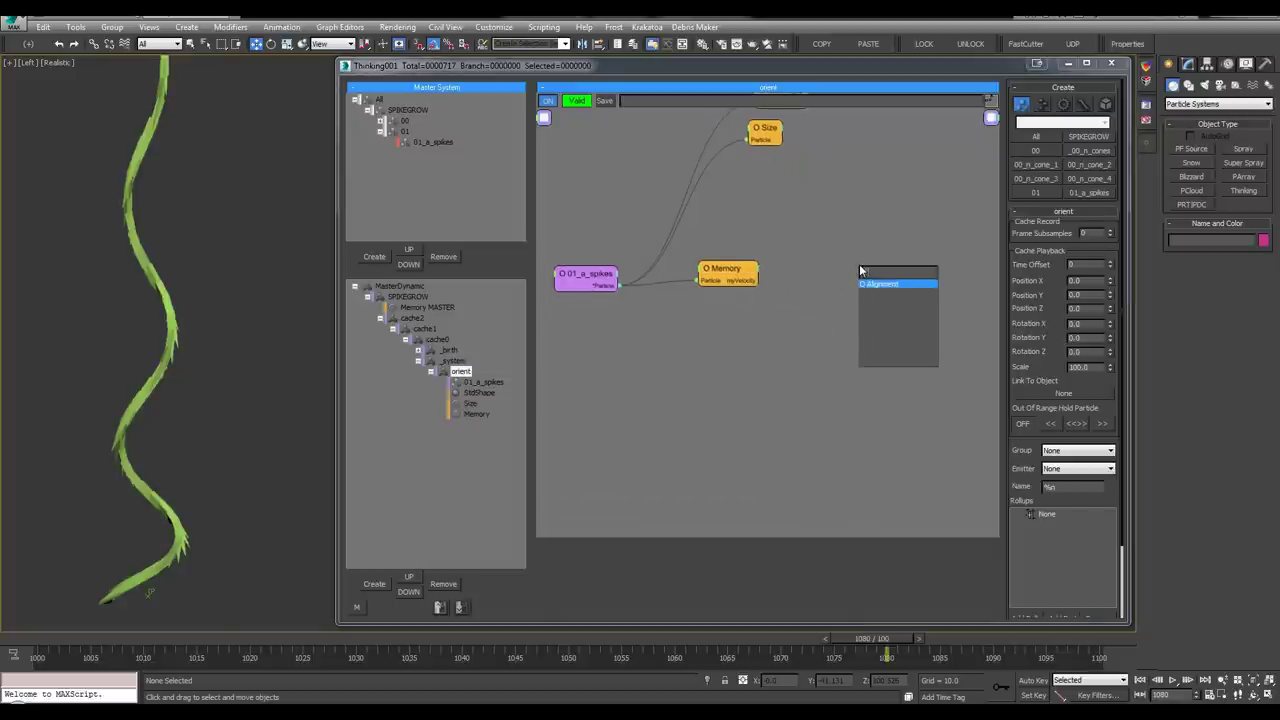
{"action": "left_click", "coordinate": [869, 283]}
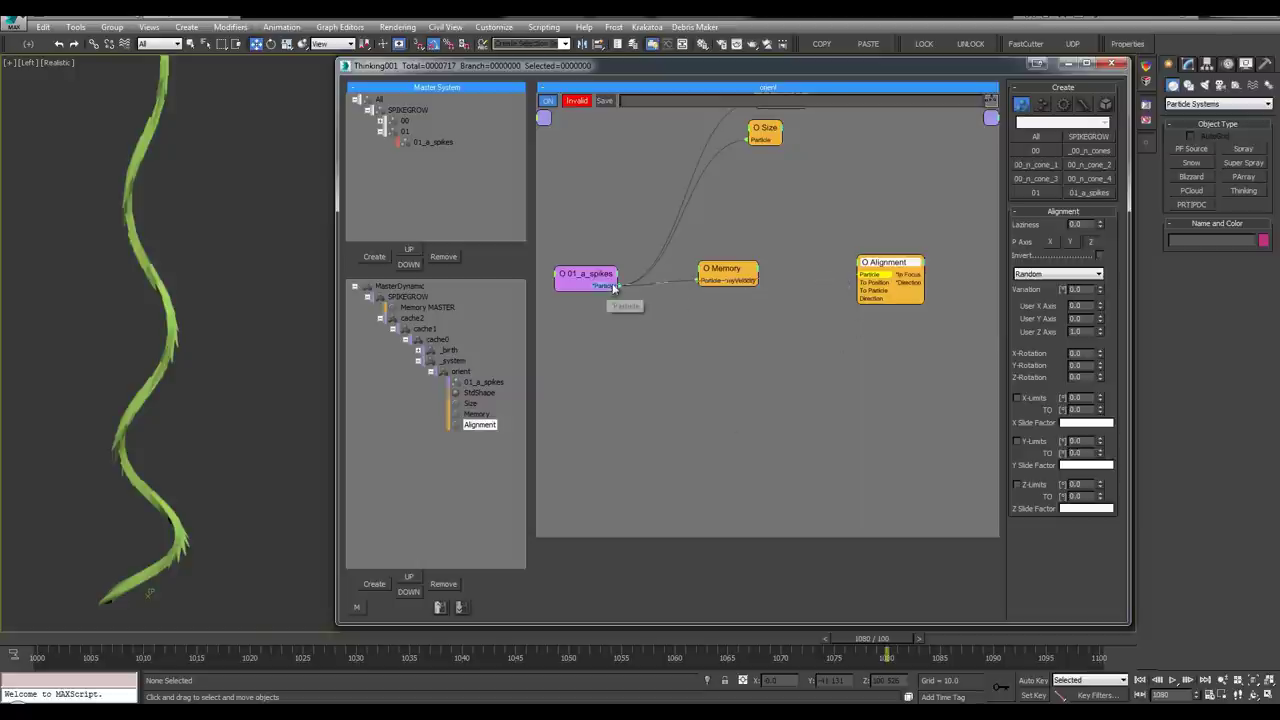
Connect the 01_a_spikes particles to Alignment's Particle input and Memory's myVelocity to its Direction input
{"action": "left_click_drag", "start_coordinate": [614, 288], "coordinate": [894, 293]}
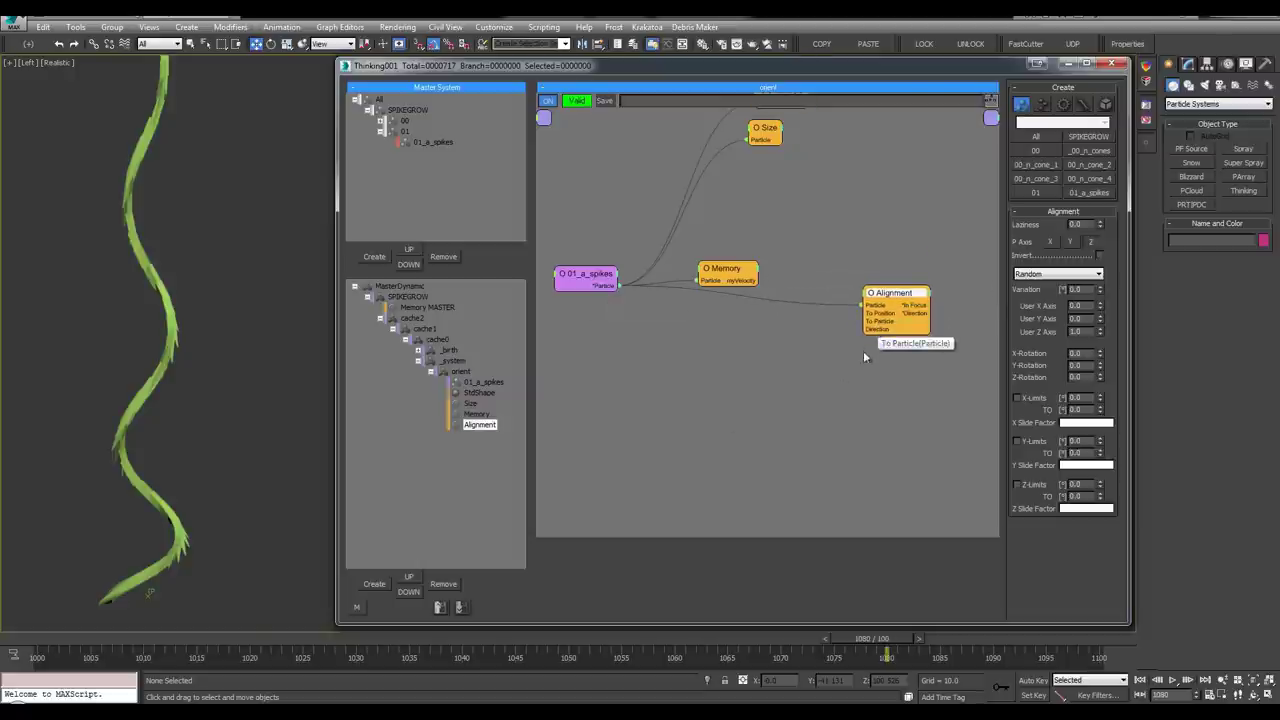
{"action": "left_click_drag", "start_coordinate": [759, 280], "coordinate": [874, 292]}
{"action": "left_click_drag", "start_coordinate": [720, 270], "coordinate": [705, 254]}
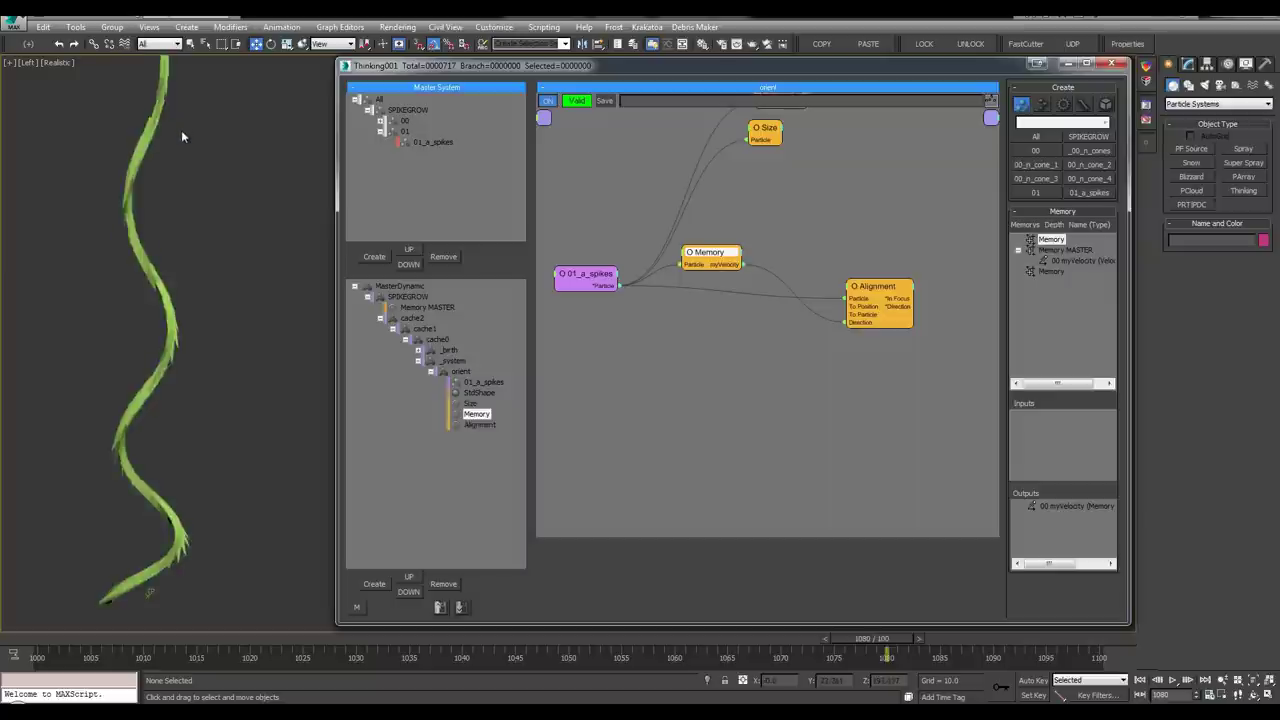
Collapse the Alignment node to its connected ports and place it closer to the Memory node
{"action": "left_click_drag", "start_coordinate": [888, 289], "coordinate": [868, 277]}
{"action": "double_click", "coordinate": [860, 276]}
{"action": "double_click", "coordinate": [860, 278]}
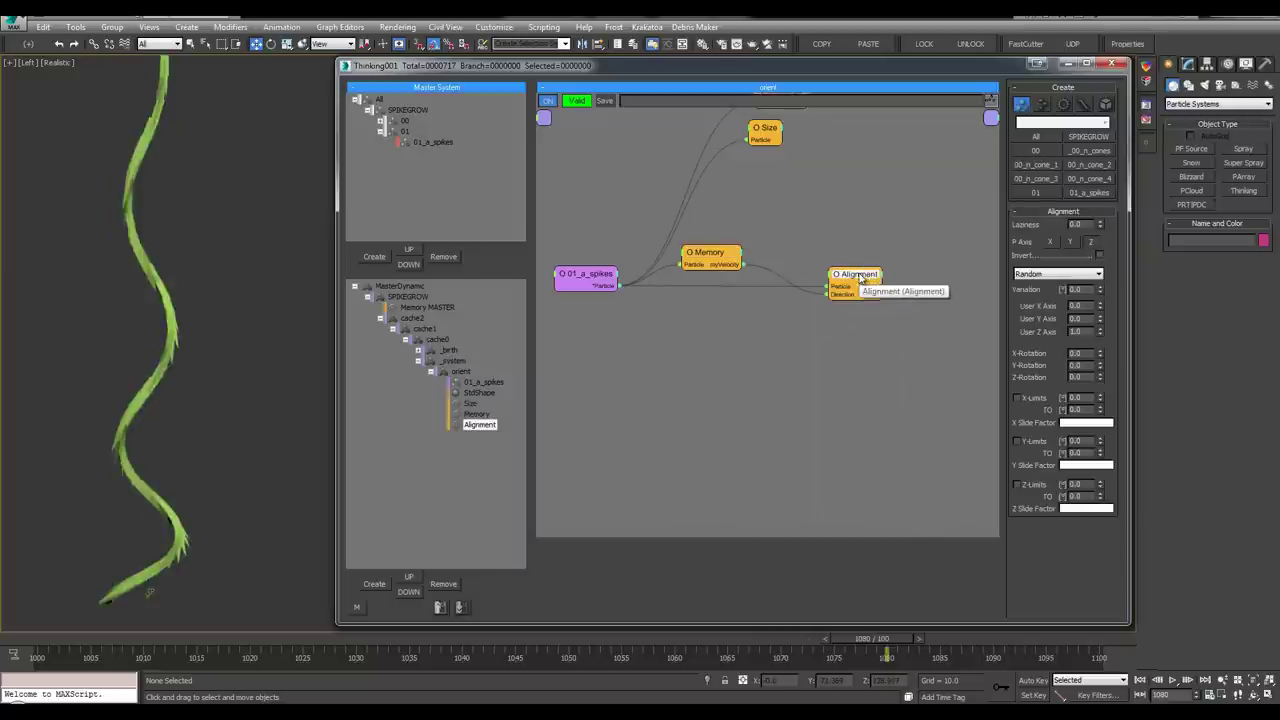
{"action": "left_click", "coordinate": [834, 276]}
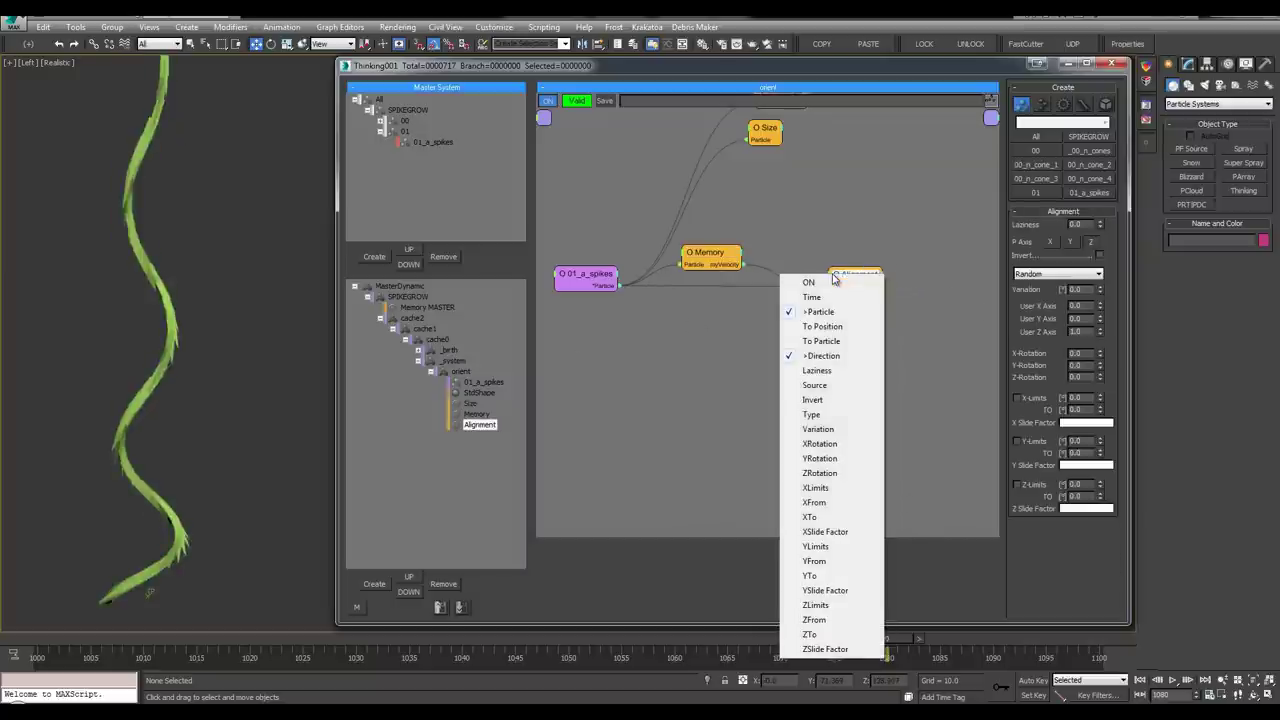
{"action": "left_click", "coordinate": [855, 274]}
{"action": "left_click_drag", "start_coordinate": [857, 274], "coordinate": [849, 271]}
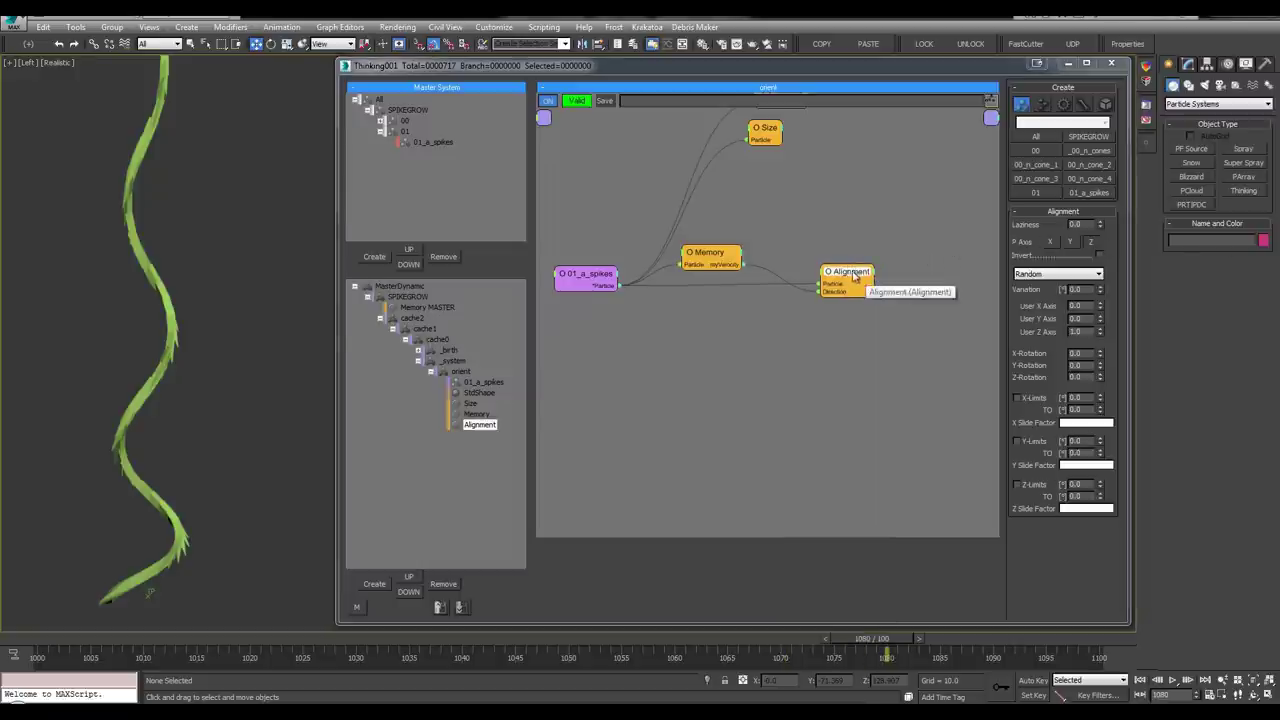
{"action": "left_click_drag", "start_coordinate": [853, 273], "coordinate": [840, 275]}
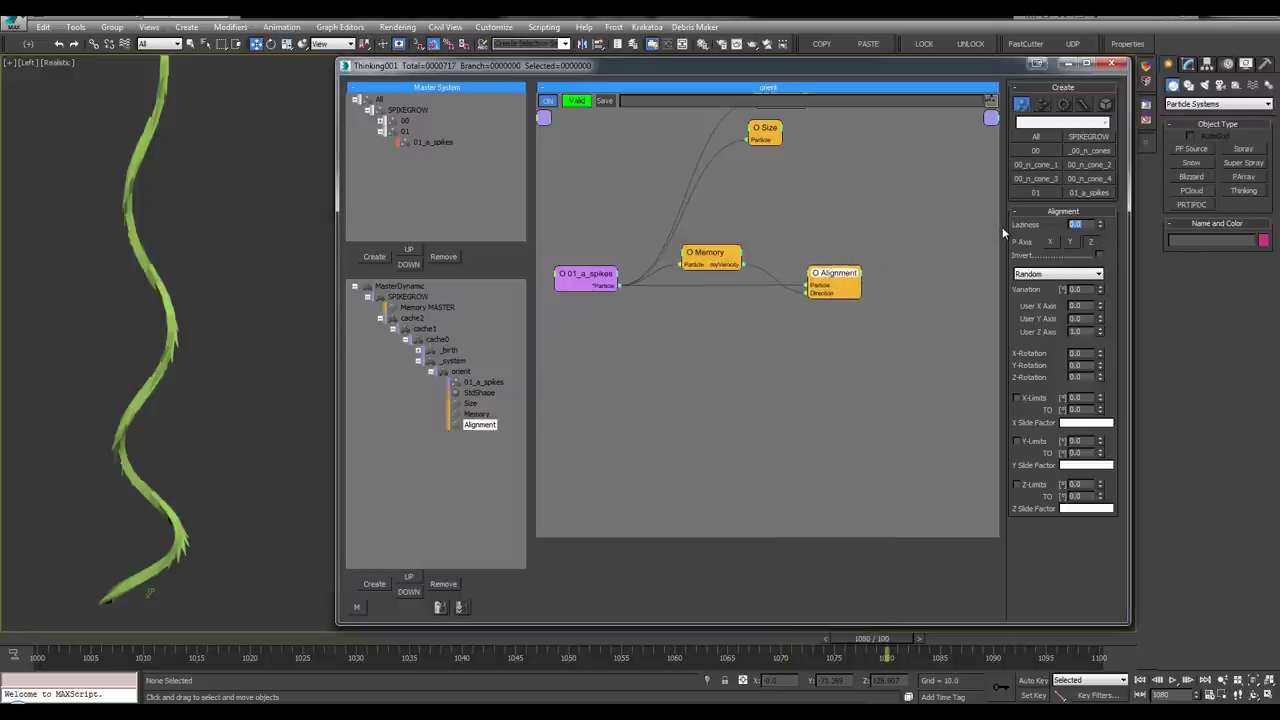
Set the Alignment operator's laziness to 0.1 and its direction type to User Defined
{"action": "left_click", "coordinate": [194, 244]}
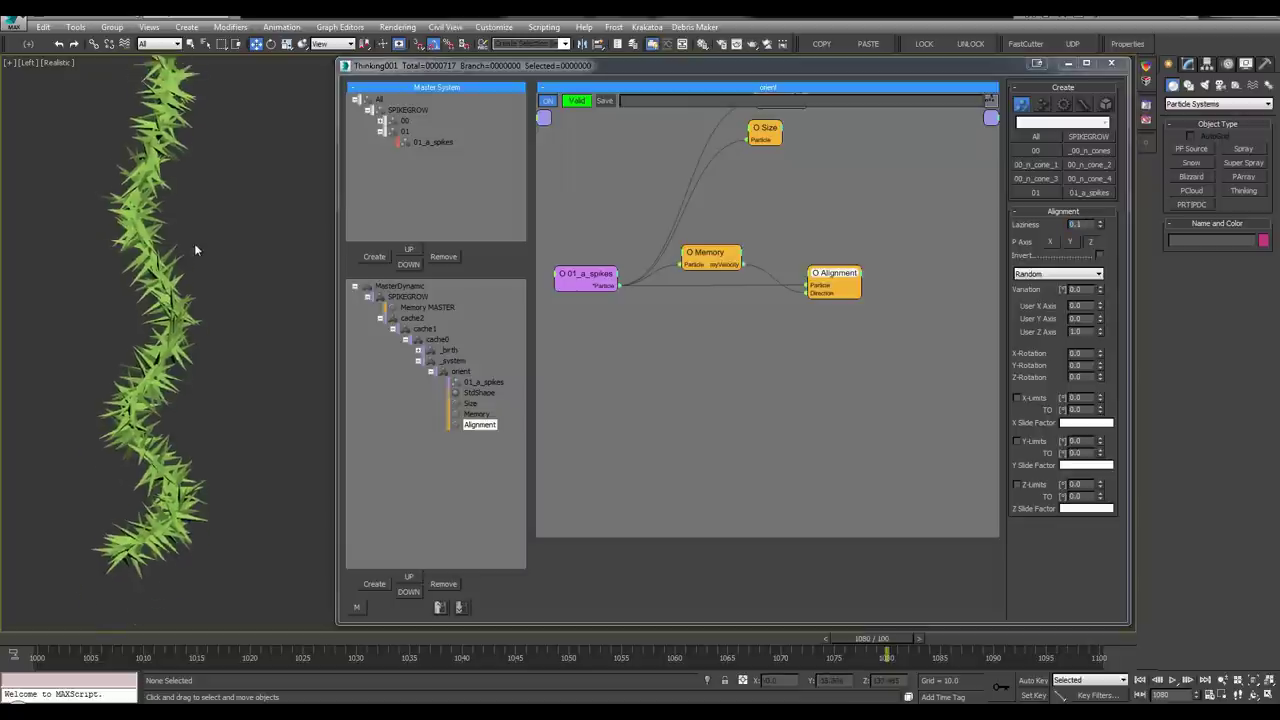
{"action": "key", "text": "q"}
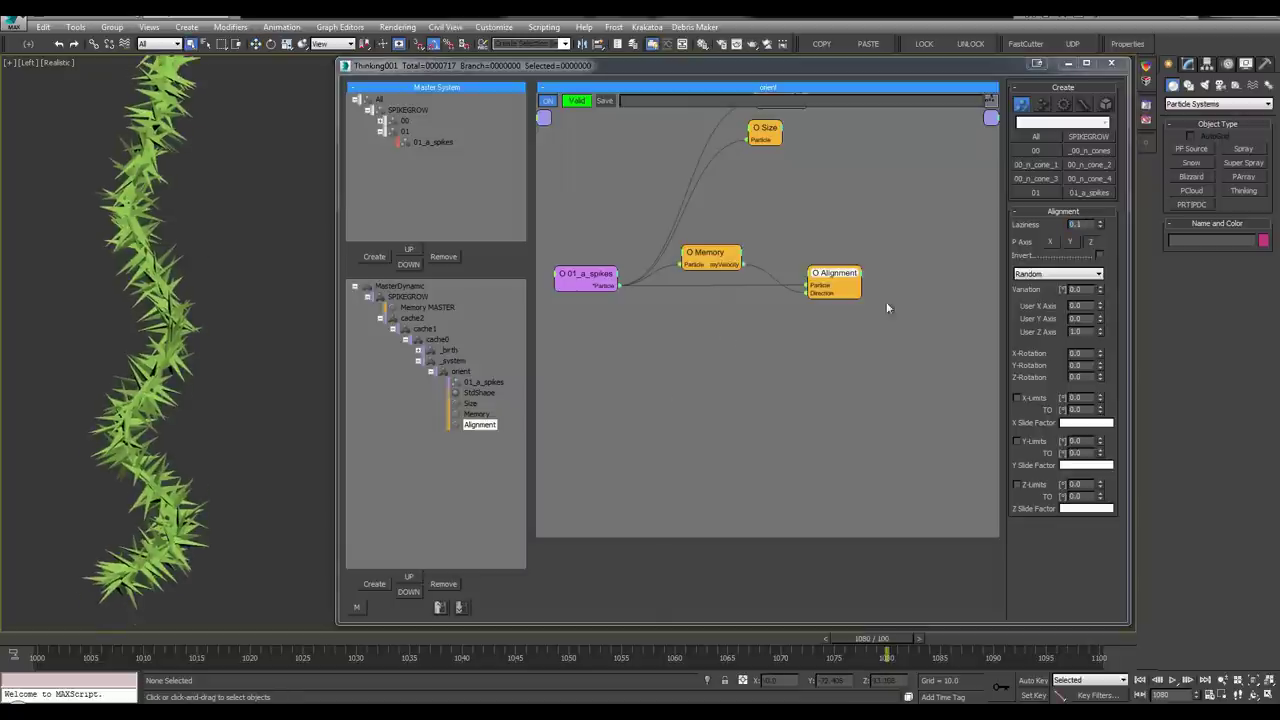
{"action": "left_click", "coordinate": [1037, 274]}
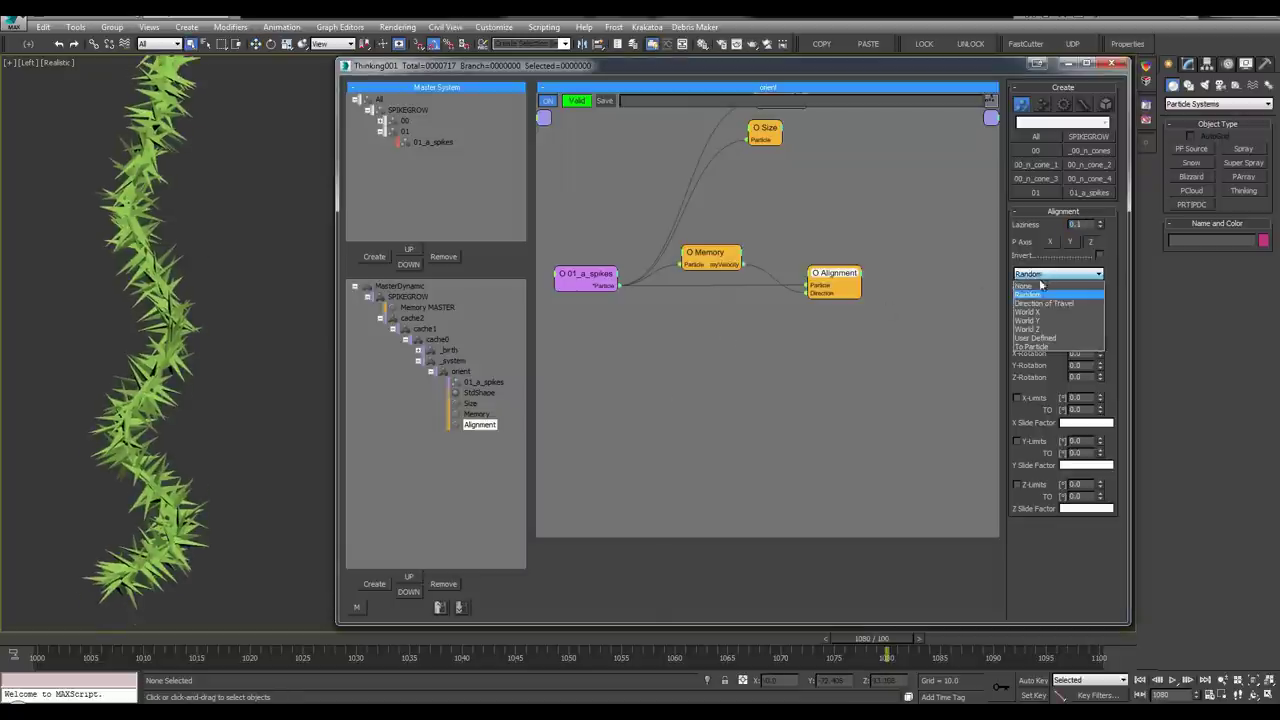
{"action": "left_click", "coordinate": [1037, 339]}
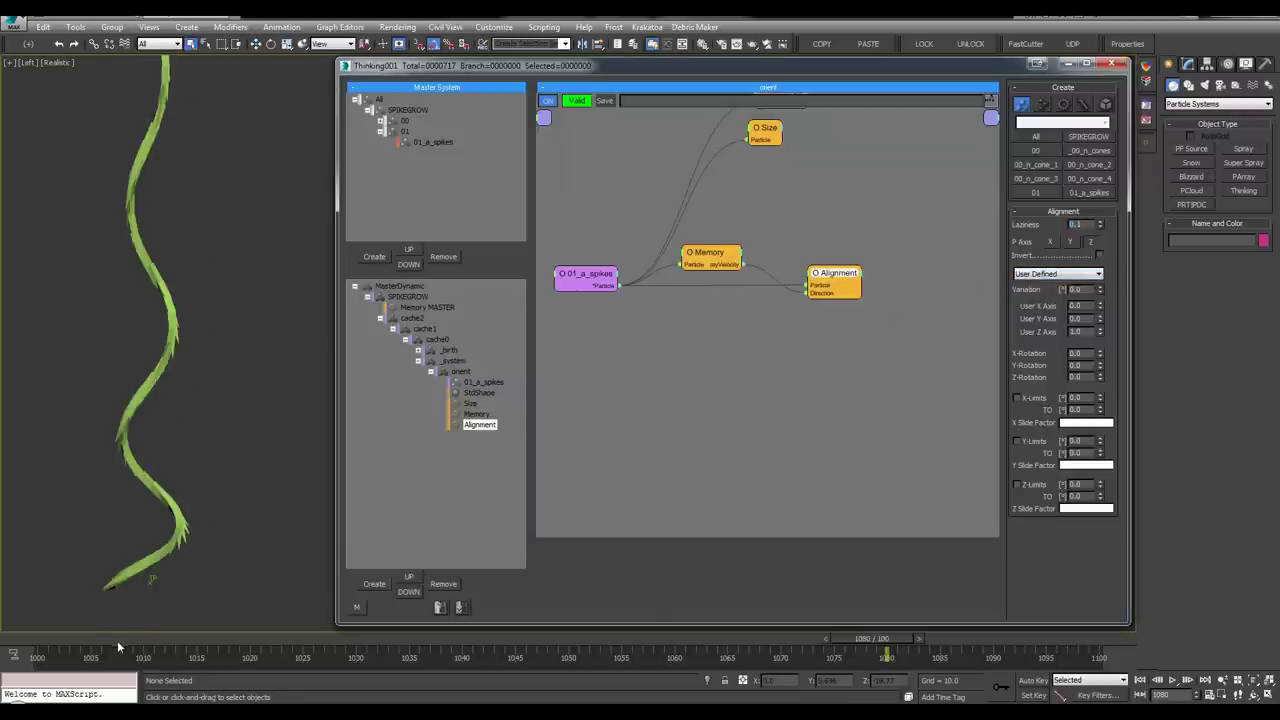
At frame 1040, try a 90% variation on the Size operator, and settle on size 13.558 with 0% variation
{"action": "left_click_drag", "start_coordinate": [117, 640], "coordinate": [418, 652]}
{"action": "left_click_drag", "start_coordinate": [463, 615], "coordinate": [472, 612]}
{"action": "middle_click_drag", "start_coordinate": [192, 394], "coordinate": [219, 348]}
{"action": "left_click", "coordinate": [764, 134]}
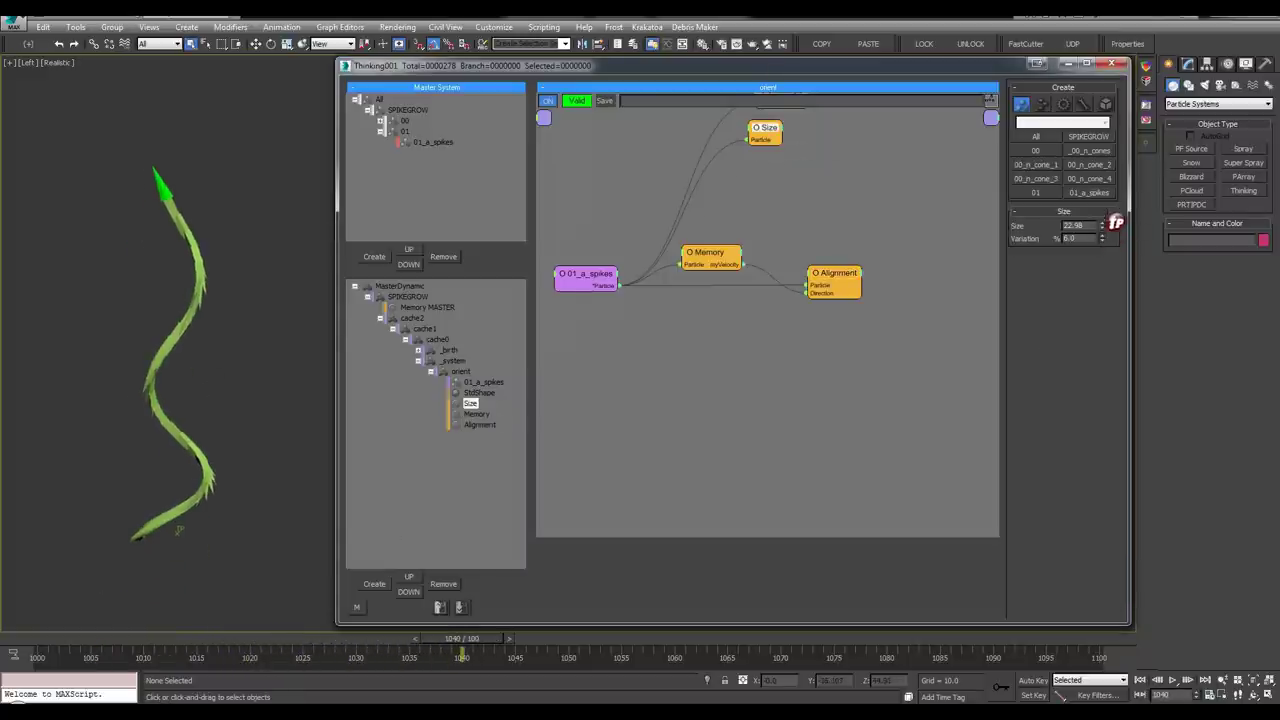
{"action": "left_click_drag", "start_coordinate": [1112, 221], "coordinate": [1110, 118]}
{"action": "left_click_drag", "start_coordinate": [1092, 260], "coordinate": [1095, 188]}
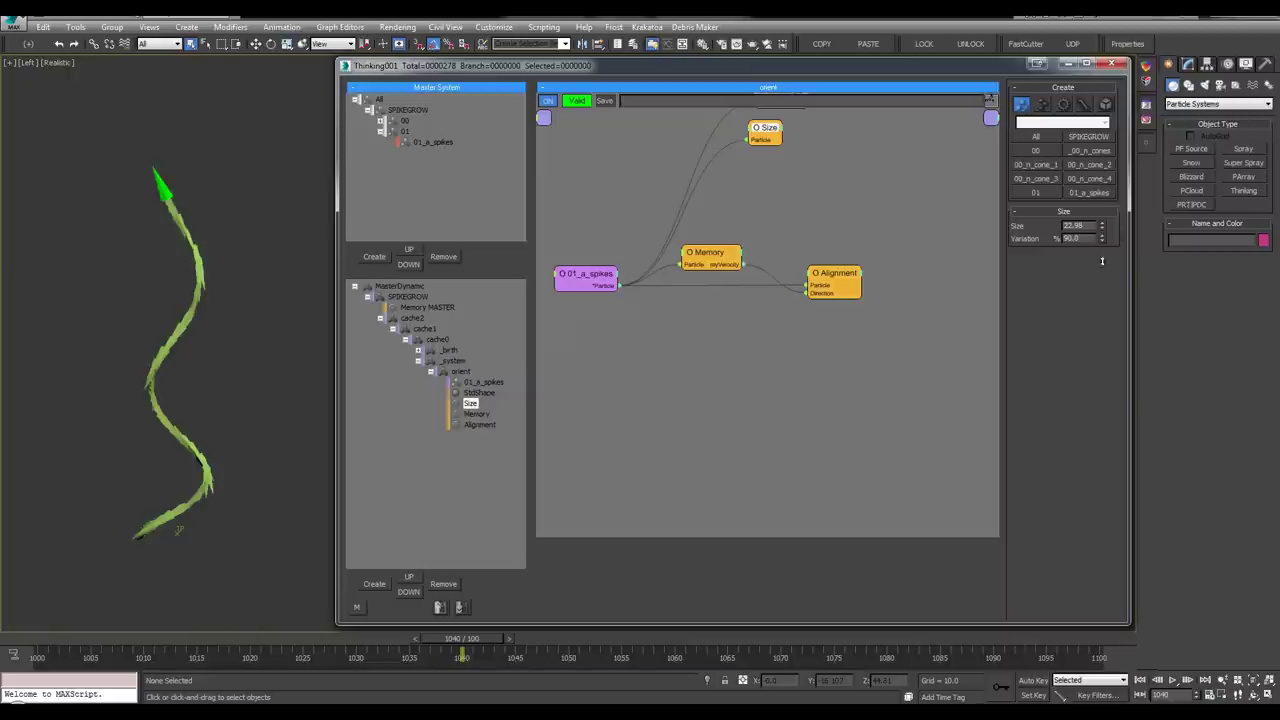
{"action": "left_click_drag", "start_coordinate": [1102, 261], "coordinate": [1110, 247]}
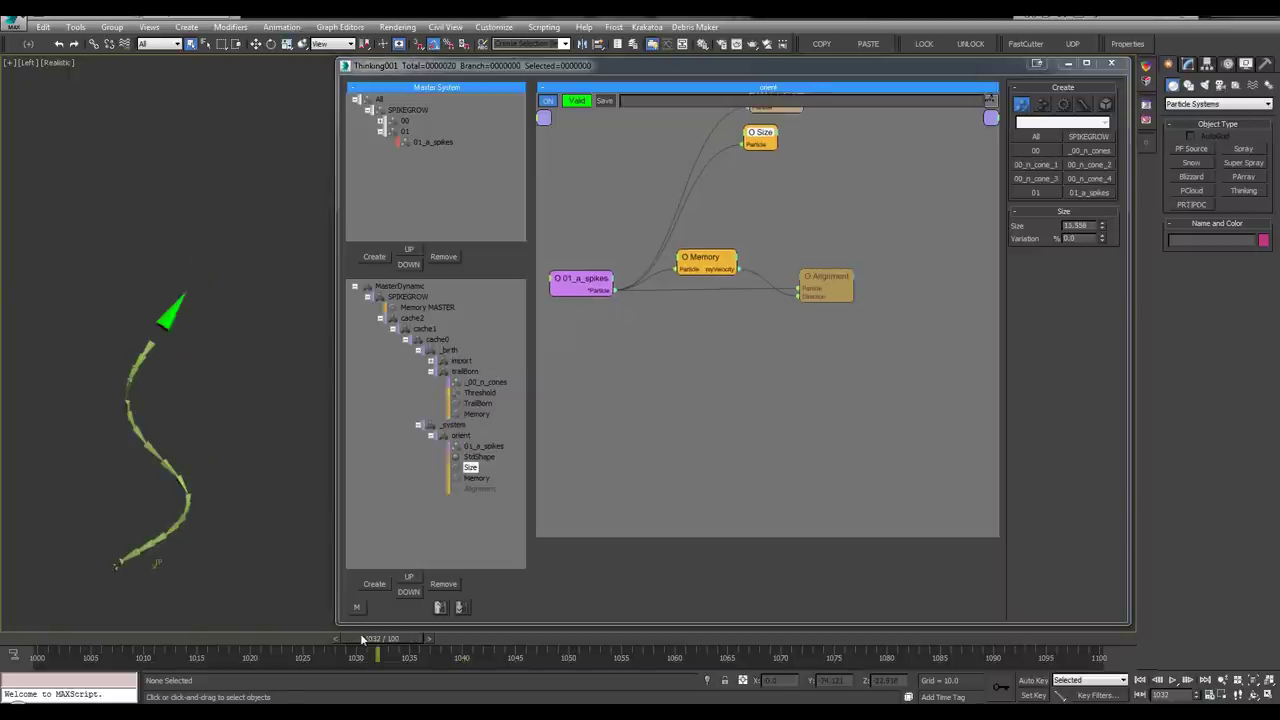
Re-enable the Alignment operator in the orient set and scrub the timeline to frame 1040
{"action": "left_click_drag", "start_coordinate": [362, 640], "coordinate": [335, 638]}
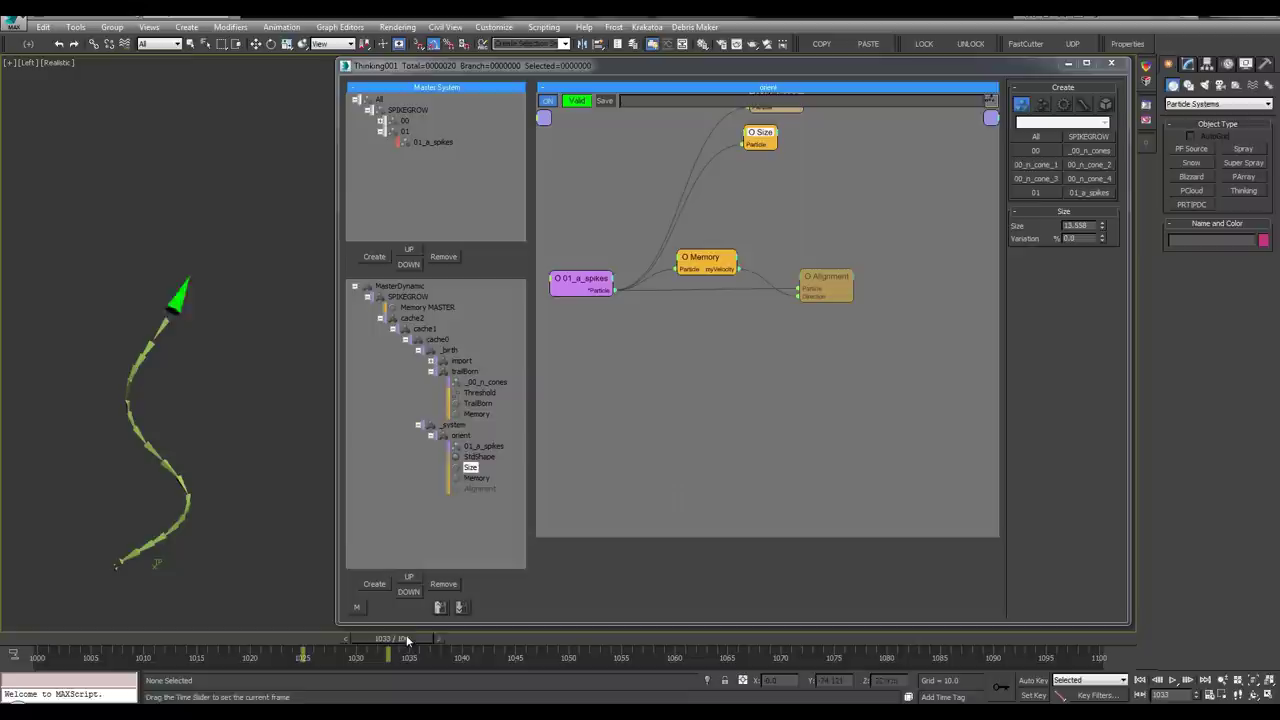
{"action": "right_click", "coordinate": [831, 286]}
{"action": "left_click", "coordinate": [831, 287]}
{"action": "middle_click_drag", "start_coordinate": [831, 287], "coordinate": [847, 295]}
{"action": "left_click_drag", "start_coordinate": [400, 638], "coordinate": [462, 637]}
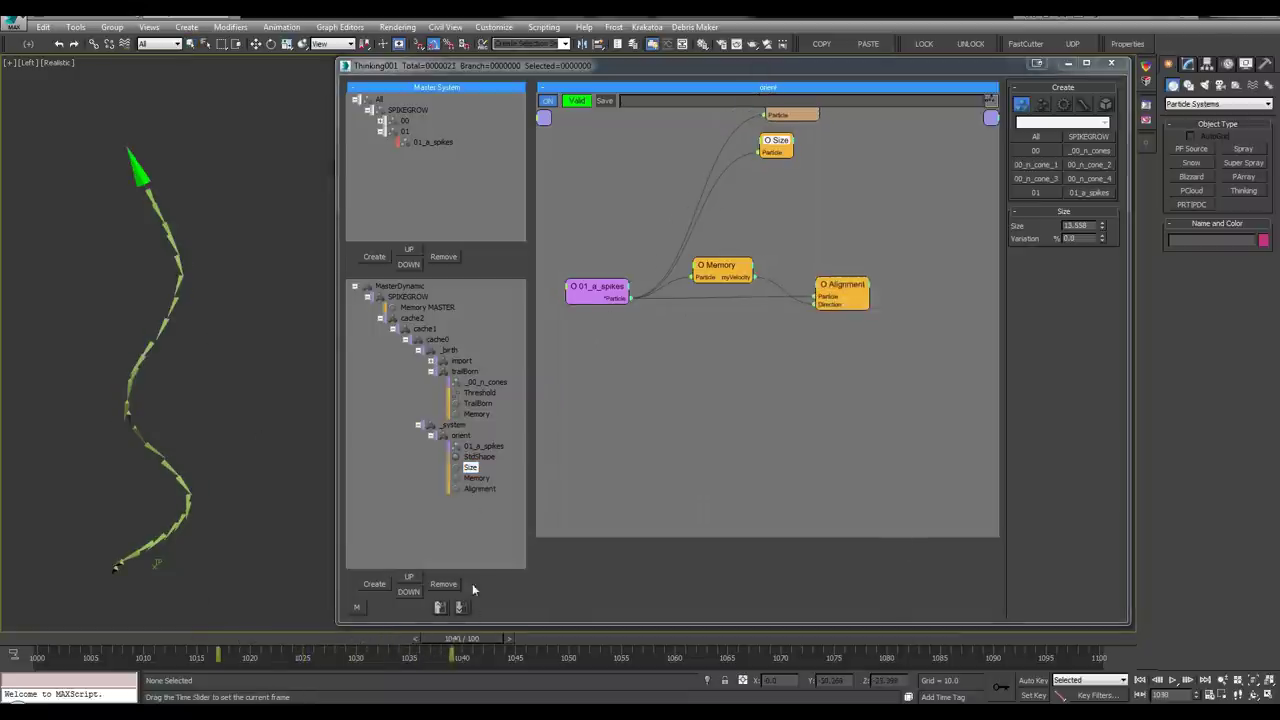
Add a PositionBorn operator to the trailBorn set, below the TrailBorn node
{"action": "left_click", "coordinate": [479, 401]}
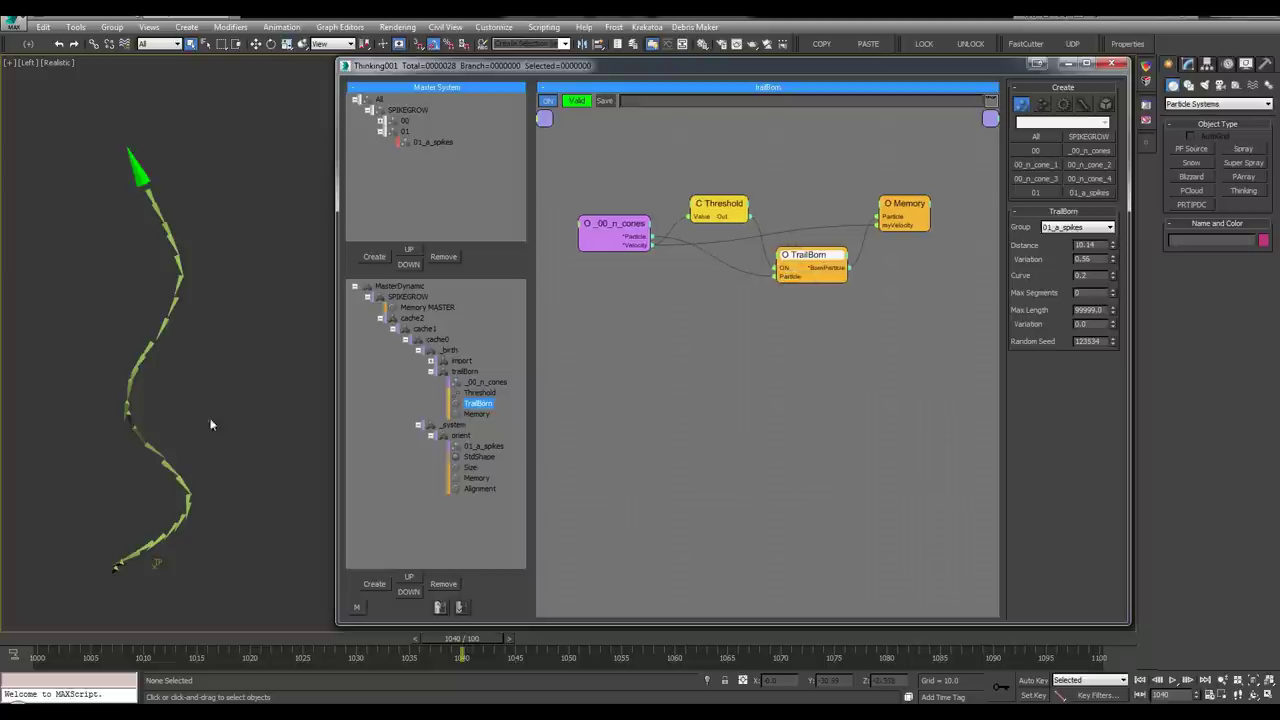
{"action": "scroll", "coordinate": [245, 400], "scroll_direction": "down", "scroll_amount": 1}
{"action": "double_click", "coordinate": [779, 312]}
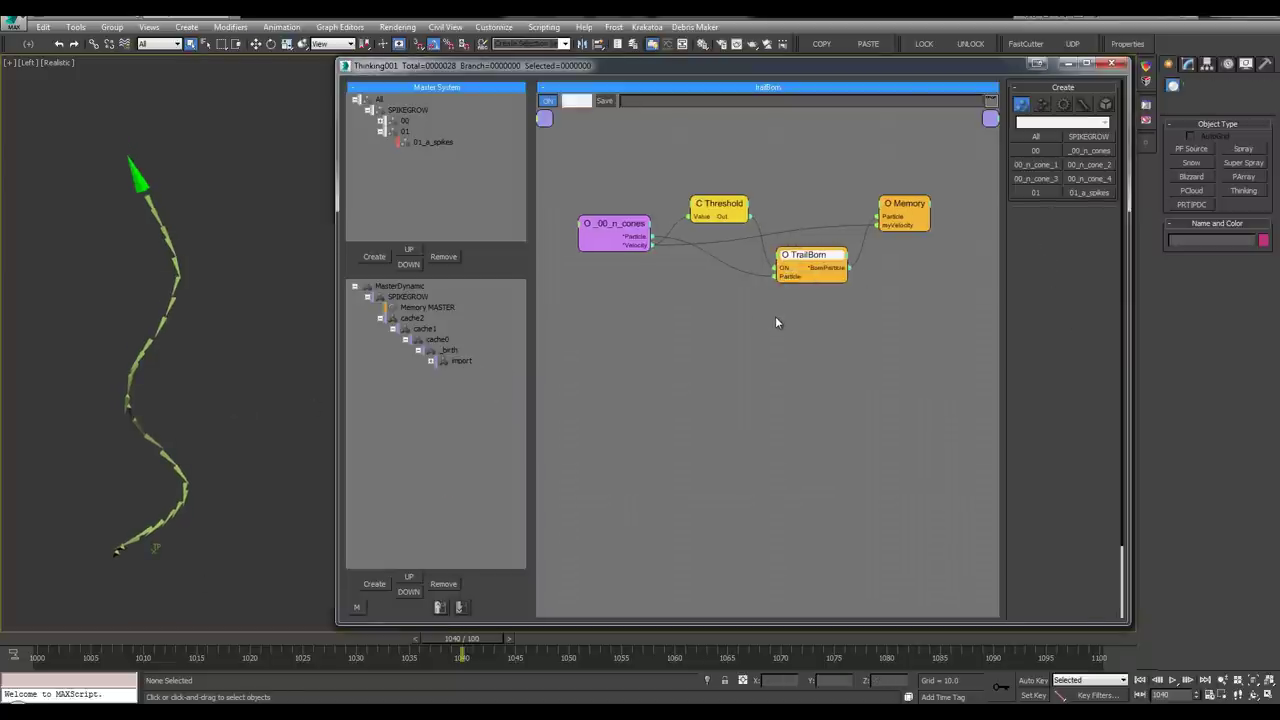
{"action": "left_click", "coordinate": [749, 315]}
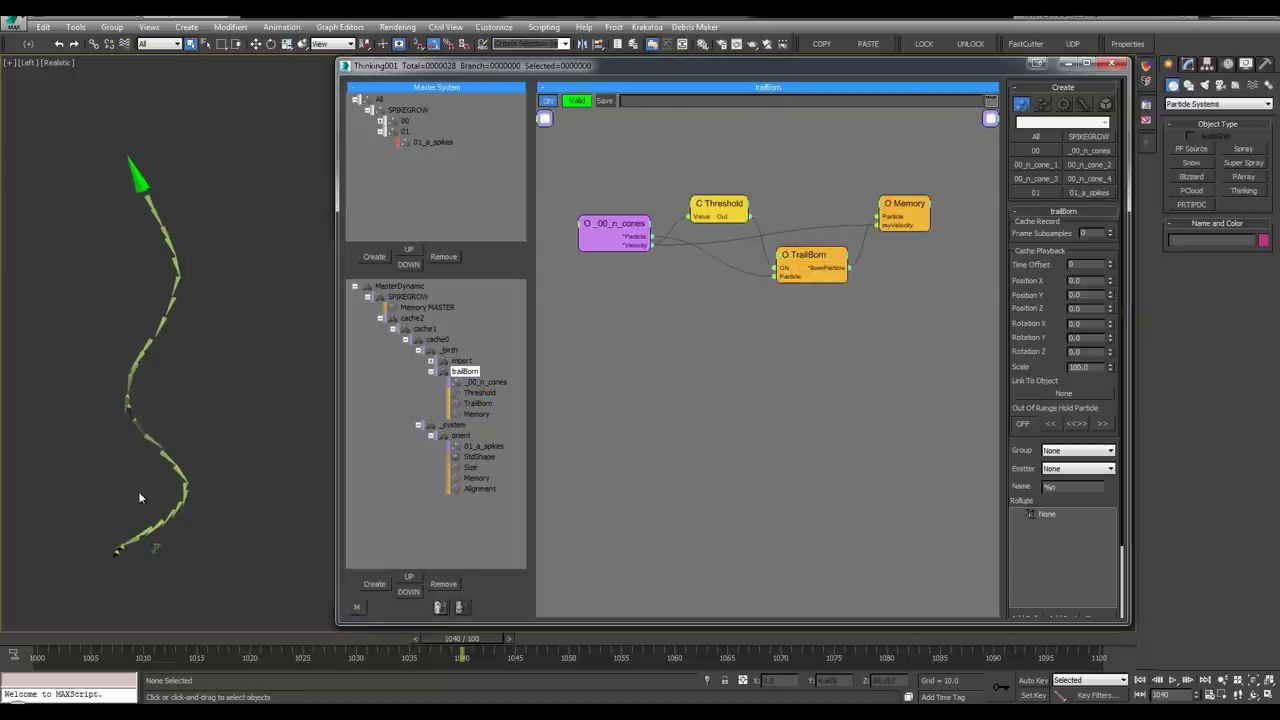
{"action": "right_click", "coordinate": [952, 447]}
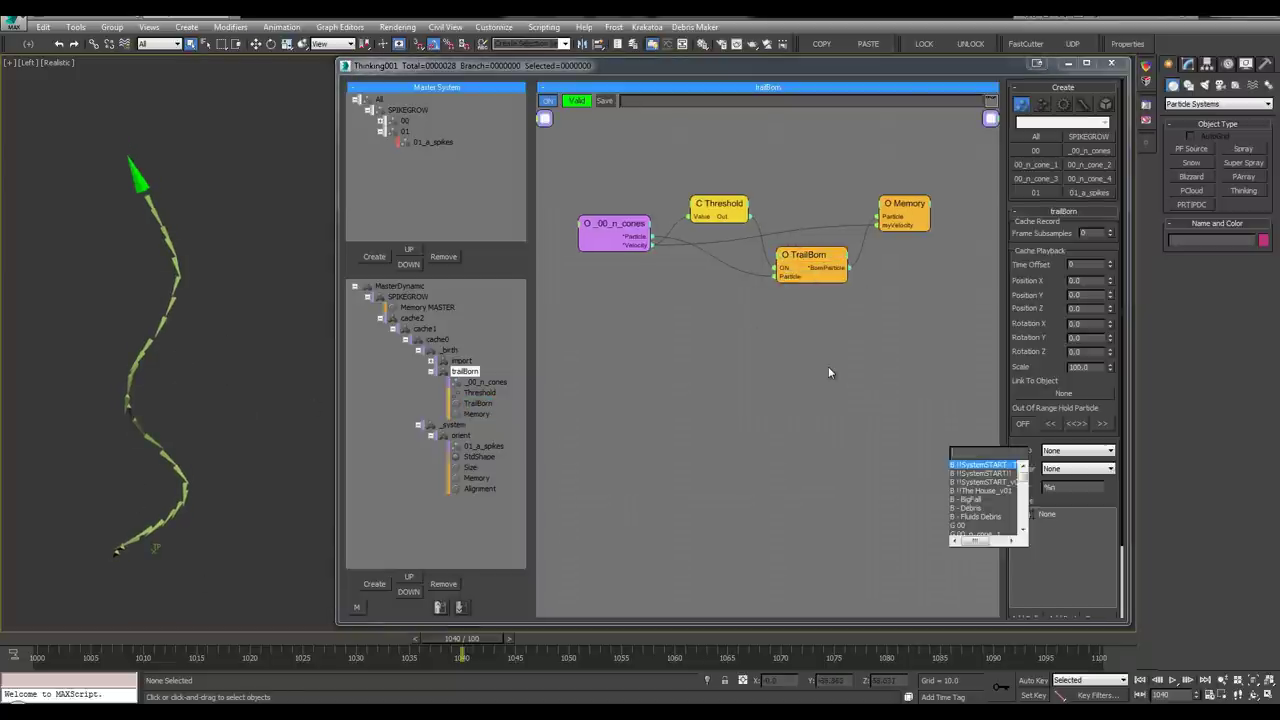
{"action": "left_click", "coordinate": [828, 370]}
{"action": "right_click", "coordinate": [828, 372]}
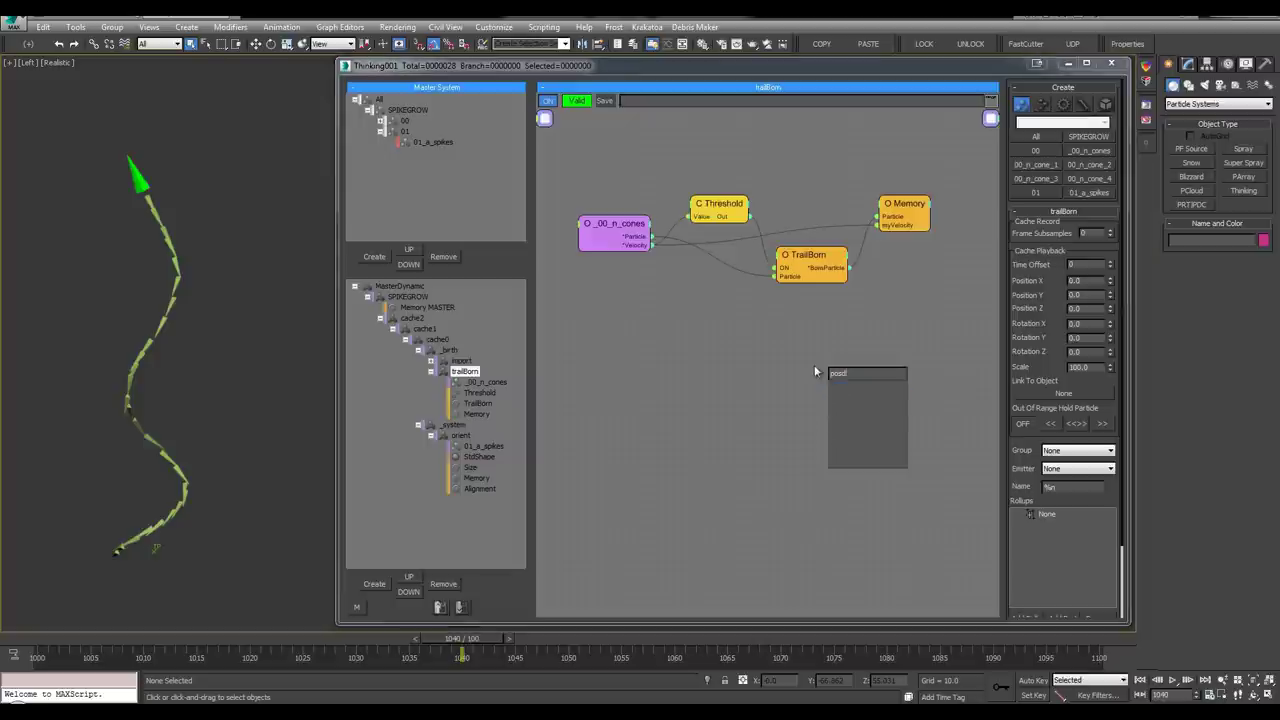
{"action": "right_click", "coordinate": [801, 366]}
{"action": "type", "text": "pos"}
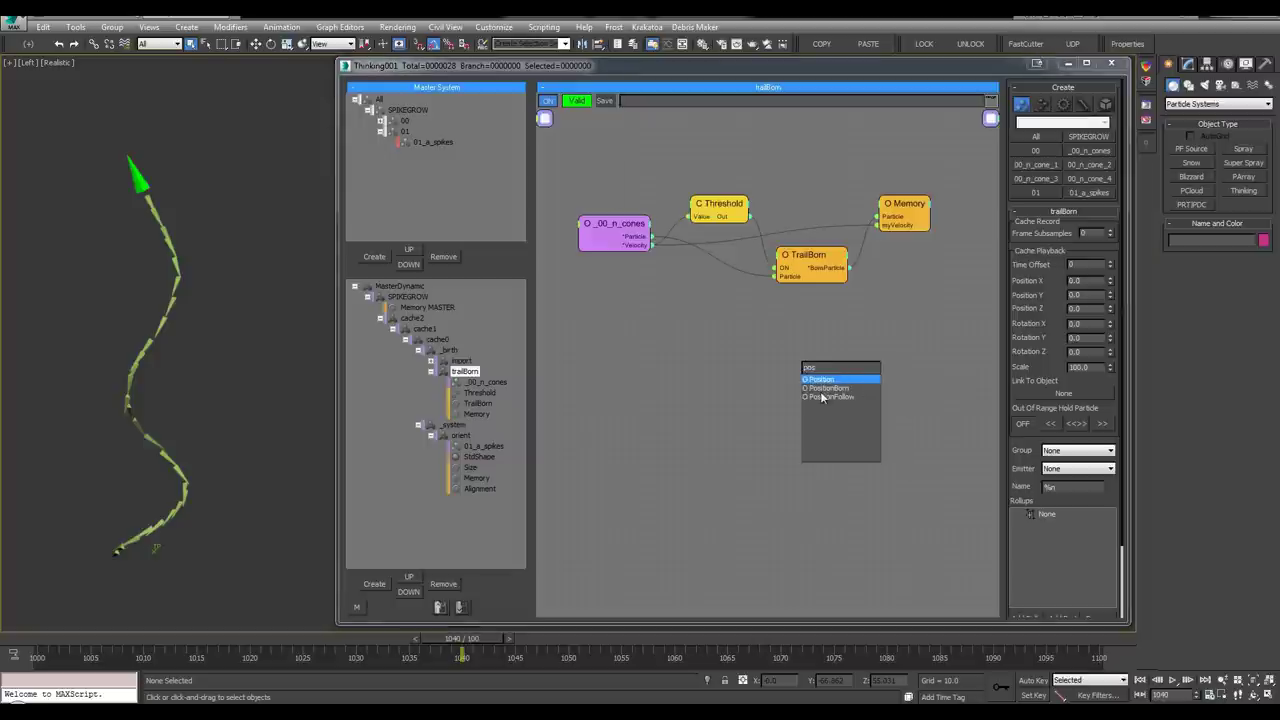
{"action": "left_click", "coordinate": [822, 388]}
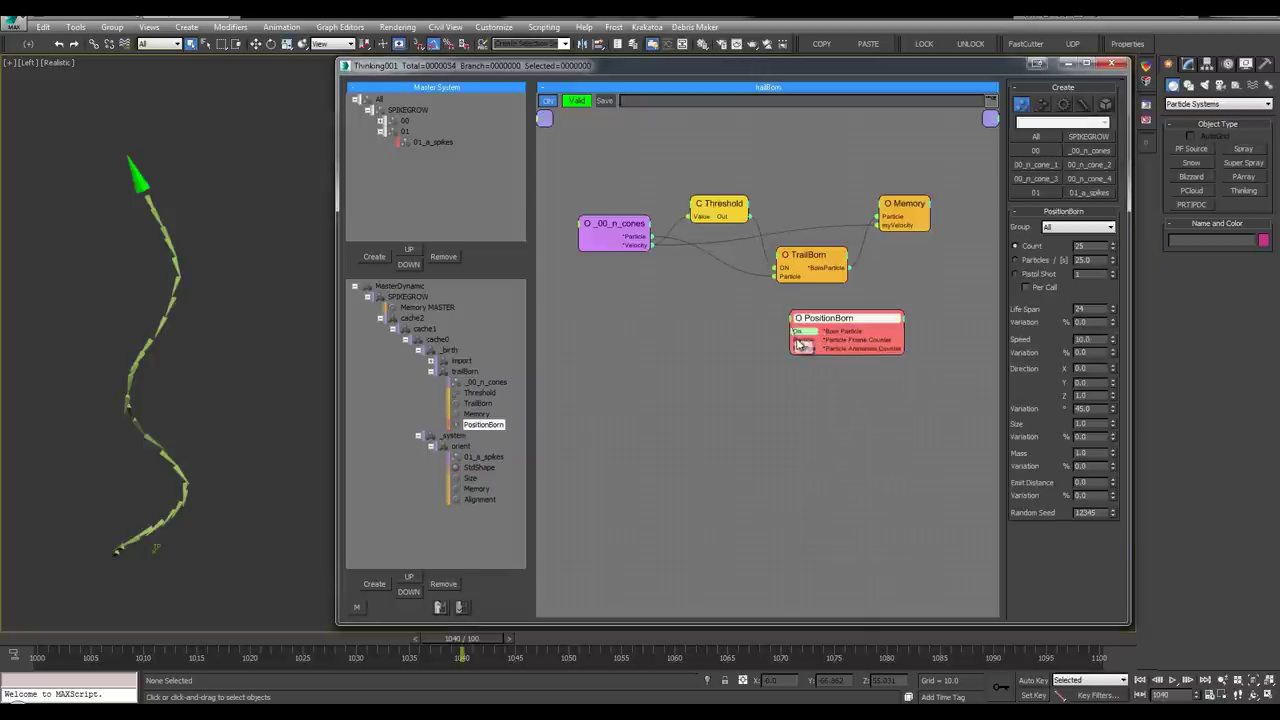
Drive PositionBorn with the Threshold output and the _00_n_cones particles, and disable TrailBorn
{"action": "left_click_drag", "start_coordinate": [798, 340], "coordinate": [634, 238]}
{"action": "right_click", "coordinate": [810, 262]}
{"action": "left_click", "coordinate": [811, 263]}
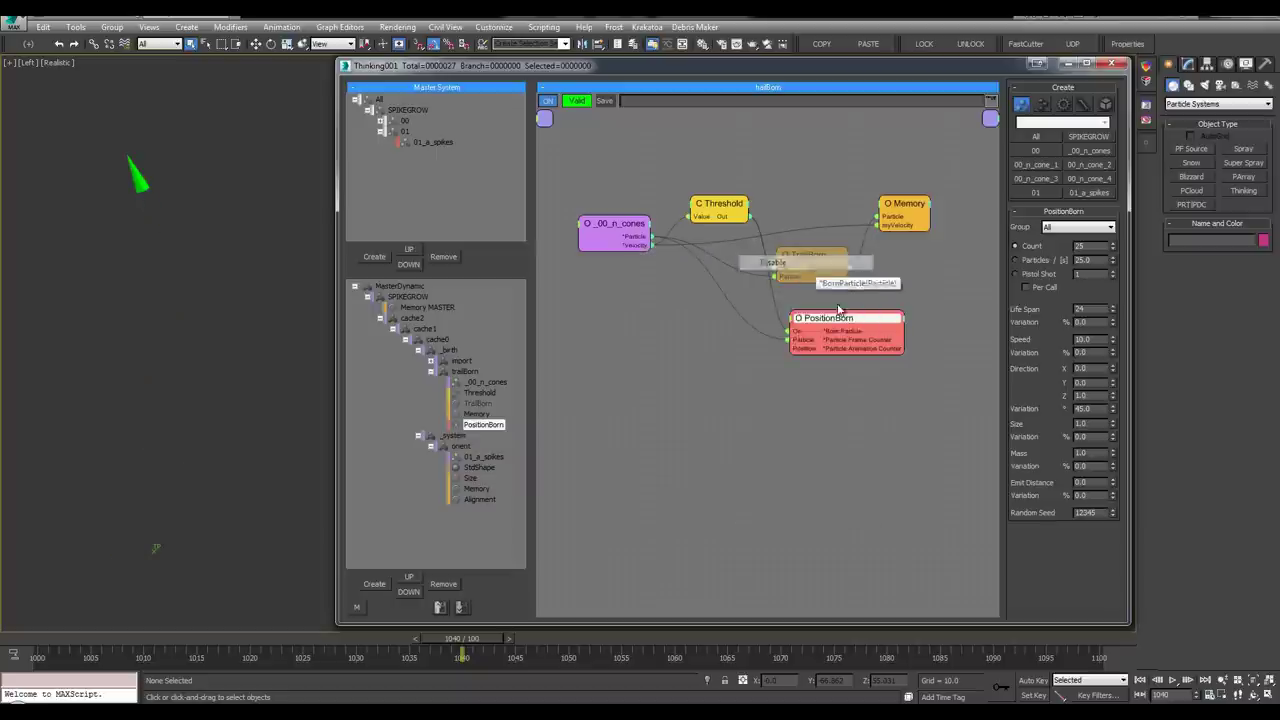
{"action": "left_click_drag", "start_coordinate": [838, 312], "coordinate": [827, 314]}
Set PositionBorn to group 01_a_spikes, Pistol Shot 1 with Per Call, life span 999 and speed 0
{"action": "left_click", "coordinate": [1078, 227]}
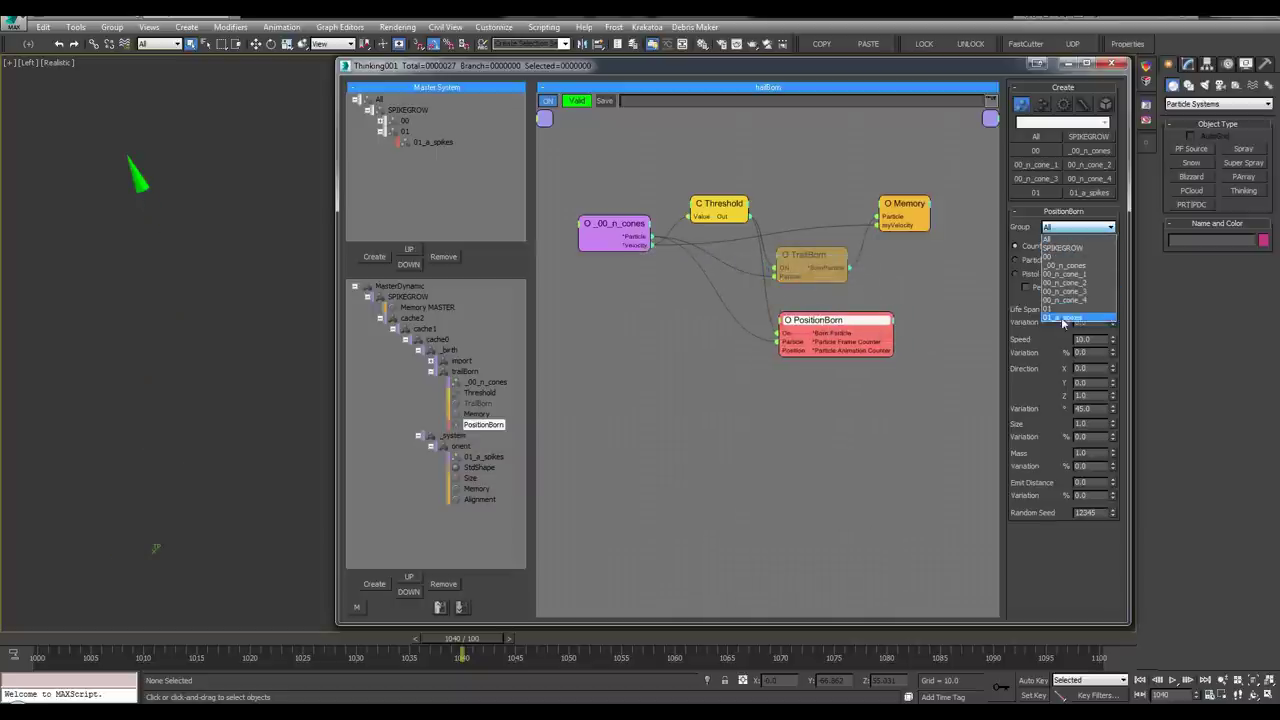
{"action": "left_click", "coordinate": [1064, 318]}
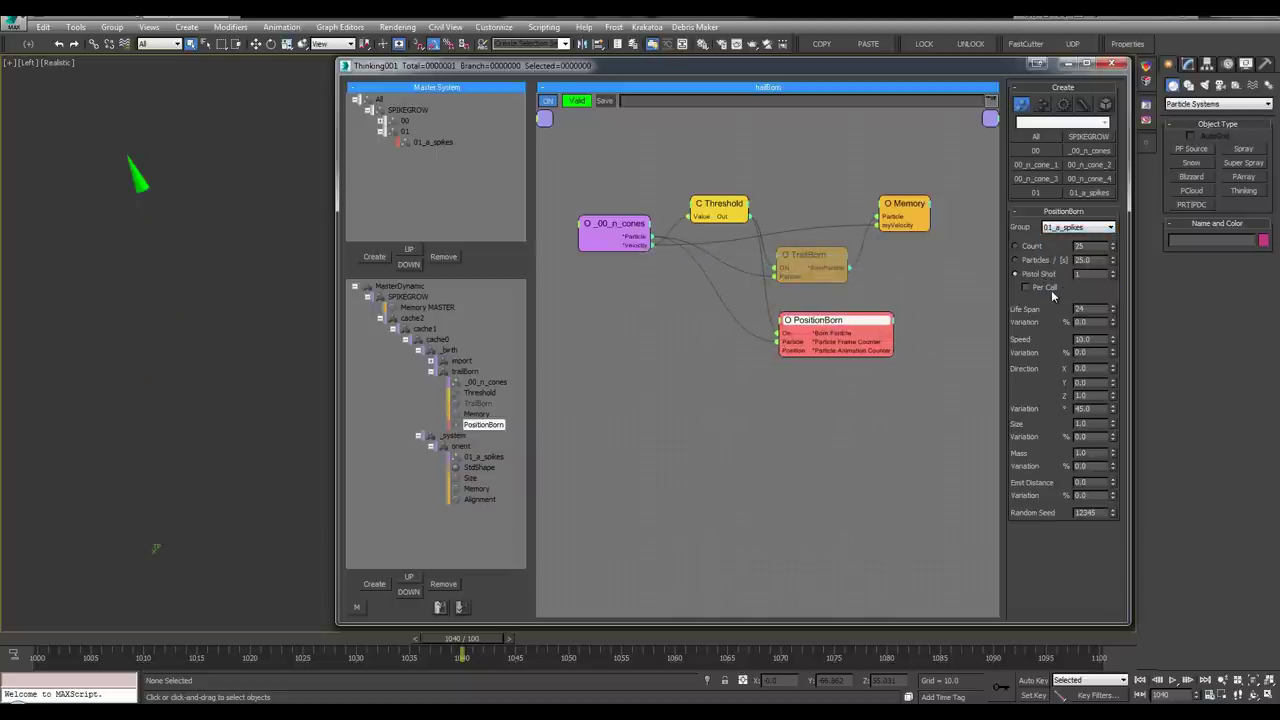
{"action": "left_click", "coordinate": [1051, 290]}
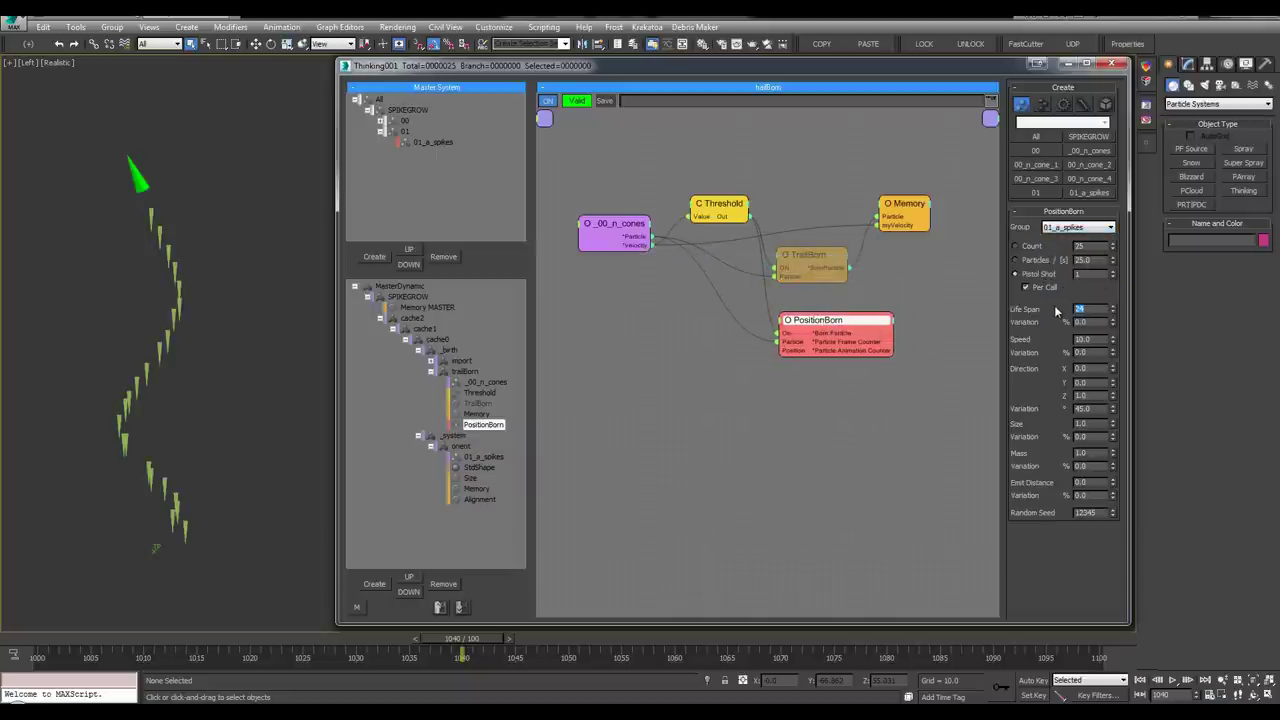
{"action": "type", "text": "999"}
{"action": "key", "text": "Tab"}
{"action": "key", "text": "Return"}
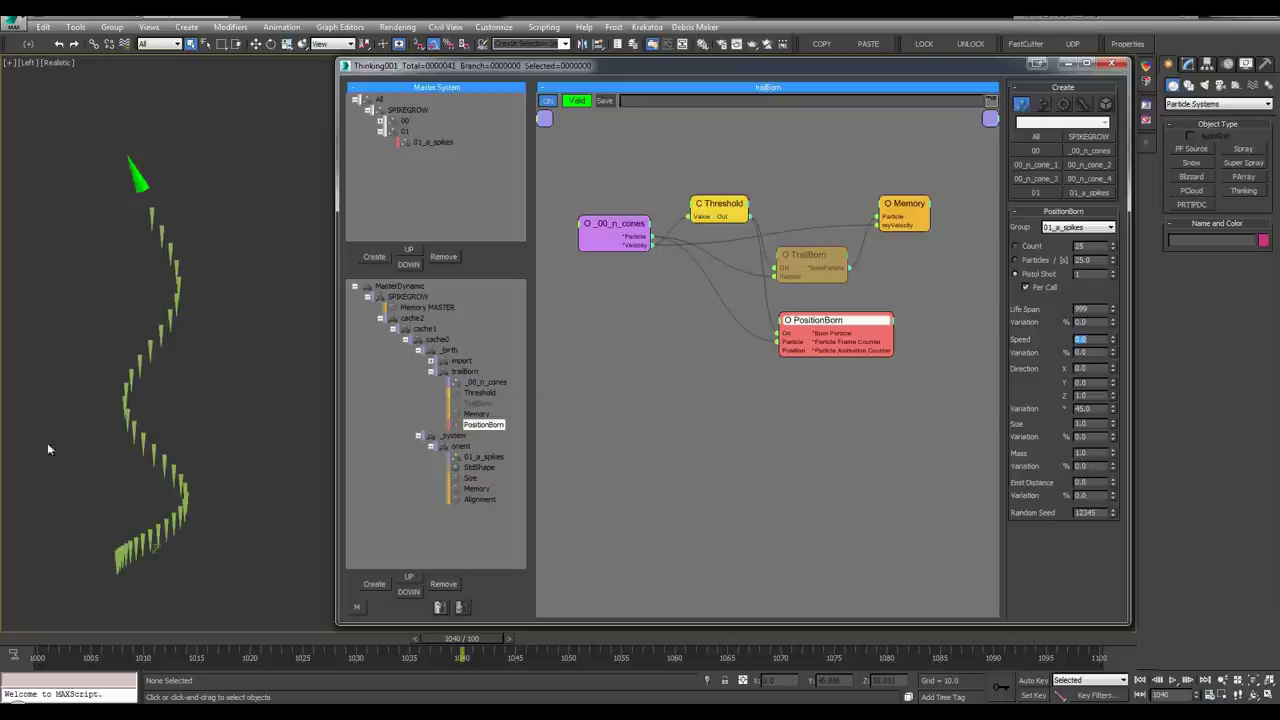
Connect PositionBorn's born particles to the trailBorn set's Memory operator and scrub to frame 1047 to check the trail
{"action": "left_click_drag", "start_coordinate": [121, 634], "coordinate": [281, 640]}
{"action": "left_click", "coordinate": [479, 467]}
{"action": "left_click", "coordinate": [860, 290]}
{"action": "left_click", "coordinate": [480, 392]}
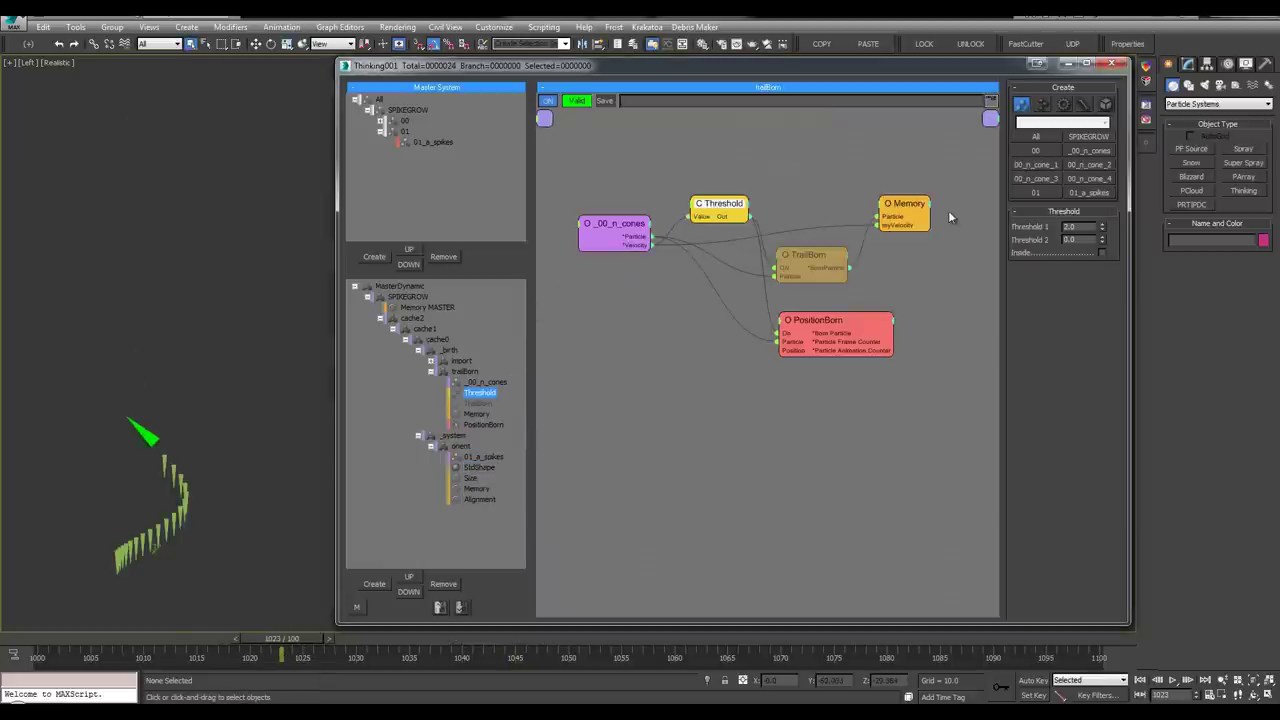
{"action": "left_click_drag", "start_coordinate": [890, 219], "coordinate": [868, 335]}
{"action": "left_click_drag", "start_coordinate": [288, 640], "coordinate": [564, 645]}
{"action": "middle_click_drag", "start_coordinate": [168, 341], "coordinate": [150, 317]}
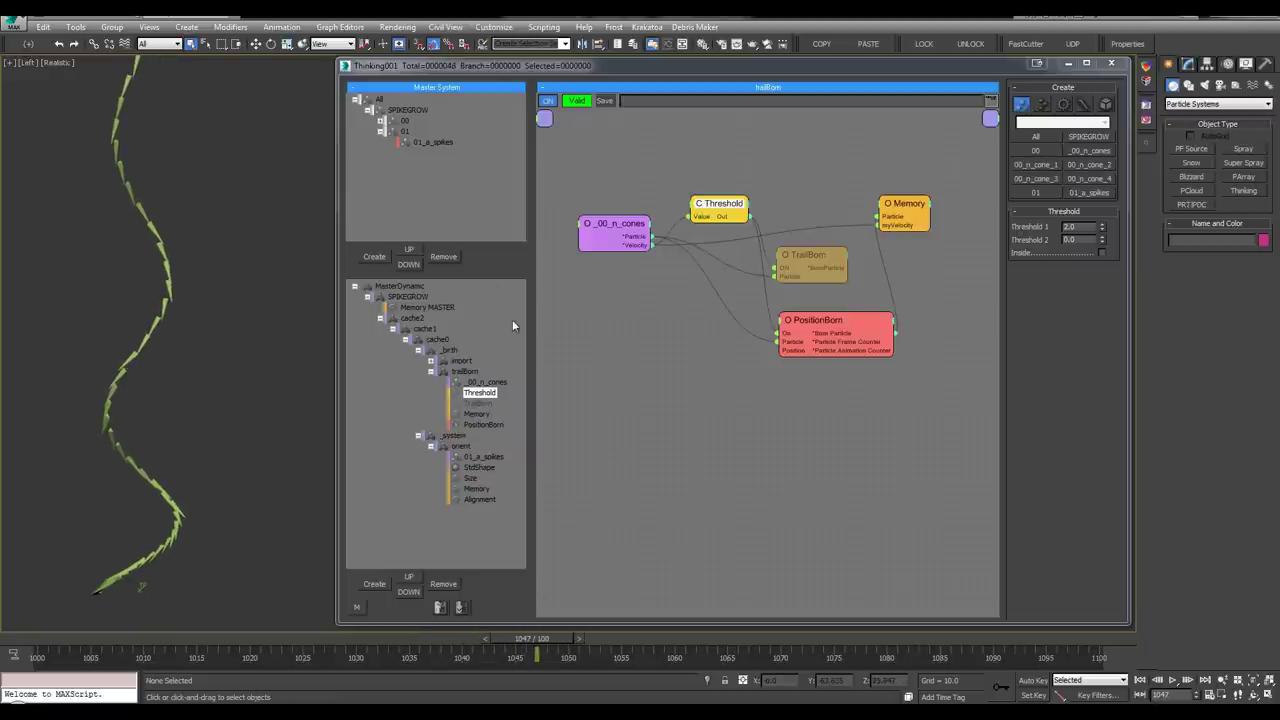
Disable and disconnect PositionBorn, and restore TrailBorn as the enabled particle source feeding Memory
{"action": "right_click", "coordinate": [824, 321]}
{"action": "left_click", "coordinate": [833, 325]}
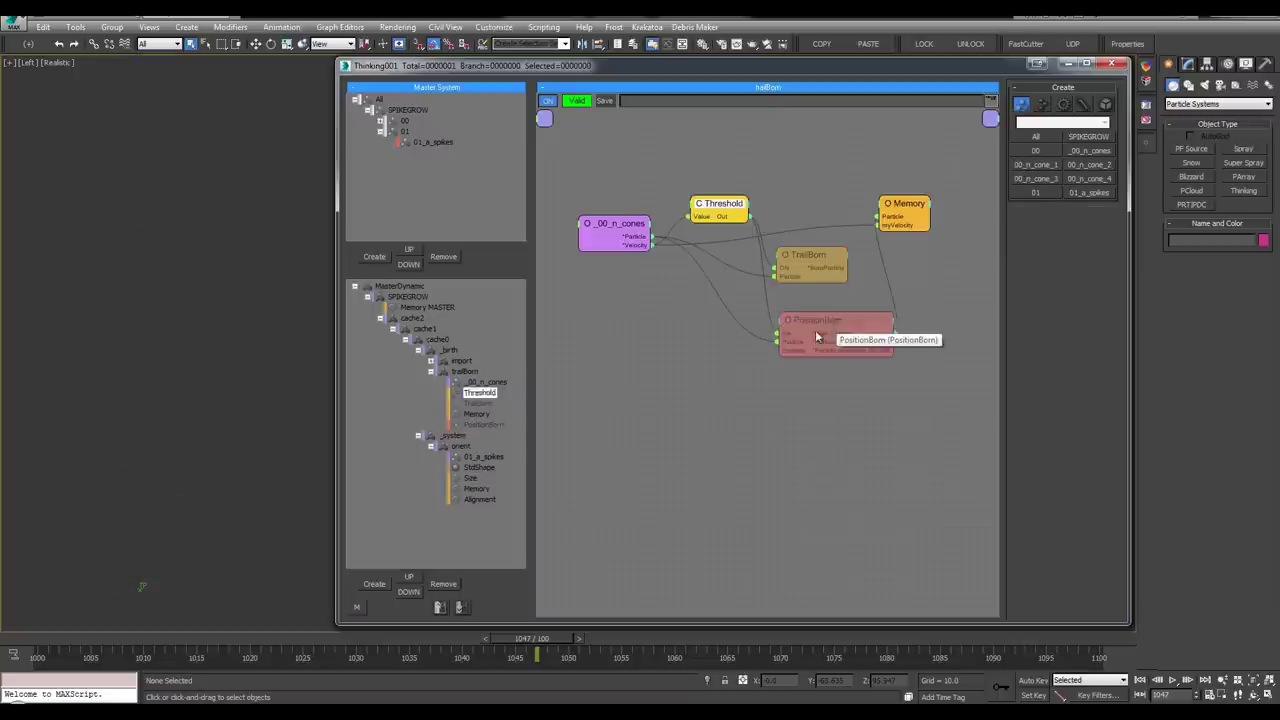
{"action": "left_click_drag", "start_coordinate": [815, 329], "coordinate": [769, 343]}
{"action": "left_click", "coordinate": [831, 259]}
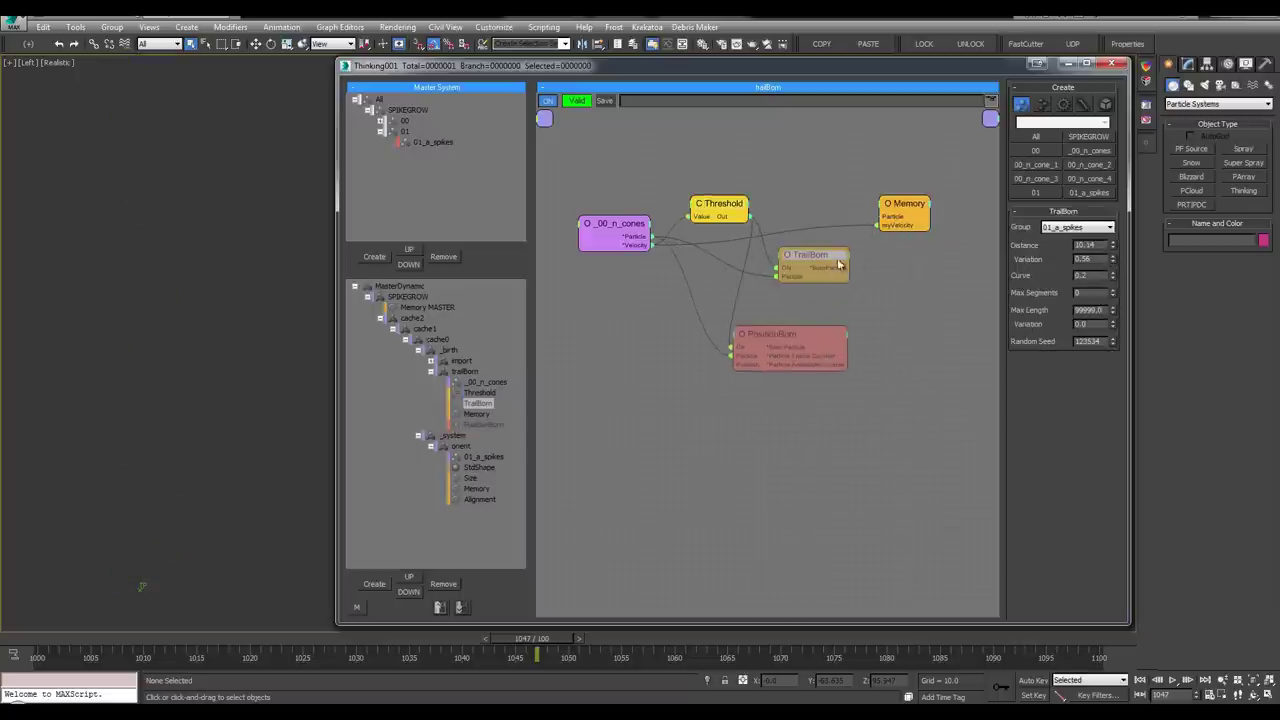
{"action": "left_click_drag", "start_coordinate": [810, 263], "coordinate": [798, 255]}
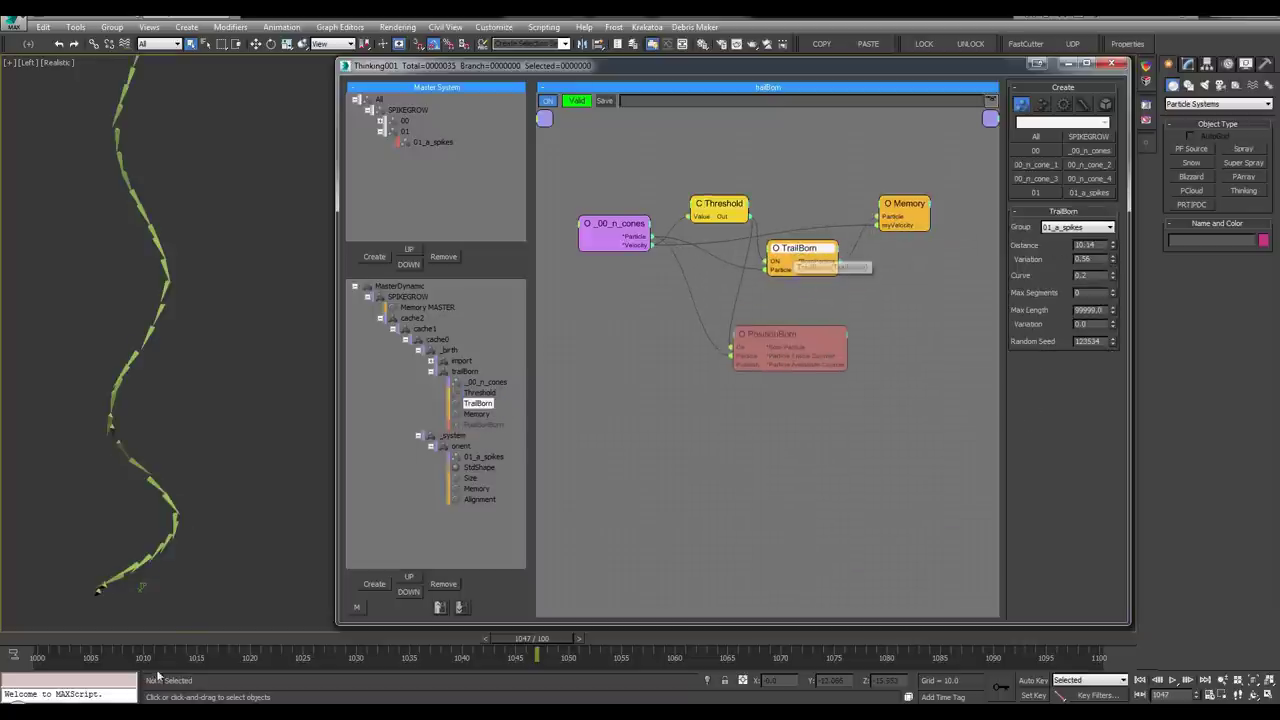
Disable the Alignment operator in the orient set and scrub from frame 1012 to 1035 to compare the spikes' orientation
{"action": "left_click", "coordinate": [187, 639]}
{"action": "left_click", "coordinate": [476, 488]}
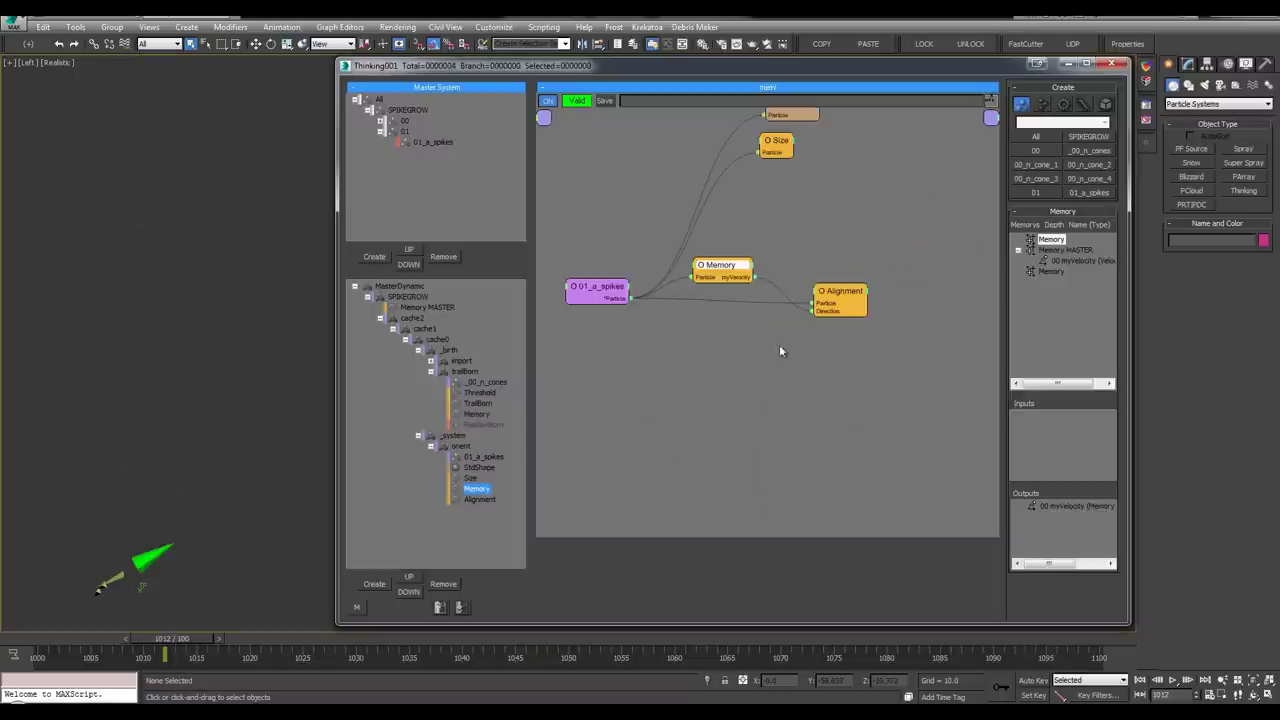
{"action": "right_click", "coordinate": [836, 292]}
{"action": "left_click", "coordinate": [836, 293]}
{"action": "right_click", "coordinate": [836, 294]}
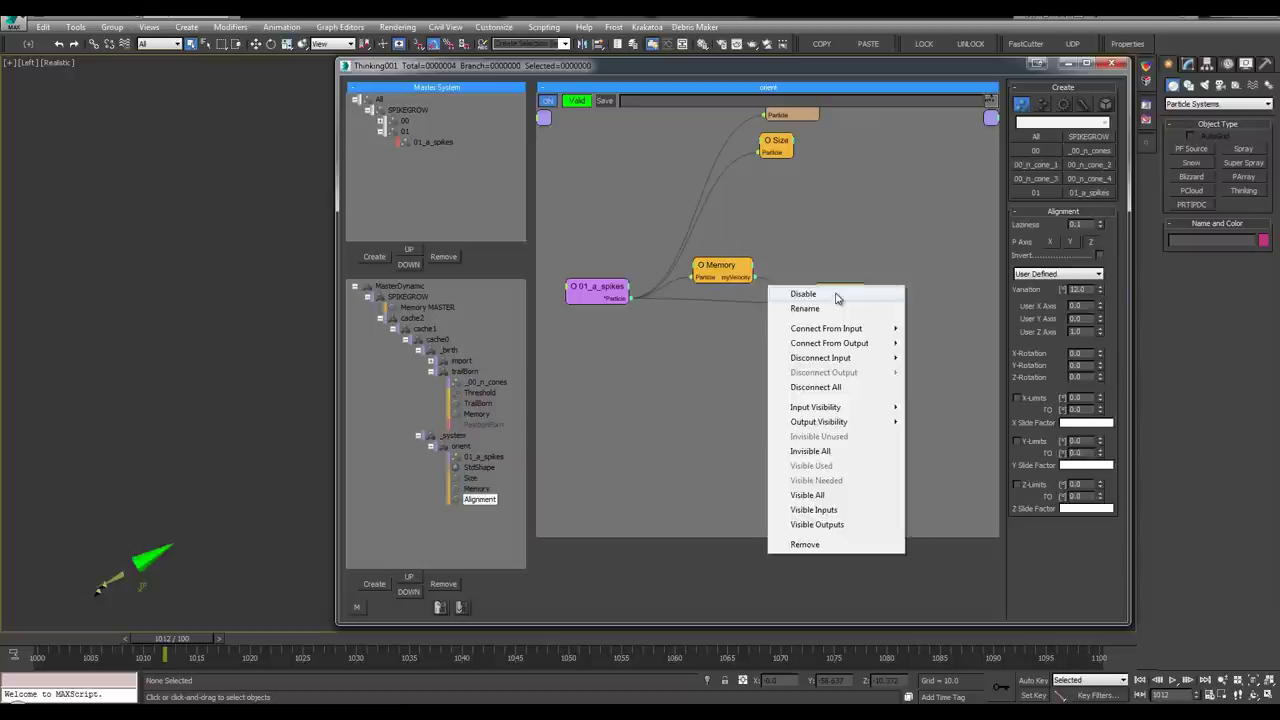
{"action": "left_click", "coordinate": [837, 296]}
{"action": "left_click_drag", "start_coordinate": [141, 650], "coordinate": [394, 617]}
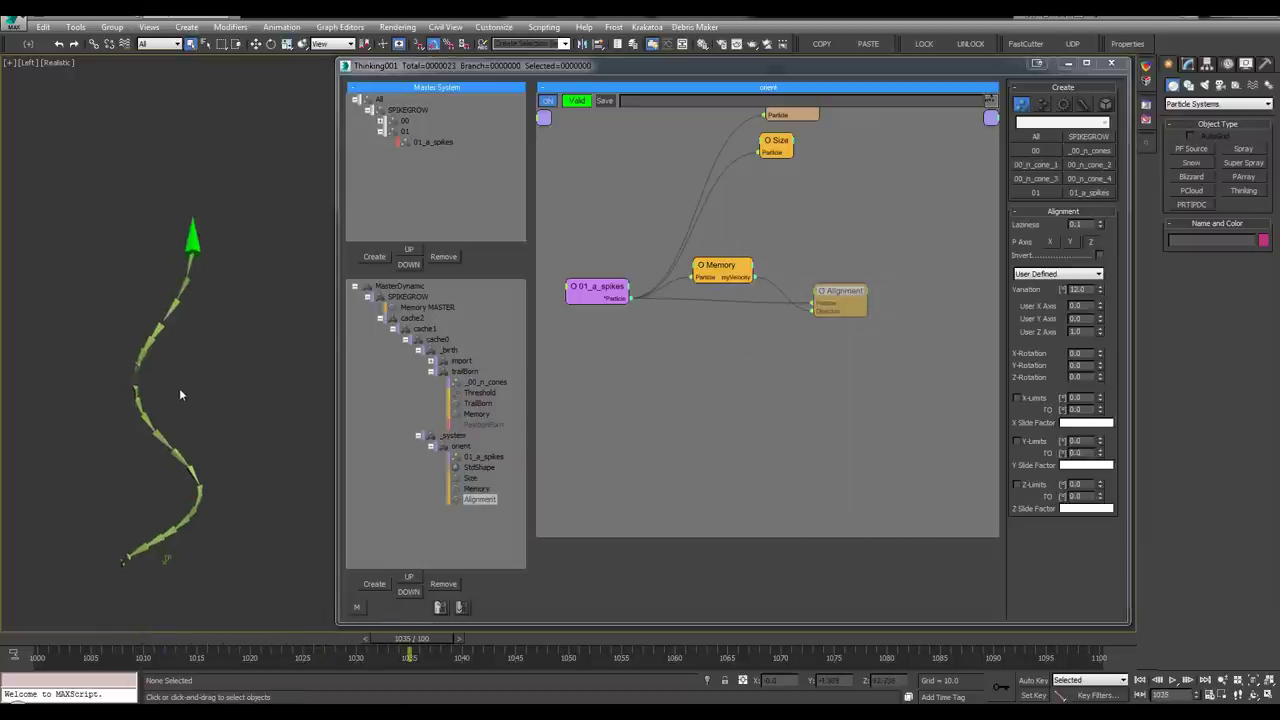
Play the trail without alignment, return to frame 1035 and re-enable the Alignment operator in the orient set
{"action": "key", "text": "/"}
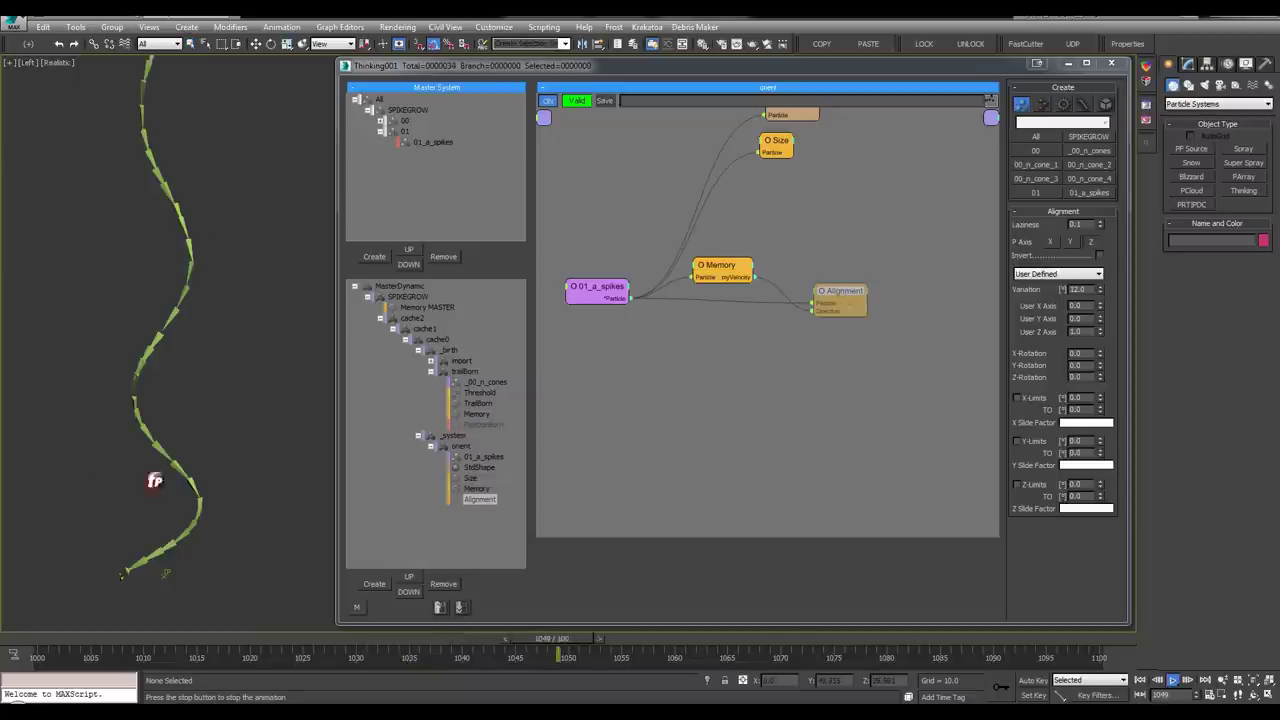
{"action": "left_click_drag", "start_coordinate": [176, 638], "coordinate": [411, 637]}
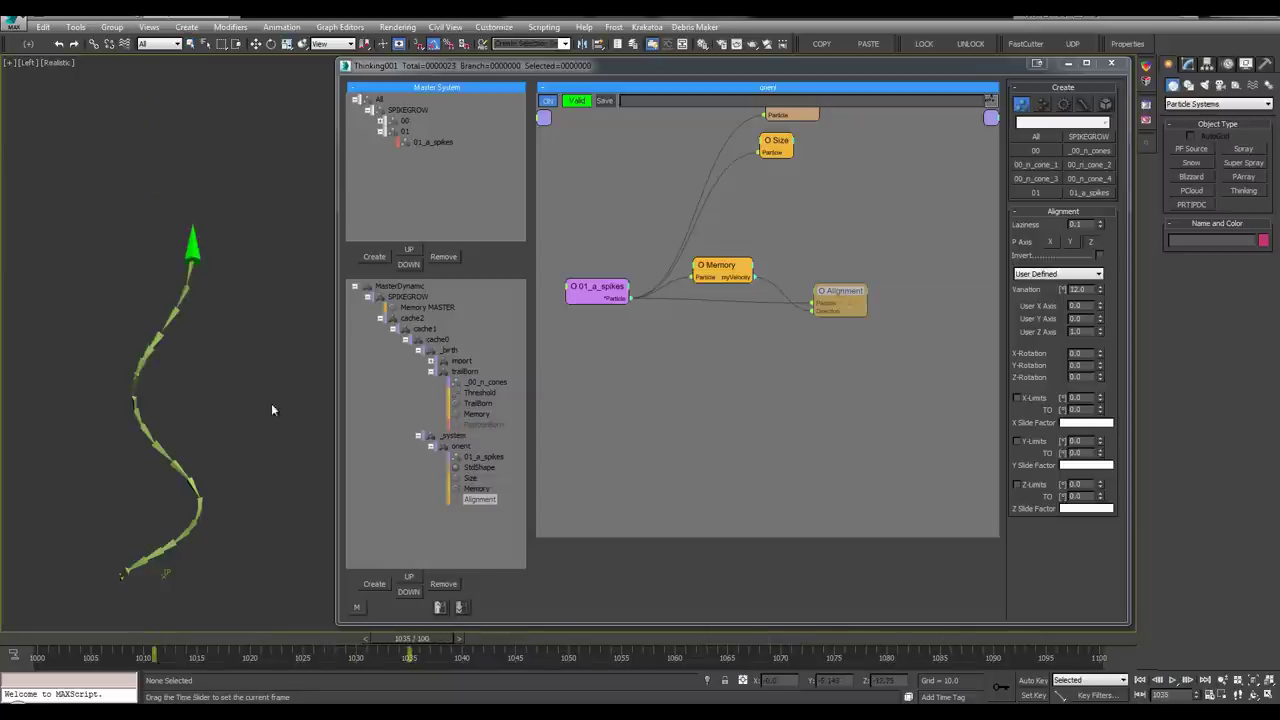
{"action": "right_click", "coordinate": [842, 293]}
{"action": "left_click", "coordinate": [831, 300]}
{"action": "left_click_drag", "start_coordinate": [830, 300], "coordinate": [823, 296]}
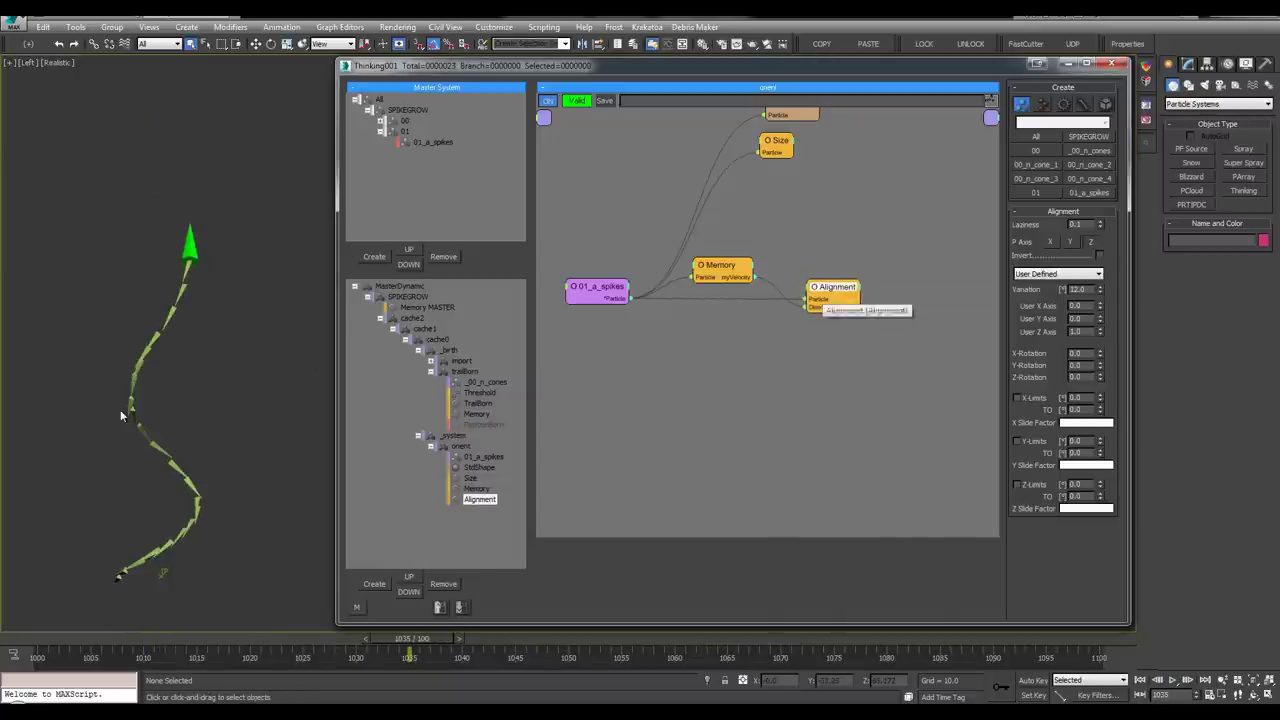
Set the Alignment variation to 36 and play the trail, ending at frame 1021
{"action": "left_click_drag", "start_coordinate": [1100, 288], "coordinate": [1100, 273]}
{"action": "mouse_move", "coordinate": [157, 640]}
{"action": "left_mouse_down"}
{"action": "mouse_move", "coordinate": [404, 640]}
{"action": "mouse_move", "coordinate": [169, 640]}
{"action": "left_mouse_up"}
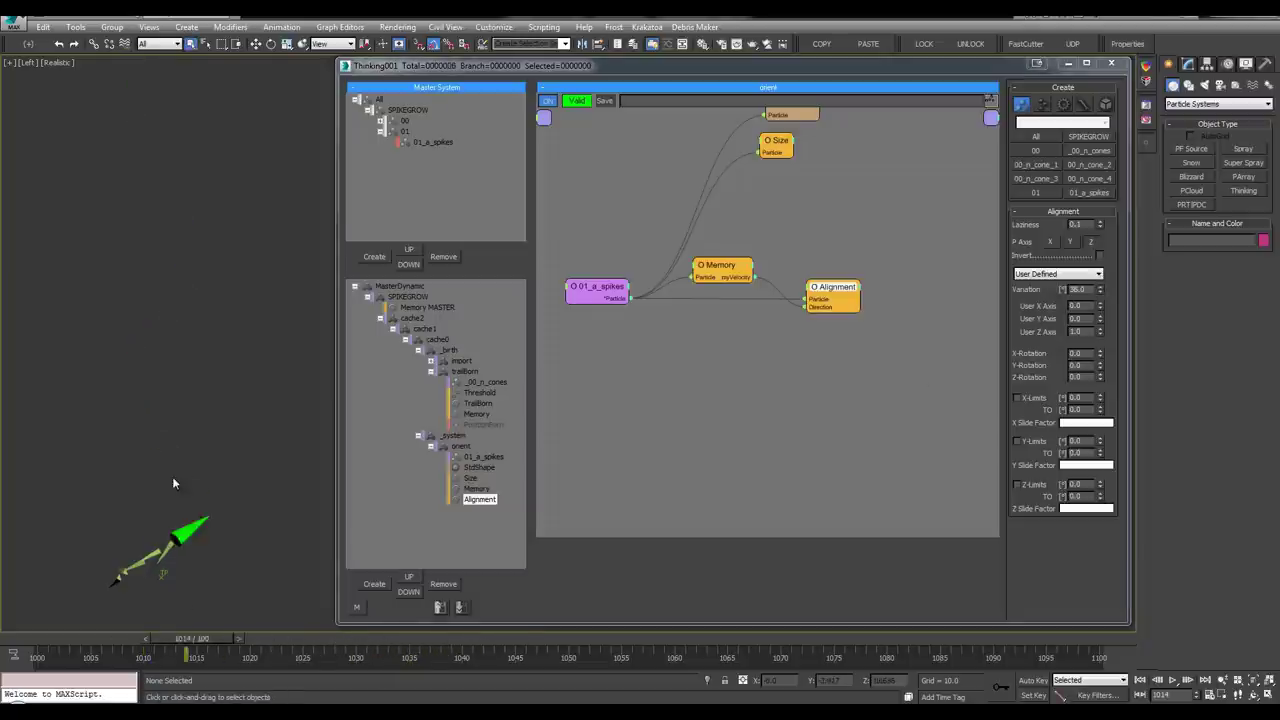
{"action": "key", "text": "slash"}
{"action": "key", "text": "slash"}
{"action": "middle_click_drag", "start_coordinate": [232, 521], "coordinate": [223, 547]}
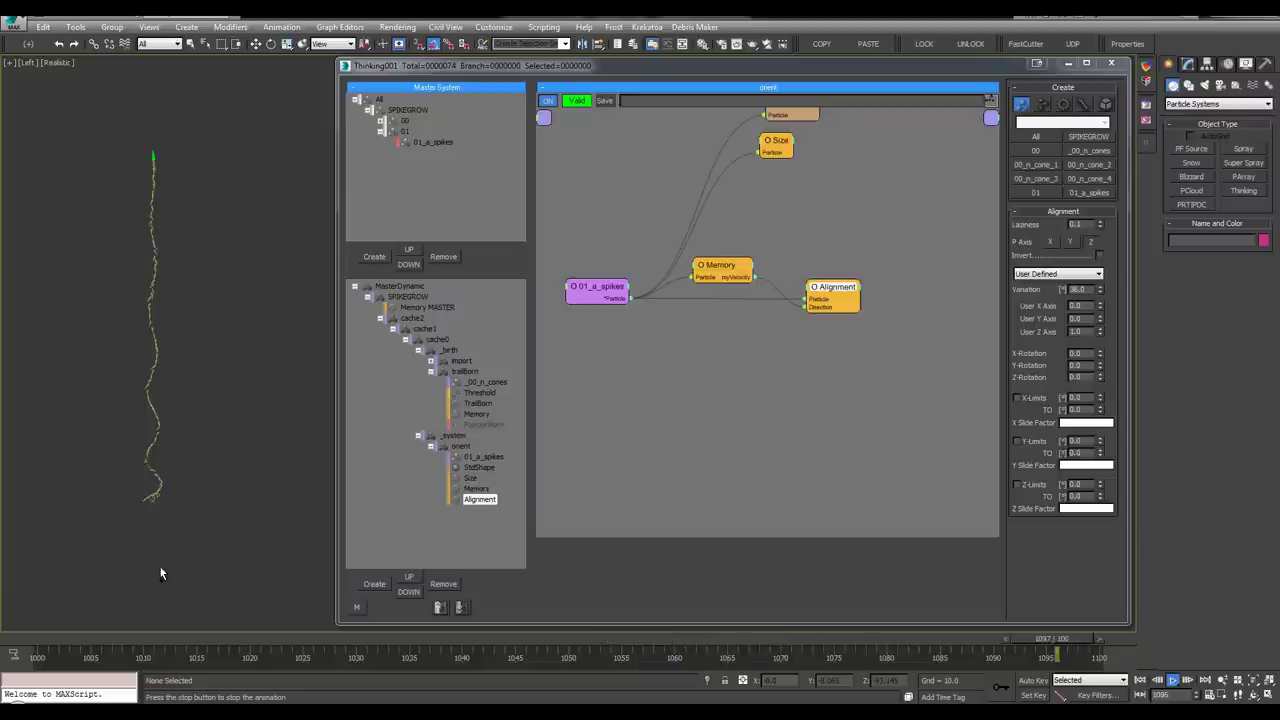
{"action": "left_click_drag", "start_coordinate": [132, 640], "coordinate": [259, 641]}
{"action": "left_click", "coordinate": [258, 641]}
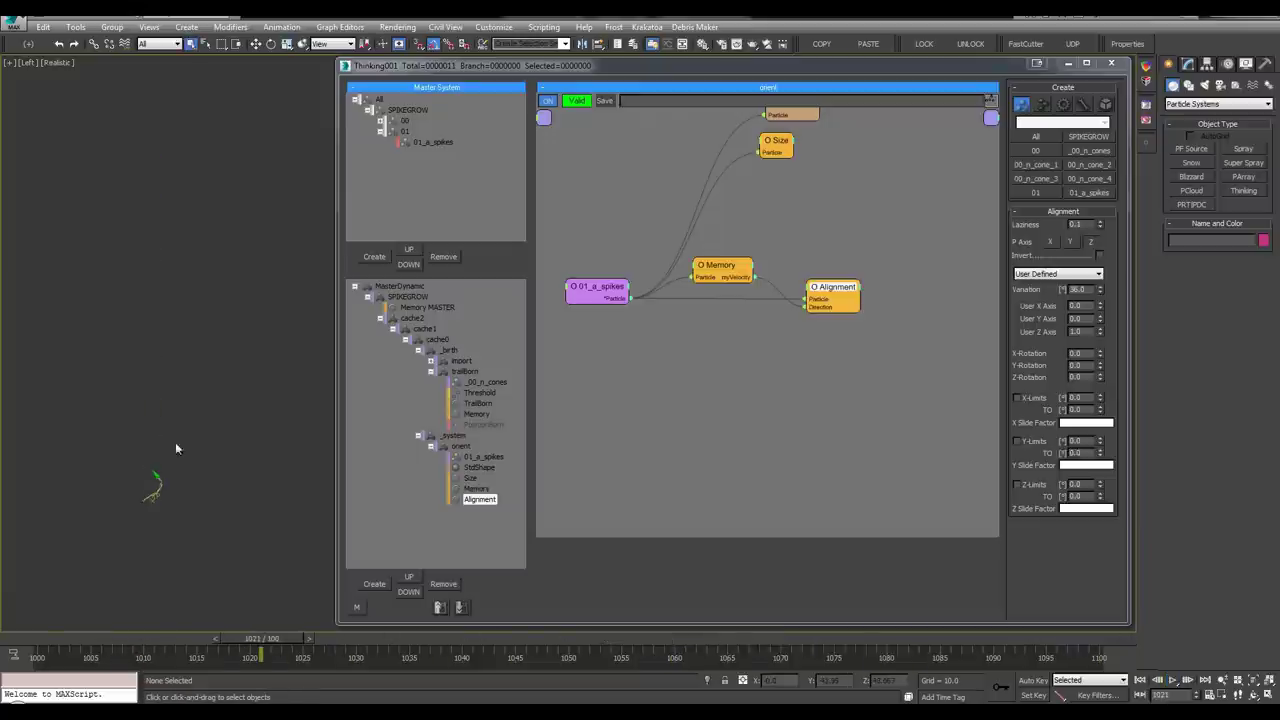
Move Memory and Alignment slightly higher, toggle Alignment off and on to compare, and set its variation to 41
{"action": "left_click_drag", "start_coordinate": [722, 266], "coordinate": [720, 250]}
{"action": "left_click_drag", "start_coordinate": [838, 288], "coordinate": [825, 266]}
{"action": "right_click", "coordinate": [825, 266]}
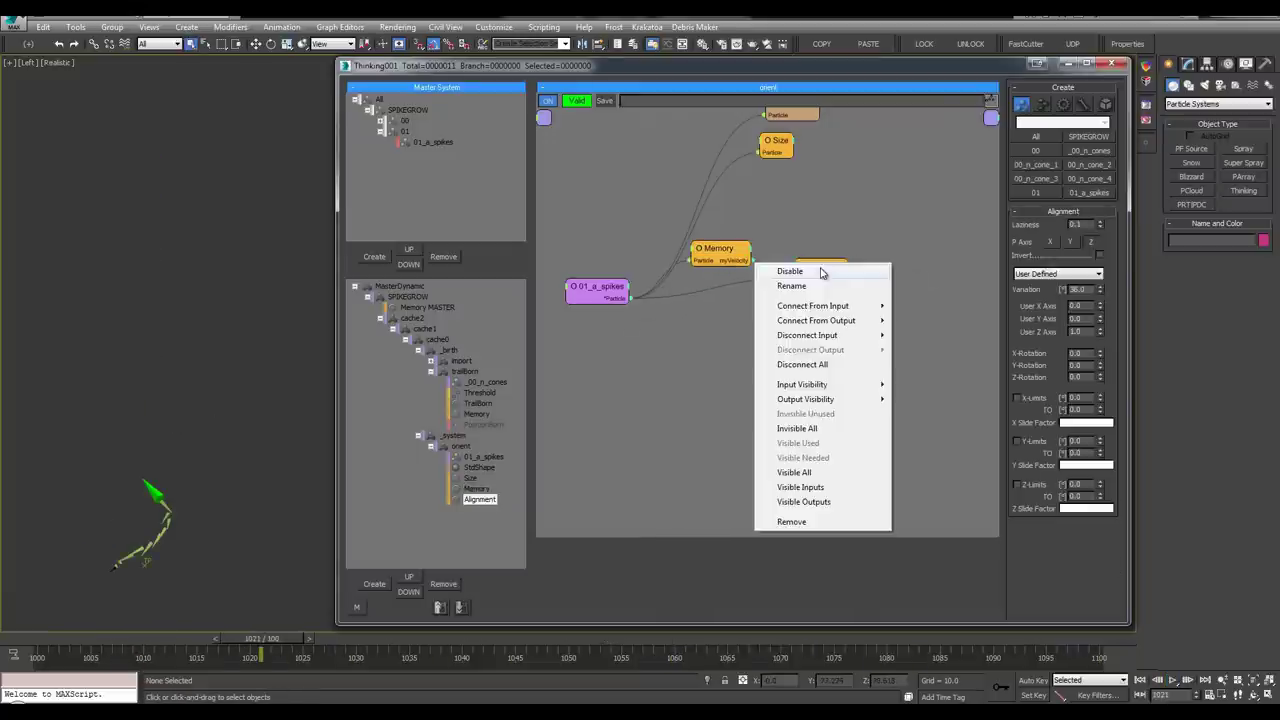
{"action": "left_click", "coordinate": [824, 273]}
{"action": "right_click", "coordinate": [823, 265]}
{"action": "left_click", "coordinate": [823, 268]}
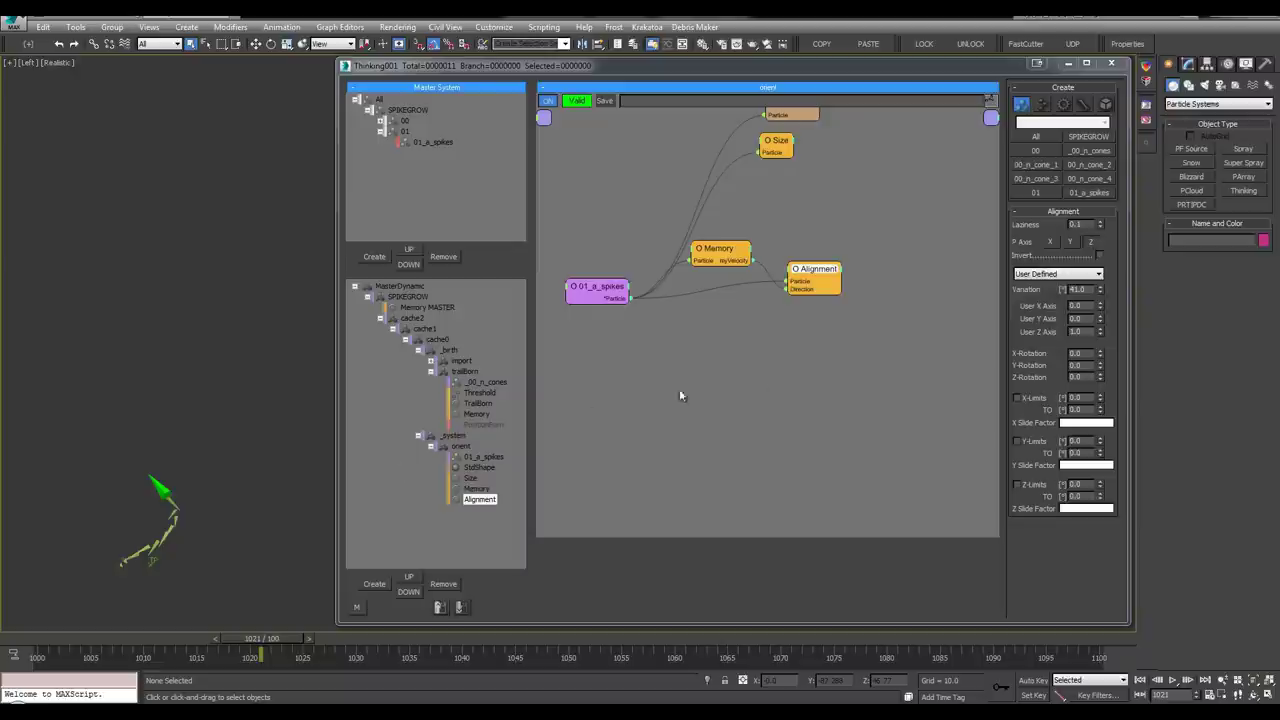
Add a Velocity operator below Alignment in the orient set and scrub the trail to frame 1043
{"action": "right_click", "coordinate": [783, 370]}
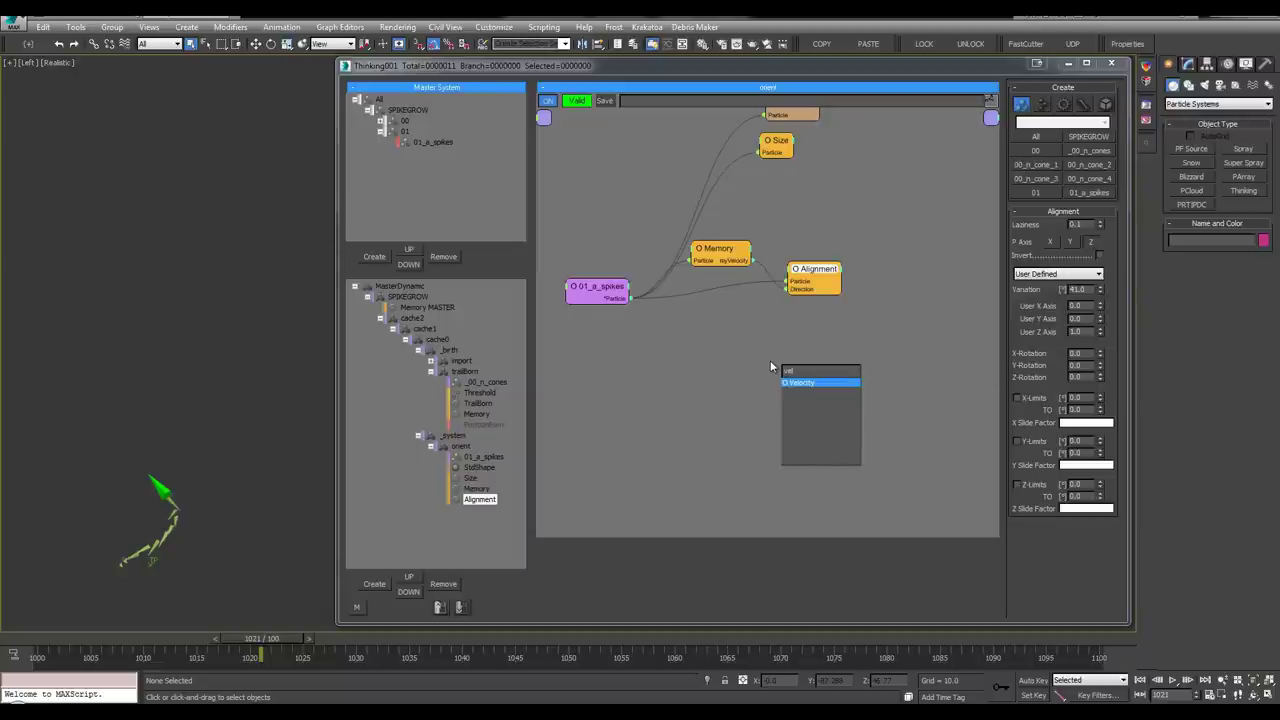
{"action": "left_click", "coordinate": [799, 383]}
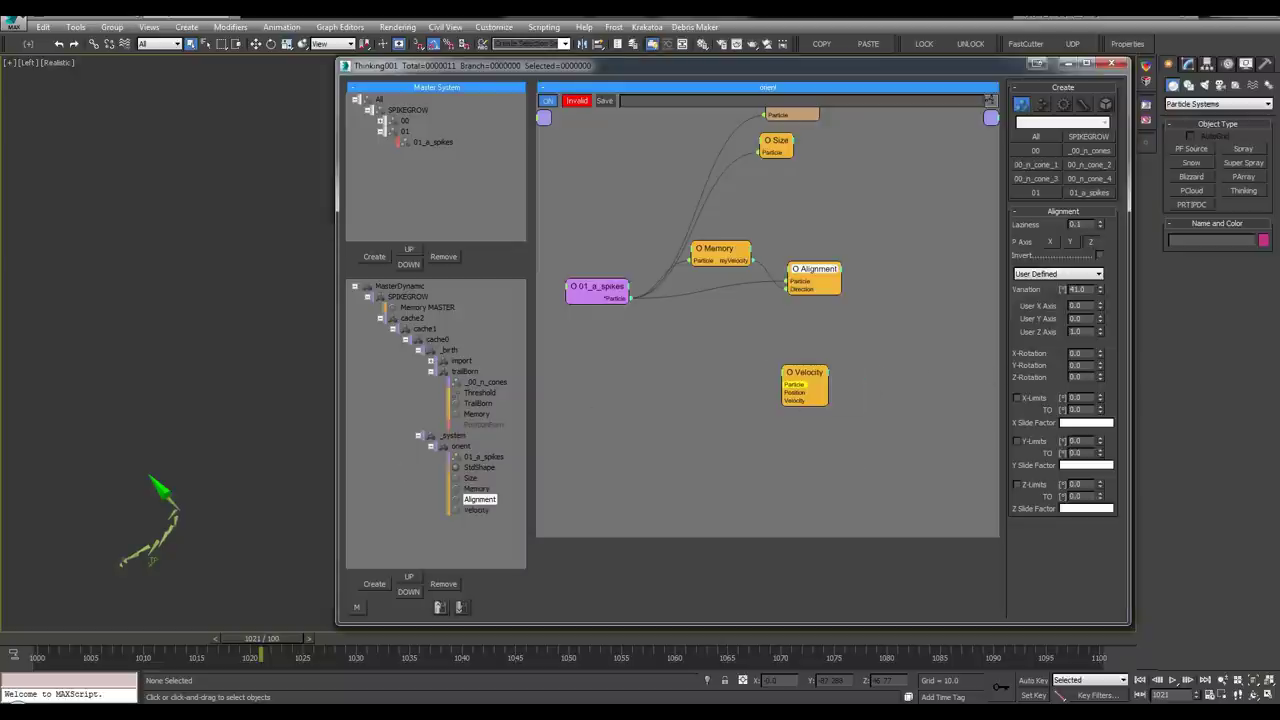
{"action": "left_click_drag", "start_coordinate": [804, 372], "coordinate": [808, 328]}
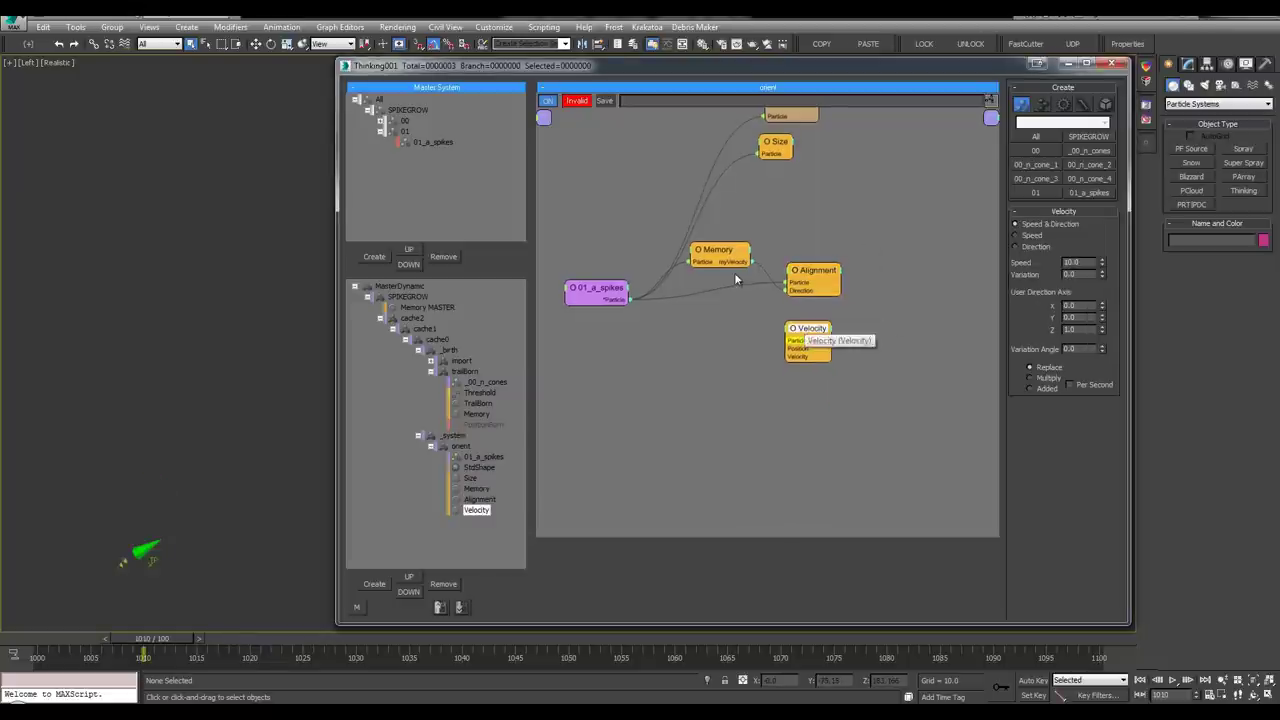
{"action": "mouse_move", "coordinate": [771, 222]}
{"action": "middle_mouse_down"}
{"action": "mouse_move", "coordinate": [774, 234]}
{"action": "mouse_move", "coordinate": [775, 219]}
{"action": "middle_mouse_up"}
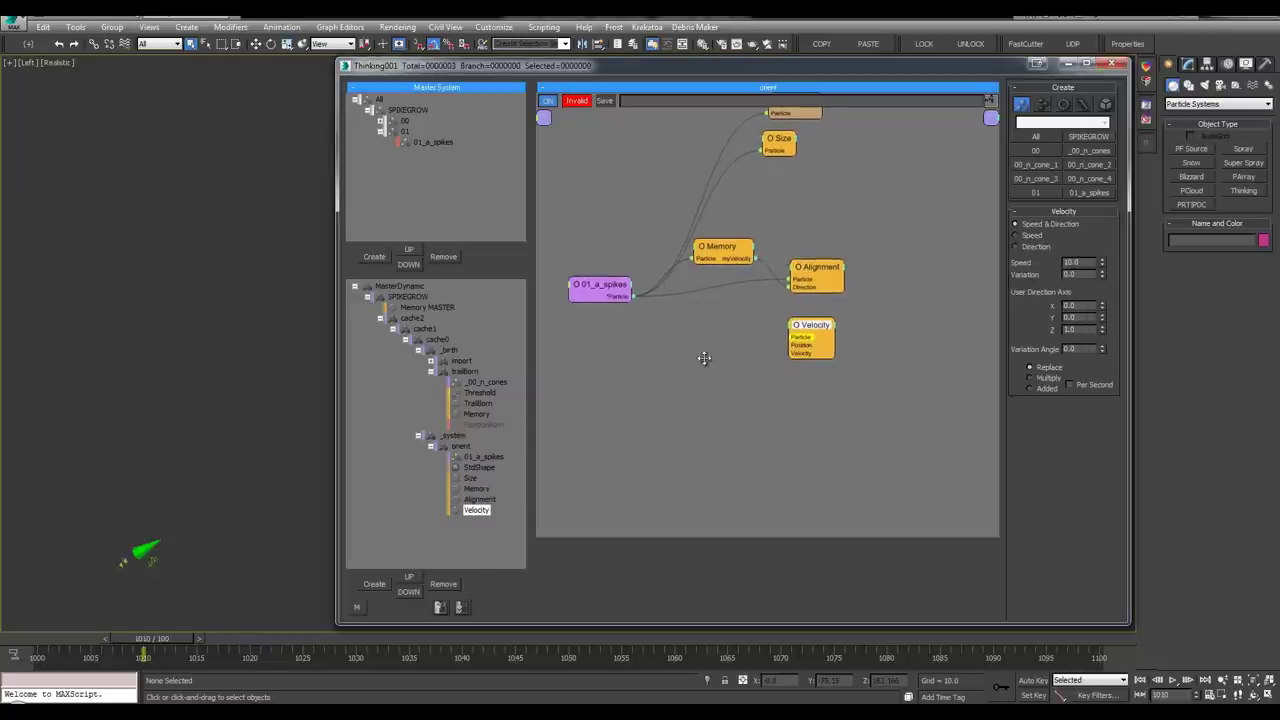
{"action": "middle_click_drag", "start_coordinate": [705, 358], "coordinate": [756, 358]}
{"action": "left_click_drag", "start_coordinate": [866, 325], "coordinate": [872, 316]}
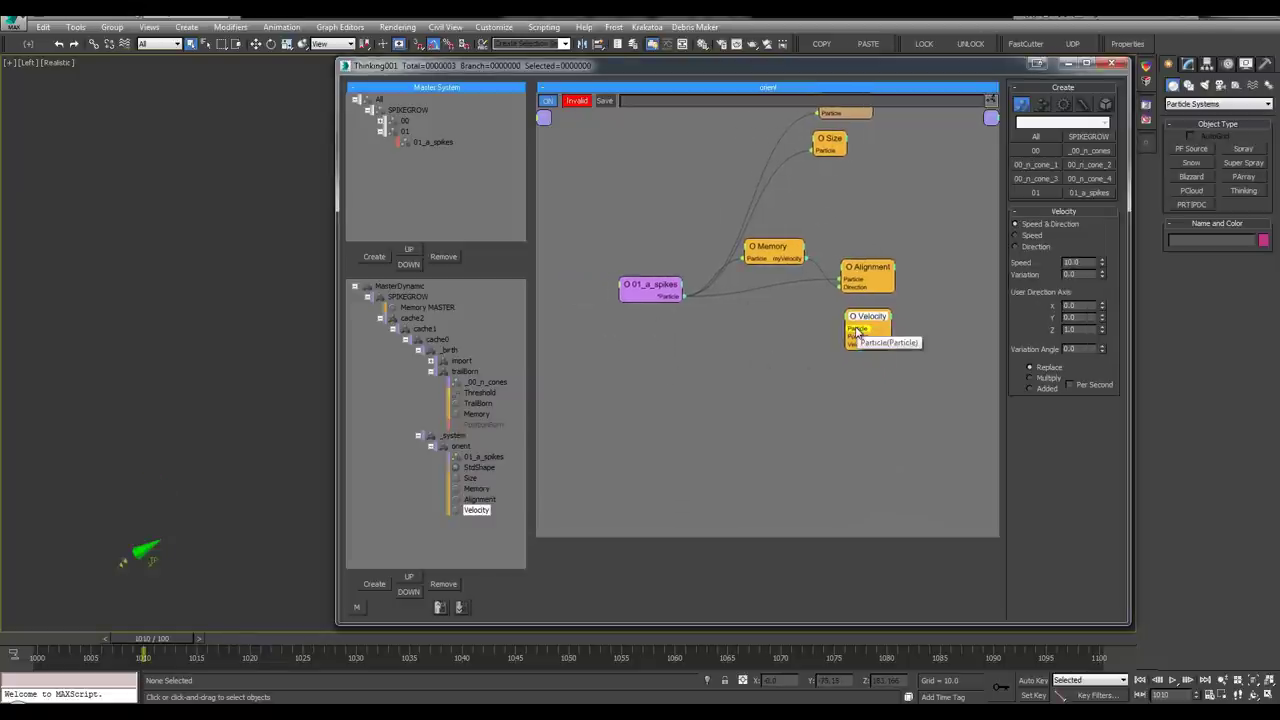
{"action": "left_click_drag", "start_coordinate": [120, 638], "coordinate": [492, 638]}
{"action": "key", "text": "q"}
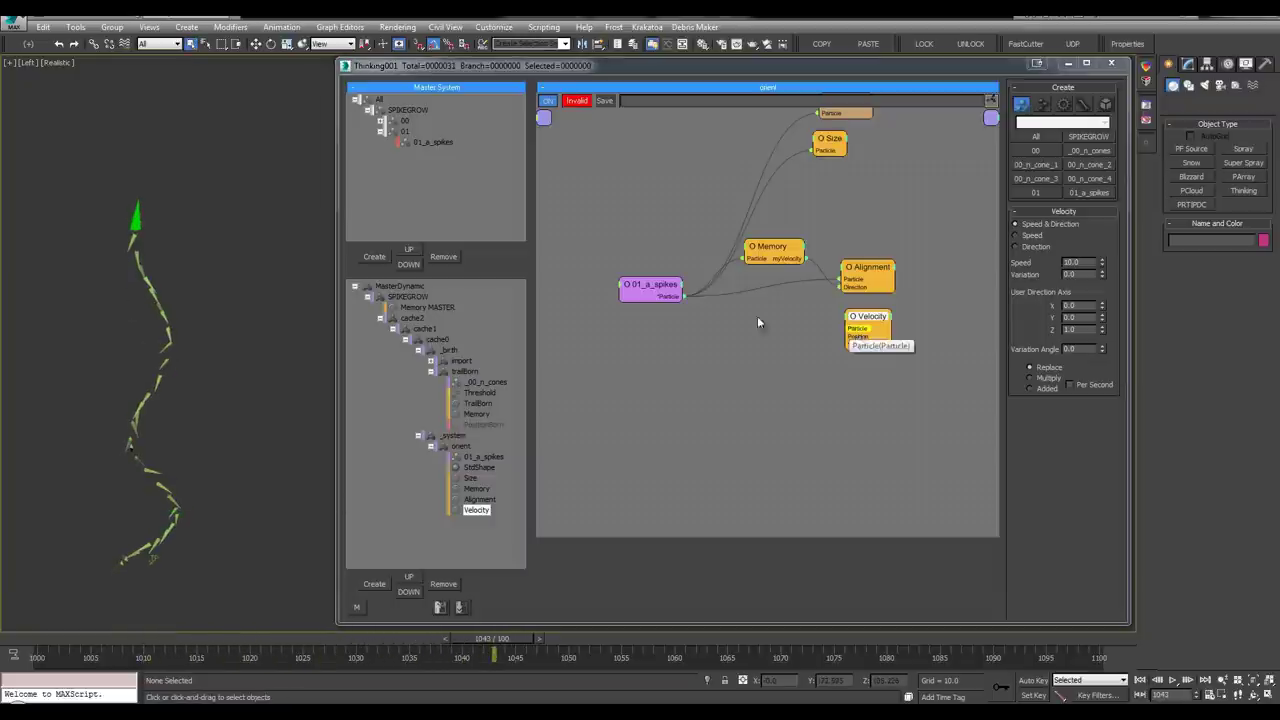
Connect the 01_a_spikes particles to Velocity and feed Memory's myVelocity output into Velocity's added Direction input
{"action": "left_click_drag", "start_coordinate": [677, 305], "coordinate": [677, 300]}
{"action": "middle_click_drag", "start_coordinate": [740, 310], "coordinate": [714, 309]}
{"action": "left_click_drag", "start_coordinate": [831, 315], "coordinate": [834, 316]}
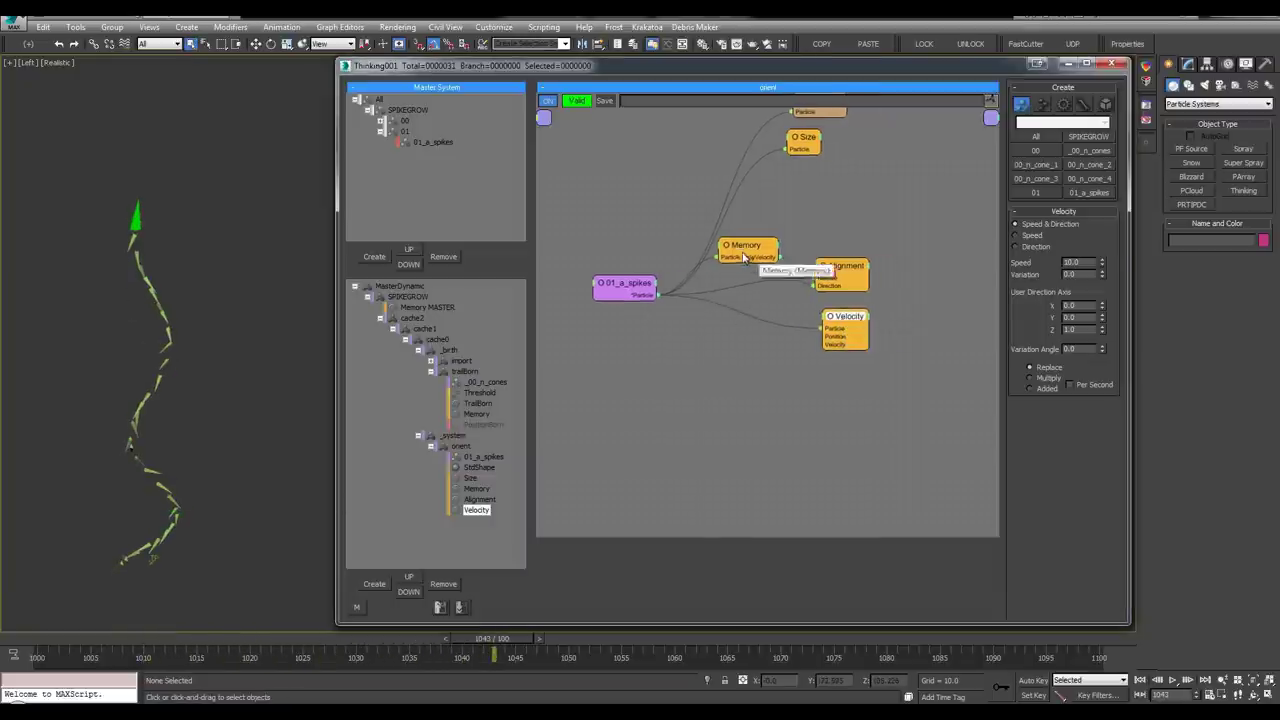
{"action": "left_click_drag", "start_coordinate": [754, 250], "coordinate": [728, 254]}
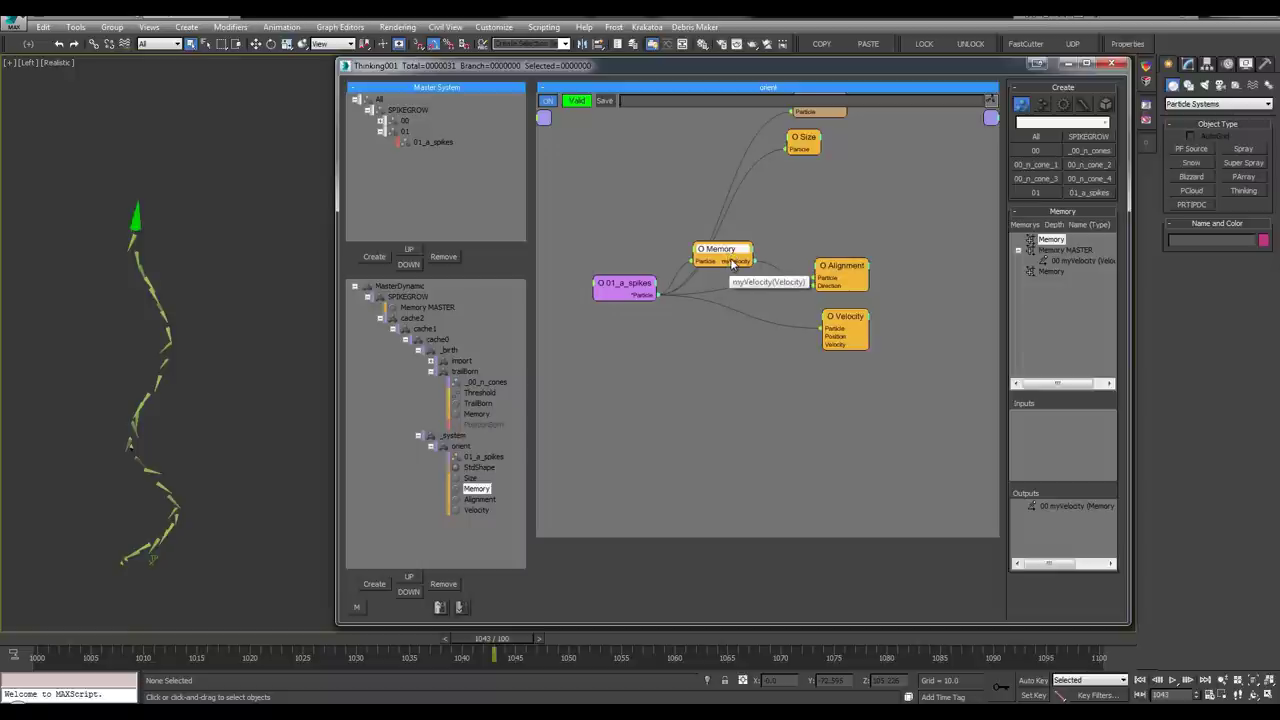
{"action": "left_click_drag", "start_coordinate": [732, 262], "coordinate": [830, 320]}
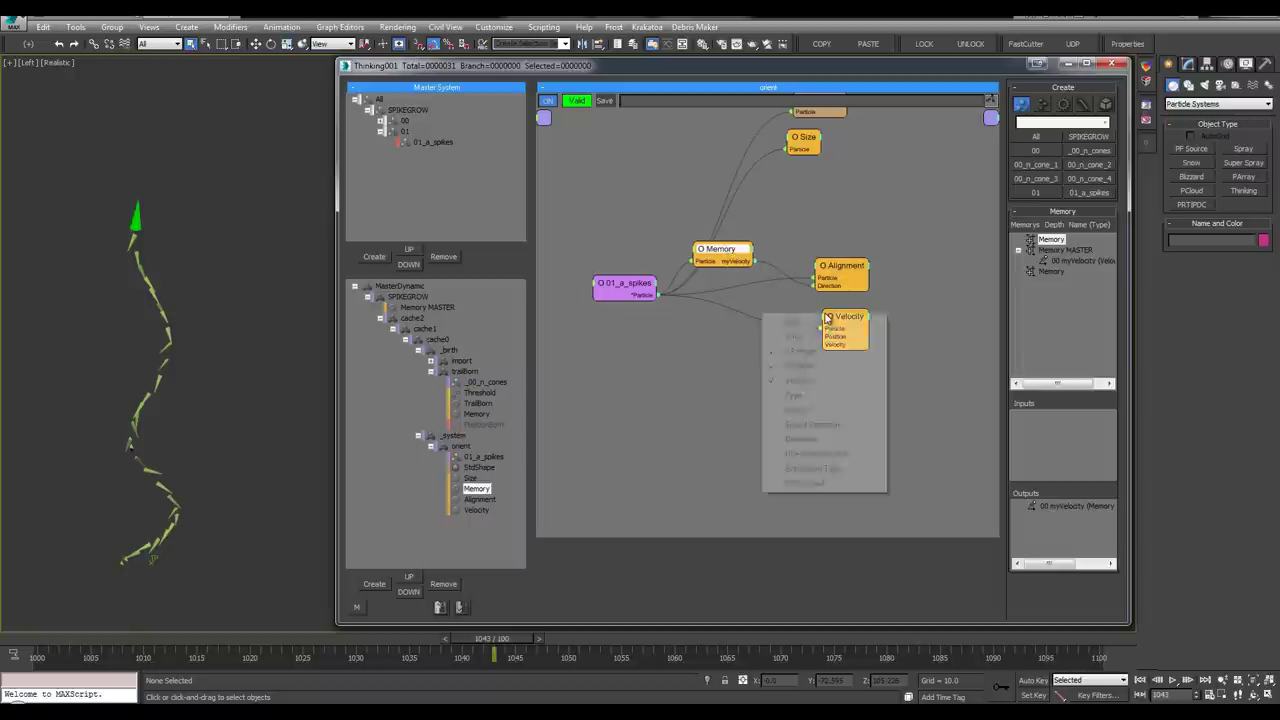
{"action": "left_click", "coordinate": [826, 442]}
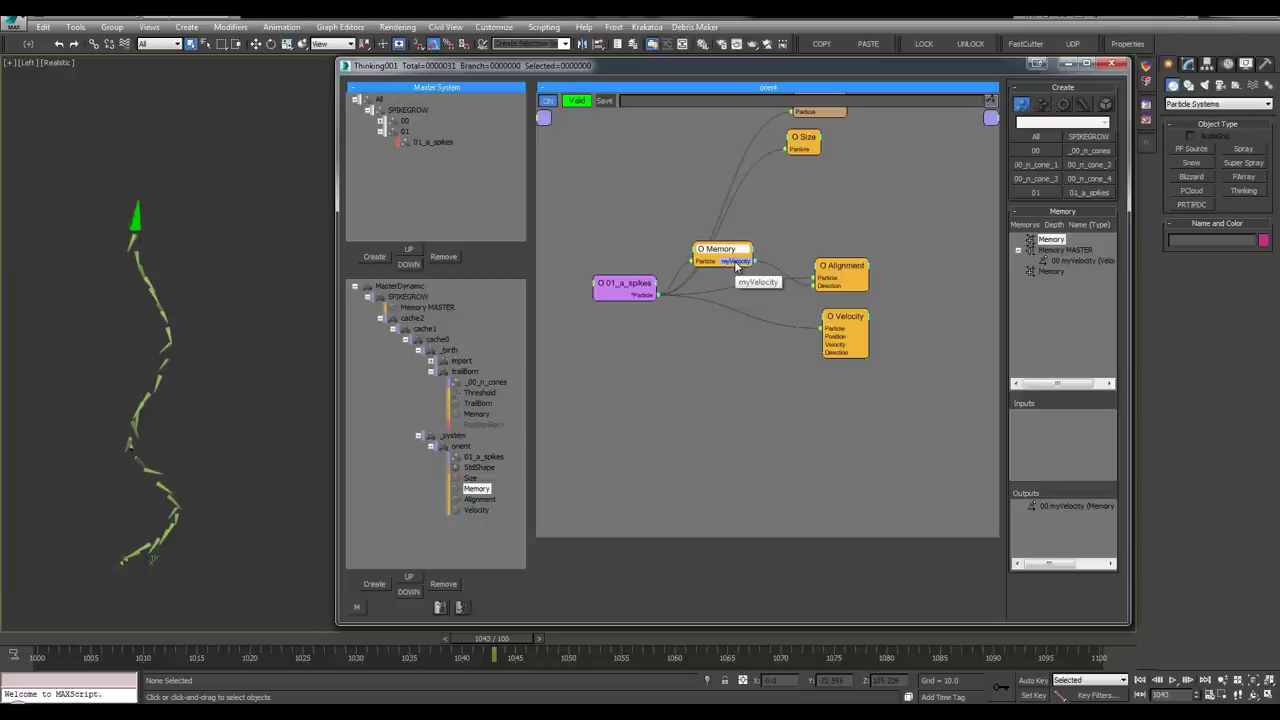
{"action": "double_click", "coordinate": [843, 319]}
{"action": "left_click_drag", "start_coordinate": [849, 318], "coordinate": [836, 316]}
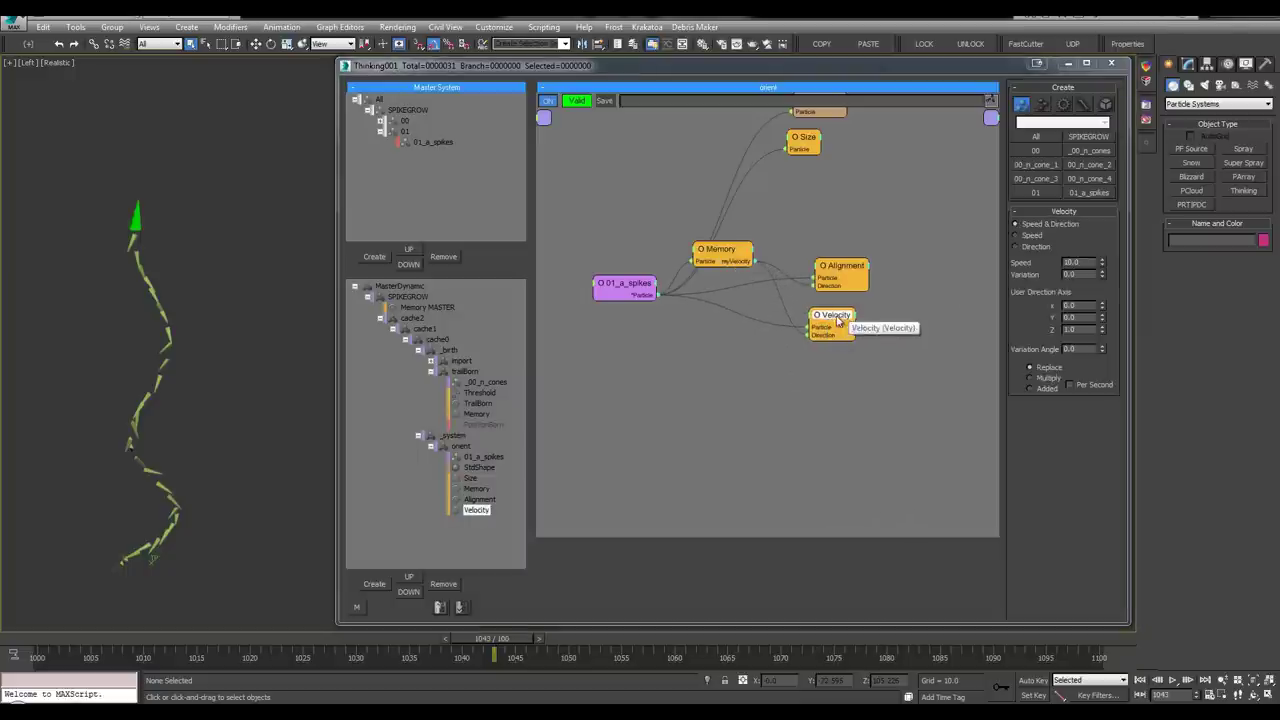
Set the Velocity operator's speed to 0 and variation to 42, and scrub between frames 1026 and 1040 to check the spikes
{"action": "left_click_drag", "start_coordinate": [840, 315], "coordinate": [848, 316]}
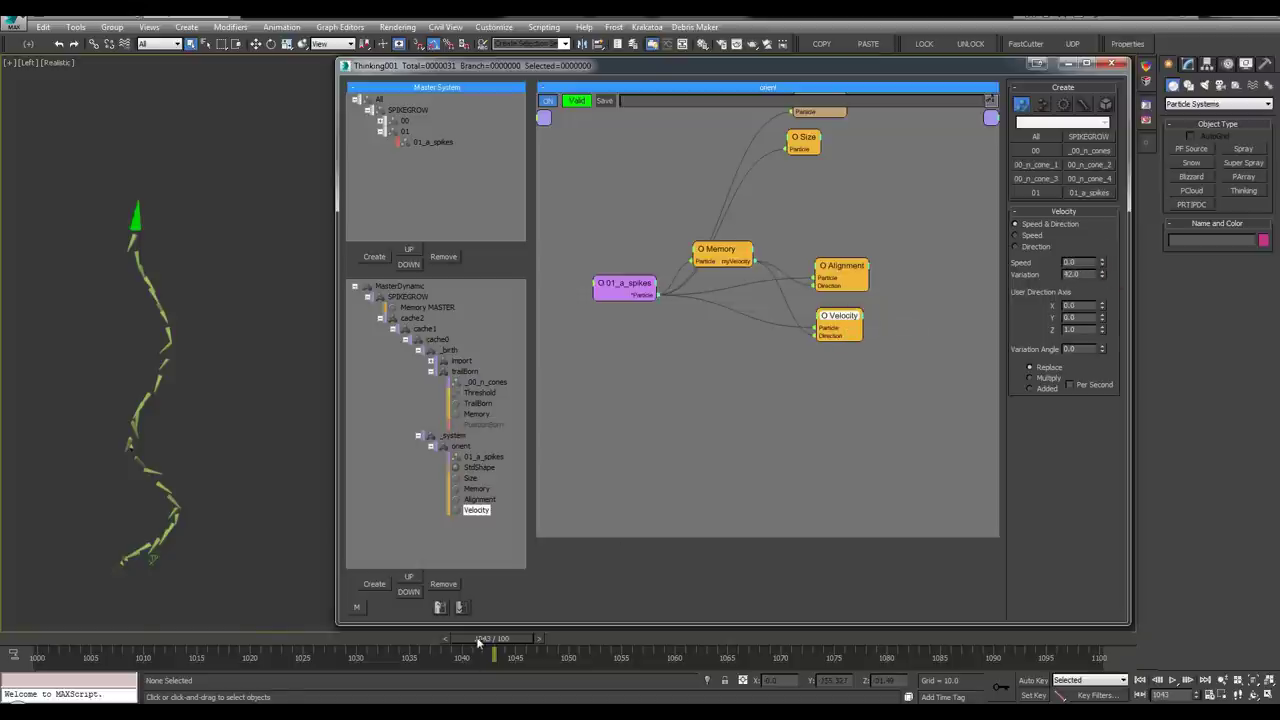
{"action": "left_click_drag", "start_coordinate": [479, 643], "coordinate": [313, 643]}
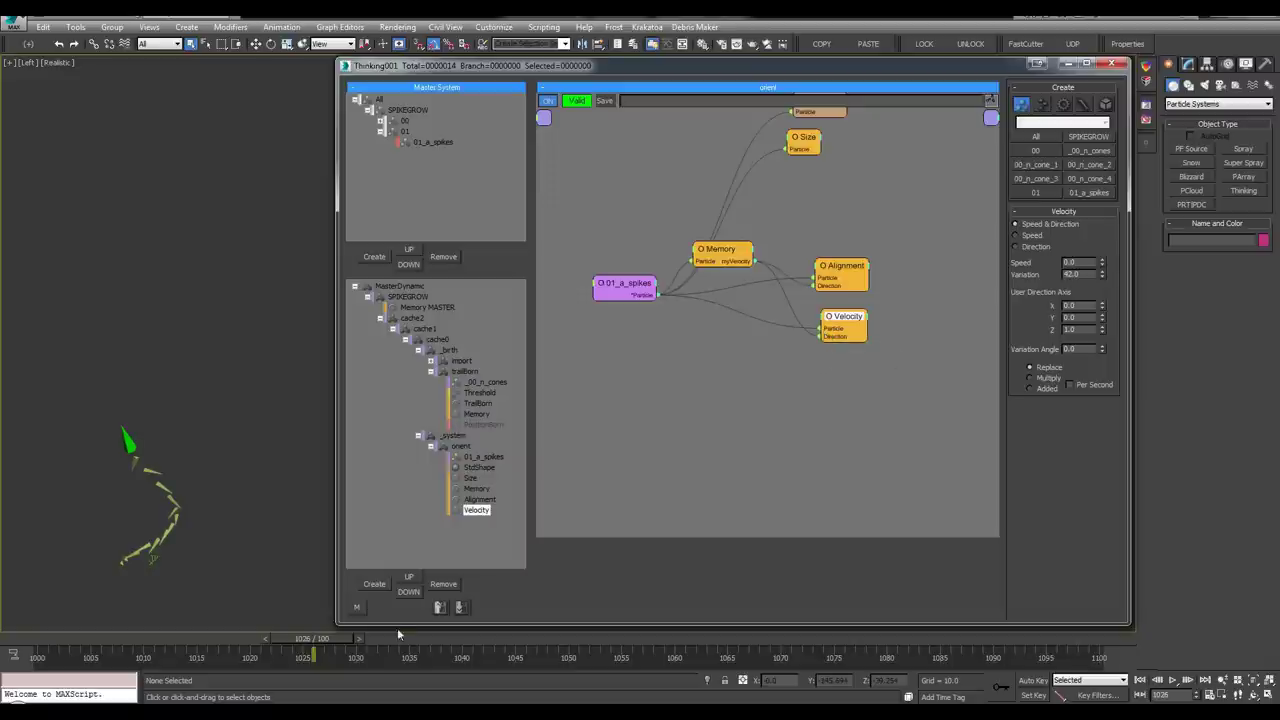
{"action": "left_click_drag", "start_coordinate": [354, 645], "coordinate": [505, 645]}
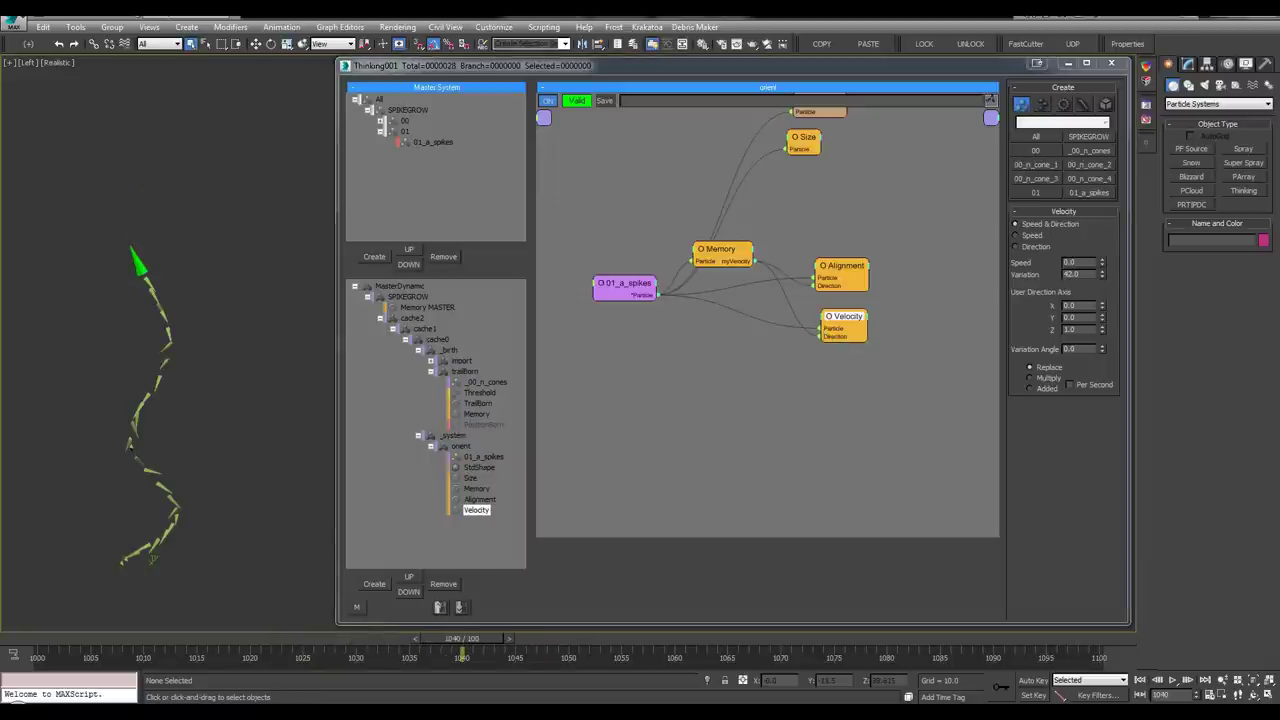
Try a Velocity speed of 0.21 and play the trail to check the spikes' movement
{"action": "left_click_drag", "start_coordinate": [845, 316], "coordinate": [844, 321]}
{"action": "left_click_drag", "start_coordinate": [1103, 265], "coordinate": [963, 234]}
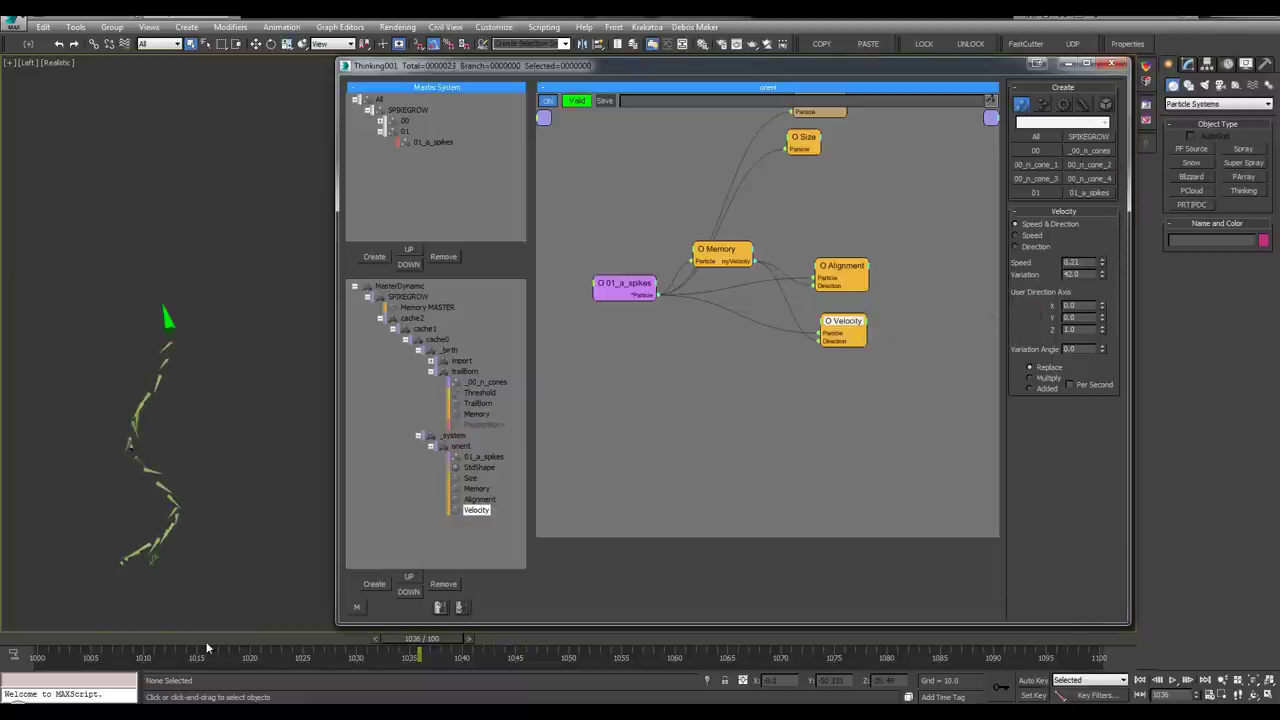
{"action": "left_click_drag", "start_coordinate": [207, 643], "coordinate": [144, 640]}
{"action": "key", "text": "slash"}
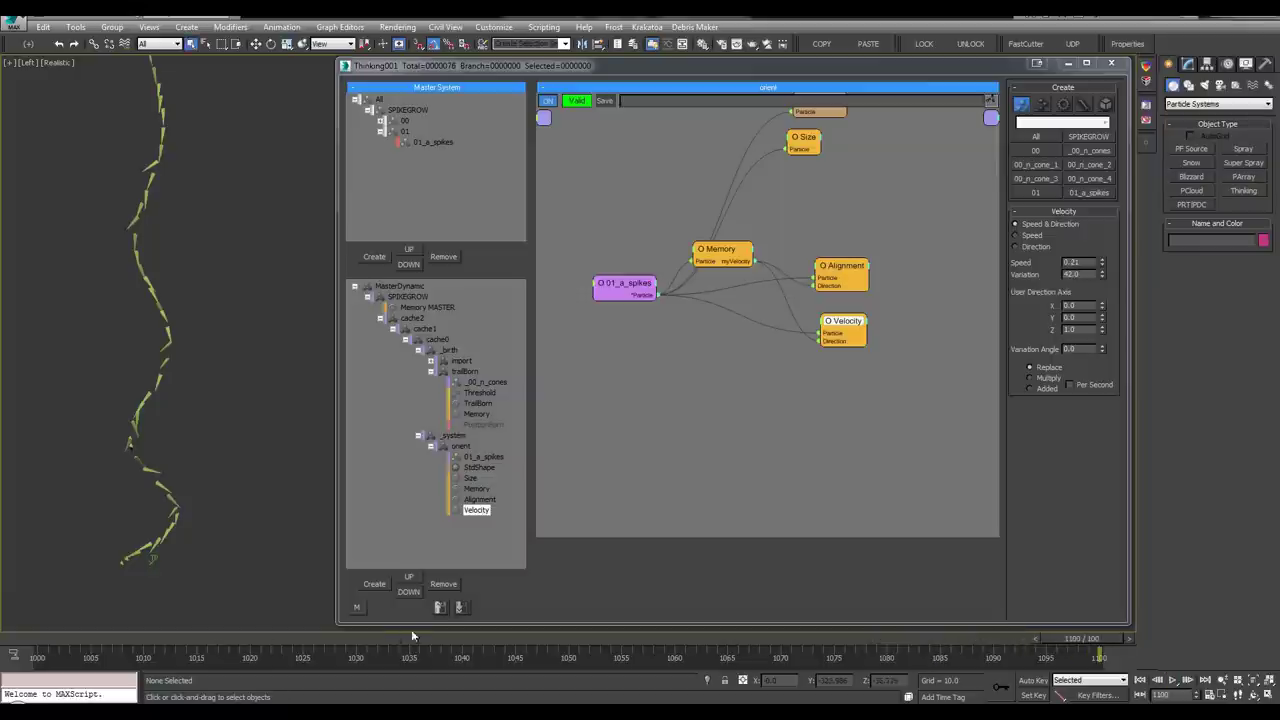
Set the Velocity speed to 50 and play the trail to see the spikes drift off the path
{"action": "left_click_drag", "start_coordinate": [1094, 265], "coordinate": [1021, 266]}
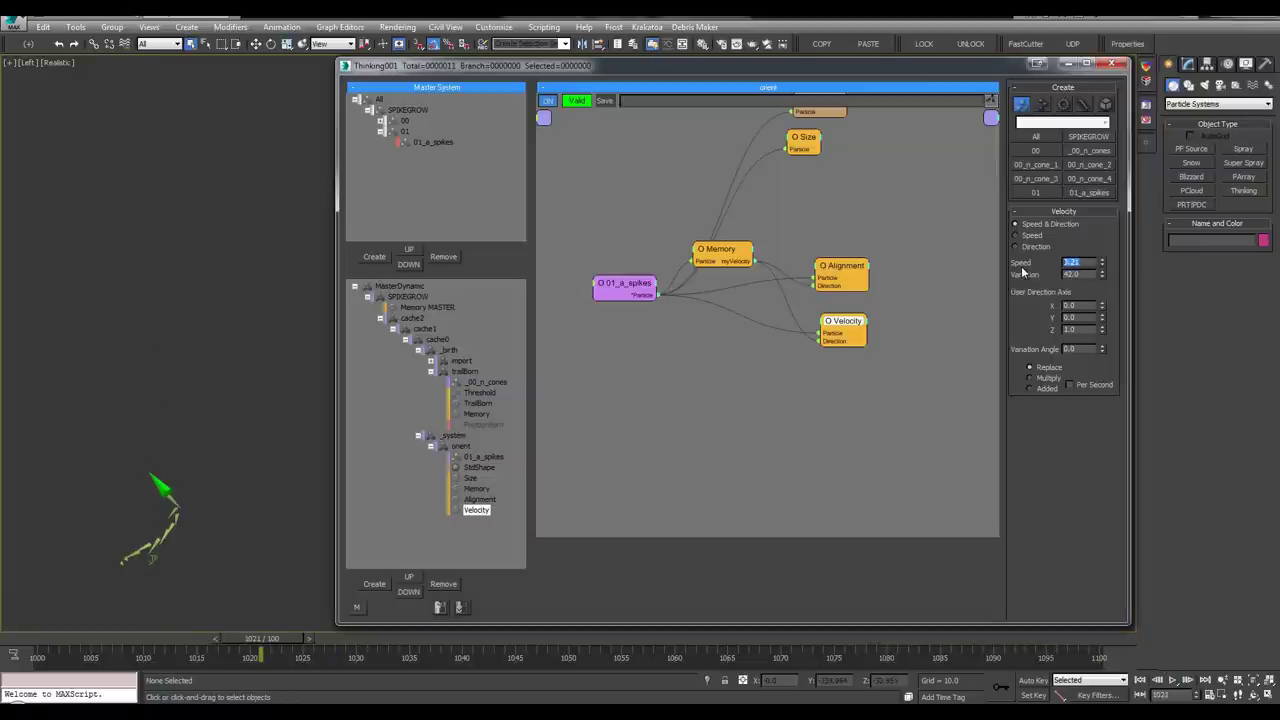
{"action": "type", "text": "50"}
{"action": "key", "text": "Return"}
{"action": "left_click", "coordinate": [106, 573]}
{"action": "key", "text": "slash"}
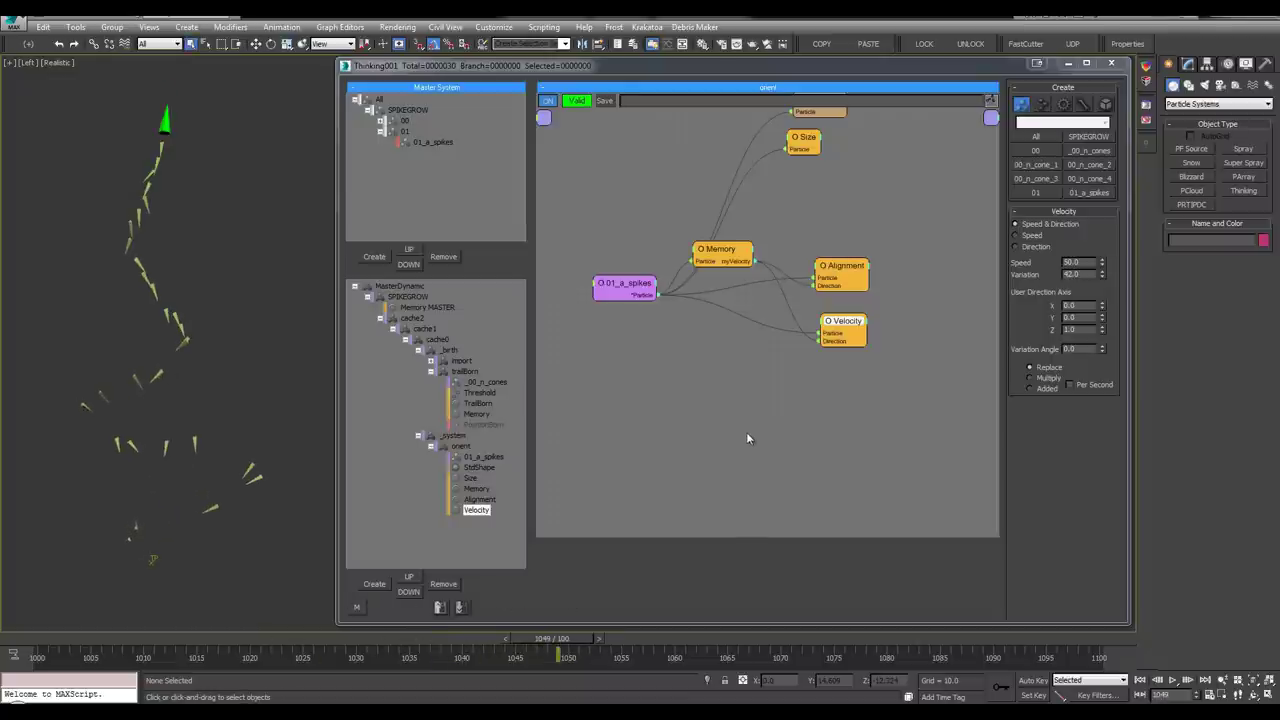
Move the 01_a_spikes group node lower in the graph and scrub to frame 1029 to inspect the moving spikes
{"action": "left_click_drag", "start_coordinate": [632, 293], "coordinate": [612, 316]}
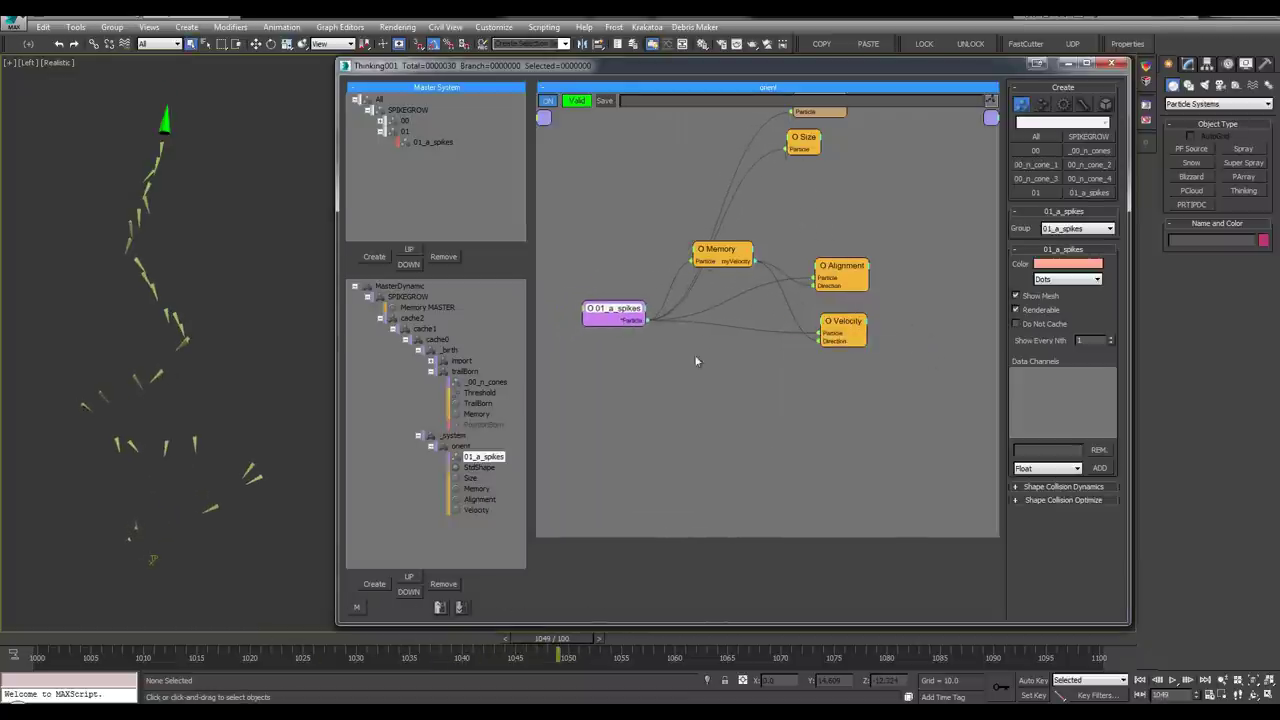
{"action": "left_click_drag", "start_coordinate": [108, 635], "coordinate": [330, 656]}
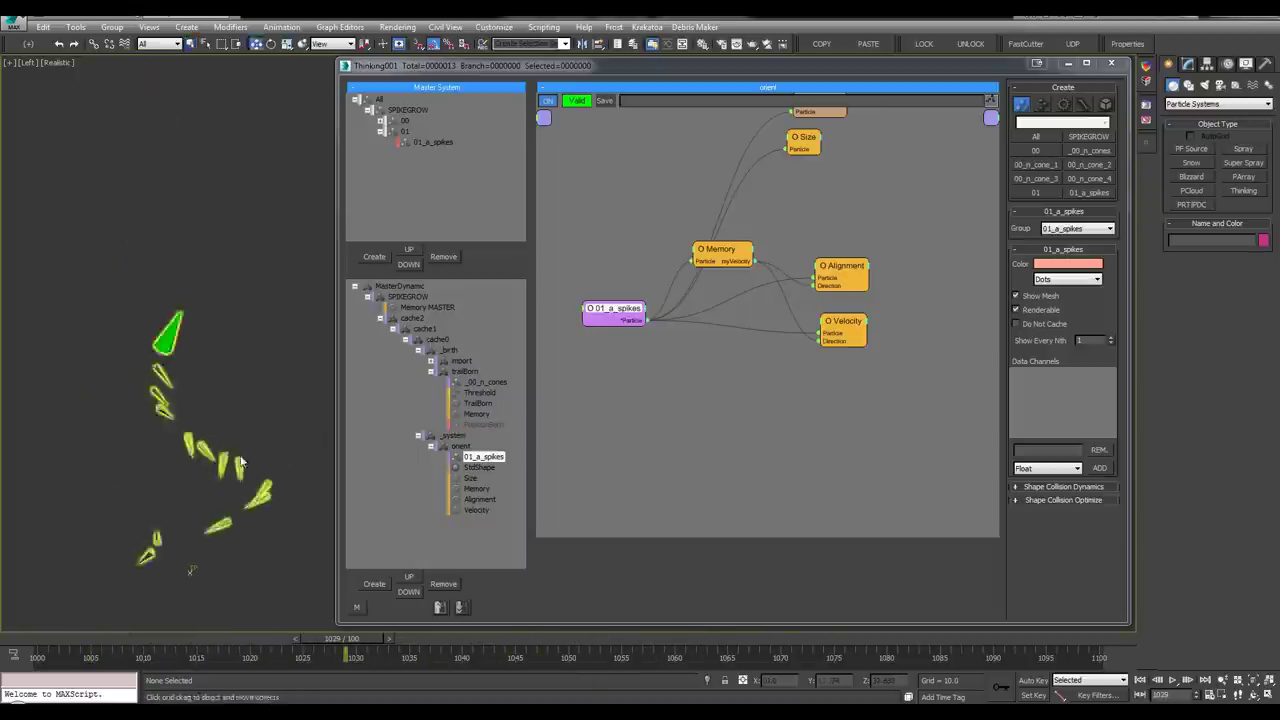
{"action": "middle_click_drag", "start_coordinate": [732, 297], "coordinate": [722, 321]}
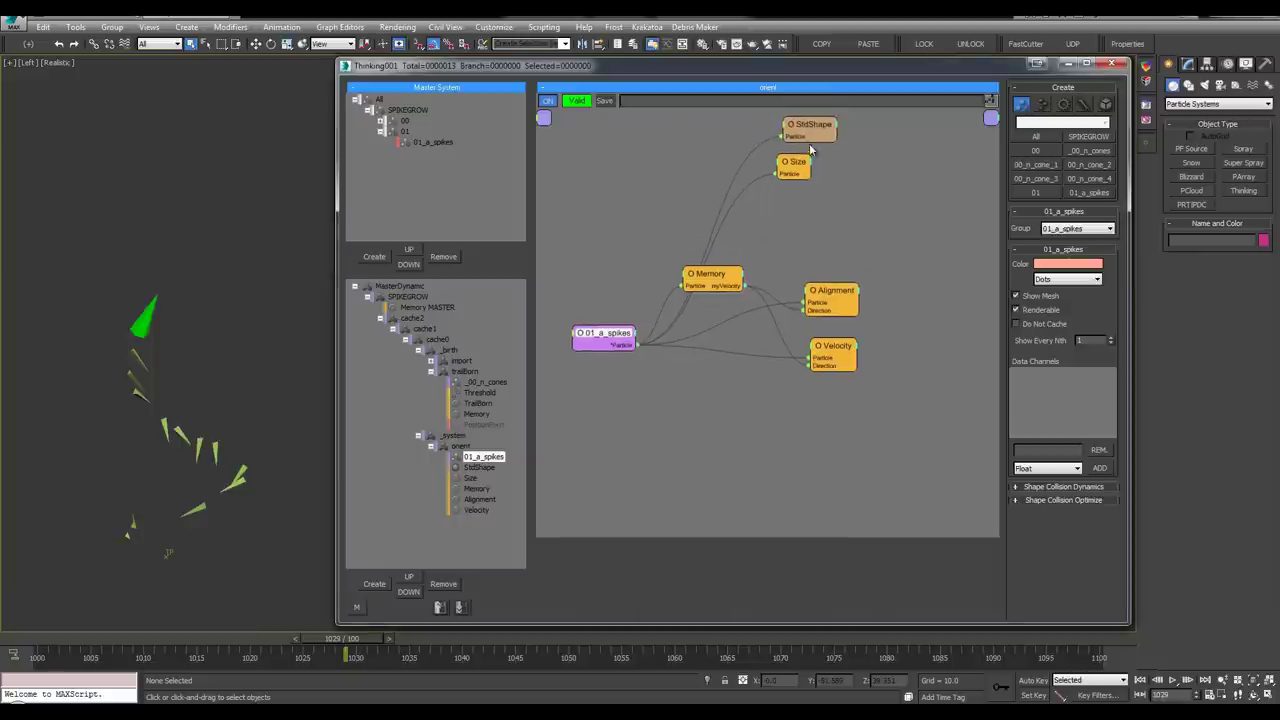
{"action": "left_click", "coordinate": [825, 172]}
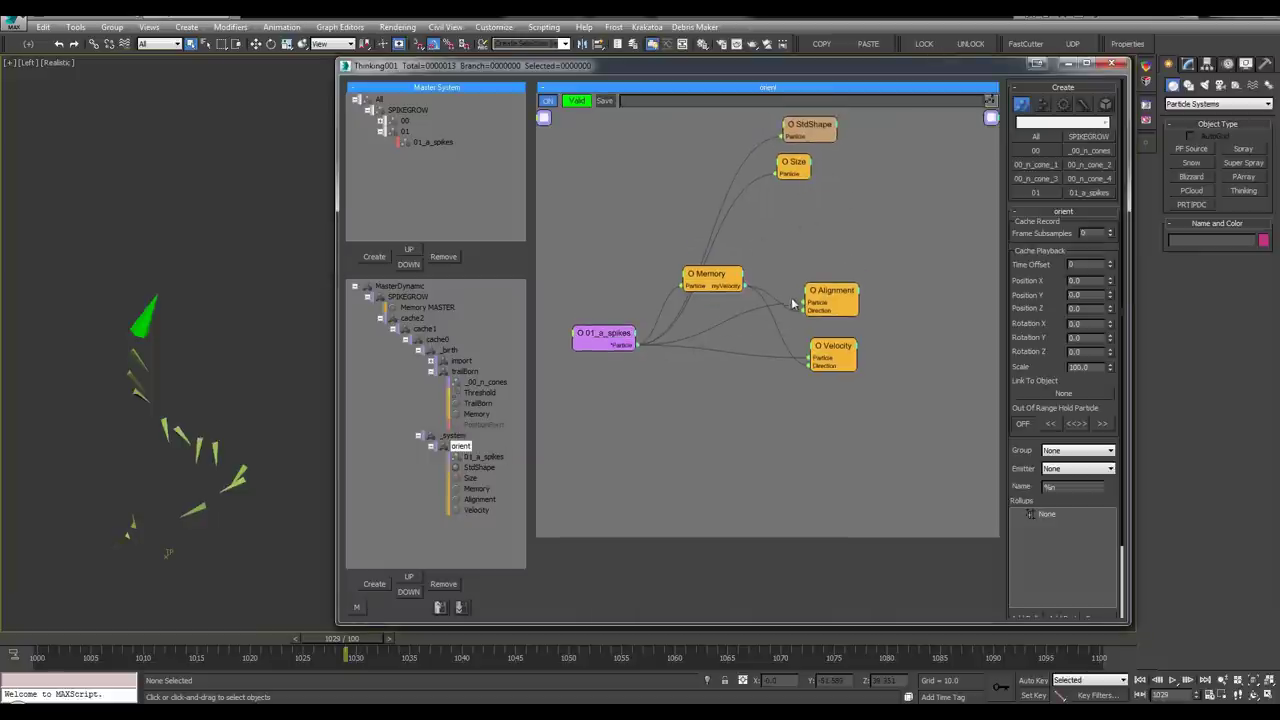
Try rotation offsets on the Alignment operator's axes and reset them to 0
{"action": "left_click", "coordinate": [826, 307]}
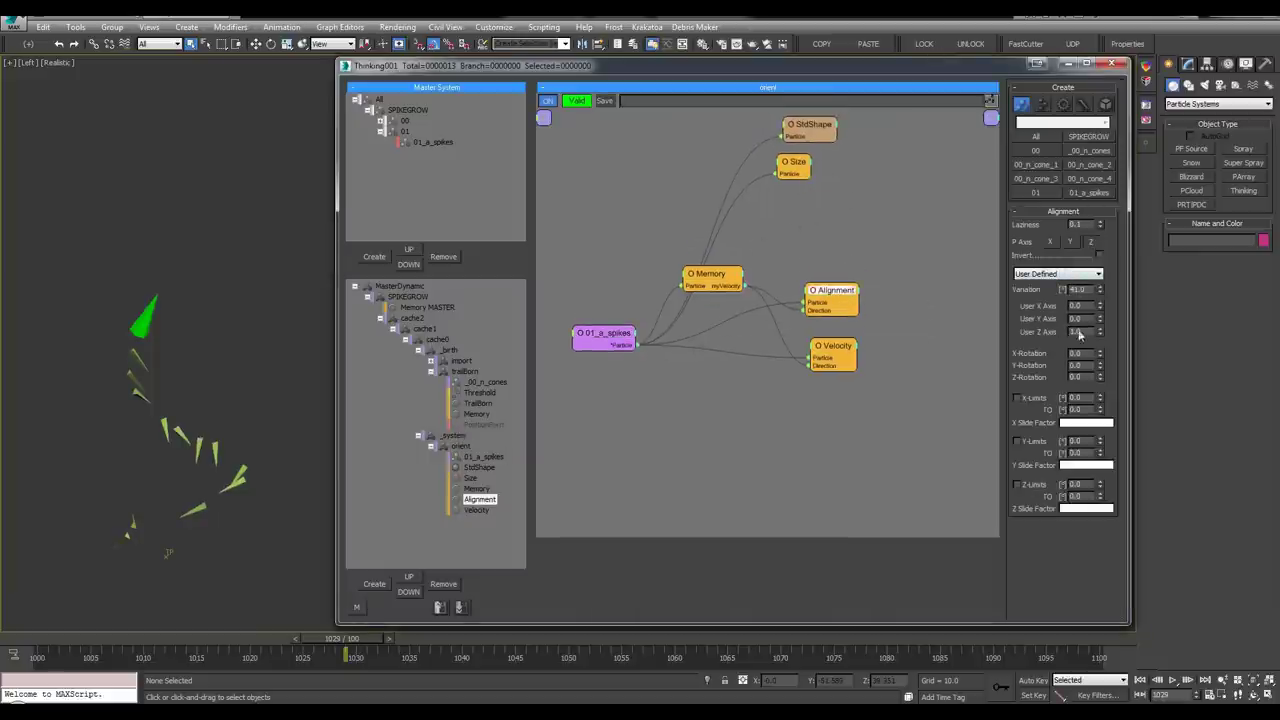
{"action": "left_click_drag", "start_coordinate": [1101, 377], "coordinate": [1107, 326]}
{"action": "right_click", "coordinate": [1101, 353]}
{"action": "right_click", "coordinate": [1100, 365]}
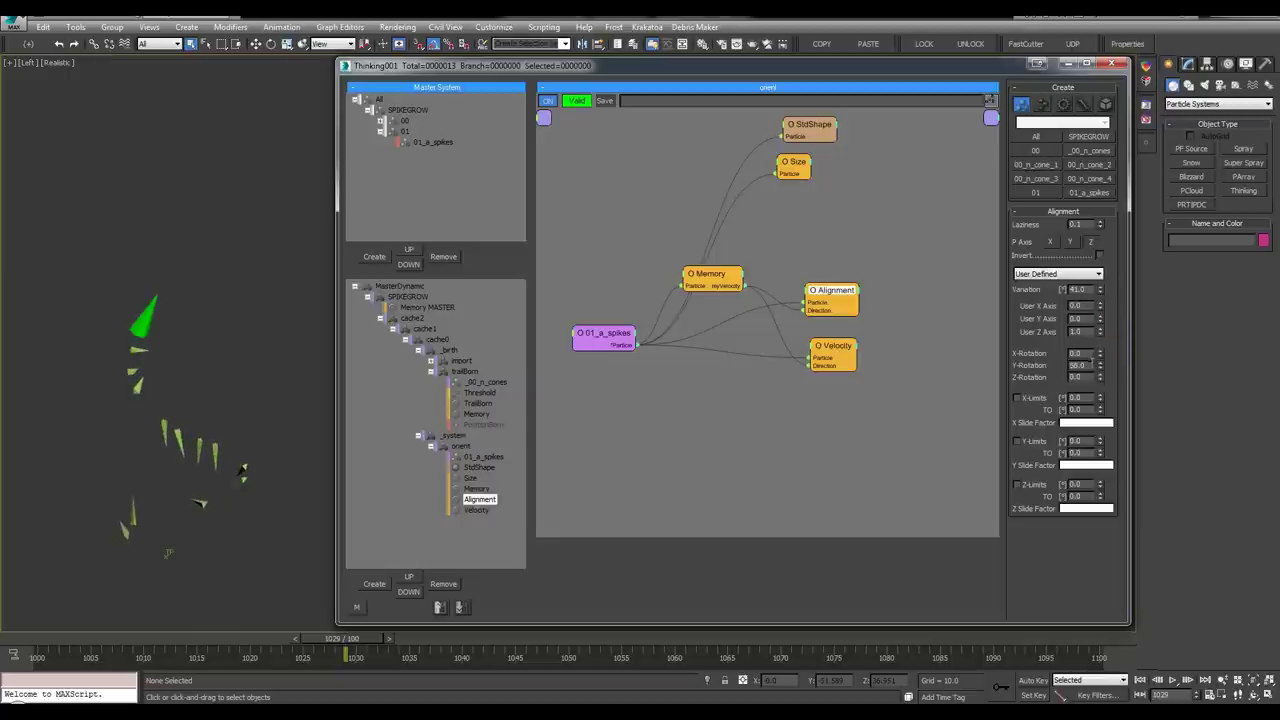
Turn on Invert for Alignment and disable the Velocity operator, scrubbing to frame 1029 to check the spikes
{"action": "left_click", "coordinate": [1101, 258]}
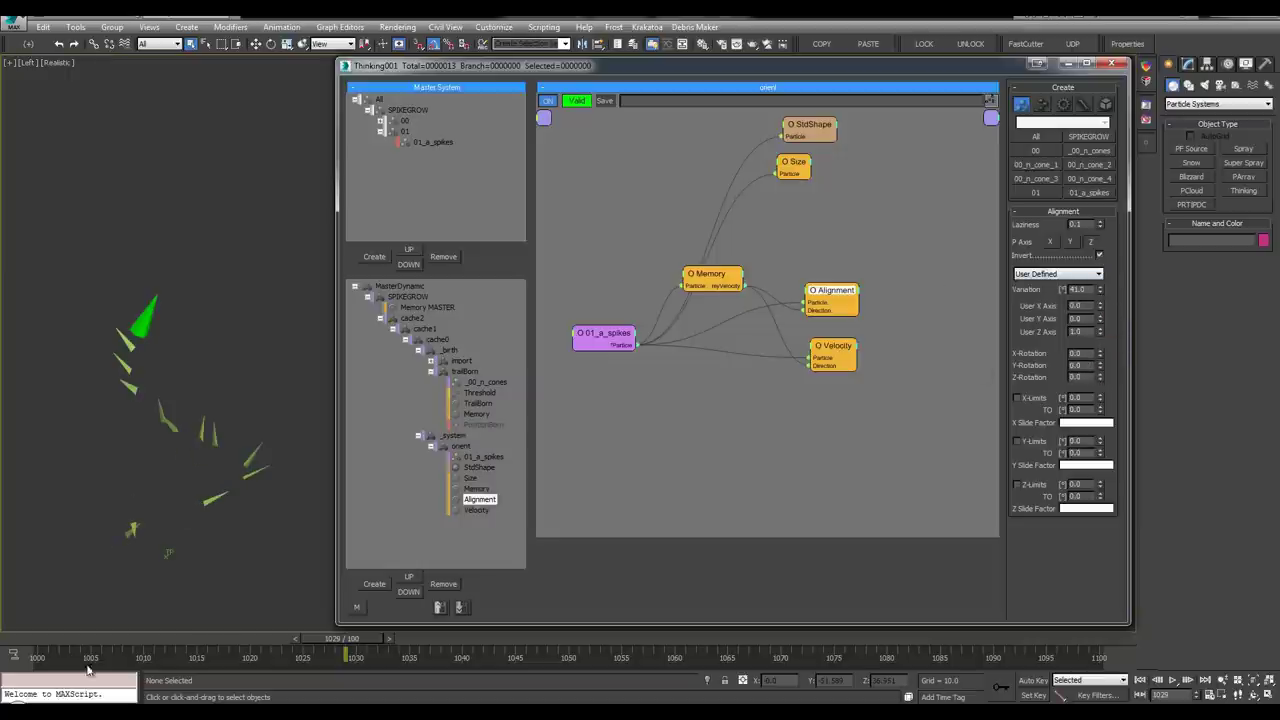
{"action": "right_click", "coordinate": [832, 346]}
{"action": "left_click", "coordinate": [832, 354]}
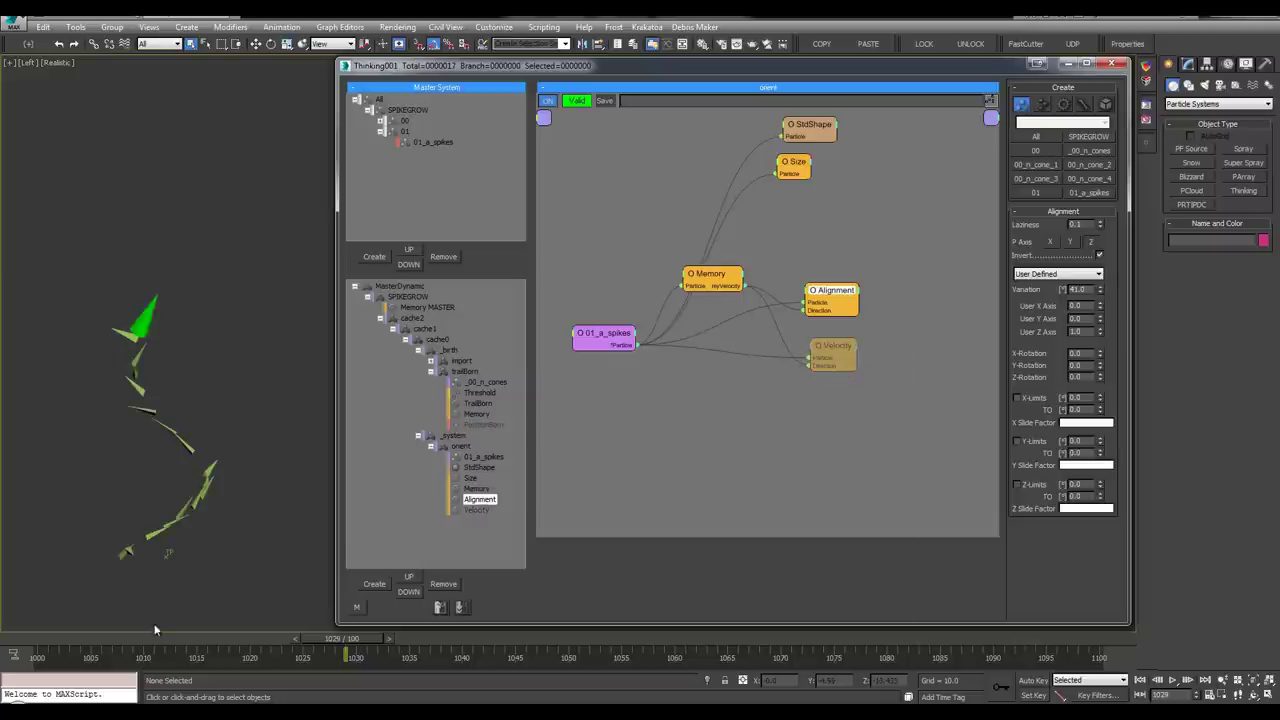
{"action": "left_click_drag", "start_coordinate": [155, 630], "coordinate": [342, 638]}
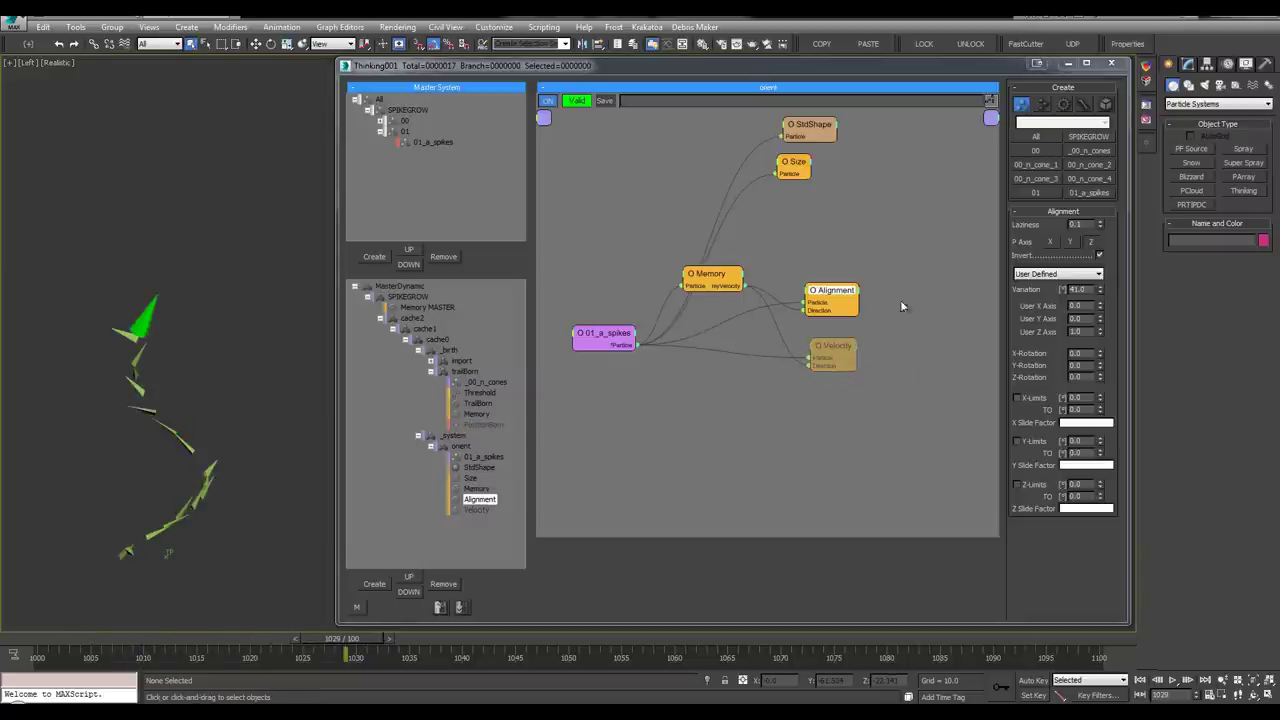
Reset the Alignment variation to 0 and re-enable the Velocity operator, scrubbing to frame 1036 to check the spikes
{"action": "left_click_drag", "start_coordinate": [1101, 292], "coordinate": [1101, 325]}
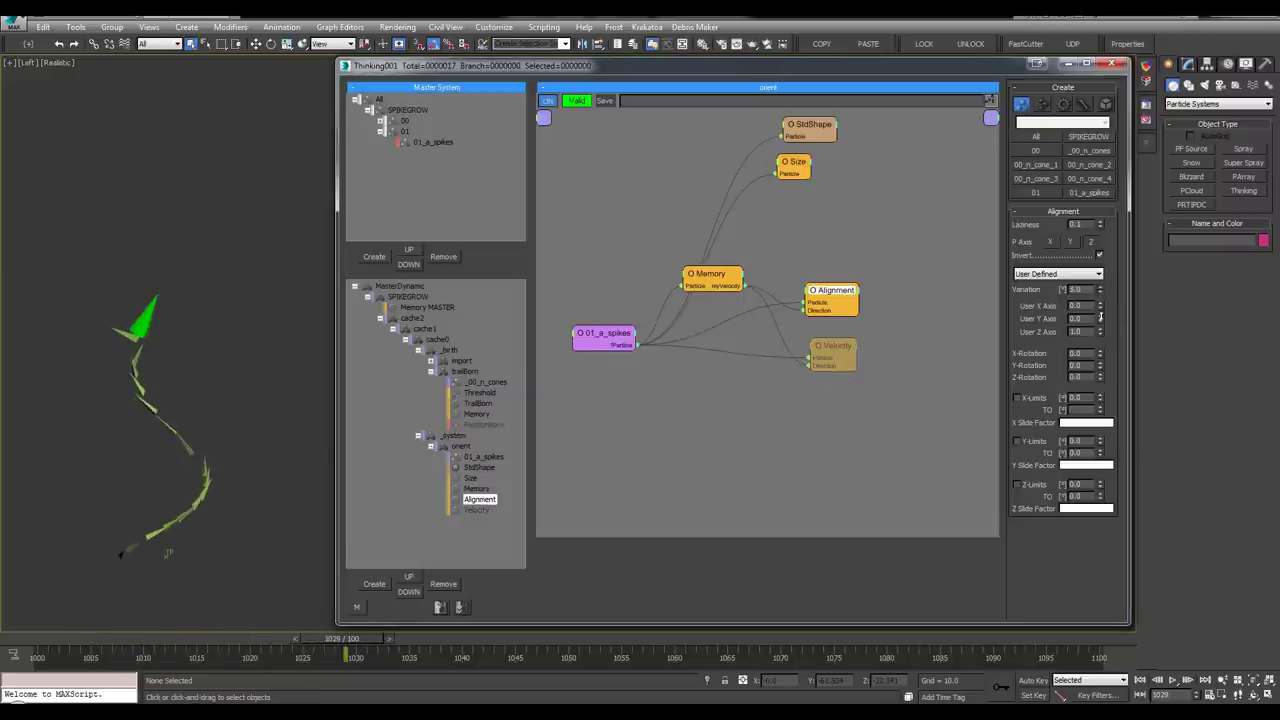
{"action": "left_click_drag", "start_coordinate": [129, 643], "coordinate": [488, 644]}
{"action": "scroll", "coordinate": [183, 340], "scroll_direction": "down", "scroll_amount": 3}
{"action": "key", "text": "w"}
{"action": "right_click", "coordinate": [840, 344]}
{"action": "left_click", "coordinate": [846, 354]}
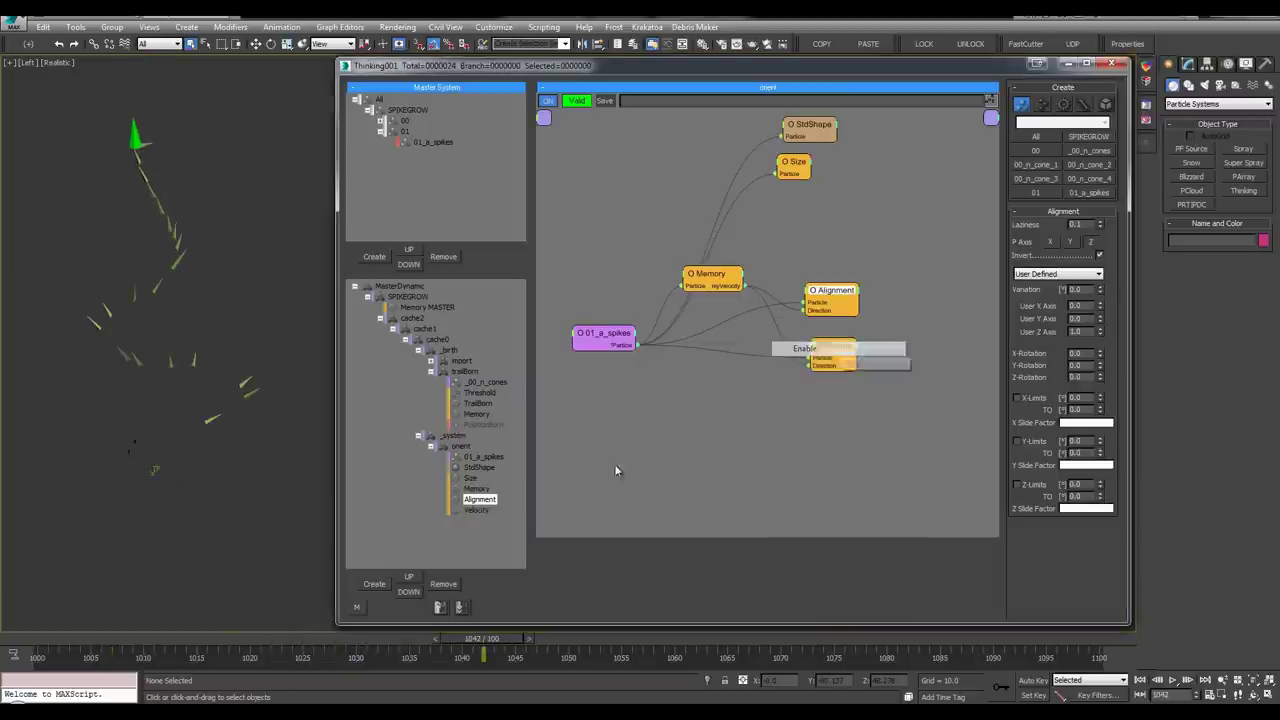
{"action": "left_click_drag", "start_coordinate": [124, 643], "coordinate": [420, 645]}
Collapse the trailBorn and orient sets in the dynamics tree and select the _system set
{"action": "left_click", "coordinate": [431, 371]}
{"action": "left_click", "coordinate": [431, 392]}
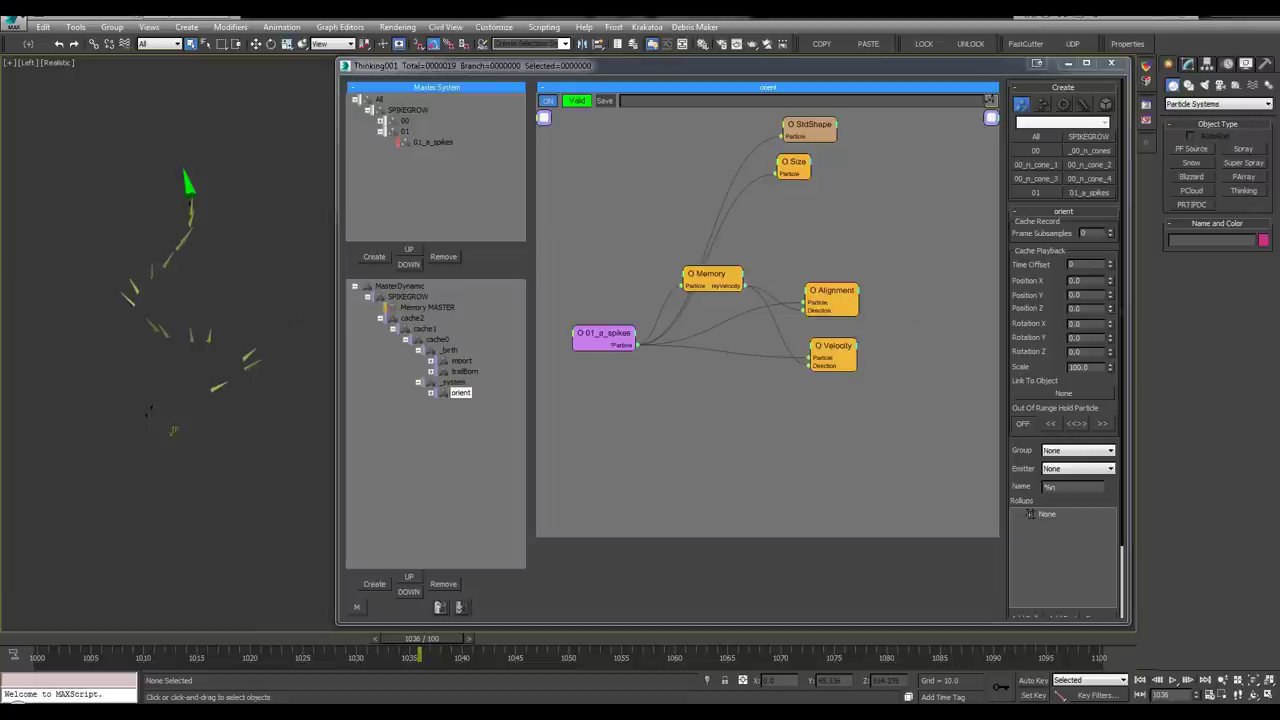
{"action": "left_click", "coordinate": [435, 382]}
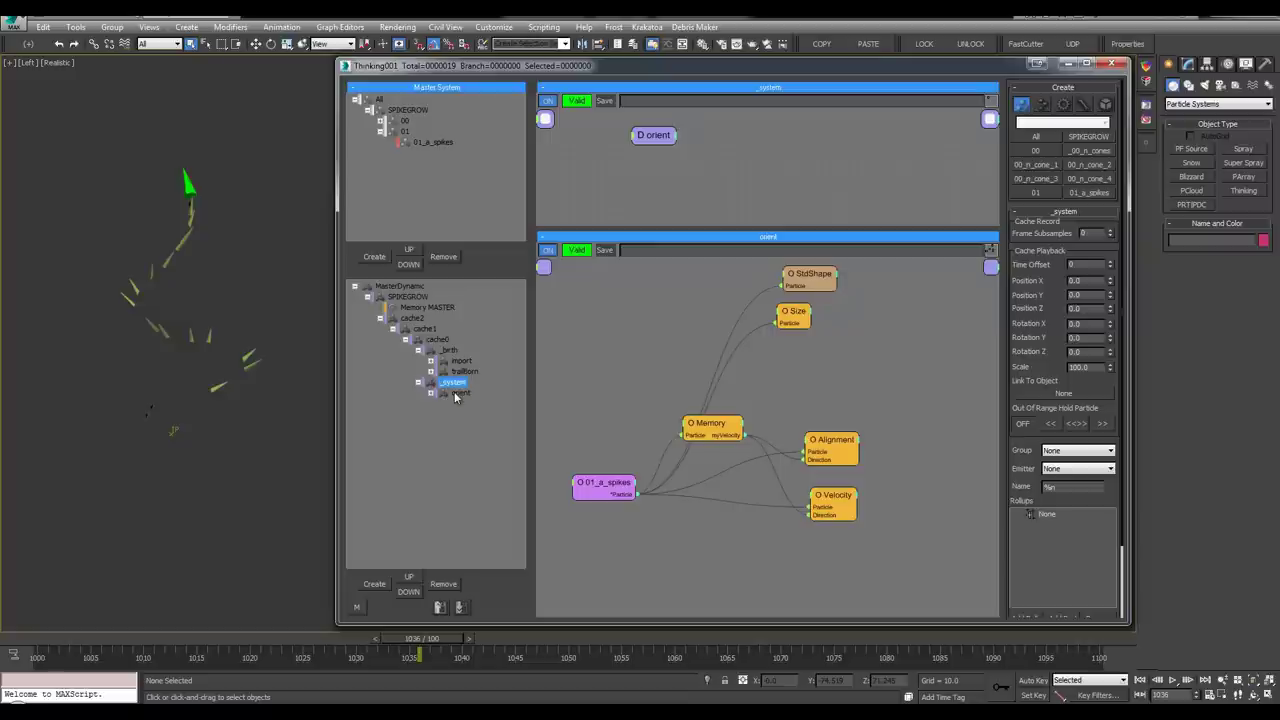
{"action": "key", "text": "ctrl+g"}
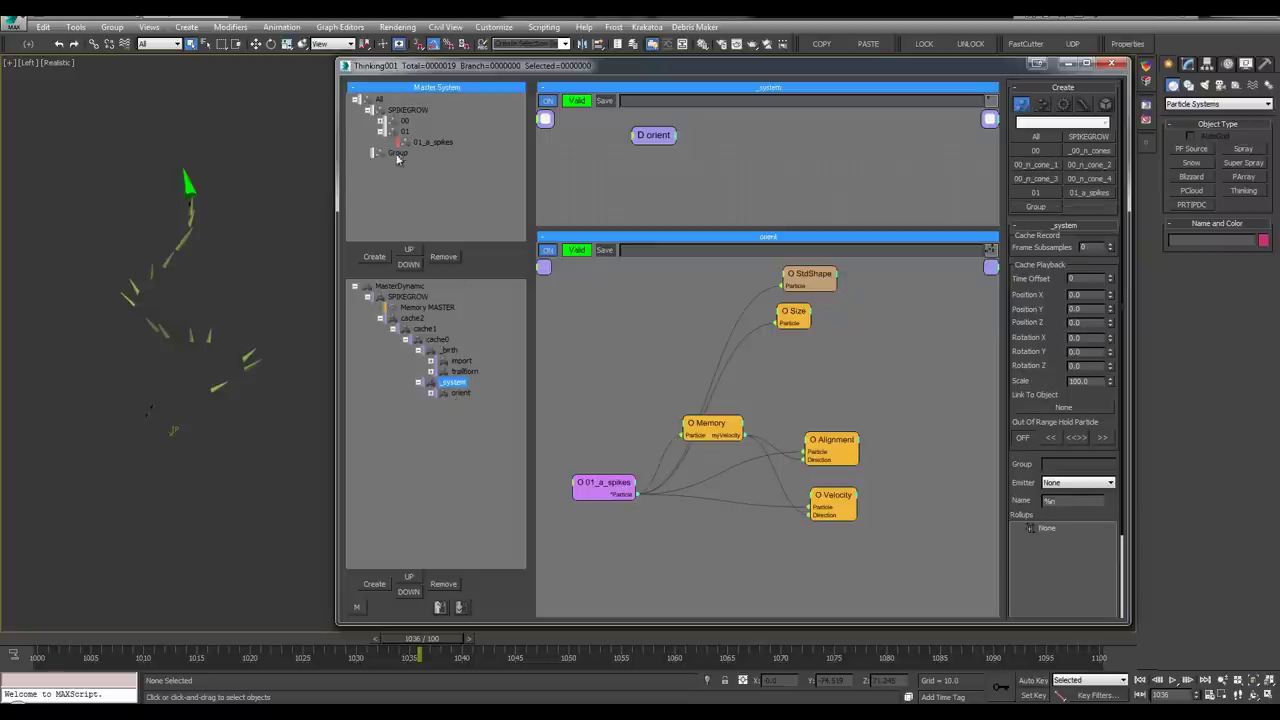
{"action": "left_click", "coordinate": [397, 157]}
{"action": "left_click", "coordinate": [453, 257]}
Create a new dynamic set inside _system and name it _anim
{"action": "left_click", "coordinate": [452, 383]}
{"action": "key", "text": "ctrl+d"}
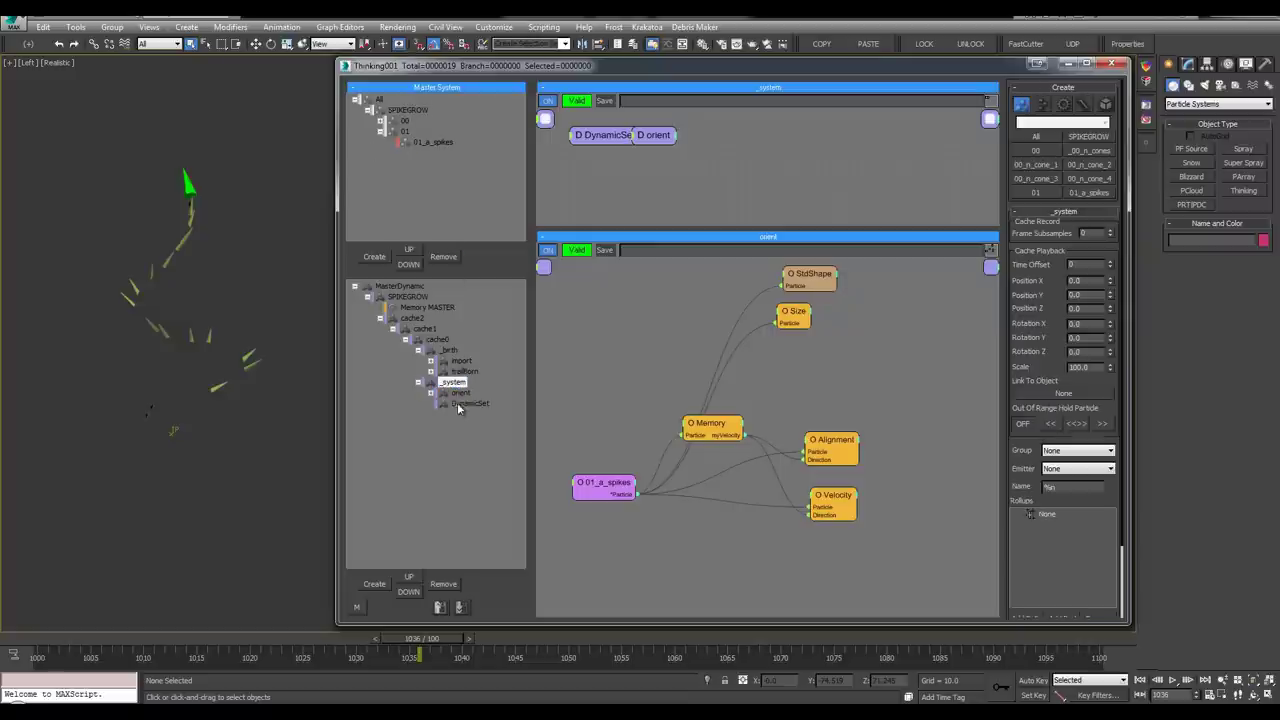
{"action": "left_click", "coordinate": [462, 404]}
{"action": "type", "text": "_"}
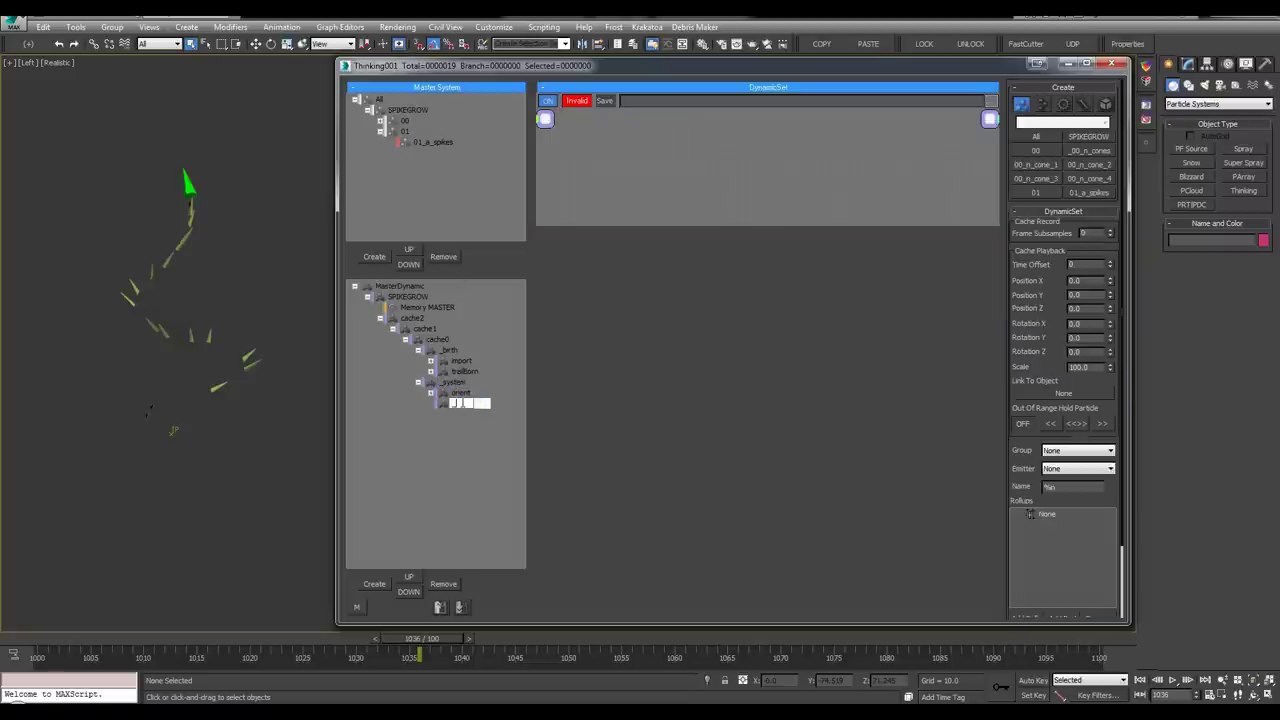
{"action": "key", "text": "Return"}
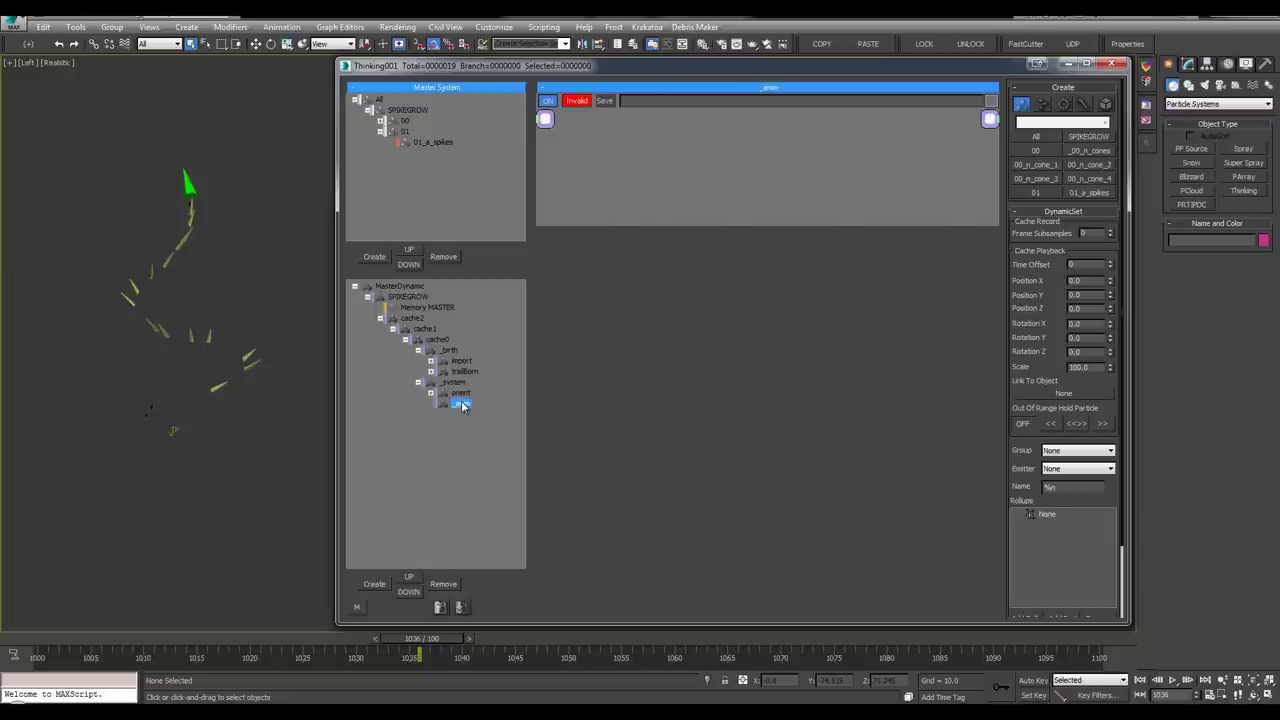
Create two dynamic sets inside _anim and name them grow and slow
{"action": "left_click", "coordinate": [374, 584]}
{"action": "left_click", "coordinate": [374, 584]}
{"action": "double_click", "coordinate": [470, 413]}
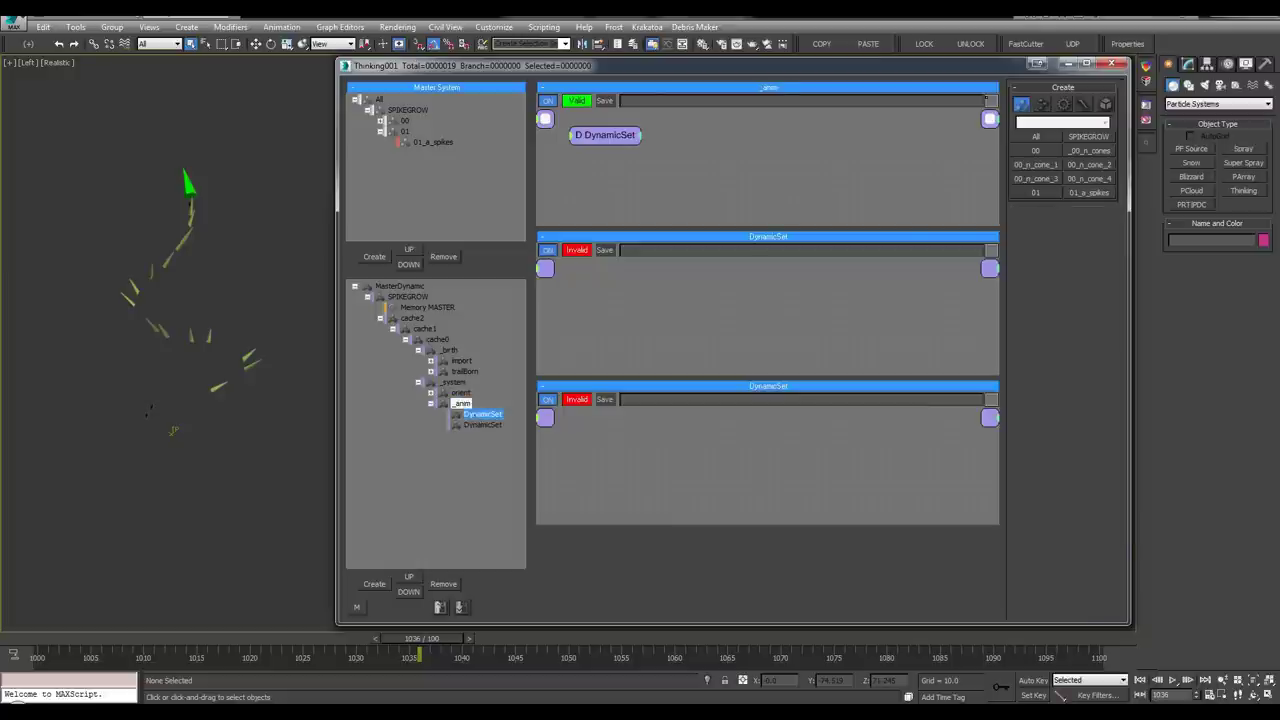
{"action": "type", "text": "_"}
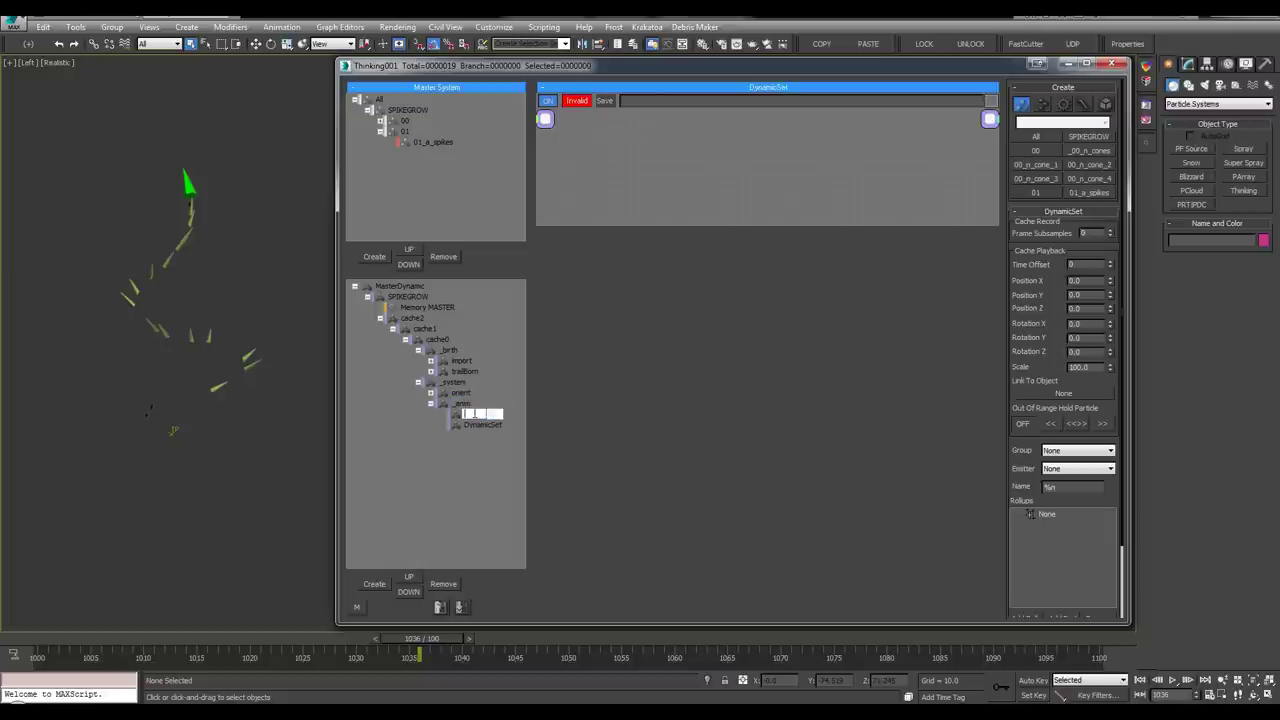
{"action": "type", "text": "go"}
{"action": "key", "text": "BackSpace"}
{"action": "type", "text": "row"}
{"action": "key", "text": "Return"}
{"action": "left_click", "coordinate": [472, 415]}
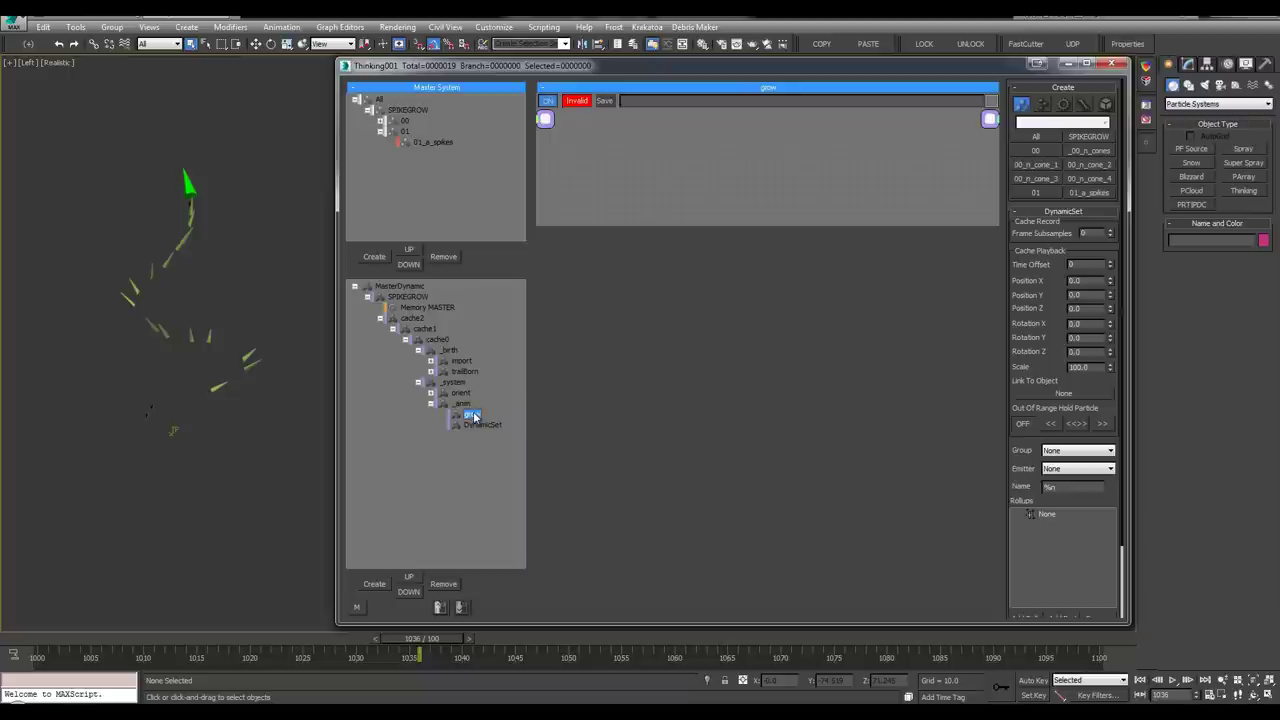
{"action": "double_click", "coordinate": [480, 425]}
{"action": "type", "text": "slow"}
{"action": "key", "text": "Return"}
Enlarge the slow set's graph and add the 01_a_spikes group node, scrubbing to frame 1023 to review the spikes
{"action": "left_click_drag", "start_coordinate": [673, 219], "coordinate": [669, 605]}
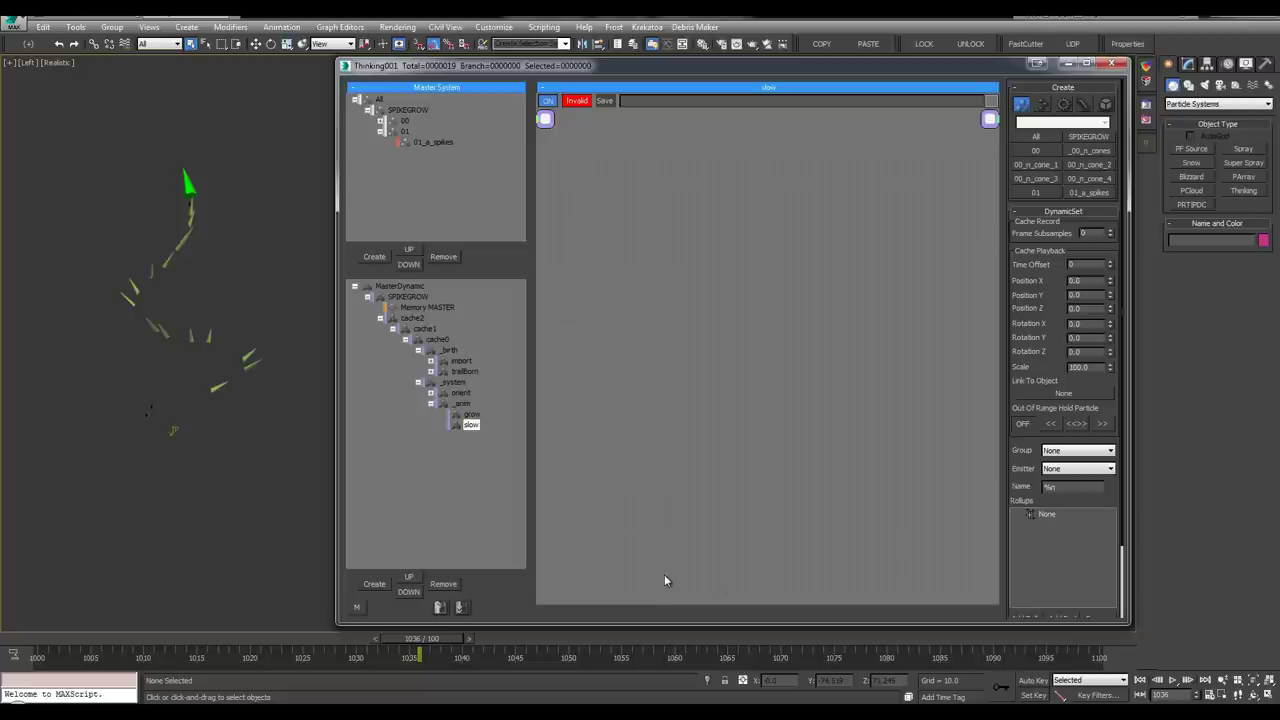
{"action": "right_click", "coordinate": [596, 236]}
{"action": "left_click", "coordinate": [700, 368]}
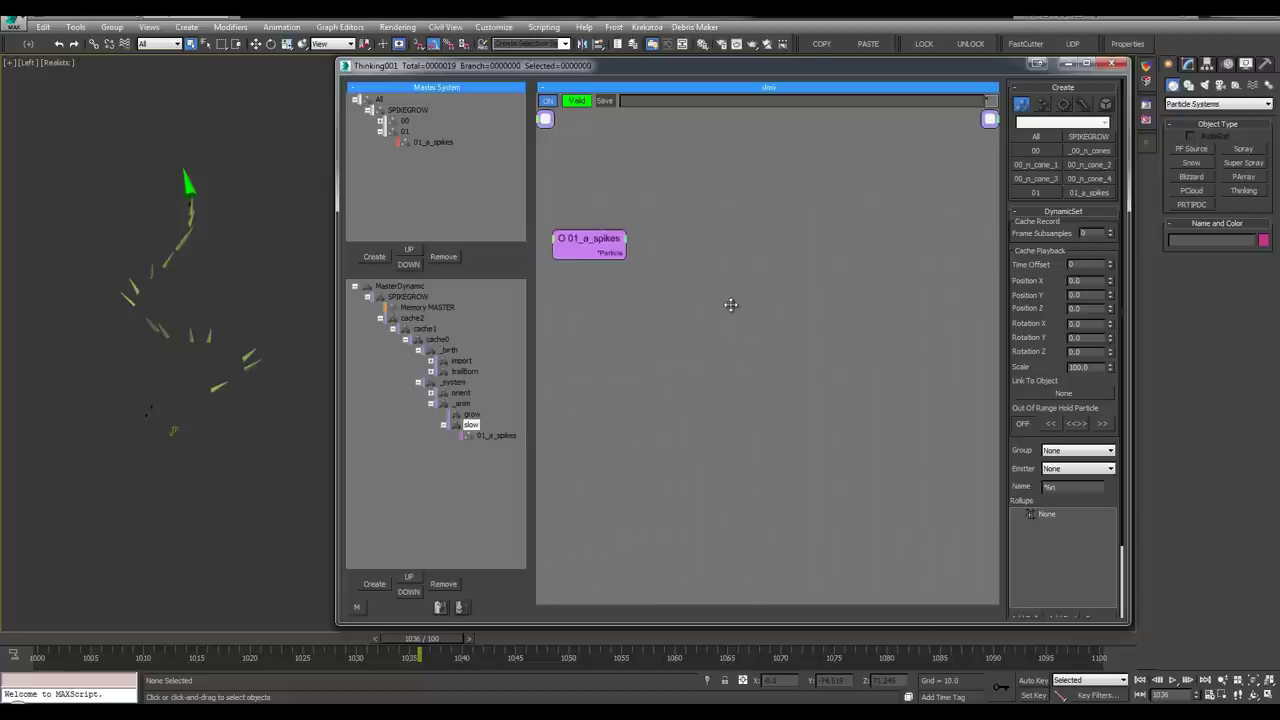
{"action": "left_click_drag", "start_coordinate": [80, 638], "coordinate": [348, 638]}
{"action": "scroll", "coordinate": [168, 345], "scroll_direction": "up", "scroll_amount": 1}
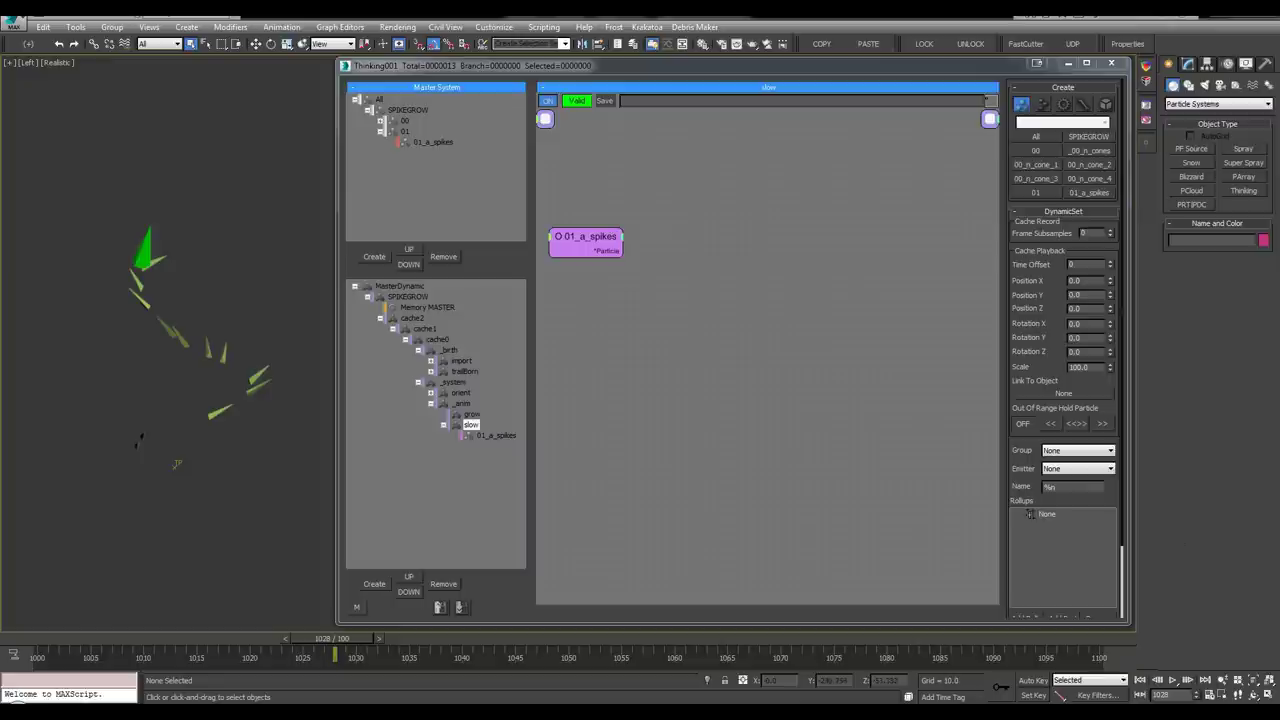
{"action": "left_click_drag", "start_coordinate": [98, 657], "coordinate": [43, 645]}
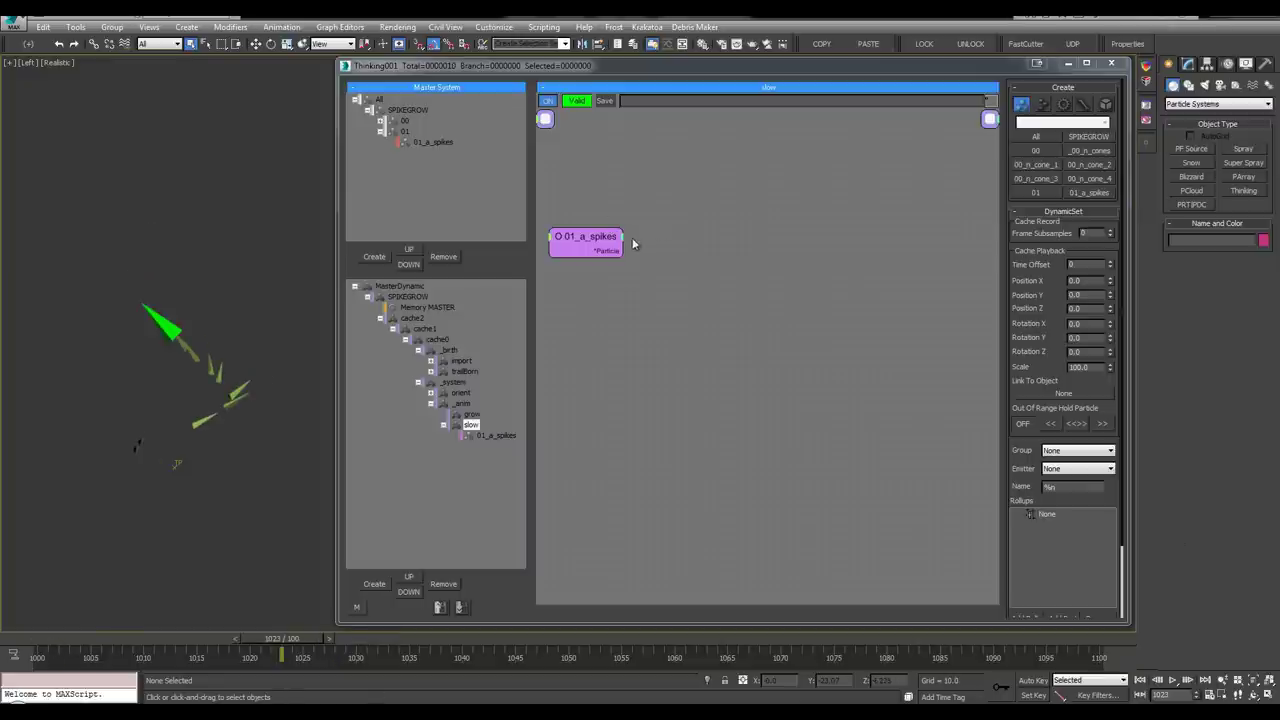
Add an EggTimer helper to the slow graph and place it beside the 01_a_spikes node
{"action": "left_click_drag", "start_coordinate": [603, 245], "coordinate": [614, 248]}
{"action": "key", "text": "Tab"}
{"action": "type", "text": "eg"}
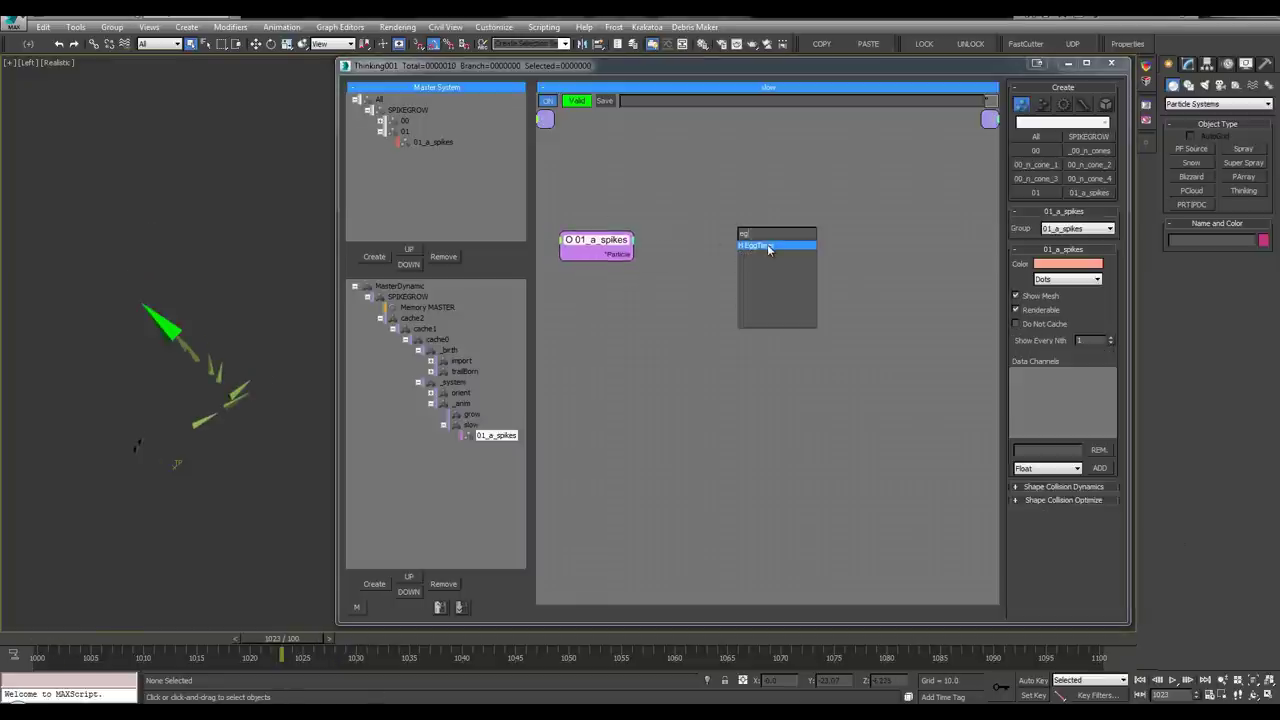
{"action": "double_click", "coordinate": [769, 248]}
{"action": "left_click_drag", "start_coordinate": [761, 240], "coordinate": [708, 270]}
{"action": "key", "text": "Tab"}
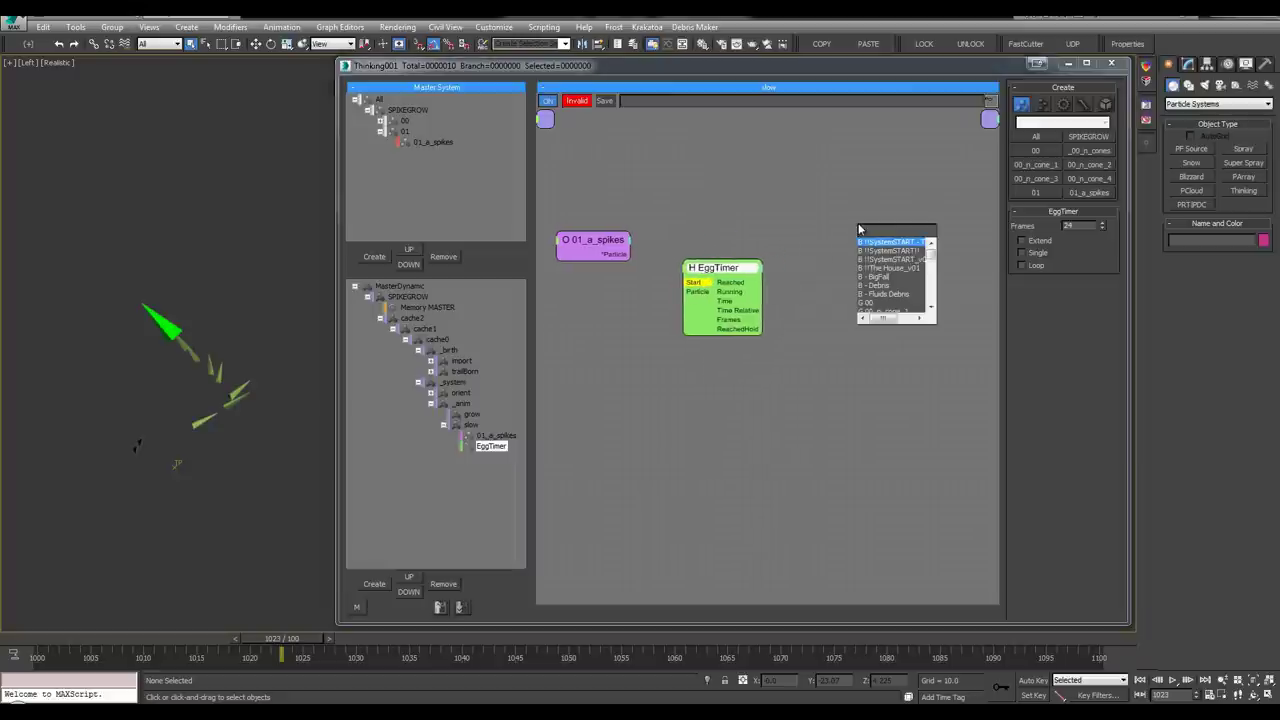
{"action": "type", "text": "p"}
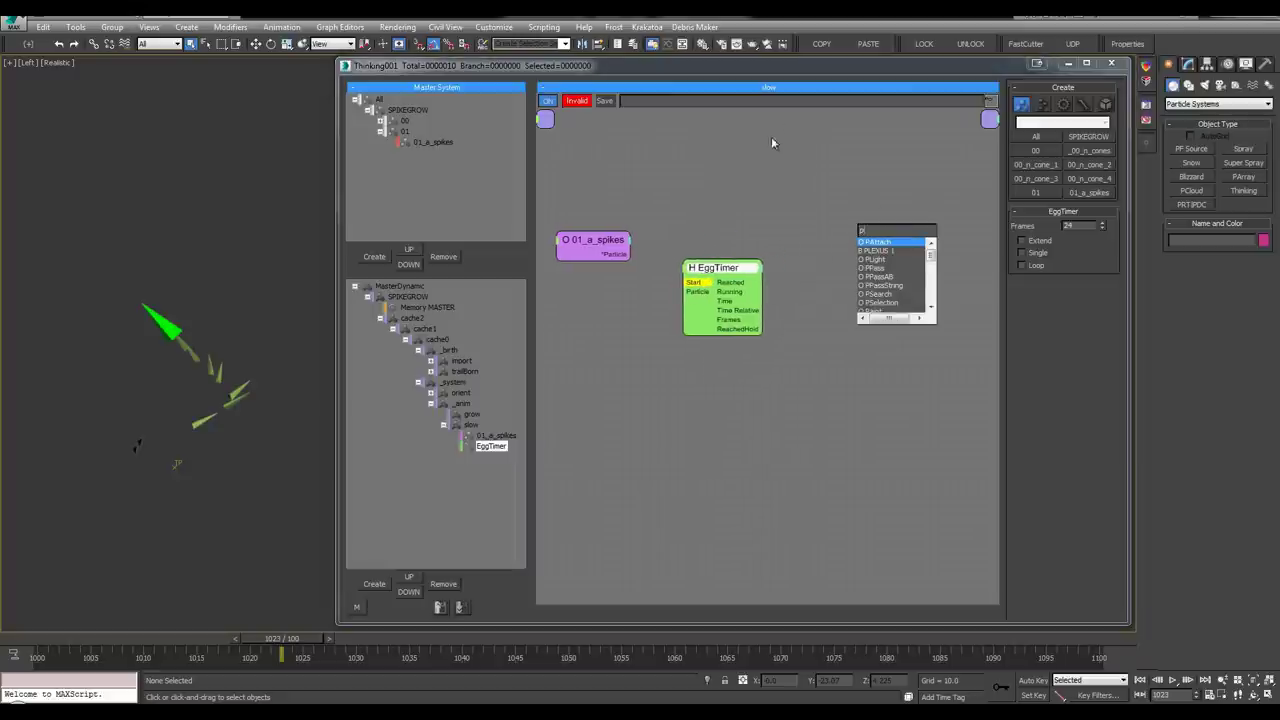
{"action": "type", "text": "ass"}
{"action": "key", "text": "Escape"}
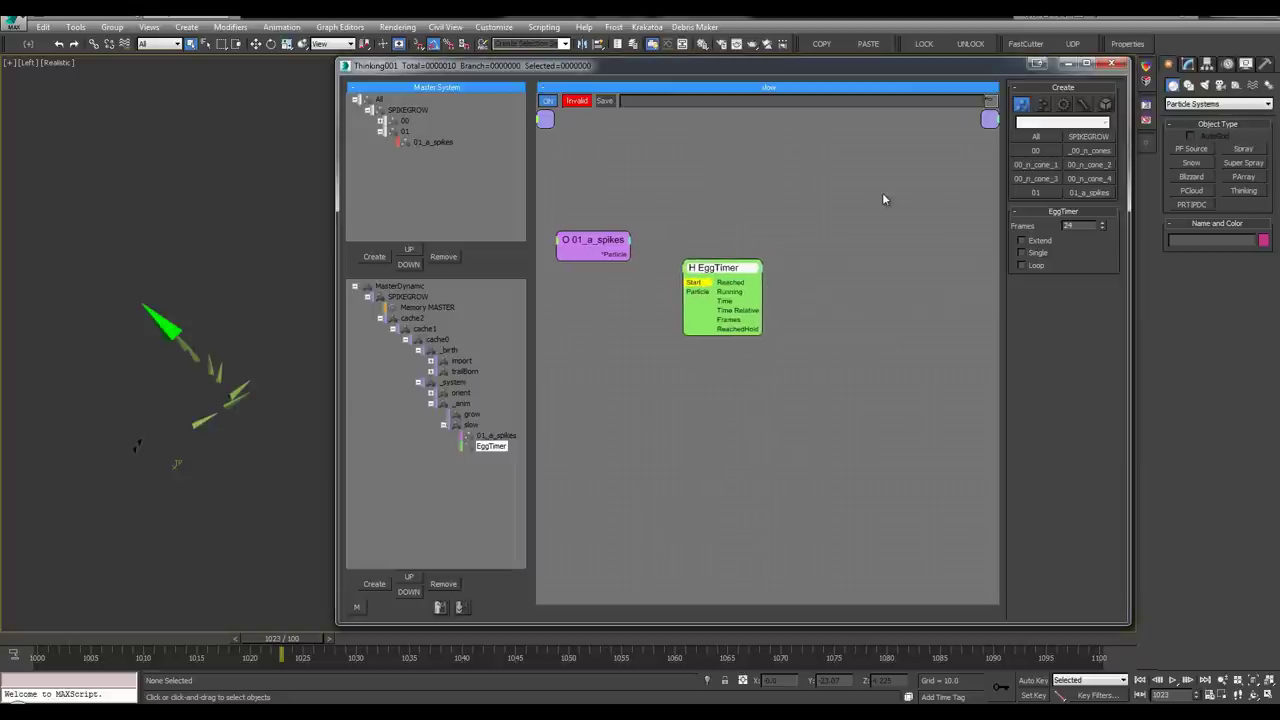
Add a ParticleData operator and wire the 01_a_spikes particle output to its Particle input
{"action": "right_click", "coordinate": [882, 199]}
{"action": "type", "text": "part"}
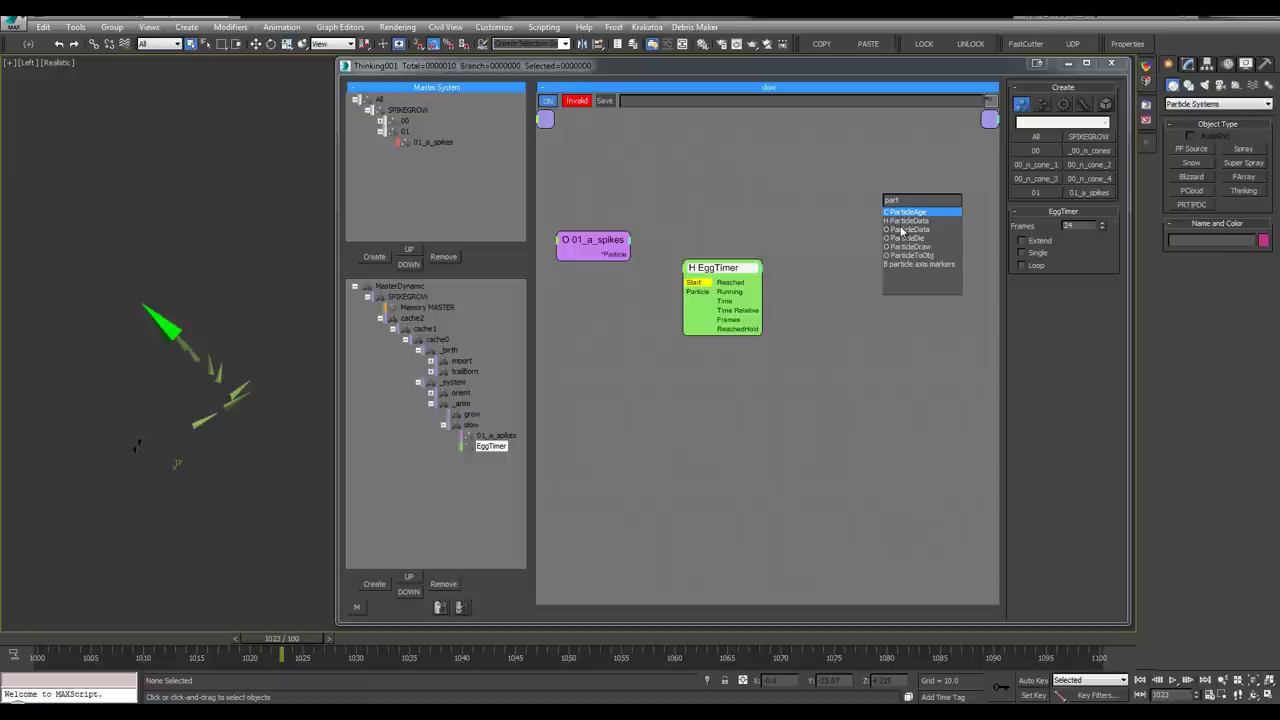
{"action": "left_click", "coordinate": [901, 230]}
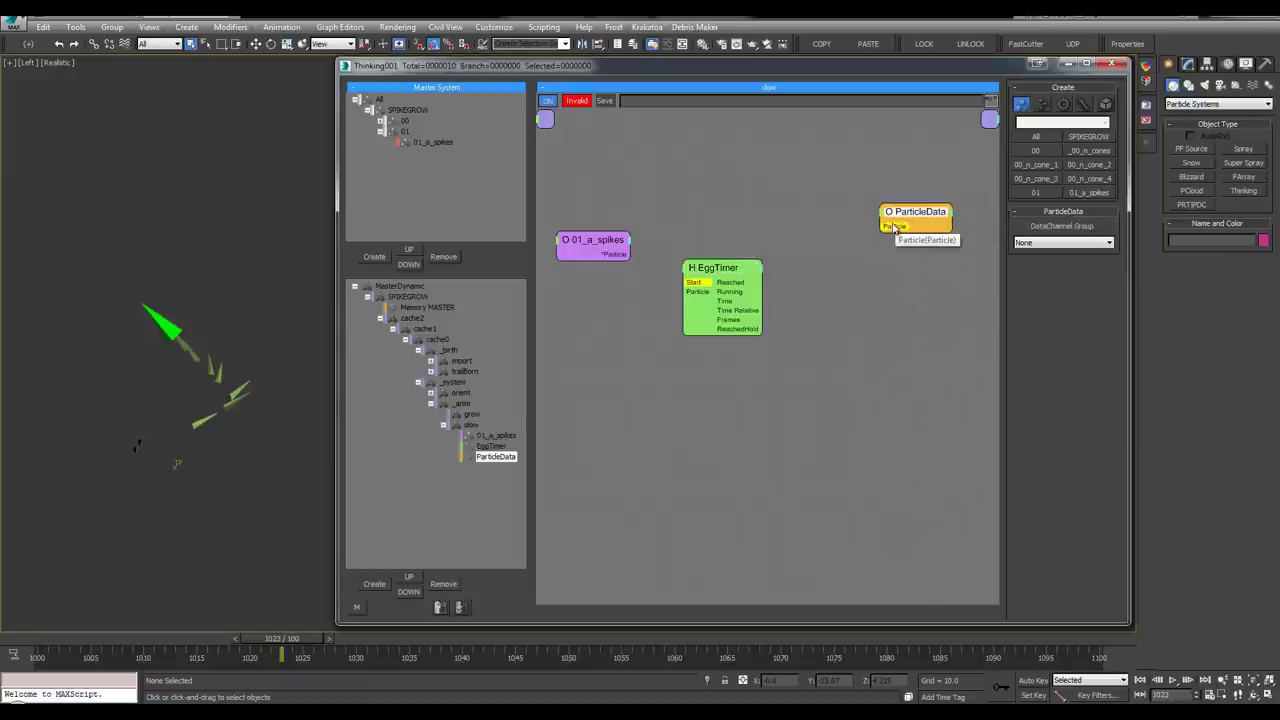
{"action": "left_click_drag", "start_coordinate": [620, 255], "coordinate": [892, 228]}
Expose the ON and Velocity inputs on the ParticleData operator, leaving its Time input hidden
{"action": "left_click", "coordinate": [882, 216]}
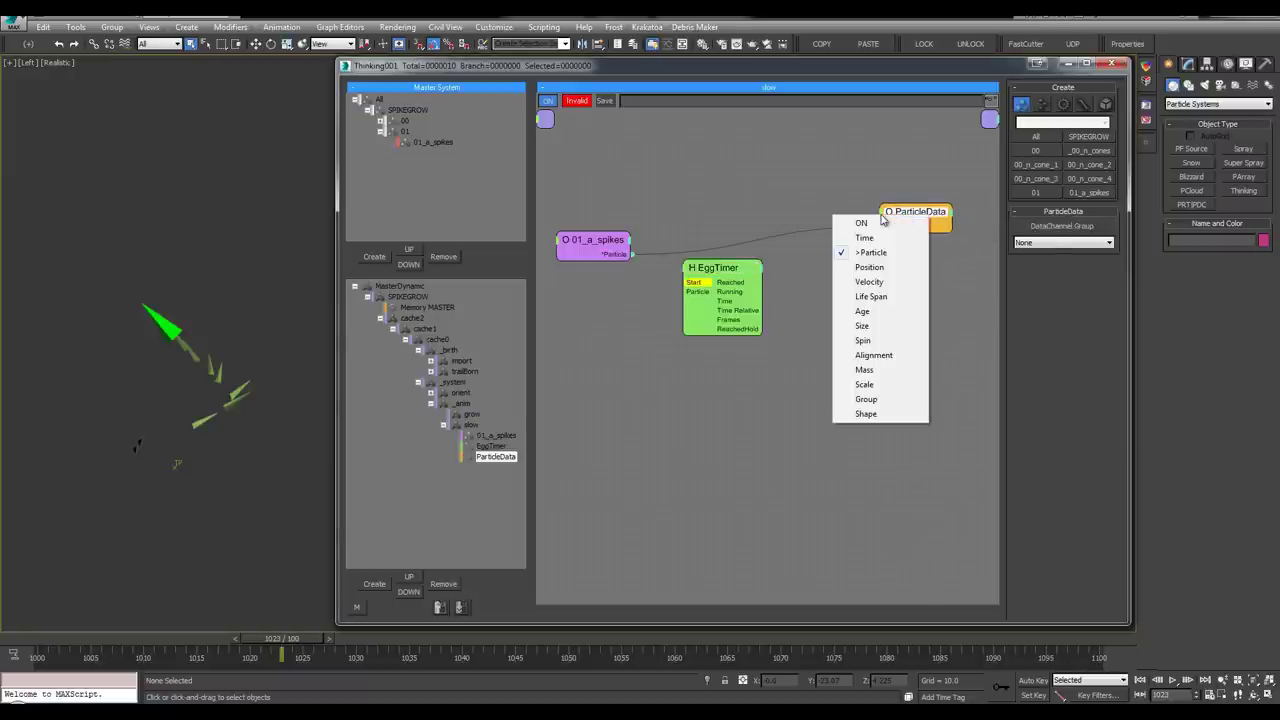
{"action": "left_click", "coordinate": [882, 237]}
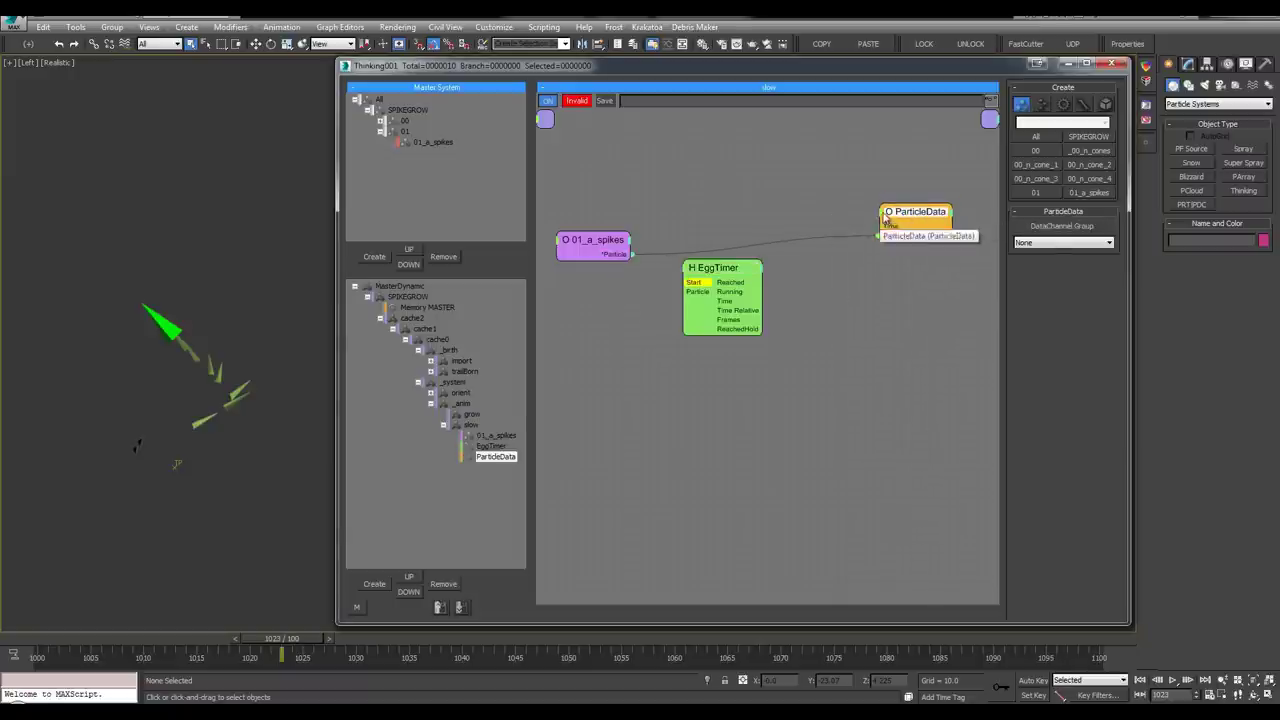
{"action": "left_click", "coordinate": [881, 212]}
{"action": "left_click", "coordinate": [882, 234]}
{"action": "left_click", "coordinate": [881, 212]}
{"action": "left_click", "coordinate": [868, 219]}
{"action": "right_click", "coordinate": [872, 218]}
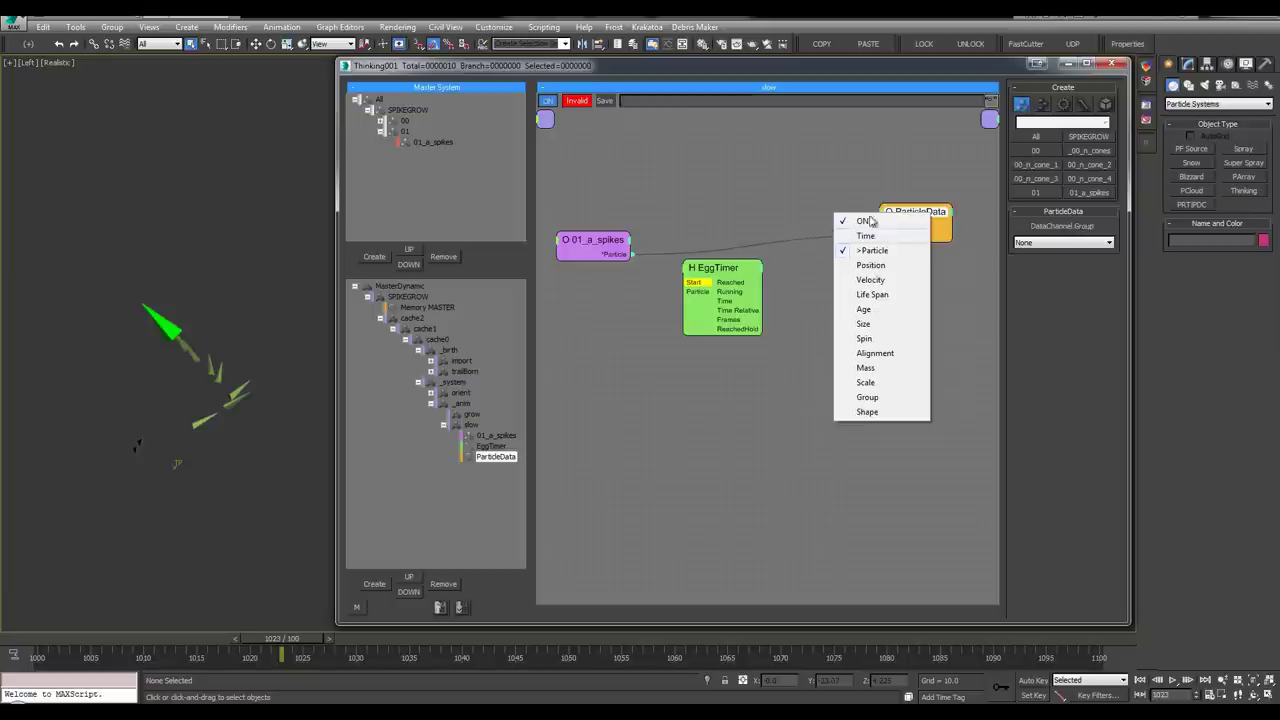
{"action": "left_click", "coordinate": [872, 280]}
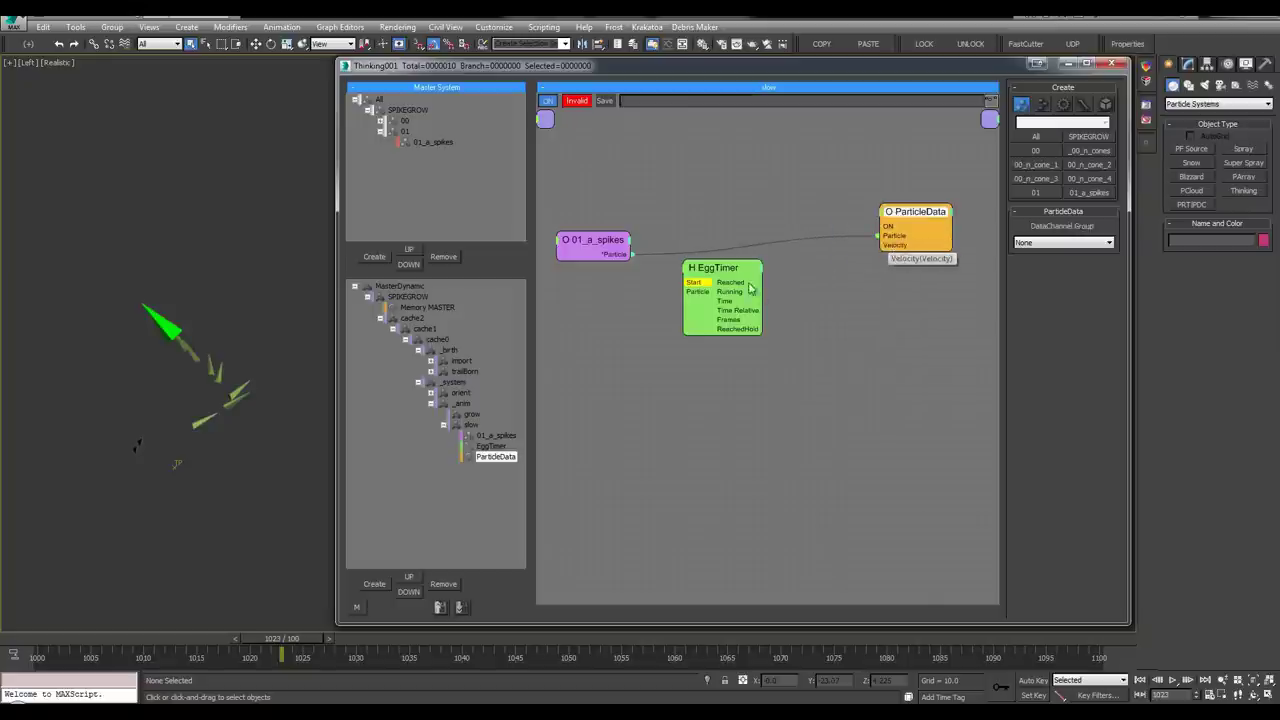
Widen the Thinking window and spread out the EggTimer and 01_a_spikes nodes to make room in the graph
{"action": "left_click_drag", "start_coordinate": [750, 287], "coordinate": [758, 328]}
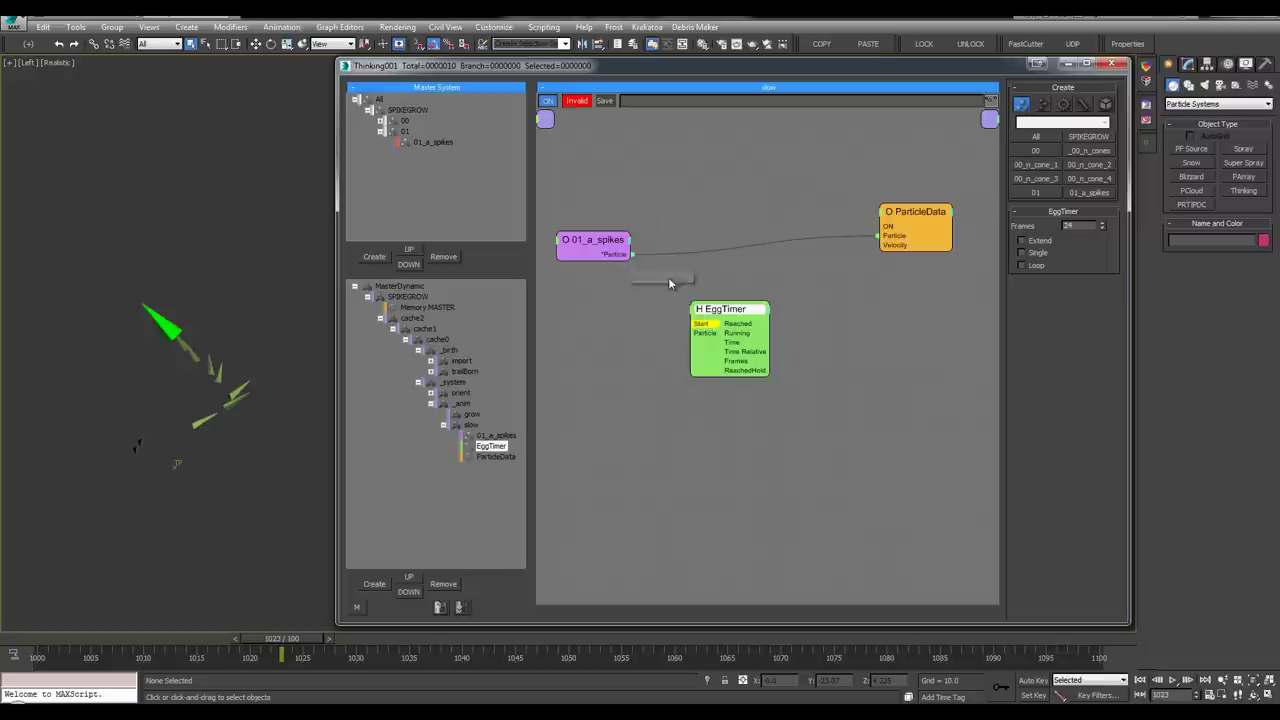
{"action": "left_click_drag", "start_coordinate": [340, 231], "coordinate": [288, 231]}
{"action": "left_click_drag", "start_coordinate": [568, 243], "coordinate": [535, 220]}
{"action": "left_click_drag", "start_coordinate": [691, 315], "coordinate": [689, 306]}
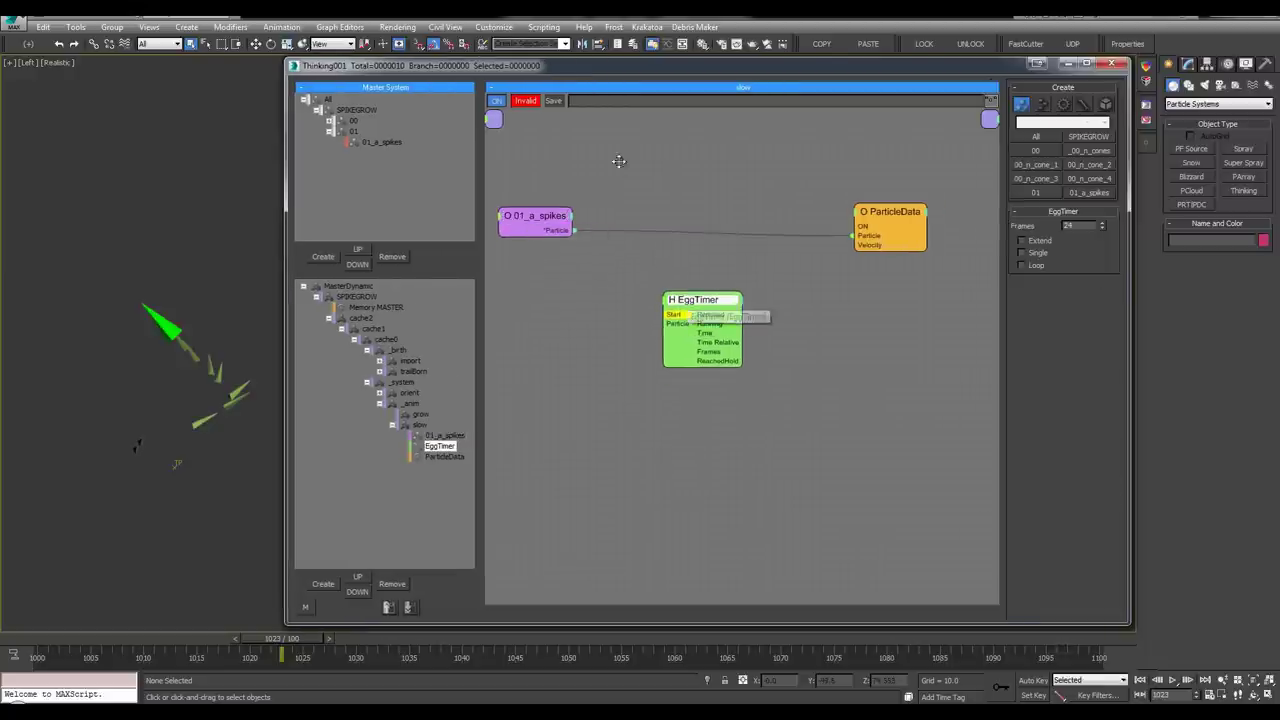
Add a Threshold condition and wire a newly exposed Age output of 01_a_spikes to its Value input
{"action": "key", "text": "Tab"}
{"action": "type", "text": "thr"}
{"action": "left_click", "coordinate": [637, 180]}
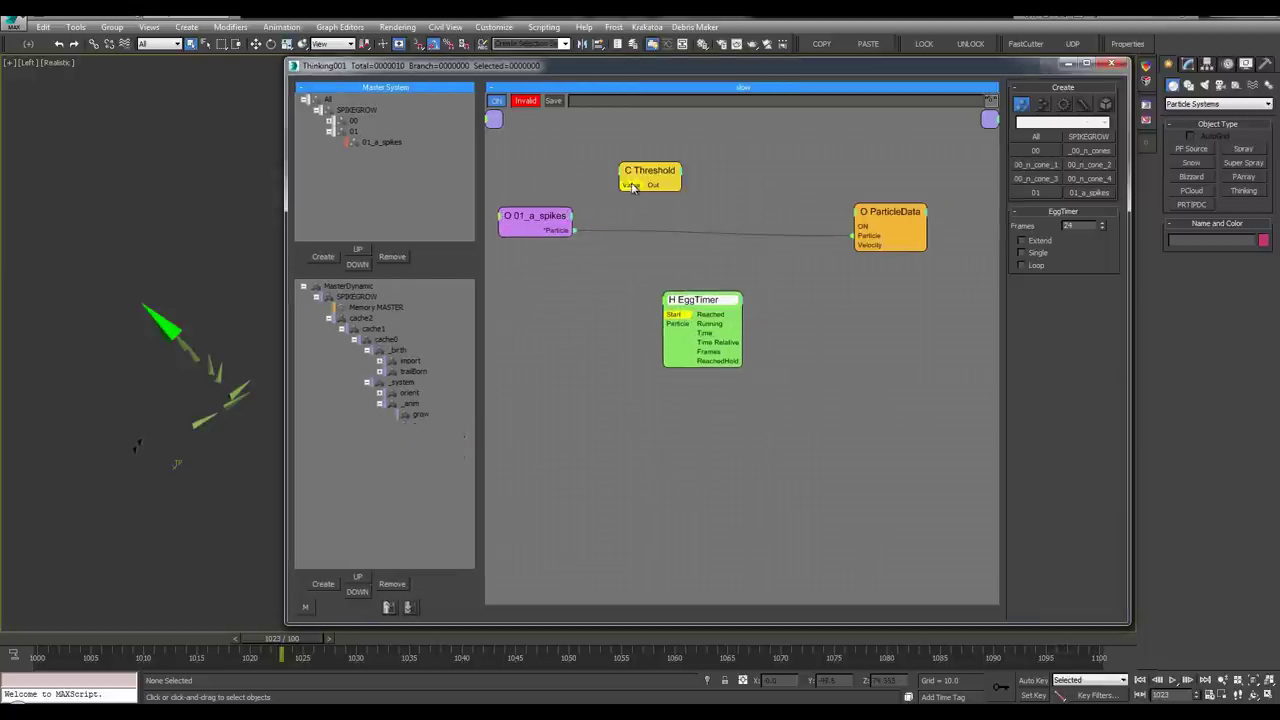
{"action": "left_click", "coordinate": [565, 228]}
{"action": "left_click", "coordinate": [553, 285]}
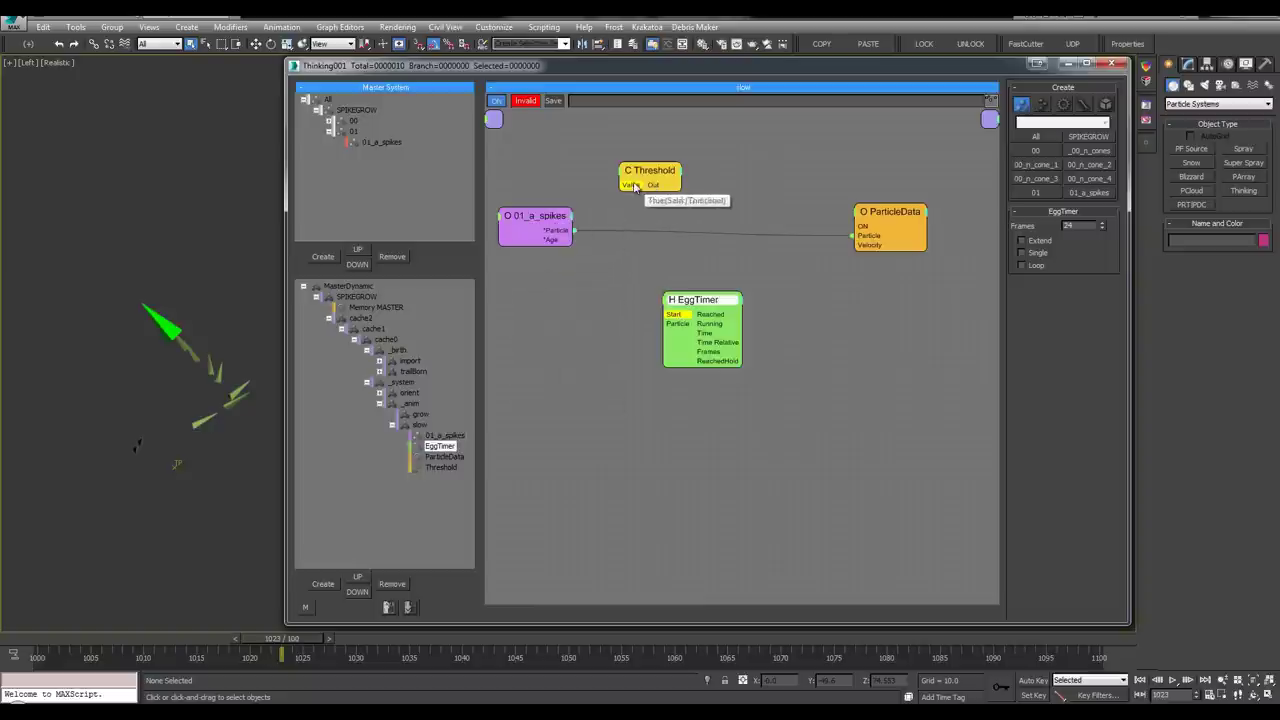
{"action": "left_click_drag", "start_coordinate": [574, 240], "coordinate": [666, 168]}
Set Threshold 1 to 0.02 and shift the Threshold node slightly closer to 01_a_spikes
{"action": "left_click", "coordinate": [1238, 277]}
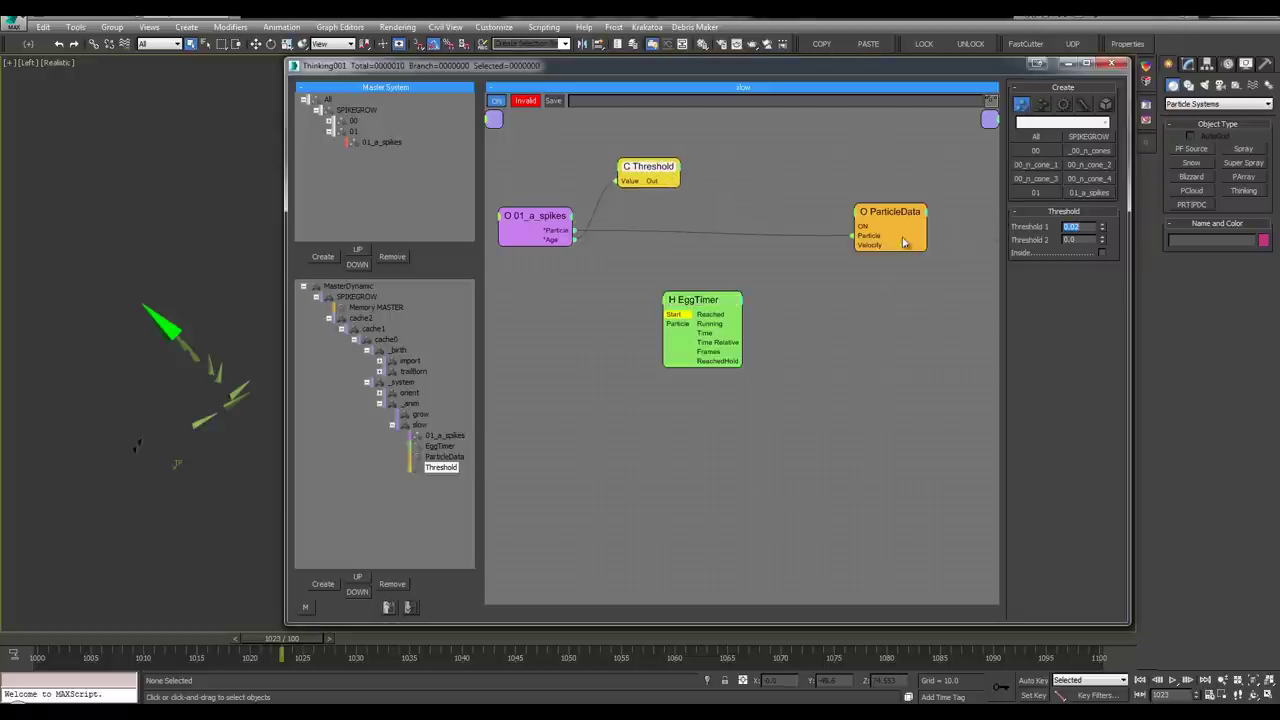
{"action": "left_click_drag", "start_coordinate": [639, 169], "coordinate": [633, 163]}
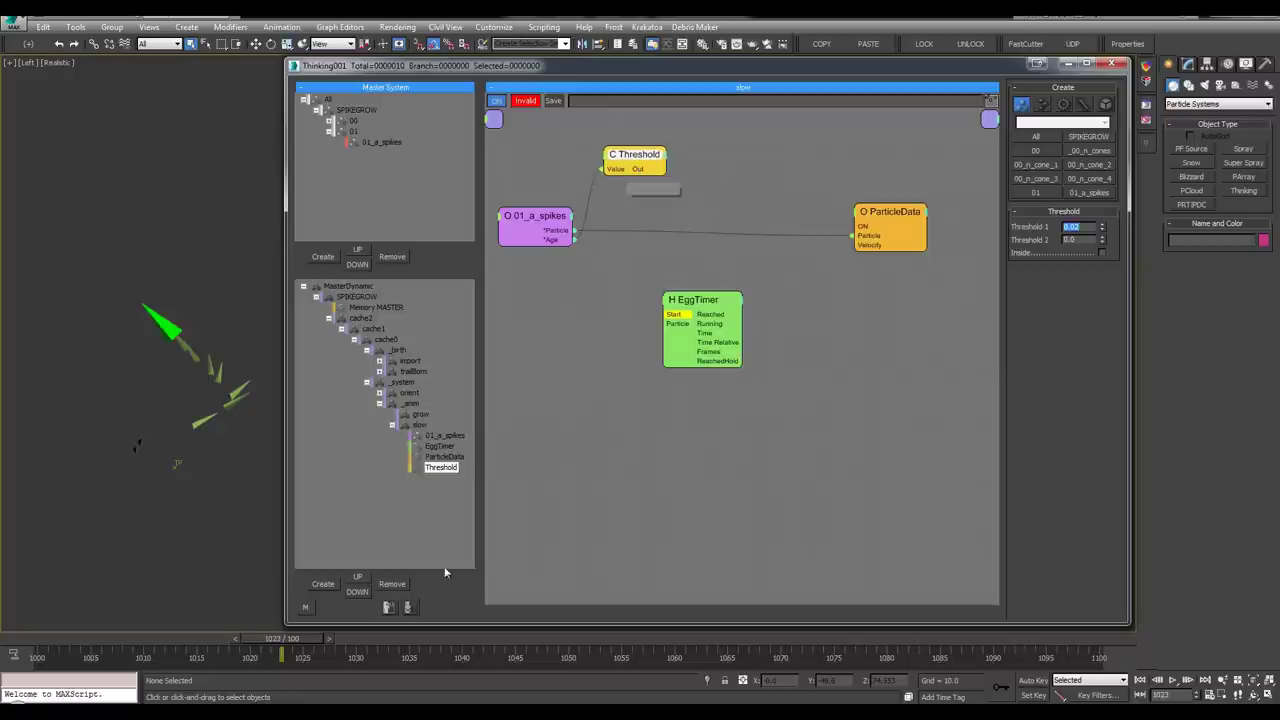
{"action": "key", "text": "Return"}
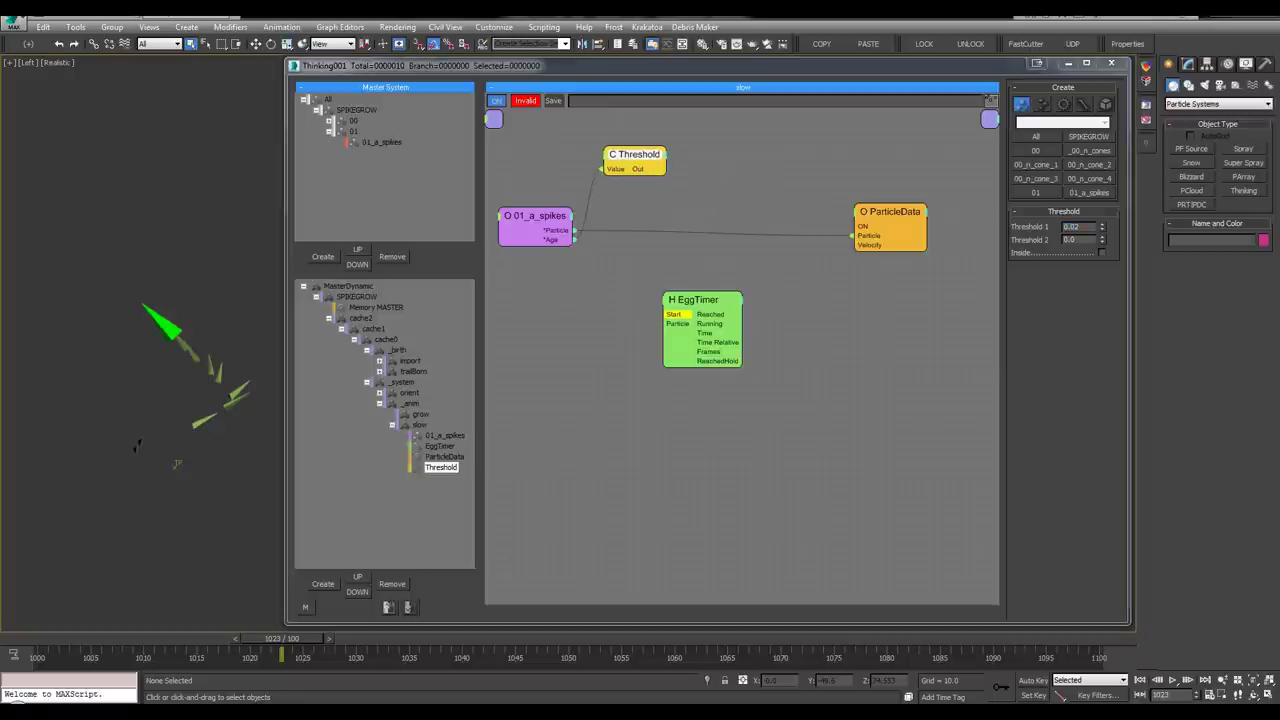
Set the MasterDynamic viewport/render subsampling to Per Half Frame and scrub to frame 1022
{"action": "left_click", "coordinate": [348, 286]}
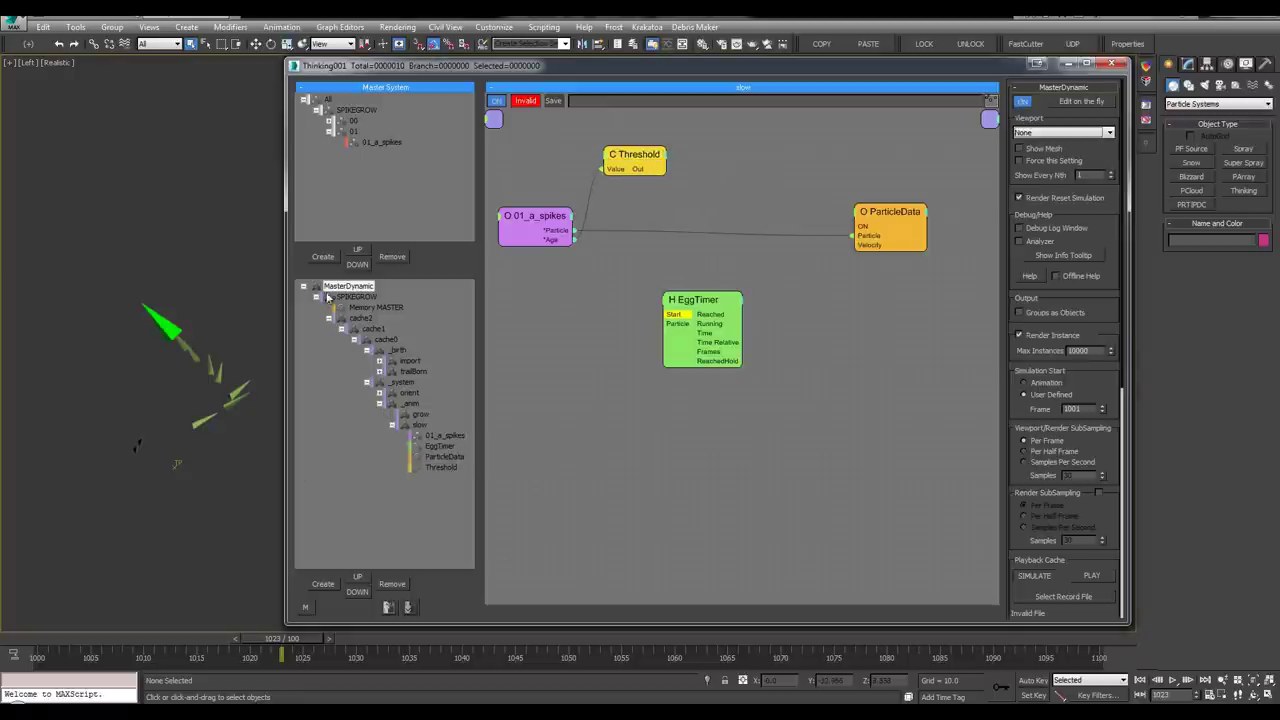
{"action": "left_click", "coordinate": [1048, 451]}
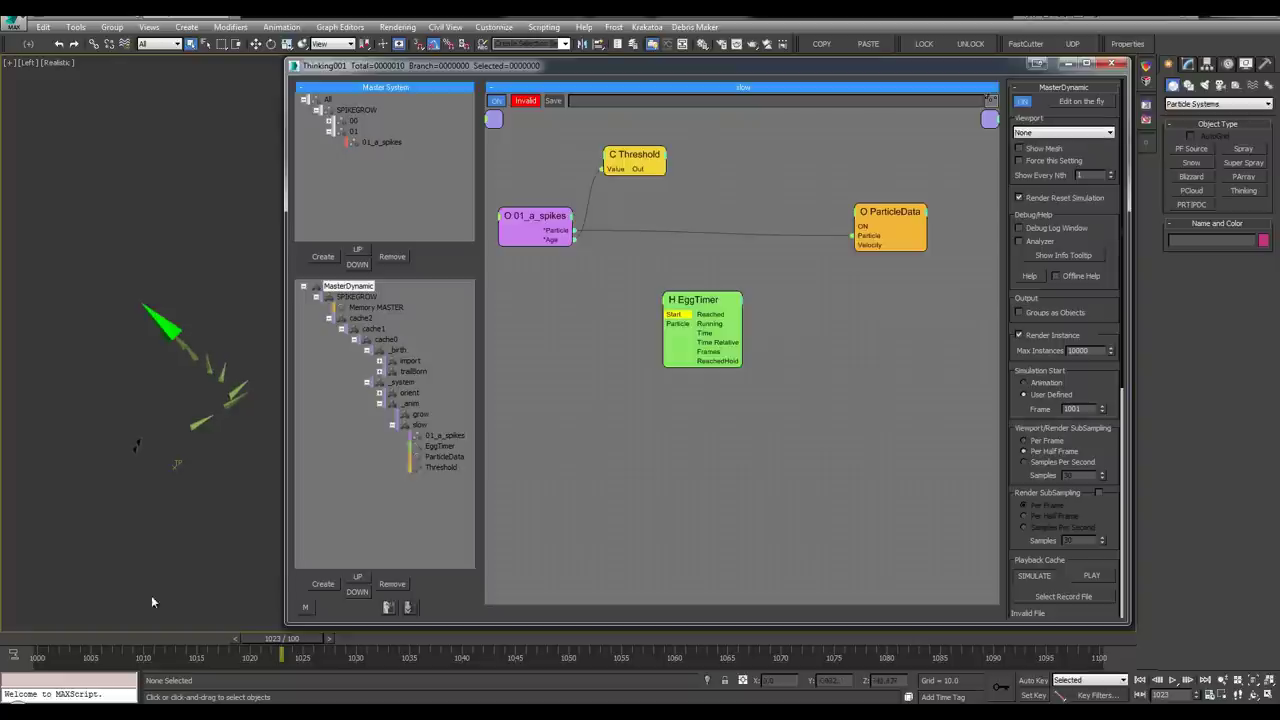
{"action": "left_click_drag", "start_coordinate": [90, 644], "coordinate": [271, 648]}
Wire the Threshold output to the EggTimer's Start input and adjust the Threshold node's position
{"action": "mouse_move", "coordinate": [641, 169]}
{"action": "left_mouse_down"}
{"action": "mouse_move", "coordinate": [669, 316]}
{"action": "mouse_move", "coordinate": [623, 166]}
{"action": "left_mouse_up"}
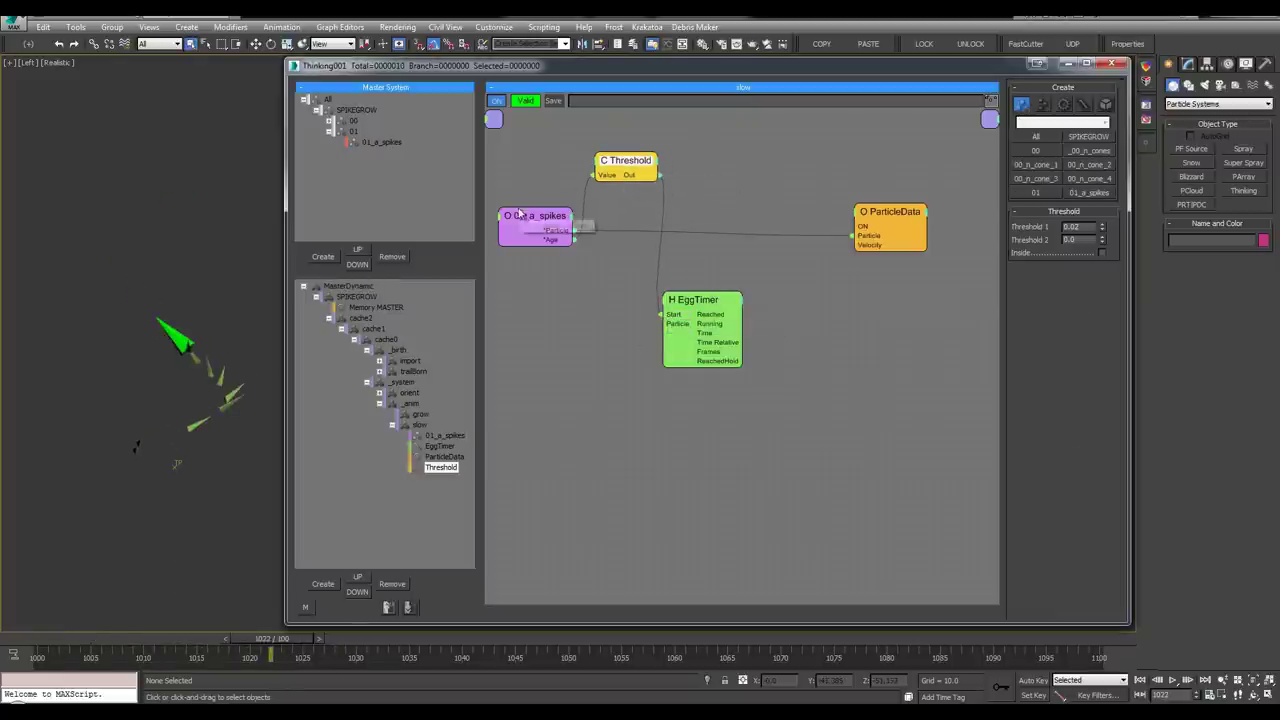
Move 01_a_spikes away from the Threshold node and wire its Particle output to the EggTimer's Particle input
{"action": "left_click_drag", "start_coordinate": [526, 216], "coordinate": [520, 210]}
{"action": "left_click", "coordinate": [625, 163]}
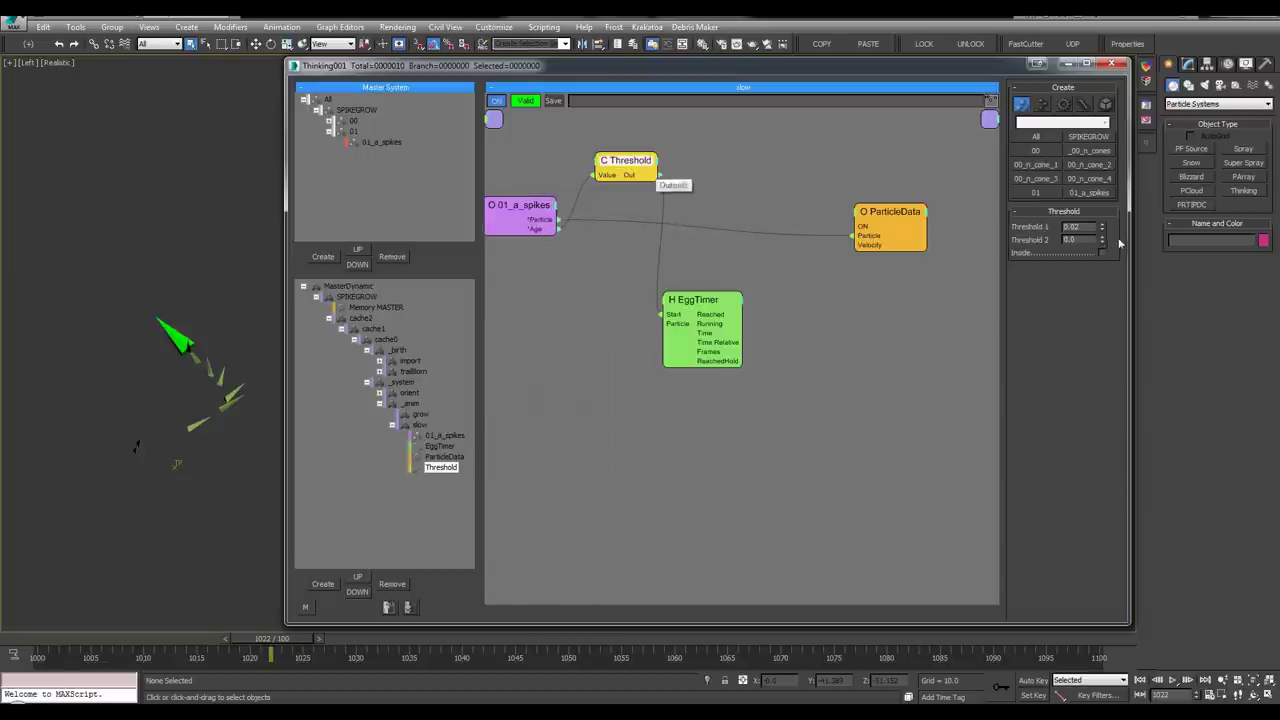
{"action": "left_click_drag", "start_coordinate": [1105, 233], "coordinate": [1111, 187]}
{"action": "left_click_drag", "start_coordinate": [557, 221], "coordinate": [675, 319]}
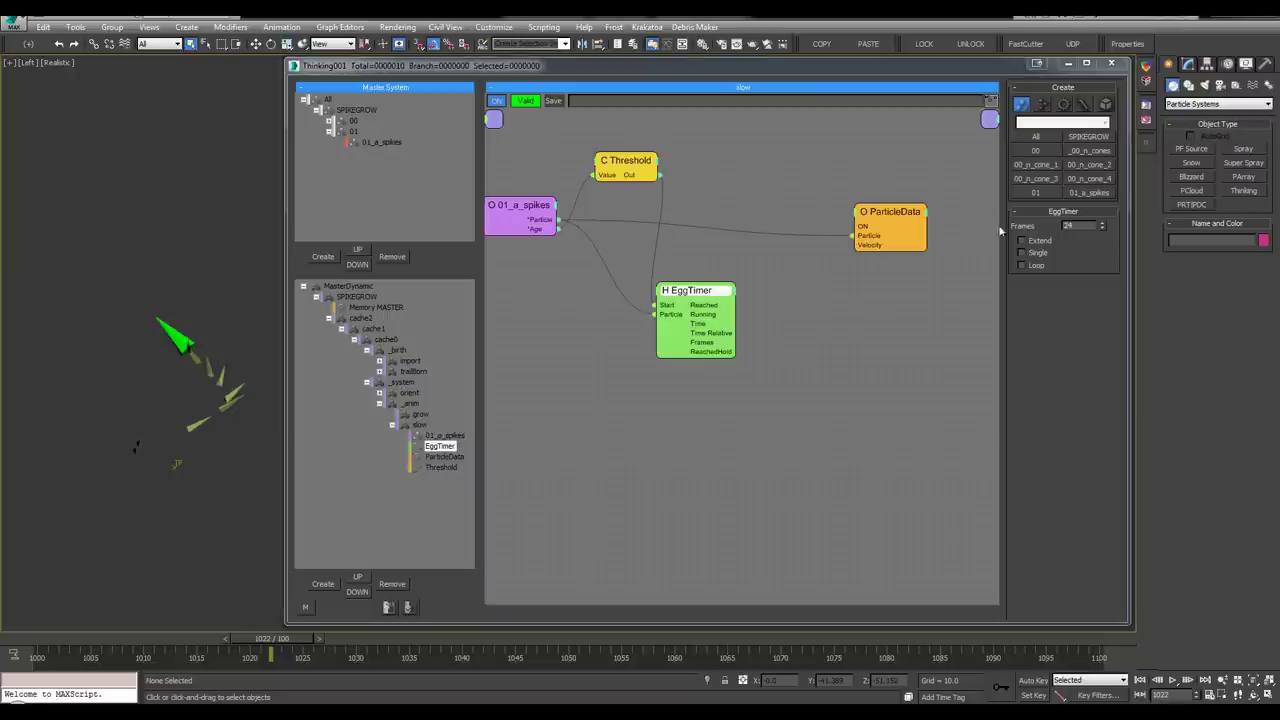
Enable Single on the EggTimer and expose its Frames input
{"action": "left_click", "coordinate": [1024, 254]}
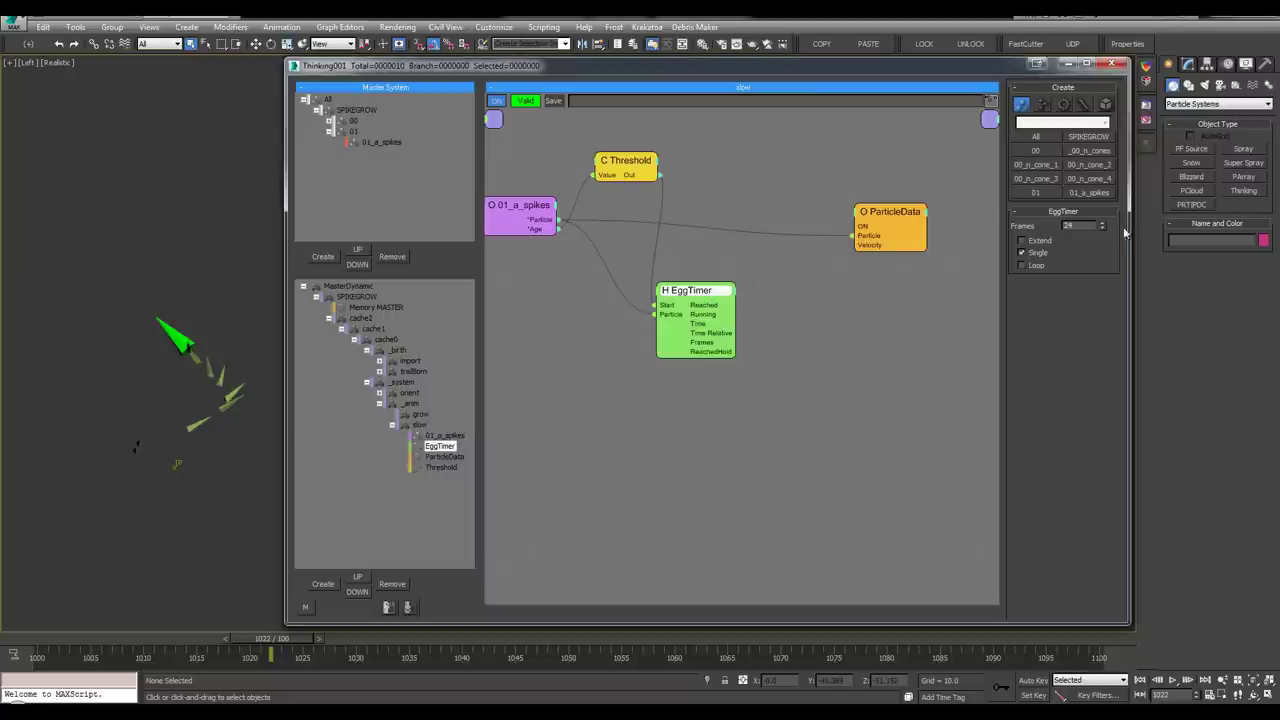
{"action": "mouse_move", "coordinate": [659, 290]}
{"action": "left_mouse_down"}
{"action": "mouse_move", "coordinate": [681, 289]}
{"action": "mouse_move", "coordinate": [663, 292]}
{"action": "left_mouse_up"}
{"action": "left_click", "coordinate": [671, 289]}
{"action": "left_click", "coordinate": [663, 356]}
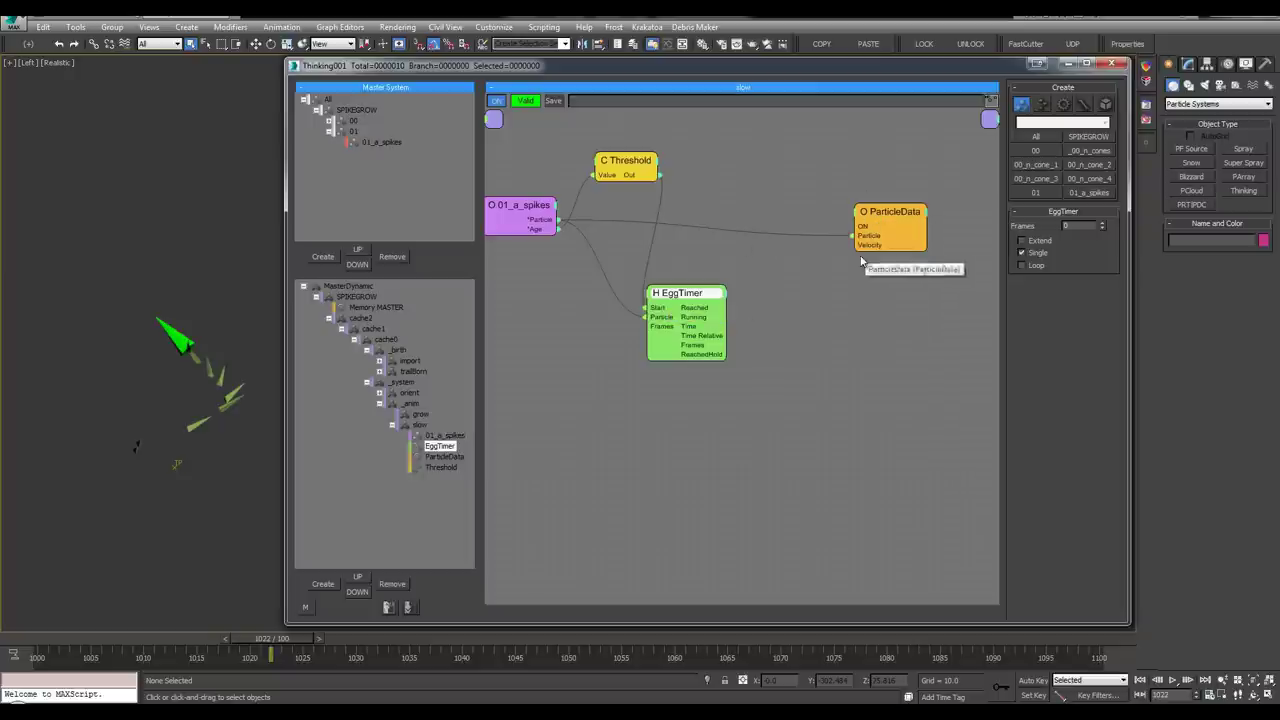
Go to frame 1023, widen the thinkingParticles window and move ParticleData well clear of the Threshold and EggTimer nodes
{"action": "left_click_drag", "start_coordinate": [884, 222], "coordinate": [908, 208]}
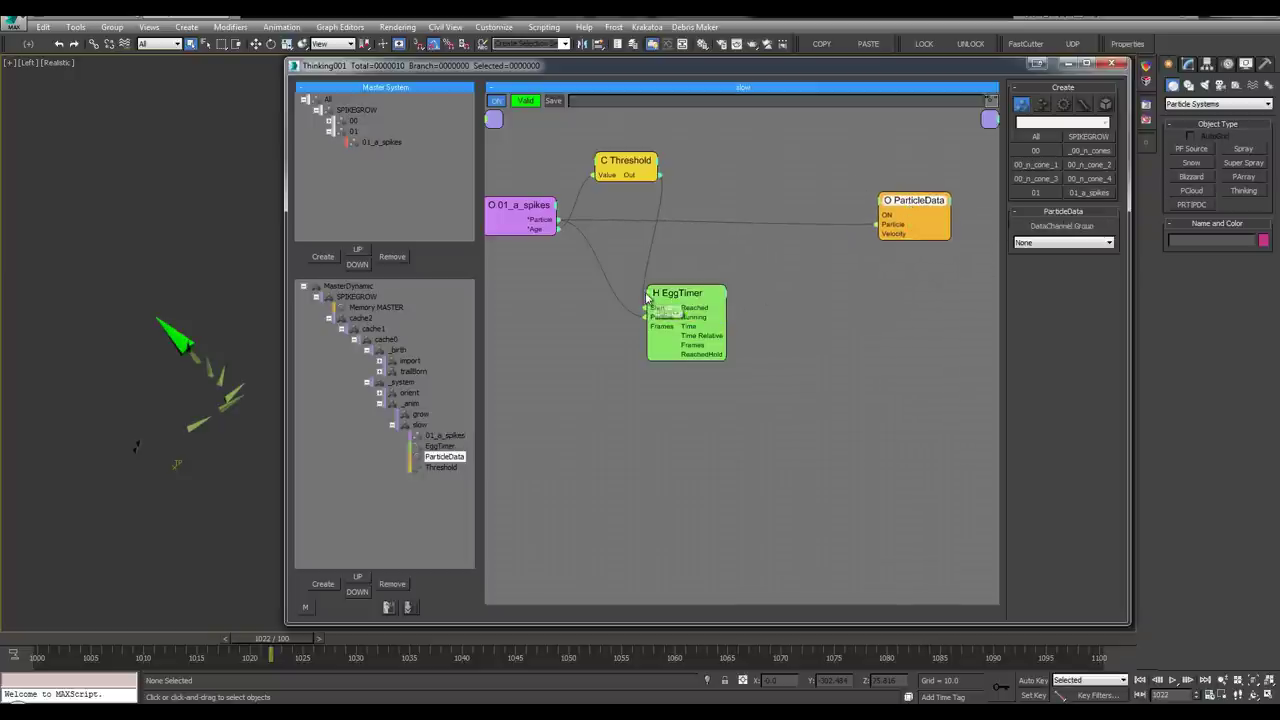
{"action": "key", "text": "/"}
{"action": "left_click_drag", "start_coordinate": [102, 640], "coordinate": [298, 651]}
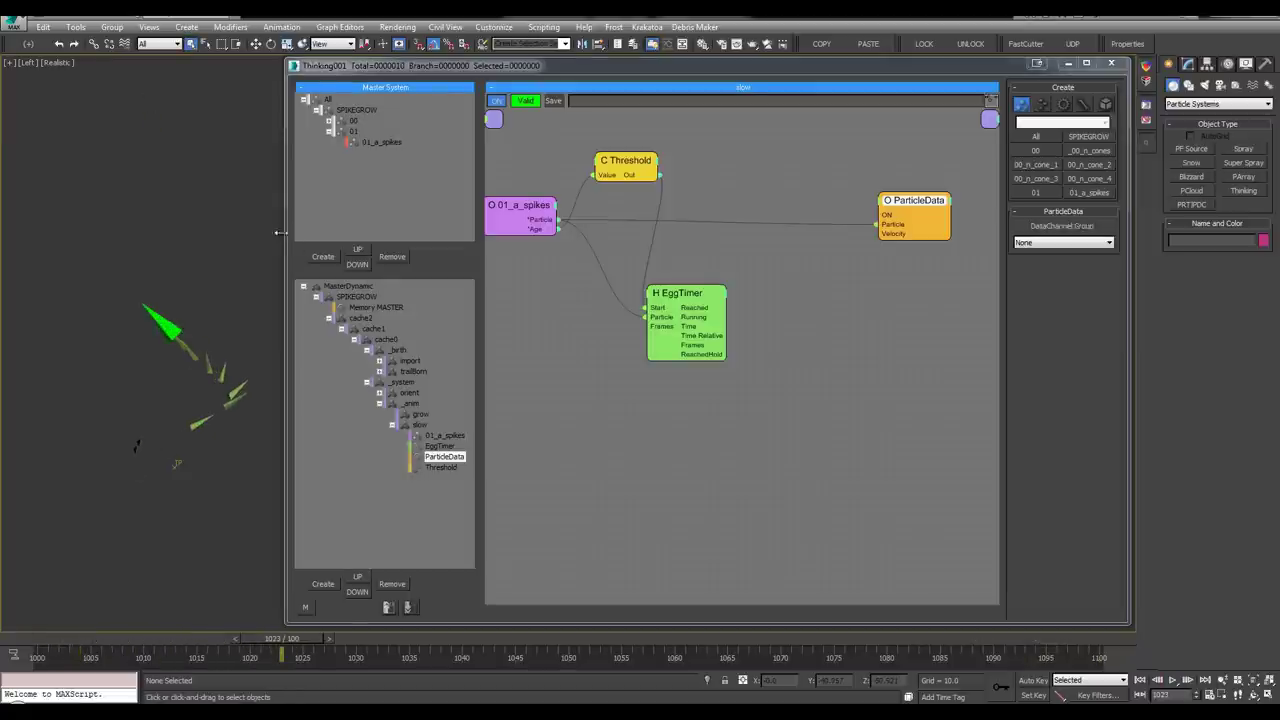
{"action": "left_click_drag", "start_coordinate": [280, 232], "coordinate": [248, 233]}
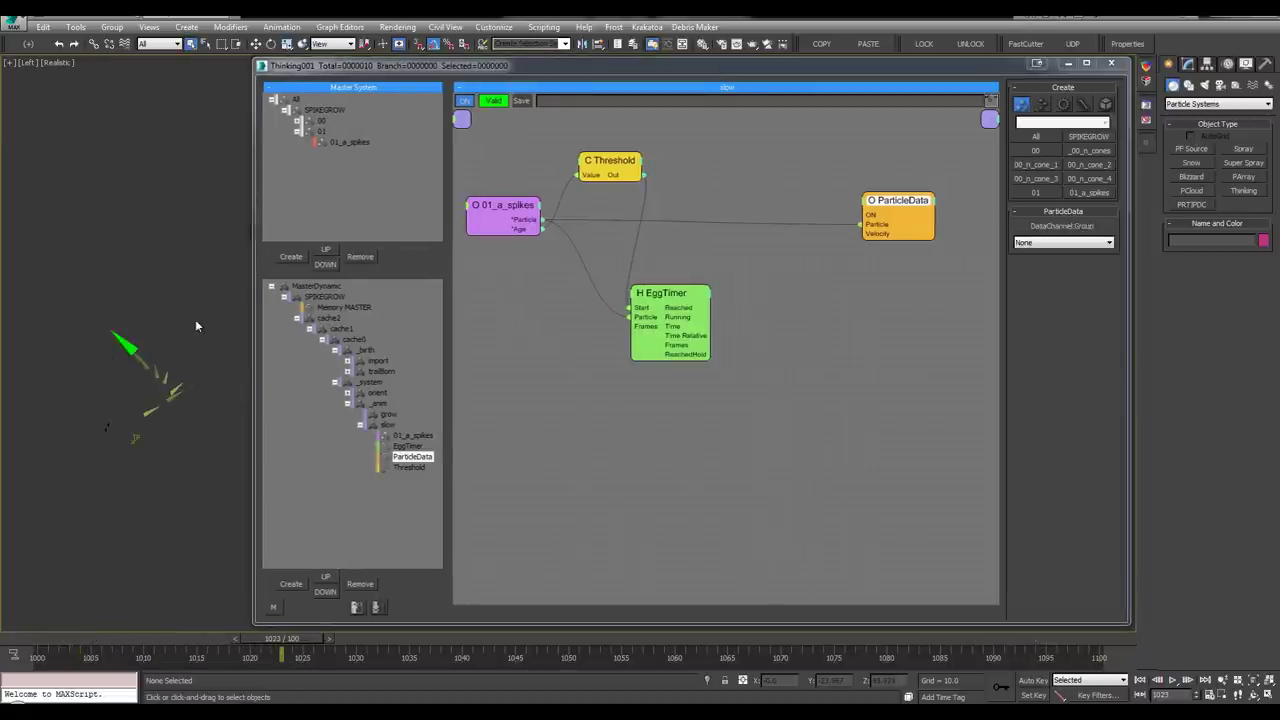
{"action": "middle_click_drag", "start_coordinate": [220, 323], "coordinate": [185, 352]}
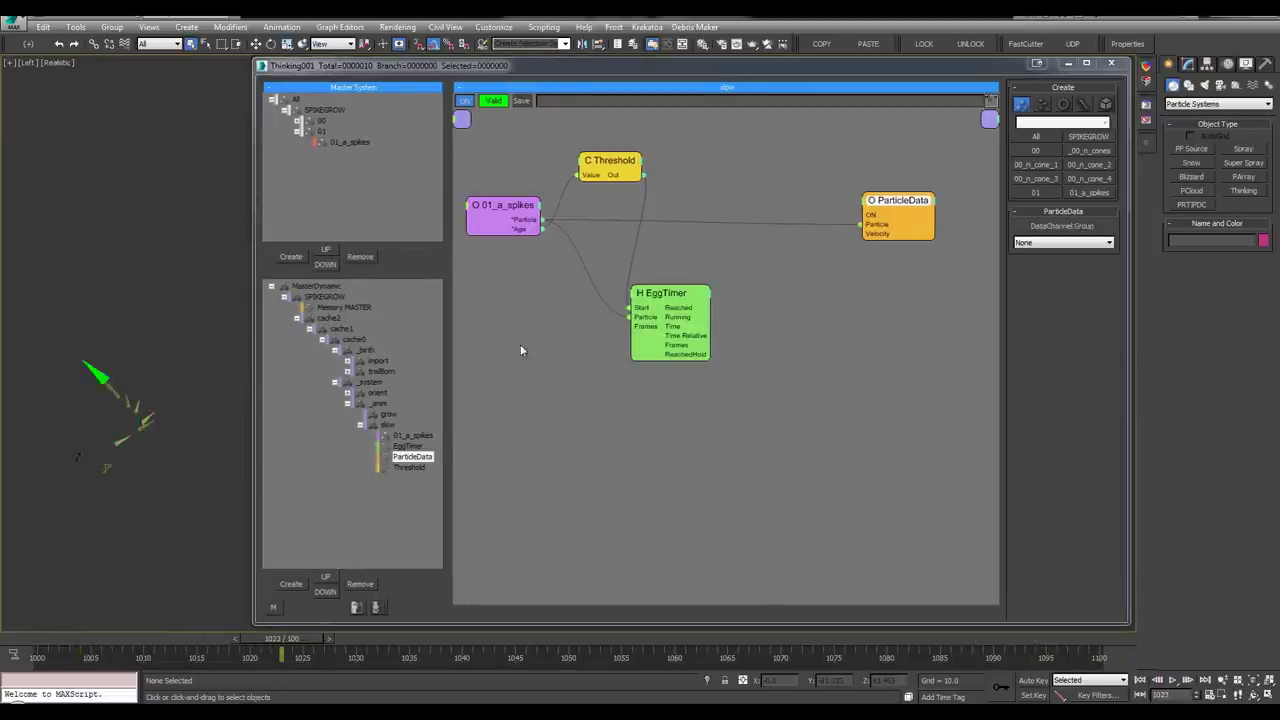
{"action": "scroll", "coordinate": [783, 310], "scroll_direction": "down", "scroll_amount": 3}
{"action": "middle_click_drag", "start_coordinate": [814, 276], "coordinate": [828, 258]}
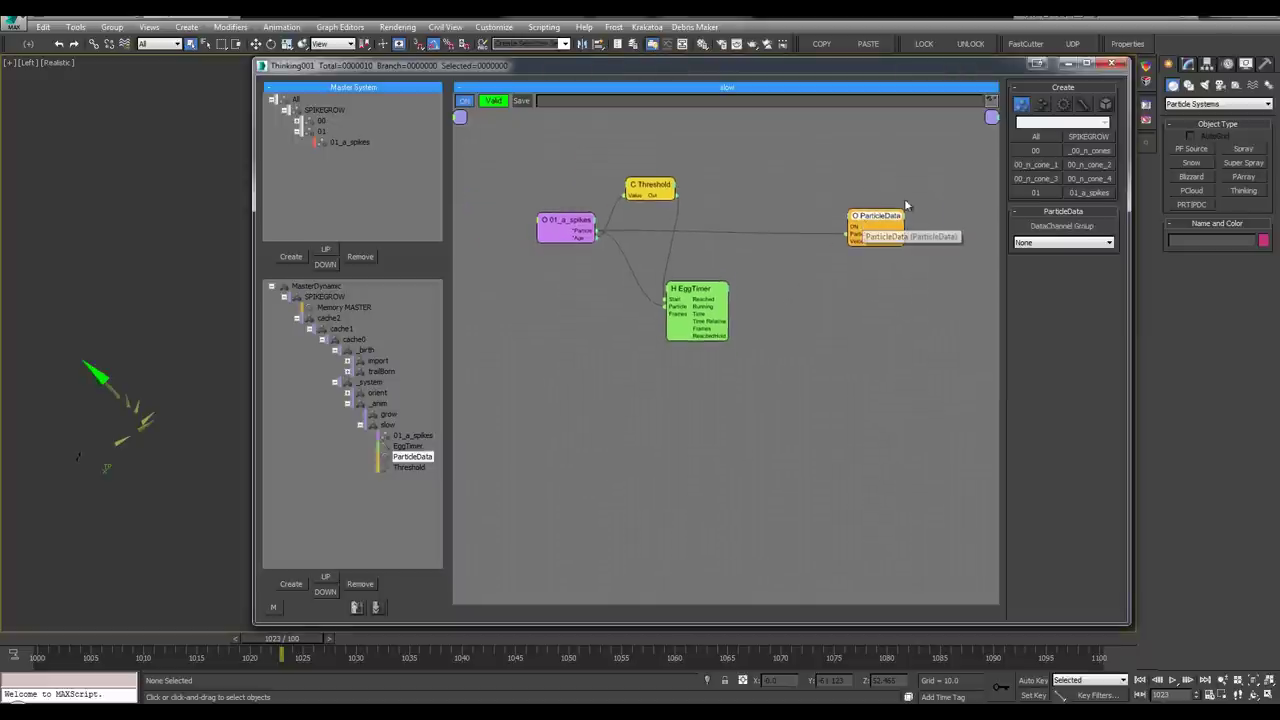
{"action": "left_click_drag", "start_coordinate": [900, 214], "coordinate": [970, 147]}
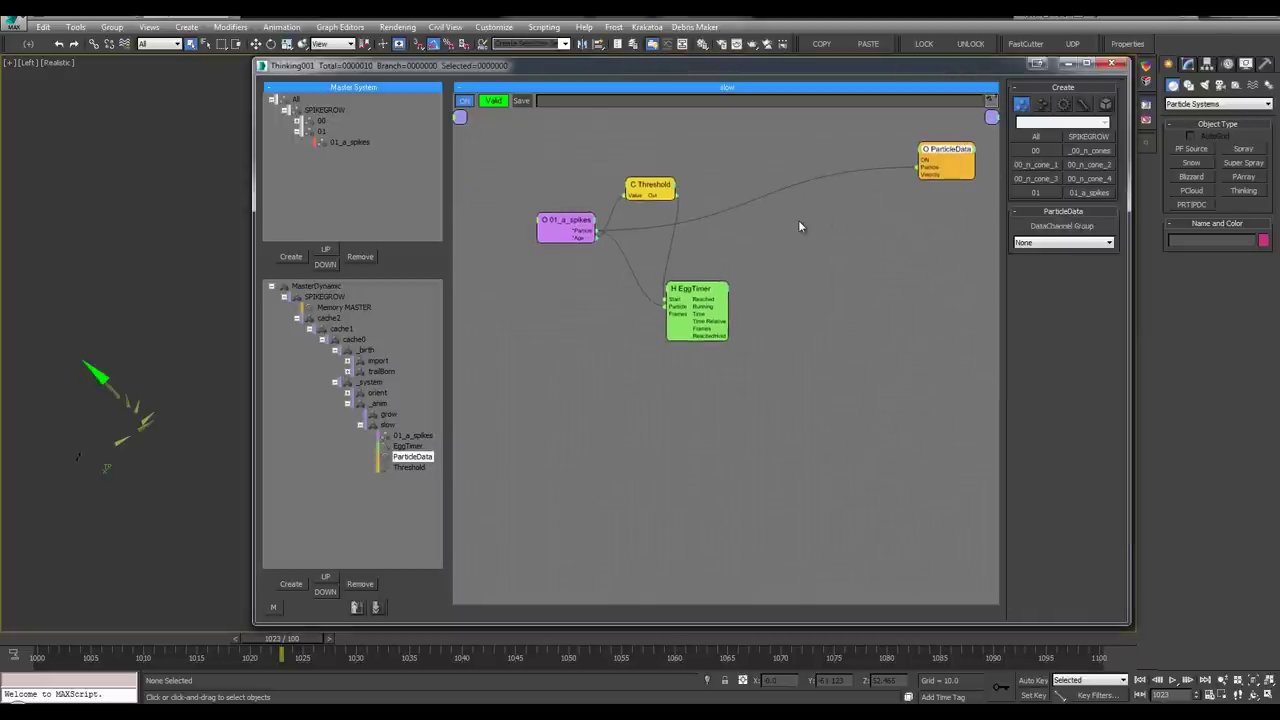
{"action": "key", "text": "ctrl+s"}
Add a ValueToTime helper between the EggTimer and ParticleData nodes
{"action": "key", "text": "Tab"}
{"action": "type", "text": "va"}
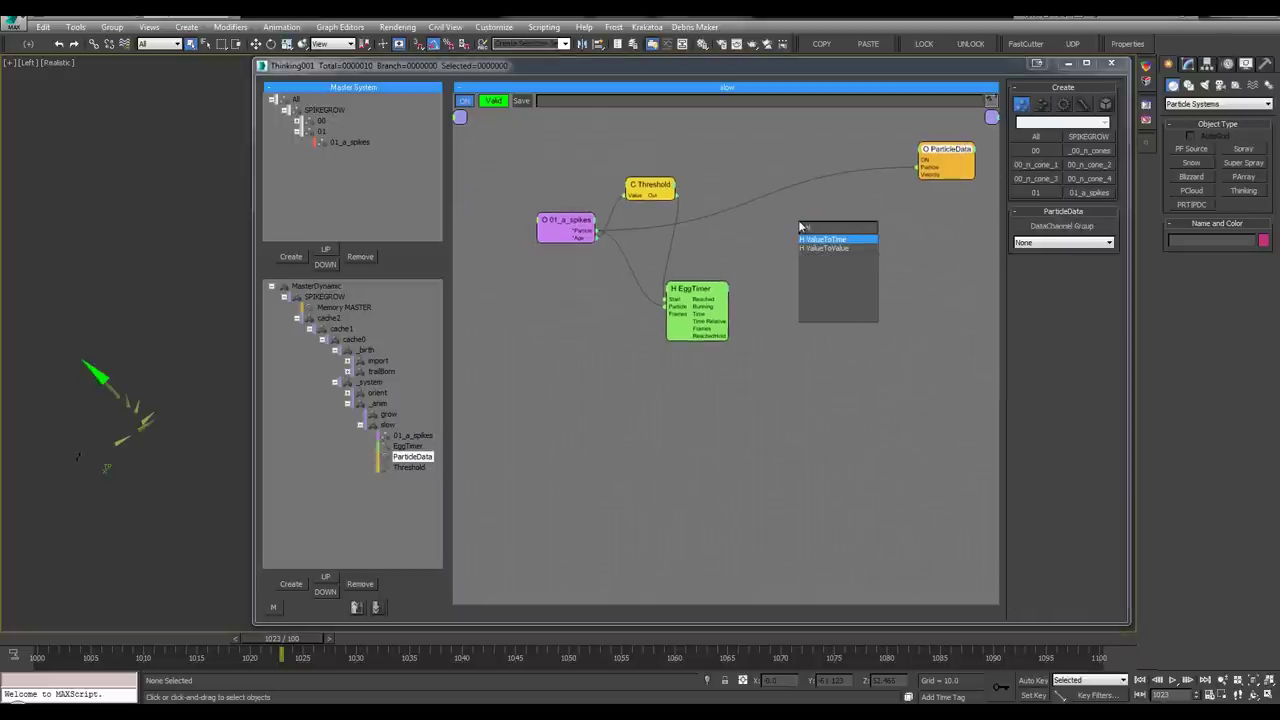
{"action": "left_click", "coordinate": [826, 240]}
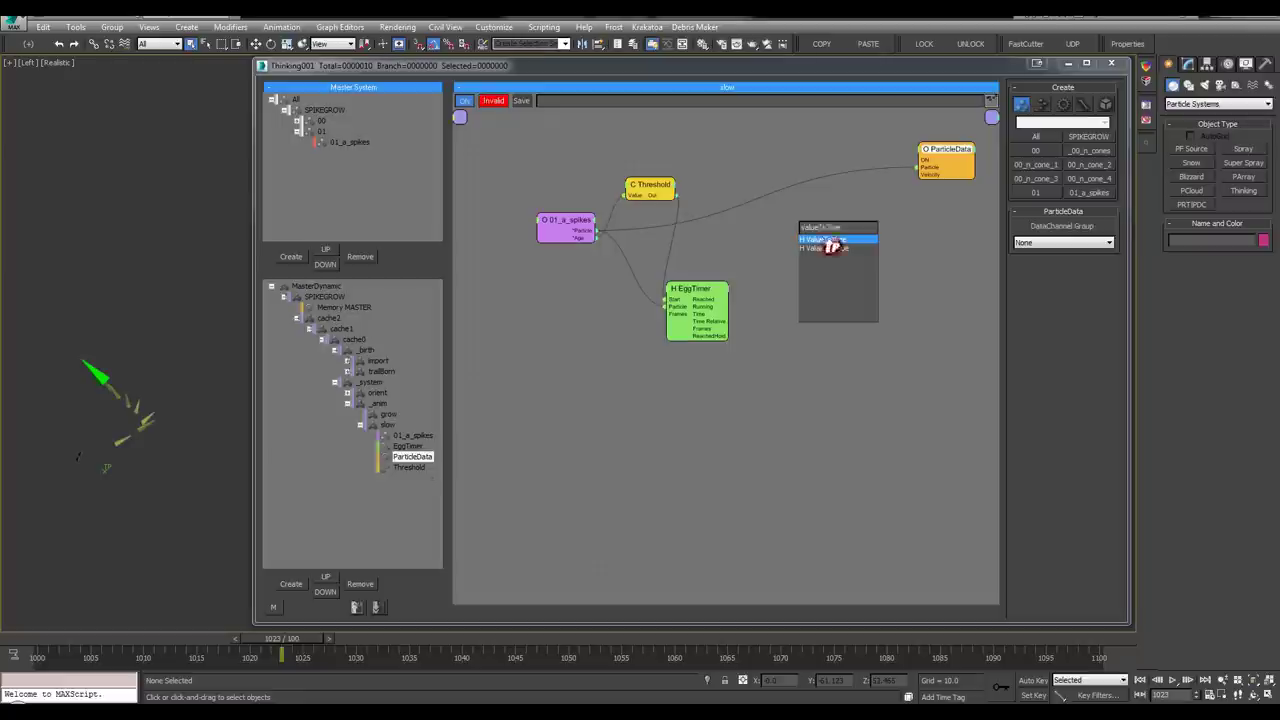
Expose the Value2 input of ValueToTime and wire the EggTimer's Time output to its Value input
{"action": "left_click_drag", "start_coordinate": [720, 280], "coordinate": [714, 273]}
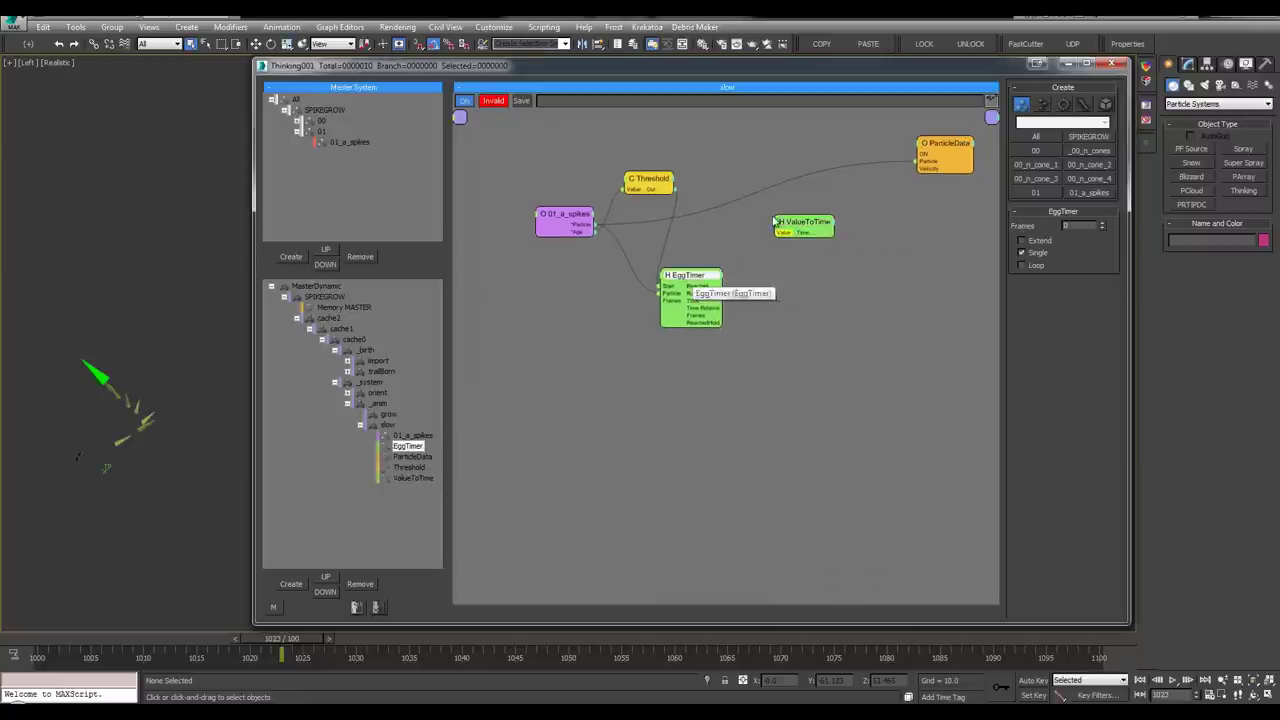
{"action": "left_click_drag", "start_coordinate": [781, 223], "coordinate": [768, 223]}
{"action": "left_click", "coordinate": [768, 224]}
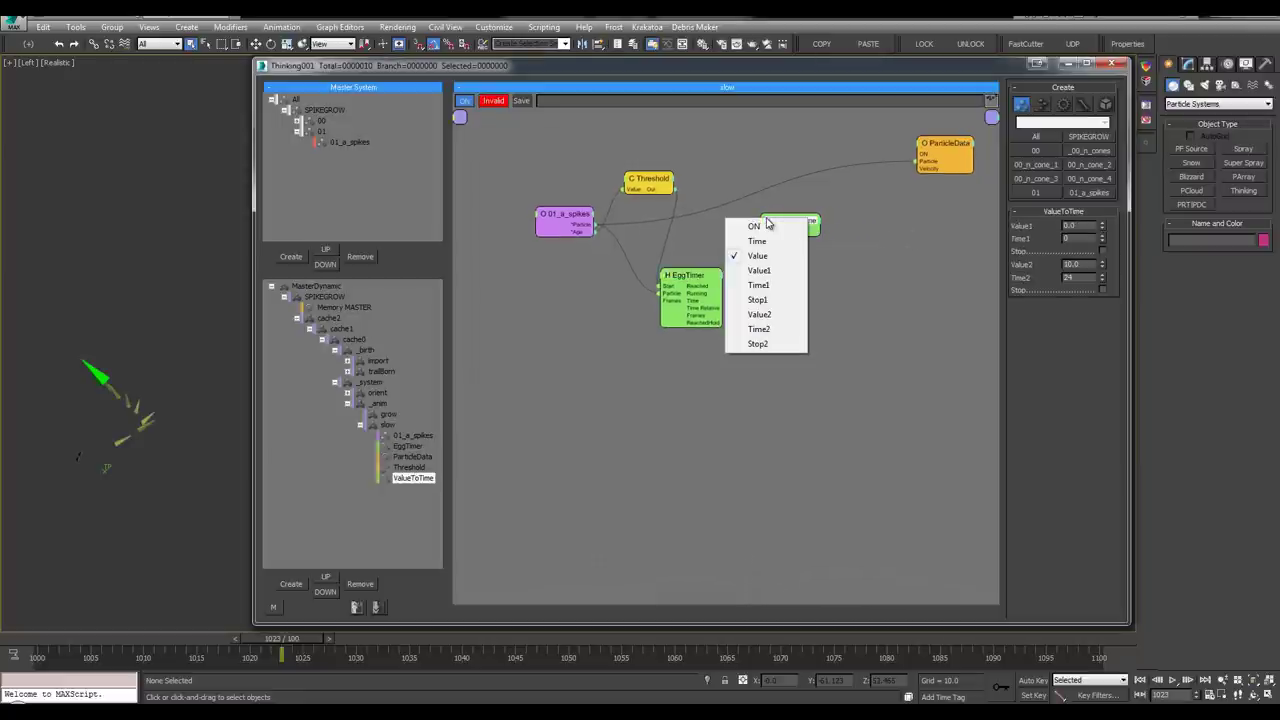
{"action": "left_click", "coordinate": [762, 315]}
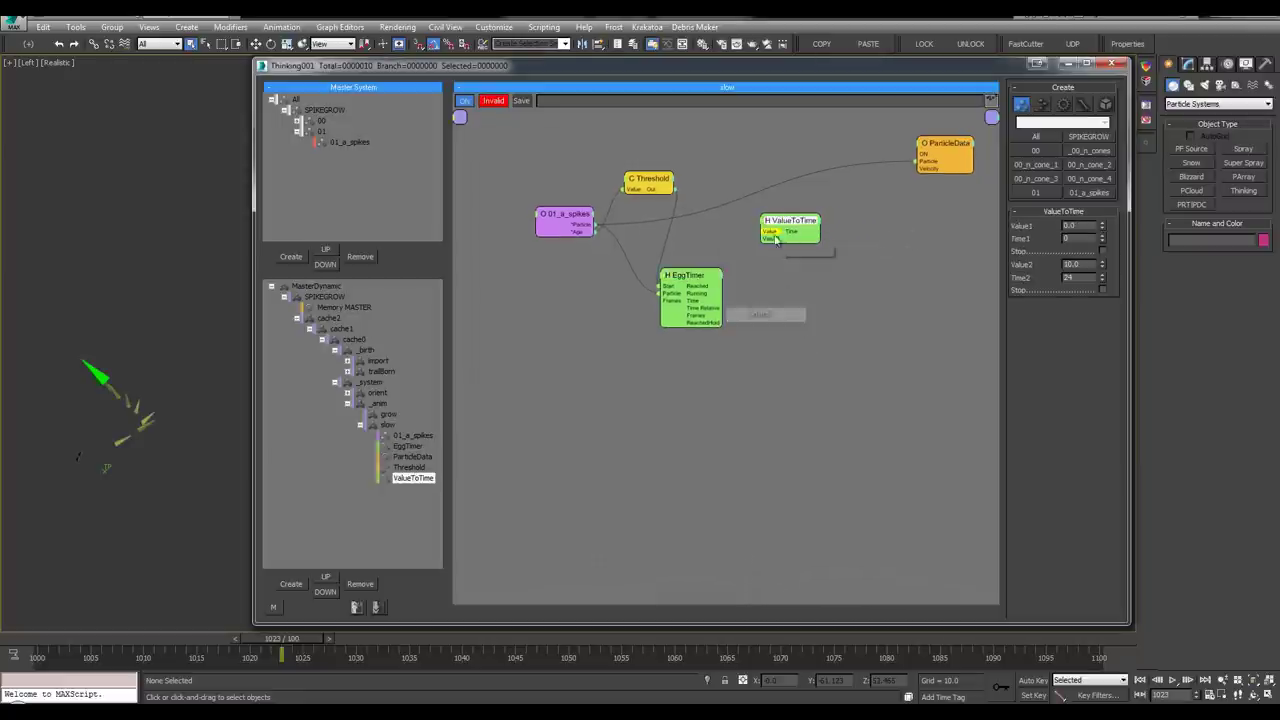
{"action": "left_click_drag", "start_coordinate": [784, 228], "coordinate": [796, 225]}
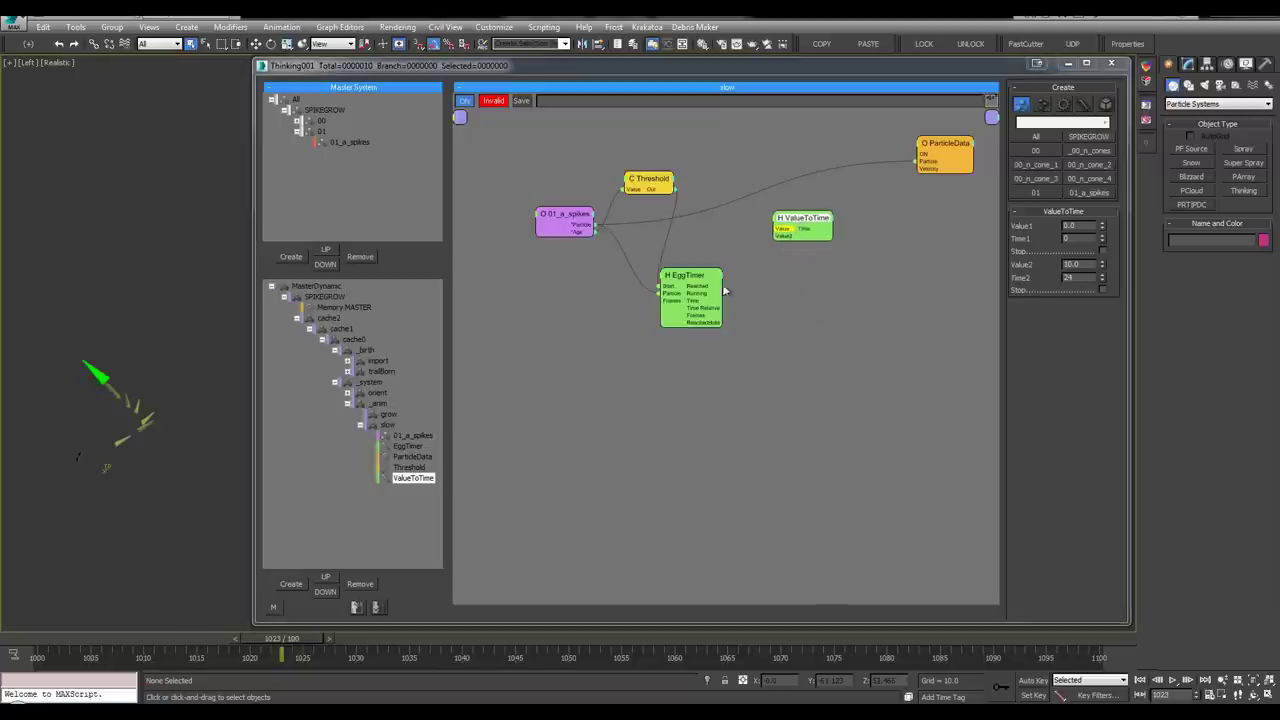
{"action": "mouse_move", "coordinate": [776, 230]}
{"action": "left_mouse_down"}
{"action": "mouse_move", "coordinate": [717, 308]}
{"action": "mouse_move", "coordinate": [703, 304]}
{"action": "mouse_move", "coordinate": [712, 282]}
{"action": "mouse_move", "coordinate": [786, 256]}
{"action": "mouse_move", "coordinate": [785, 238]}
{"action": "left_mouse_up"}
{"action": "left_click_drag", "start_coordinate": [692, 279], "coordinate": [708, 270]}
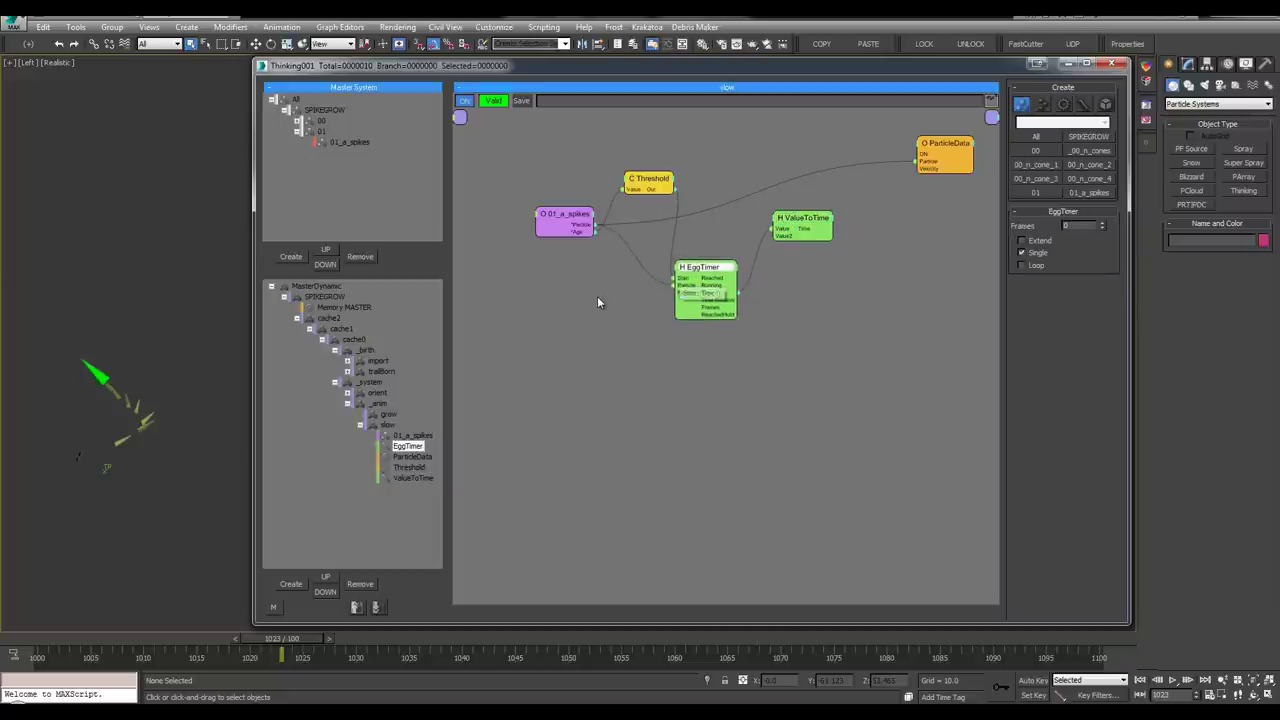
Add a Random helper beside the EggTimer and wire the 01_a_spikes Particle output to it
{"action": "key", "text": "Tab"}
{"action": "type", "text": "rand"}
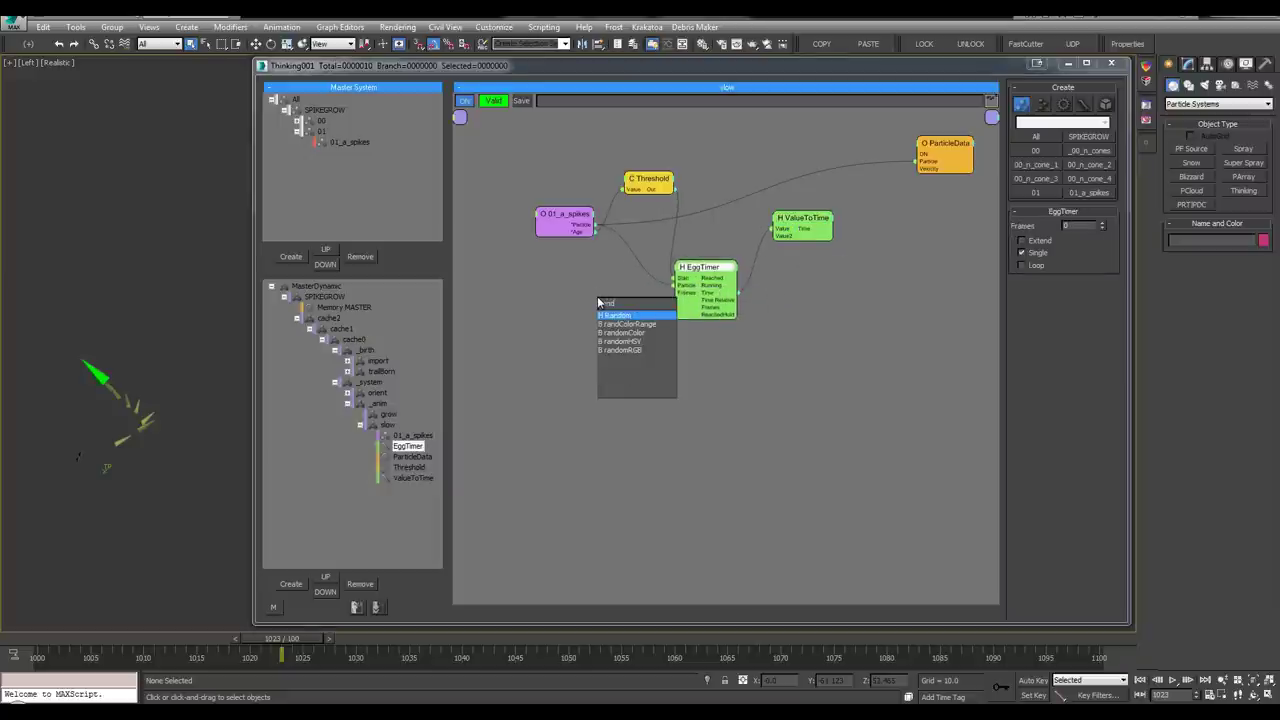
{"action": "left_click", "coordinate": [614, 316]}
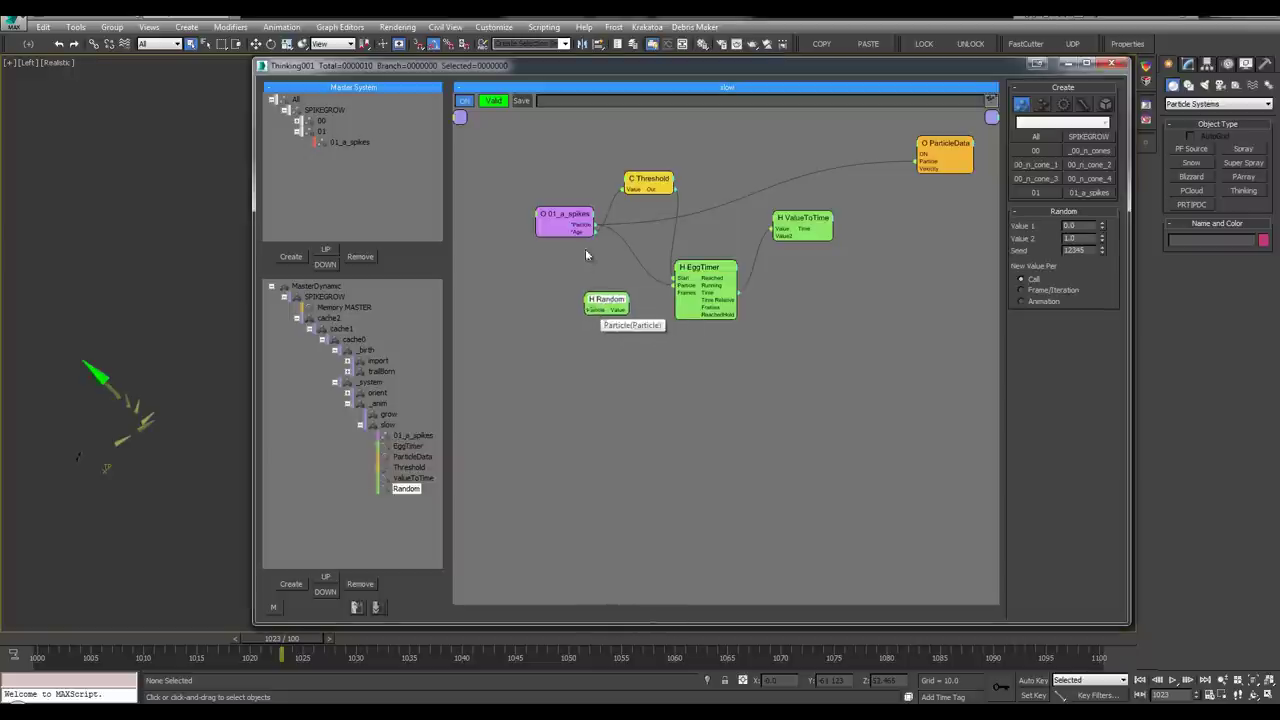
{"action": "left_click_drag", "start_coordinate": [587, 255], "coordinate": [524, 206]}
{"action": "left_click_drag", "start_coordinate": [614, 308], "coordinate": [664, 287]}
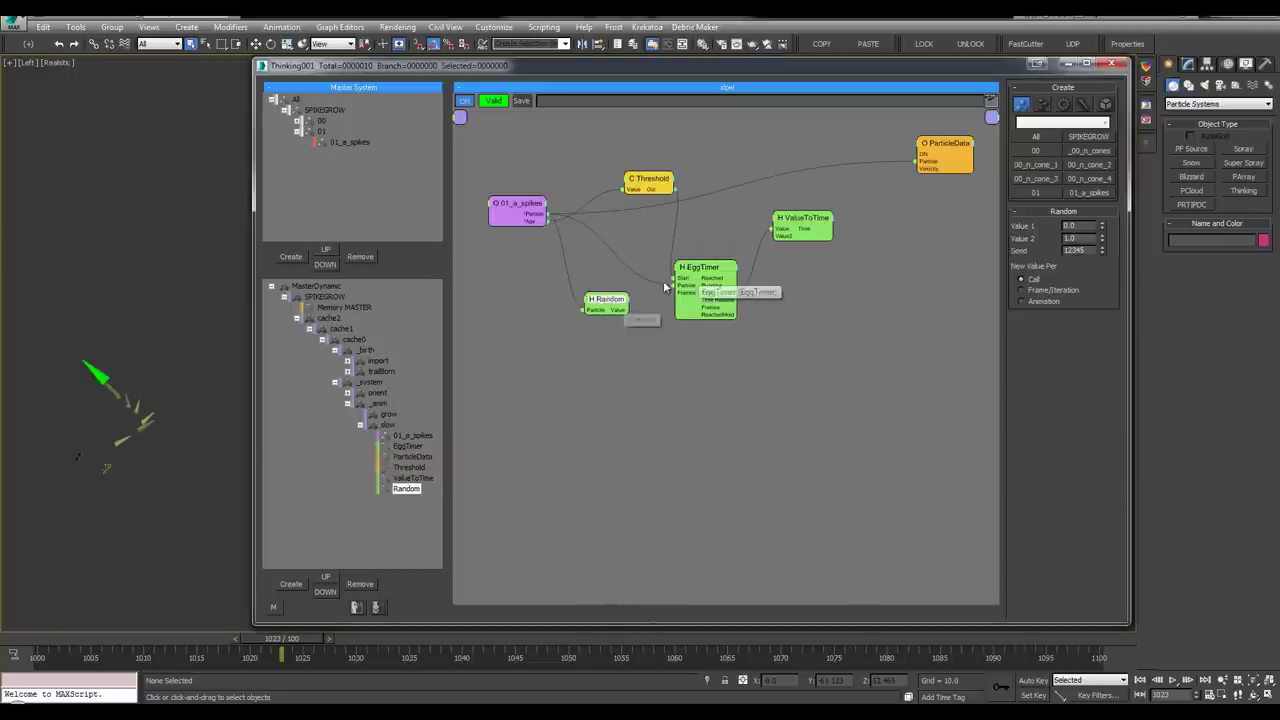
Rename the Random helper to frames and feed its Value to the EggTimer's Frames input with a new value per Animation
{"action": "key", "text": "F2"}
{"action": "type", "text": "fra"}
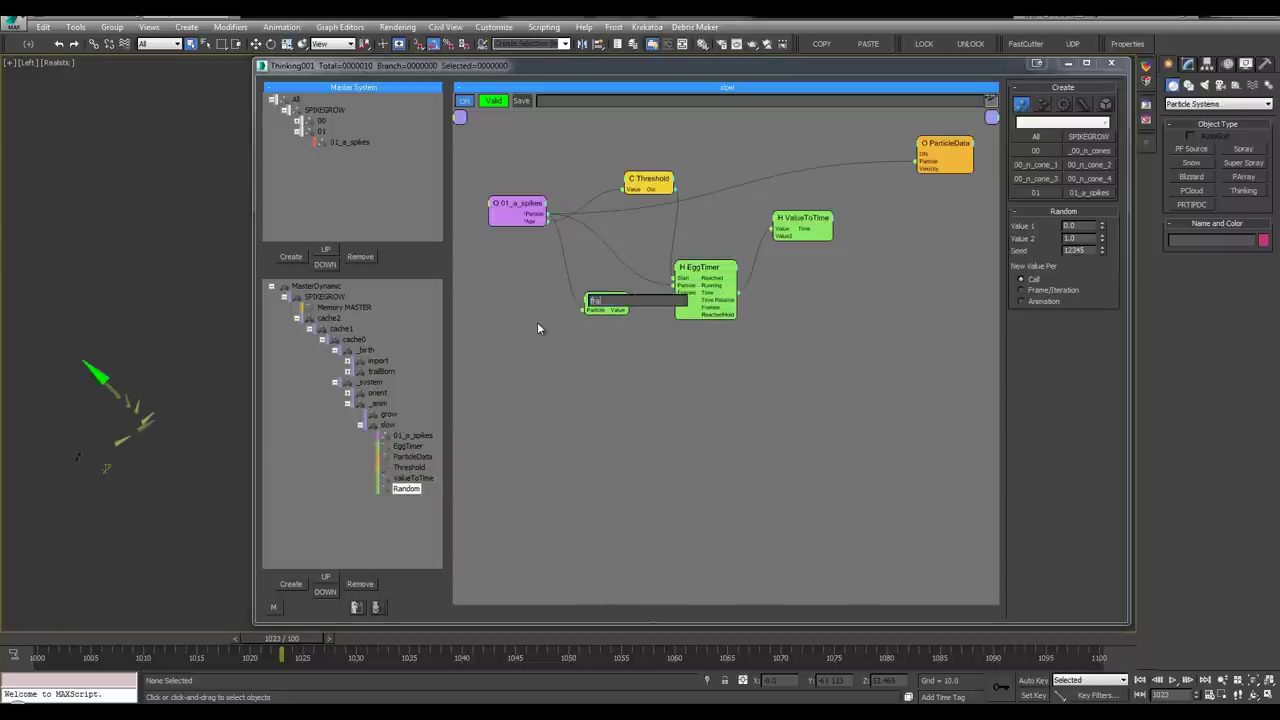
{"action": "type", "text": "mes"}
{"action": "key", "text": "Return"}
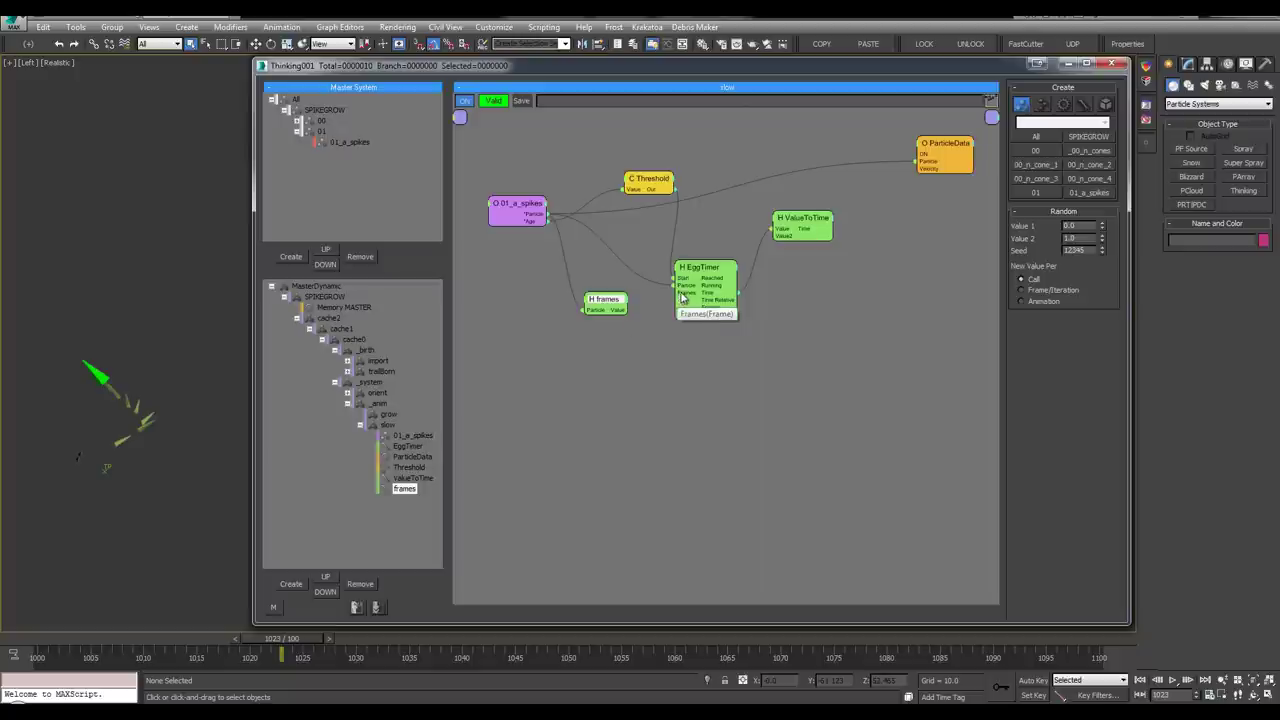
{"action": "left_click_drag", "start_coordinate": [681, 297], "coordinate": [627, 309]}
{"action": "left_click", "coordinate": [1040, 301]}
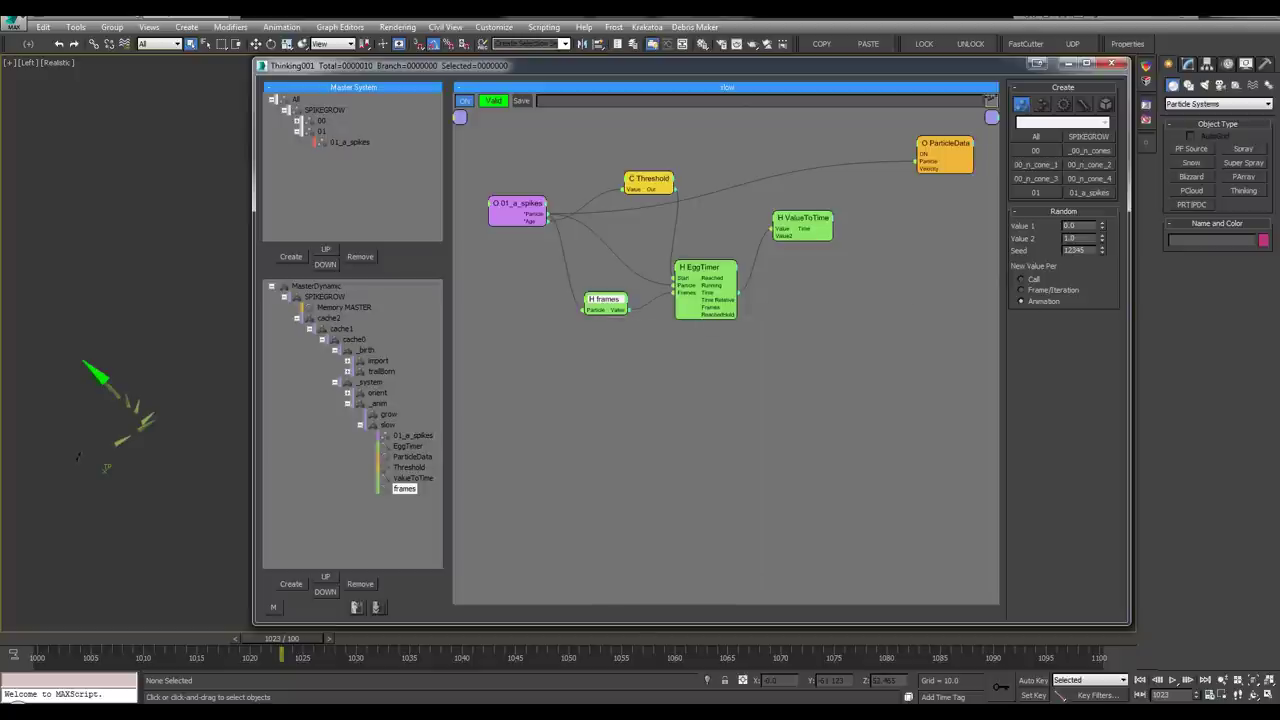
Delete the Random helper named frames
{"action": "double_click", "coordinate": [605, 300]}
{"action": "key", "text": "Escape"}
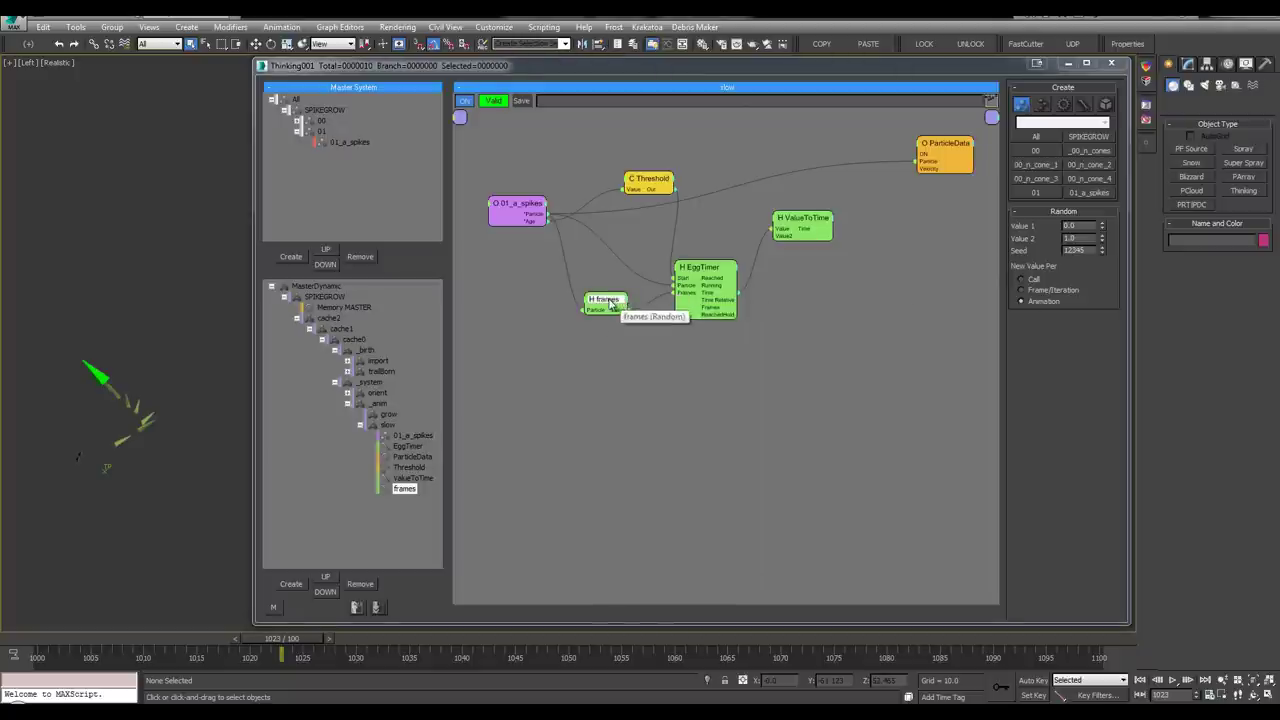
{"action": "left_click", "coordinate": [609, 299]}
{"action": "key", "text": "Delete"}
Add a Float helper beside the EggTimer and rename it frames
{"action": "key", "text": "Tab"}
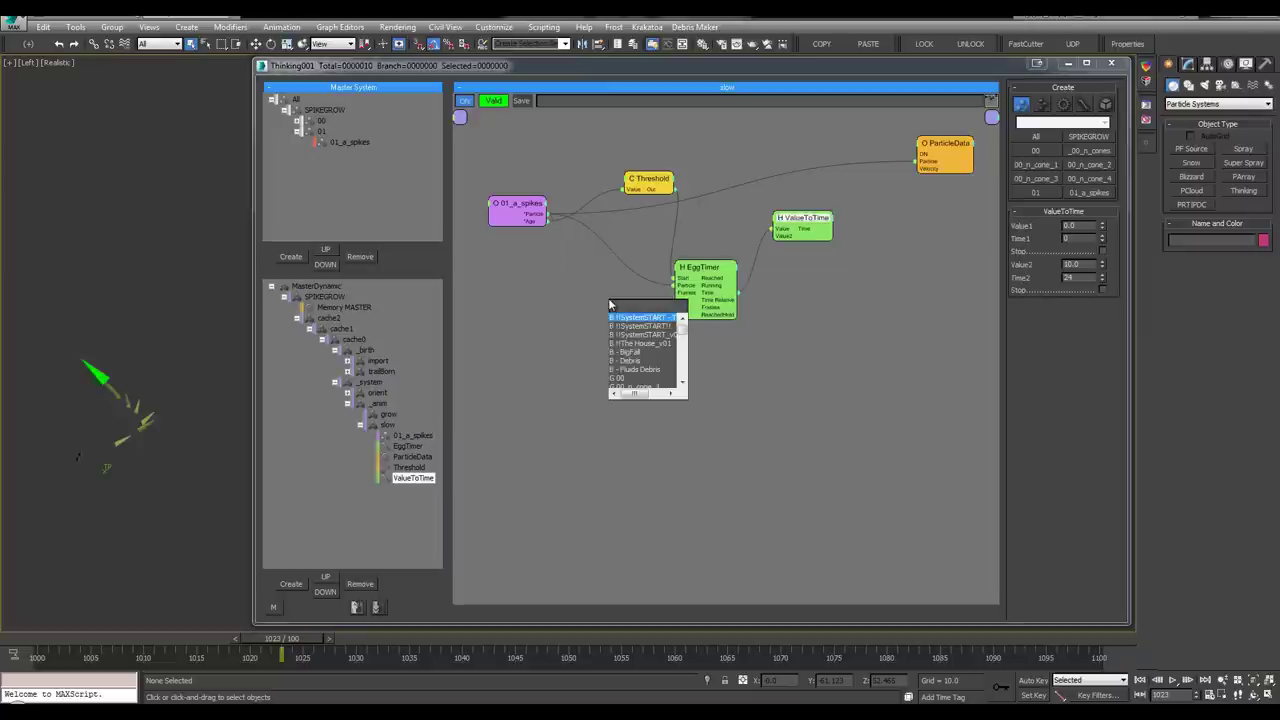
{"action": "type", "text": "float"}
{"action": "key", "text": "Return"}
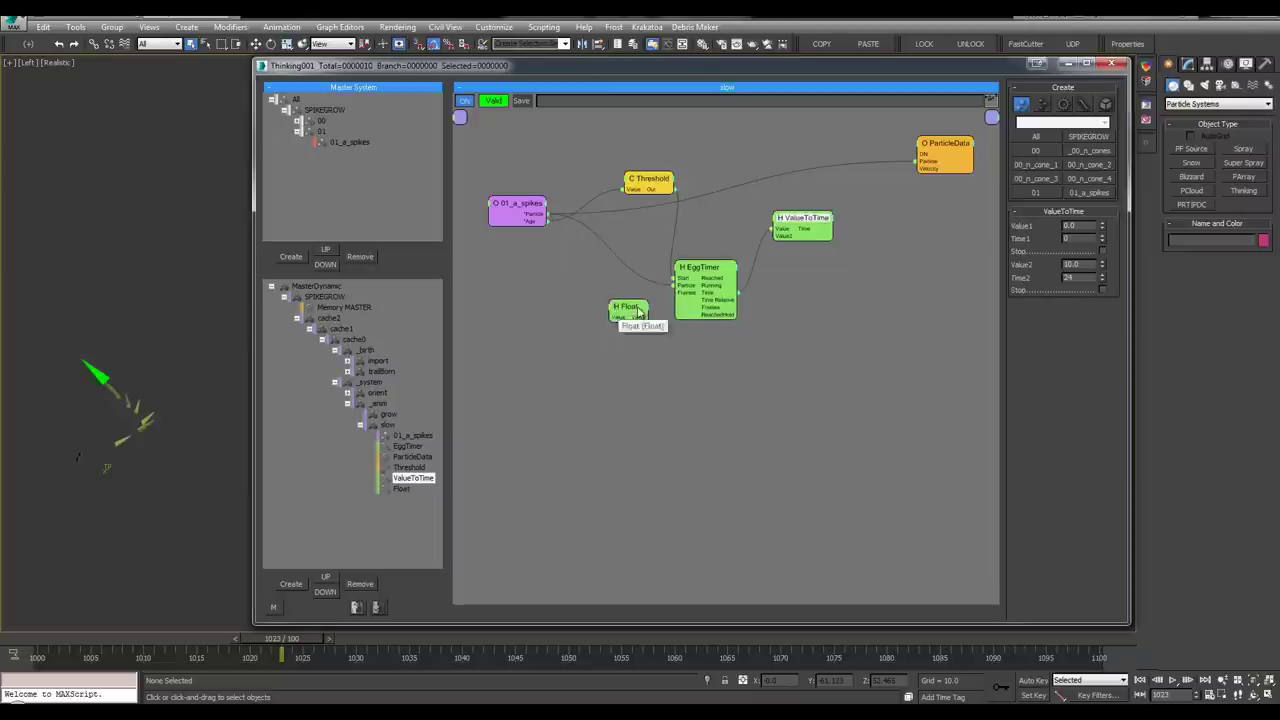
{"action": "left_click_drag", "start_coordinate": [611, 304], "coordinate": [575, 293]}
{"action": "double_click", "coordinate": [585, 294]}
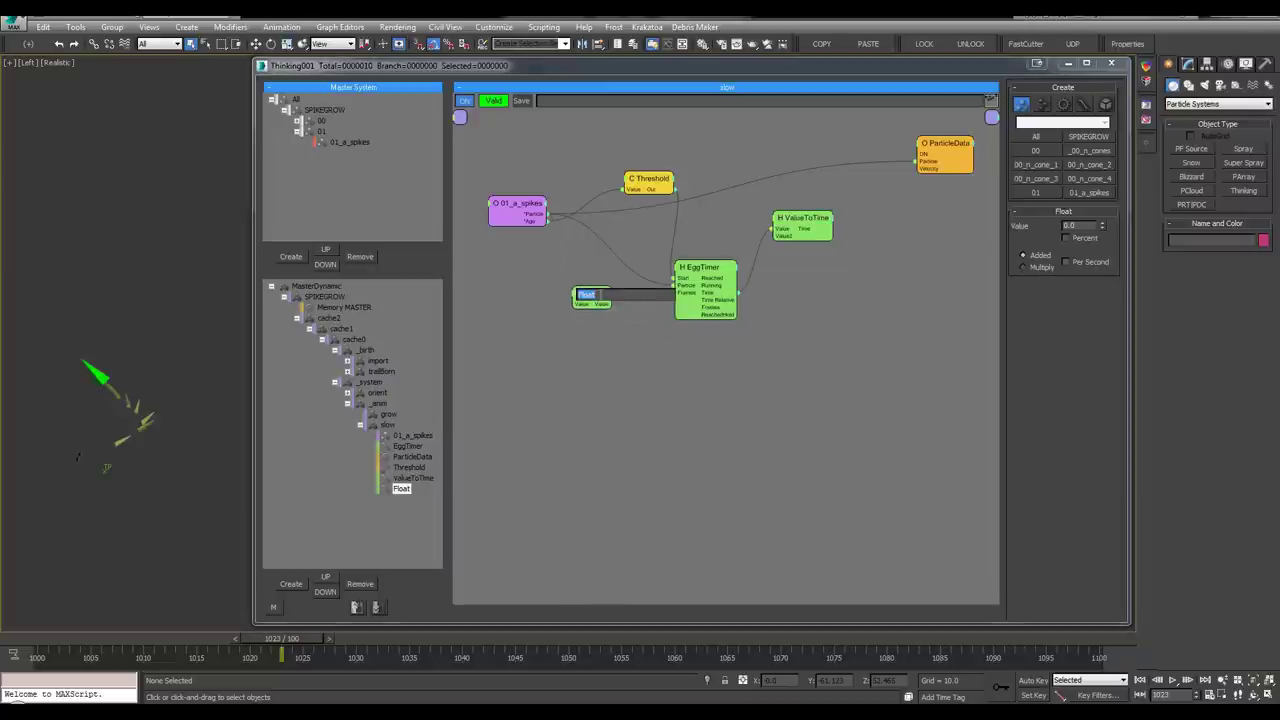
{"action": "type", "text": "frames"}
{"action": "key", "text": "Return"}
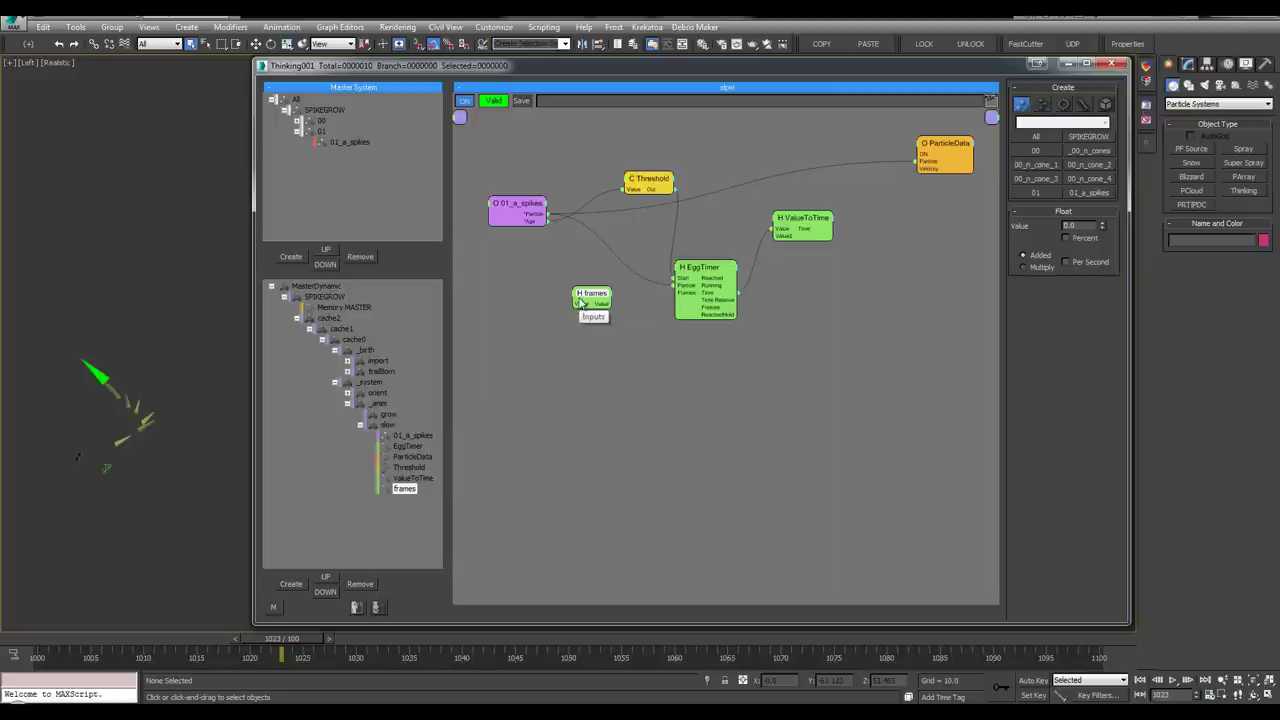
Hide the frames helper's Value input and wire its output to the EggTimer's Frames and ValueToTime's Value2 inputs
{"action": "left_click", "coordinate": [573, 292]}
{"action": "left_click", "coordinate": [572, 330]}
{"action": "left_click_drag", "start_coordinate": [678, 293], "coordinate": [592, 302]}
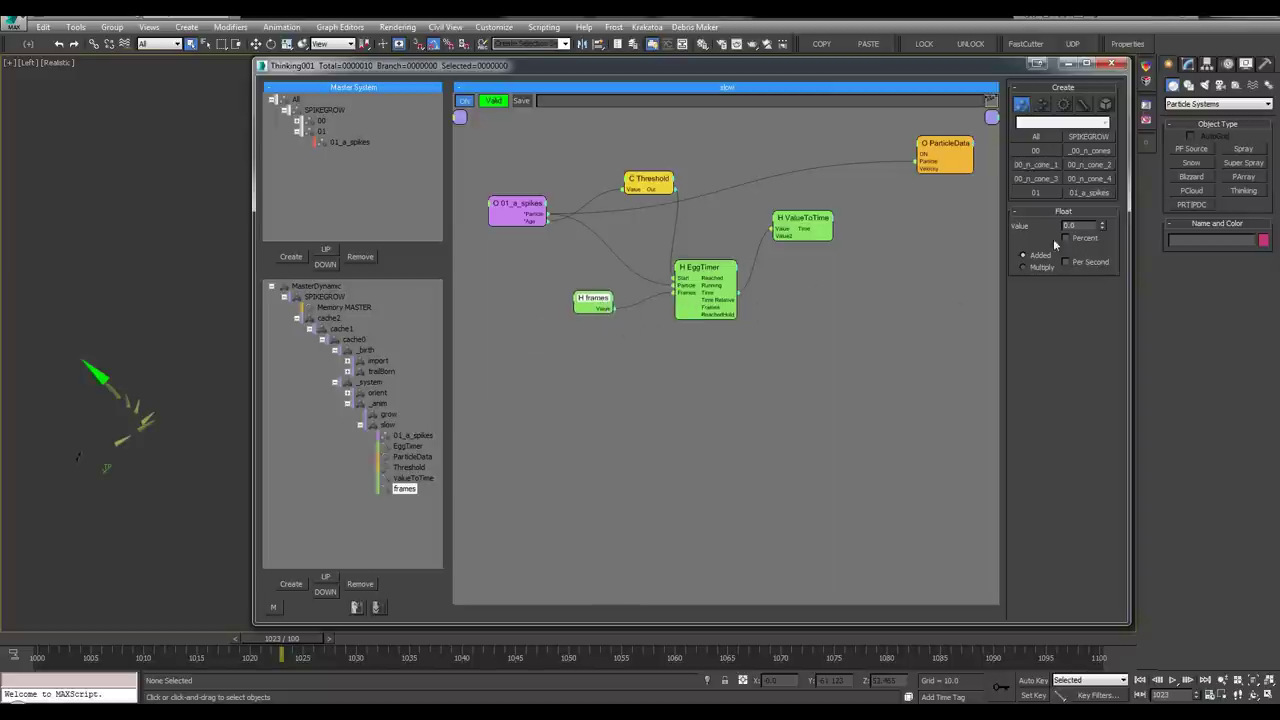
{"action": "left_click_drag", "start_coordinate": [617, 310], "coordinate": [603, 289]}
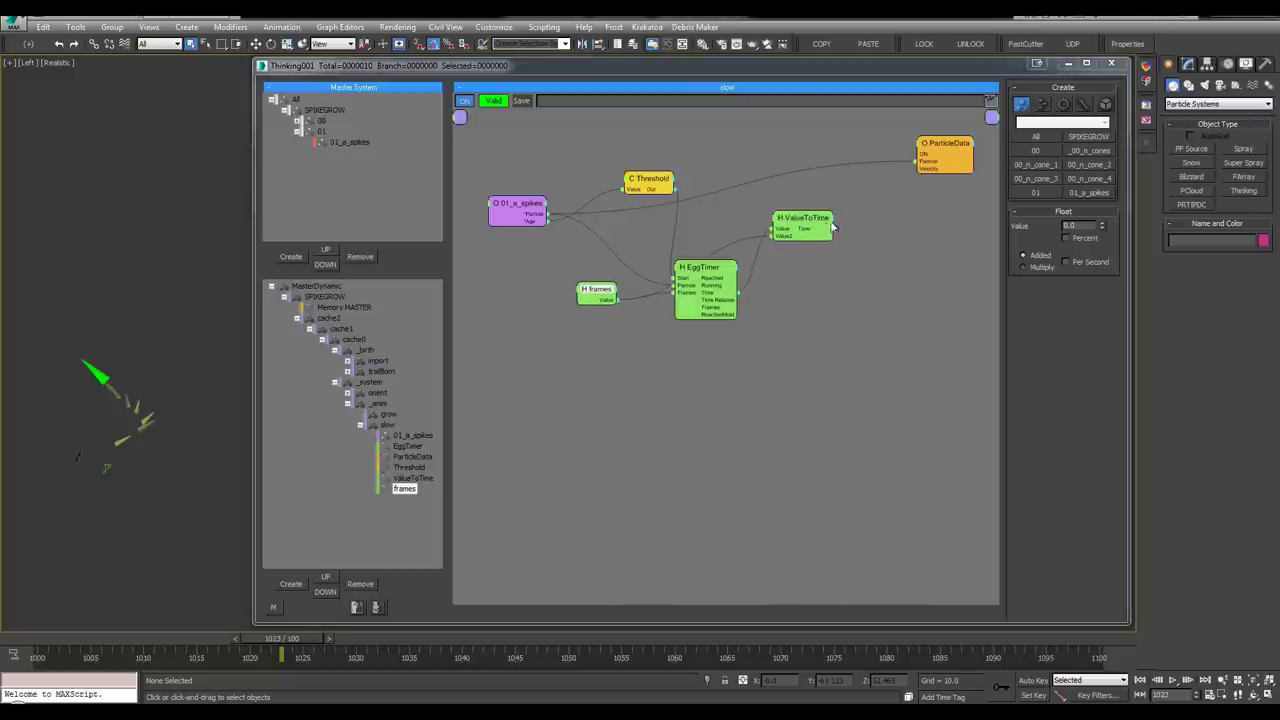
Enable both Stop options on ValueToTime and reset Value2 after trying 9999 and 999
{"action": "left_click_drag", "start_coordinate": [806, 226], "coordinate": [800, 230]}
{"action": "left_click", "coordinate": [1103, 250]}
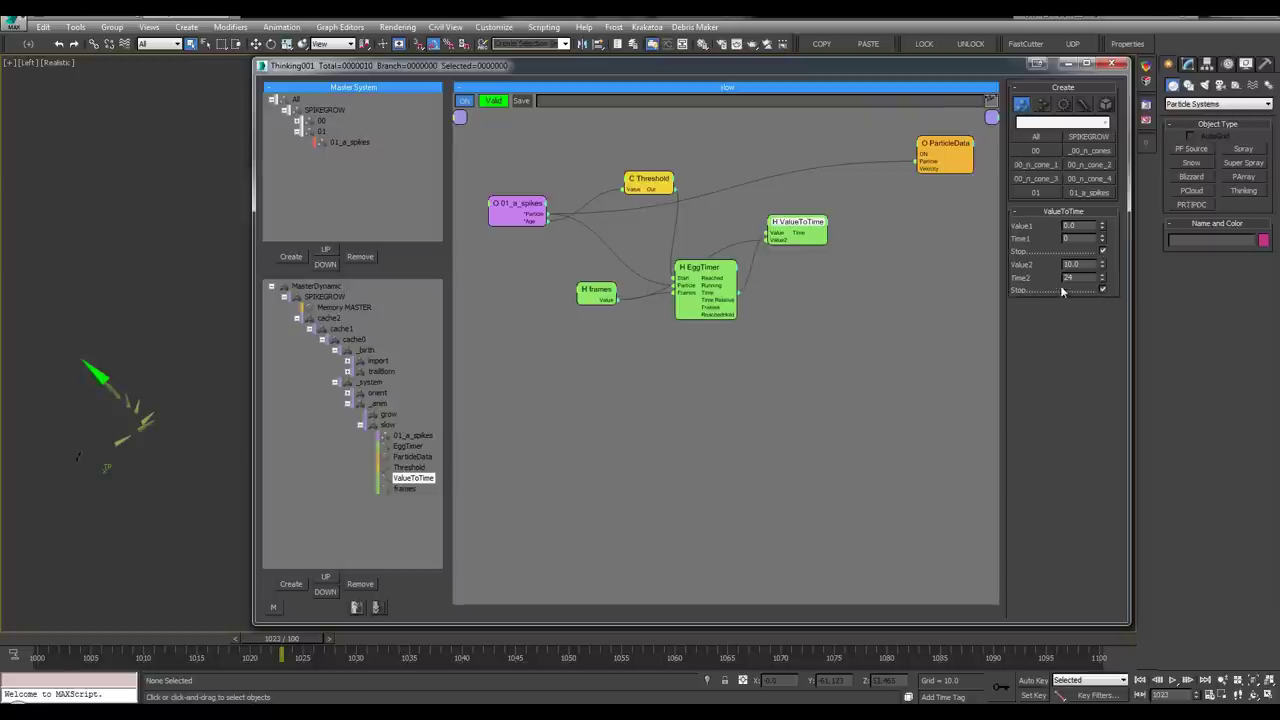
{"action": "type", "text": "9999"}
{"action": "key", "text": "Return"}
{"action": "type", "text": "999"}
{"action": "key", "text": "Return"}
{"action": "right_click", "coordinate": [1103, 265]}
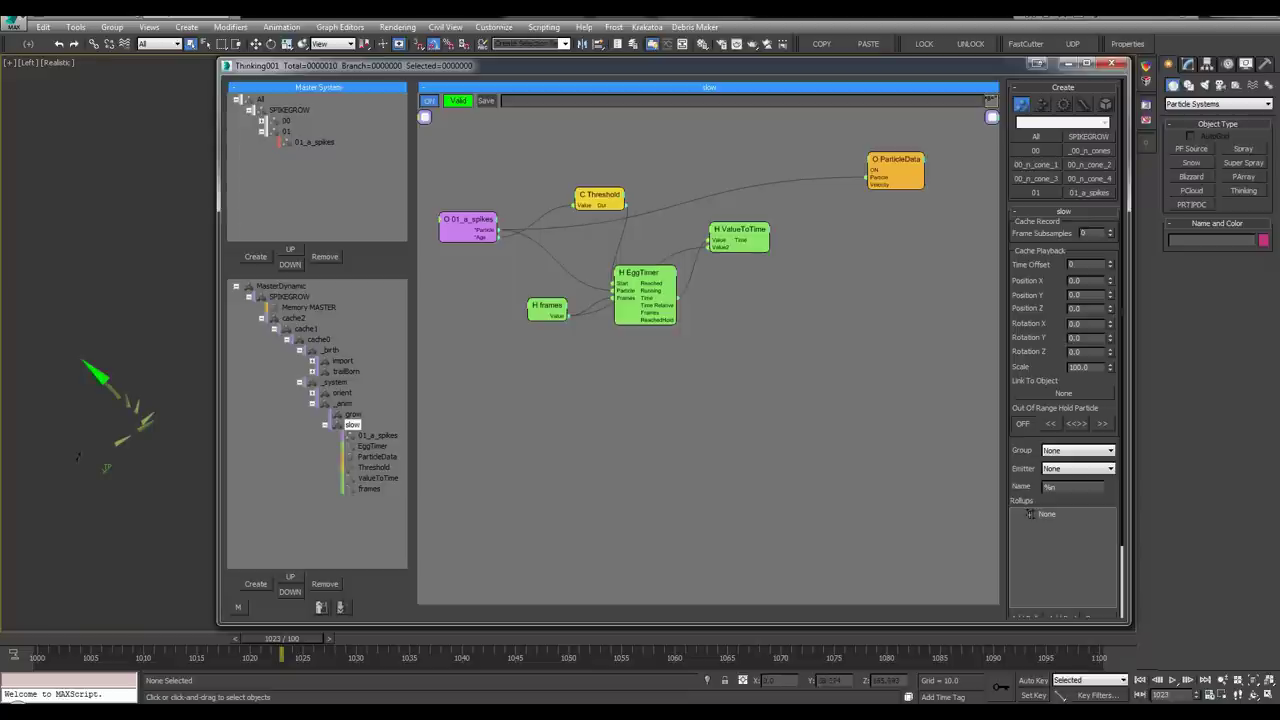
Add a Float helper below ValueToTime in the slow set and rename it fade out
{"action": "double_click", "coordinate": [777, 286]}
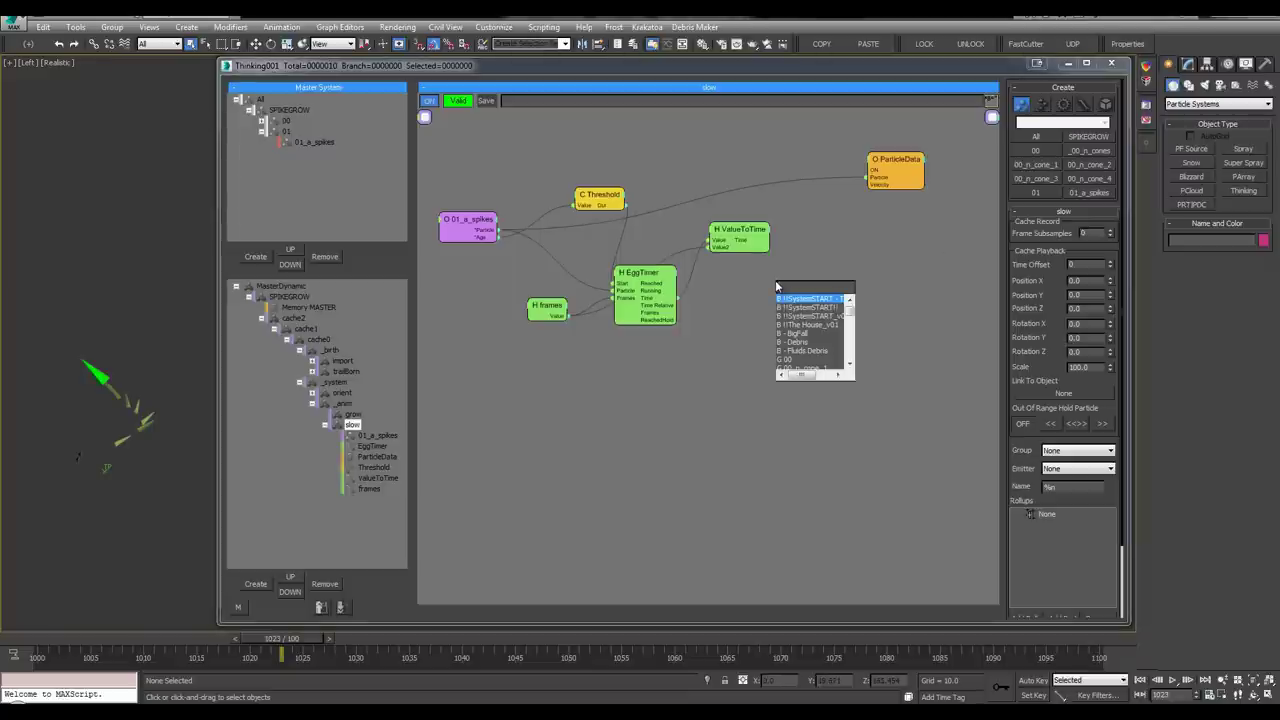
{"action": "type", "text": "float"}
{"action": "key", "text": "Return"}
{"action": "left_click", "coordinate": [789, 294]}
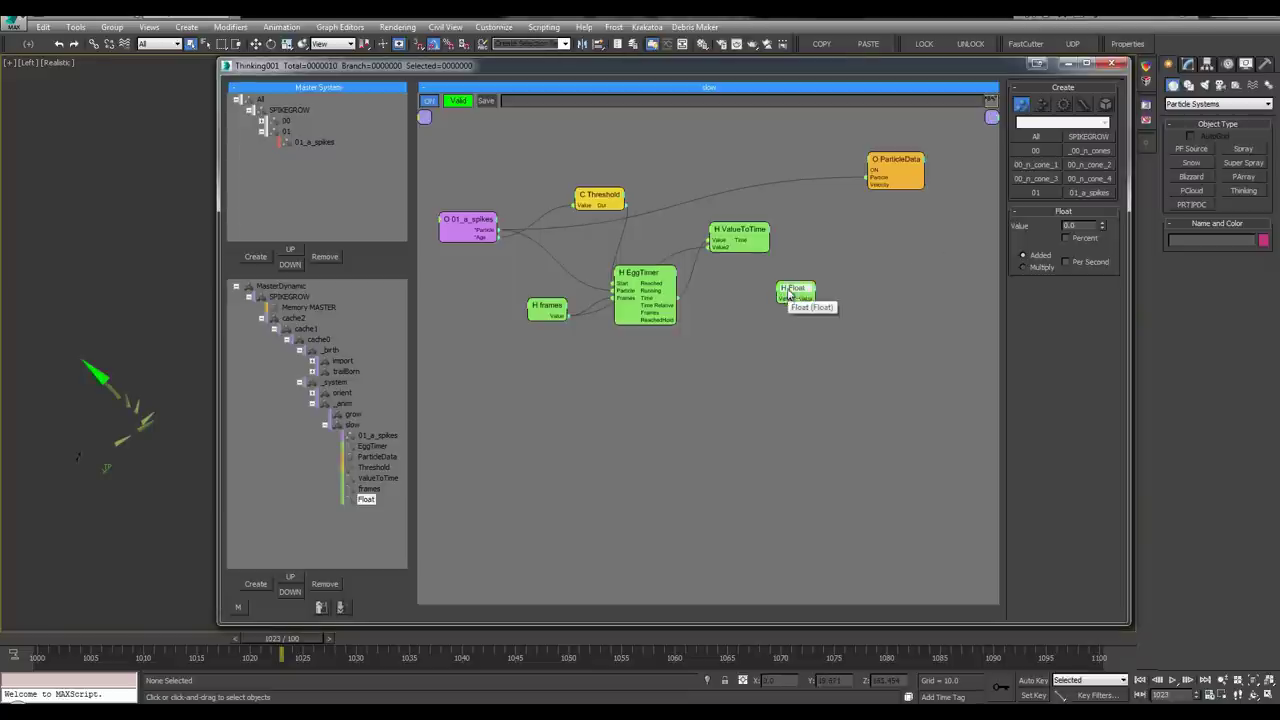
{"action": "double_click", "coordinate": [790, 289]}
{"action": "type", "text": "fade"}
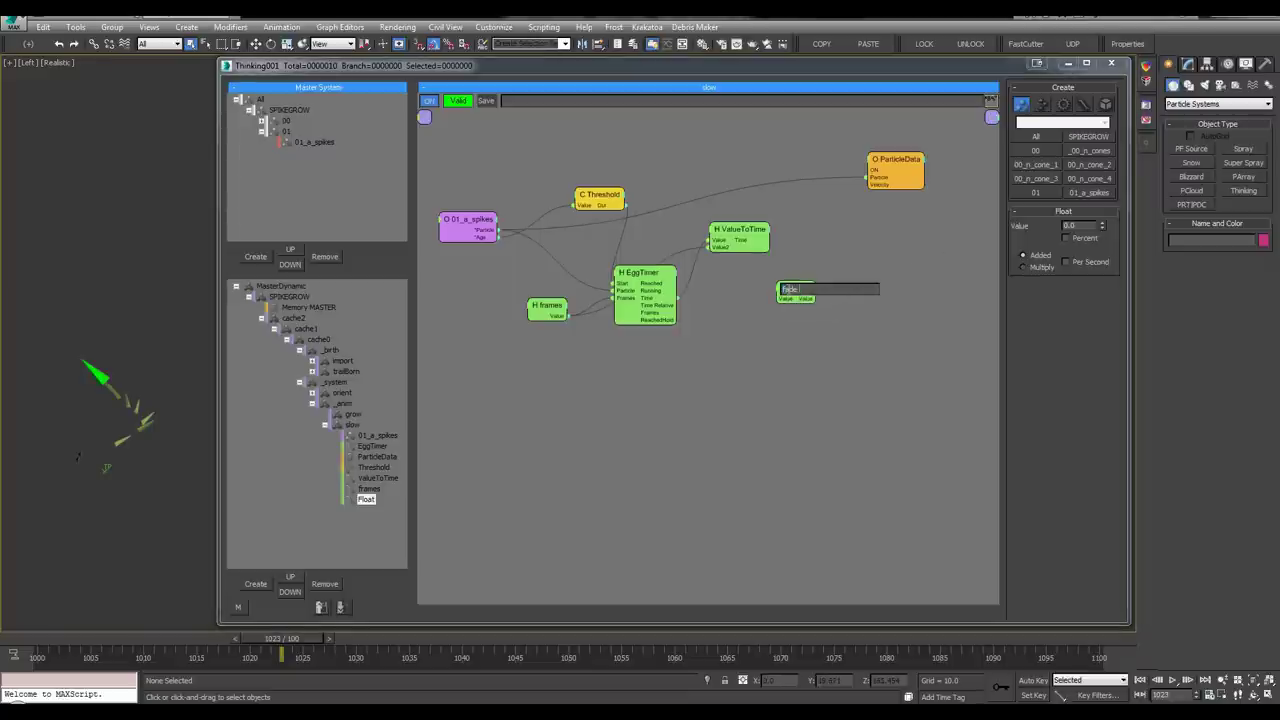
{"action": "type", "text": " out"}
{"action": "key", "text": "Return"}
Turn on Auto Key and key the fade out helper's value at 1.0 on frame 1023
{"action": "key", "text": "n"}
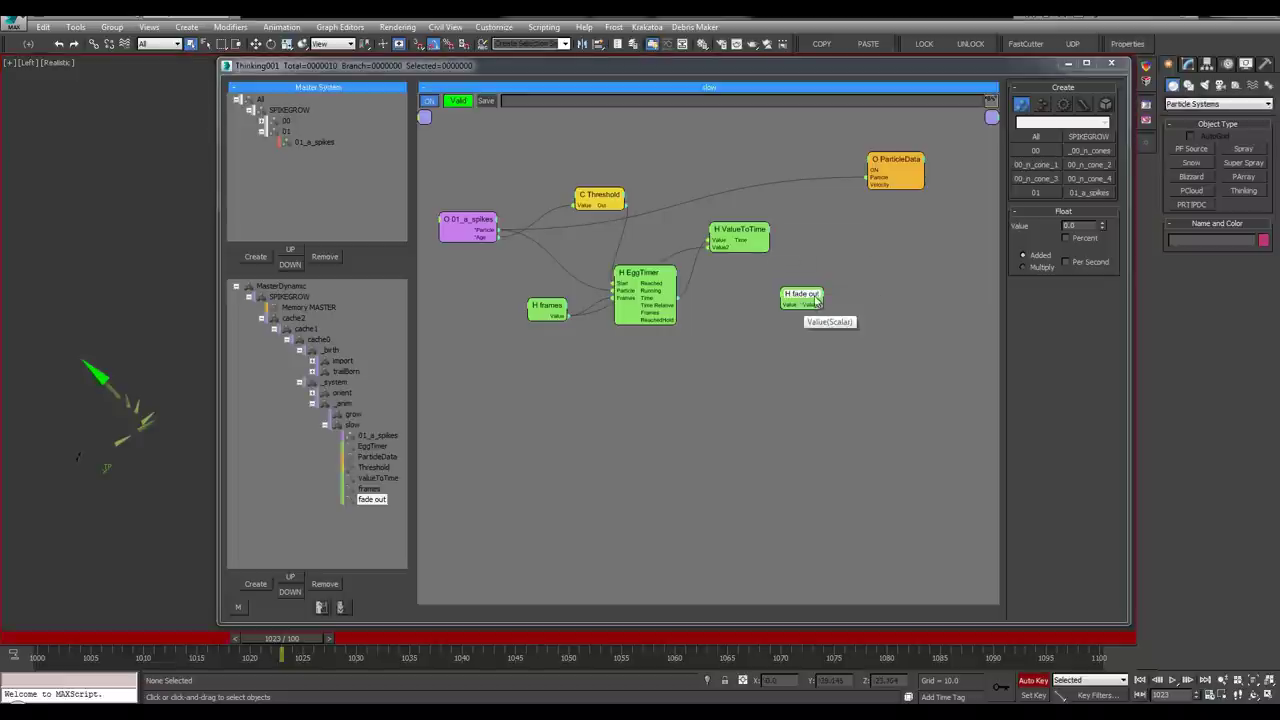
{"action": "double_click", "coordinate": [1070, 225]}
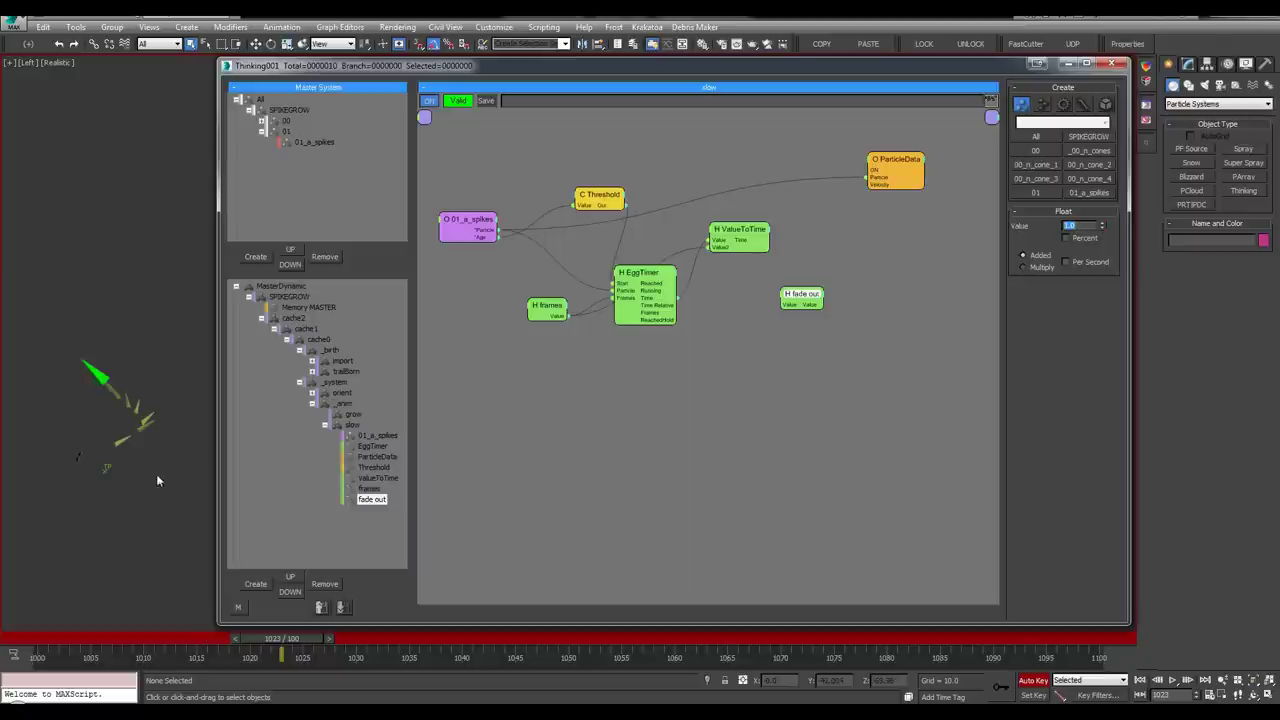
Select the Thinking001 particle system in the viewport and open the fade out value's curve in the saved Untitled 1 track view
{"action": "middle_click_drag", "start_coordinate": [94, 447], "coordinate": [113, 331]}
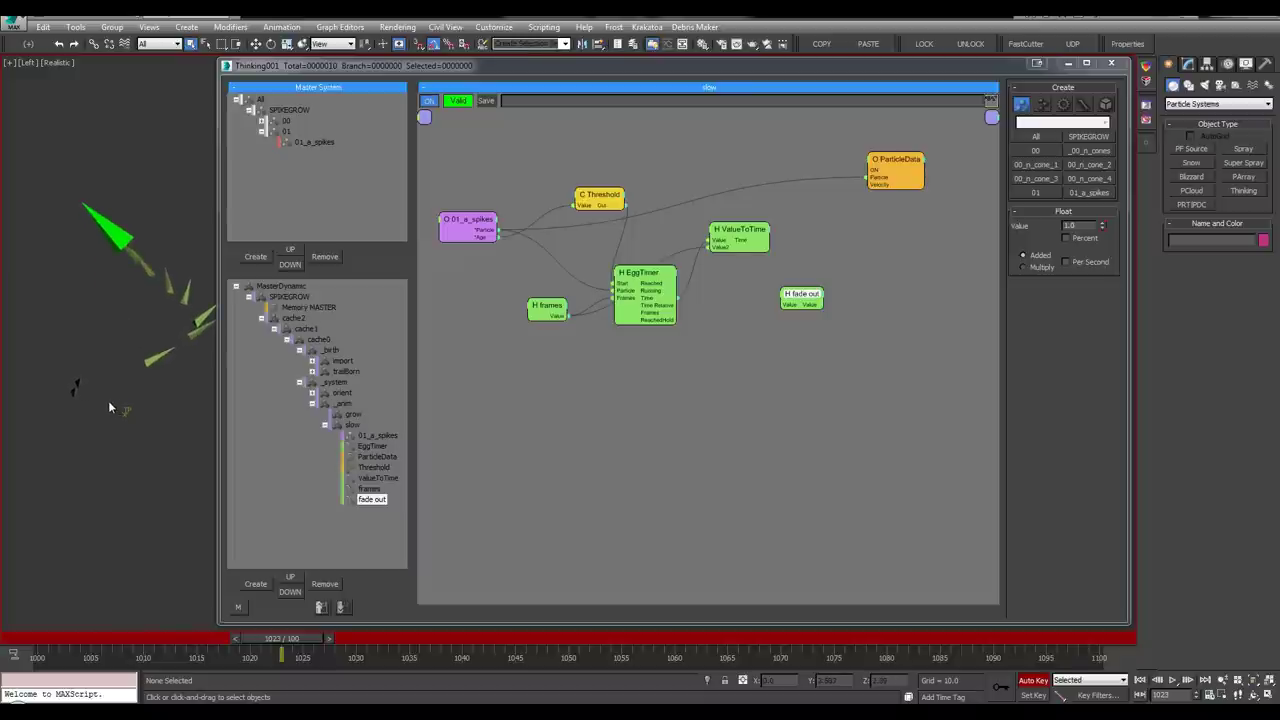
{"action": "left_click_drag", "start_coordinate": [108, 400], "coordinate": [125, 430]}
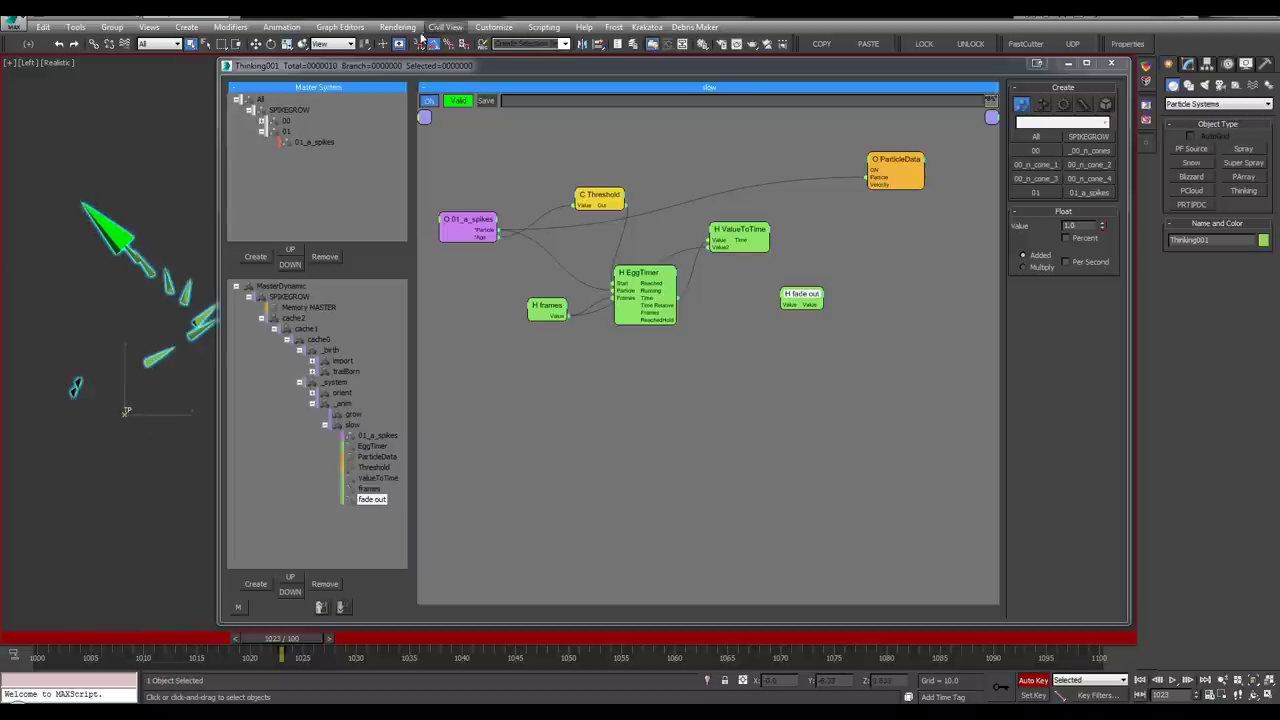
{"action": "left_click", "coordinate": [336, 28]}
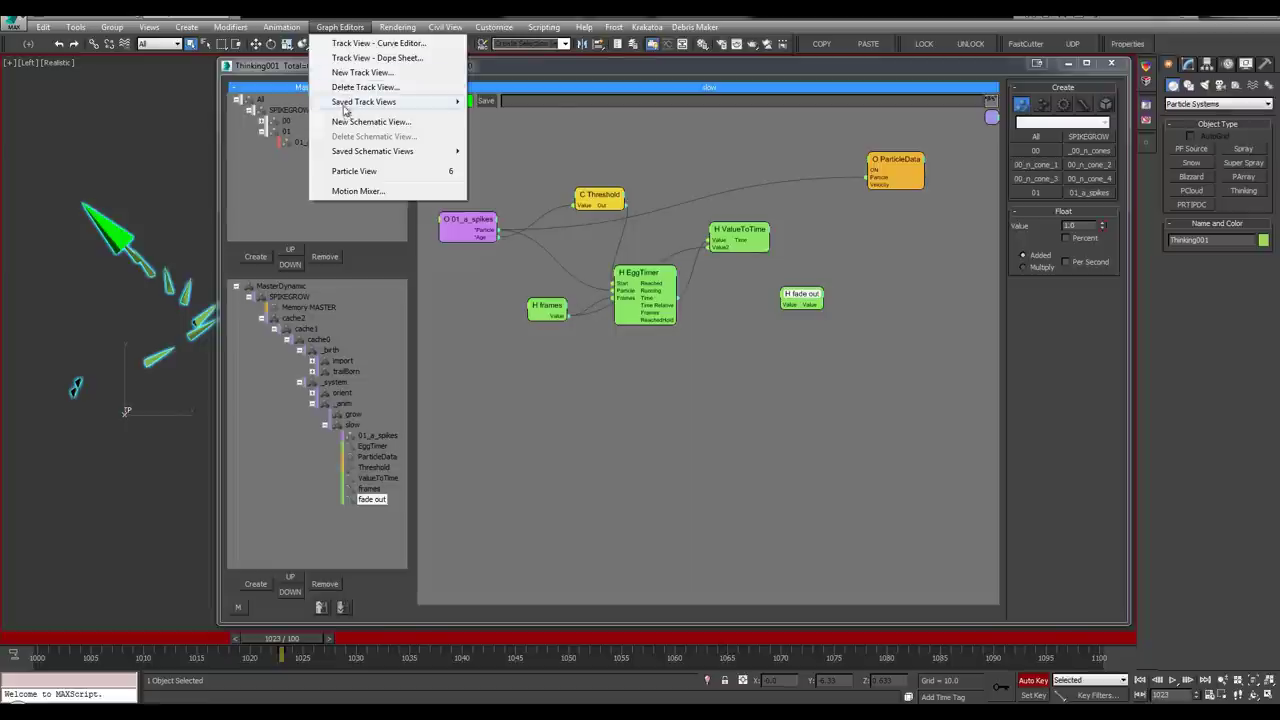
{"action": "mouse_move", "coordinate": [455, 102]}
{"action": "left_click", "coordinate": [500, 102]}
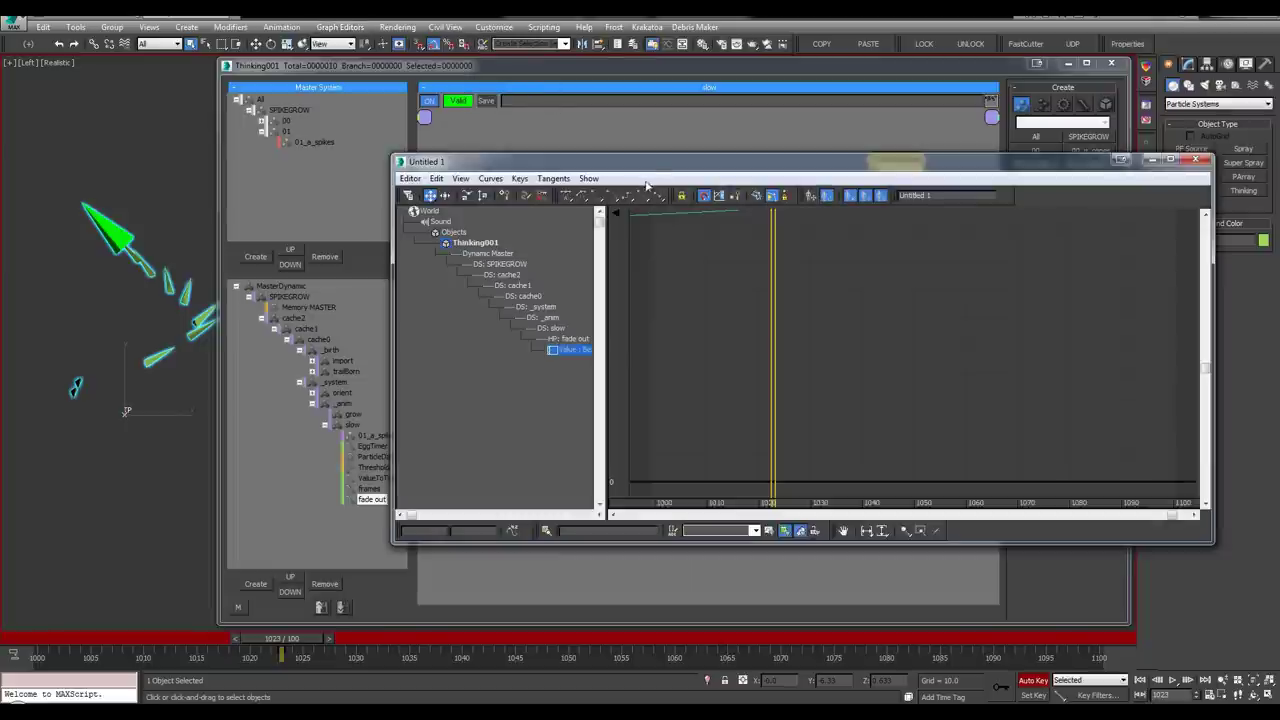
{"action": "left_click_drag", "start_coordinate": [575, 160], "coordinate": [489, 135]}
{"action": "mouse_move", "coordinate": [735, 254]}
{"action": "middle_mouse_down", "text": "ctrl+alt"}
{"action": "mouse_move", "coordinate": [716, 325]}
{"action": "mouse_move", "coordinate": [713, 261]}
{"action": "middle_mouse_up", "text": "ctrl+alt"}
{"action": "scroll", "coordinate": [713, 265], "scroll_direction": "down", "scroll_amount": 5}
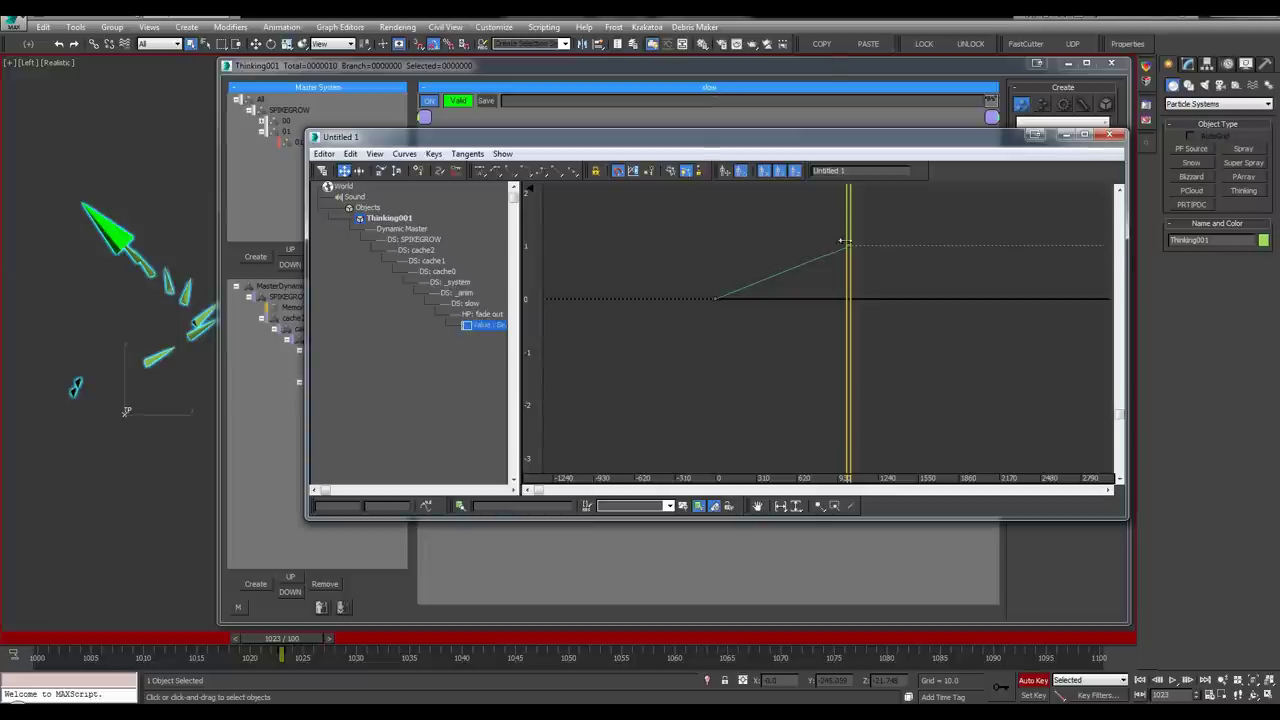
{"action": "scroll", "coordinate": [843, 241], "scroll_direction": "up", "scroll_amount": 5}
{"action": "left_click_drag", "start_coordinate": [1033, 131], "coordinate": [966, 181]}
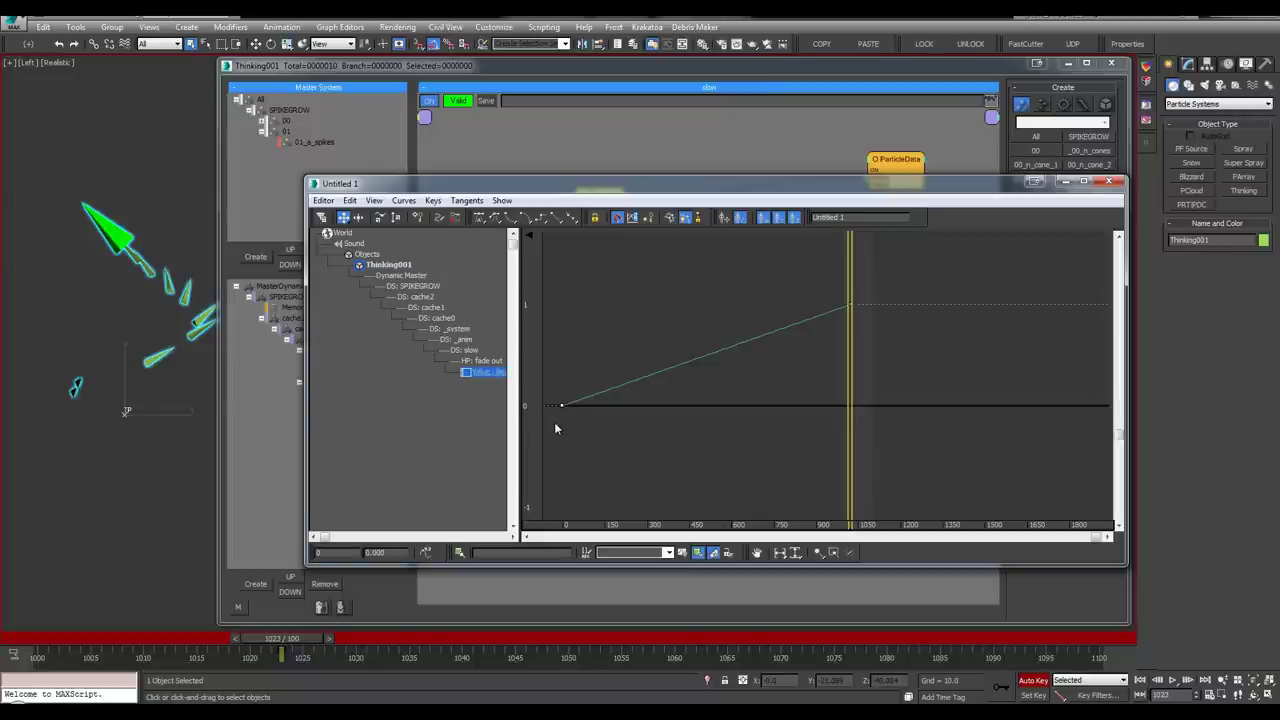
Set the value of the fade out curve's frame 0 key to 1
{"action": "middle_click_drag", "start_coordinate": [610, 368], "coordinate": [672, 348]}
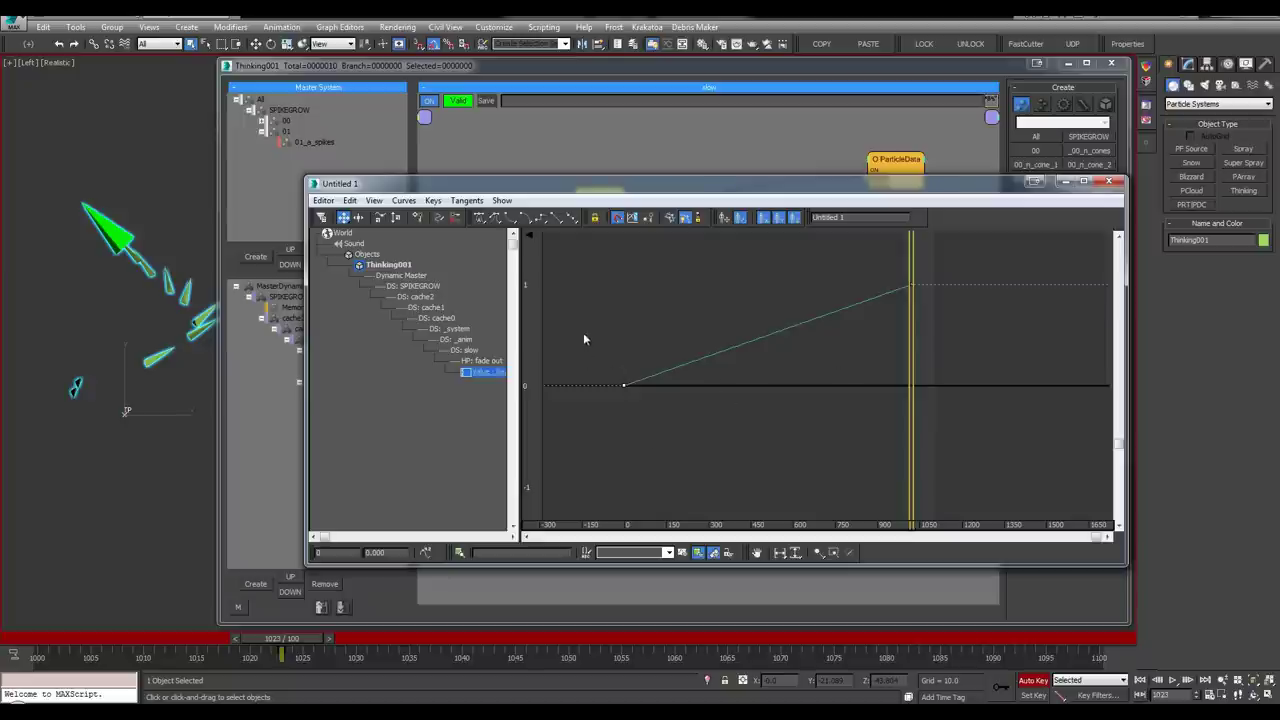
{"action": "left_click_drag", "start_coordinate": [391, 552], "coordinate": [341, 549]}
{"action": "type", "text": "1"}
{"action": "key", "text": "Return"}
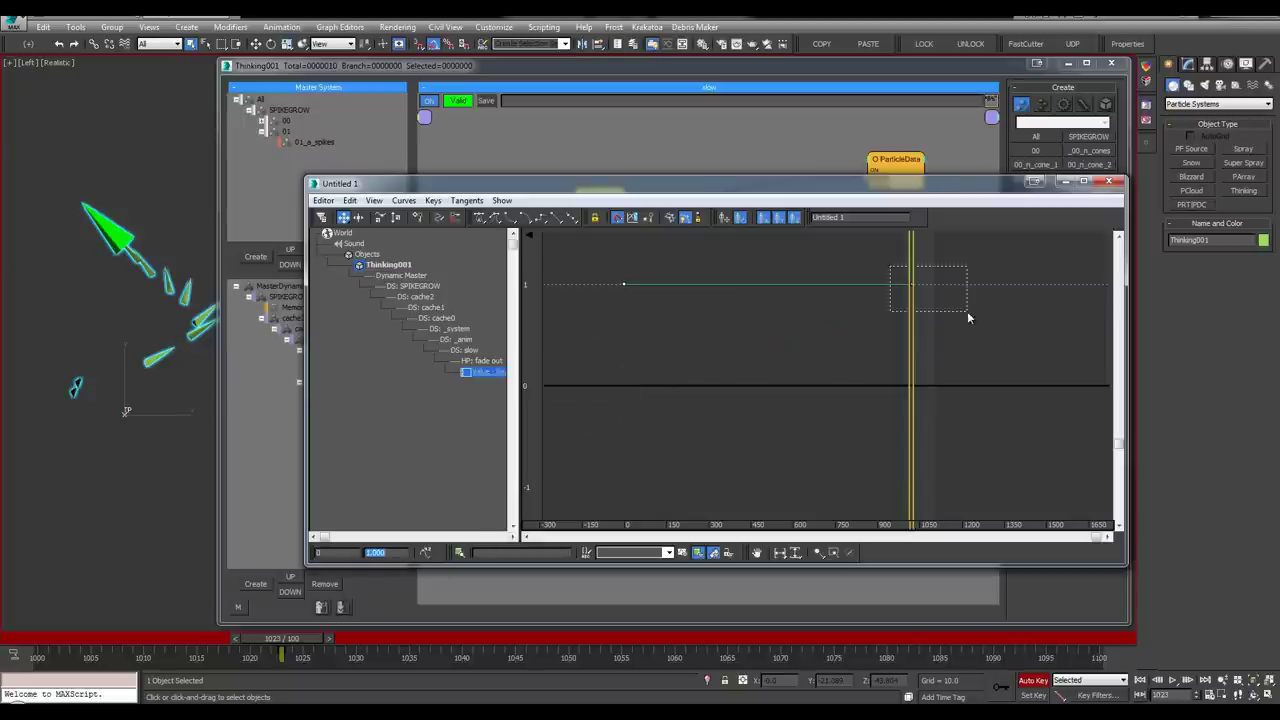
Set the fade out curve's last key to value 0 and its time to frame 30
{"action": "left_click_drag", "start_coordinate": [967, 311], "coordinate": [968, 312]}
{"action": "left_click_drag", "start_coordinate": [912, 280], "coordinate": [929, 280]}
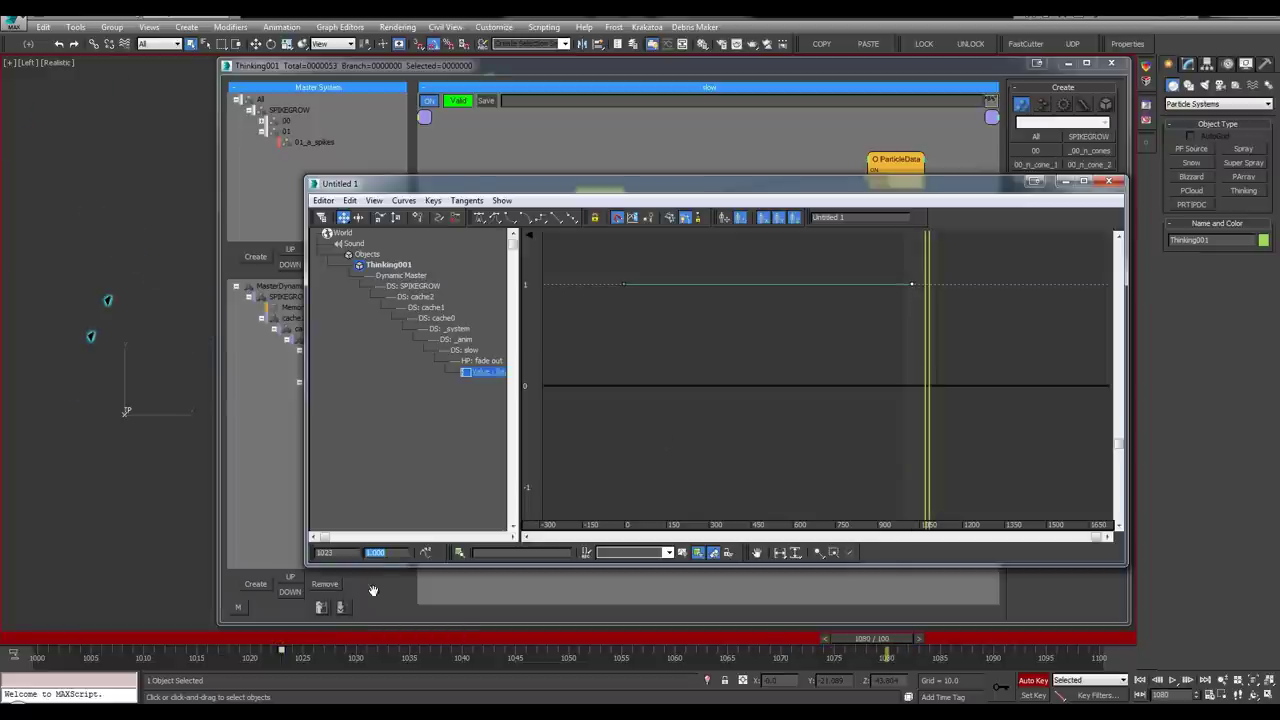
{"action": "type", "text": "0"}
{"action": "key", "text": "Return"}
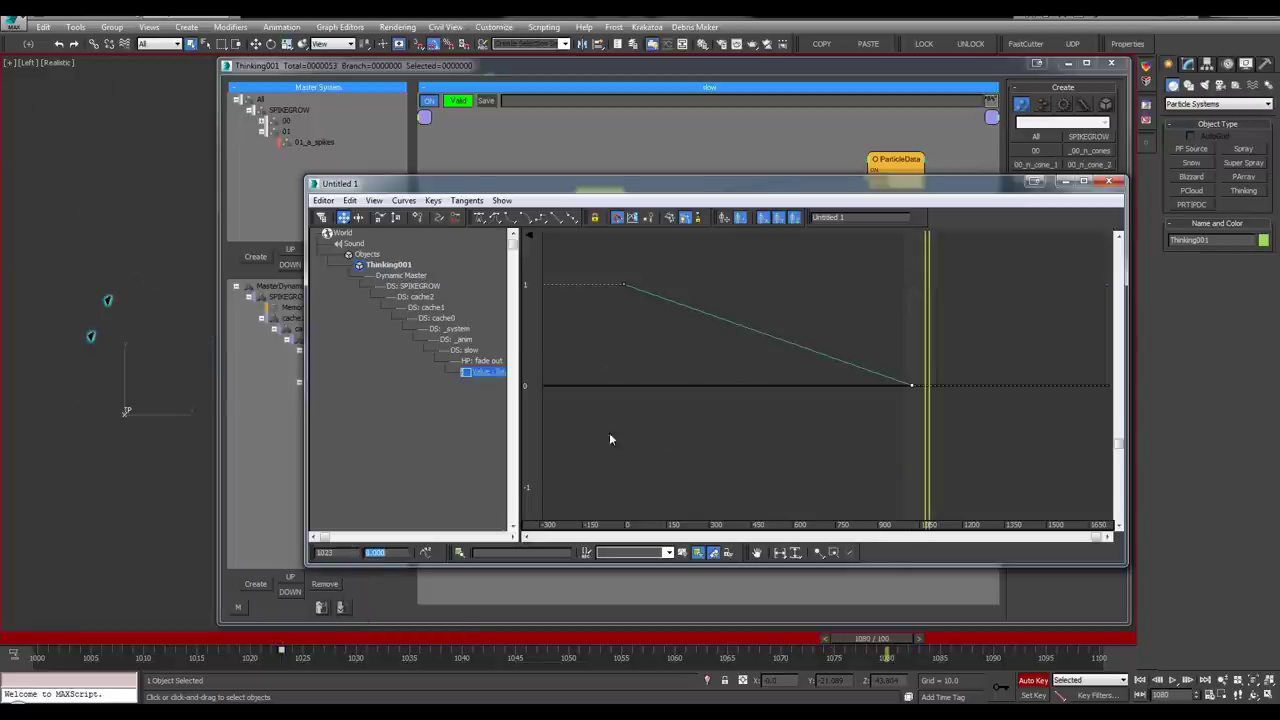
{"action": "type", "text": "0"}
{"action": "key", "text": "Return"}
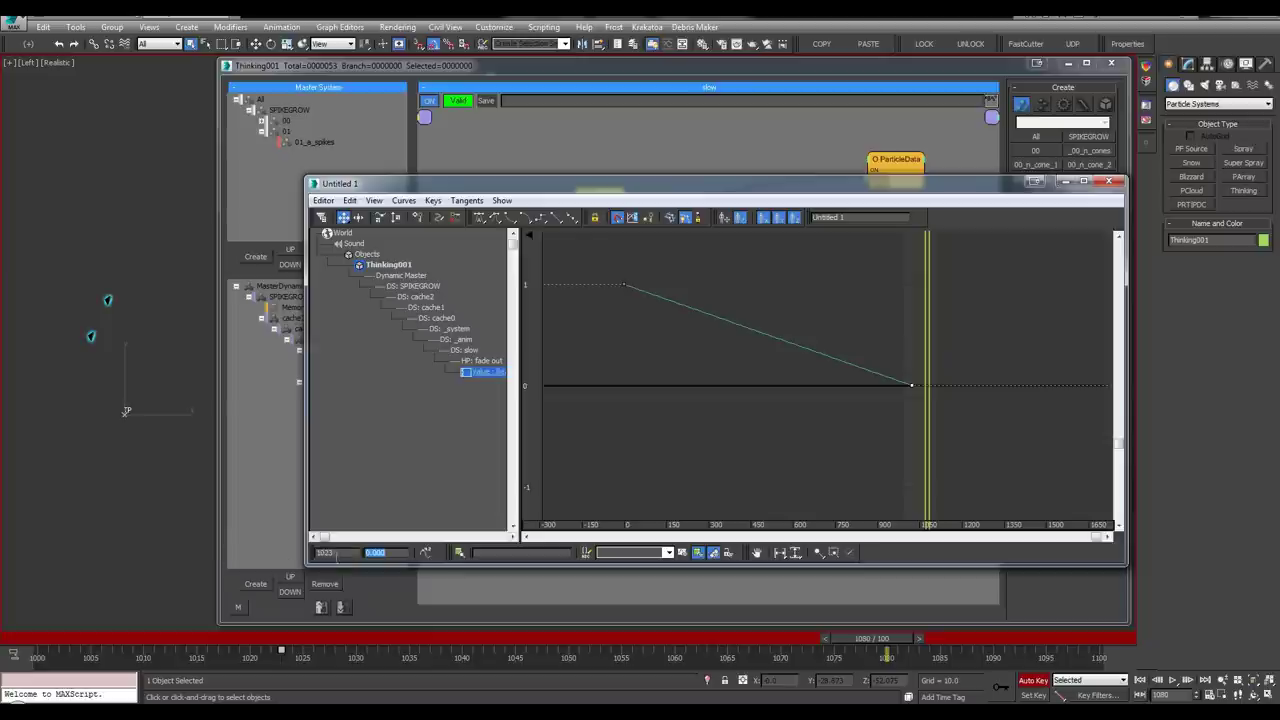
{"action": "left_click", "coordinate": [325, 552]}
{"action": "type", "text": "30"}
{"action": "key", "text": "Return"}
Set both fade out keys to Auto tangents and bend the first key's handle downward so the curve starts falling immediately
{"action": "middle_click_drag", "start_coordinate": [696, 302], "coordinate": [806, 313]}
{"action": "middle_click_drag", "start_coordinate": [749, 363], "coordinate": [881, 282], "text": "ctrl+alt"}
{"action": "left_click_drag", "start_coordinate": [815, 186], "coordinate": [834, 184]}
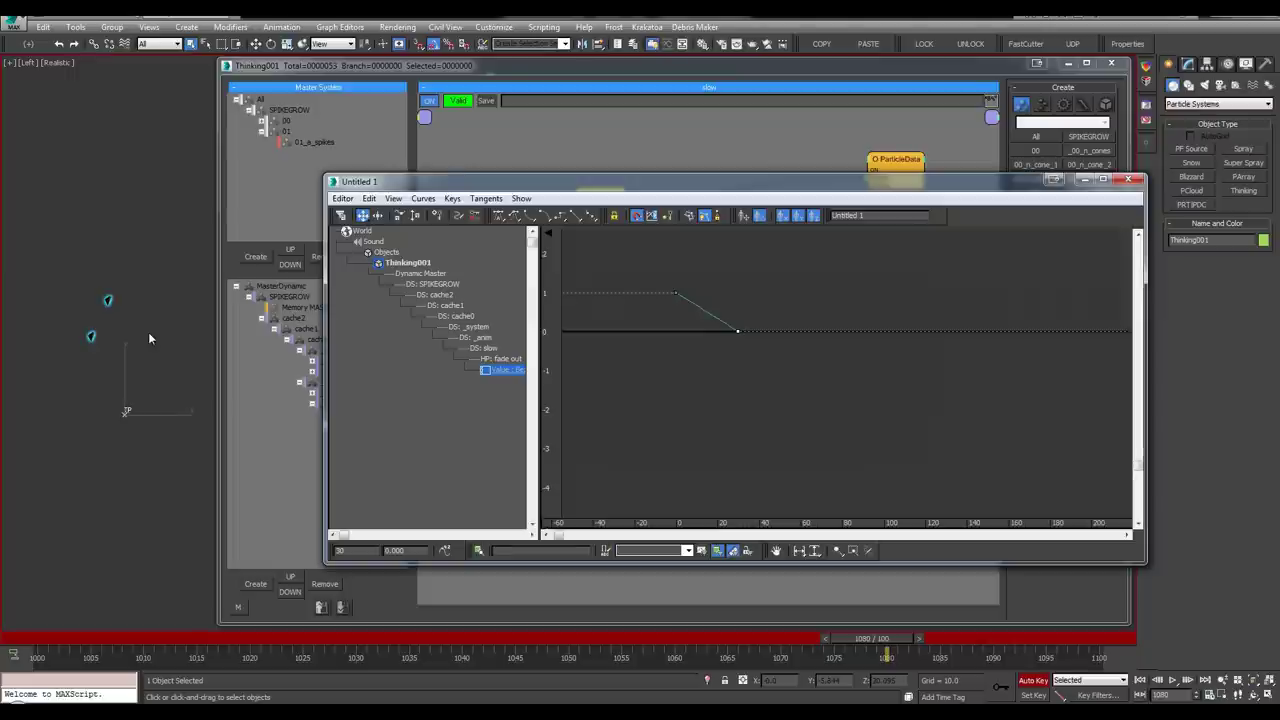
{"action": "middle_click_drag", "start_coordinate": [780, 374], "coordinate": [780, 409]}
{"action": "middle_click_drag", "start_coordinate": [780, 409], "coordinate": [772, 322], "text": "ctrl+alt"}
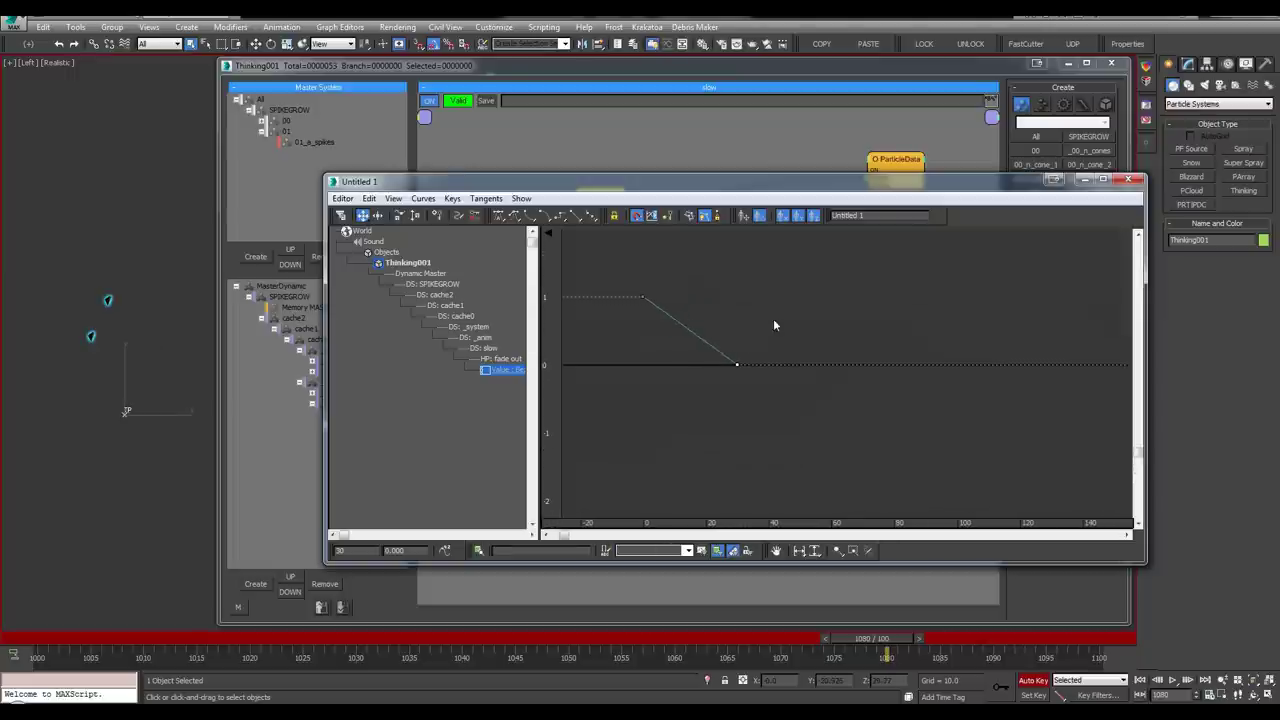
{"action": "middle_click_drag", "start_coordinate": [745, 397], "coordinate": [745, 428]}
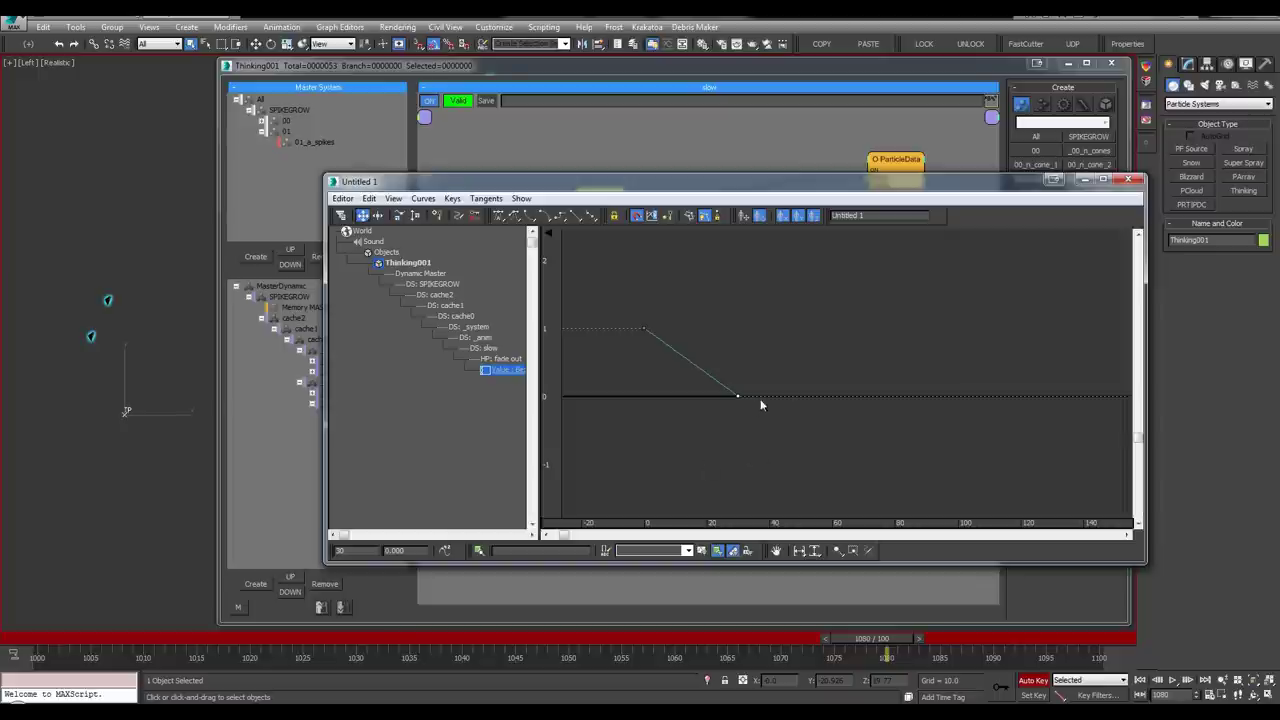
{"action": "left_click_drag", "start_coordinate": [761, 401], "coordinate": [615, 306]}
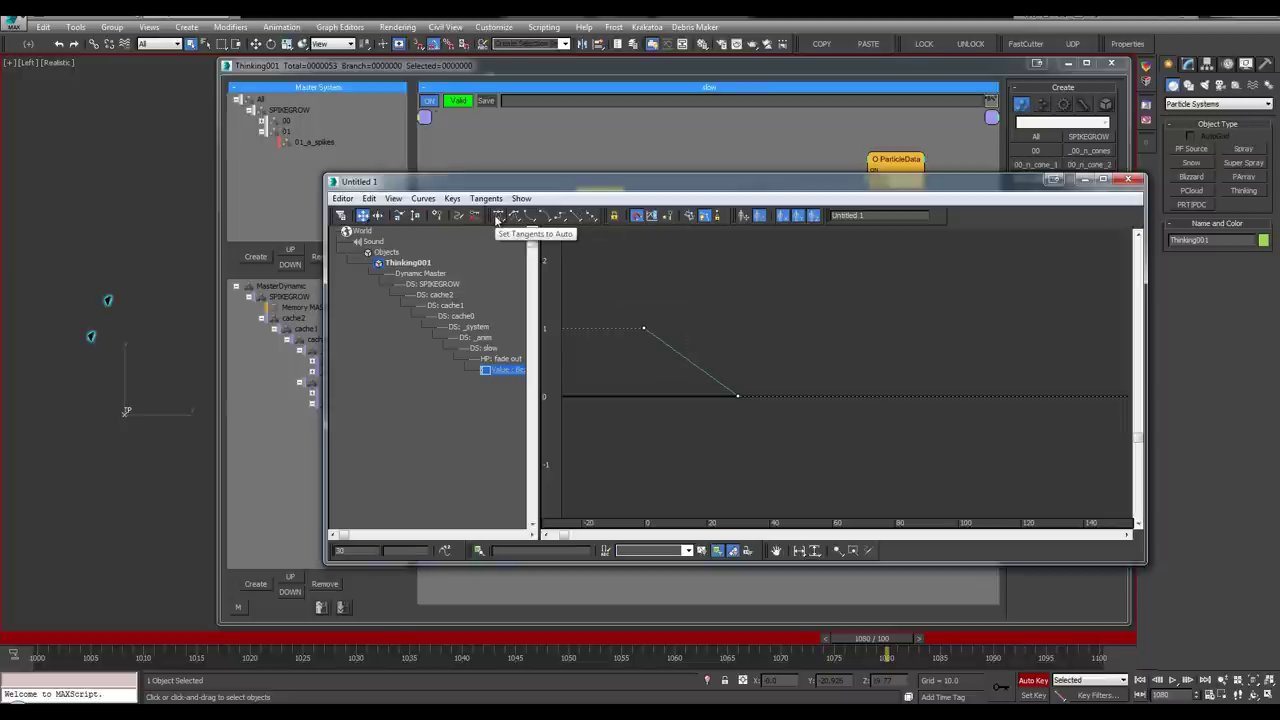
{"action": "left_click", "coordinate": [498, 217]}
{"action": "left_click", "coordinate": [644, 328]}
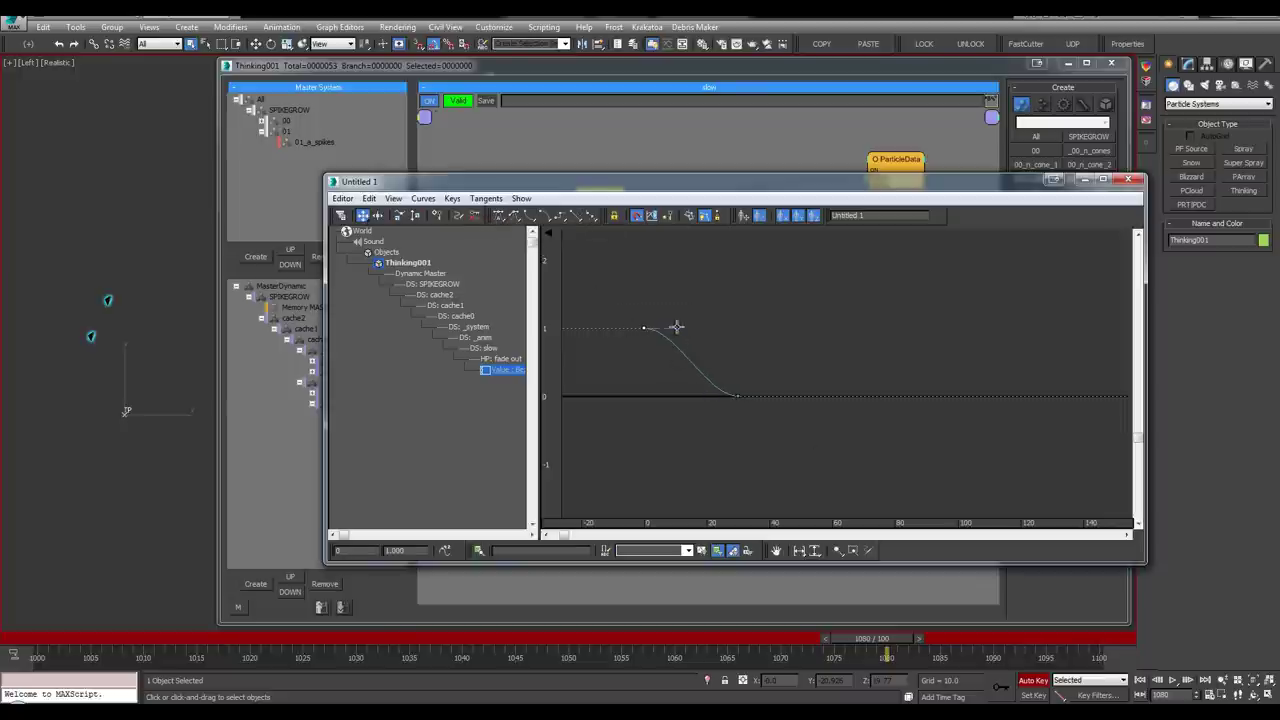
{"action": "mouse_move", "coordinate": [675, 328]}
{"action": "left_mouse_down"}
{"action": "mouse_move", "coordinate": [667, 351]}
{"action": "mouse_move", "coordinate": [657, 345]}
{"action": "left_mouse_up"}
{"action": "left_click", "coordinate": [738, 397]}
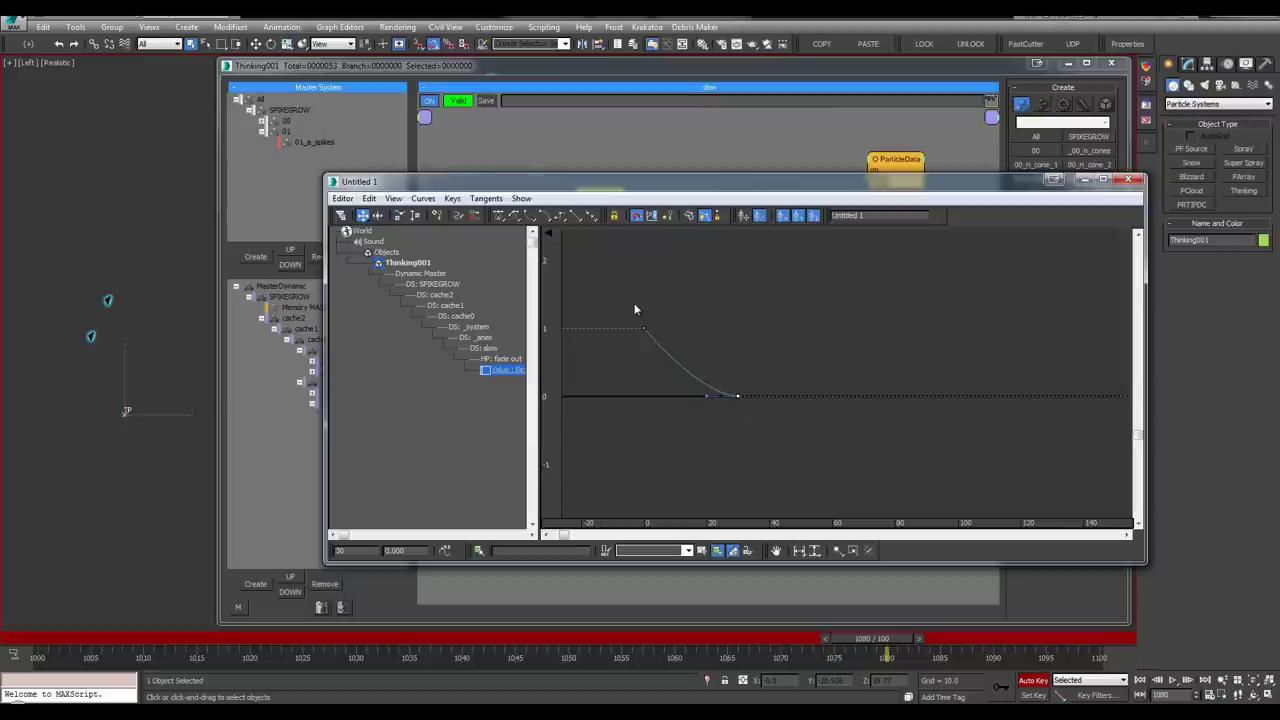
Steepen the first key's handle, lengthen the last key's handle flat along zero, and close the curve view
{"action": "left_click", "coordinate": [634, 306]}
{"action": "middle_click_drag", "start_coordinate": [696, 376], "coordinate": [818, 364]}
{"action": "left_click", "coordinate": [678, 350]}
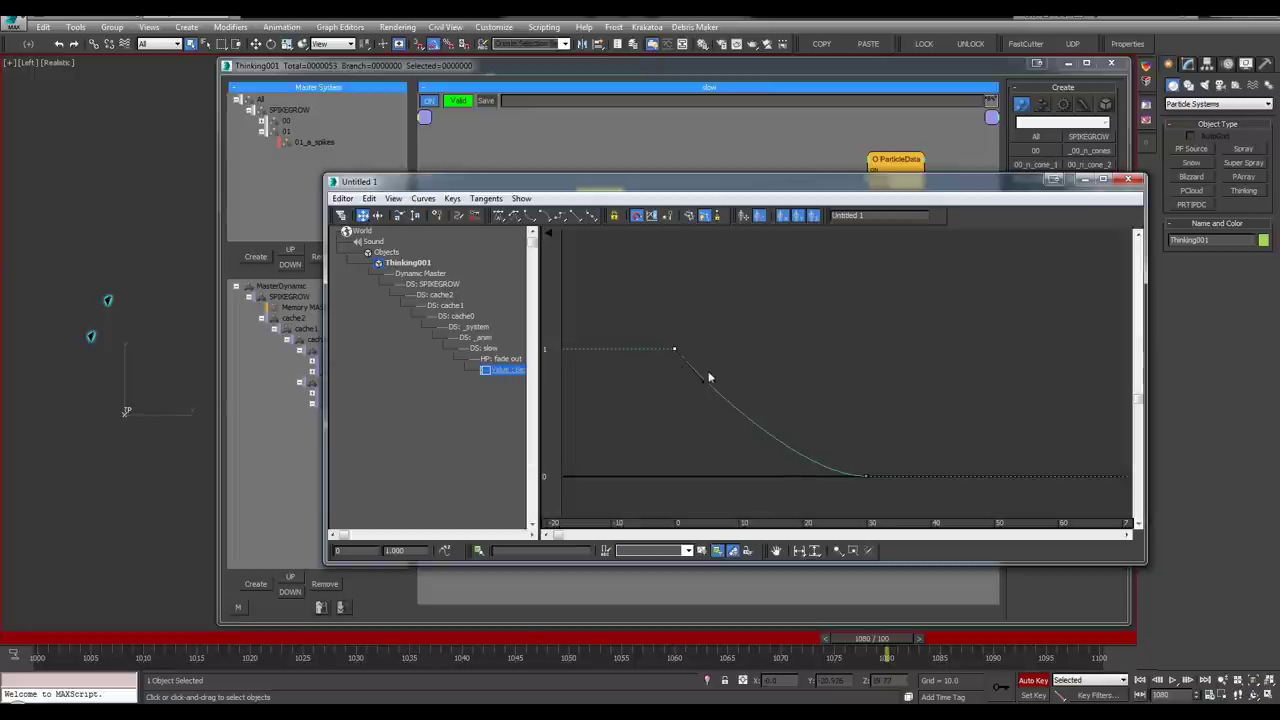
{"action": "left_click_drag", "start_coordinate": [700, 383], "coordinate": [698, 395]}
{"action": "left_click", "coordinate": [866, 476]}
{"action": "left_click_drag", "start_coordinate": [780, 484], "coordinate": [764, 471]}
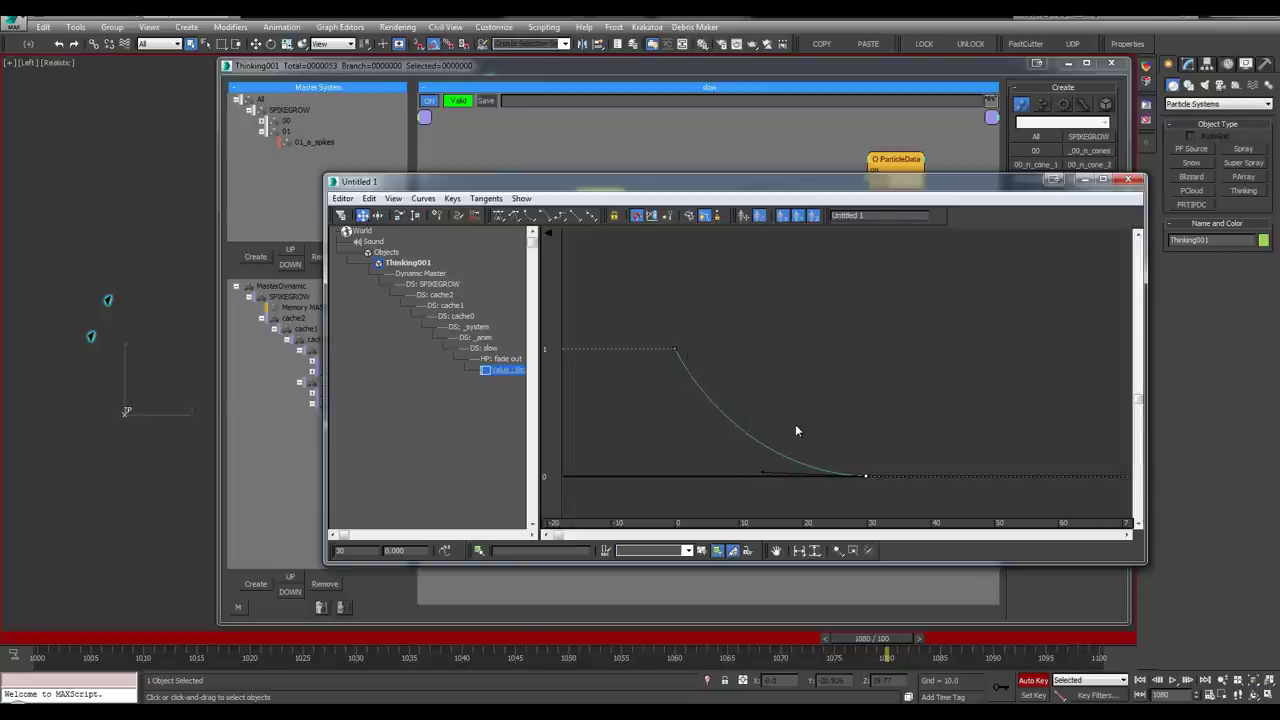
{"action": "mouse_move", "coordinate": [763, 474]}
{"action": "left_mouse_down"}
{"action": "mouse_move", "coordinate": [803, 474]}
{"action": "mouse_move", "coordinate": [765, 476]}
{"action": "left_mouse_up"}
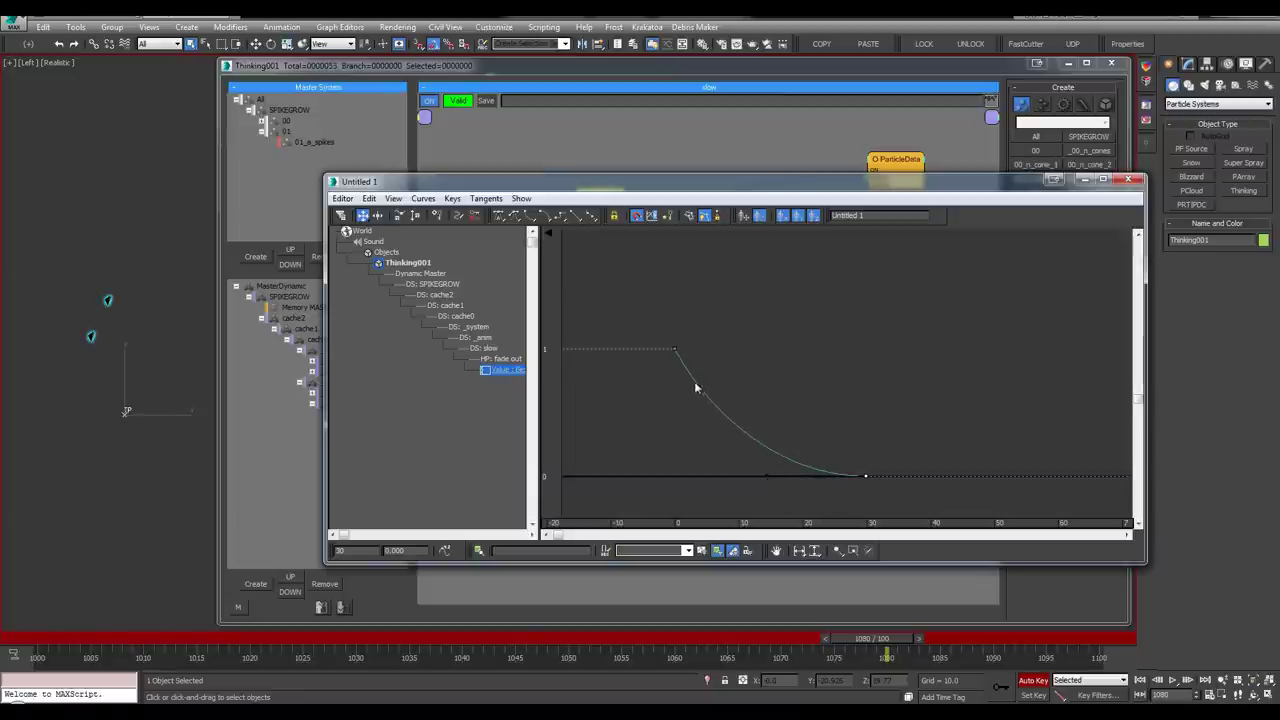
{"action": "left_click", "coordinate": [1129, 182]}
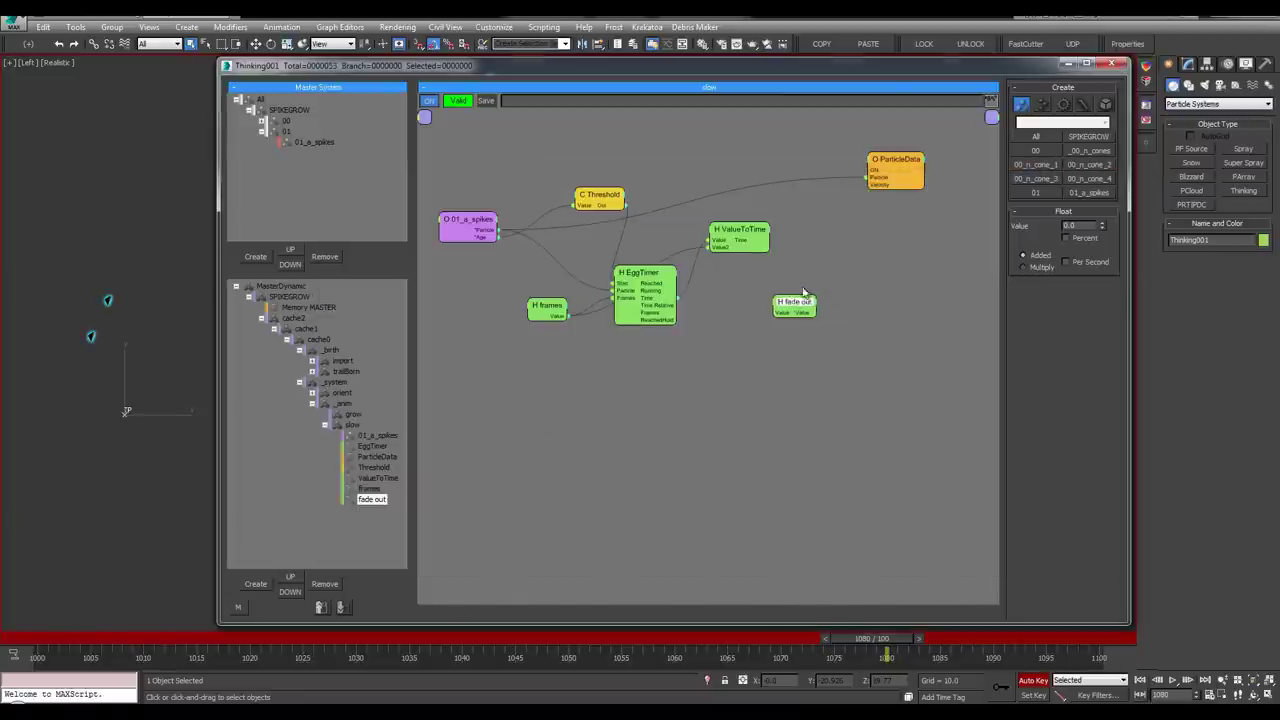
Wire ValueToTime's Time output to a new Time input on the fade out helper
{"action": "left_click_drag", "start_coordinate": [803, 292], "coordinate": [821, 275]}
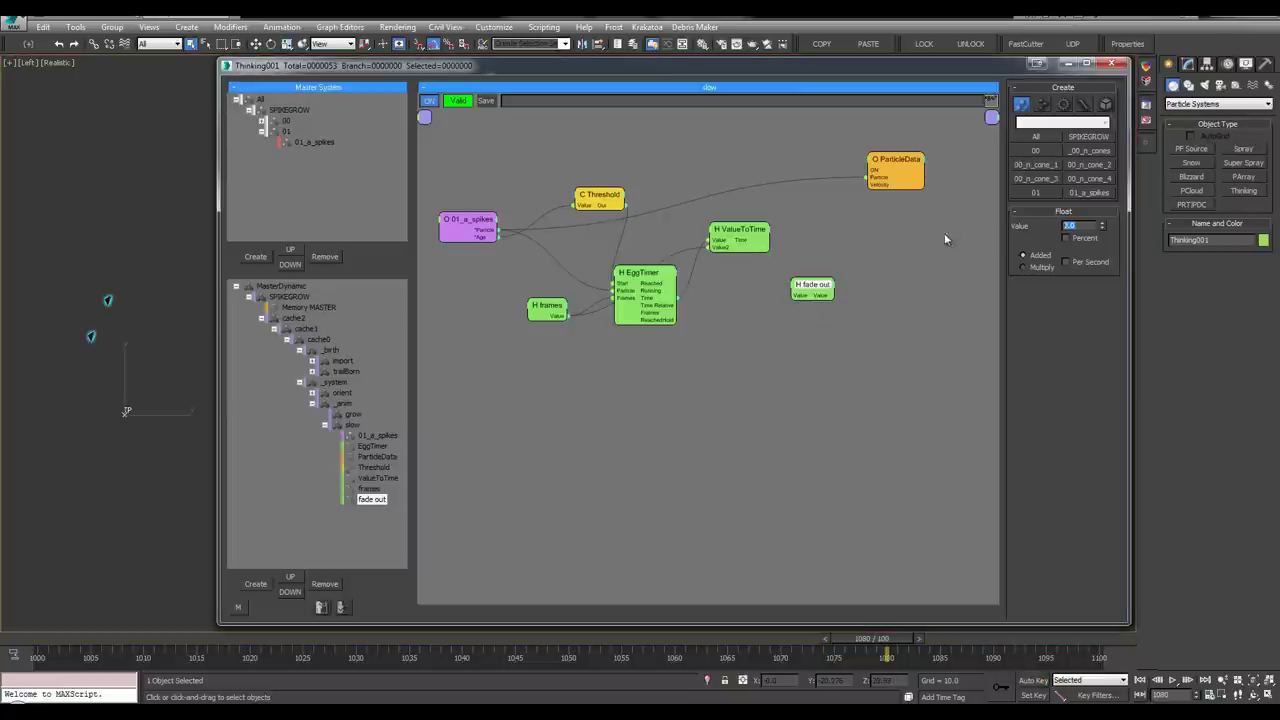
{"action": "left_click_drag", "start_coordinate": [806, 290], "coordinate": [820, 302]}
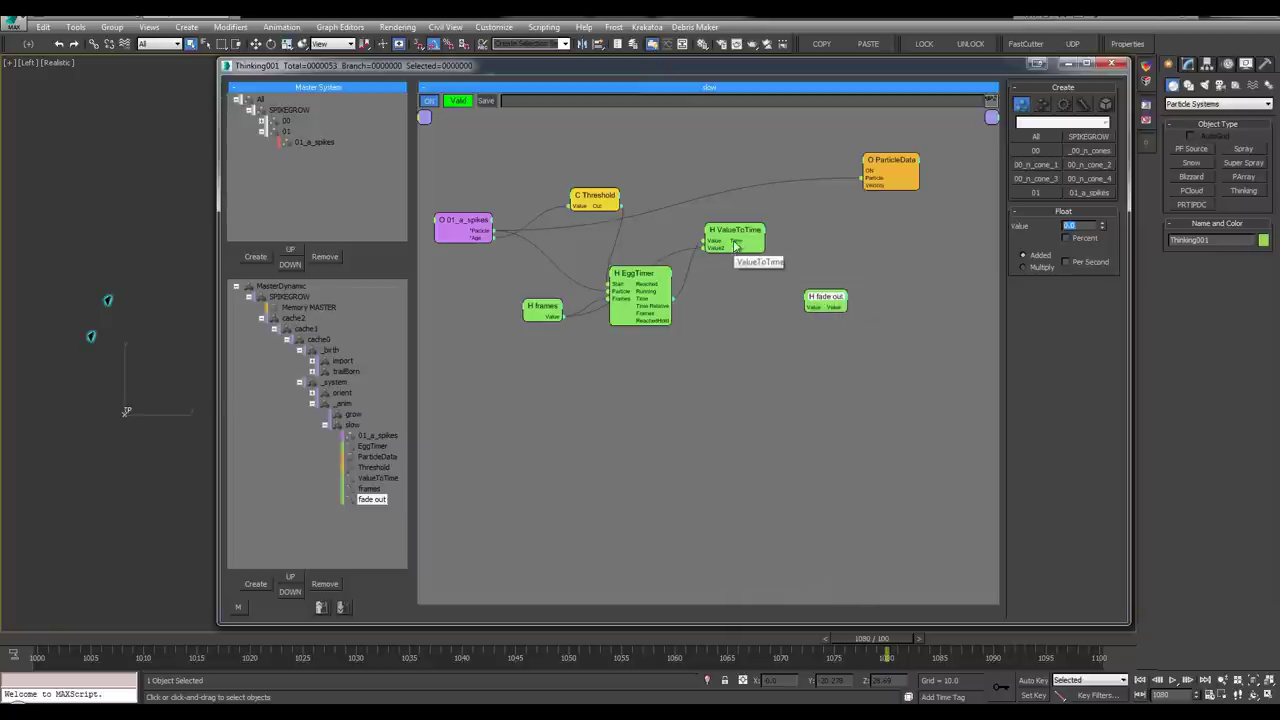
{"action": "left_click_drag", "start_coordinate": [736, 243], "coordinate": [791, 287]}
{"action": "left_click", "coordinate": [774, 287]}
{"action": "left_click", "coordinate": [766, 312]}
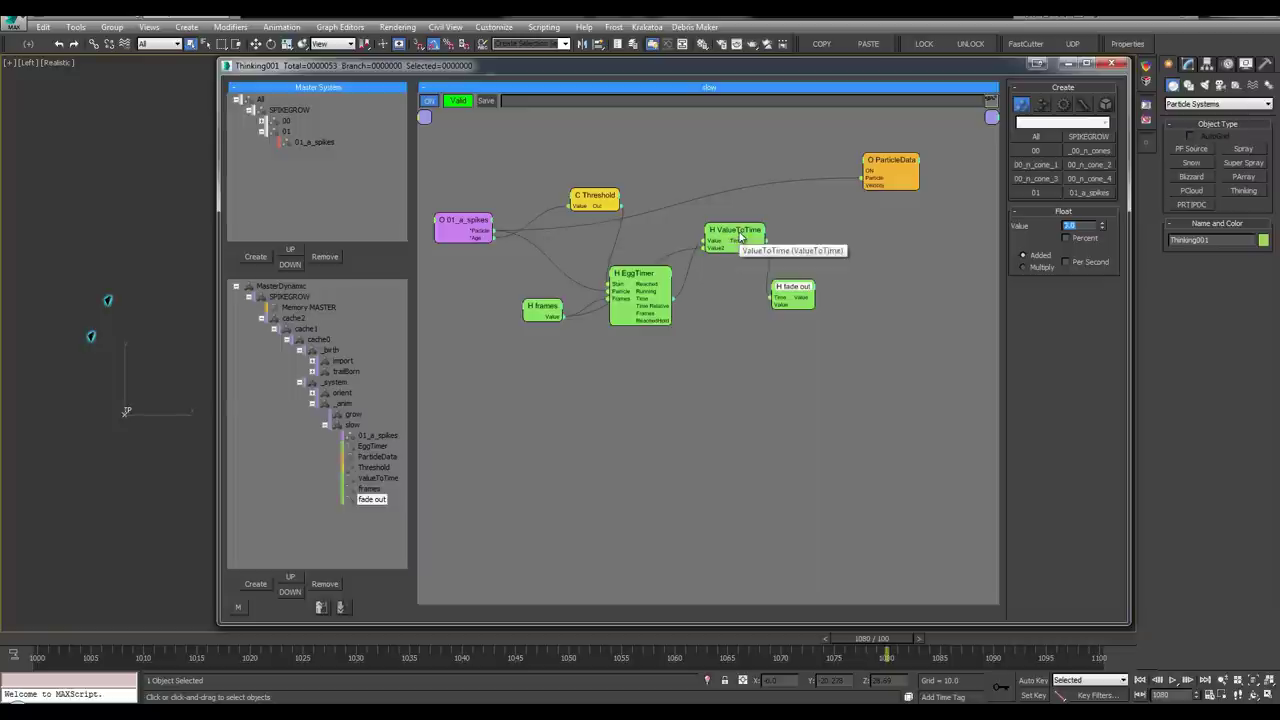
Move ValueToTime and fade out closer to the EggTimer and hide the fade out helper's Value input
{"action": "left_click_drag", "start_coordinate": [741, 237], "coordinate": [727, 226]}
{"action": "left_click_drag", "start_coordinate": [793, 292], "coordinate": [774, 290]}
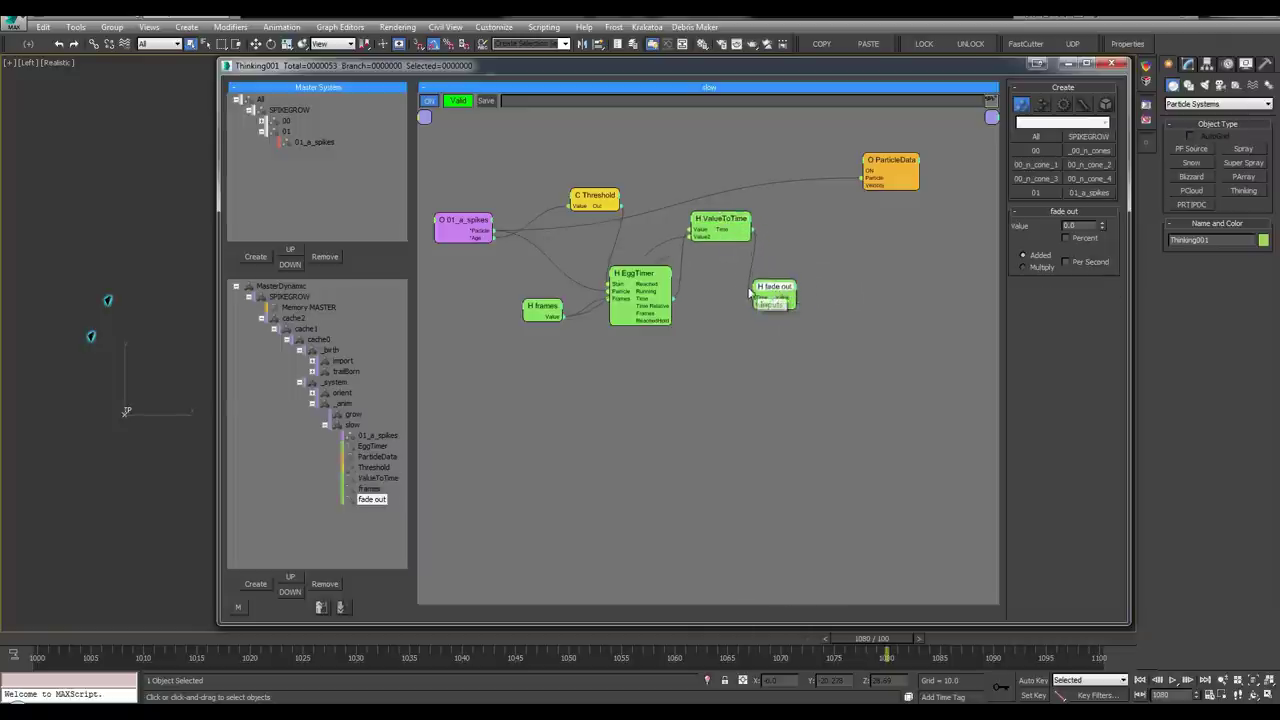
{"action": "right_click", "coordinate": [757, 291]}
{"action": "left_click", "coordinate": [755, 328]}
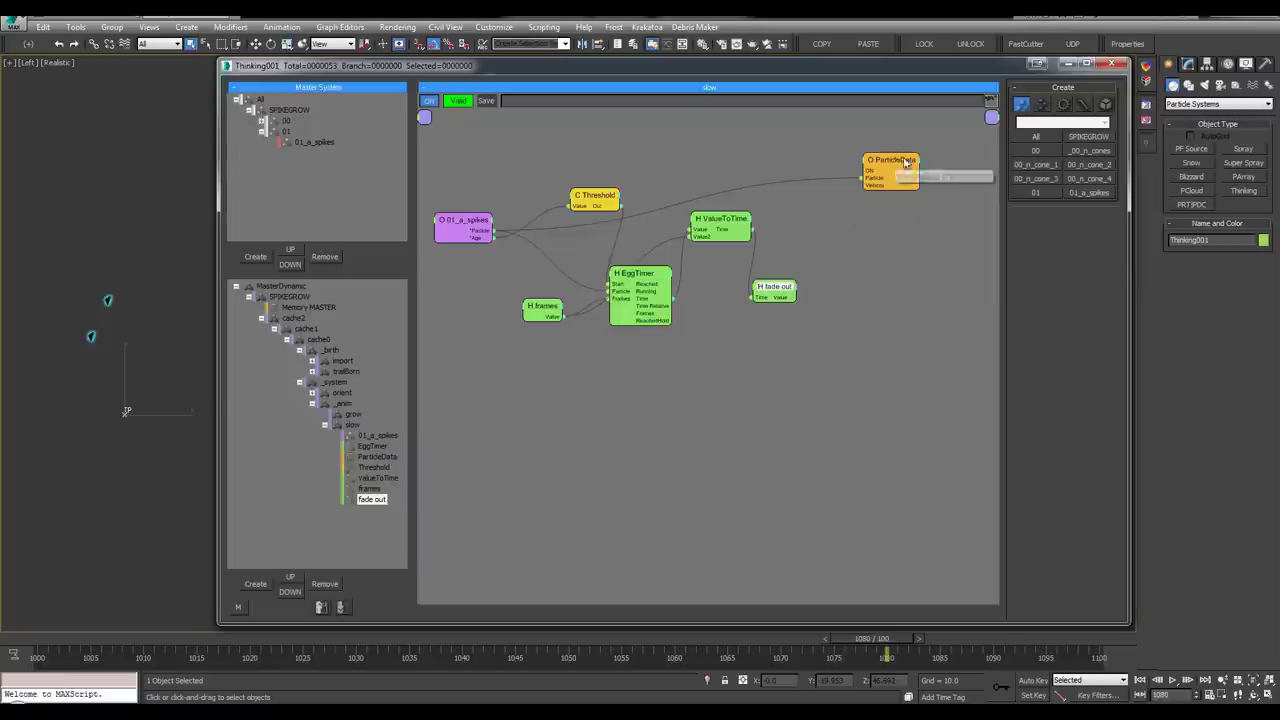
Move ParticleData farther out and add an Expression helper between it and ValueToTime
{"action": "left_click_drag", "start_coordinate": [894, 157], "coordinate": [921, 155]}
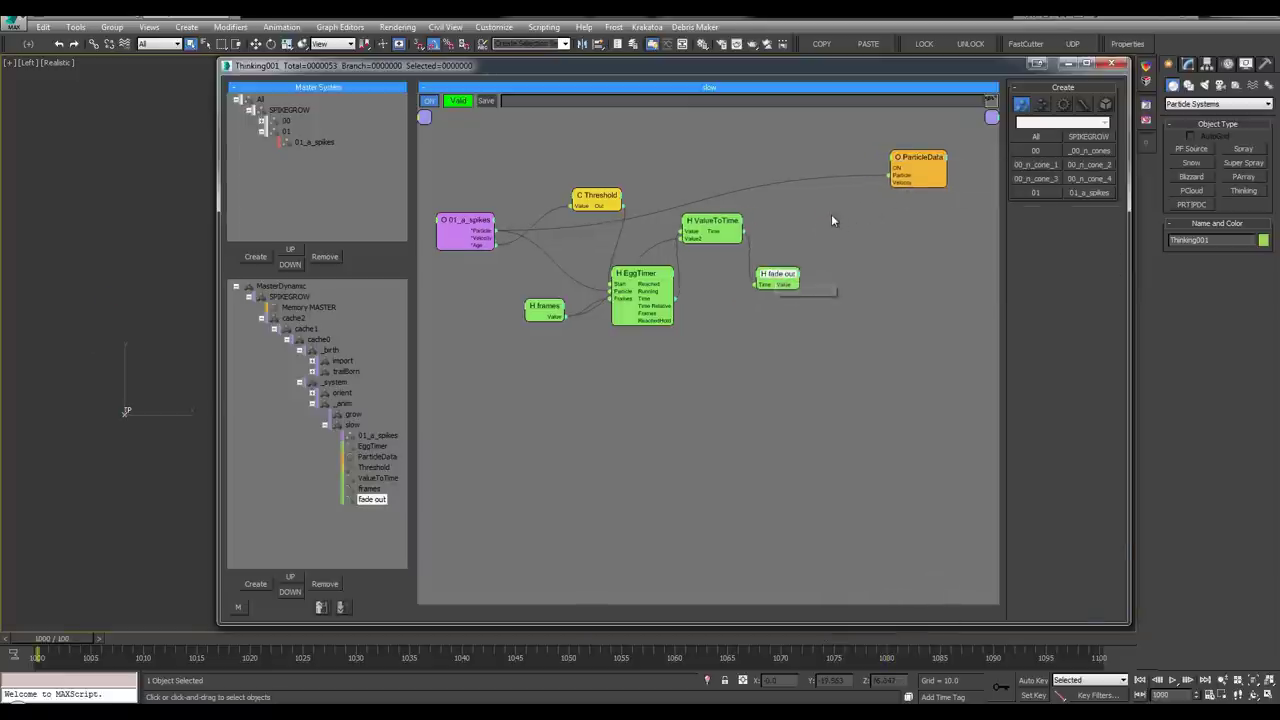
{"action": "double_click", "coordinate": [831, 220]}
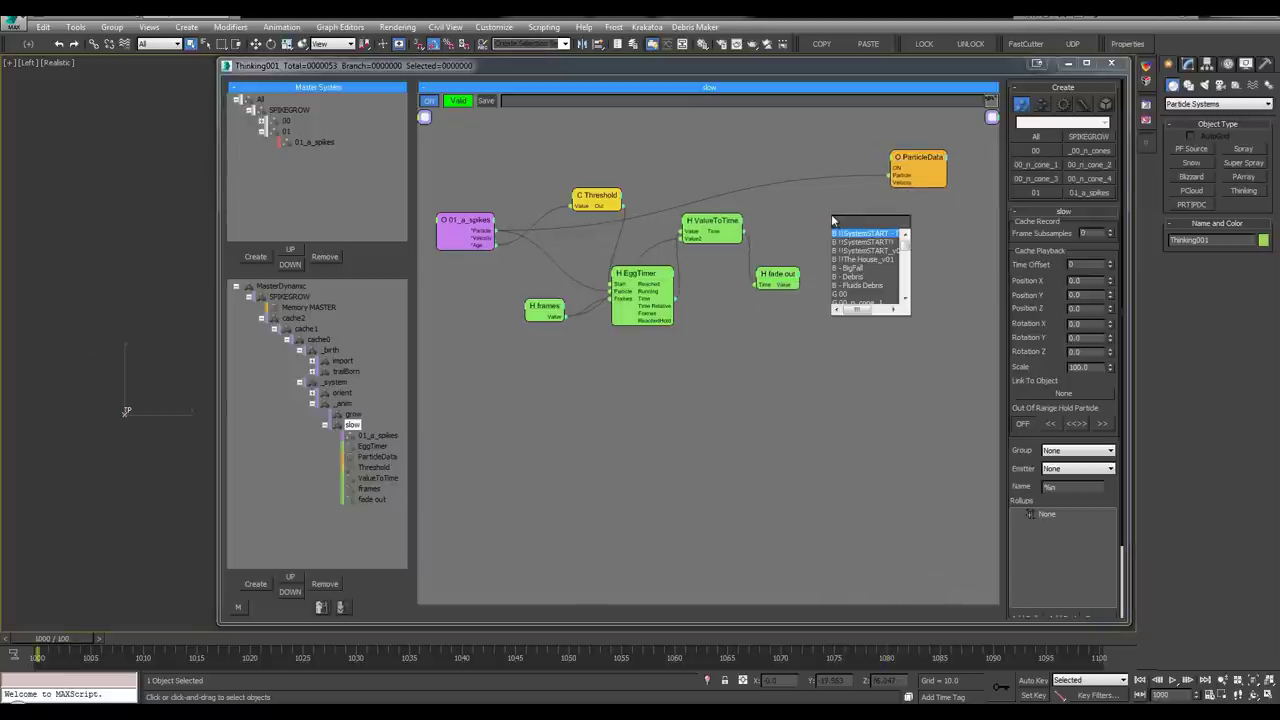
{"action": "type", "text": "expl"}
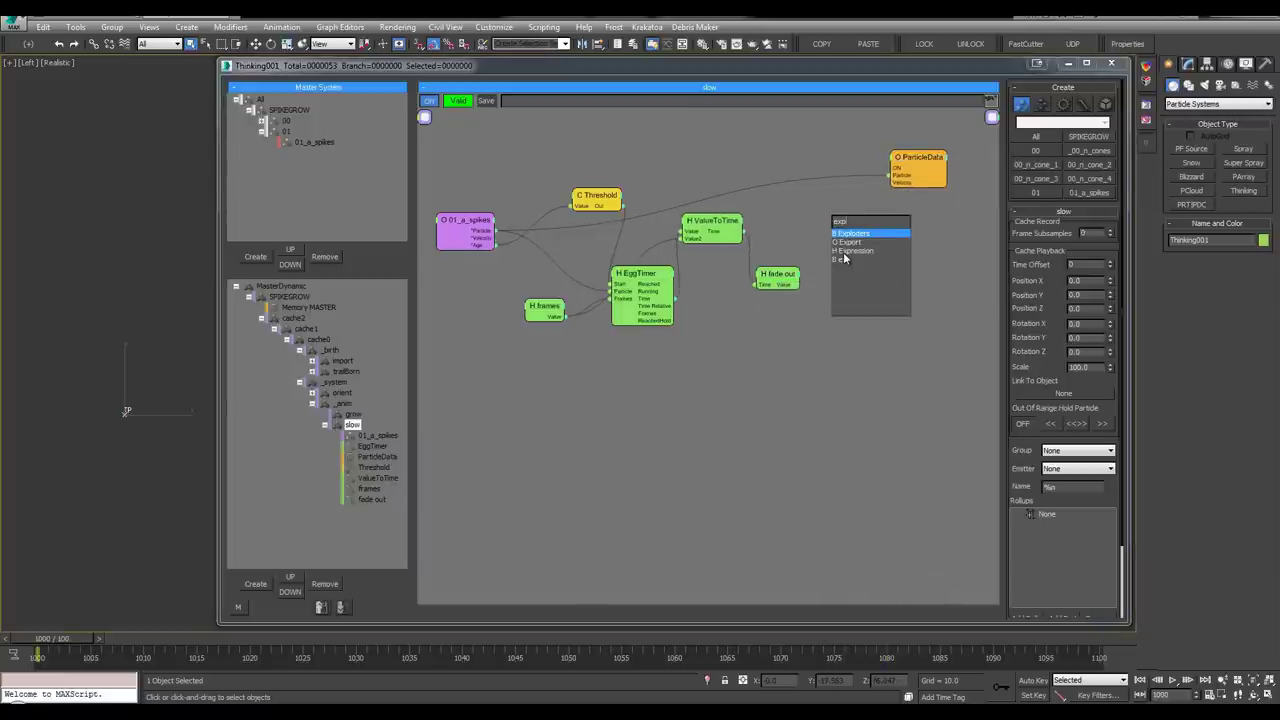
{"action": "left_click", "coordinate": [850, 250]}
{"action": "left_click_drag", "start_coordinate": [849, 222], "coordinate": [815, 203]}
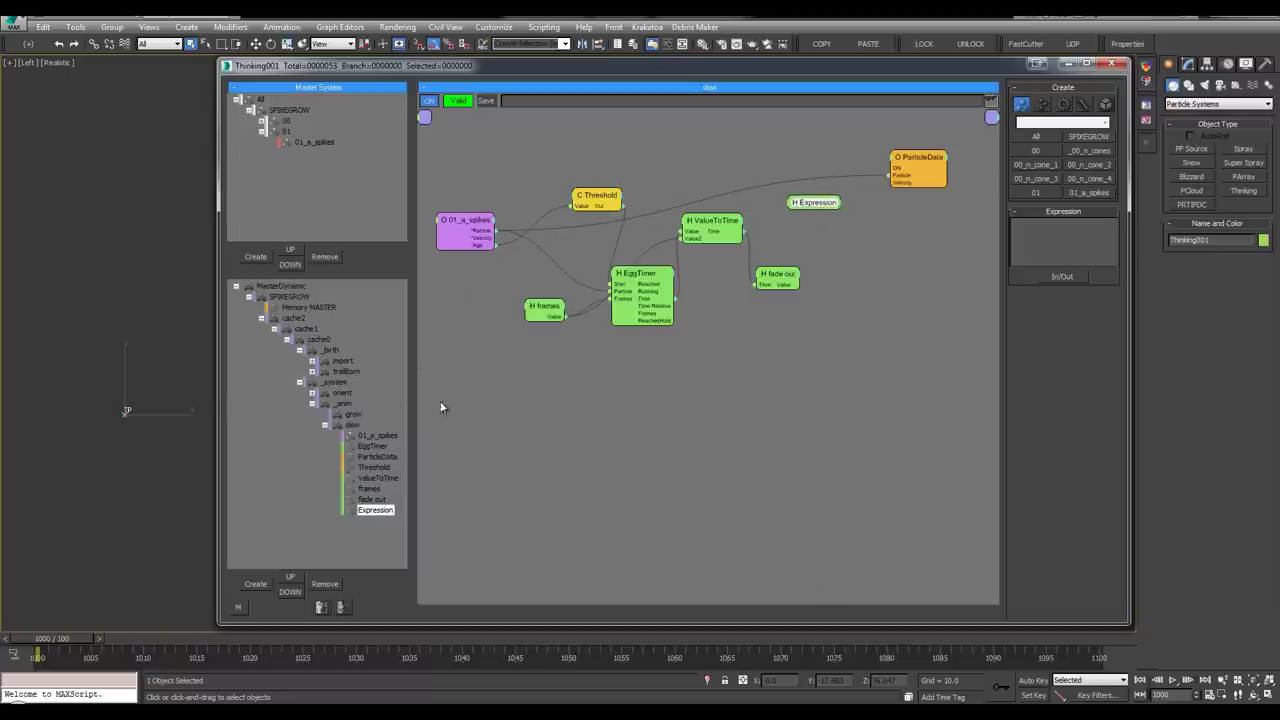
Shift the Expression helper slightly toward ParticleData's side of the graph and enter unit(v1) as its formula
{"action": "left_click_drag", "start_coordinate": [411, 389], "coordinate": [414, 389]}
{"action": "left_click_drag", "start_coordinate": [811, 204], "coordinate": [818, 205]}
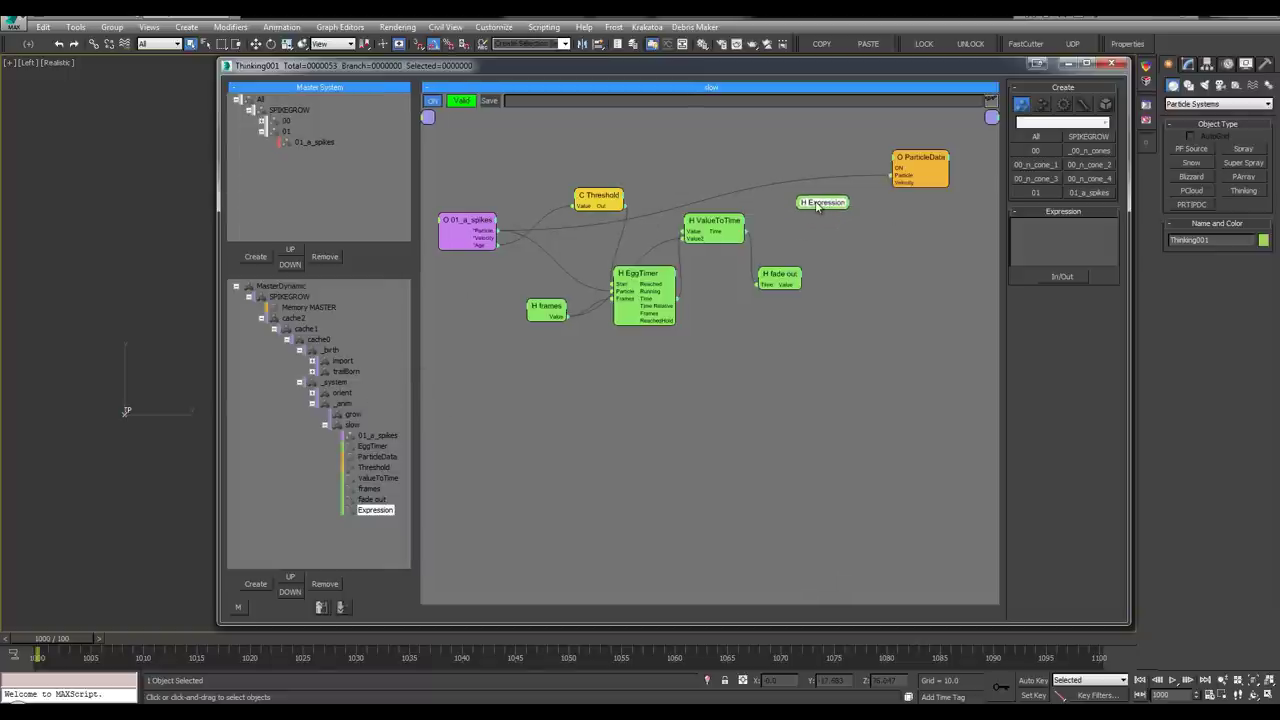
{"action": "double_click", "coordinate": [818, 206]}
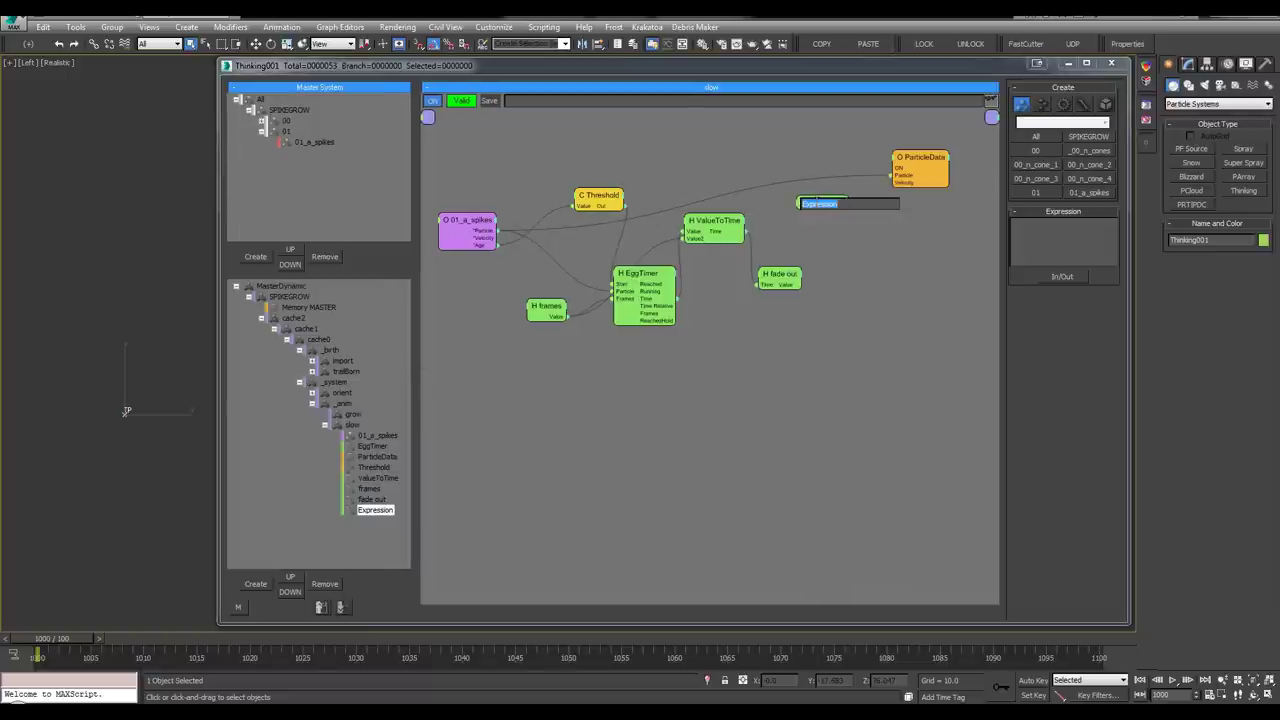
{"action": "left_click", "coordinate": [834, 231]}
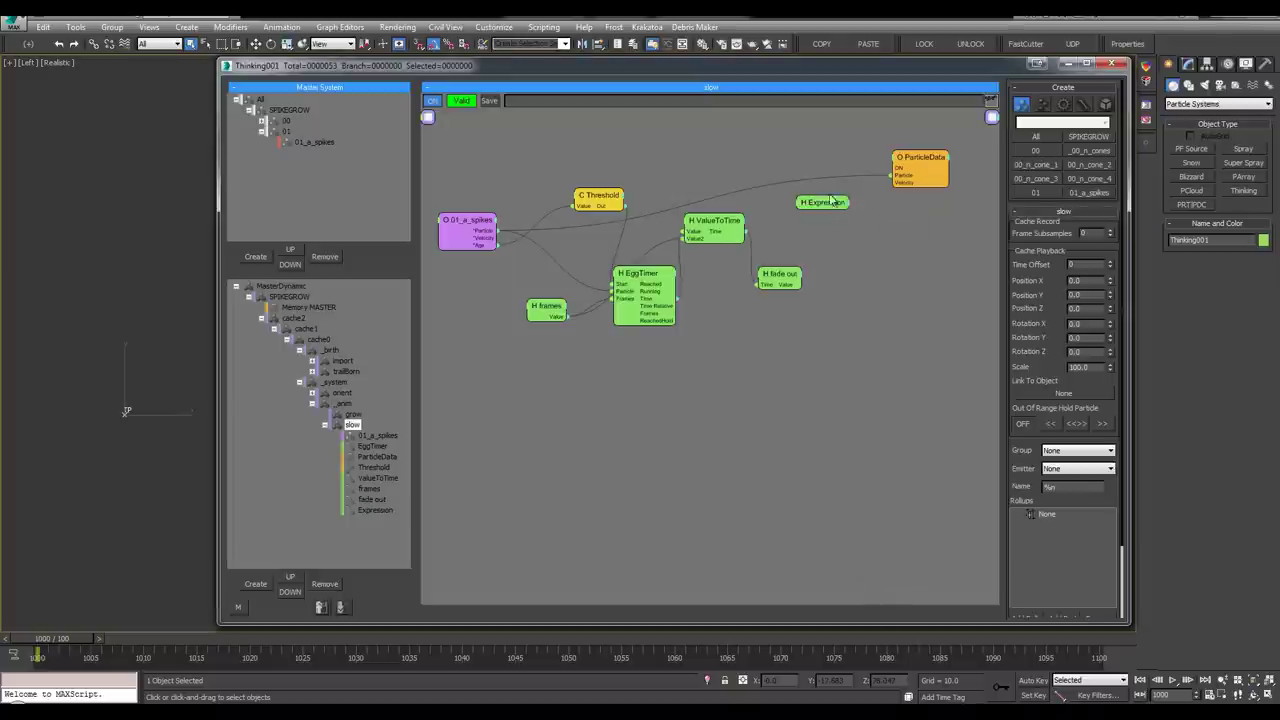
{"action": "left_click_drag", "start_coordinate": [822, 202], "coordinate": [817, 199]}
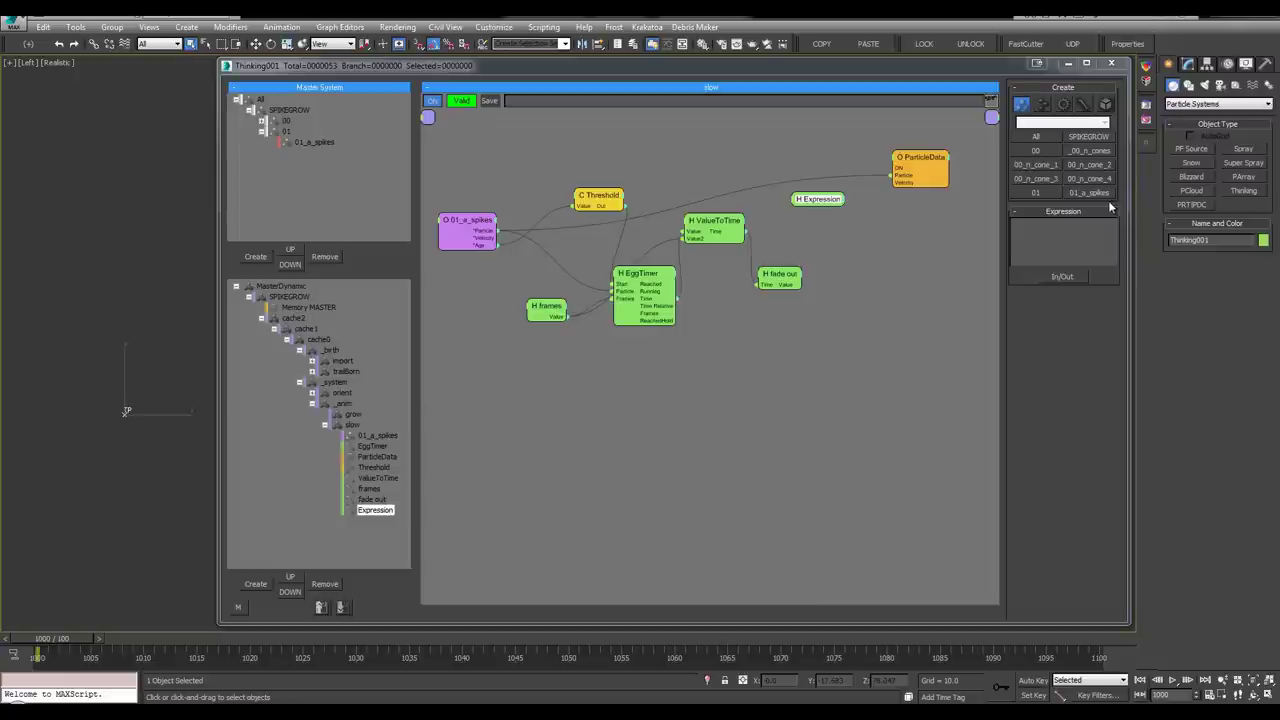
{"action": "type", "text": "unit"}
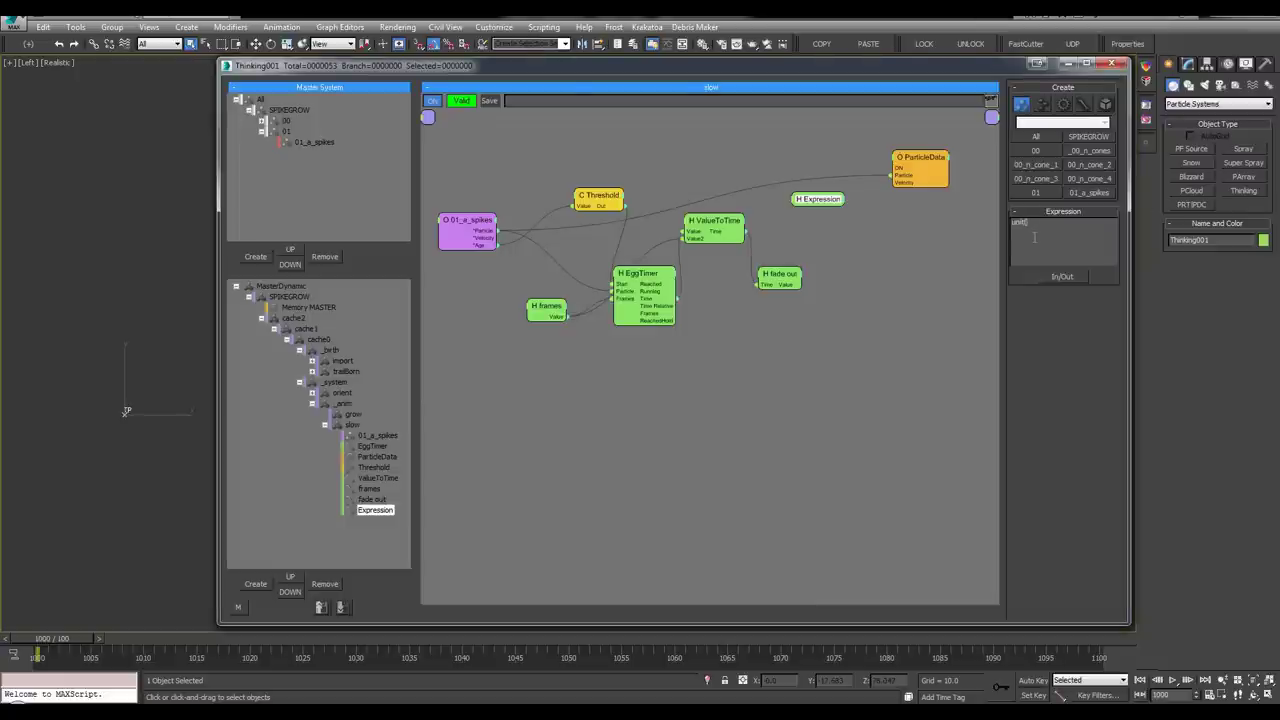
{"action": "type", "text": "(v1)"}
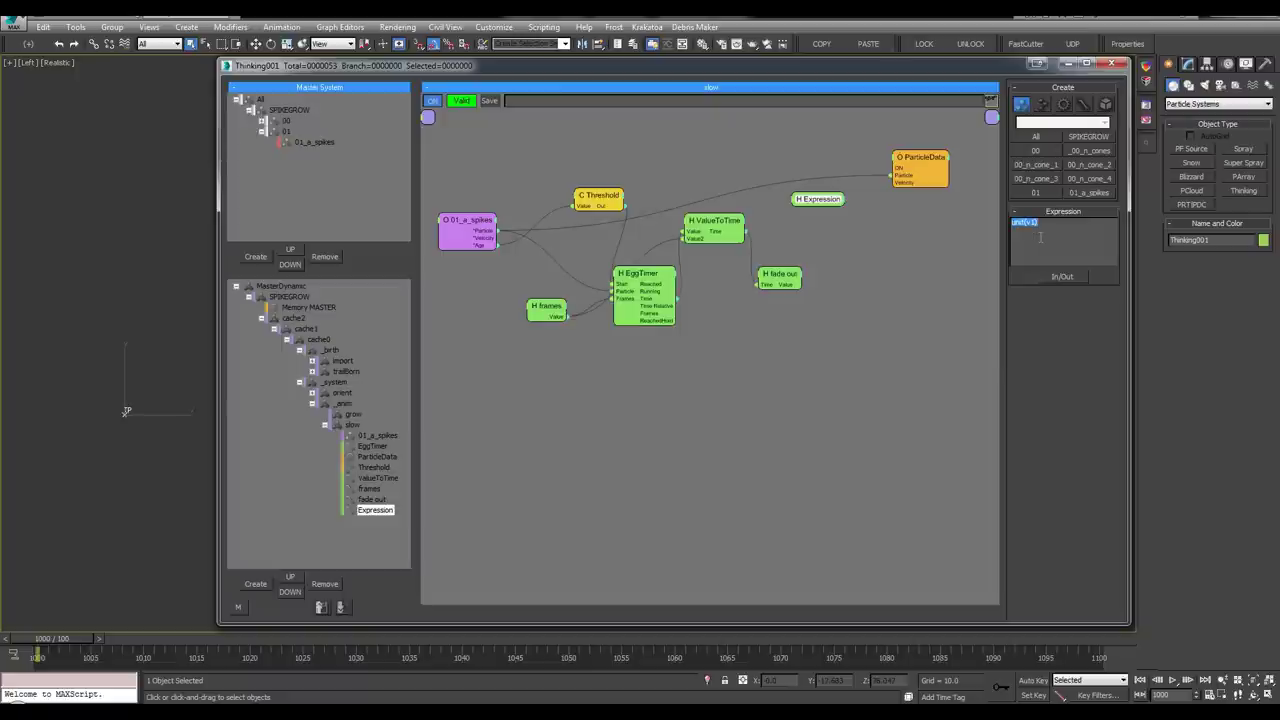
Add a vector output named unitV to the Expression helper
{"action": "left_click", "coordinate": [1060, 280]}
{"action": "mouse_move", "coordinate": [1045, 335]}
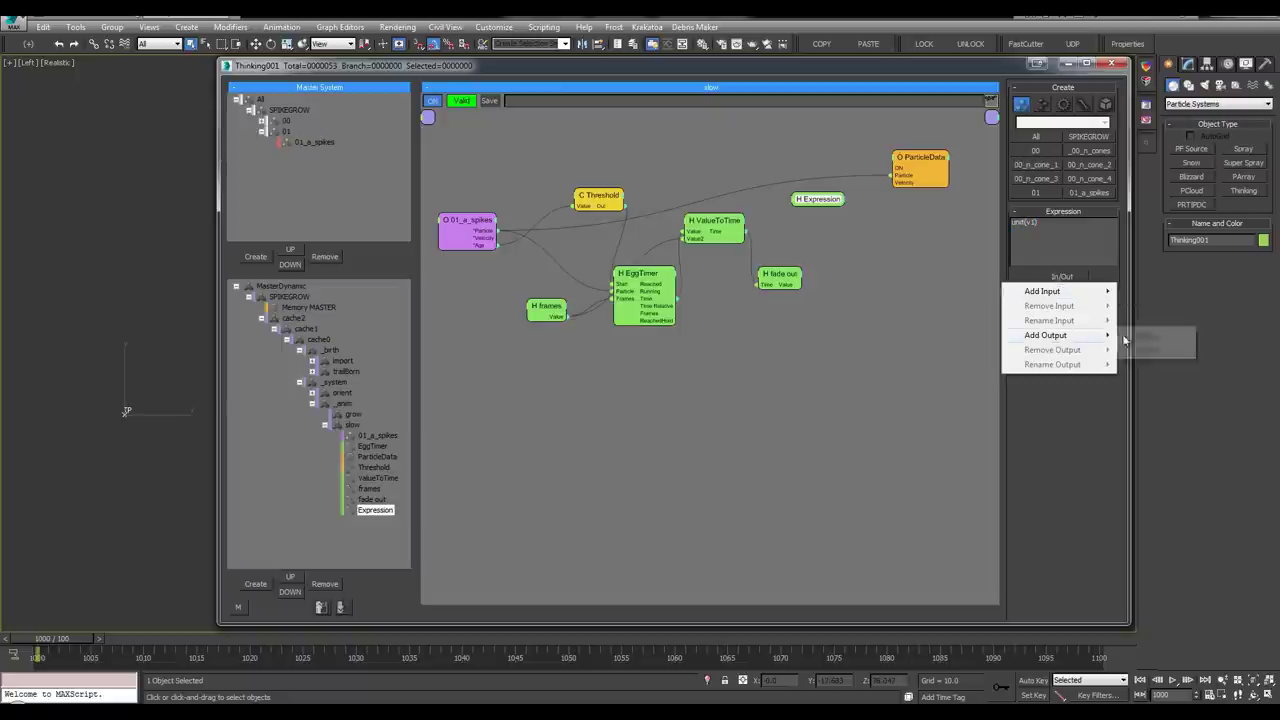
{"action": "left_click", "coordinate": [1138, 347]}
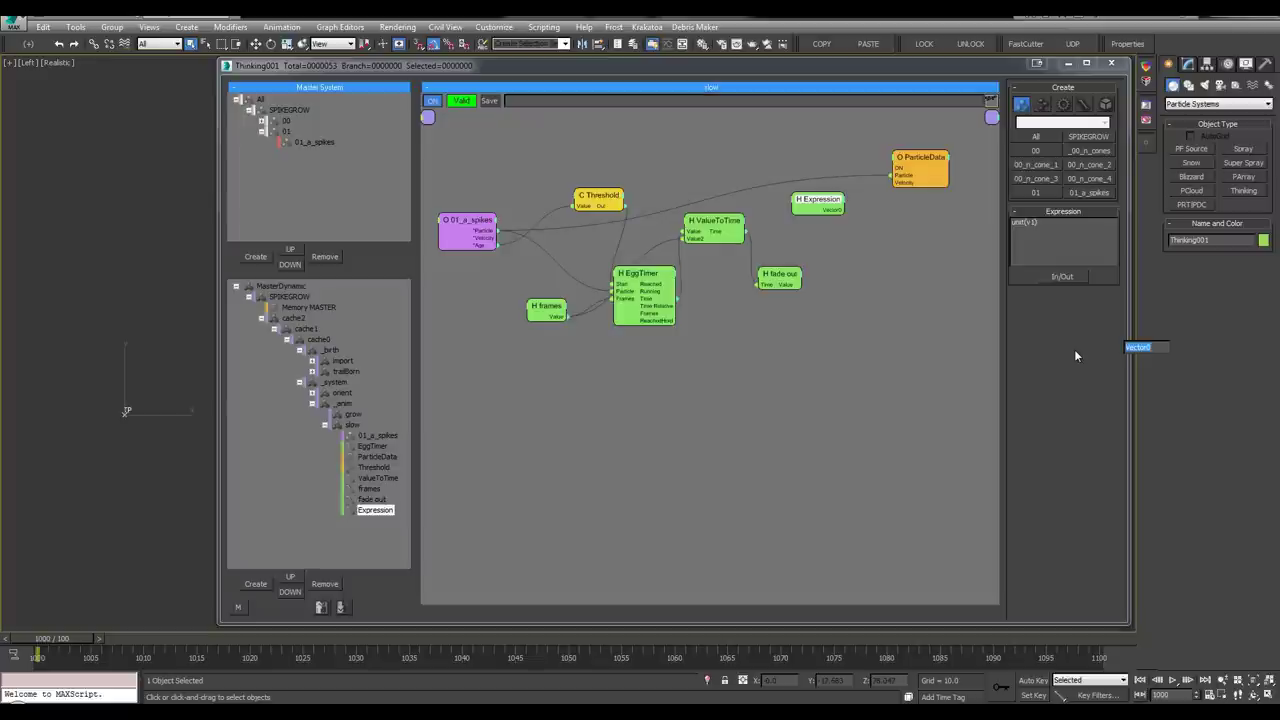
{"action": "type", "text": "unit"}
{"action": "key", "text": "Return"}
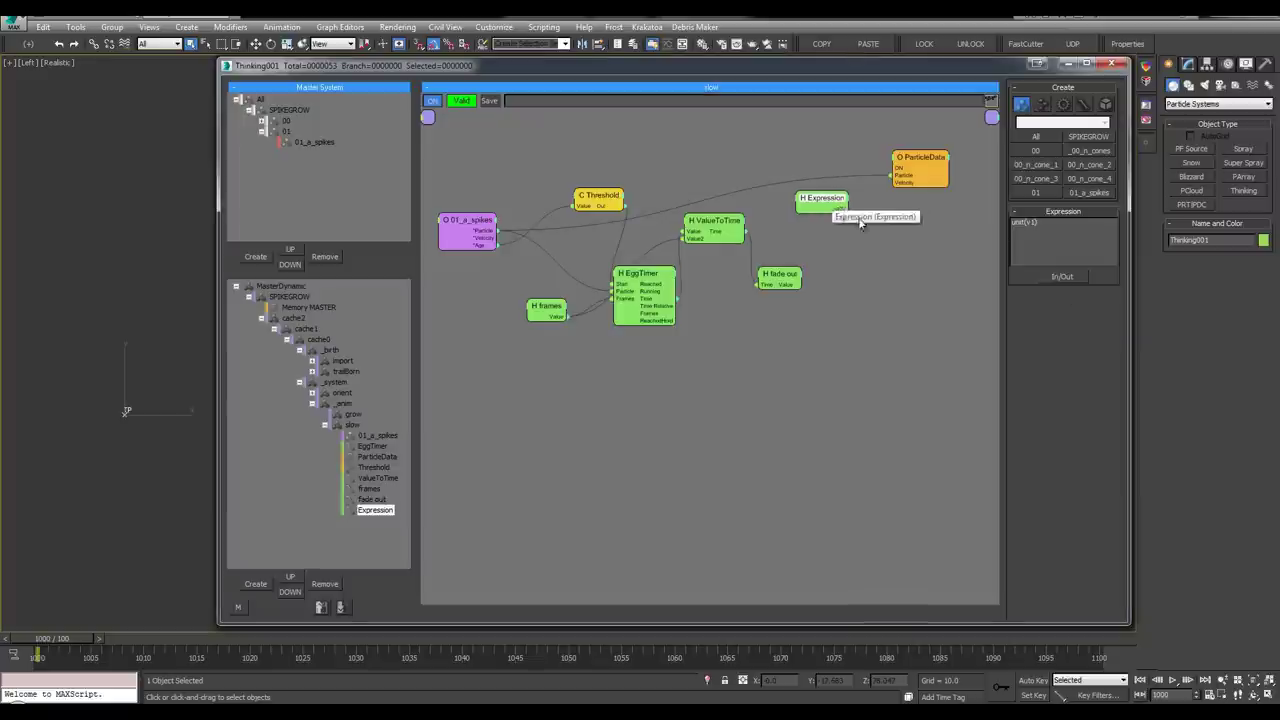
Add a vector input named v1 to the Expression helper and wire 01_a_spikes' Velocity output to it
{"action": "left_click", "coordinate": [1060, 276]}
{"action": "mouse_move", "coordinate": [1062, 287]}
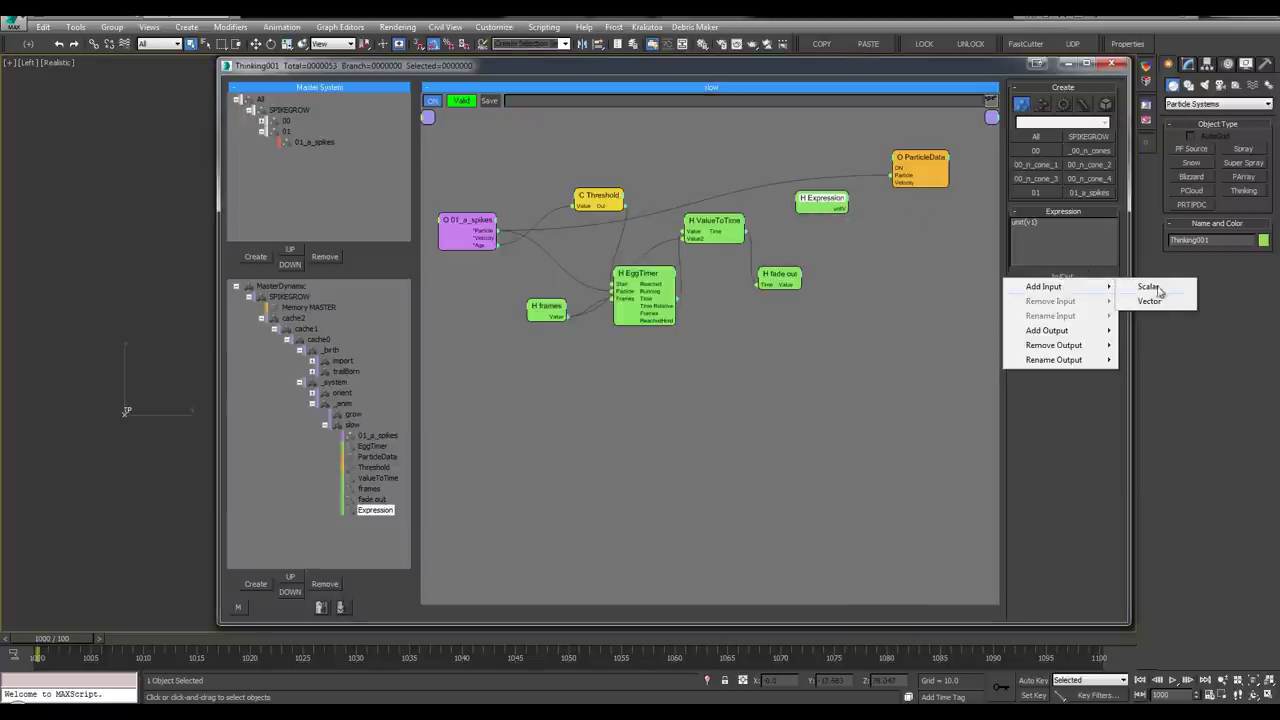
{"action": "left_click", "coordinate": [1149, 301]}
{"action": "type", "text": "v1"}
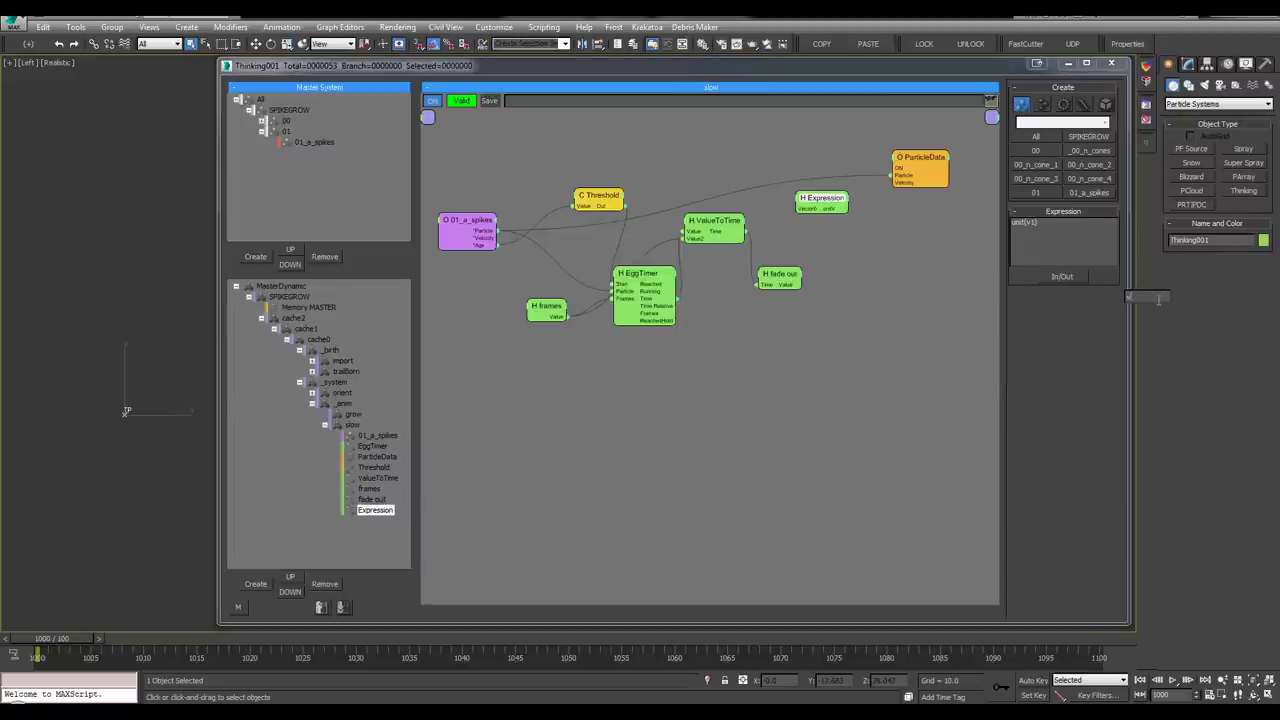
{"action": "key", "text": "Return"}
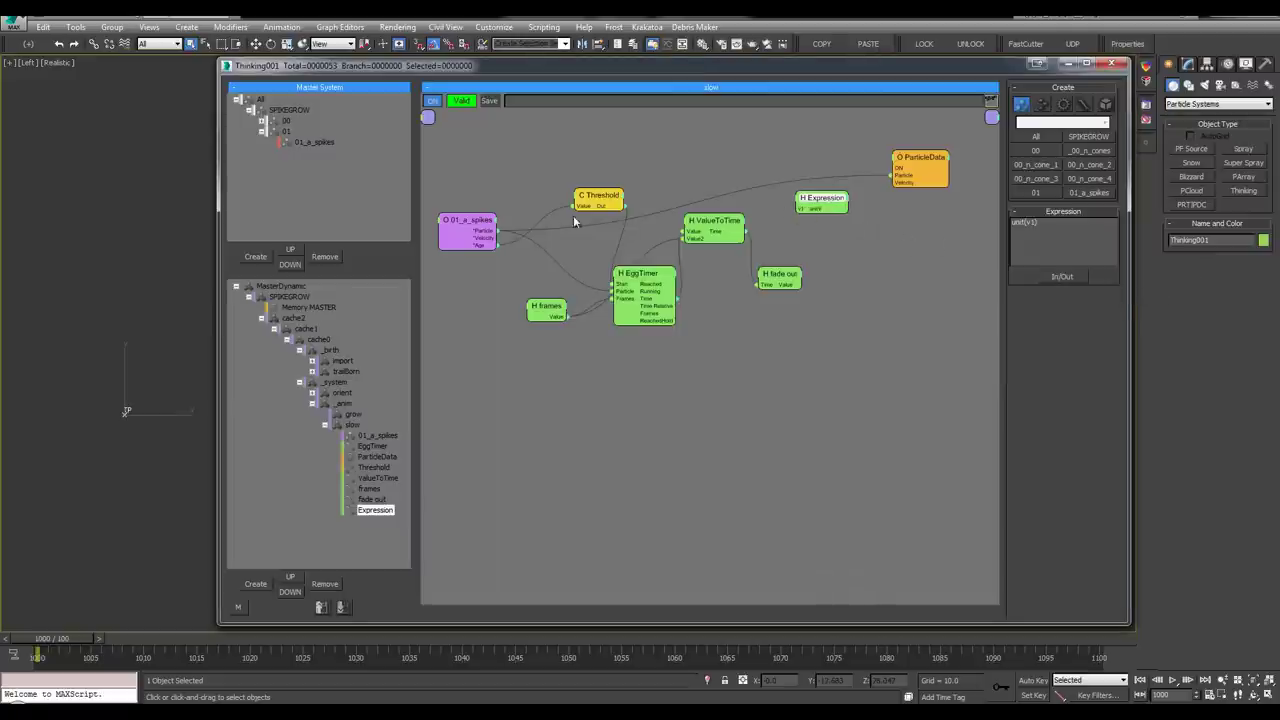
{"action": "left_click_drag", "start_coordinate": [491, 243], "coordinate": [489, 239]}
Lower ValueToTime, hide EggTimer's unused outputs, and move EggTimer, frames and Threshold closer to 01_a_spikes
{"action": "left_click_drag", "start_coordinate": [711, 225], "coordinate": [711, 239]}
{"action": "double_click", "coordinate": [636, 276]}
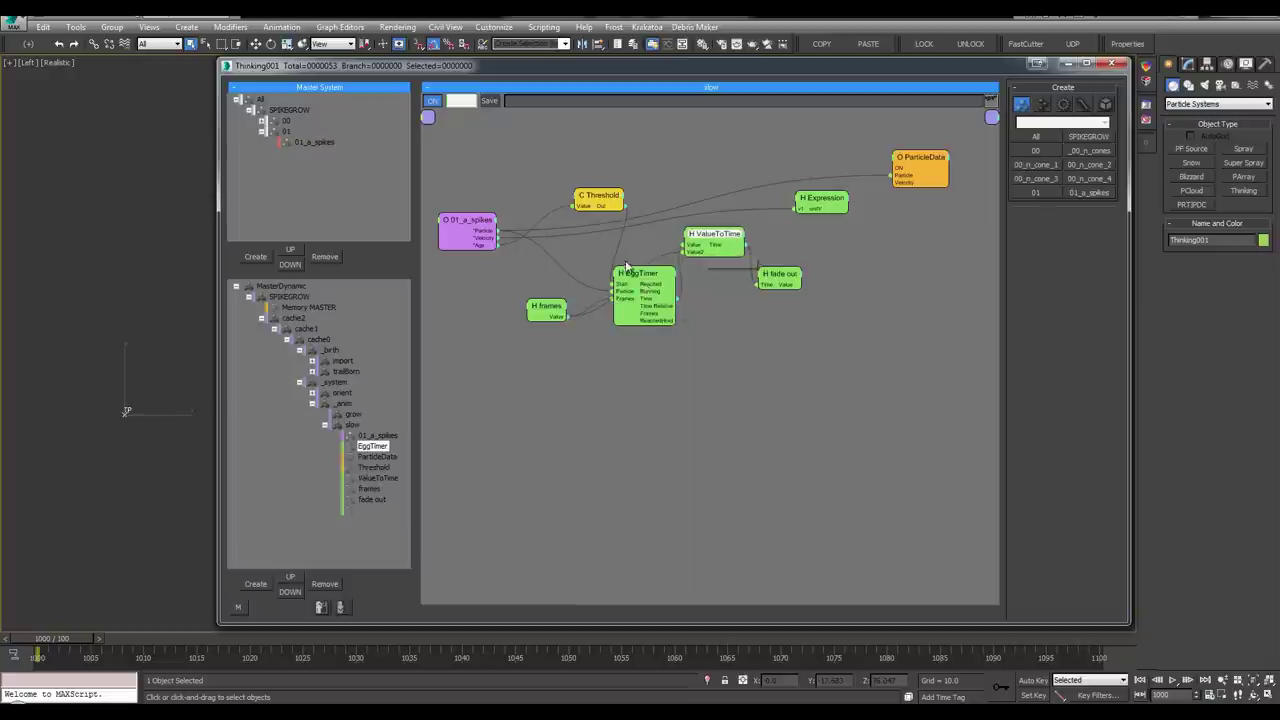
{"action": "left_click_drag", "start_coordinate": [636, 278], "coordinate": [622, 262]}
{"action": "double_click", "coordinate": [622, 262]}
{"action": "left_click_drag", "start_coordinate": [545, 308], "coordinate": [511, 294]}
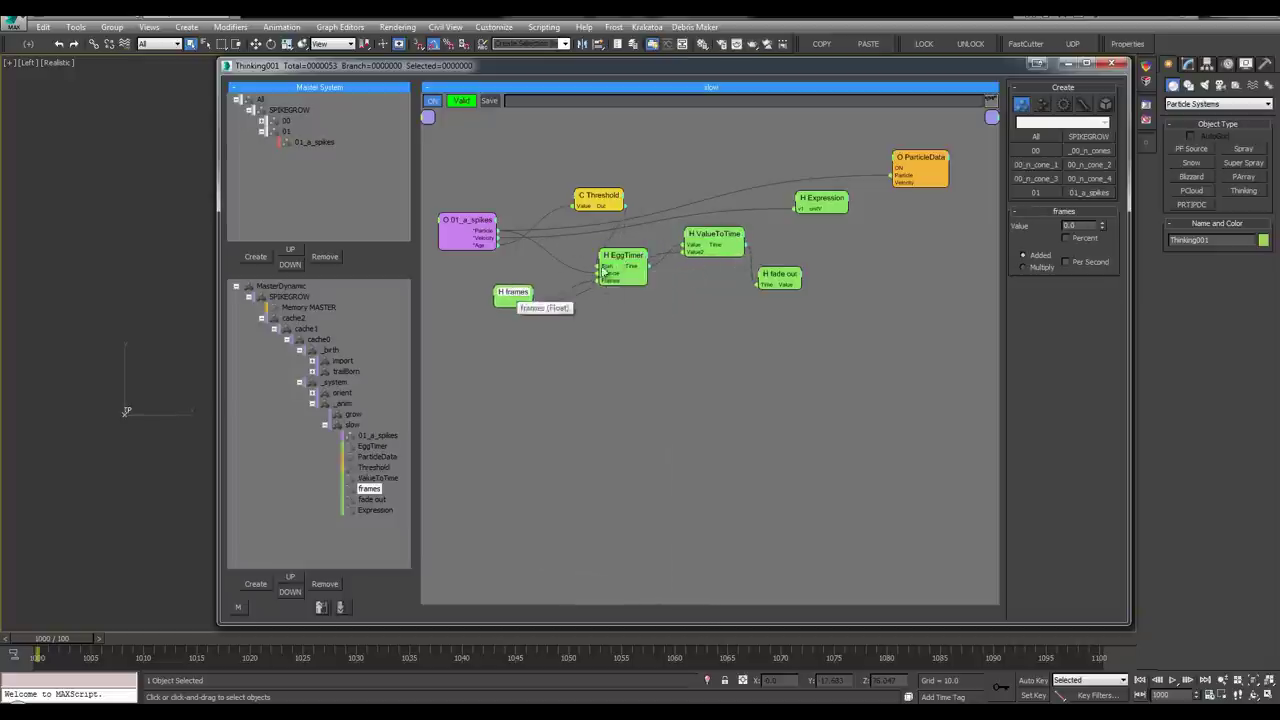
{"action": "left_click_drag", "start_coordinate": [598, 197], "coordinate": [566, 199]}
Tidy the graph by moving Expression above fade out and nudging ValueToTime, frames and EggTimer so their wires are easier to follow
{"action": "left_click_drag", "start_coordinate": [824, 199], "coordinate": [787, 199]}
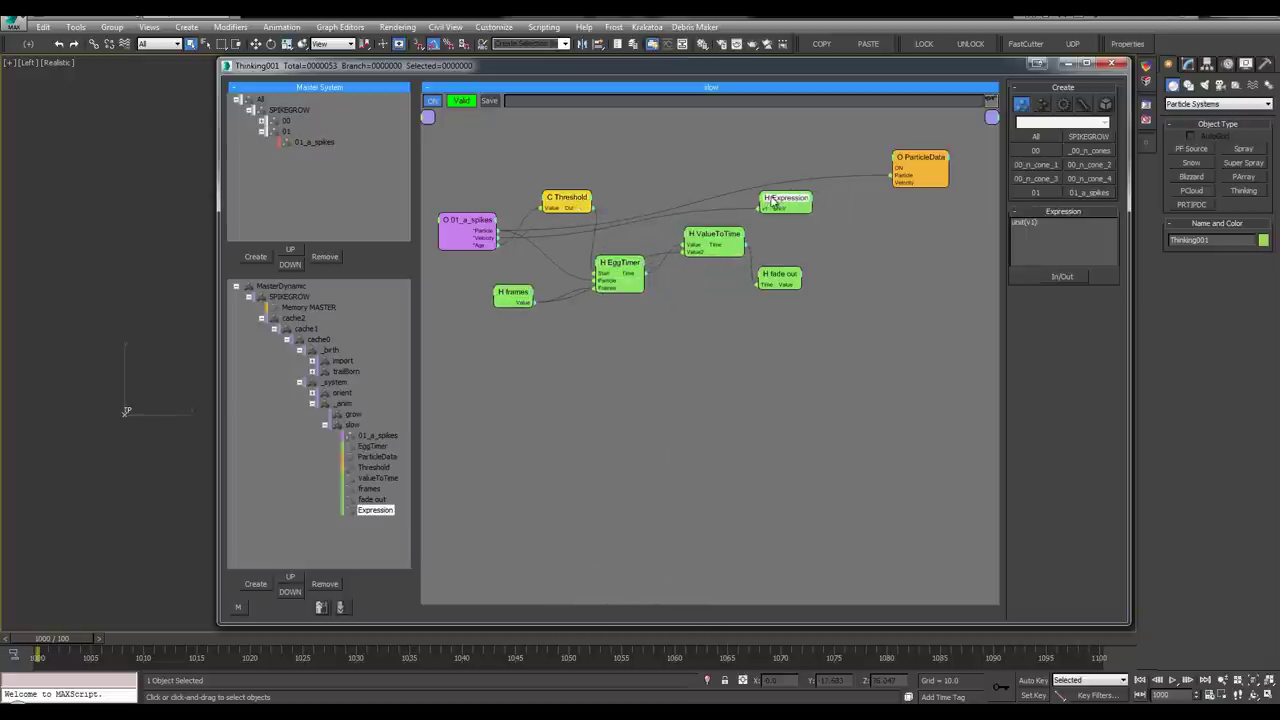
{"action": "left_click_drag", "start_coordinate": [704, 247], "coordinate": [695, 253]}
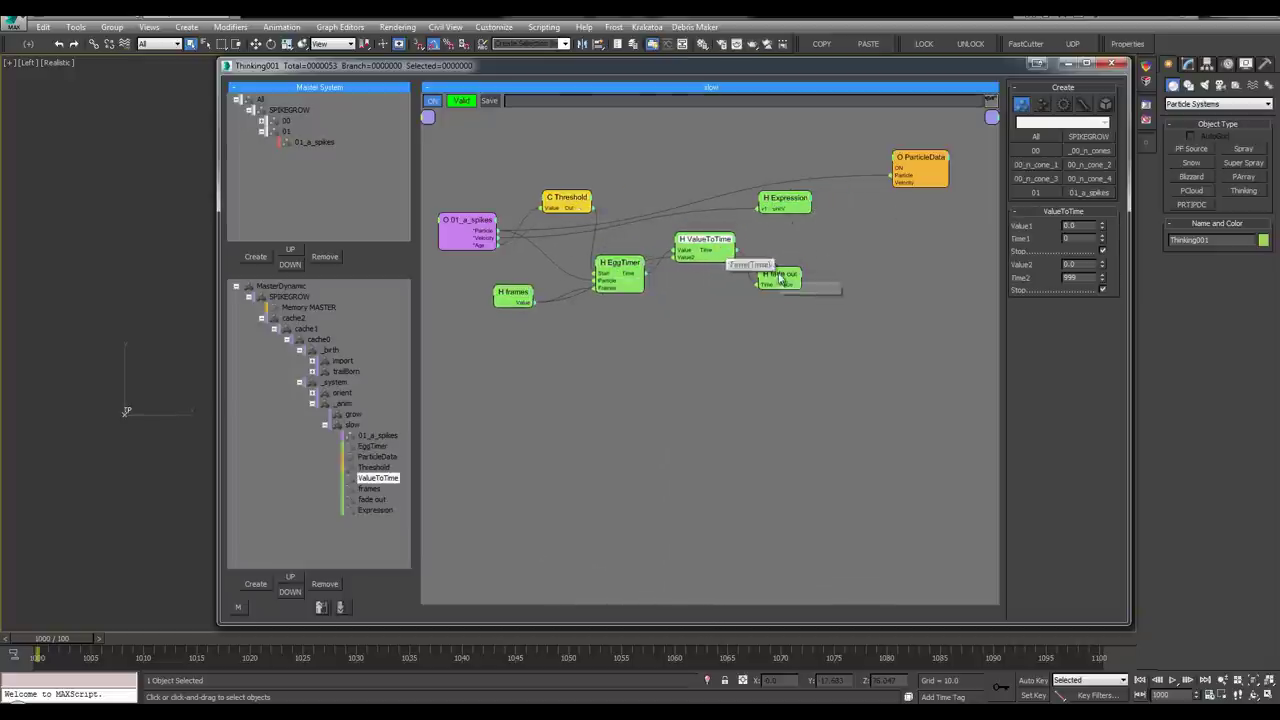
{"action": "mouse_move", "coordinate": [791, 279]}
{"action": "left_mouse_down"}
{"action": "mouse_move", "coordinate": [778, 276]}
{"action": "mouse_move", "coordinate": [793, 277]}
{"action": "left_mouse_up"}
{"action": "left_click_drag", "start_coordinate": [785, 199], "coordinate": [789, 209]}
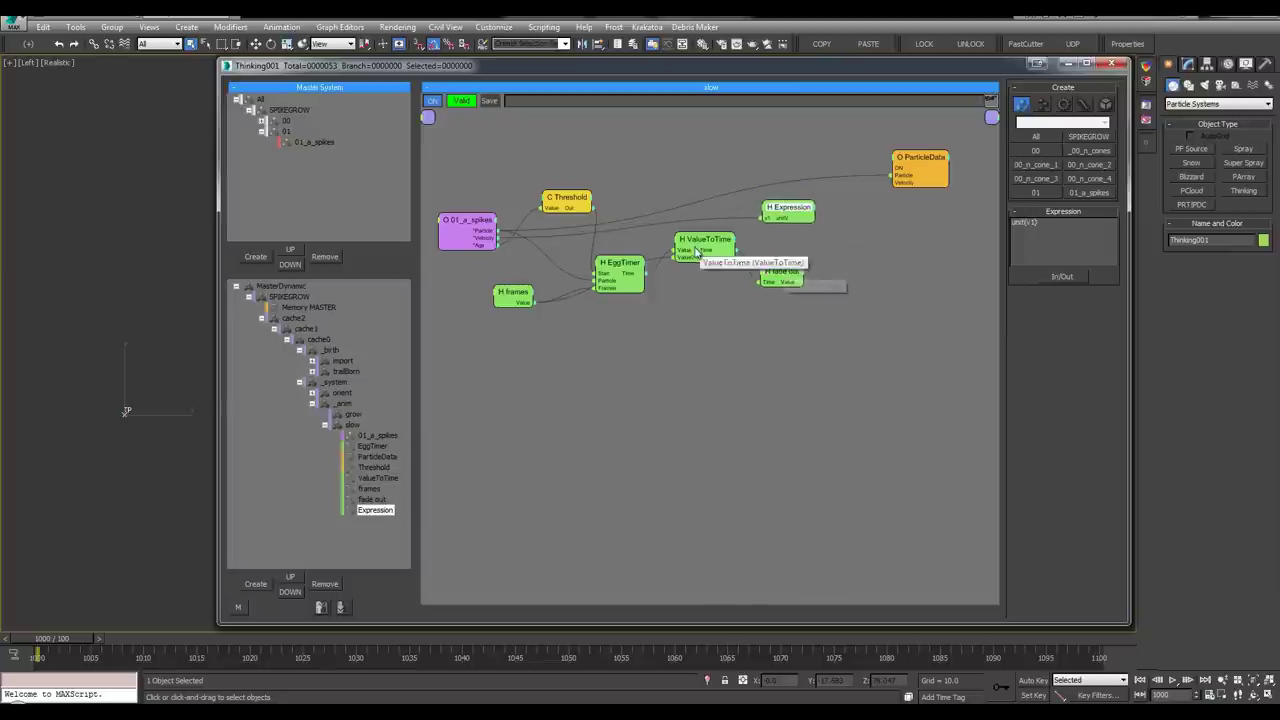
{"action": "left_click_drag", "start_coordinate": [706, 240], "coordinate": [700, 229]}
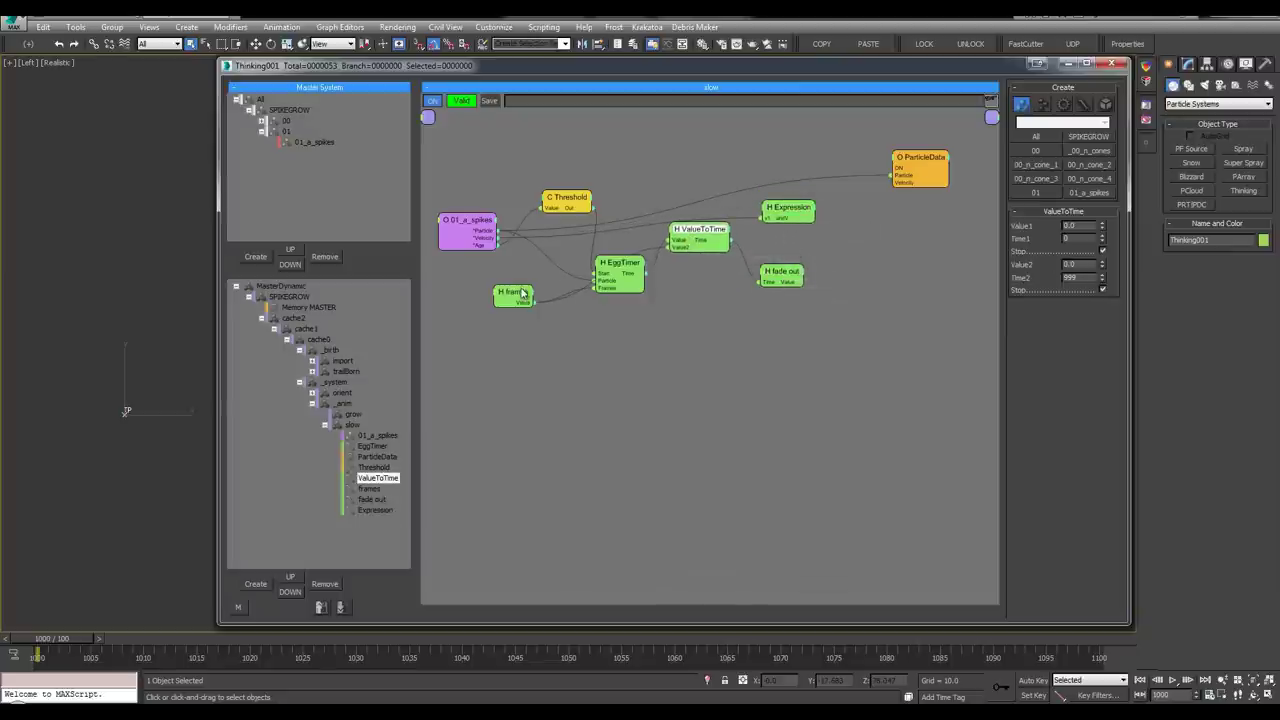
{"action": "left_click_drag", "start_coordinate": [520, 295], "coordinate": [524, 288]}
{"action": "left_click_drag", "start_coordinate": [611, 276], "coordinate": [615, 282]}
{"action": "left_click_drag", "start_coordinate": [716, 233], "coordinate": [718, 236]}
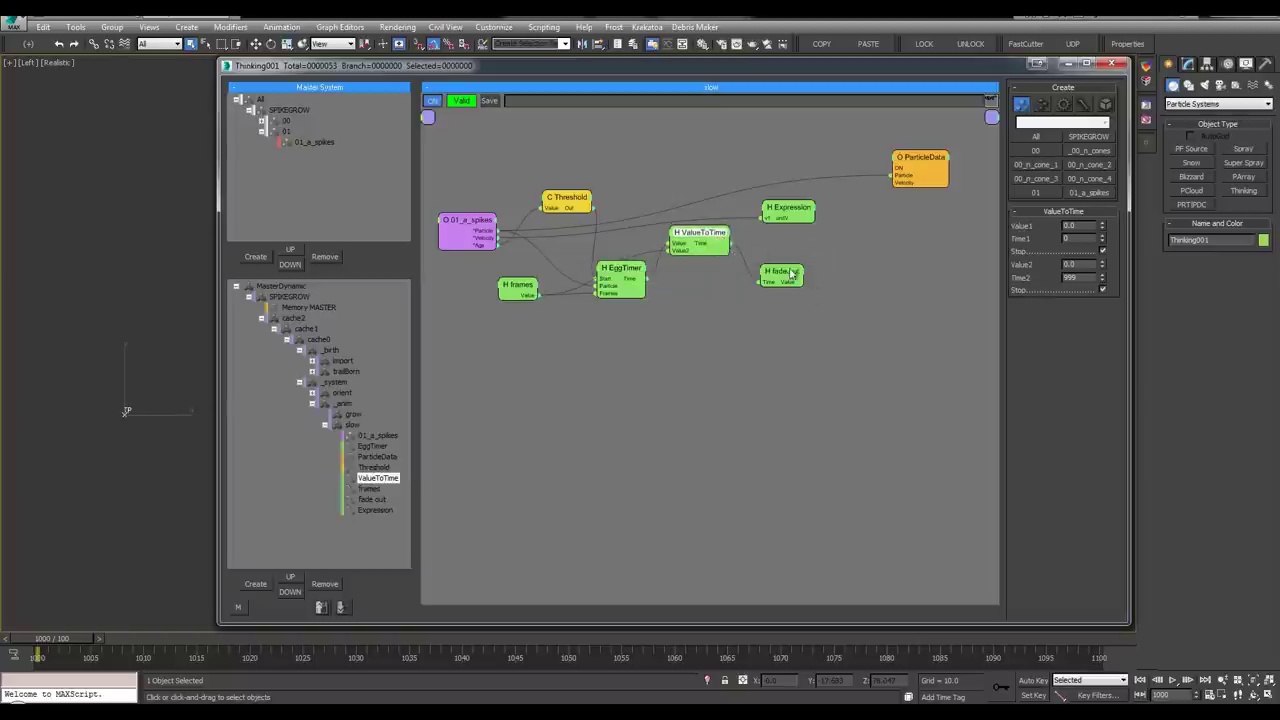
Adjust the spacing of fade out and Expression and move ParticleData farther out to make room between them
{"action": "left_click_drag", "start_coordinate": [782, 274], "coordinate": [778, 275]}
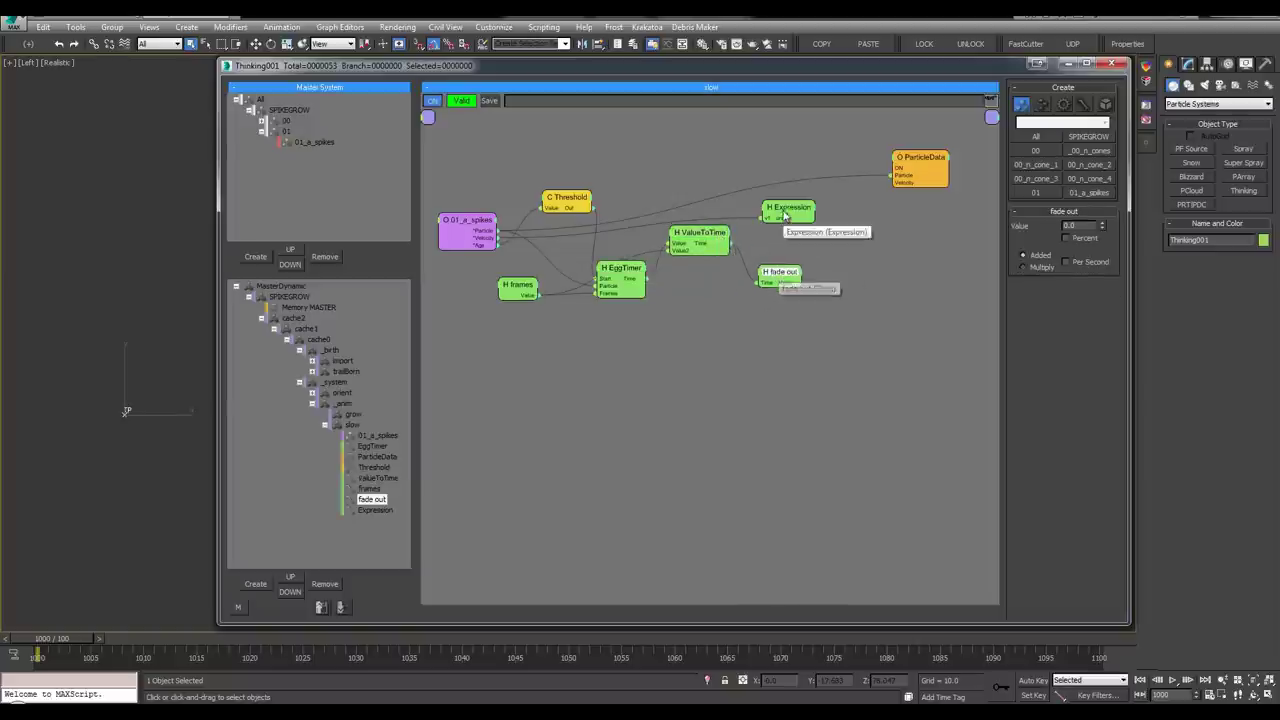
{"action": "left_click_drag", "start_coordinate": [790, 207], "coordinate": [809, 201]}
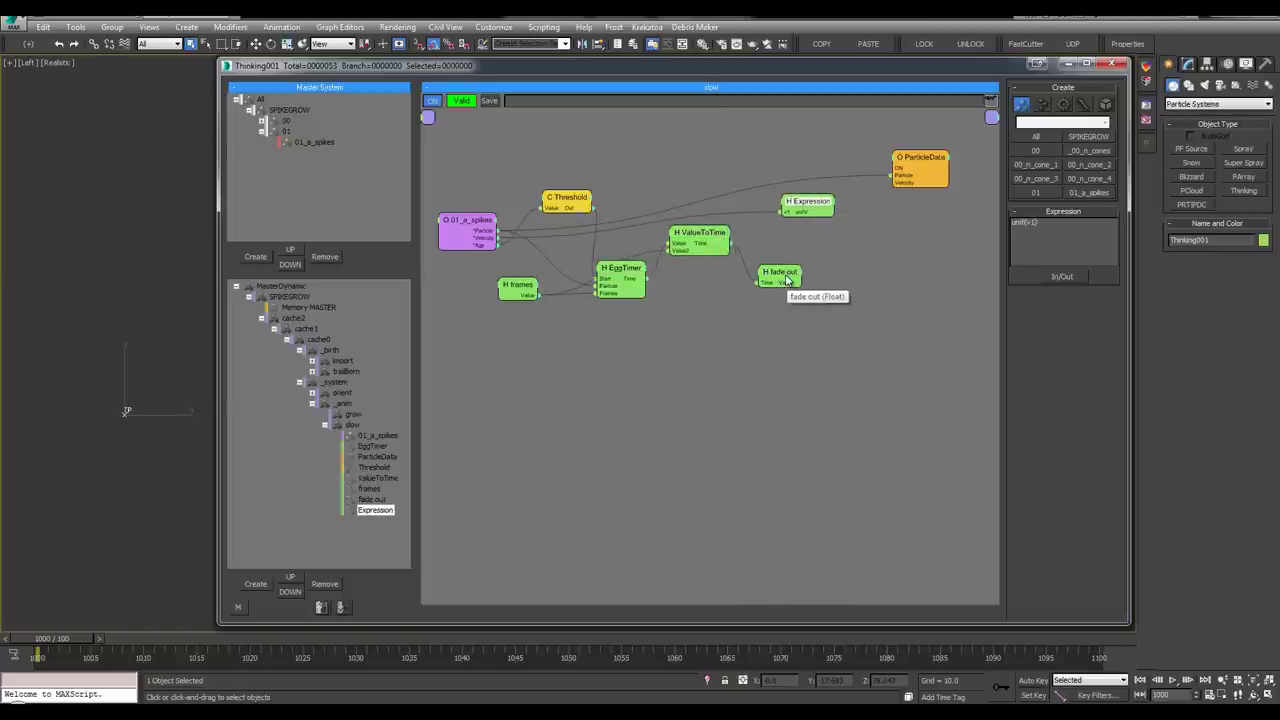
{"action": "left_click_drag", "start_coordinate": [776, 274], "coordinate": [779, 276]}
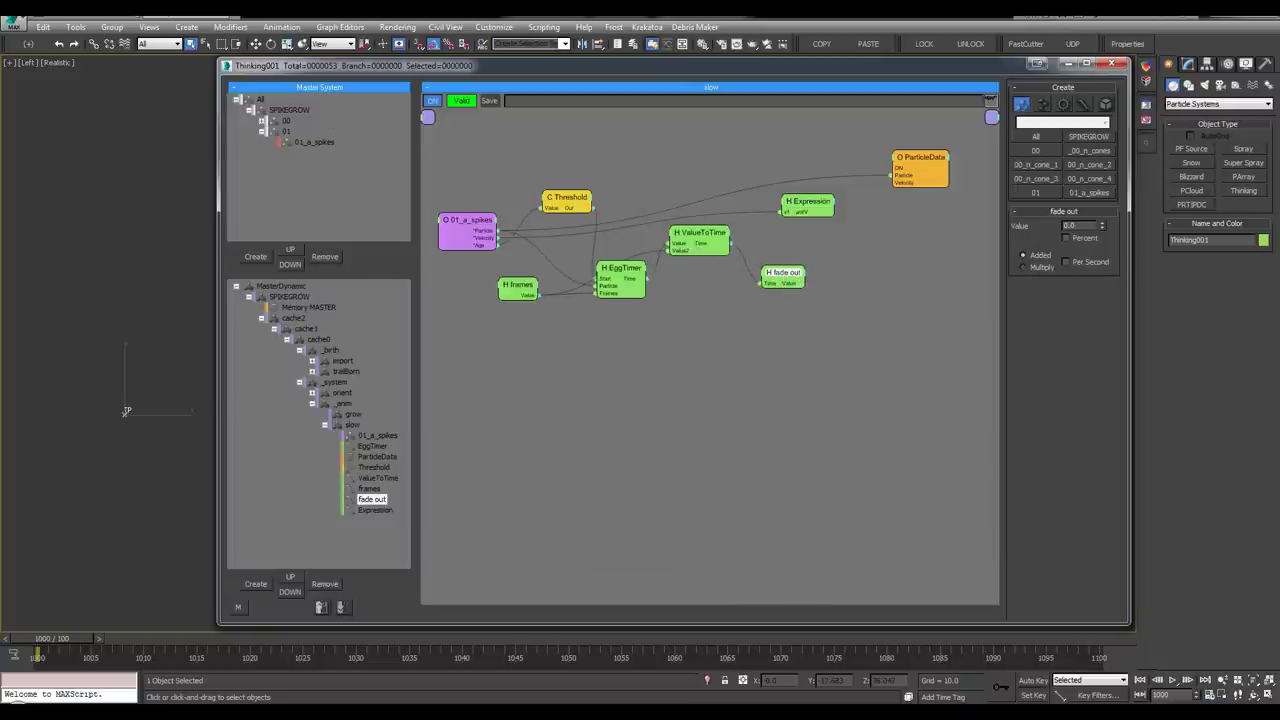
{"action": "left_click_drag", "start_coordinate": [812, 211], "coordinate": [795, 194]}
{"action": "left_click_drag", "start_coordinate": [913, 174], "coordinate": [926, 185]}
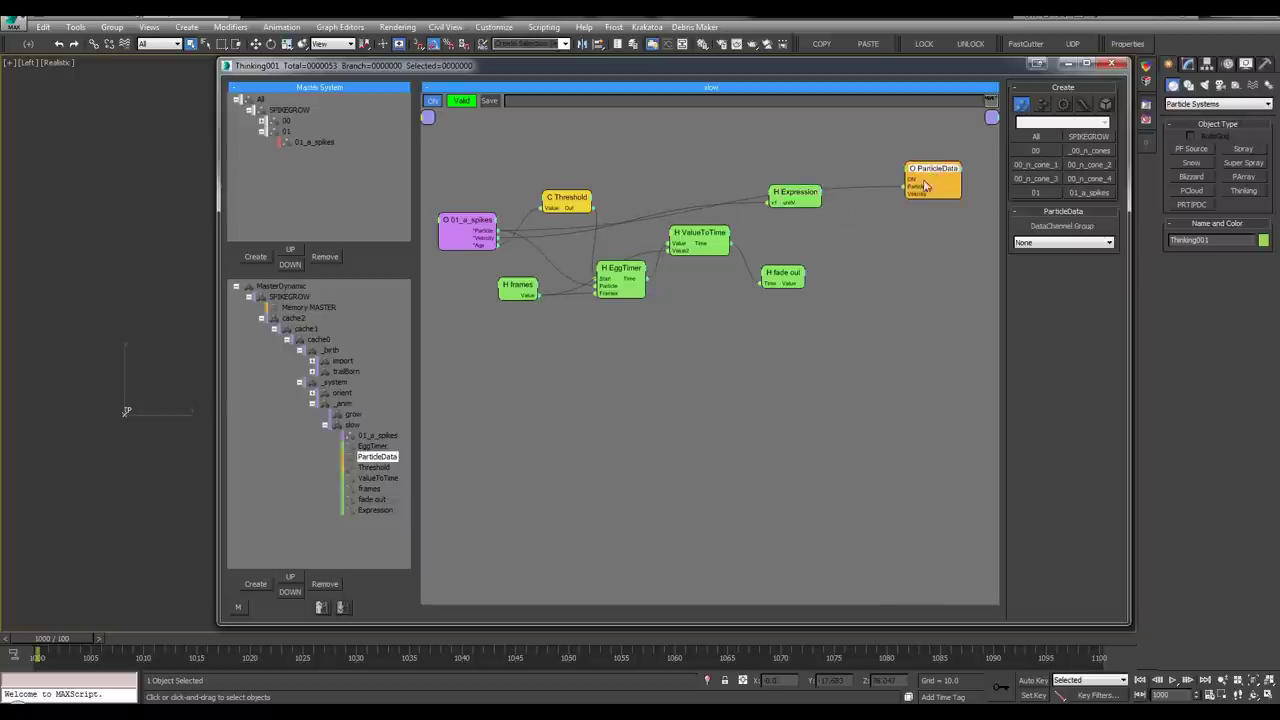
Add a second Expression helper between fade out and ParticleData
{"action": "left_click", "coordinate": [848, 228]}
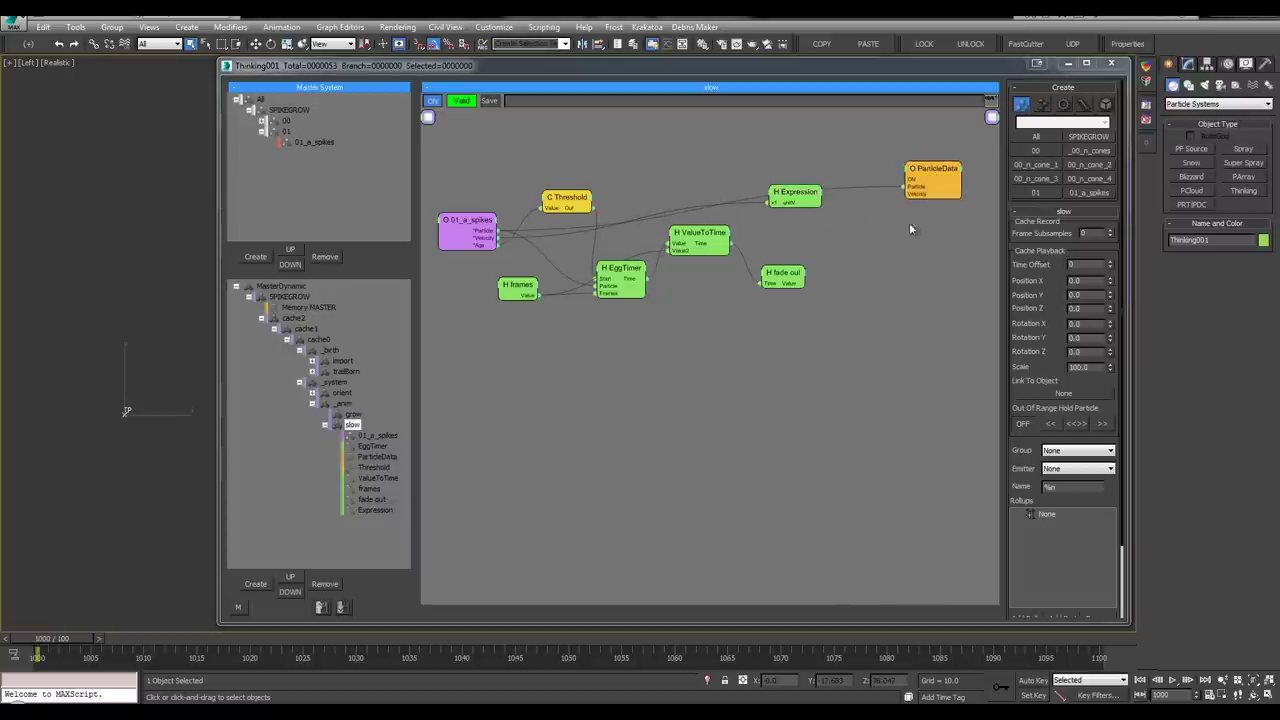
{"action": "double_click", "coordinate": [848, 240]}
{"action": "type", "text": "exp"}
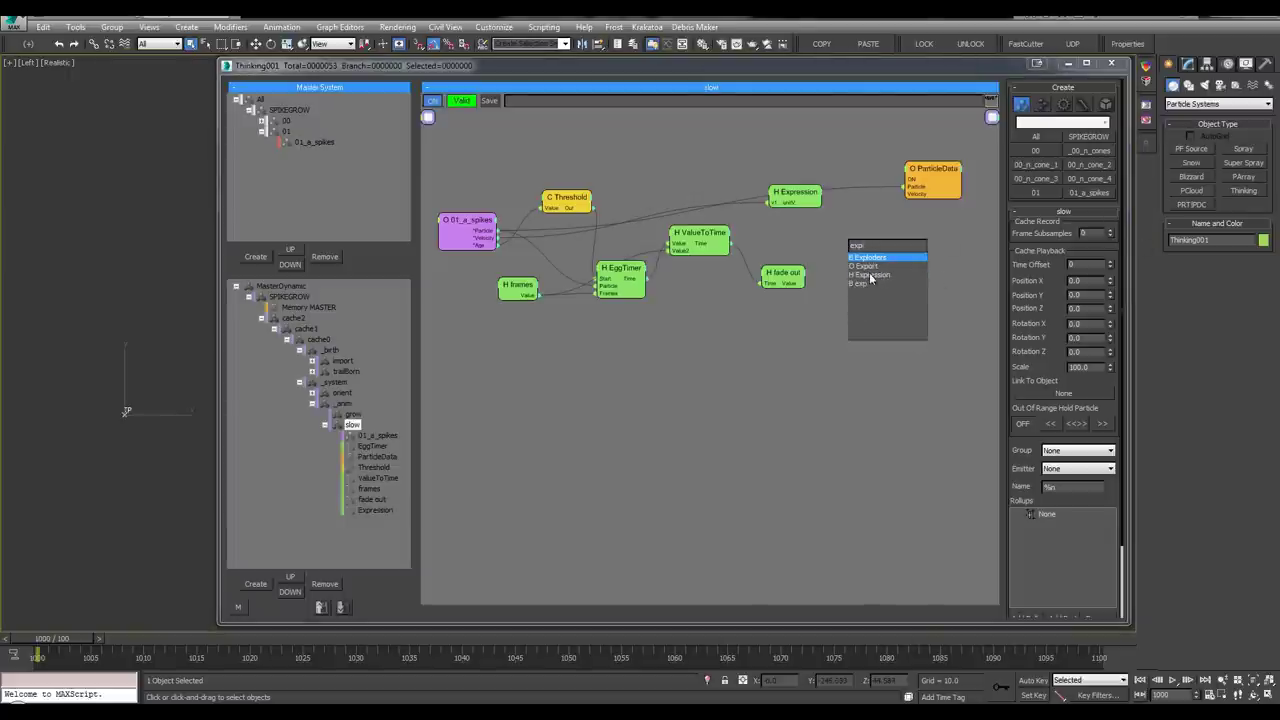
{"action": "left_click", "coordinate": [870, 274]}
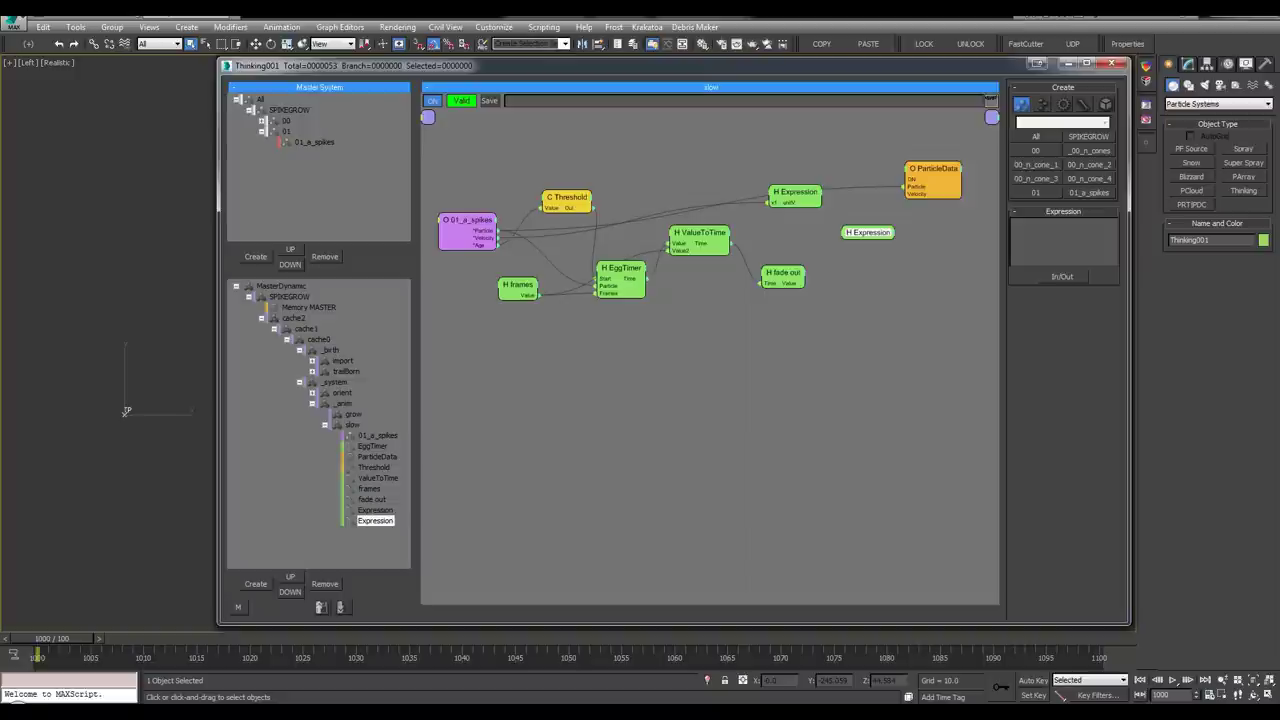
{"action": "left_click_drag", "start_coordinate": [849, 241], "coordinate": [846, 238]}
Add a vector input named v and a scalar input to the second Expression helper
{"action": "left_click", "coordinate": [1062, 277]}
{"action": "mouse_move", "coordinate": [1060, 285]}
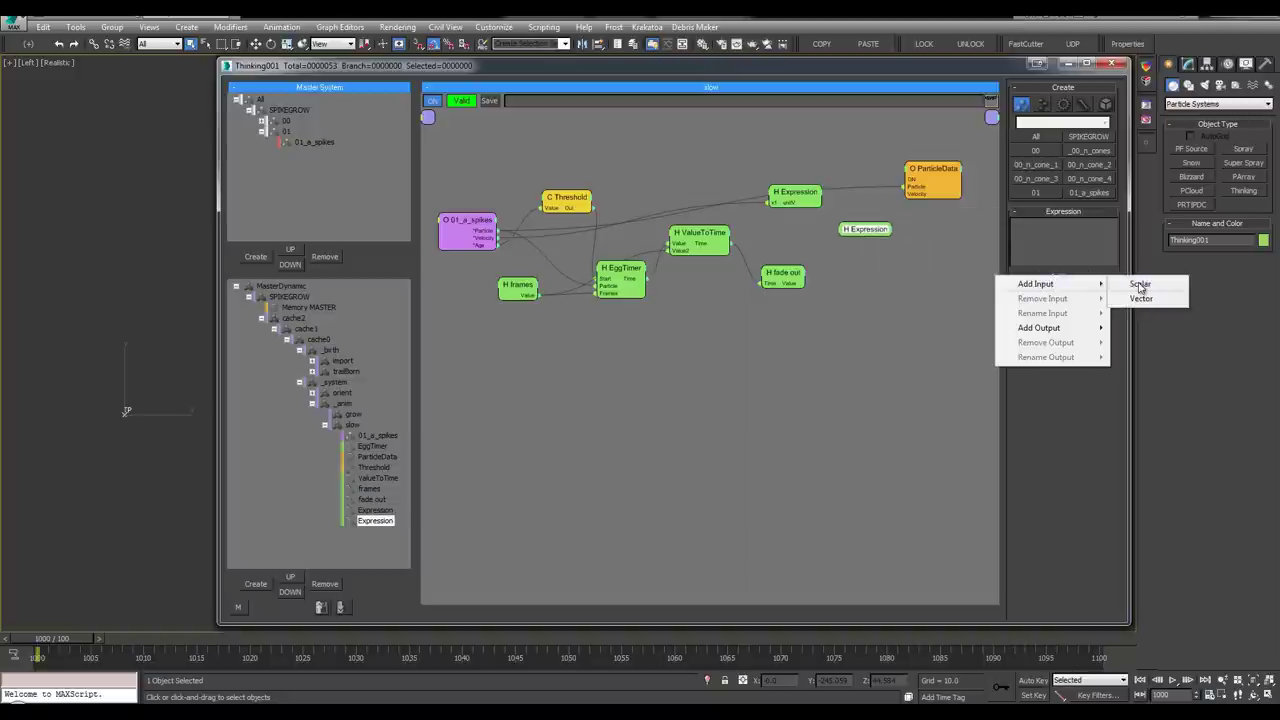
{"action": "left_click", "coordinate": [1140, 299]}
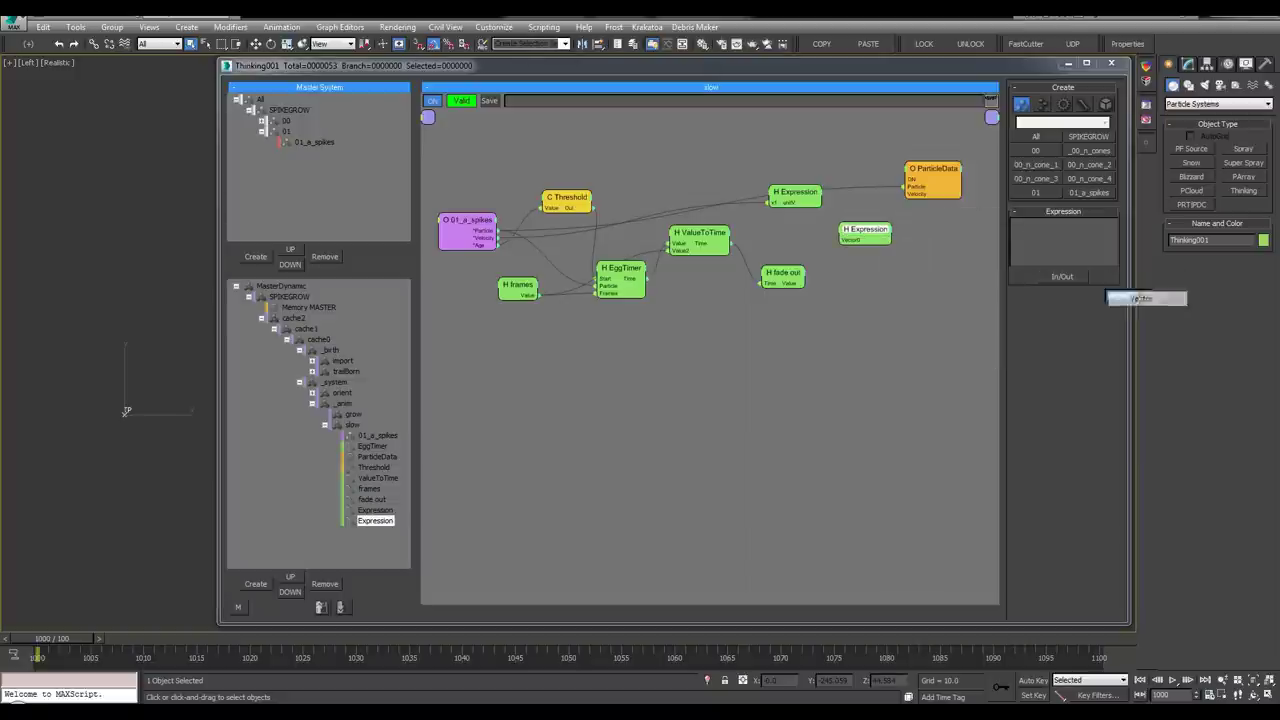
{"action": "type", "text": "v"}
{"action": "key", "text": "Return"}
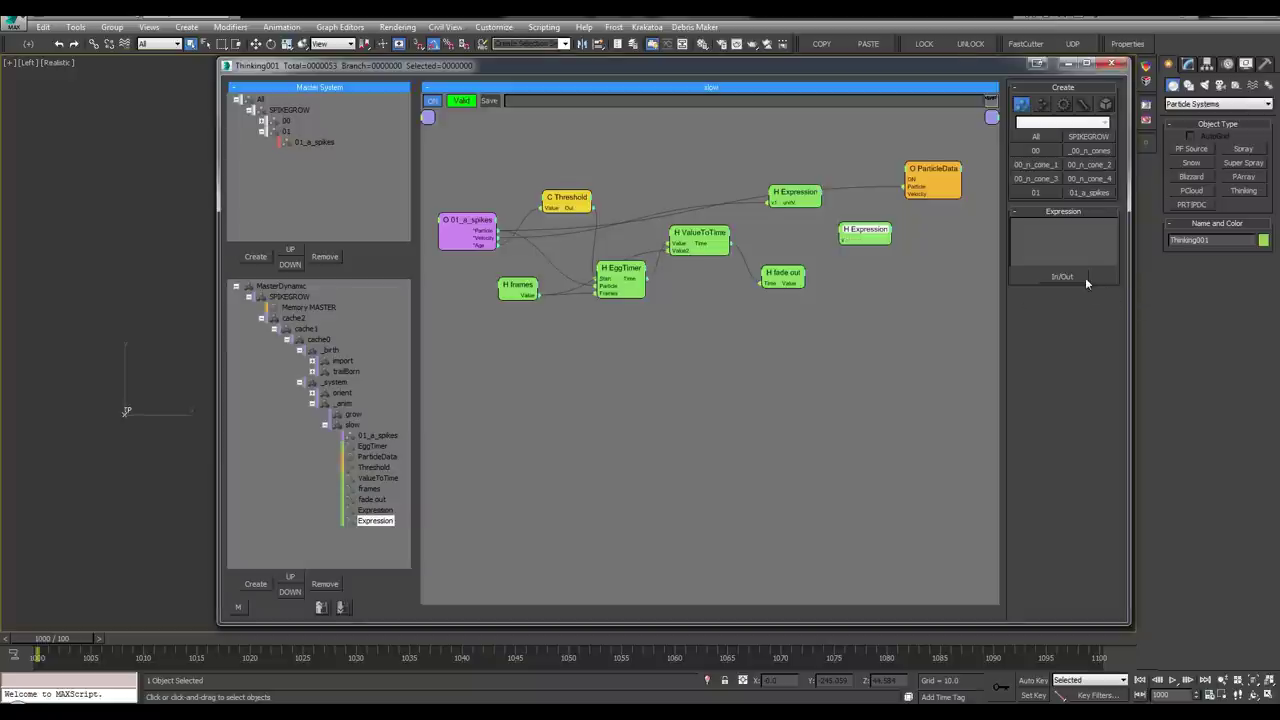
{"action": "right_click", "coordinate": [1085, 283]}
{"action": "left_click", "coordinate": [1152, 286]}
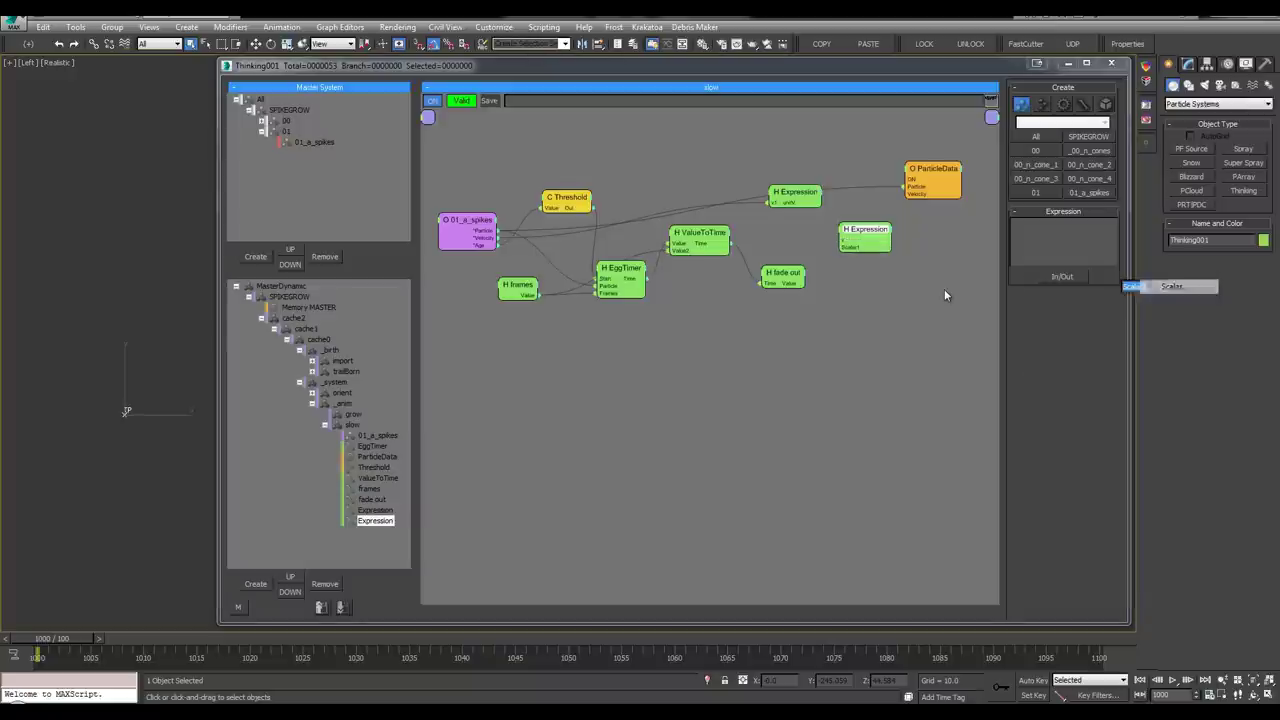
{"action": "key", "text": "Return"}
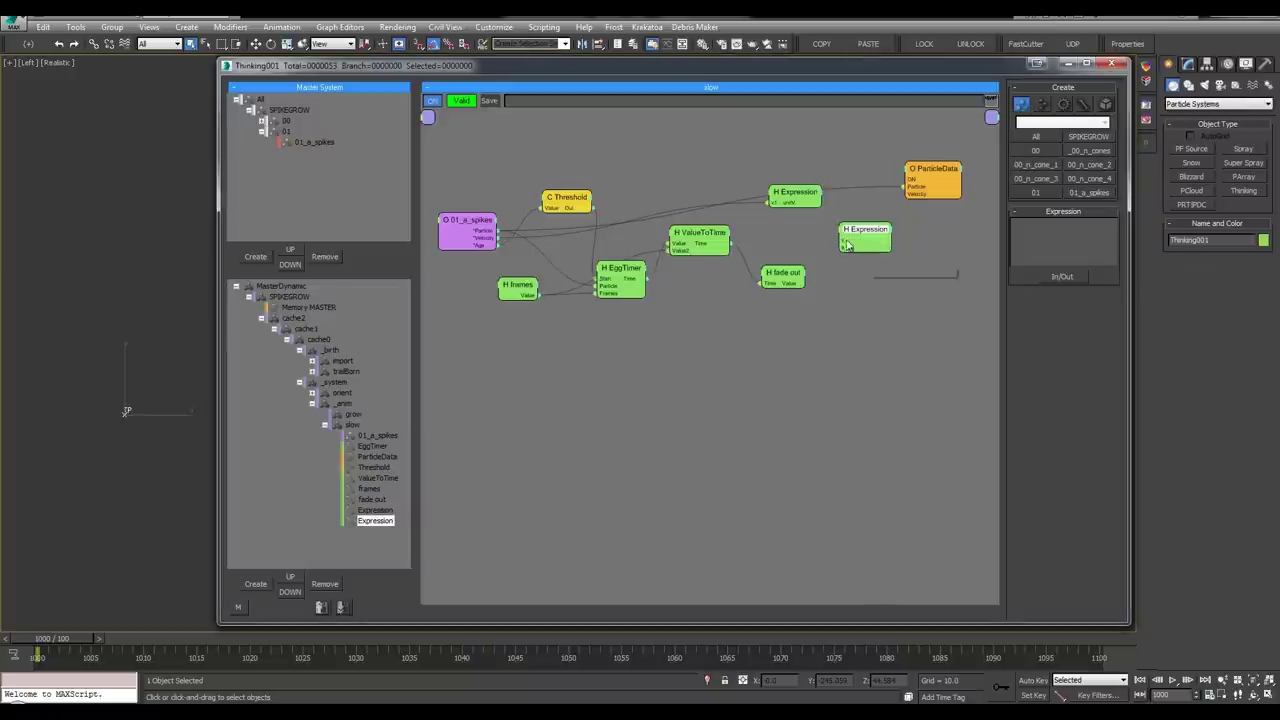
Wire unitV and fade out's Value into the second Expression's vector and scalar inputs, and move the first Expression closer to Threshold
{"action": "left_click_drag", "start_coordinate": [843, 243], "coordinate": [773, 190]}
{"action": "mouse_move", "coordinate": [842, 249]}
{"action": "left_mouse_down"}
{"action": "mouse_move", "coordinate": [790, 283]}
{"action": "mouse_move", "coordinate": [766, 276]}
{"action": "mouse_move", "coordinate": [846, 237]}
{"action": "left_mouse_up"}
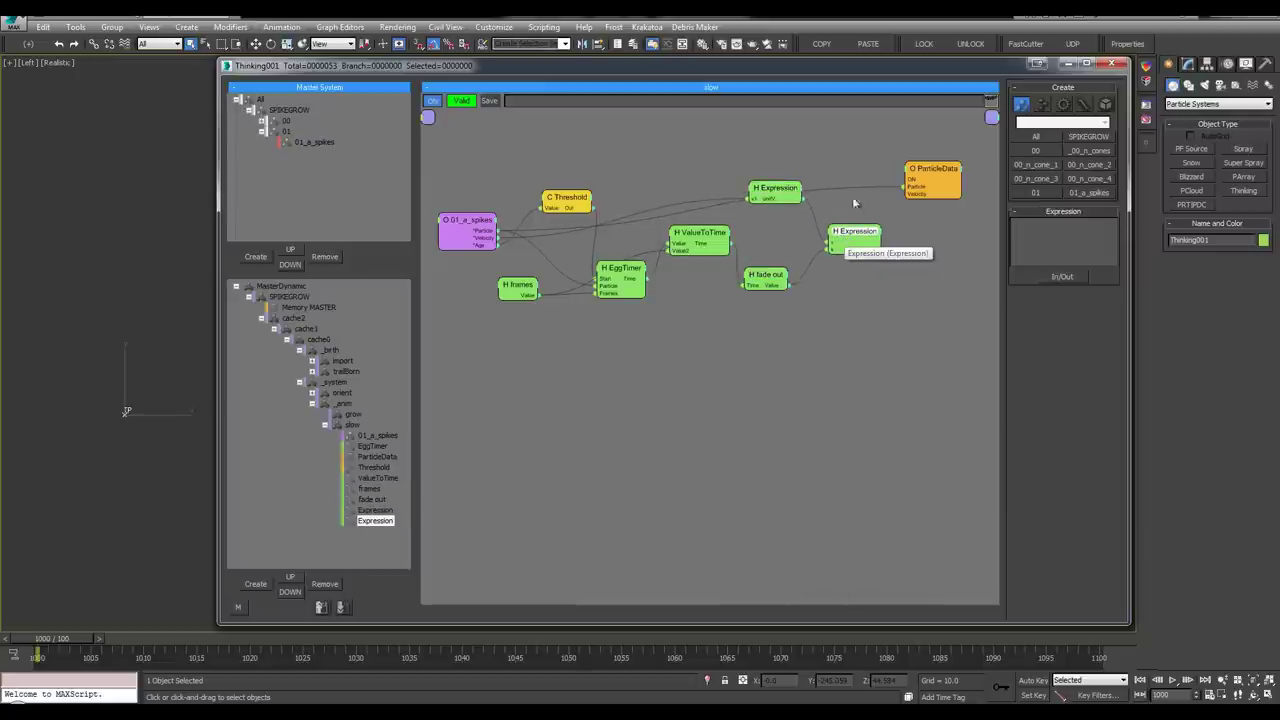
{"action": "left_click", "coordinate": [775, 187]}
{"action": "left_click", "coordinate": [849, 233]}
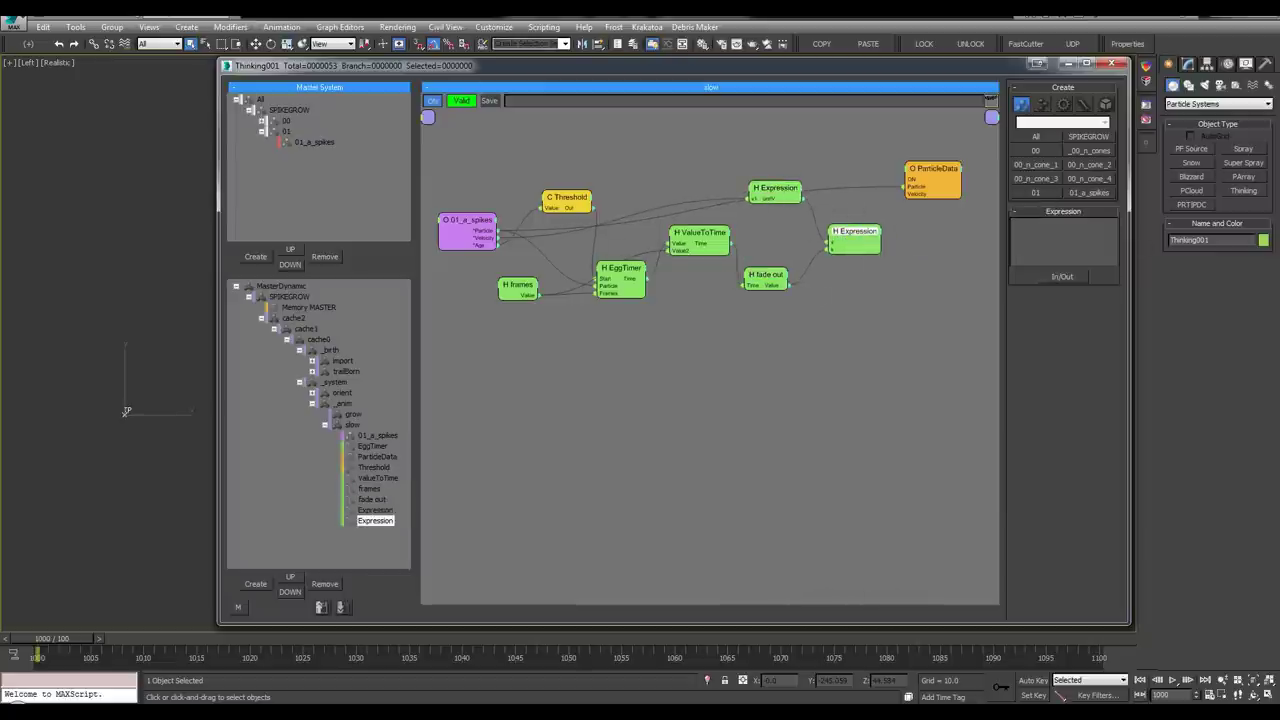
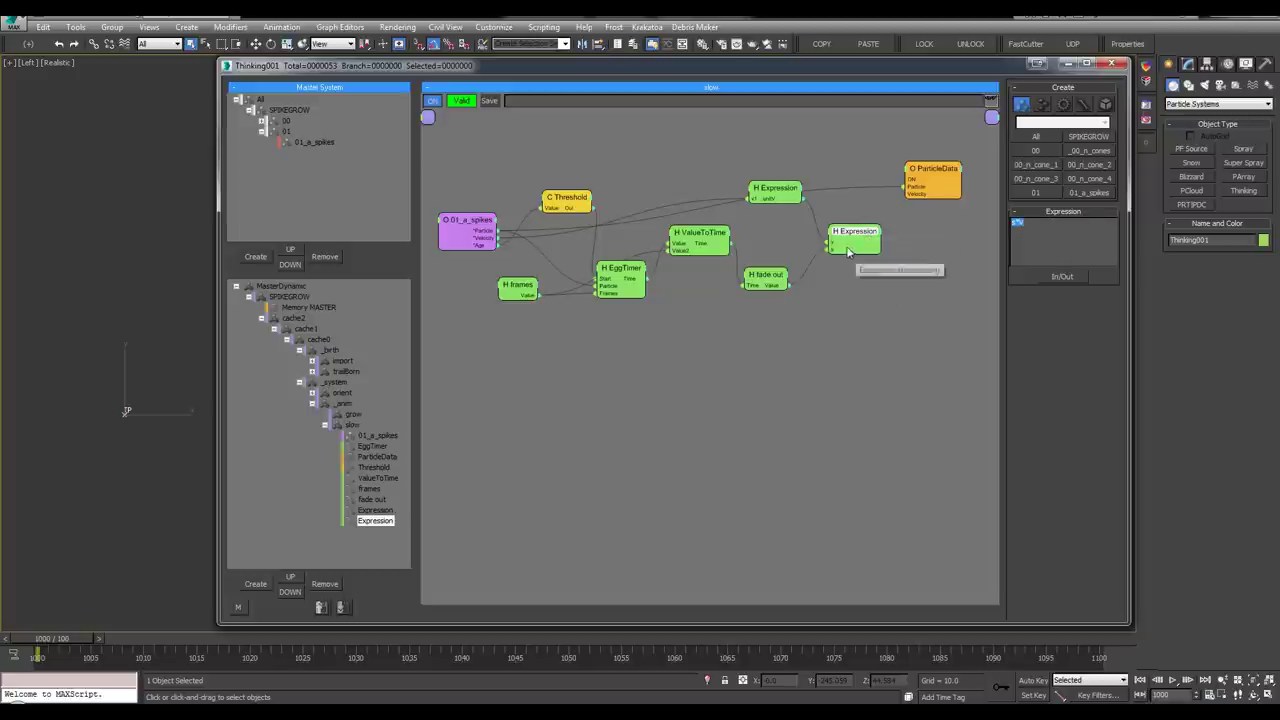
{"action": "left_click_drag", "start_coordinate": [785, 208], "coordinate": [767, 202]}
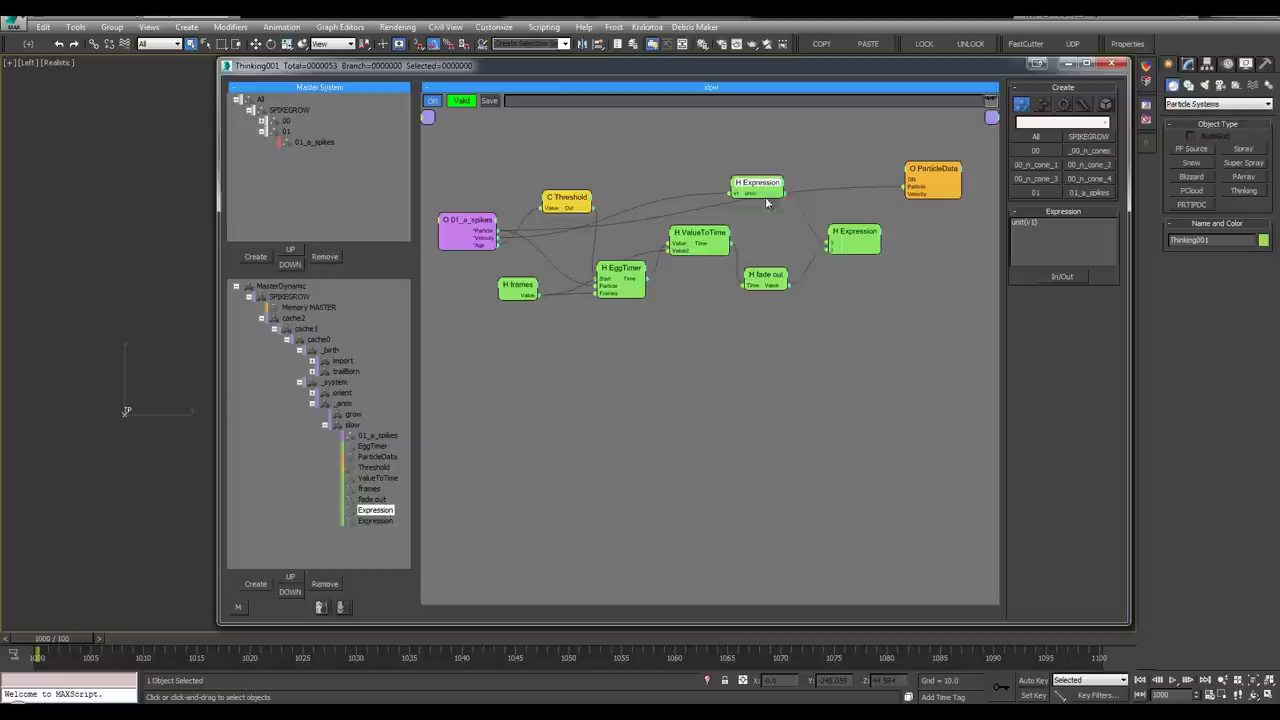
Adjust the spacing of fade out, ParticleData and the second Expression helper
{"action": "left_click", "coordinate": [773, 281]}
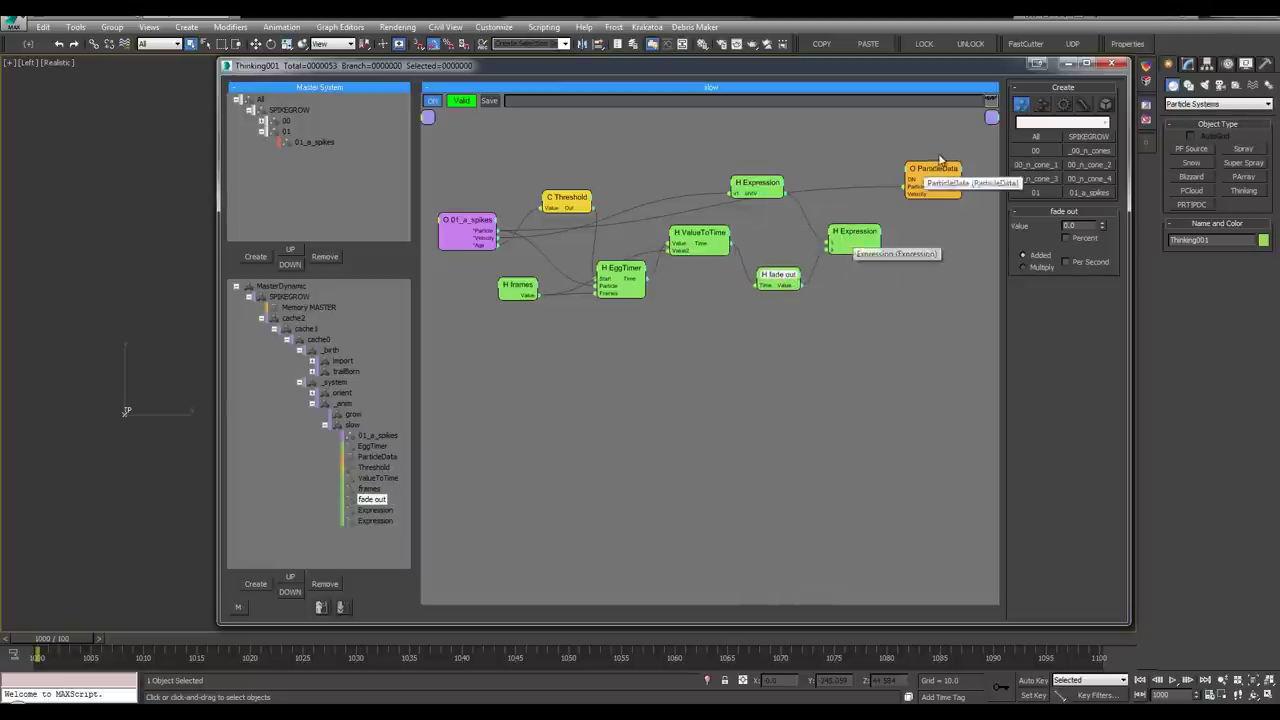
{"action": "left_click_drag", "start_coordinate": [922, 176], "coordinate": [935, 180]}
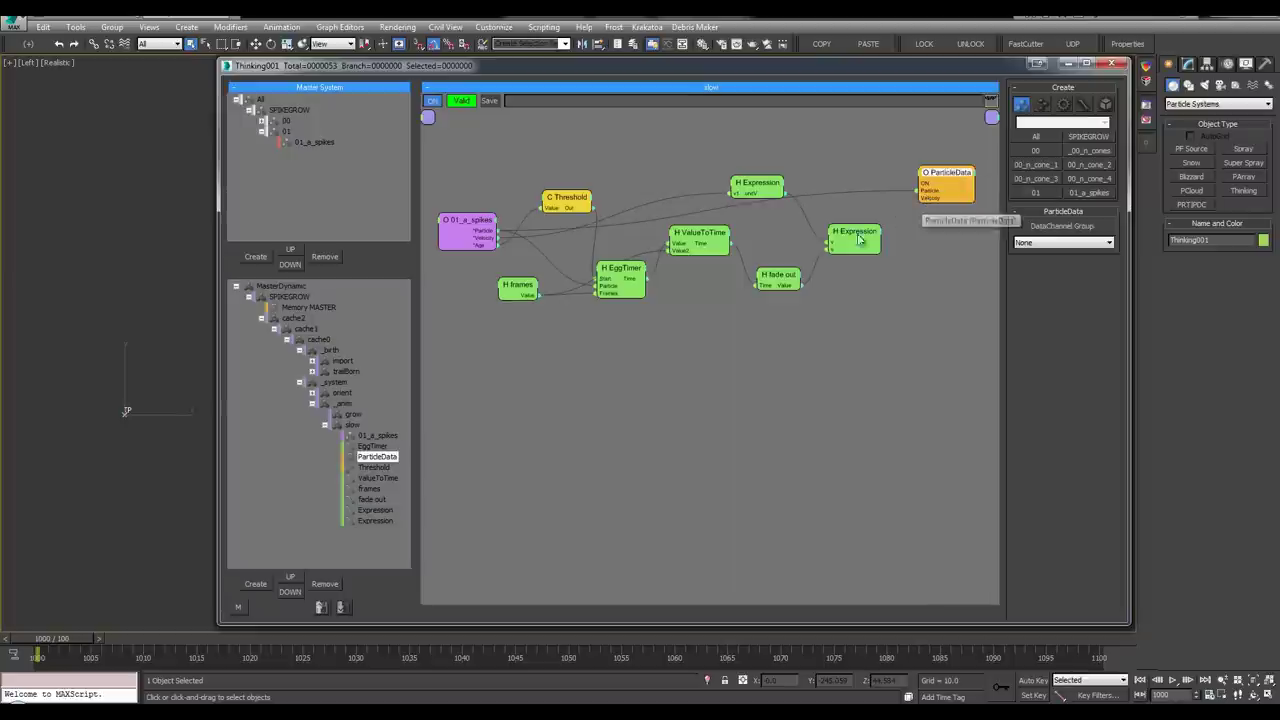
{"action": "left_click_drag", "start_coordinate": [877, 246], "coordinate": [867, 245]}
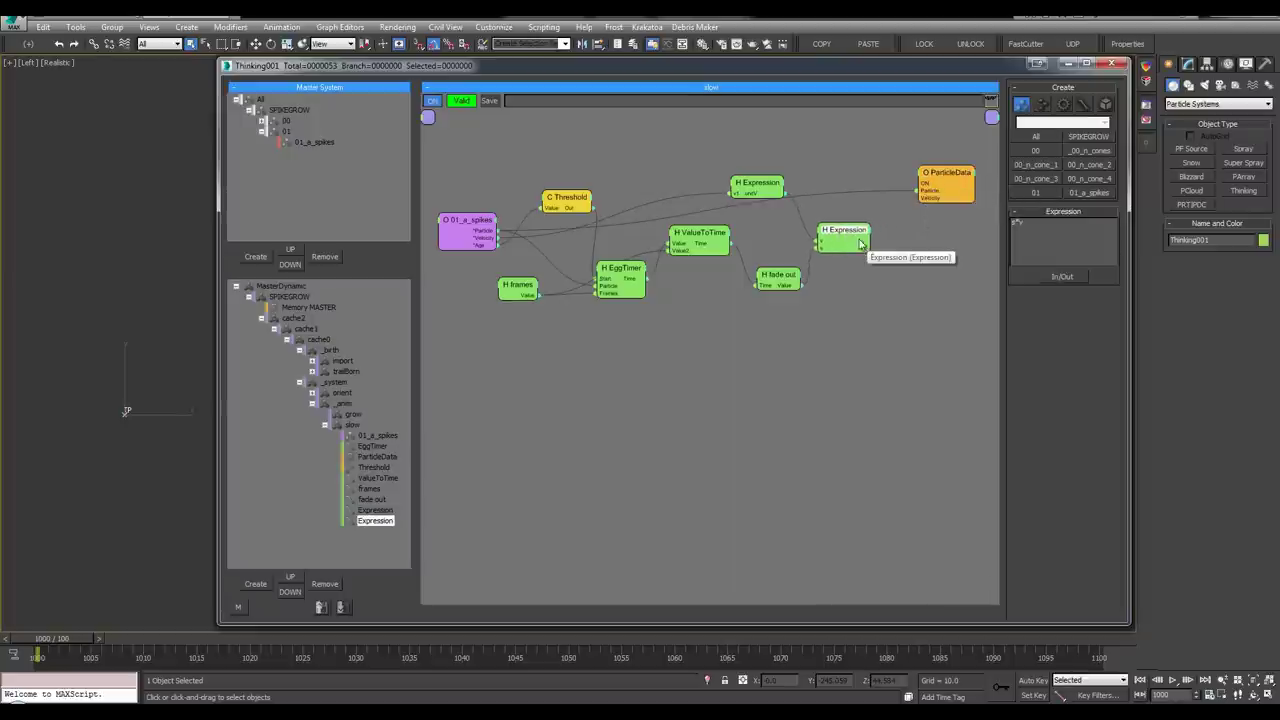
Add a vector output named vSpeed to the second Expression and wire it into ParticleData's Velocity input
{"action": "left_click", "coordinate": [1060, 277]}
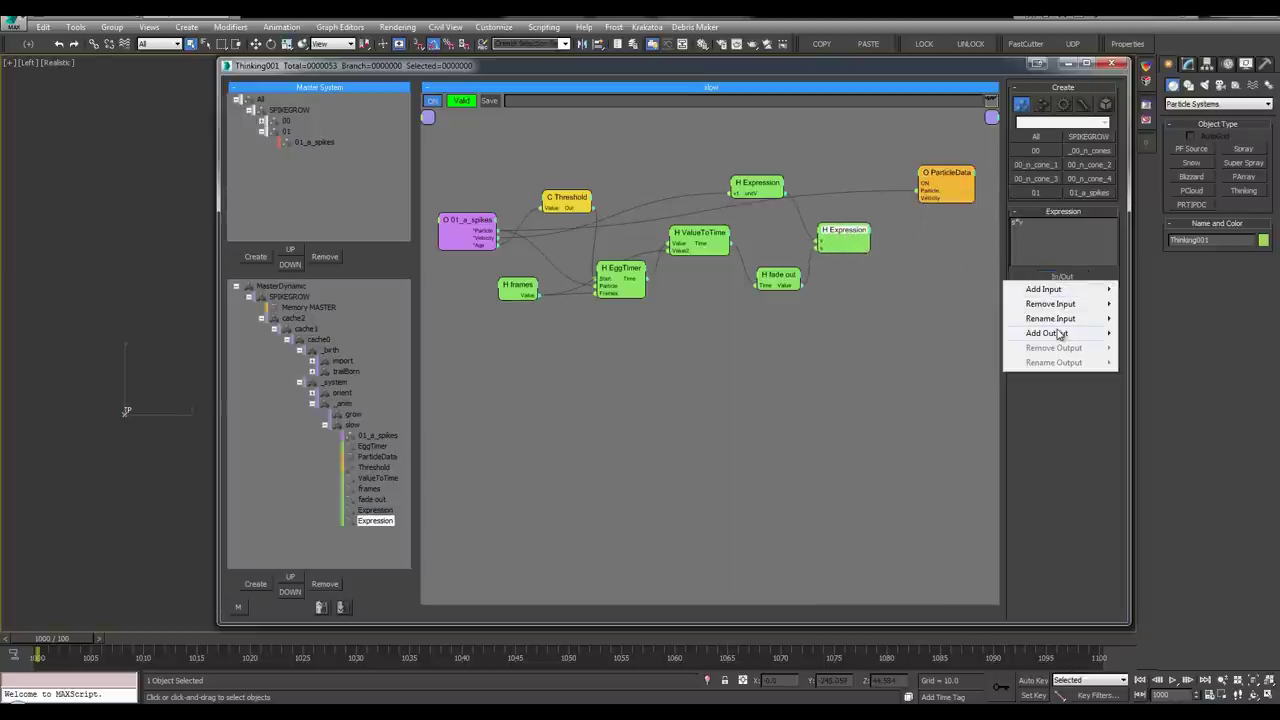
{"action": "mouse_move", "coordinate": [1059, 335]}
{"action": "left_click", "coordinate": [1152, 348]}
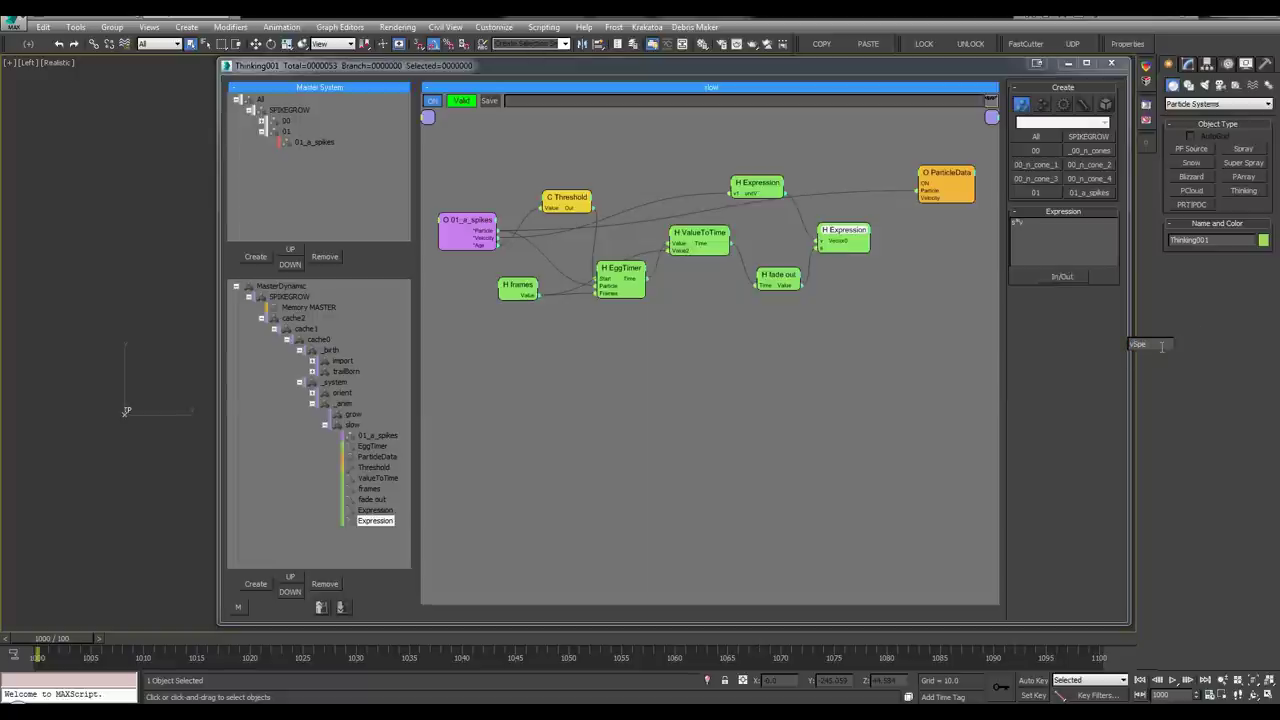
{"action": "type", "text": "ed"}
{"action": "key", "text": "Return"}
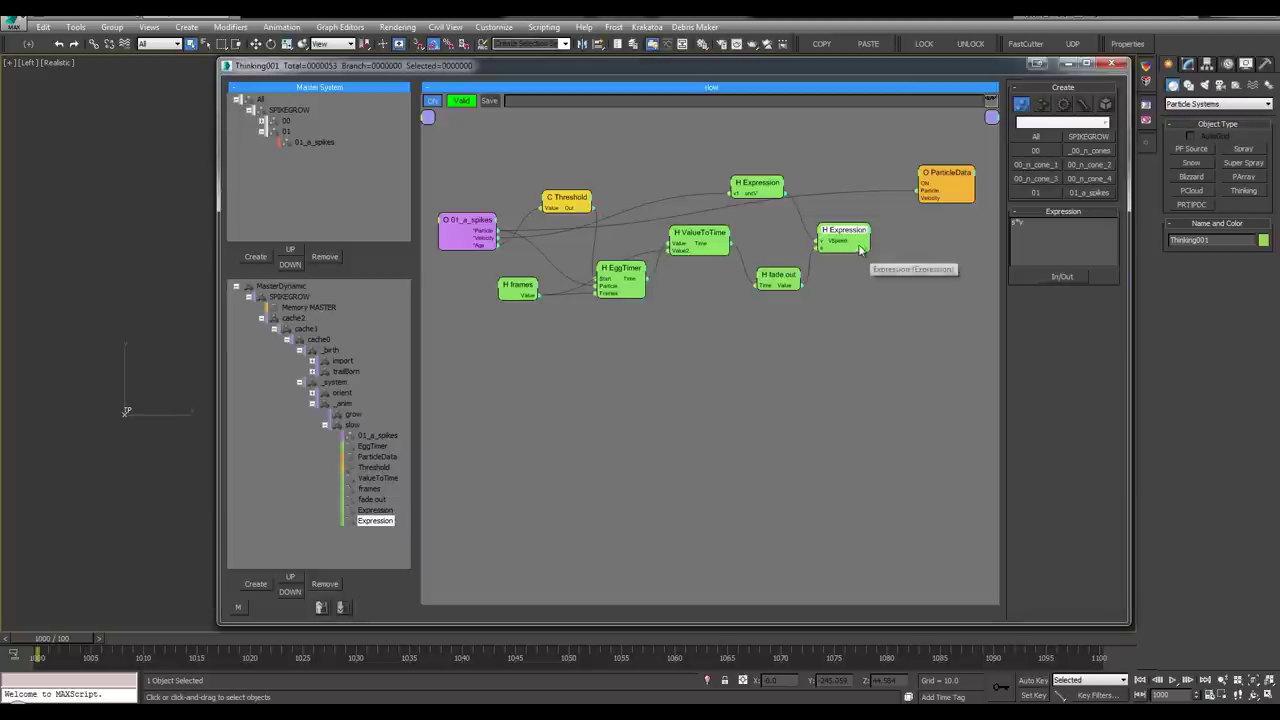
{"action": "left_click_drag", "start_coordinate": [936, 198], "coordinate": [935, 198]}
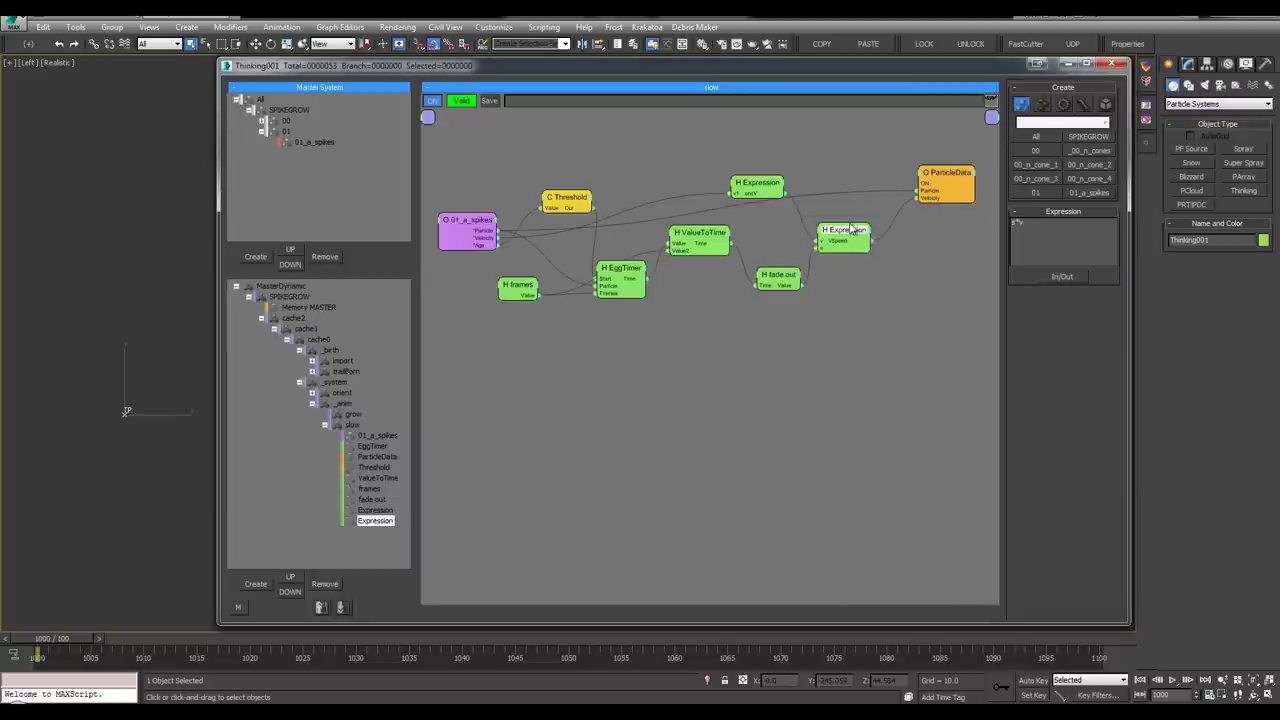
Rearrange both Expression helpers, fade out, ParticleData and EggTimer so the wires read more clearly
{"action": "left_click_drag", "start_coordinate": [852, 228], "coordinate": [855, 228]}
{"action": "left_click_drag", "start_coordinate": [760, 188], "coordinate": [744, 185]}
{"action": "left_click_drag", "start_coordinate": [848, 238], "coordinate": [845, 237]}
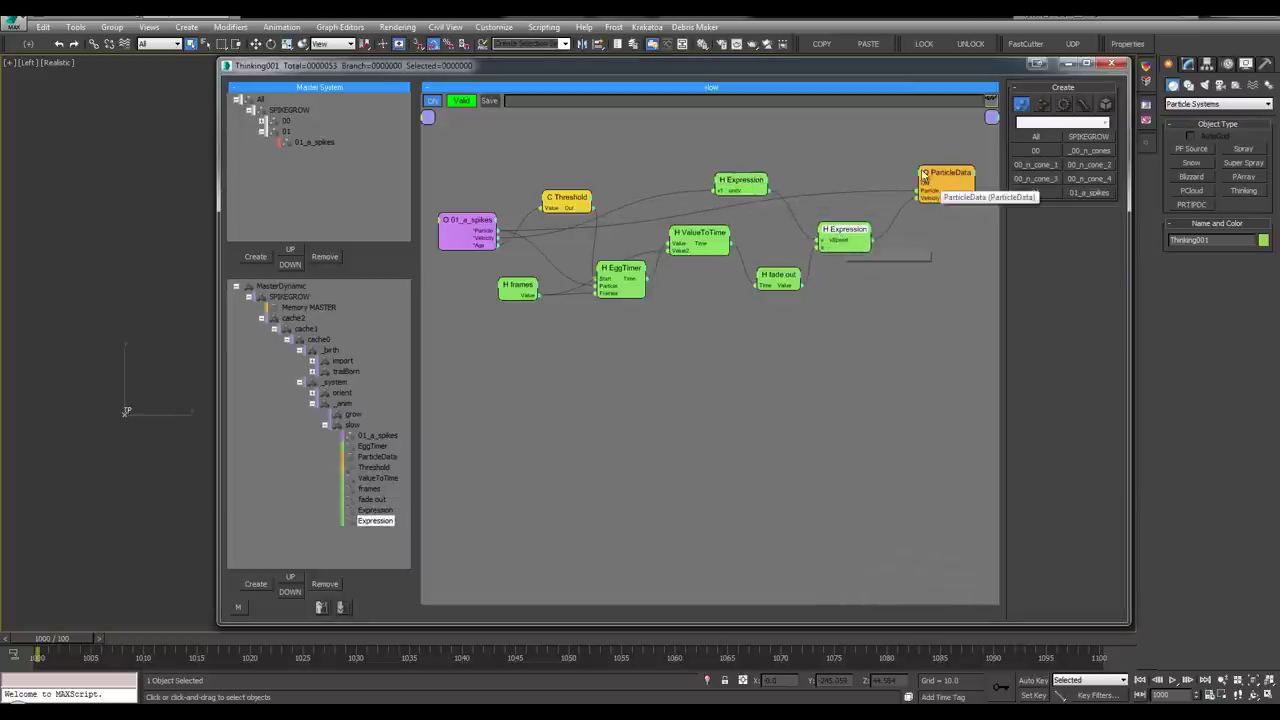
{"action": "left_click_drag", "start_coordinate": [943, 176], "coordinate": [917, 177]}
{"action": "middle_click_drag", "start_coordinate": [833, 212], "coordinate": [845, 212]}
{"action": "left_click_drag", "start_coordinate": [790, 284], "coordinate": [785, 278]}
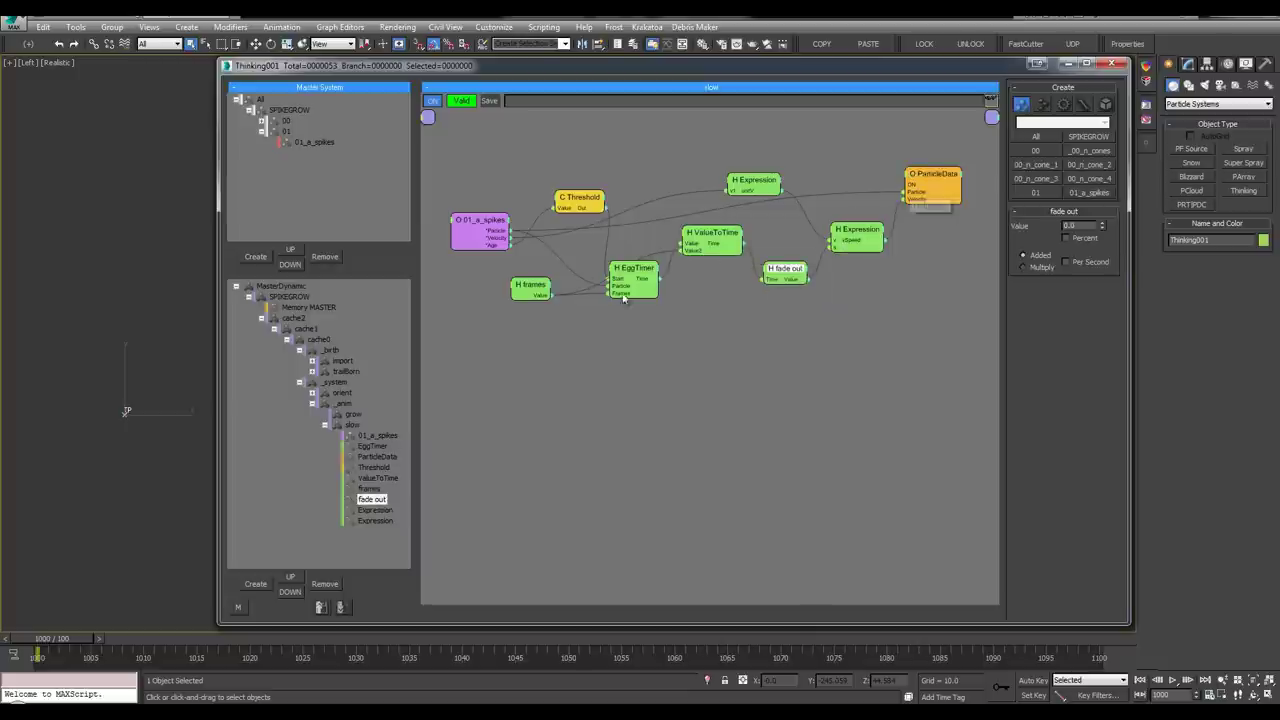
{"action": "mouse_move", "coordinate": [945, 200]}
{"action": "left_mouse_down"}
{"action": "mouse_move", "coordinate": [931, 206]}
{"action": "mouse_move", "coordinate": [968, 226]}
{"action": "mouse_move", "coordinate": [954, 220]}
{"action": "left_mouse_up"}
{"action": "left_click_drag", "start_coordinate": [636, 273], "coordinate": [621, 263]}
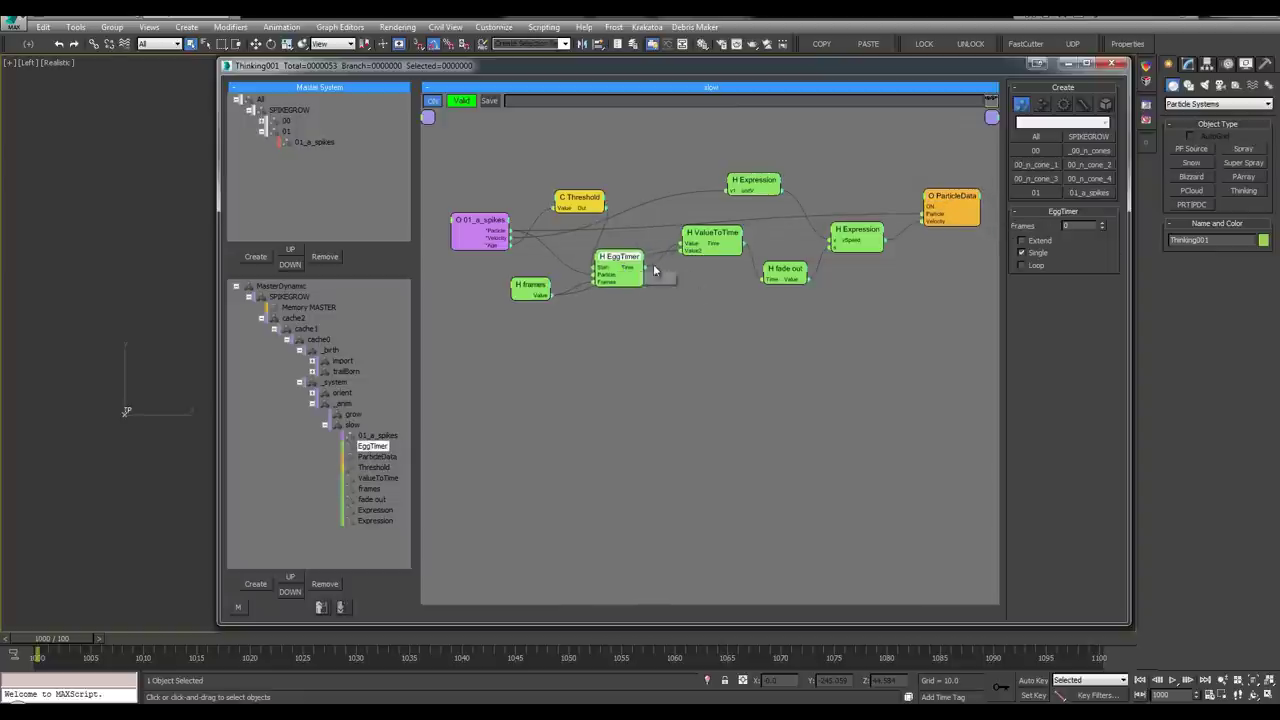
Expose EggTimer's Running output and wire it into ParticleData's ON input
{"action": "left_click", "coordinate": [641, 266]}
{"action": "left_click", "coordinate": [641, 281]}
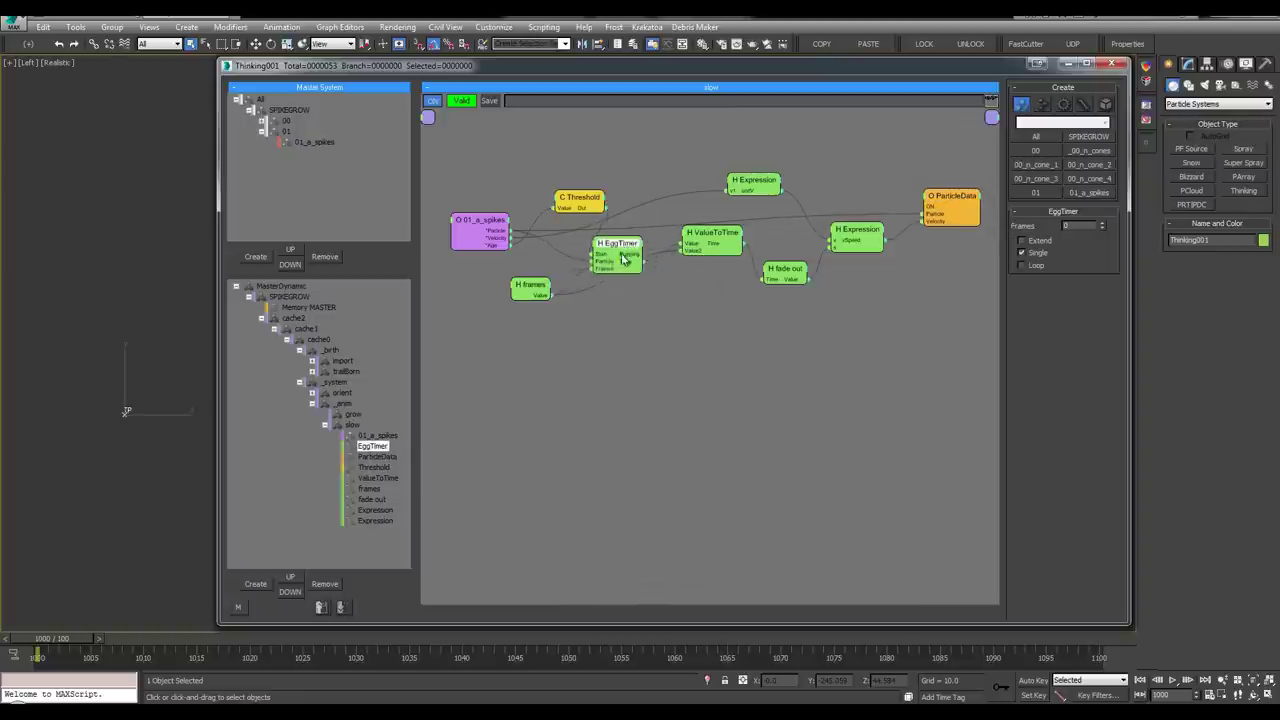
{"action": "left_click_drag", "start_coordinate": [530, 288], "coordinate": [521, 285]}
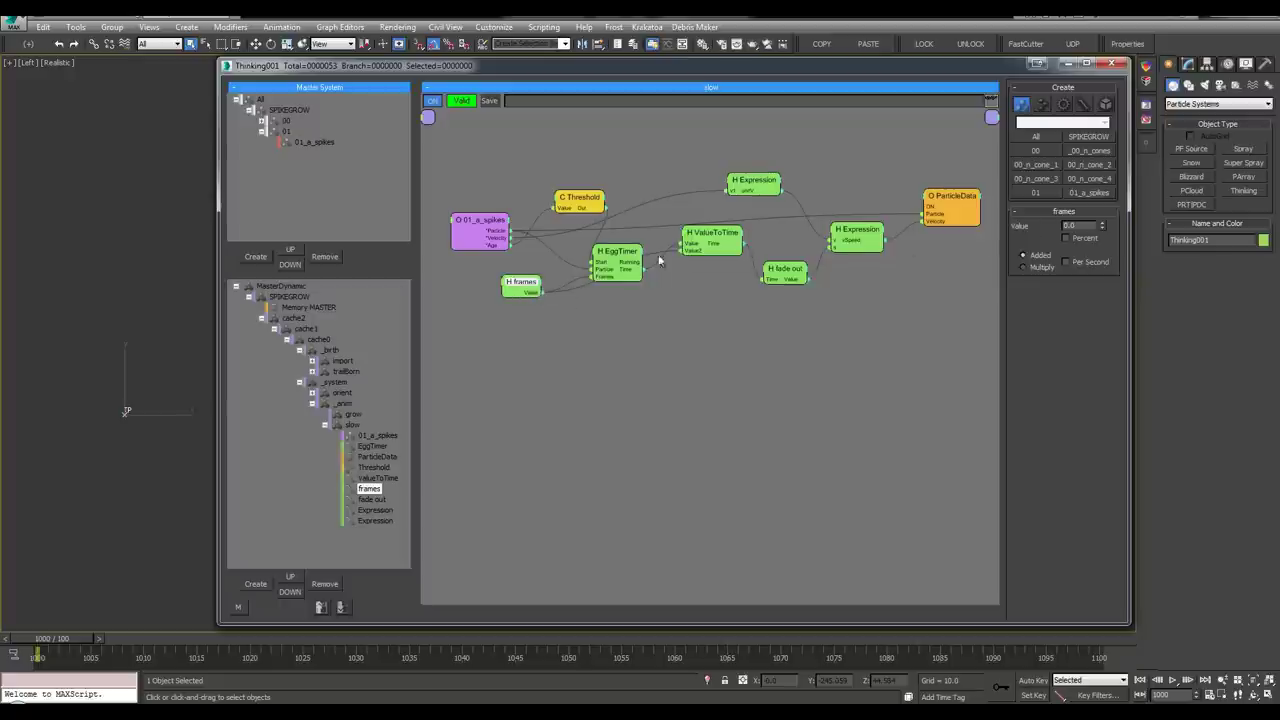
{"action": "left_click_drag", "start_coordinate": [621, 253], "coordinate": [939, 296]}
Space out ValueToTime, fade out, EggTimer and frames, and set the frames value to 150
{"action": "left_click_drag", "start_coordinate": [712, 235], "coordinate": [712, 218]}
{"action": "left_click_drag", "start_coordinate": [786, 272], "coordinate": [786, 252]}
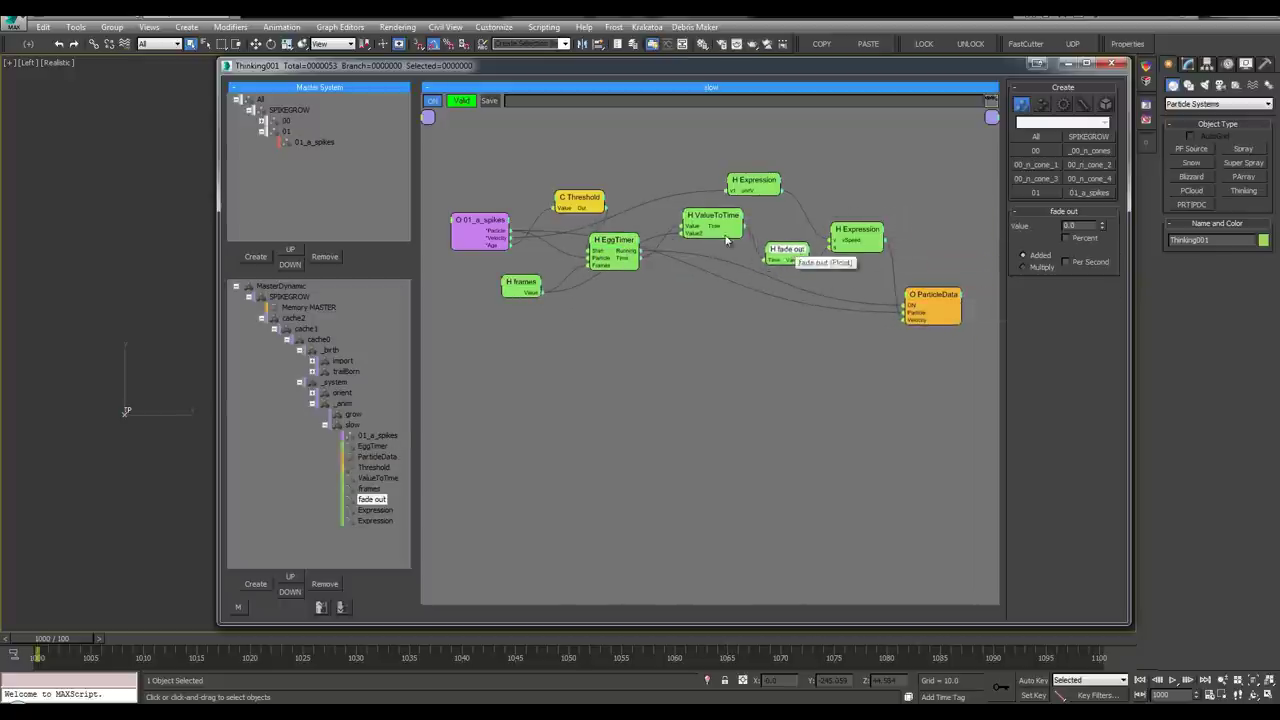
{"action": "left_click_drag", "start_coordinate": [603, 249], "coordinate": [613, 248]}
{"action": "middle_click_drag", "start_coordinate": [725, 306], "coordinate": [786, 307]}
{"action": "left_click_drag", "start_coordinate": [587, 286], "coordinate": [608, 278]}
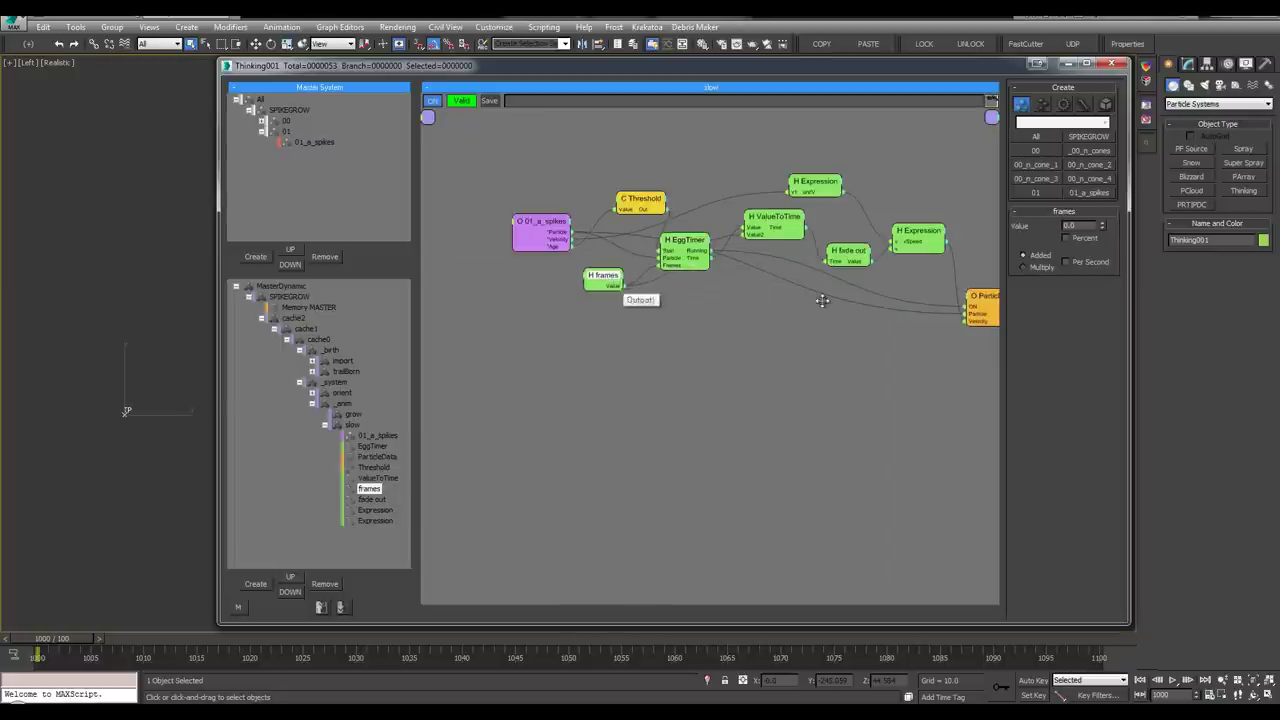
{"action": "middle_click_drag", "start_coordinate": [822, 300], "coordinate": [760, 302]}
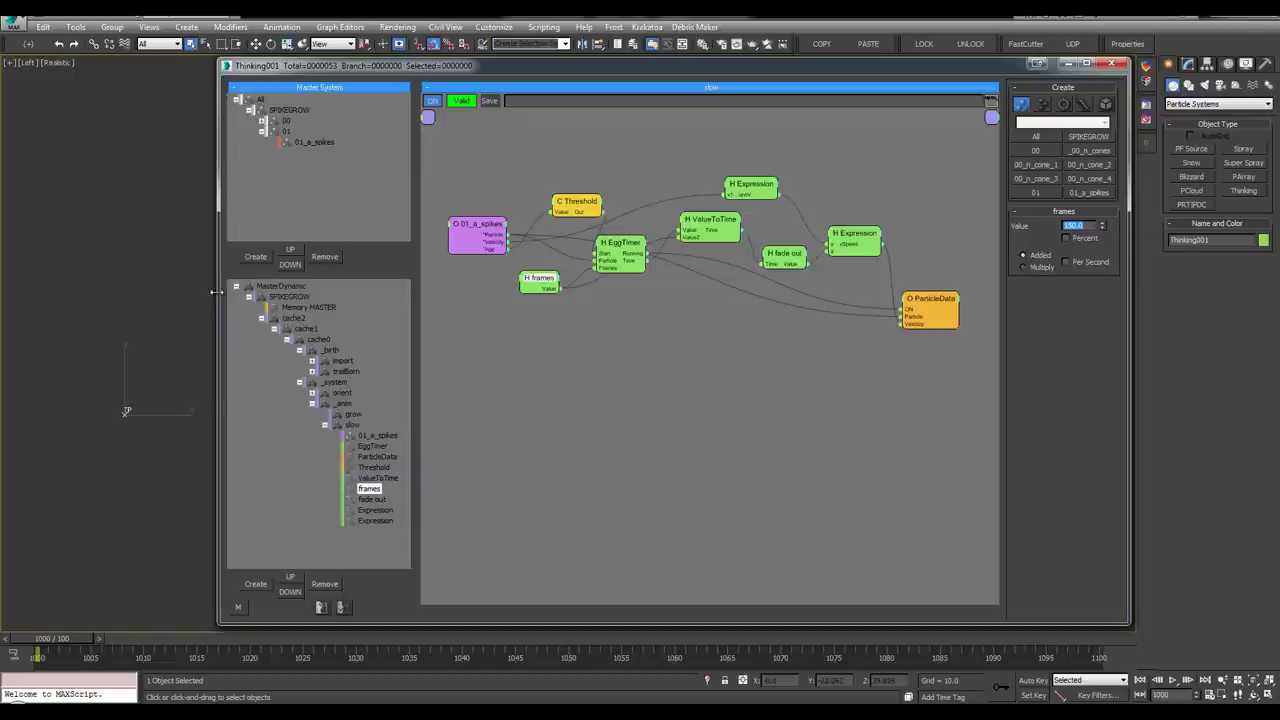
Narrow the Thinking window to uncover the viewport and scrub the animation to frame 1011 to preview the spikes
{"action": "left_click_drag", "start_coordinate": [217, 292], "coordinate": [330, 300]}
{"action": "left_click", "coordinate": [163, 490]}
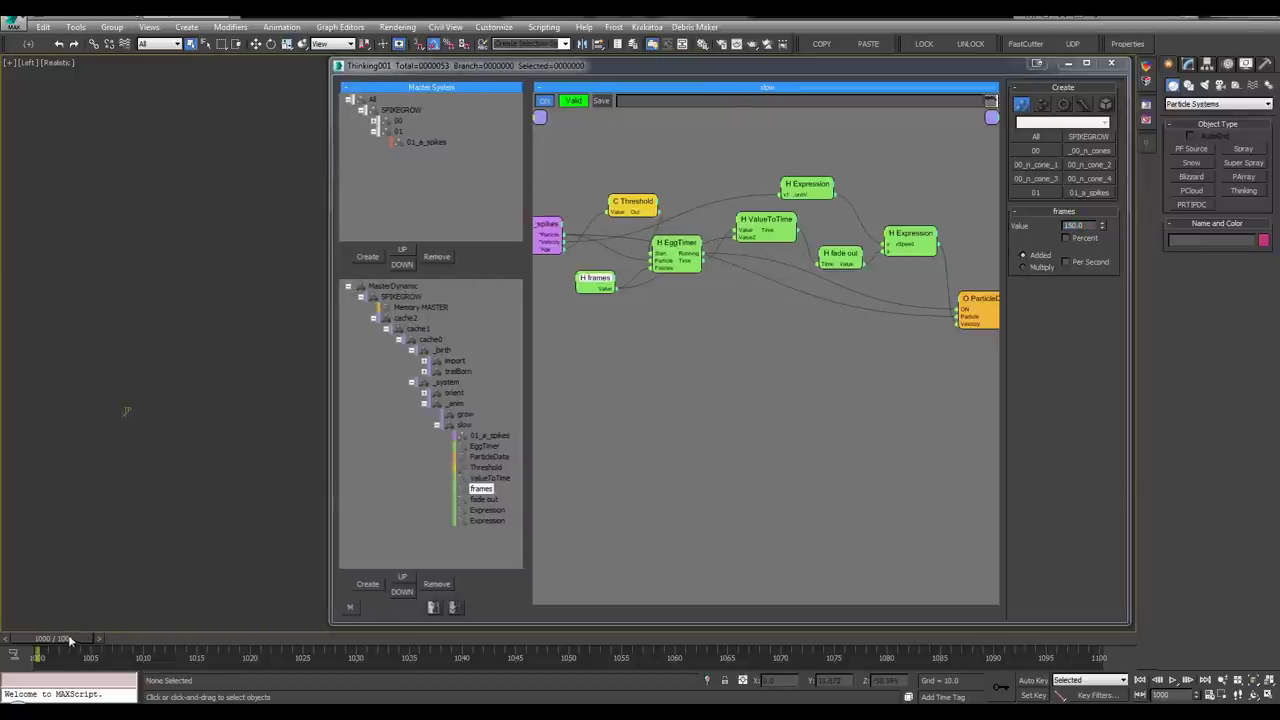
{"action": "key", "text": "slash"}
{"action": "left_click_drag", "start_coordinate": [46, 640], "coordinate": [167, 641]}
{"action": "left_click_drag", "start_coordinate": [167, 641], "coordinate": [190, 641]}
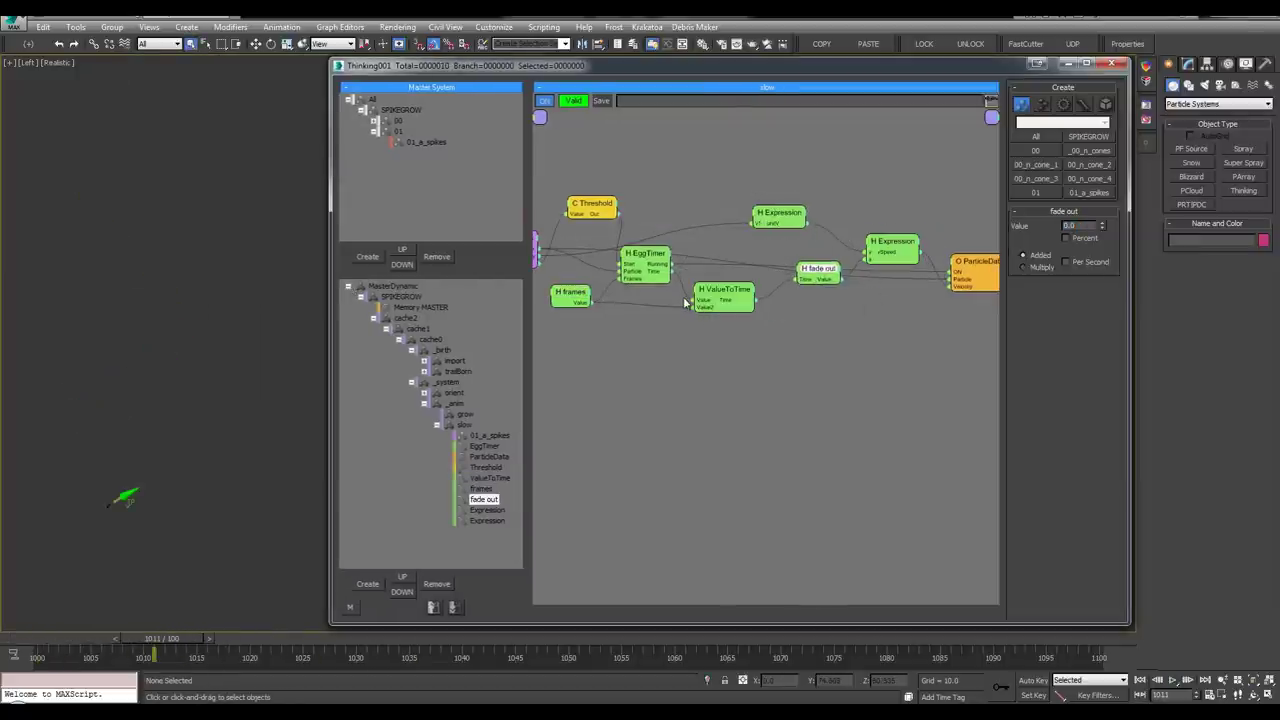
Reposition ValueToTime, fade out and the second Expression to open space below the Expression
{"action": "left_click_drag", "start_coordinate": [737, 288], "coordinate": [793, 322]}
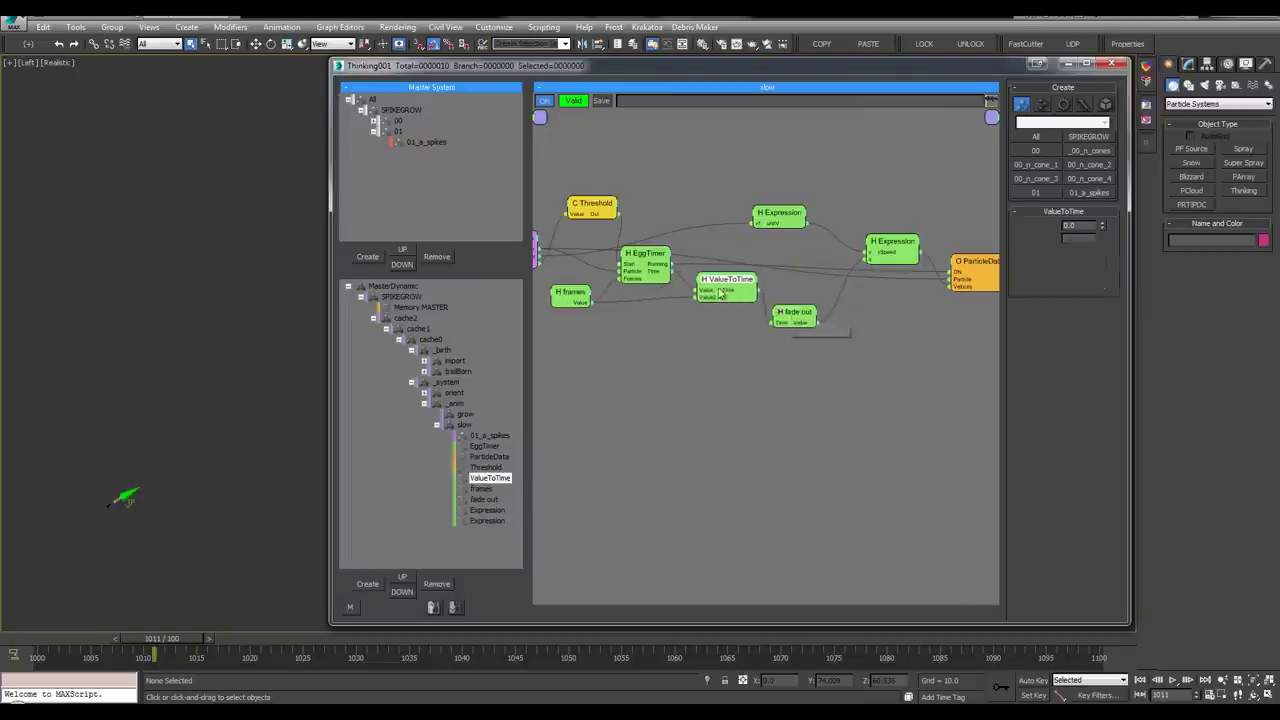
{"action": "left_click_drag", "start_coordinate": [880, 240], "coordinate": [878, 231]}
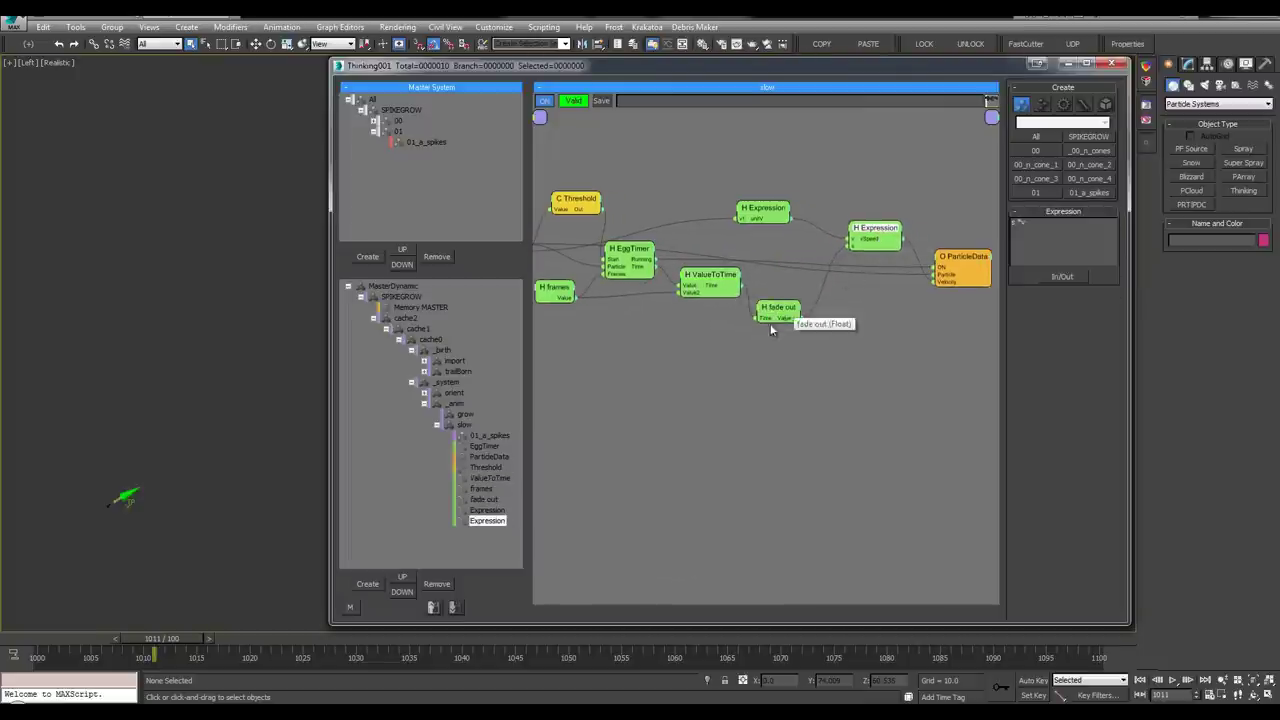
{"action": "left_click_drag", "start_coordinate": [771, 321], "coordinate": [762, 335]}
Add a Math helper beside fade out with two Float inputs and the Multiplication function
{"action": "double_click", "coordinate": [867, 327]}
{"action": "type", "text": "mat"}
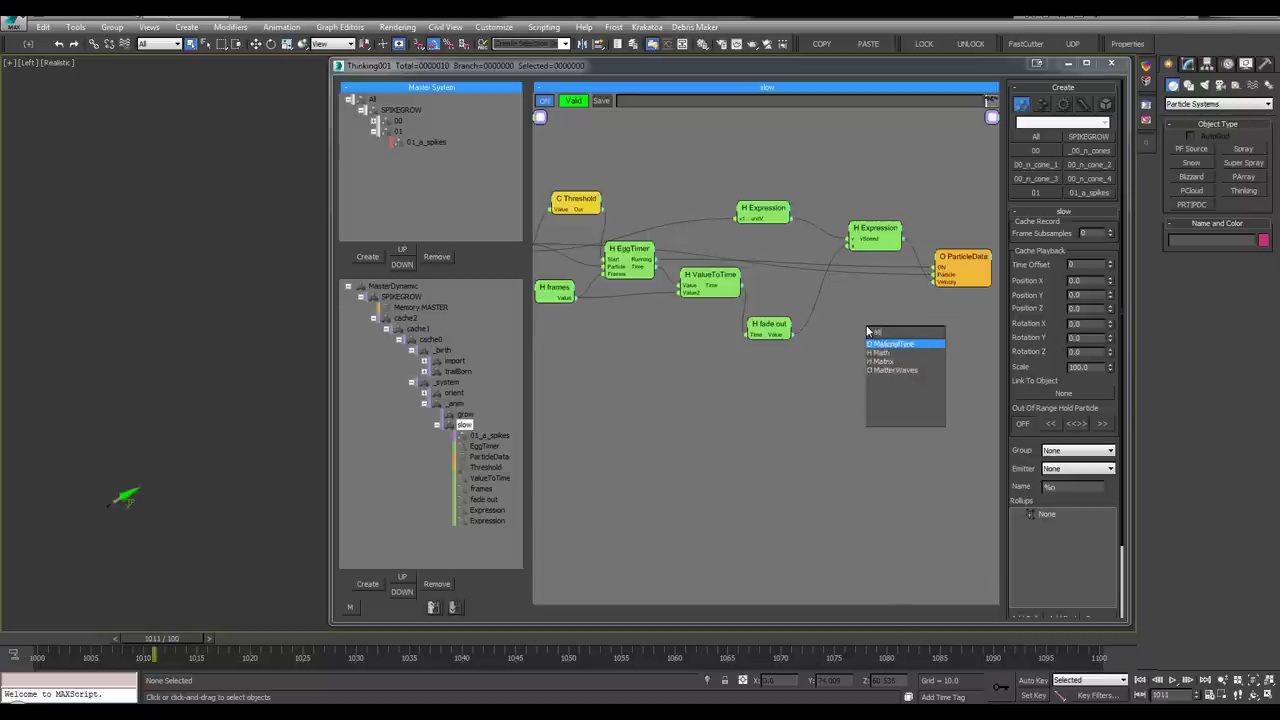
{"action": "type", "text": "h"}
{"action": "key", "text": "Return"}
{"action": "left_click_drag", "start_coordinate": [879, 329], "coordinate": [846, 310]}
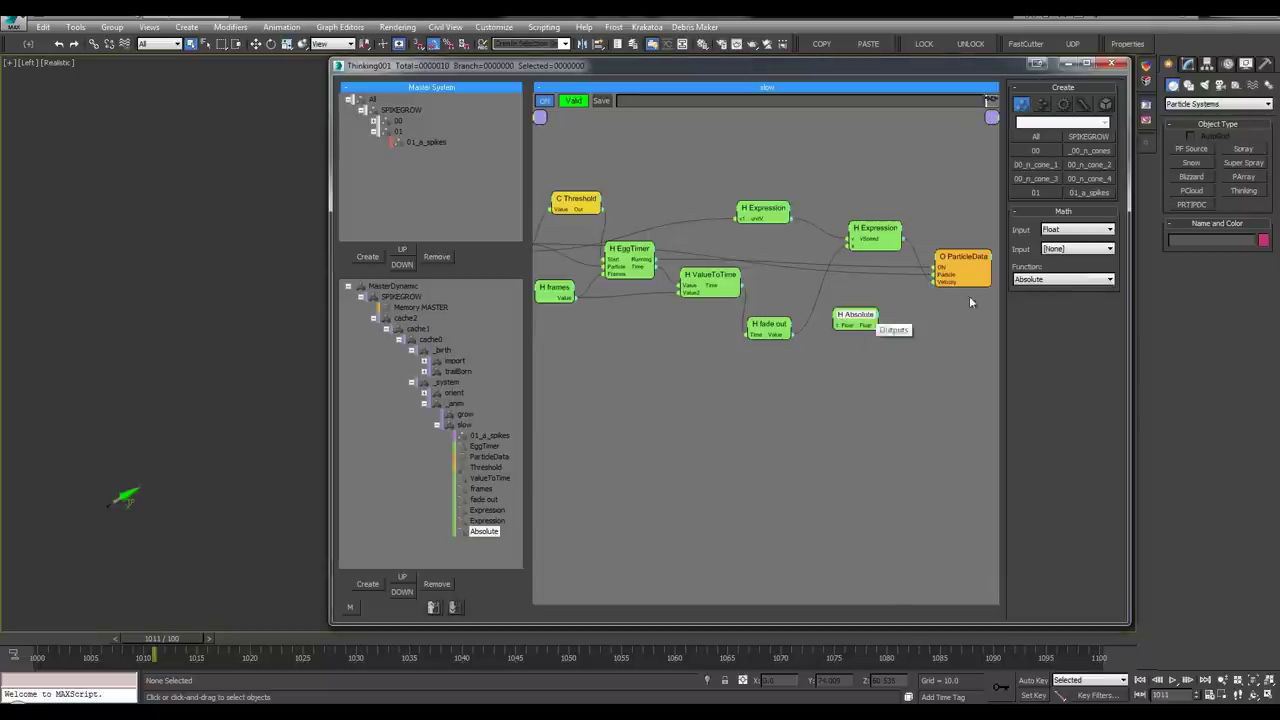
{"action": "left_click", "coordinate": [1070, 249]}
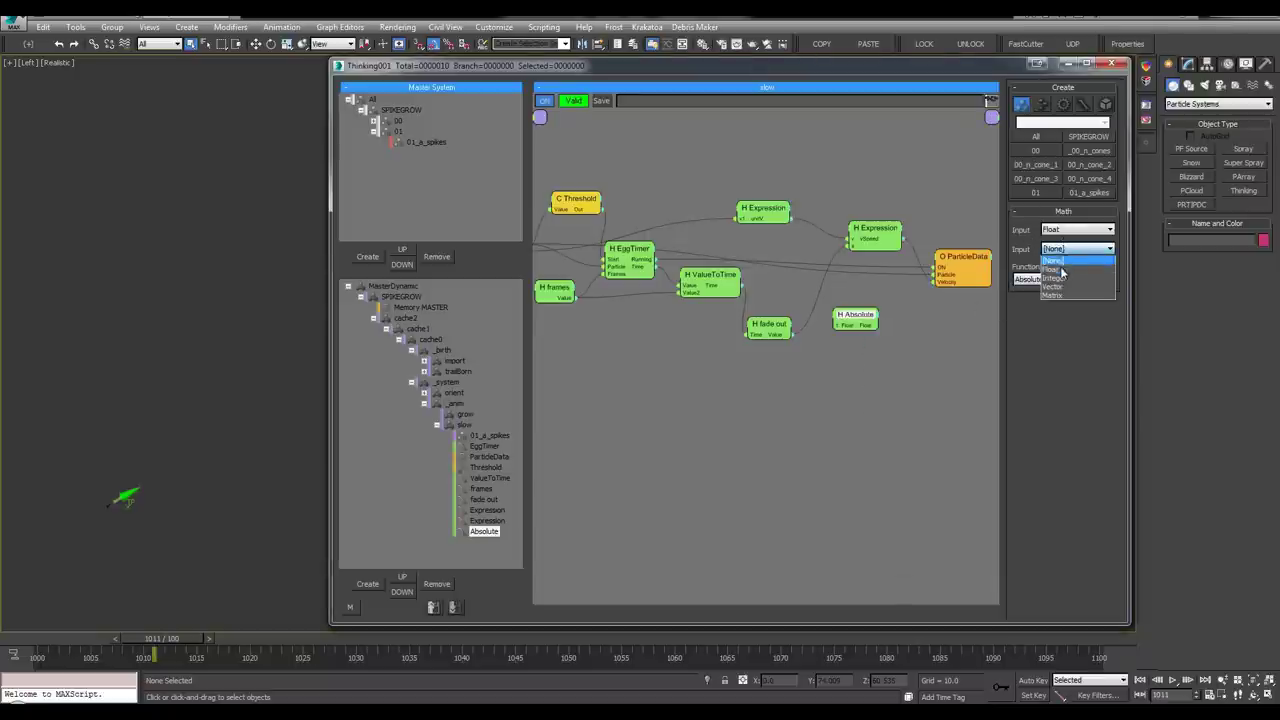
{"action": "left_click", "coordinate": [1062, 264]}
{"action": "left_click", "coordinate": [1063, 279]}
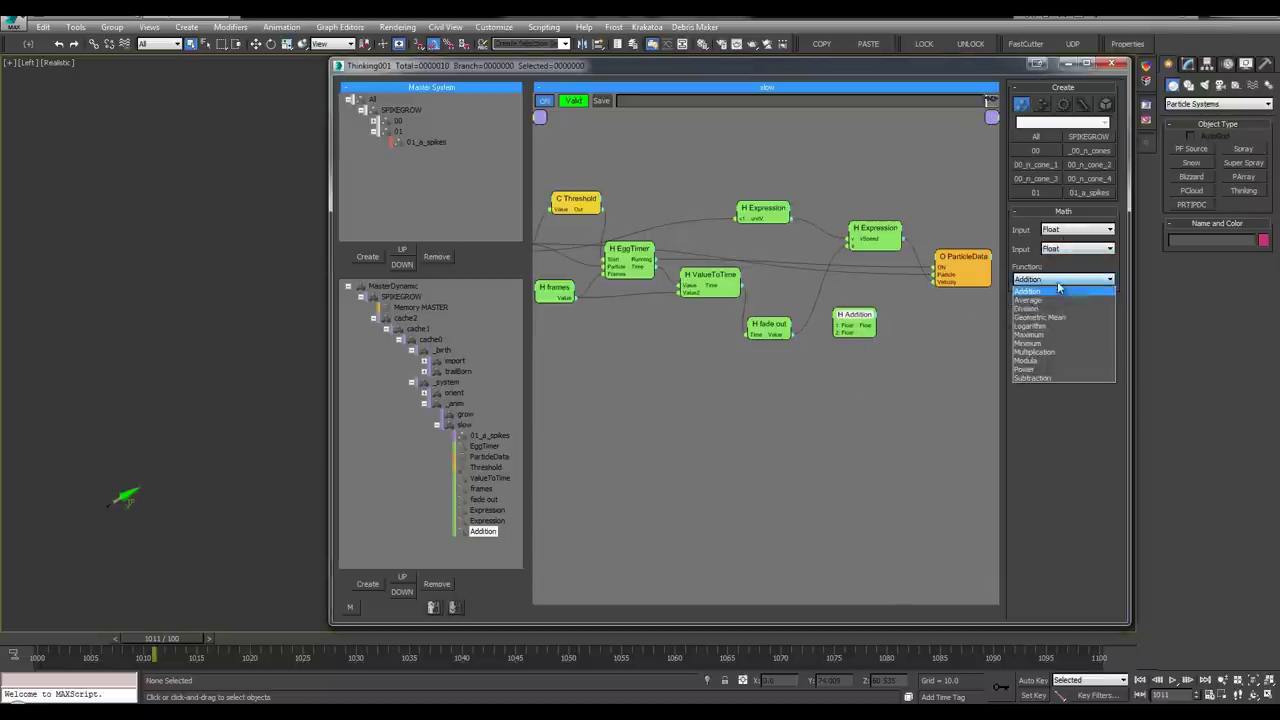
{"action": "left_click", "coordinate": [1040, 352]}
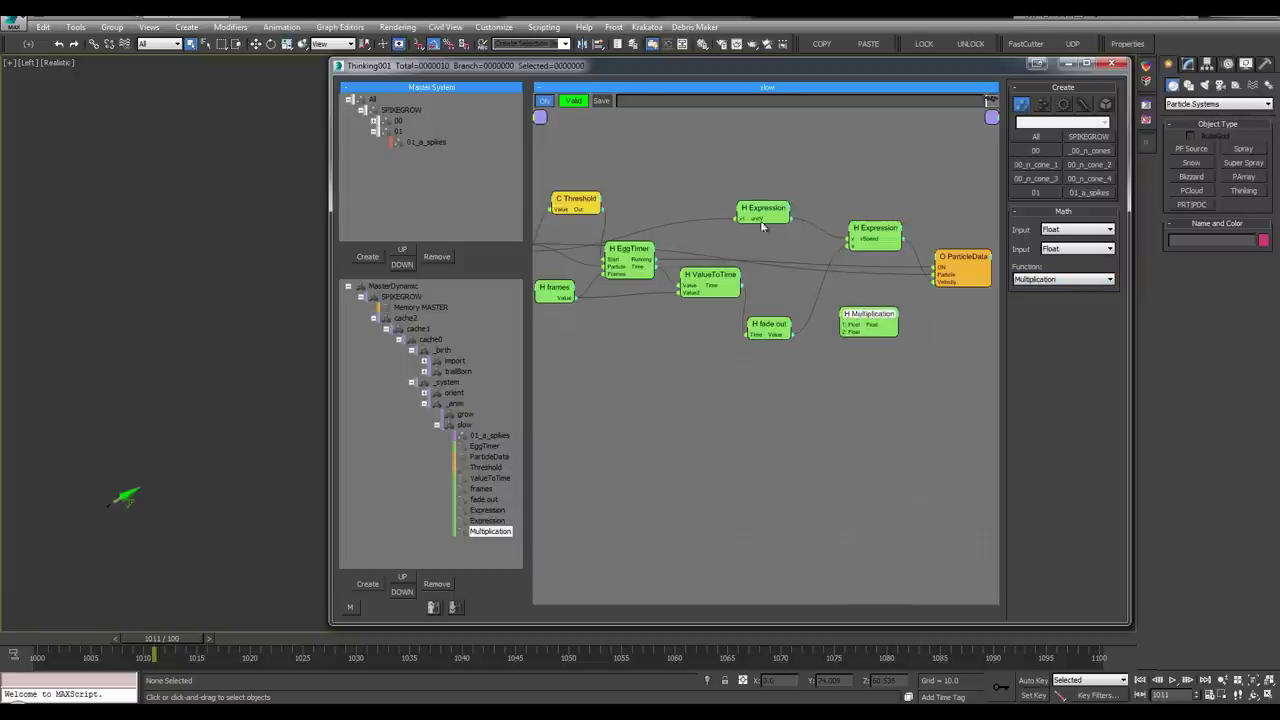
Wire the Velocity of 01_a_spikes into Multiplication's first input and move Multiplication closer to fade out
{"action": "middle_click_drag", "start_coordinate": [745, 244], "coordinate": [773, 240]}
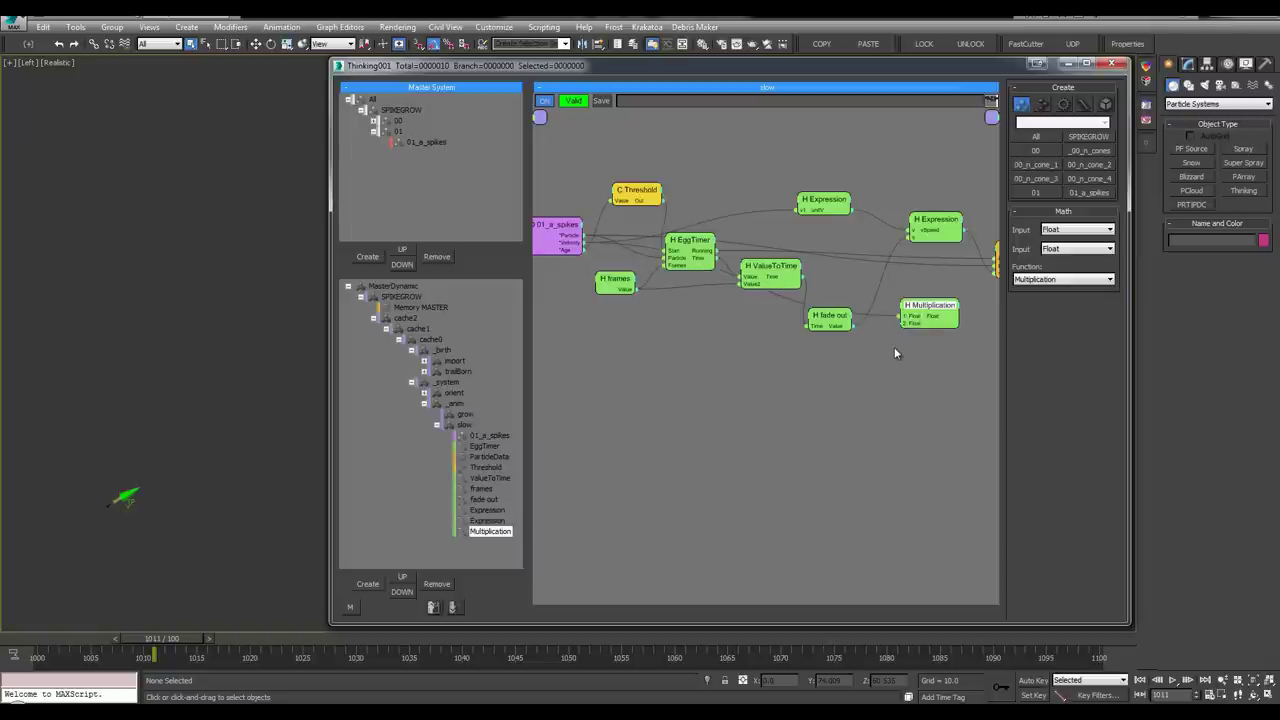
{"action": "middle_click_drag", "start_coordinate": [894, 349], "coordinate": [790, 346]}
{"action": "left_click_drag", "start_coordinate": [857, 304], "coordinate": [829, 305]}
Add a Float helper below fade out, feed it fade out's Value and name it mult
{"action": "double_click", "coordinate": [804, 363]}
{"action": "type", "text": "flo"}
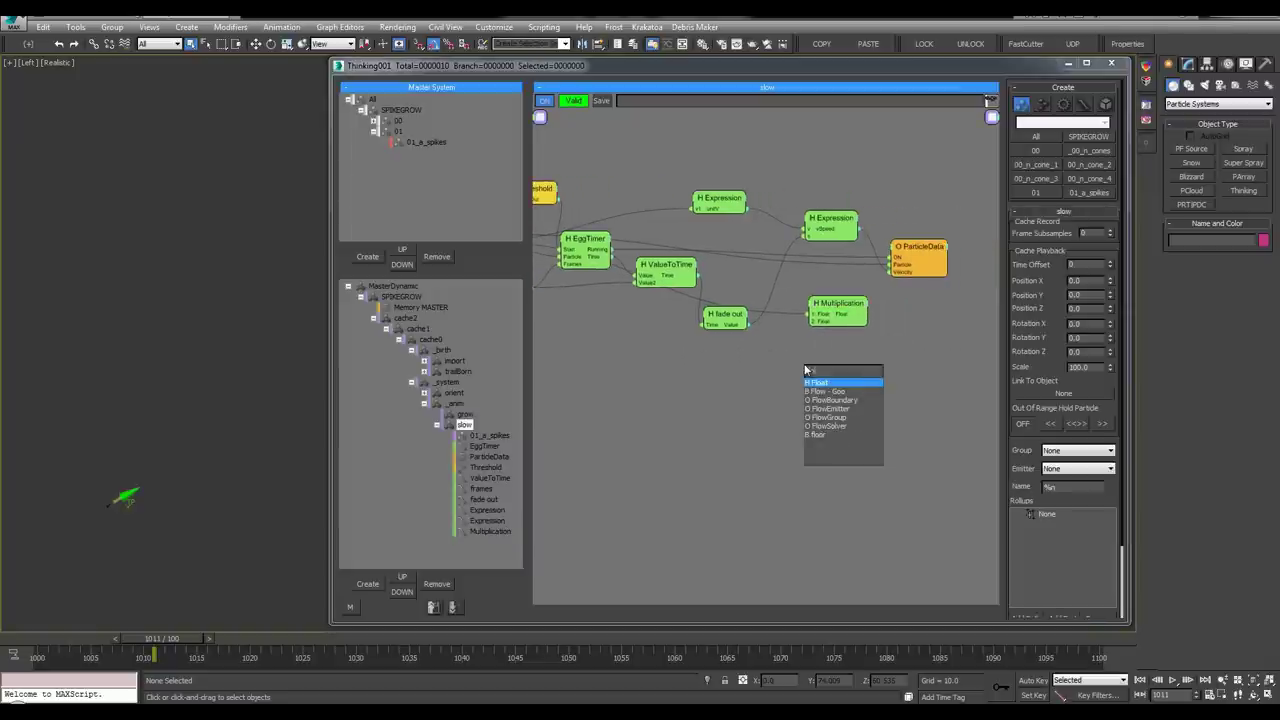
{"action": "key", "text": "Return"}
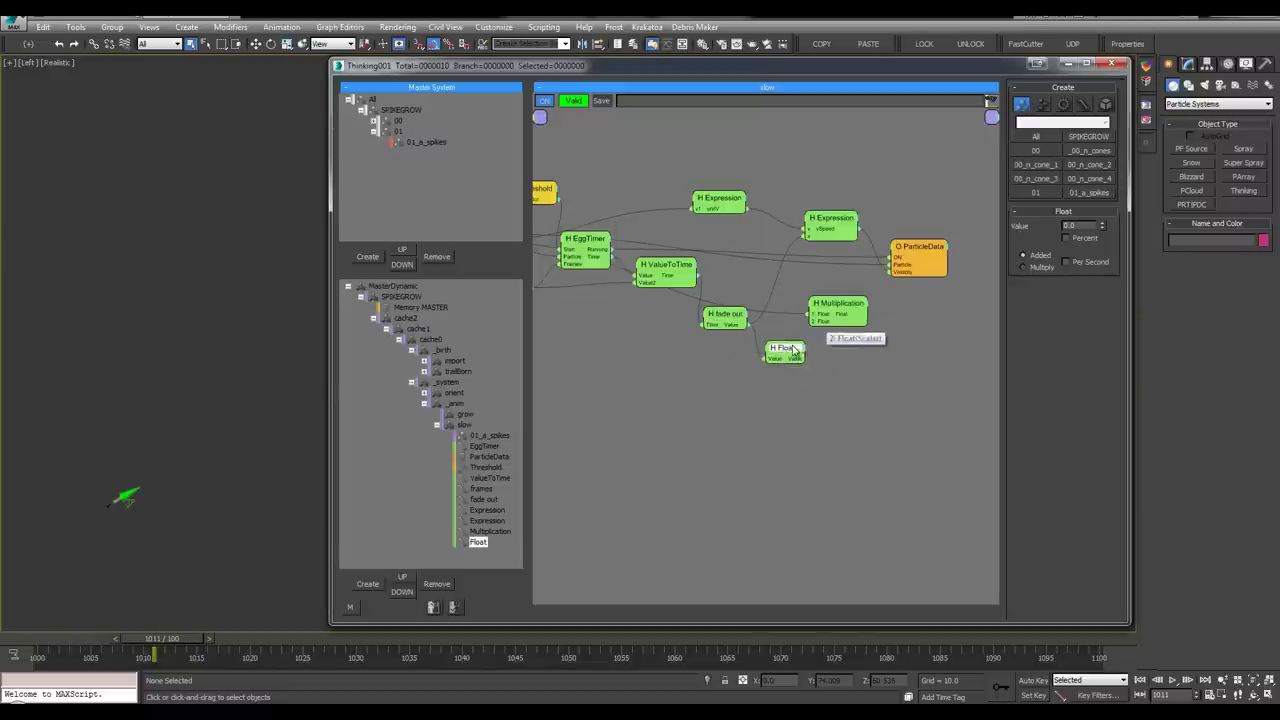
{"action": "double_click", "coordinate": [794, 350]}
{"action": "type", "text": "mult"}
{"action": "key", "text": "Return"}
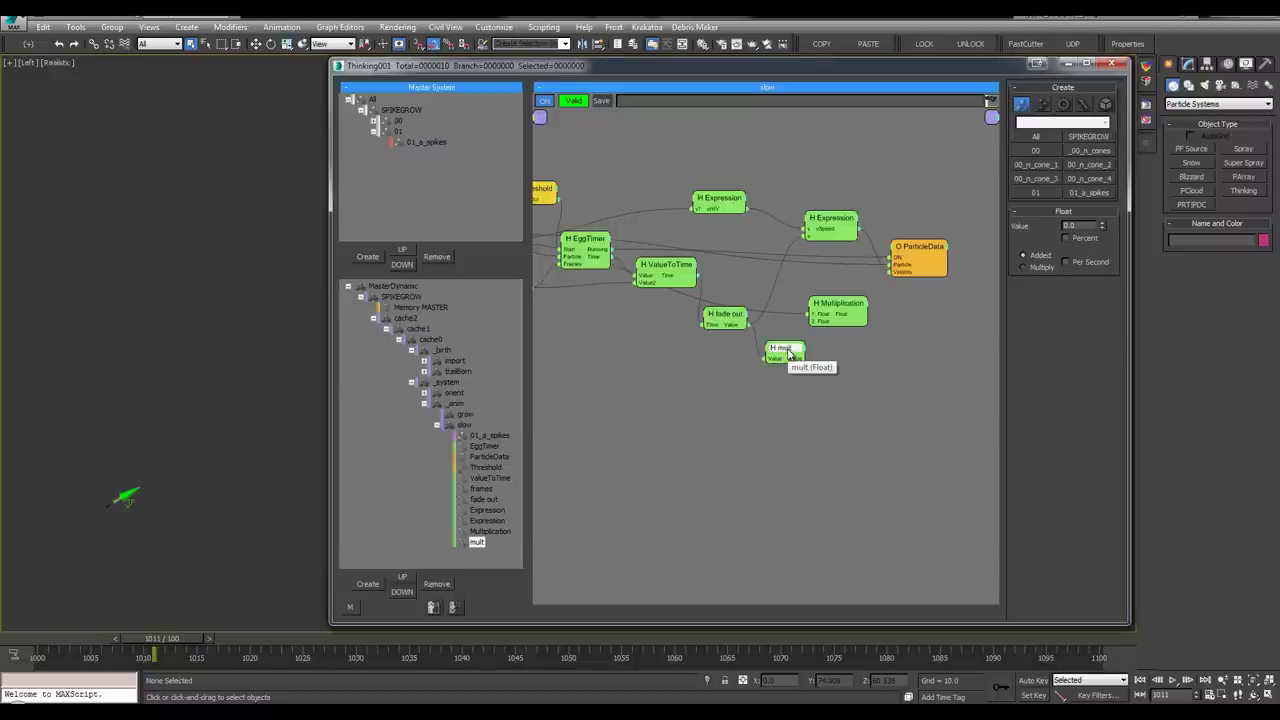
Wire mult into Multiplication's second input and Multiplication's output into the second Expression's scalar input, spacing out the nodes
{"action": "left_click_drag", "start_coordinate": [826, 323], "coordinate": [838, 323]}
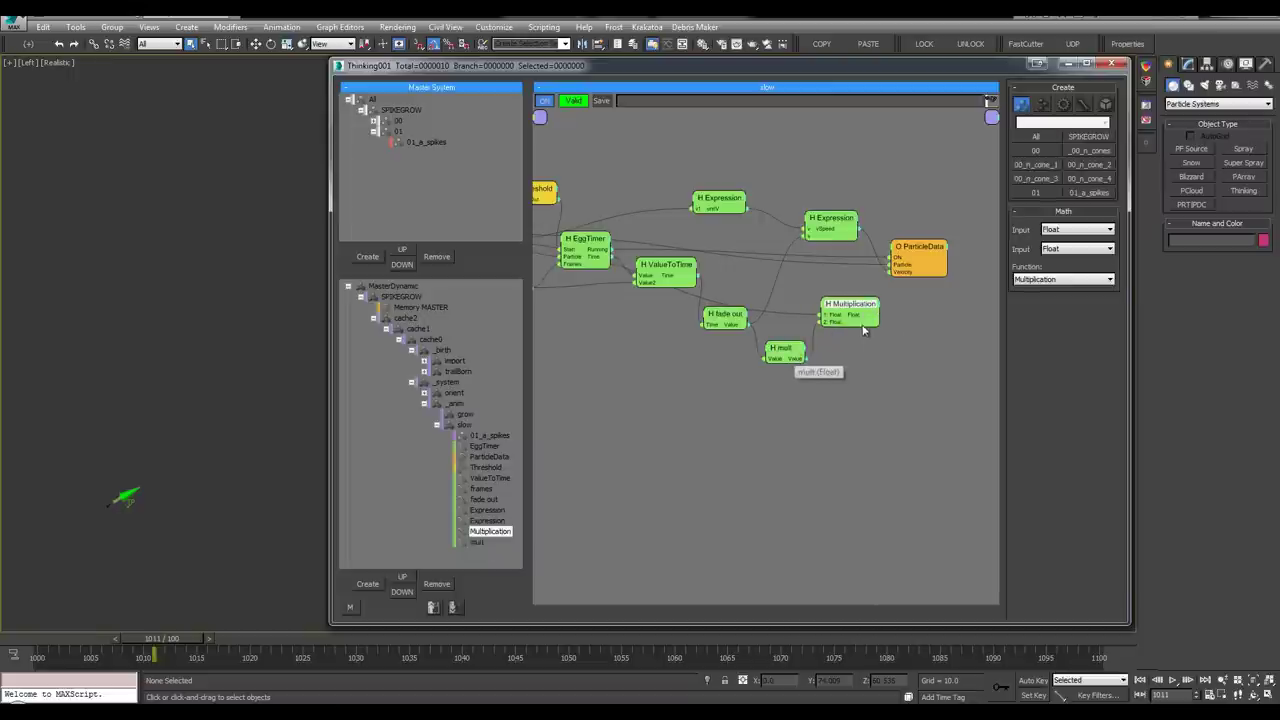
{"action": "middle_click_drag", "start_coordinate": [945, 314], "coordinate": [927, 314]}
{"action": "left_click_drag", "start_coordinate": [905, 258], "coordinate": [959, 246]}
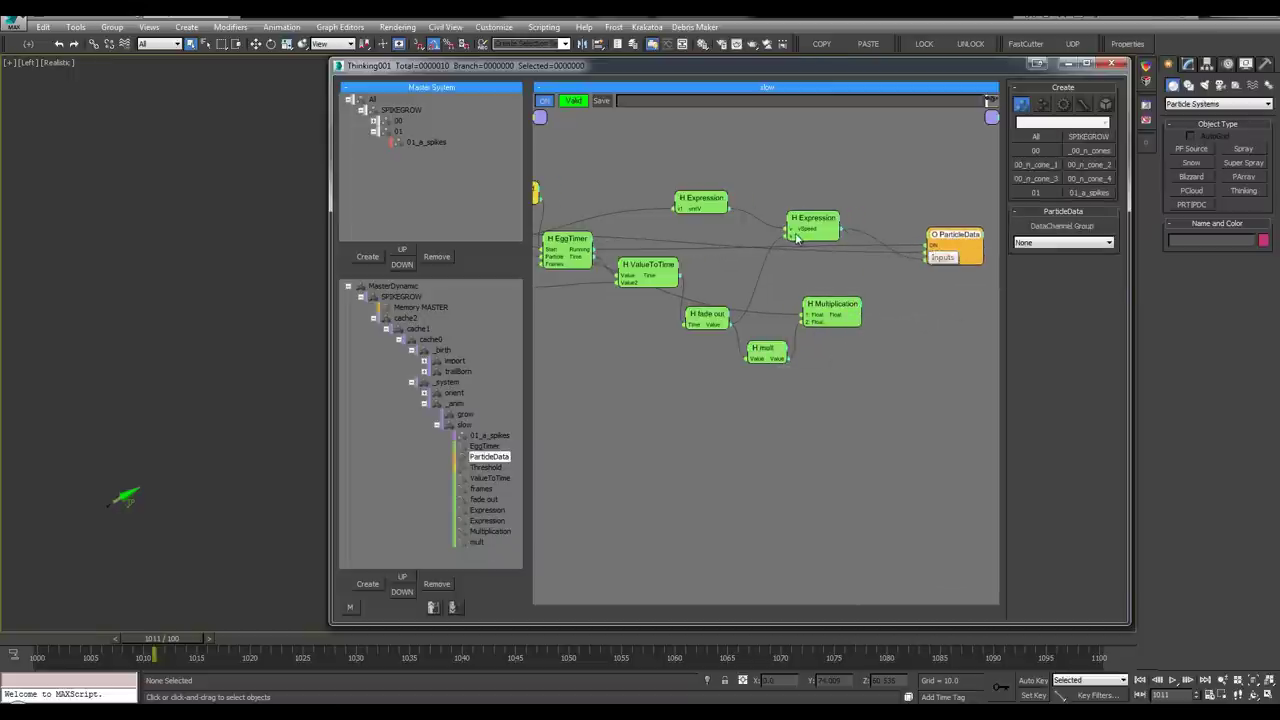
{"action": "left_click_drag", "start_coordinate": [797, 237], "coordinate": [865, 205]}
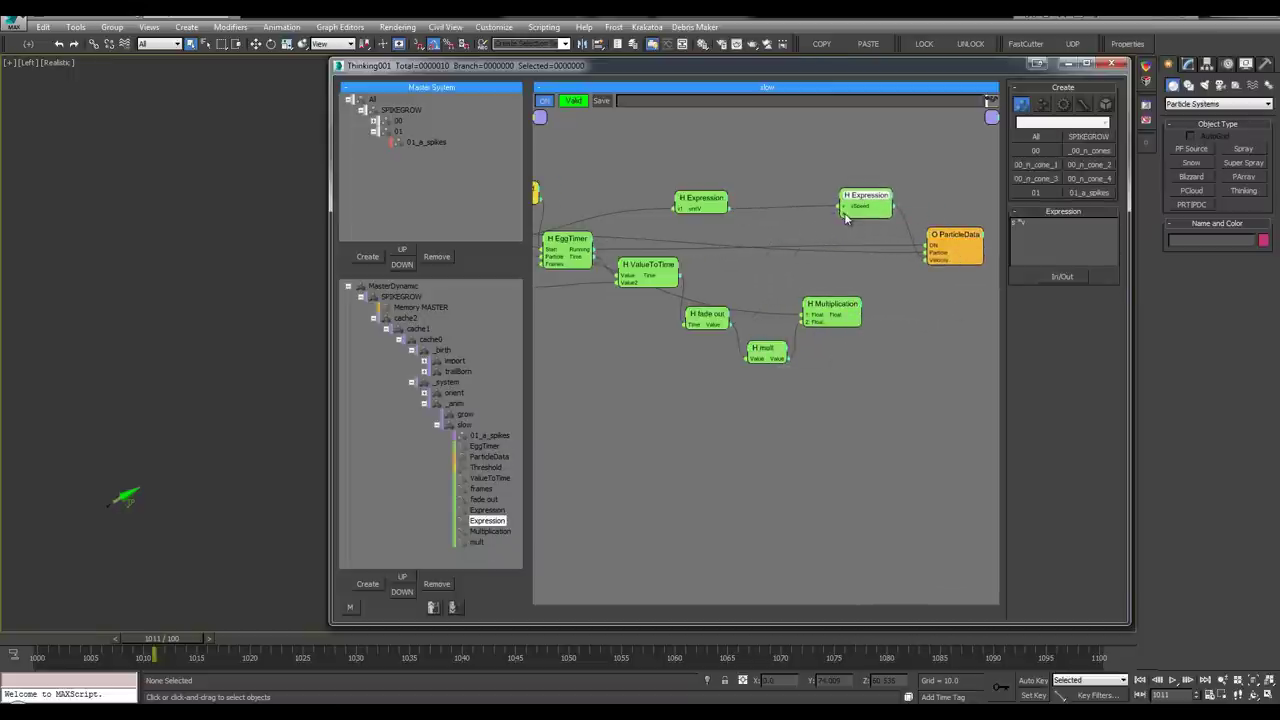
{"action": "left_click", "coordinate": [845, 318]}
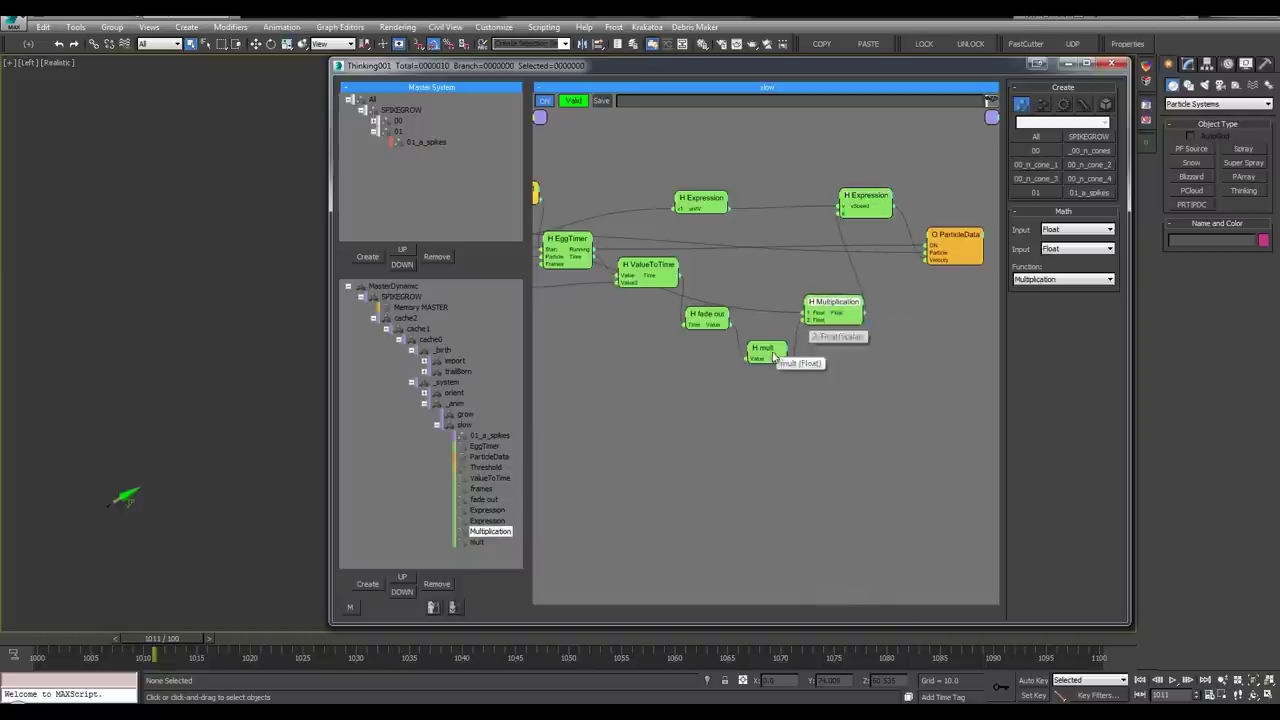
{"action": "left_click_drag", "start_coordinate": [866, 197], "coordinate": [876, 225]}
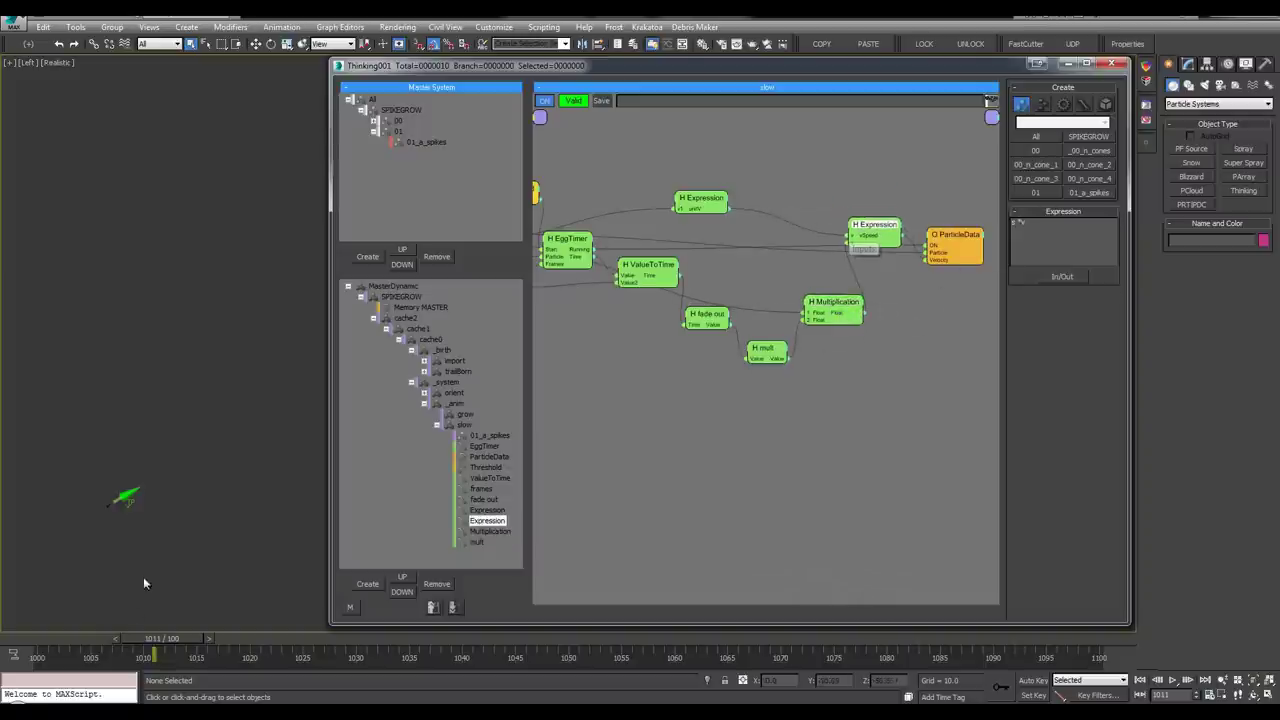
Scrub the animation to frame 1028 to check how the spike trail moves
{"action": "left_click_drag", "start_coordinate": [139, 648], "coordinate": [345, 648]}
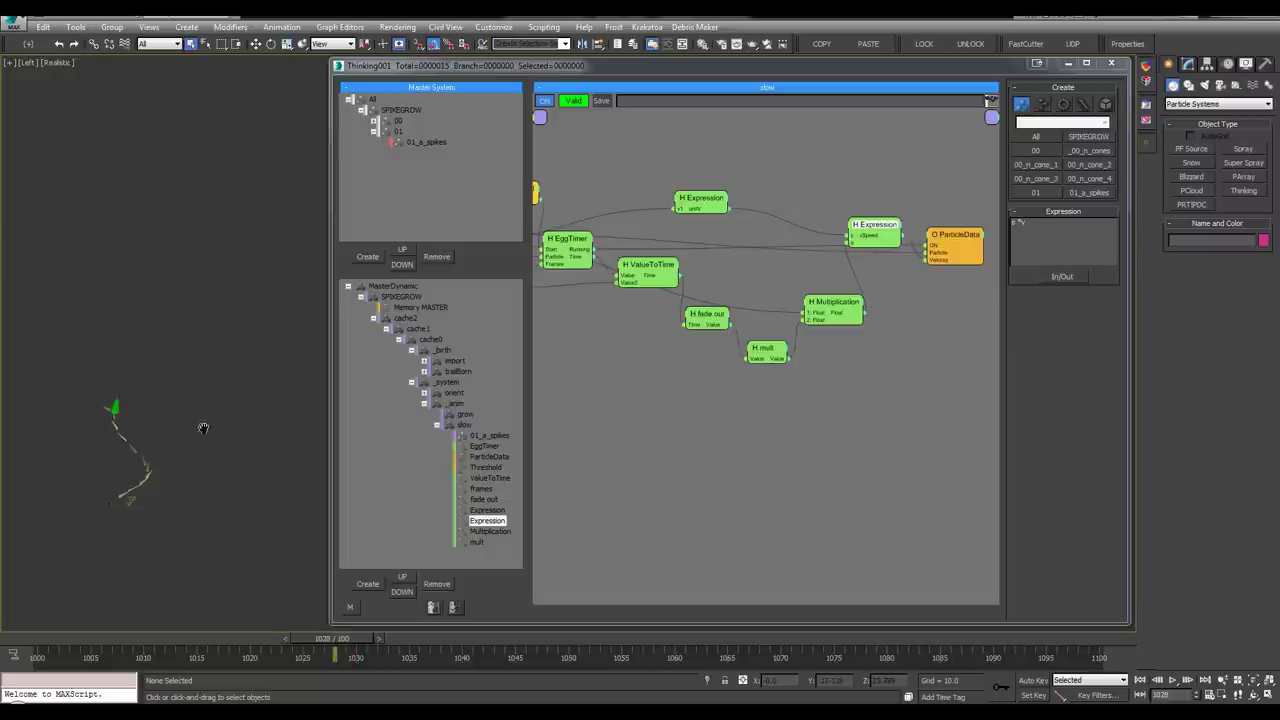
Play back the spike trail and turn off the Alignment operator in the orient set, then scrub through the frames again
{"action": "key", "text": "/"}
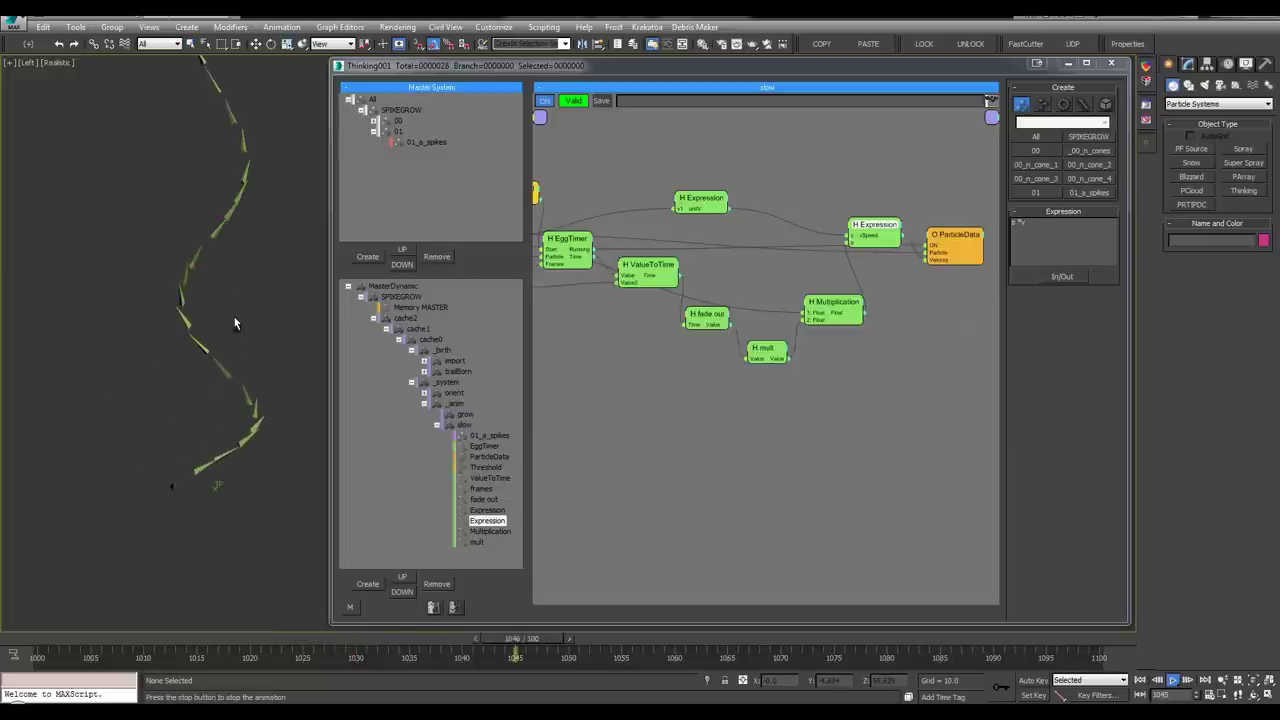
{"action": "left_click_drag", "start_coordinate": [143, 638], "coordinate": [400, 638]}
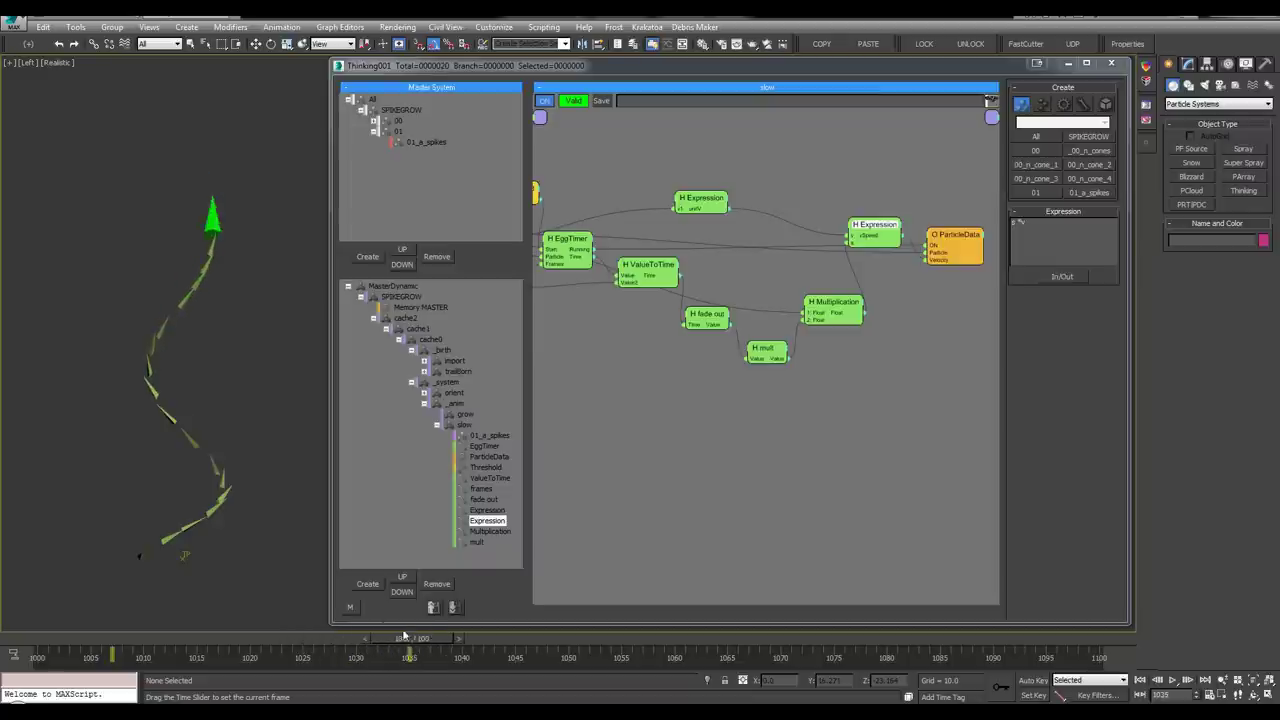
{"action": "double_click", "coordinate": [452, 394]}
{"action": "left_click", "coordinate": [454, 395]}
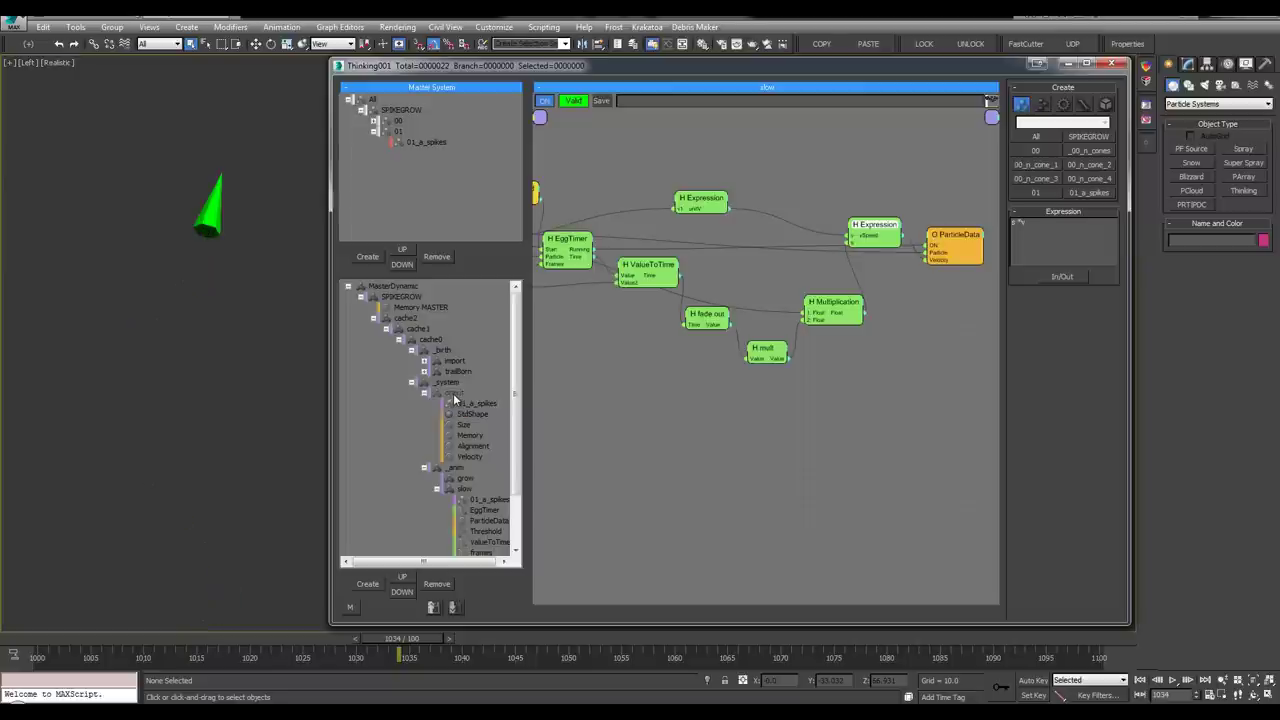
{"action": "left_click", "coordinate": [467, 448]}
{"action": "left_click_drag", "start_coordinate": [190, 638], "coordinate": [410, 614]}
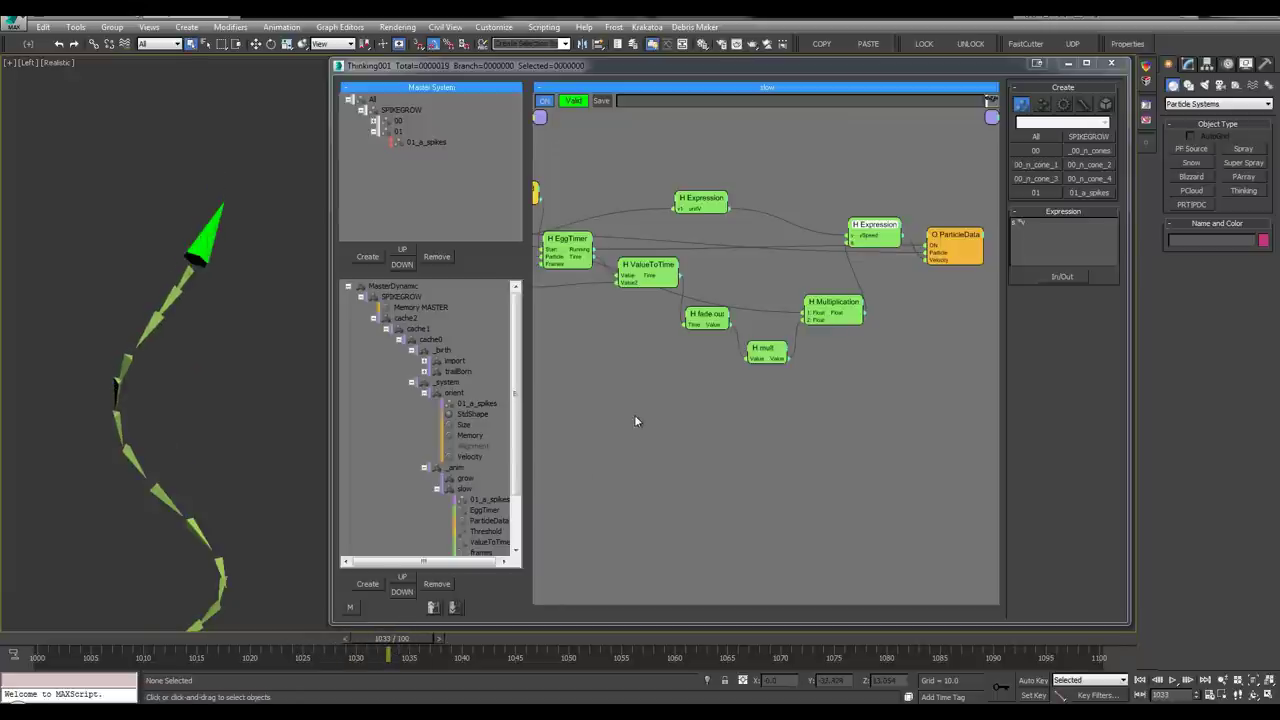
Switch the mult helper in the slow graph to Multiply and raise its value to 2.14
{"action": "middle_click_drag", "start_coordinate": [636, 420], "coordinate": [661, 411]}
{"action": "left_click", "coordinate": [790, 342]}
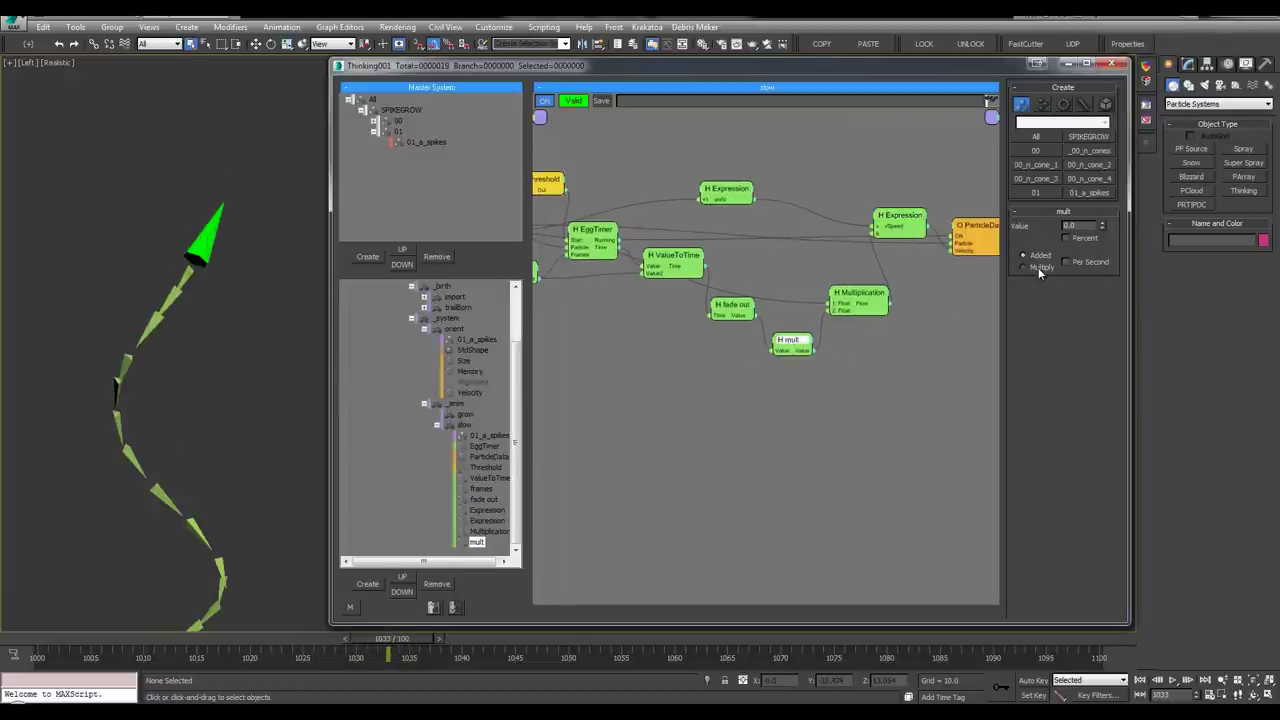
{"action": "left_click", "coordinate": [1039, 268]}
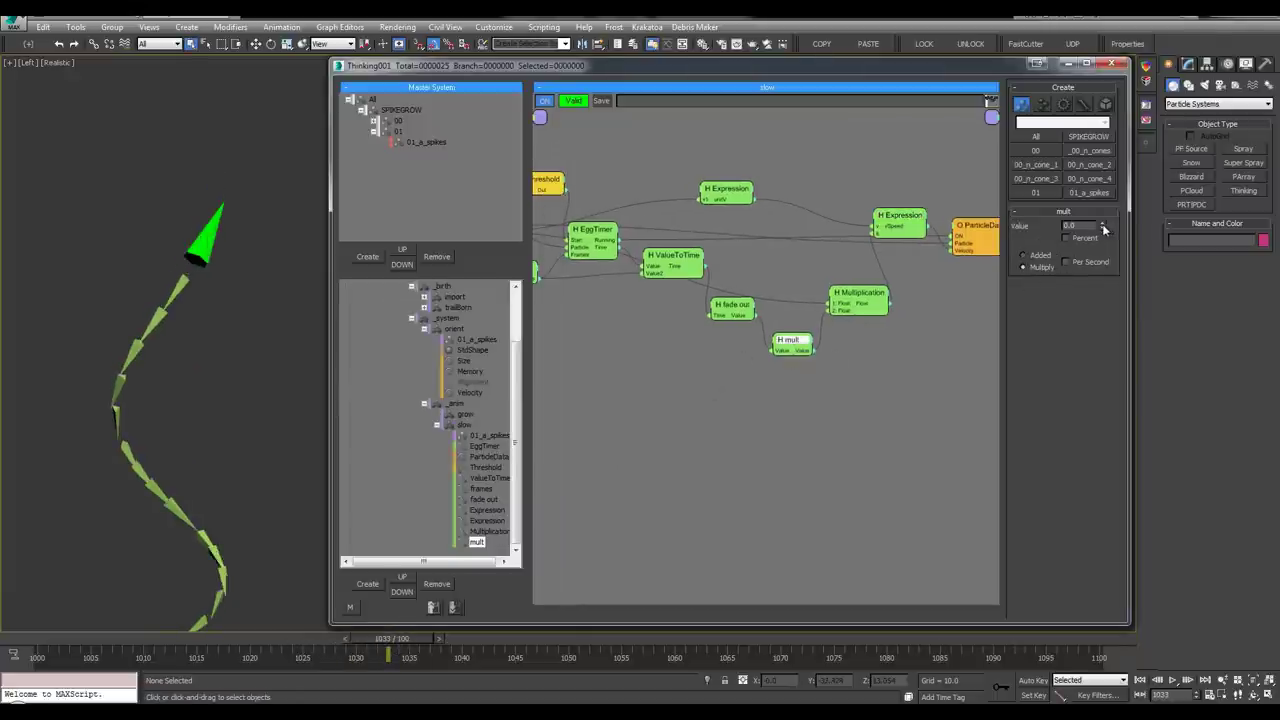
{"action": "left_click_drag", "start_coordinate": [1104, 229], "coordinate": [1106, 190]}
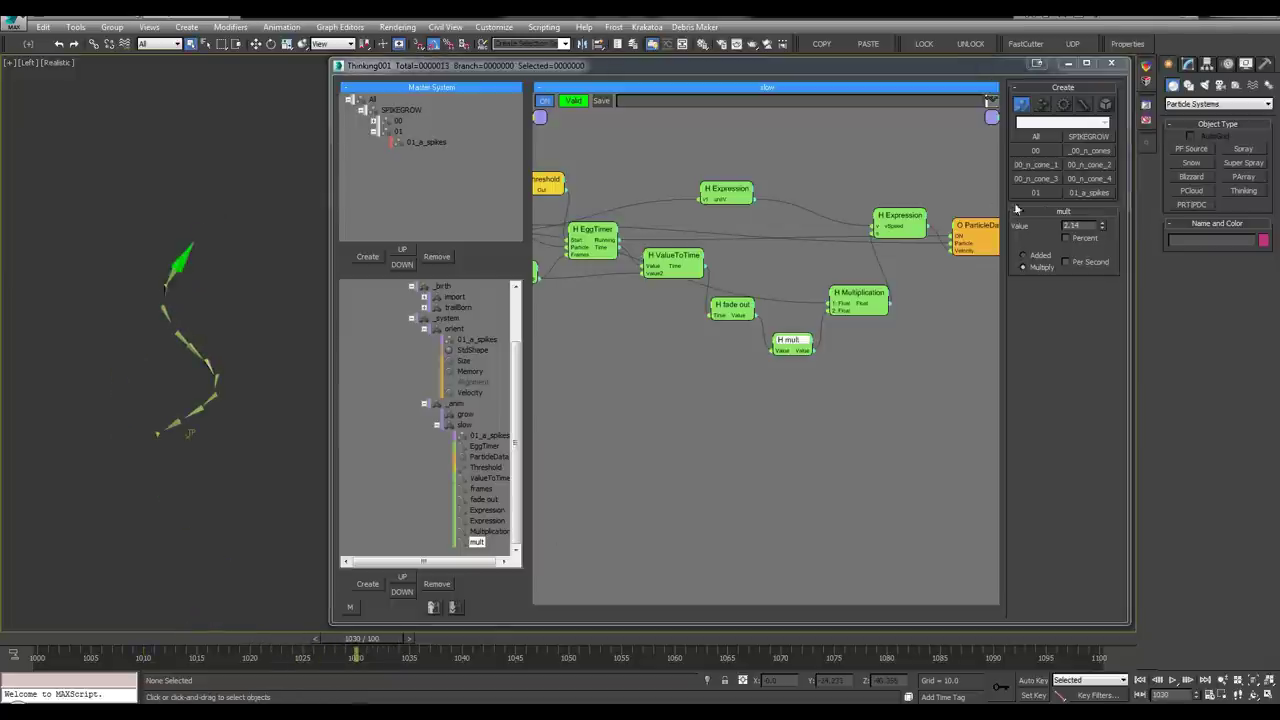
Try a value of -2.589 in the mult helper and play back the spike trail
{"action": "left_click_drag", "start_coordinate": [1106, 228], "coordinate": [1102, 320]}
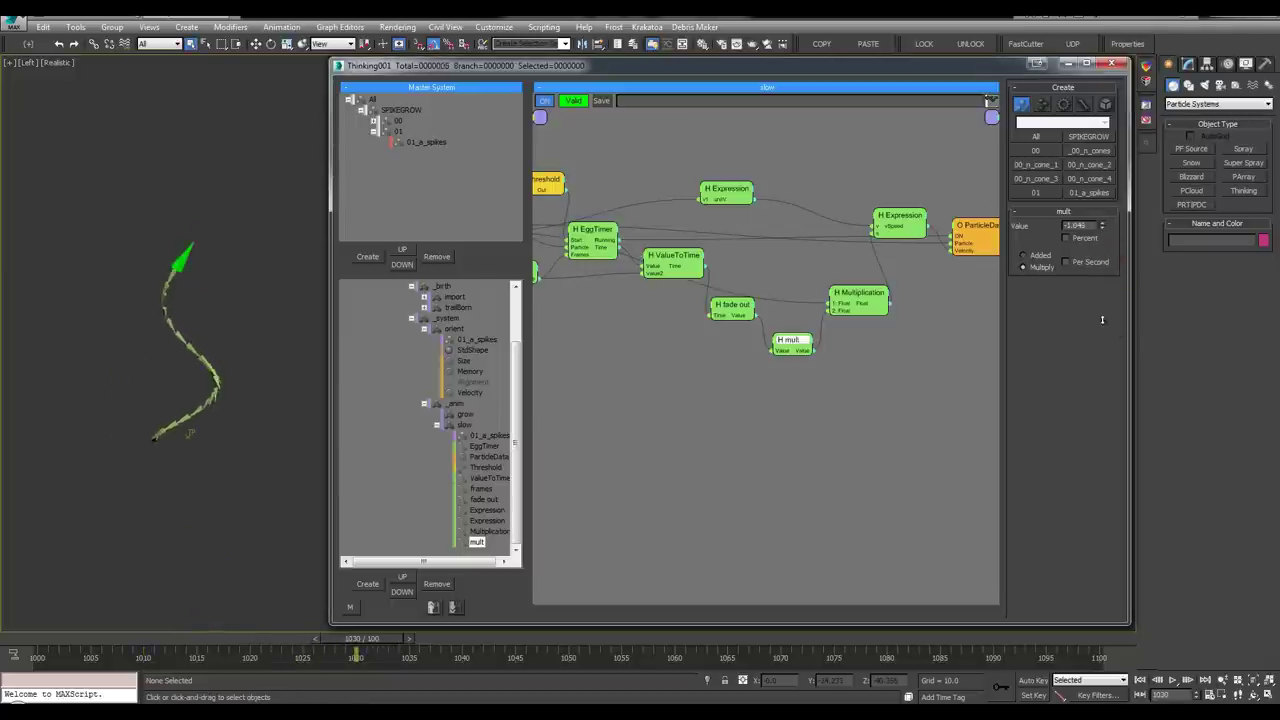
{"action": "left_click_drag", "start_coordinate": [1106, 237], "coordinate": [1111, 376]}
{"action": "key", "text": "slash"}
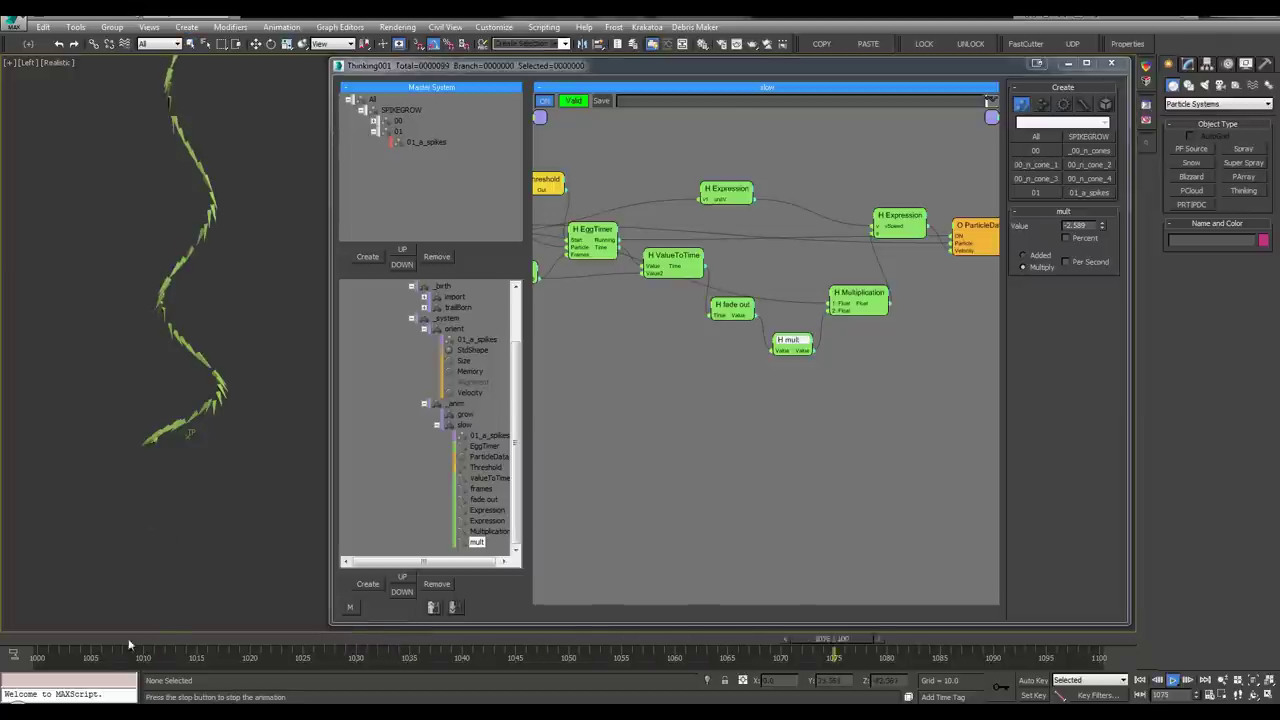
{"action": "key", "text": "slash"}
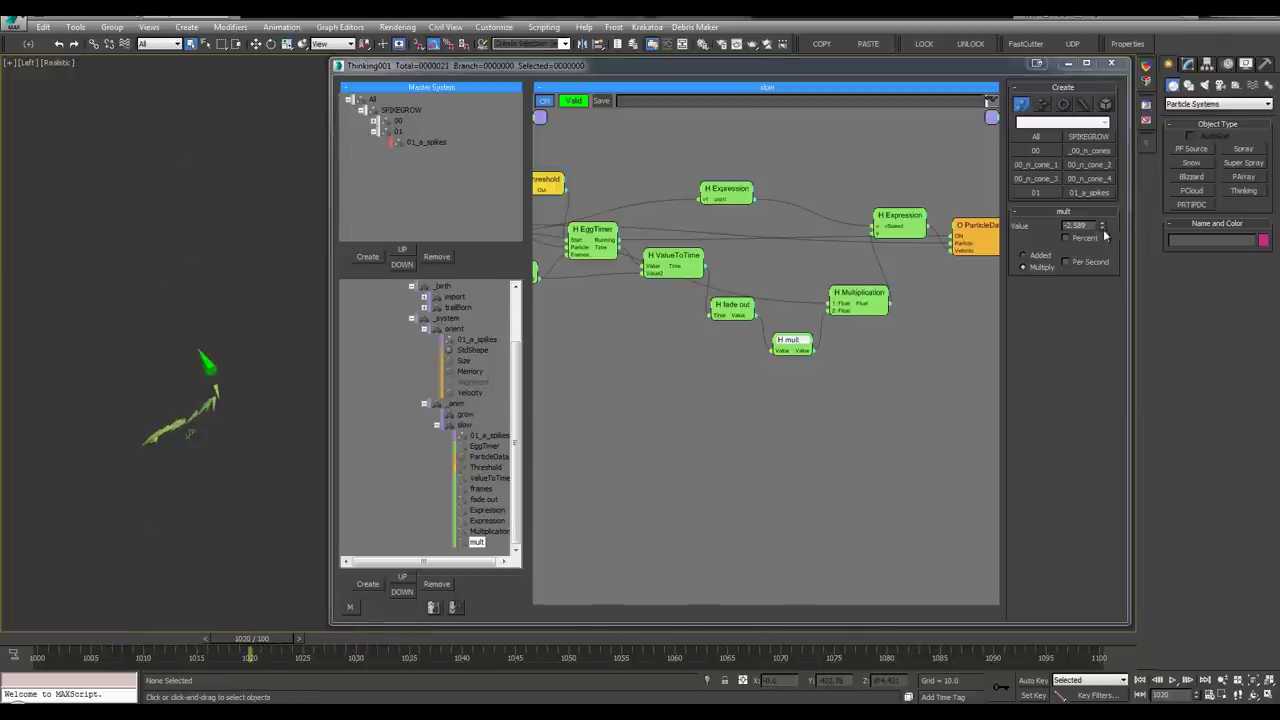
Lower the mult helper's value to -4.091, play back the trail and show the viewport in wireframe
{"action": "left_click_drag", "start_coordinate": [1104, 231], "coordinate": [1109, 277]}
{"action": "left_click", "coordinate": [43, 268]}
{"action": "key", "text": "slash"}
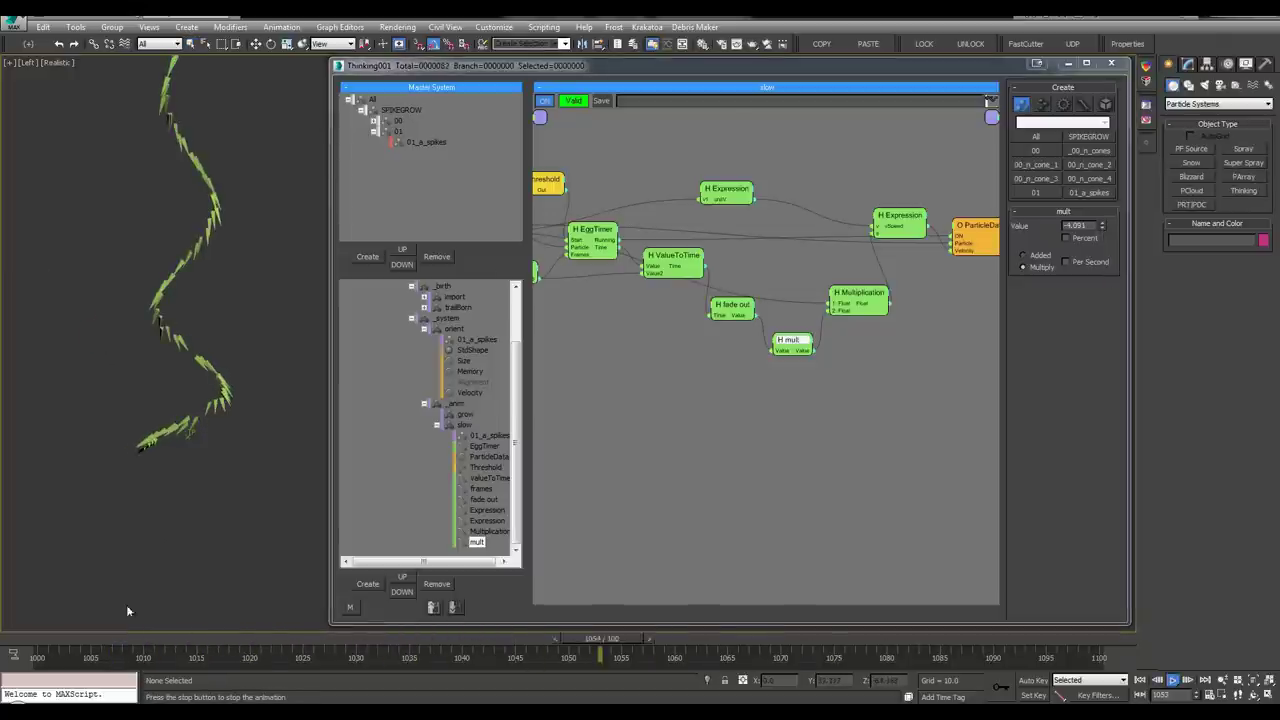
{"action": "left_click_drag", "start_coordinate": [150, 638], "coordinate": [483, 650]}
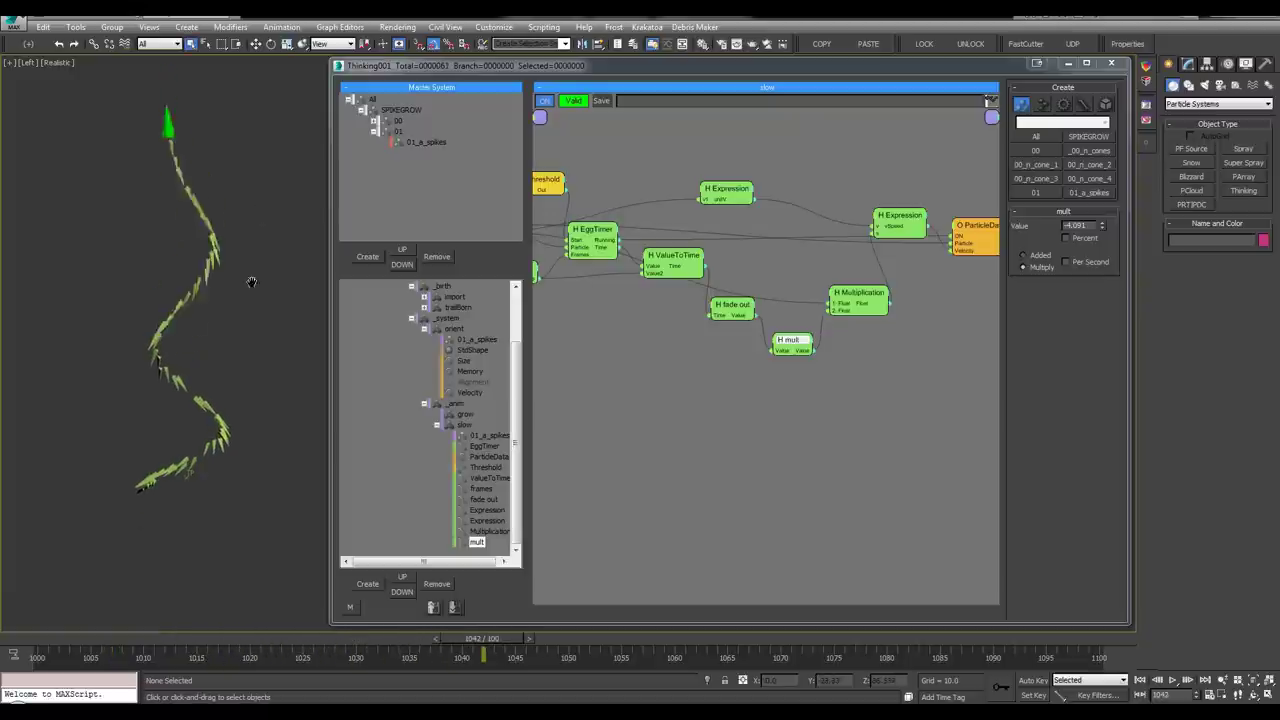
{"action": "key", "text": "F3"}
{"action": "key", "text": "slash"}
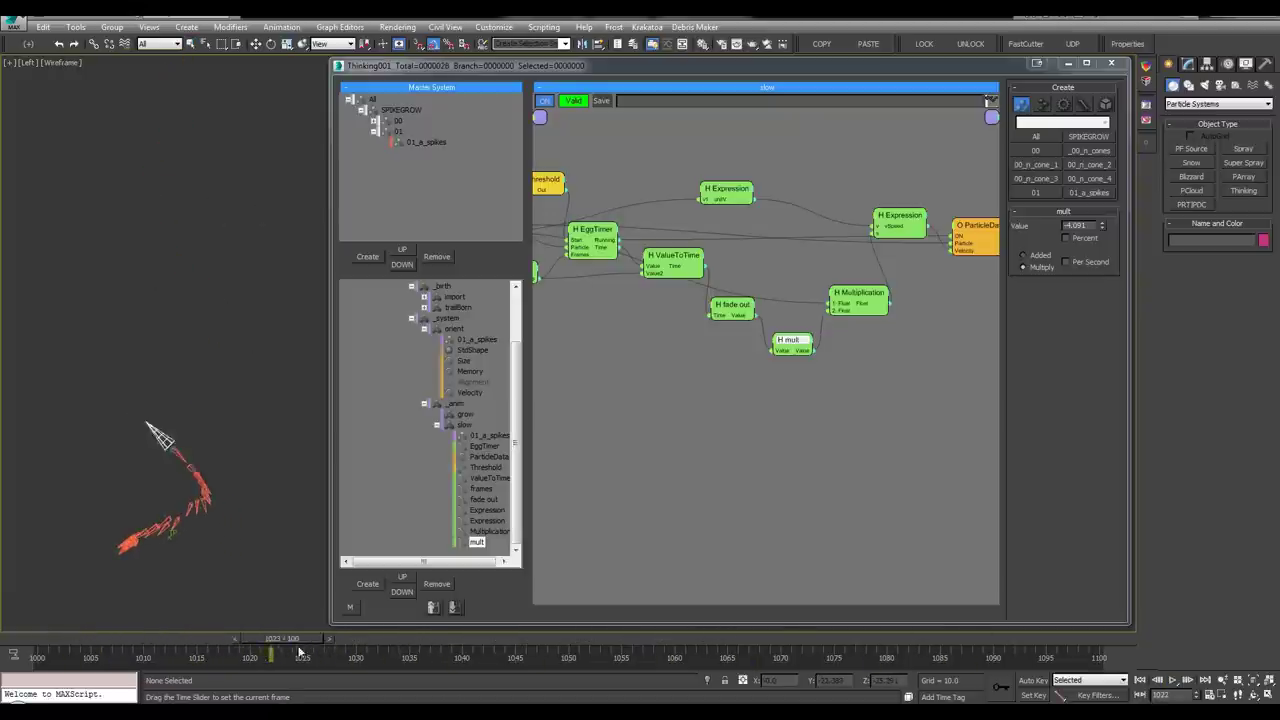
Raise the mult helper back to a positive value for wider spike spacing and replay the growth
{"action": "left_click", "coordinate": [1092, 225]}
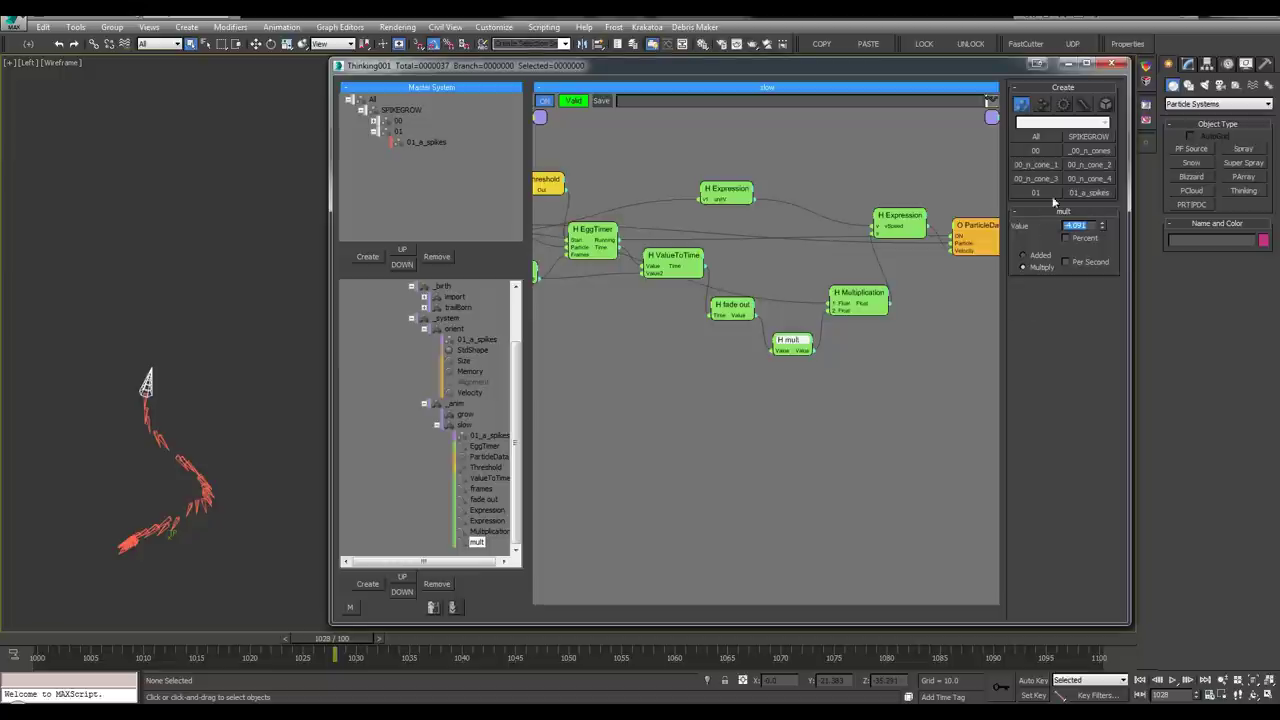
{"action": "left_click_drag", "start_coordinate": [1103, 227], "coordinate": [1115, 131]}
{"action": "middle_click", "coordinate": [122, 373]}
{"action": "key", "text": "slash"}
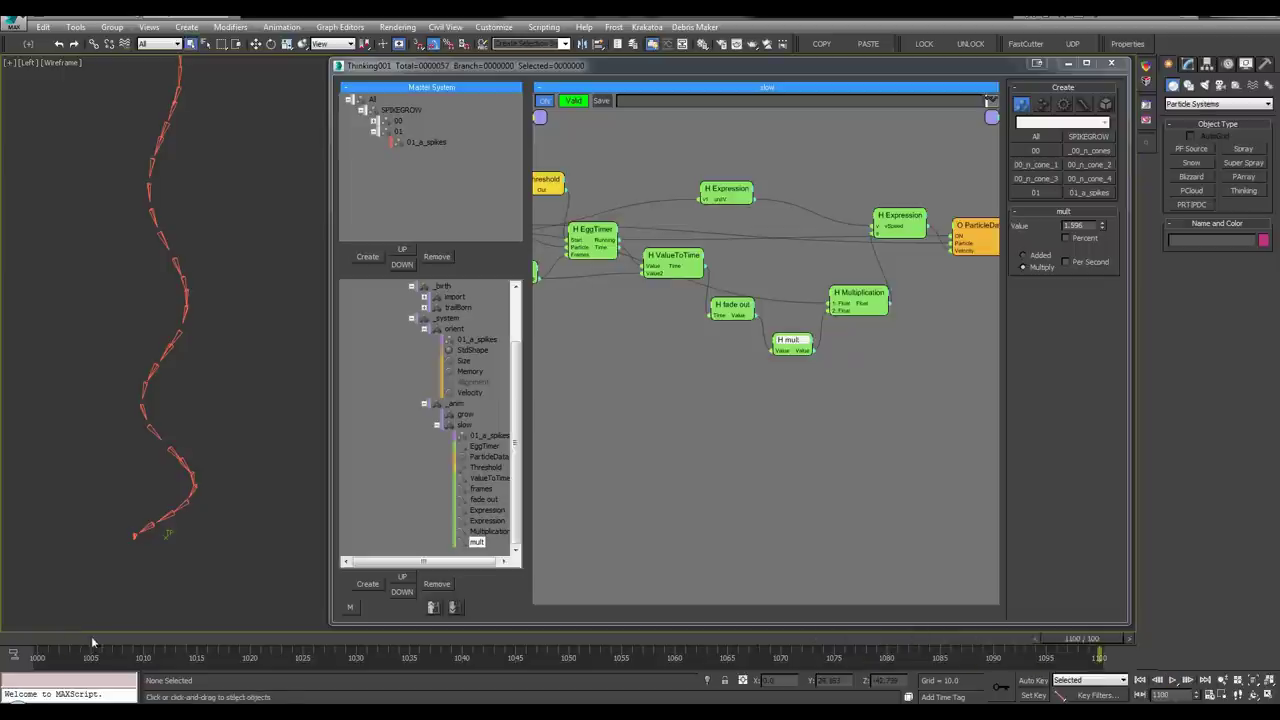
{"action": "left_click_drag", "start_coordinate": [91, 636], "coordinate": [433, 634]}
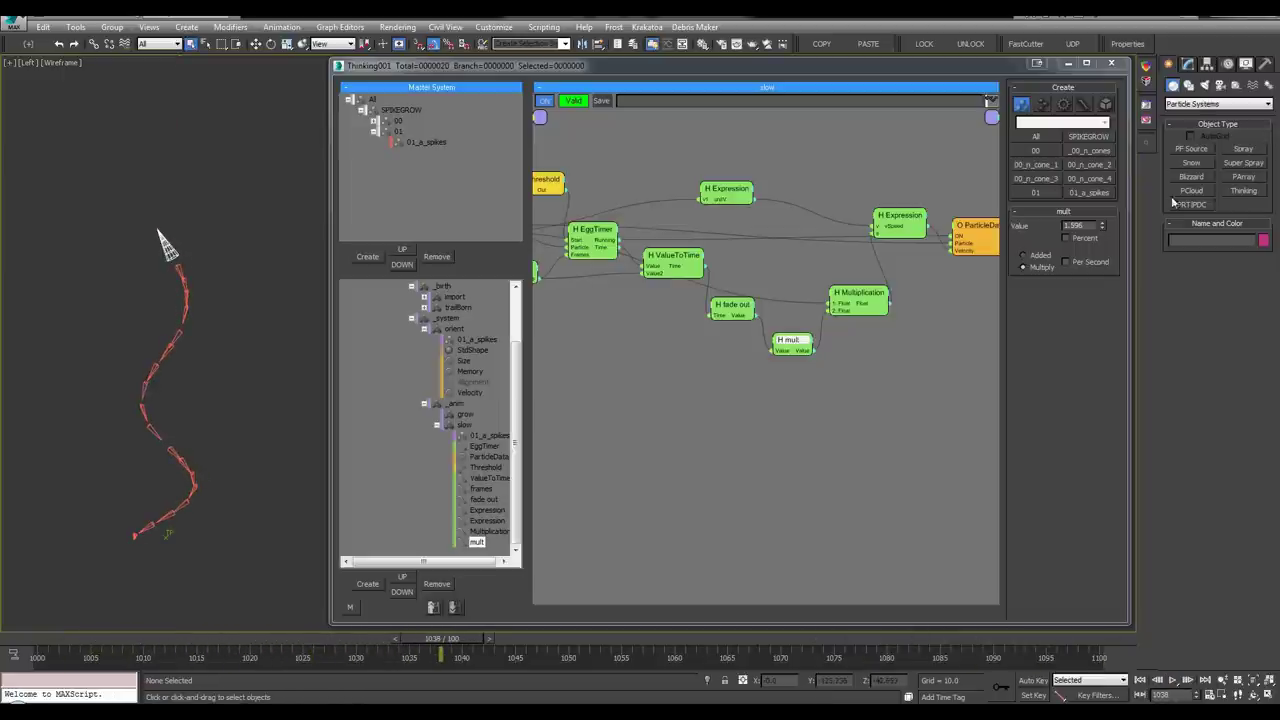
{"action": "left_click_drag", "start_coordinate": [1110, 230], "coordinate": [1117, 210]}
{"action": "left_click_drag", "start_coordinate": [1118, 198], "coordinate": [1125, 190]}
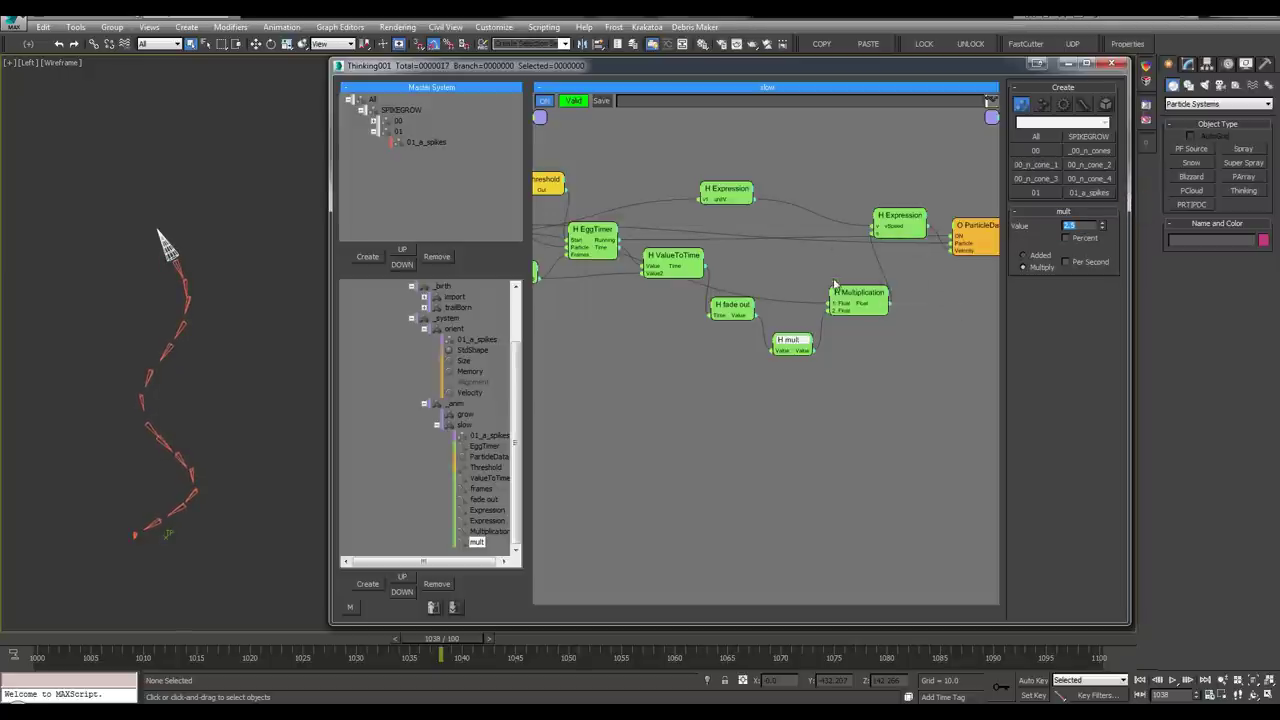
Shift the Multiplication node slightly in the slow graph, view the fade out helper's settings and scrub the animation
{"action": "left_click_drag", "start_coordinate": [841, 290], "coordinate": [826, 274]}
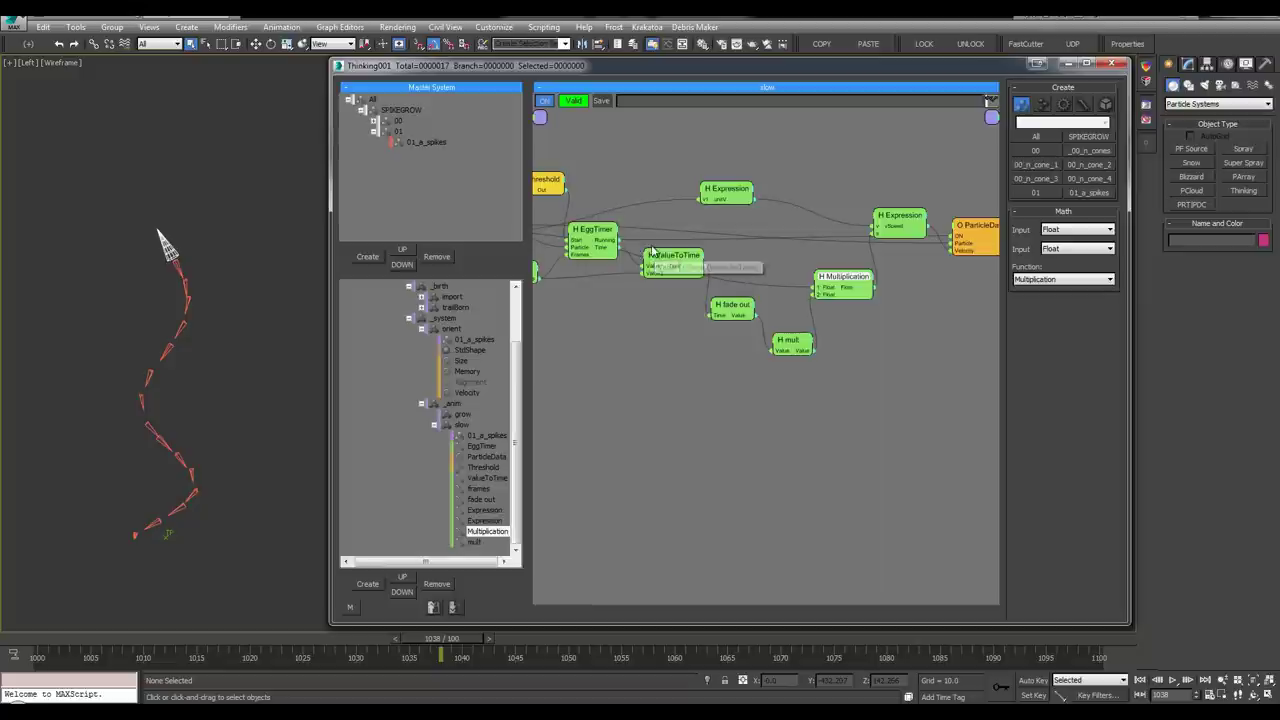
{"action": "middle_click_drag", "start_coordinate": [604, 337], "coordinate": [656, 330]}
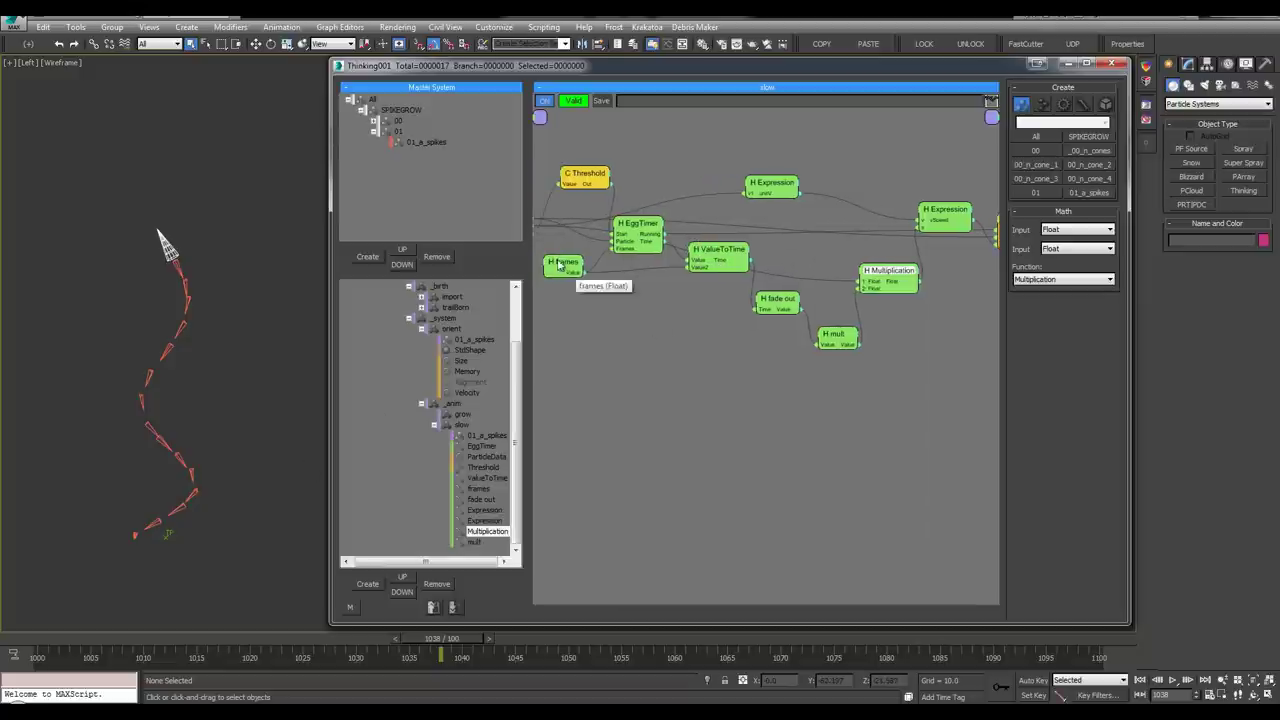
{"action": "left_click", "coordinate": [778, 300]}
{"action": "middle_click_drag", "start_coordinate": [826, 329], "coordinate": [820, 328]}
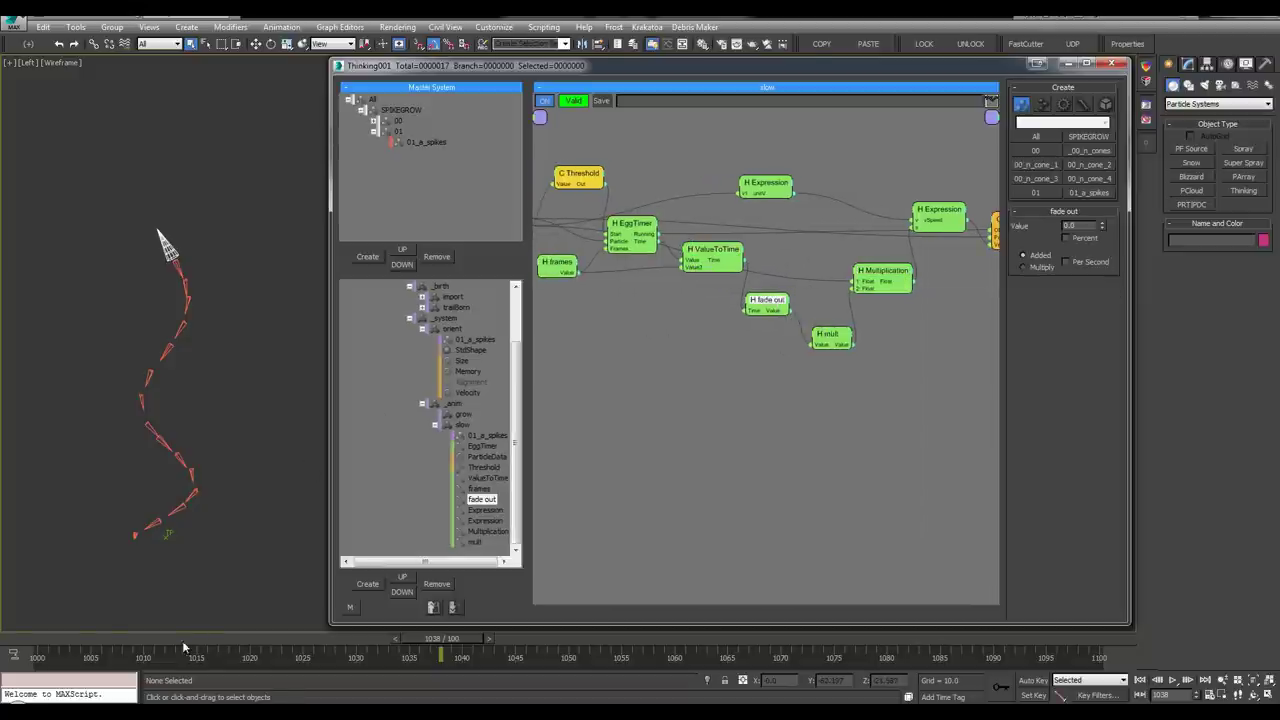
{"action": "left_click_drag", "start_coordinate": [183, 646], "coordinate": [302, 645]}
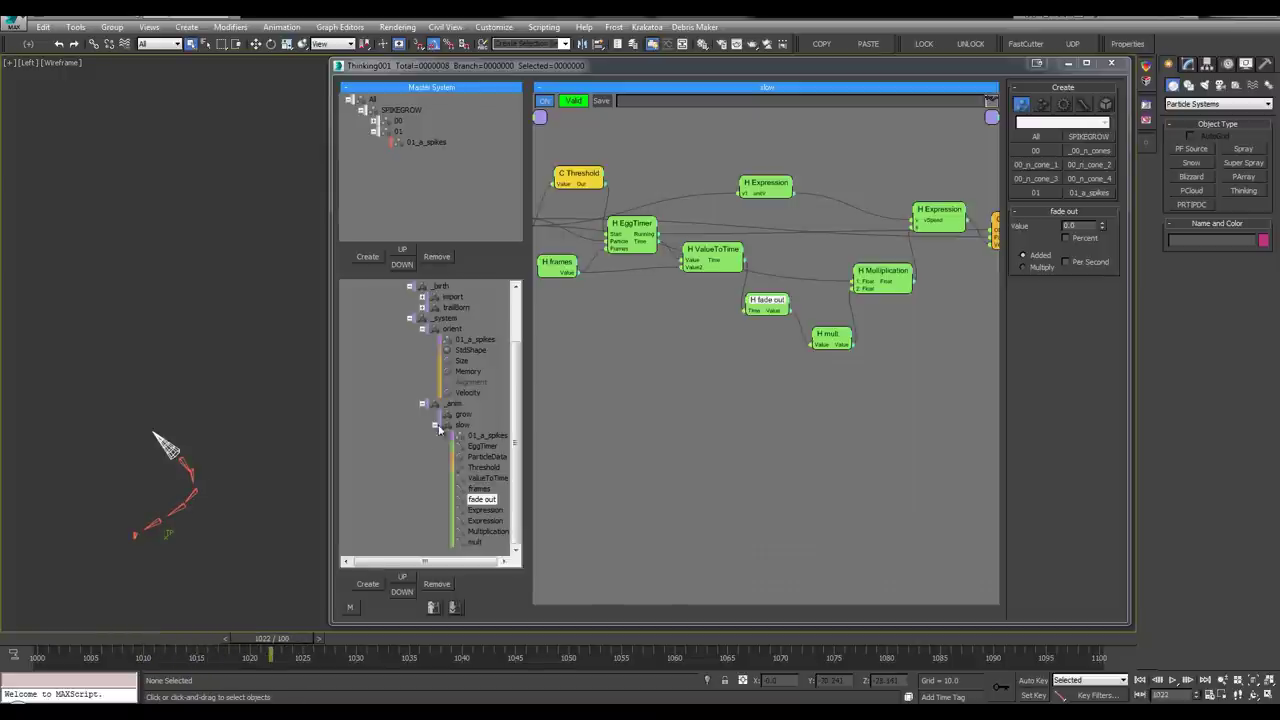
Turn the orient set's Alignment operator back on and set its Variation to 10.0
{"action": "right_click", "coordinate": [470, 382]}
{"action": "left_click", "coordinate": [471, 382]}
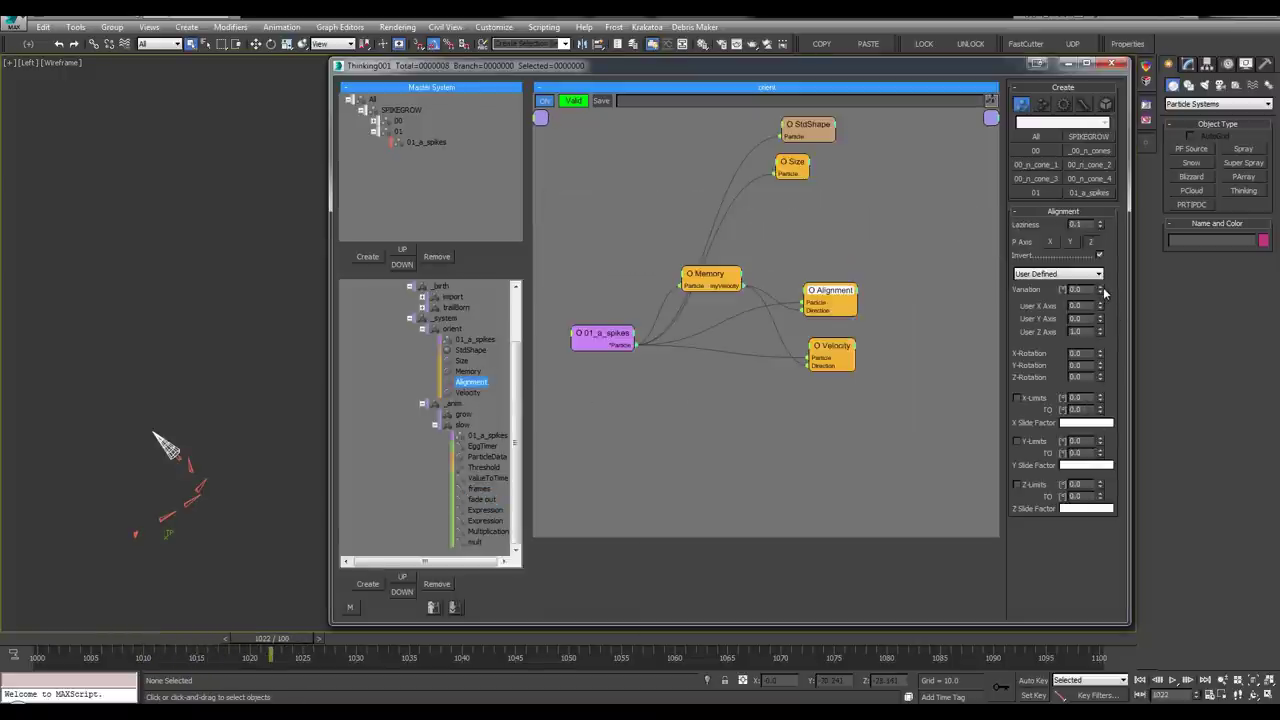
{"action": "left_click_drag", "start_coordinate": [1103, 287], "coordinate": [1104, 284]}
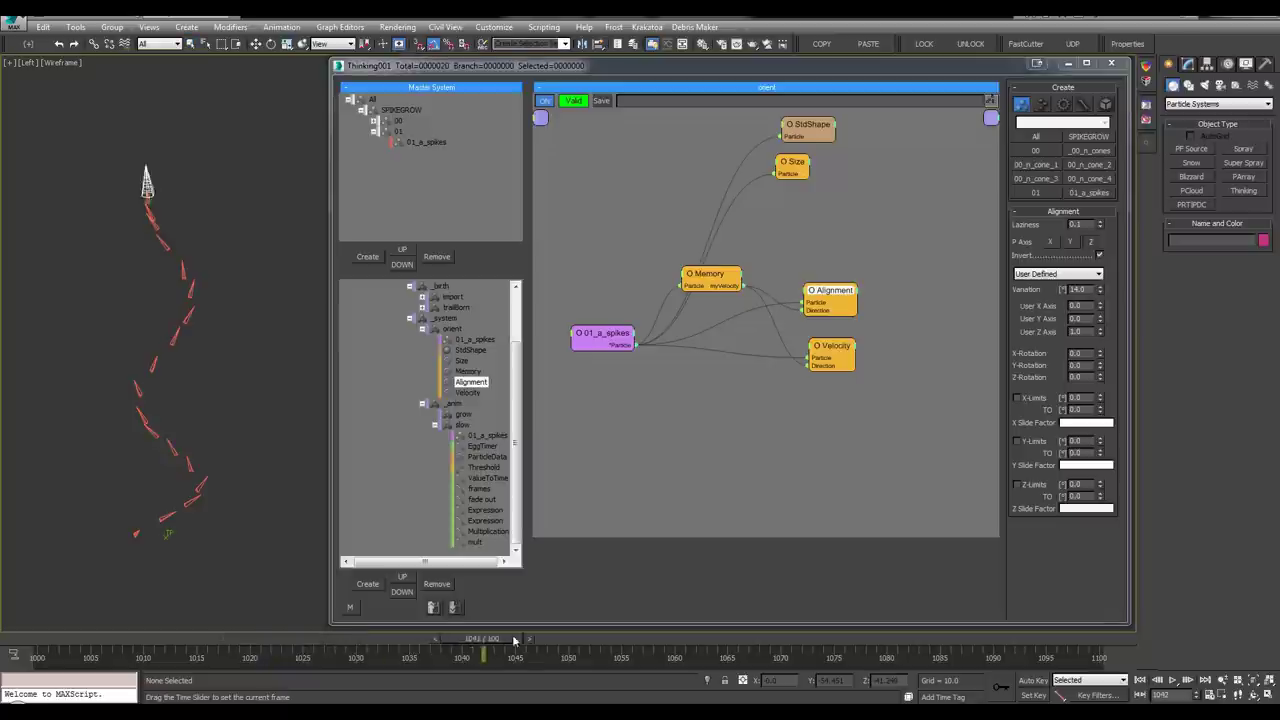
{"action": "right_click", "coordinate": [1102, 290]}
{"action": "left_click_drag", "start_coordinate": [1102, 289], "coordinate": [1103, 282]}
Try an Alignment Laziness of 0.16 and replay the growth of the spikes
{"action": "left_click_drag", "start_coordinate": [1103, 227], "coordinate": [1103, 217]}
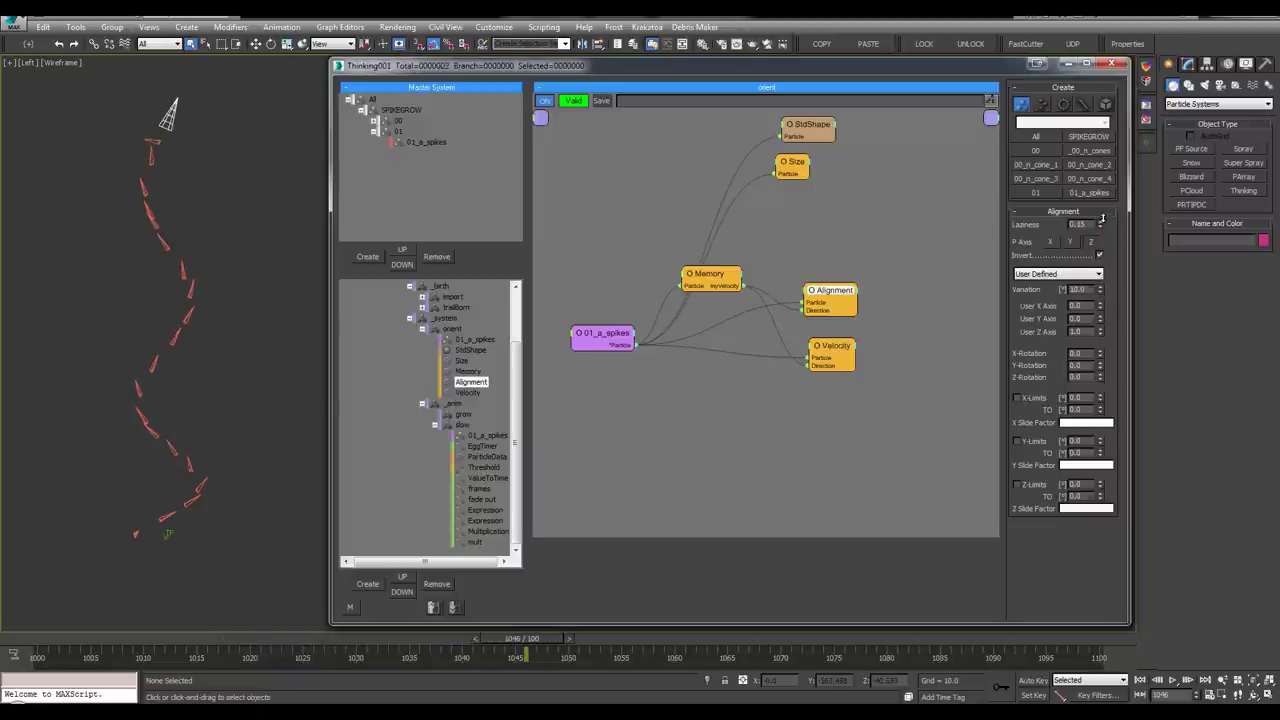
{"action": "left_click", "coordinate": [173, 501]}
{"action": "key", "text": "/"}
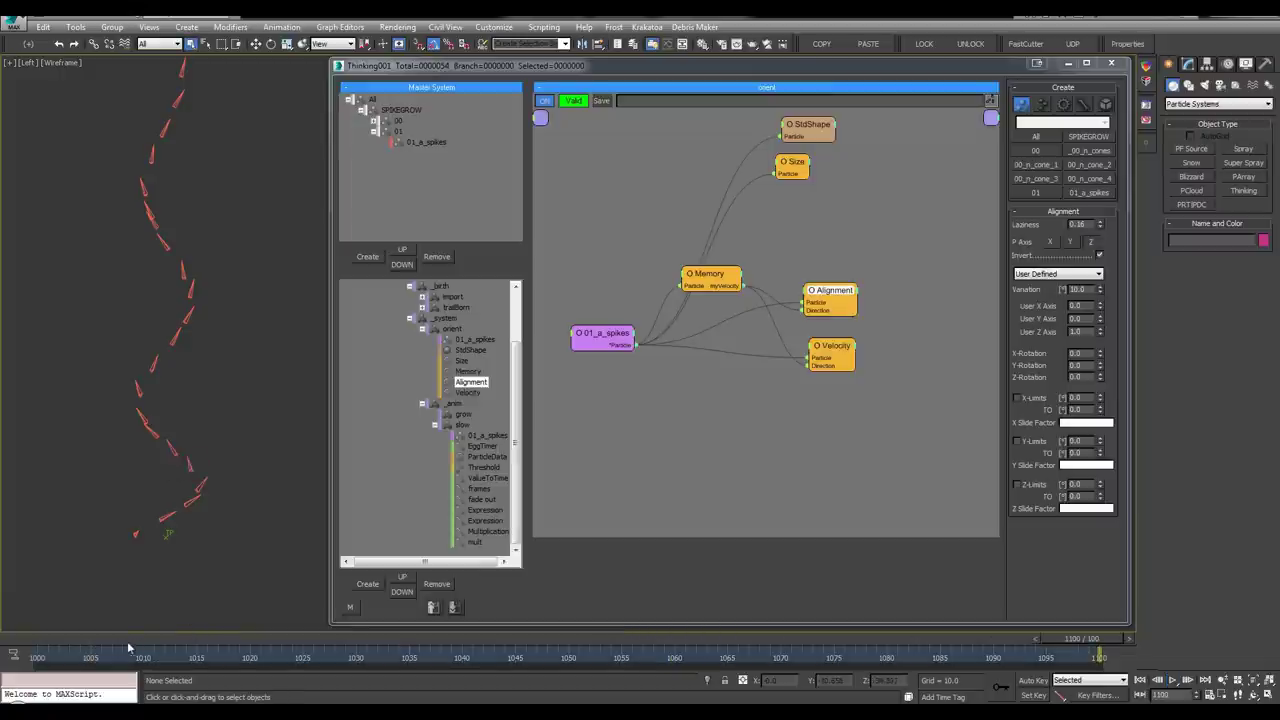
{"action": "left_click_drag", "start_coordinate": [128, 648], "coordinate": [373, 656]}
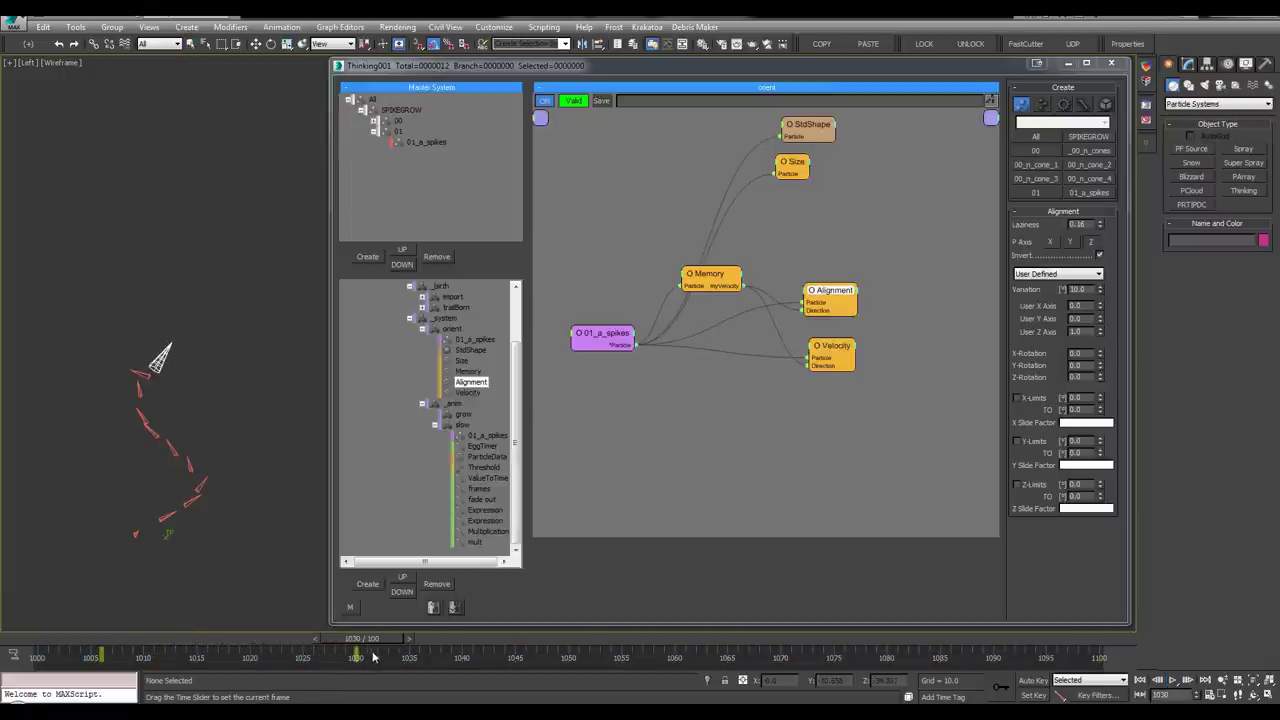
Reset the Alignment Laziness to 0.0 and scrub to frame 1048 to check the spikes
{"action": "key", "text": "q"}
{"action": "right_click", "coordinate": [1100, 228]}
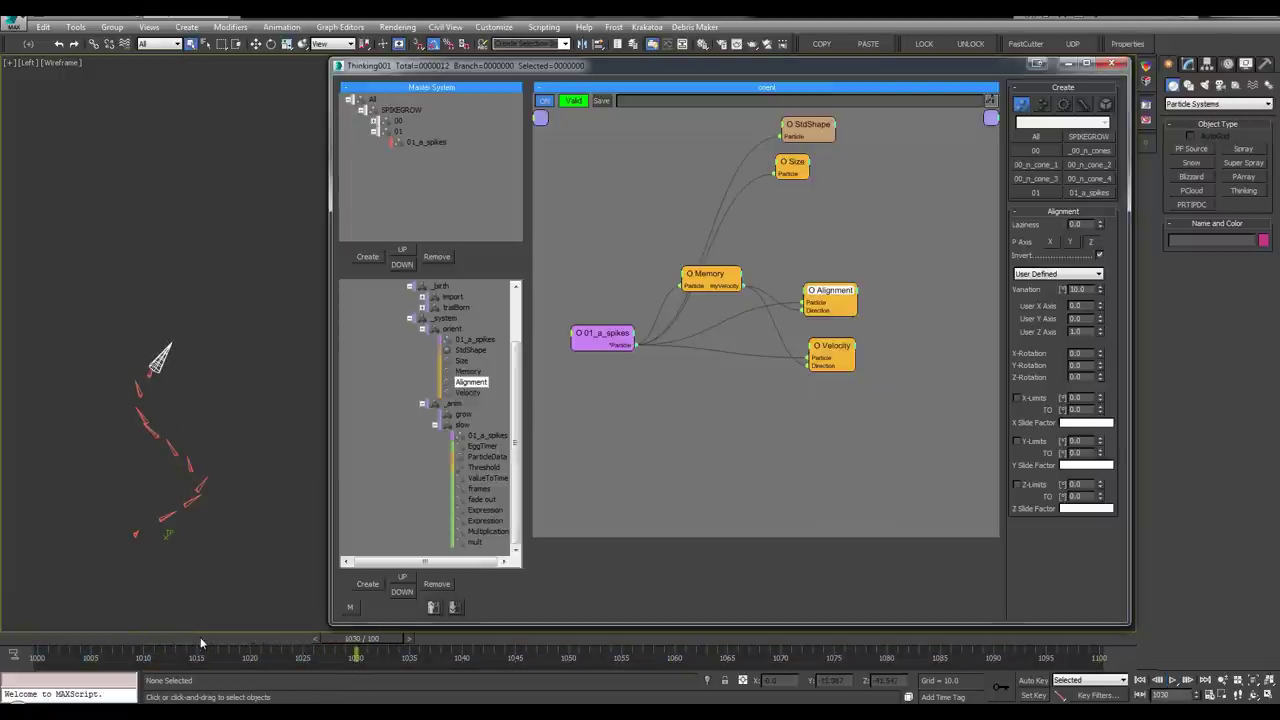
{"action": "left_click_drag", "start_coordinate": [201, 641], "coordinate": [548, 646]}
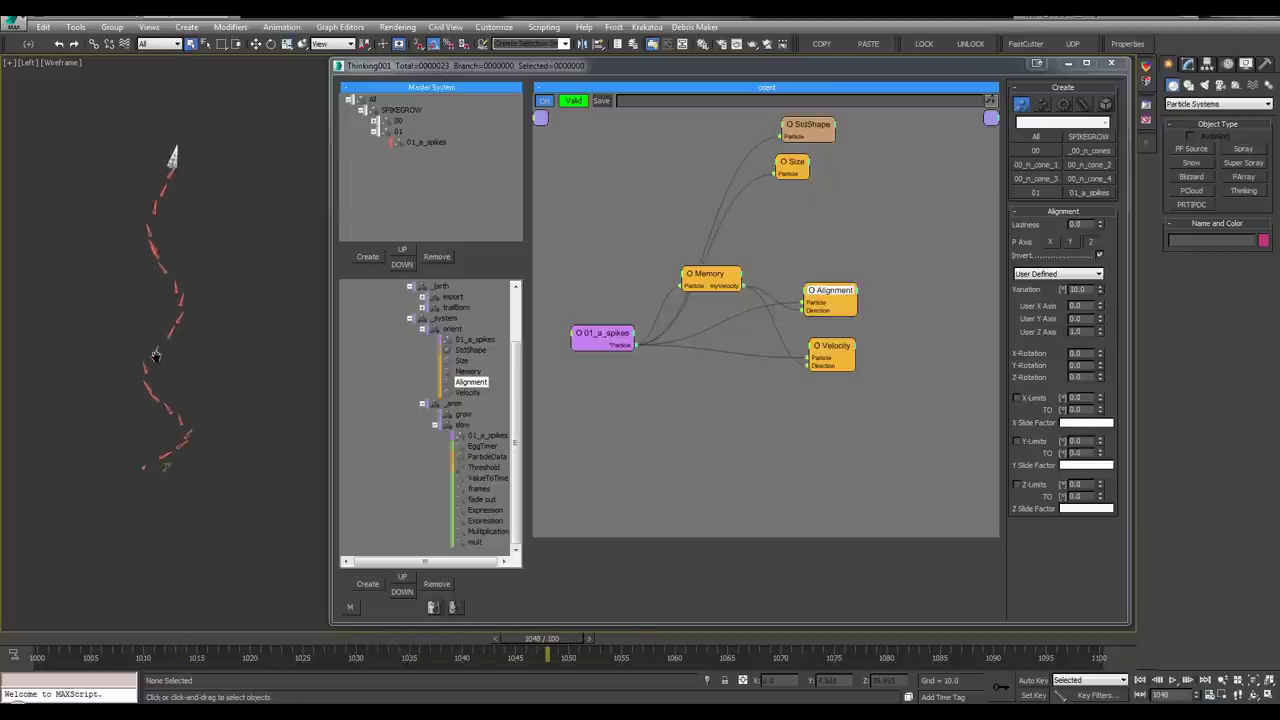
Open the empty grow dynamic set, enlarge its wiring area and set the current frame to 1020
{"action": "left_click", "coordinate": [421, 330]}
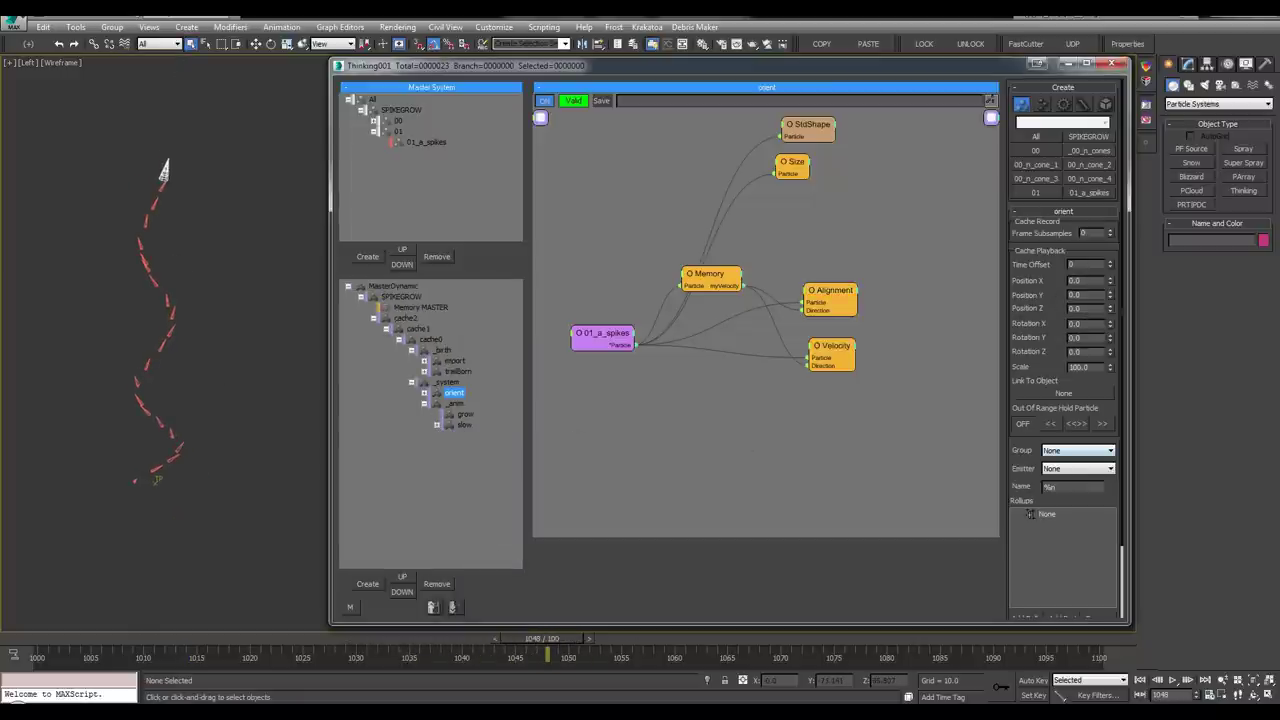
{"action": "key", "text": "F2"}
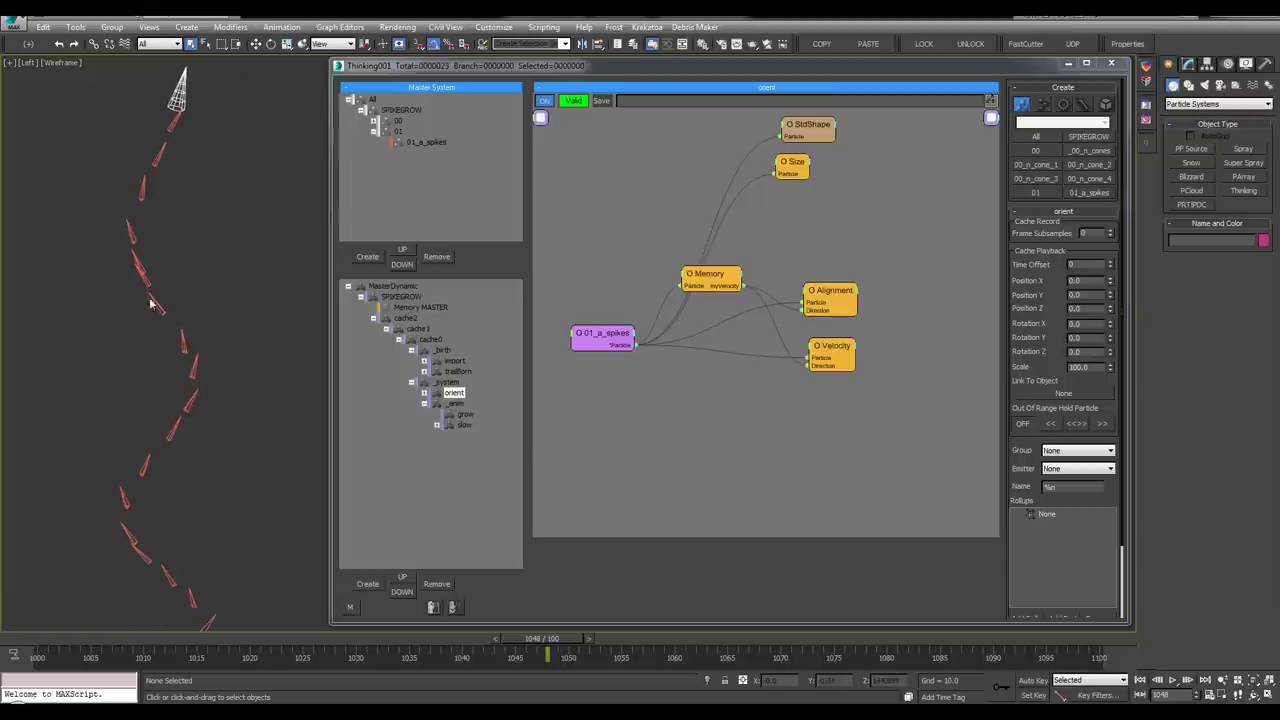
{"action": "left_click", "coordinate": [464, 414]}
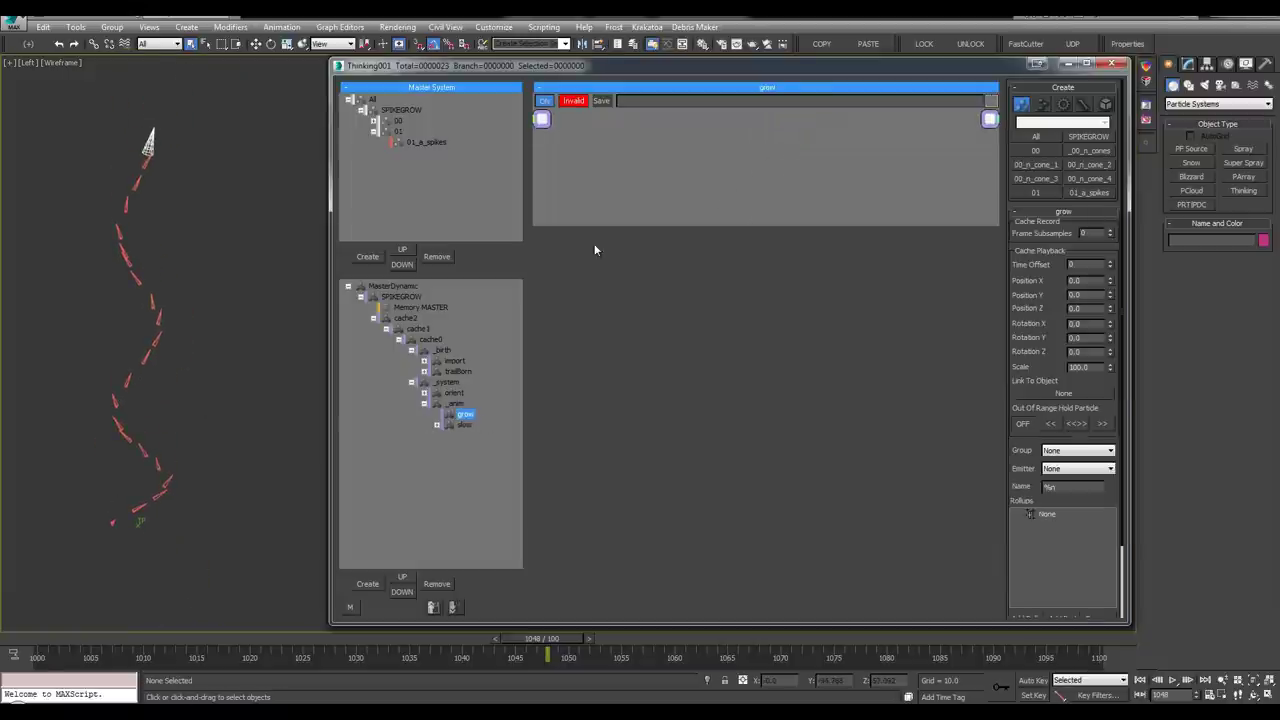
{"action": "left_click_drag", "start_coordinate": [610, 226], "coordinate": [608, 569]}
{"action": "left_click_drag", "start_coordinate": [178, 641], "coordinate": [268, 640]}
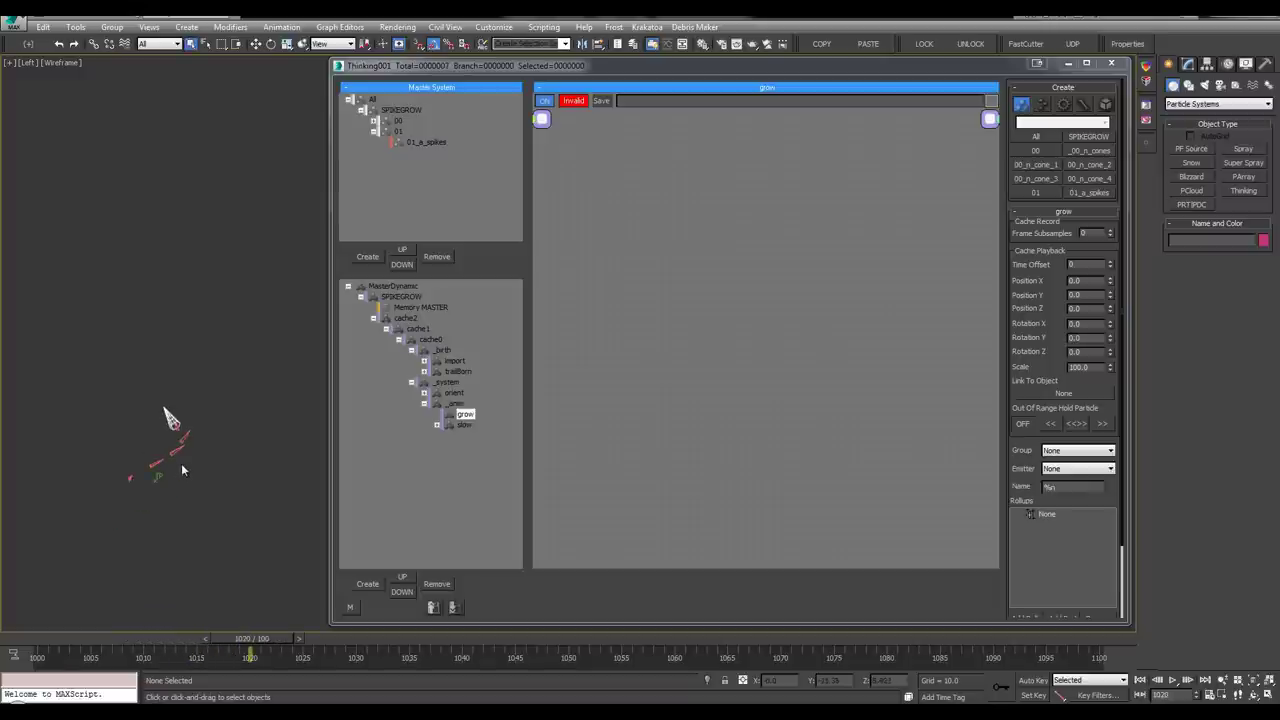
{"action": "middle_click_drag", "start_coordinate": [181, 463], "coordinate": [180, 440], "text": "alt"}
{"action": "mouse_move", "coordinate": [268, 640]}
{"action": "left_mouse_down"}
{"action": "mouse_move", "coordinate": [643, 640]}
{"action": "mouse_move", "coordinate": [160, 640]}
{"action": "mouse_move", "coordinate": [252, 638]}
{"action": "left_mouse_up"}
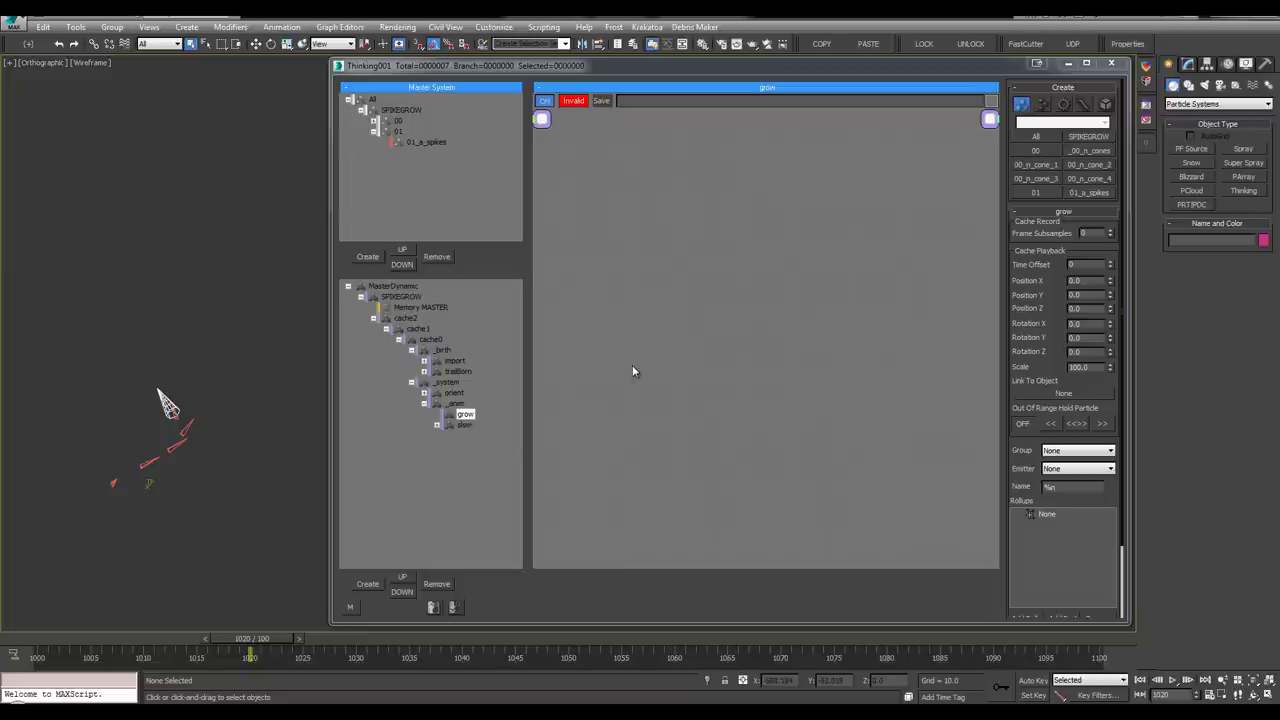
Add the 01_a_spikes particle group node to the grow graph
{"action": "right_click", "coordinate": [576, 241]}
{"action": "mouse_move", "coordinate": [673, 252]}
{"action": "left_click", "coordinate": [737, 381]}
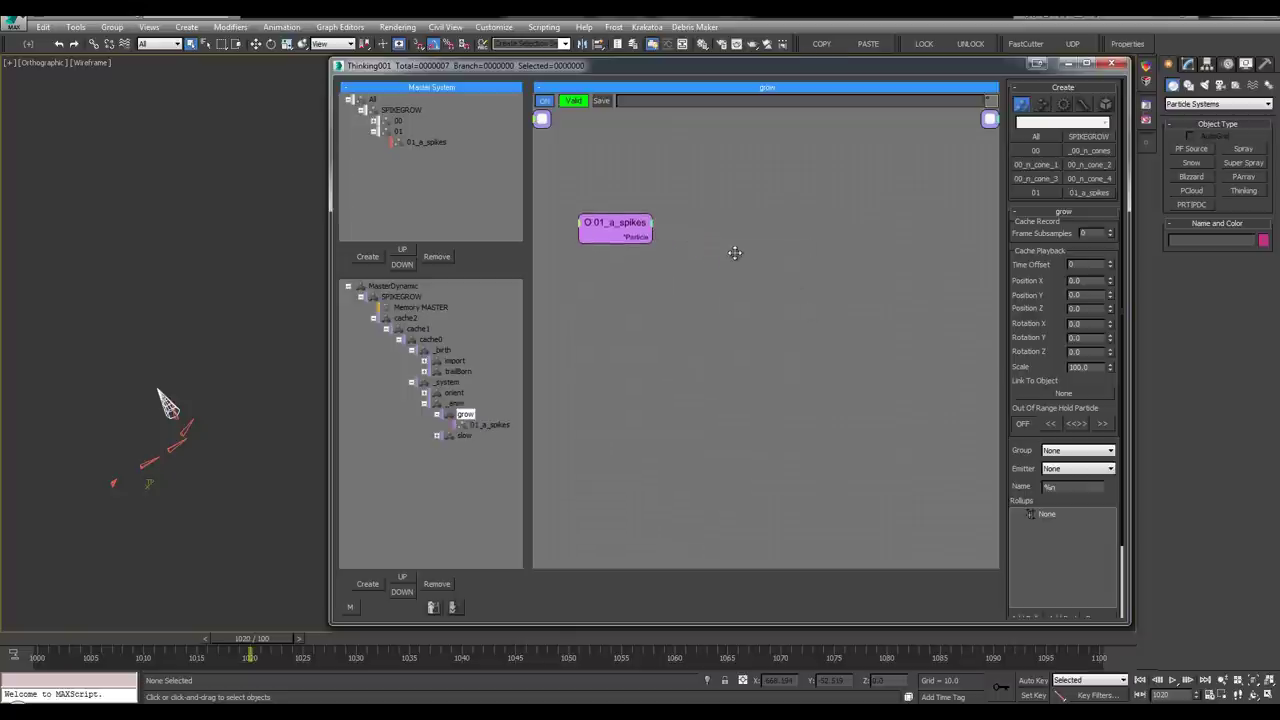
Add an EggTimer helper to the grow graph and wire the 01_a_spikes particle output to its Start and Particle inputs
{"action": "left_click", "coordinate": [723, 251]}
{"action": "type", "text": "eg"}
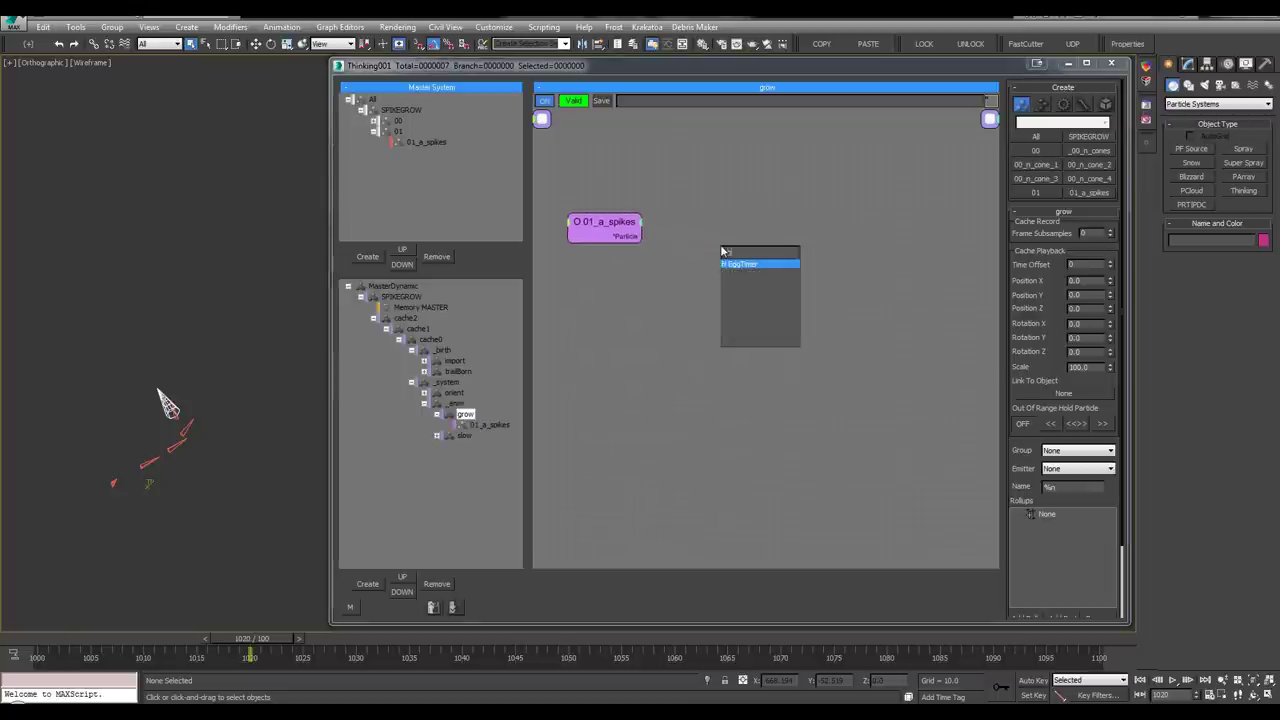
{"action": "key", "text": "Return"}
{"action": "left_click_drag", "start_coordinate": [630, 237], "coordinate": [748, 262]}
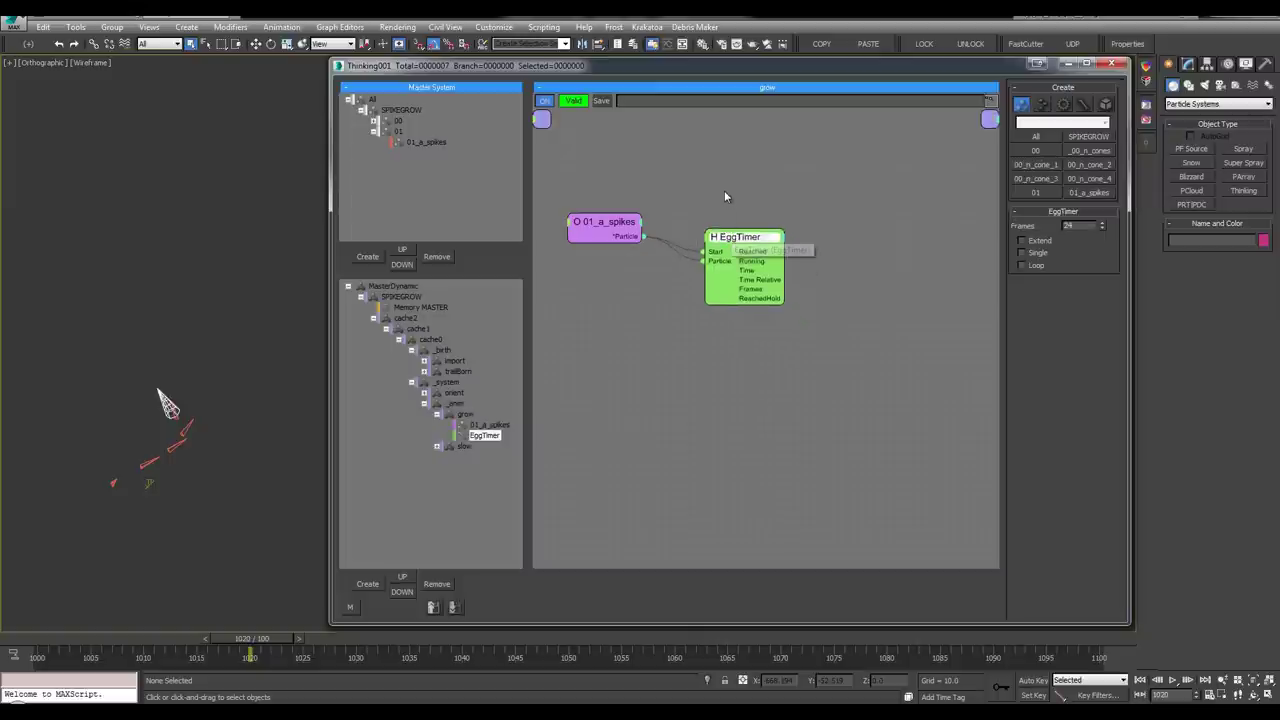
Add a Scale operator at the far end of the graph and feed it the 01_a_spikes particles
{"action": "scroll", "coordinate": [725, 194], "scroll_direction": "down", "scroll_amount": 4}
{"action": "middle_click_drag", "start_coordinate": [713, 201], "coordinate": [700, 195]}
{"action": "key", "text": "Tab"}
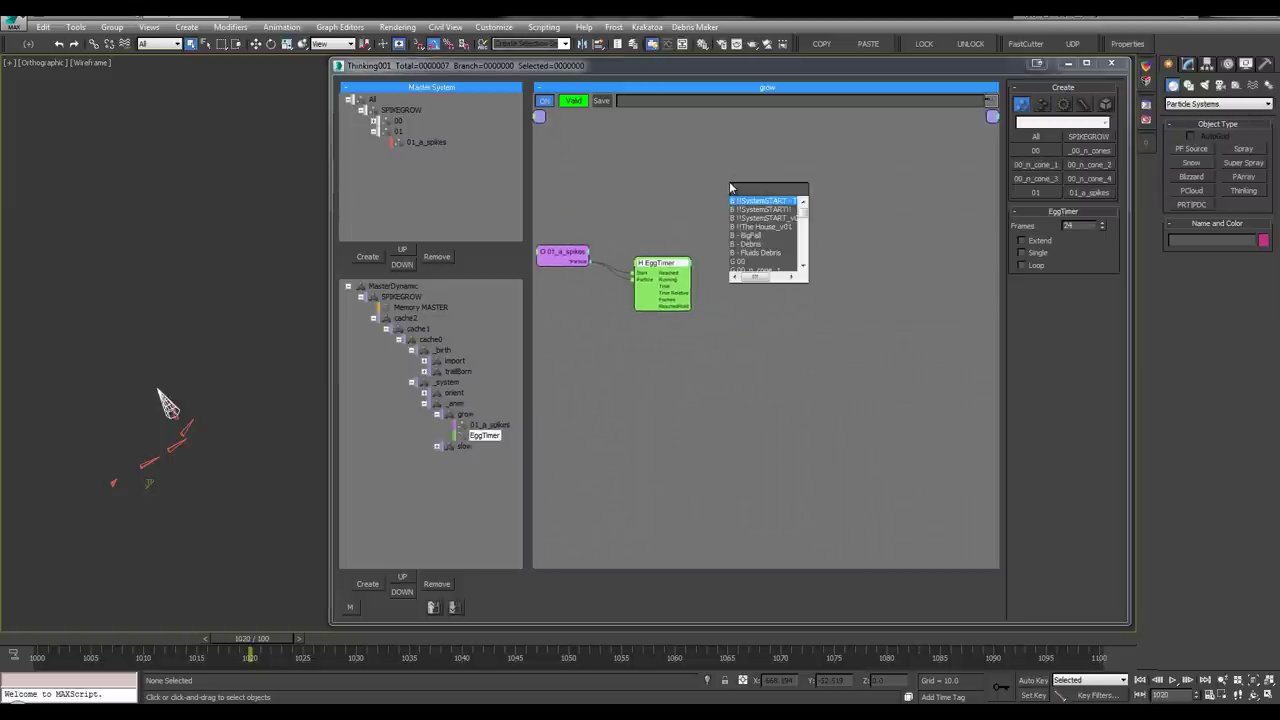
{"action": "type", "text": "sca"}
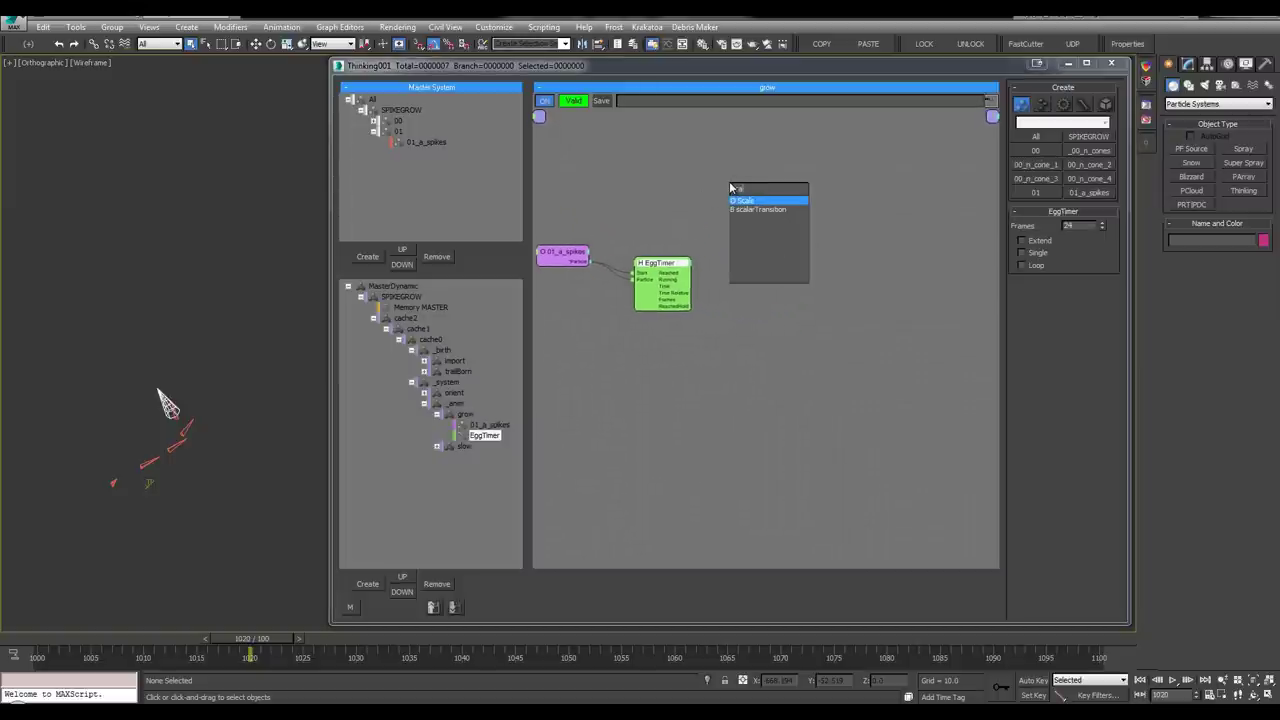
{"action": "key", "text": "Return"}
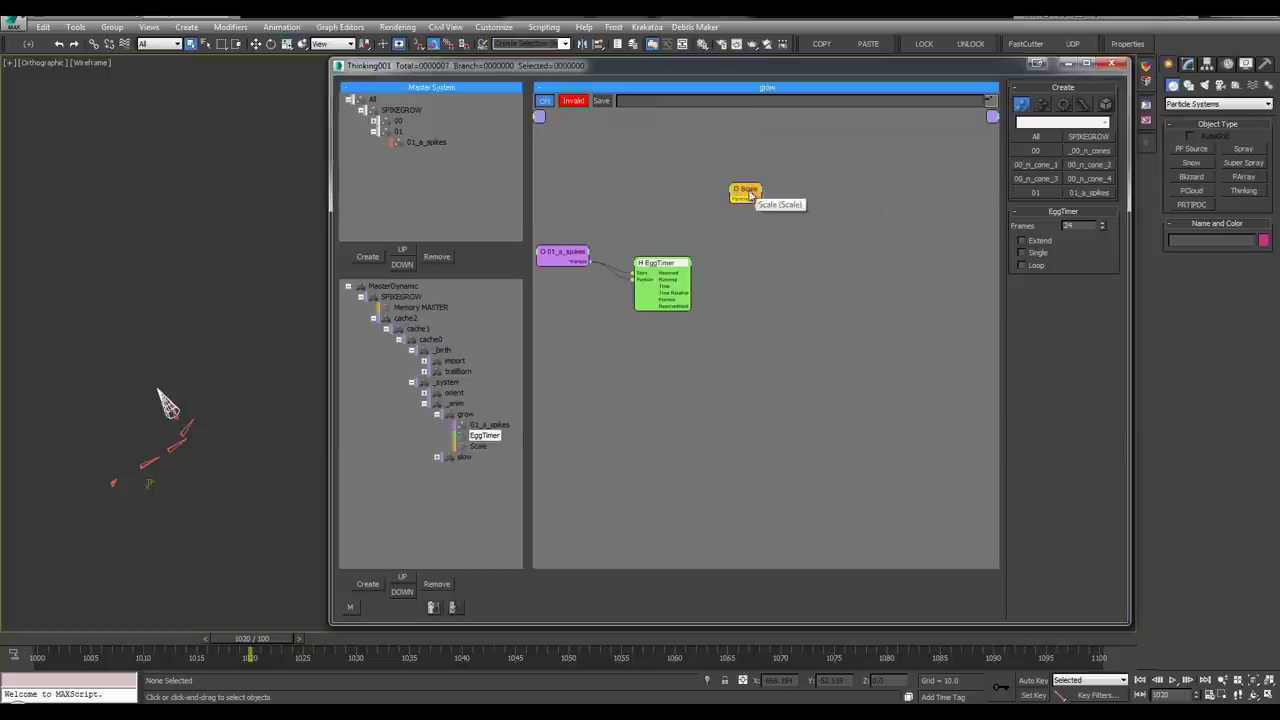
{"action": "left_click_drag", "start_coordinate": [751, 195], "coordinate": [590, 262]}
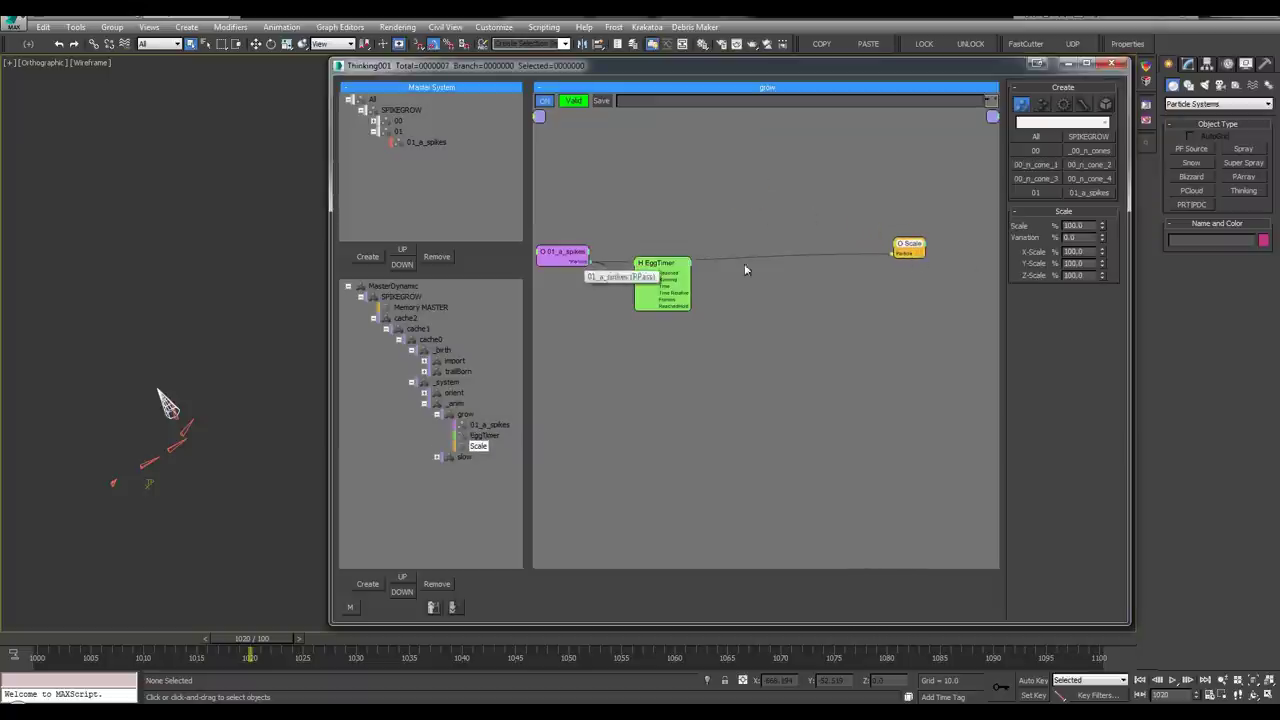
{"action": "left_click_drag", "start_coordinate": [908, 253], "coordinate": [929, 260]}
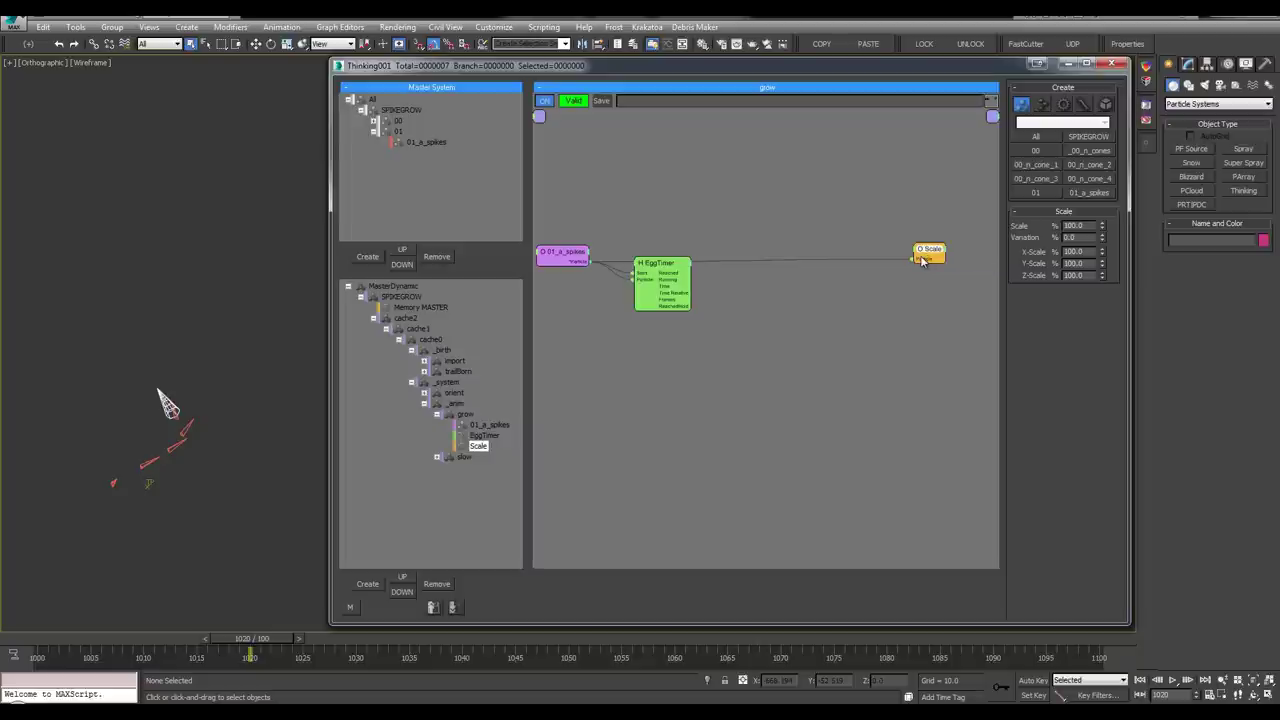
Copy the fade out helper from the slow dynamic set into grow and rename the copy "fade in"
{"action": "left_click", "coordinate": [463, 457]}
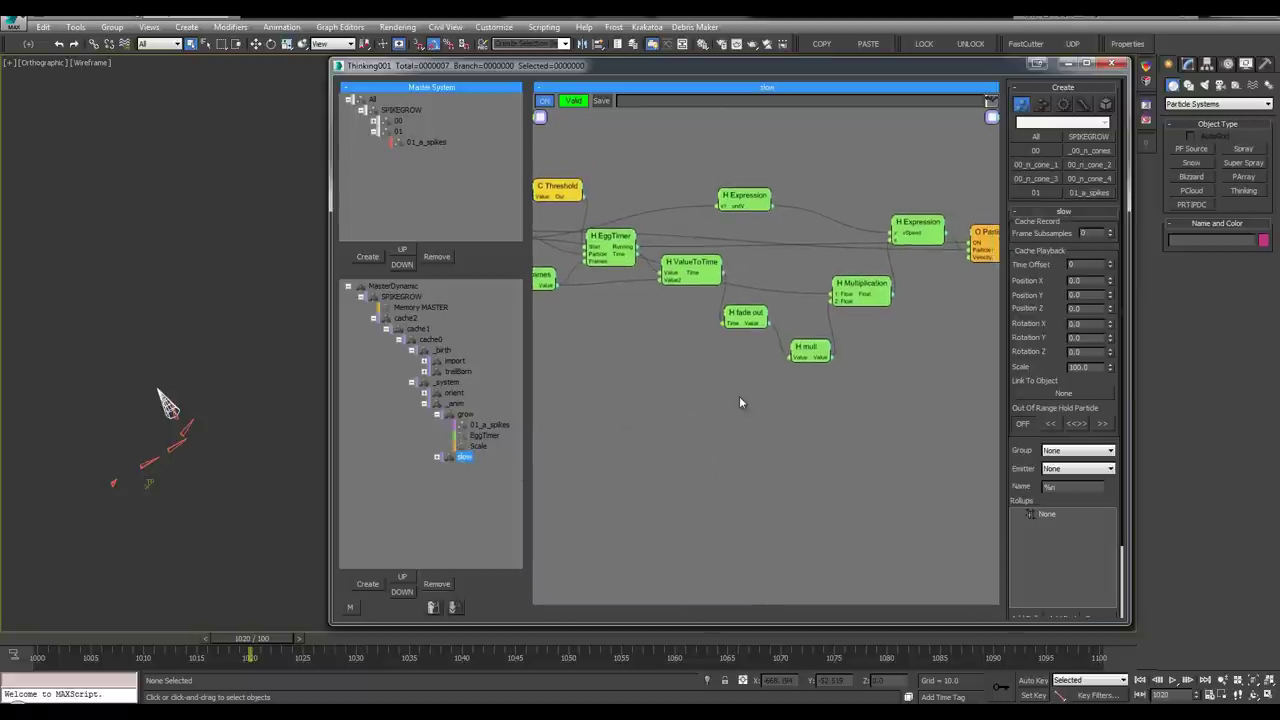
{"action": "mouse_move", "coordinate": [741, 318]}
{"action": "left_mouse_down"}
{"action": "mouse_move", "coordinate": [745, 348]}
{"action": "mouse_move", "coordinate": [737, 330]}
{"action": "left_mouse_up"}
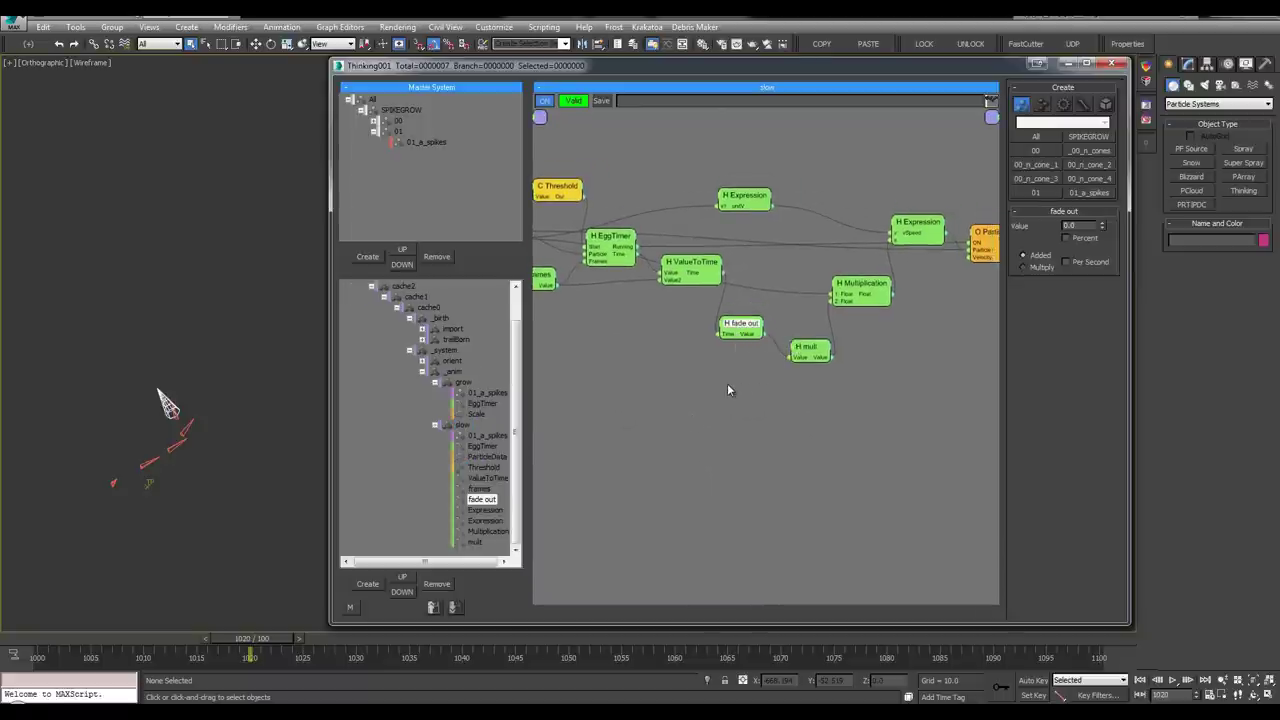
{"action": "left_click", "coordinate": [484, 404]}
{"action": "left_click", "coordinate": [778, 330]}
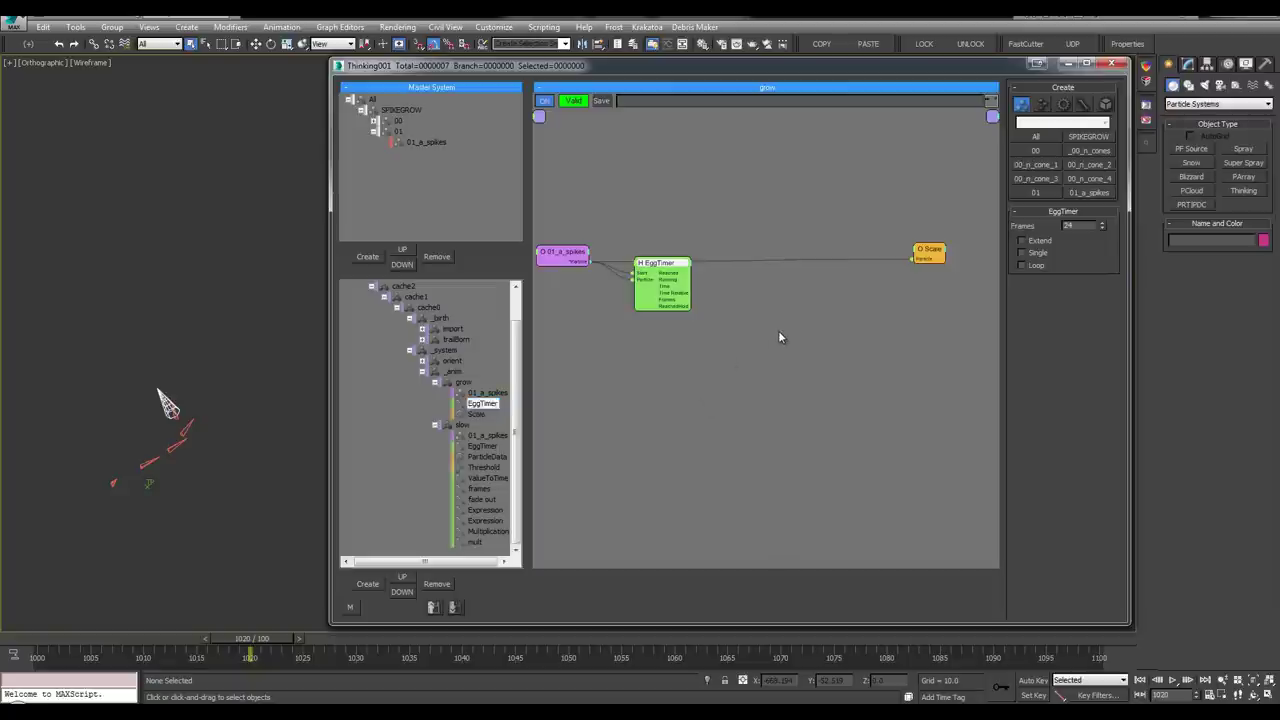
{"action": "key", "text": "ctrl+v"}
{"action": "left_click_drag", "start_coordinate": [781, 341], "coordinate": [800, 318]}
{"action": "double_click", "coordinate": [800, 318]}
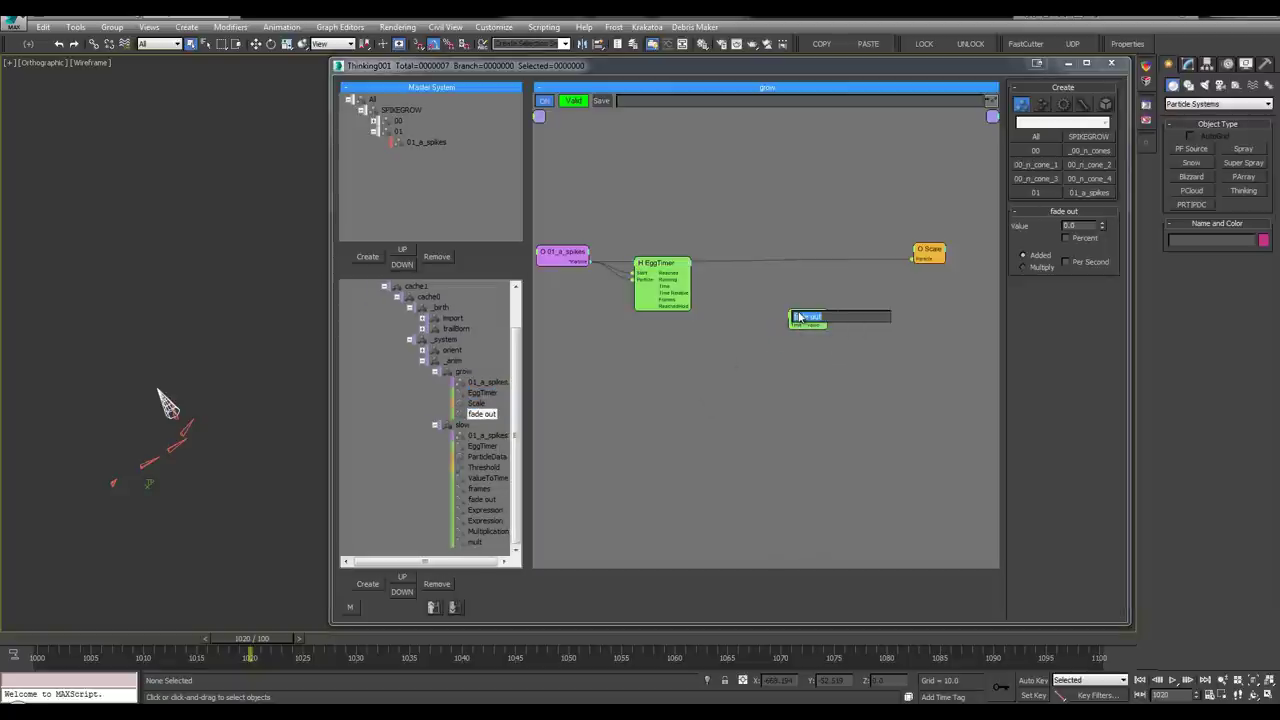
{"action": "type", "text": "fade in"}
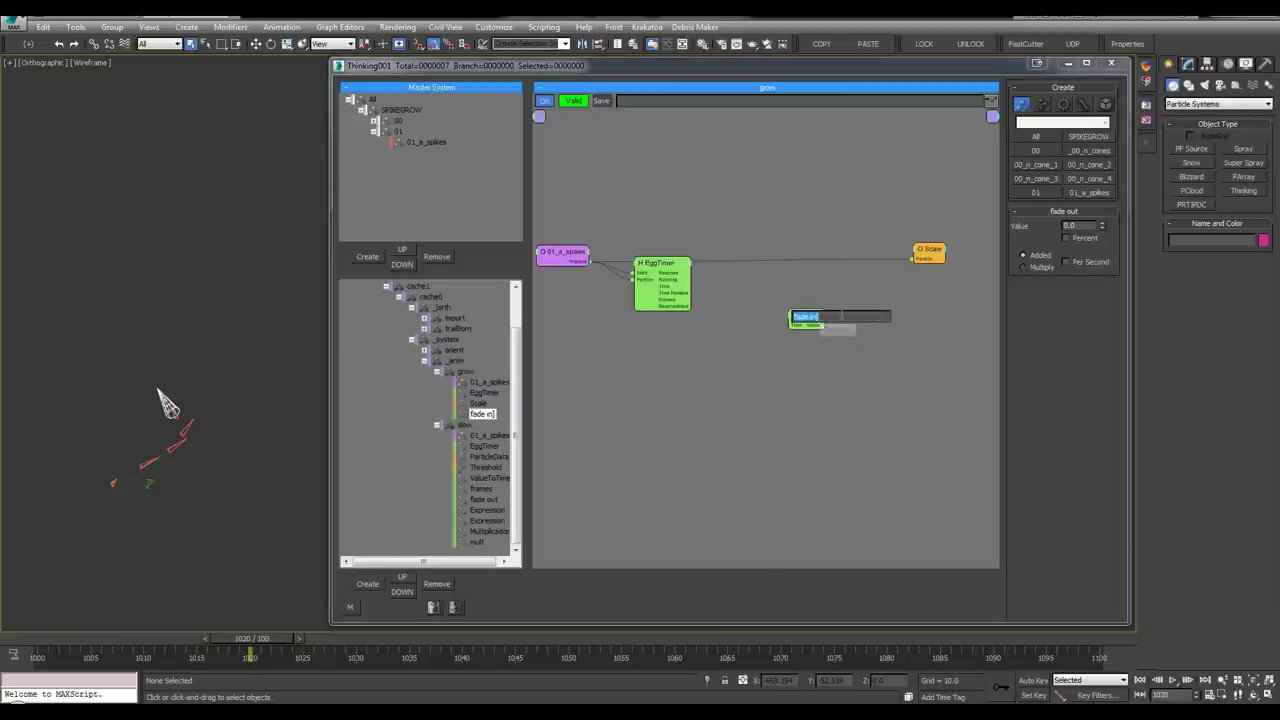
{"action": "key", "text": "Return"}
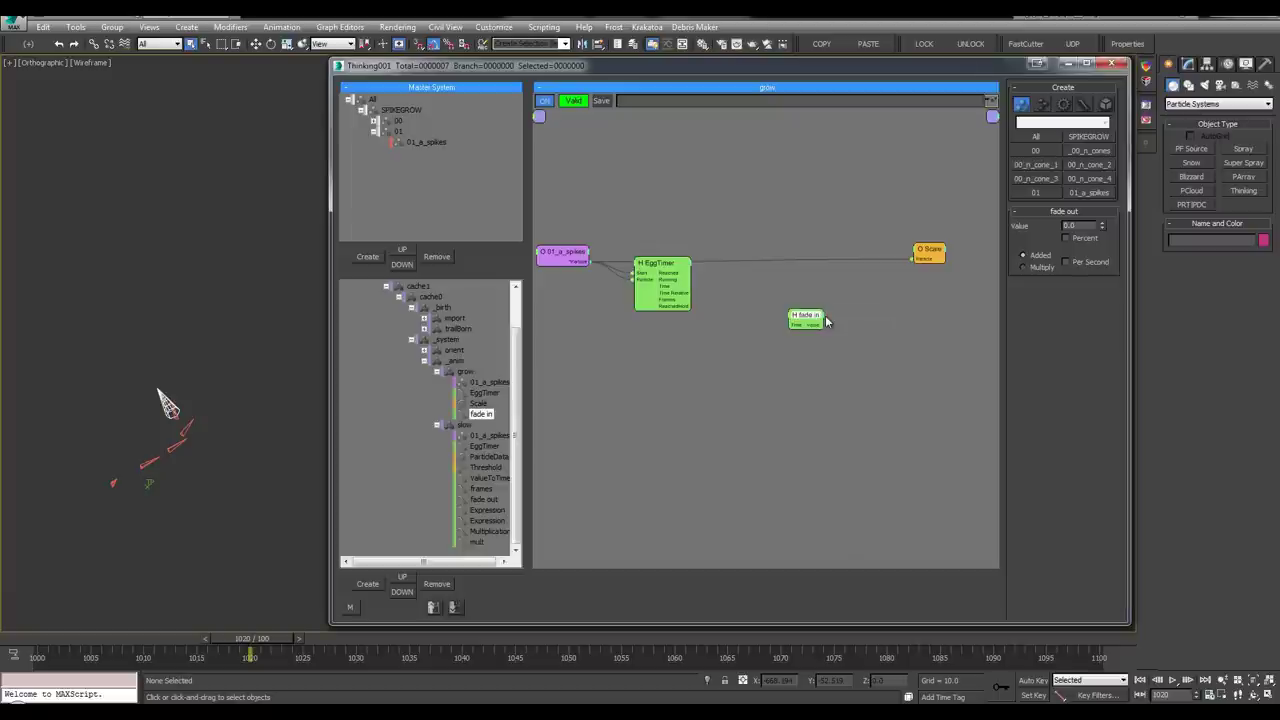
Place fade in beside the Scale operator and expose the operator's XScale, YScale and ZScale inputs
{"action": "left_click_drag", "start_coordinate": [789, 320], "coordinate": [926, 244]}
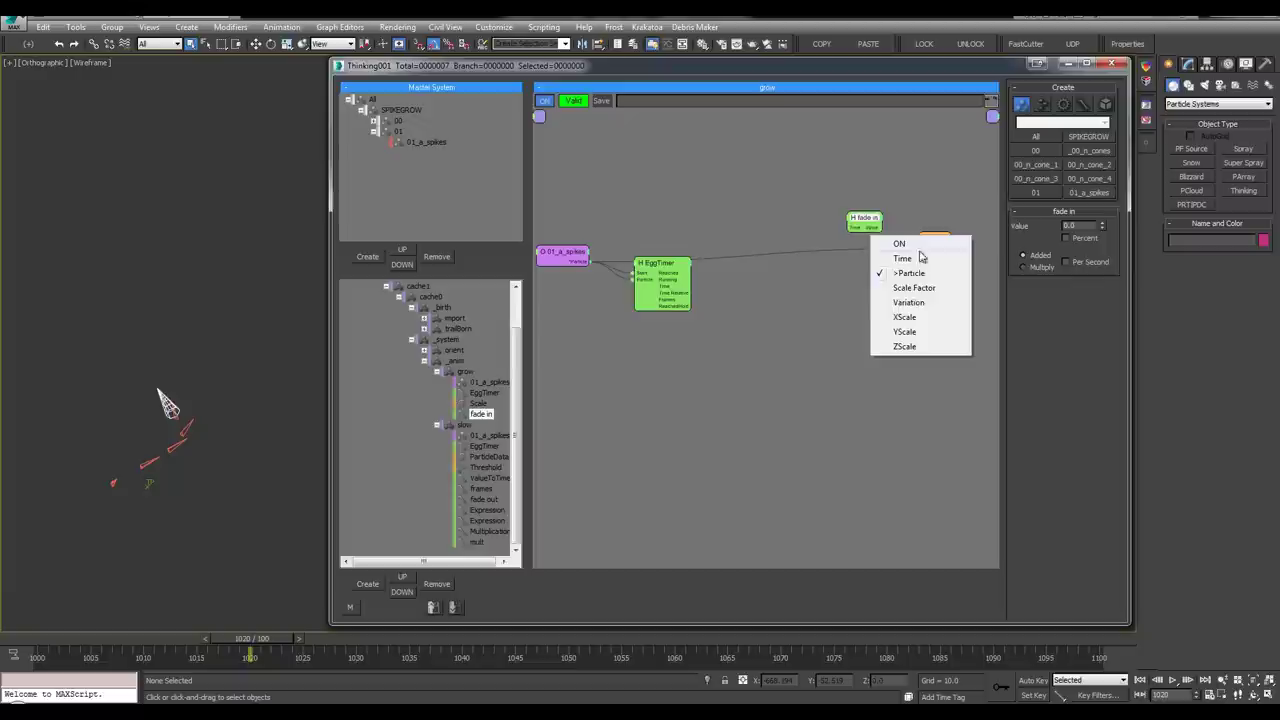
{"action": "left_click", "coordinate": [917, 320]}
{"action": "left_click", "coordinate": [921, 333]}
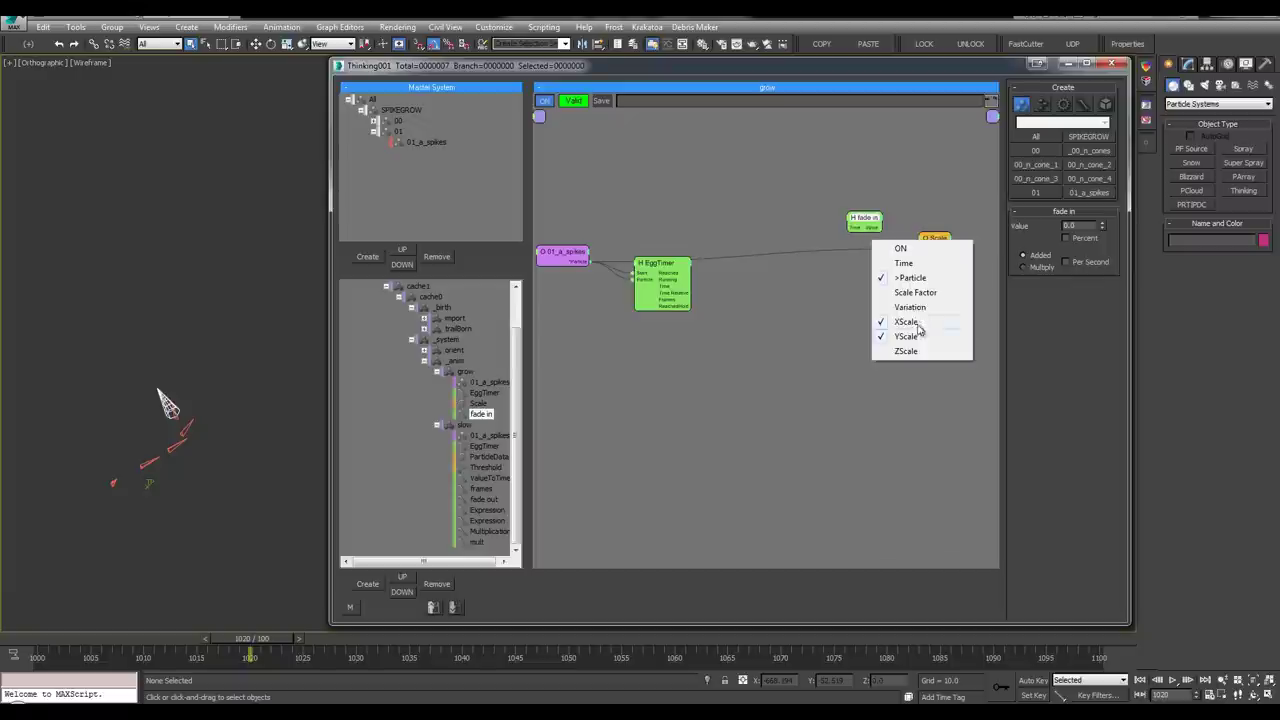
{"action": "left_click", "coordinate": [906, 351]}
{"action": "left_click", "coordinate": [940, 245]}
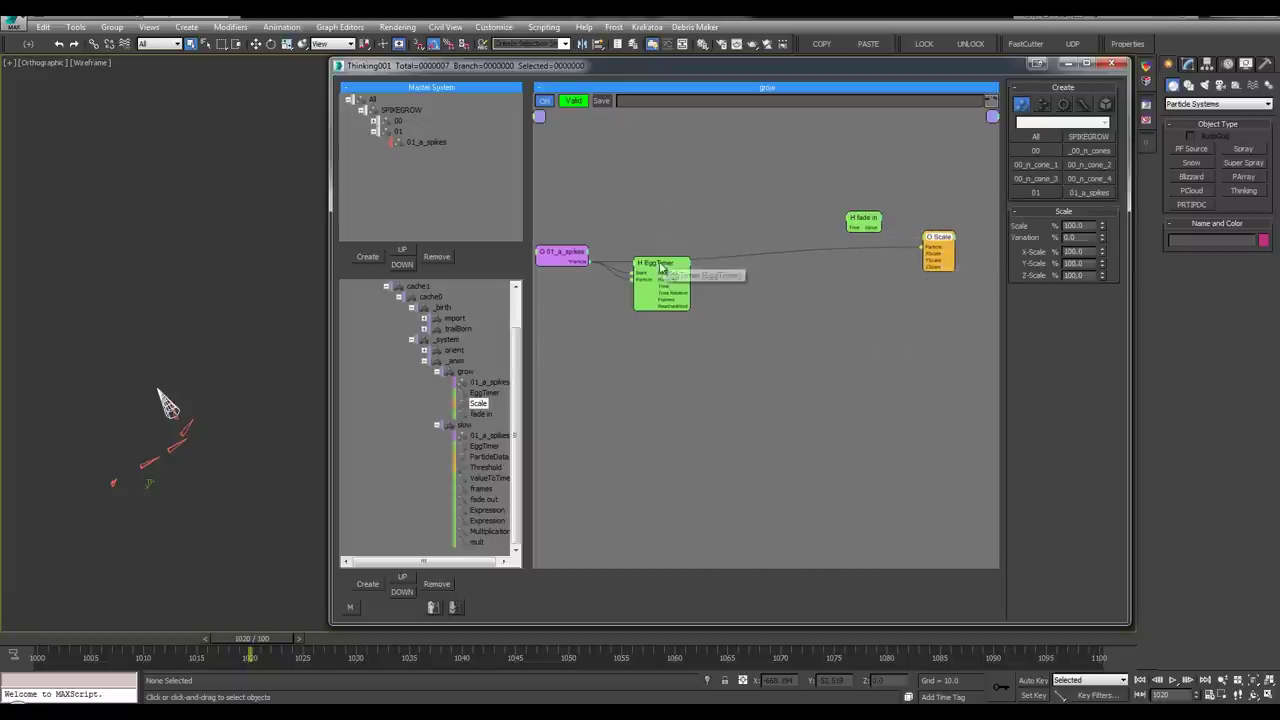
Add a ValueToTime helper driven by the EggTimer's Time output and enable both of its Stop options
{"action": "left_click_drag", "start_coordinate": [661, 268], "coordinate": [661, 315]}
{"action": "double_click", "coordinate": [743, 303]}
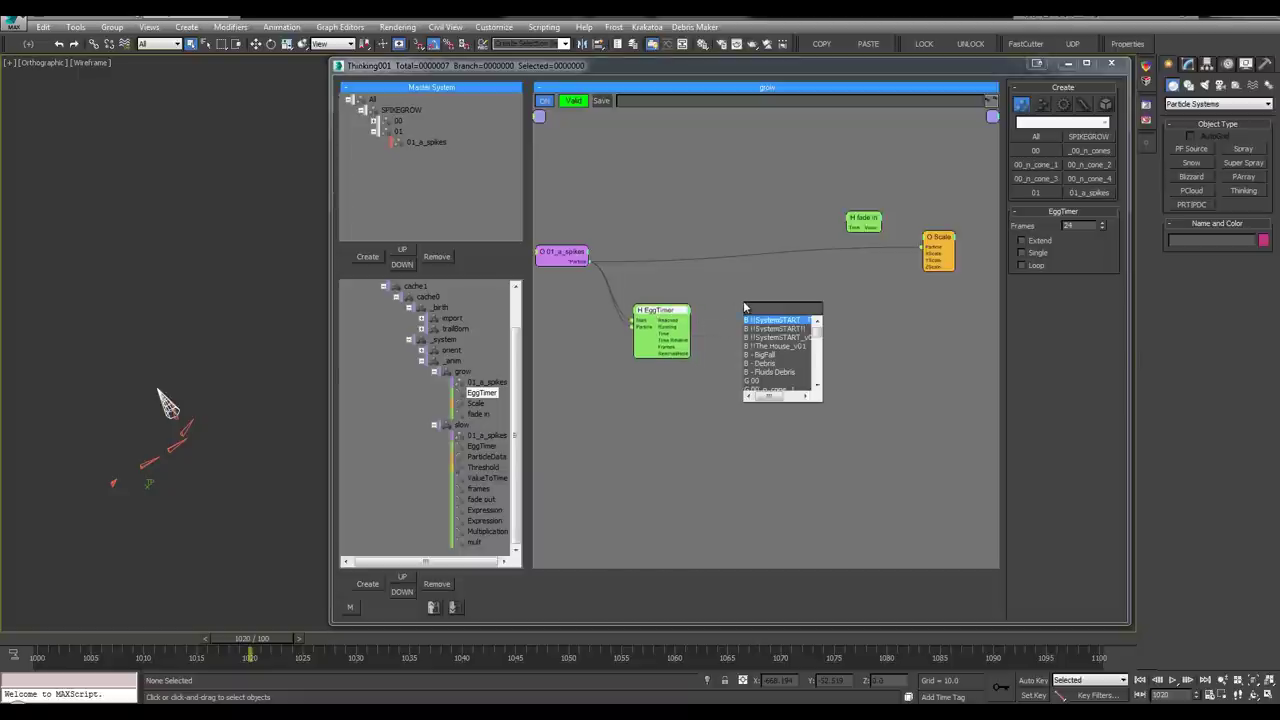
{"action": "type", "text": "valuet"}
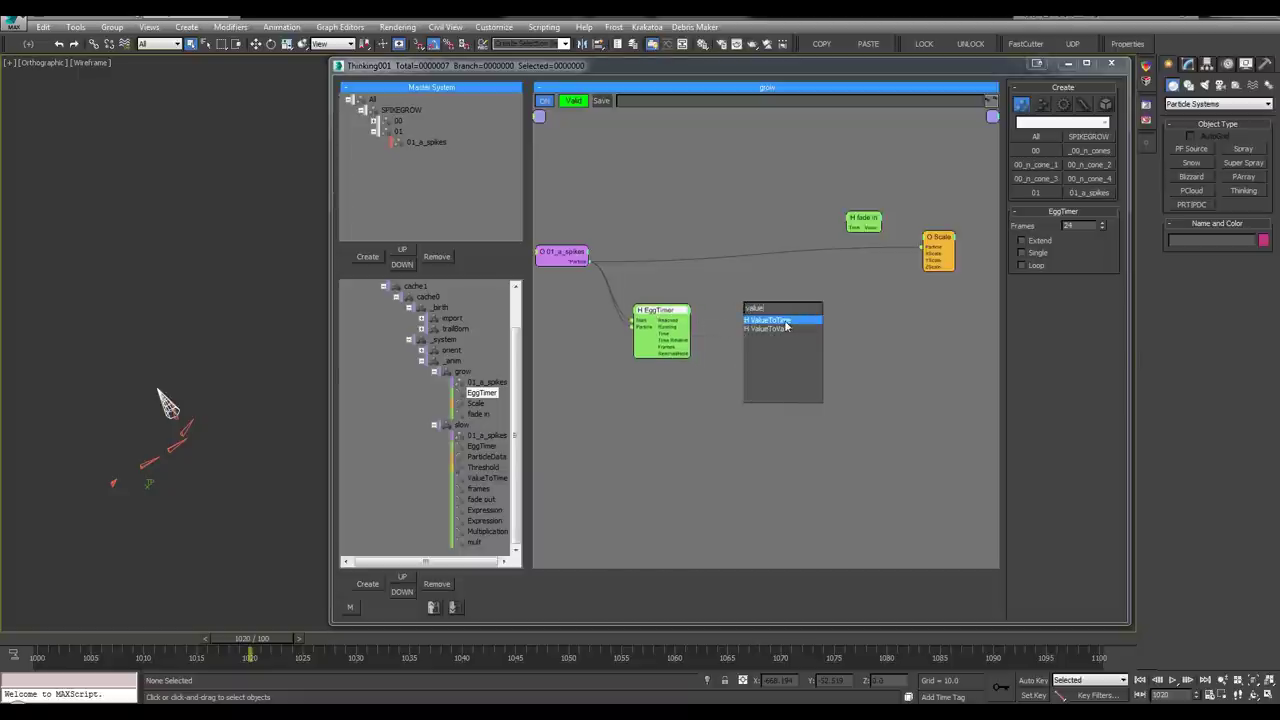
{"action": "left_click", "coordinate": [784, 320]}
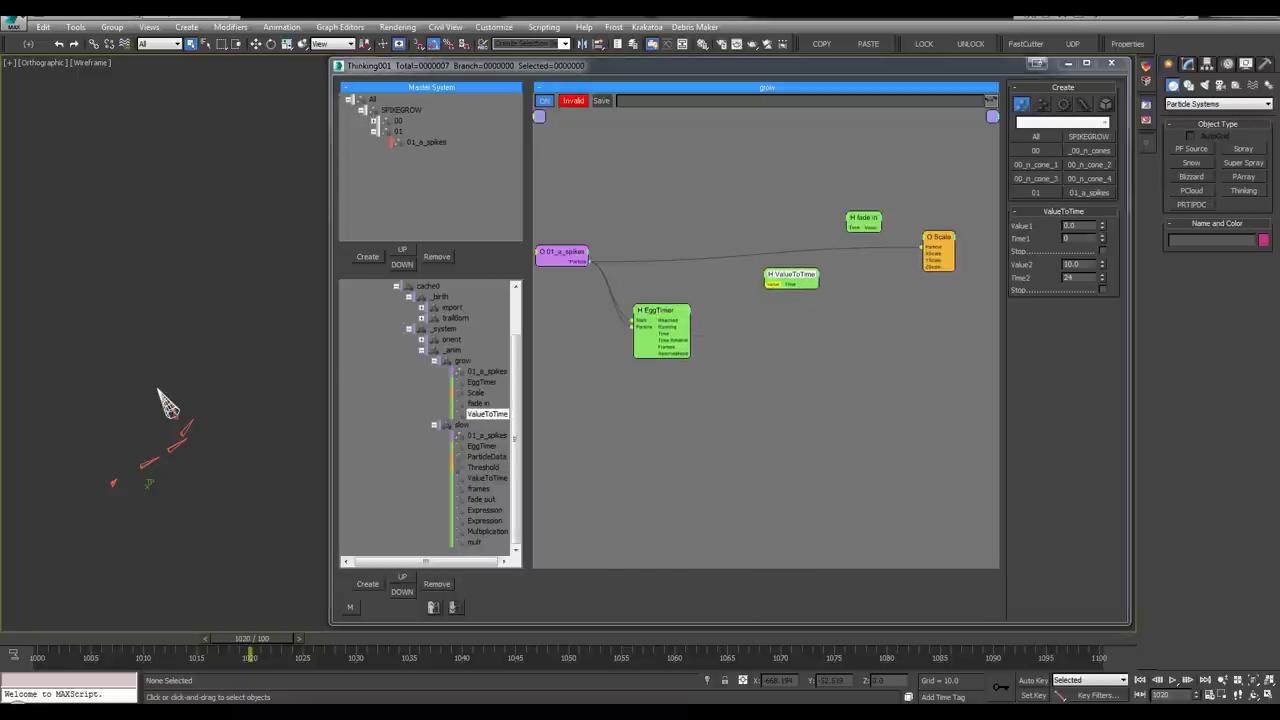
{"action": "left_click_drag", "start_coordinate": [790, 275], "coordinate": [784, 268]}
{"action": "middle_click_drag", "start_coordinate": [734, 312], "coordinate": [737, 312]}
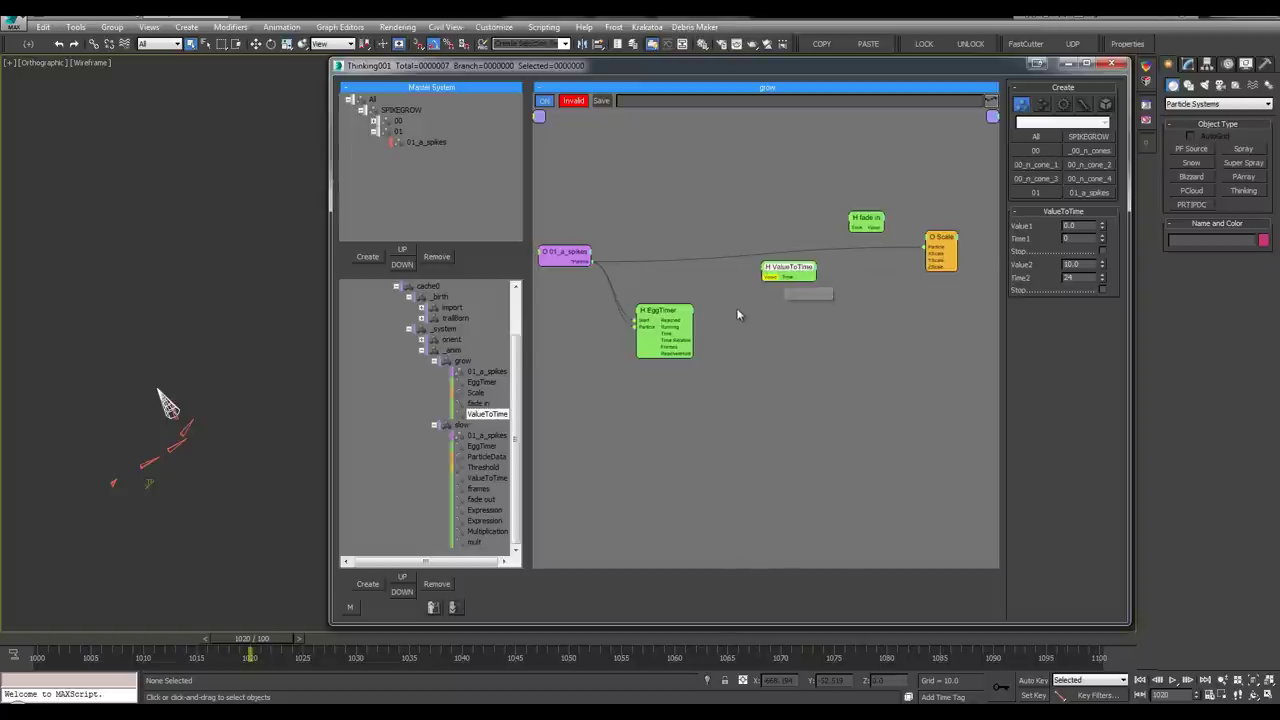
{"action": "mouse_move", "coordinate": [763, 276]}
{"action": "left_mouse_down"}
{"action": "mouse_move", "coordinate": [664, 324]}
{"action": "mouse_move", "coordinate": [668, 334]}
{"action": "mouse_move", "coordinate": [667, 289]}
{"action": "mouse_move", "coordinate": [794, 277]}
{"action": "mouse_move", "coordinate": [767, 285]}
{"action": "mouse_move", "coordinate": [783, 272]}
{"action": "left_mouse_up"}
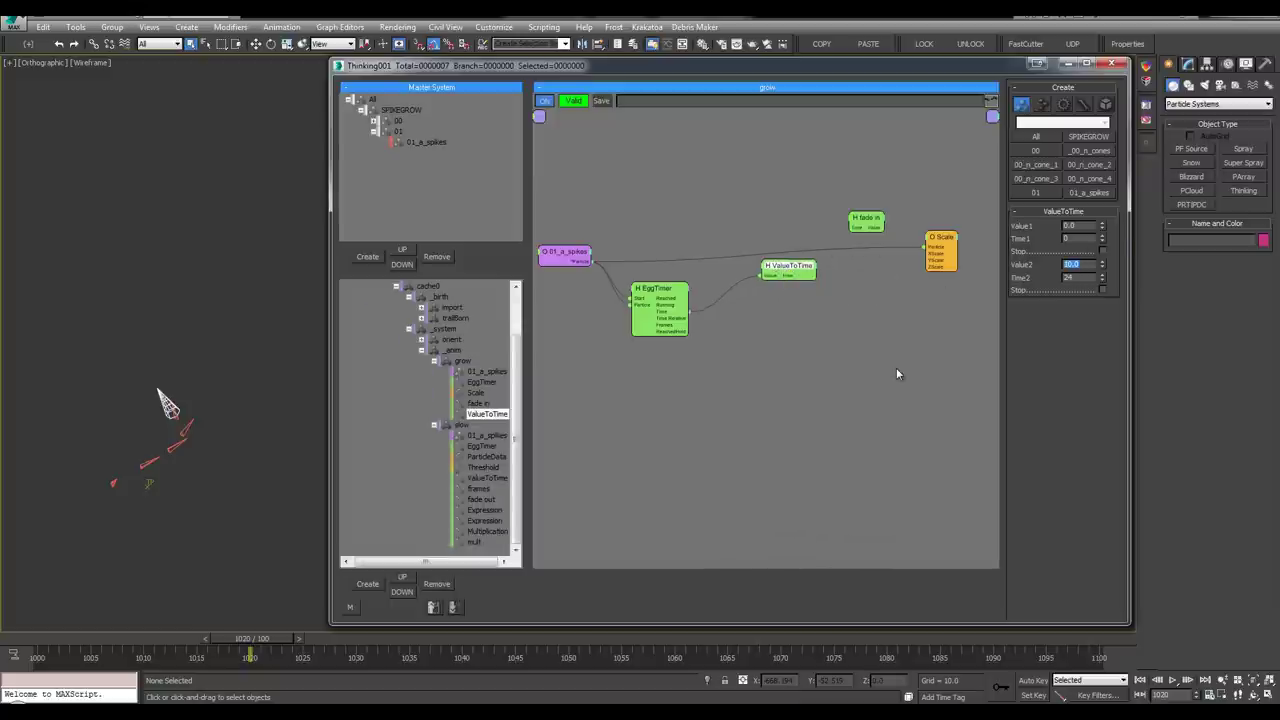
{"action": "left_click", "coordinate": [1102, 250]}
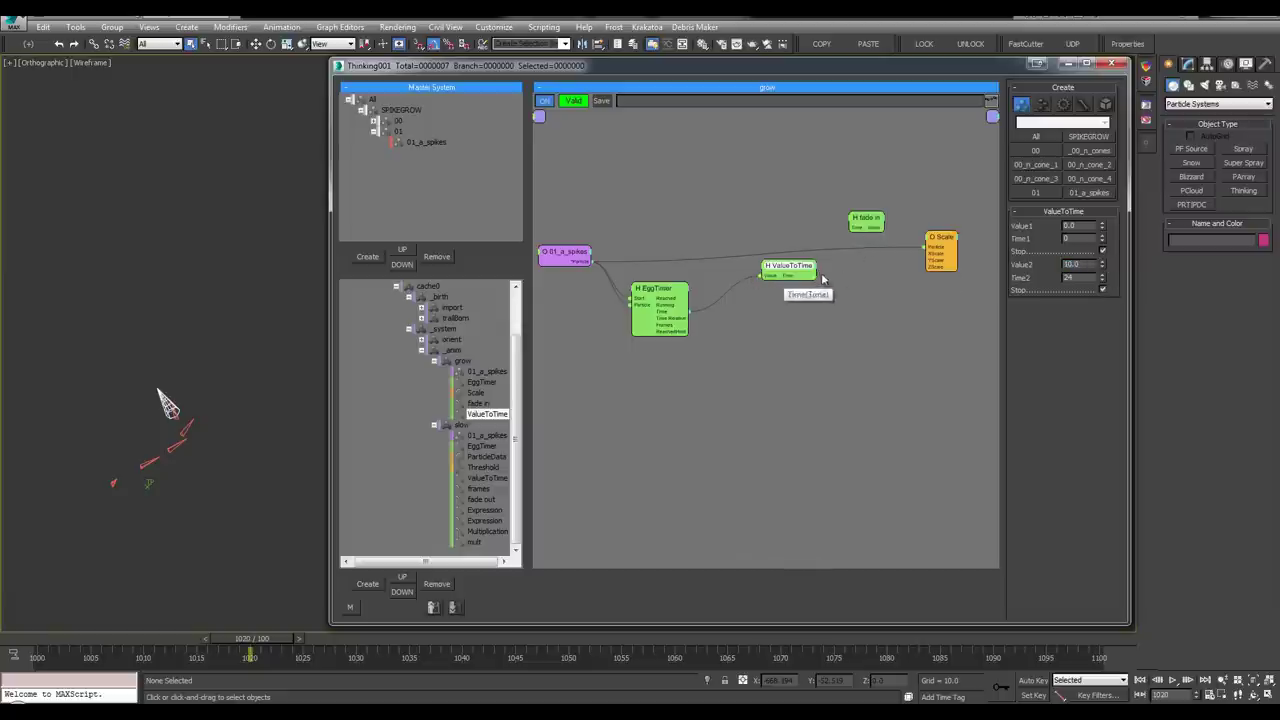
Wire ValueToTime into fade in, connect the fade in value to the Scale operator's X, Y and Z inputs, and tidy the nodes
{"action": "left_click_drag", "start_coordinate": [788, 266], "coordinate": [769, 274]}
{"action": "mouse_move", "coordinate": [857, 228]}
{"action": "left_mouse_down"}
{"action": "mouse_move", "coordinate": [788, 280]}
{"action": "mouse_move", "coordinate": [767, 279]}
{"action": "mouse_move", "coordinate": [867, 206]}
{"action": "left_mouse_up"}
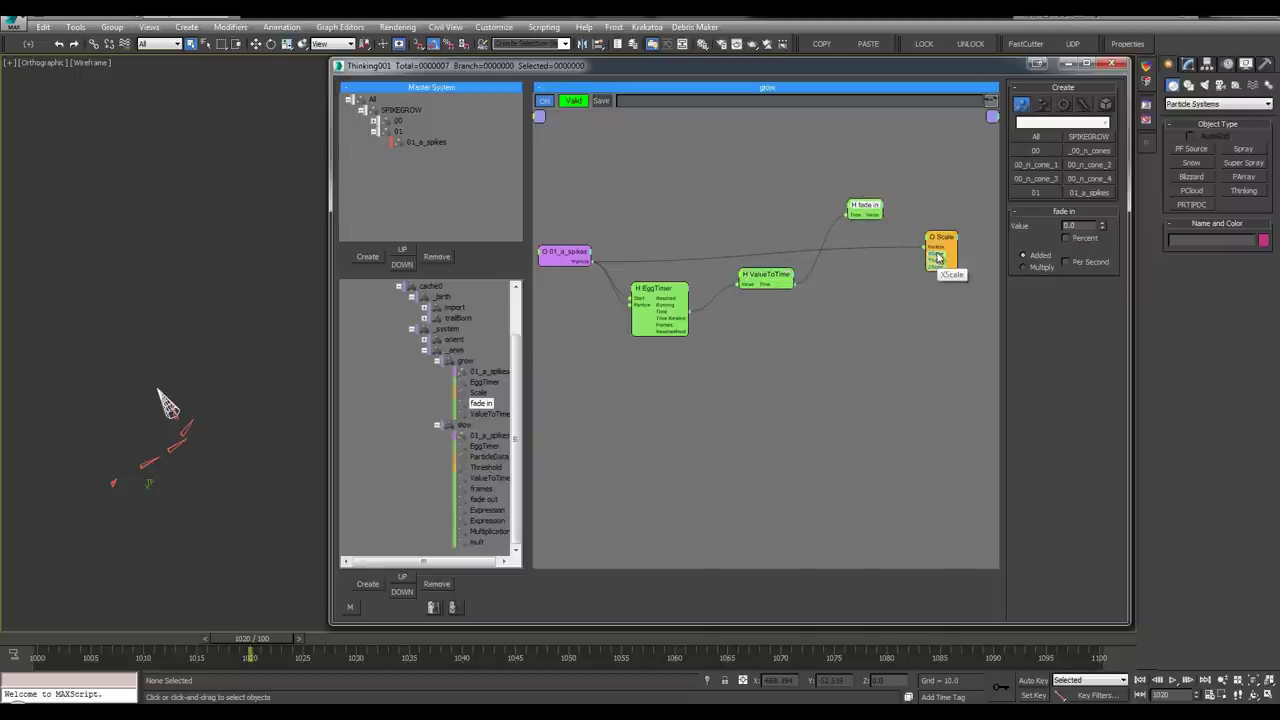
{"action": "left_click_drag", "start_coordinate": [879, 215], "coordinate": [943, 264]}
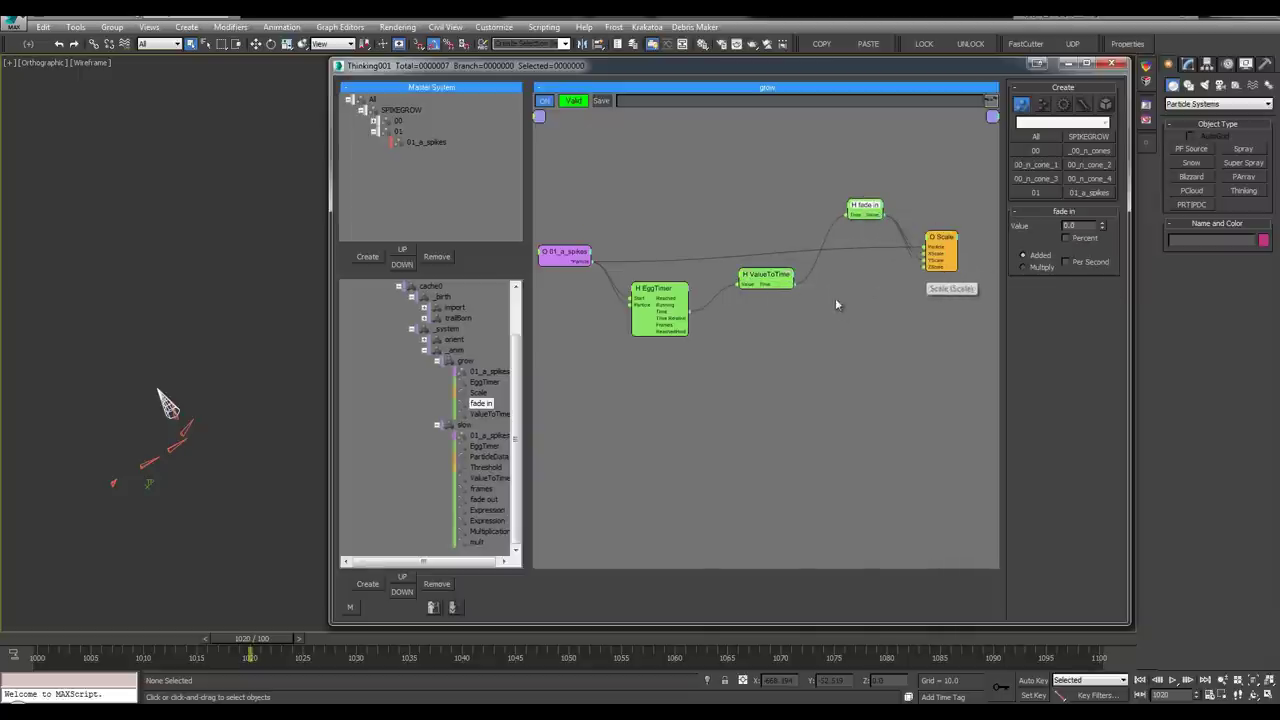
{"action": "left_click_drag", "start_coordinate": [767, 283], "coordinate": [777, 283]}
{"action": "middle_click_drag", "start_coordinate": [769, 248], "coordinate": [791, 247]}
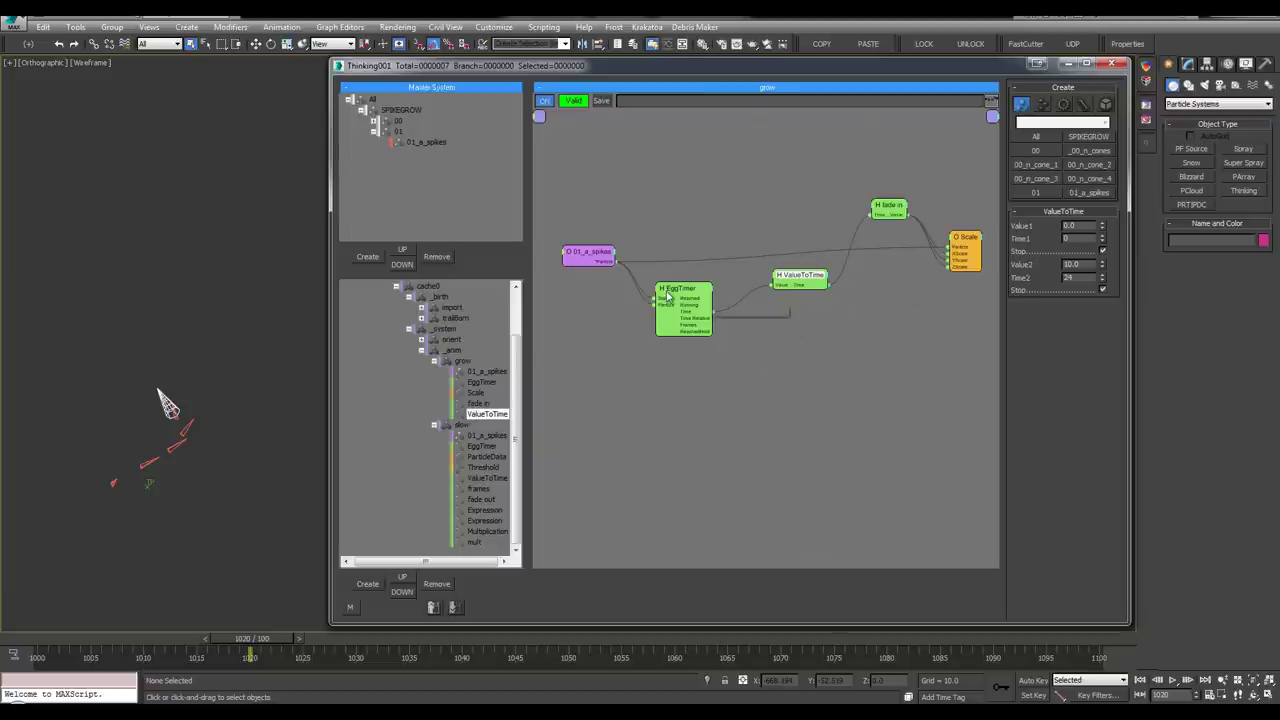
{"action": "left_click_drag", "start_coordinate": [680, 290], "coordinate": [702, 296]}
Open the Thinking001 object in the Curve Editor and show only the value curve of the grow set's fade in helper
{"action": "left_click", "coordinate": [887, 207]}
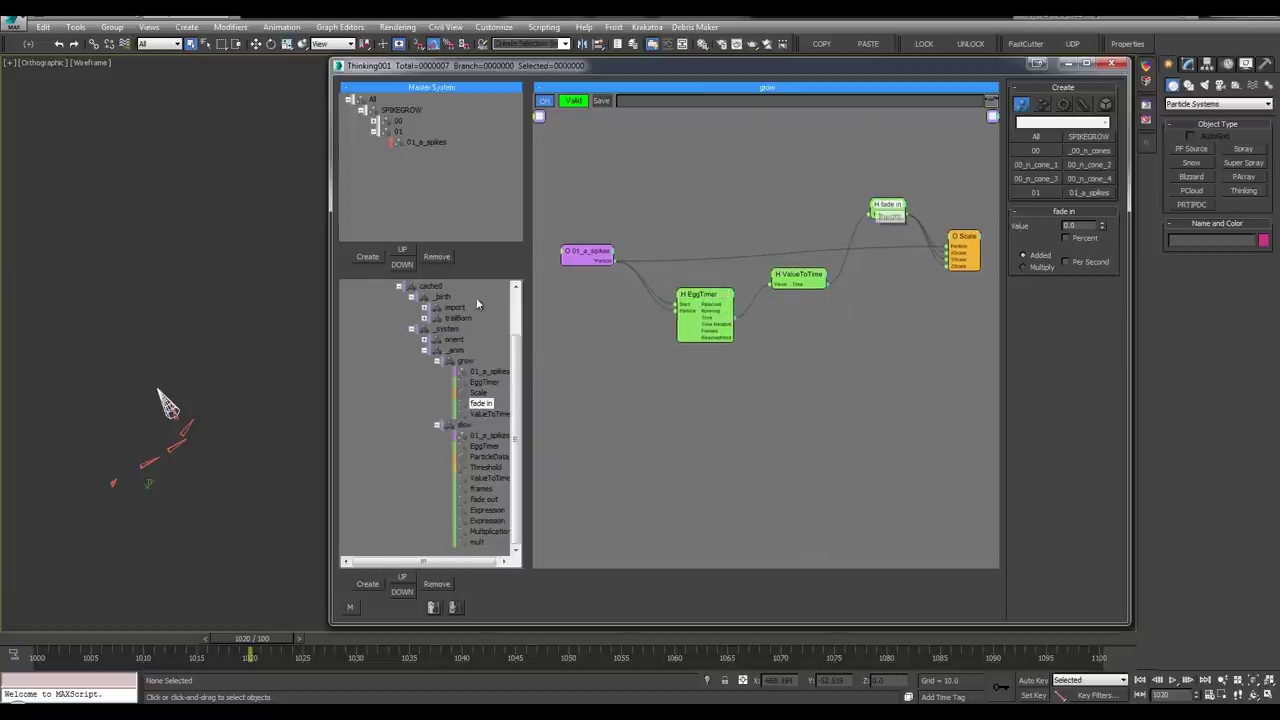
{"action": "left_click", "coordinate": [147, 487]}
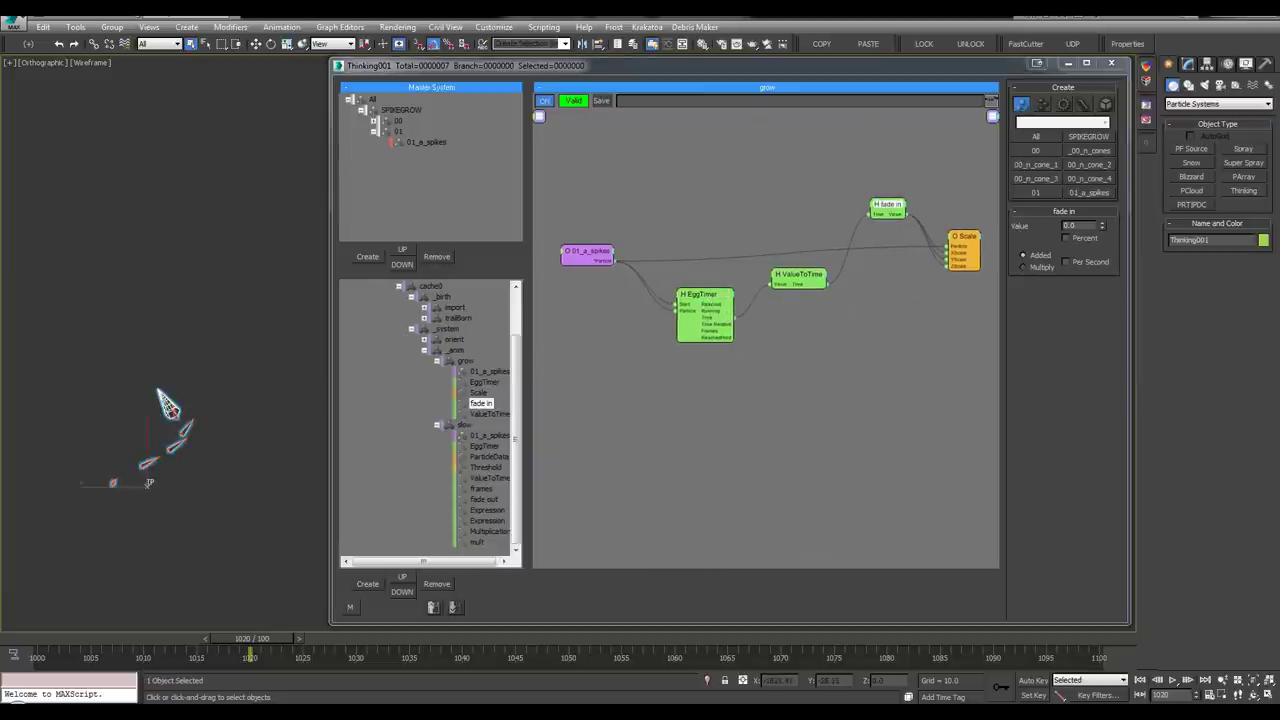
{"action": "left_click", "coordinate": [668, 44]}
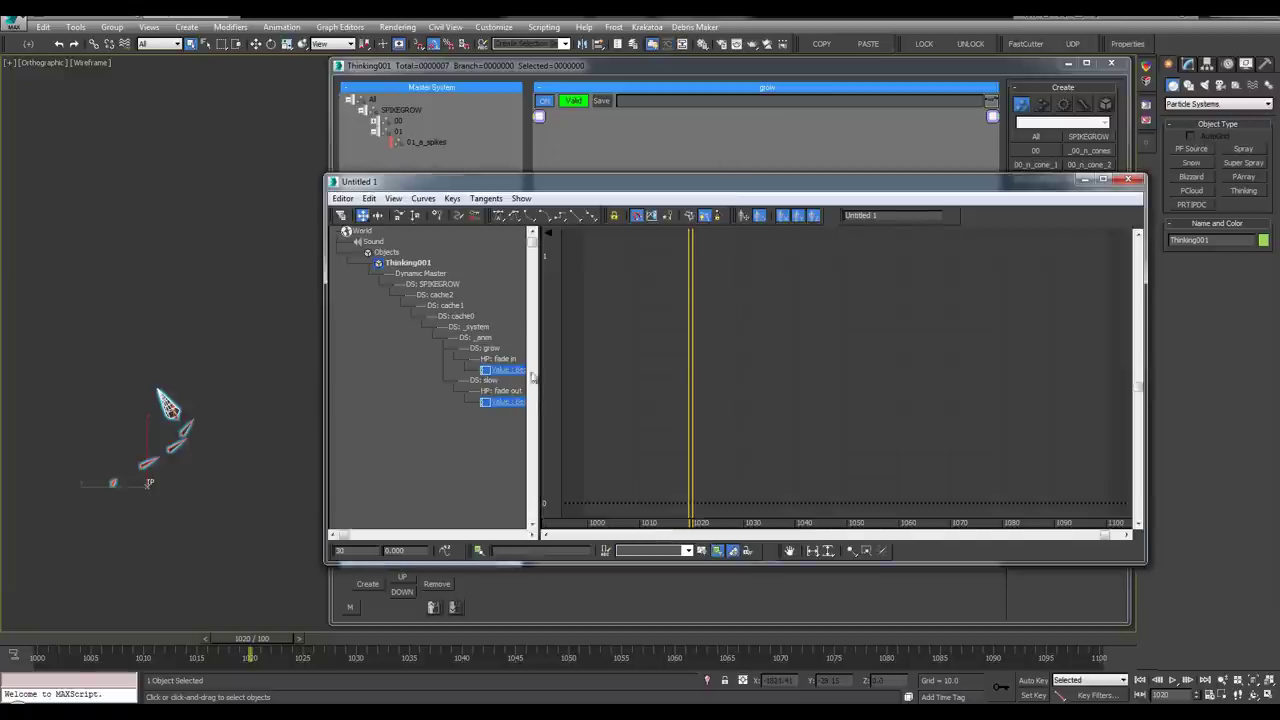
{"action": "middle_click_drag", "start_coordinate": [506, 329], "coordinate": [468, 307]}
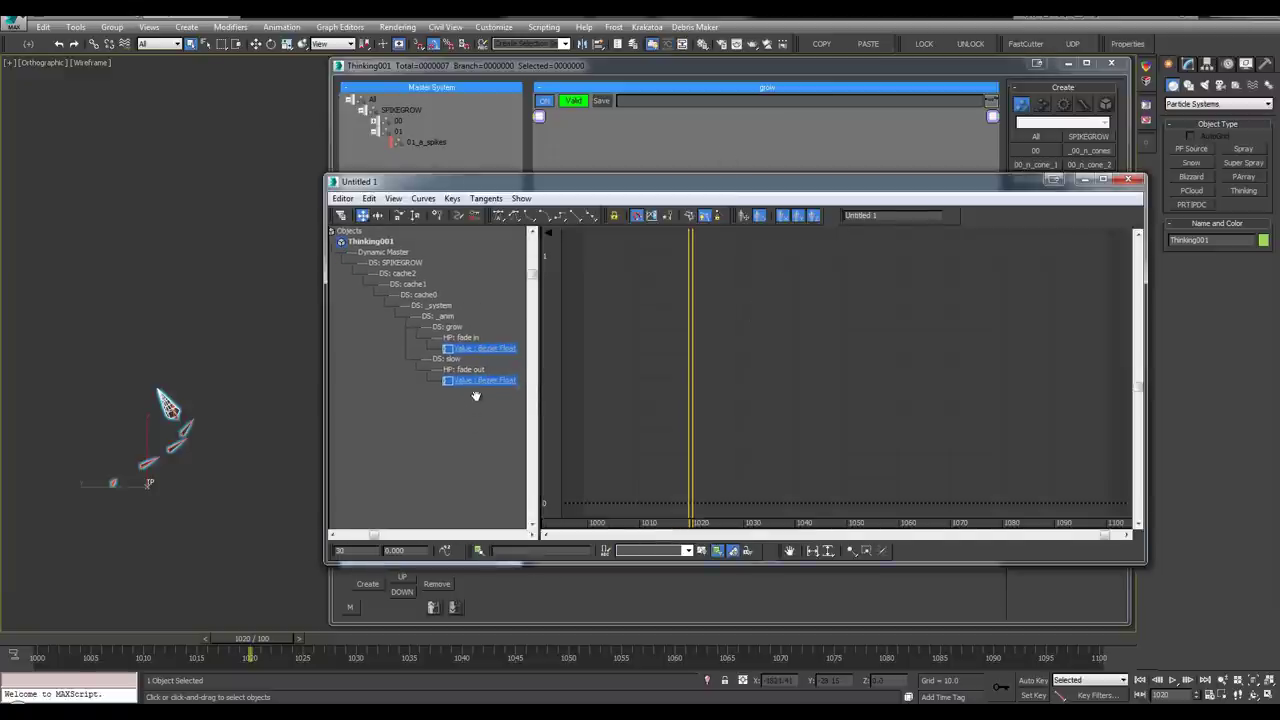
{"action": "left_click", "coordinate": [479, 382]}
{"action": "left_click", "coordinate": [470, 347]}
Set the fade in curve's key at frame 0 to value 0 and its key at frame 30 to value 1
{"action": "middle_click_drag", "start_coordinate": [718, 333], "coordinate": [912, 322]}
{"action": "middle_click_drag", "start_coordinate": [912, 322], "coordinate": [1010, 390], "text": "ctrl+alt"}
{"action": "middle_click_drag", "start_coordinate": [741, 401], "coordinate": [970, 398]}
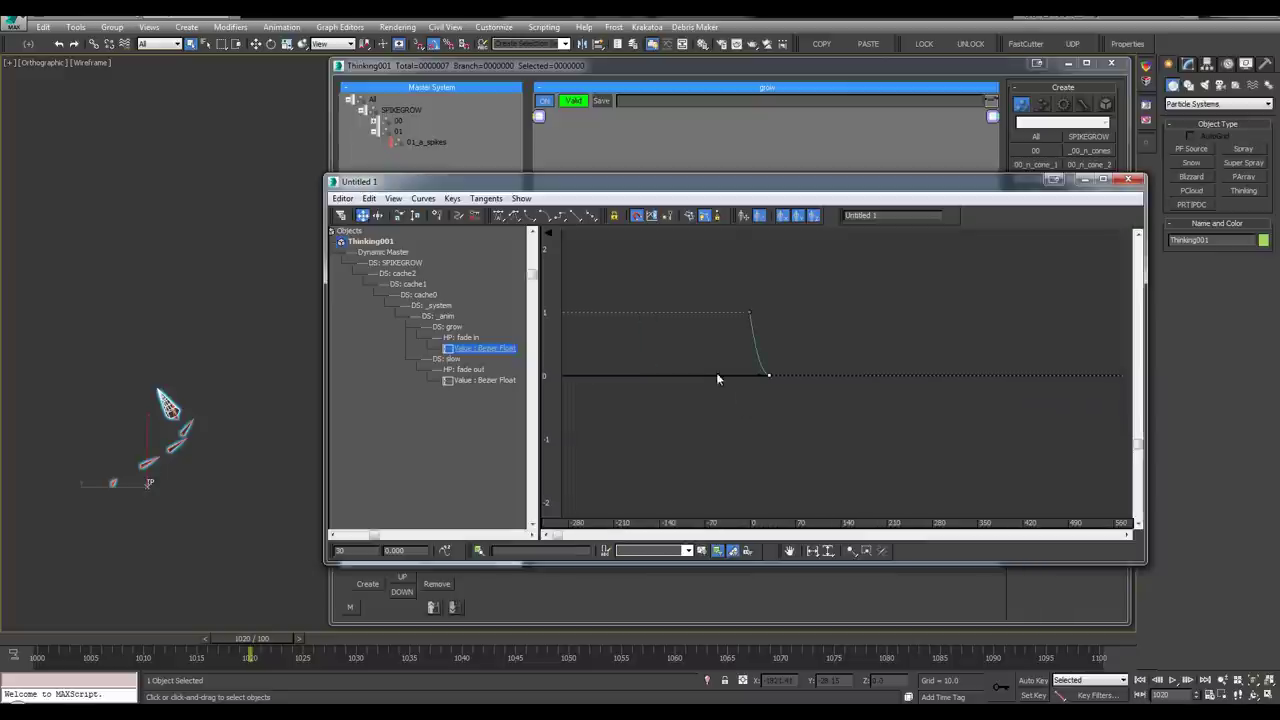
{"action": "middle_click_drag", "start_coordinate": [717, 376], "coordinate": [805, 245]}
{"action": "middle_click_drag", "start_coordinate": [803, 284], "coordinate": [805, 321]}
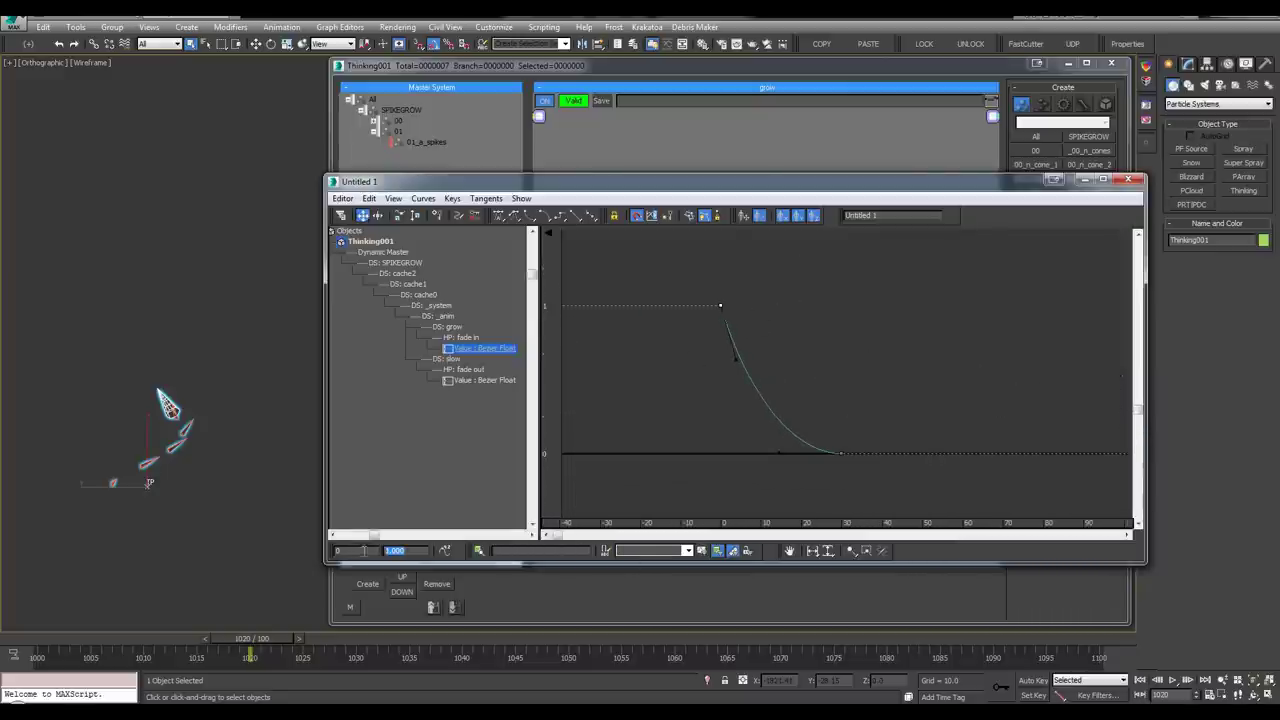
{"action": "type", "text": "0"}
{"action": "key", "text": "Return"}
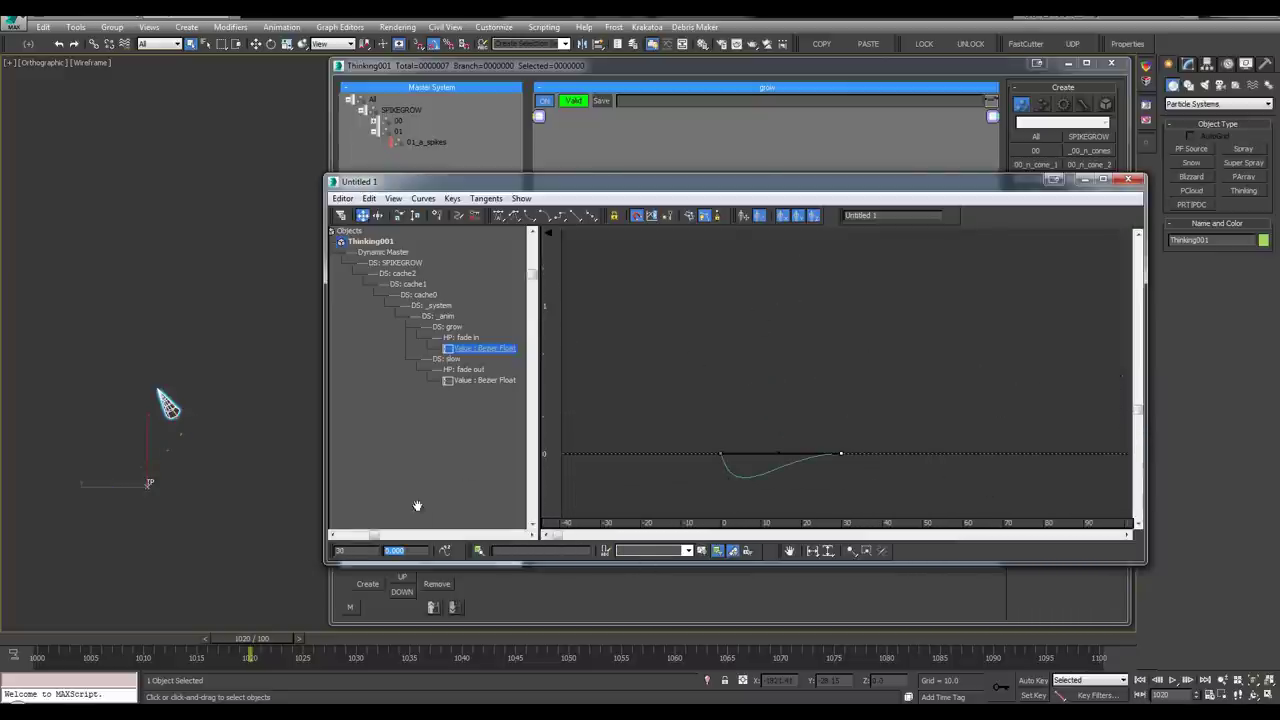
{"action": "type", "text": "1"}
{"action": "key", "text": "Return"}
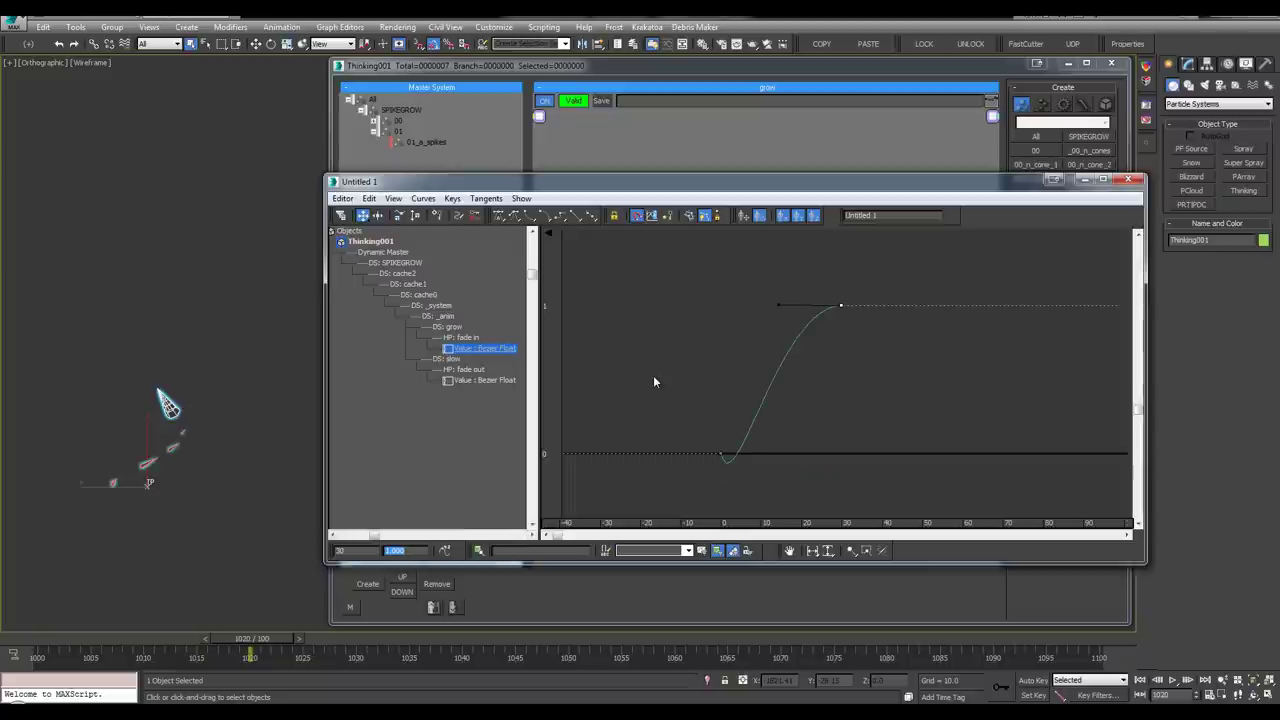
Adjust the fade in curve's tangents into a smooth ease-in, ease-out shape and scrub to frame 1012 to check the spikes
{"action": "left_click_drag", "start_coordinate": [737, 509], "coordinate": [768, 446]}
{"action": "middle_click_drag", "start_coordinate": [786, 382], "coordinate": [840, 405]}
{"action": "left_click_drag", "start_coordinate": [842, 312], "coordinate": [918, 360]}
{"action": "left_click_drag", "start_coordinate": [730, 328], "coordinate": [768, 329]}
{"action": "middle_click_drag", "start_coordinate": [814, 360], "coordinate": [782, 384], "text": "ctrl+alt"}
{"action": "left_click_drag", "start_coordinate": [660, 423], "coordinate": [680, 459]}
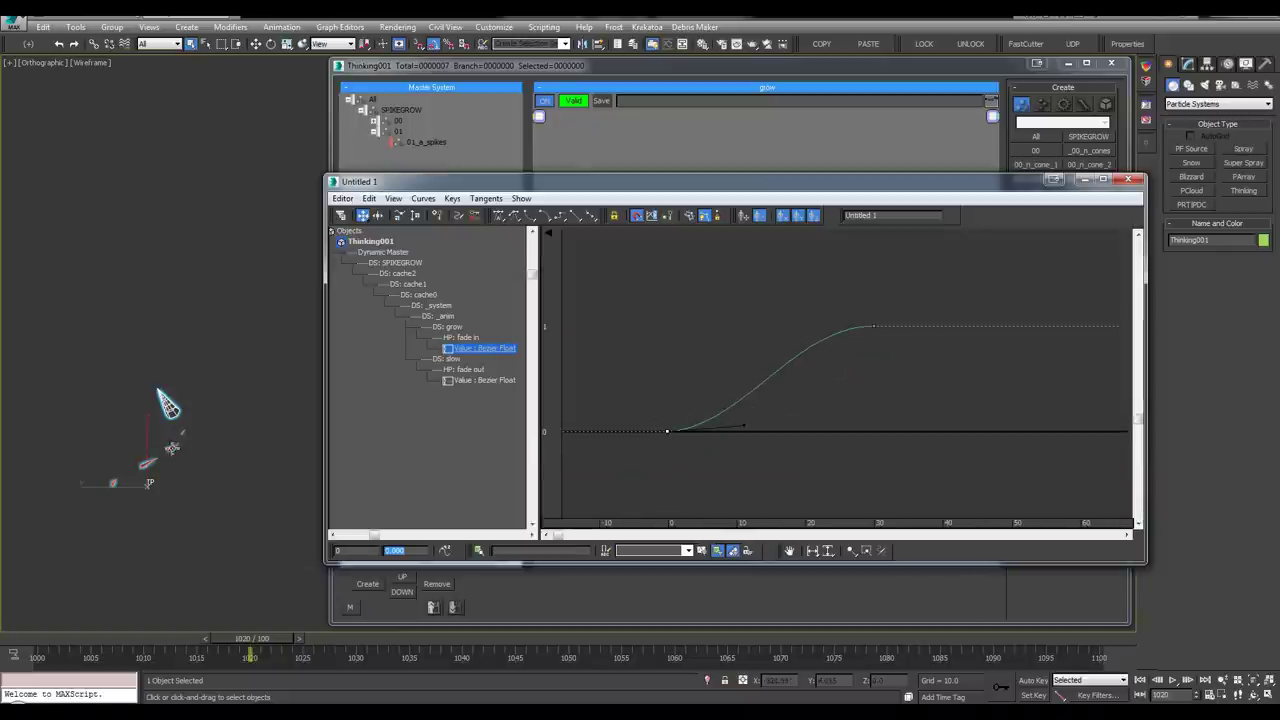
{"action": "middle_click_drag", "start_coordinate": [172, 449], "coordinate": [155, 371], "text": "ctrl+alt"}
{"action": "left_click_drag", "start_coordinate": [264, 638], "coordinate": [183, 639]}
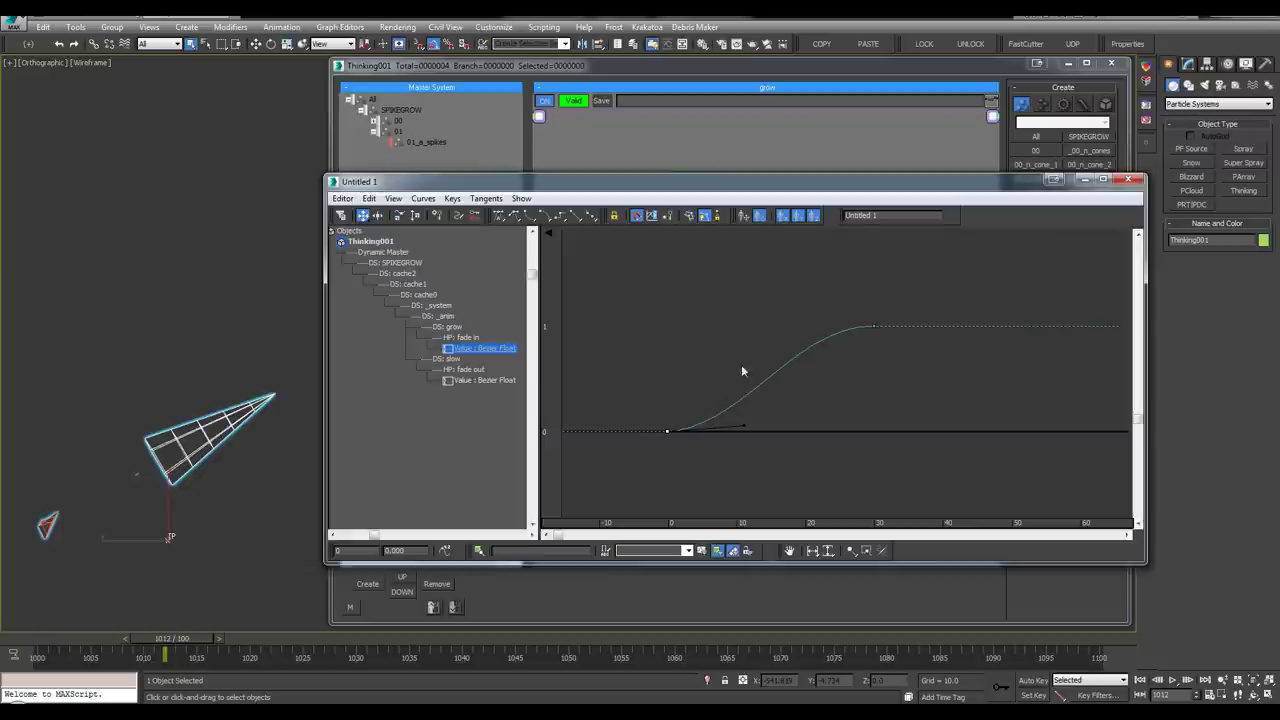
Redraw the fade in curve freehand, rising from about 0 at frame 0 to 1 at frame 30, and clean up the keys near its end
{"action": "middle_click_drag", "start_coordinate": [830, 338], "coordinate": [817, 341]}
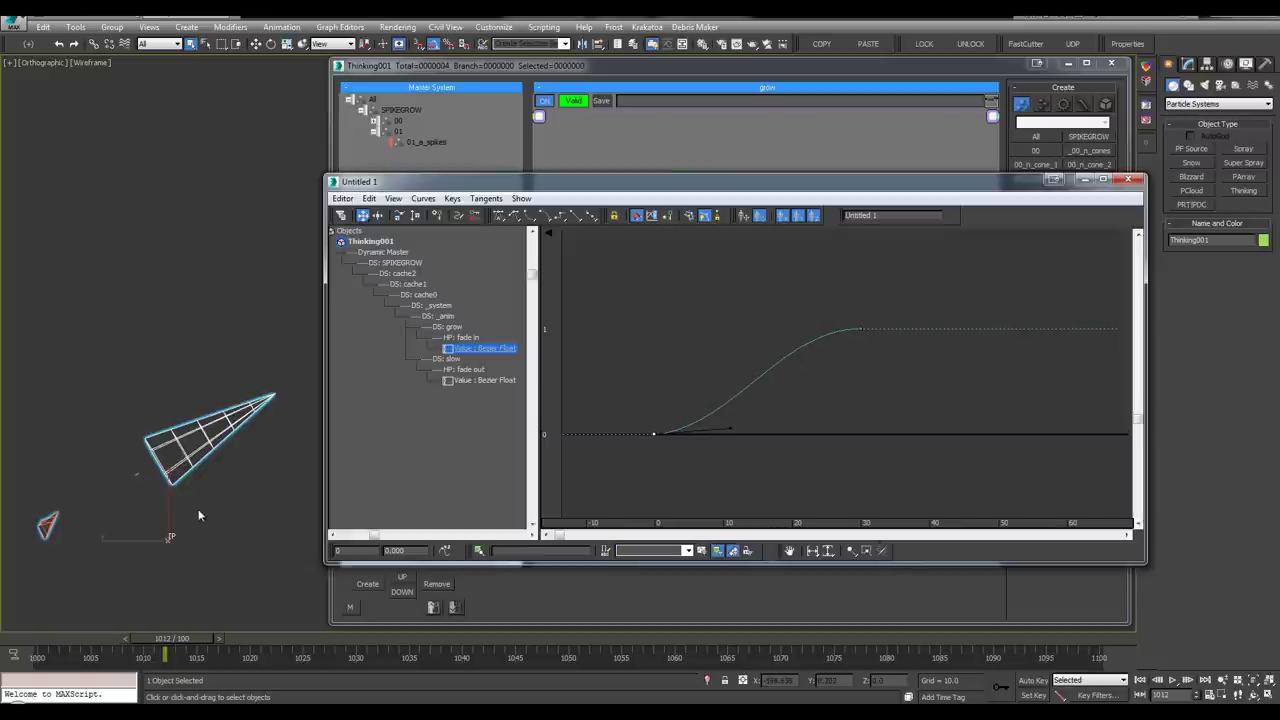
{"action": "left_click", "coordinate": [457, 217]}
{"action": "mouse_move", "coordinate": [660, 428]}
{"action": "left_mouse_down"}
{"action": "mouse_move", "coordinate": [714, 420]}
{"action": "mouse_move", "coordinate": [754, 374]}
{"action": "mouse_move", "coordinate": [853, 331]}
{"action": "left_mouse_up"}
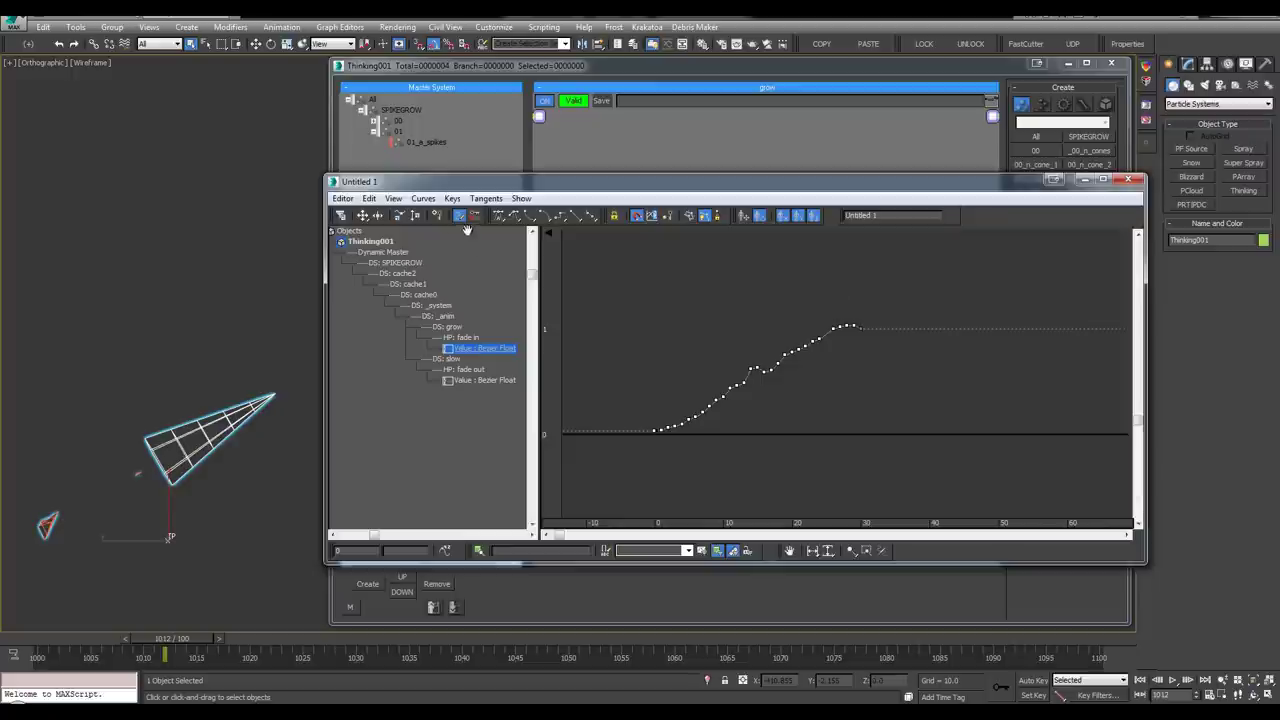
{"action": "middle_click_drag", "start_coordinate": [755, 322], "coordinate": [748, 325]}
{"action": "right_click", "coordinate": [823, 321]}
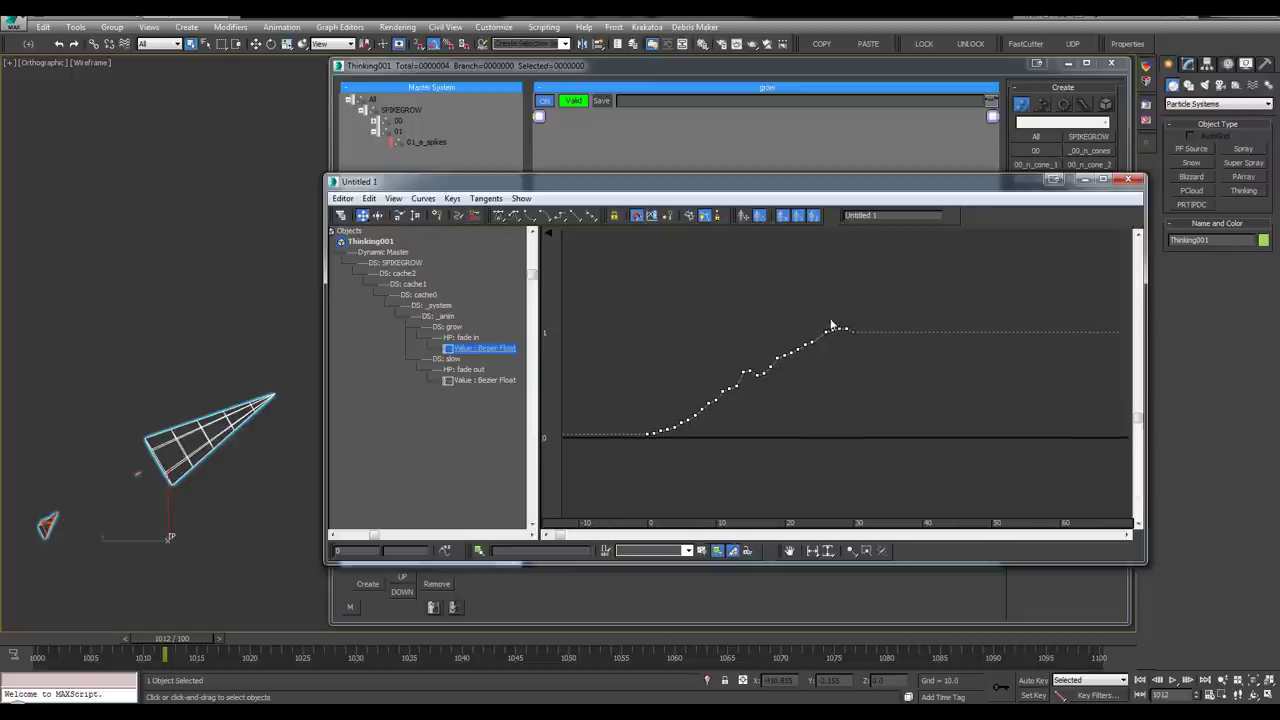
{"action": "middle_click_drag", "start_coordinate": [846, 327], "coordinate": [836, 327]}
{"action": "left_click_drag", "start_coordinate": [861, 321], "coordinate": [838, 341]}
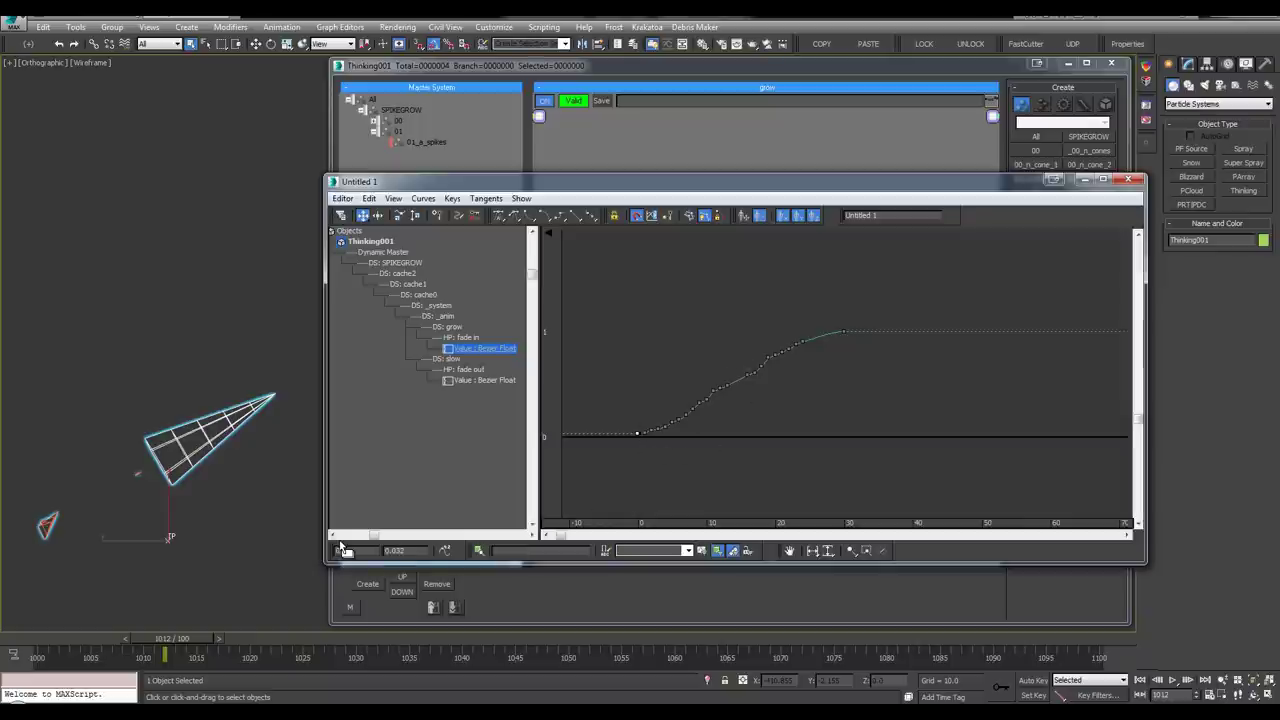
Set the first key of the hand-drawn fade in curve to value 0 and close the Curve Editor
{"action": "left_click", "coordinate": [395, 550]}
{"action": "type", "text": "0"}
{"action": "key", "text": "Return"}
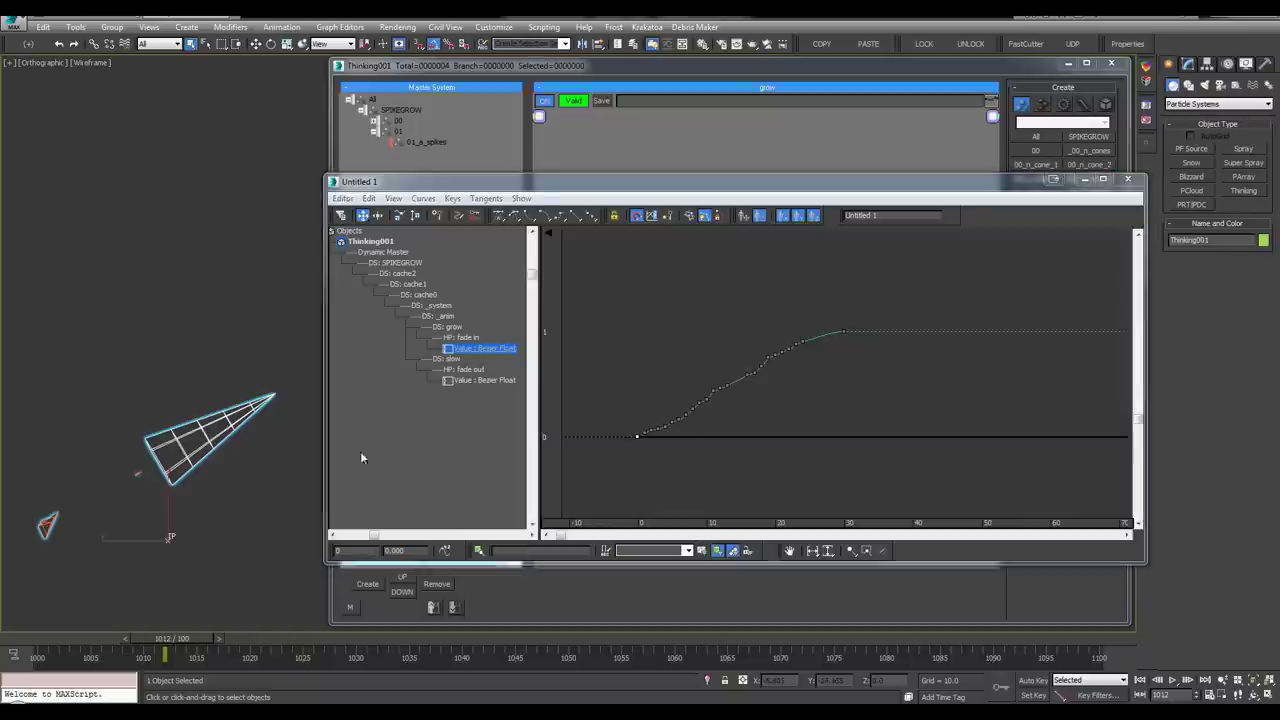
{"action": "scroll", "coordinate": [805, 354], "scroll_direction": "up", "scroll_amount": 3}
{"action": "middle_click_drag", "start_coordinate": [650, 444], "coordinate": [751, 405]}
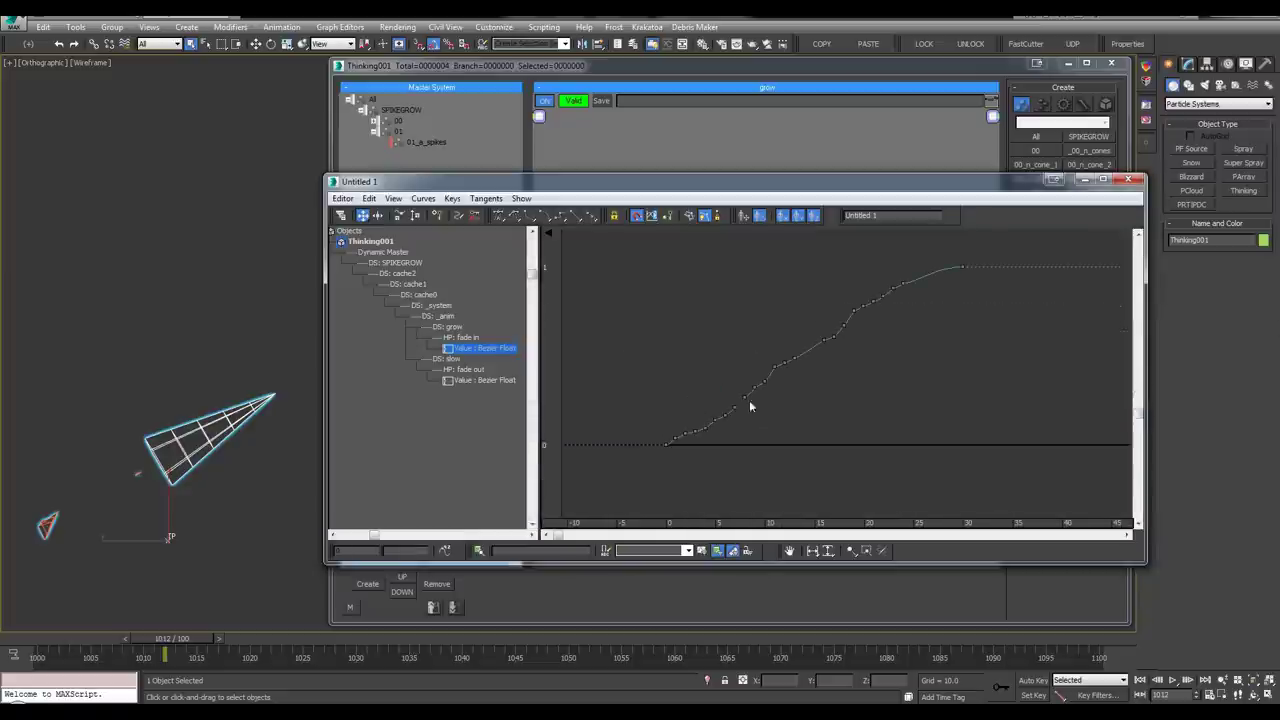
{"action": "scroll", "coordinate": [937, 320], "scroll_direction": "down", "scroll_amount": 3}
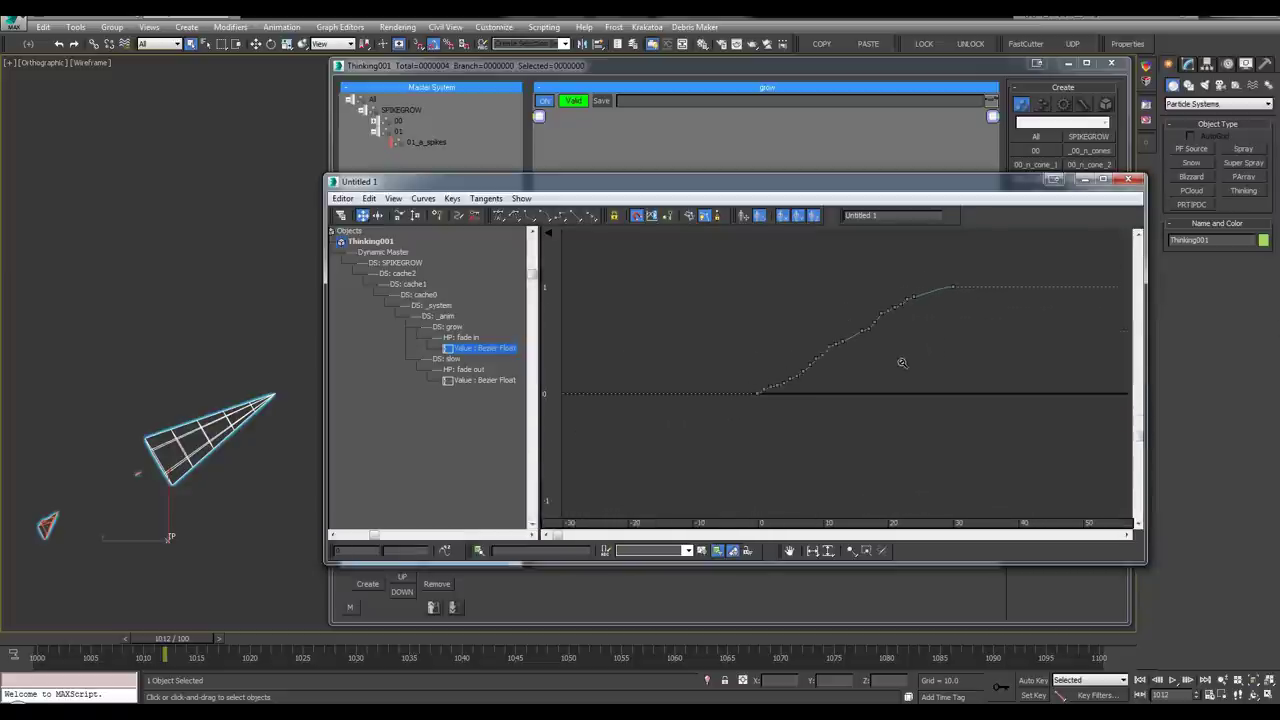
{"action": "middle_click_drag", "start_coordinate": [903, 363], "coordinate": [867, 367]}
{"action": "left_click", "coordinate": [1139, 176]}
{"action": "left_click", "coordinate": [1130, 179]}
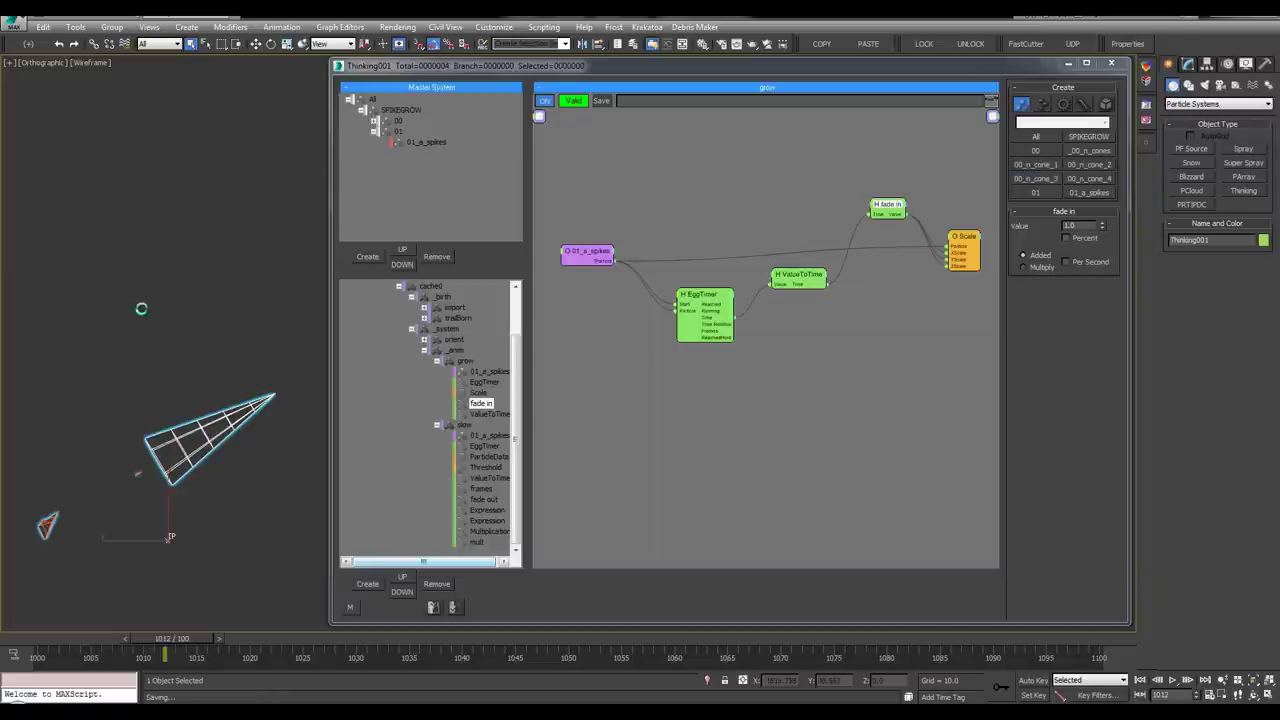
Close the Thinking Particles window and maximize the Perspective viewport
{"action": "scroll", "coordinate": [175, 330], "scroll_direction": "down", "scroll_amount": 3}
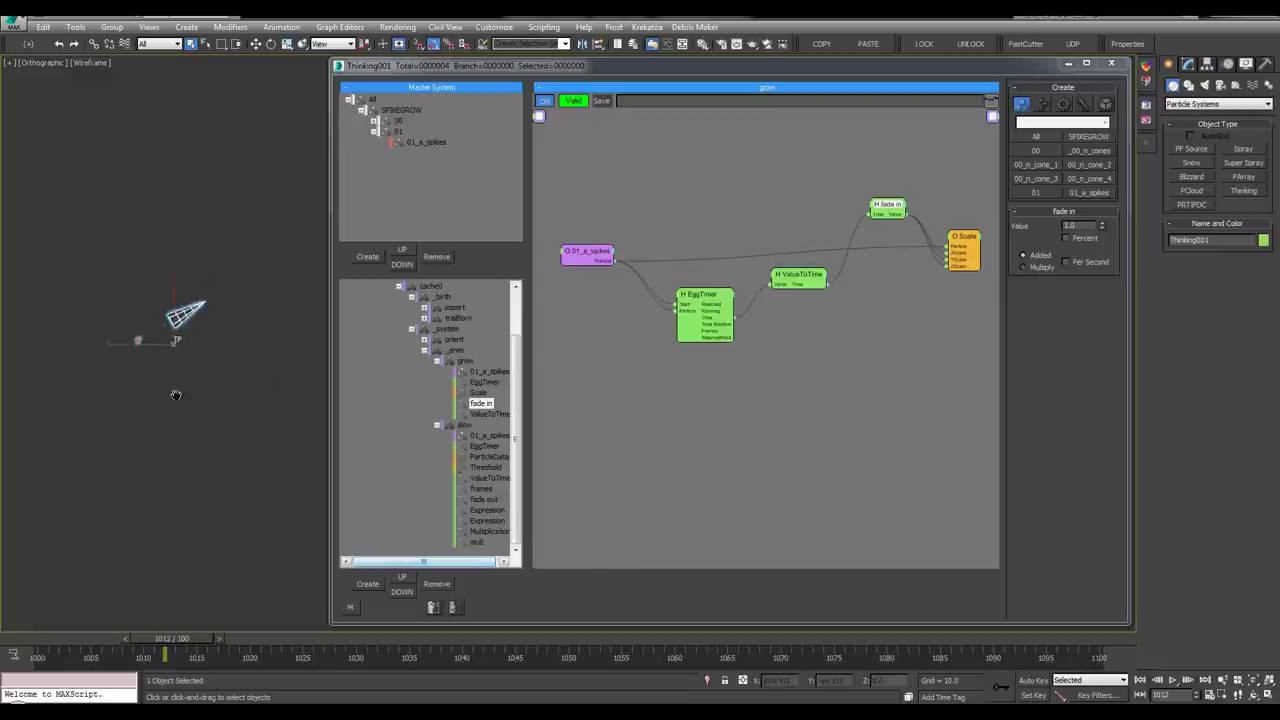
{"action": "middle_click_drag", "start_coordinate": [175, 394], "coordinate": [183, 262]}
{"action": "middle_click_drag", "start_coordinate": [179, 203], "coordinate": [199, 430]}
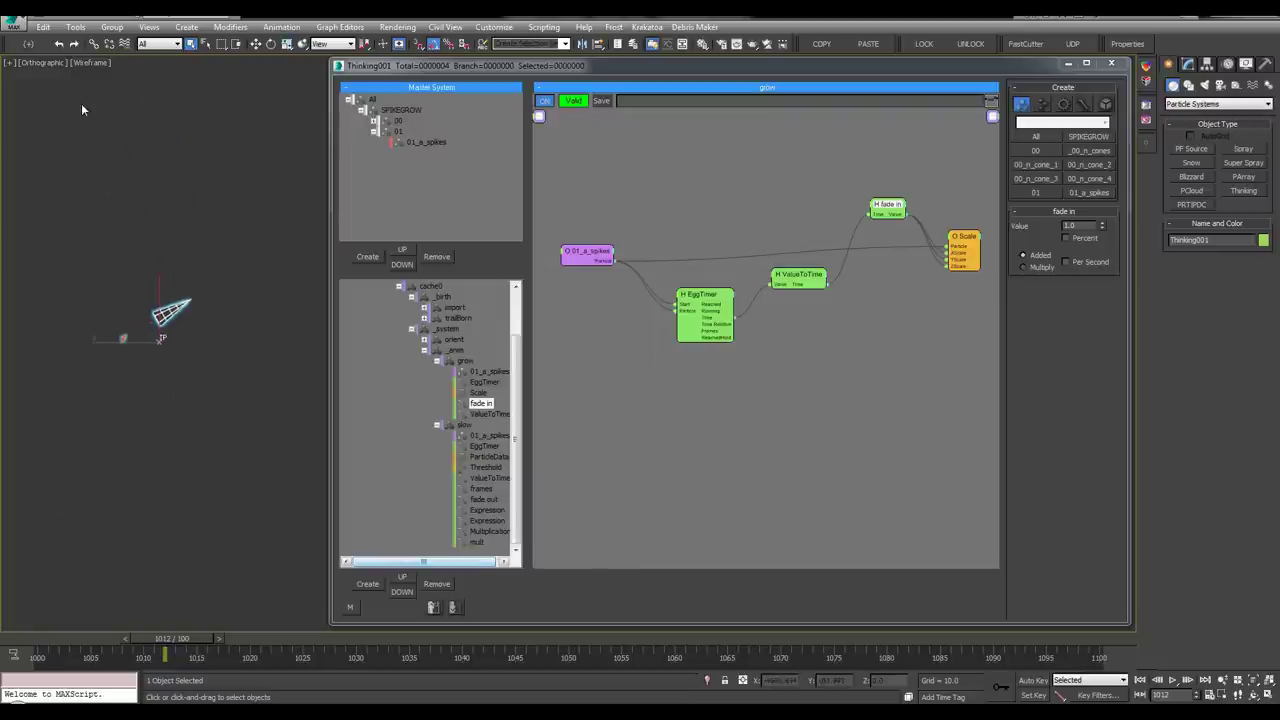
{"action": "left_click", "coordinate": [29, 48]}
{"action": "key", "text": "alt+w"}
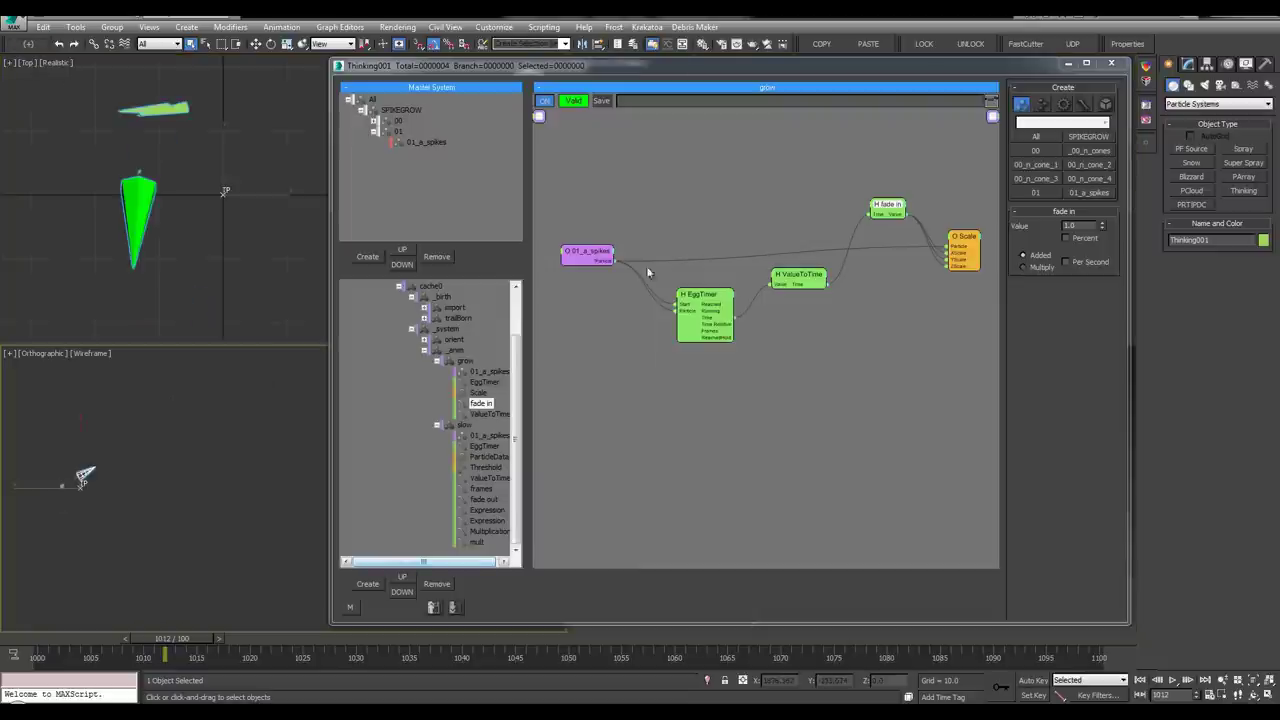
{"action": "left_click", "coordinate": [1111, 64]}
{"action": "middle_click", "coordinate": [715, 420]}
{"action": "key", "text": "alt+w"}
{"action": "scroll", "coordinate": [658, 378], "scroll_direction": "down", "scroll_amount": 2}
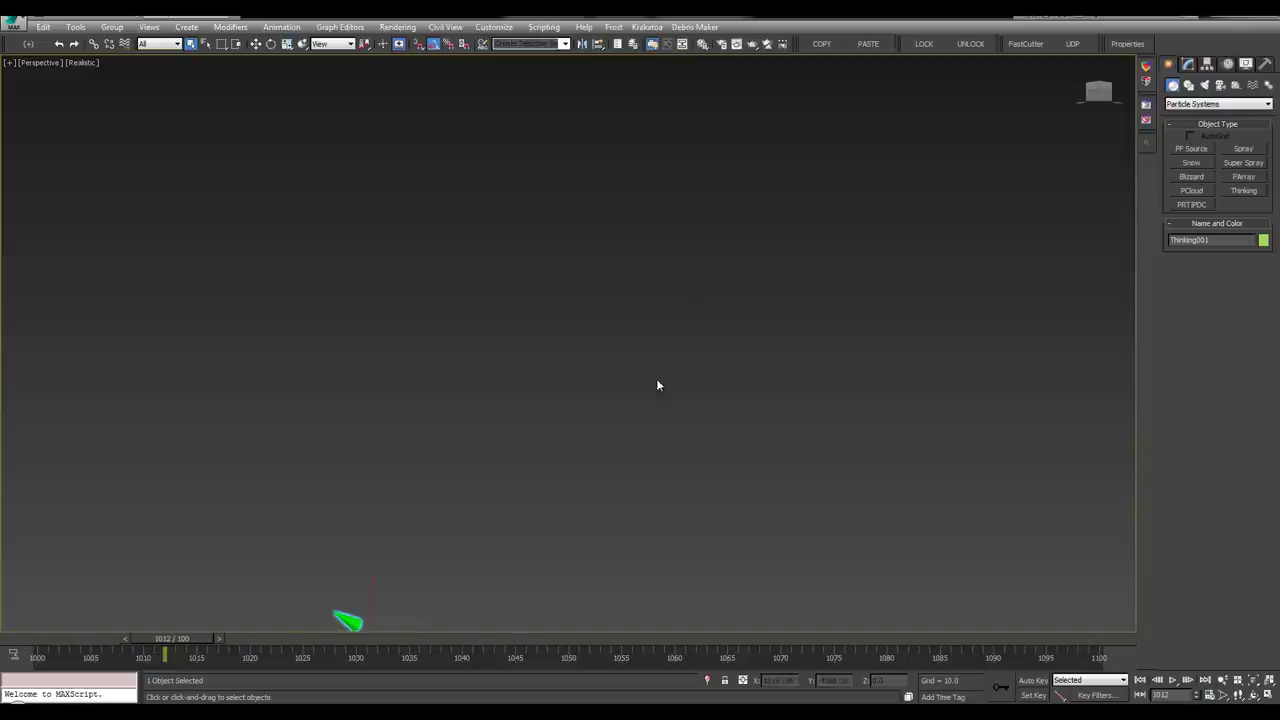
Frame the spikes in the Perspective view with the grid shown, deselect Thinking001 and play the animation
{"action": "key", "text": "z"}
{"action": "middle_click_drag", "start_coordinate": [515, 433], "coordinate": [498, 394], "text": "alt"}
{"action": "key", "text": "g"}
{"action": "scroll", "coordinate": [589, 391], "scroll_direction": "down", "scroll_amount": 5}
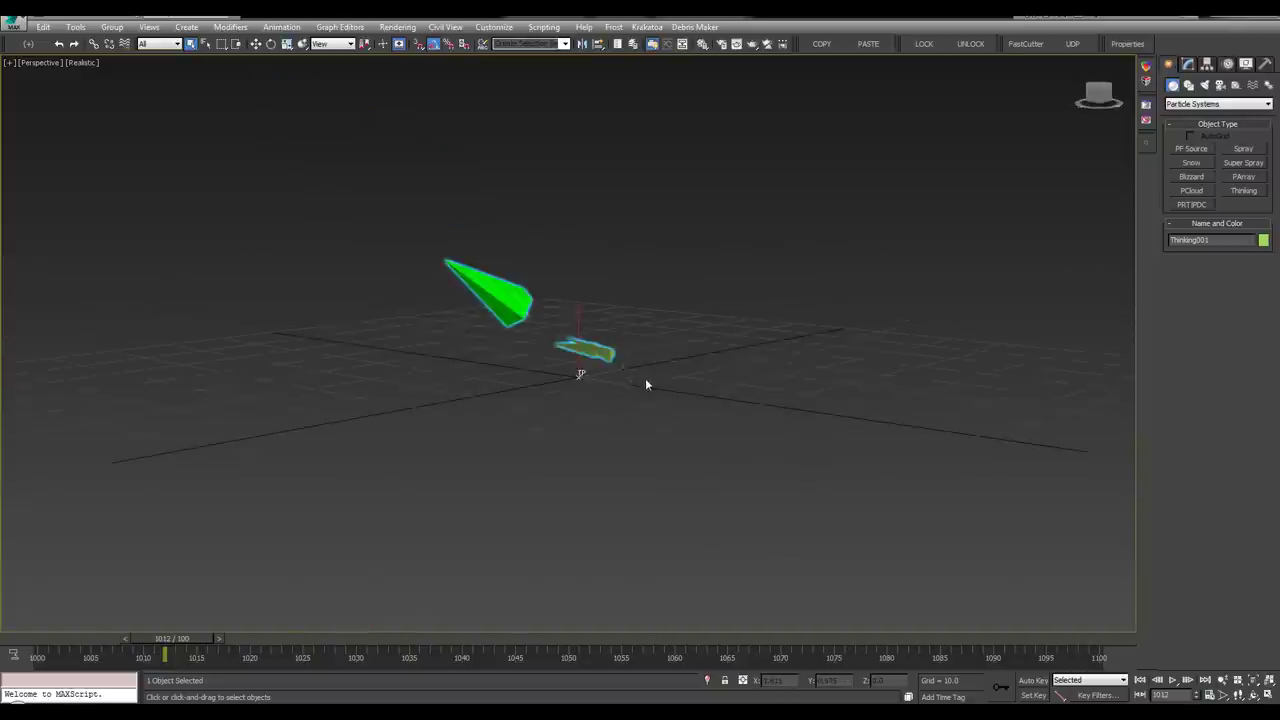
{"action": "mouse_move", "coordinate": [645, 379]}
{"action": "middle_mouse_down", "text": "alt"}
{"action": "mouse_move", "coordinate": [479, 386]}
{"action": "mouse_move", "coordinate": [614, 443]}
{"action": "mouse_move", "coordinate": [650, 385]}
{"action": "middle_mouse_up", "text": "alt"}
{"action": "scroll", "coordinate": [522, 390], "scroll_direction": "down", "scroll_amount": 5}
{"action": "left_click", "coordinate": [645, 452]}
{"action": "key", "text": "/"}
{"action": "middle_click_drag", "start_coordinate": [577, 449], "coordinate": [577, 529]}
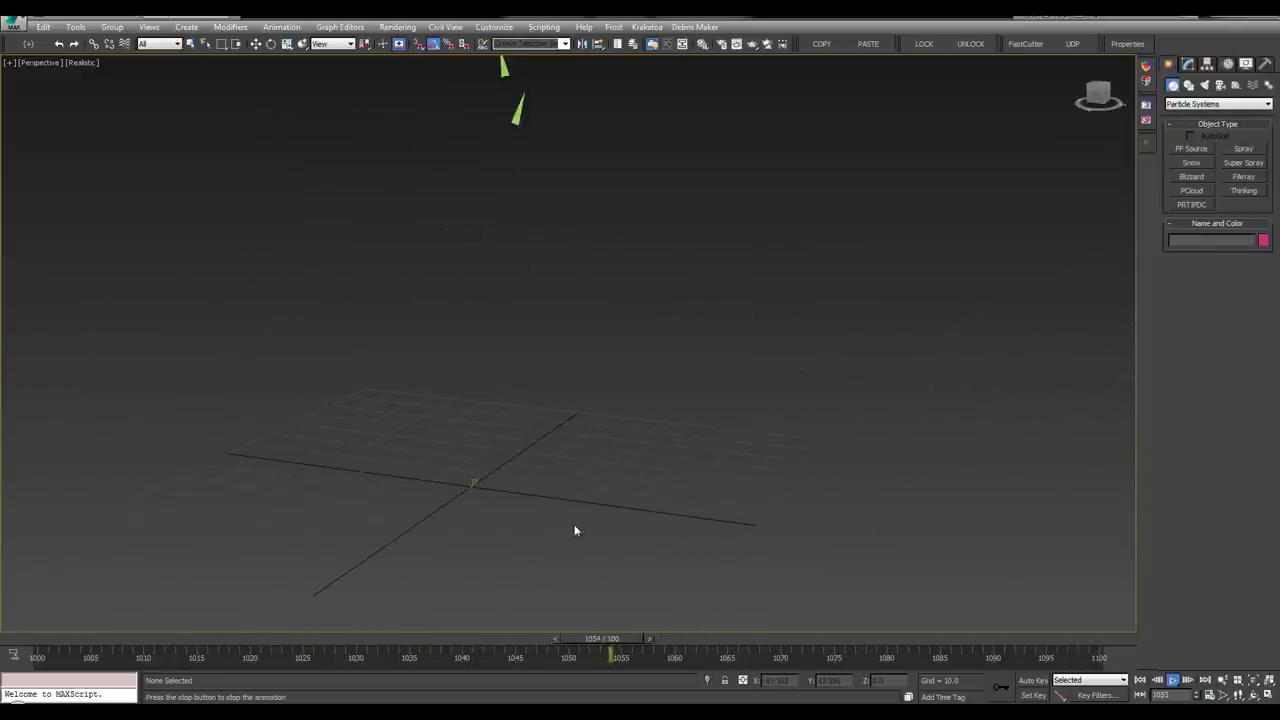
Scrub to frame 1045 and replay the animation through frame 1035 to examine how the trail spikes scale up
{"action": "left_click_drag", "start_coordinate": [486, 654], "coordinate": [516, 643]}
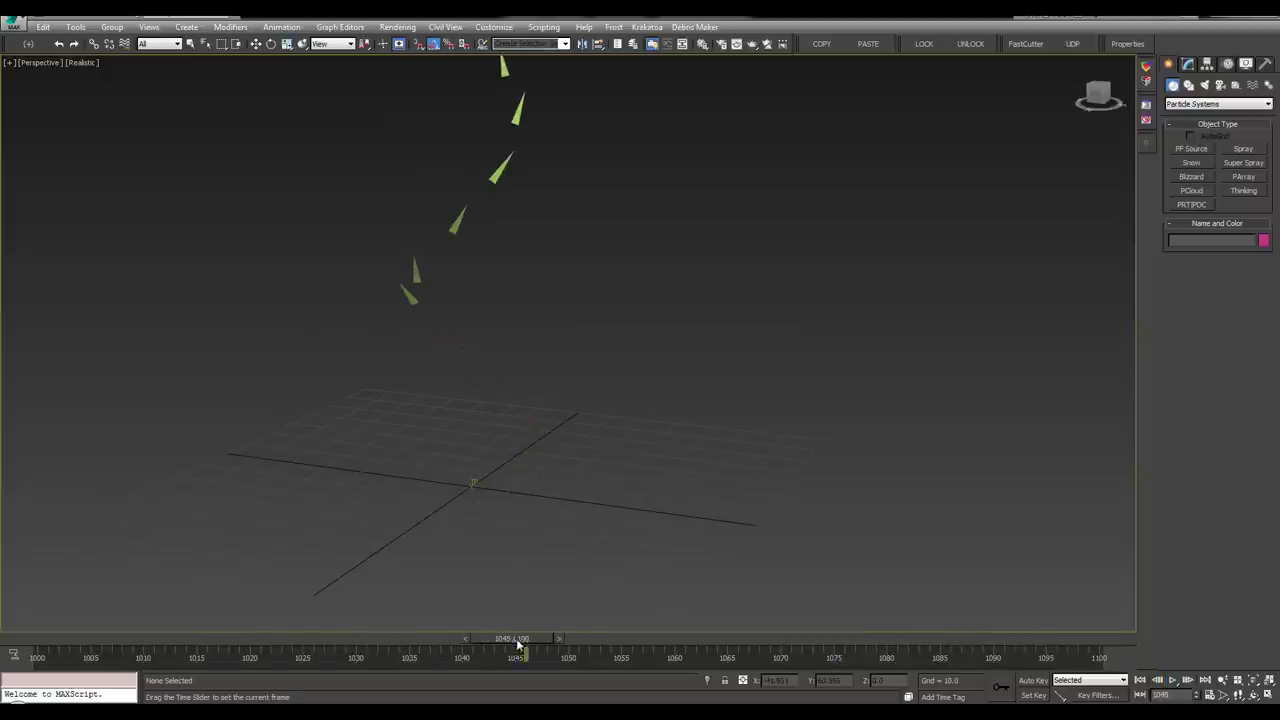
{"action": "scroll", "coordinate": [555, 573], "scroll_direction": "down", "scroll_amount": 3}
{"action": "middle_click_drag", "start_coordinate": [555, 573], "coordinate": [527, 637]}
{"action": "key", "text": "/"}
{"action": "left_click_drag", "start_coordinate": [480, 650], "coordinate": [436, 643]}
{"action": "middle_click_drag", "start_coordinate": [526, 531], "coordinate": [586, 457]}
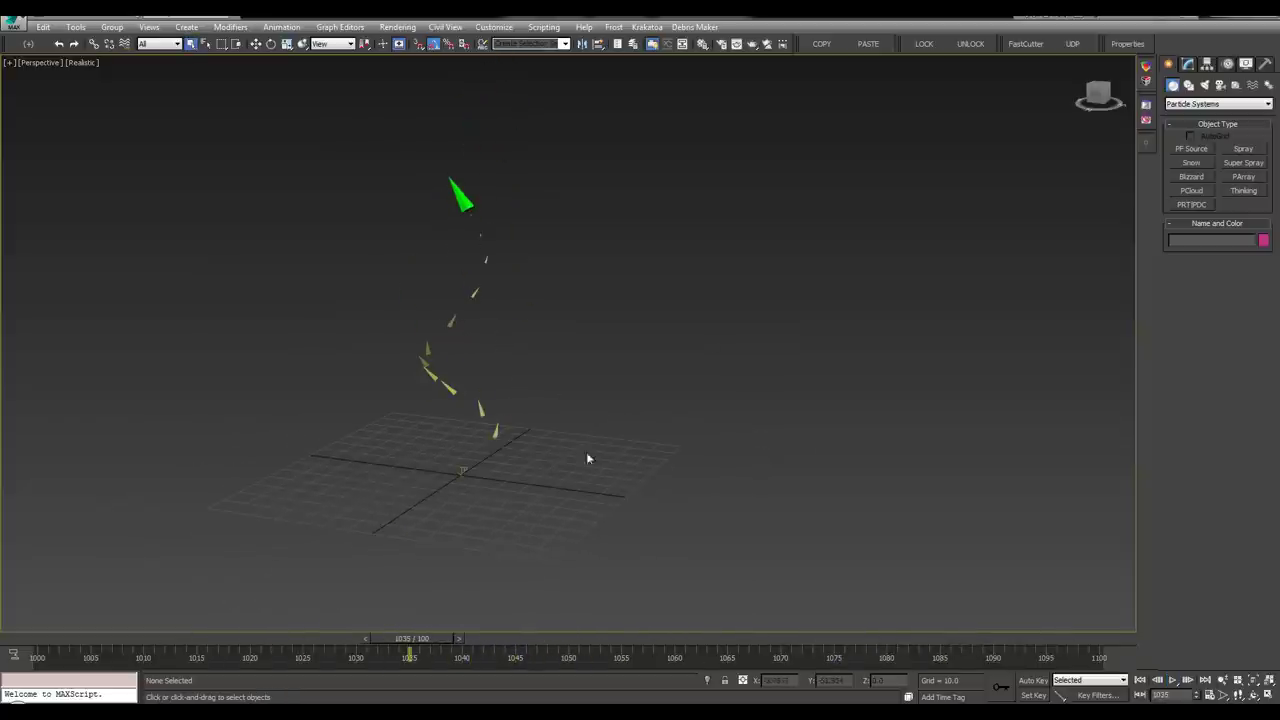
Replay the spike animation, stop at frame 1031 and reopen the Thinking Particles window on the grow set
{"action": "left_click", "coordinate": [1126, 44]}
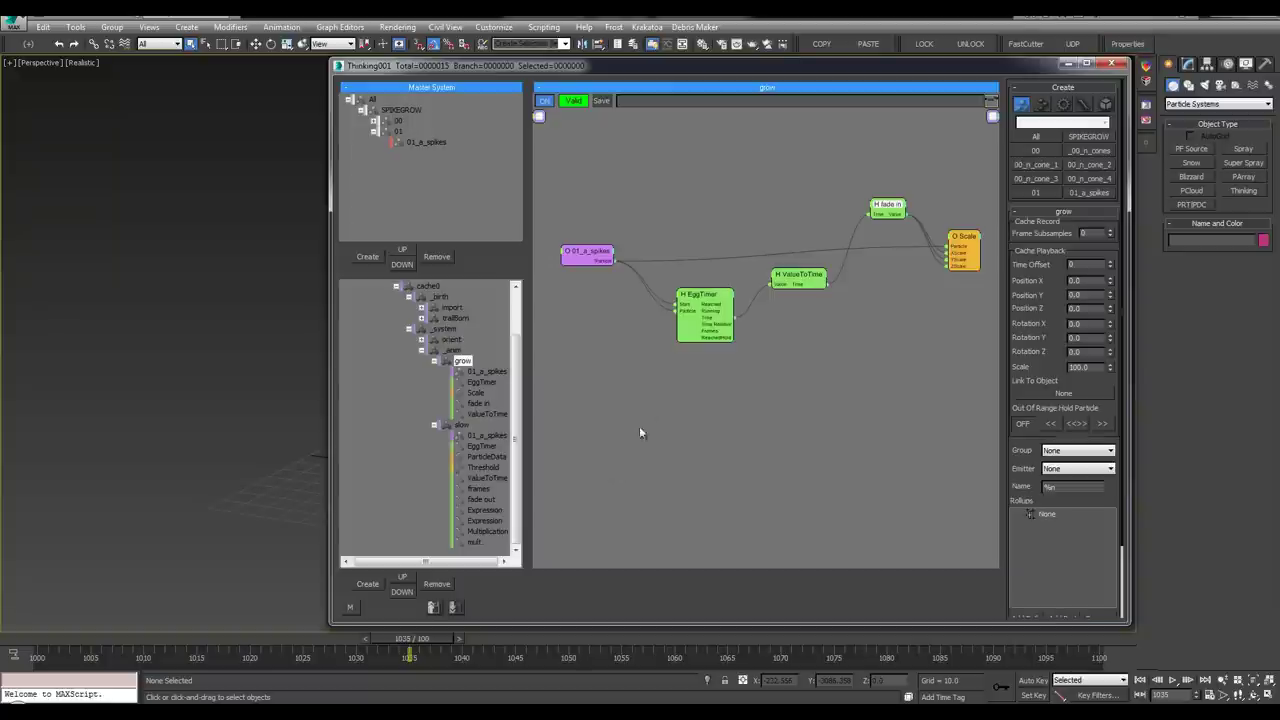
{"action": "left_click", "coordinate": [1112, 66]}
{"action": "key", "text": "slash"}
{"action": "left_click", "coordinate": [373, 643]}
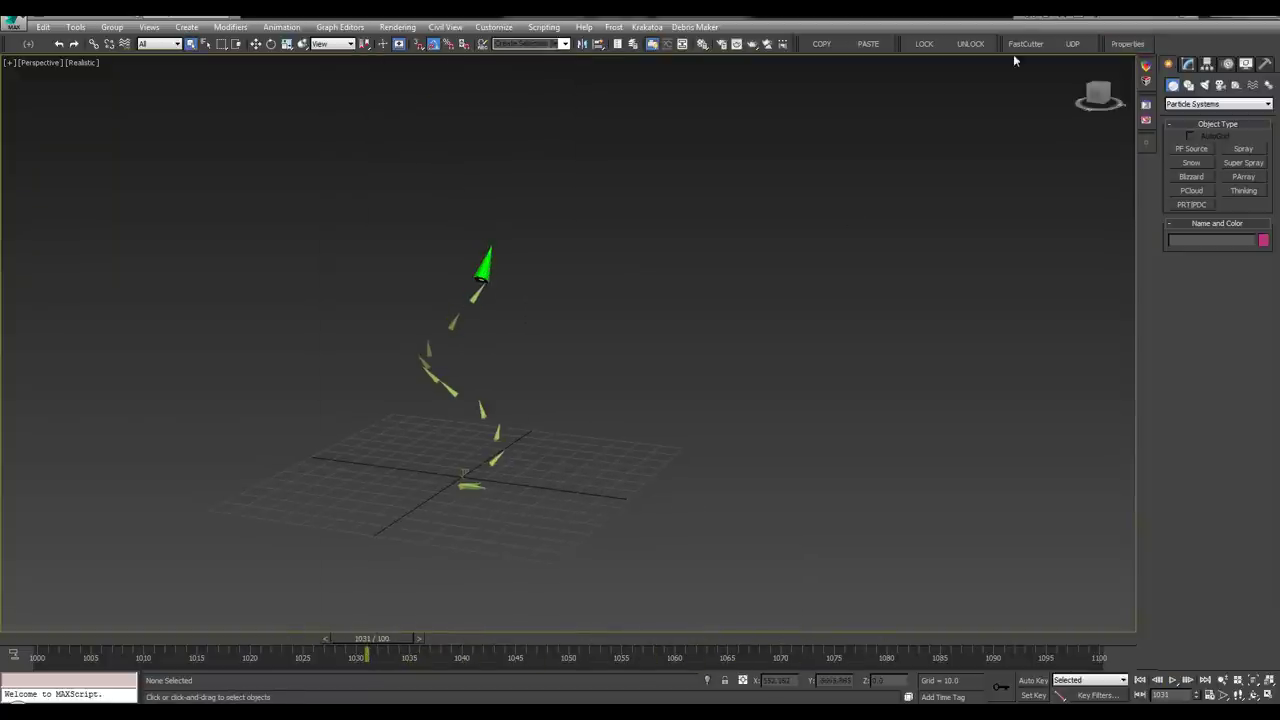
{"action": "left_click", "coordinate": [1120, 45]}
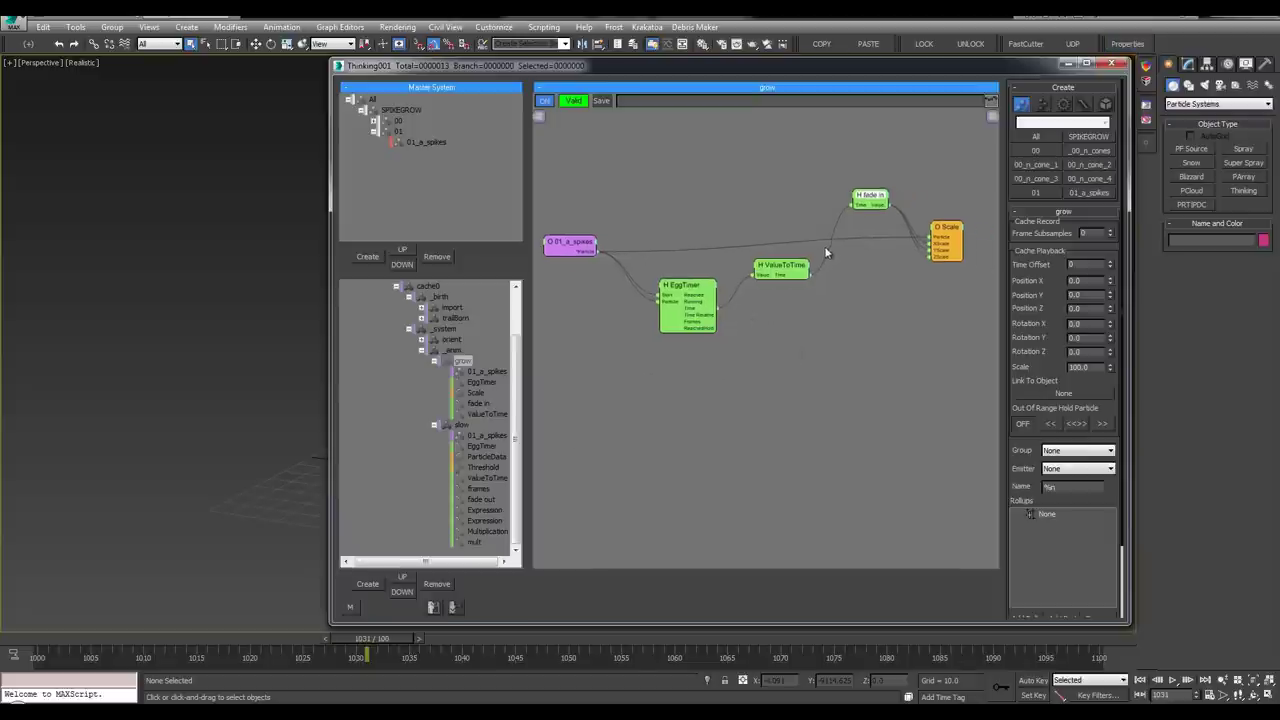
Set ValueToTime's Time2 to 30 in the grow set and tidy the ValueToTime and fade in nodes
{"action": "left_click_drag", "start_coordinate": [868, 196], "coordinate": [865, 202]}
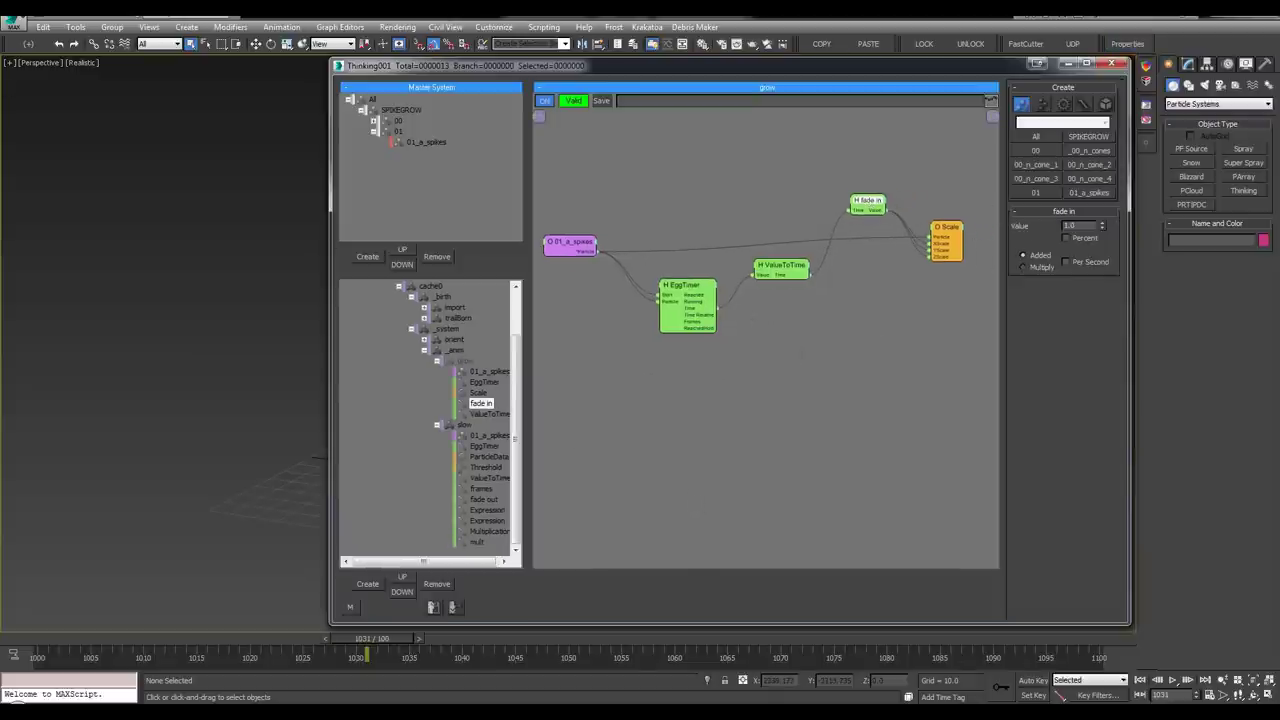
{"action": "left_click_drag", "start_coordinate": [793, 275], "coordinate": [808, 255]}
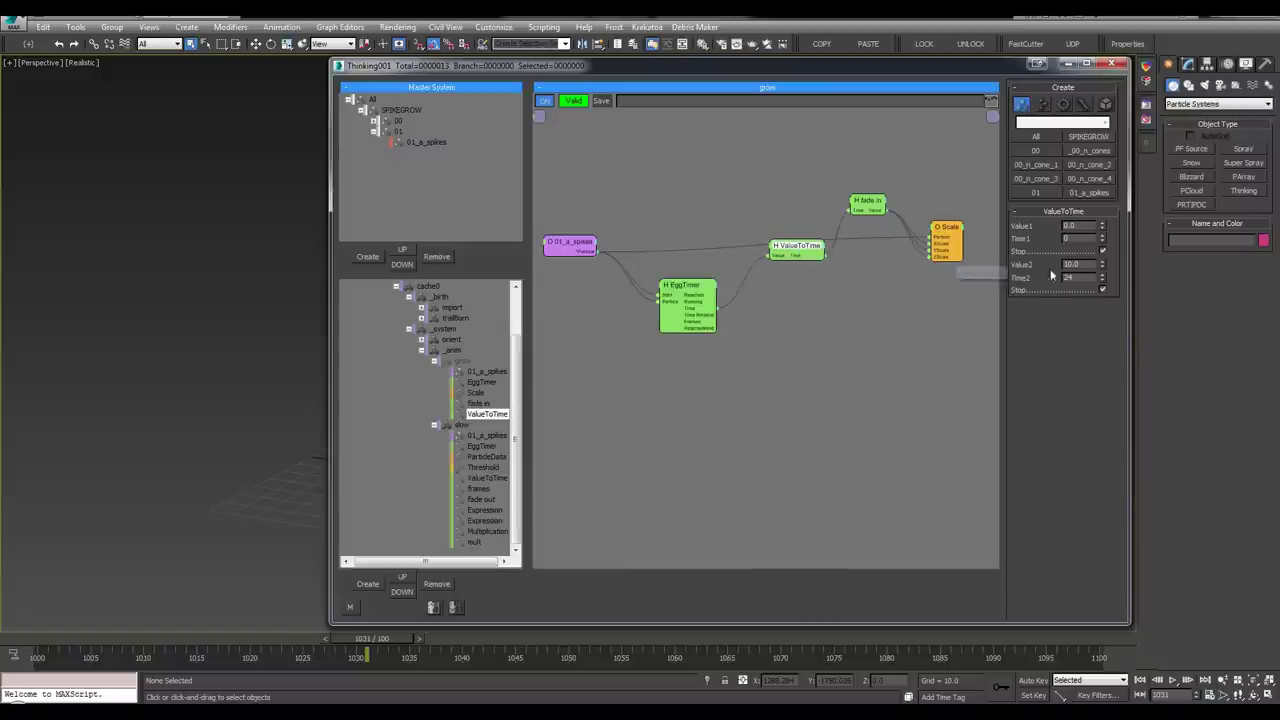
{"action": "left_click_drag", "start_coordinate": [1077, 278], "coordinate": [1050, 280]}
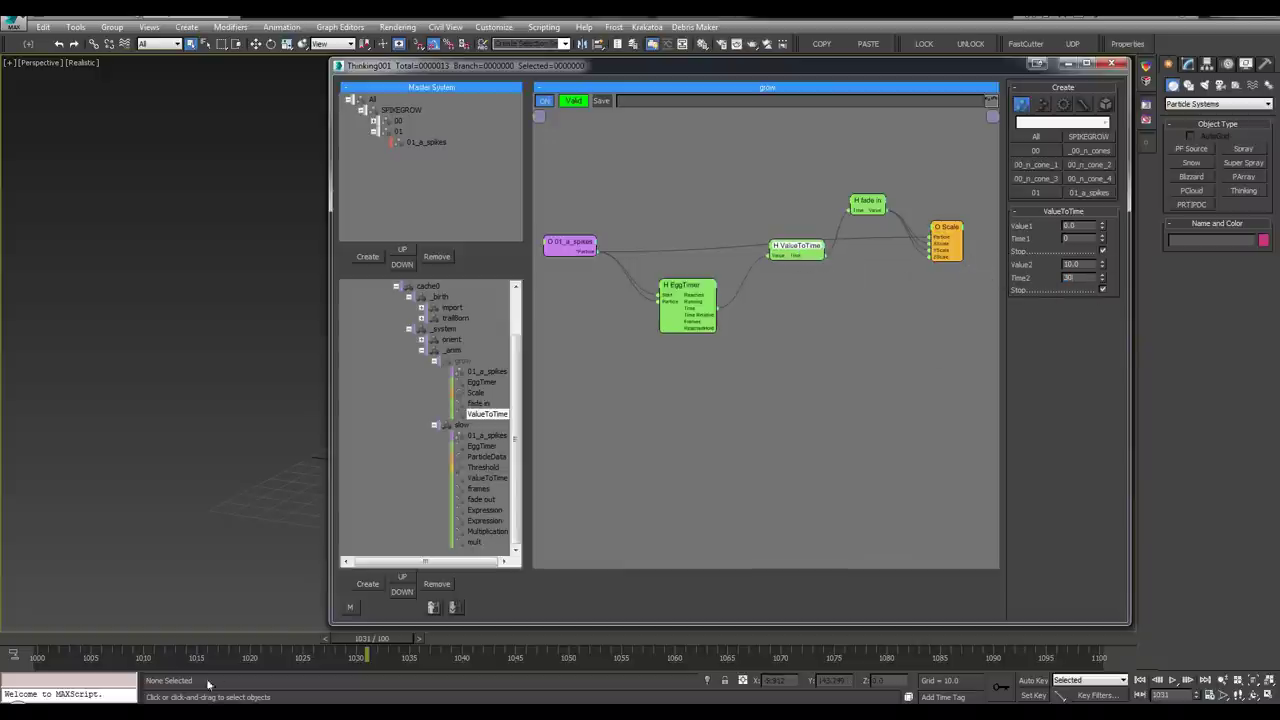
{"action": "left_click", "coordinate": [881, 206]}
{"action": "left_click_drag", "start_coordinate": [798, 248], "coordinate": [787, 262]}
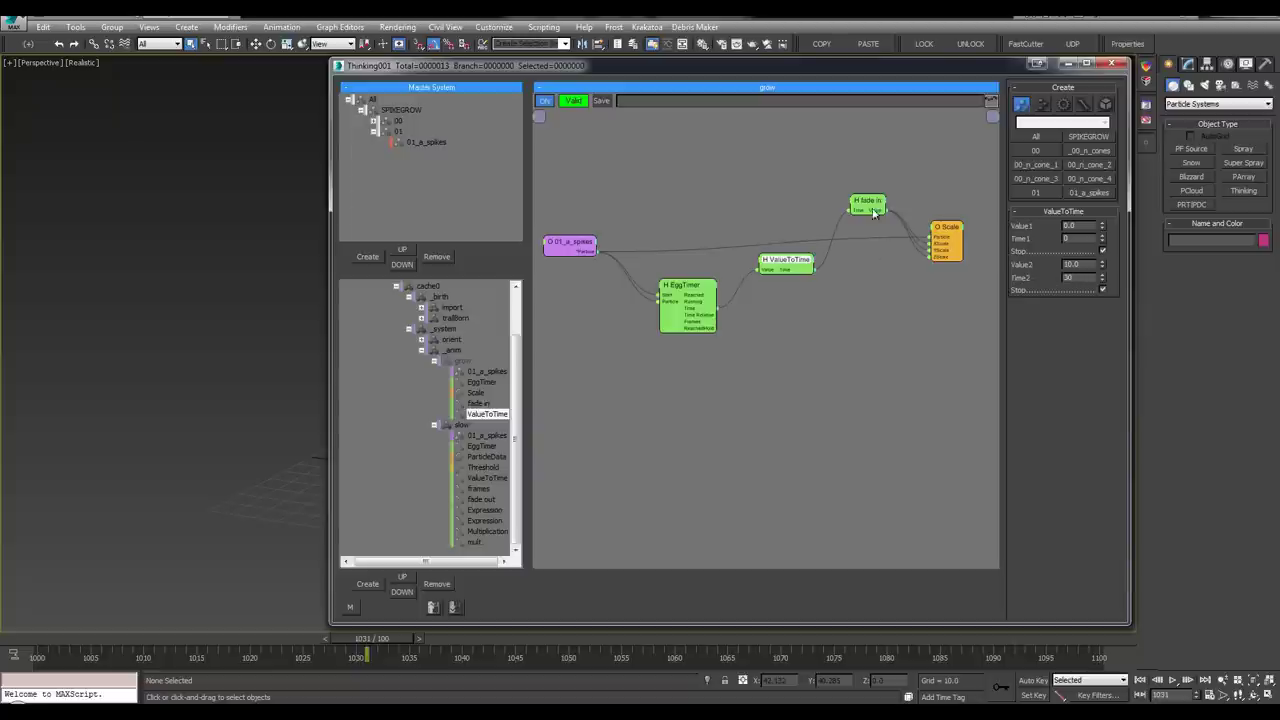
{"action": "left_click_drag", "start_coordinate": [873, 212], "coordinate": [873, 218]}
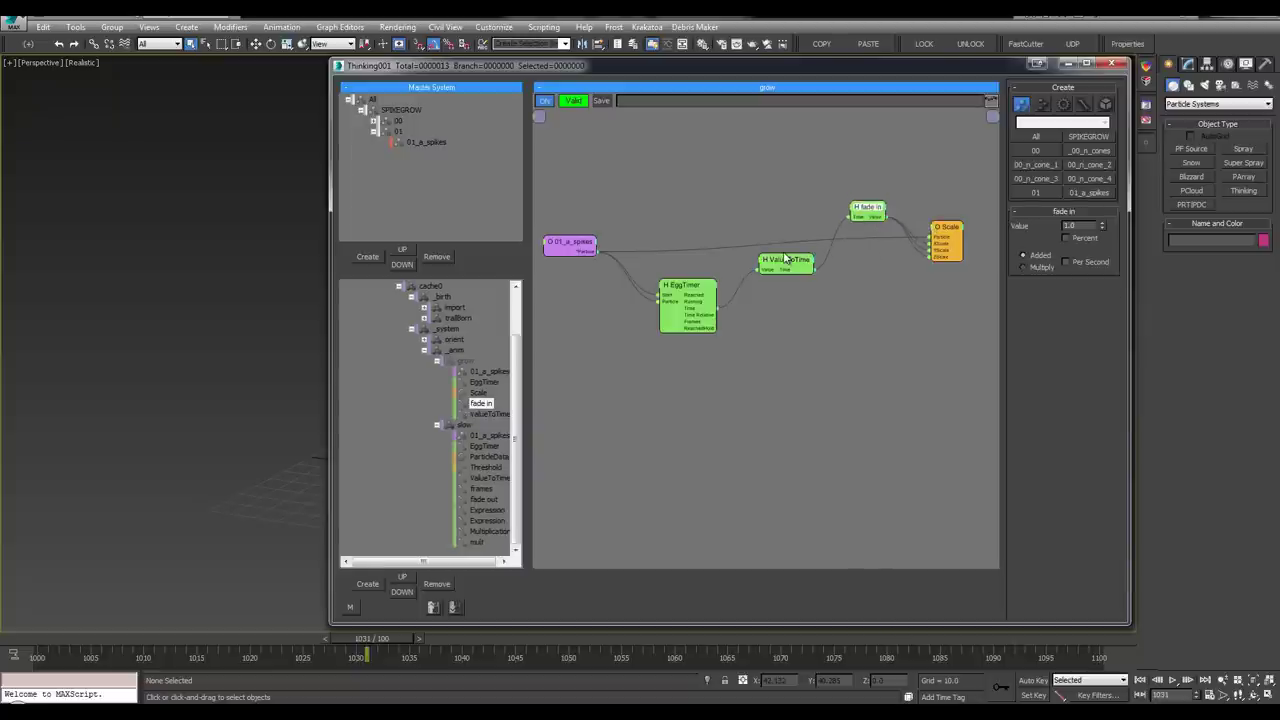
{"action": "left_click", "coordinate": [800, 300]}
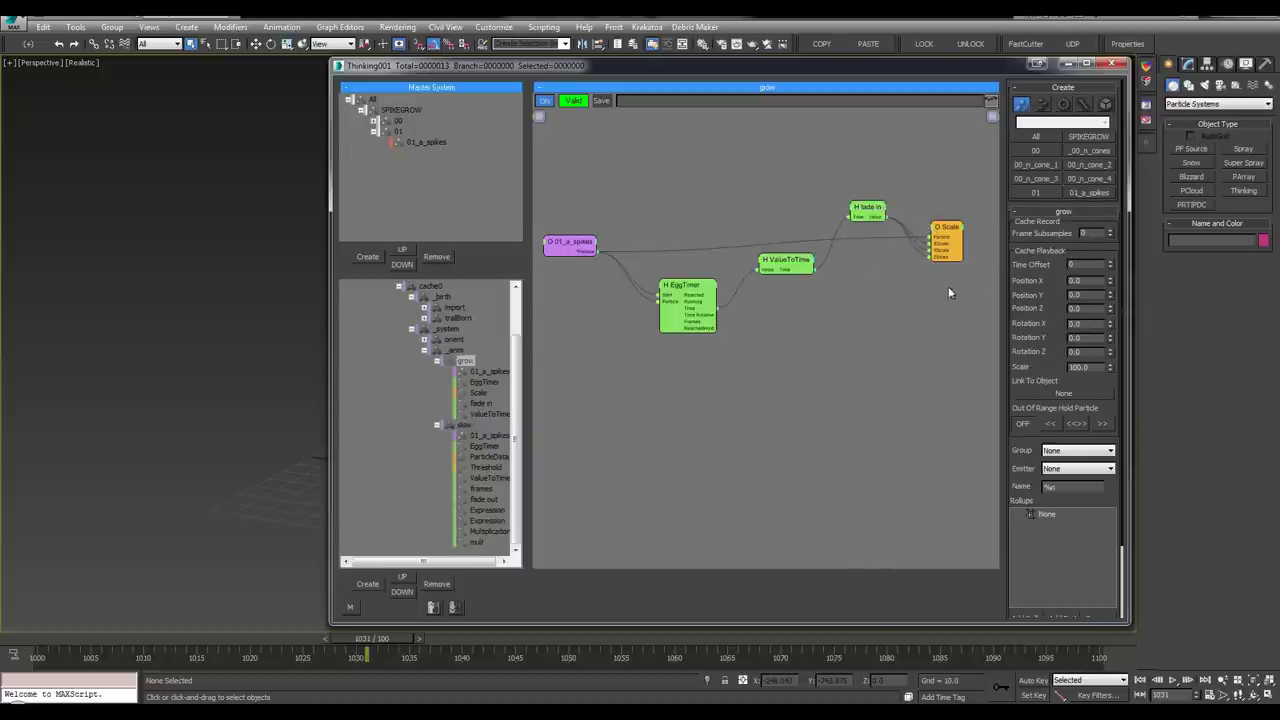
Expose the Value2 input on the grow set's ValueToTime node
{"action": "left_click", "coordinate": [787, 271]}
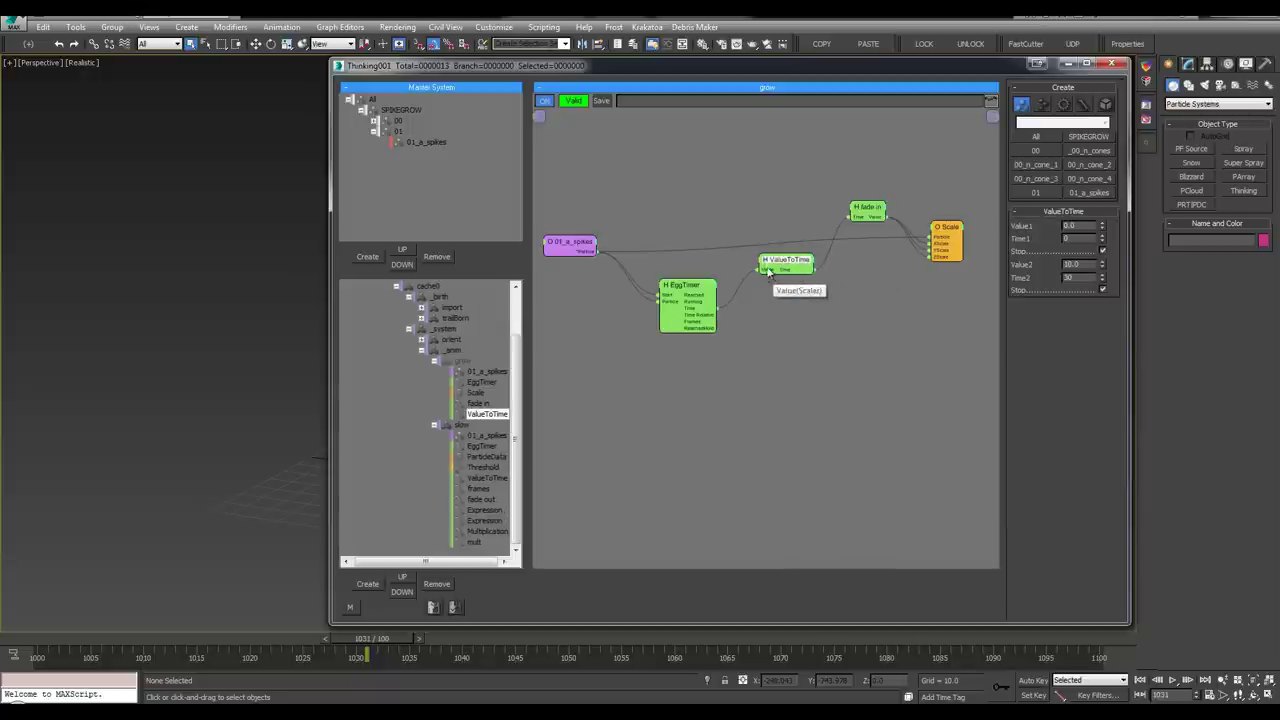
{"action": "left_click", "coordinate": [768, 271]}
{"action": "left_click", "coordinate": [757, 356]}
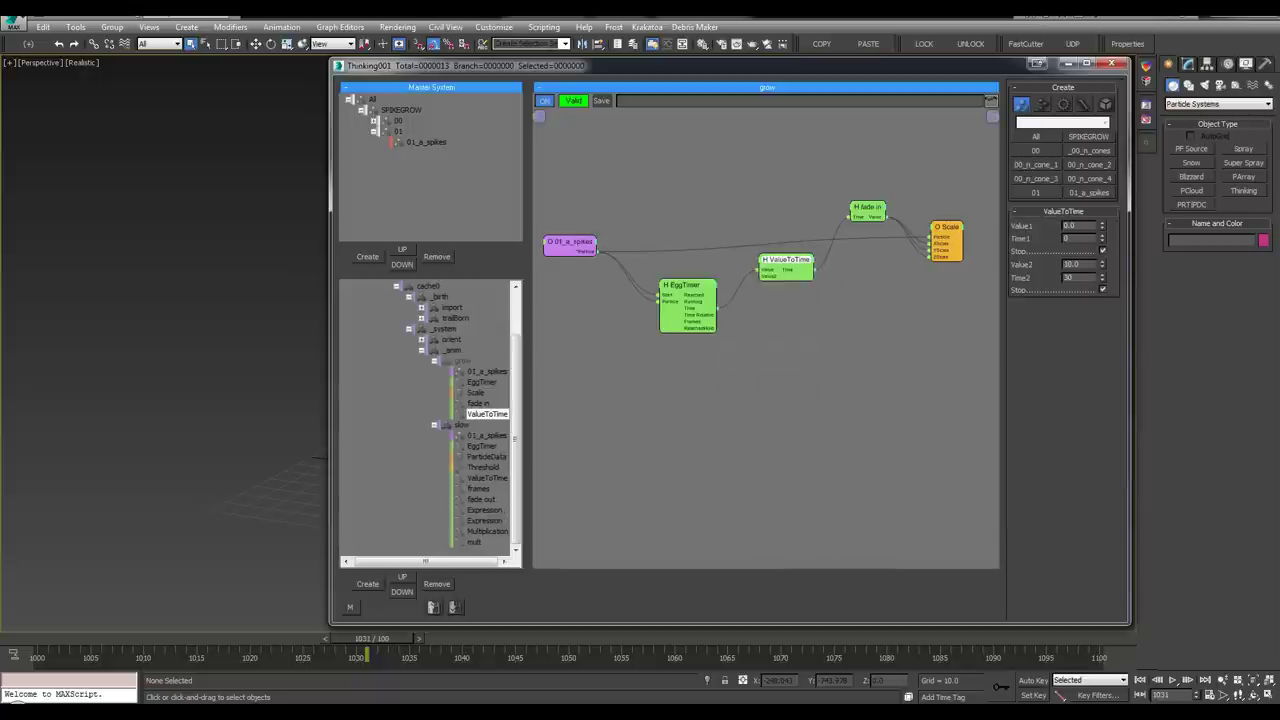
Add a Random helper to the grow set and connect the 01_a_spikes particle output to its Particle input
{"action": "left_click", "coordinate": [673, 217]}
{"action": "double_click", "coordinate": [673, 218]}
{"action": "type", "text": "ran"}
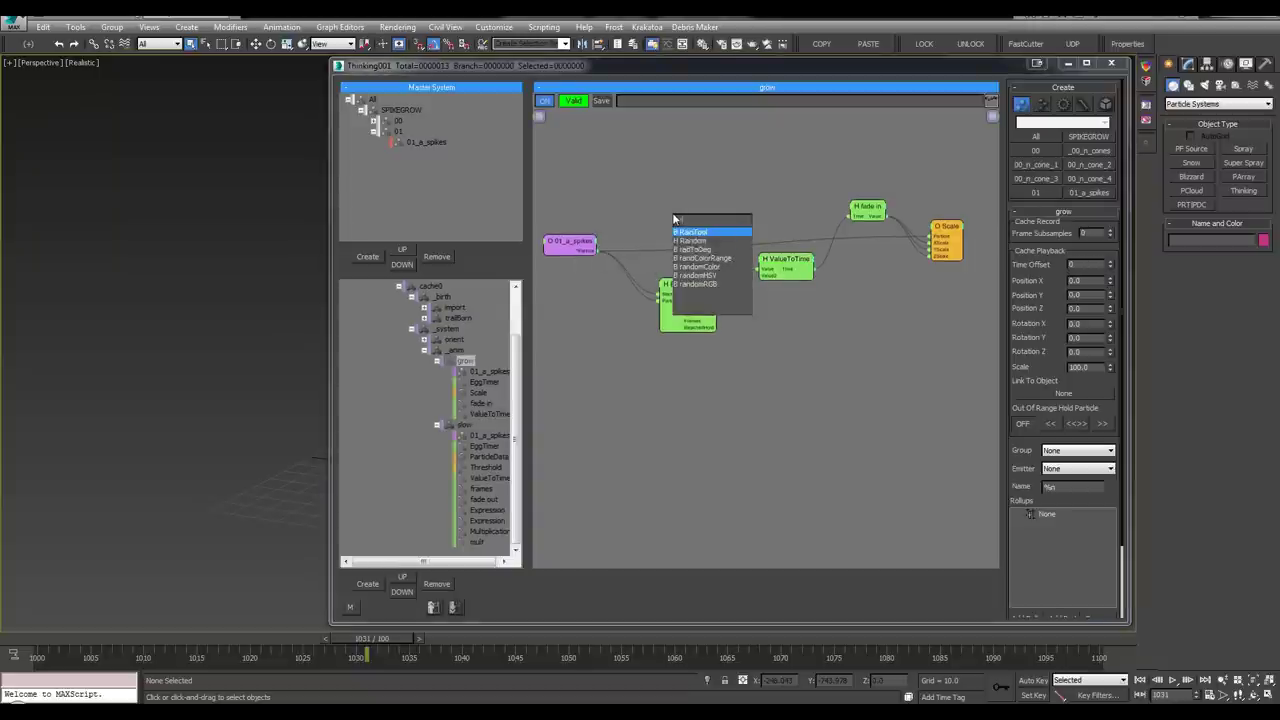
{"action": "double_click", "coordinate": [698, 231]}
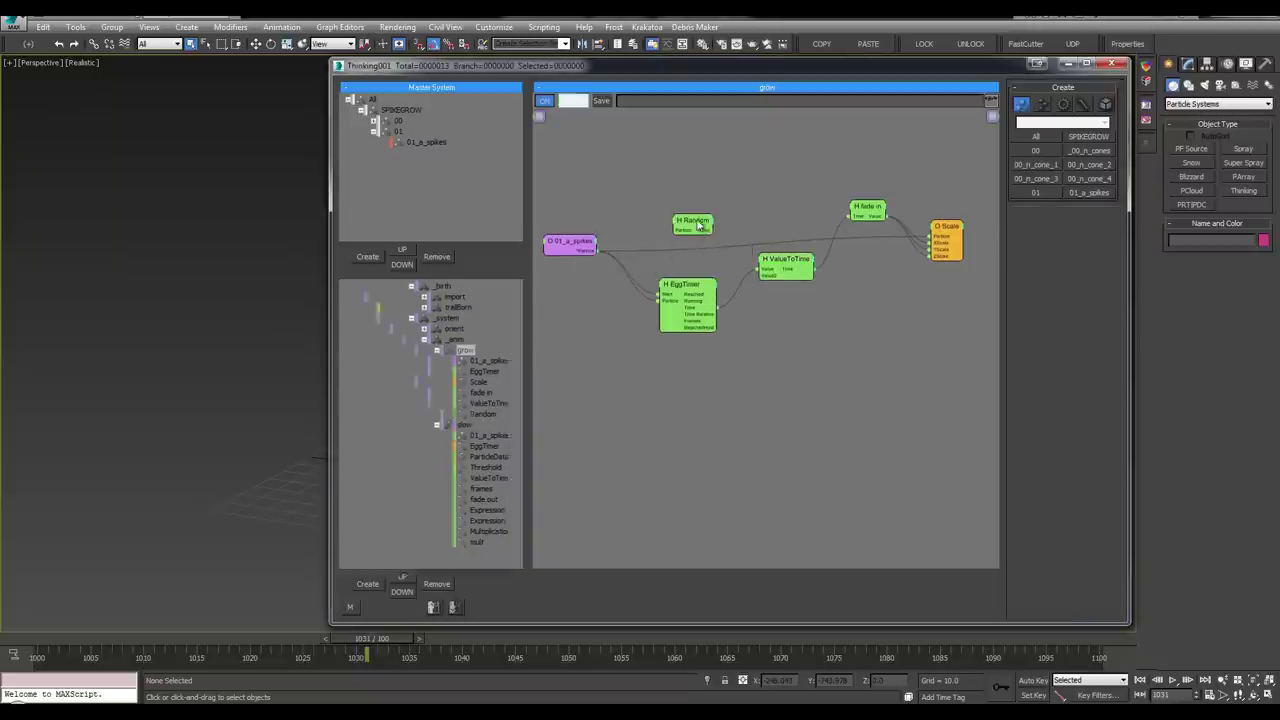
{"action": "left_click_drag", "start_coordinate": [690, 226], "coordinate": [587, 252]}
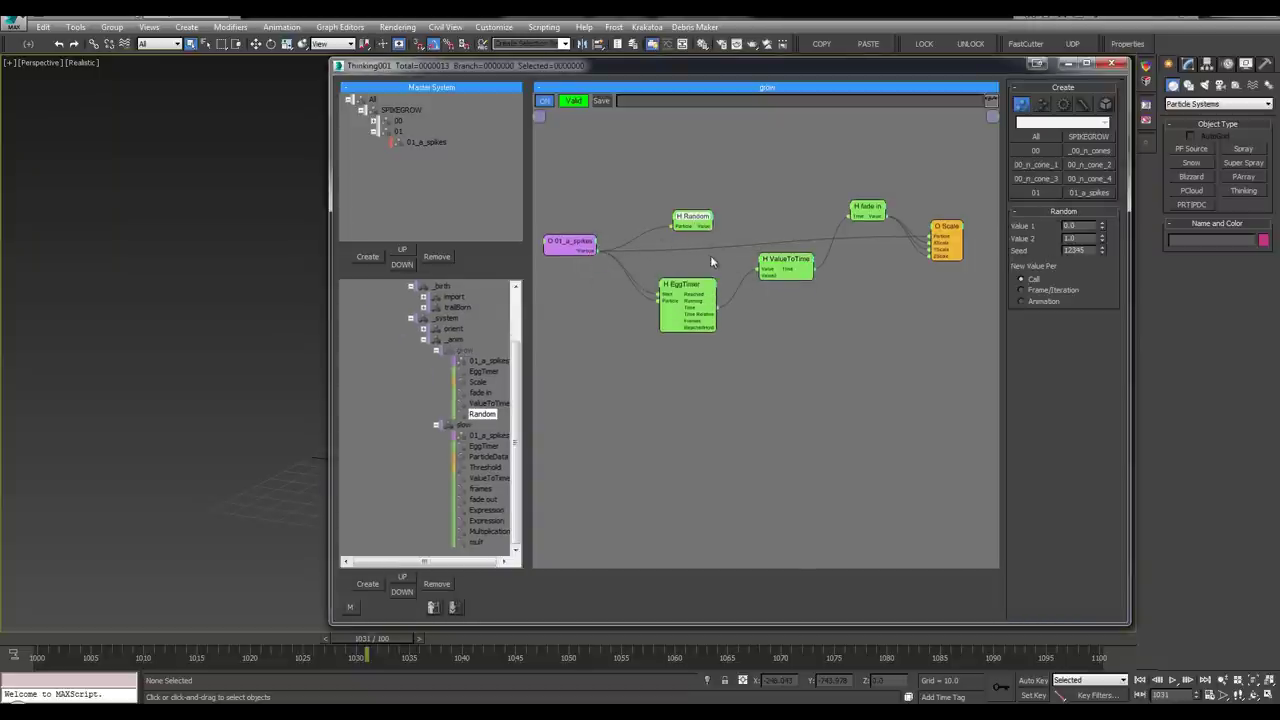
Wire Random's value into ValueToTime's Value2, with a range of 10 to 90 and a new value per Animation
{"action": "left_click", "coordinate": [710, 255]}
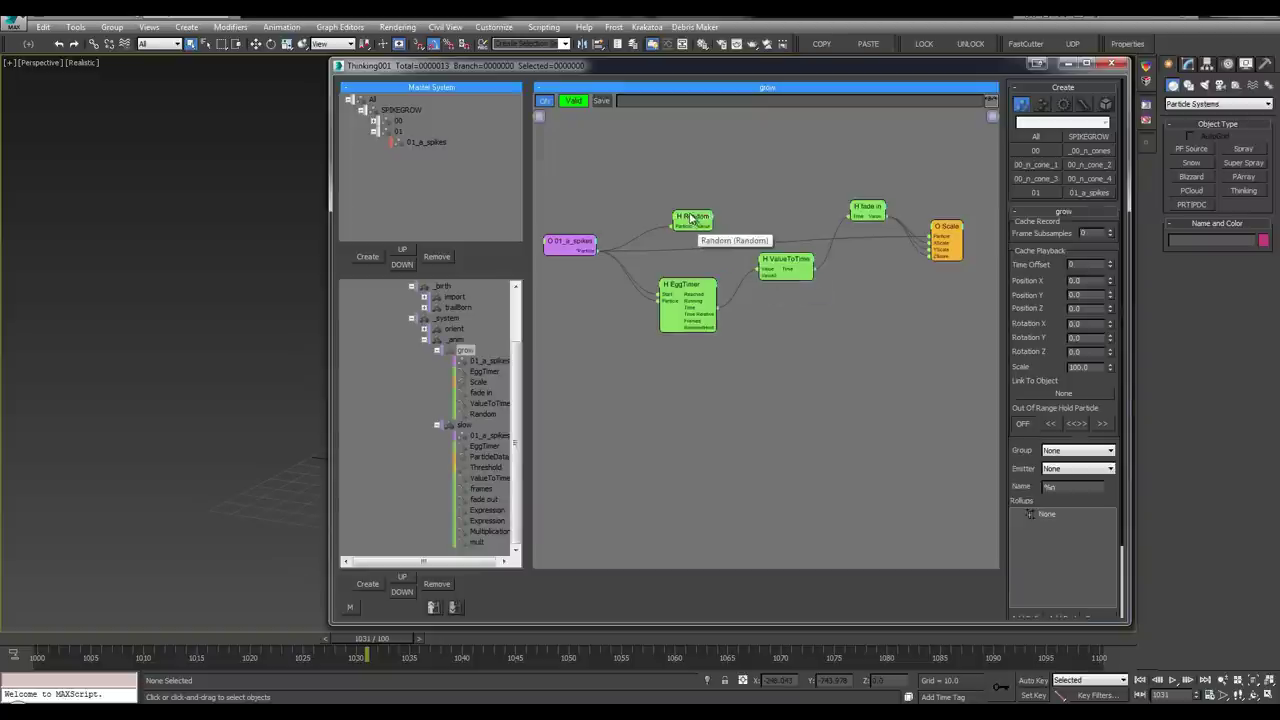
{"action": "left_click_drag", "start_coordinate": [692, 218], "coordinate": [762, 274]}
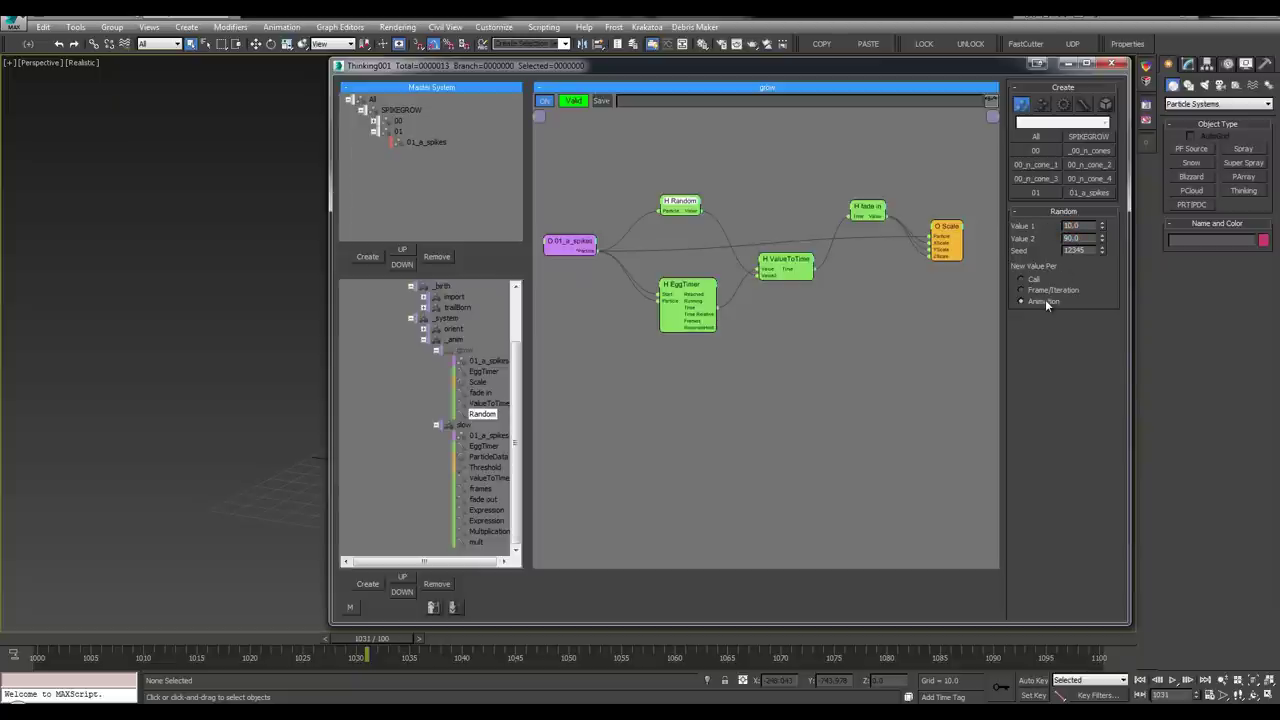
Collapse EggTimer's unused outputs, align the node below Random and enable its Single option
{"action": "double_click", "coordinate": [682, 287]}
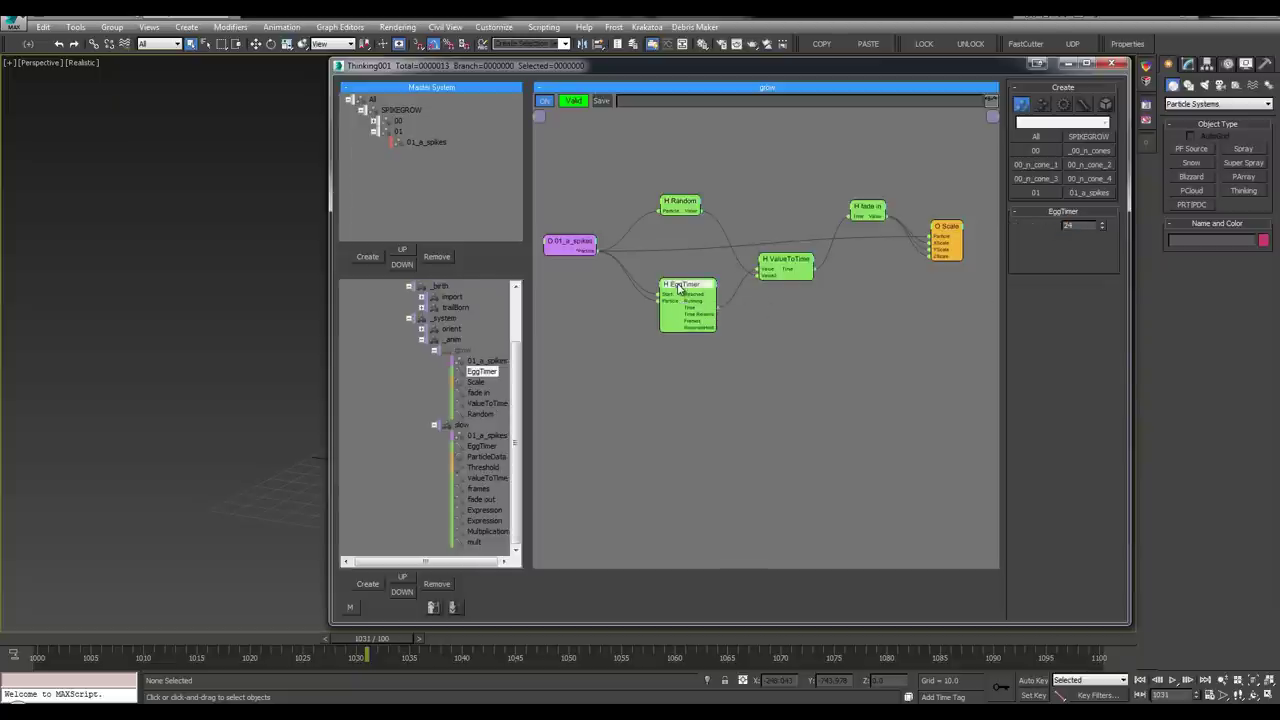
{"action": "double_click", "coordinate": [682, 287]}
{"action": "left_click_drag", "start_coordinate": [684, 291], "coordinate": [680, 279]}
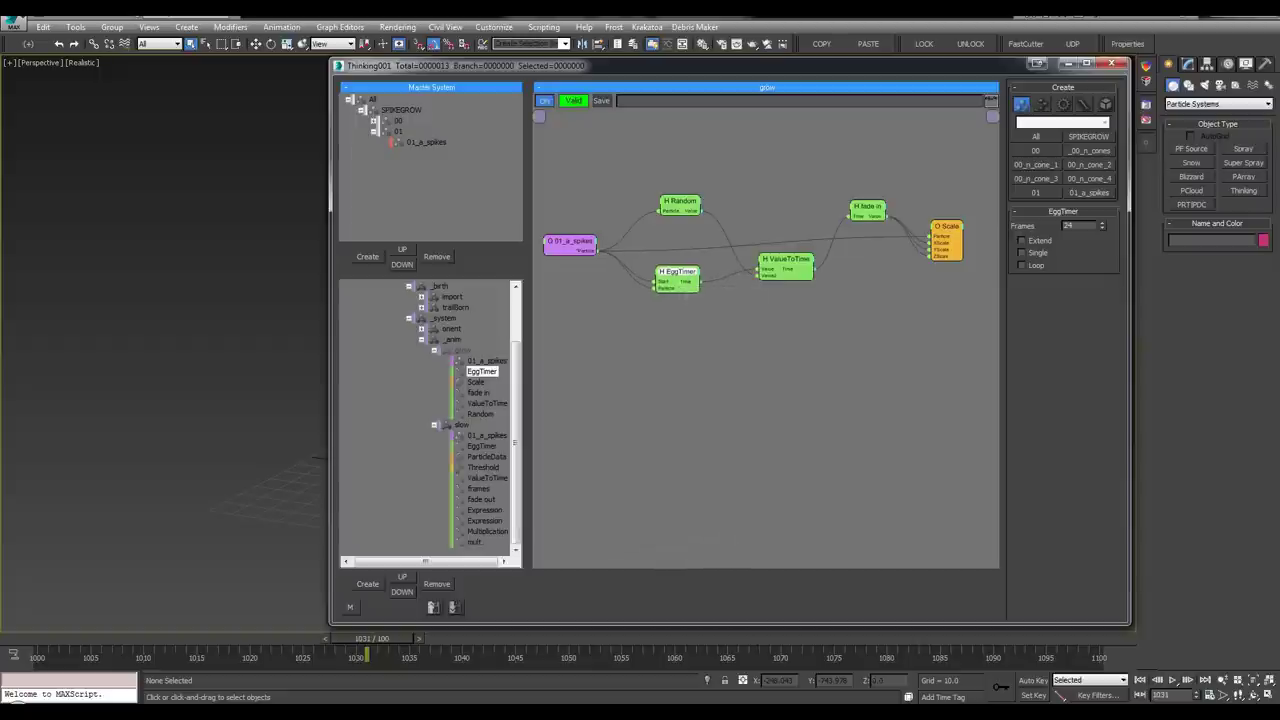
{"action": "left_click", "coordinate": [1040, 256]}
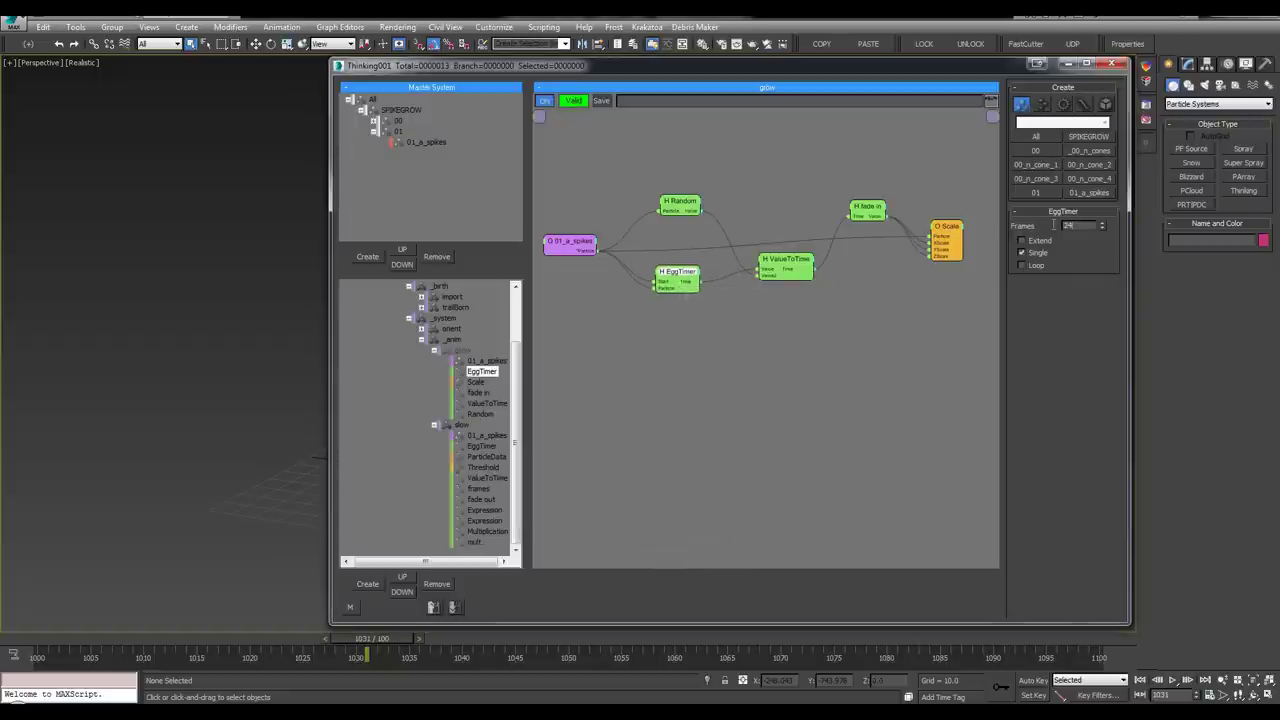
Set the grow set's EggTimer duration to 99999 frames
{"action": "type", "text": "99999"}
{"action": "key", "text": "Return"}
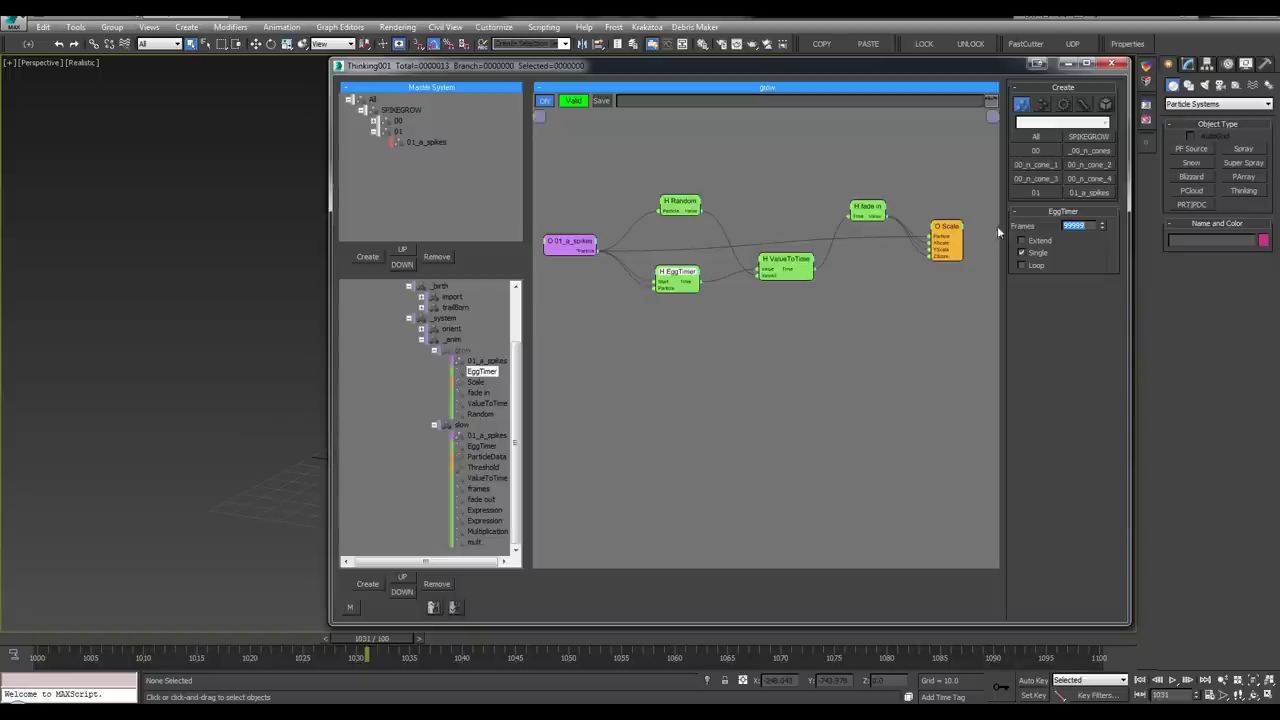
{"action": "key", "text": "ctrl+z"}
Expose the Time2 input on the grow set's ValueToTime node
{"action": "left_click", "coordinate": [763, 262]}
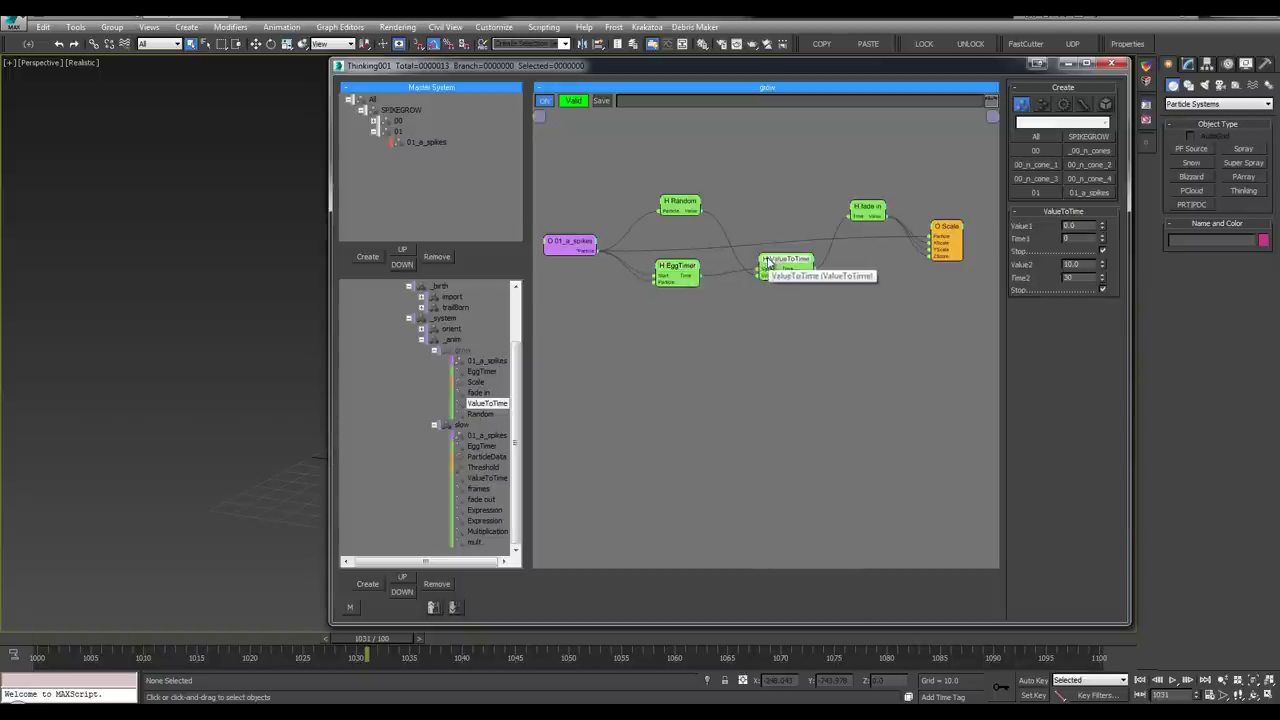
{"action": "left_click", "coordinate": [762, 259]}
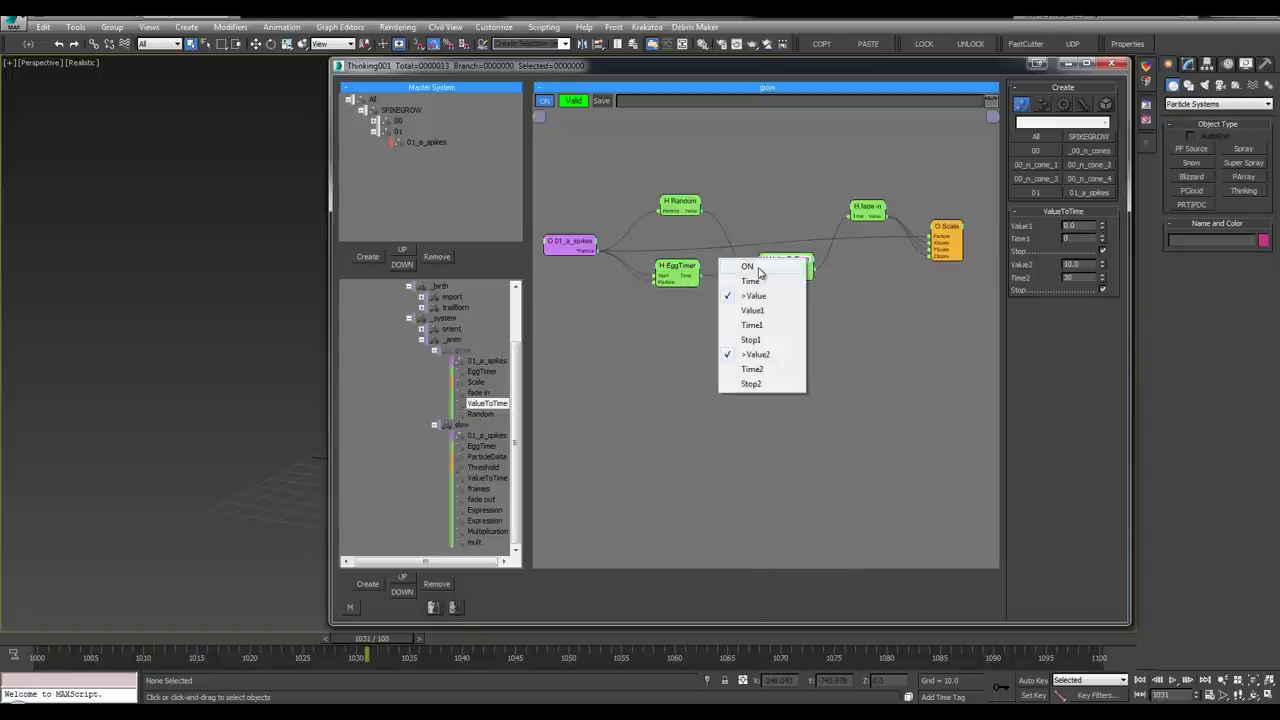
{"action": "left_click", "coordinate": [756, 372]}
Add a second Random helper below EggTimer and connect the 01_a_spikes particle output to its Particle input
{"action": "double_click", "coordinate": [676, 334]}
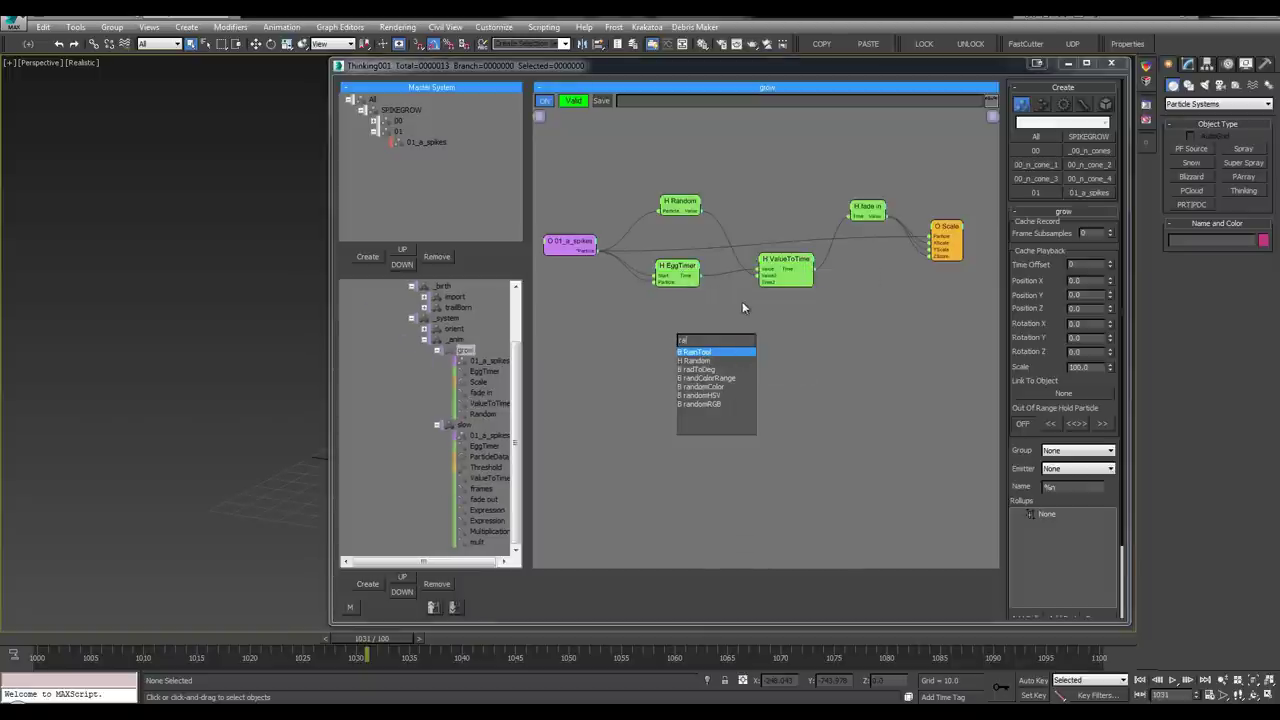
{"action": "type", "text": "ra"}
{"action": "left_click", "coordinate": [705, 361]}
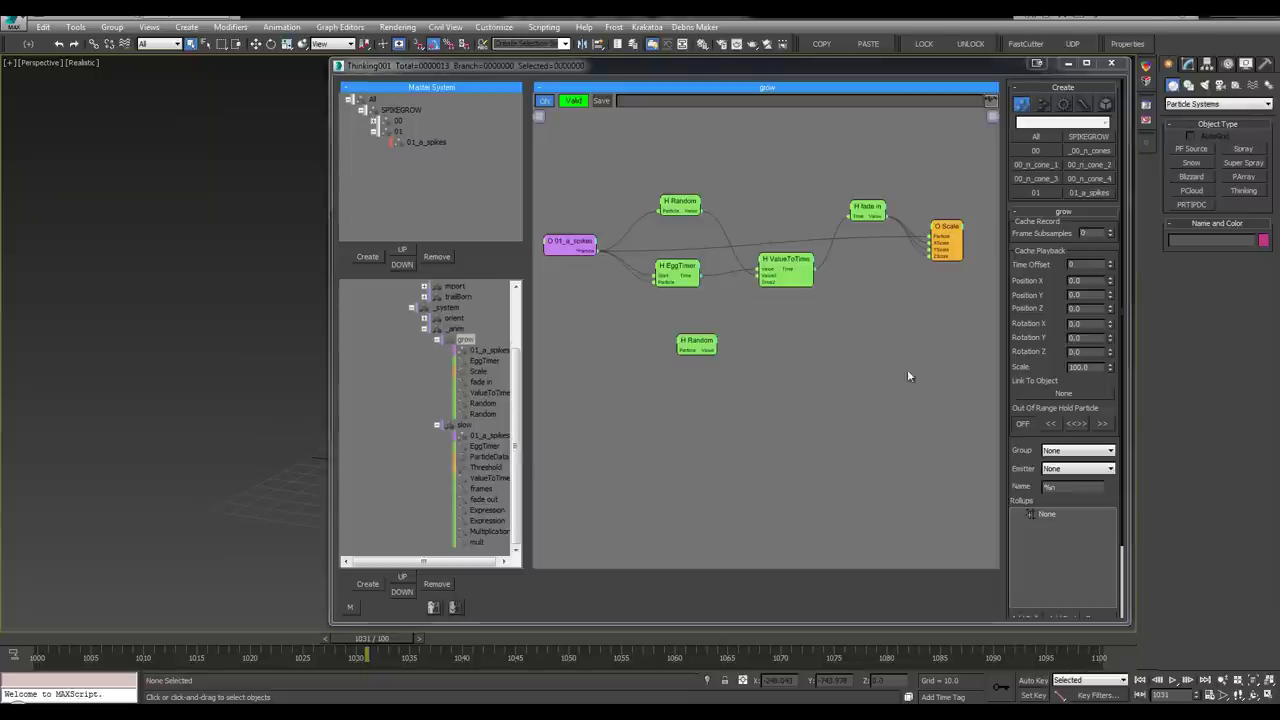
{"action": "left_click", "coordinate": [692, 342]}
{"action": "left_click", "coordinate": [687, 346]}
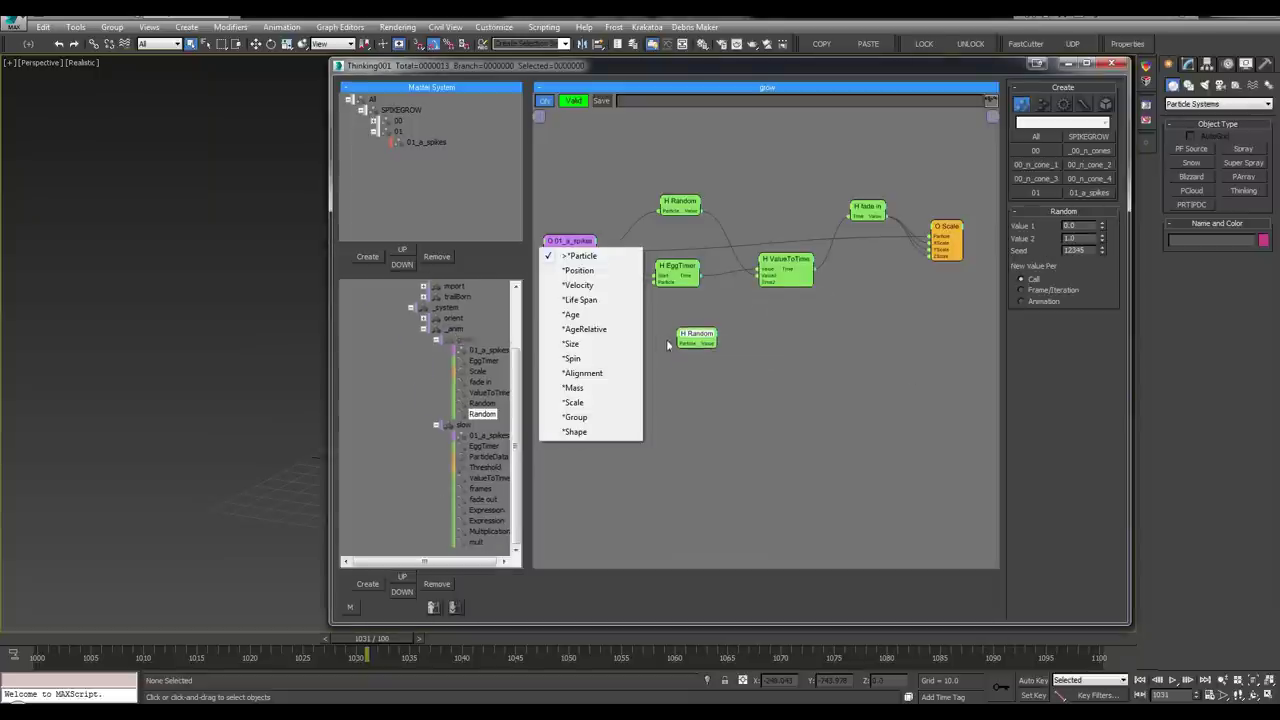
{"action": "left_click", "coordinate": [687, 347]}
{"action": "left_click_drag", "start_coordinate": [585, 255], "coordinate": [682, 342]}
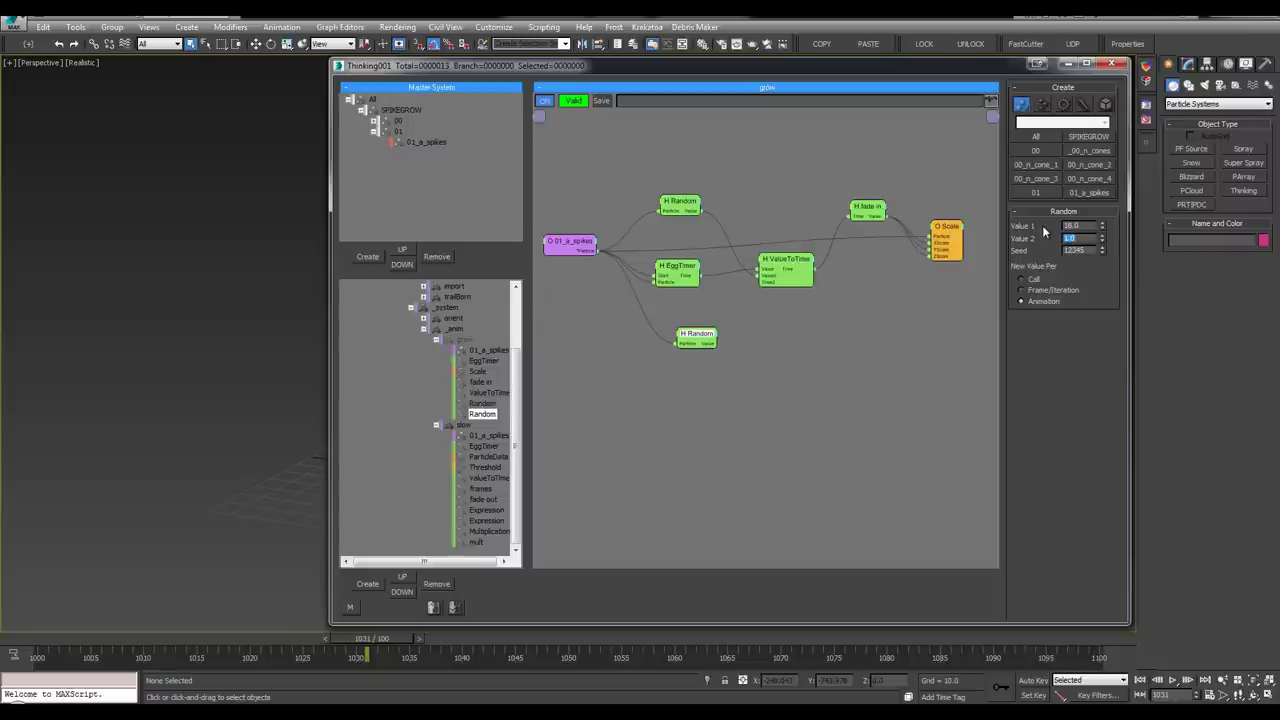
Set the second Random's value range with a new value per Animation and wire its value into ValueToTime's Time2
{"action": "type", "text": "5"}
{"action": "key", "text": "Return"}
{"action": "left_click_drag", "start_coordinate": [697, 334], "coordinate": [705, 318]}
{"action": "left_click", "coordinate": [781, 259]}
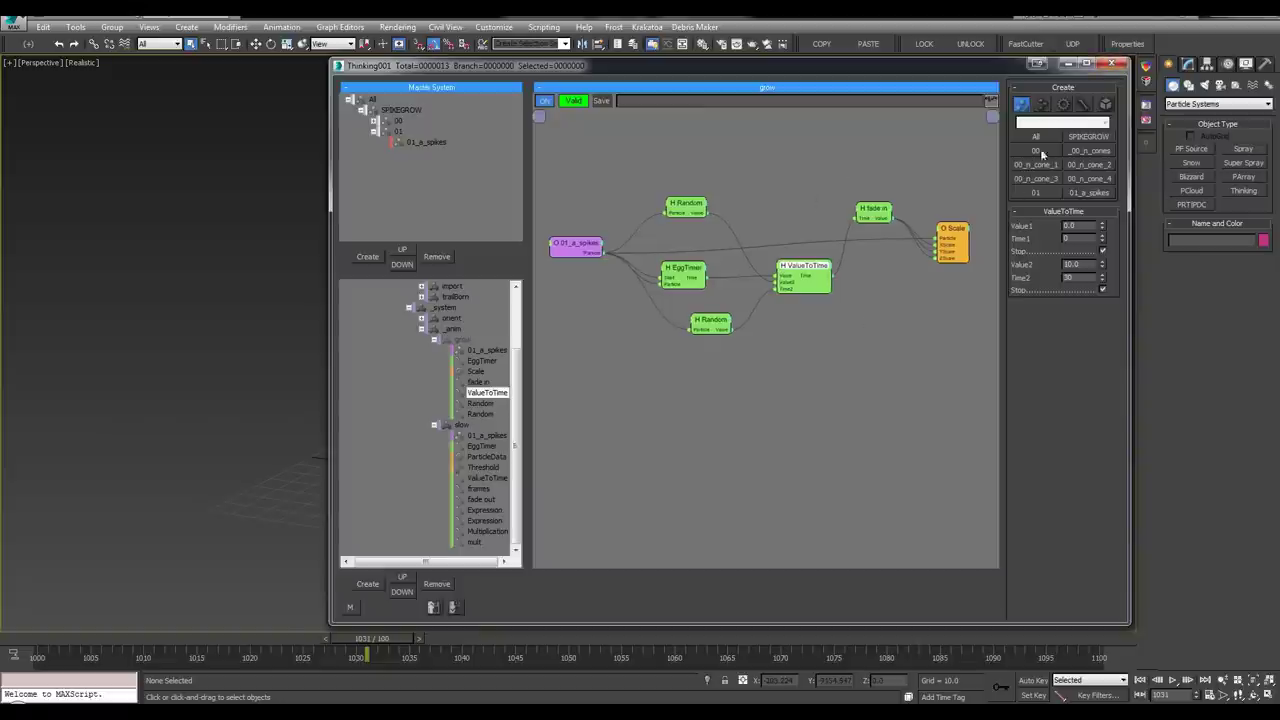
Close the Thinking Particles editor and scrub the timeline to about frame 1032 to inspect the spikes' scale up close
{"action": "left_click", "coordinate": [1110, 64]}
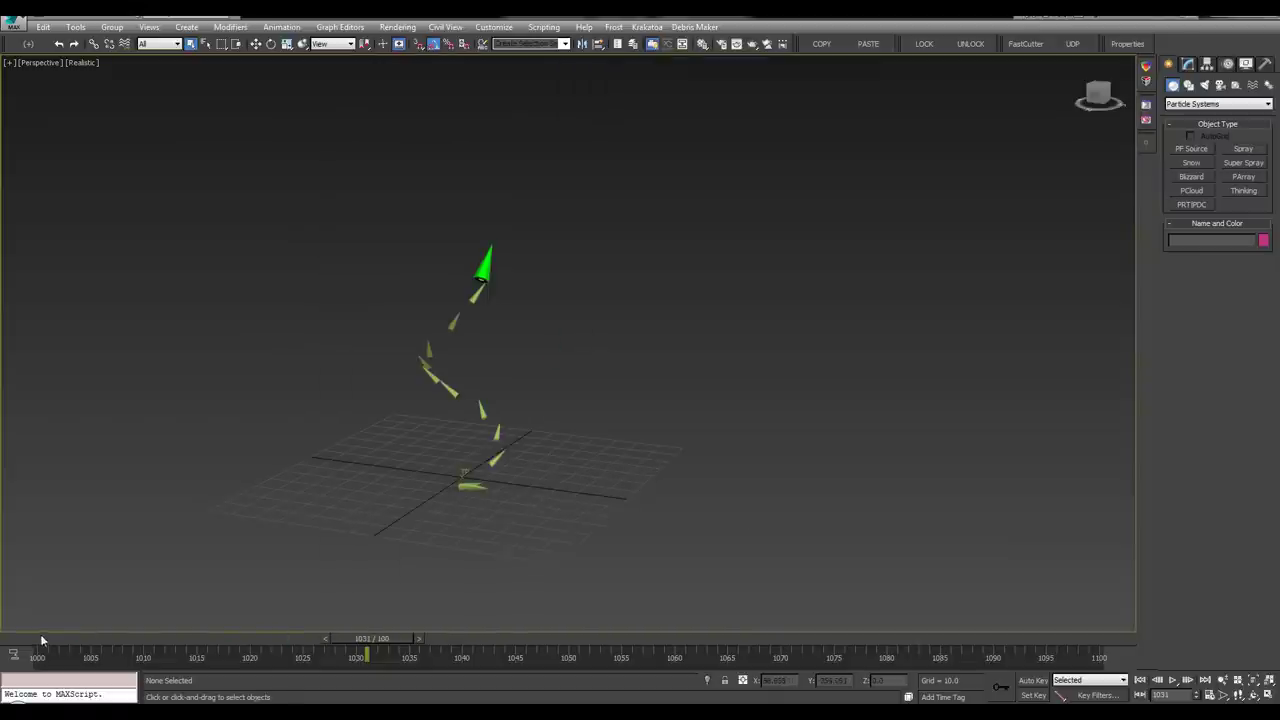
{"action": "left_click_drag", "start_coordinate": [70, 640], "coordinate": [380, 642]}
{"action": "scroll", "coordinate": [465, 344], "scroll_direction": "up", "scroll_amount": 5}
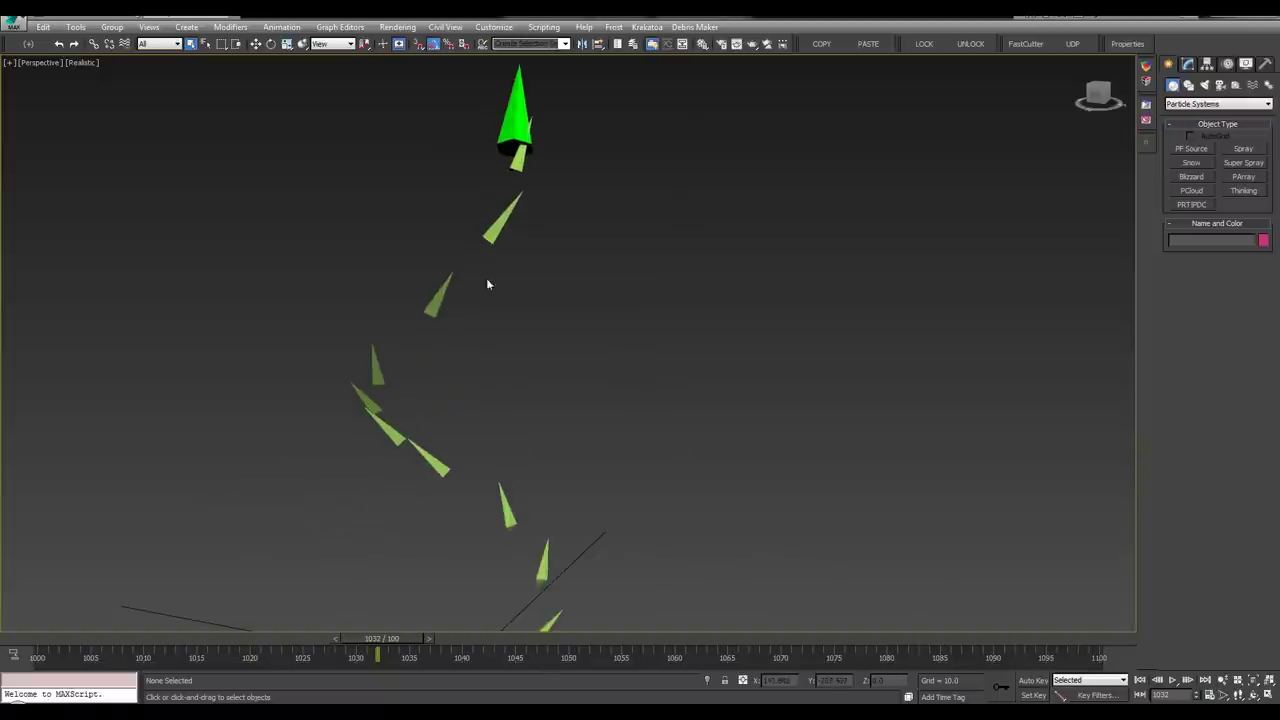
Switch the viewport to wireframe, open the grow set and play the animation to examine how the spikes scale up
{"action": "key", "text": "F3"}
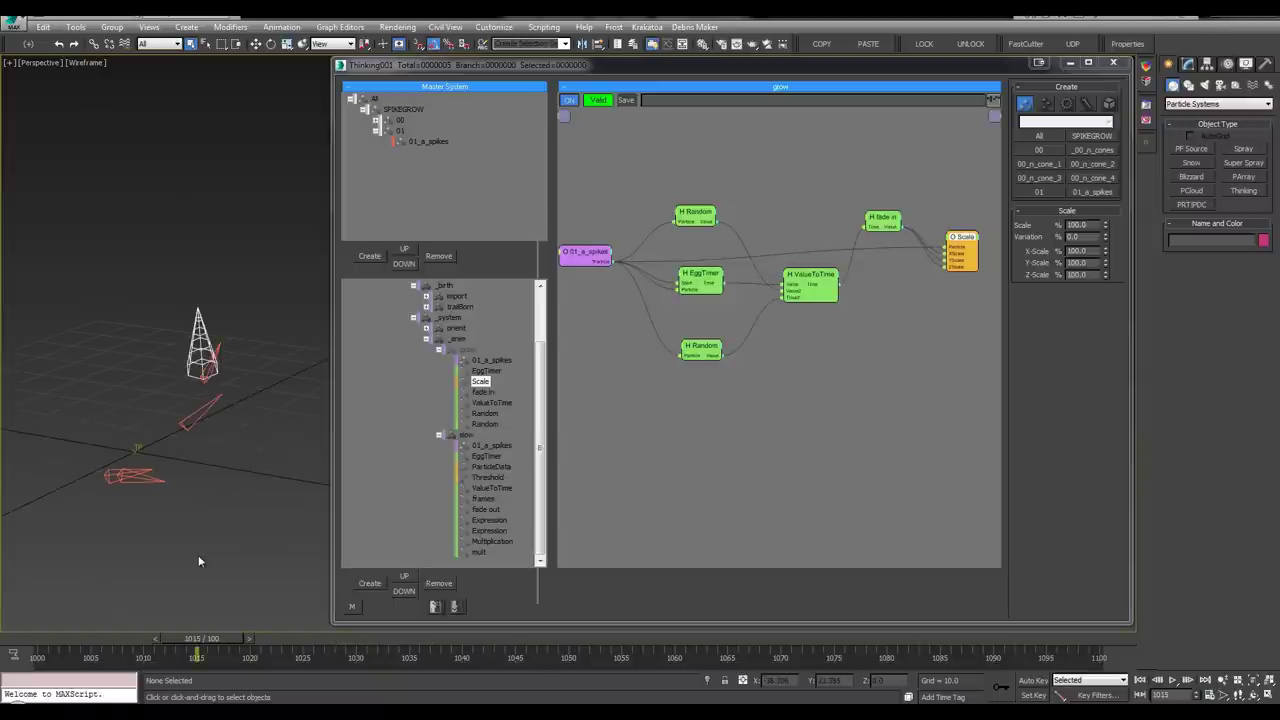
{"action": "middle_click", "coordinate": [472, 353]}
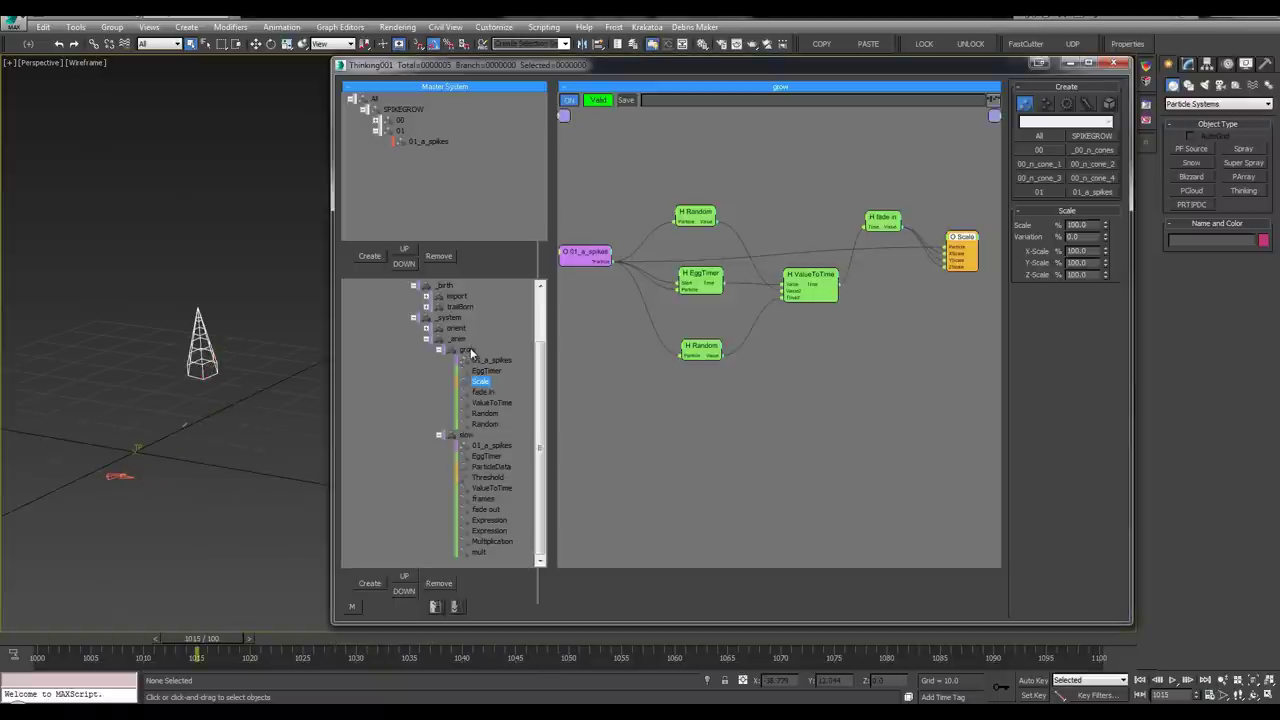
{"action": "left_click", "coordinate": [468, 350]}
{"action": "left_click_drag", "start_coordinate": [207, 650], "coordinate": [84, 651]}
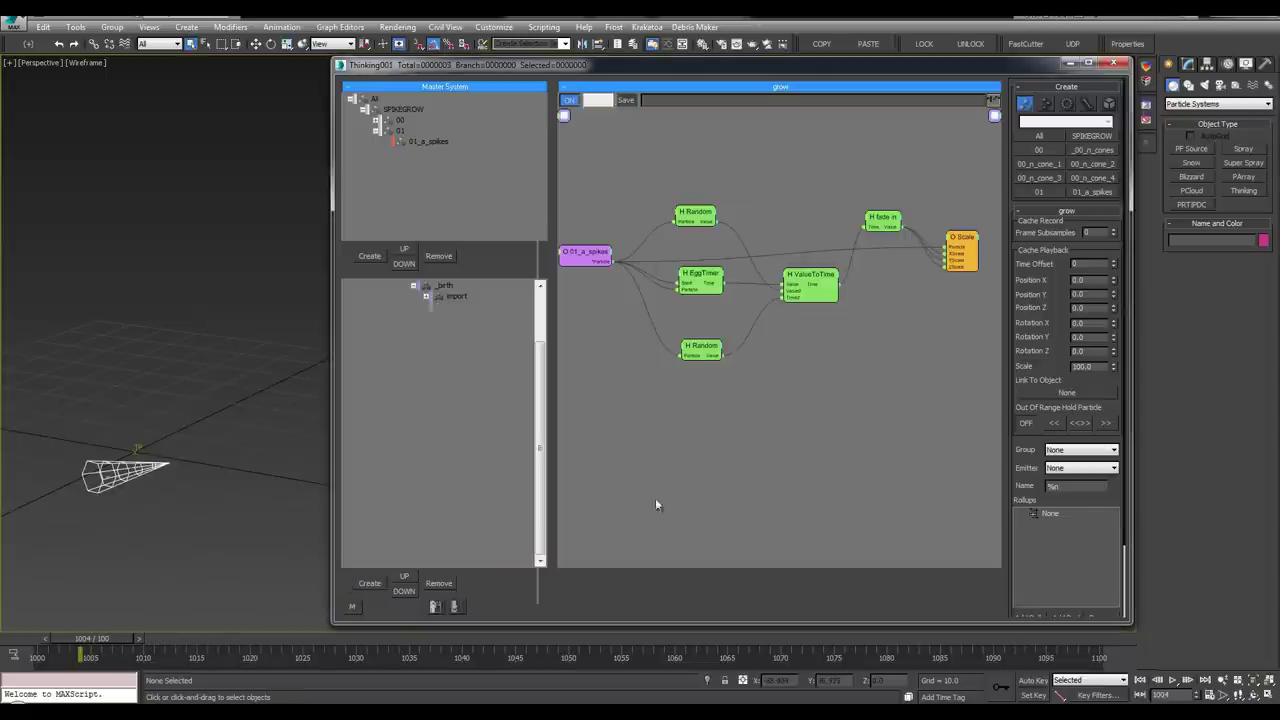
{"action": "key", "text": "/"}
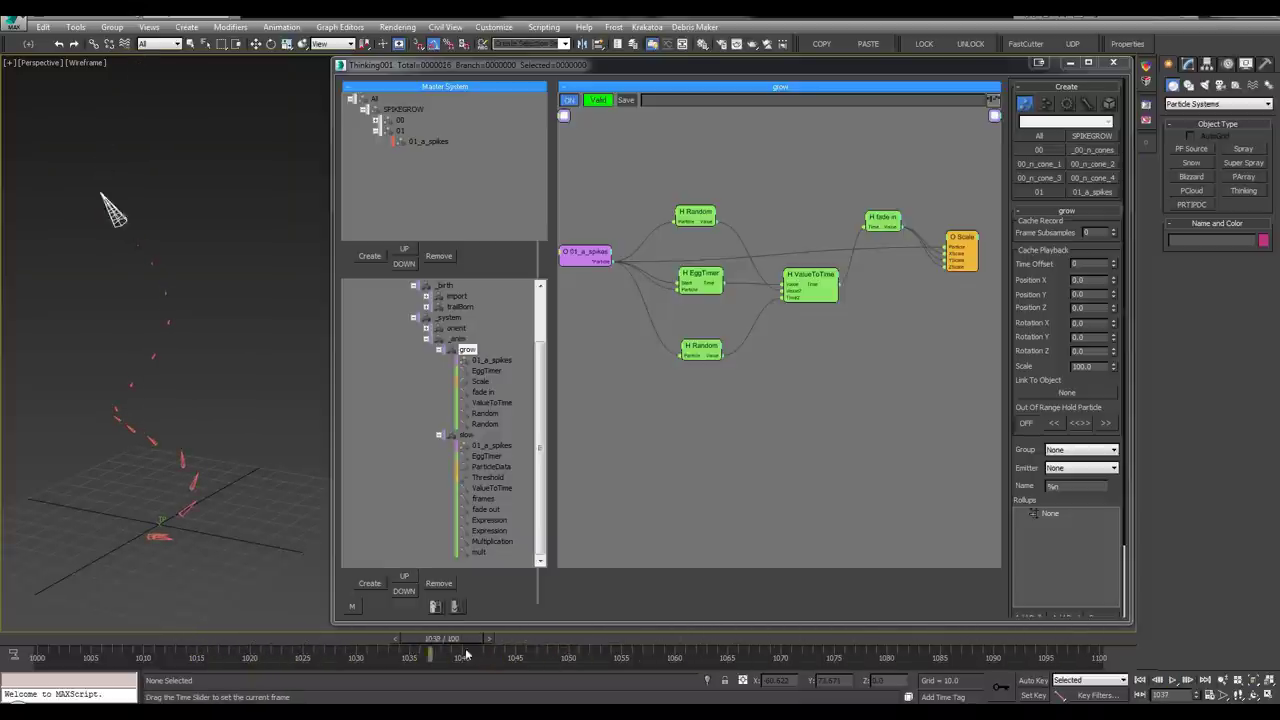
Maximize the working viewport and return it to a shaded perspective view of the whole spike trail
{"action": "middle_click_drag", "start_coordinate": [179, 281], "coordinate": [200, 420], "text": "alt"}
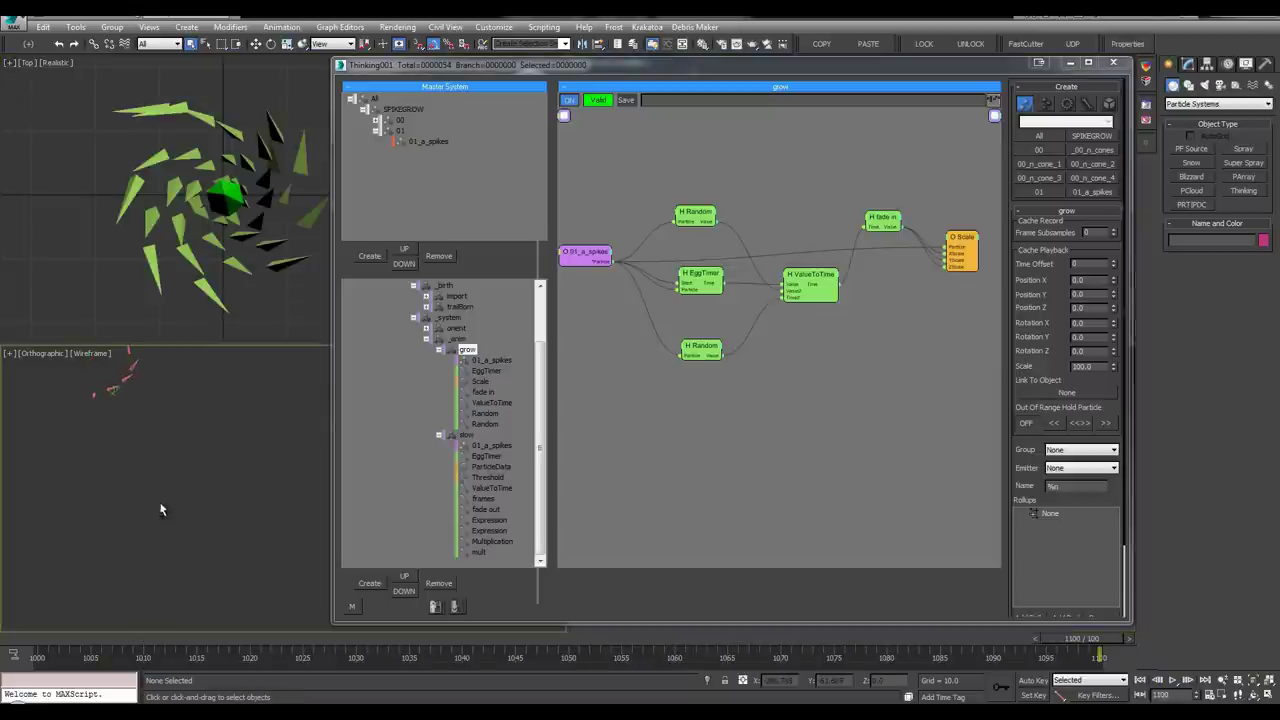
{"action": "key", "text": "alt+w"}
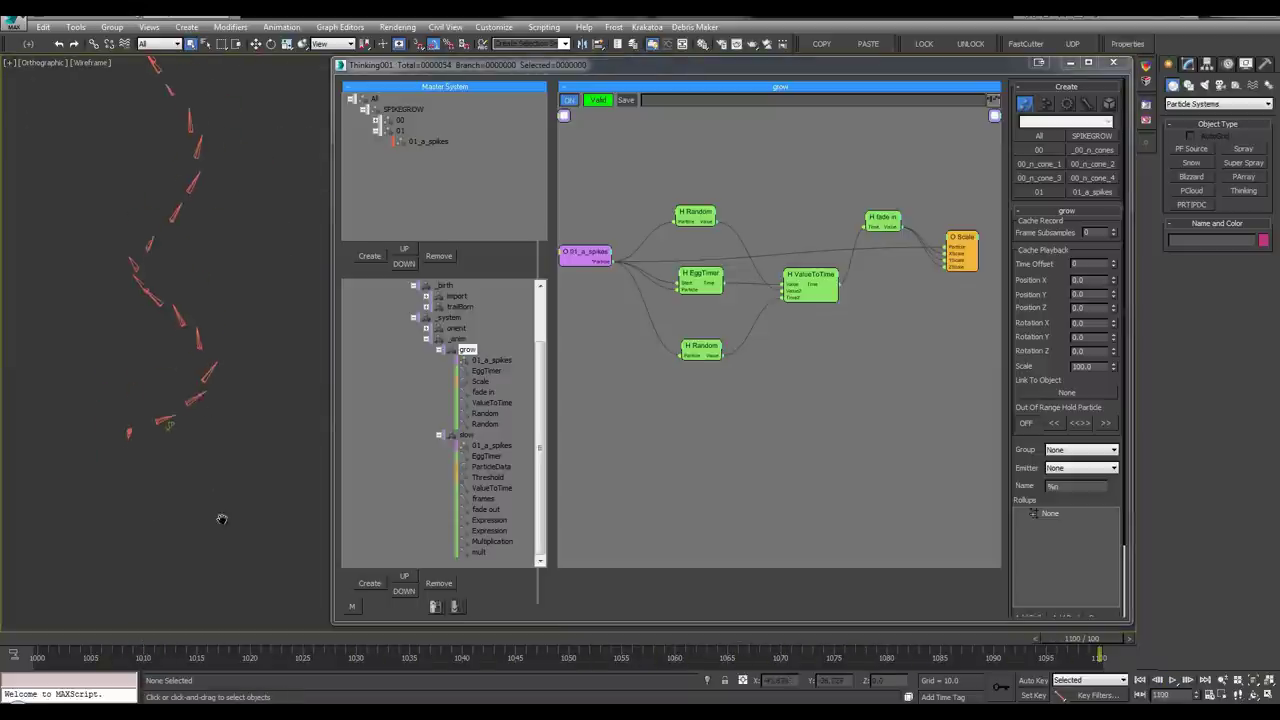
{"action": "key", "text": "p"}
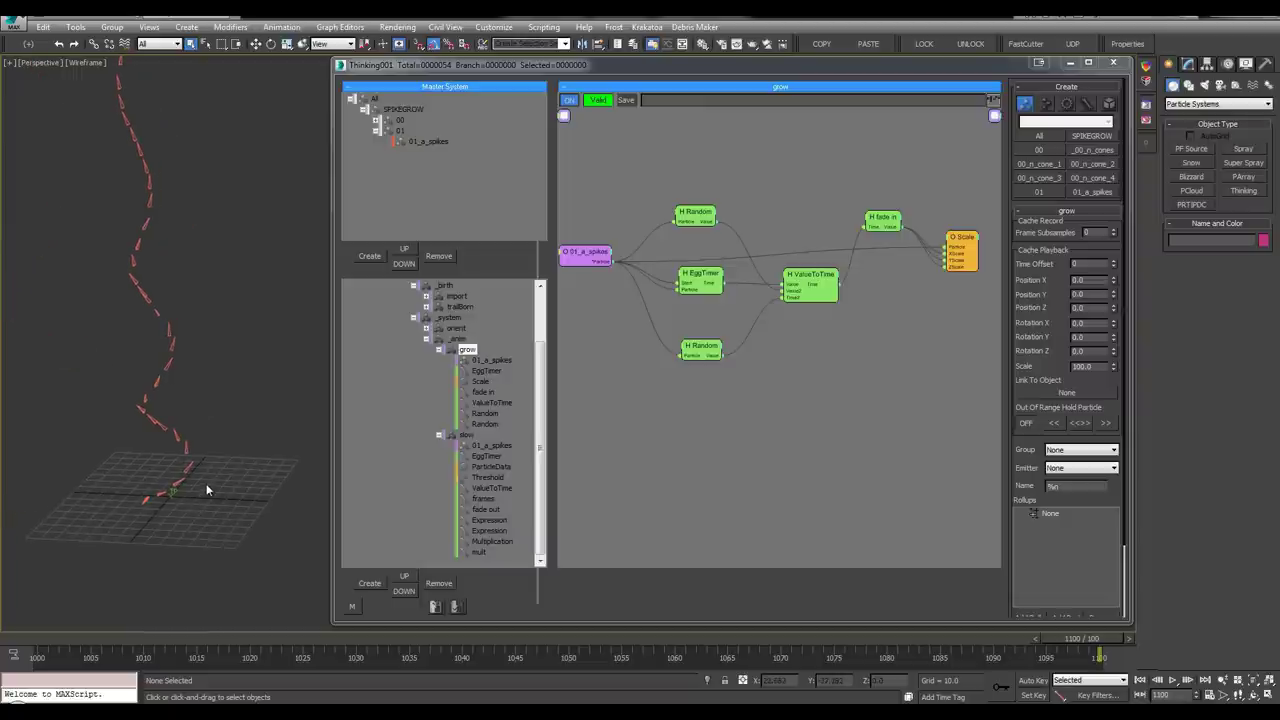
{"action": "key", "text": "F3"}
{"action": "mouse_move", "coordinate": [185, 413]}
{"action": "middle_mouse_down", "text": "alt"}
{"action": "mouse_move", "coordinate": [168, 453]}
{"action": "mouse_move", "coordinate": [205, 463]}
{"action": "middle_mouse_up", "text": "alt"}
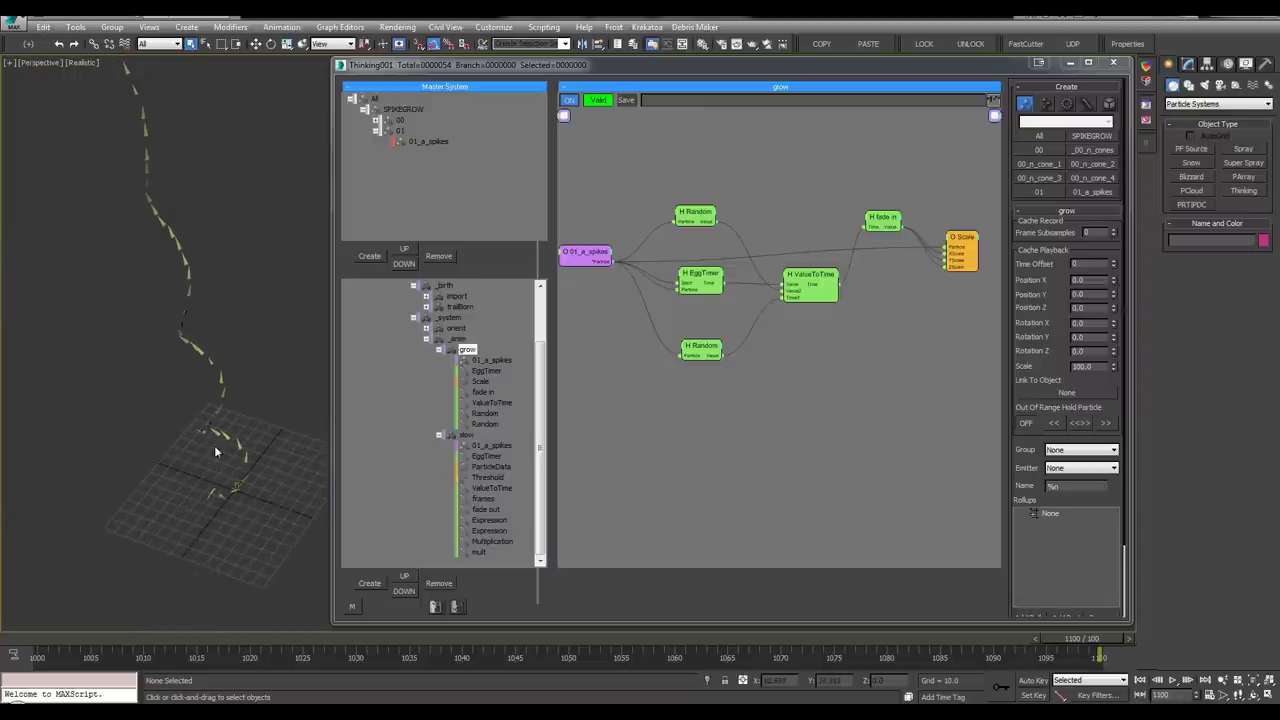
Collapse the grow and slow sets in the dynamic set tree and move the timeline to frame 1062
{"action": "left_click_drag", "start_coordinate": [543, 349], "coordinate": [547, 308]}
{"action": "left_click", "coordinate": [439, 392]}
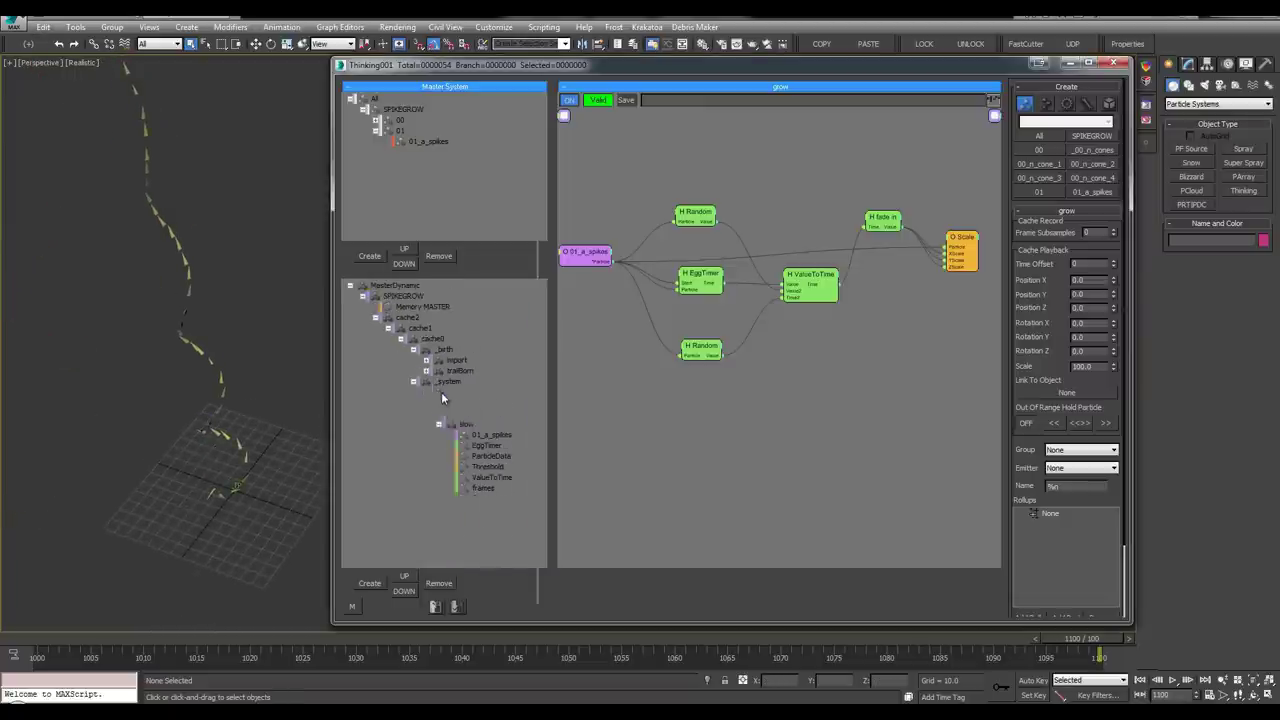
{"action": "left_click", "coordinate": [439, 425]}
{"action": "left_click_drag", "start_coordinate": [243, 640], "coordinate": [698, 642]}
Delete the disabled PositionBorn node from the trailBorn set and set TrailBorn's Distance to 2.0
{"action": "left_click", "coordinate": [455, 360]}
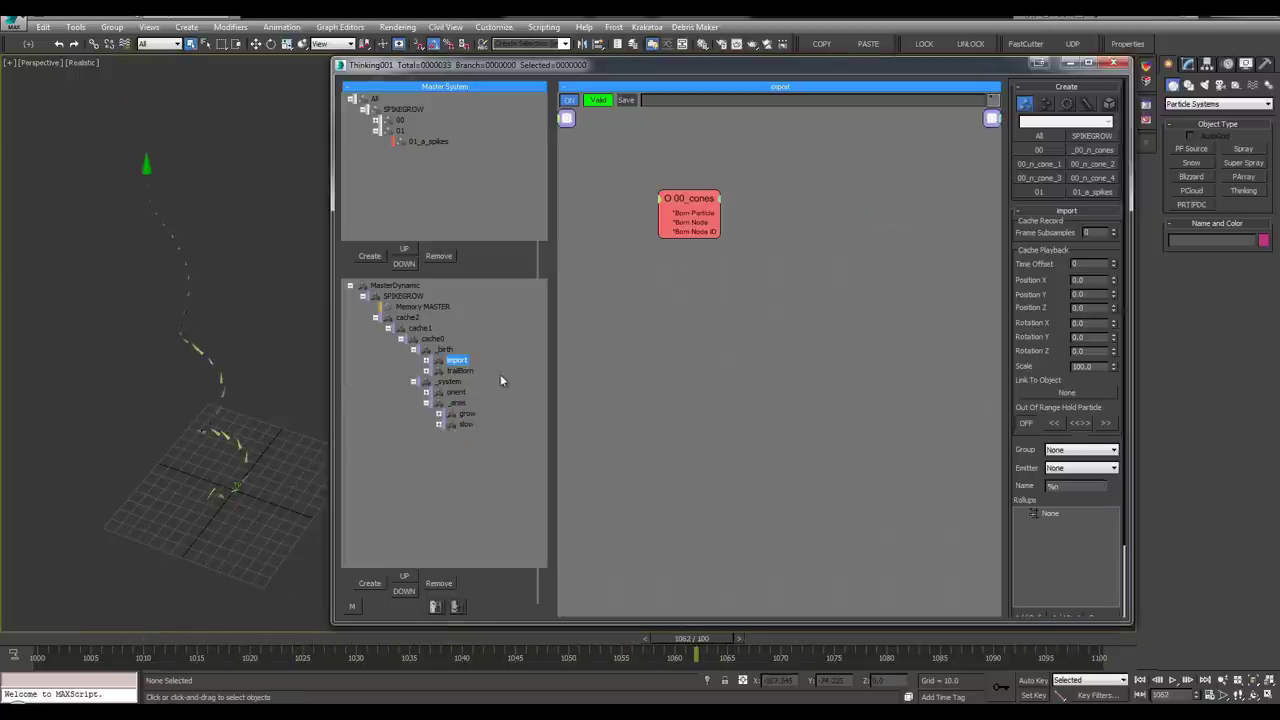
{"action": "left_click", "coordinate": [462, 371]}
{"action": "left_click", "coordinate": [817, 256]}
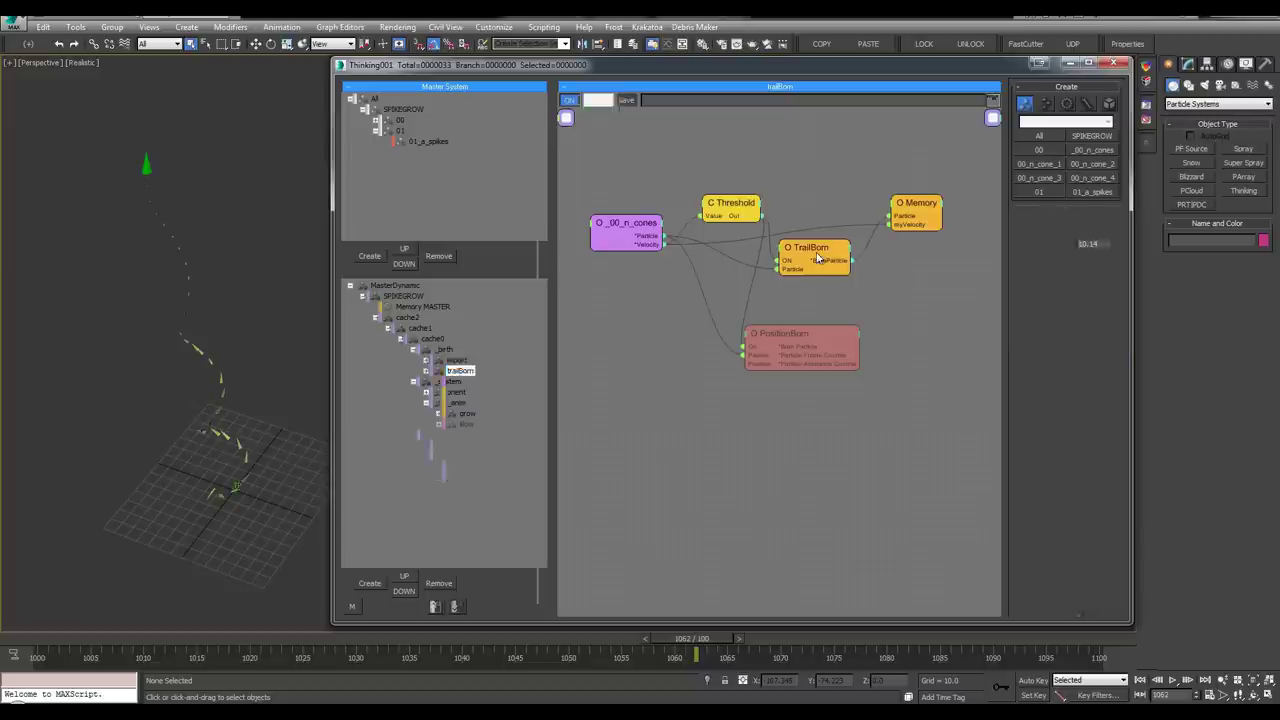
{"action": "left_click", "coordinate": [796, 335]}
{"action": "key", "text": "Delete"}
{"action": "left_click", "coordinate": [842, 259]}
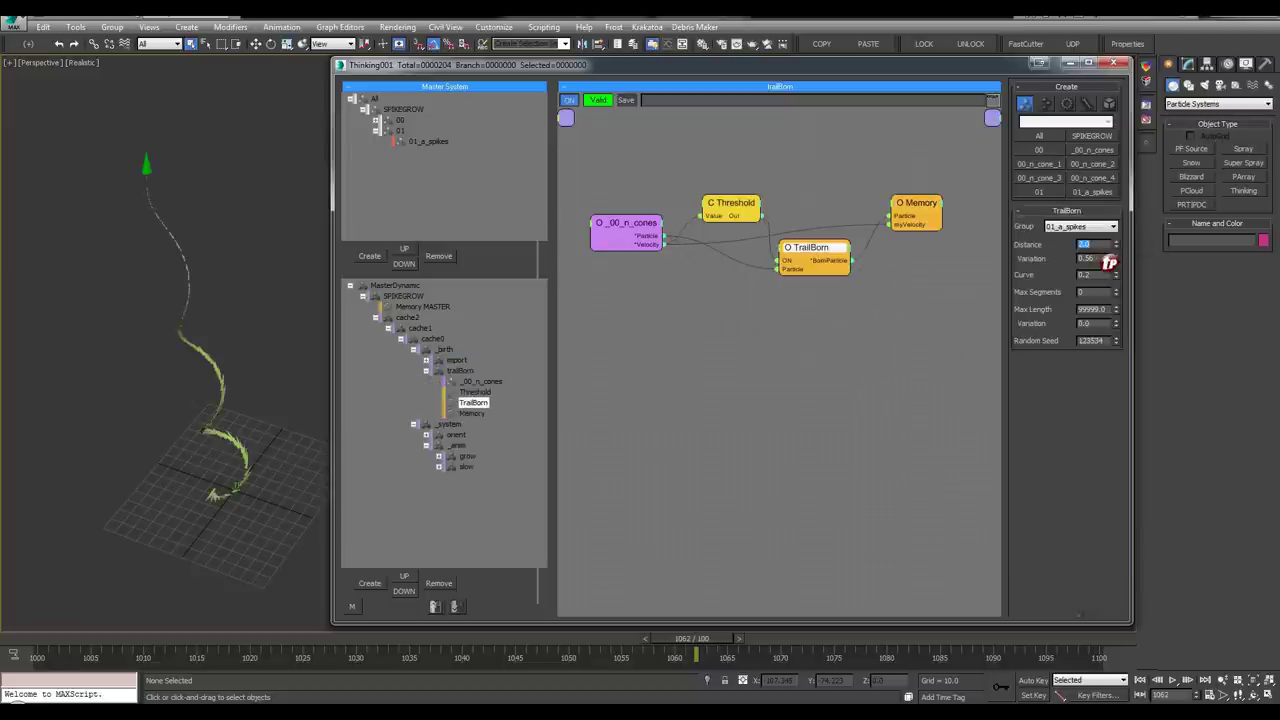
Play and scrub the animation from a closer angle to examine how the denser spikes grow along the trail
{"action": "key", "text": "/"}
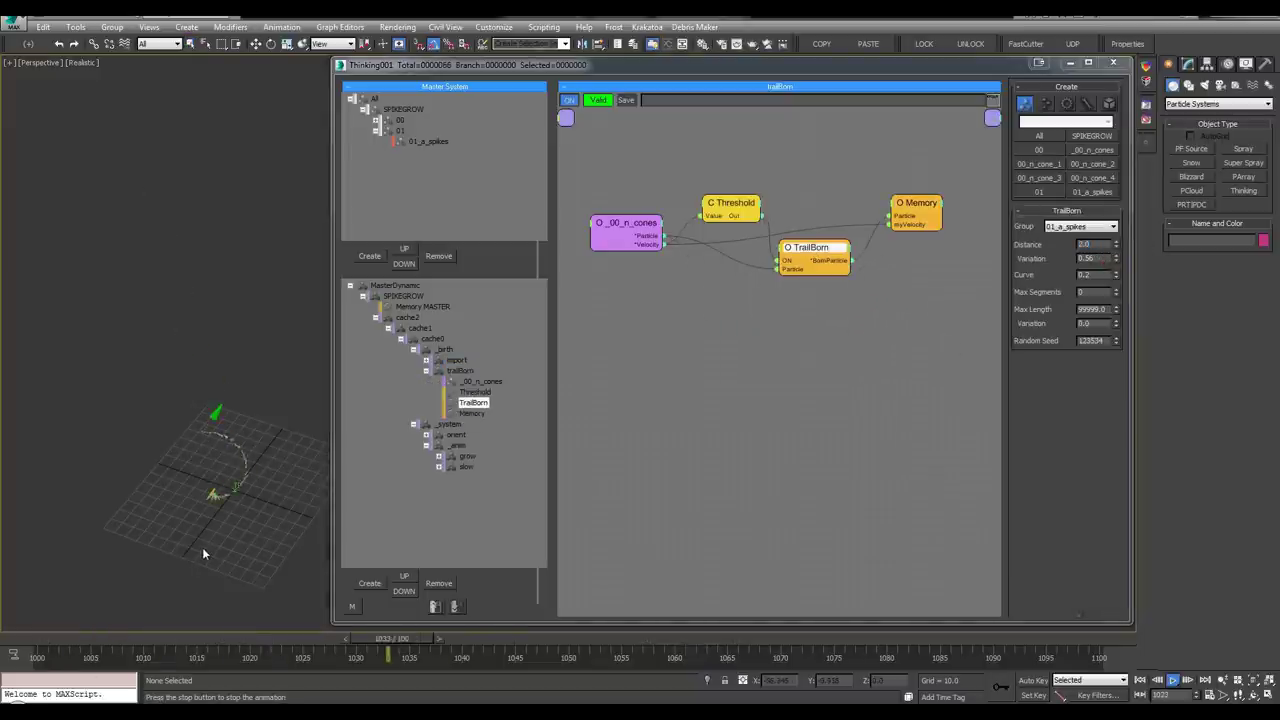
{"action": "left_click_drag", "start_coordinate": [132, 638], "coordinate": [184, 638]}
{"action": "middle_click_drag", "start_coordinate": [241, 491], "coordinate": [198, 499], "text": "alt"}
{"action": "scroll", "coordinate": [199, 462], "scroll_direction": "up", "scroll_amount": 3}
{"action": "key", "text": "/"}
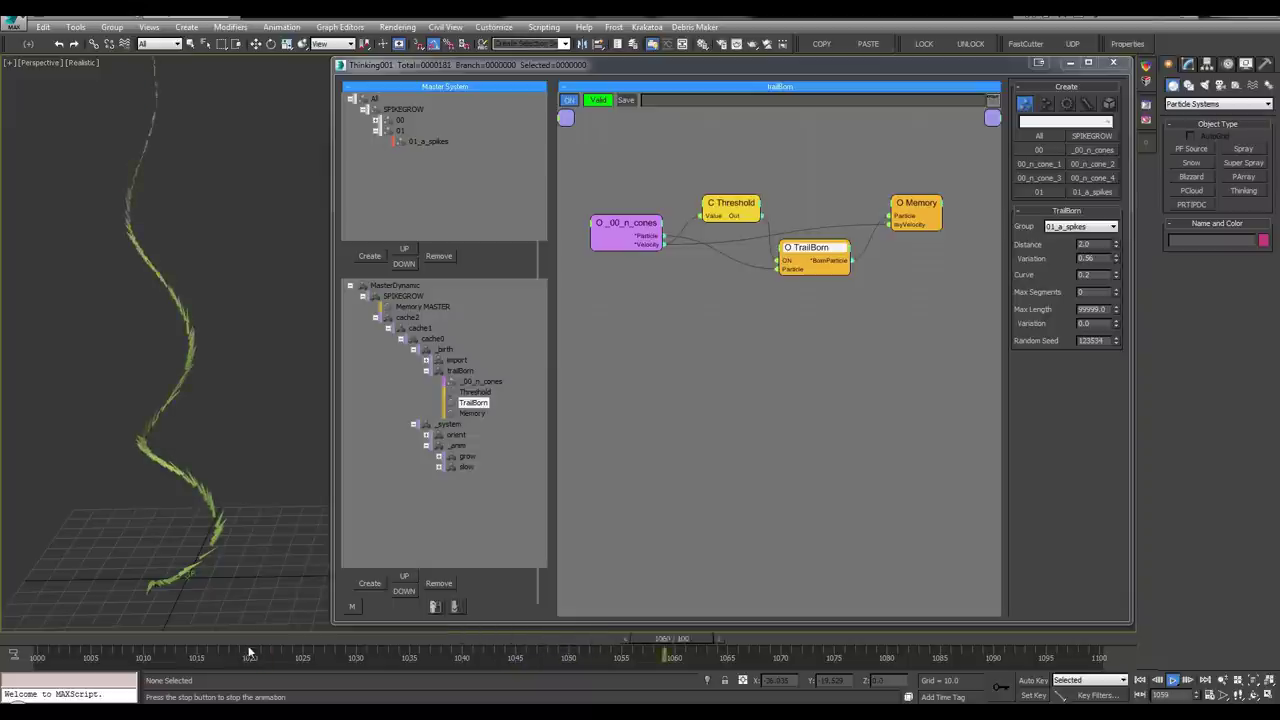
{"action": "left_click_drag", "start_coordinate": [172, 657], "coordinate": [545, 652]}
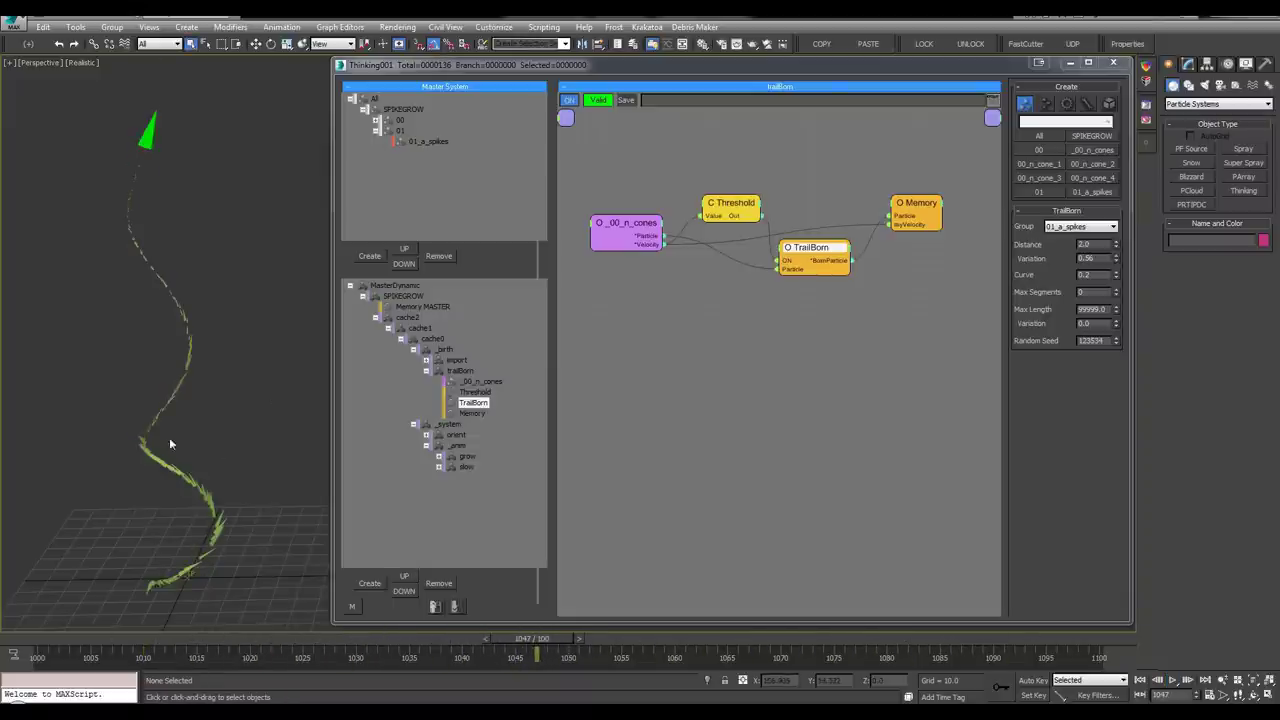
{"action": "key", "text": "/"}
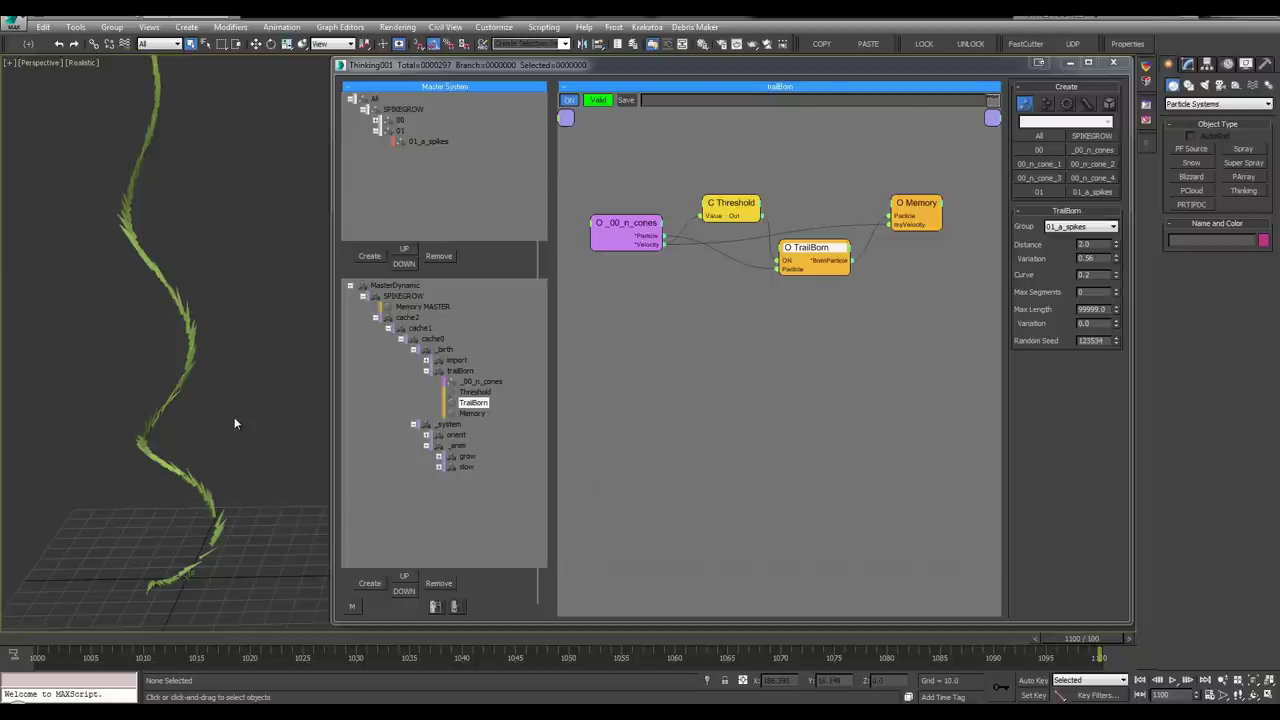
{"action": "key", "text": "/"}
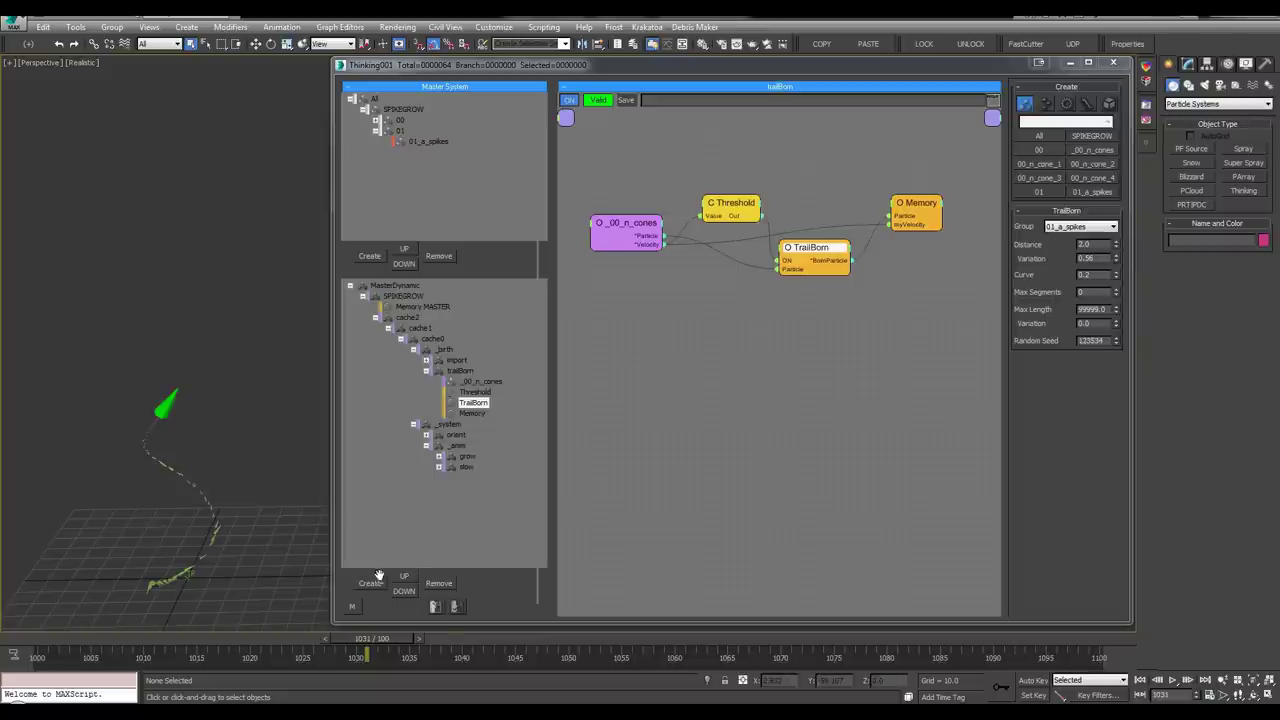
Open the orient set and raise the Alignment node's Variation to about 38 degrees
{"action": "left_click", "coordinate": [426, 371]}
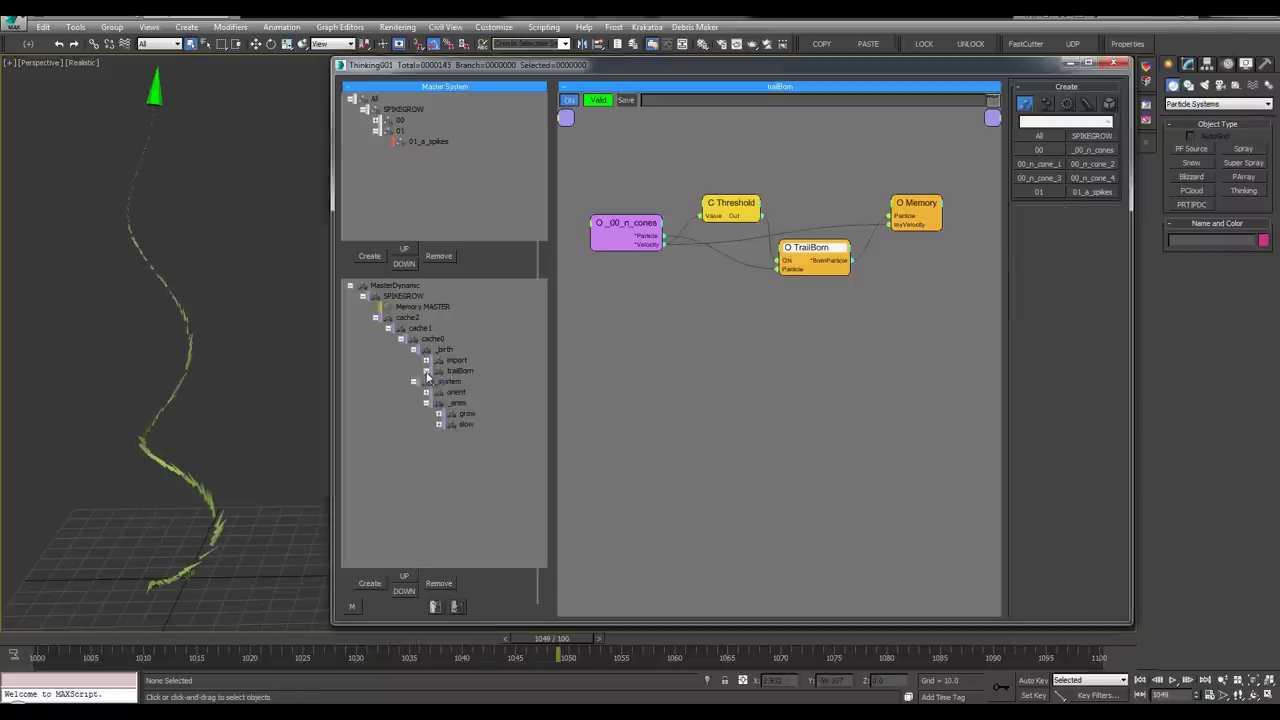
{"action": "left_click", "coordinate": [457, 393]}
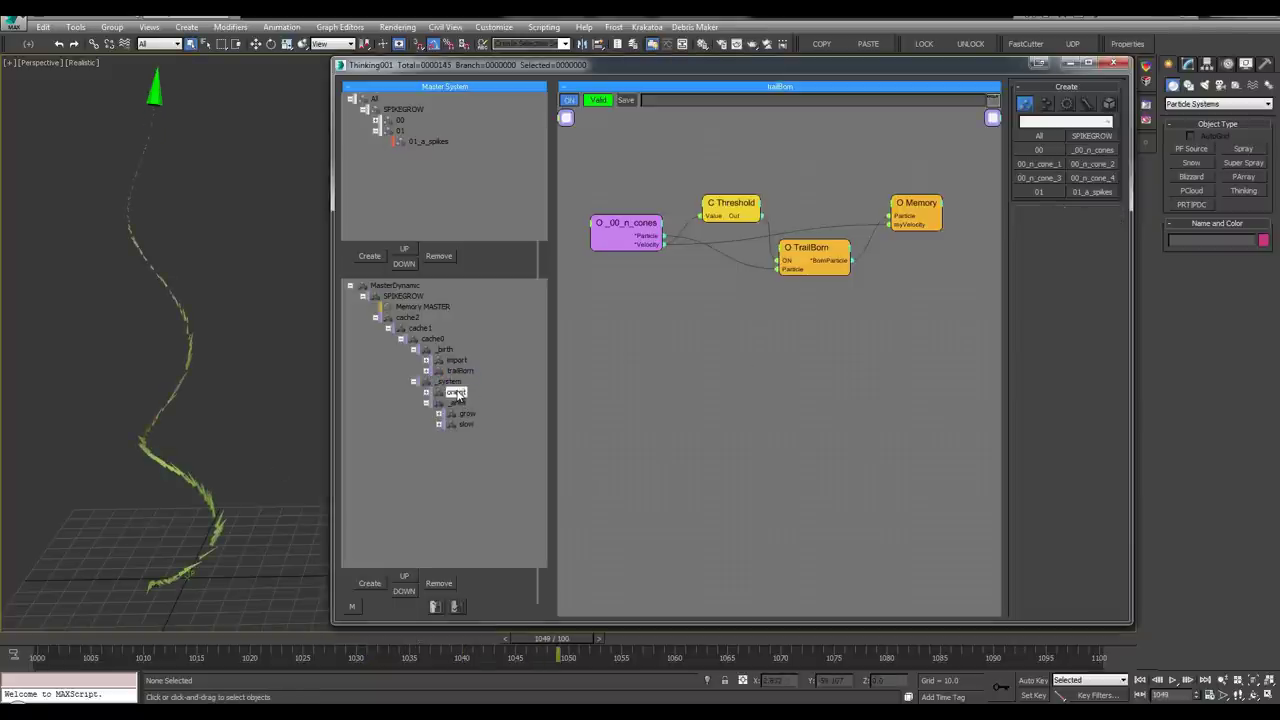
{"action": "left_click", "coordinate": [845, 292]}
{"action": "middle_click_drag", "start_coordinate": [988, 227], "coordinate": [974, 234]}
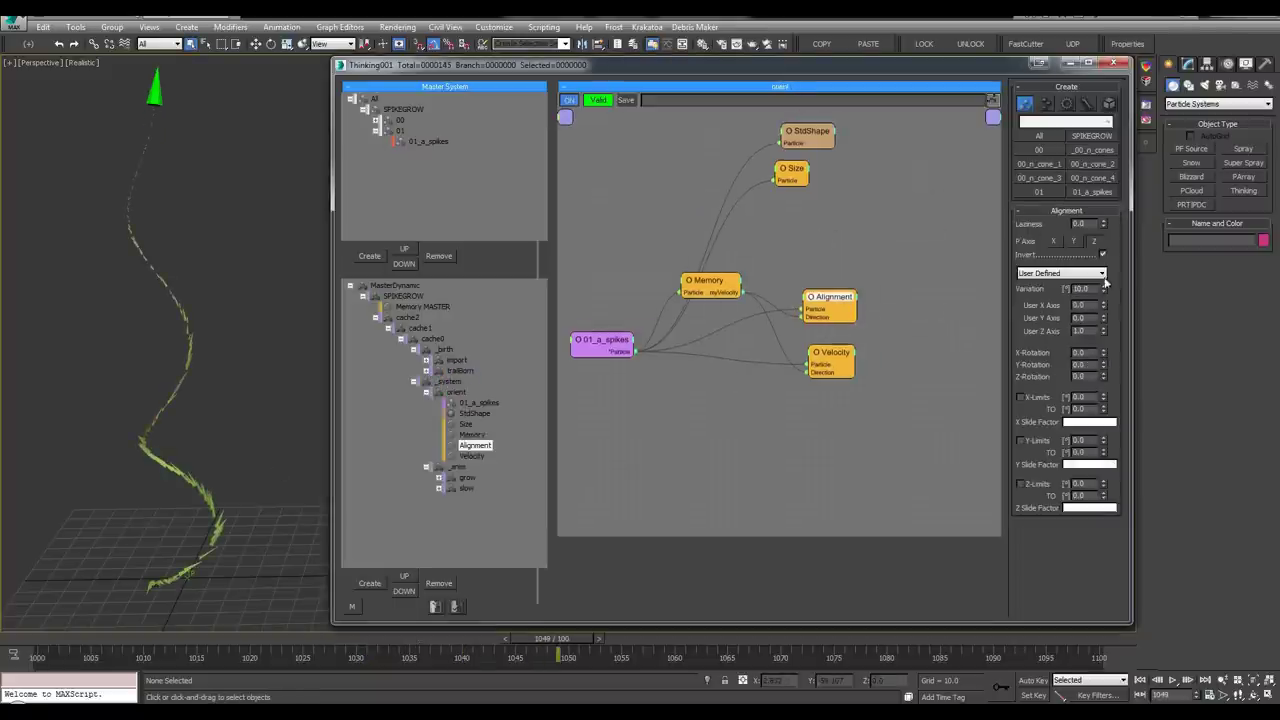
{"action": "left_click_drag", "start_coordinate": [1112, 284], "coordinate": [1105, 266]}
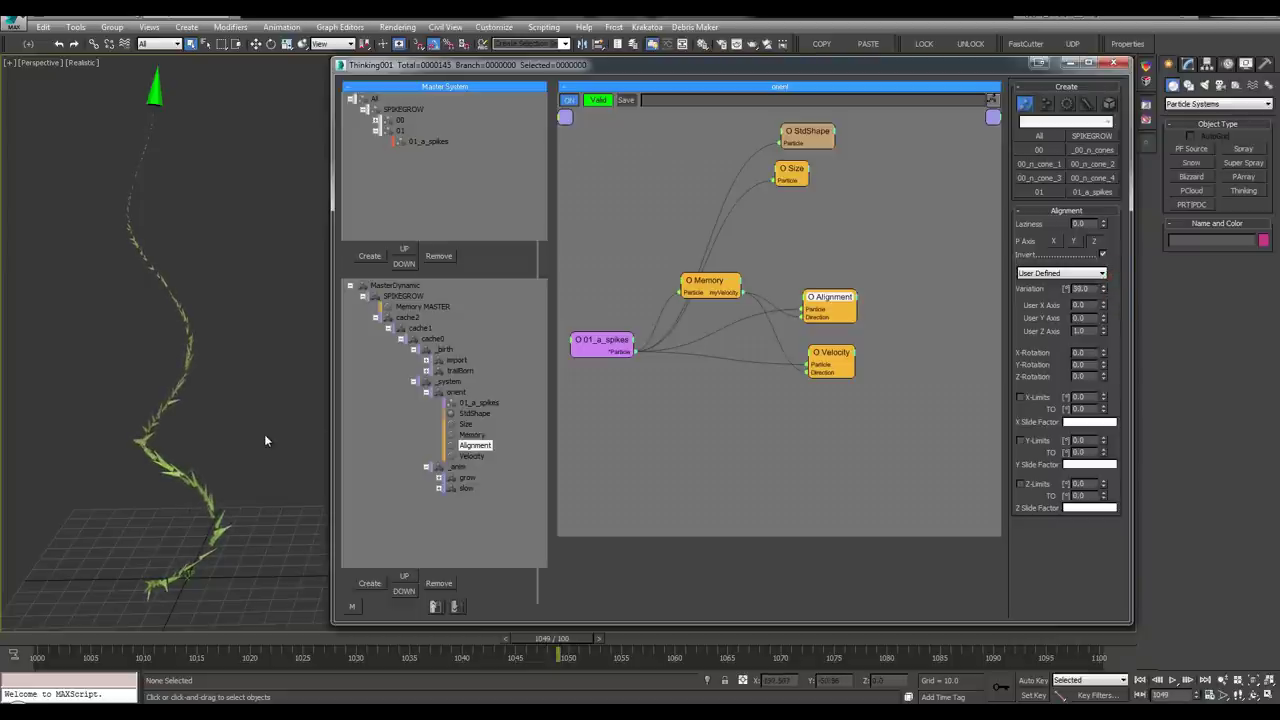
Play the animation and orbit around the trail to examine the varied spike directions
{"action": "key", "text": "slash"}
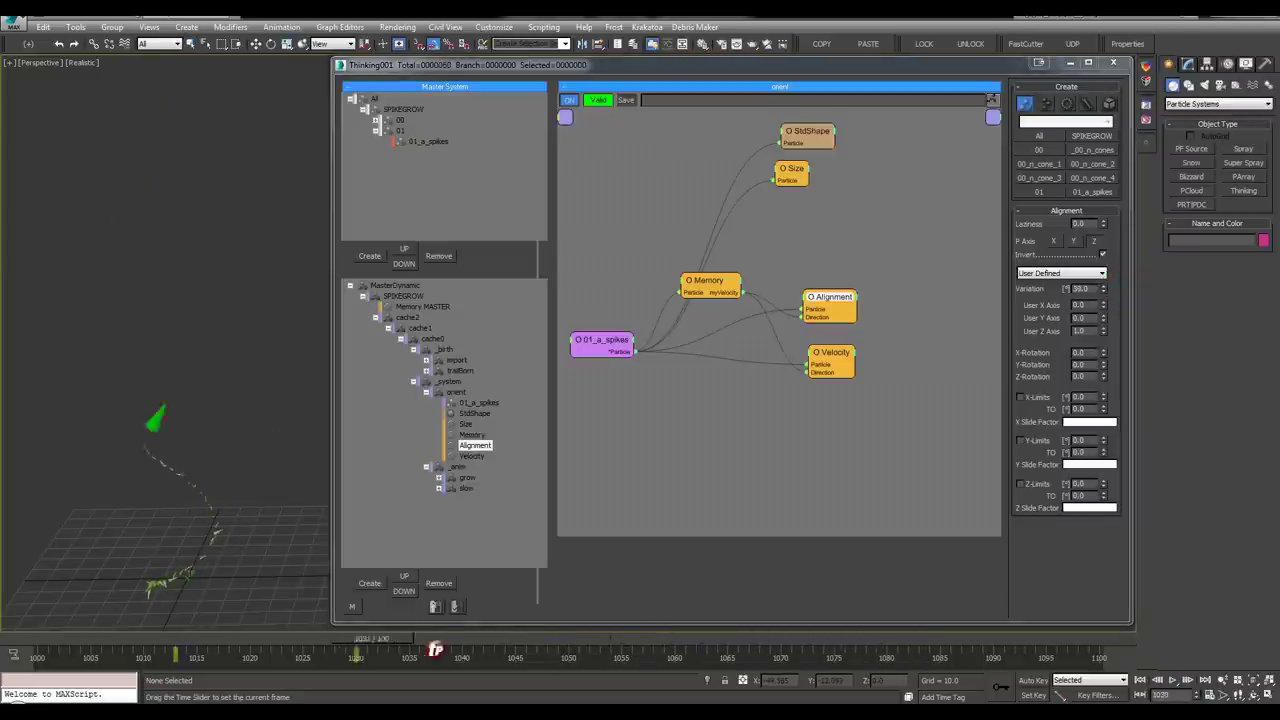
{"action": "key", "text": "slash"}
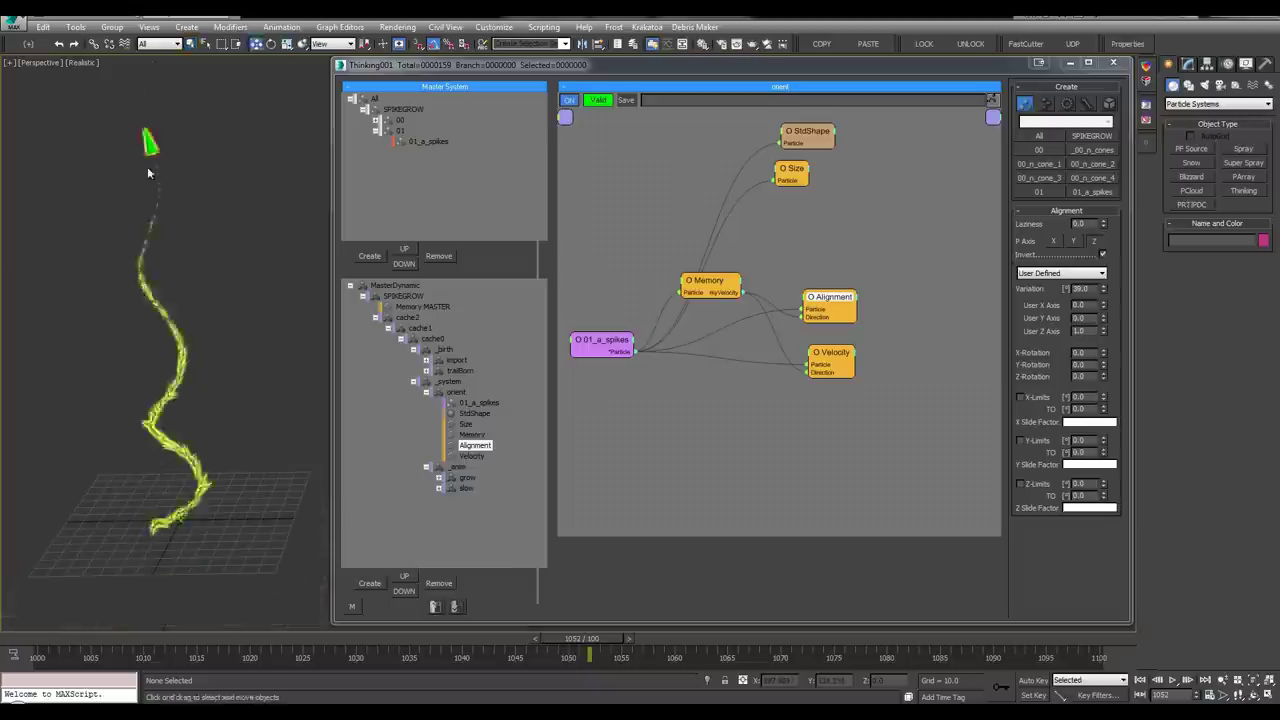
{"action": "left_click", "coordinate": [152, 165]}
{"action": "middle_click_drag", "start_coordinate": [182, 265], "coordinate": [223, 244], "text": "alt"}
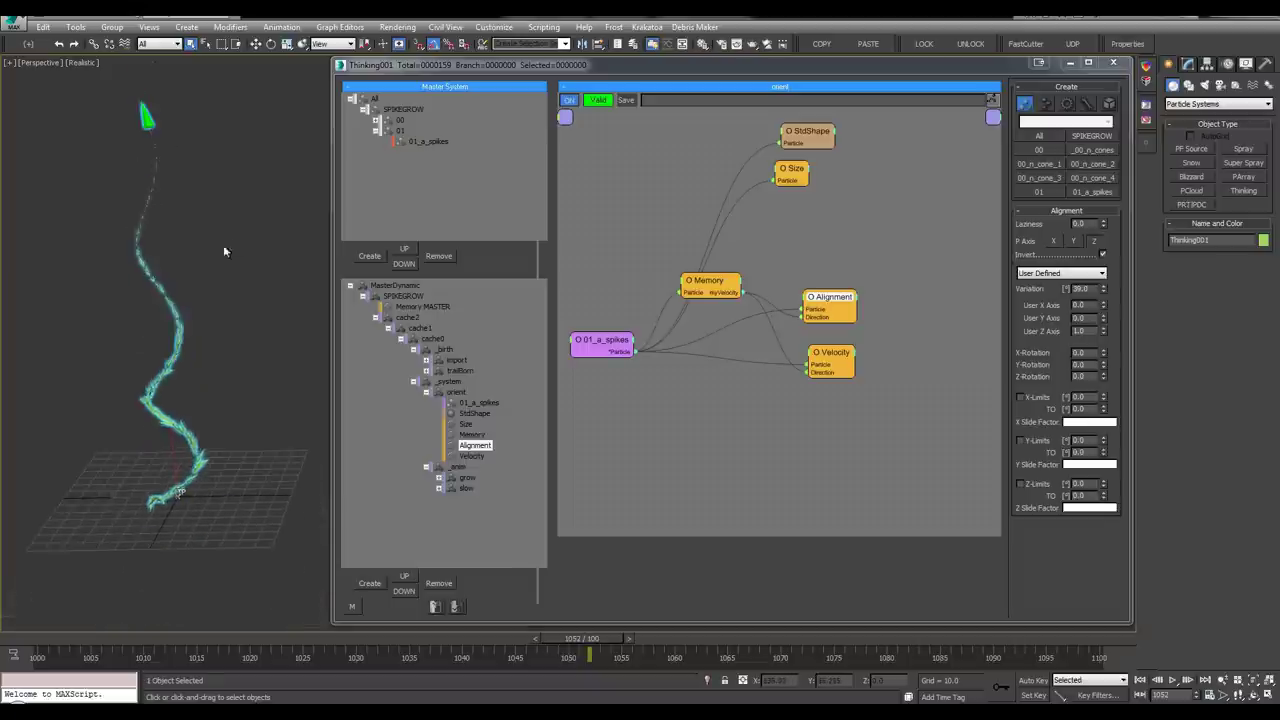
{"action": "left_click", "coordinate": [220, 265]}
{"action": "key", "text": "l"}
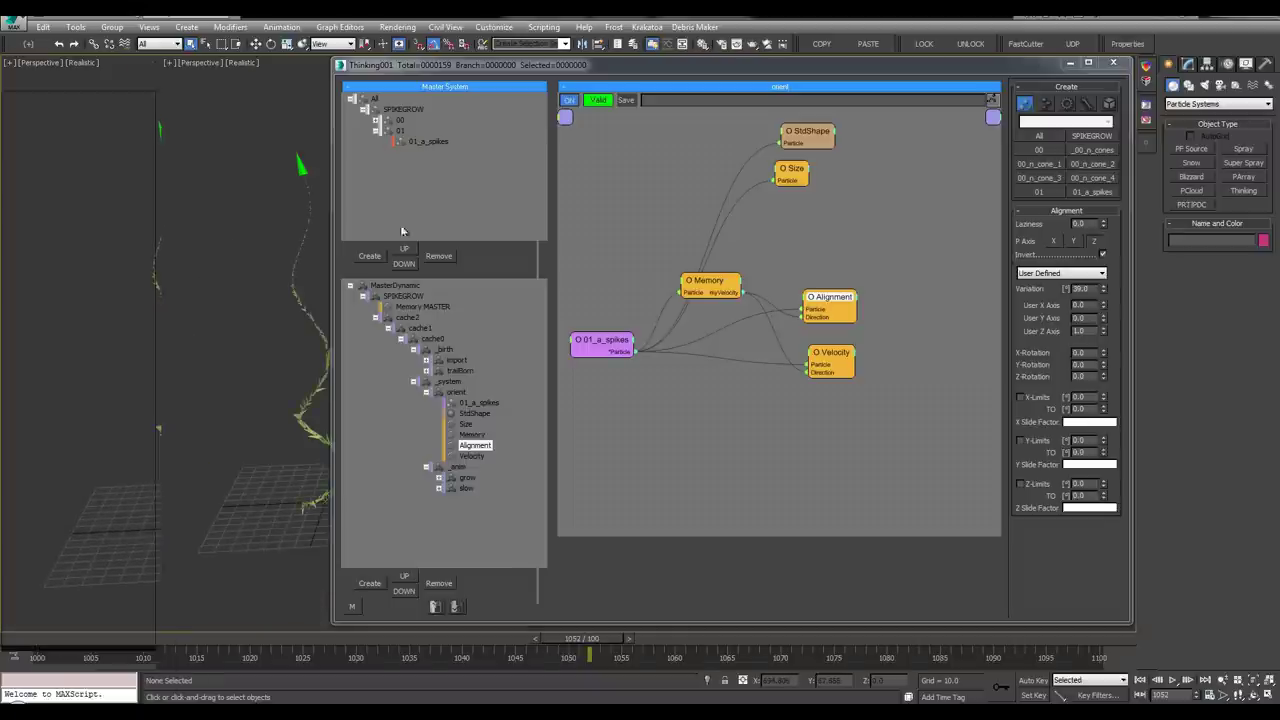
Narrow the Thinking Particles window to expose the viewport and try moving curve control Point003 down to reshape the path
{"action": "left_click_drag", "start_coordinate": [334, 161], "coordinate": [468, 161]}
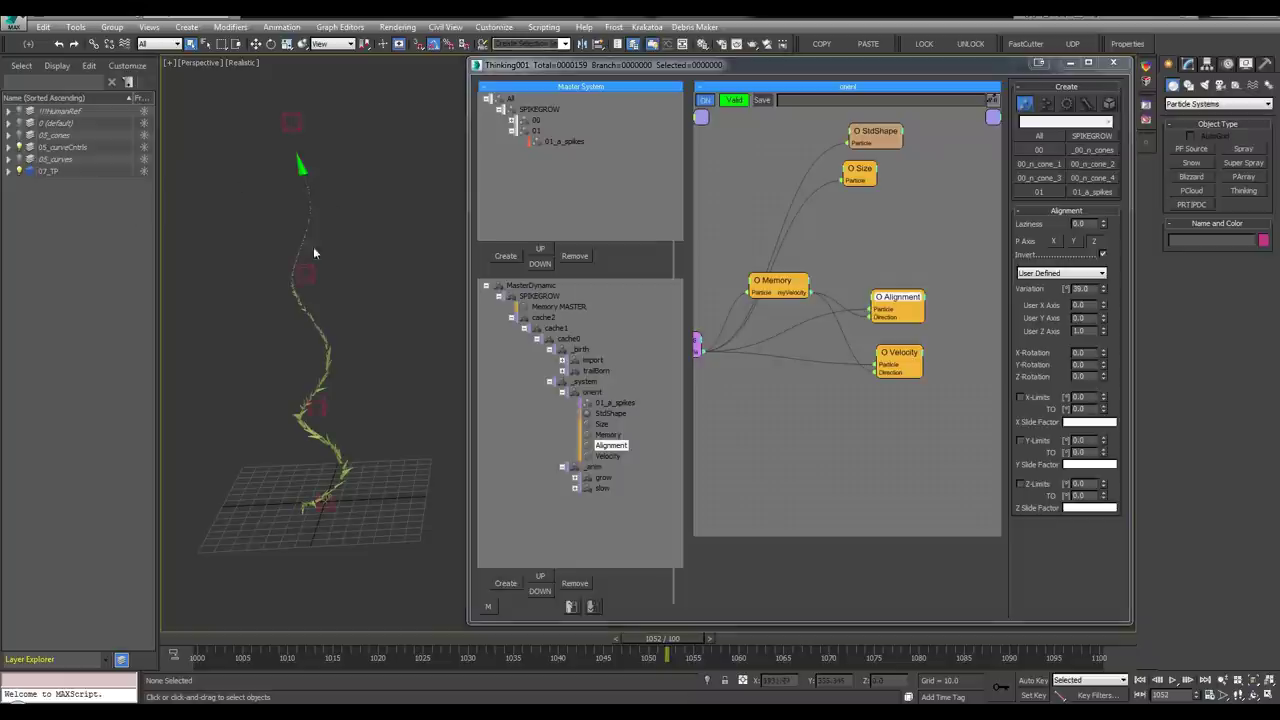
{"action": "left_click", "coordinate": [305, 270]}
{"action": "key", "text": "w"}
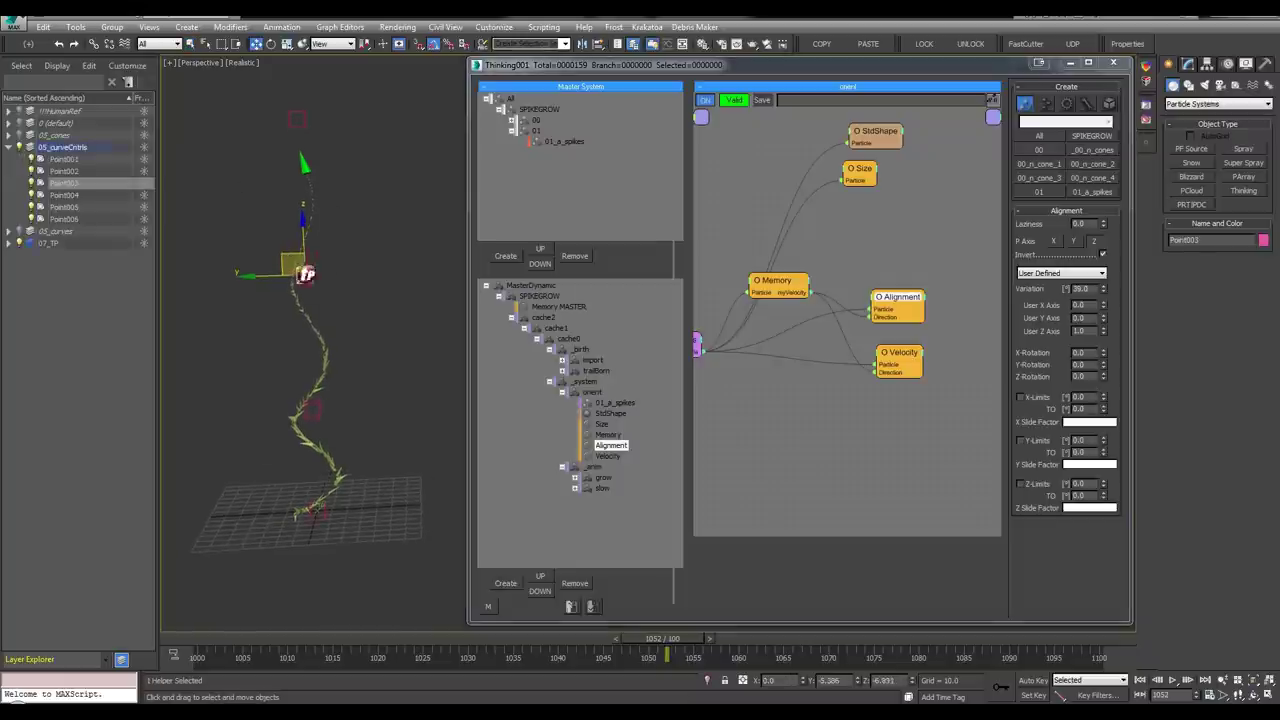
{"action": "left_click_drag", "start_coordinate": [300, 268], "coordinate": [376, 428]}
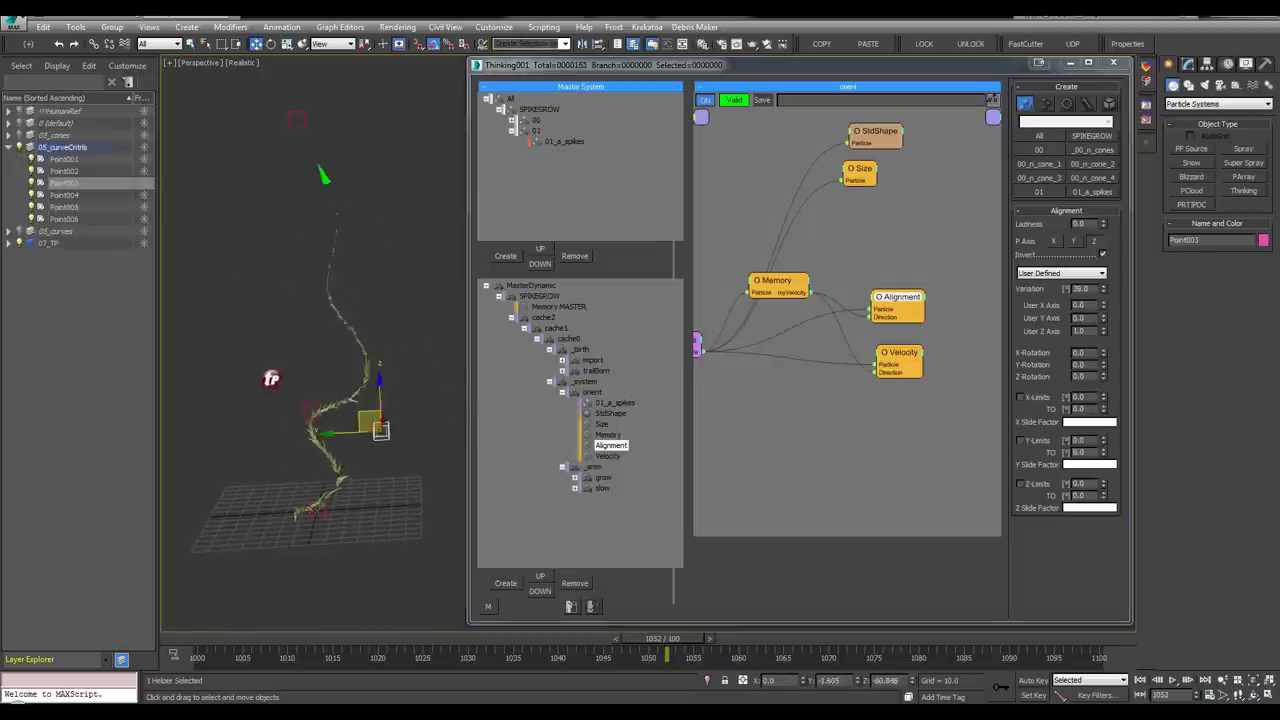
{"action": "mouse_move", "coordinate": [270, 378]}
{"action": "left_mouse_down"}
{"action": "mouse_move", "coordinate": [243, 374]}
{"action": "mouse_move", "coordinate": [346, 371]}
{"action": "left_mouse_up"}
{"action": "scroll", "coordinate": [346, 371], "scroll_direction": "up", "scroll_amount": 3}
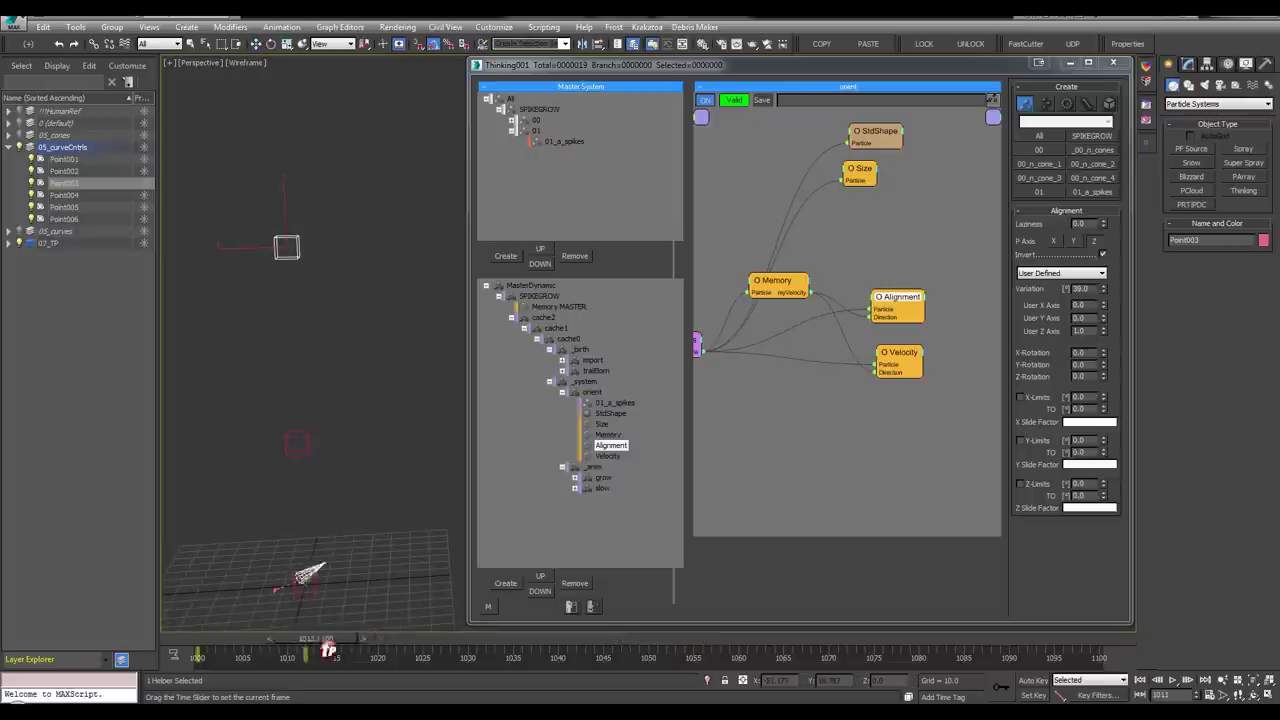
Scrub the animation to examine how the spikes grow along the original trail path
{"action": "left_click_drag", "start_coordinate": [328, 651], "coordinate": [395, 651]}
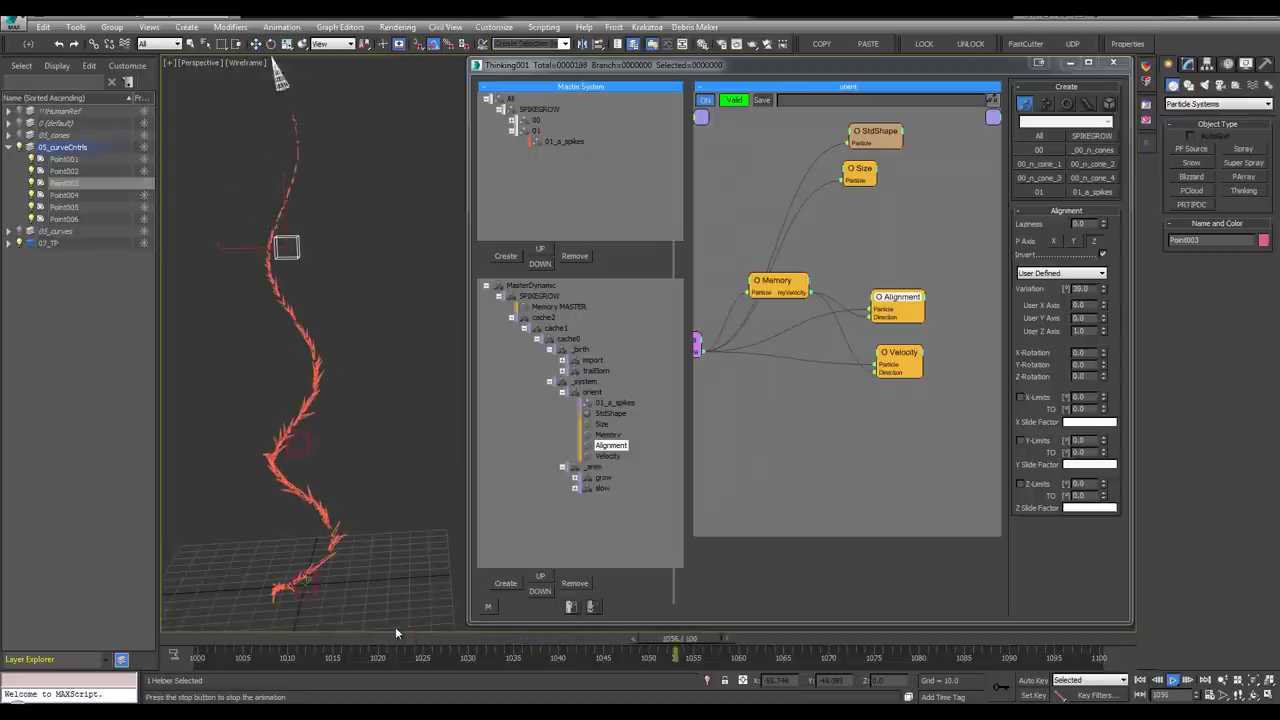
{"action": "left_click_drag", "start_coordinate": [275, 638], "coordinate": [366, 642]}
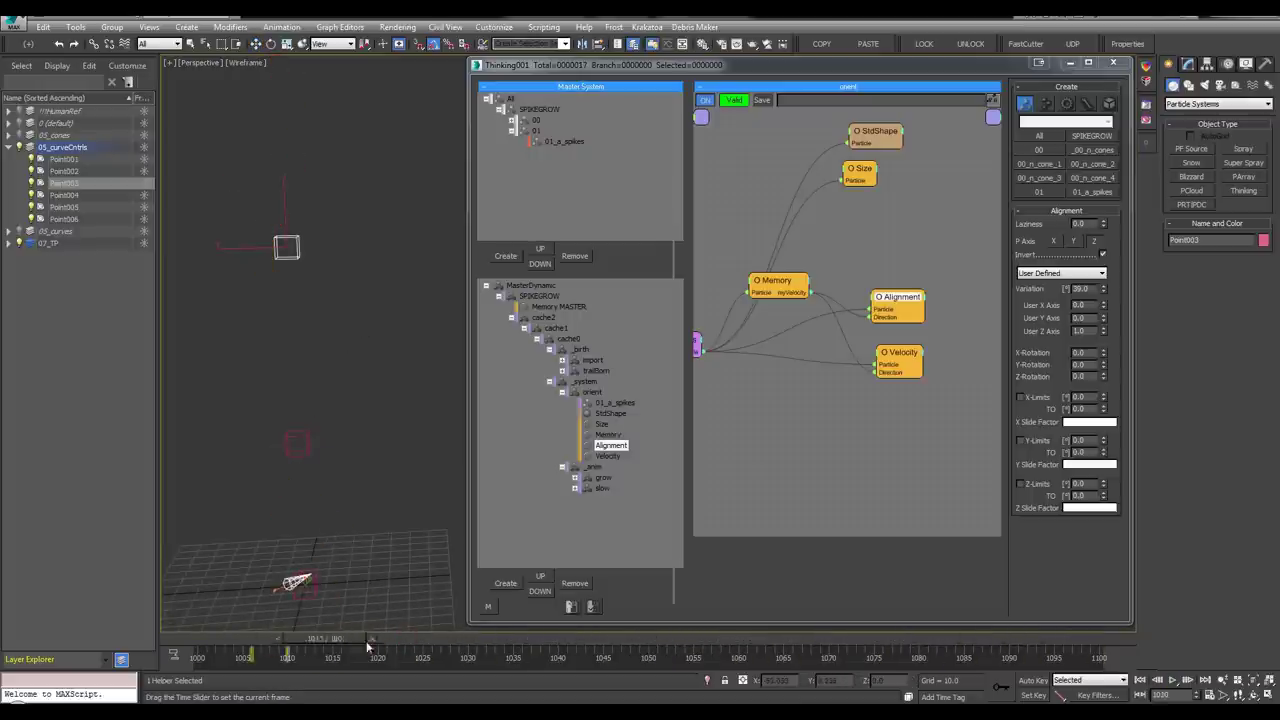
{"action": "left_click_drag", "start_coordinate": [499, 640], "coordinate": [632, 637]}
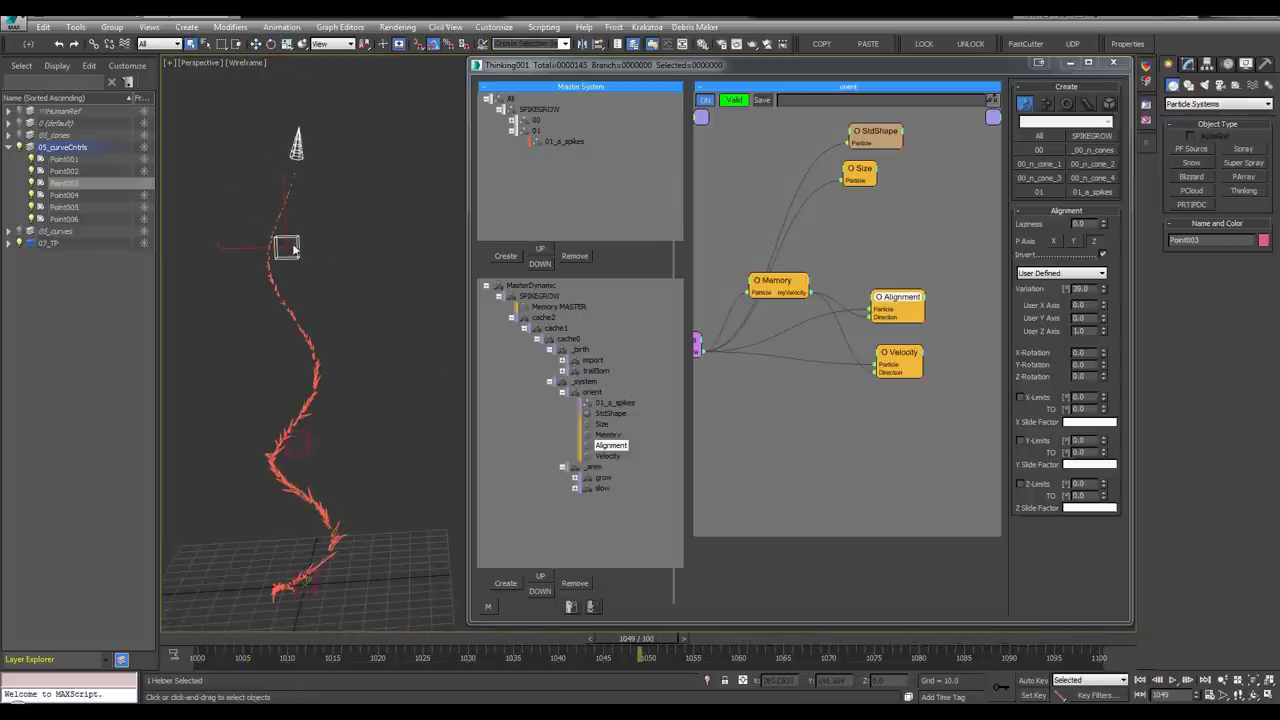
Try moving curve control Point002 well out to the side to bend the lower half of the trail path
{"action": "key", "text": "w"}
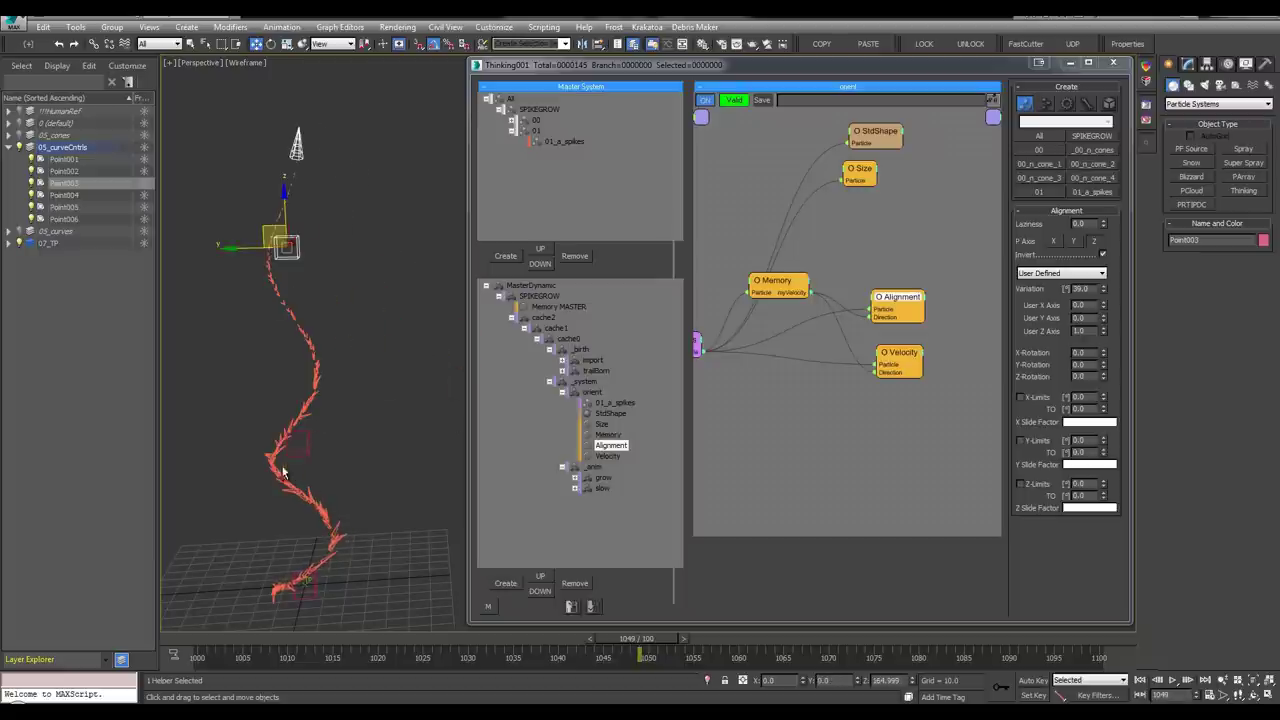
{"action": "left_click", "coordinate": [305, 449]}
{"action": "mouse_move", "coordinate": [292, 434]}
{"action": "left_mouse_down"}
{"action": "mouse_move", "coordinate": [332, 474]}
{"action": "mouse_move", "coordinate": [444, 427]}
{"action": "mouse_move", "coordinate": [275, 443]}
{"action": "left_mouse_up"}
{"action": "mouse_move", "coordinate": [275, 443]}
{"action": "middle_mouse_down", "text": "alt"}
{"action": "mouse_move", "coordinate": [297, 466]}
{"action": "mouse_move", "coordinate": [298, 438]}
{"action": "middle_mouse_up", "text": "alt"}
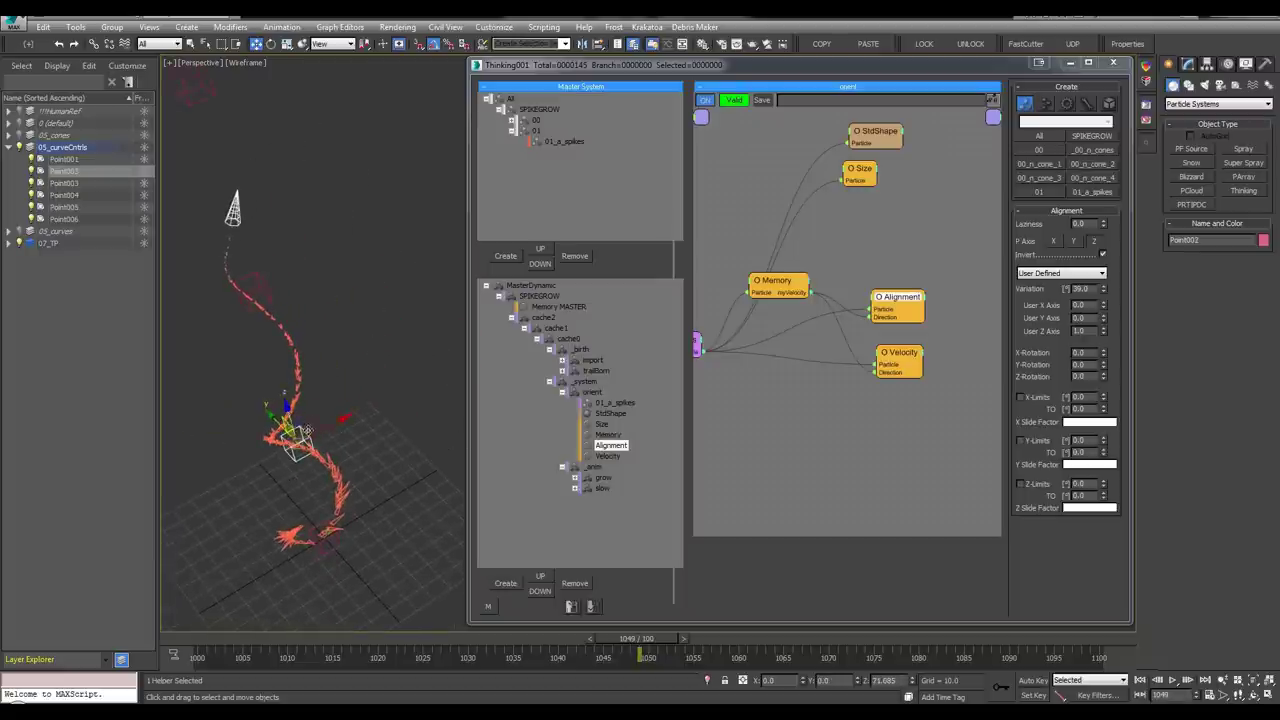
{"action": "left_click_drag", "start_coordinate": [304, 432], "coordinate": [438, 307]}
{"action": "middle_click_drag", "start_coordinate": [438, 307], "coordinate": [290, 470], "text": "alt"}
Play and scrub the animation along the reshaped path, then undo the Point002 moves
{"action": "key", "text": "/"}
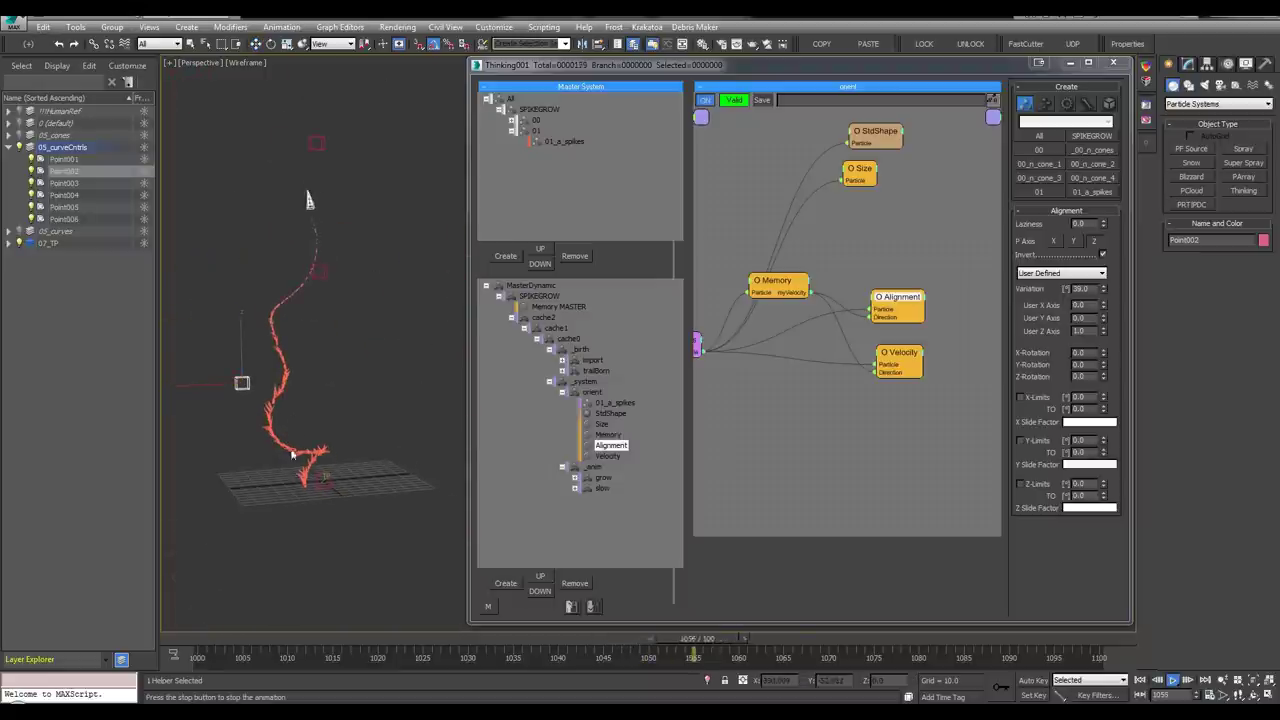
{"action": "left_click_drag", "start_coordinate": [905, 638], "coordinate": [318, 640]}
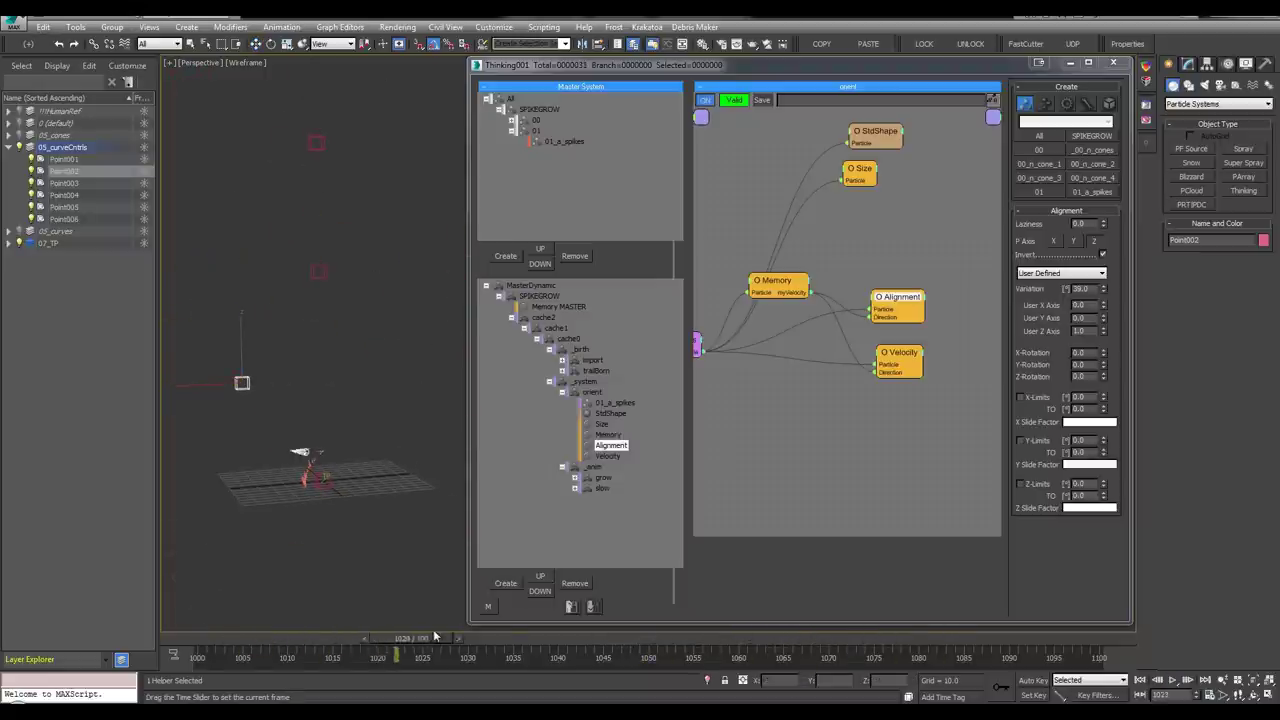
{"action": "left_click_drag", "start_coordinate": [618, 608], "coordinate": [700, 600]}
{"action": "key", "text": "ctrl+z"}
{"action": "key", "text": "ctrl+z"}
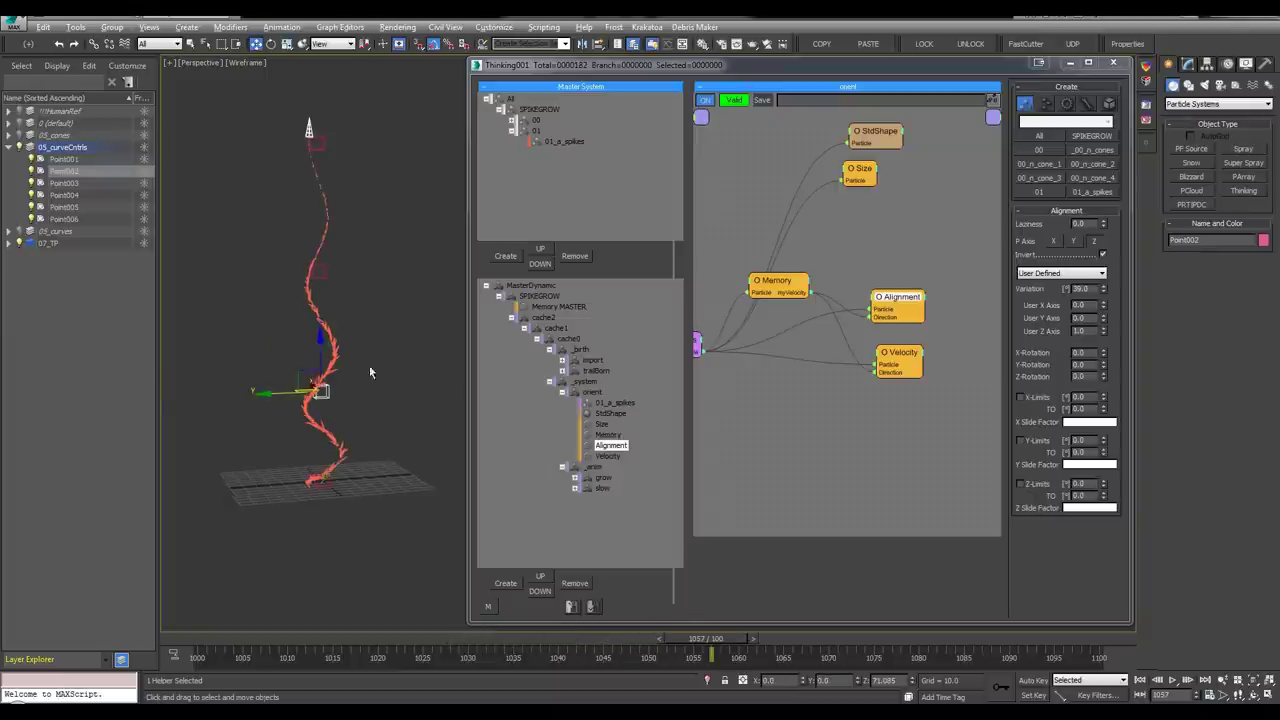
Play the animation from a closer, higher angle to examine the spikes growing along the whole trail
{"action": "middle_click_drag", "start_coordinate": [369, 365], "coordinate": [335, 434], "text": "alt"}
{"action": "scroll", "coordinate": [322, 355], "scroll_direction": "up", "scroll_amount": 3}
{"action": "scroll", "coordinate": [322, 355], "scroll_direction": "down", "scroll_amount": 1}
{"action": "key", "text": "q"}
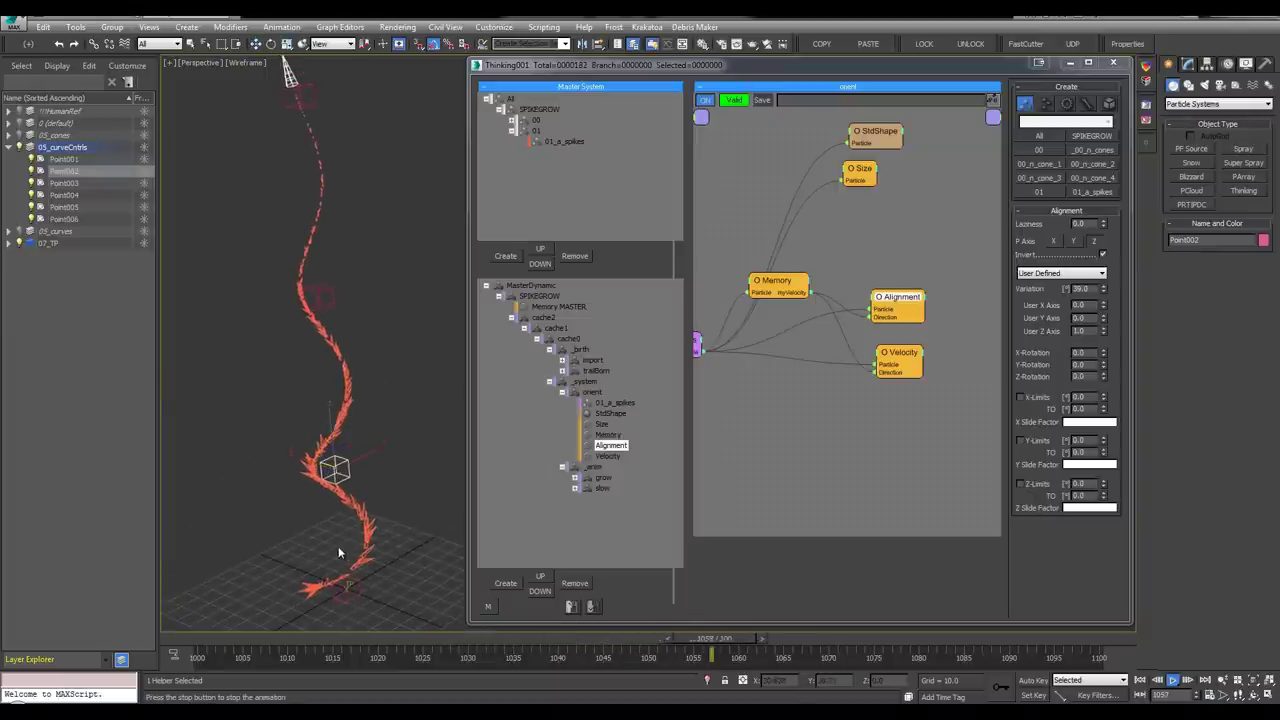
{"action": "key", "text": "/"}
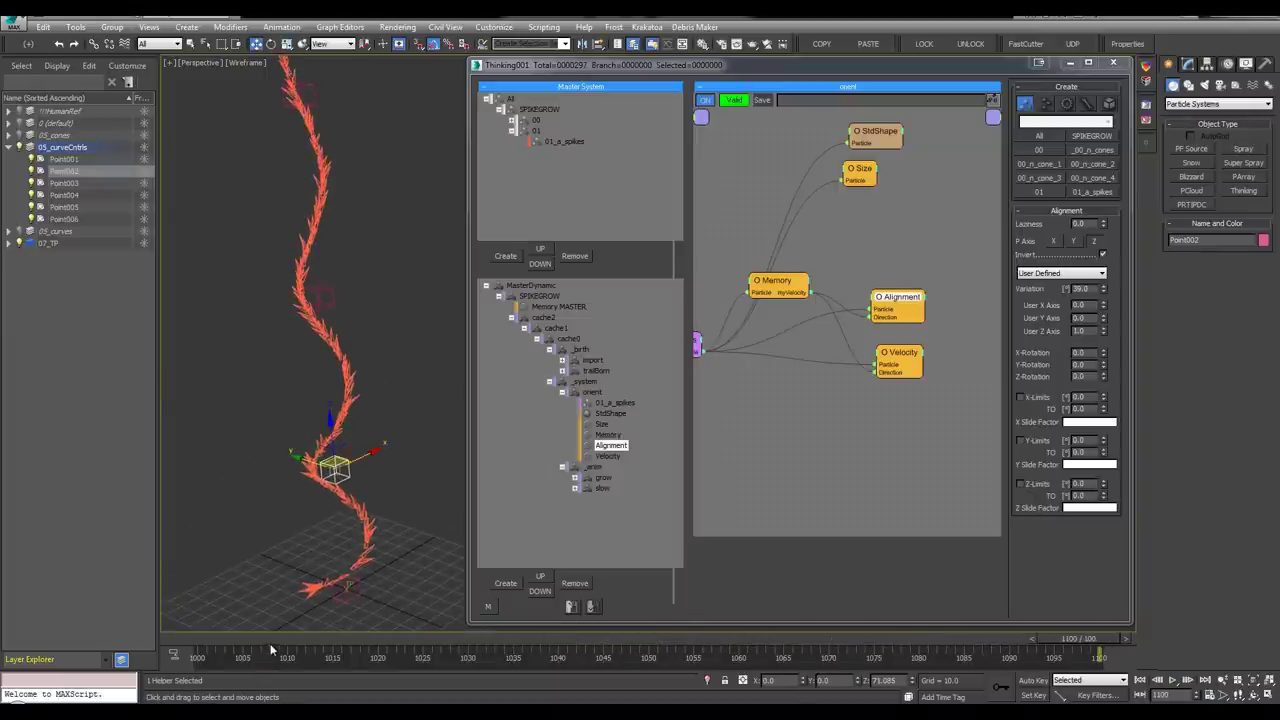
{"action": "left_click", "coordinate": [270, 642]}
{"action": "key", "text": "/"}
{"action": "key", "text": "/"}
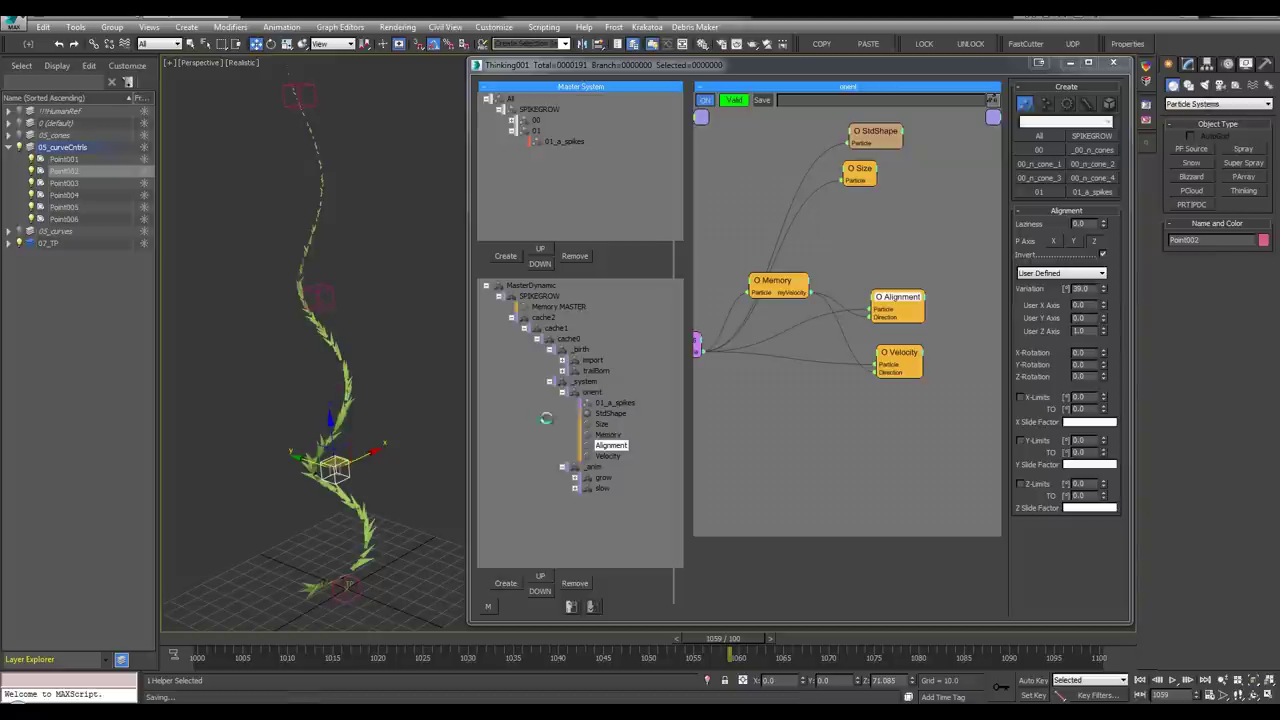
Collapse the orient set, open the import set and select its 00_cones node
{"action": "double_click", "coordinate": [592, 392]}
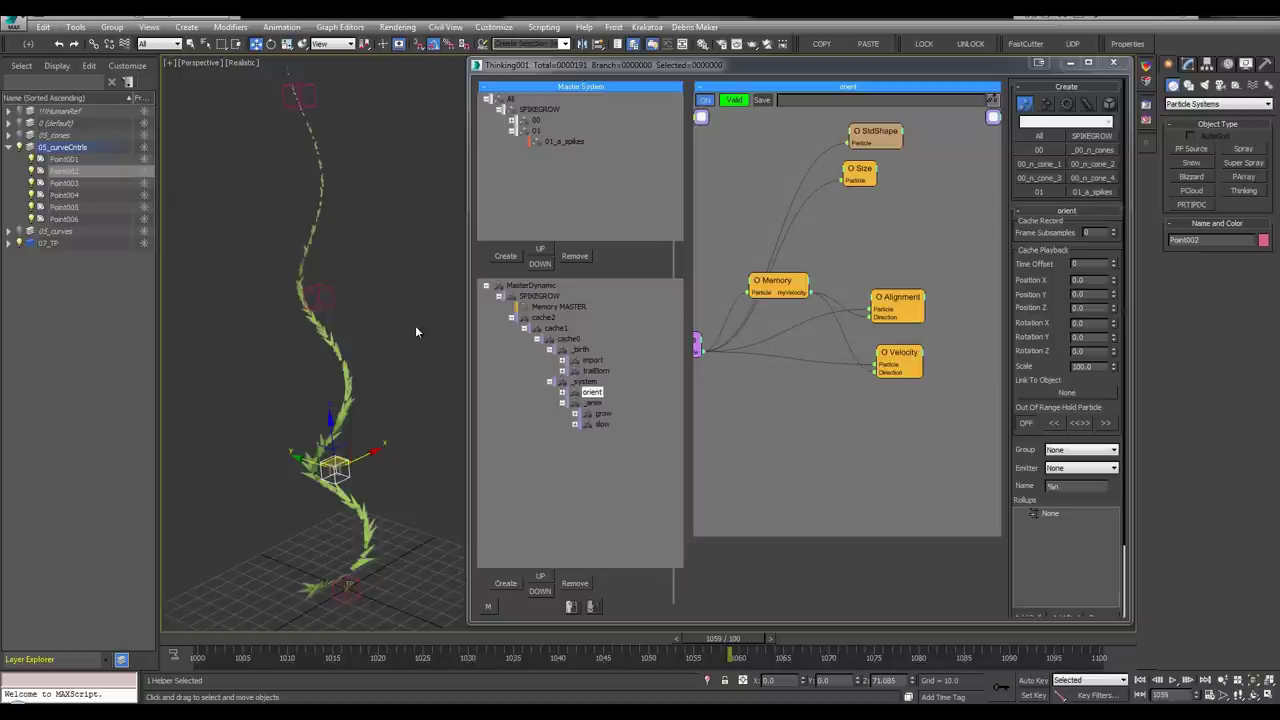
{"action": "scroll", "coordinate": [416, 330], "scroll_direction": "down", "scroll_amount": 2}
{"action": "key", "text": "q"}
{"action": "left_click", "coordinate": [594, 360]}
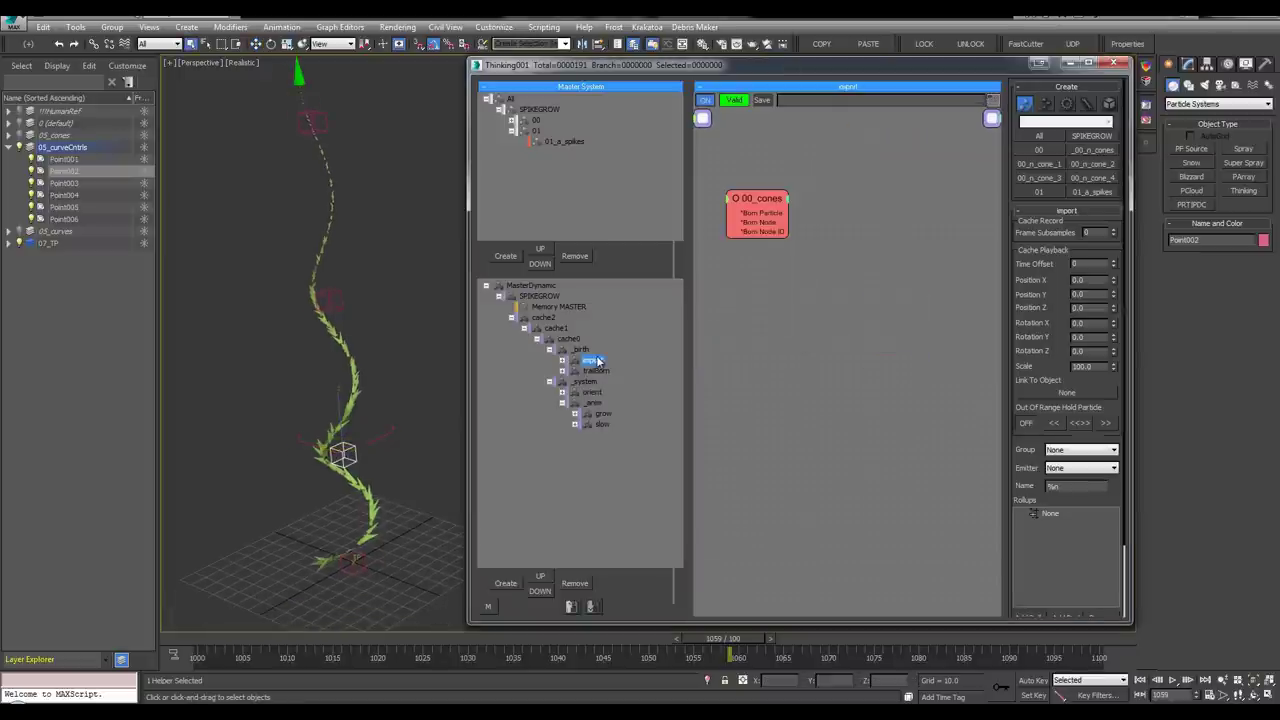
{"action": "left_click", "coordinate": [769, 202]}
Show the hidden cones layer in the scene and return the animation to frame 1000
{"action": "middle_click_drag", "start_coordinate": [248, 217], "coordinate": [345, 206], "text": "alt"}
{"action": "scroll", "coordinate": [341, 240], "scroll_direction": "down", "scroll_amount": 4}
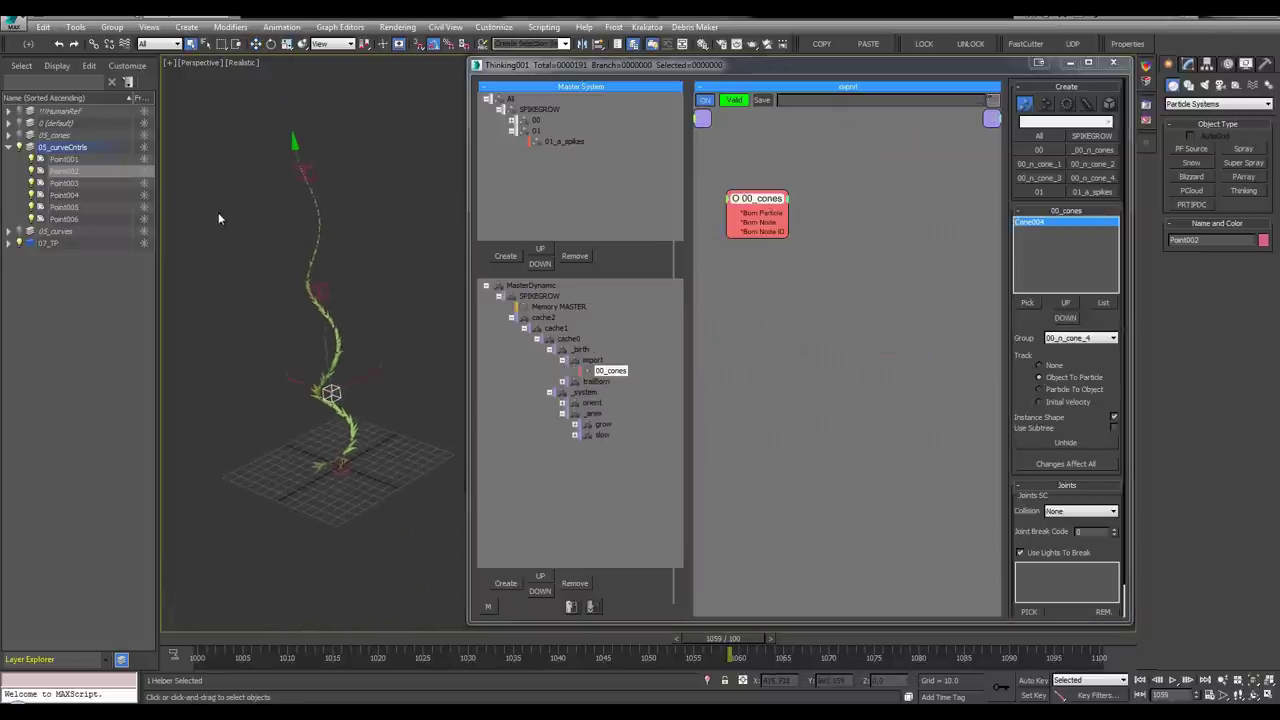
{"action": "left_click", "coordinate": [219, 213]}
{"action": "left_click", "coordinate": [18, 146]}
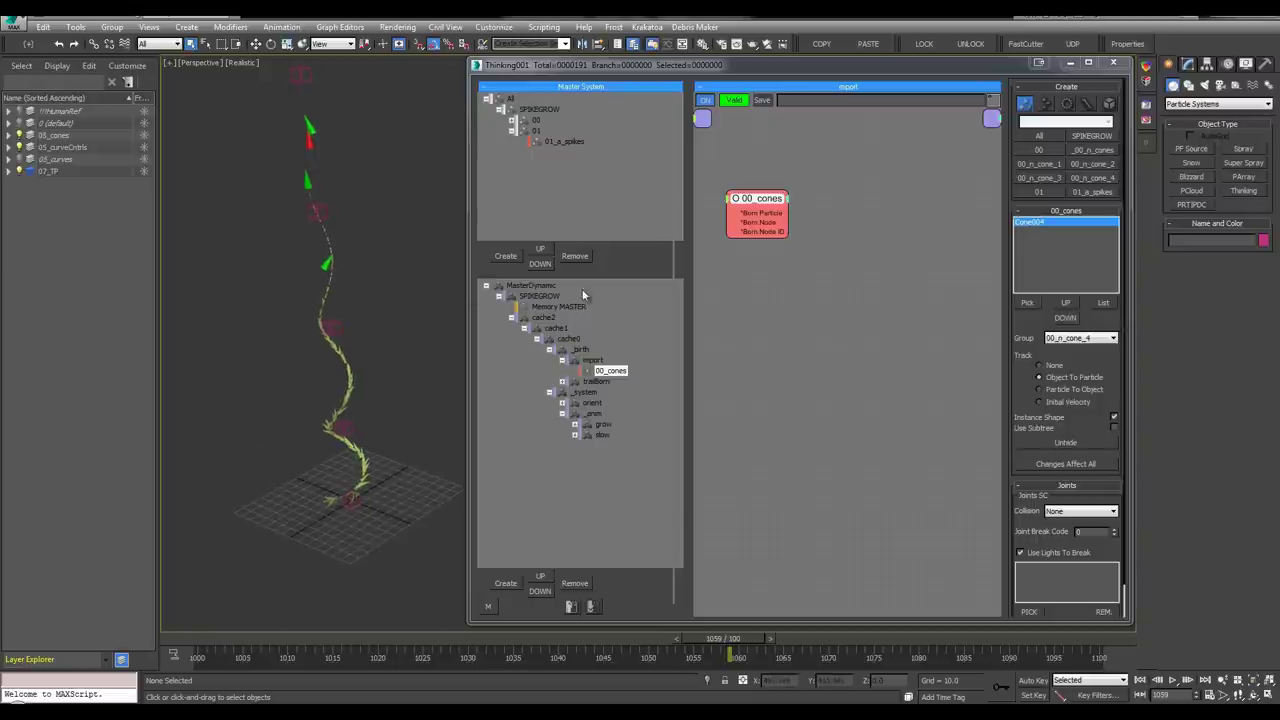
{"action": "left_click", "coordinate": [195, 657]}
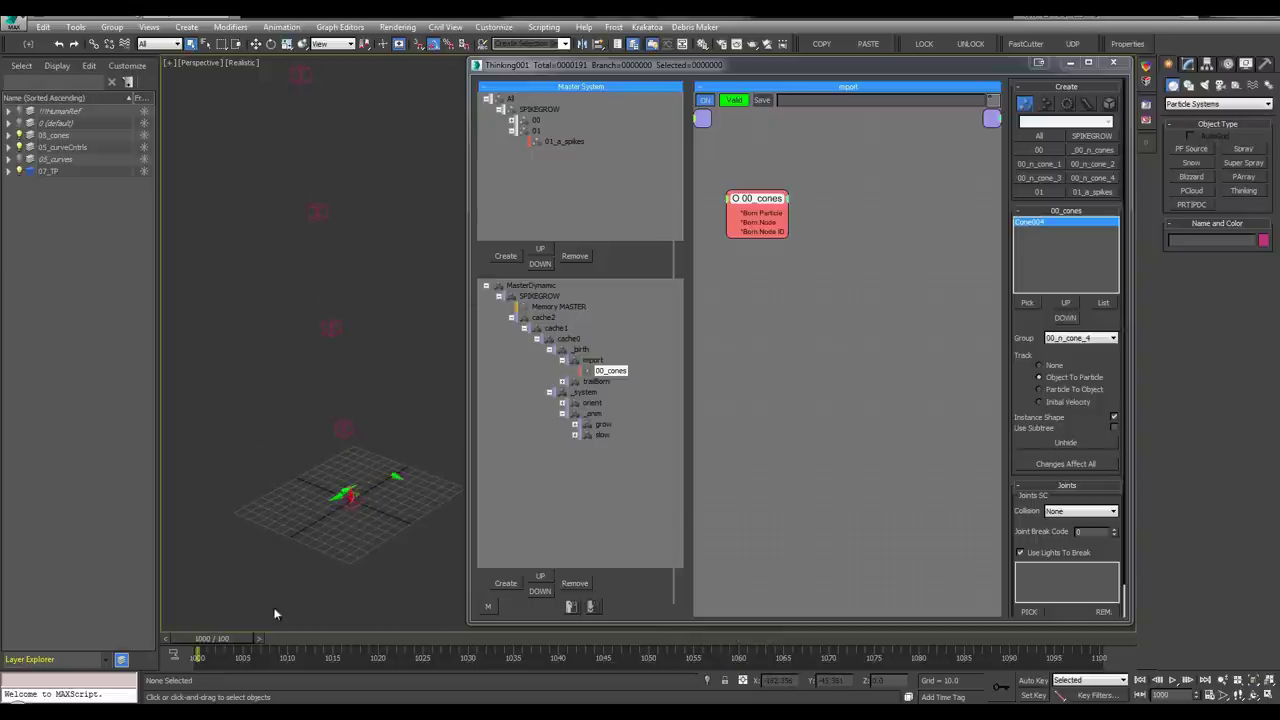
Add Cone001, Cone002 and Cone003 to the 00_cones node's object list by picking them by name
{"action": "left_click", "coordinate": [1027, 302]}
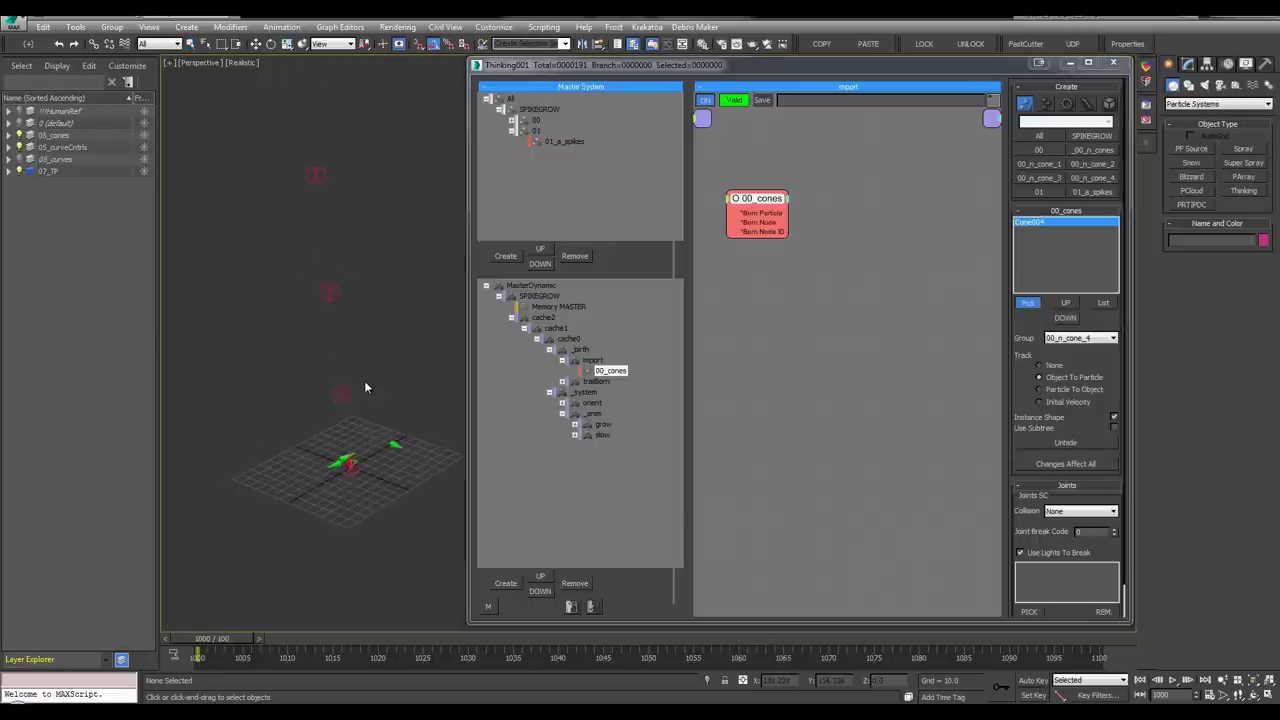
{"action": "key", "text": "h"}
{"action": "left_click", "coordinate": [57, 118]}
{"action": "left_click", "coordinate": [57, 142], "text": "shift"}
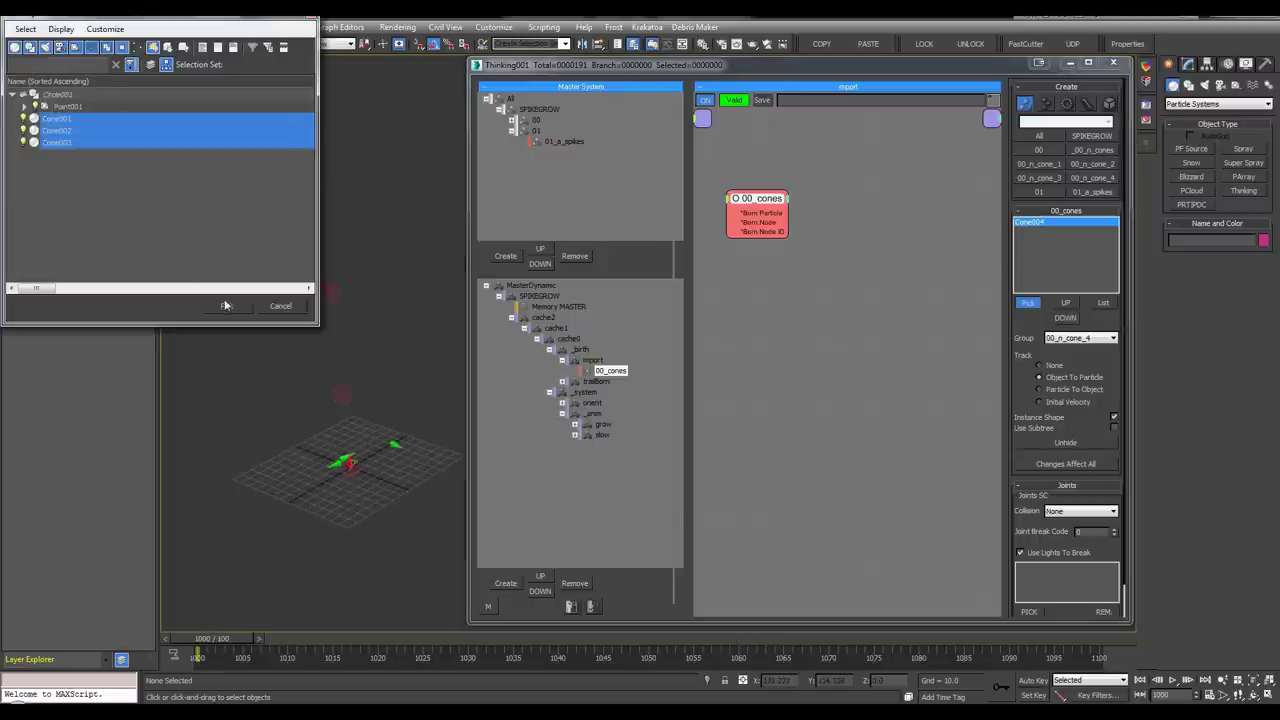
{"action": "left_click", "coordinate": [226, 305]}
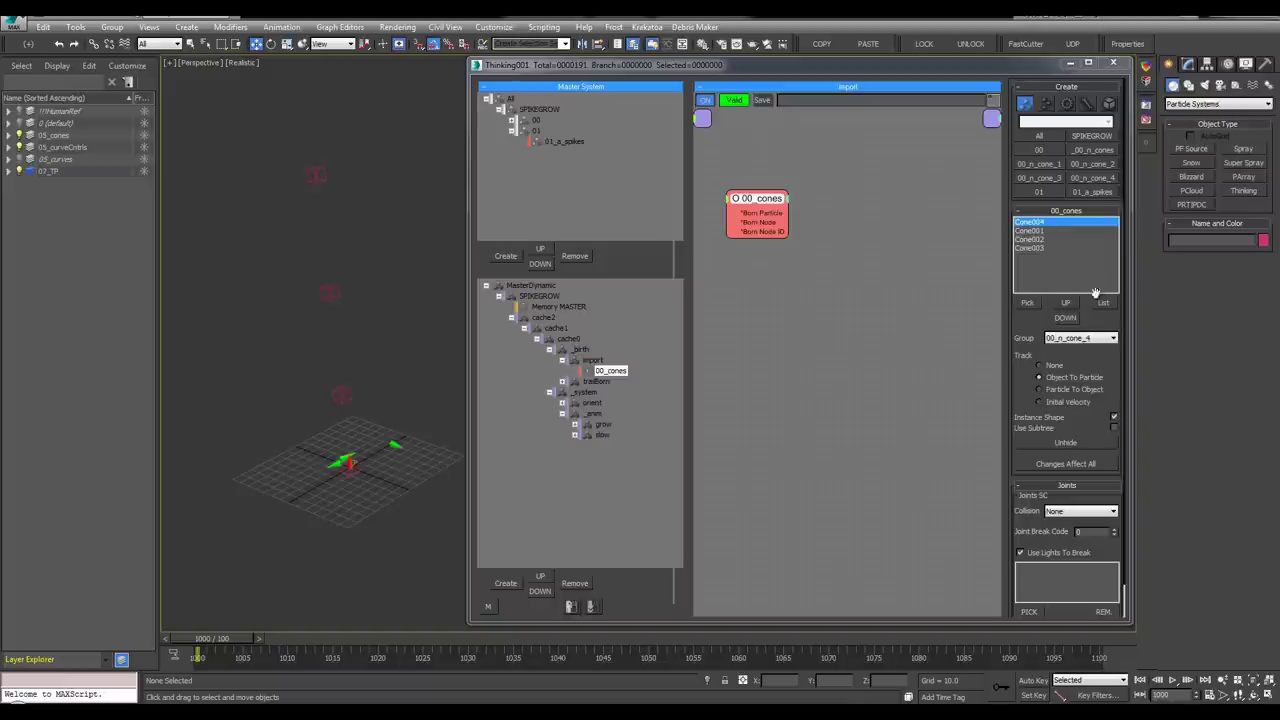
Reorder the 00_cones object list so the cones run from Cone001 to Cone004
{"action": "left_click", "coordinate": [1069, 322]}
{"action": "left_click", "coordinate": [1067, 319]}
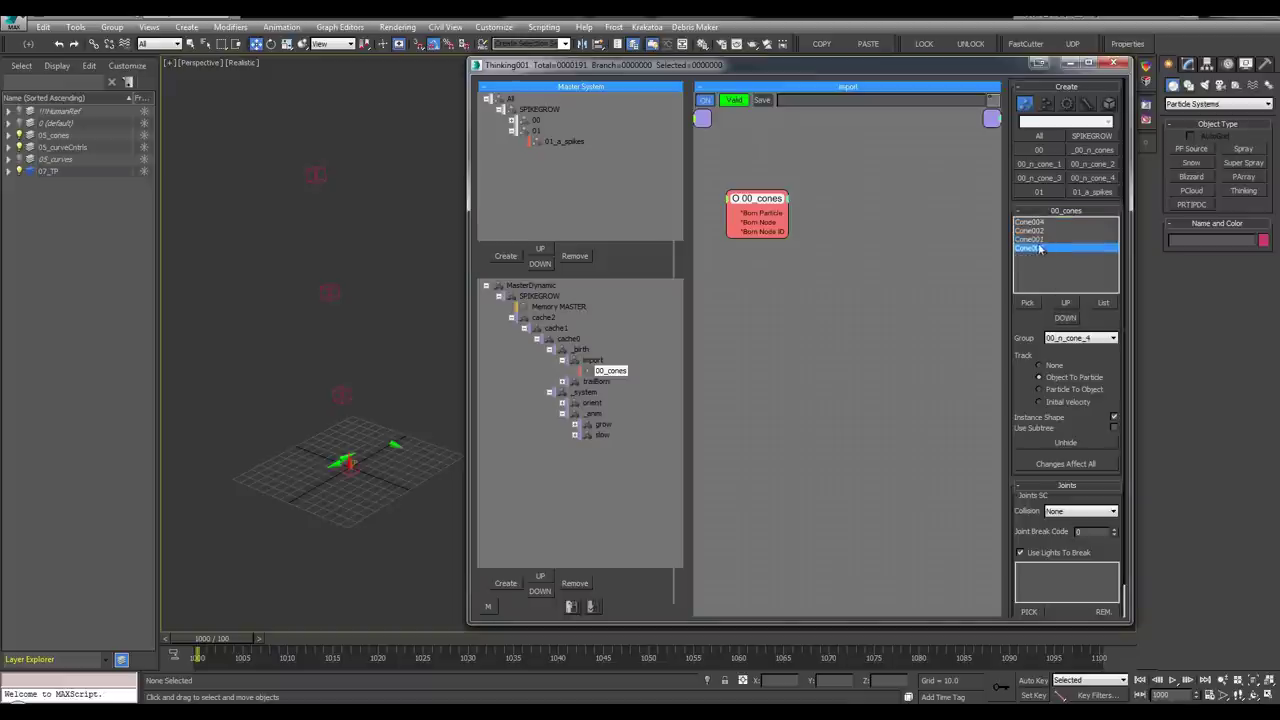
{"action": "left_click", "coordinate": [1078, 303]}
{"action": "left_click", "coordinate": [1072, 302]}
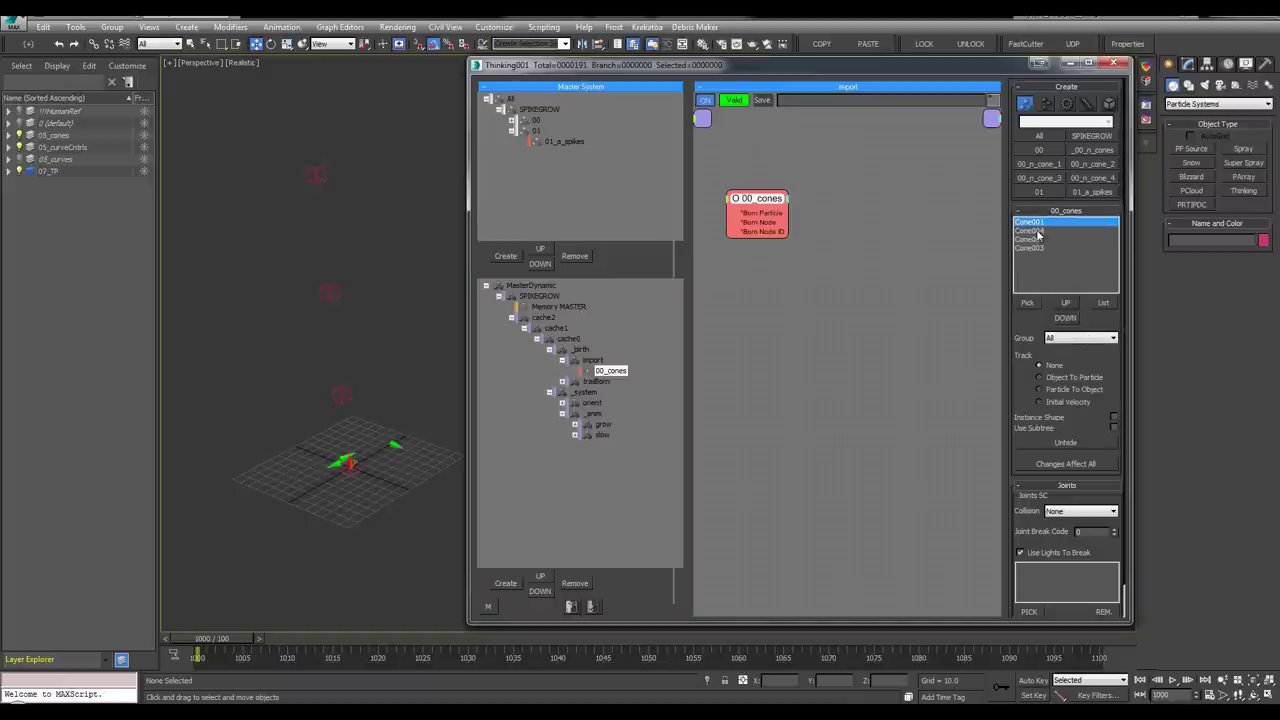
{"action": "left_click", "coordinate": [1073, 302]}
{"action": "left_click", "coordinate": [1040, 249]}
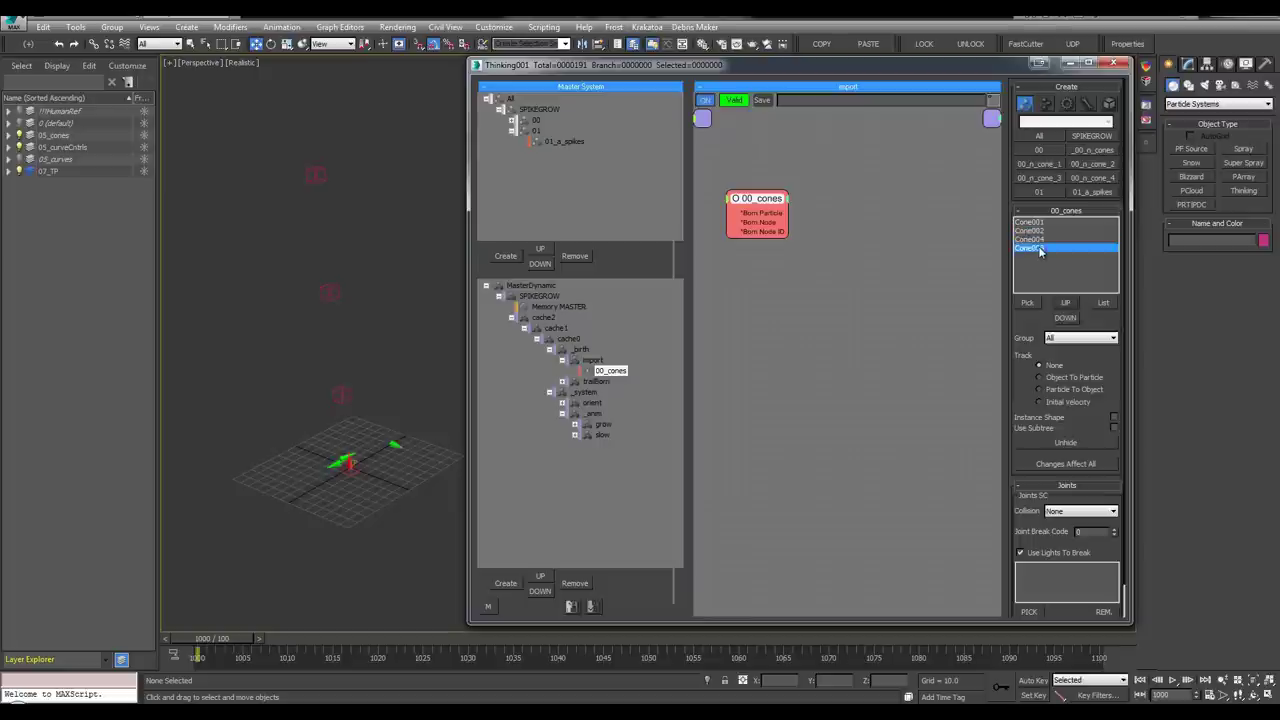
{"action": "left_click", "coordinate": [1076, 312]}
Set the cones' tracking to Object To Particle and assign Cone001 to the group 00_n_cone_1
{"action": "left_click", "coordinate": [1043, 224]}
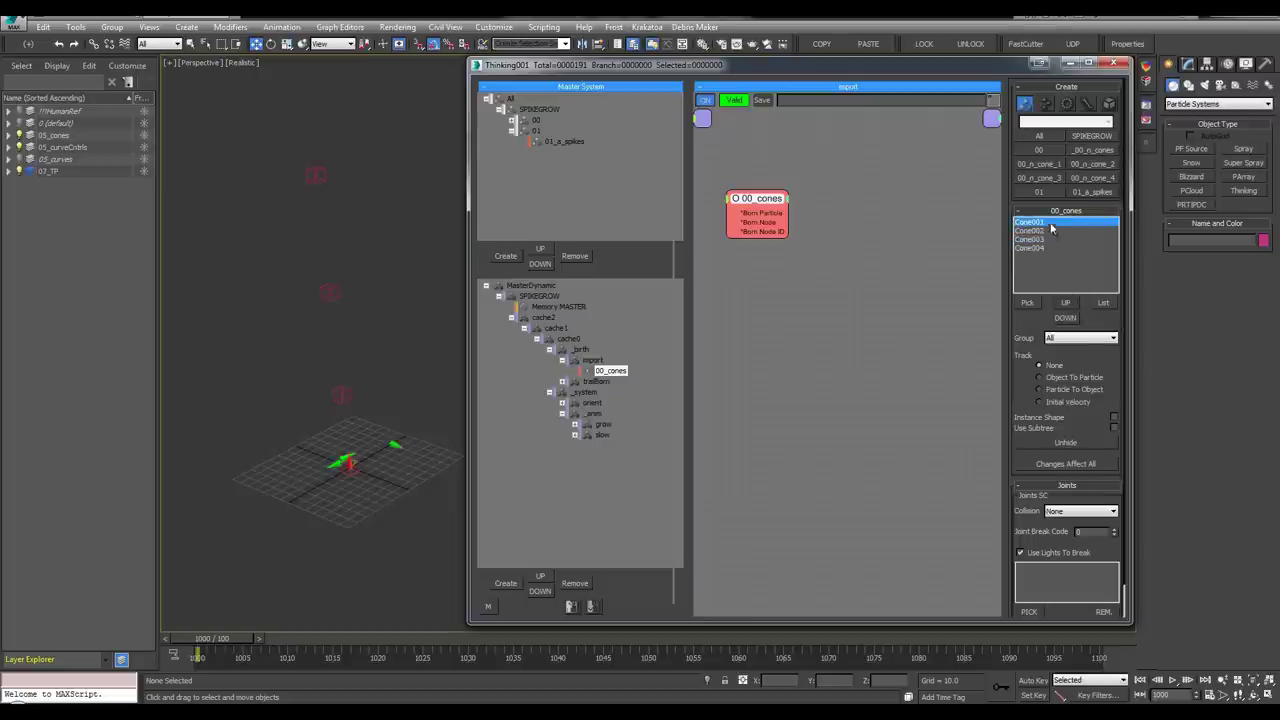
{"action": "left_click_drag", "start_coordinate": [1051, 226], "coordinate": [1058, 252]}
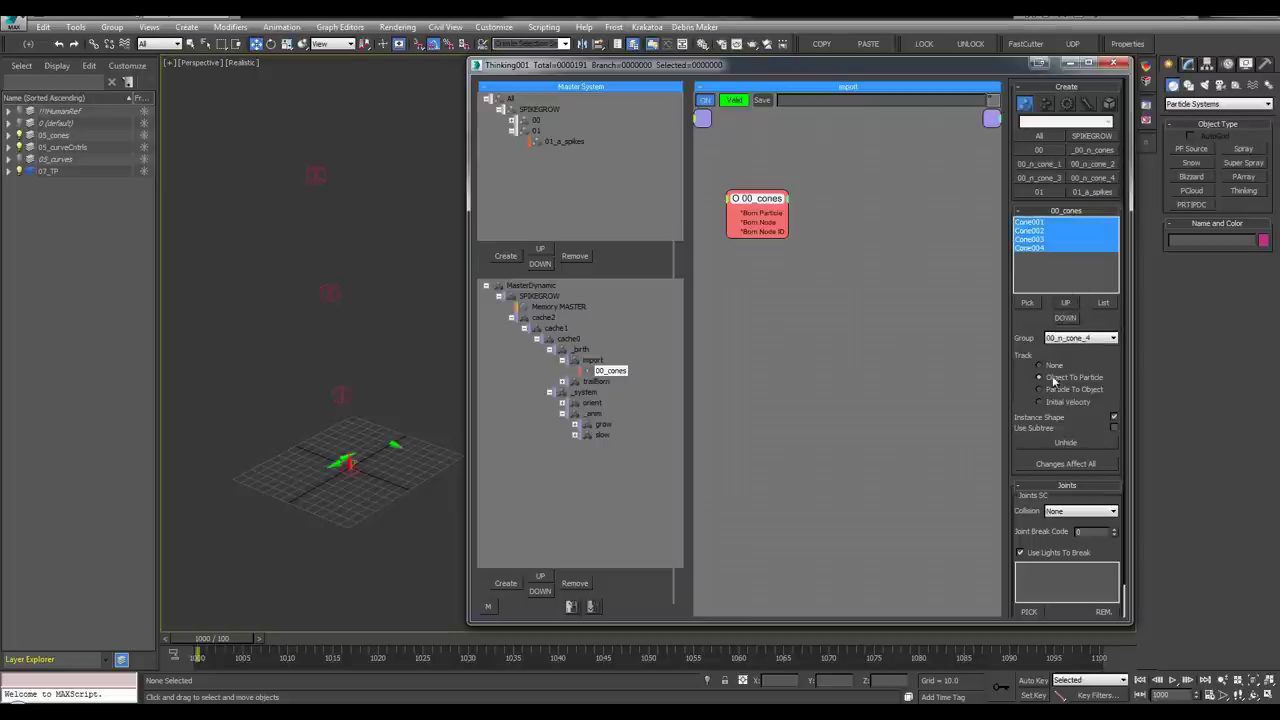
{"action": "left_click", "coordinate": [1048, 223]}
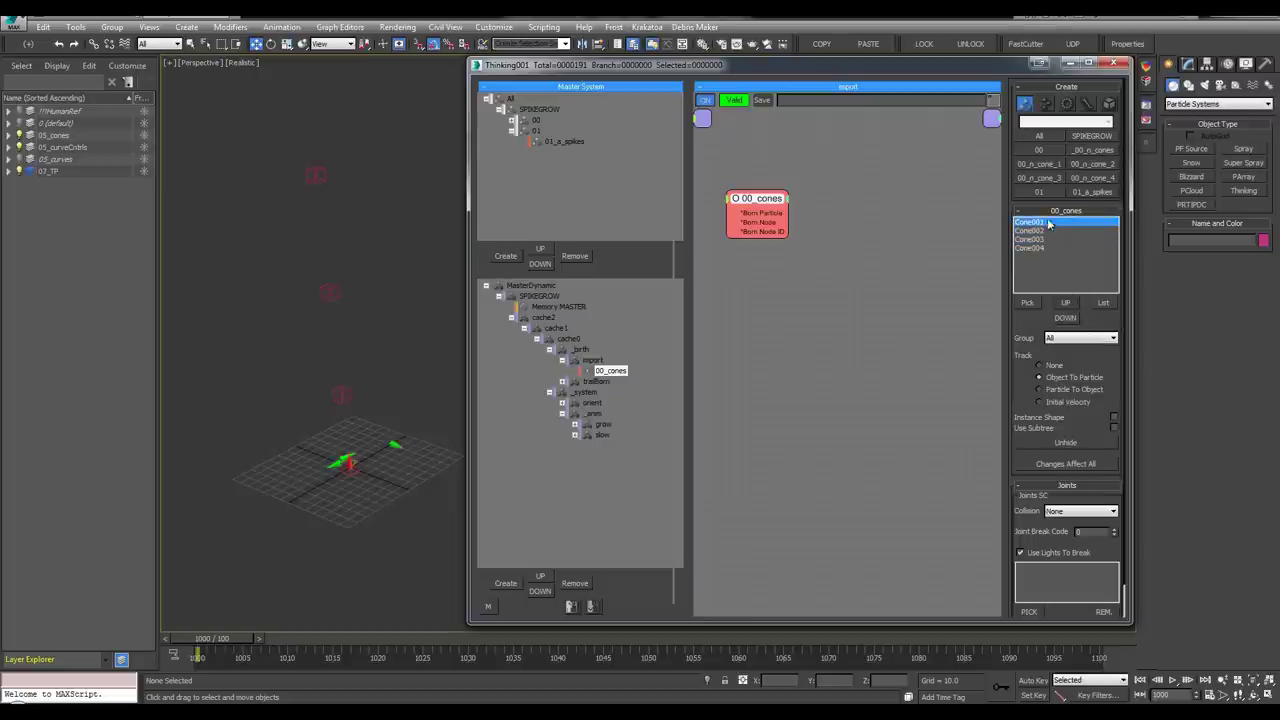
{"action": "left_click", "coordinate": [1058, 342]}
{"action": "left_click", "coordinate": [1072, 386]}
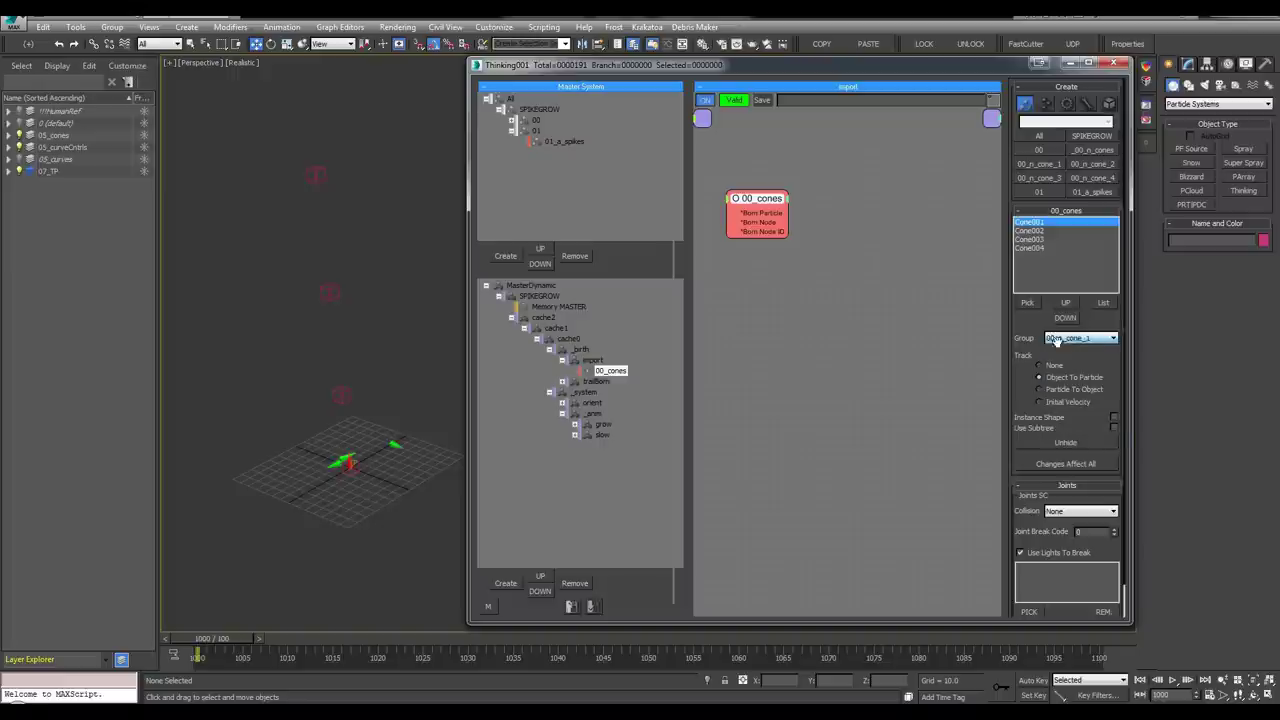
Assign Cone002 to the group 00_n_cone_2 and Cone003 to the group 00_n_cone_3
{"action": "left_click", "coordinate": [1032, 231]}
{"action": "left_click", "coordinate": [1088, 340]}
{"action": "left_click", "coordinate": [1070, 410]}
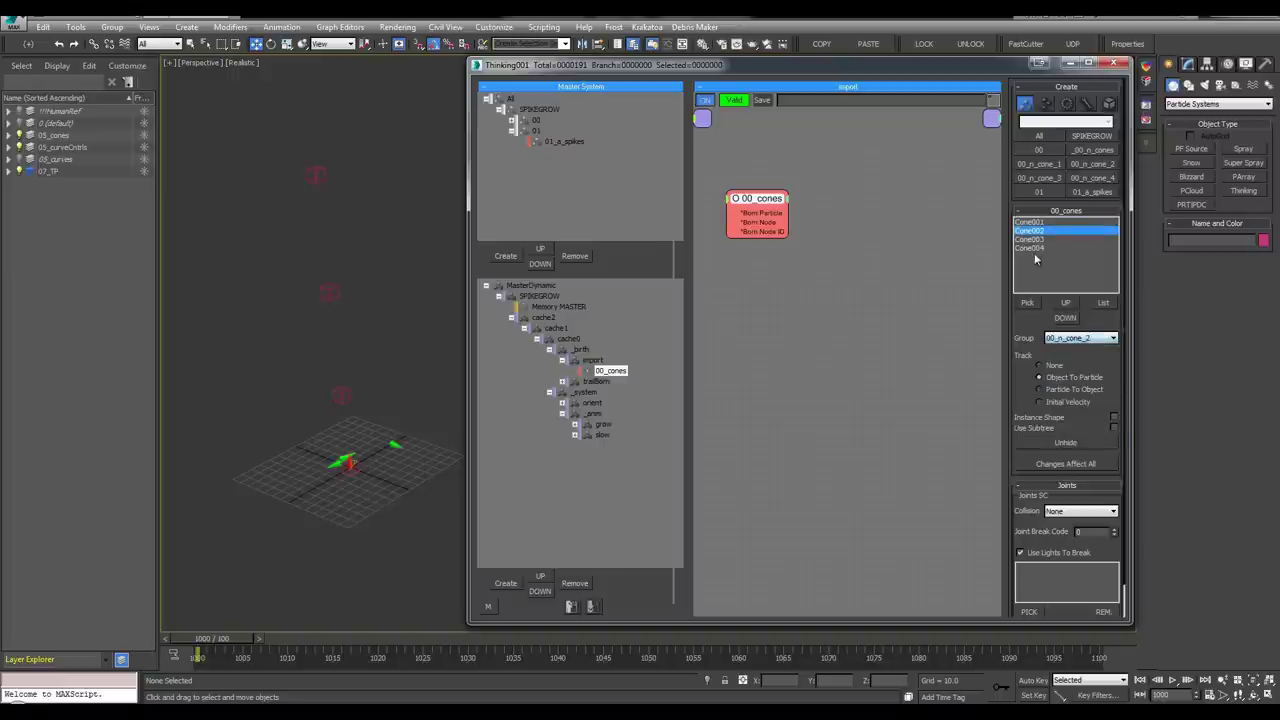
{"action": "left_click", "coordinate": [1030, 239]}
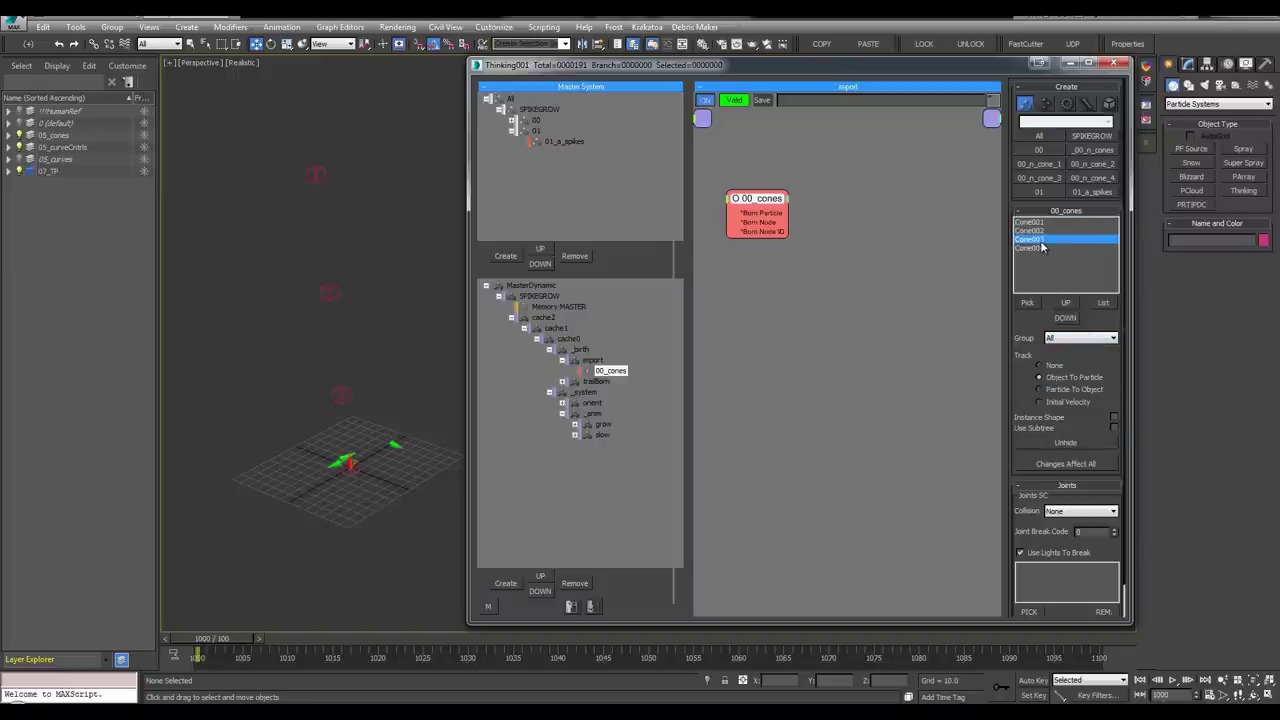
{"action": "left_click", "coordinate": [1063, 341]}
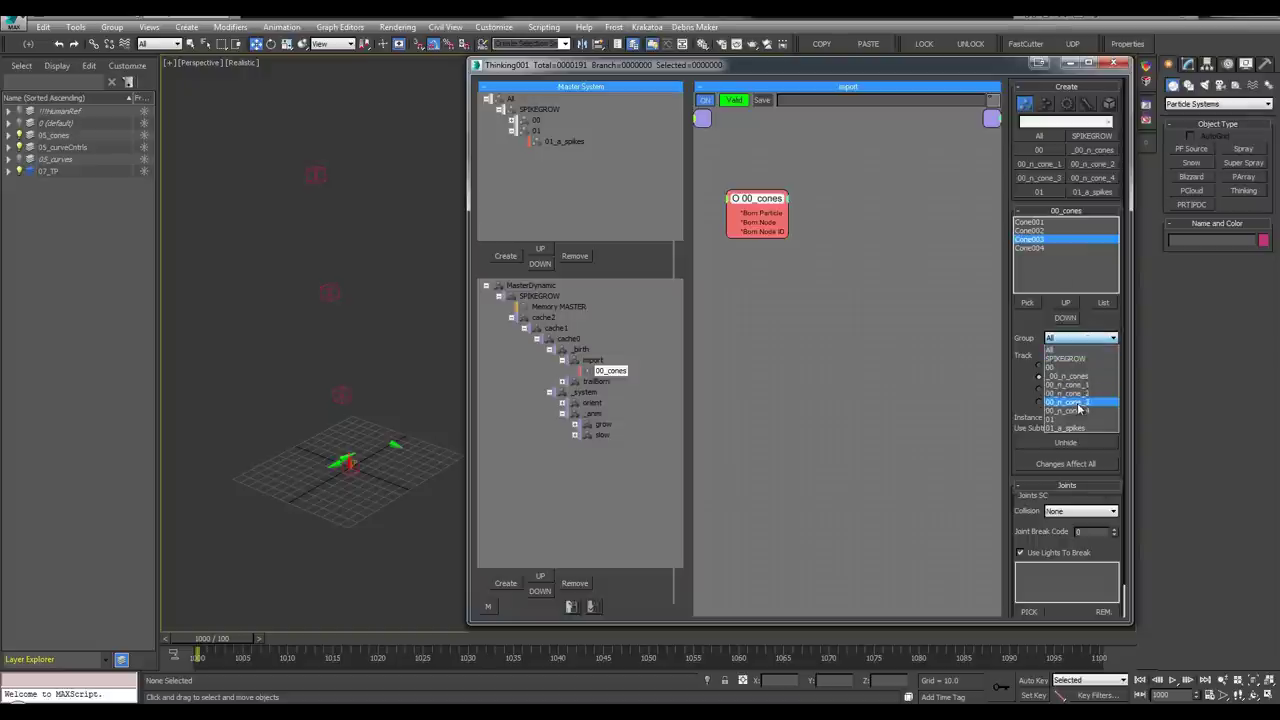
{"action": "left_click", "coordinate": [1079, 403]}
Assign Cone004 to the group 00_n_cone_4 and select all four cones in the 00_cones list
{"action": "left_click", "coordinate": [1034, 248]}
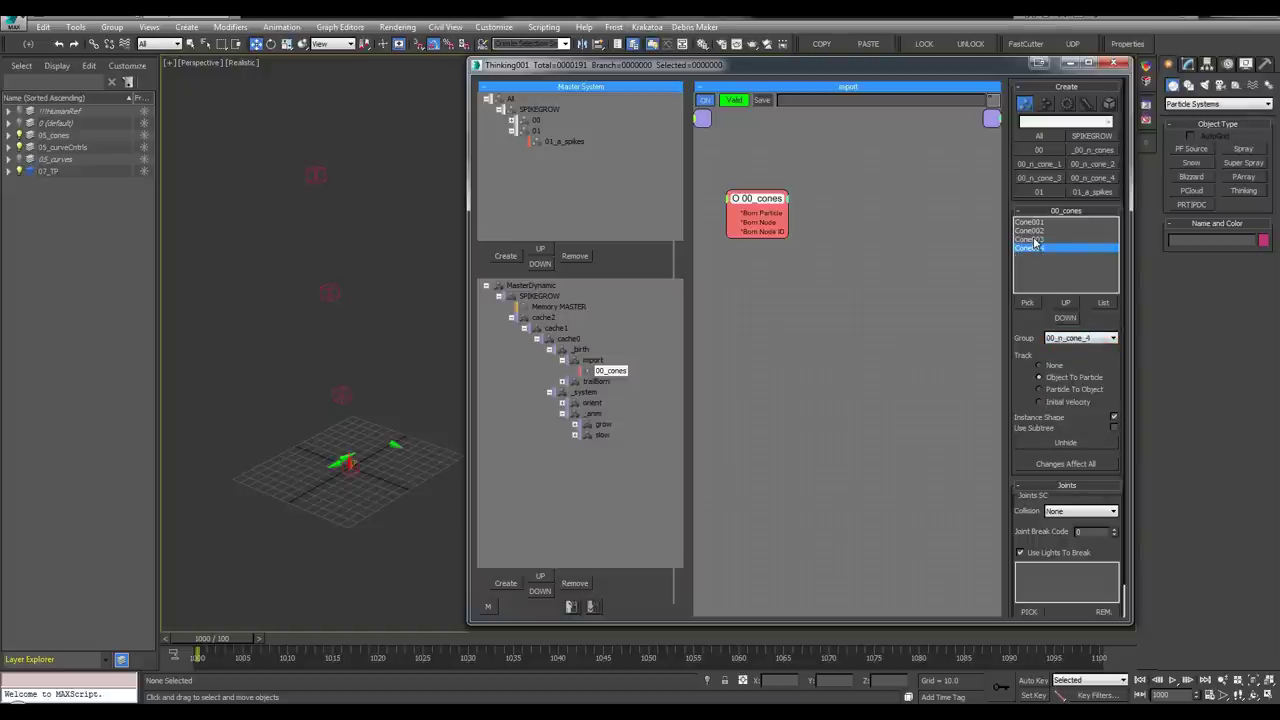
{"action": "left_click", "coordinate": [1030, 221]}
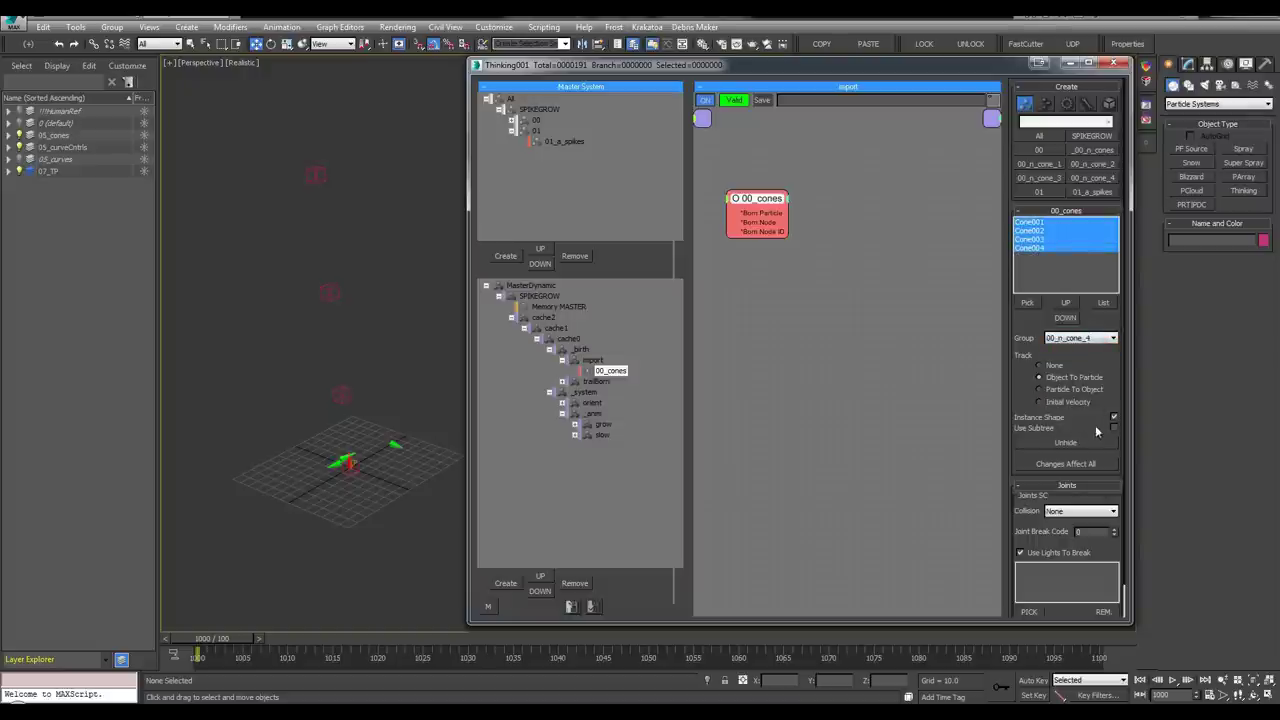
{"action": "middle_click", "coordinate": [364, 377]}
{"action": "key", "text": "q"}
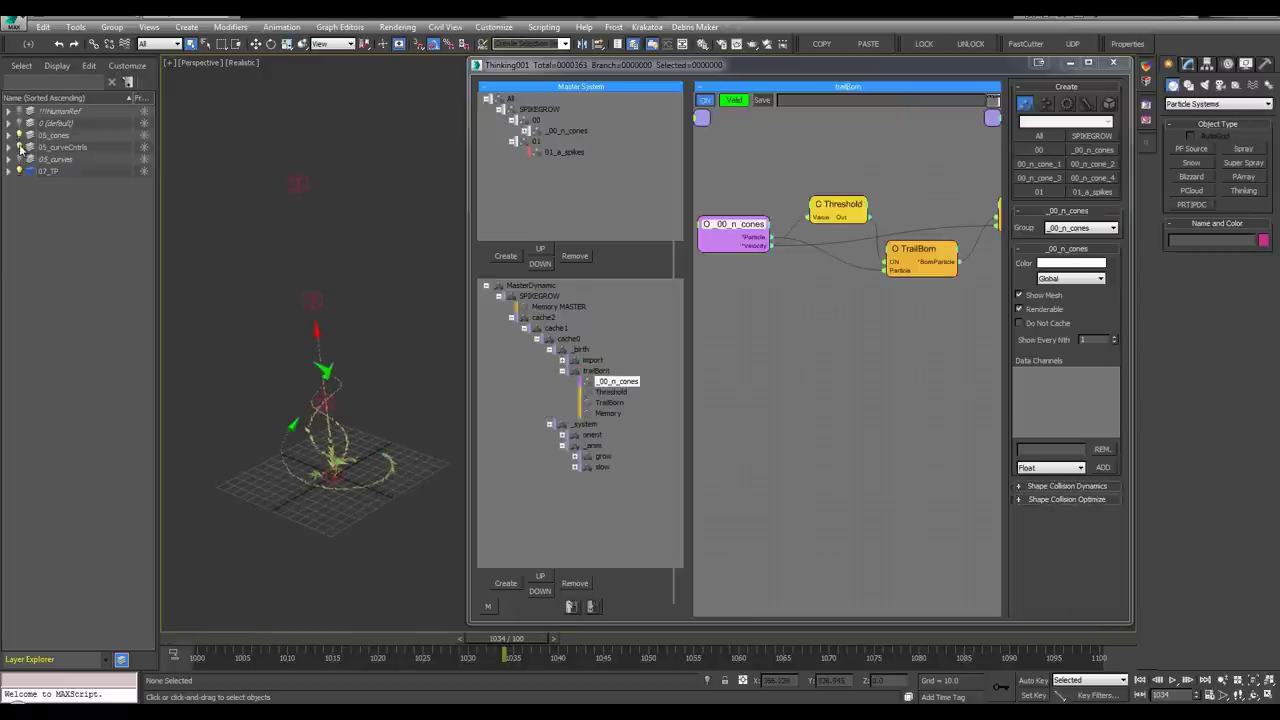
Play and scrub the simulation with the cone, curve control and curve layers hidden to examine the spike growth along the four trails
{"action": "key", "text": "slash"}
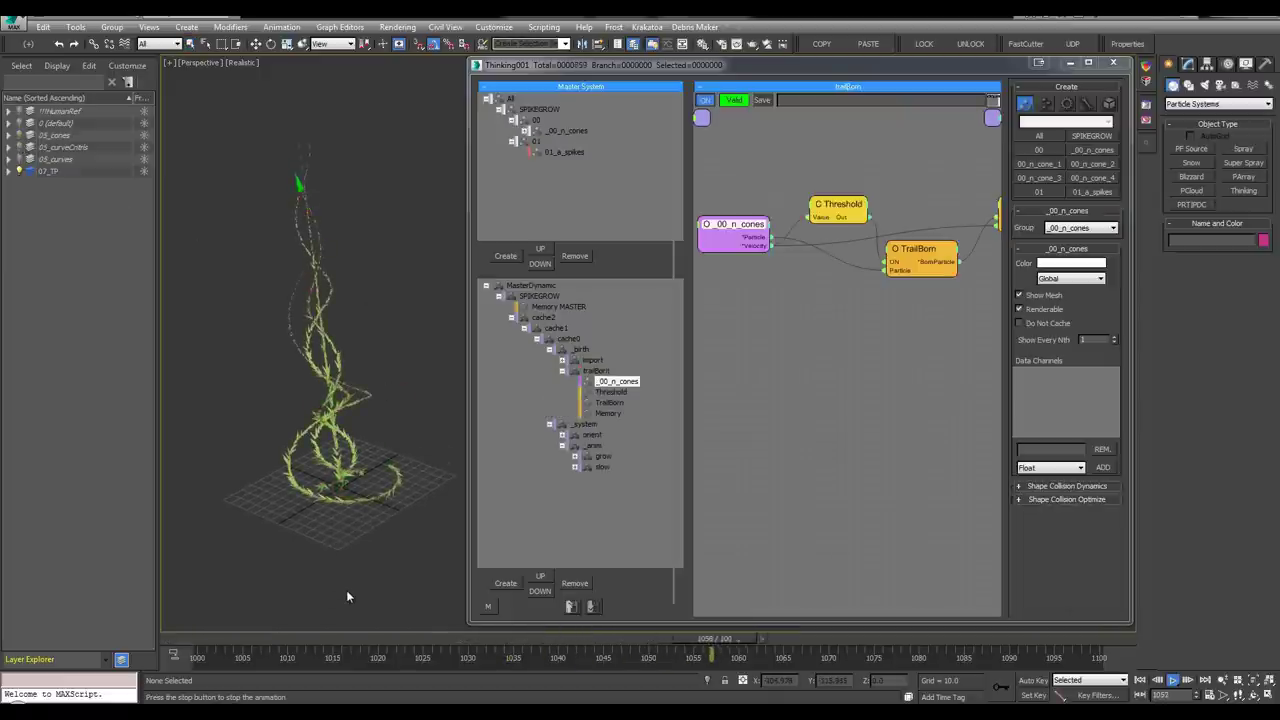
{"action": "left_click_drag", "start_coordinate": [265, 640], "coordinate": [345, 638]}
{"action": "middle_click_drag", "start_coordinate": [323, 497], "coordinate": [305, 461]}
{"action": "key", "text": "slash"}
{"action": "key", "text": "l"}
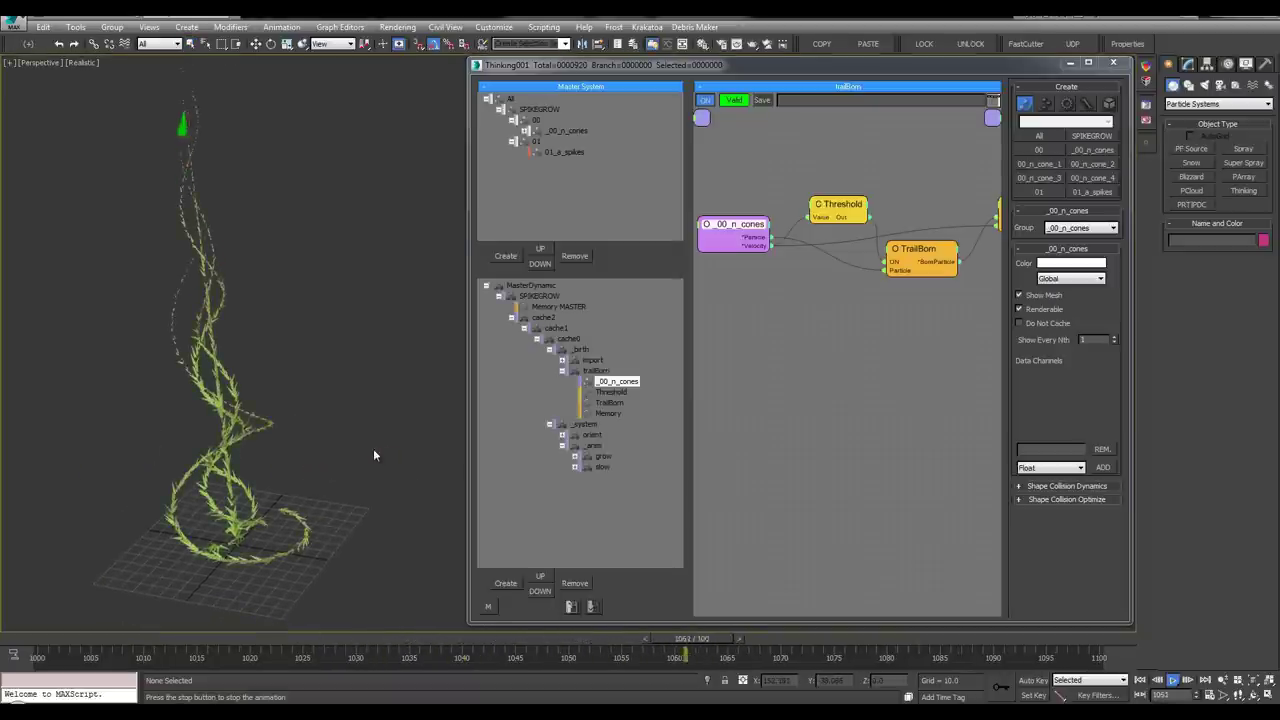
Return to frame 1000, show the 05_curveCntrls helpers and play the simulation again
{"action": "left_click_drag", "start_coordinate": [205, 640], "coordinate": [14, 645]}
{"action": "key", "text": "alt+ctrl+o"}
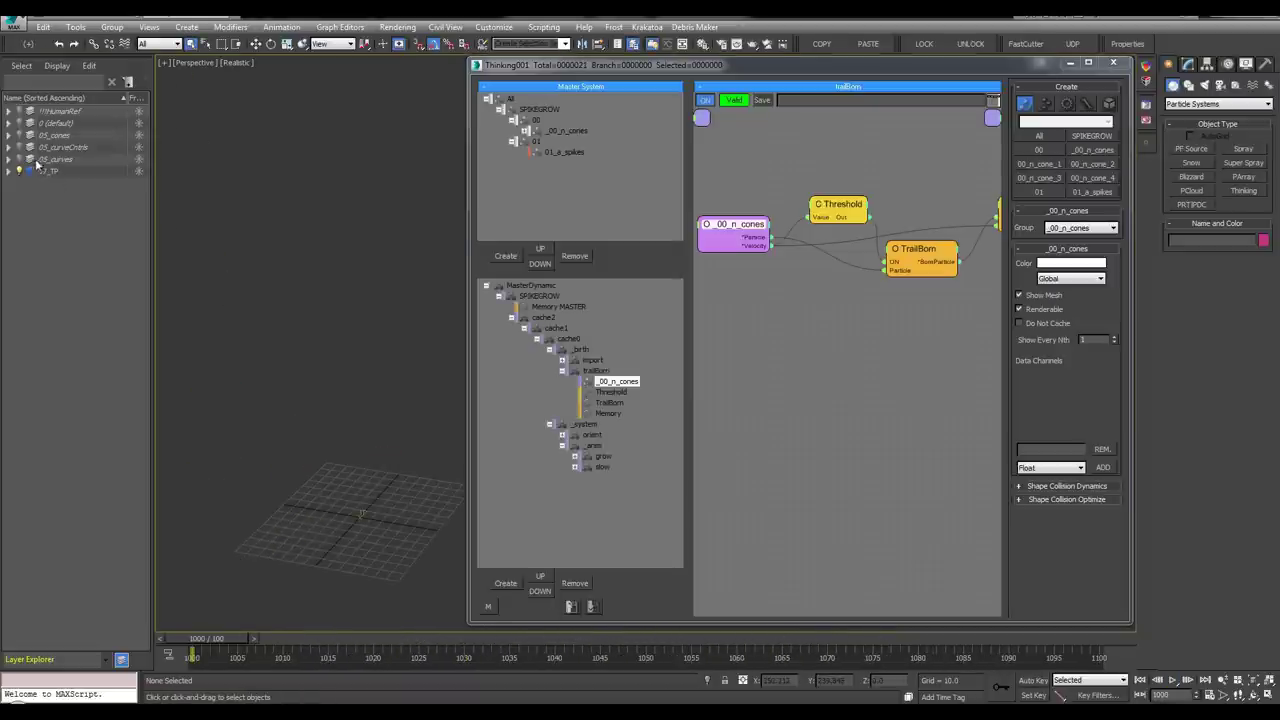
{"action": "key", "text": "alt+ctrl+o"}
{"action": "key", "text": "slash"}
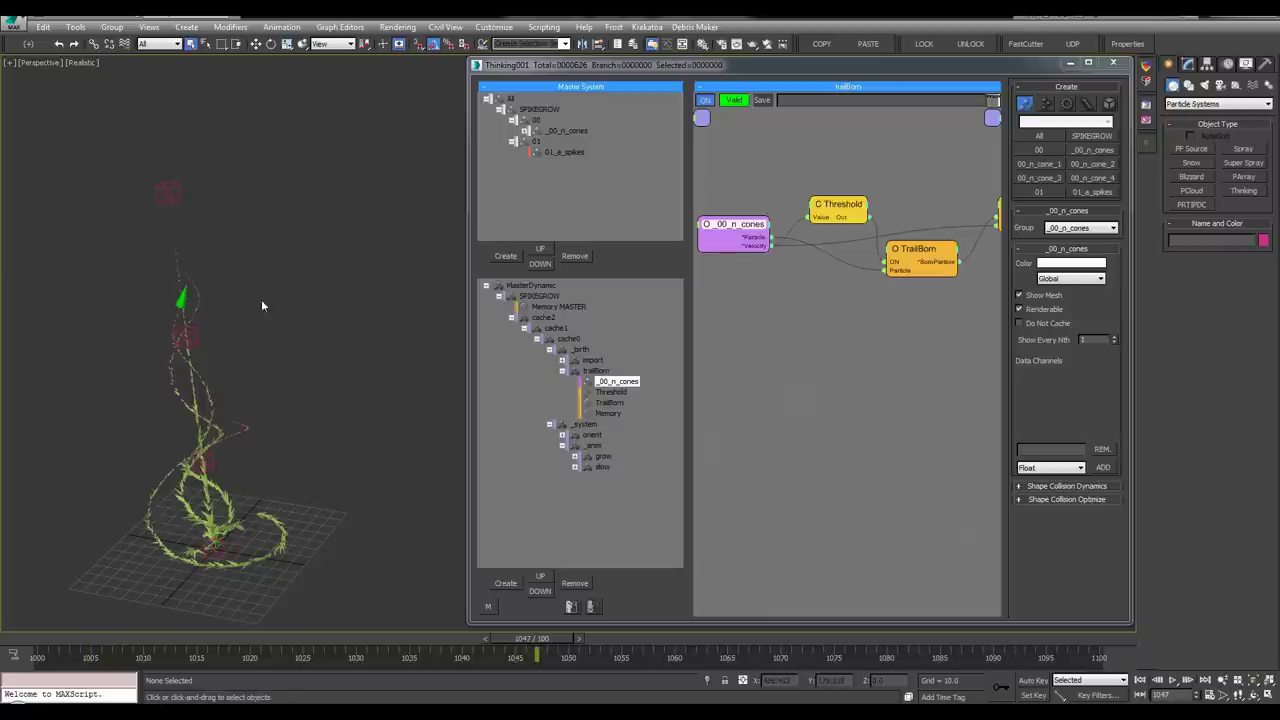
Move the Point003 control helper sideways away from the trunk to reshape the growth path
{"action": "left_click", "coordinate": [185, 337]}
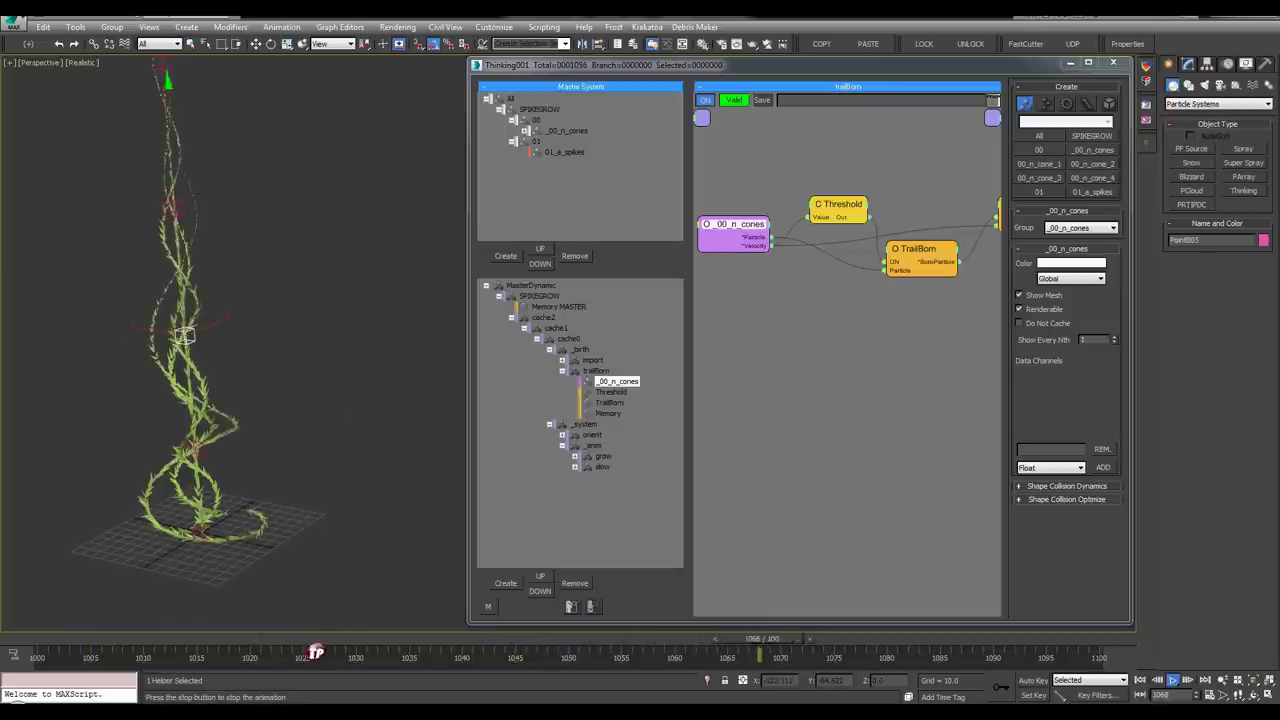
{"action": "key", "text": "w"}
{"action": "middle_click_drag", "start_coordinate": [177, 323], "coordinate": [240, 346], "text": "alt"}
{"action": "left_click_drag", "start_coordinate": [178, 340], "coordinate": [100, 394]}
{"action": "middle_click_drag", "start_coordinate": [294, 343], "coordinate": [230, 322], "text": "alt"}
{"action": "scroll", "coordinate": [150, 316], "scroll_direction": "up", "scroll_amount": 3}
{"action": "key", "text": "F3"}
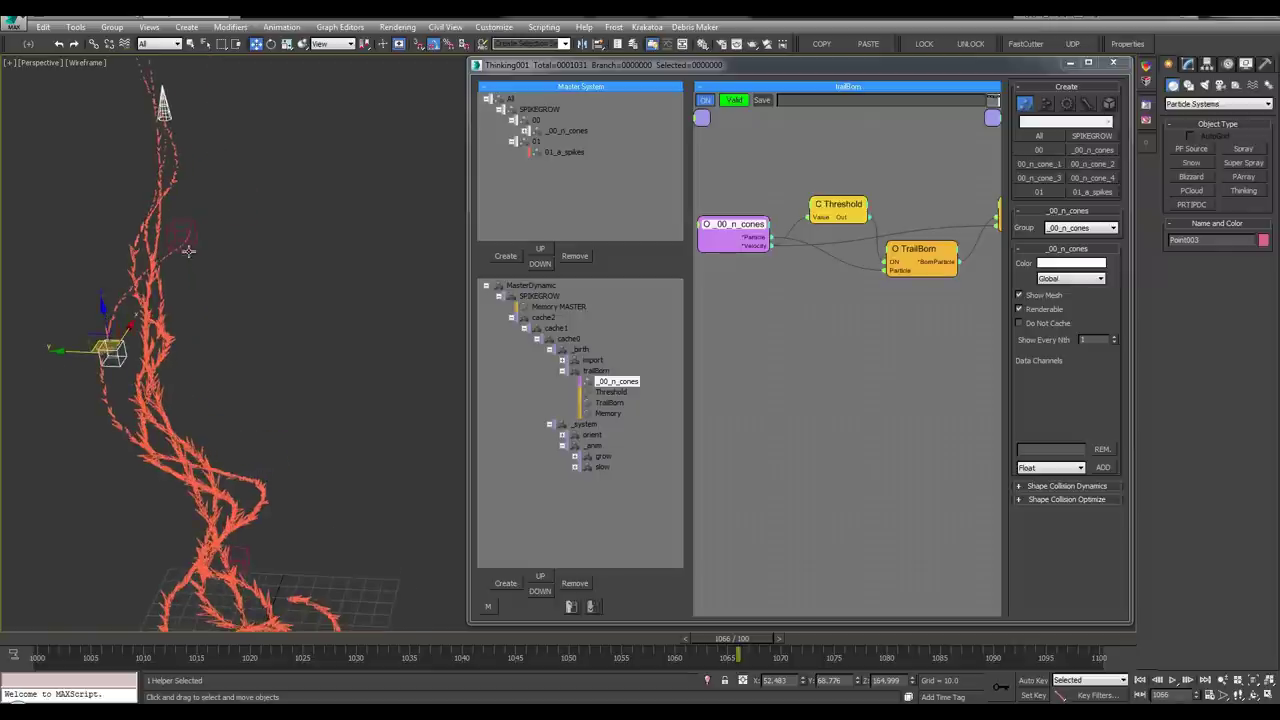
Replay the simulation from another angle to examine how the spikes follow the reshaped curve
{"action": "left_click", "coordinate": [184, 246]}
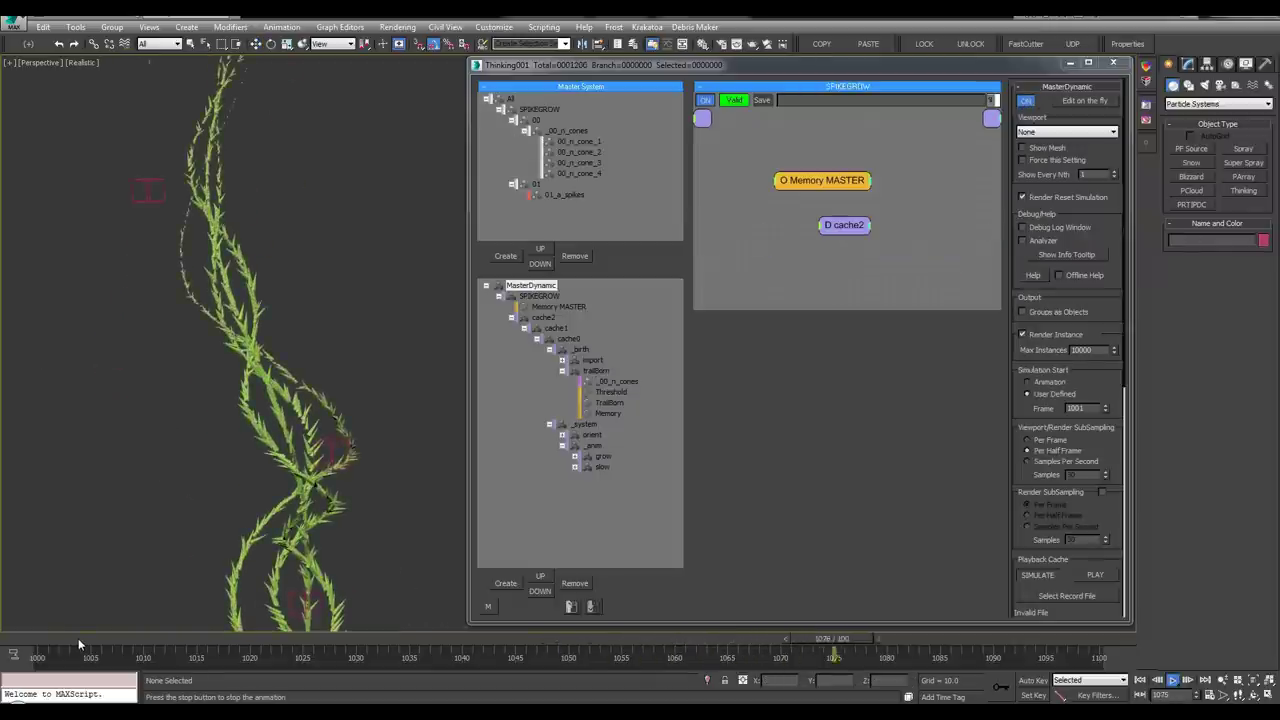
{"action": "middle_click_drag", "start_coordinate": [357, 390], "coordinate": [287, 376], "text": "alt"}
{"action": "key", "text": "q"}
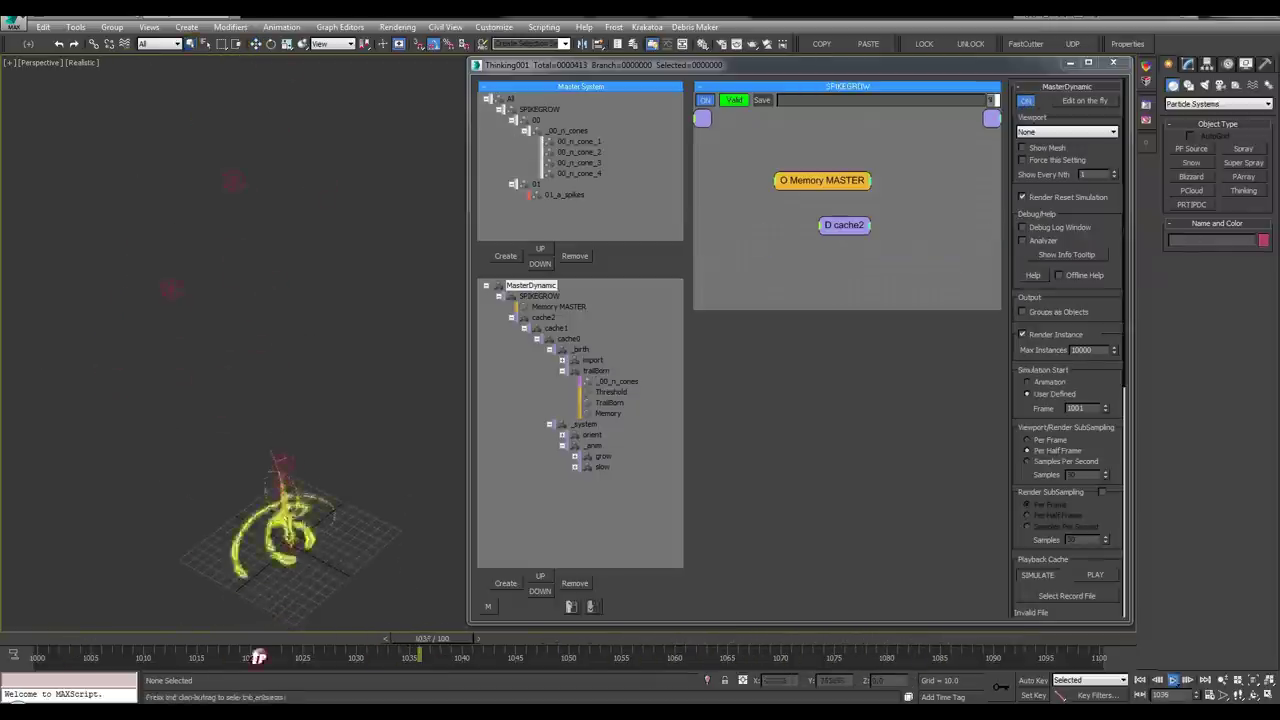
{"action": "key", "text": "slash"}
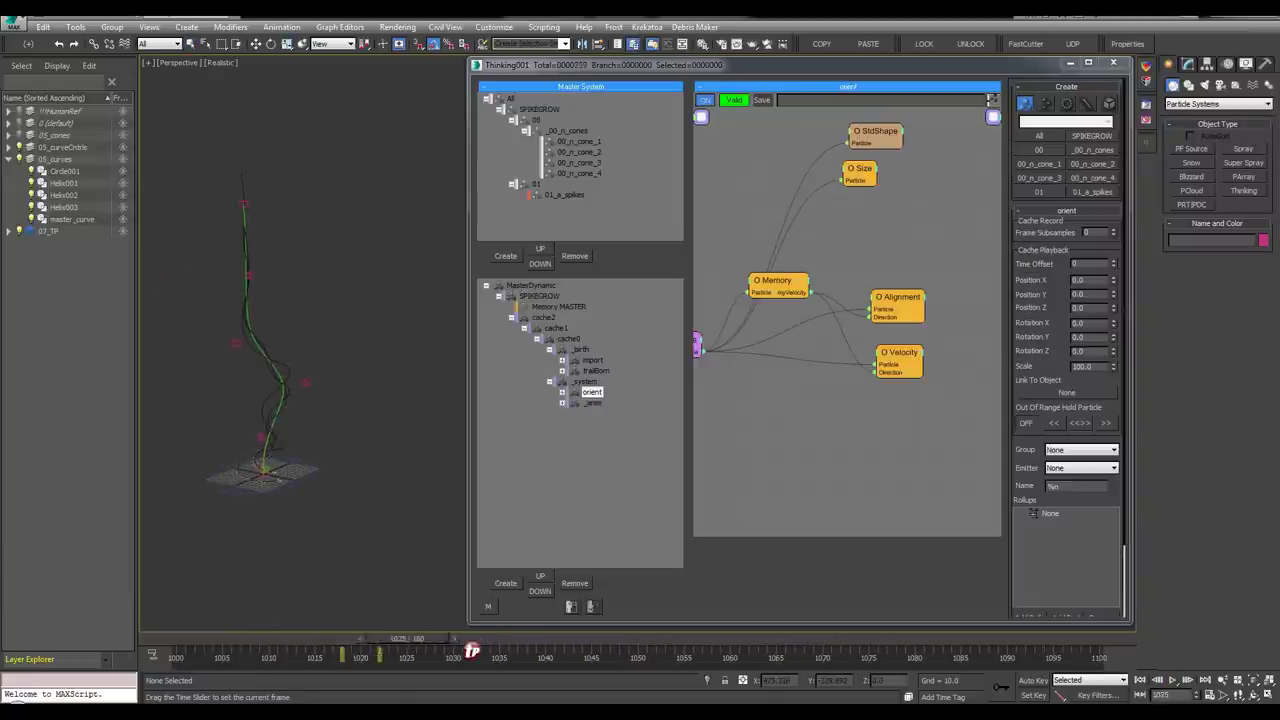
Rotate the Circle001 base controller to tilt the whole spike rig over to one side
{"action": "left_click", "coordinate": [316, 472]}
{"action": "key", "text": "e"}
{"action": "scroll", "coordinate": [294, 463], "scroll_direction": "up", "scroll_amount": 5}
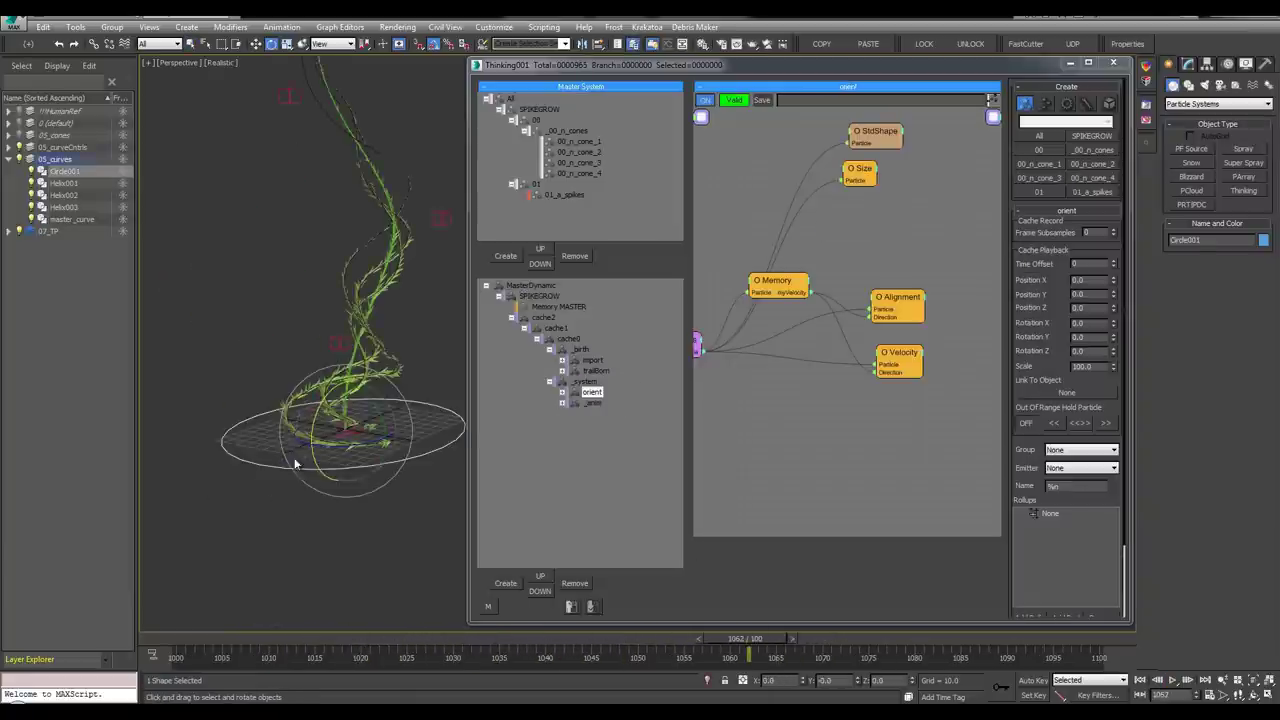
{"action": "middle_click_drag", "start_coordinate": [294, 463], "coordinate": [330, 427], "text": "alt"}
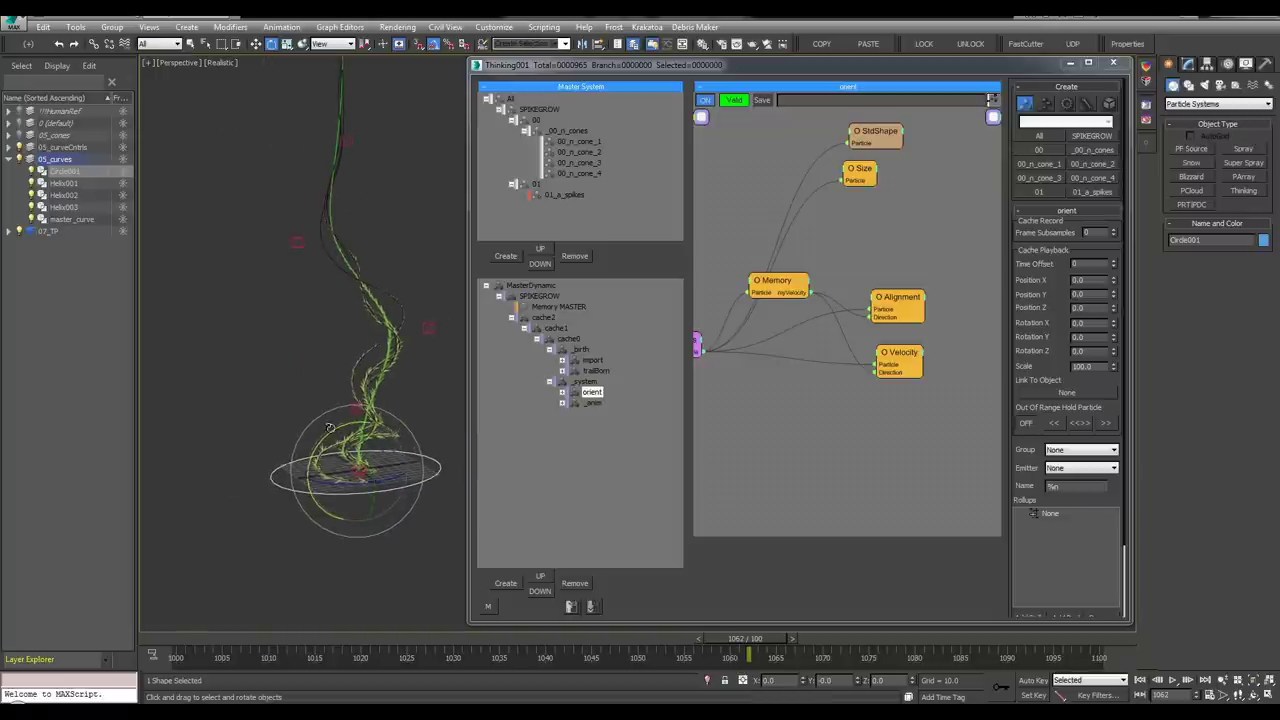
{"action": "left_click_drag", "start_coordinate": [296, 449], "coordinate": [382, 414]}
{"action": "scroll", "coordinate": [281, 479], "scroll_direction": "down", "scroll_amount": 3}
{"action": "middle_click_drag", "start_coordinate": [232, 440], "coordinate": [271, 434], "text": "alt"}
{"action": "key", "text": "w"}
{"action": "key", "text": "q"}
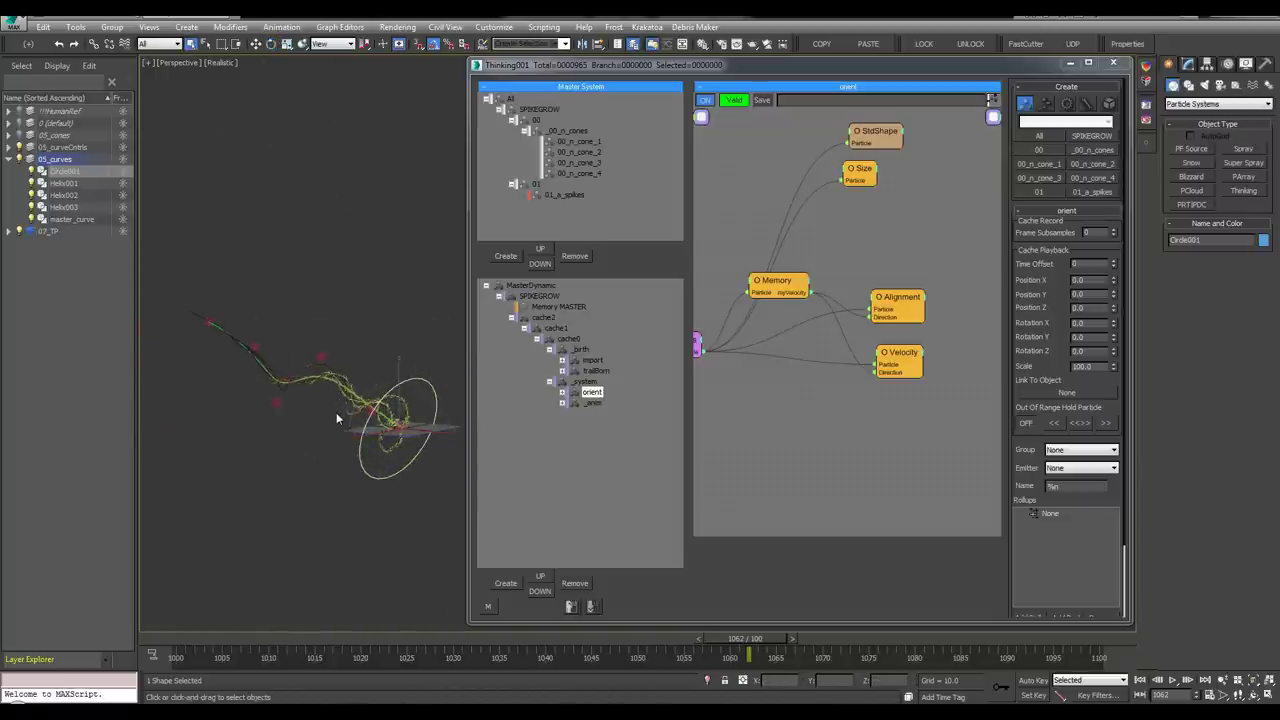
Move Circle001 and its rig off the grid to about X -280, Y -287, and close the Thinking Particles window
{"action": "key", "text": "h"}
{"action": "middle_click_drag", "start_coordinate": [303, 391], "coordinate": [288, 445], "text": "alt"}
{"action": "key", "text": "w"}
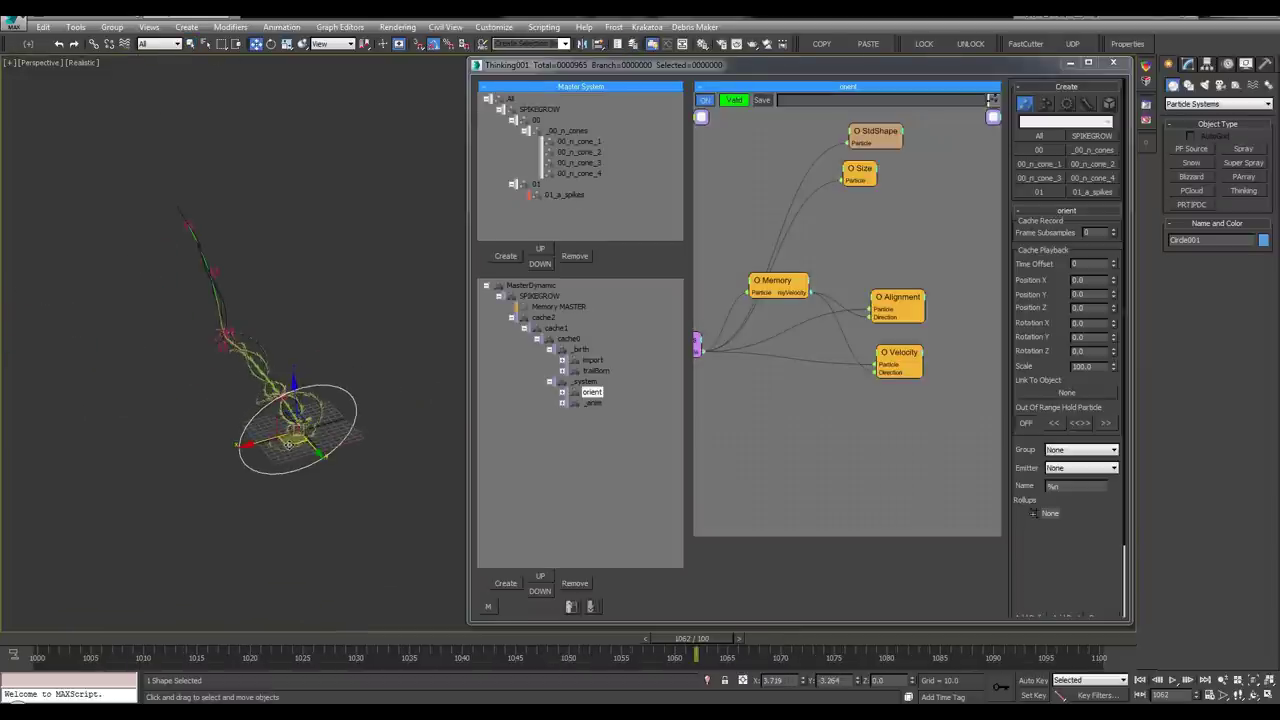
{"action": "left_click_drag", "start_coordinate": [221, 468], "coordinate": [392, 345]}
{"action": "middle_click_drag", "start_coordinate": [391, 345], "coordinate": [366, 414], "text": "alt"}
{"action": "left_click", "coordinate": [1113, 62]}
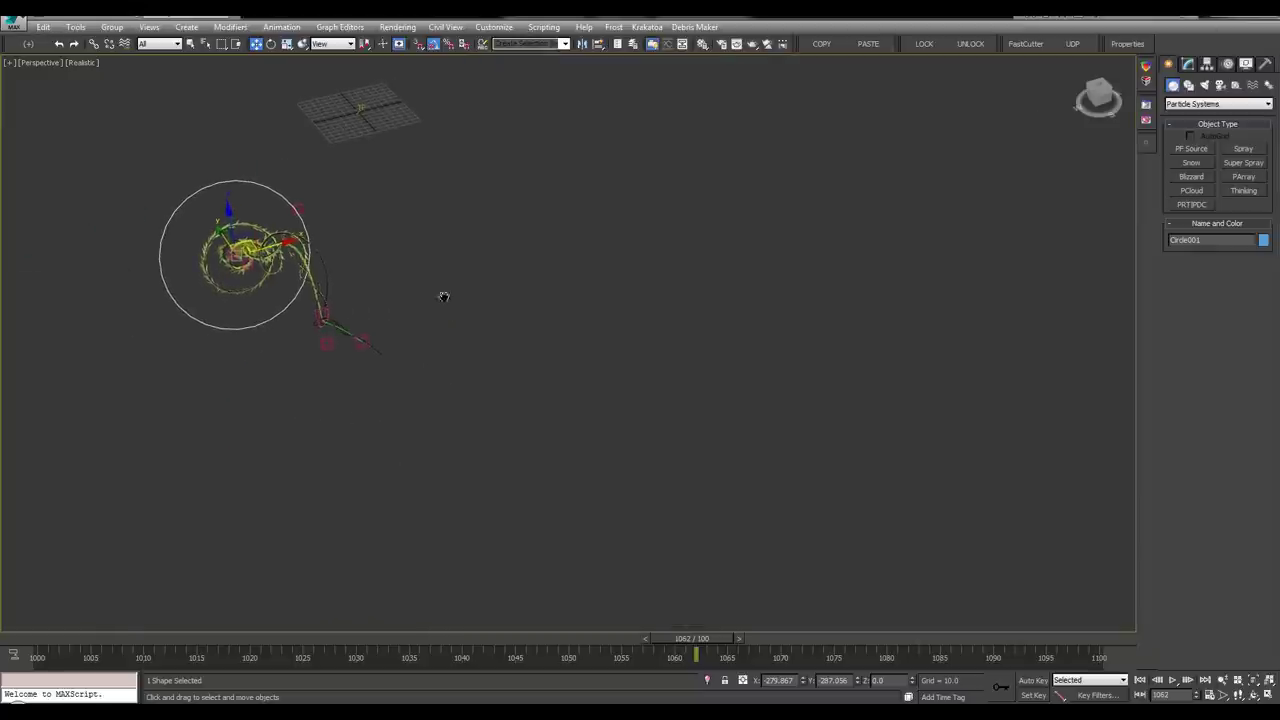
At frame 1000, move Point005, the topmost control helper and Point004 to bend the master curve into a wide arch
{"action": "middle_click_drag", "start_coordinate": [443, 294], "coordinate": [570, 350], "text": "alt"}
{"action": "left_click", "coordinate": [615, 207]}
{"action": "left_click", "coordinate": [37, 641]}
{"action": "middle_click_drag", "start_coordinate": [590, 212], "coordinate": [594, 247], "text": "alt"}
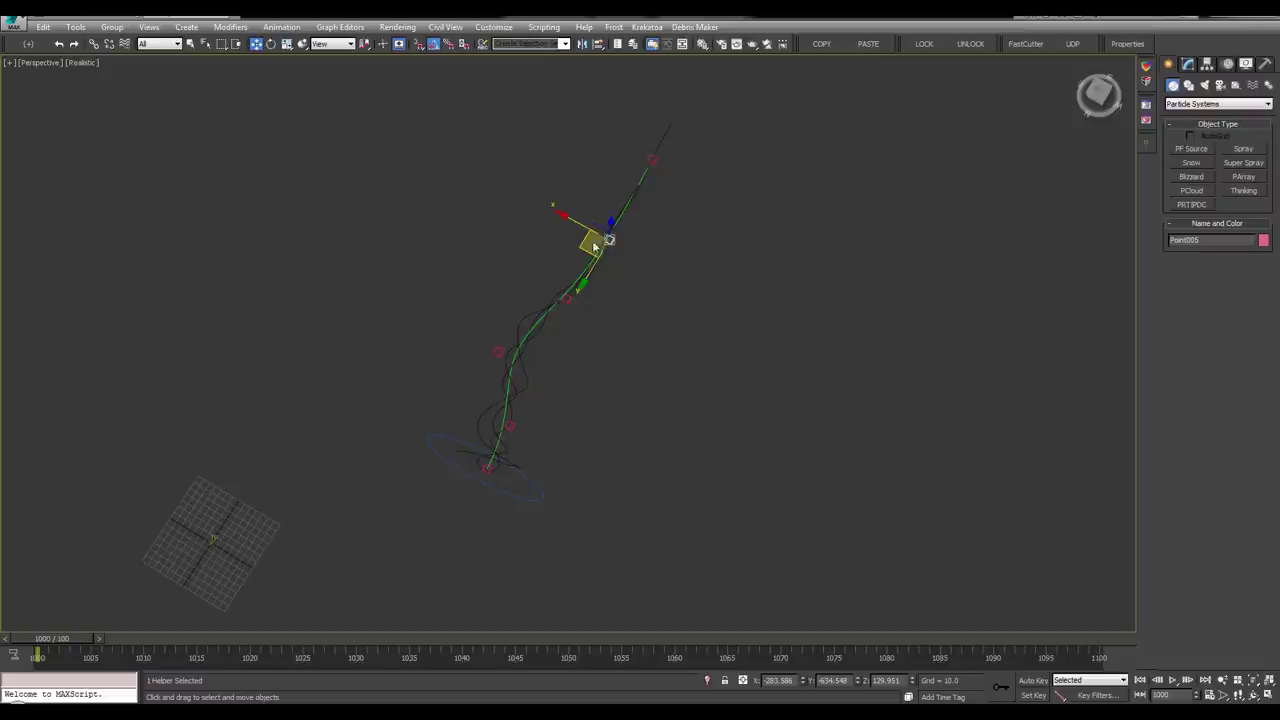
{"action": "left_click_drag", "start_coordinate": [531, 260], "coordinate": [444, 226]}
{"action": "left_click_drag", "start_coordinate": [654, 157], "coordinate": [267, 338]}
{"action": "left_click_drag", "start_coordinate": [566, 300], "coordinate": [608, 227]}
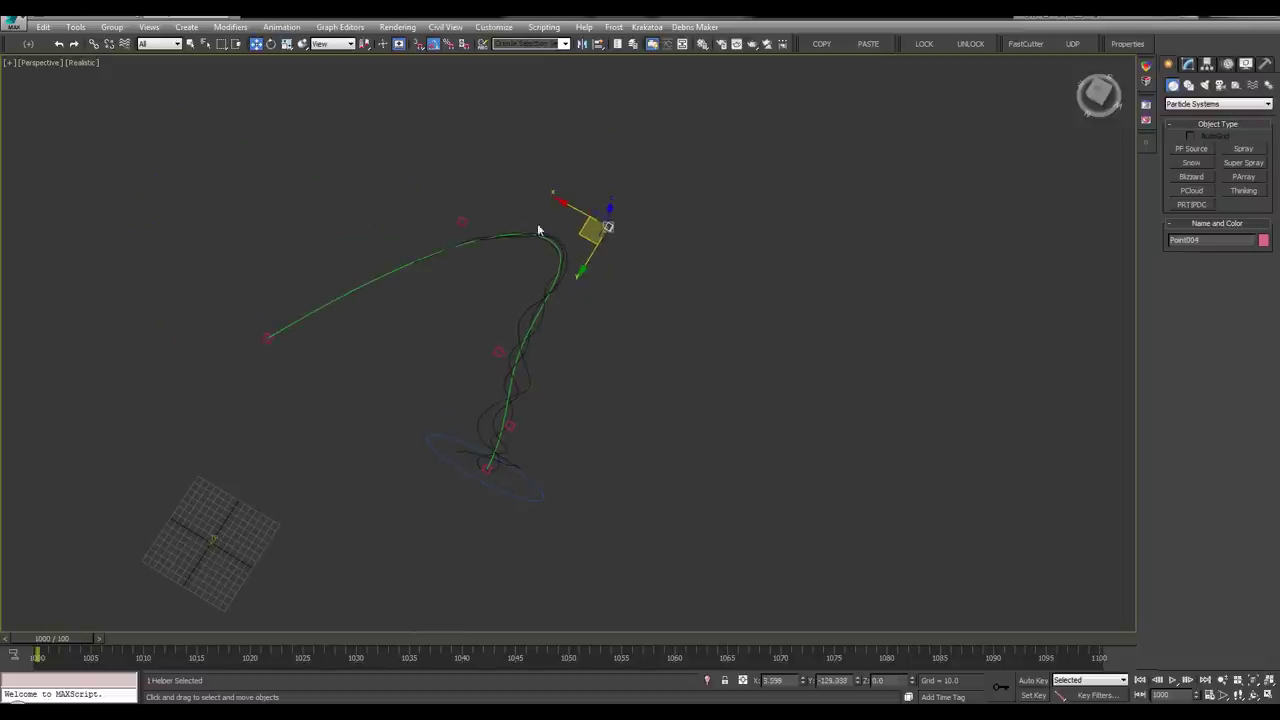
Check the bent curve from several angles, deselect the helpers and play the animation along it
{"action": "left_click", "coordinate": [460, 224]}
{"action": "middle_click_drag", "start_coordinate": [460, 224], "coordinate": [462, 250], "text": "alt"}
{"action": "middle_click_drag", "start_coordinate": [490, 292], "coordinate": [641, 433], "text": "alt"}
{"action": "left_click", "coordinate": [508, 320]}
{"action": "key", "text": "q"}
{"action": "middle_click_drag", "start_coordinate": [468, 462], "coordinate": [517, 380], "text": "alt"}
{"action": "key", "text": "/"}
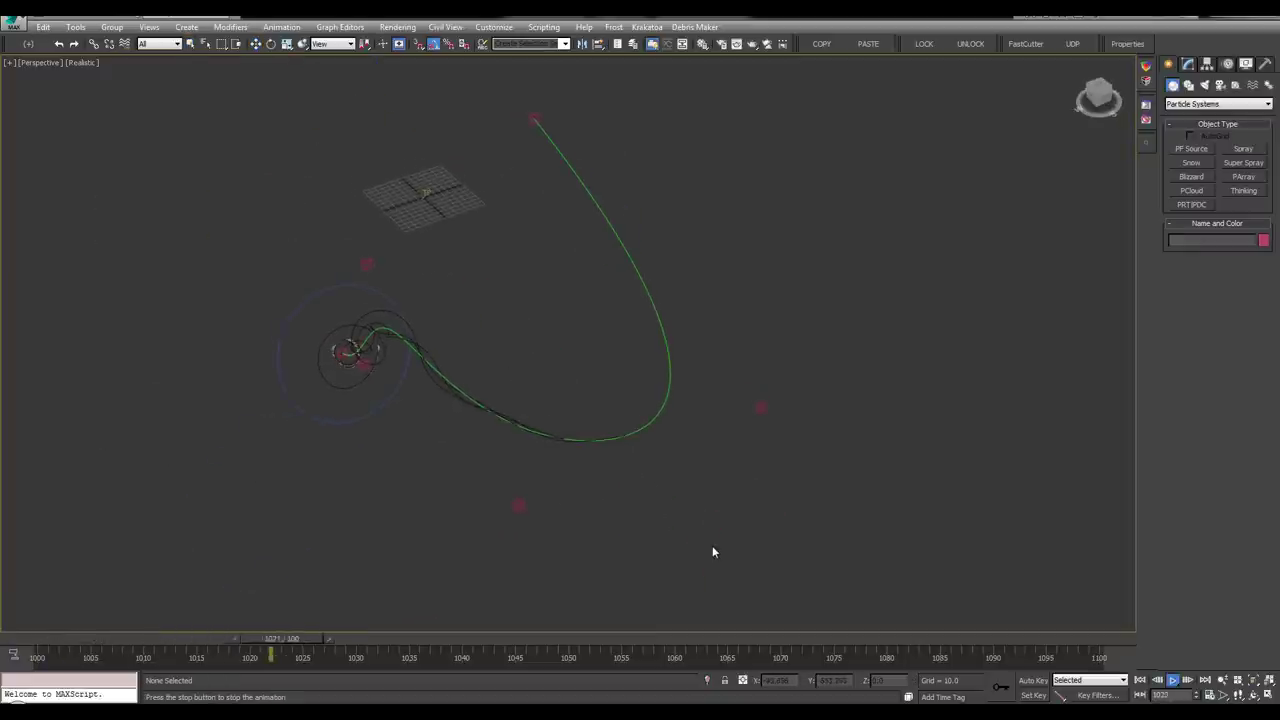
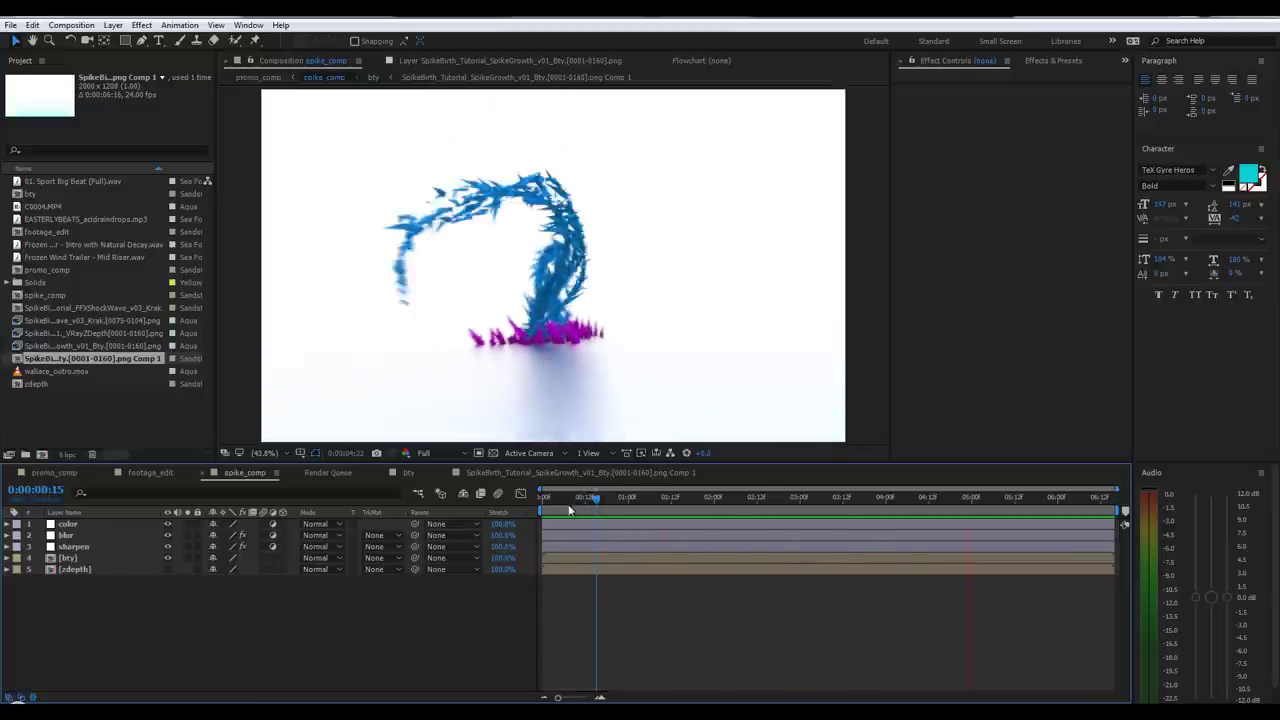
Switch to After Effects and scrub through the spike_comp composition to review the rendered spike growth
{"action": "left_click_drag", "start_coordinate": [641, 501], "coordinate": [1058, 507]}
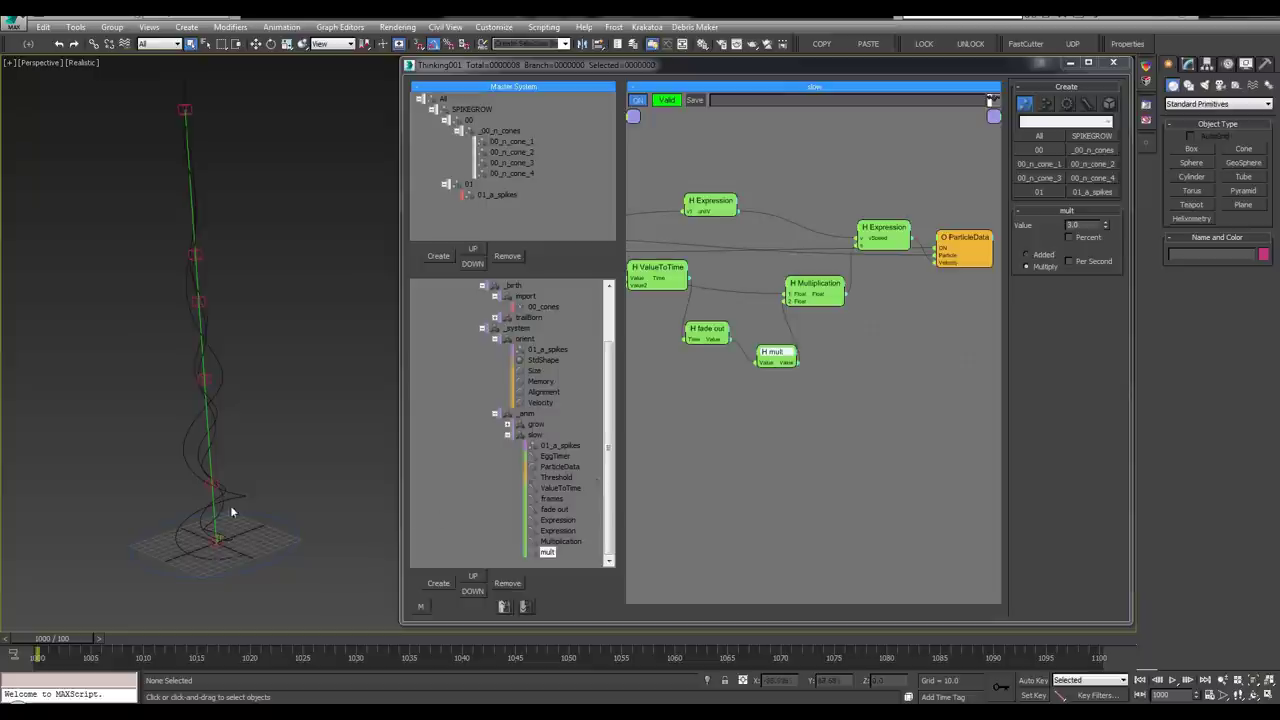
Switch back to 3ds Max, close the Thinking Particles window and hide the 05_curveCntrls and 05_curves layers
{"action": "scroll", "coordinate": [233, 478], "scroll_direction": "up", "scroll_amount": 3}
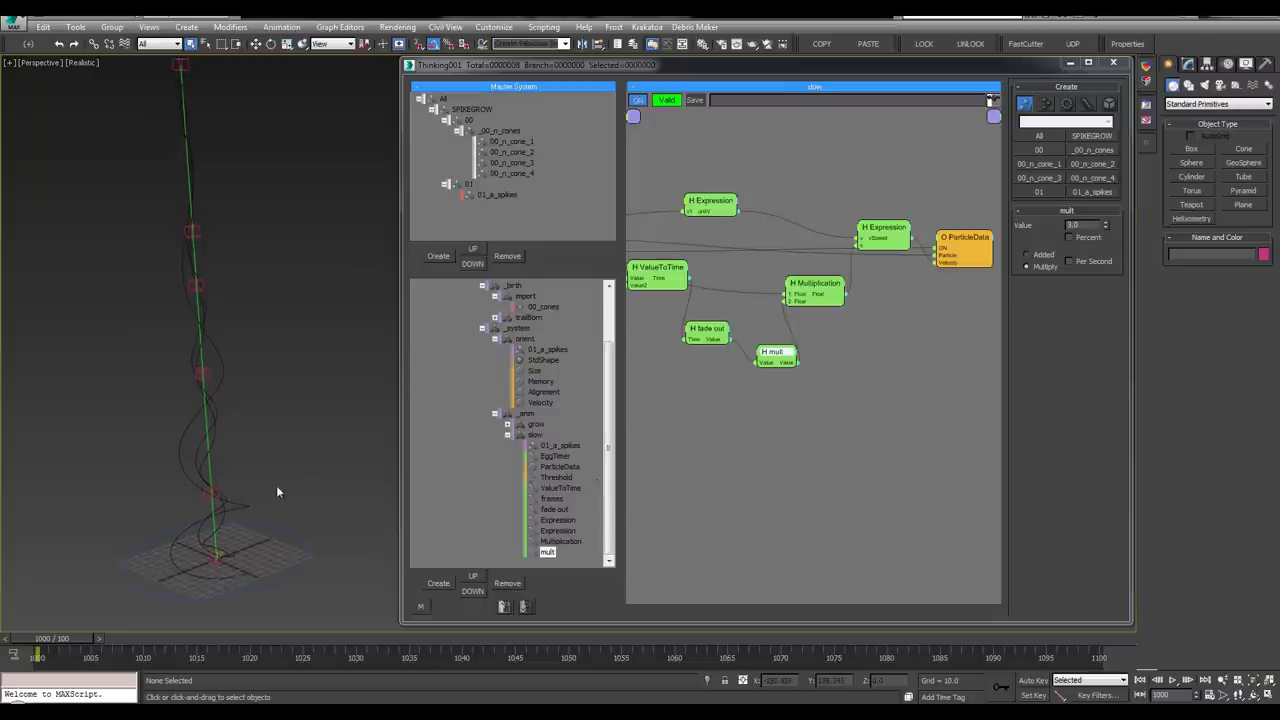
{"action": "middle_click_drag", "start_coordinate": [276, 485], "coordinate": [286, 478], "text": "alt"}
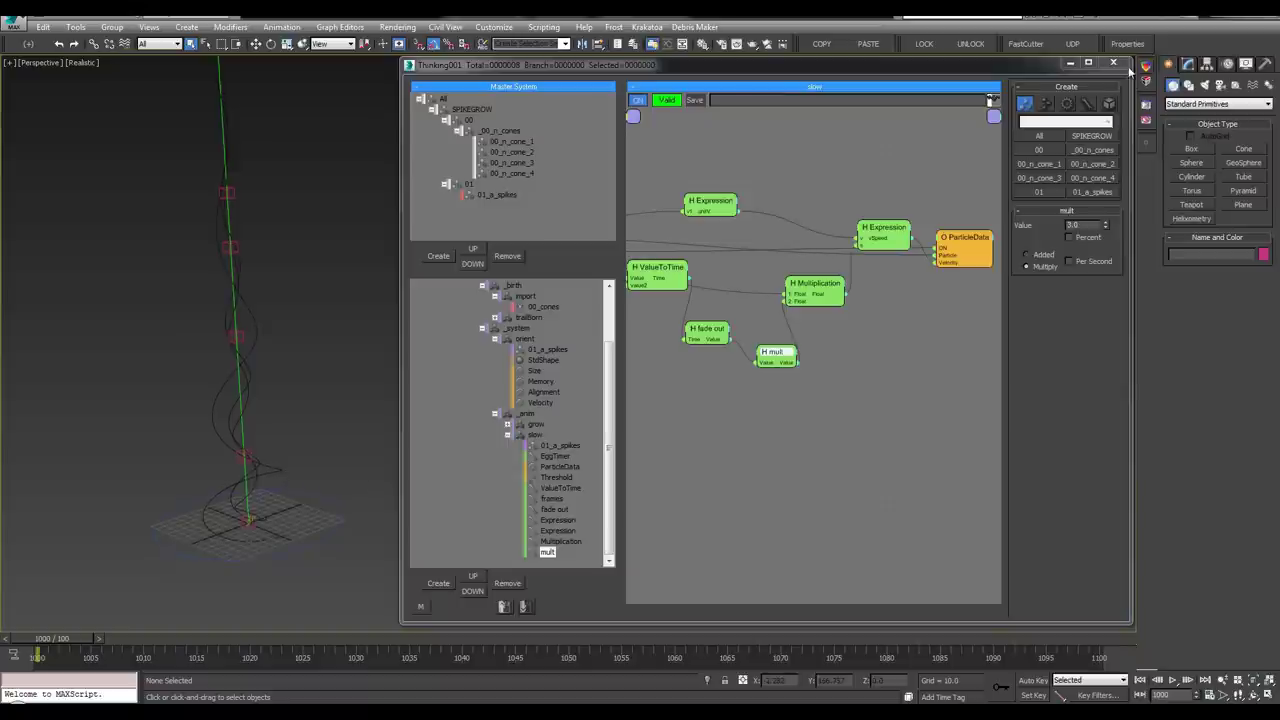
{"action": "left_click", "coordinate": [1114, 63]}
{"action": "middle_click_drag", "start_coordinate": [441, 279], "coordinate": [707, 296]}
{"action": "key", "text": "l"}
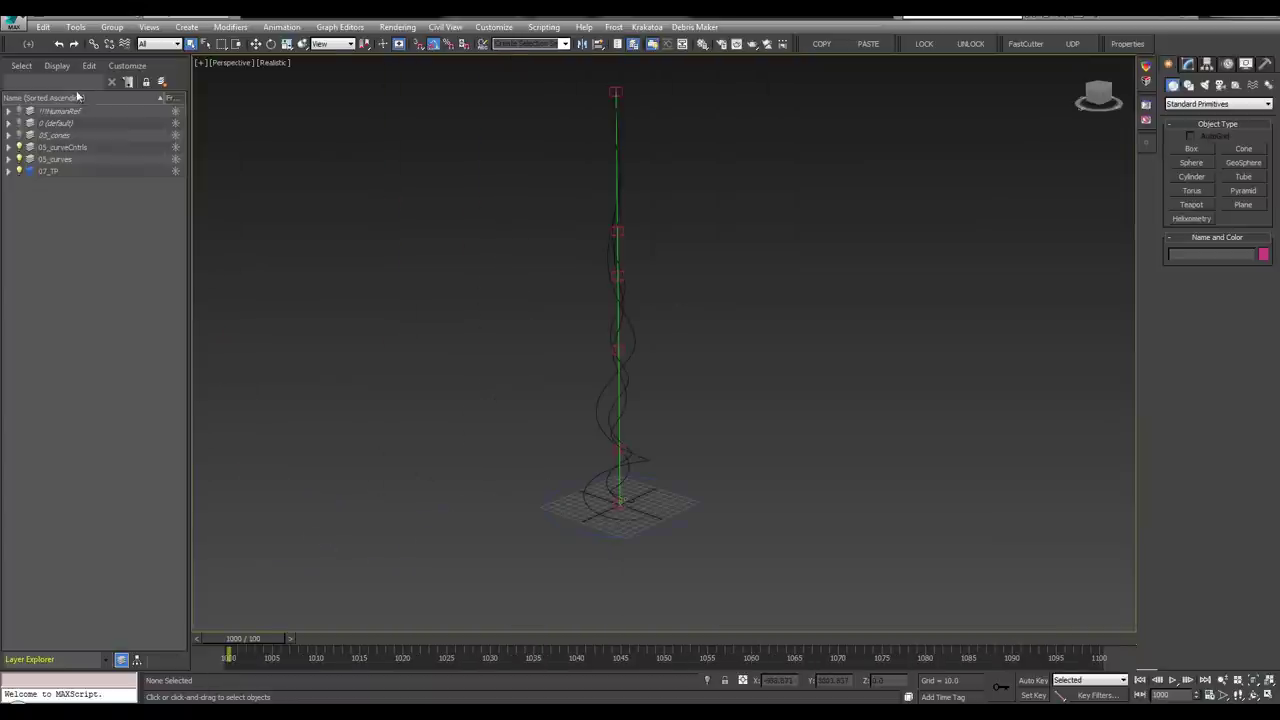
{"action": "left_click", "coordinate": [19, 148]}
{"action": "left_click", "coordinate": [20, 160]}
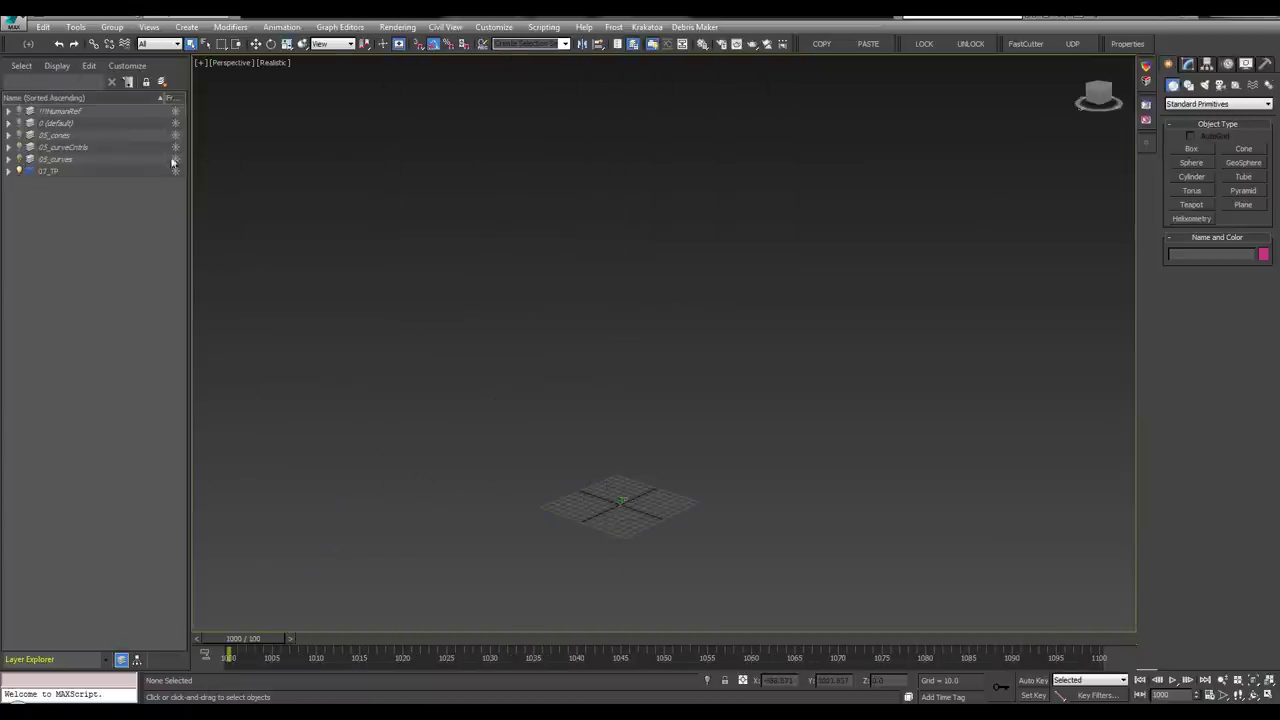
Create a new layer named 05_shapes for the instance geometry
{"action": "left_click", "coordinate": [162, 84]}
{"action": "type", "text": "05_shapes"}
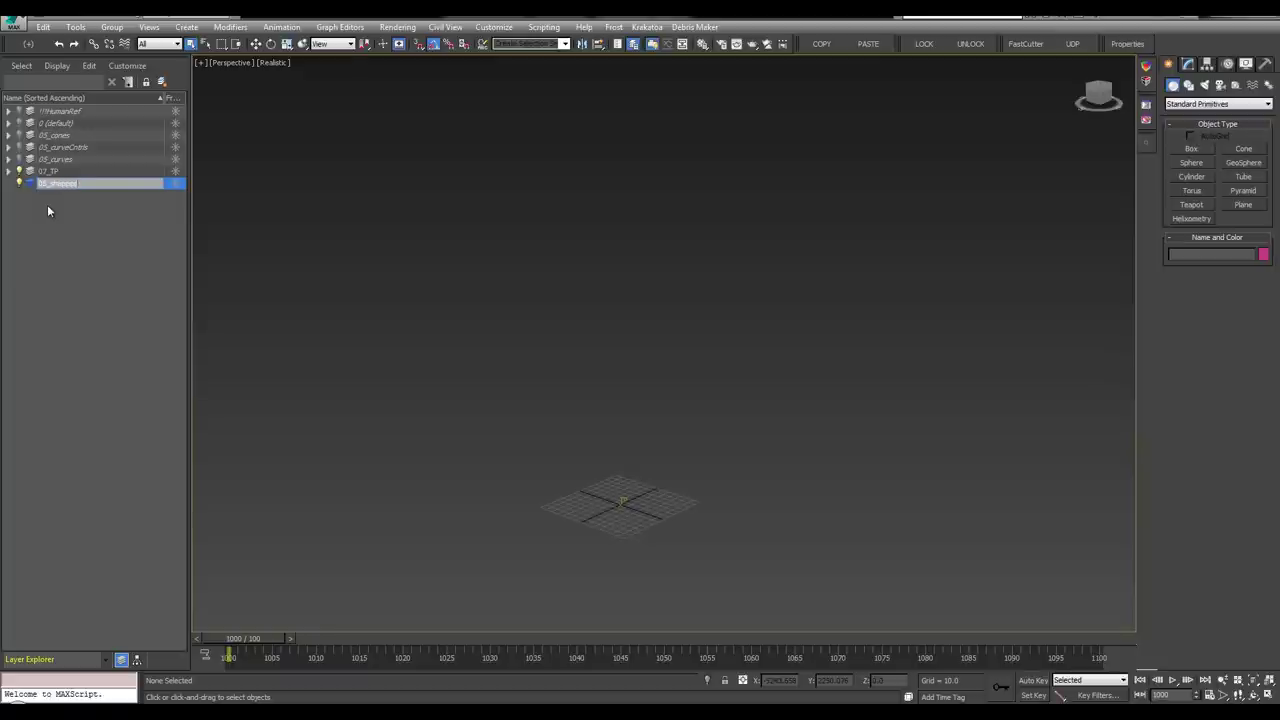
{"action": "key", "text": "Return"}
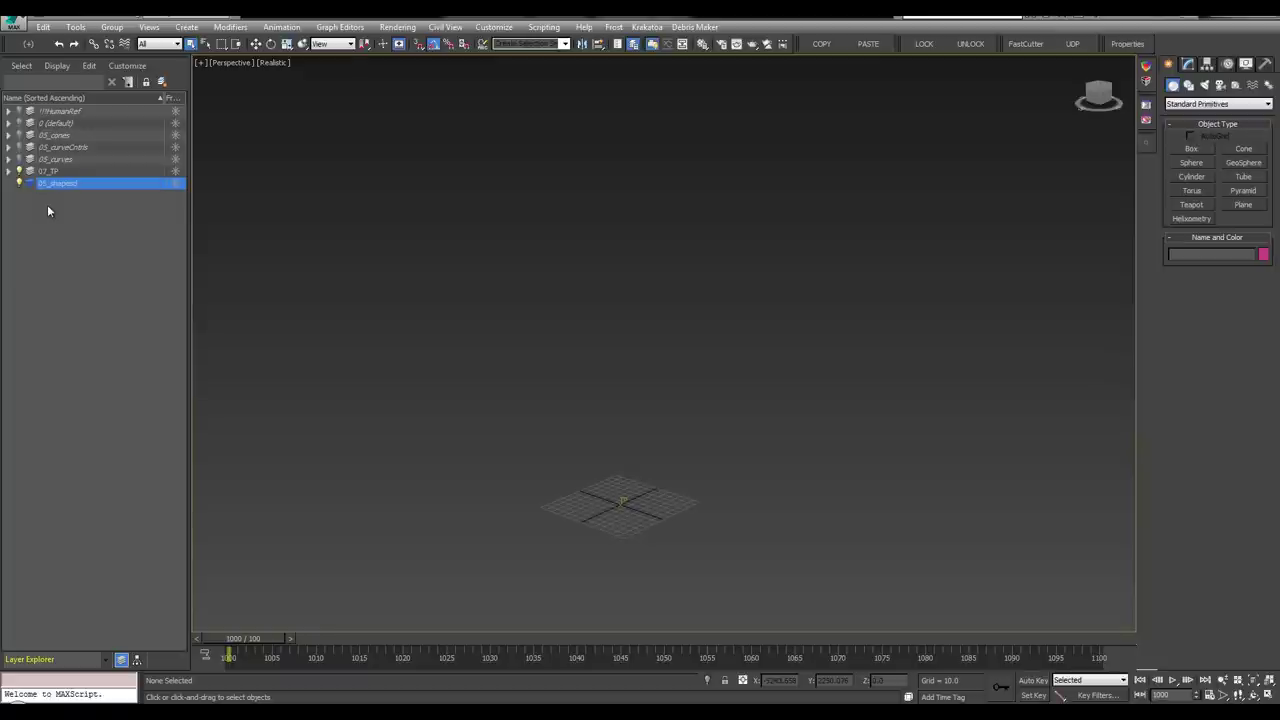
Rename the new layer to 05_instGeo
{"action": "double_click", "coordinate": [77, 185]}
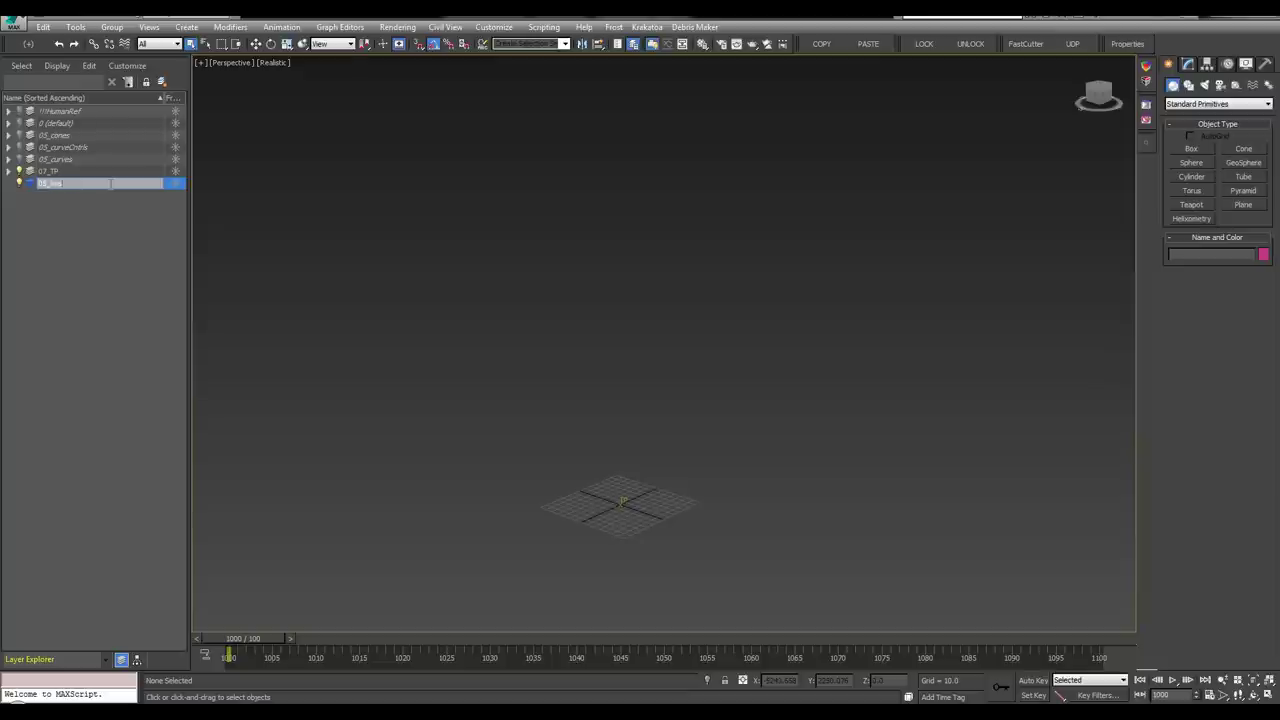
{"action": "key", "text": "Return"}
{"action": "key", "text": "ctrl+x"}
{"action": "key", "text": "ctrl+x"}
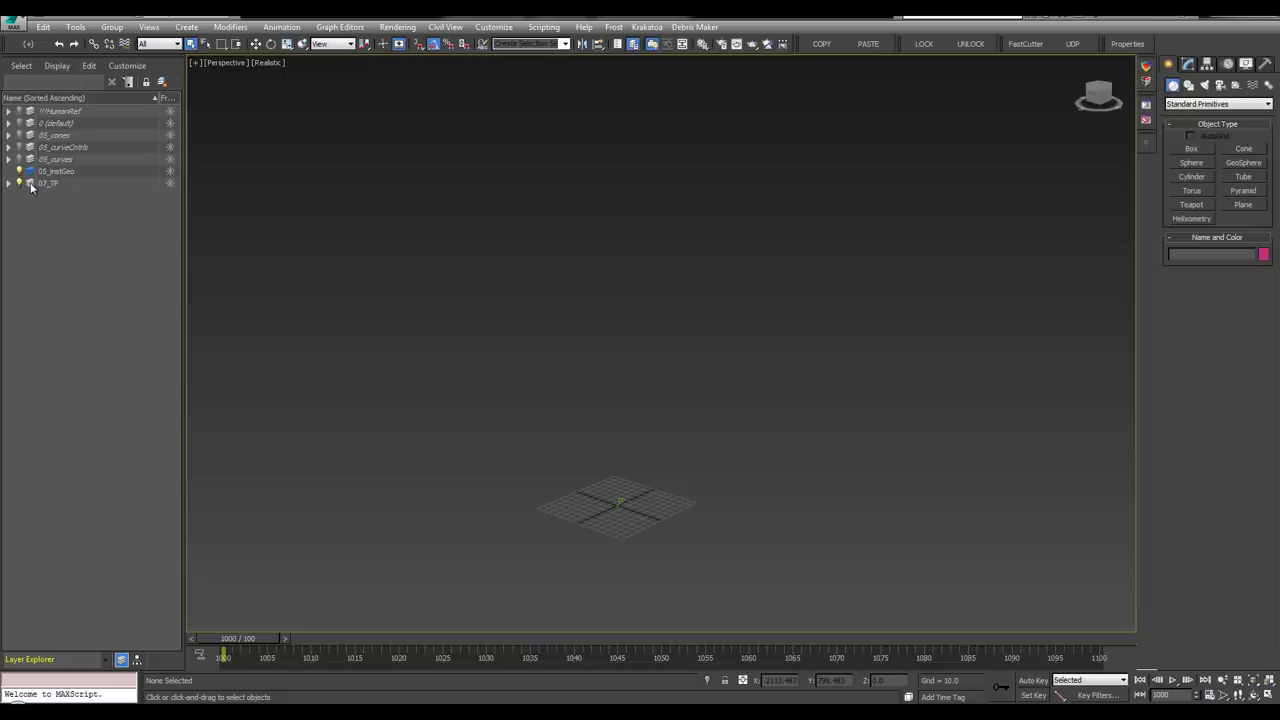
Create a tall pointed cone with a base radius of about 11.3 near the grid centre, and reopen the Thinking Particles editor
{"action": "middle_click_drag", "start_coordinate": [719, 410], "coordinate": [655, 372]}
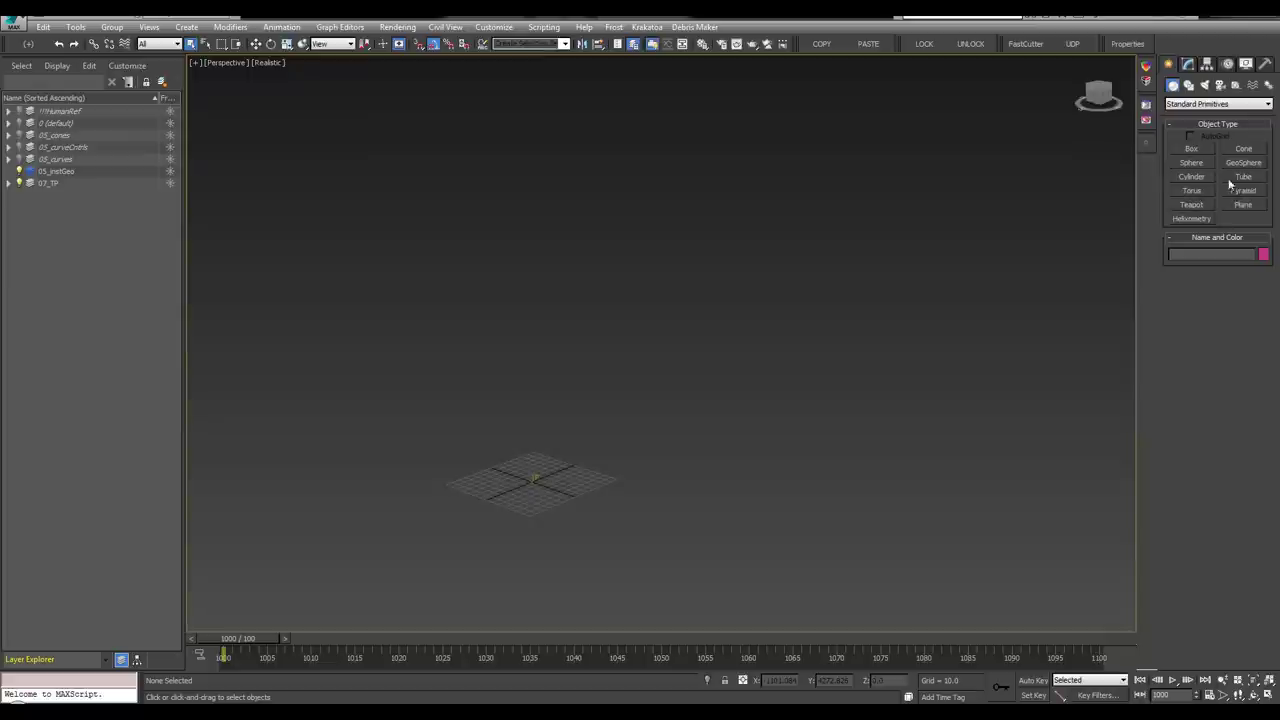
{"action": "left_click", "coordinate": [1245, 150]}
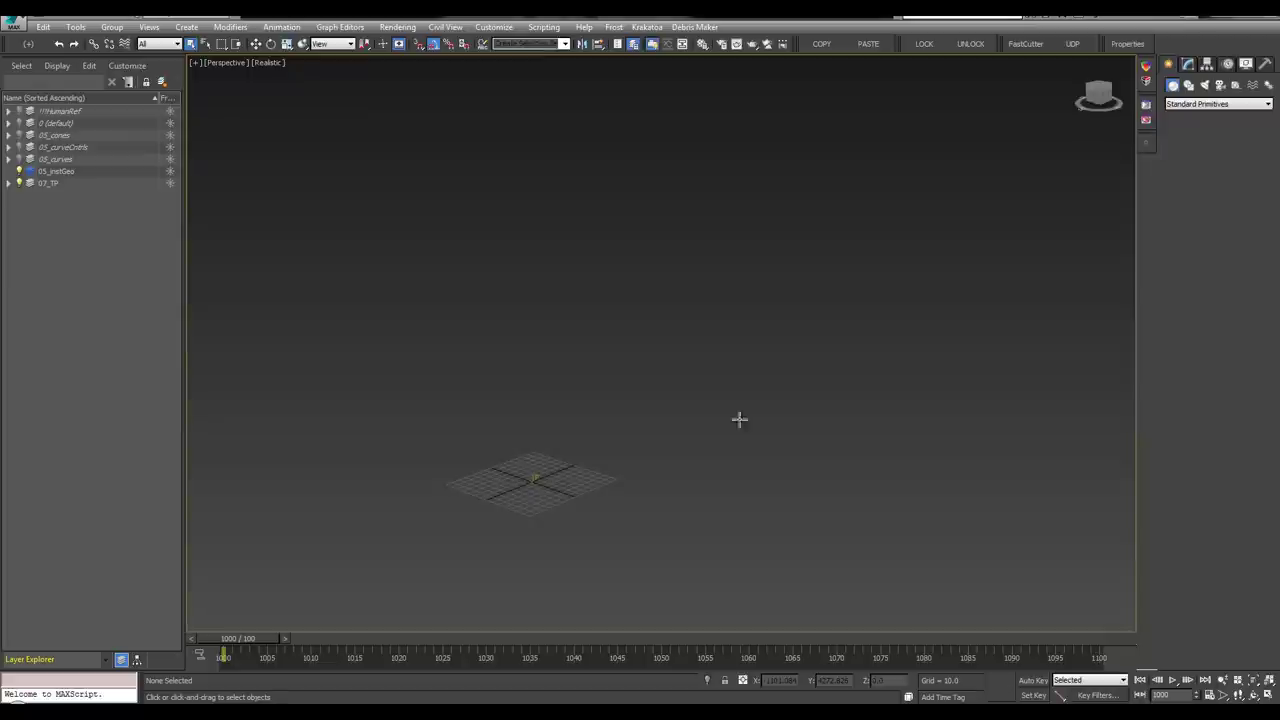
{"action": "mouse_move", "coordinate": [548, 481]}
{"action": "left_mouse_down"}
{"action": "mouse_move", "coordinate": [564, 494]}
{"action": "mouse_move", "coordinate": [554, 485]}
{"action": "left_mouse_up"}
{"action": "left_click", "coordinate": [554, 484]}
{"action": "left_click", "coordinate": [553, 484]}
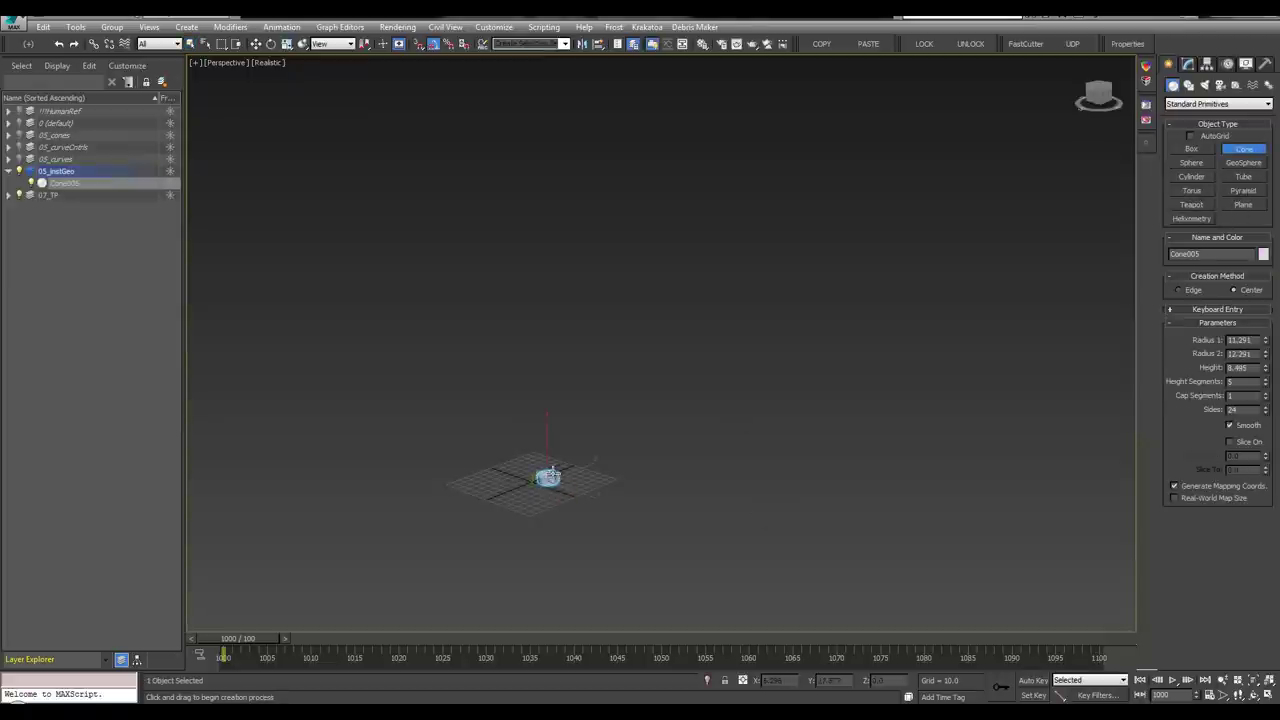
{"action": "left_click", "coordinate": [554, 421]}
{"action": "left_click", "coordinate": [543, 434]}
{"action": "right_click", "coordinate": [702, 307]}
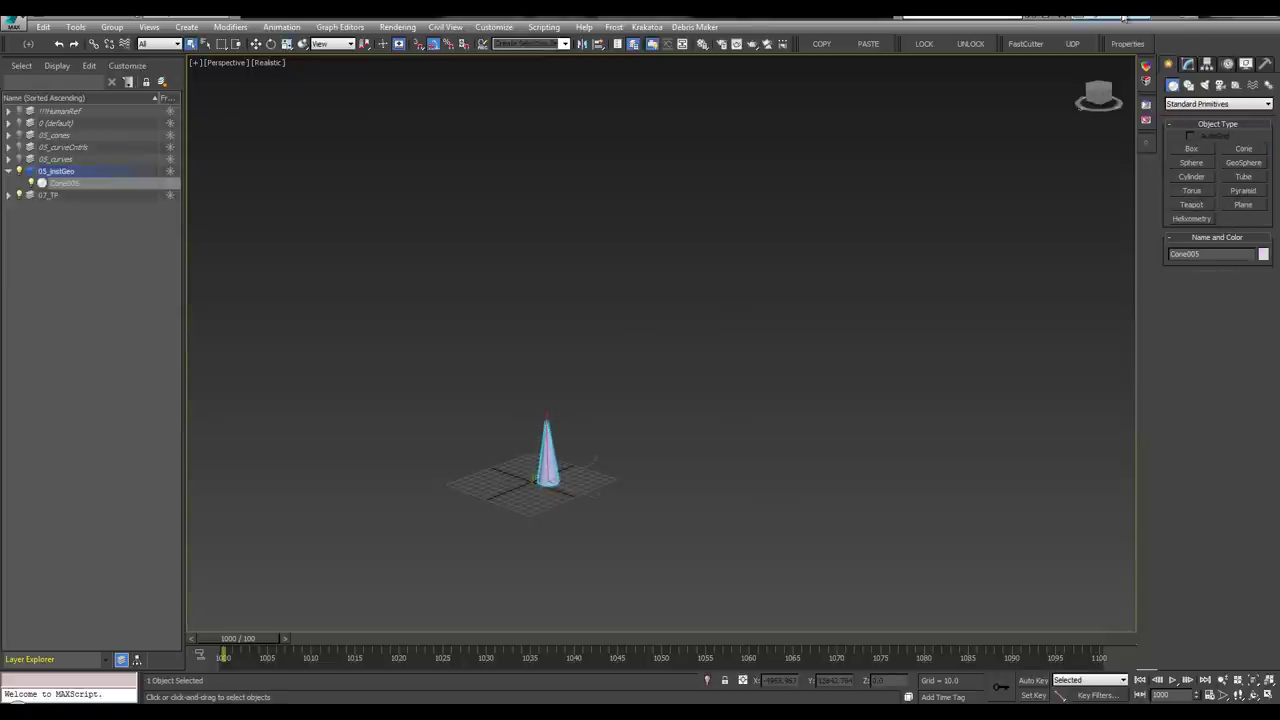
{"action": "left_click", "coordinate": [1134, 46]}
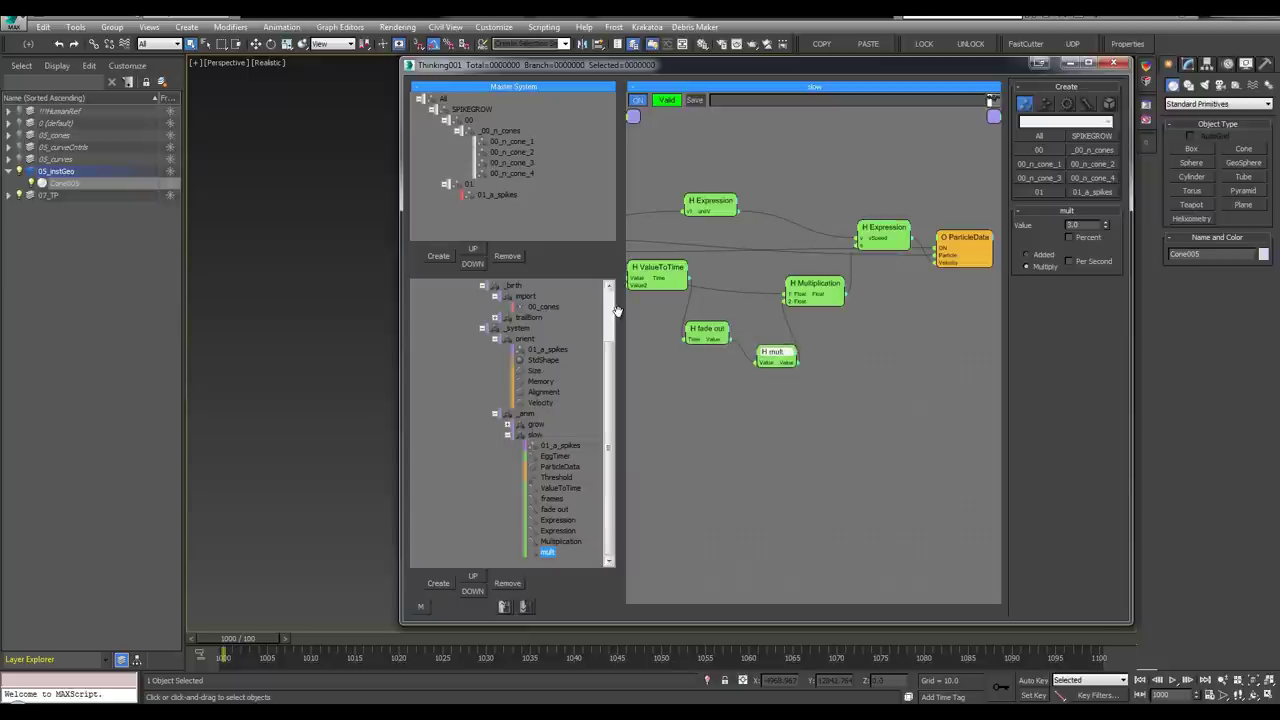
Close the Thinking Particles window and display the new cone with edged faces
{"action": "scroll", "coordinate": [511, 312], "scroll_direction": "up", "scroll_amount": 3}
{"action": "left_click", "coordinate": [549, 288]}
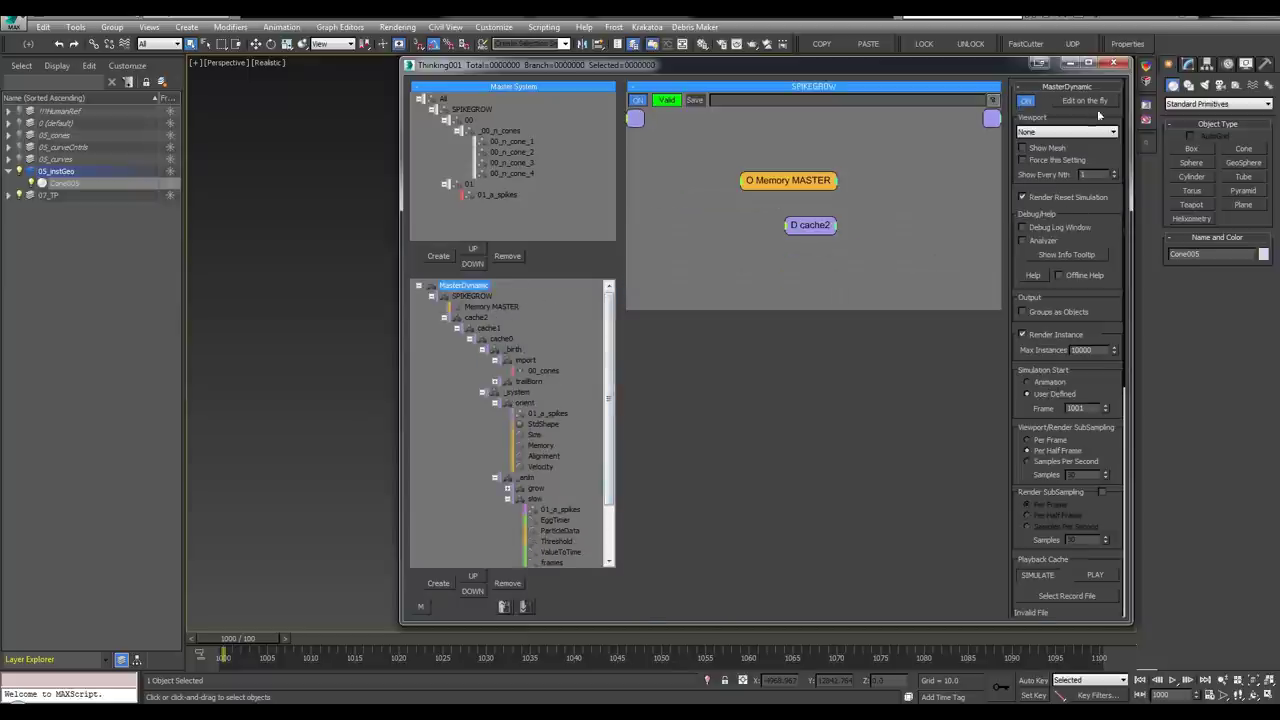
{"action": "left_click", "coordinate": [1113, 63]}
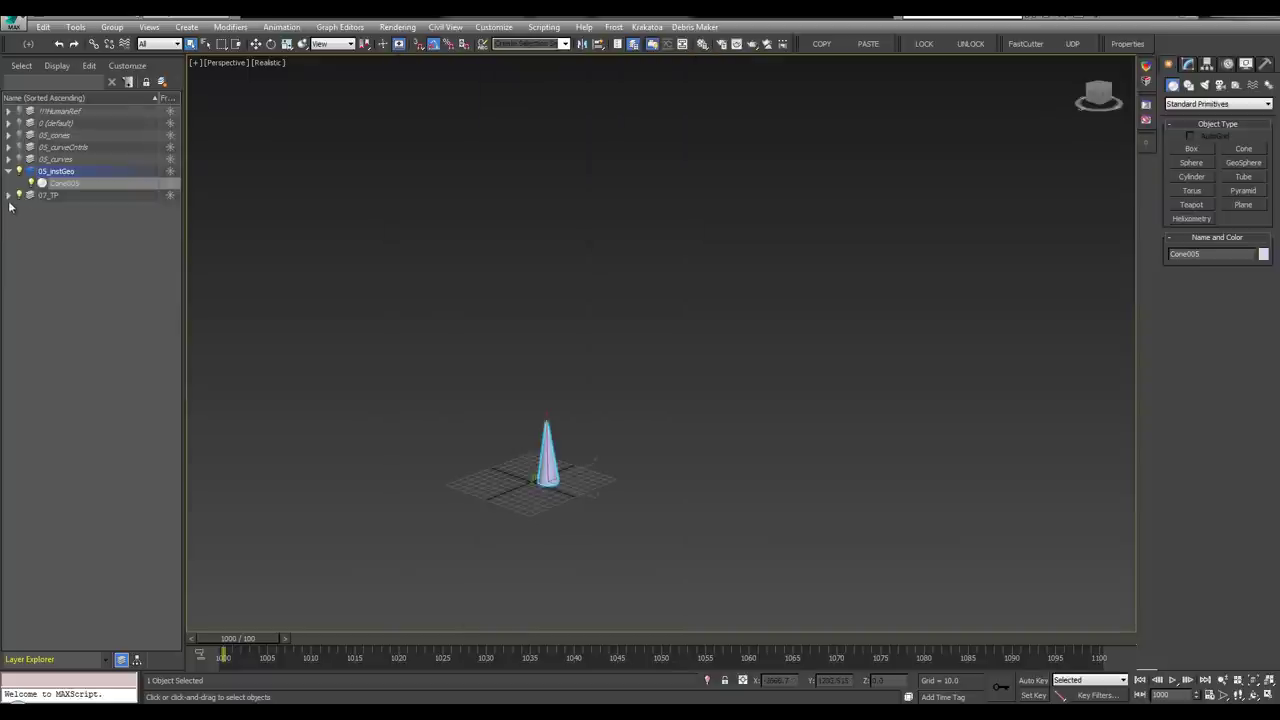
{"action": "scroll", "coordinate": [566, 487], "scroll_direction": "up", "scroll_amount": 5}
{"action": "middle_click_drag", "start_coordinate": [575, 482], "coordinate": [581, 490]}
{"action": "key", "text": "F4"}
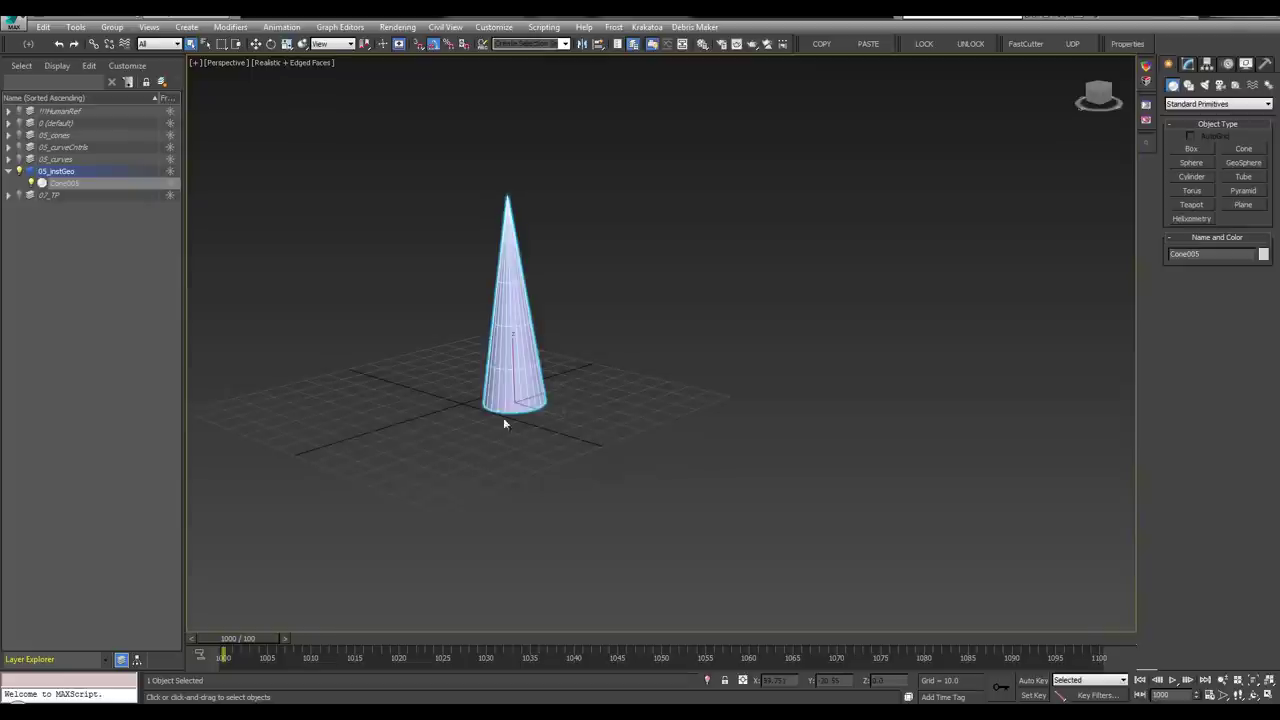
{"action": "middle_click_drag", "start_coordinate": [503, 418], "coordinate": [505, 436]}
Turn off smoothing on the cone and set it to 4 height segments, 3 cap segments and 6 sides
{"action": "left_click", "coordinate": [1188, 64]}
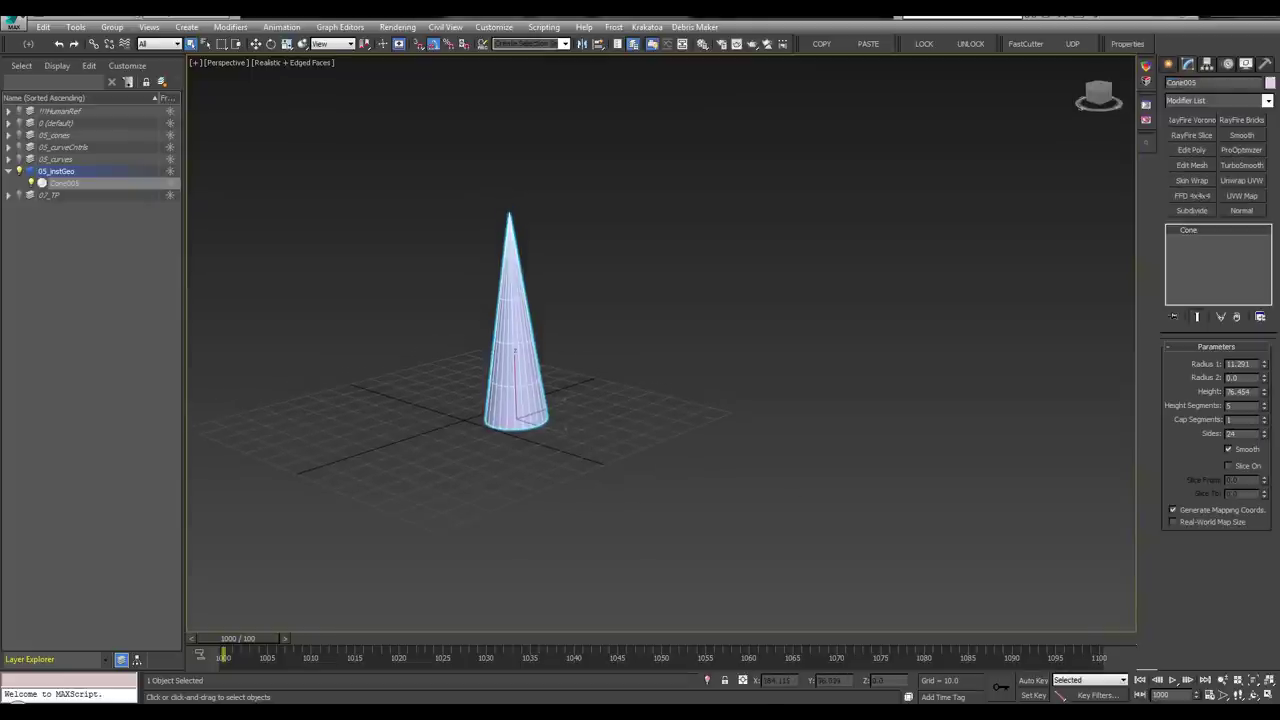
{"action": "middle_click_drag", "start_coordinate": [443, 363], "coordinate": [544, 392]}
{"action": "left_click", "coordinate": [1231, 451]}
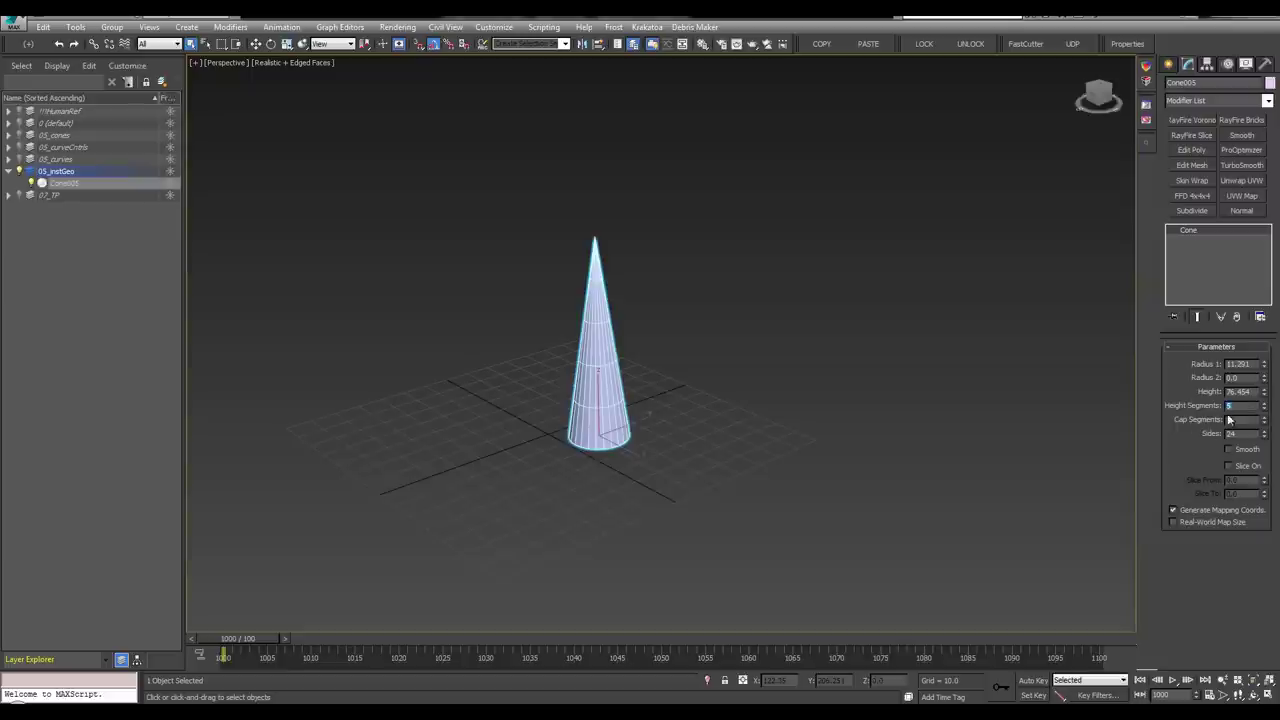
{"action": "type", "text": "4"}
{"action": "key", "text": "Tab"}
{"action": "type", "text": "6"}
{"action": "key", "text": "Return"}
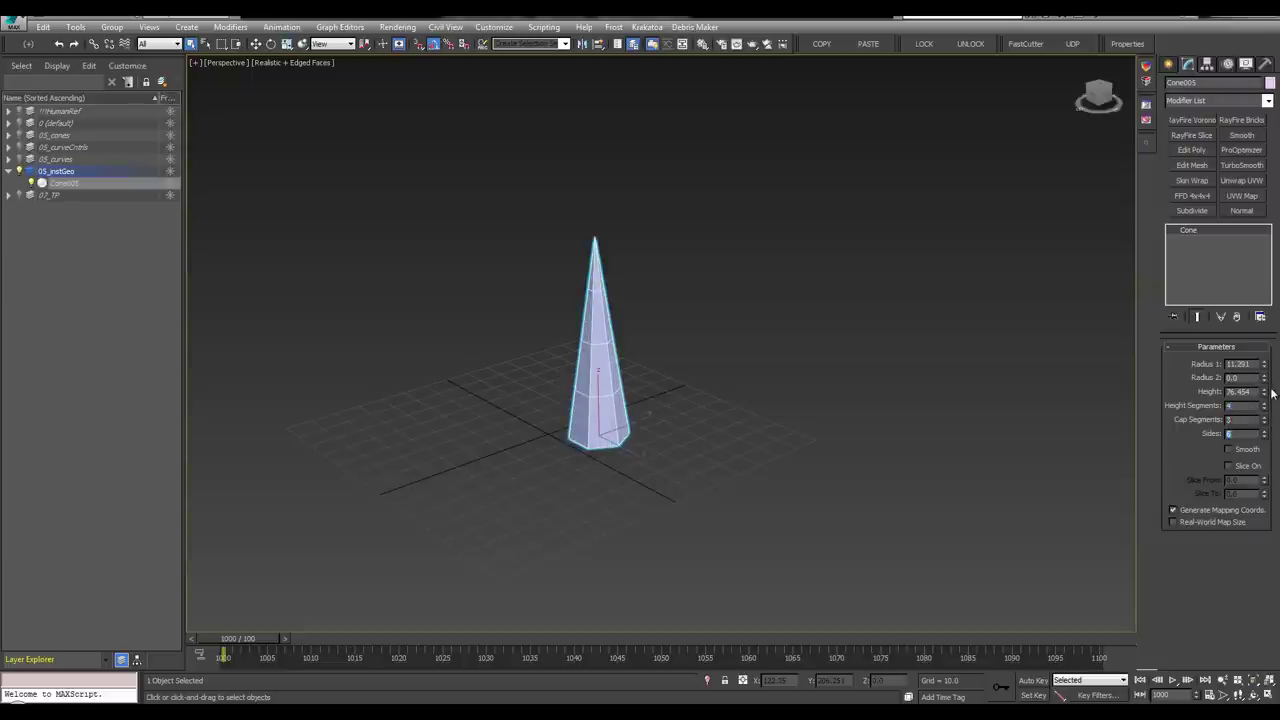
Set the cone's base radius to 15 and its height to 55
{"action": "left_click_drag", "start_coordinate": [1252, 362], "coordinate": [1192, 368]}
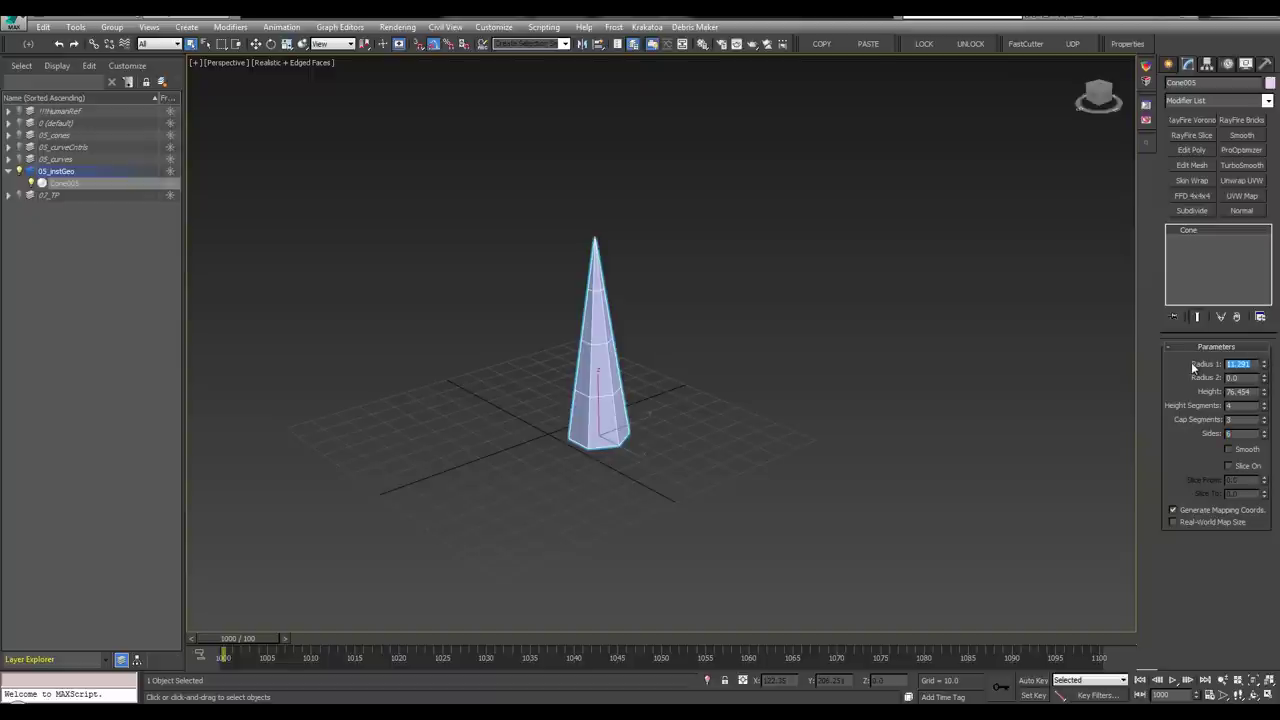
{"action": "type", "text": "15"}
{"action": "key", "text": "Tab"}
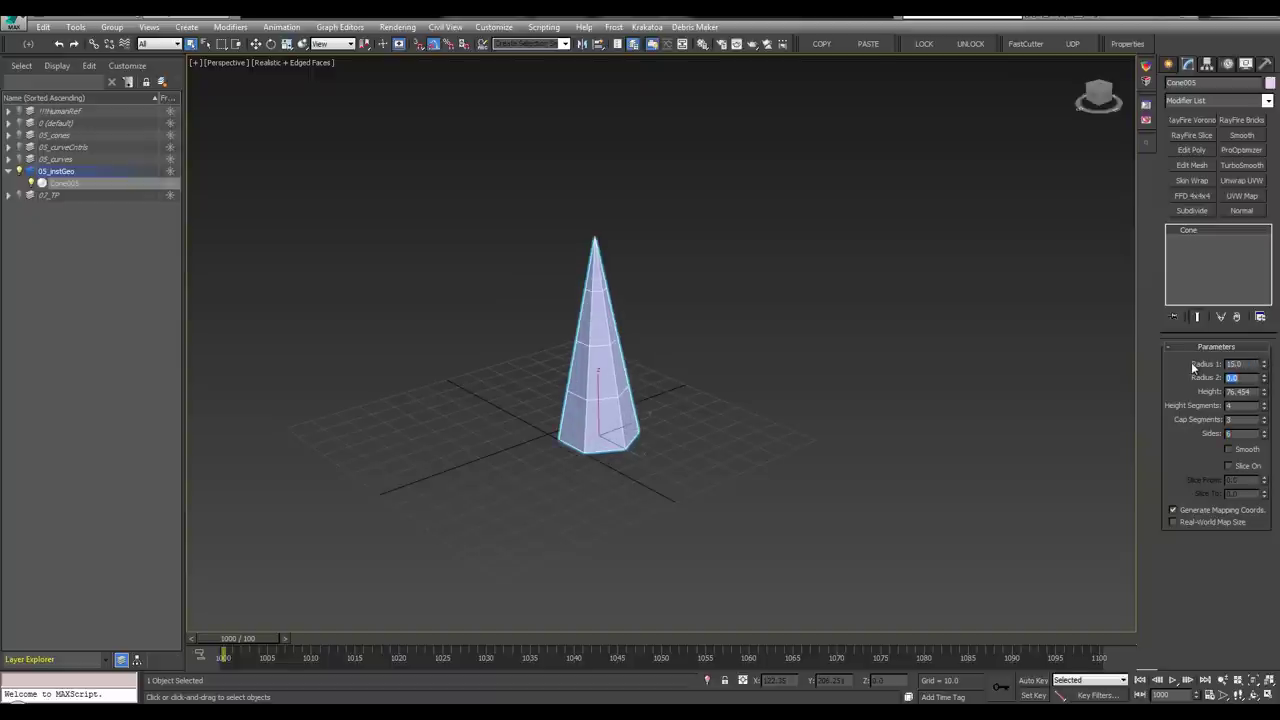
{"action": "key", "text": "Tab"}
{"action": "type", "text": "55"}
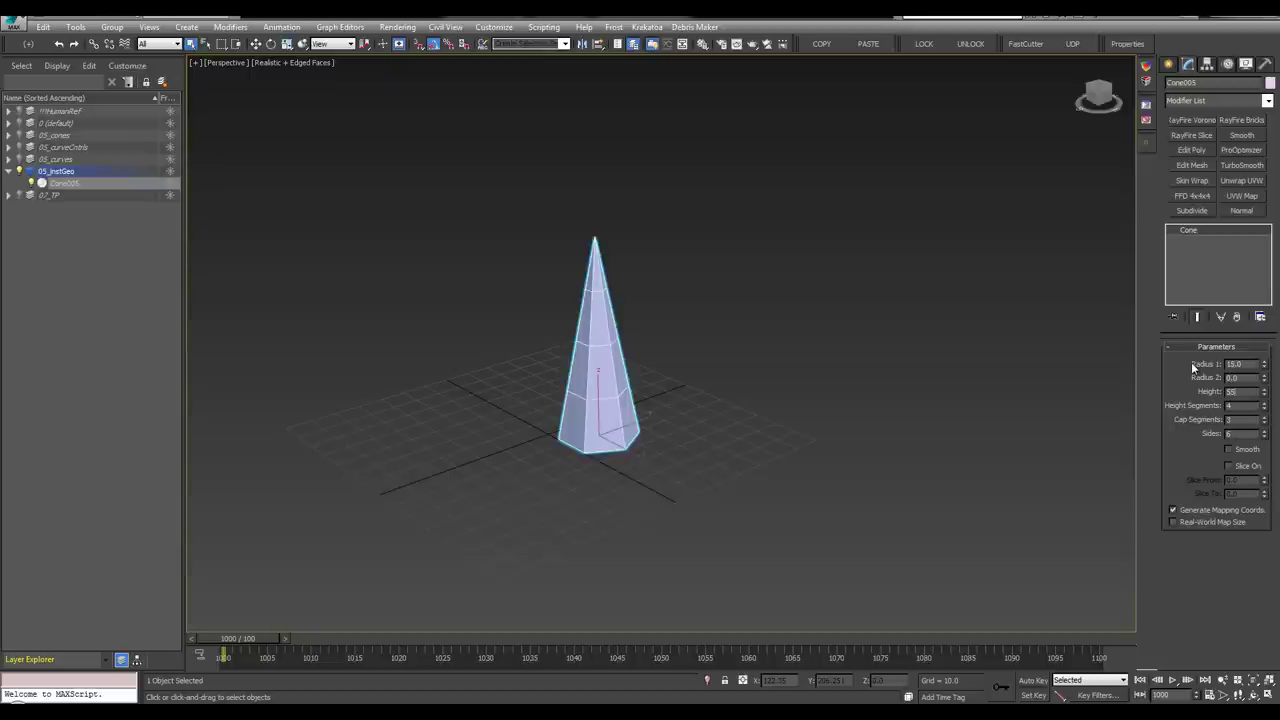
{"action": "key", "text": "Return"}
{"action": "middle_click_drag", "start_coordinate": [667, 435], "coordinate": [719, 469], "text": "alt"}
{"action": "key", "text": "w"}
{"action": "key", "text": "q"}
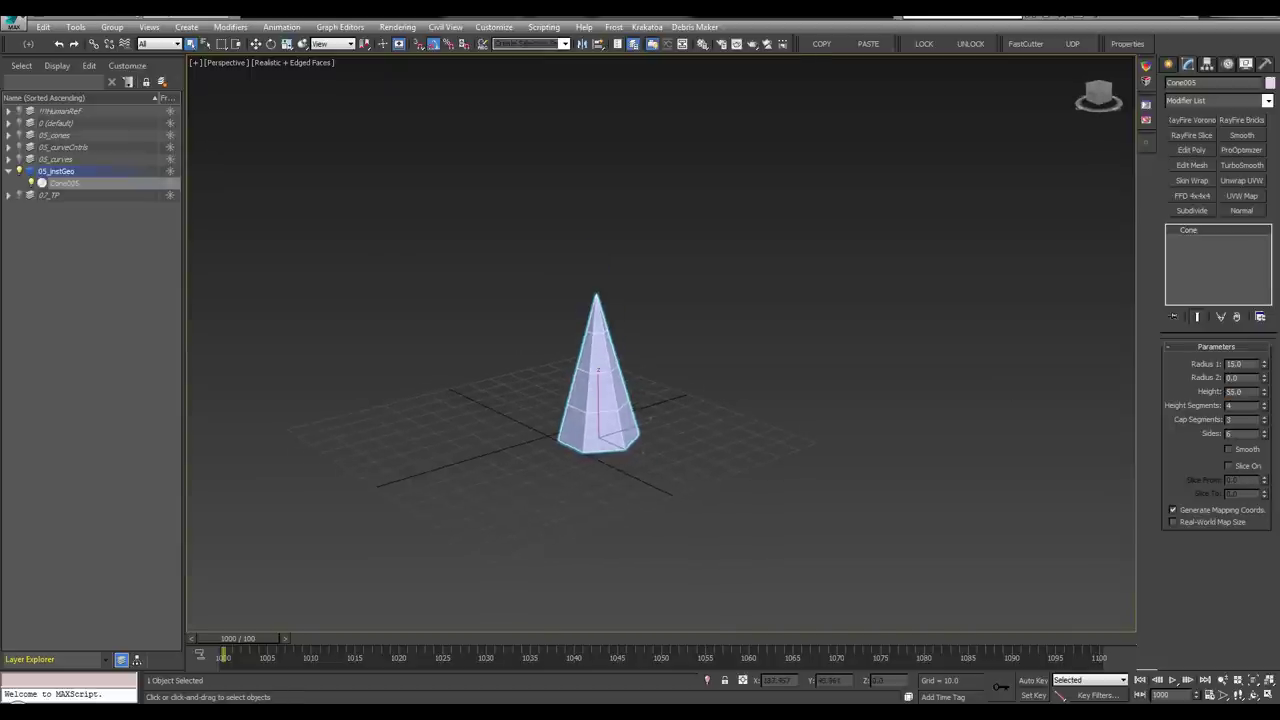
Add a fractal Noise modifier to the cone with seed 163 and scale 1.3
{"action": "left_click", "coordinate": [1215, 100]}
{"action": "key", "text": "n"}
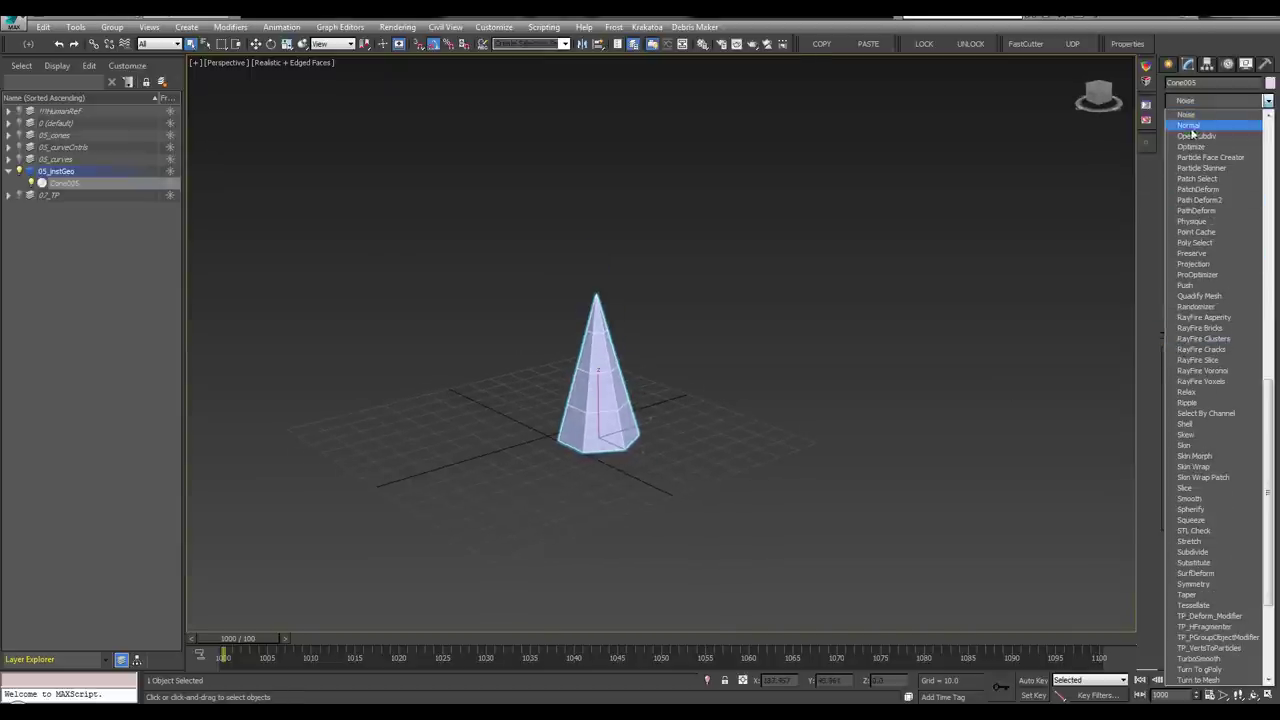
{"action": "left_click", "coordinate": [1186, 114]}
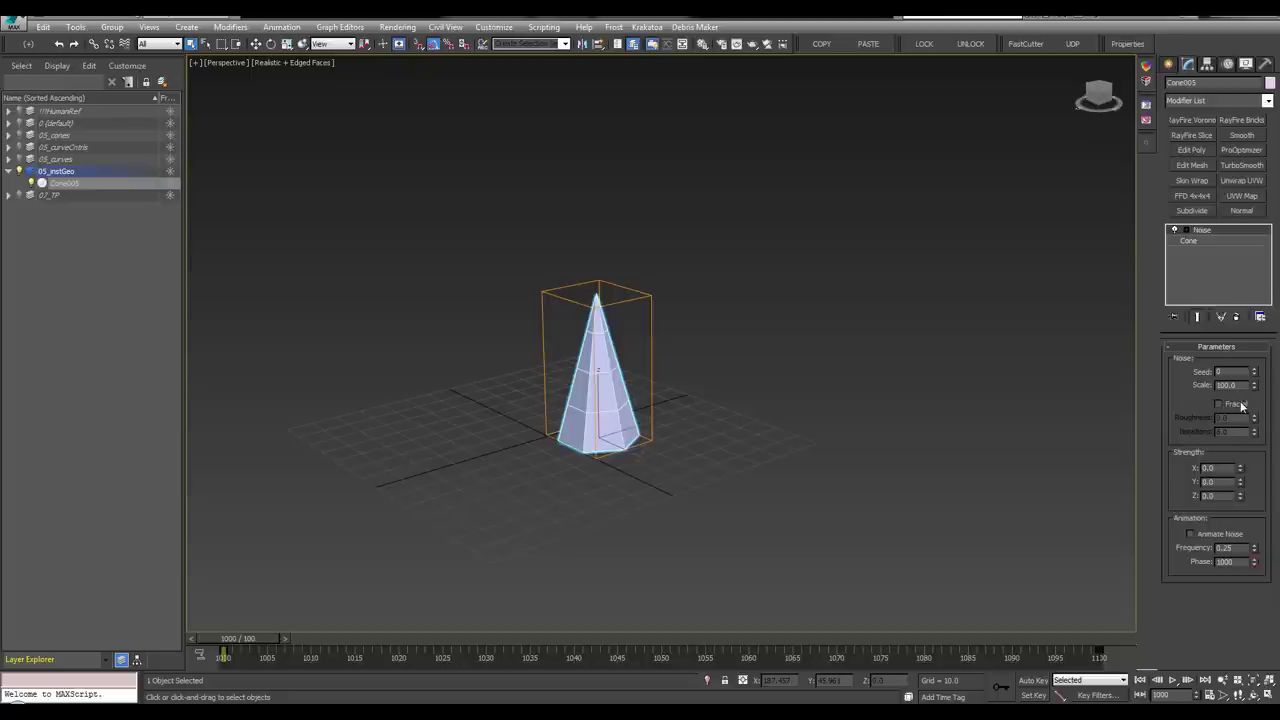
{"action": "left_click", "coordinate": [1240, 403]}
{"action": "mouse_move", "coordinate": [1253, 374]}
{"action": "left_mouse_down"}
{"action": "mouse_move", "coordinate": [1266, 298]}
{"action": "mouse_move", "coordinate": [1262, 380]}
{"action": "left_mouse_up"}
{"action": "type", "text": "163"}
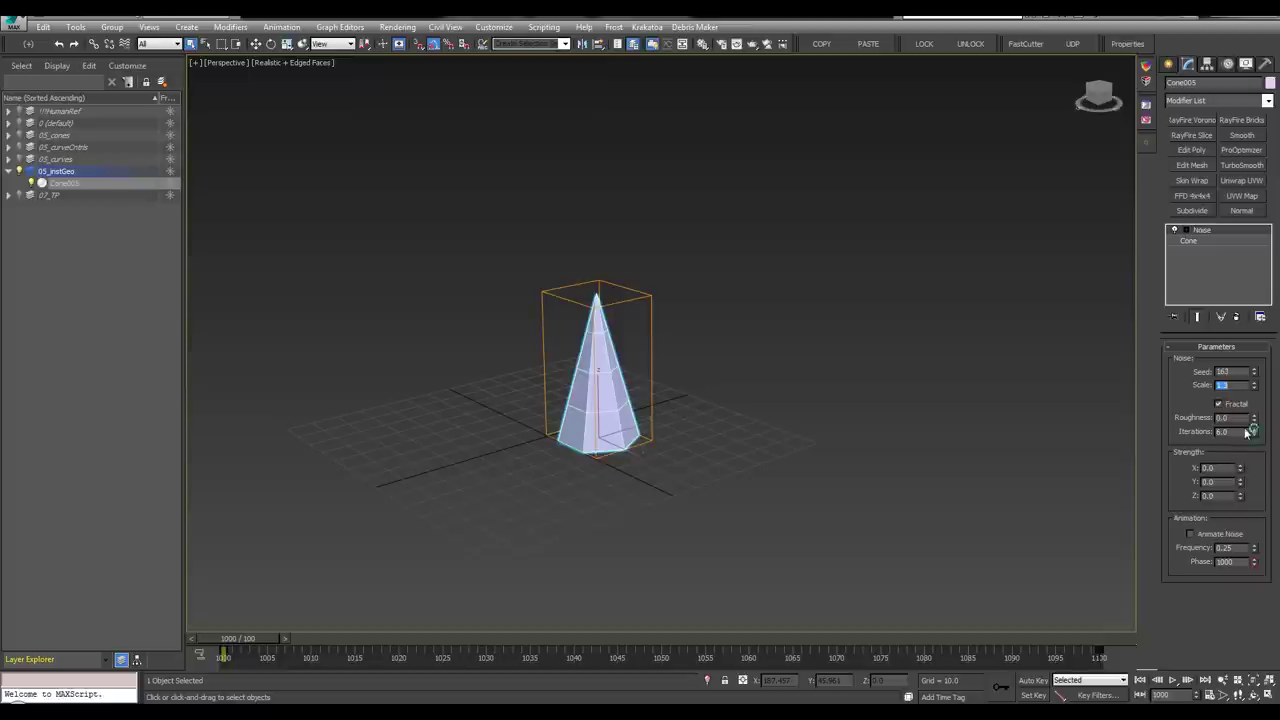
Set the cone's Noise strength to 33 in Z
{"action": "left_click", "coordinate": [1209, 468]}
{"action": "key", "text": "Tab"}
{"action": "key", "text": "Tab"}
{"action": "type", "text": "33"}
{"action": "key", "text": "Return"}
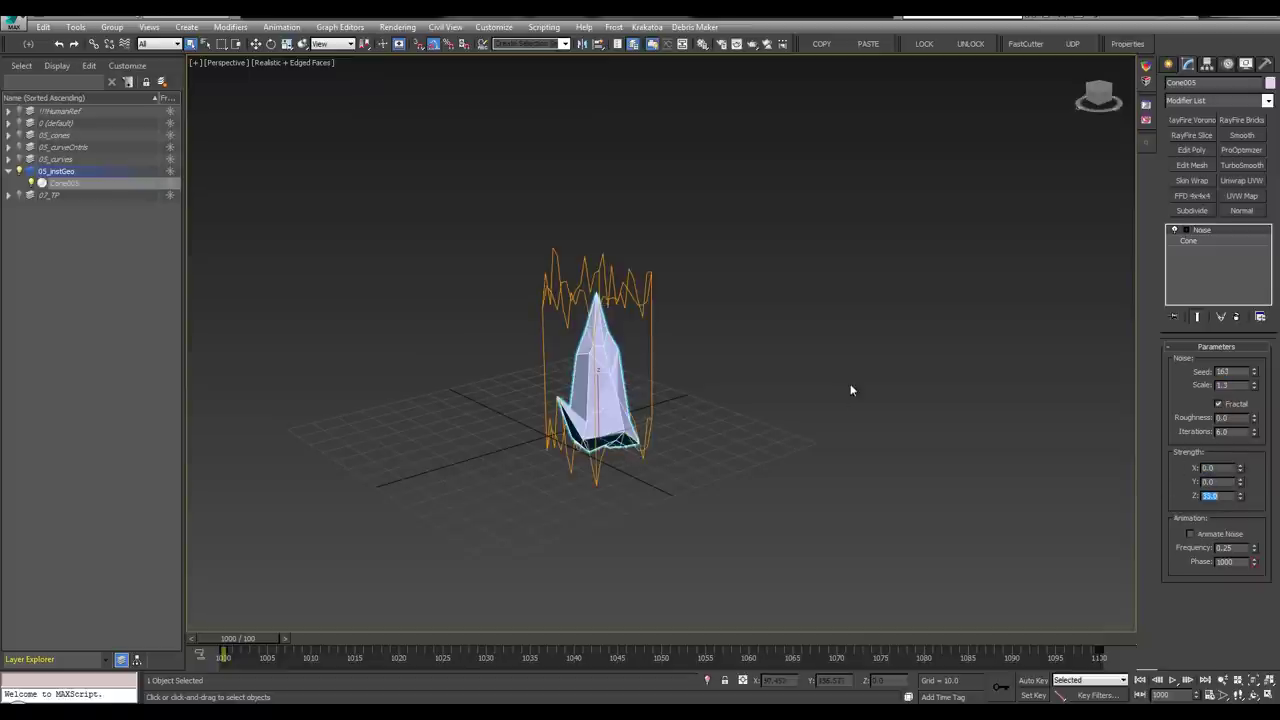
{"action": "mouse_move", "coordinate": [695, 374]}
{"action": "middle_mouse_down", "text": "alt"}
{"action": "mouse_move", "coordinate": [622, 376]}
{"action": "mouse_move", "coordinate": [754, 370]}
{"action": "mouse_move", "coordinate": [692, 373]}
{"action": "middle_mouse_up", "text": "alt"}
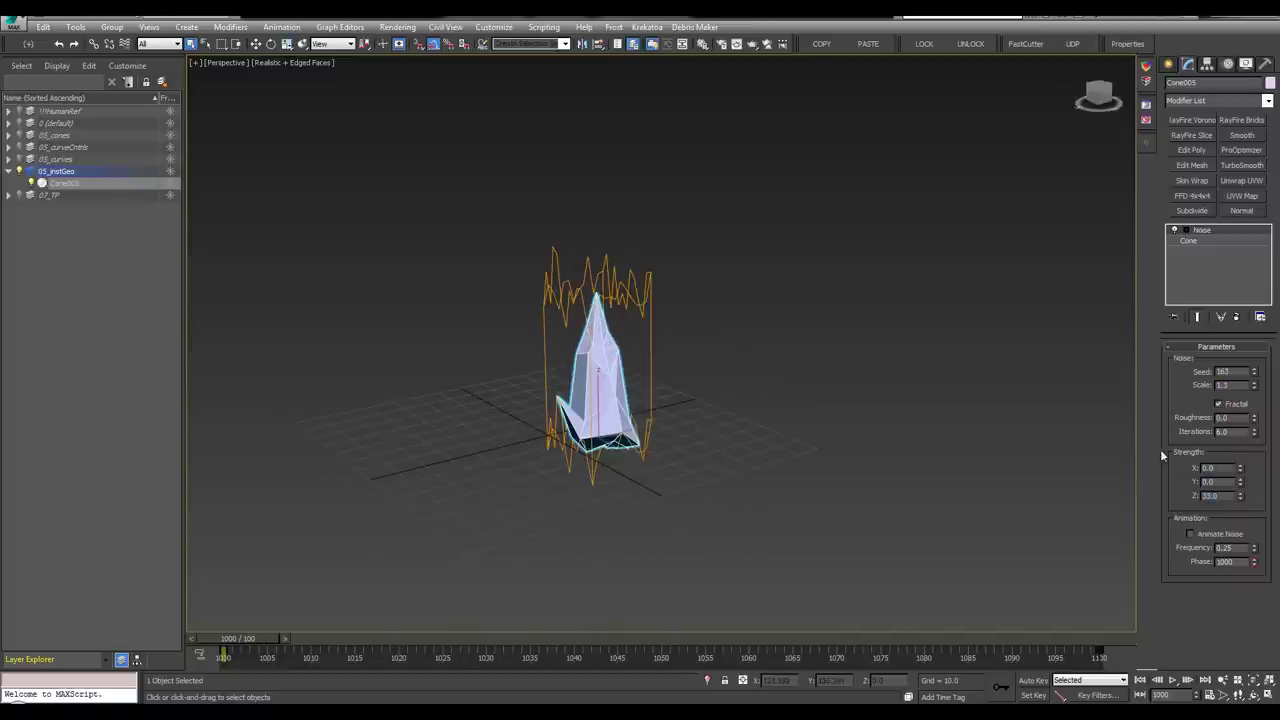
Set the cone's Noise seed to 234 and turn off the edged faces display
{"action": "left_click_drag", "start_coordinate": [1254, 372], "coordinate": [1258, 318]}
{"action": "key", "text": "F4"}
{"action": "mouse_move", "coordinate": [877, 343]}
{"action": "middle_mouse_down", "text": "alt"}
{"action": "mouse_move", "coordinate": [686, 443]}
{"action": "mouse_move", "coordinate": [831, 443]}
{"action": "mouse_move", "coordinate": [406, 437]}
{"action": "mouse_move", "coordinate": [654, 431]}
{"action": "mouse_move", "coordinate": [665, 430]}
{"action": "mouse_move", "coordinate": [634, 423]}
{"action": "mouse_move", "coordinate": [677, 429]}
{"action": "mouse_move", "coordinate": [640, 414]}
{"action": "mouse_move", "coordinate": [692, 416]}
{"action": "middle_mouse_up", "text": "alt"}
Clone the noisy cone along the Y axis as one independent copy beside the original
{"action": "key", "text": "w"}
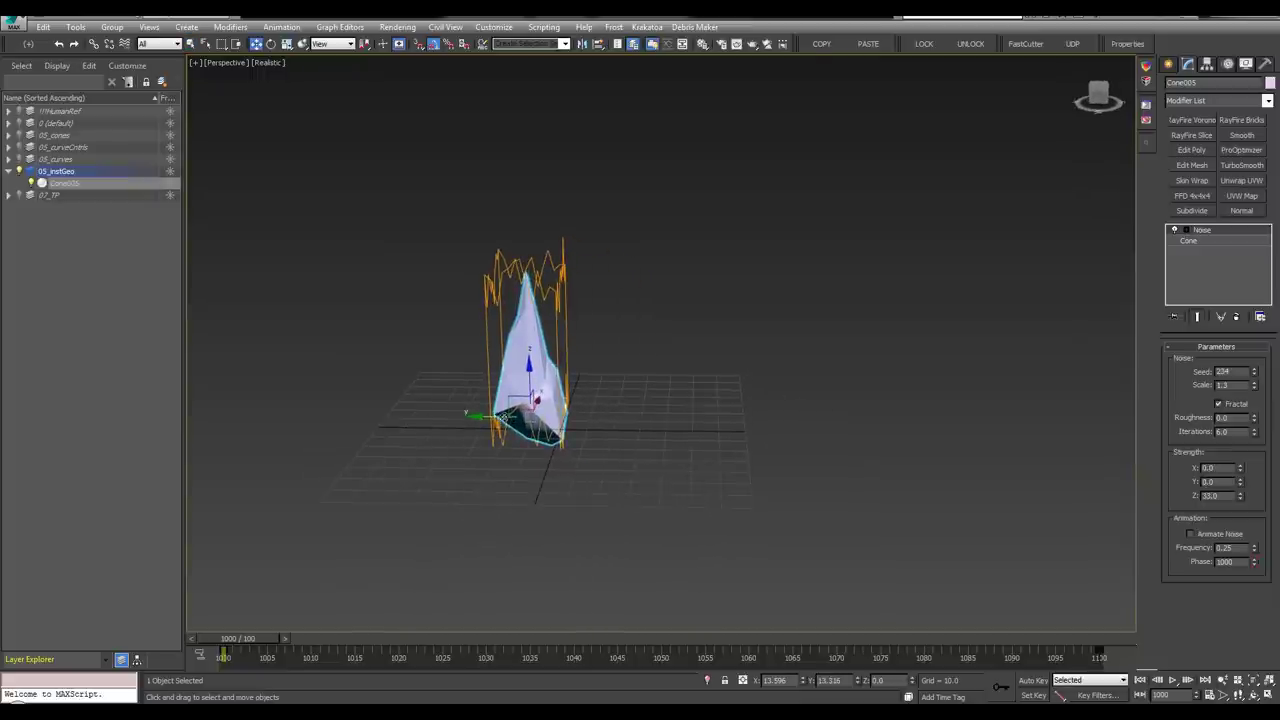
{"action": "mouse_move", "coordinate": [499, 415]}
{"action": "left_mouse_down"}
{"action": "mouse_move", "coordinate": [401, 413]}
{"action": "mouse_move", "coordinate": [540, 414]}
{"action": "mouse_move", "coordinate": [505, 414]}
{"action": "left_mouse_up"}
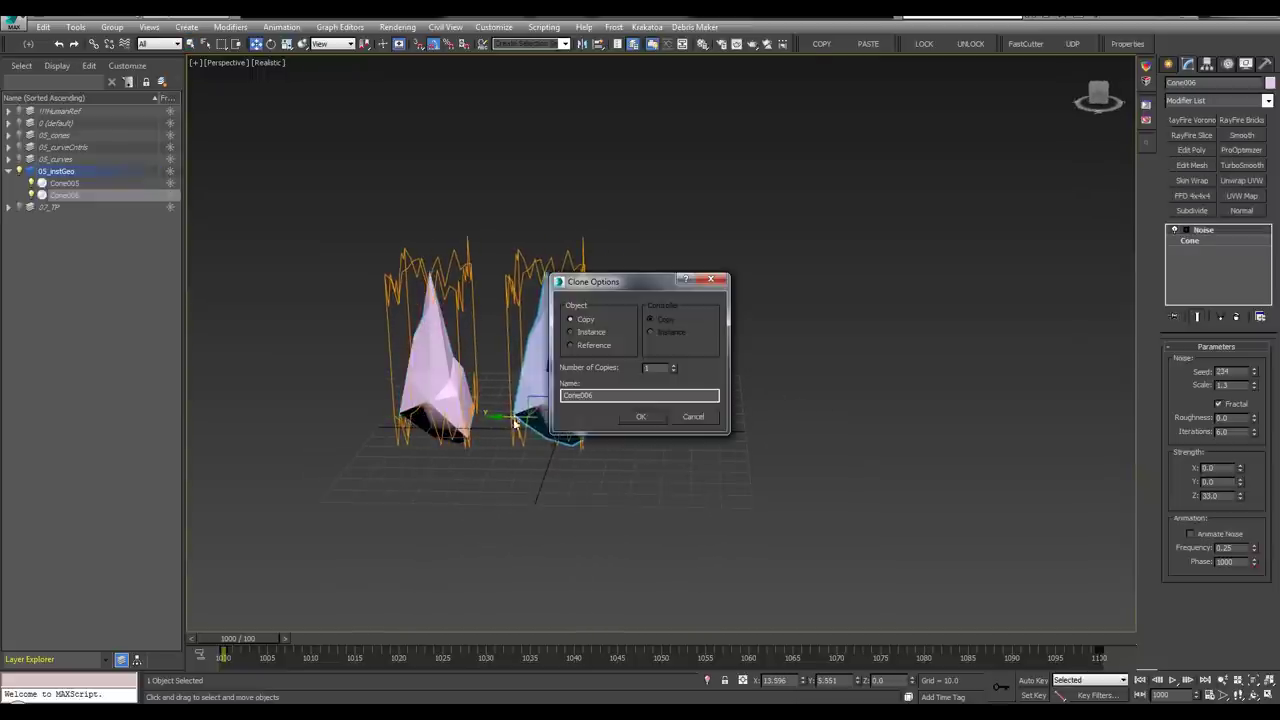
{"action": "left_click", "coordinate": [640, 417]}
{"action": "middle_click_drag", "start_coordinate": [640, 417], "coordinate": [683, 418], "text": "alt"}
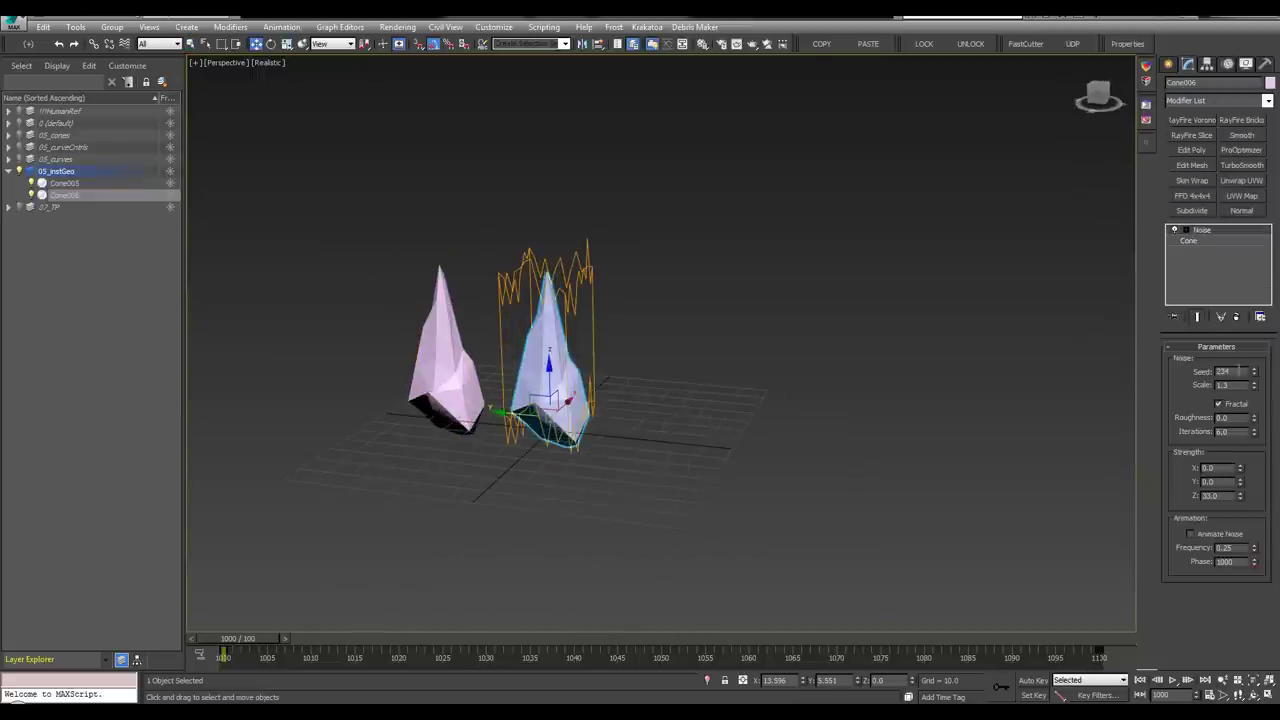
Set the copied cone's Noise seed to 638 and inspect its shape from several sides
{"action": "left_click_drag", "start_coordinate": [1255, 371], "coordinate": [1256, 255]}
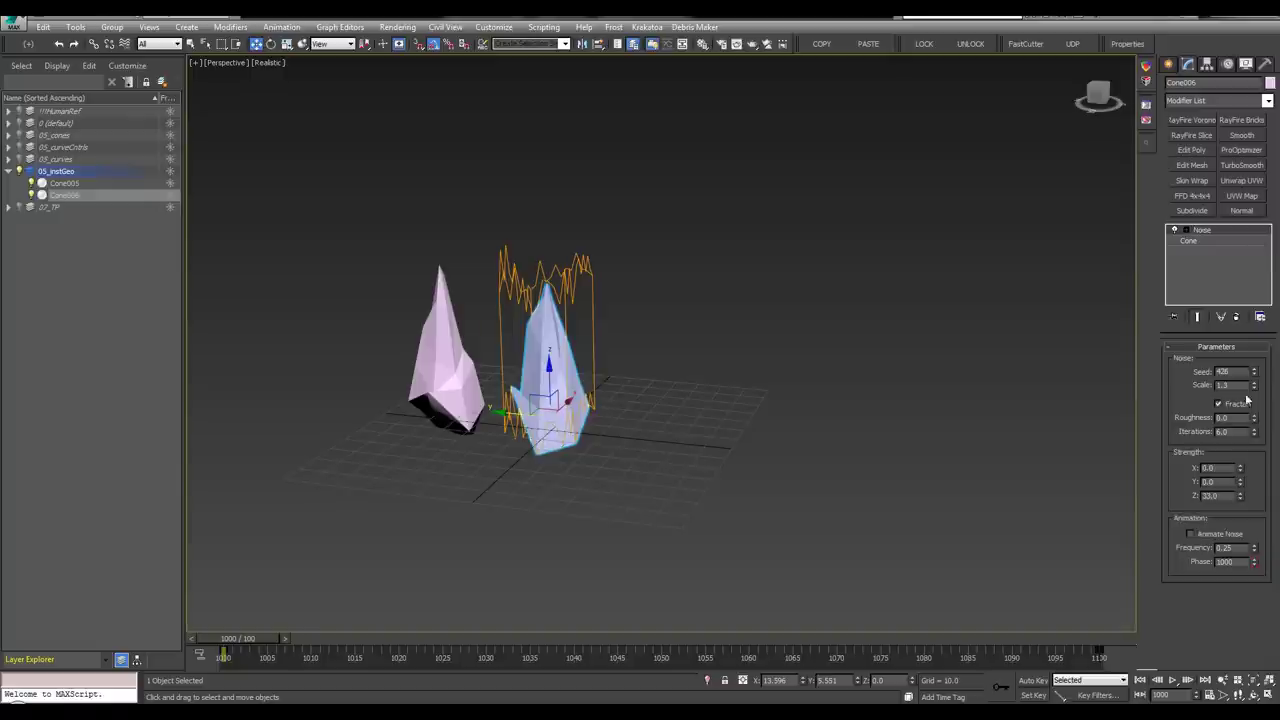
{"action": "left_click_drag", "start_coordinate": [1255, 371], "coordinate": [1254, 130]}
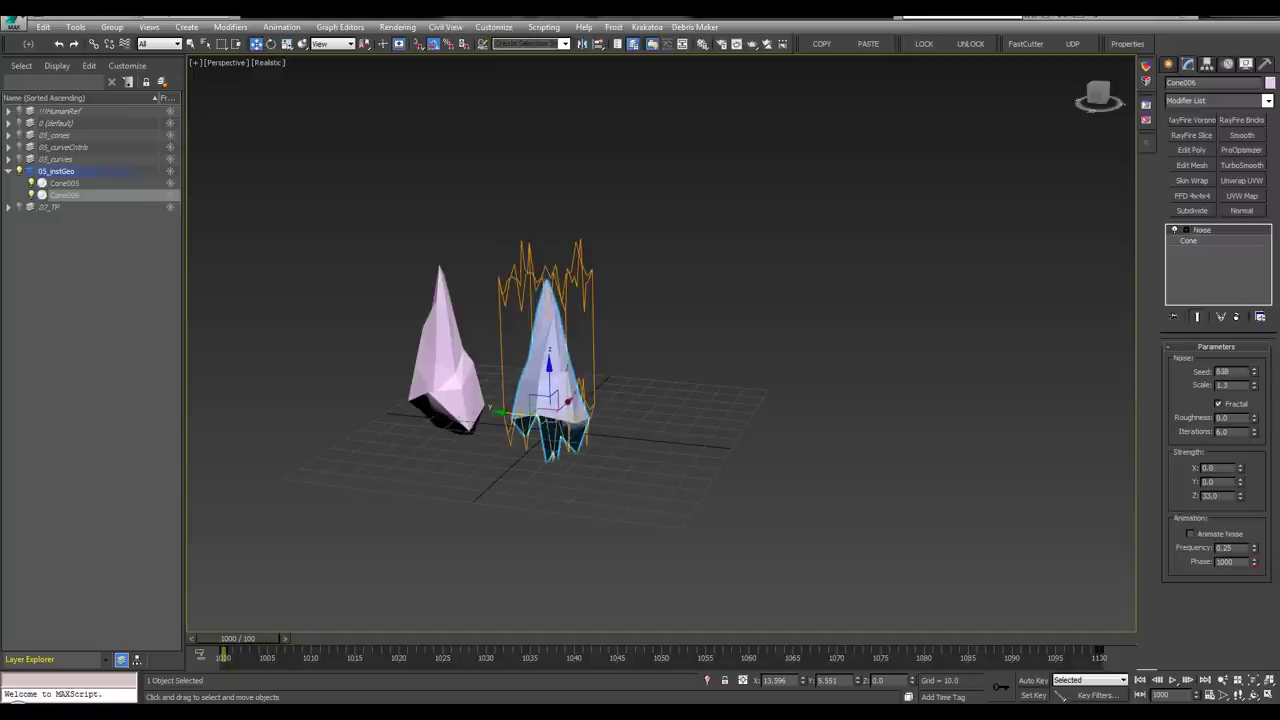
{"action": "middle_click_drag", "start_coordinate": [554, 345], "coordinate": [611, 455], "text": "alt"}
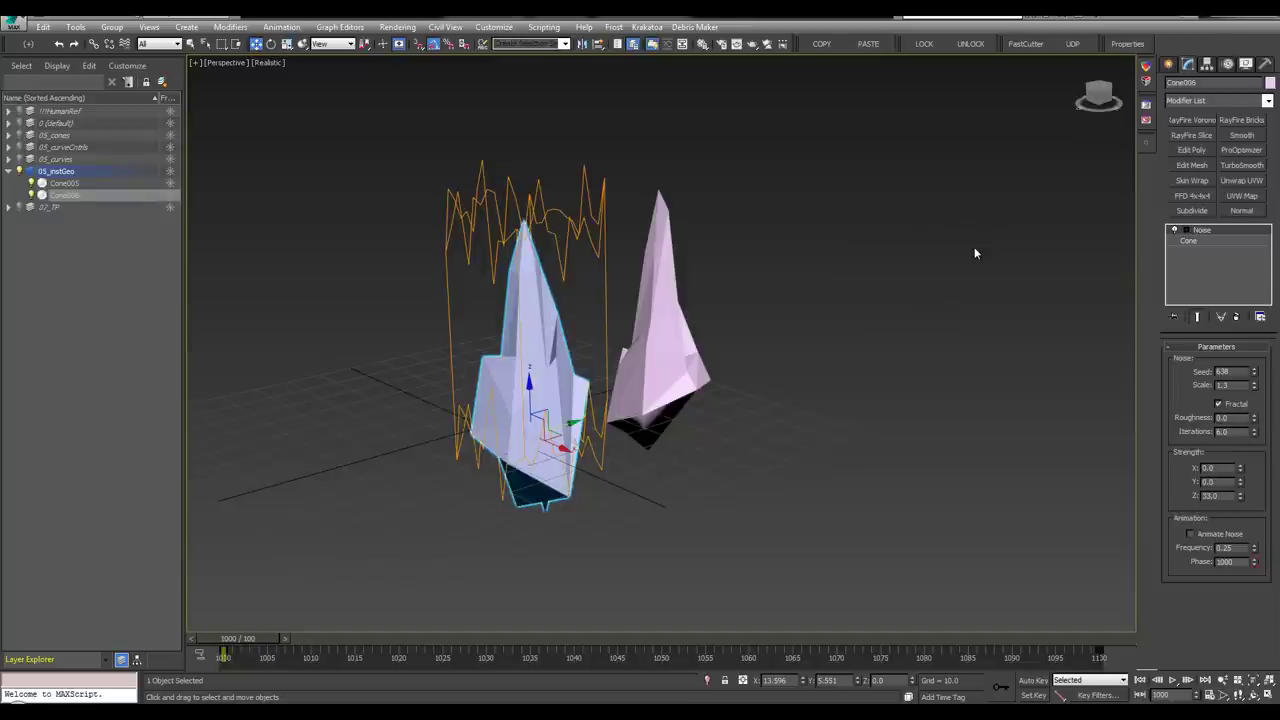
{"action": "middle_click_drag", "start_coordinate": [718, 321], "coordinate": [497, 337], "text": "alt"}
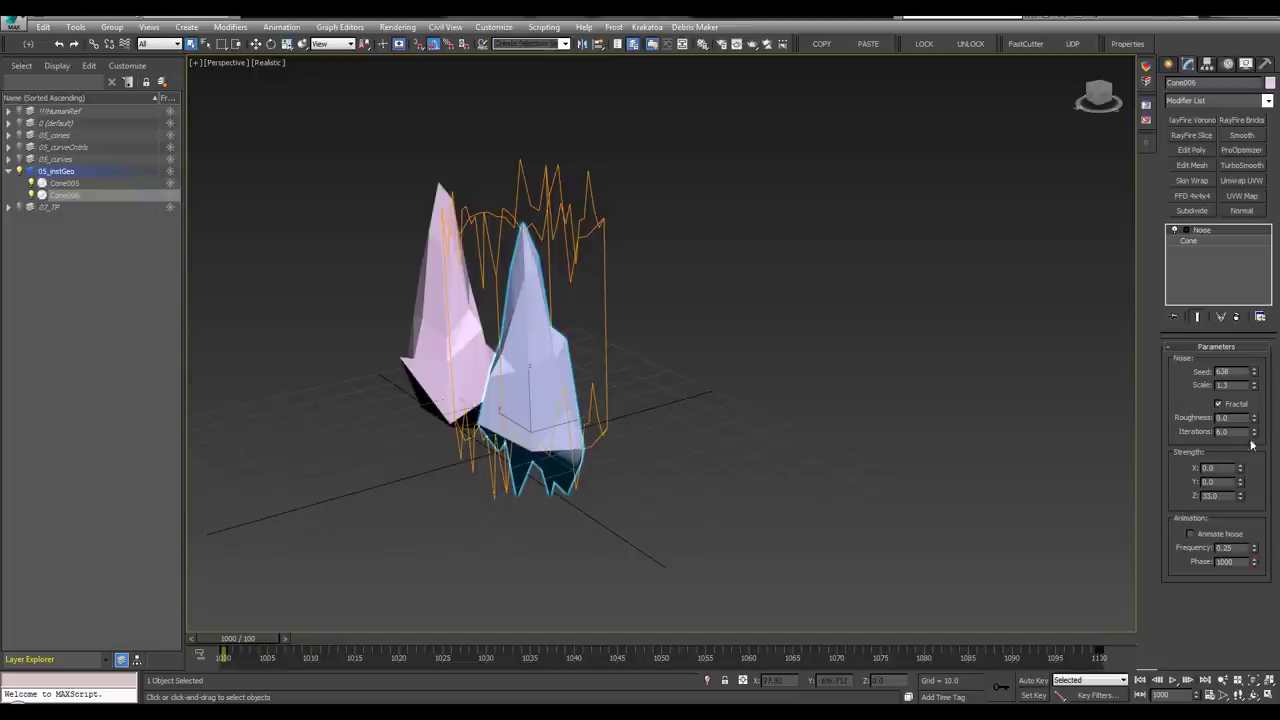
Increase the copied cone's base height to about 105.6
{"action": "left_click", "coordinate": [1211, 243]}
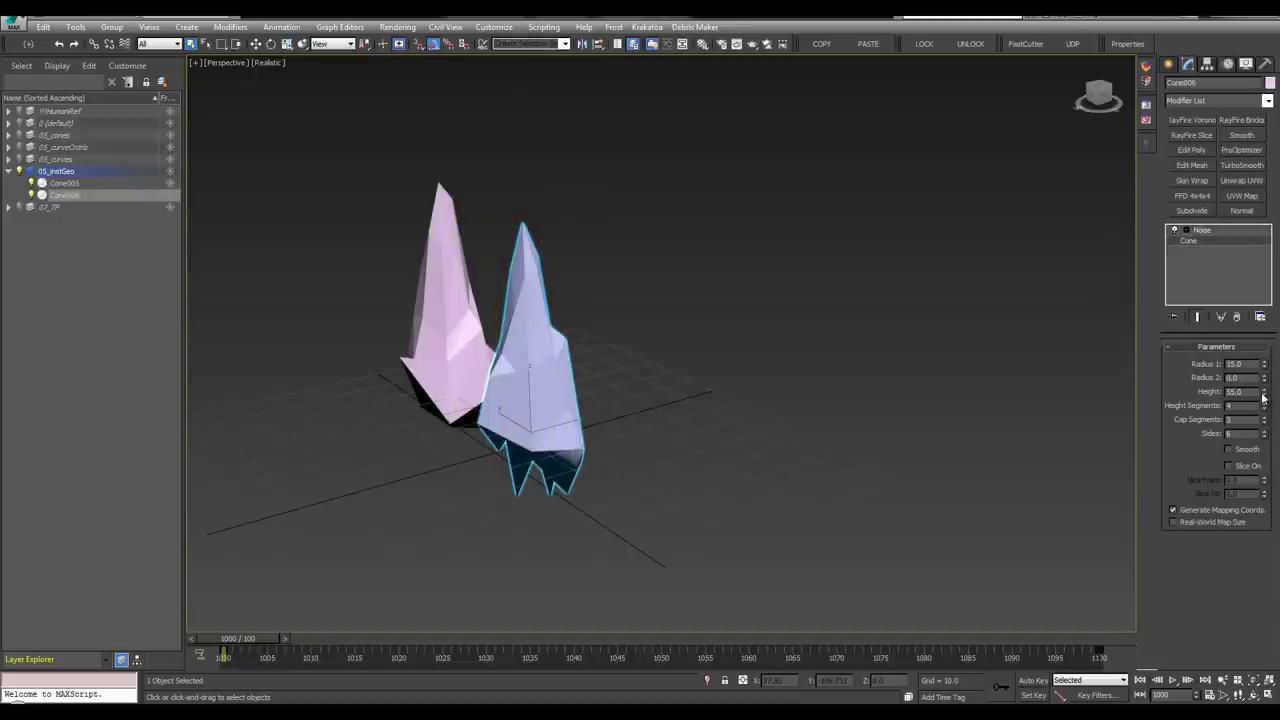
{"action": "left_click_drag", "start_coordinate": [1263, 398], "coordinate": [1263, 338]}
{"action": "scroll", "coordinate": [717, 341], "scroll_direction": "down", "scroll_amount": 2}
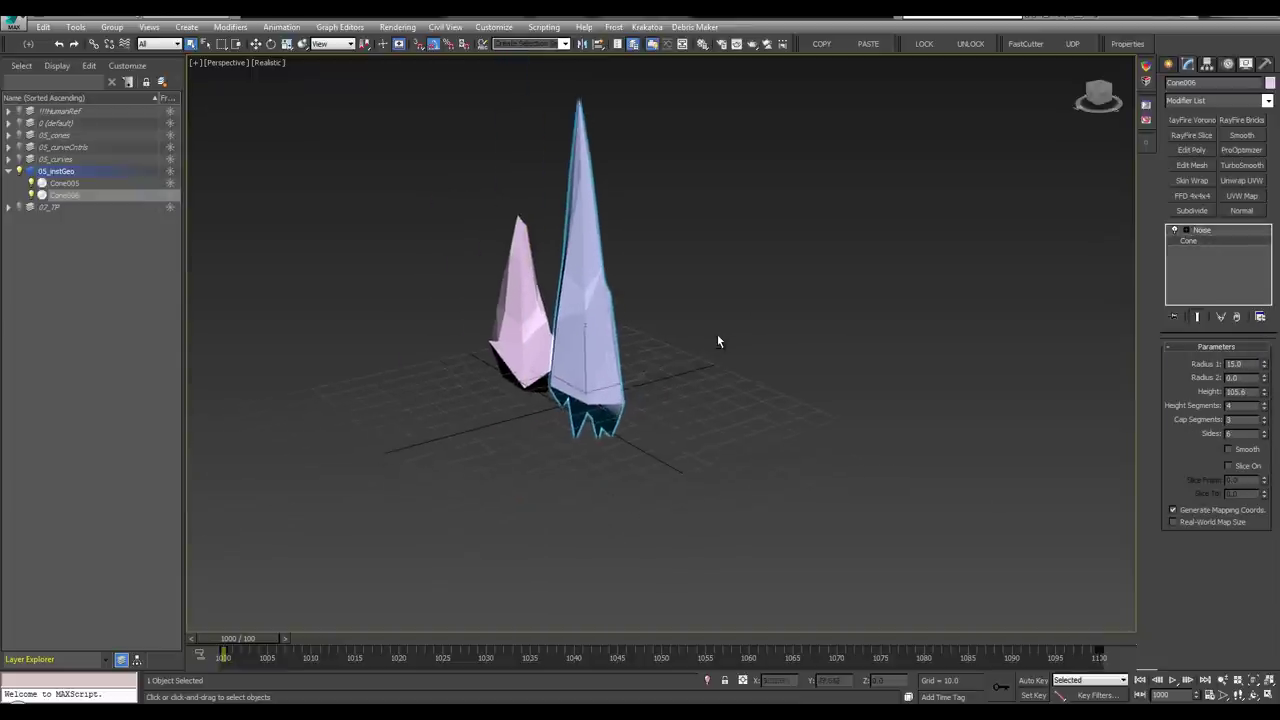
{"action": "middle_click_drag", "start_coordinate": [717, 341], "coordinate": [478, 378], "text": "alt"}
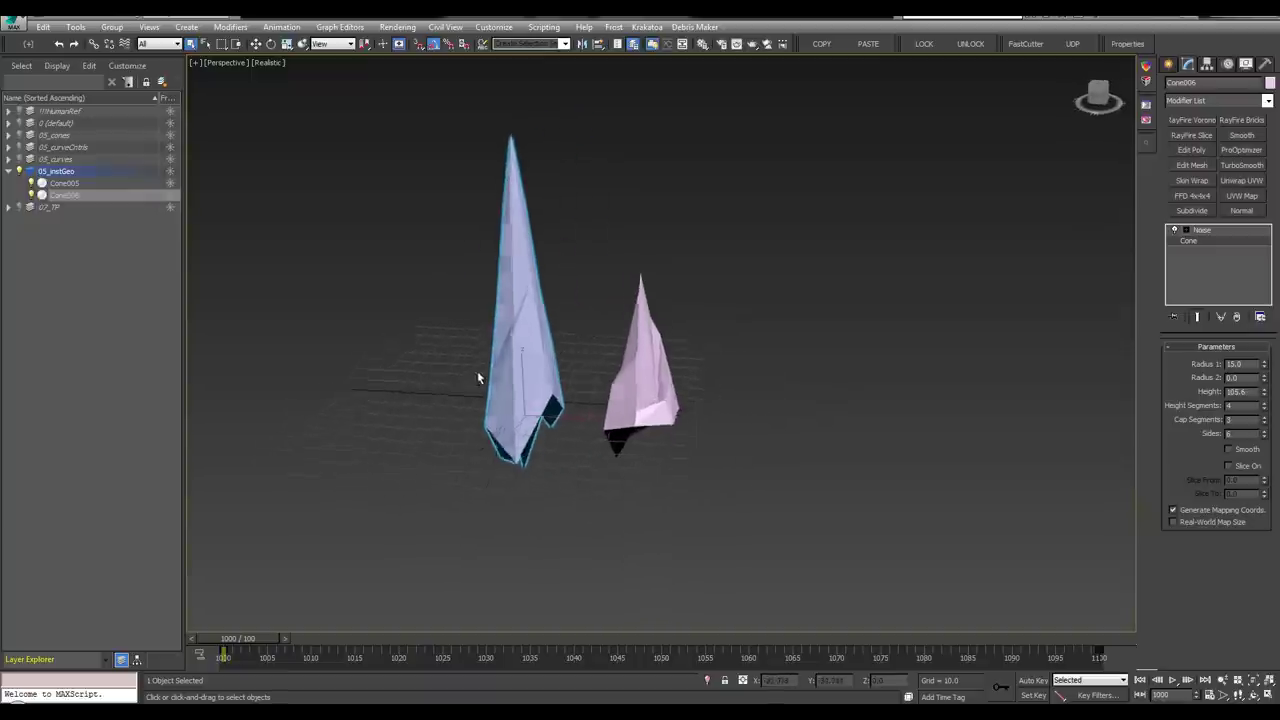
Set the taller spike's Noise scale to 1.43, Z strength to 42.57 and seed to 743
{"action": "left_click", "coordinate": [1201, 230]}
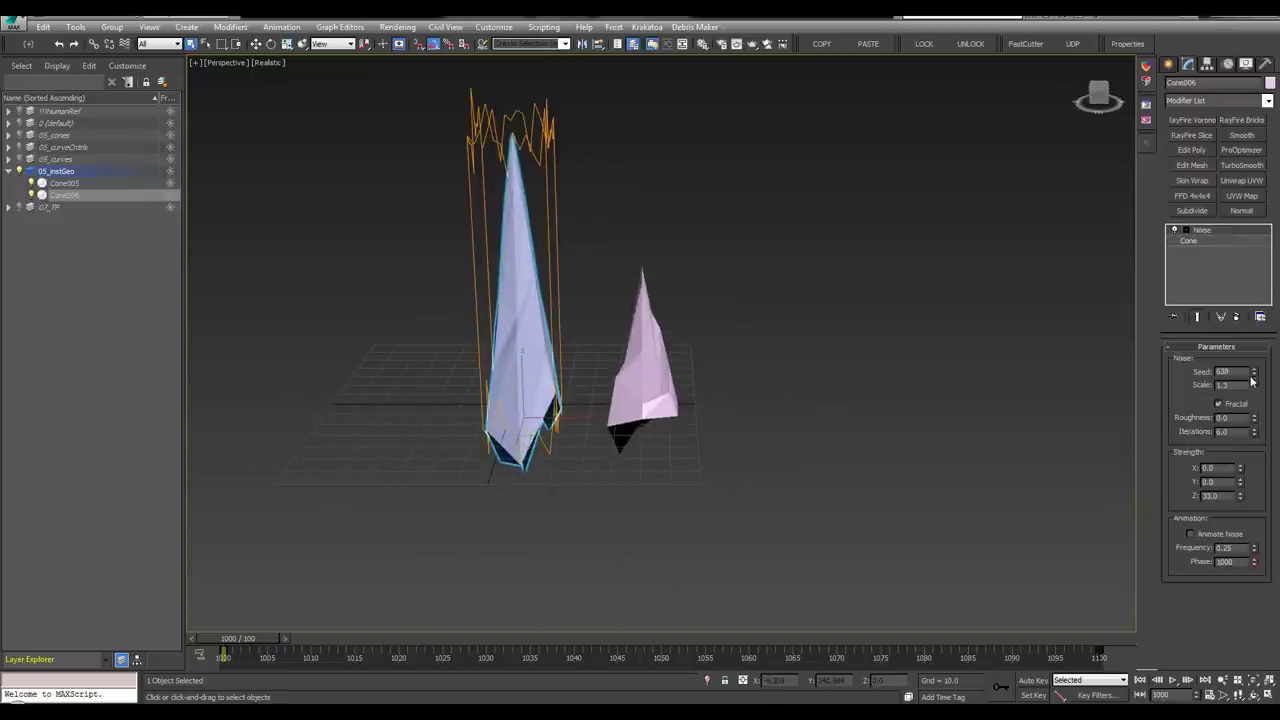
{"action": "left_click_drag", "start_coordinate": [1254, 386], "coordinate": [1250, 403]}
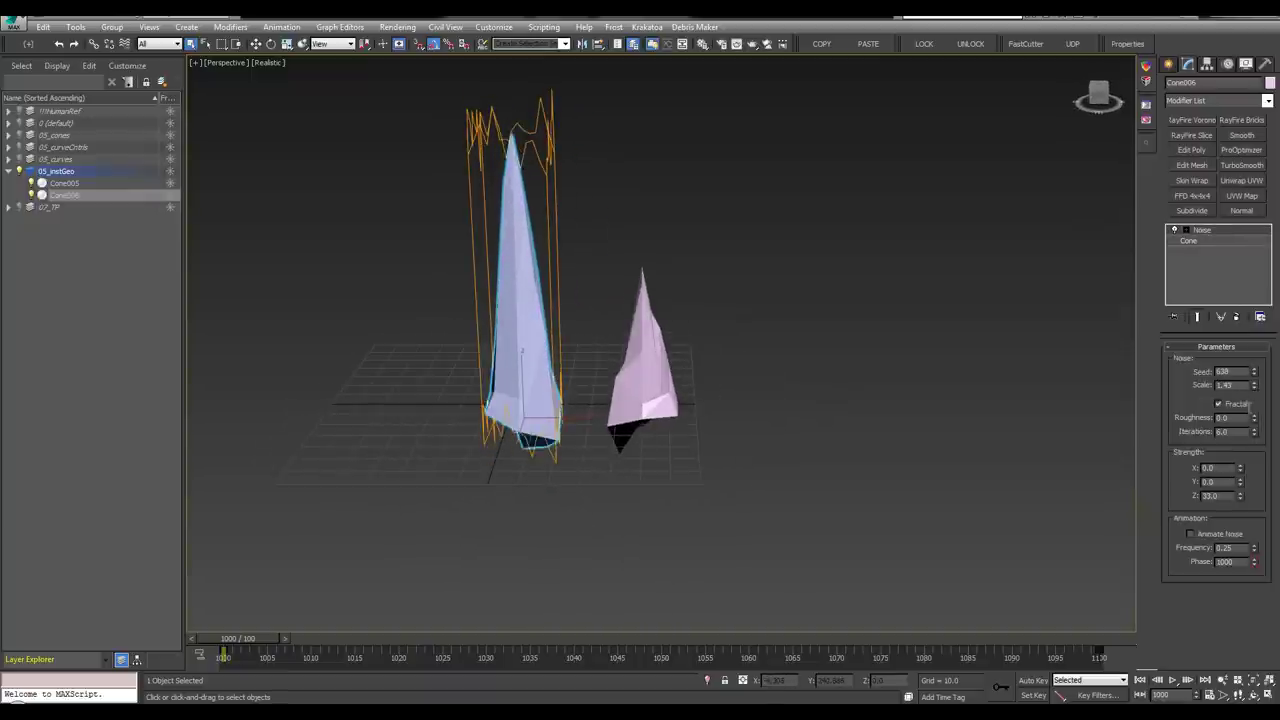
{"action": "left_click_drag", "start_coordinate": [1240, 496], "coordinate": [1238, 418]}
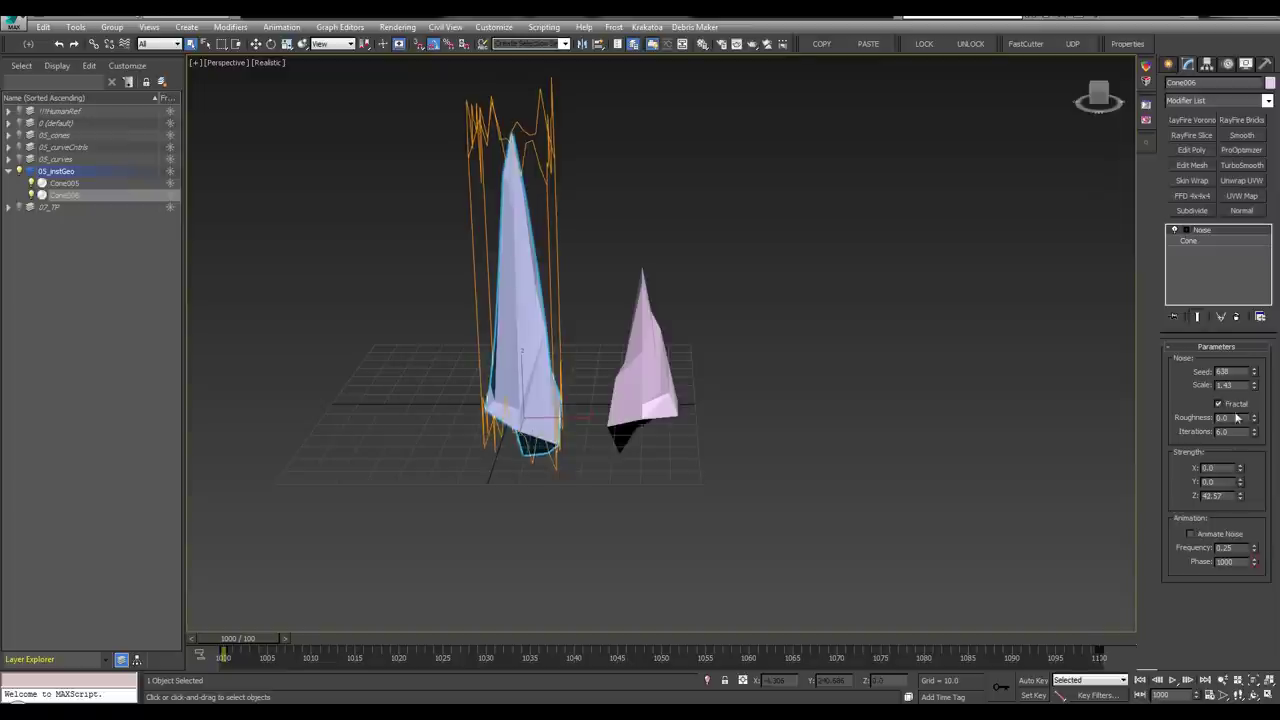
{"action": "left_click_drag", "start_coordinate": [1254, 371], "coordinate": [1255, 296]}
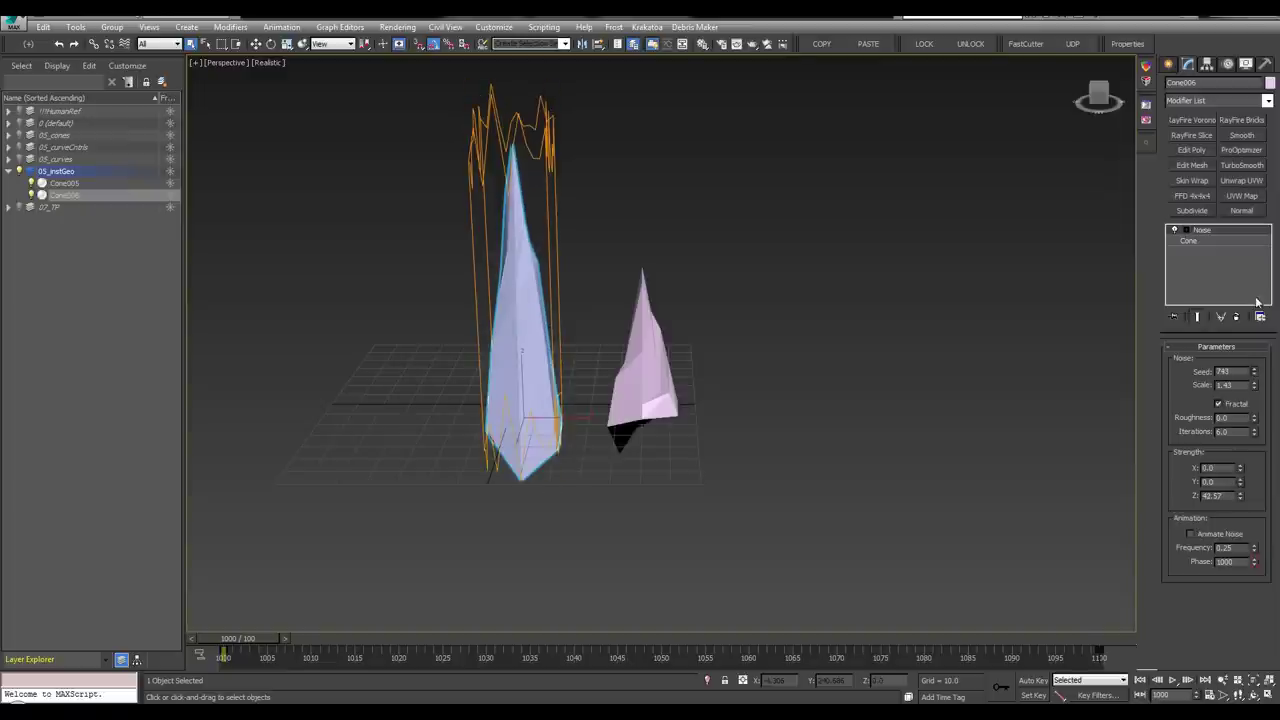
{"action": "middle_click_drag", "start_coordinate": [845, 371], "coordinate": [599, 363], "text": "alt"}
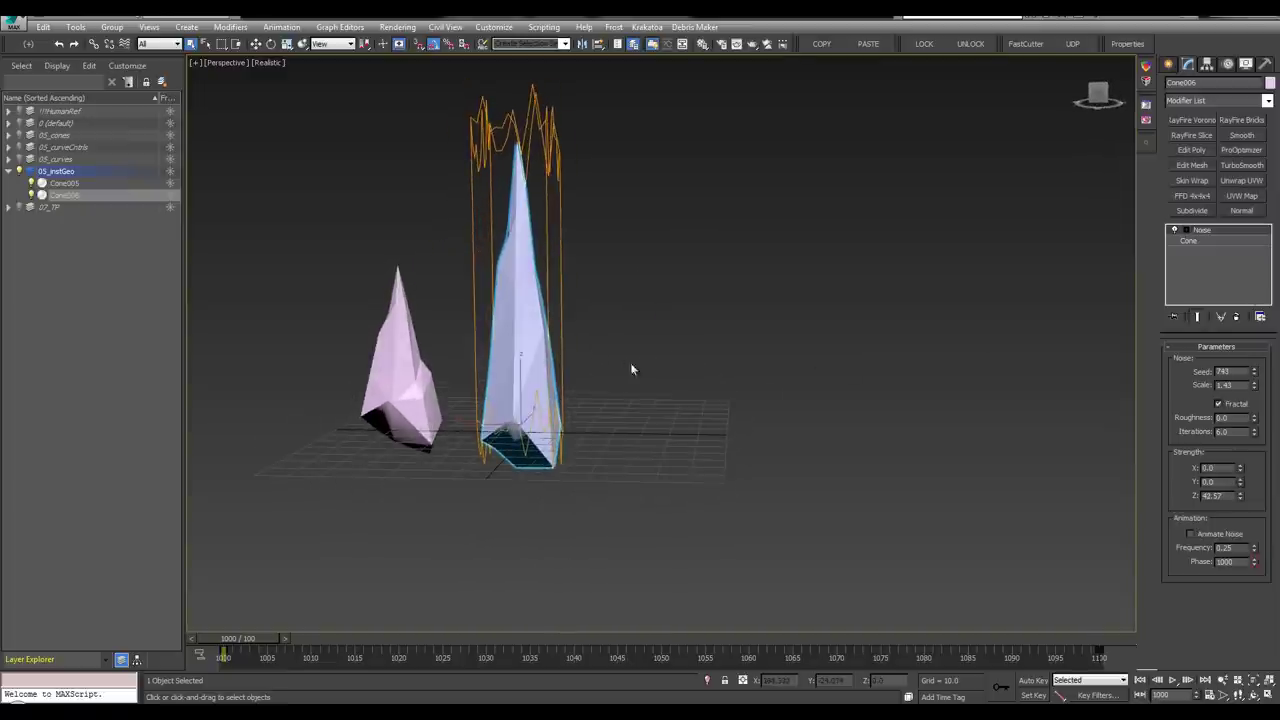
Clone the taller spike along the Y axis to make a third spike as an independent copy
{"action": "key", "text": "w"}
{"action": "left_click_drag", "start_coordinate": [496, 424], "coordinate": [626, 424], "text": "shift"}
{"action": "left_click", "coordinate": [640, 418]}
{"action": "middle_click_drag", "start_coordinate": [722, 403], "coordinate": [715, 412], "text": "alt"}
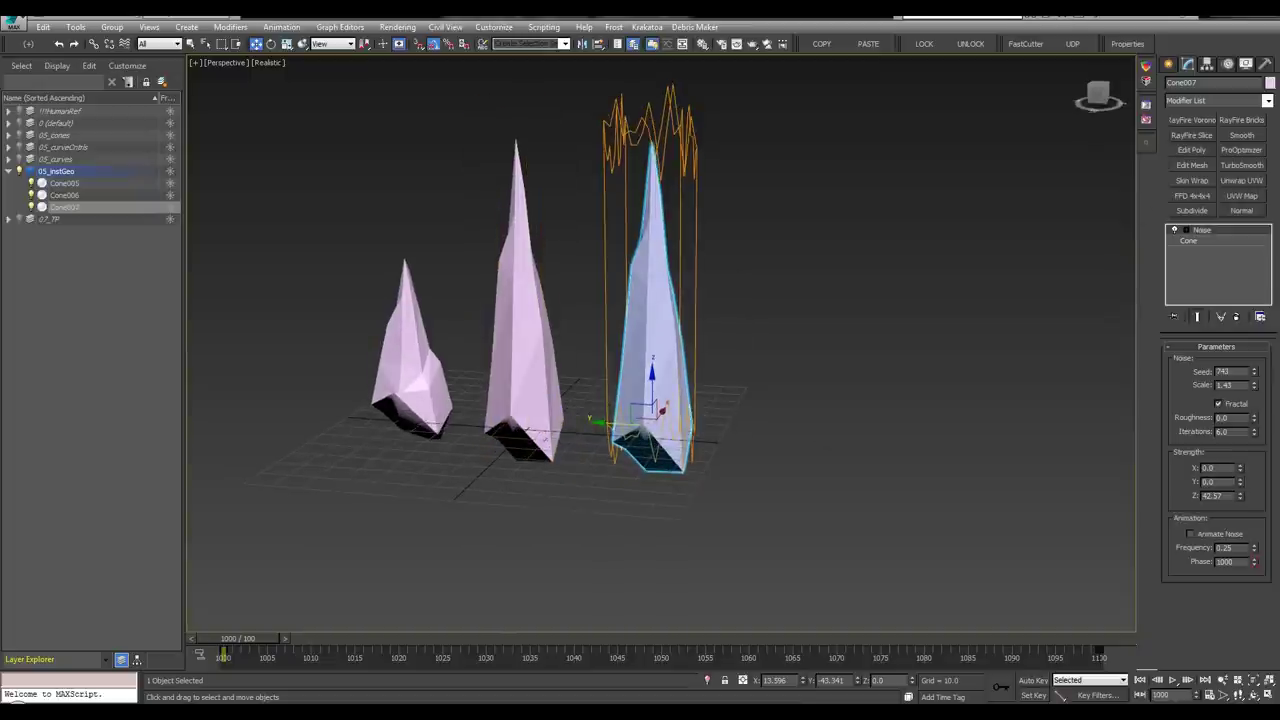
Set the third spike's Noise scale to 1.3 and its strength to 2.5 in X and 8 in Y
{"action": "left_click_drag", "start_coordinate": [1170, 388], "coordinate": [1166, 435]}
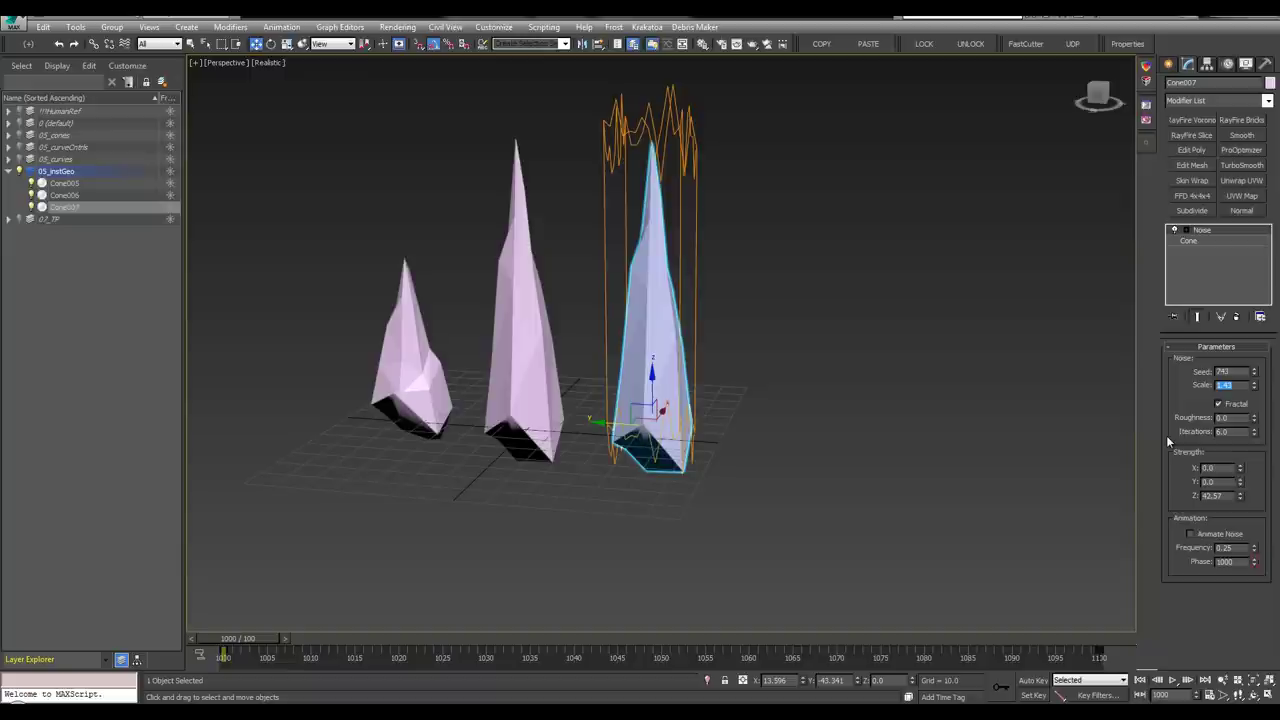
{"action": "type", "text": "1"}
{"action": "key", "text": "Return"}
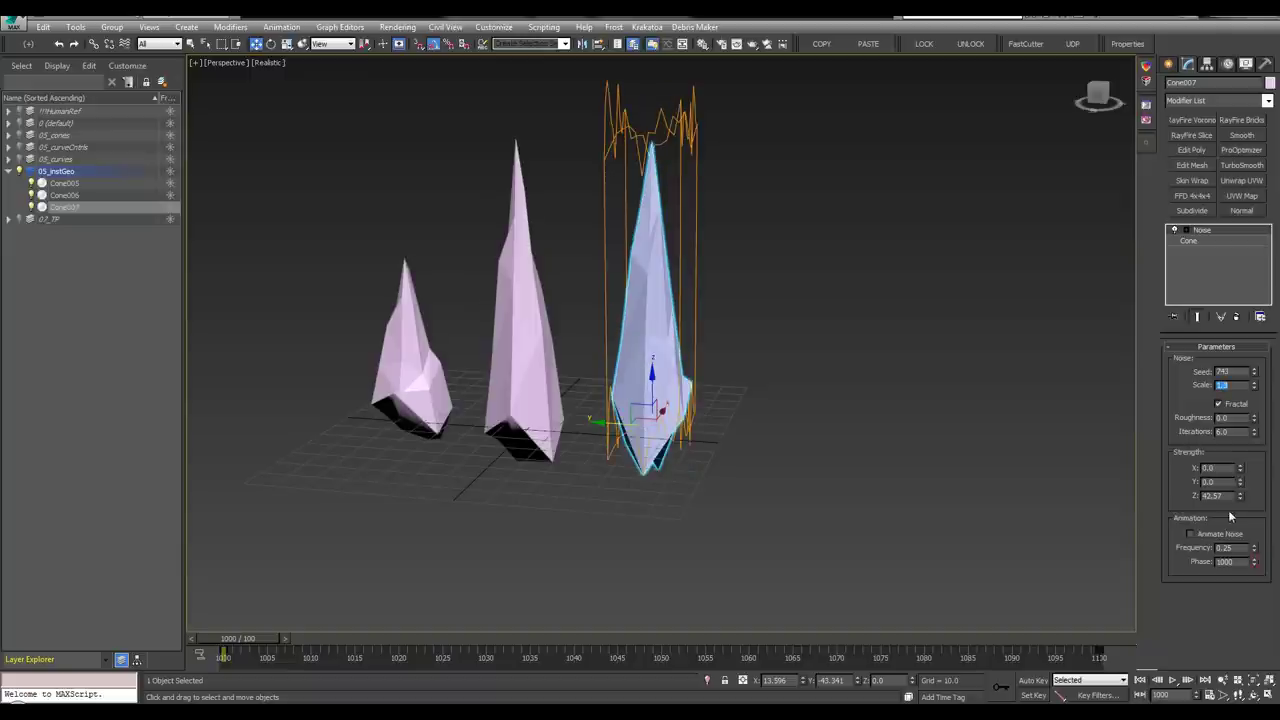
{"action": "left_click_drag", "start_coordinate": [1241, 470], "coordinate": [1239, 408]}
{"action": "middle_click_drag", "start_coordinate": [870, 354], "coordinate": [796, 366], "text": "alt"}
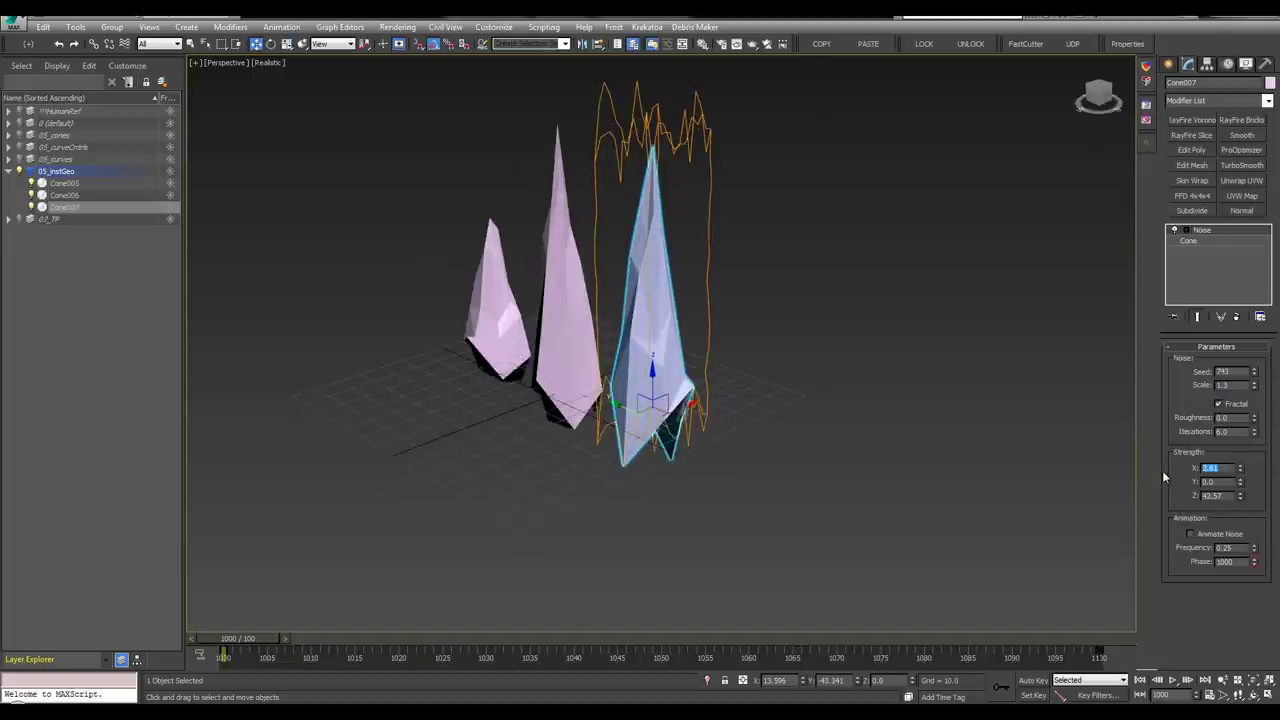
{"action": "type", "text": "2.5"}
{"action": "key", "text": "Tab"}
{"action": "type", "text": "8"}
{"action": "key", "text": "Return"}
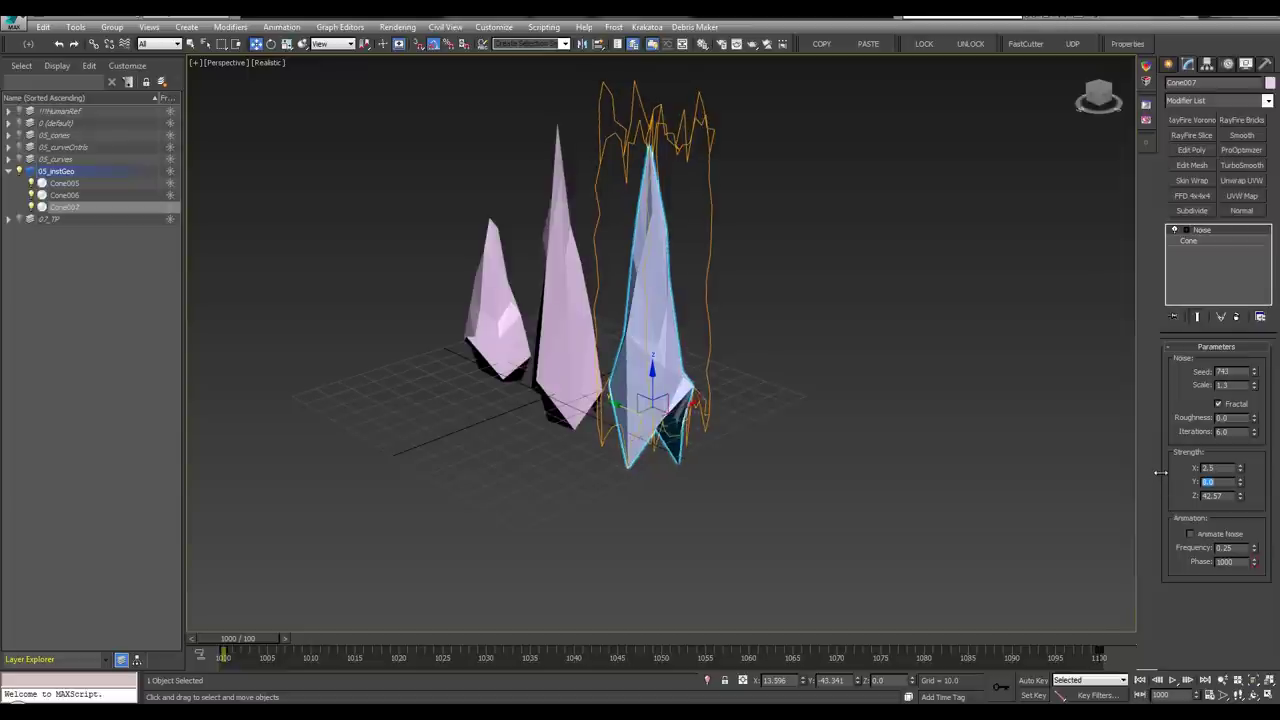
Raise the third spike's Noise Z strength to 79.18 and give it a new seed
{"action": "left_click_drag", "start_coordinate": [1243, 503], "coordinate": [1258, 287]}
{"action": "middle_click_drag", "start_coordinate": [879, 366], "coordinate": [683, 420], "text": "alt"}
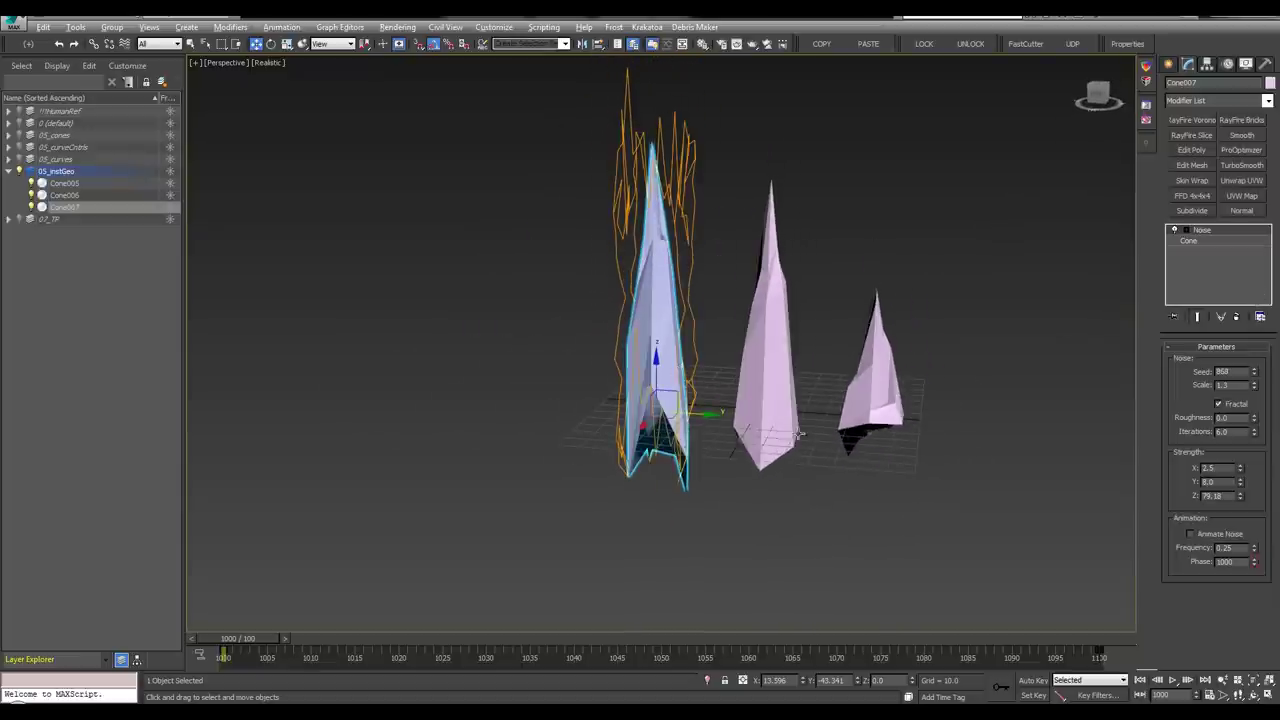
{"action": "middle_click_drag", "start_coordinate": [799, 432], "coordinate": [629, 412], "text": "alt"}
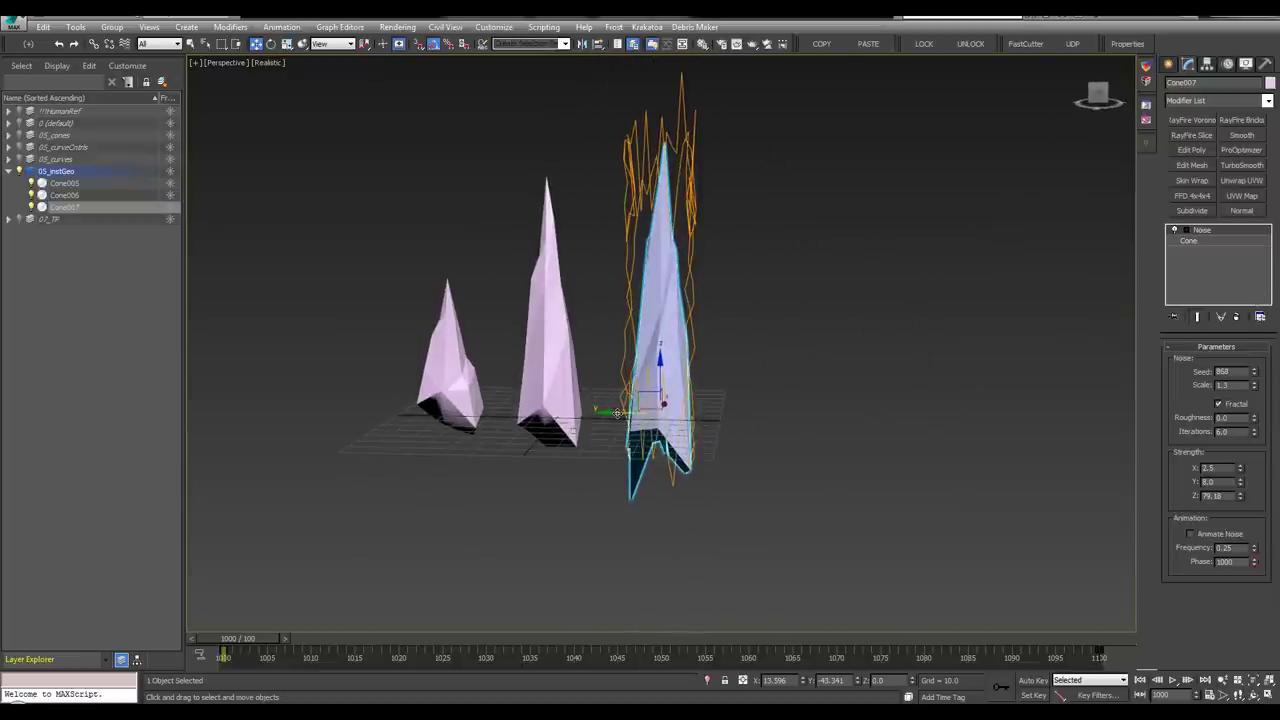
Clone the third spike along the Y axis and shrink the copy's base cone to a height of 33.792 with a smaller base radius
{"action": "left_click_drag", "start_coordinate": [620, 412], "coordinate": [782, 408], "text": "shift"}
{"action": "key", "text": "Return"}
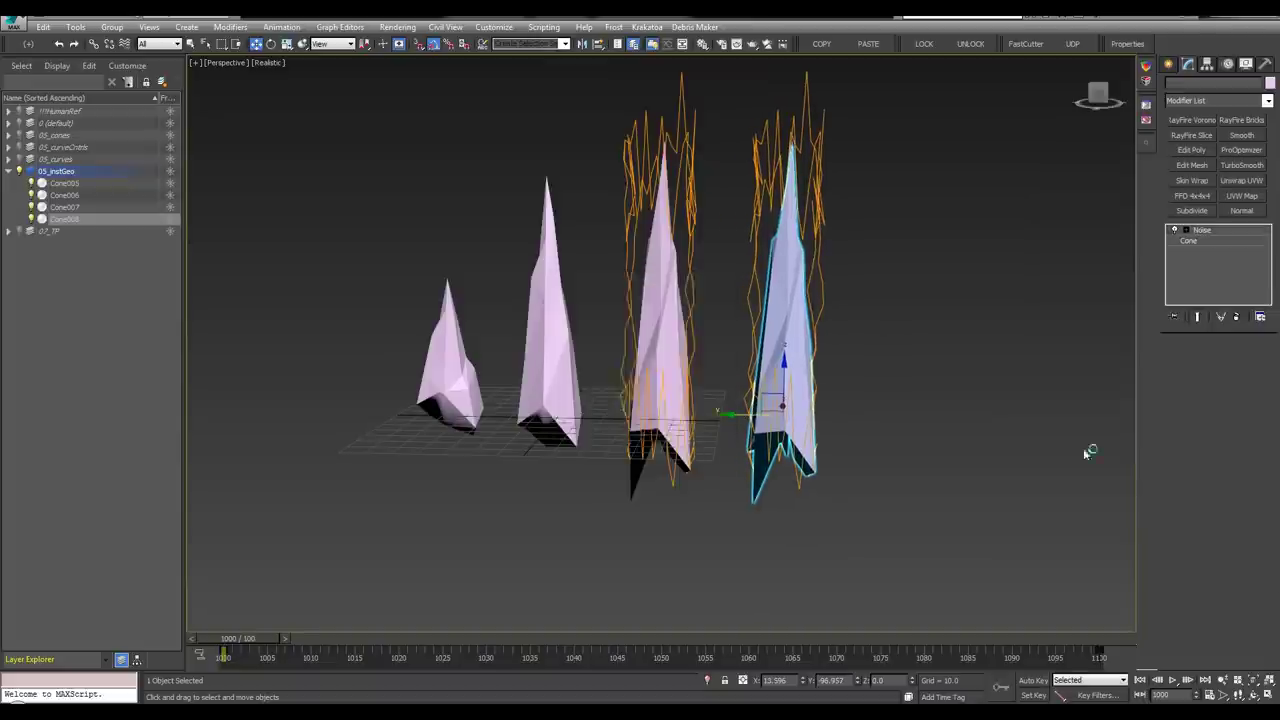
{"action": "left_click", "coordinate": [1233, 242]}
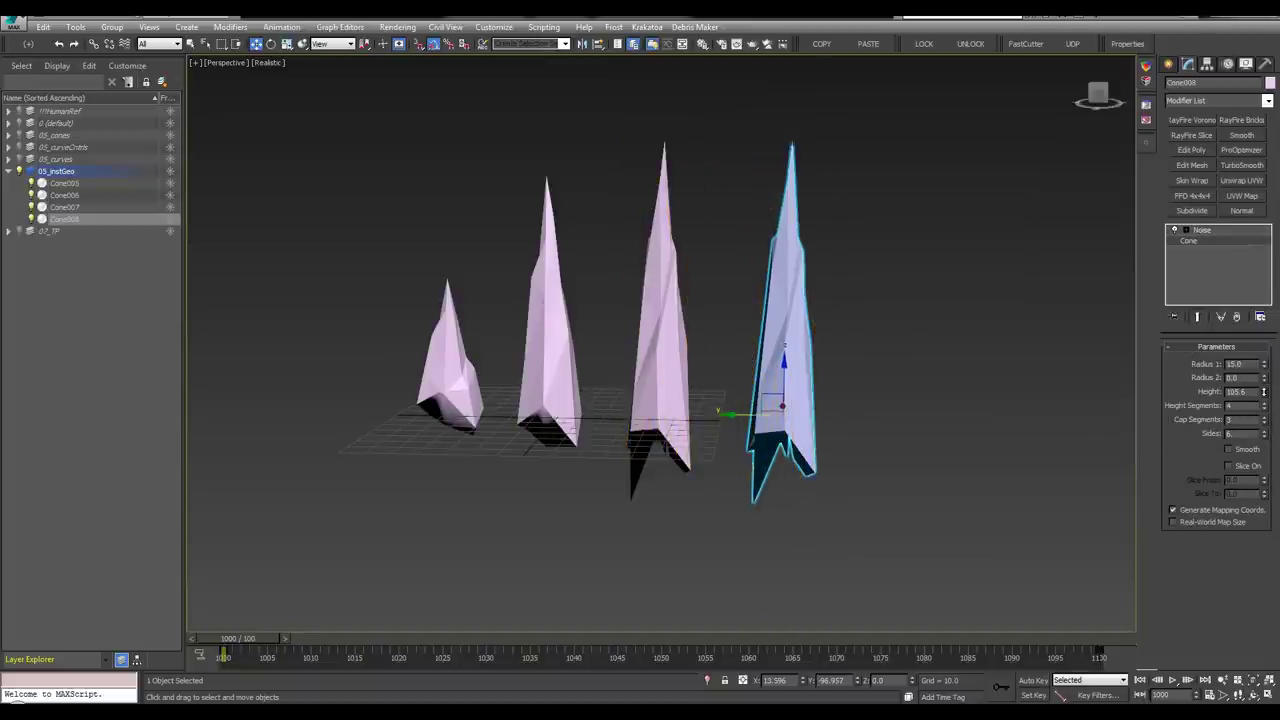
{"action": "left_click_drag", "start_coordinate": [1263, 391], "coordinate": [1263, 422]}
{"action": "left_click_drag", "start_coordinate": [1263, 366], "coordinate": [1263, 392]}
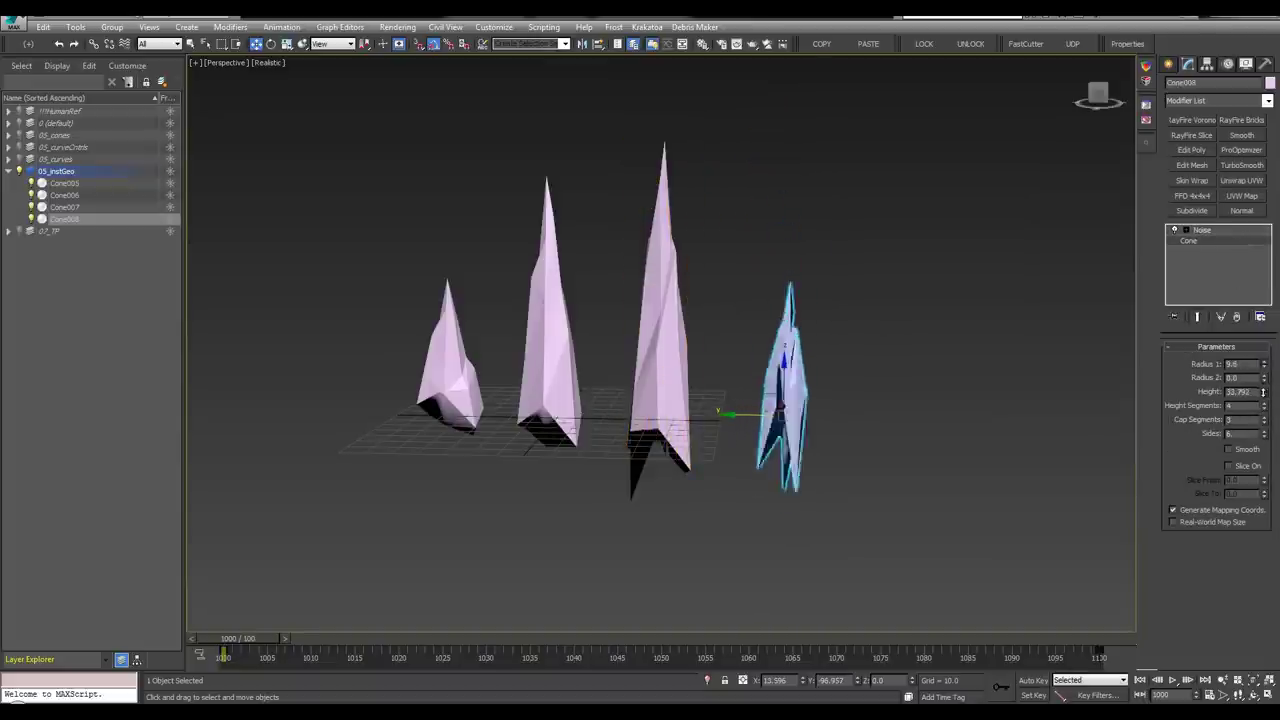
Set the small fourth spike's Noise strength to 5.9 in X and 24.546 in Z, with a different seed
{"action": "left_click", "coordinate": [1219, 233]}
{"action": "left_click_drag", "start_coordinate": [1240, 496], "coordinate": [1240, 540]}
{"action": "middle_click_drag", "start_coordinate": [950, 345], "coordinate": [745, 378], "text": "alt"}
{"action": "left_click_drag", "start_coordinate": [1243, 477], "coordinate": [1254, 274]}
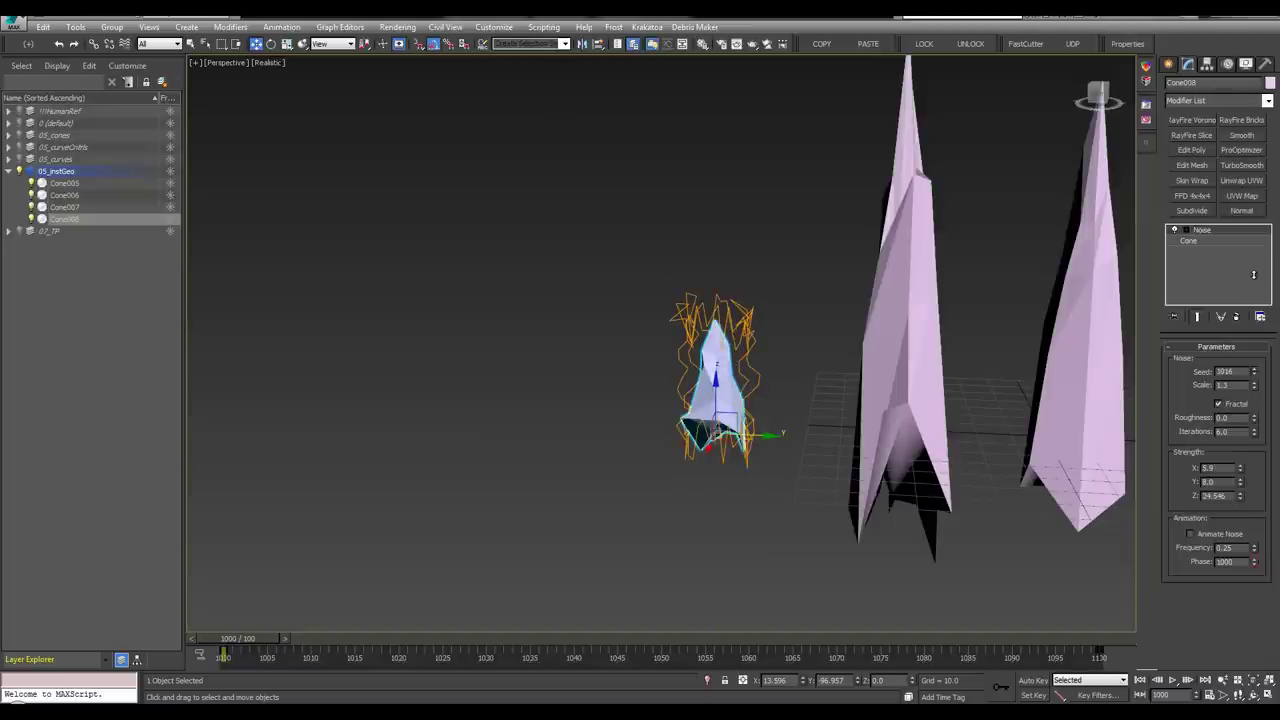
{"action": "middle_click_drag", "start_coordinate": [560, 395], "coordinate": [436, 395], "text": "alt"}
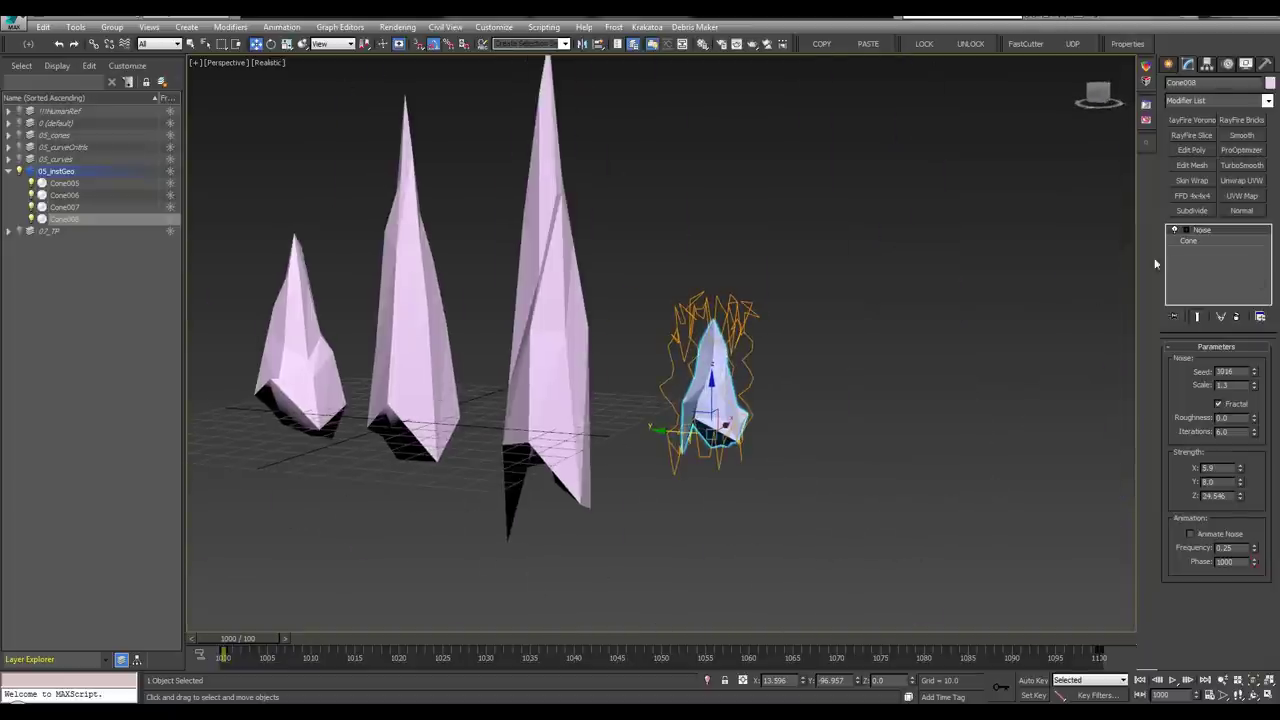
Adjust the fourth spike's base cone to a Radius 1 of 10.2 and a height of 44.605
{"action": "left_click", "coordinate": [1188, 242]}
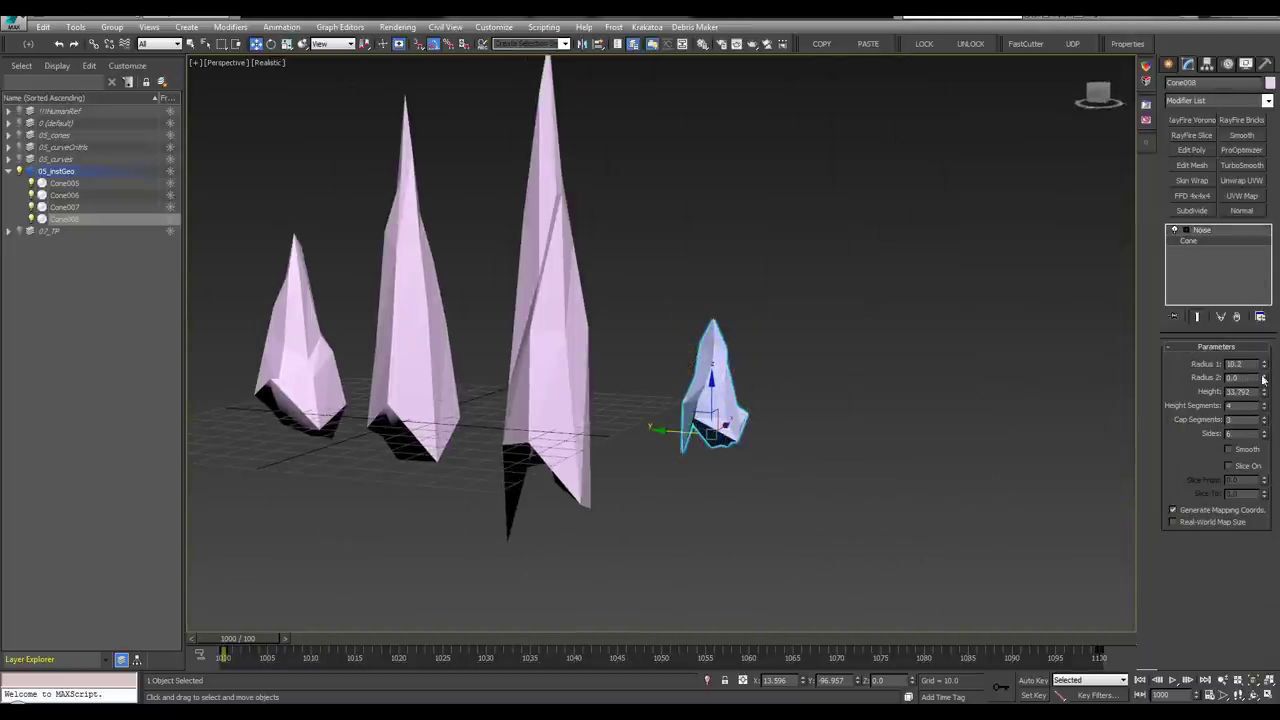
{"action": "left_click_drag", "start_coordinate": [1264, 387], "coordinate": [1264, 370]}
{"action": "middle_click_drag", "start_coordinate": [857, 375], "coordinate": [783, 417], "text": "alt"}
Clone the fourth spike along the Y axis to make a fifth spike and set its Noise seed to 1131
{"action": "left_click_drag", "start_coordinate": [658, 417], "coordinate": [761, 424], "text": "shift"}
{"action": "left_click", "coordinate": [645, 416]}
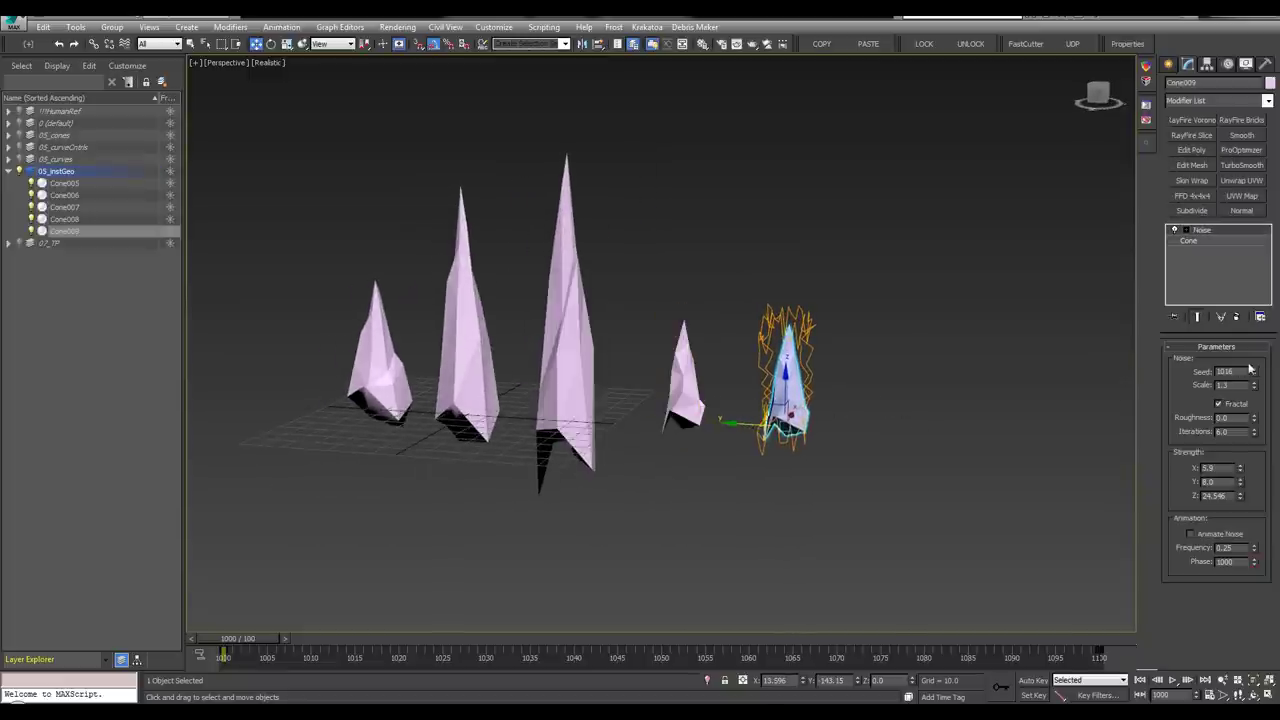
{"action": "left_click_drag", "start_coordinate": [1253, 371], "coordinate": [1256, 298]}
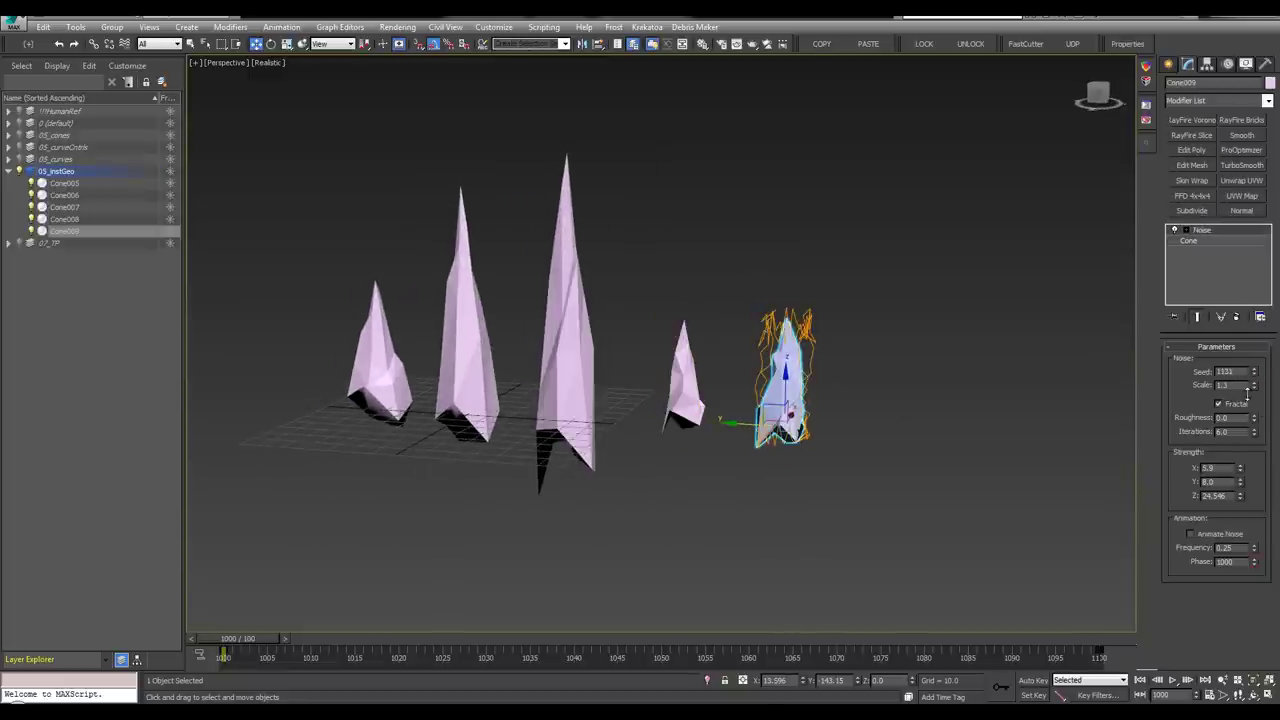
Set the fifth spike's base height to 65.124, Noise scale to 1.755 and X strength to 5.487, and lower its Y strength
{"action": "left_click", "coordinate": [1209, 242]}
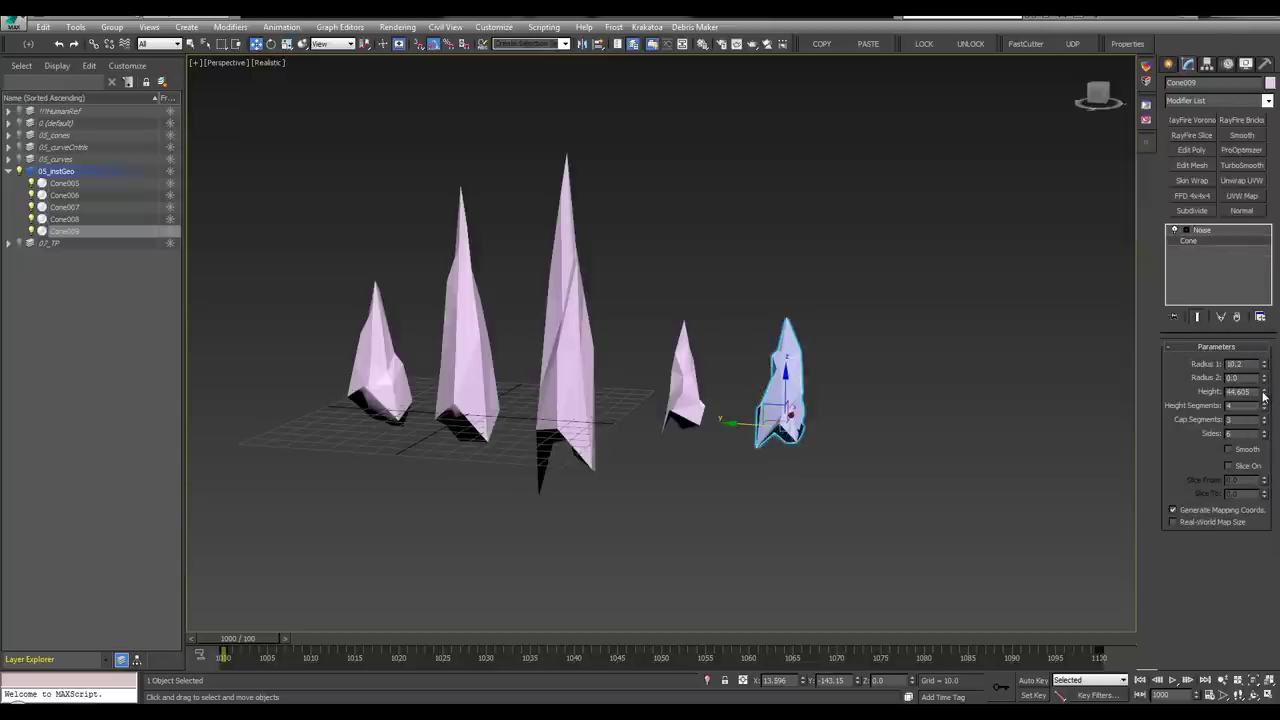
{"action": "left_click_drag", "start_coordinate": [1264, 391], "coordinate": [1264, 358]}
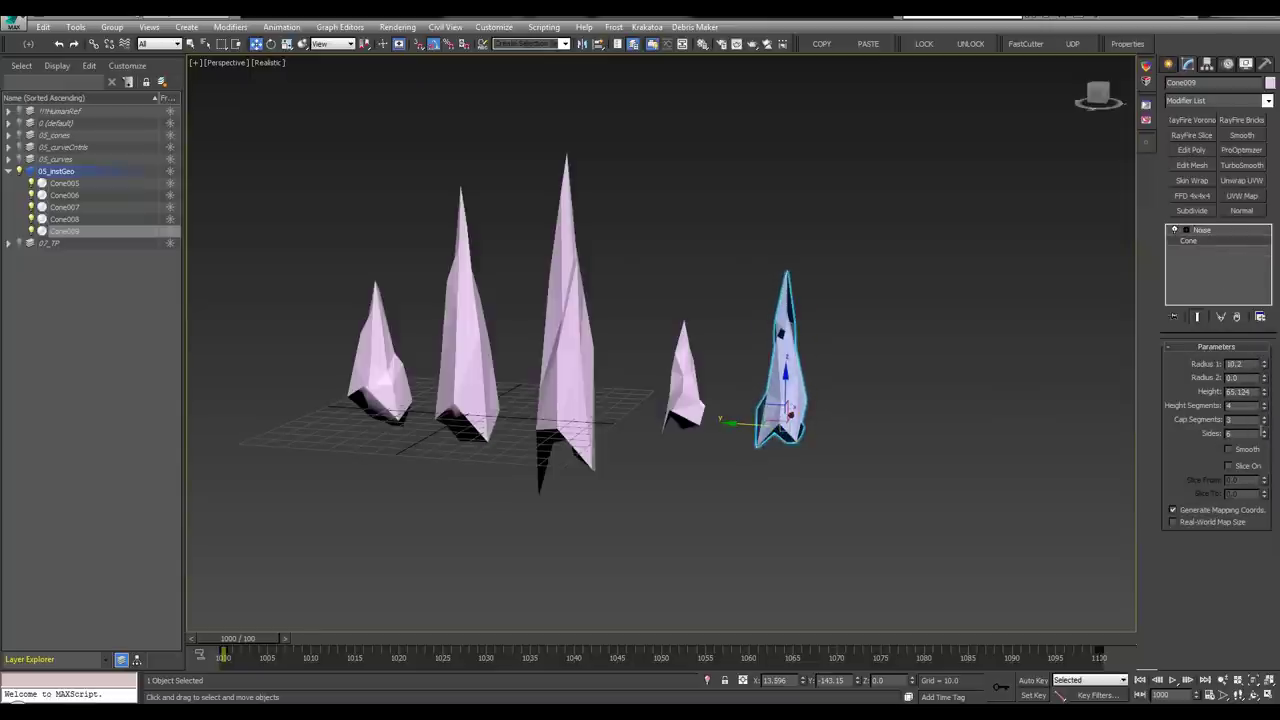
{"action": "left_click", "coordinate": [1234, 230]}
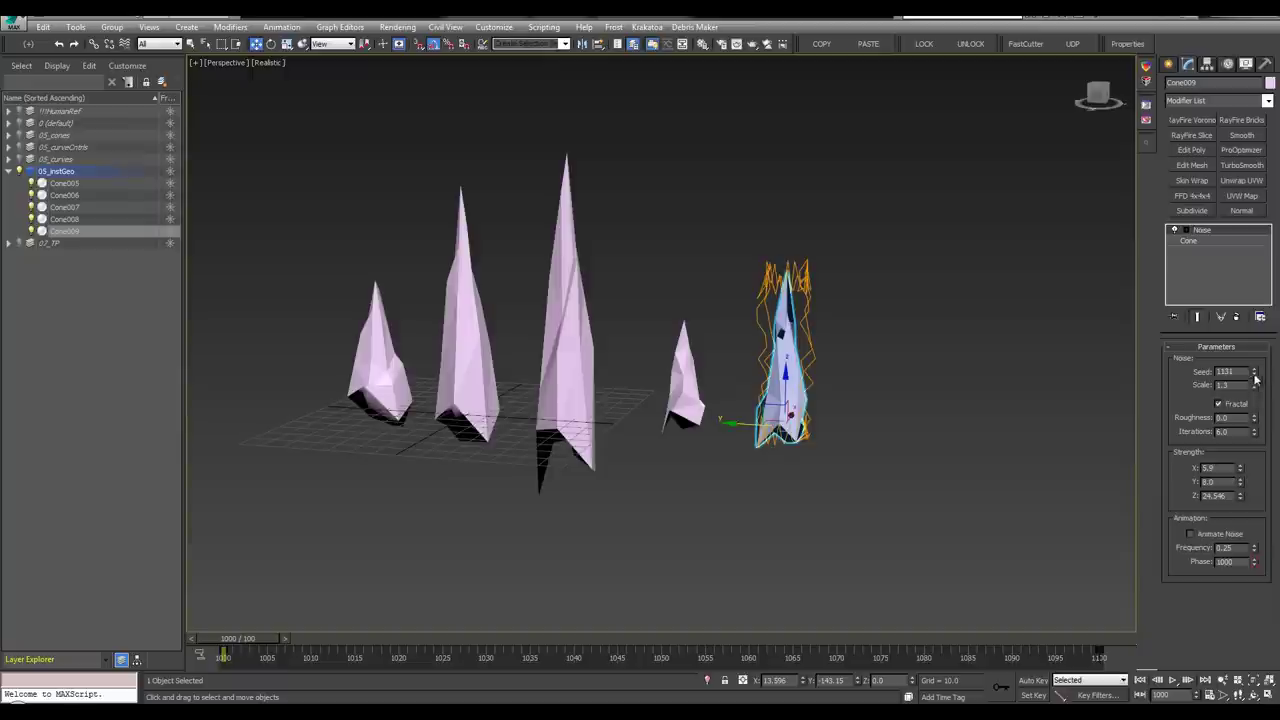
{"action": "left_click_drag", "start_coordinate": [1256, 390], "coordinate": [1259, 366]}
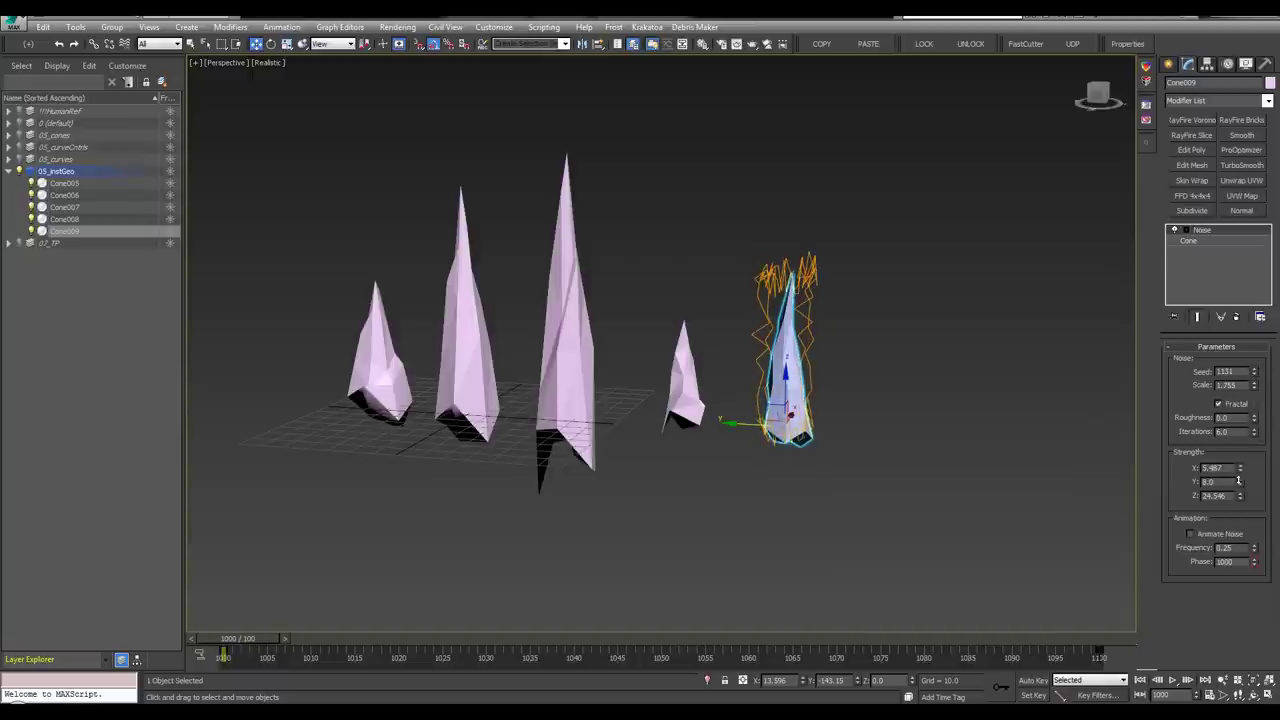
{"action": "left_click_drag", "start_coordinate": [1238, 481], "coordinate": [1241, 518]}
Reduce the second spike's base cone to a height of 73.92 and a Radius 1 of 11.85
{"action": "middle_click_drag", "start_coordinate": [880, 467], "coordinate": [830, 372], "text": "alt"}
{"action": "left_click", "coordinate": [828, 372]}
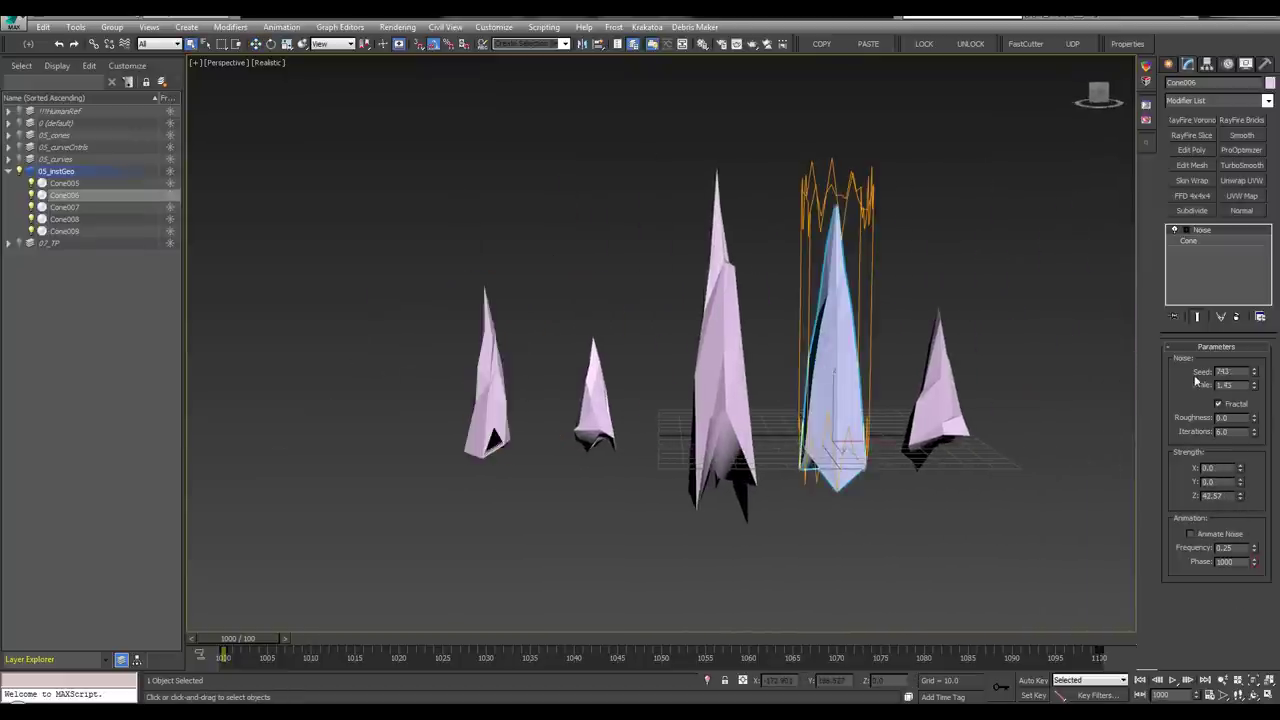
{"action": "left_click", "coordinate": [1219, 242]}
{"action": "left_click_drag", "start_coordinate": [1262, 394], "coordinate": [1262, 410]}
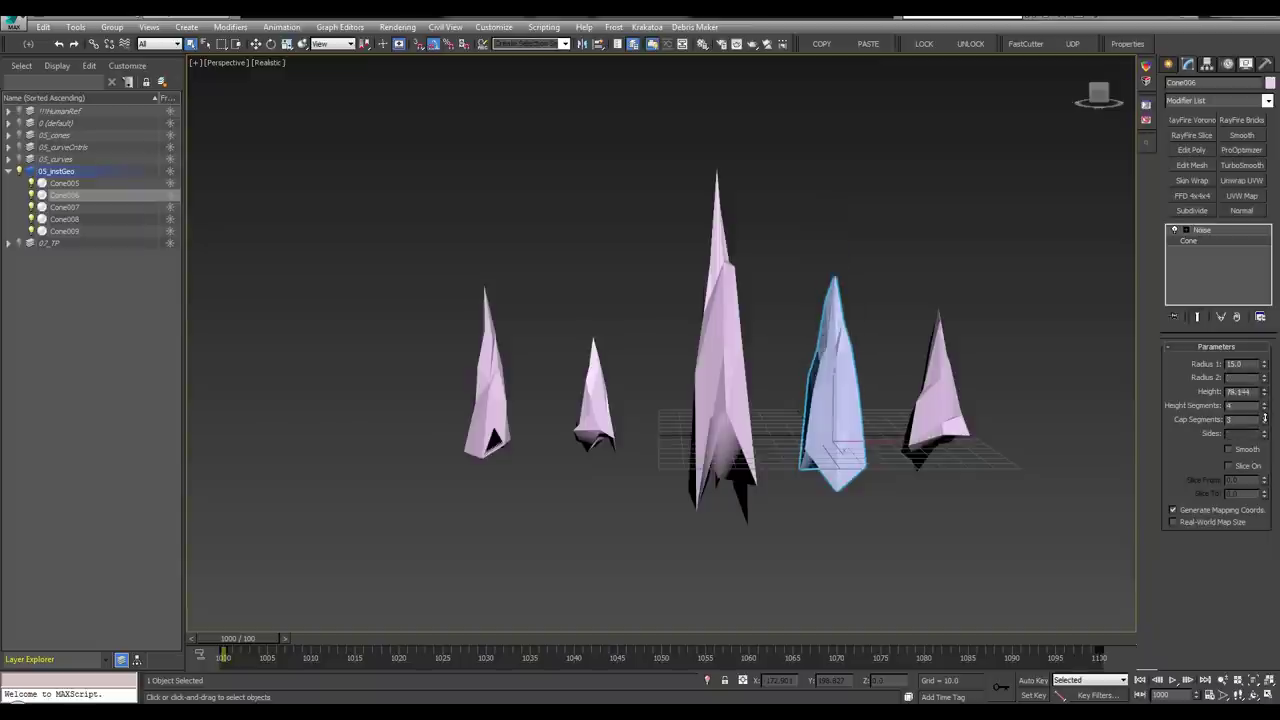
{"action": "left_click_drag", "start_coordinate": [1262, 364], "coordinate": [1264, 386]}
{"action": "middle_click_drag", "start_coordinate": [685, 470], "coordinate": [711, 470], "text": "alt"}
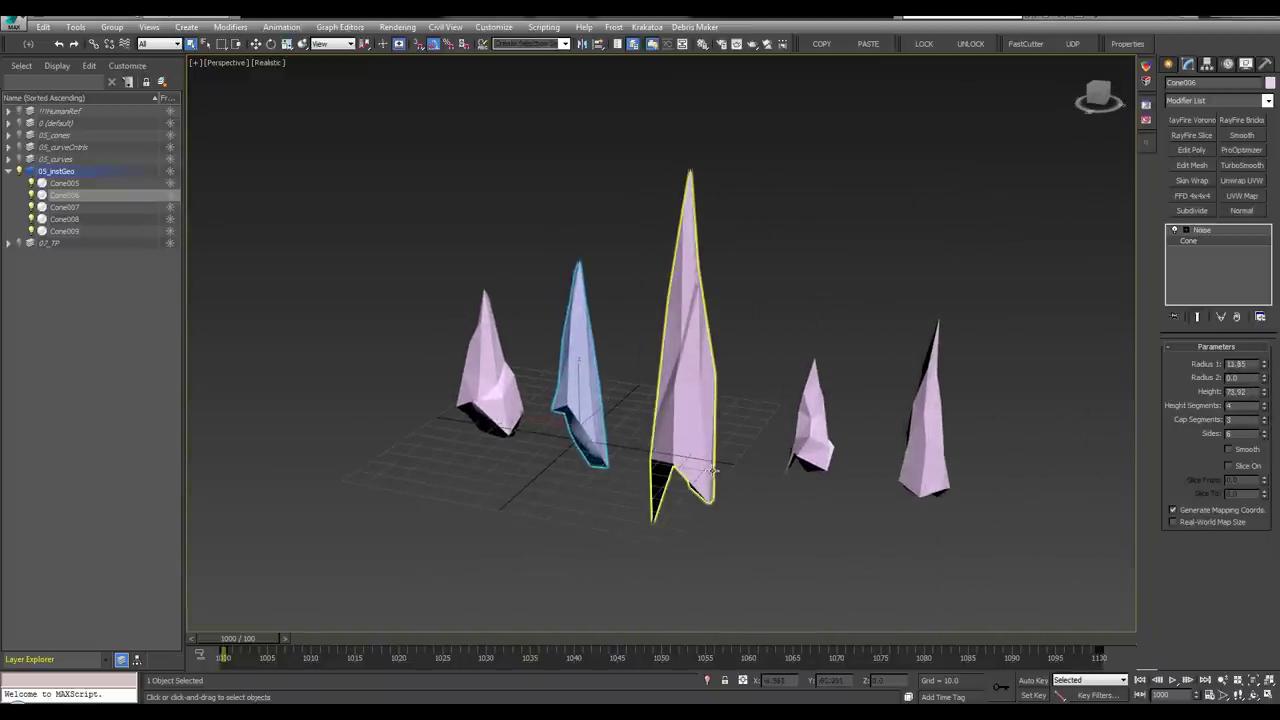
Give the first material, 01 - Default, a bright cyan diffuse colour and assign it to the first two spikes
{"action": "key", "text": "m"}
{"action": "left_click_drag", "start_coordinate": [885, 114], "coordinate": [970, 81]}
{"action": "middle_click_drag", "start_coordinate": [871, 163], "coordinate": [677, 243]}
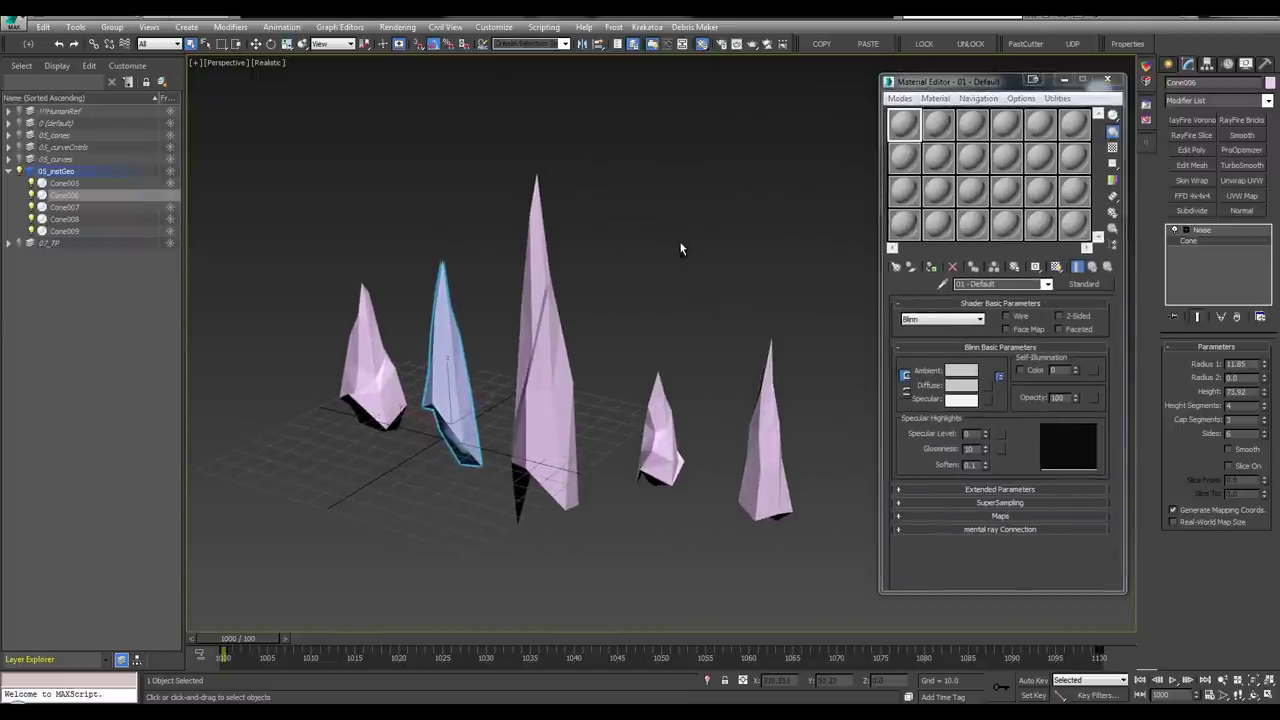
{"action": "left_click", "coordinate": [914, 125]}
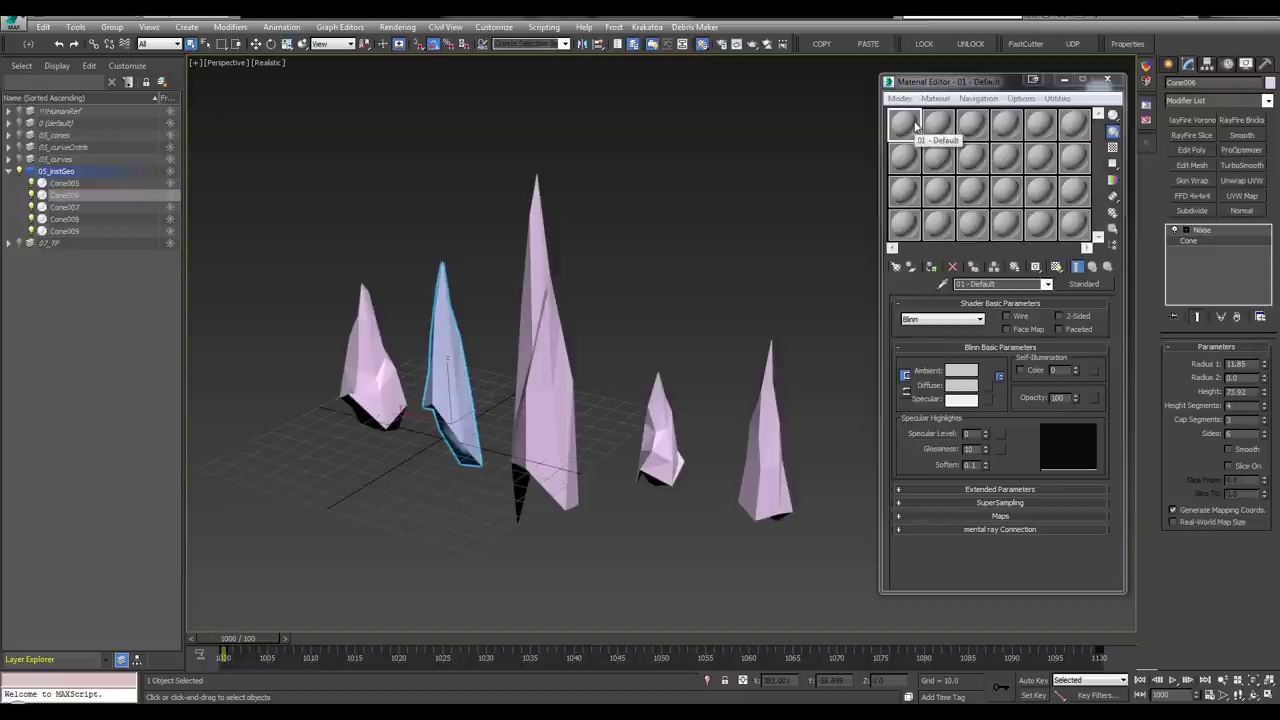
{"action": "left_click", "coordinate": [962, 387]}
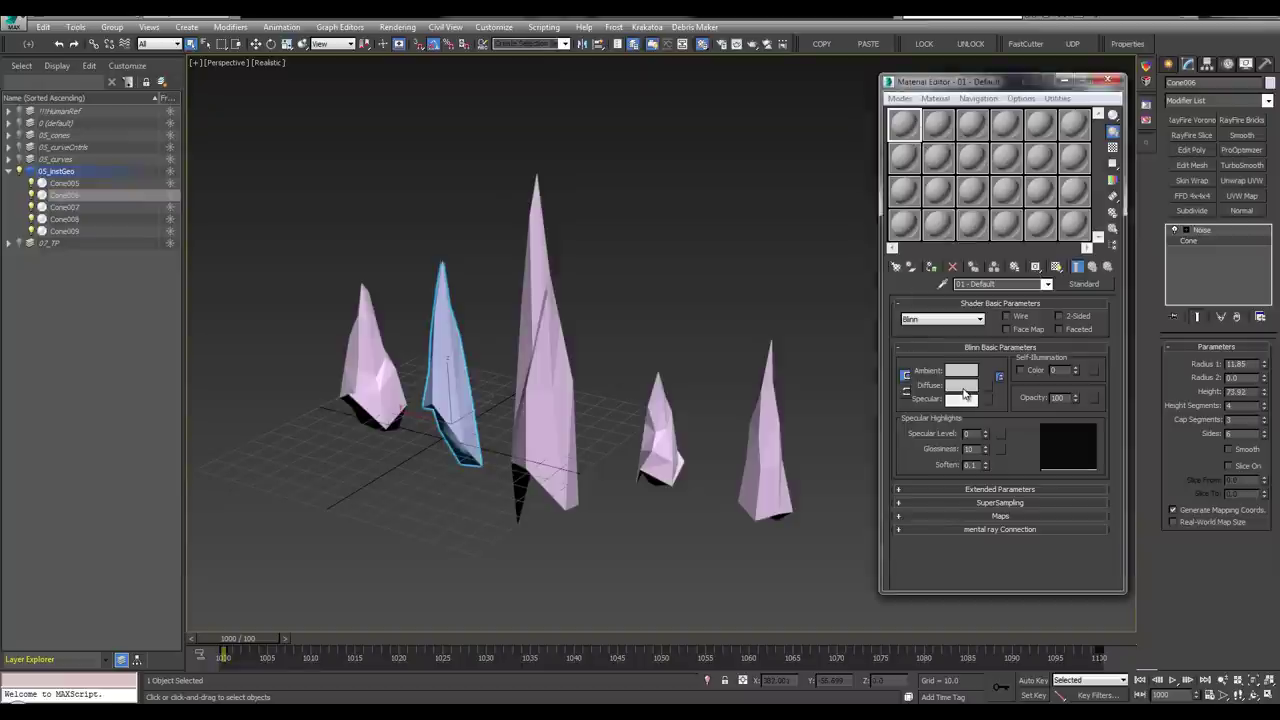
{"action": "left_click_drag", "start_coordinate": [348, 145], "coordinate": [328, 91]}
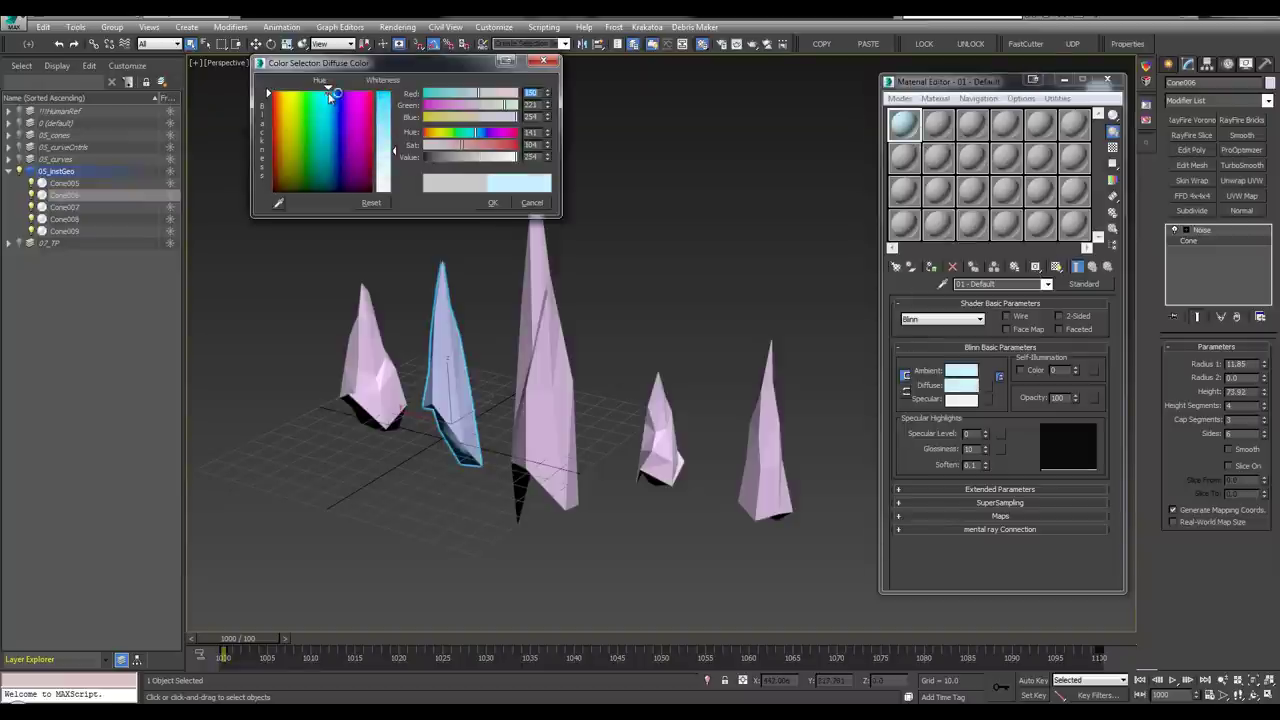
{"action": "left_click", "coordinate": [492, 206]}
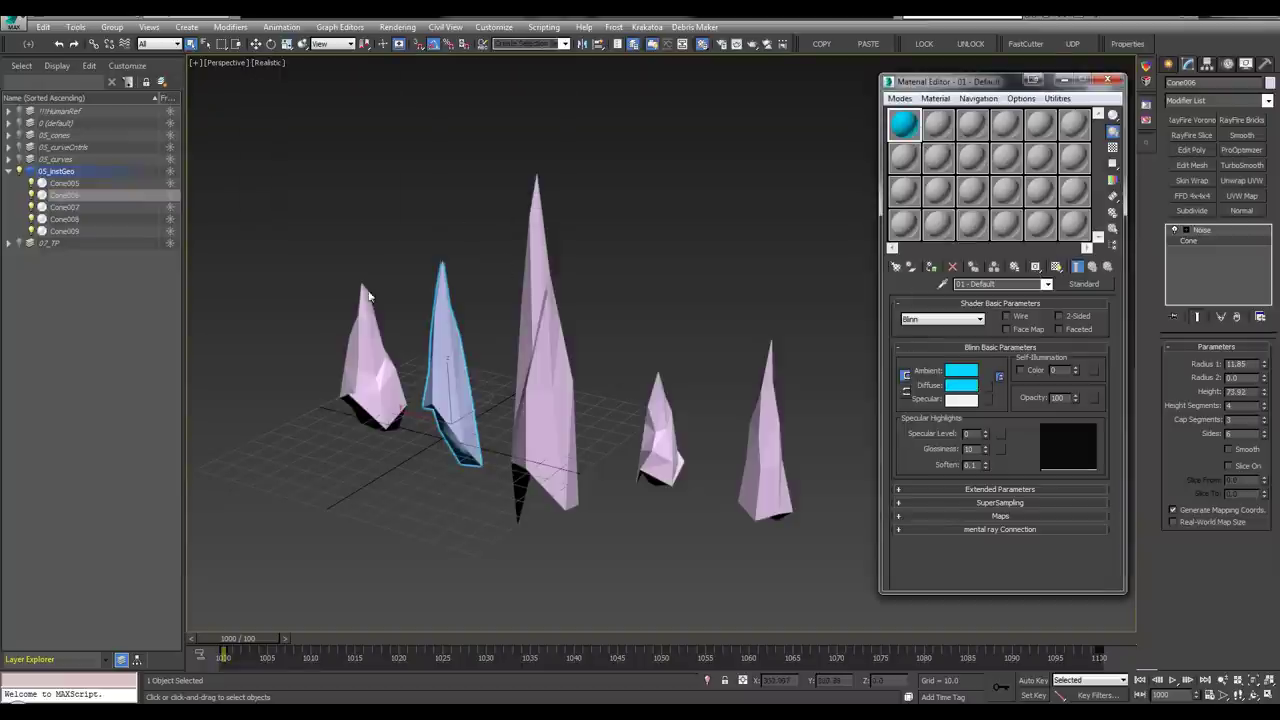
{"action": "left_click", "coordinate": [370, 300], "text": "ctrl"}
{"action": "left_click", "coordinate": [931, 267]}
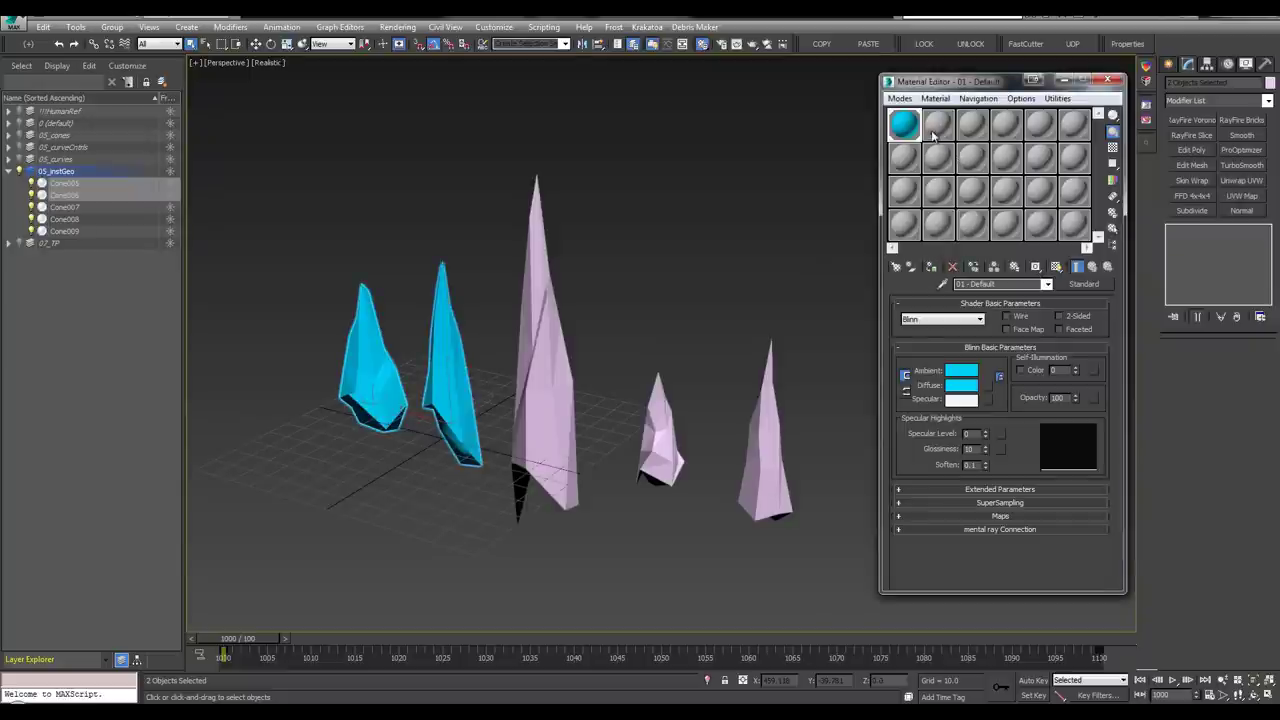
Give the second material, 02 - Default, a near-white diffuse colour and assign it to the other three spikes
{"action": "left_click", "coordinate": [936, 128]}
{"action": "left_click", "coordinate": [960, 386]}
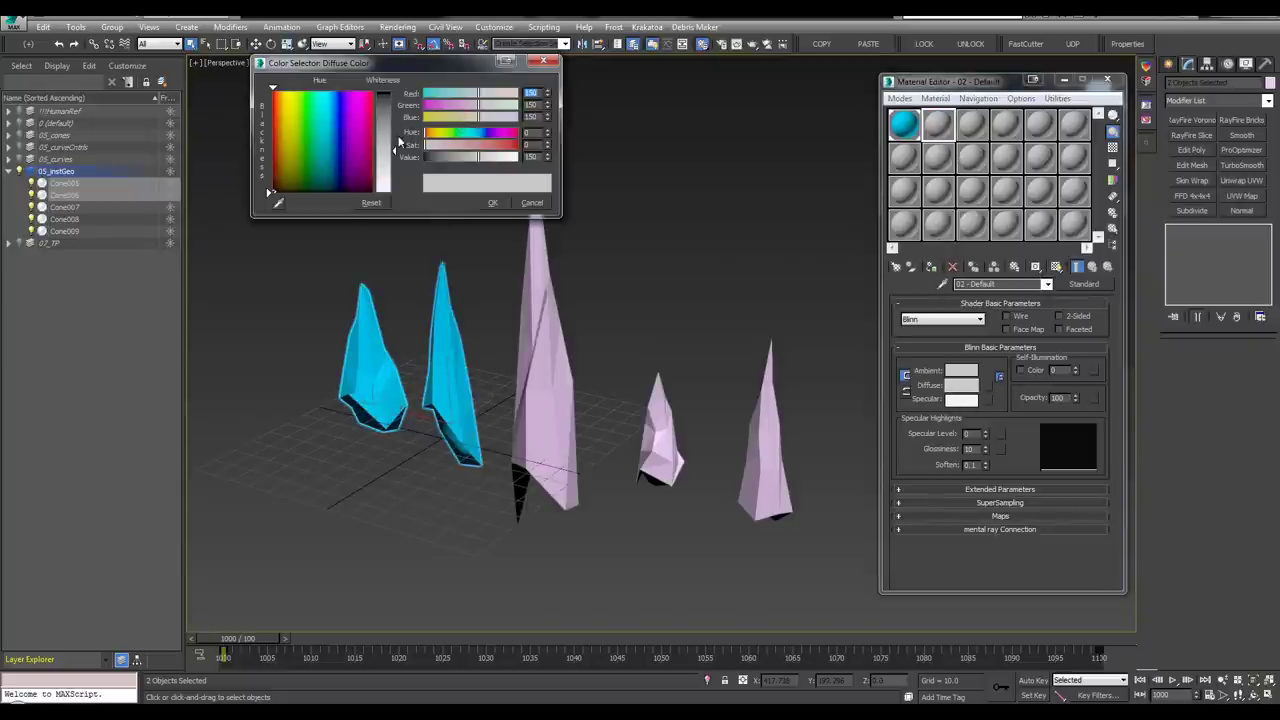
{"action": "left_click_drag", "start_coordinate": [479, 157], "coordinate": [798, 424]}
{"action": "left_click", "coordinate": [493, 203]}
{"action": "left_click", "coordinate": [931, 268]}
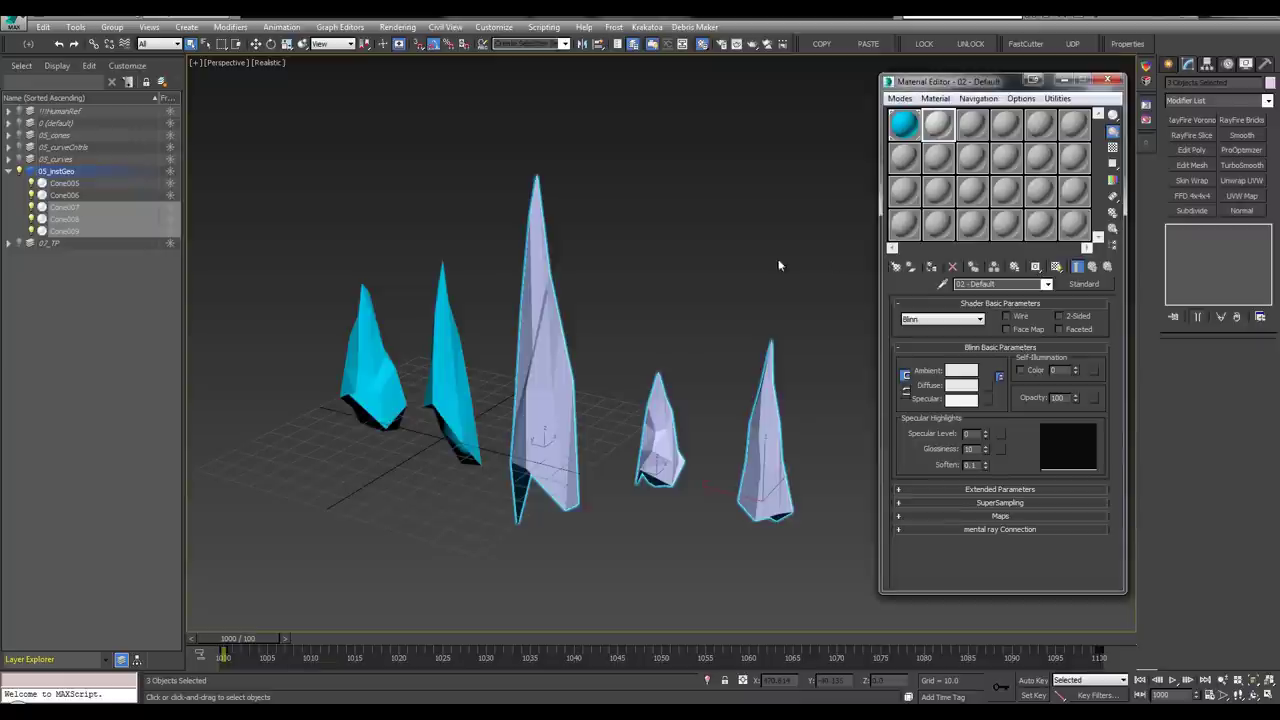
{"action": "left_click", "coordinate": [931, 267]}
{"action": "left_click", "coordinate": [815, 245]}
{"action": "key", "text": "w"}
{"action": "left_click", "coordinate": [1109, 83]}
Open the Thinking Particles window beside the five spikes and hide the Layer Explorer
{"action": "scroll", "coordinate": [674, 274], "scroll_direction": "down", "scroll_amount": 1}
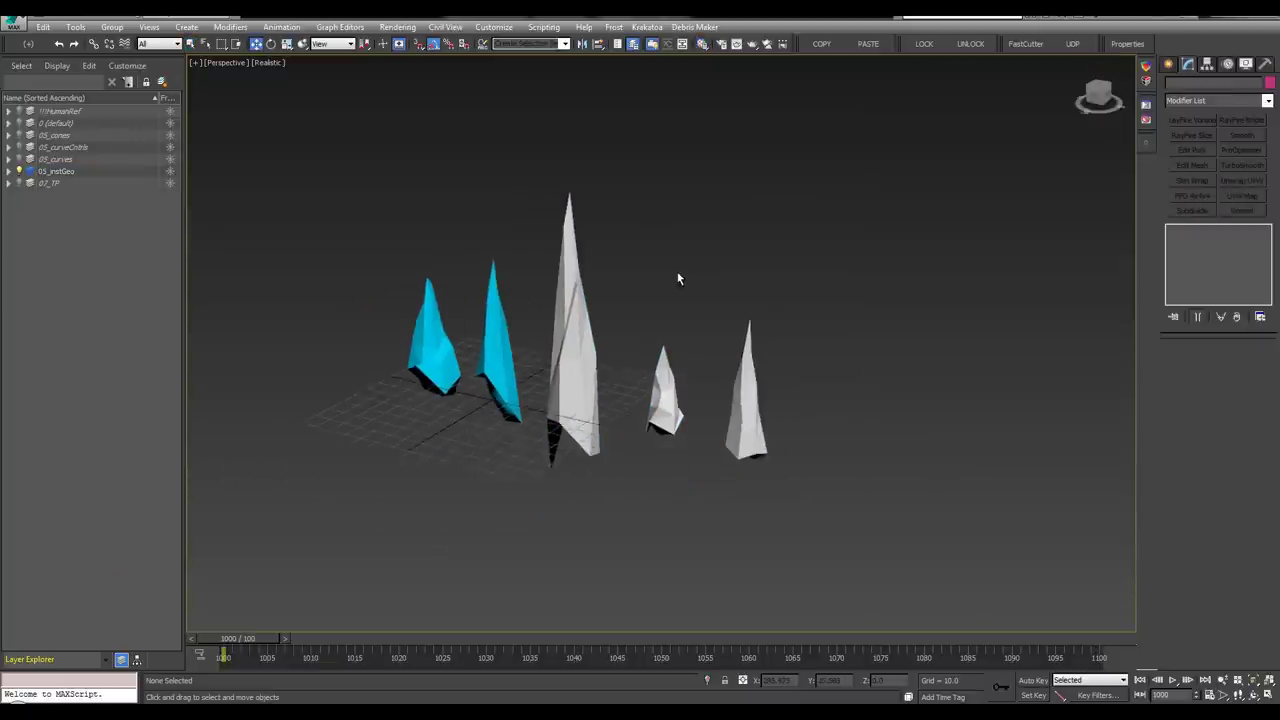
{"action": "middle_click_drag", "start_coordinate": [677, 277], "coordinate": [405, 307]}
{"action": "scroll", "coordinate": [591, 340], "scroll_direction": "down", "scroll_amount": 2}
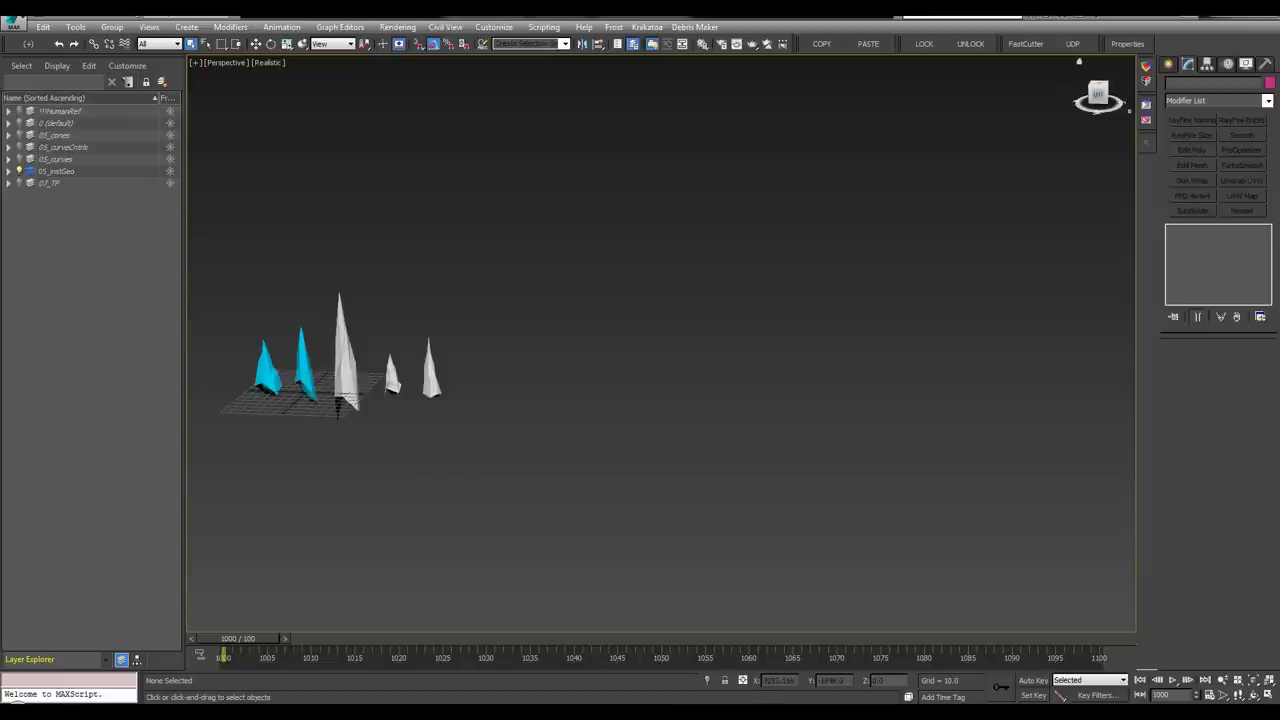
{"action": "left_click_drag", "start_coordinate": [676, 106], "coordinate": [594, 68]}
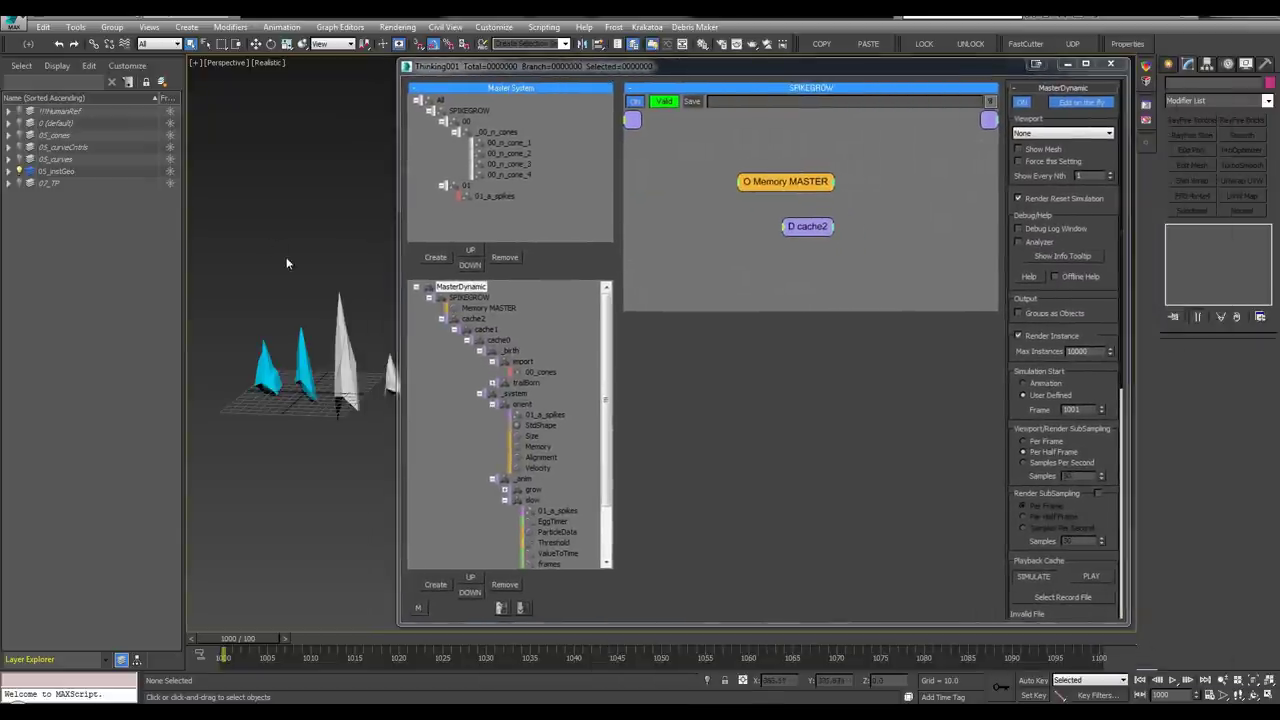
{"action": "key", "text": "l"}
{"action": "middle_click_drag", "start_coordinate": [214, 249], "coordinate": [243, 256], "text": "alt"}
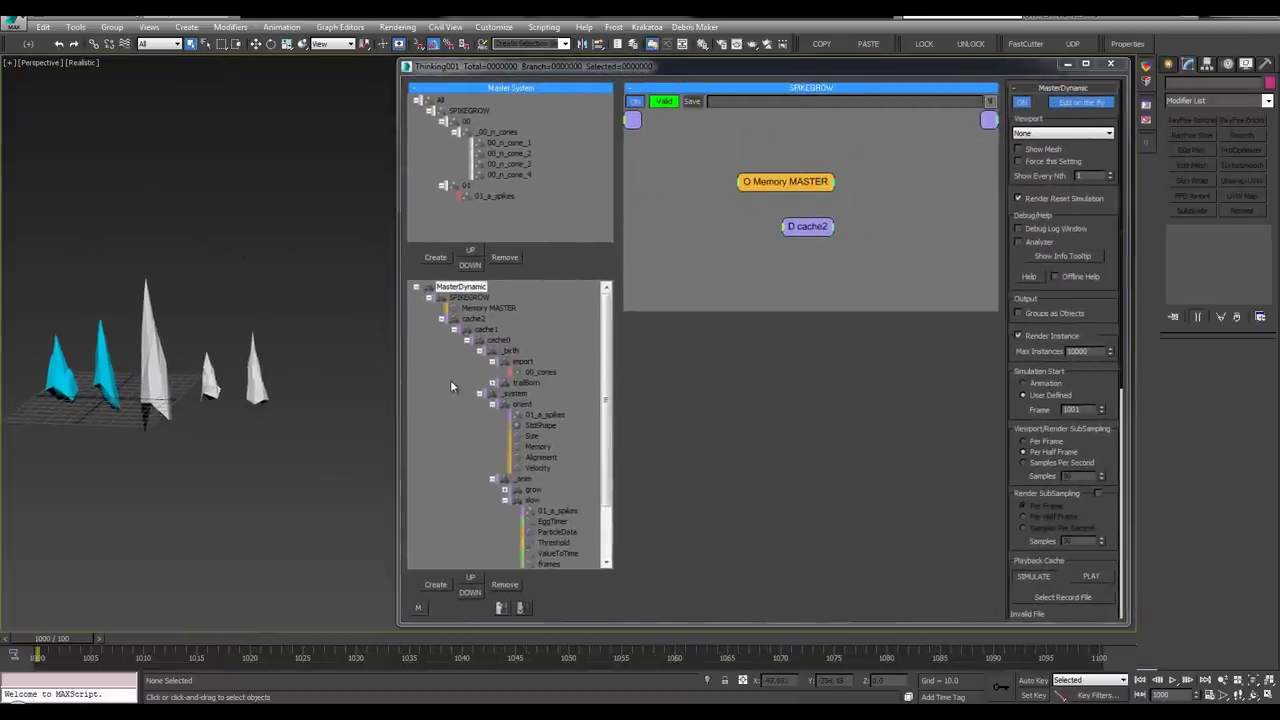
Collapse the _birth and _system sets, add a dynamic set named _shape under cache0 and enlarge its wiring area
{"action": "left_click", "coordinate": [479, 350]}
{"action": "left_click", "coordinate": [479, 362]}
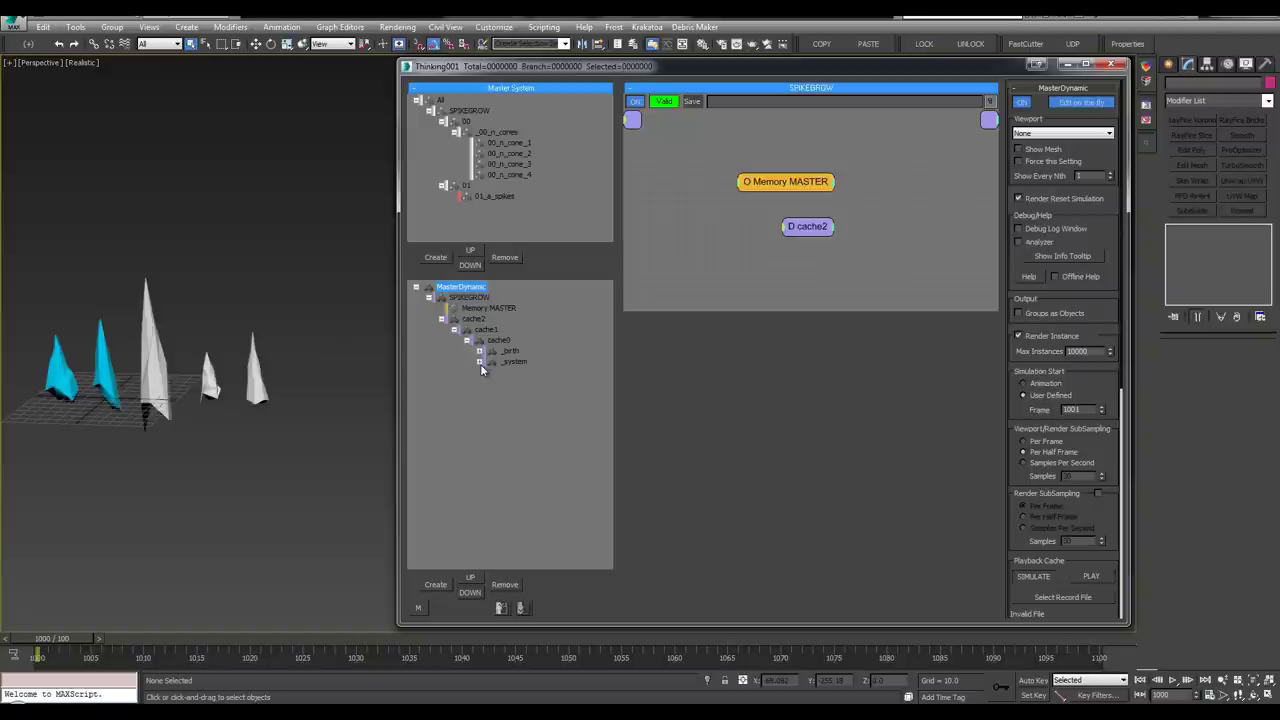
{"action": "left_click", "coordinate": [479, 362]}
{"action": "left_click", "coordinate": [492, 341]}
{"action": "left_click", "coordinate": [490, 382]}
{"action": "left_click", "coordinate": [500, 343]}
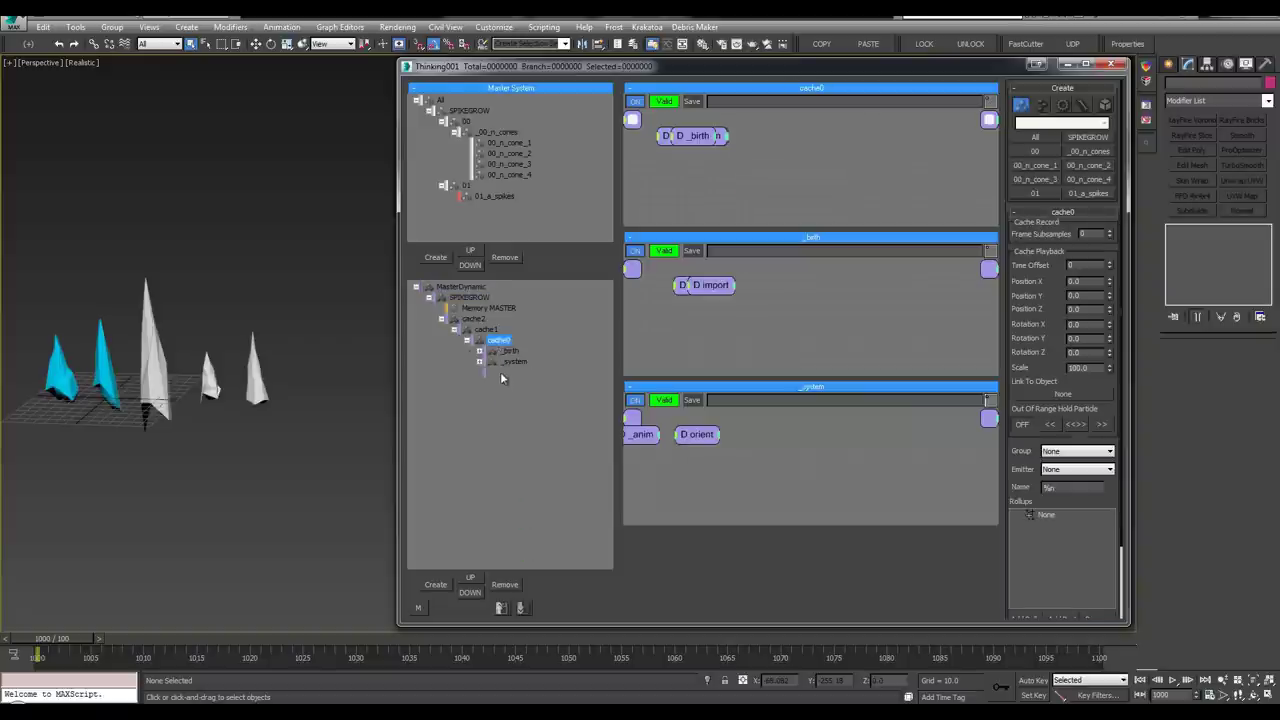
{"action": "key", "text": "Insert"}
{"action": "left_click", "coordinate": [507, 375]}
{"action": "left_click", "coordinate": [515, 372]}
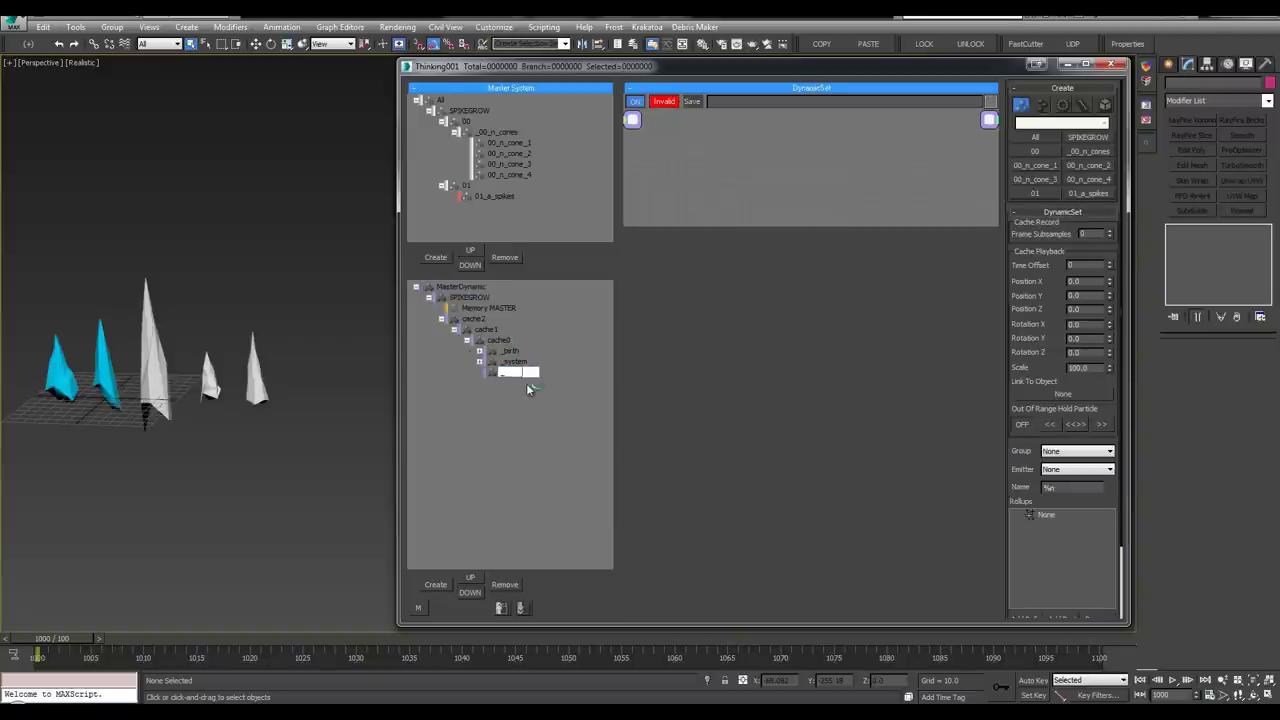
{"action": "type", "text": "_shape"}
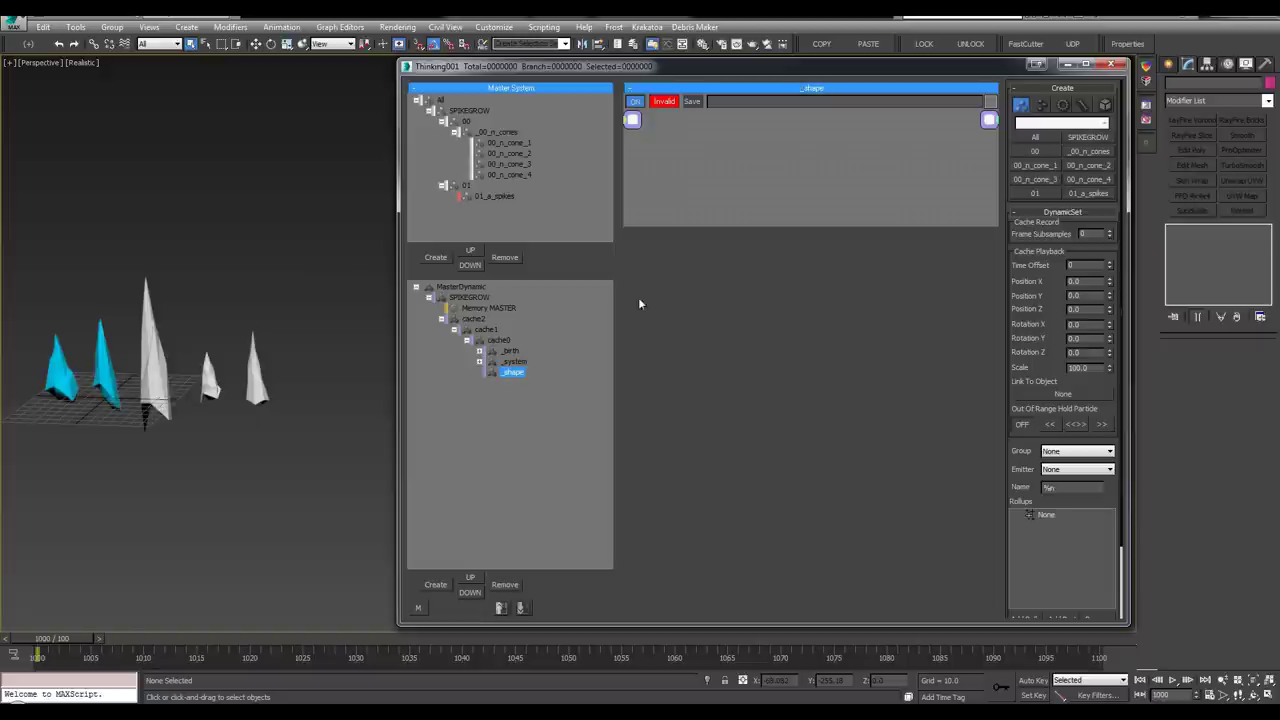
{"action": "left_click_drag", "start_coordinate": [688, 215], "coordinate": [703, 553]}
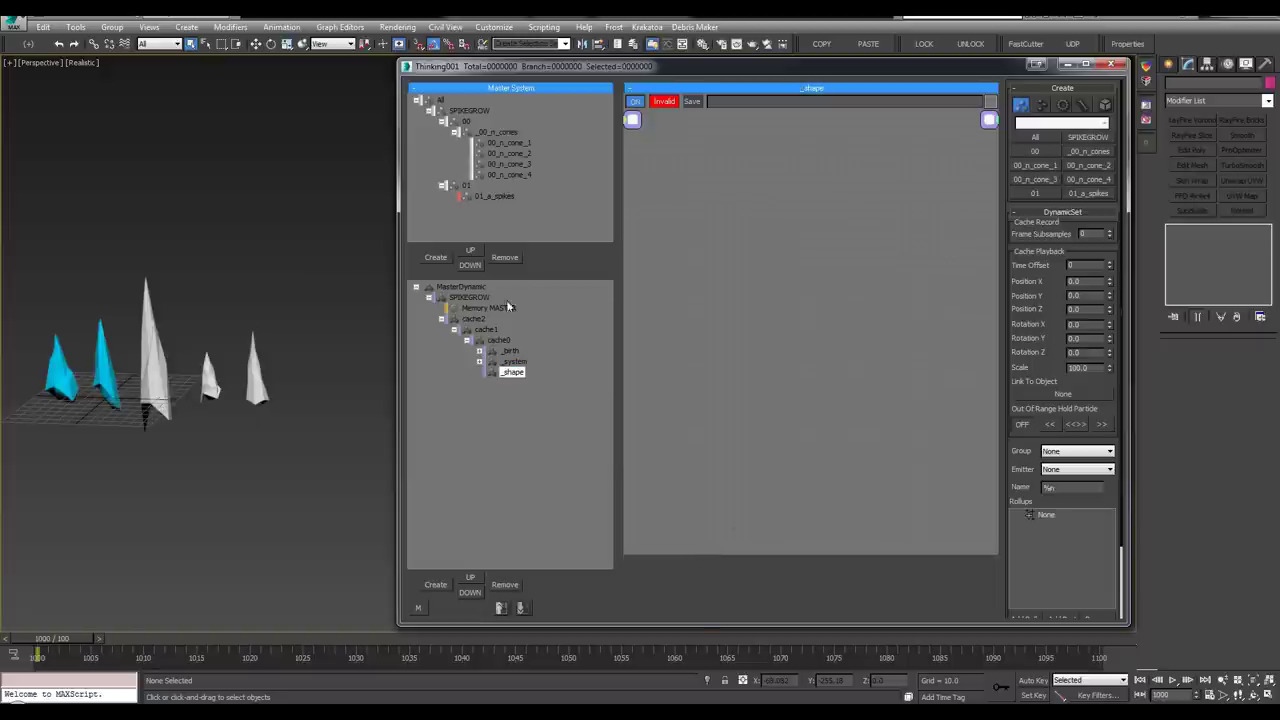
Expand the _birth and _system sets and disable the StdShape and Size operators in the orient set
{"action": "left_click", "coordinate": [480, 352]}
{"action": "left_click", "coordinate": [492, 386]}
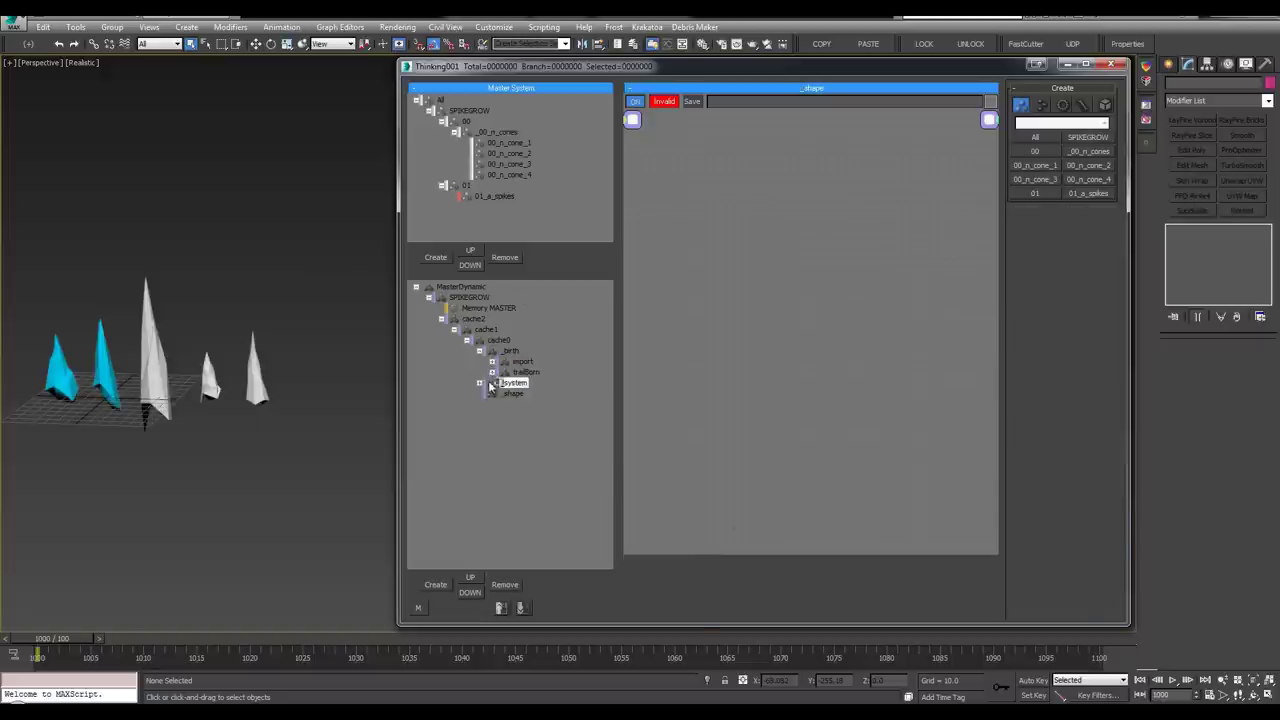
{"action": "left_click", "coordinate": [480, 384]}
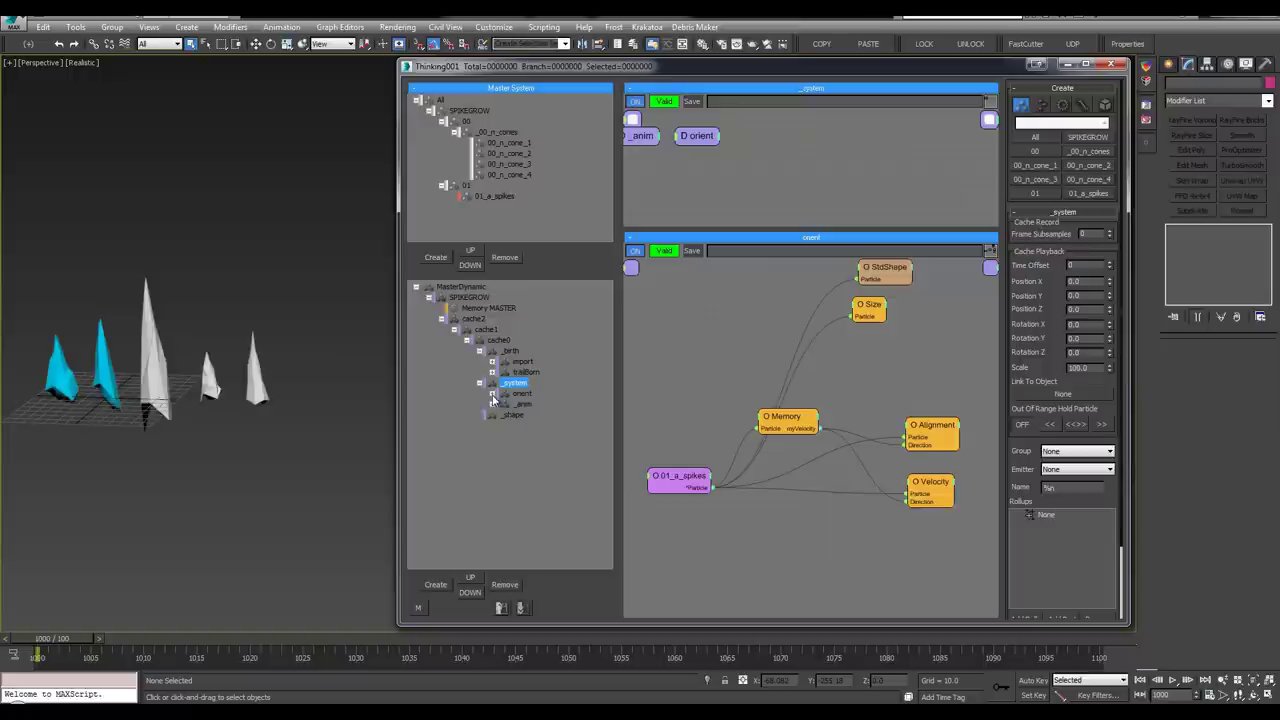
{"action": "left_click", "coordinate": [492, 393]}
{"action": "left_click", "coordinate": [541, 404]}
{"action": "right_click", "coordinate": [877, 145]}
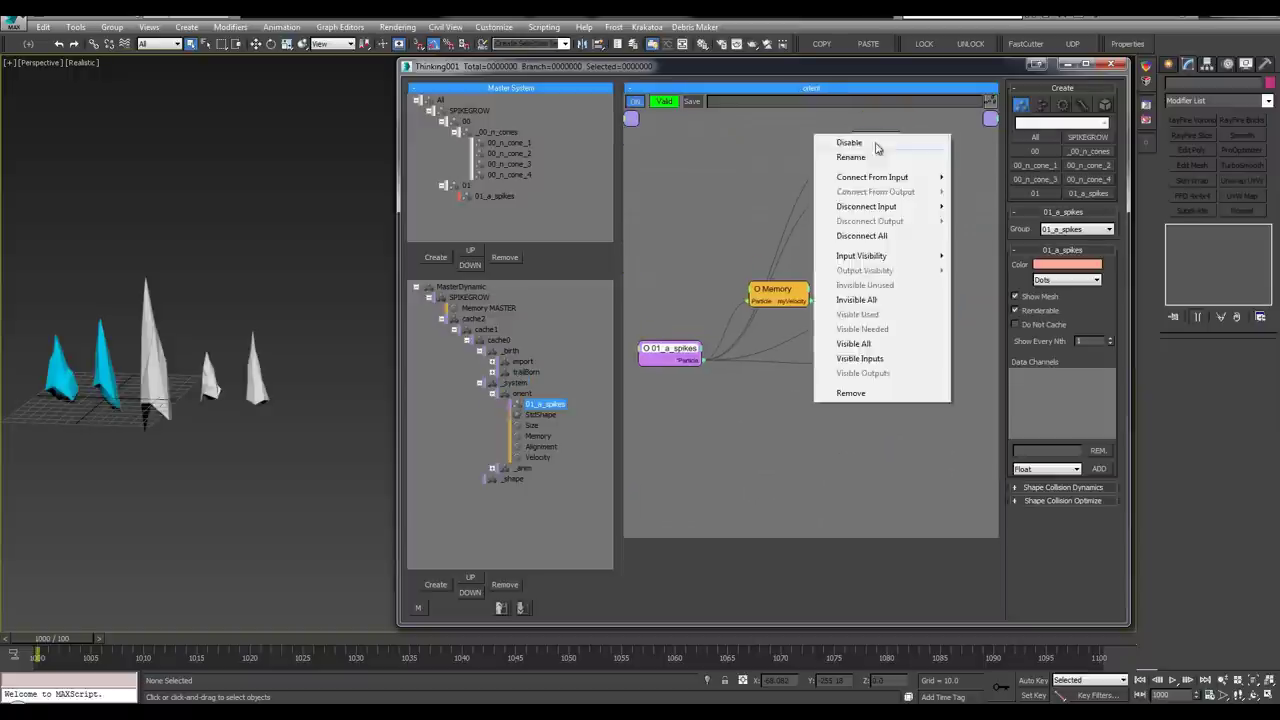
{"action": "left_click", "coordinate": [877, 149]}
{"action": "left_click", "coordinate": [868, 183]}
{"action": "right_click", "coordinate": [868, 183]}
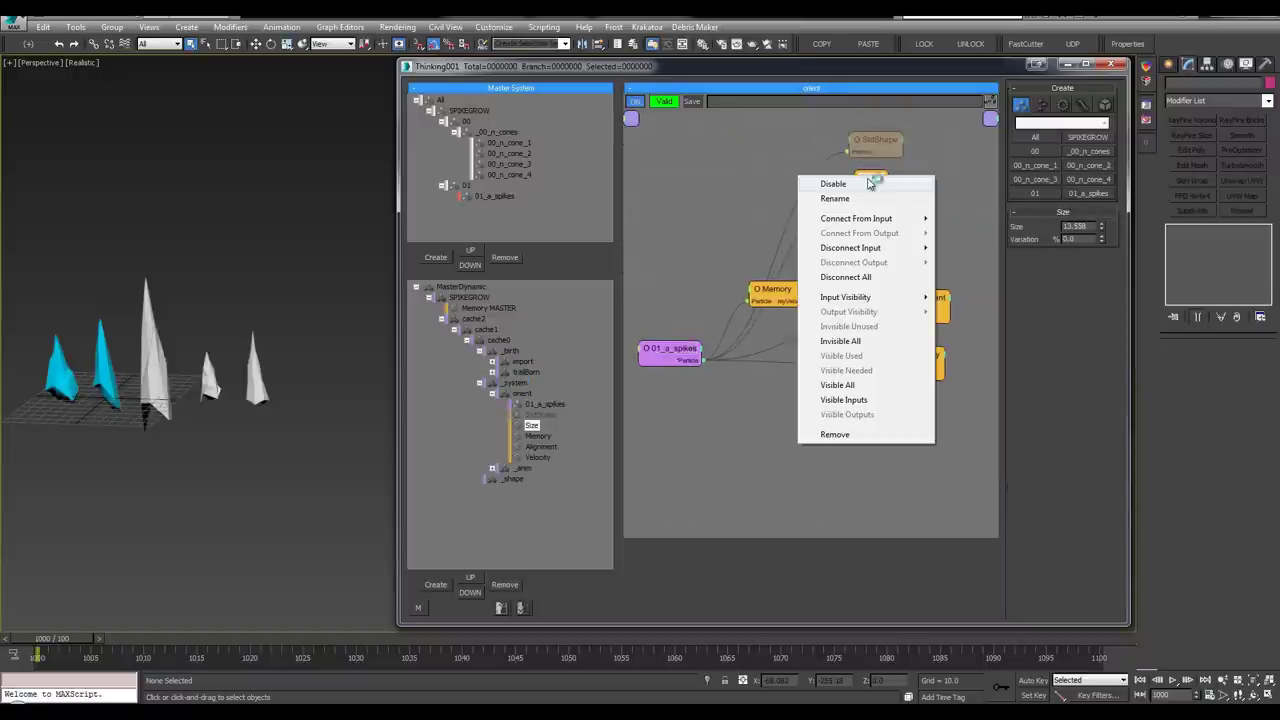
{"action": "left_click", "coordinate": [869, 184]}
{"action": "left_click", "coordinate": [492, 393]}
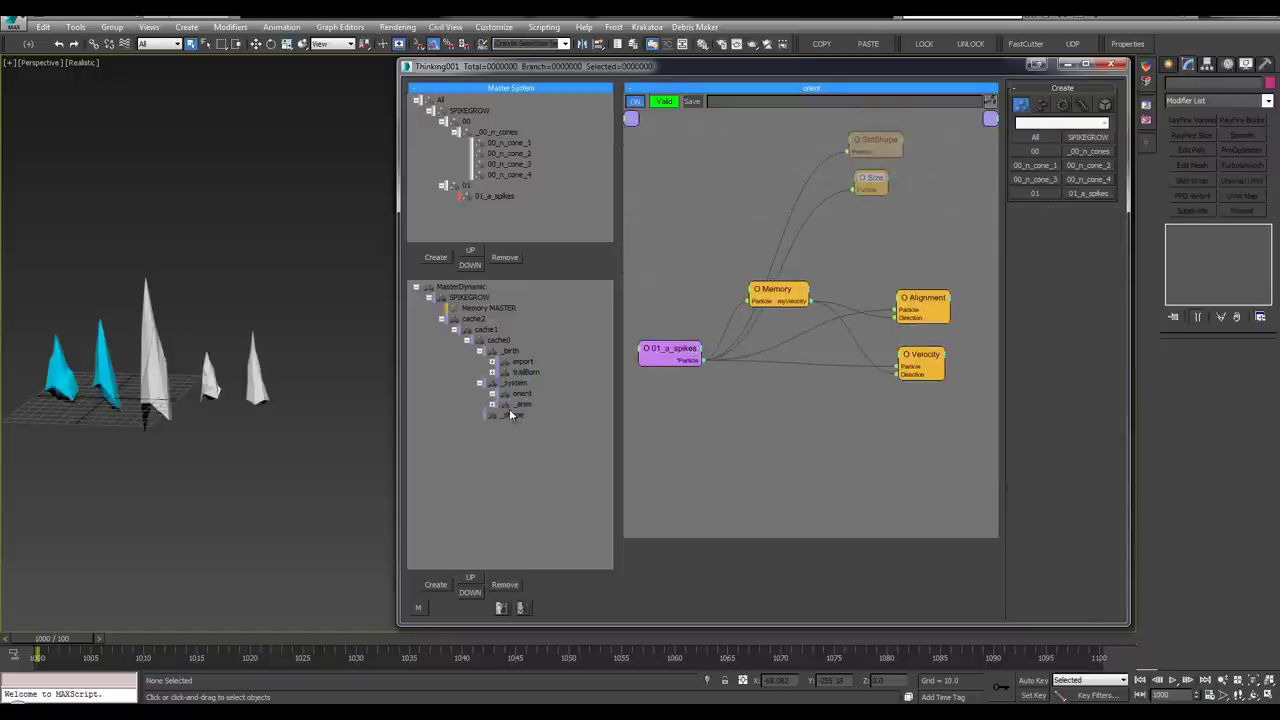
{"action": "left_click", "coordinate": [511, 414]}
{"action": "right_click", "coordinate": [704, 234]}
{"action": "mouse_move", "coordinate": [707, 199]}
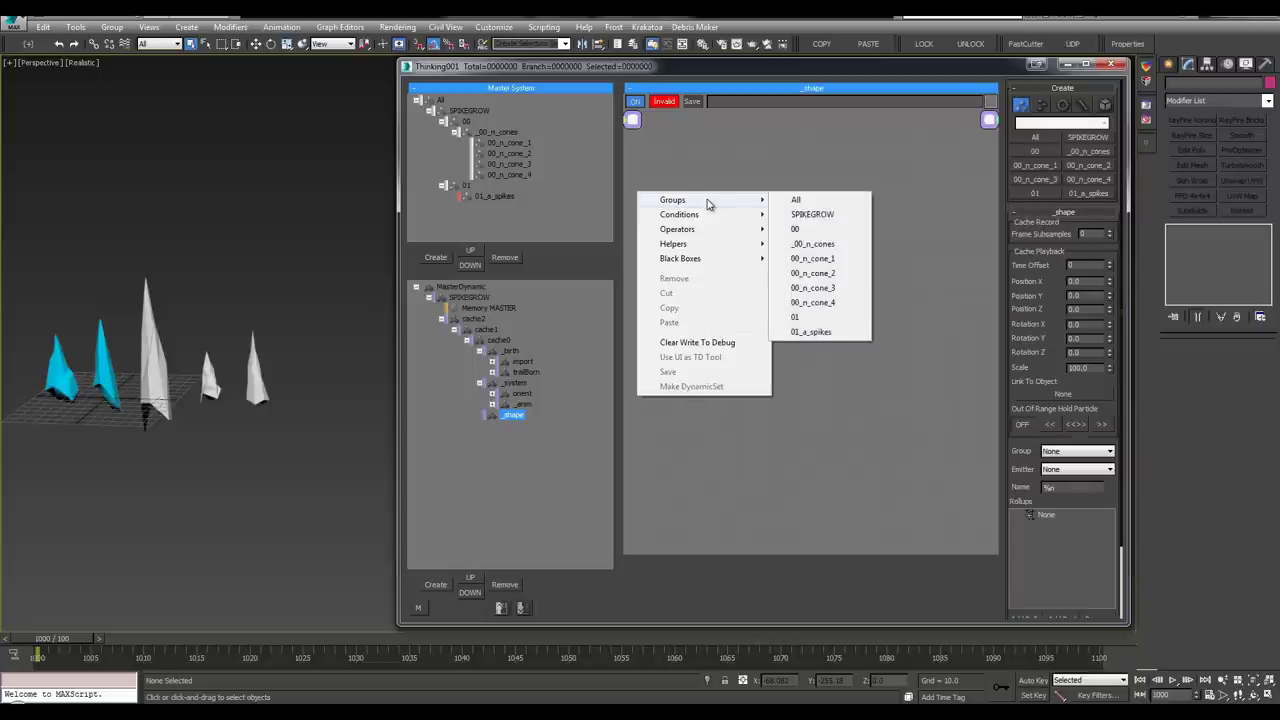
{"action": "left_click", "coordinate": [560, 338]}
{"action": "left_click", "coordinate": [522, 394]}
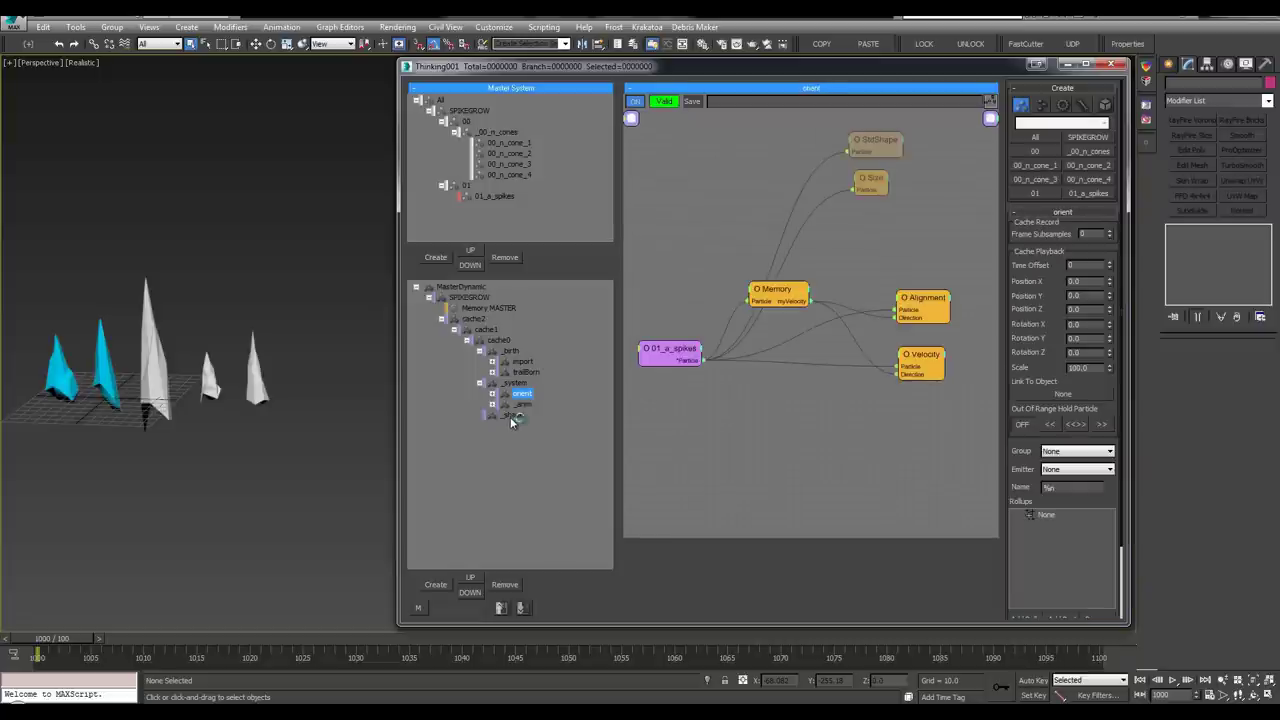
Add the 01_a_spikes group node to the _shape dynamic set
{"action": "left_click", "coordinate": [511, 414]}
{"action": "right_click", "coordinate": [682, 217]}
{"action": "mouse_move", "coordinate": [688, 228]}
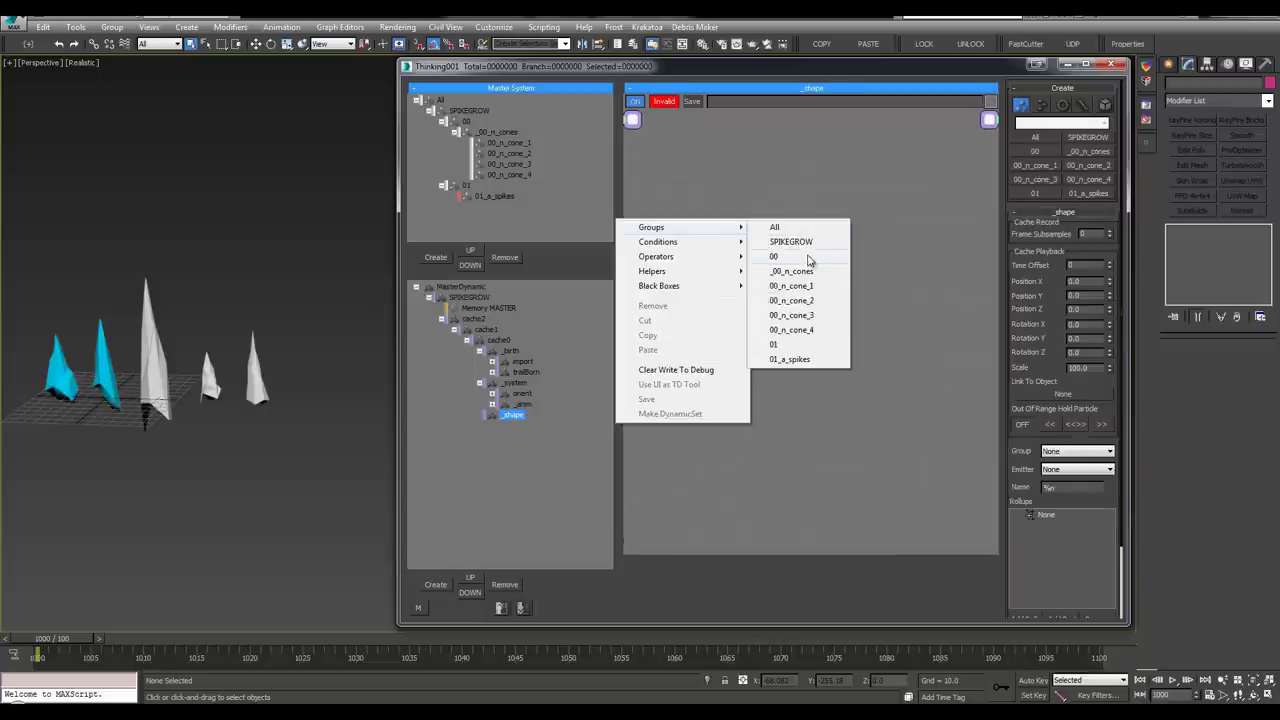
{"action": "left_click", "coordinate": [790, 359]}
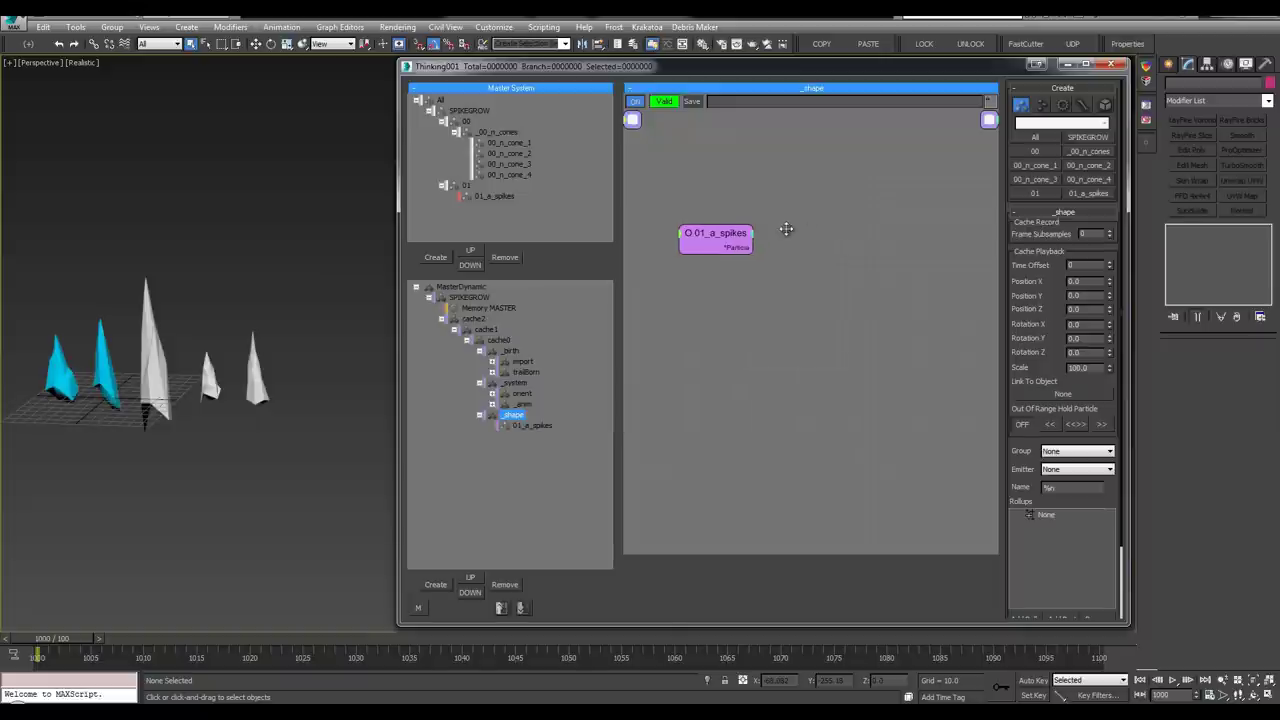
{"action": "right_click", "coordinate": [770, 276]}
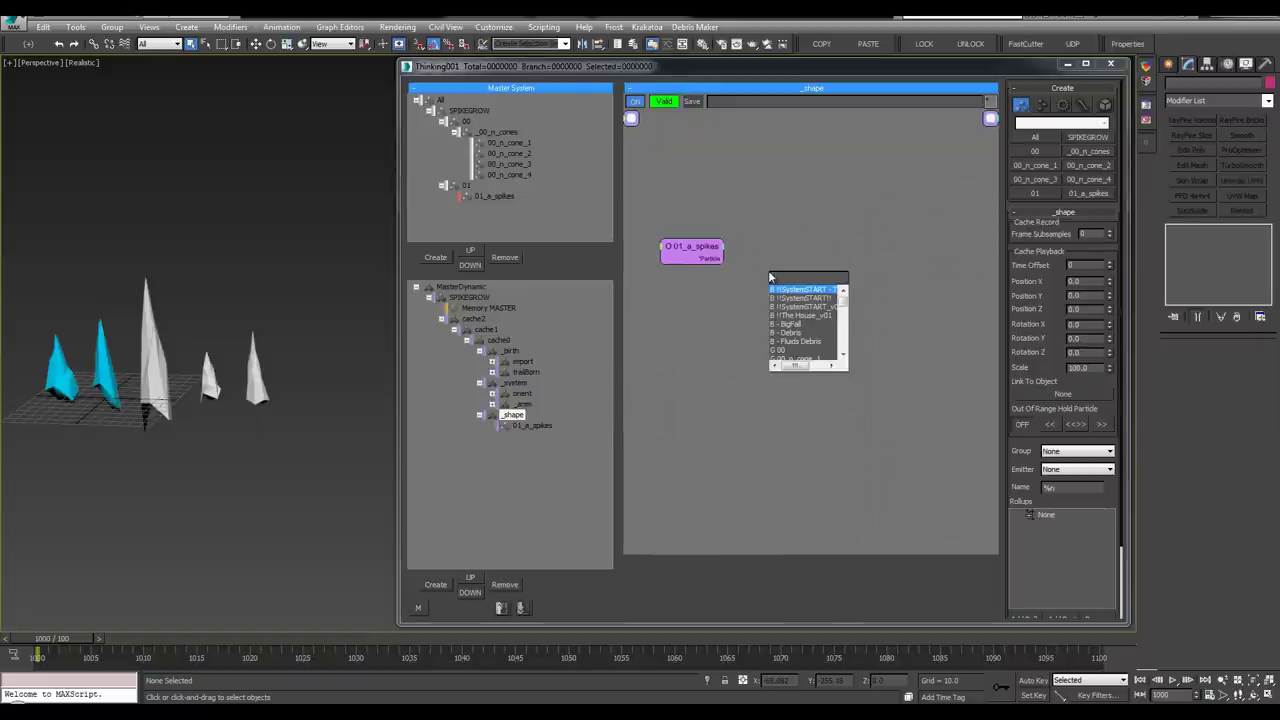
{"action": "type", "text": "geo"}
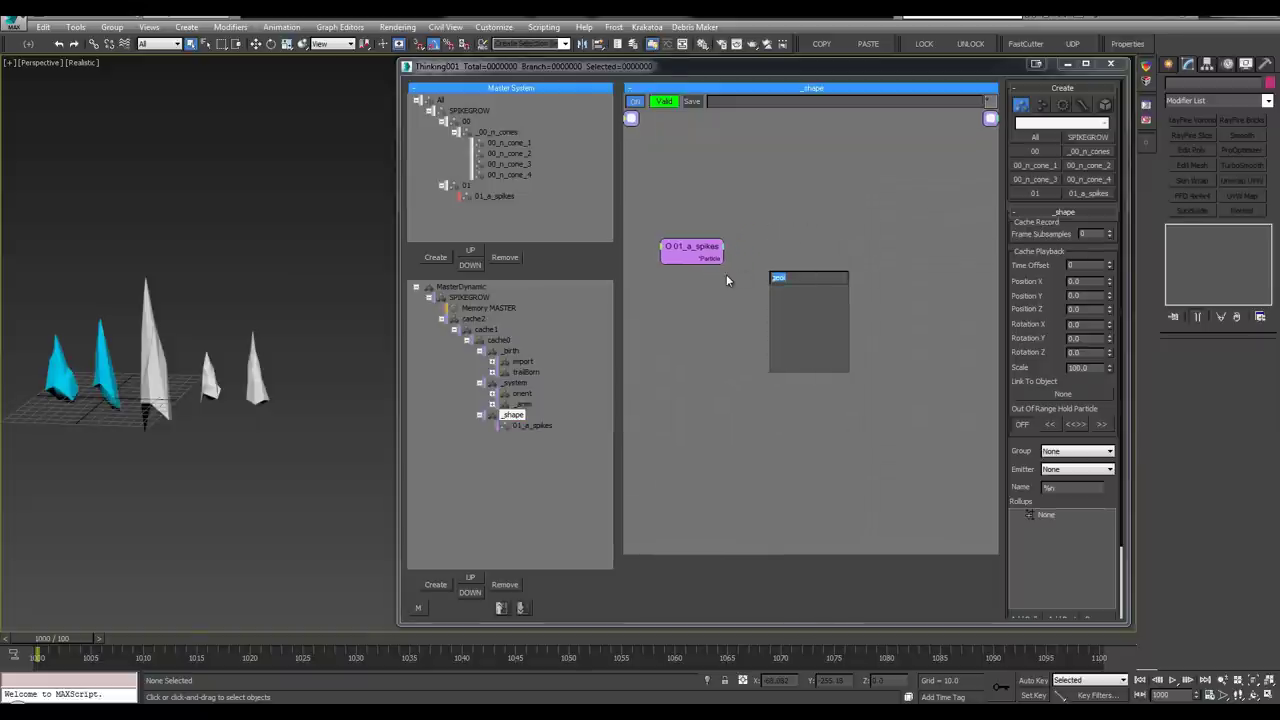
{"action": "type", "text": "shap"}
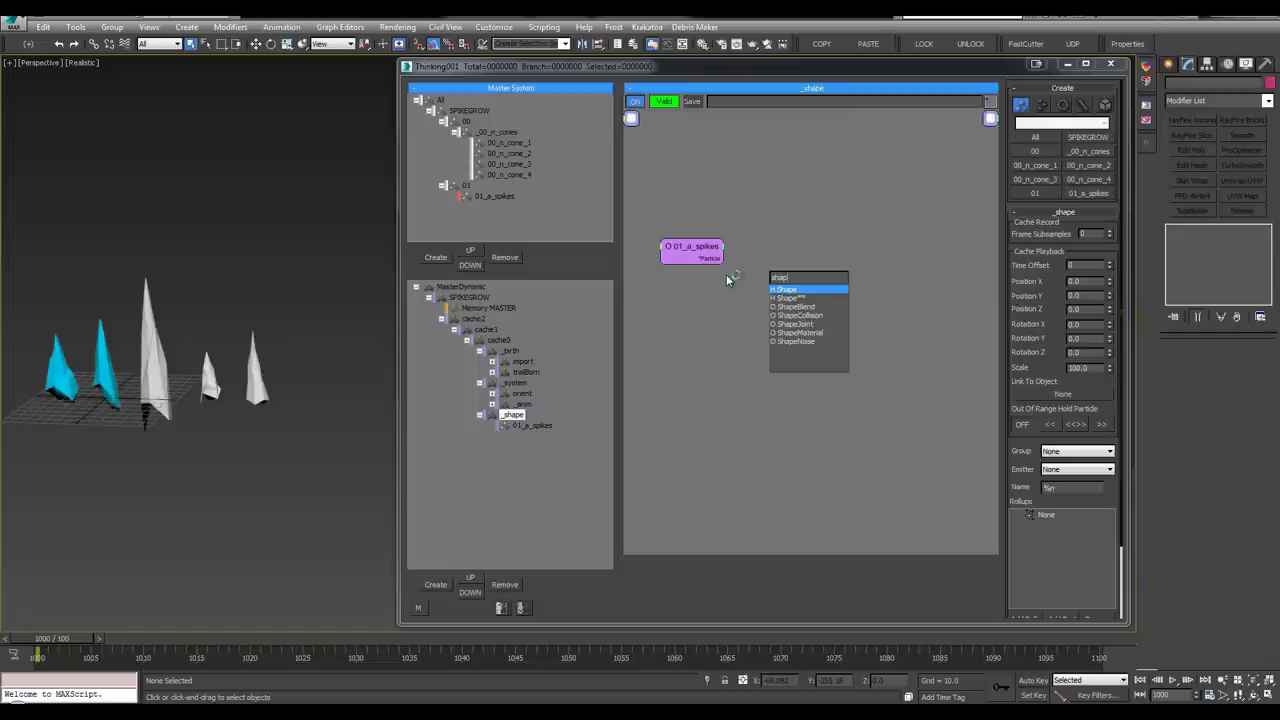
{"action": "left_click", "coordinate": [697, 293]}
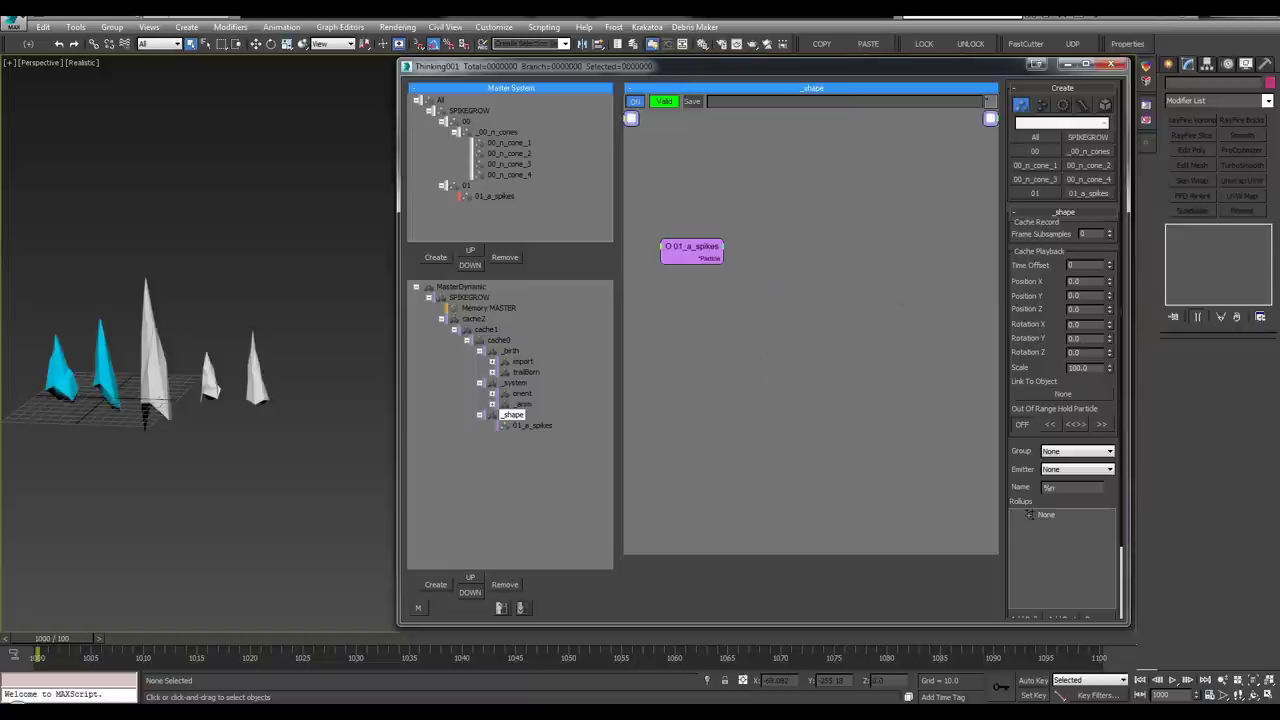
Add a GeomInstance operator to the _shape set and feed it the particles from 01_a_spikes
{"action": "right_click", "coordinate": [748, 271]}
{"action": "double_click", "coordinate": [751, 252]}
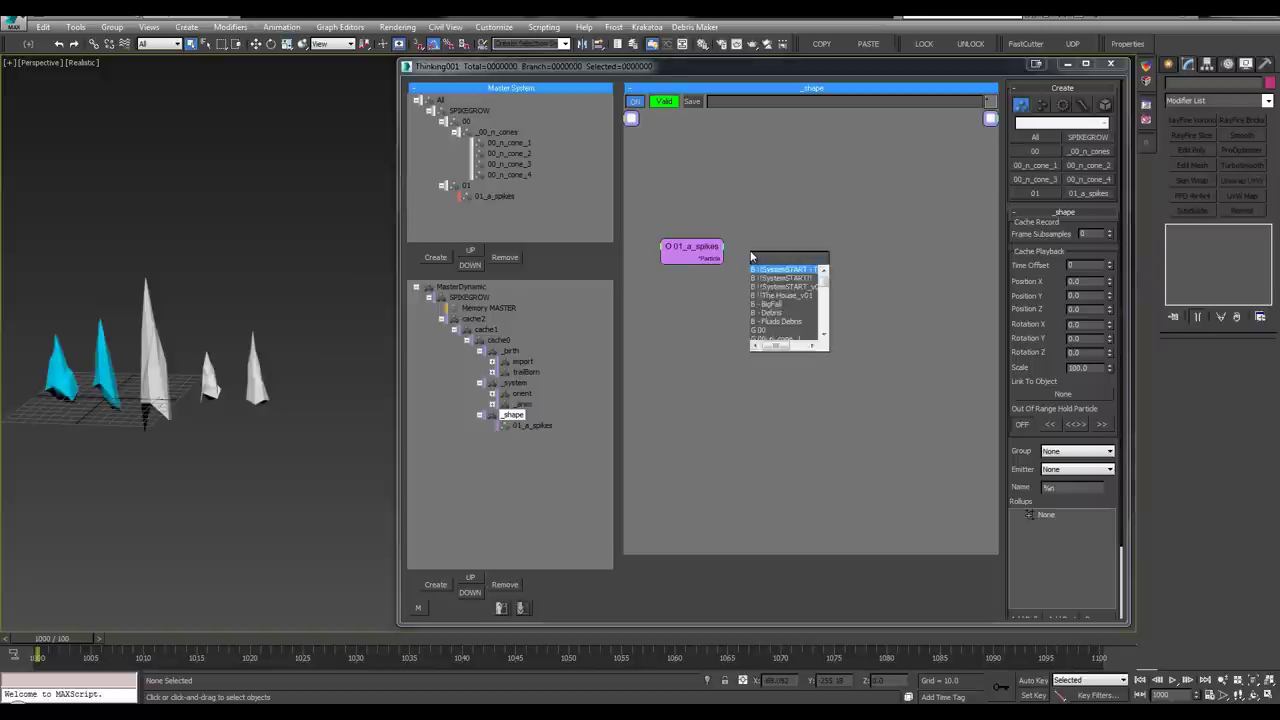
{"action": "type", "text": "geom"}
{"action": "key", "text": "Down"}
{"action": "key", "text": "Down"}
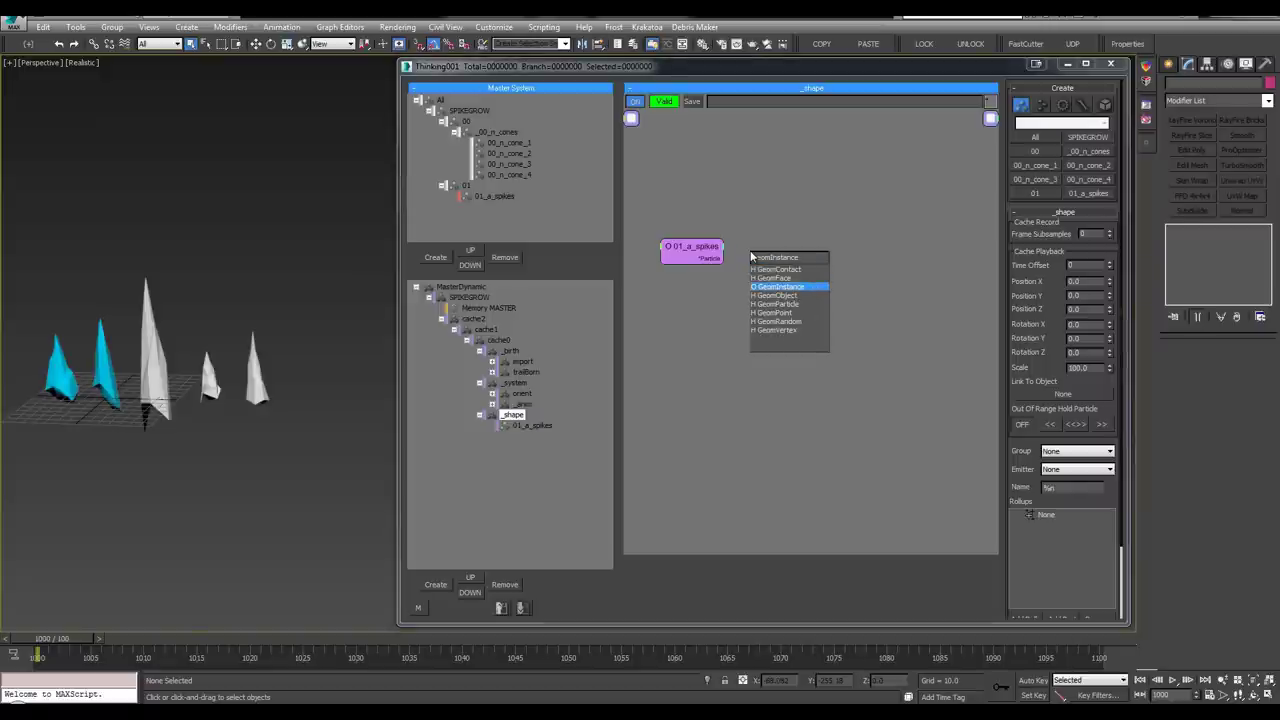
{"action": "key", "text": "Return"}
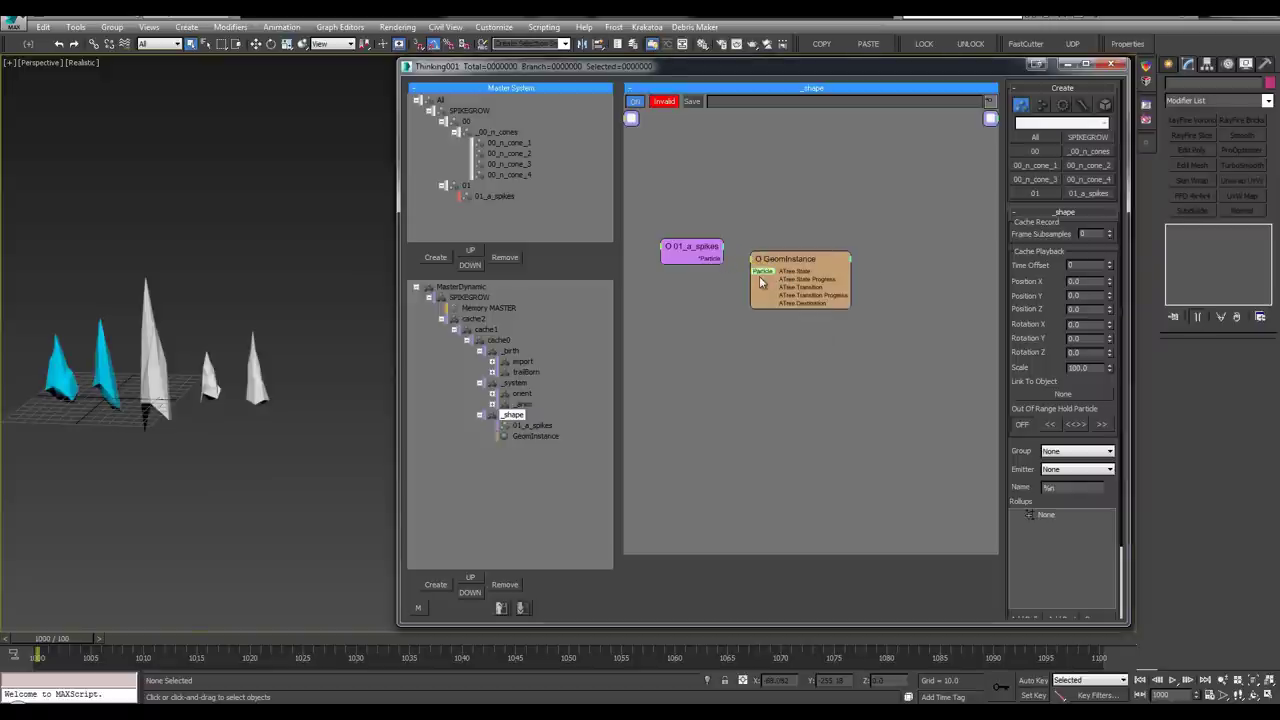
{"action": "left_click_drag", "start_coordinate": [798, 264], "coordinate": [913, 213]}
Pick Cone005 through Cone009 as the GeomInstance objects, and collapse the node's unused ports
{"action": "left_click", "coordinate": [1043, 311]}
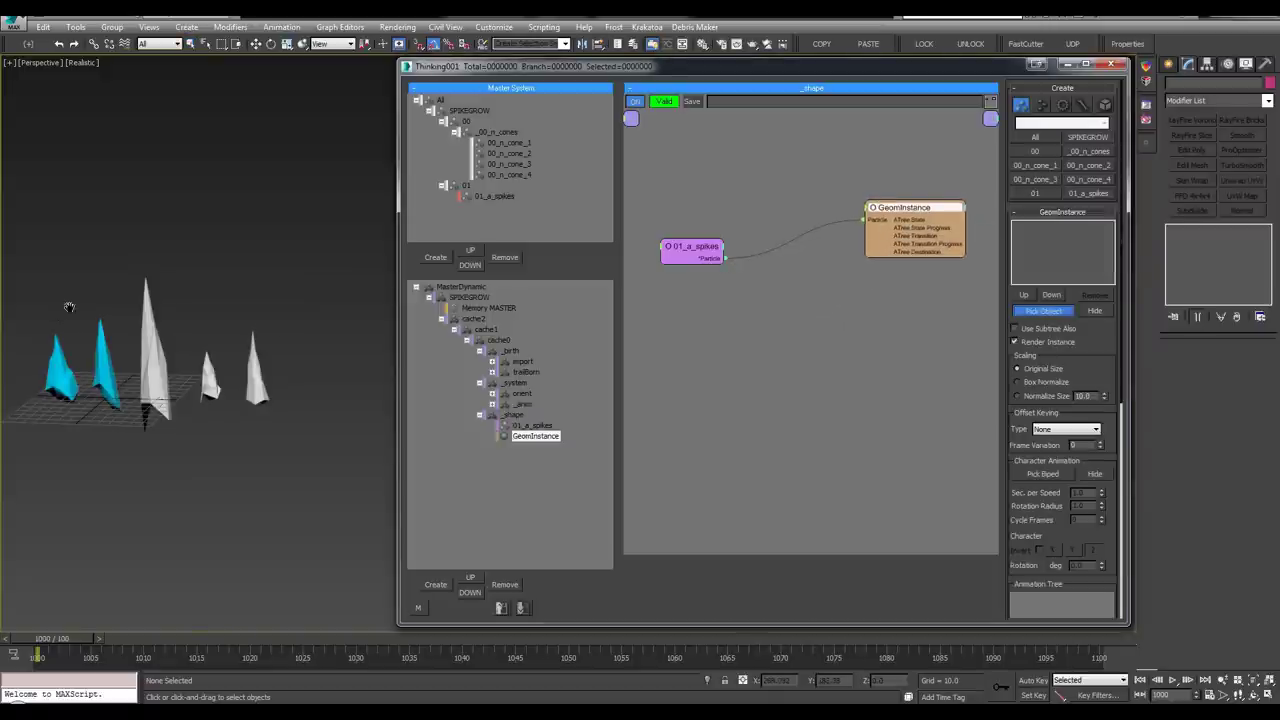
{"action": "middle_click_drag", "start_coordinate": [69, 307], "coordinate": [86, 305]}
{"action": "key", "text": "h"}
{"action": "left_click_drag", "start_coordinate": [55, 94], "coordinate": [78, 143]}
{"action": "left_click", "coordinate": [226, 305]}
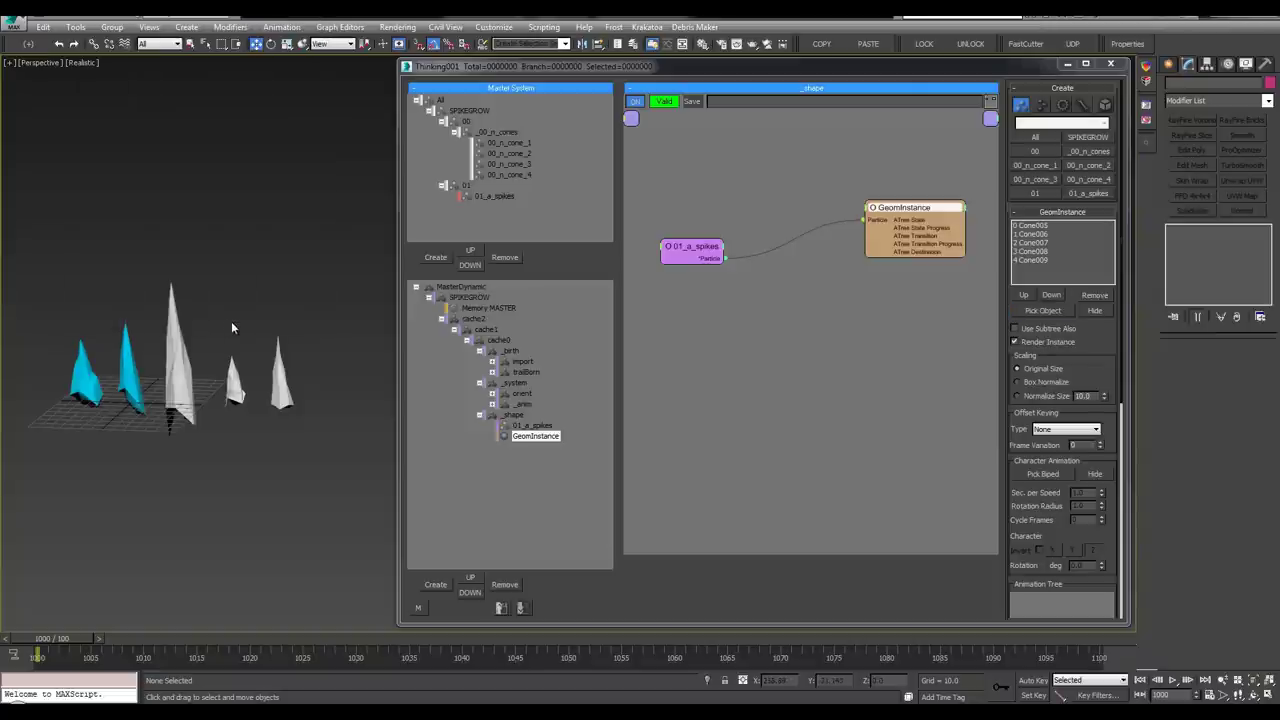
{"action": "left_click", "coordinate": [1015, 343]}
{"action": "double_click", "coordinate": [890, 209]}
{"action": "double_click", "coordinate": [890, 208]}
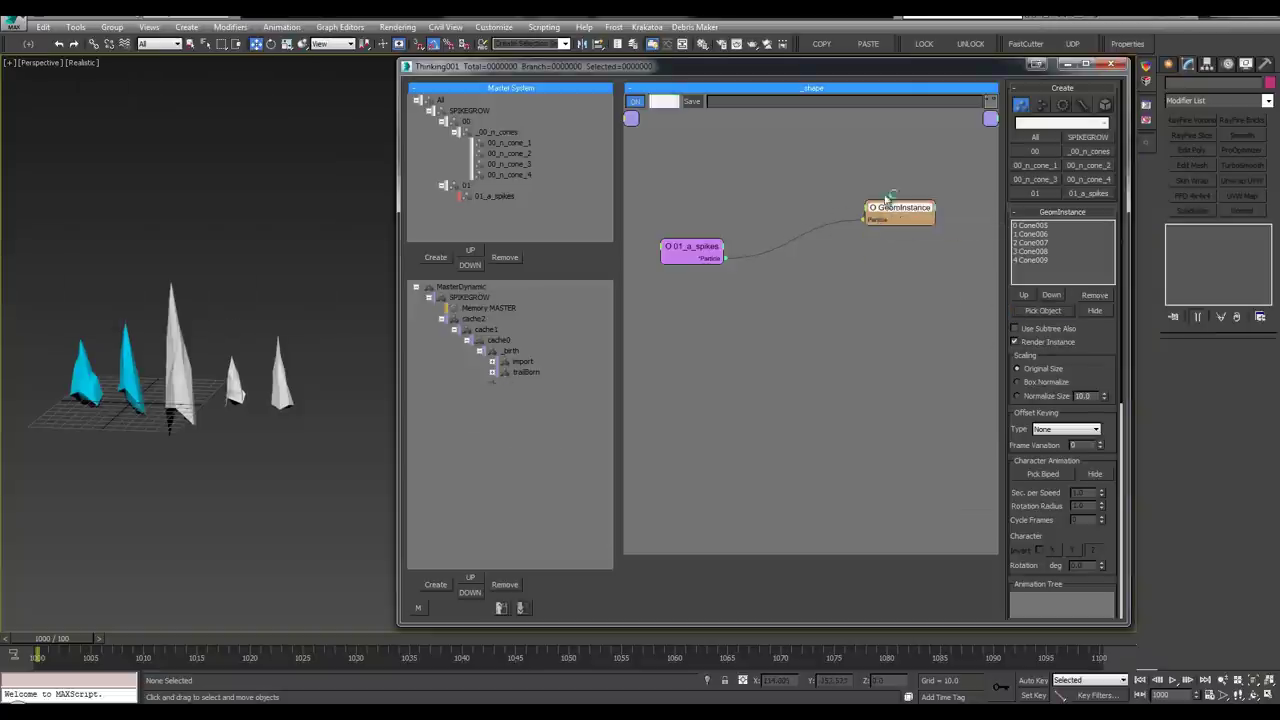
{"action": "left_click_drag", "start_coordinate": [891, 208], "coordinate": [879, 184]}
Add a Size operator to the _shape set, connect 01_a_spikes to it and tidy the node layout
{"action": "double_click", "coordinate": [794, 332]}
{"action": "type", "text": "siz"}
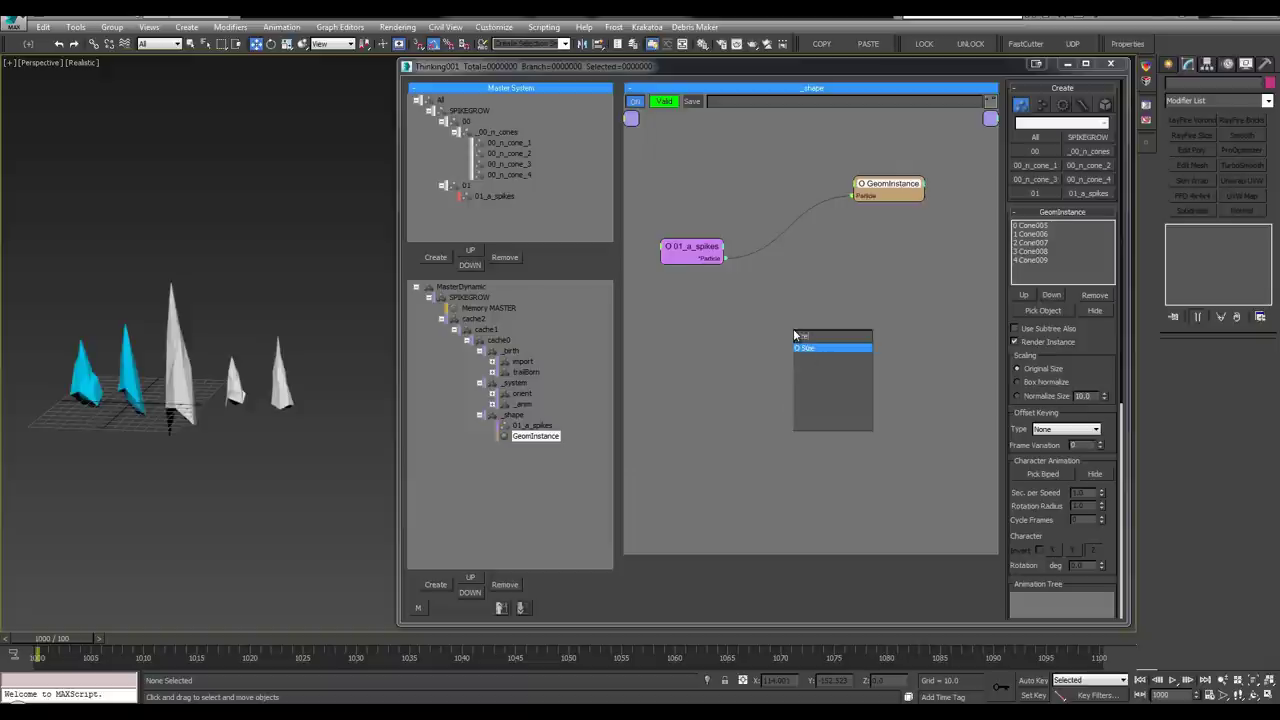
{"action": "key", "text": "Return"}
{"action": "left_click_drag", "start_coordinate": [800, 340], "coordinate": [857, 252]}
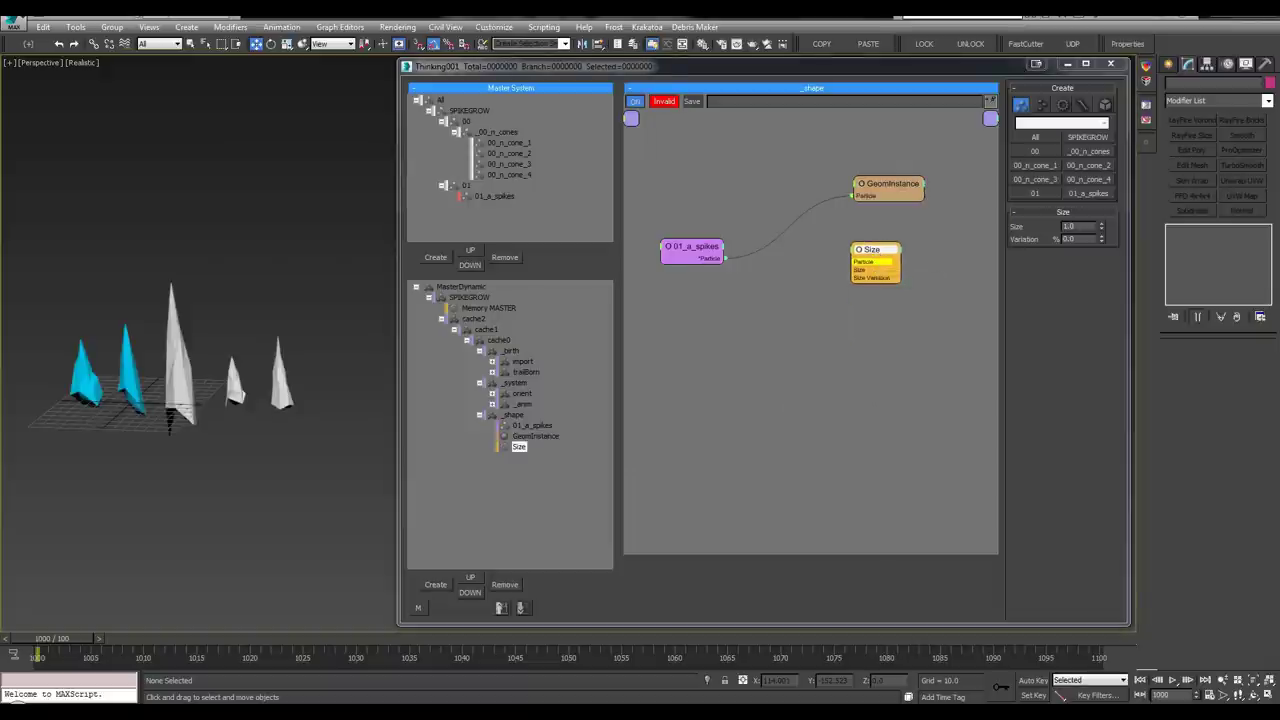
{"action": "left_click_drag", "start_coordinate": [870, 250], "coordinate": [725, 258]}
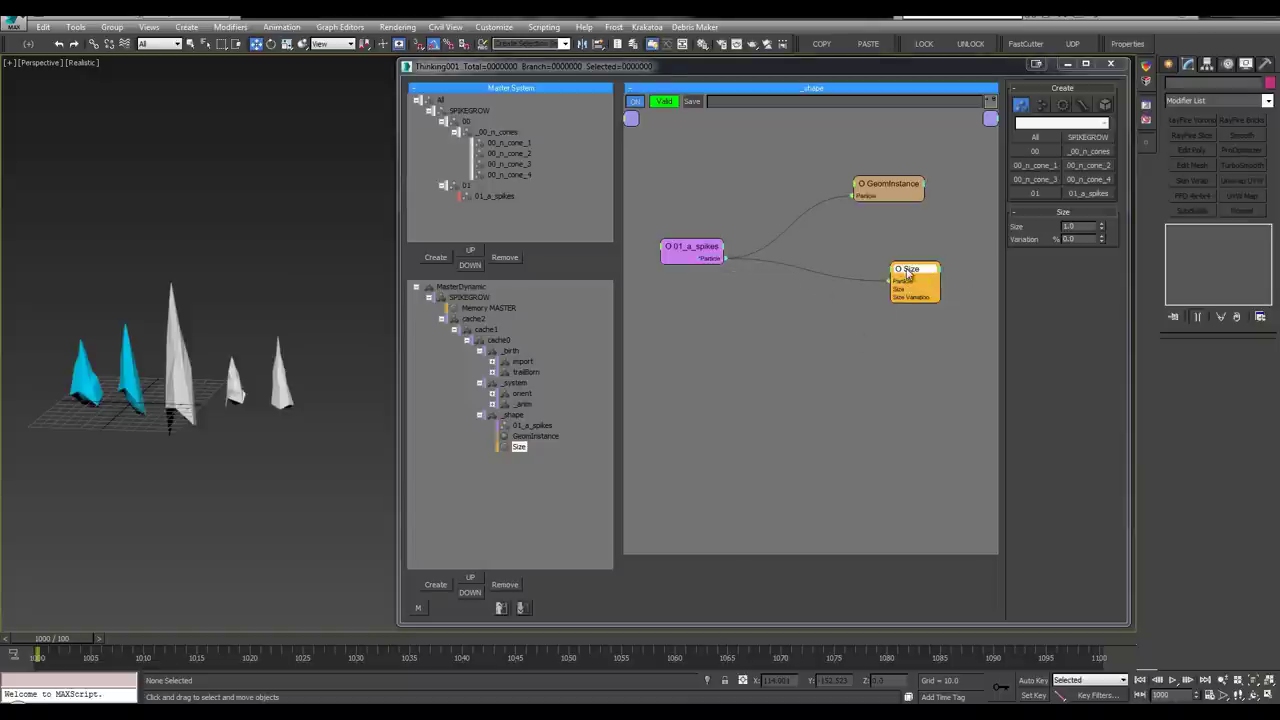
{"action": "left_click_drag", "start_coordinate": [907, 274], "coordinate": [891, 271]}
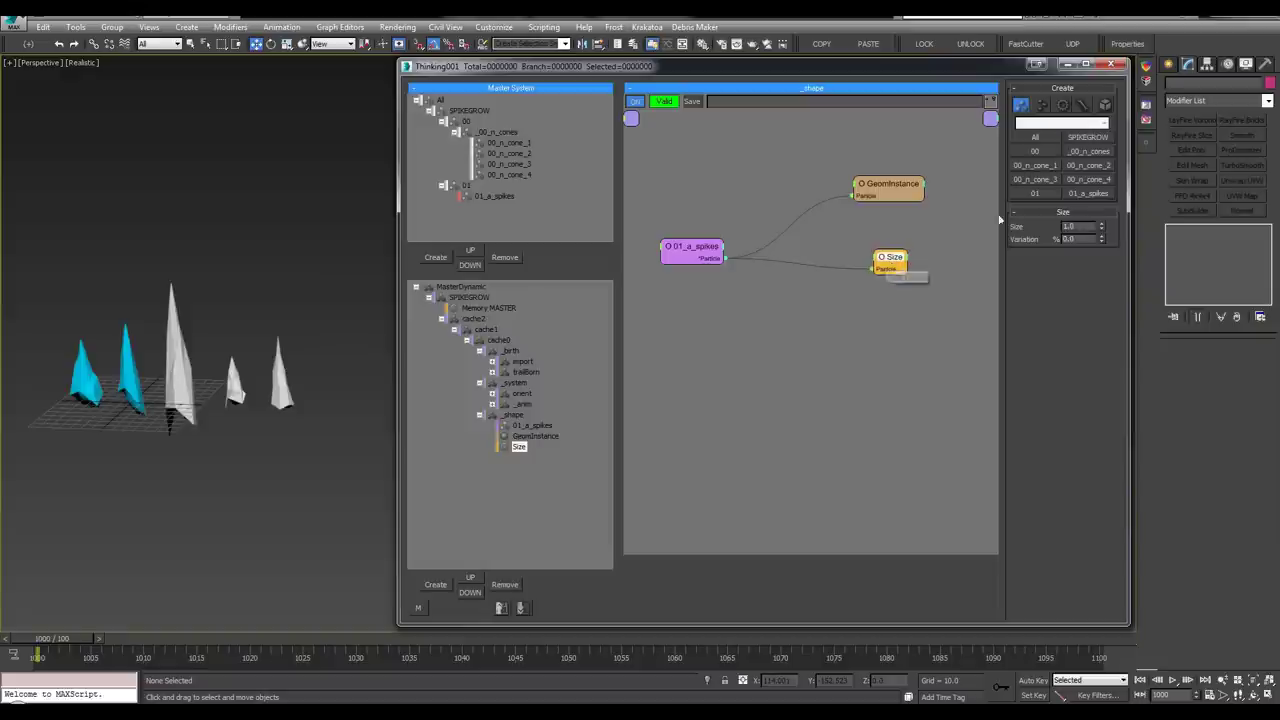
{"action": "left_click_drag", "start_coordinate": [885, 190], "coordinate": [842, 203]}
Hide the instGeo layer that holds the five spikes, and close the Layer Explorer
{"action": "key", "text": "q"}
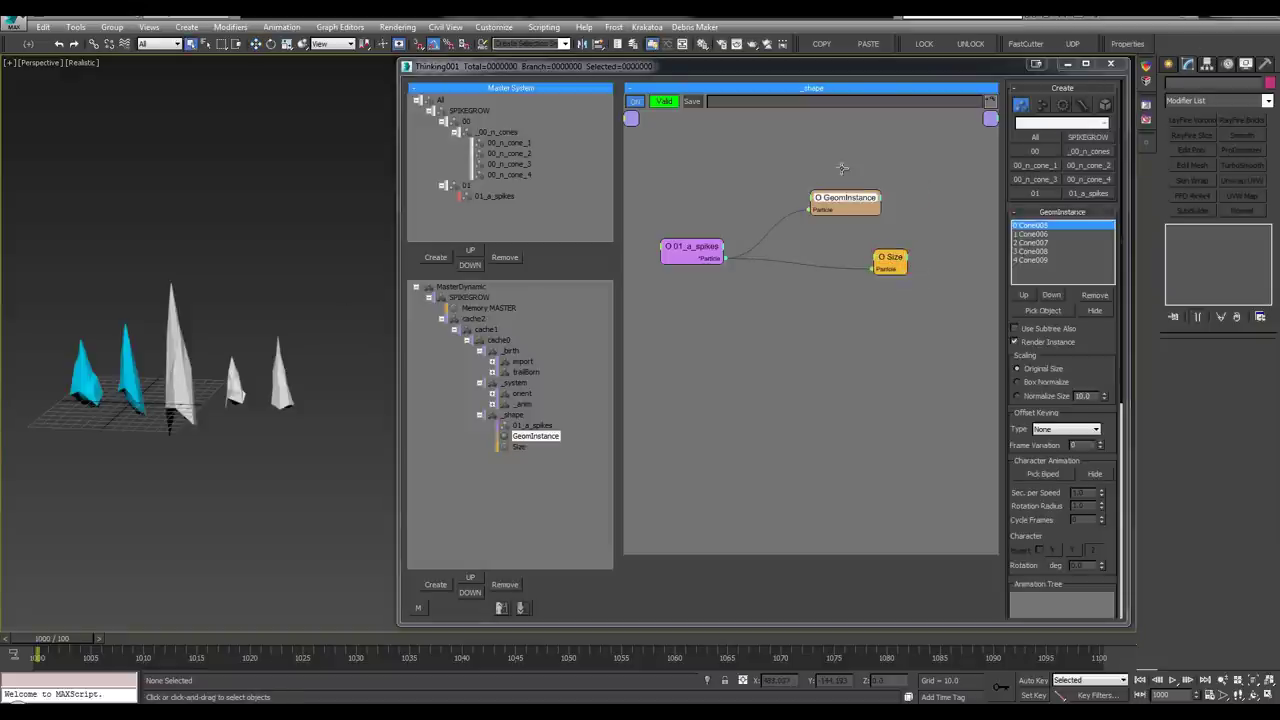
{"action": "key", "text": "alt+l"}
{"action": "left_click", "coordinate": [19, 171]}
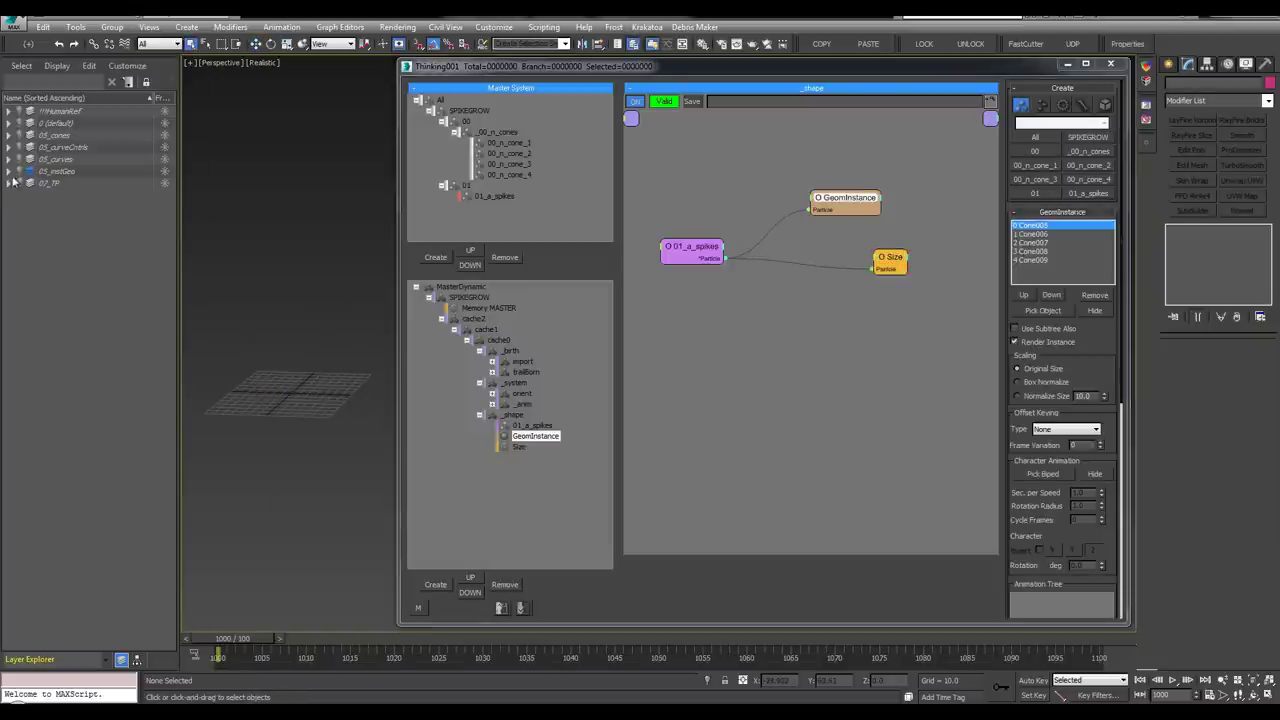
{"action": "middle_click_drag", "start_coordinate": [270, 350], "coordinate": [257, 347], "text": "alt"}
{"action": "key", "text": "alt+l"}
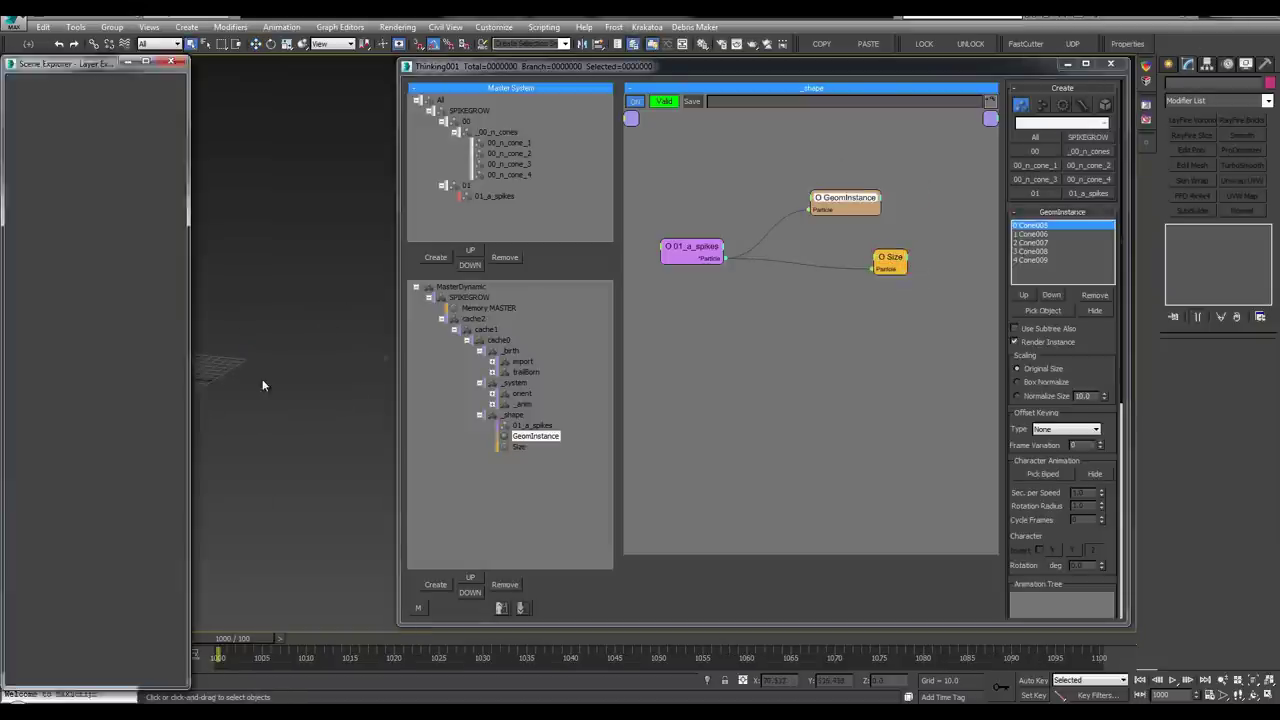
{"action": "middle_click_drag", "start_coordinate": [280, 394], "coordinate": [332, 457]}
Play the simulation to frame 1038 and examine the spike trails in the perspective view
{"action": "key", "text": "alt+space"}
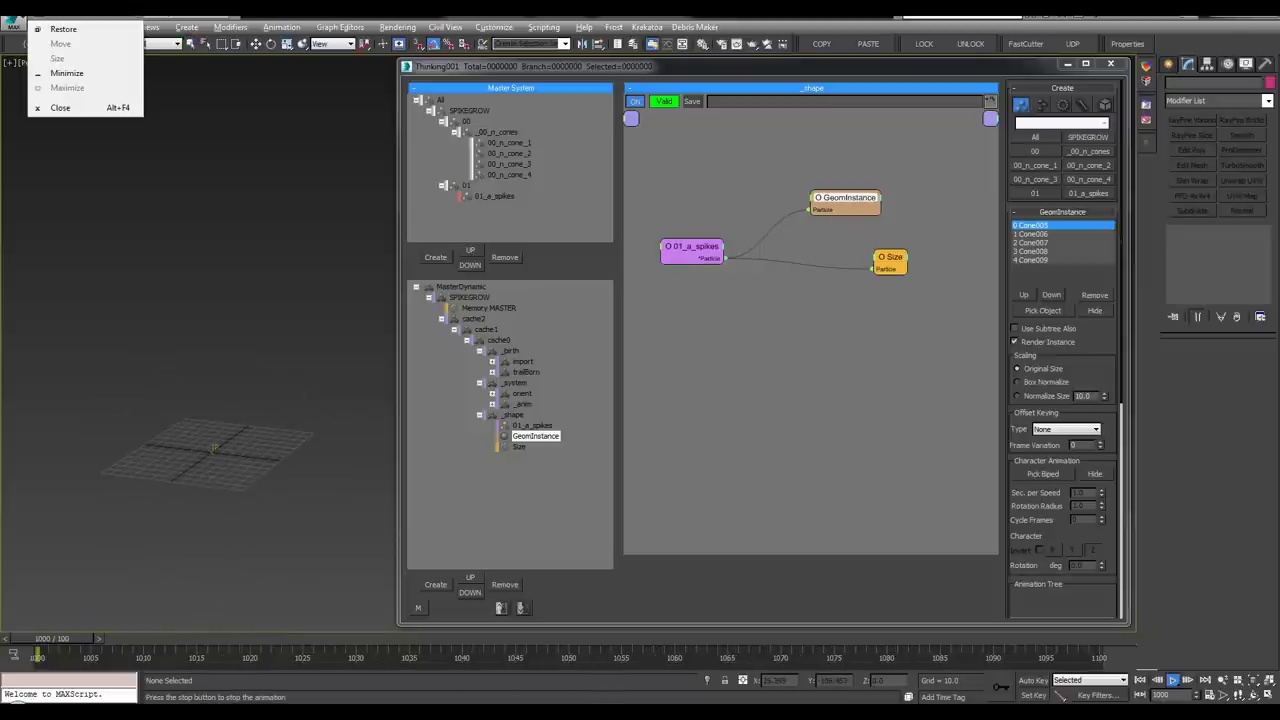
{"action": "key", "text": "Escape"}
{"action": "key", "text": "space"}
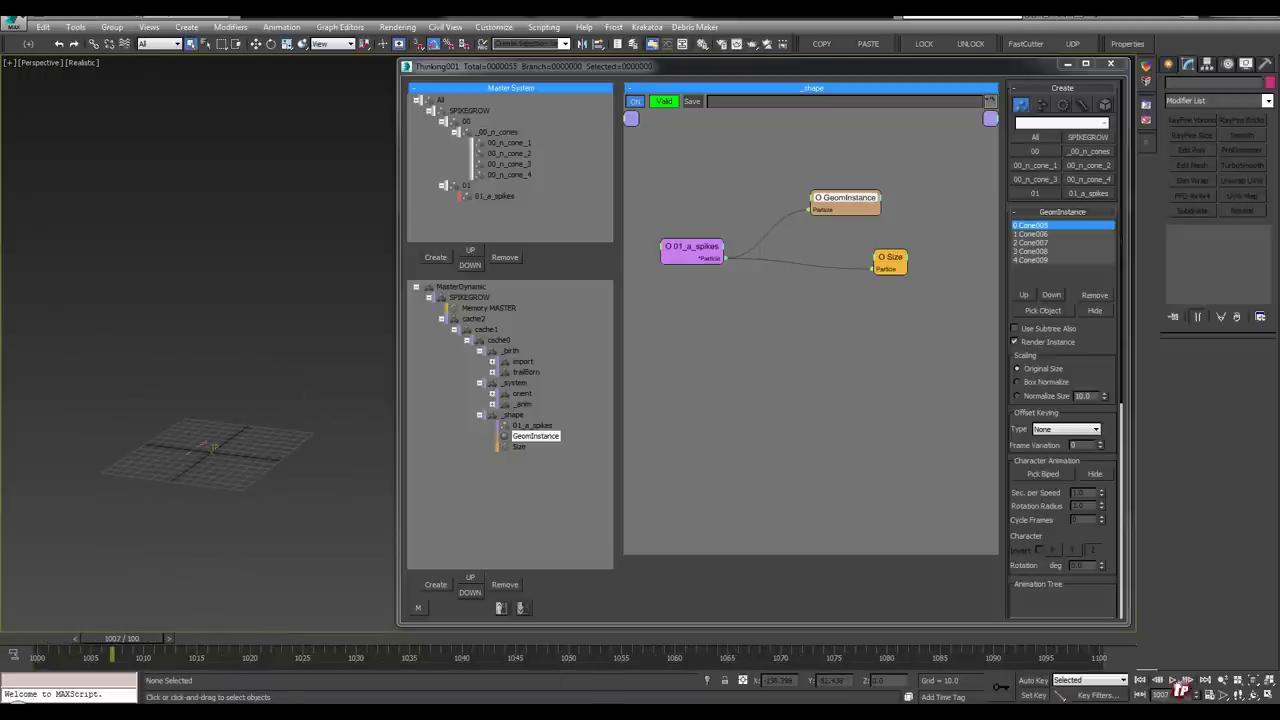
{"action": "scroll", "coordinate": [222, 355], "scroll_direction": "up", "scroll_amount": 8}
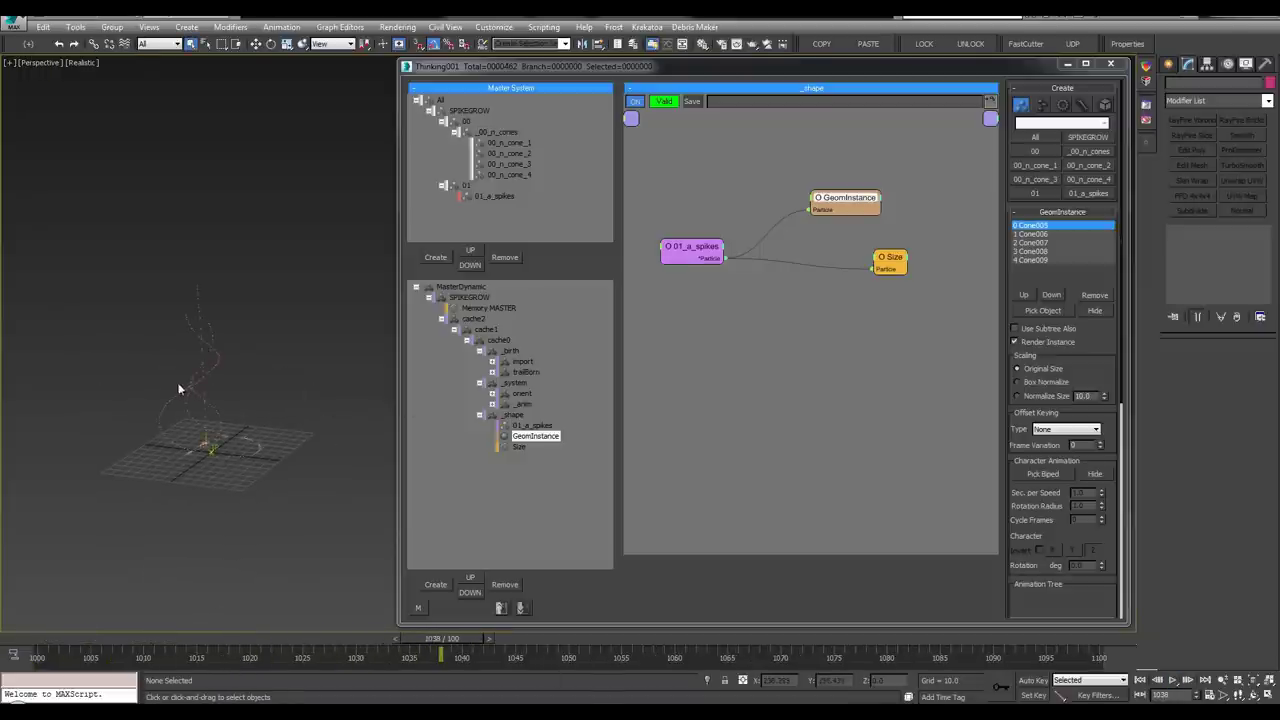
Set the Size operator in the _shape set to 1.5
{"action": "left_click_drag", "start_coordinate": [876, 272], "coordinate": [824, 269]}
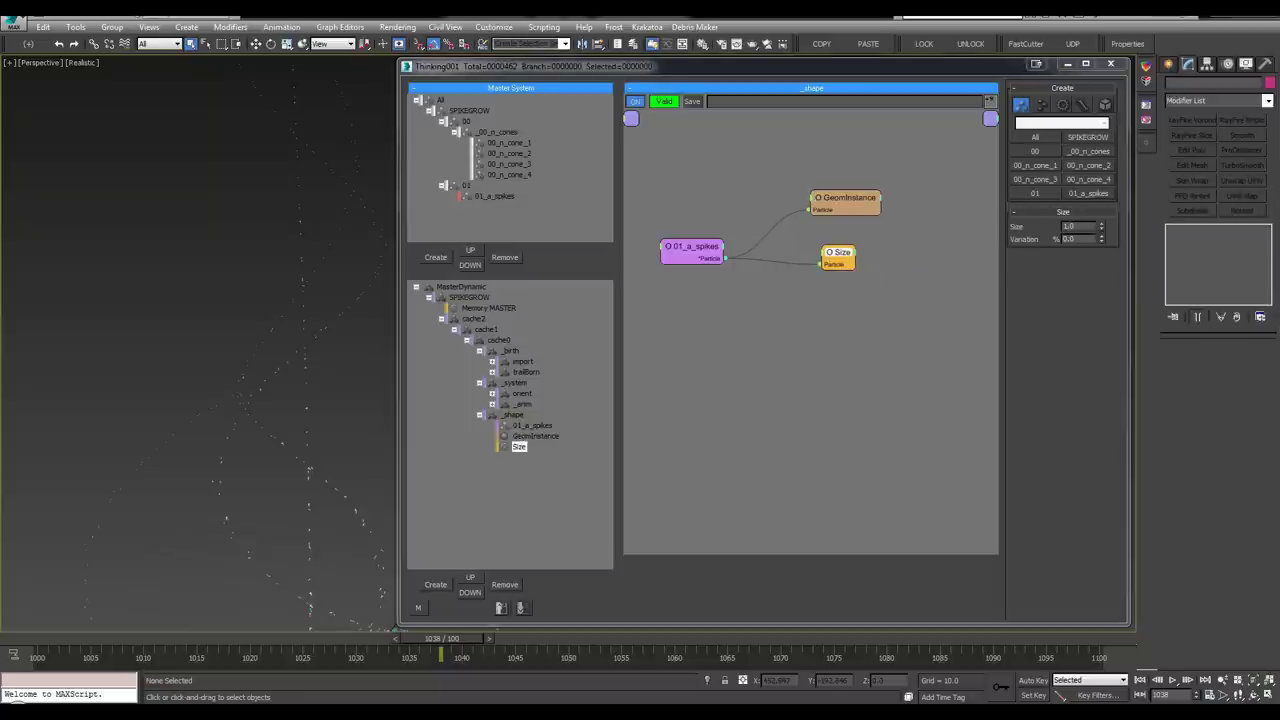
{"action": "left_click_drag", "start_coordinate": [1053, 226], "coordinate": [1043, 231]}
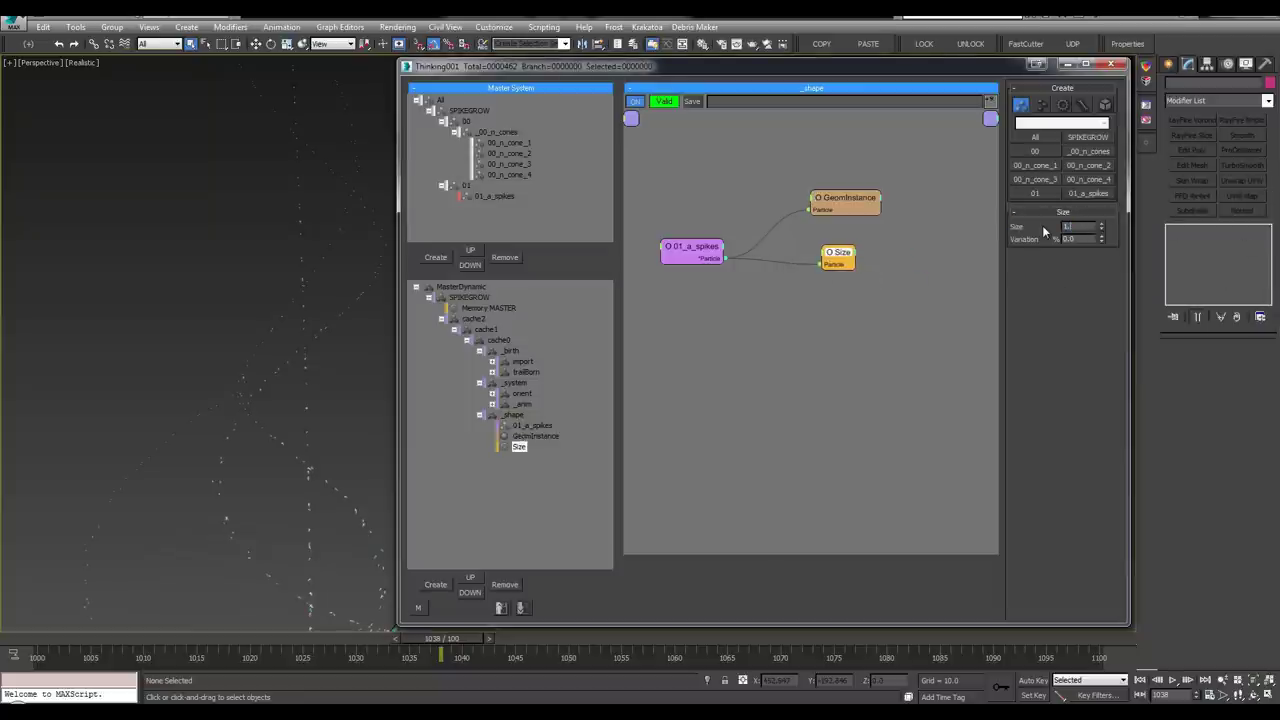
{"action": "left_click", "coordinate": [114, 398]}
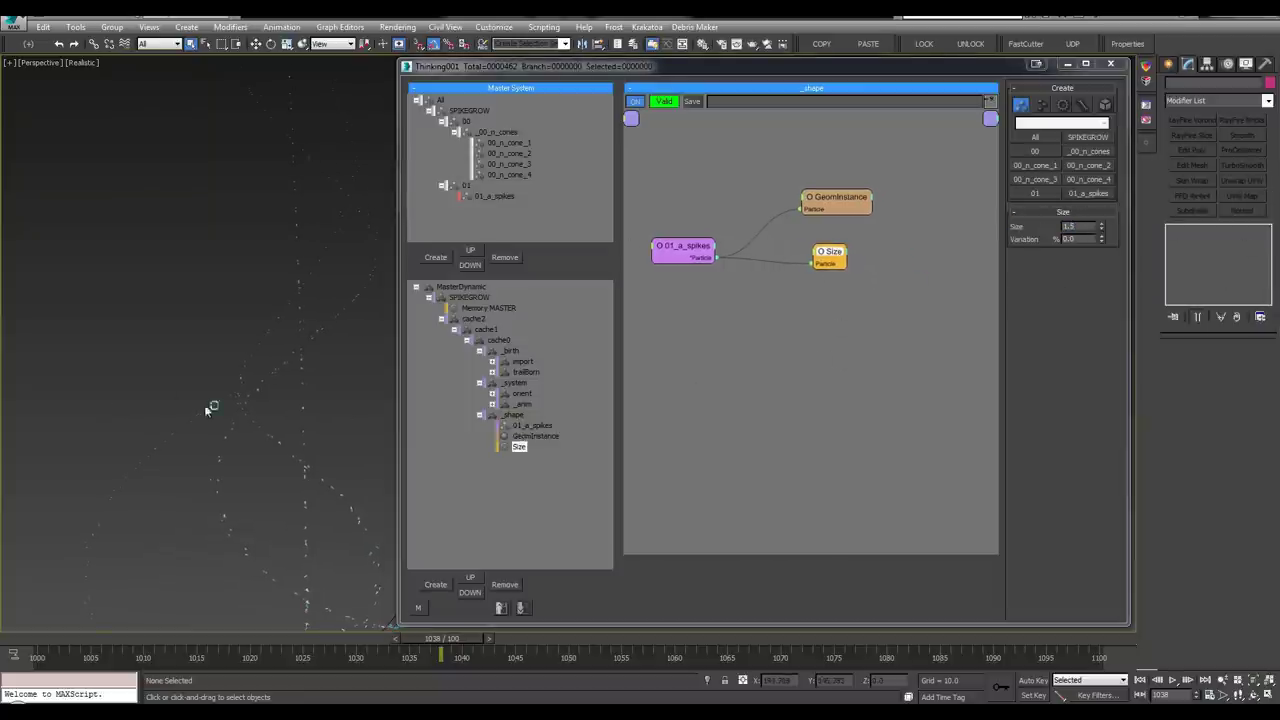
Open the MasterDynamic settings, rerun the simulation from frame 1001 to frame 1051 and examine the spikes
{"action": "left_click", "coordinate": [461, 287]}
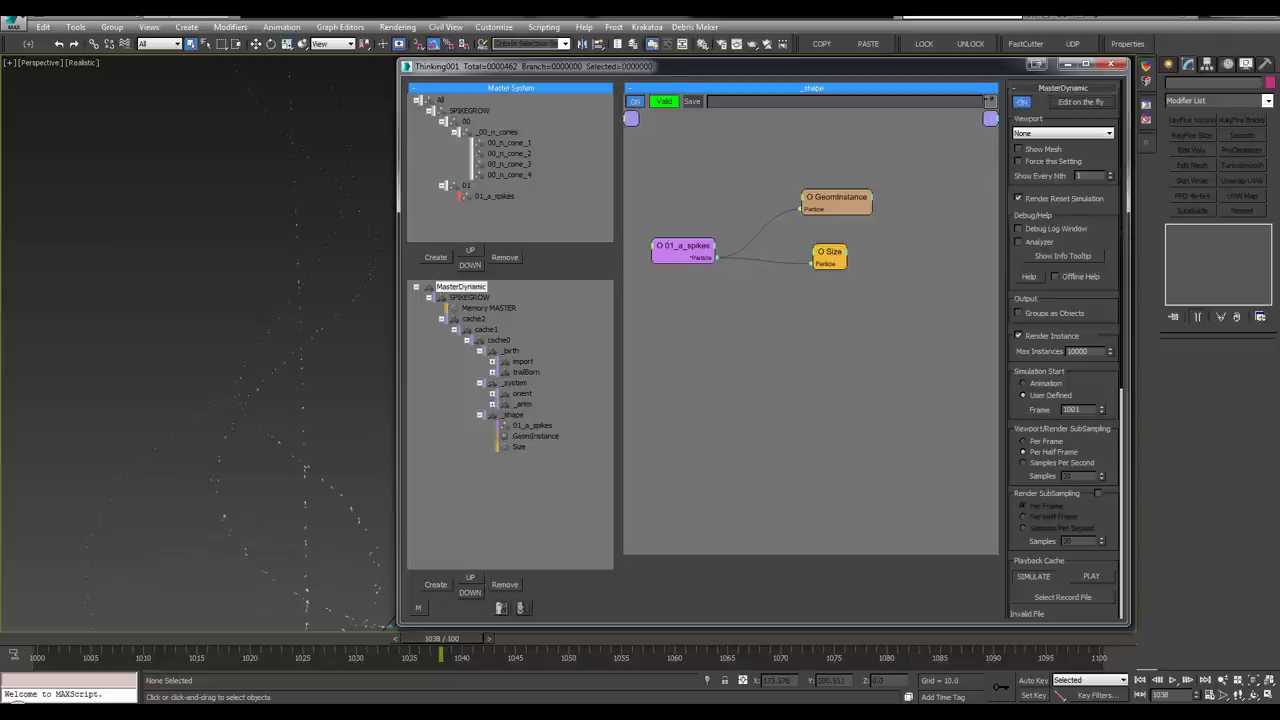
{"action": "key", "text": "m"}
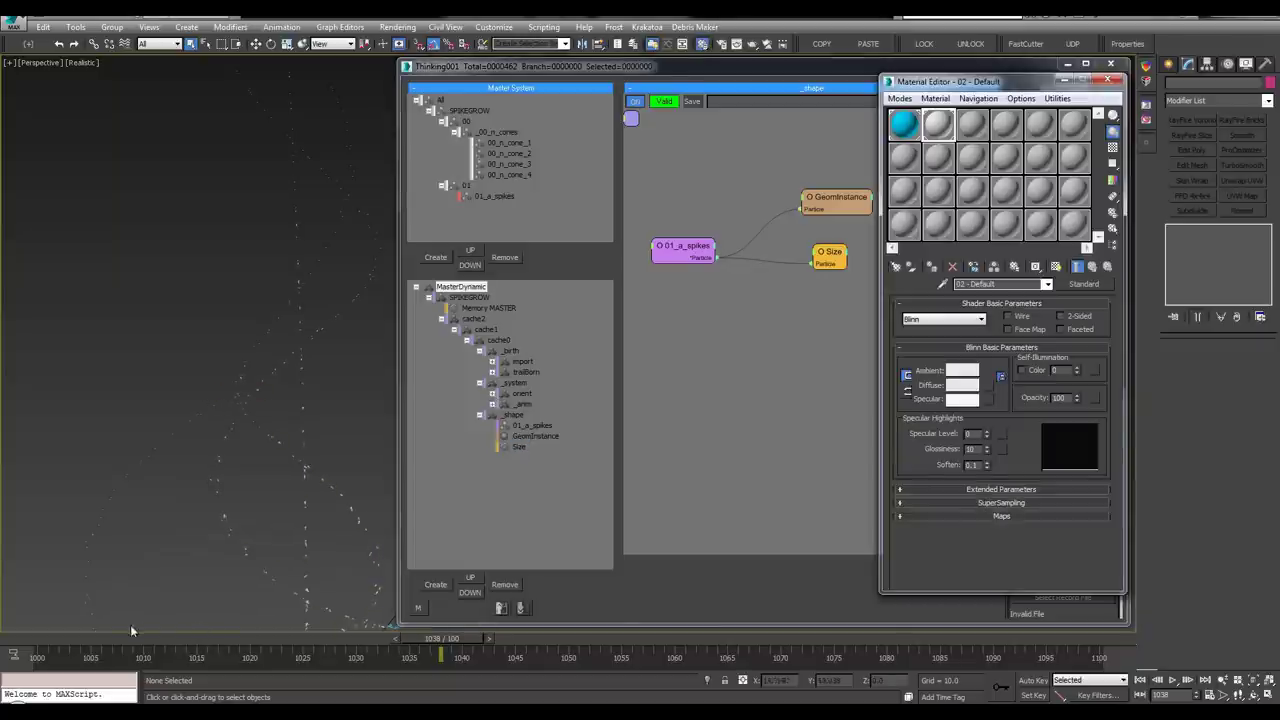
{"action": "key", "text": "m"}
{"action": "left_click", "coordinate": [40, 644]}
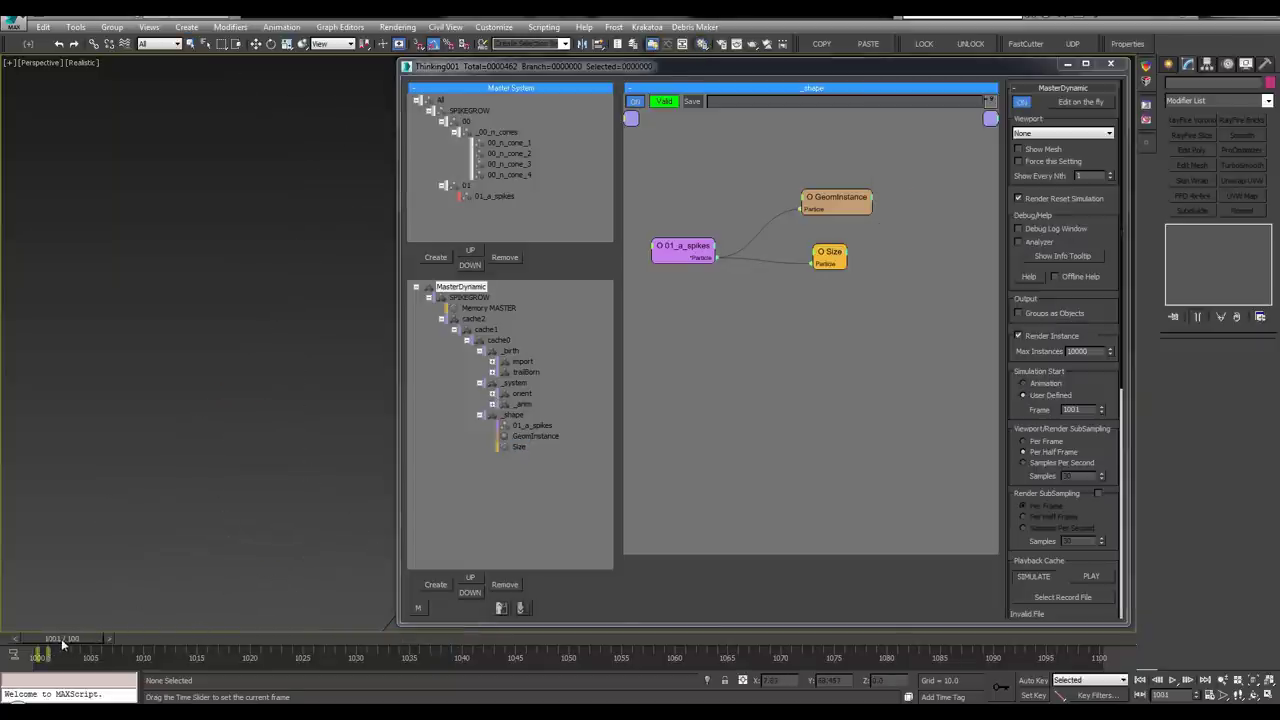
{"action": "left_click_drag", "start_coordinate": [261, 648], "coordinate": [353, 653]}
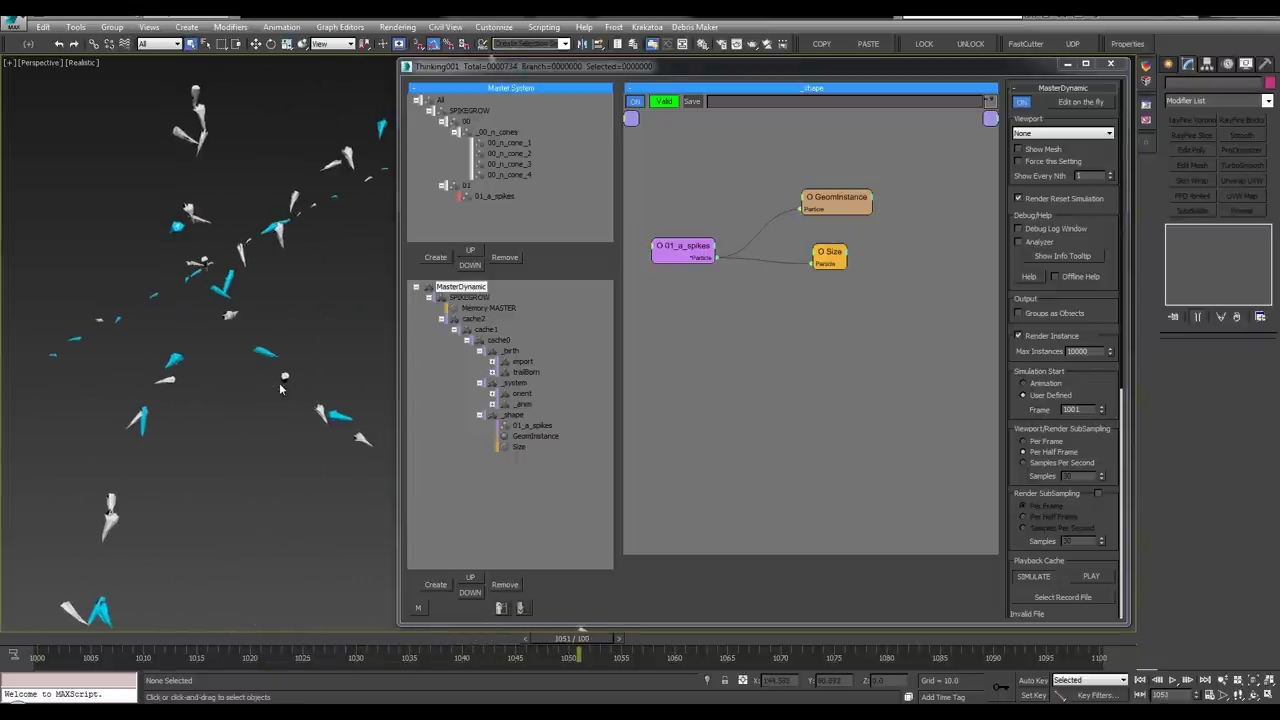
Enable the Size operator in the orient set and disable the one in the _shape set
{"action": "left_click", "coordinate": [521, 393]}
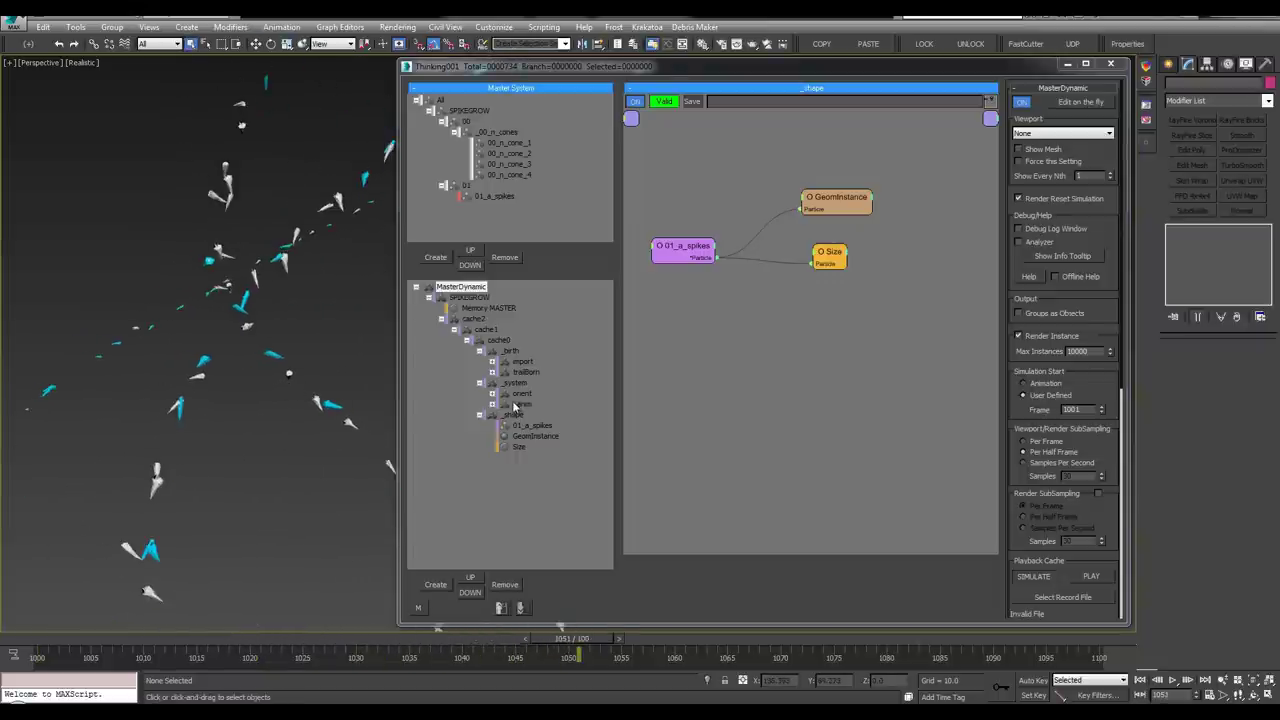
{"action": "right_click", "coordinate": [875, 191]}
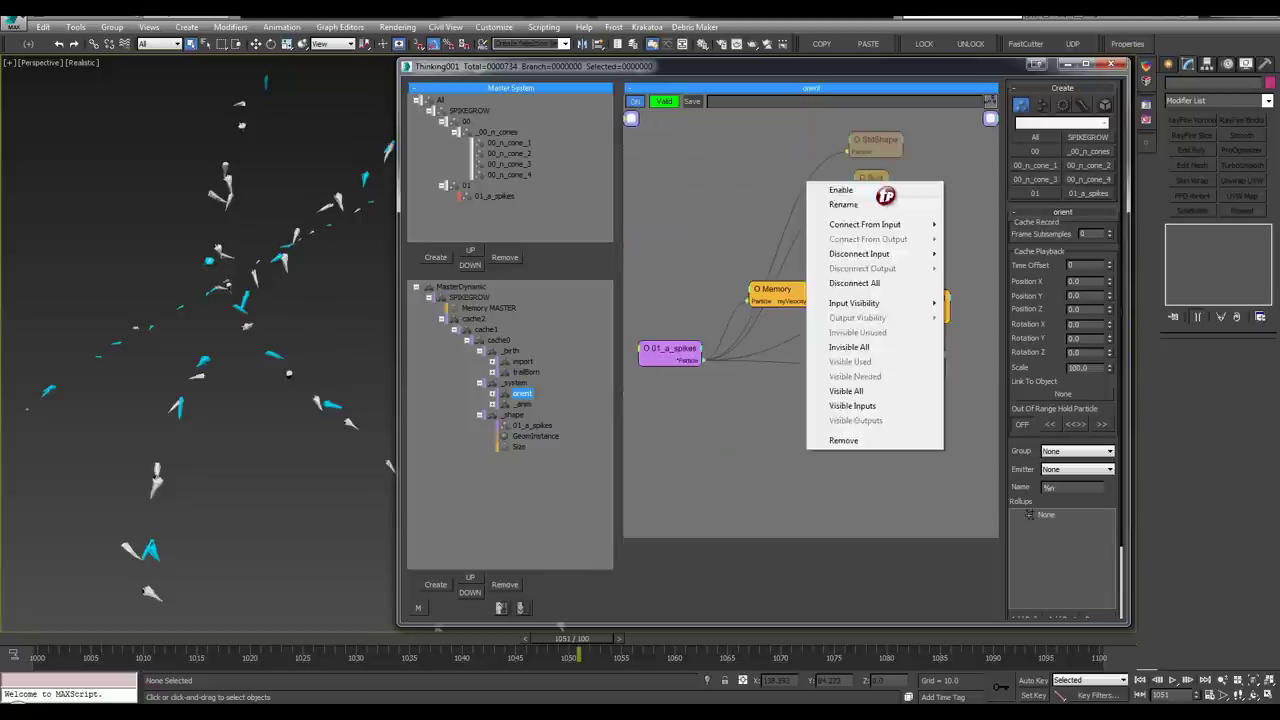
{"action": "left_click", "coordinate": [876, 190]}
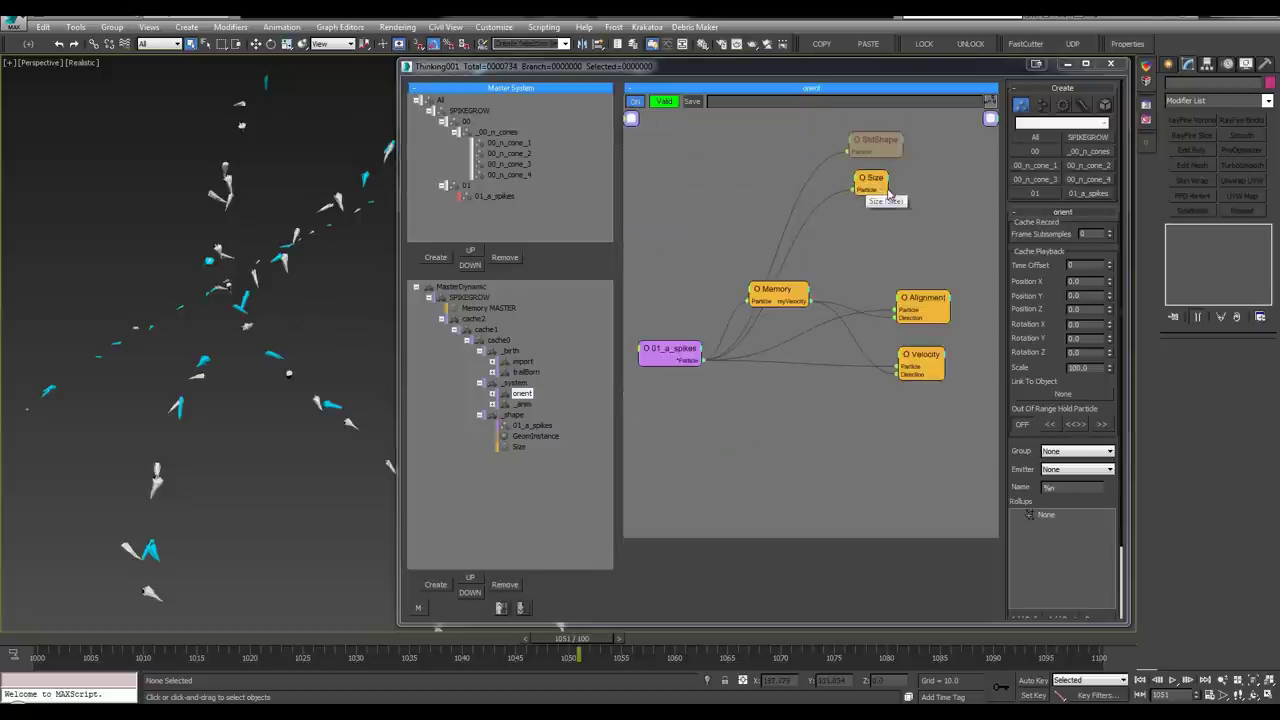
{"action": "middle_click_drag", "start_coordinate": [908, 222], "coordinate": [897, 228]}
{"action": "middle_click_drag", "start_coordinate": [233, 282], "coordinate": [227, 284]}
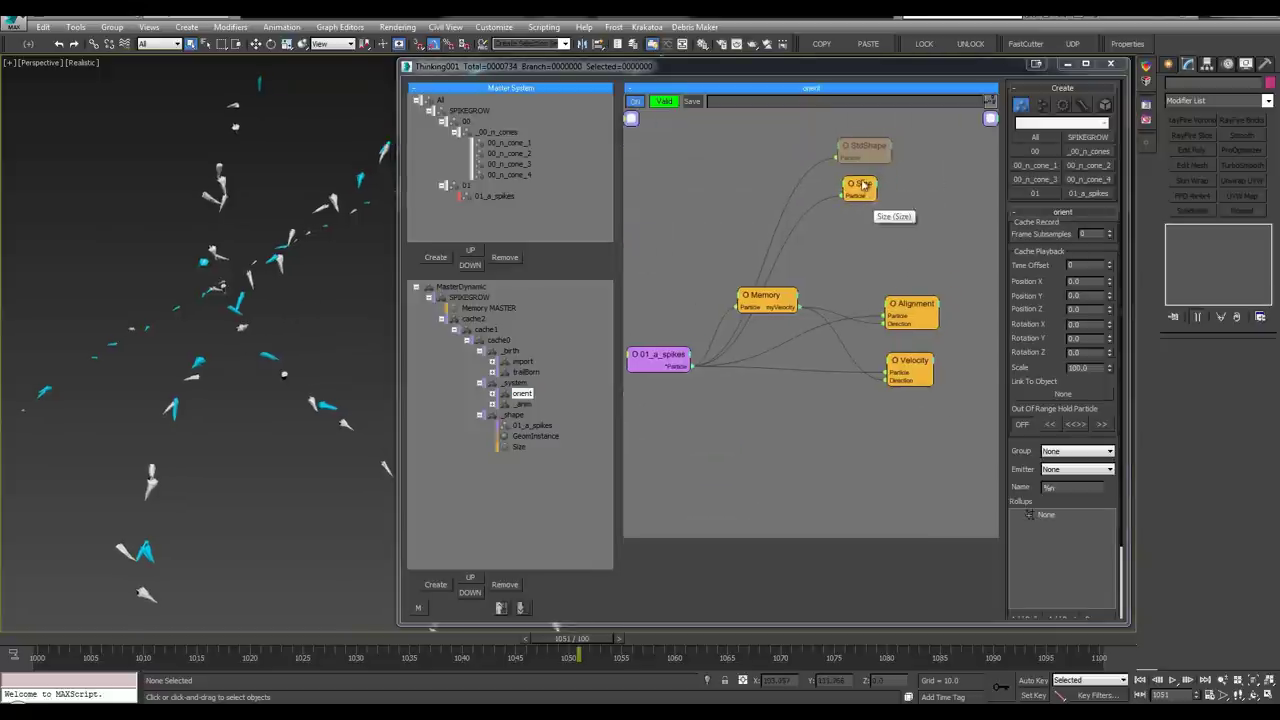
{"action": "right_click", "coordinate": [515, 448]}
{"action": "left_click", "coordinate": [516, 450]}
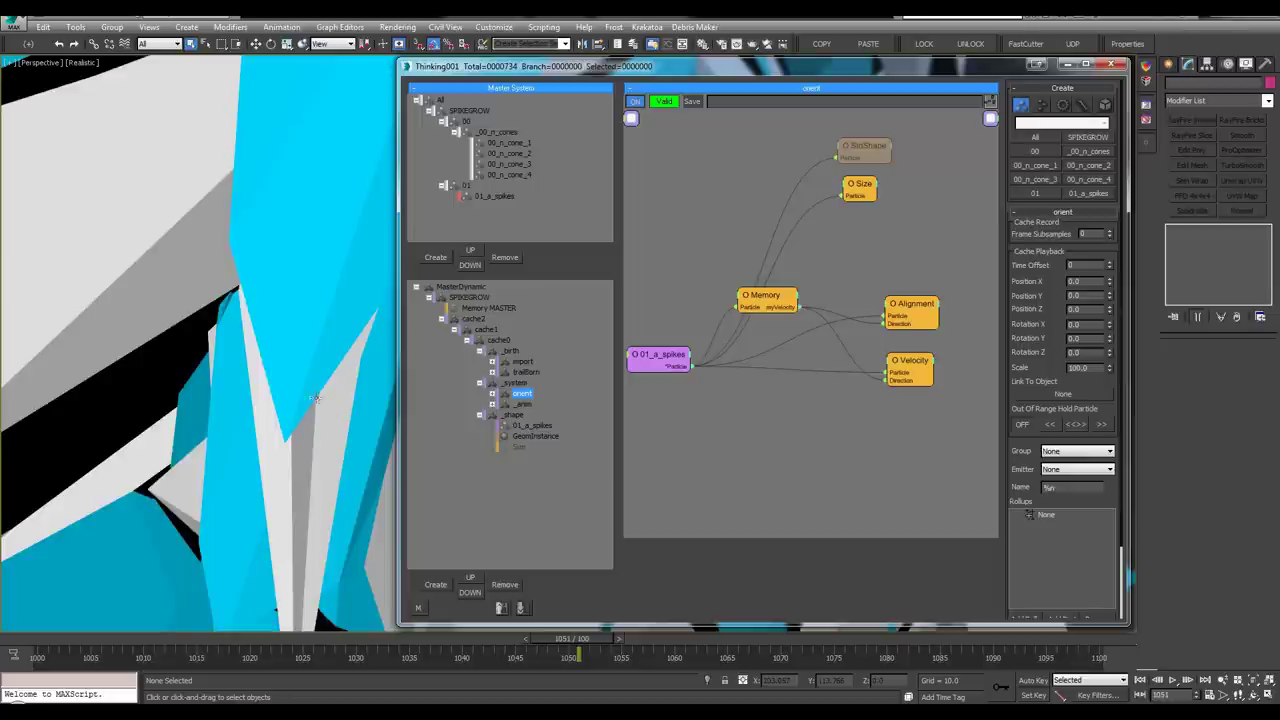
{"action": "middle_click_drag", "start_coordinate": [316, 398], "coordinate": [308, 469], "text": "alt"}
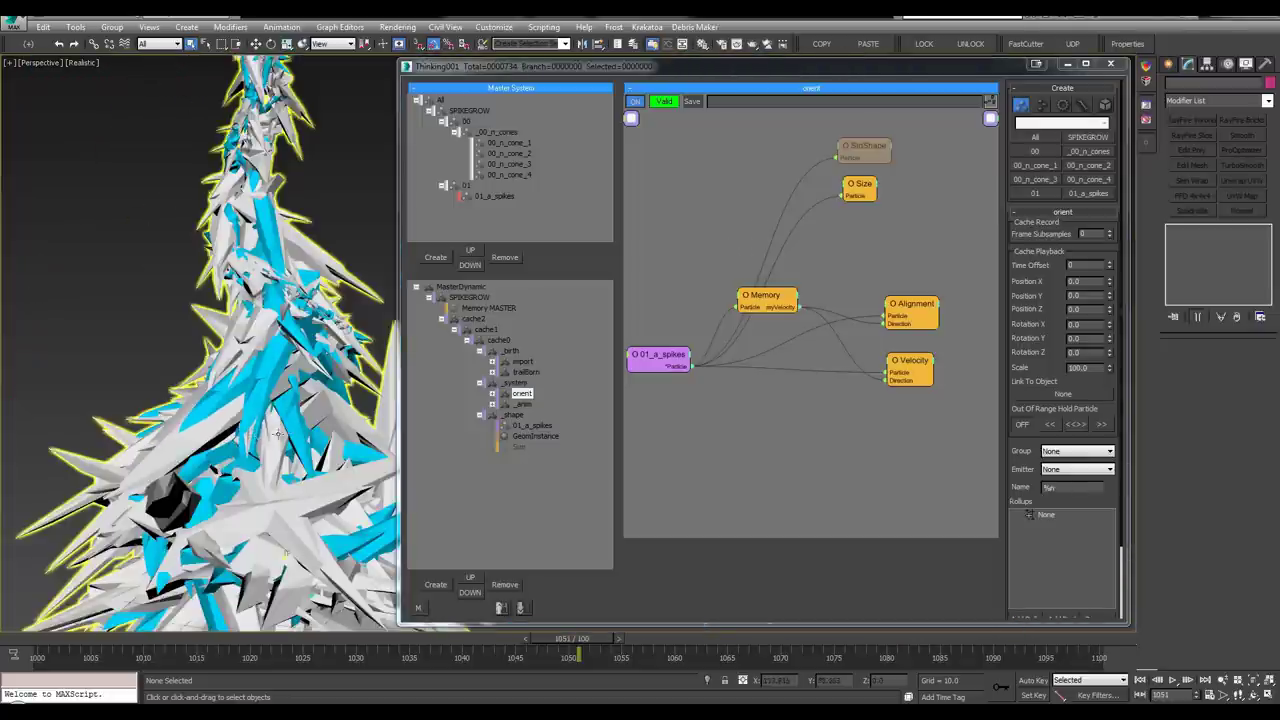
{"action": "left_click_drag", "start_coordinate": [870, 188], "coordinate": [872, 199]}
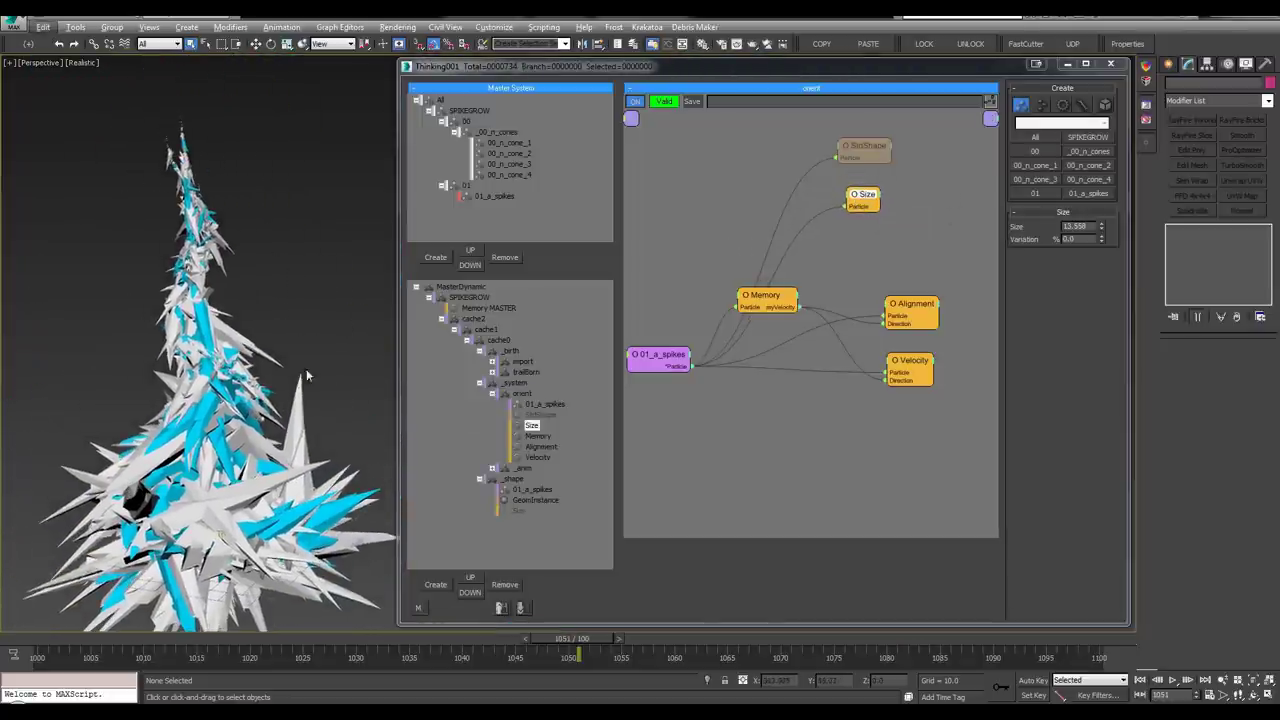
Delete the disabled Size operator from the _shape set and reposition the GeomInstance node
{"action": "left_click", "coordinate": [493, 397]}
{"action": "left_click", "coordinate": [535, 436]}
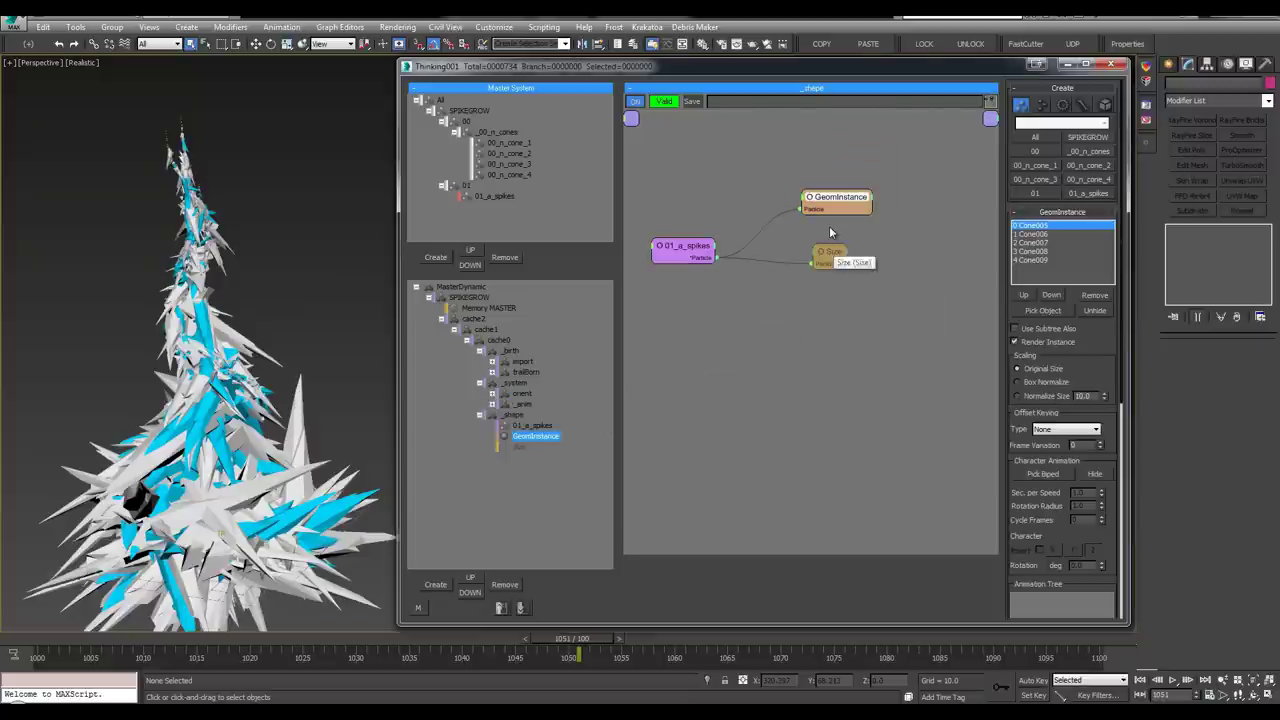
{"action": "left_click_drag", "start_coordinate": [836, 198], "coordinate": [895, 232]}
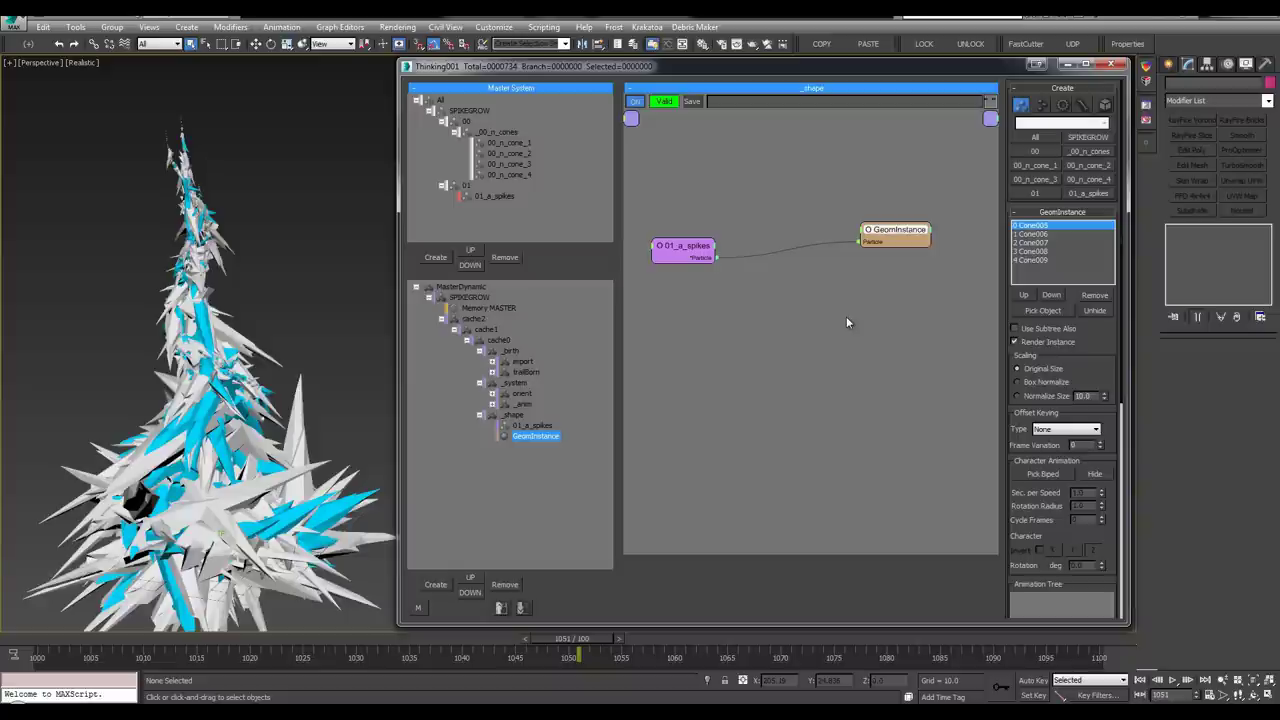
Cut the Size operator from the orient set, paste it into the _shape set and connect it to 01_a_spikes
{"action": "left_click", "coordinate": [522, 395]}
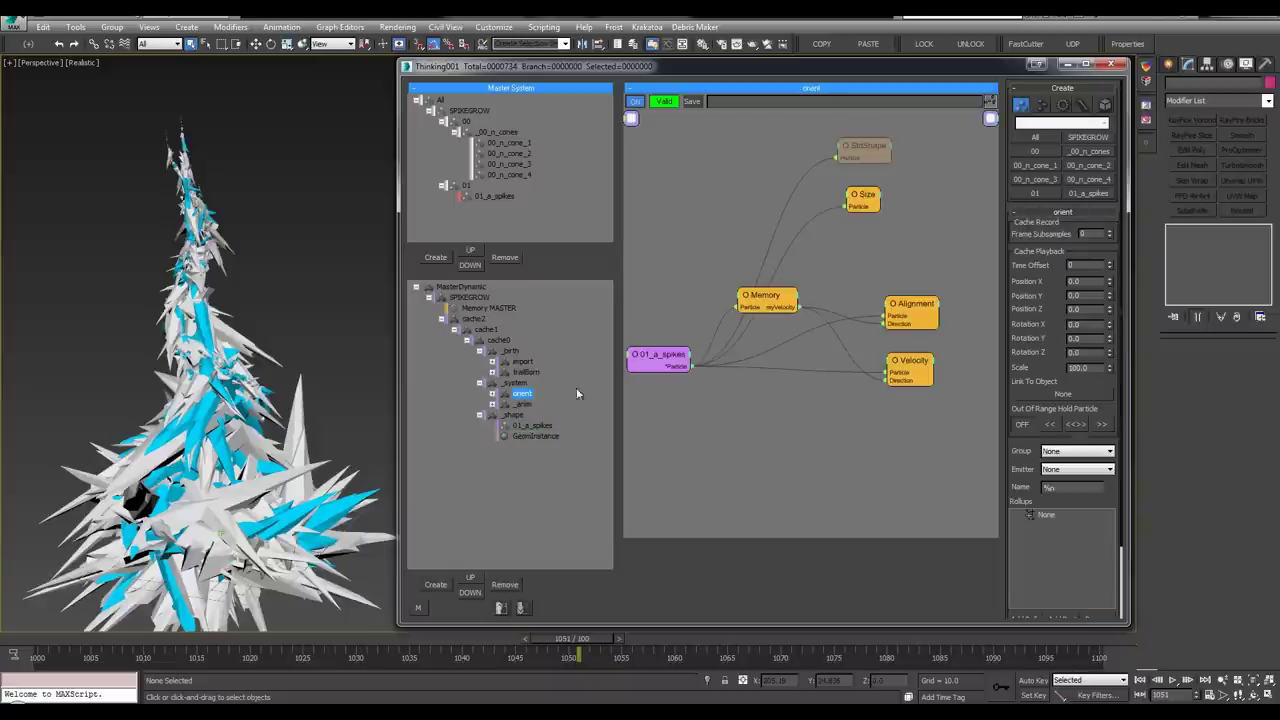
{"action": "left_click", "coordinate": [866, 205]}
{"action": "right_click", "coordinate": [948, 240]}
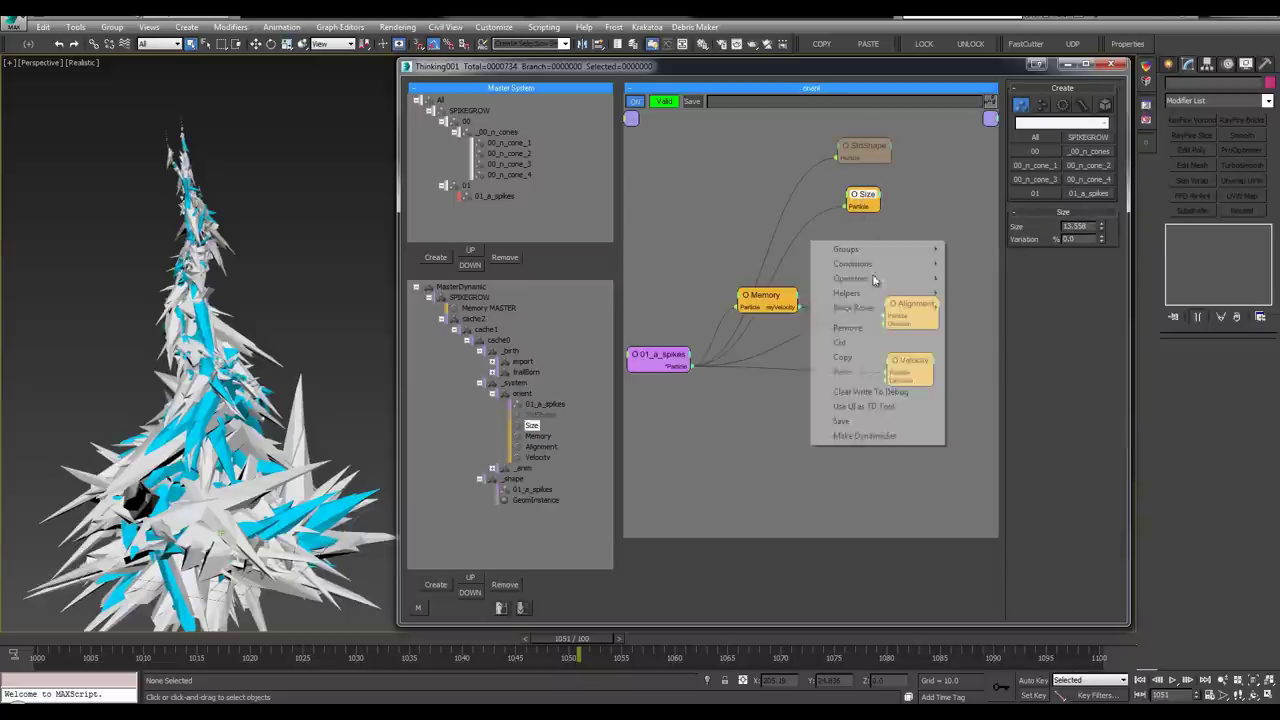
{"action": "left_click", "coordinate": [848, 340]}
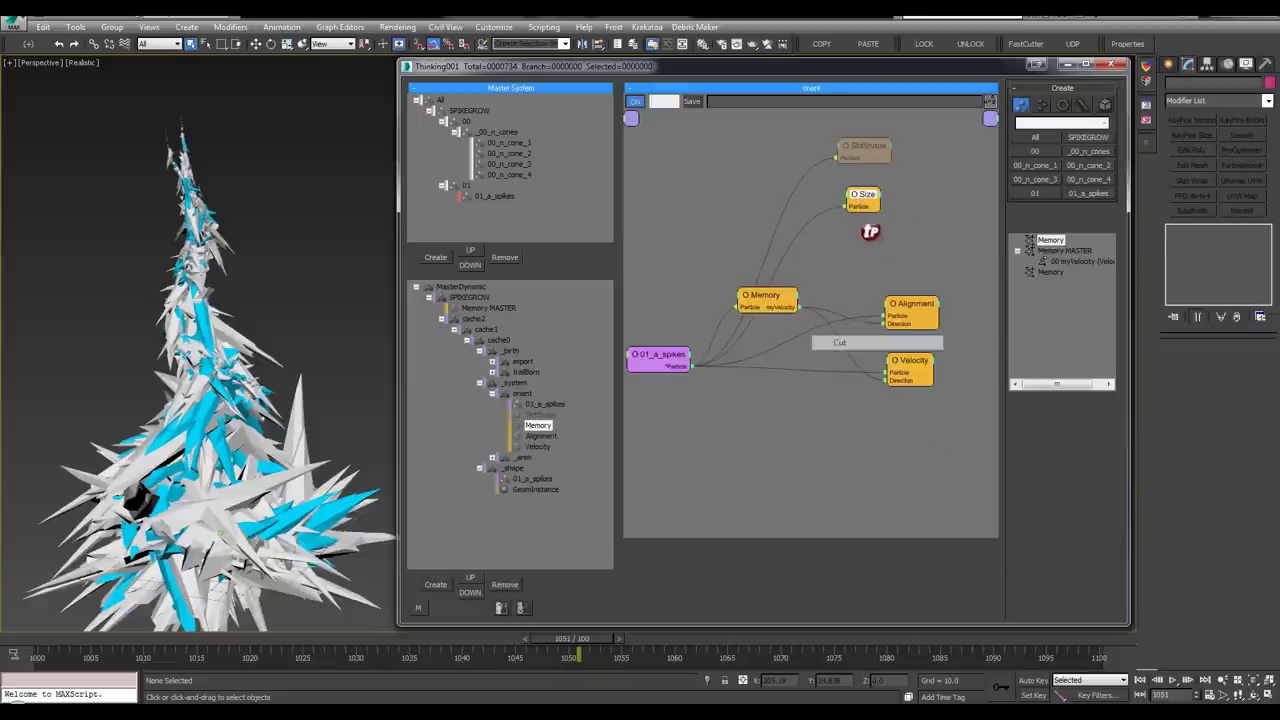
{"action": "left_click", "coordinate": [535, 489]}
{"action": "right_click", "coordinate": [703, 344]}
{"action": "left_click", "coordinate": [735, 474]}
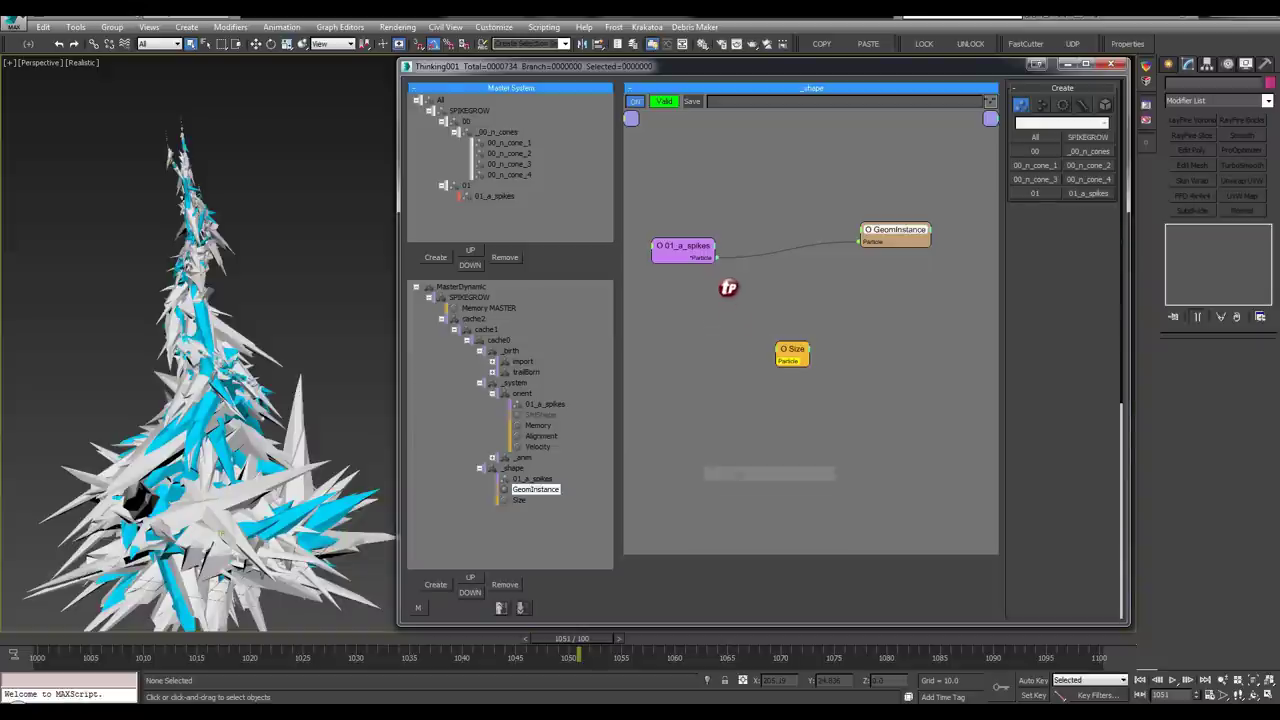
{"action": "left_click_drag", "start_coordinate": [783, 364], "coordinate": [878, 288]}
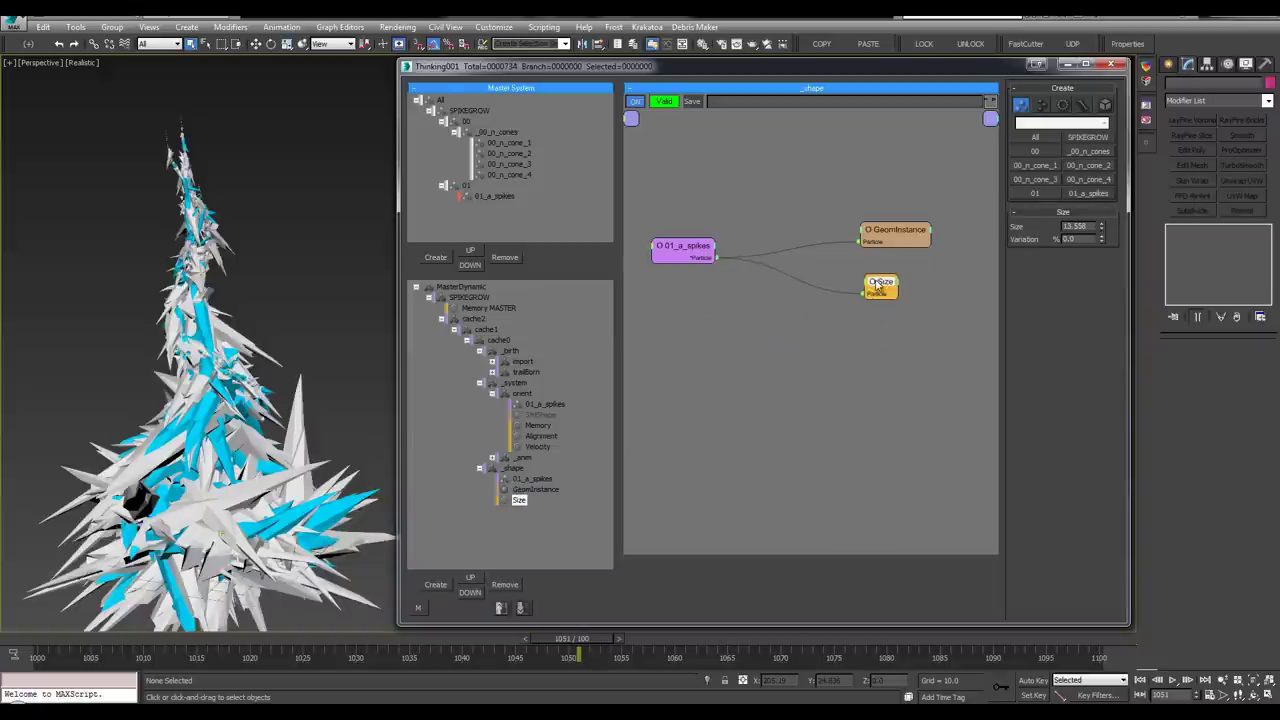
Set the Size operator in _shape to 5.0 at frame 1042 and play the simulation
{"action": "left_click_drag", "start_coordinate": [62, 645], "coordinate": [483, 640]}
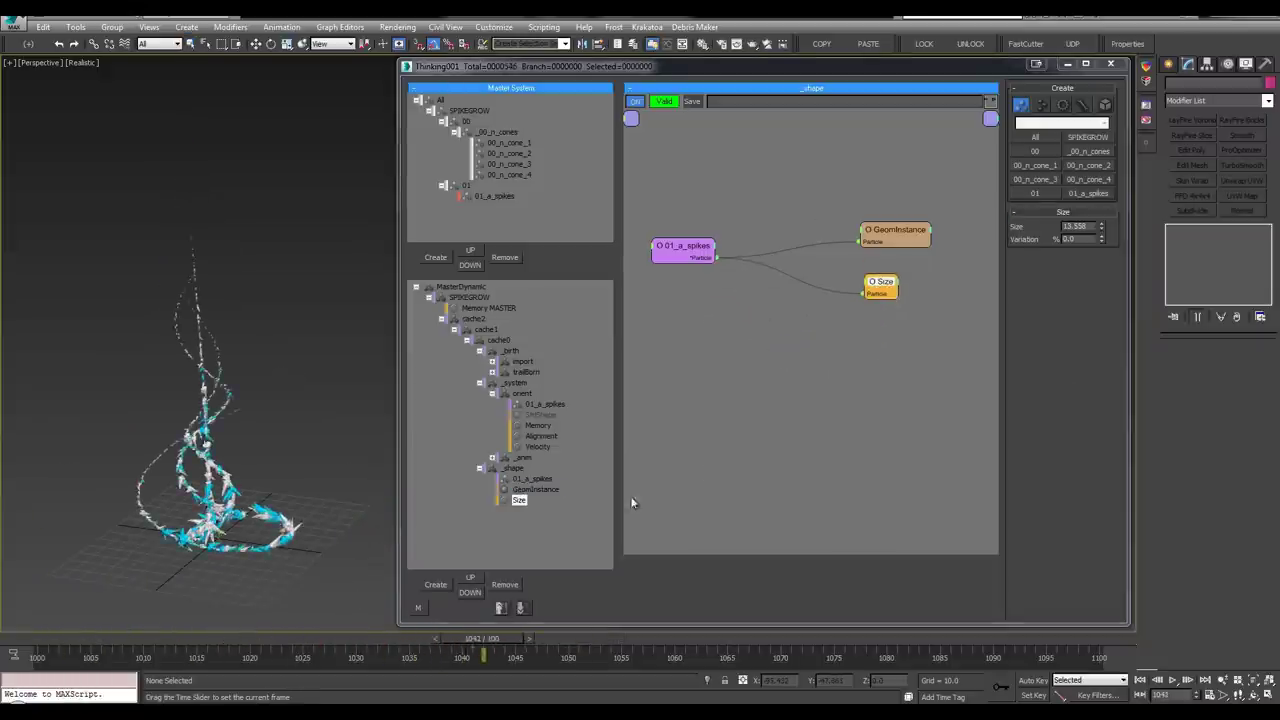
{"action": "double_click", "coordinate": [1080, 226]}
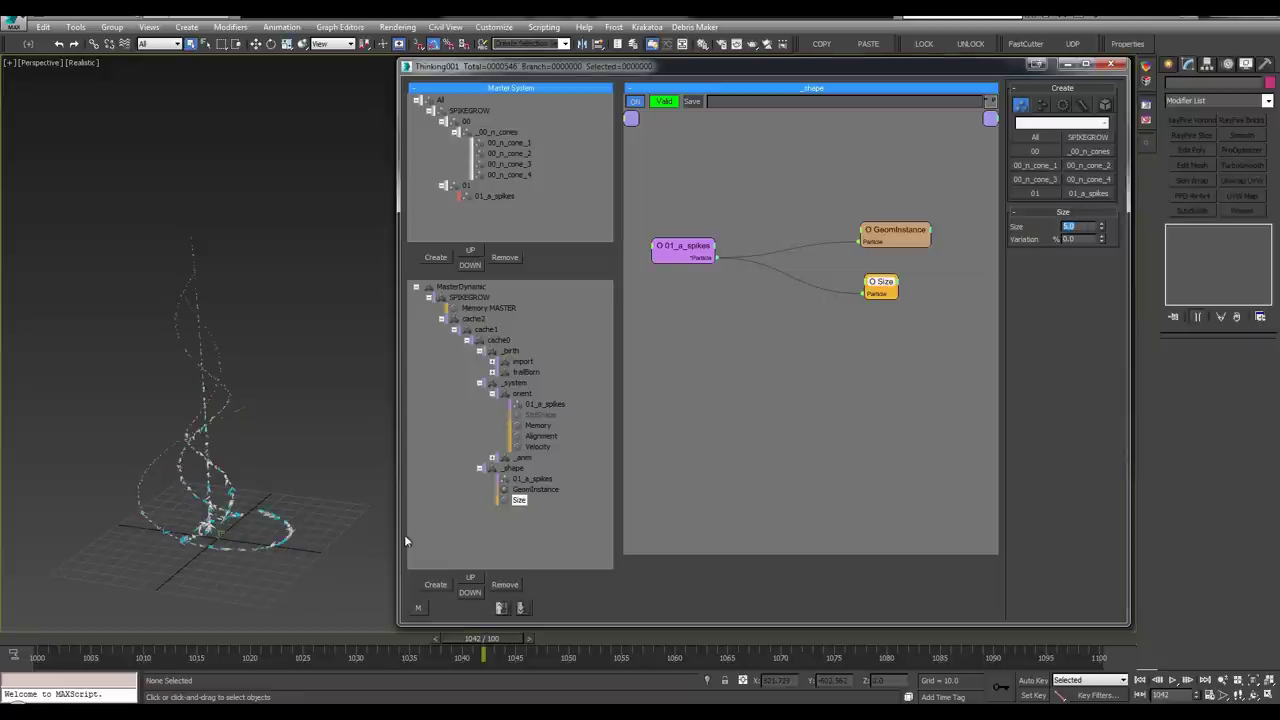
{"action": "left_click", "coordinate": [283, 474]}
{"action": "key", "text": "slash"}
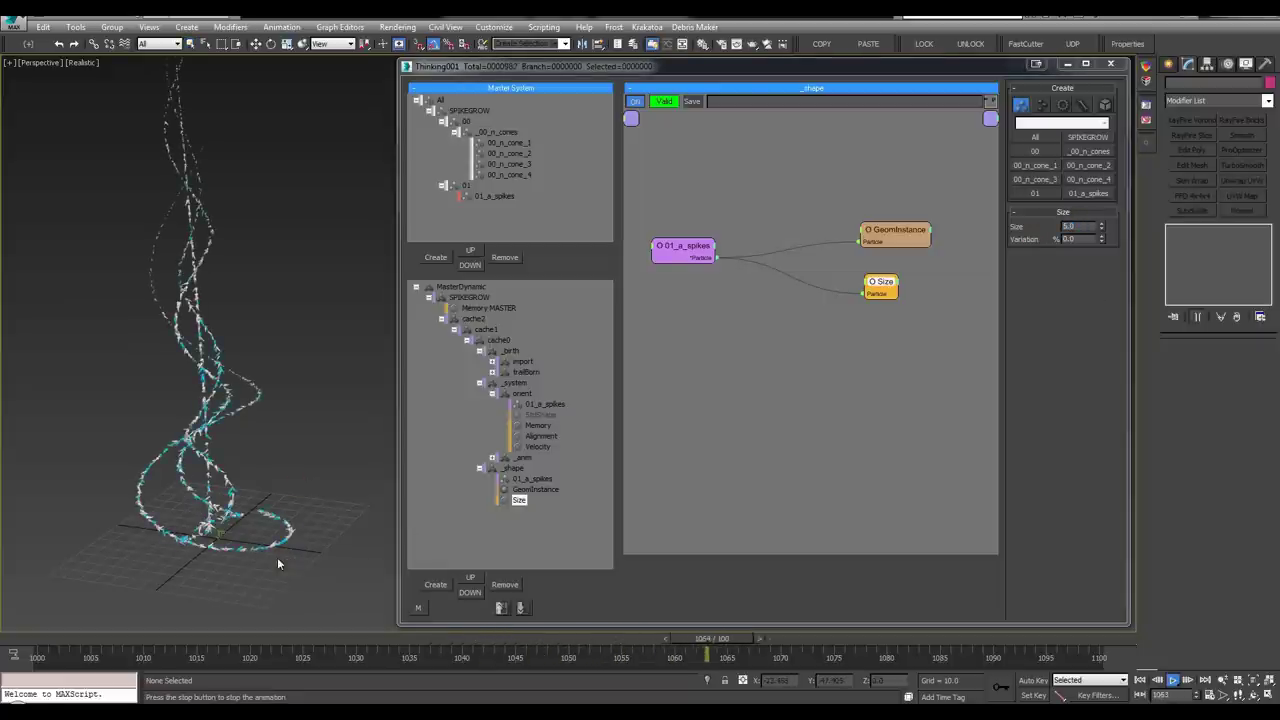
Increase the Size operator in _shape to about 14.7 while viewing the spikes at frame 1028
{"action": "left_click_drag", "start_coordinate": [153, 647], "coordinate": [335, 647]}
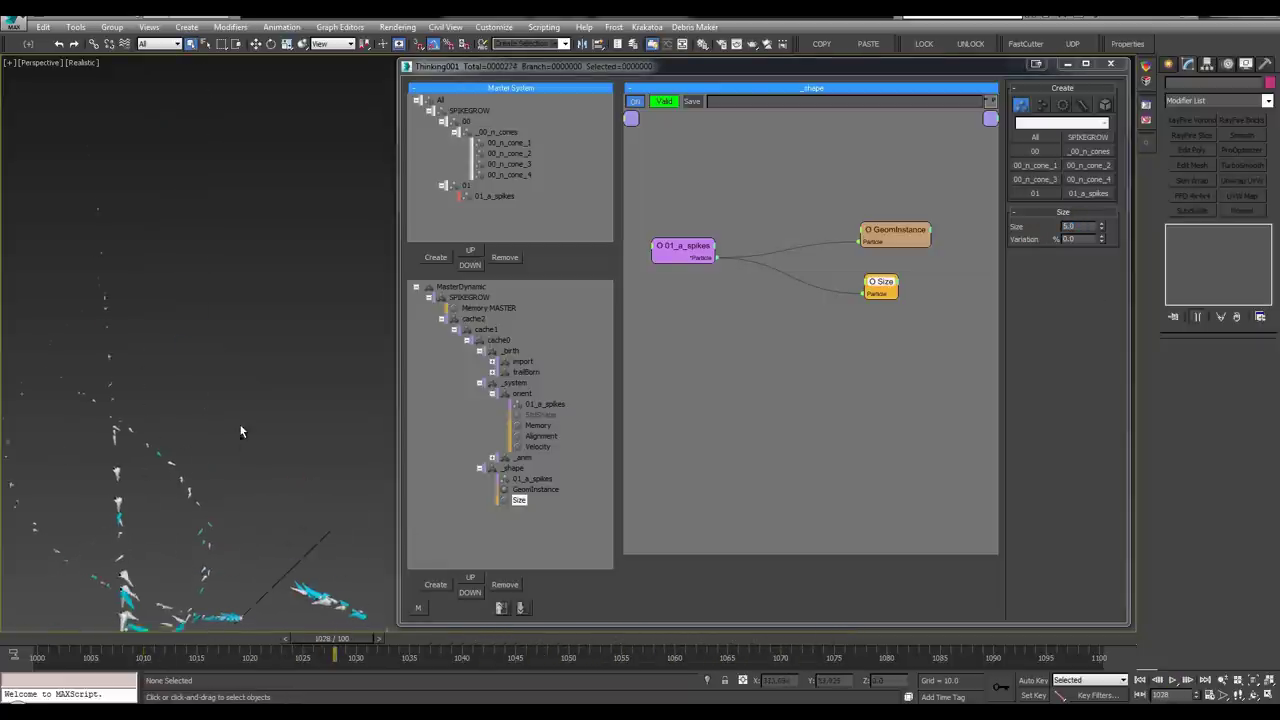
{"action": "middle_click_drag", "start_coordinate": [267, 328], "coordinate": [249, 236]}
{"action": "scroll", "coordinate": [214, 511], "scroll_direction": "down", "scroll_amount": 2}
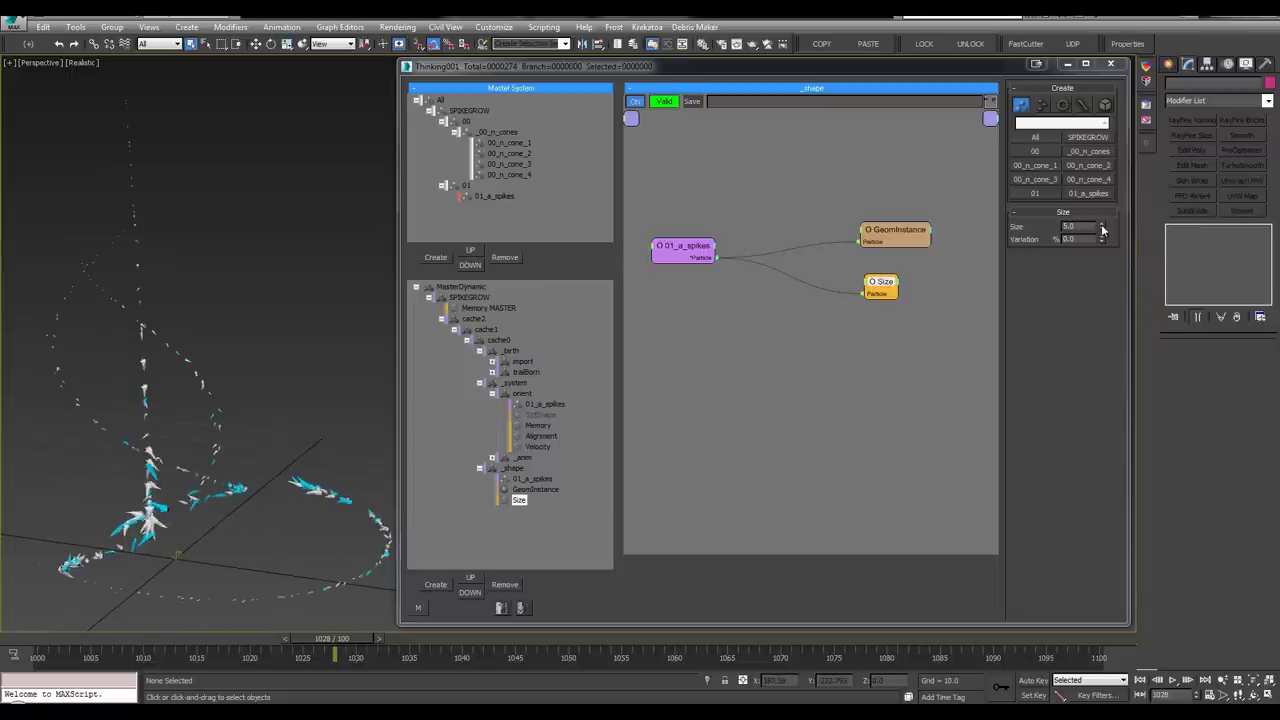
{"action": "left_click_drag", "start_coordinate": [1103, 230], "coordinate": [1098, 95]}
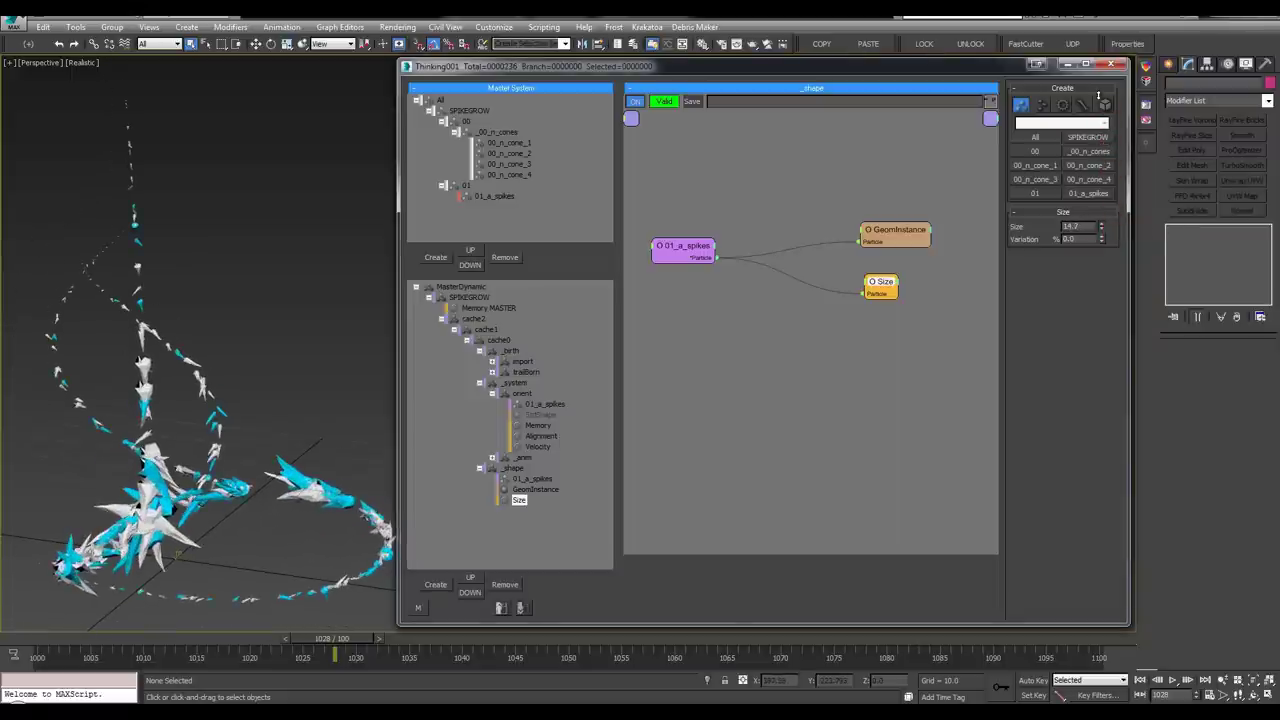
{"action": "middle_click_drag", "start_coordinate": [176, 385], "coordinate": [280, 392], "text": "alt"}
Turn off Invert in the orient set's Alignment operator and play the simulation to check the spike direction
{"action": "left_click", "coordinate": [540, 436]}
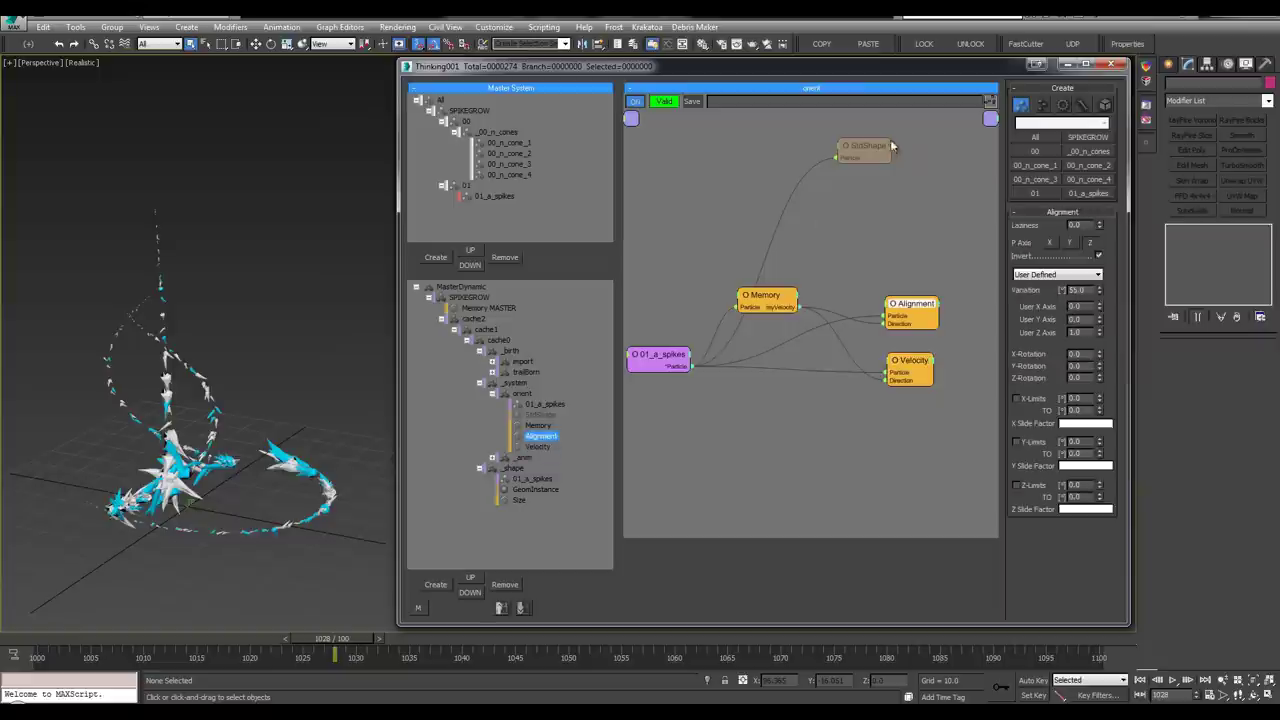
{"action": "left_click", "coordinate": [1097, 257]}
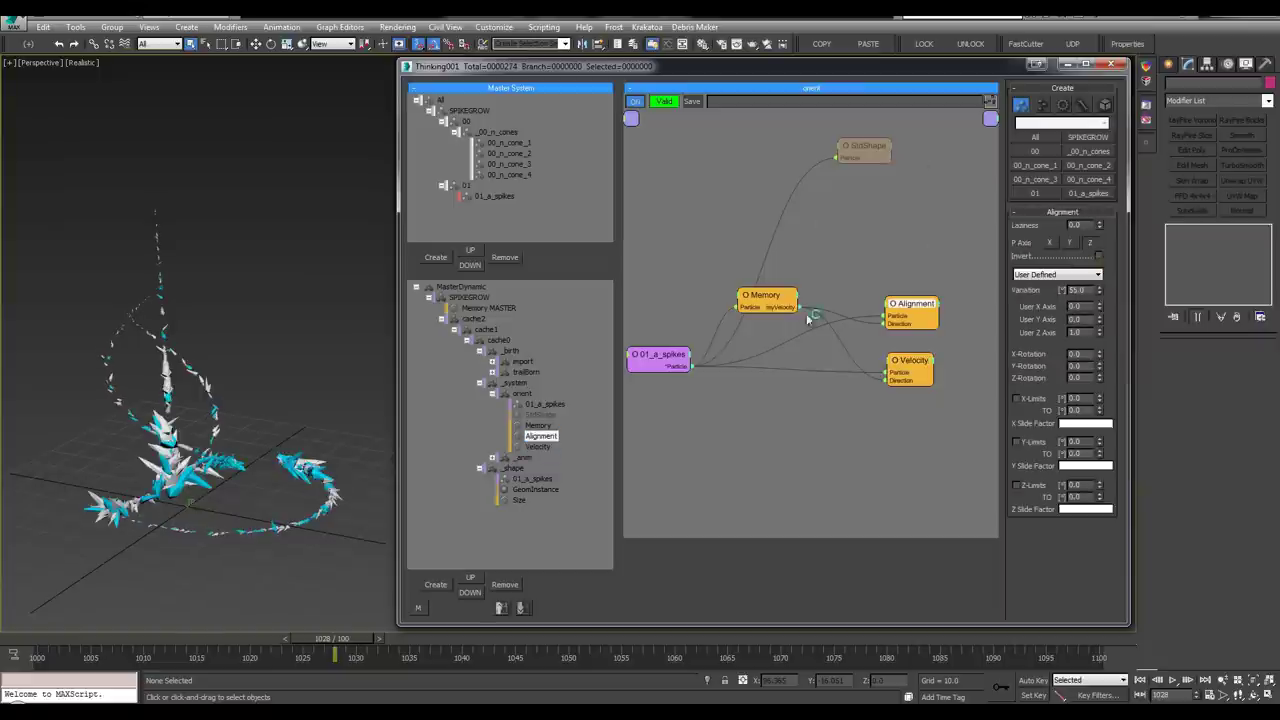
{"action": "key", "text": "/"}
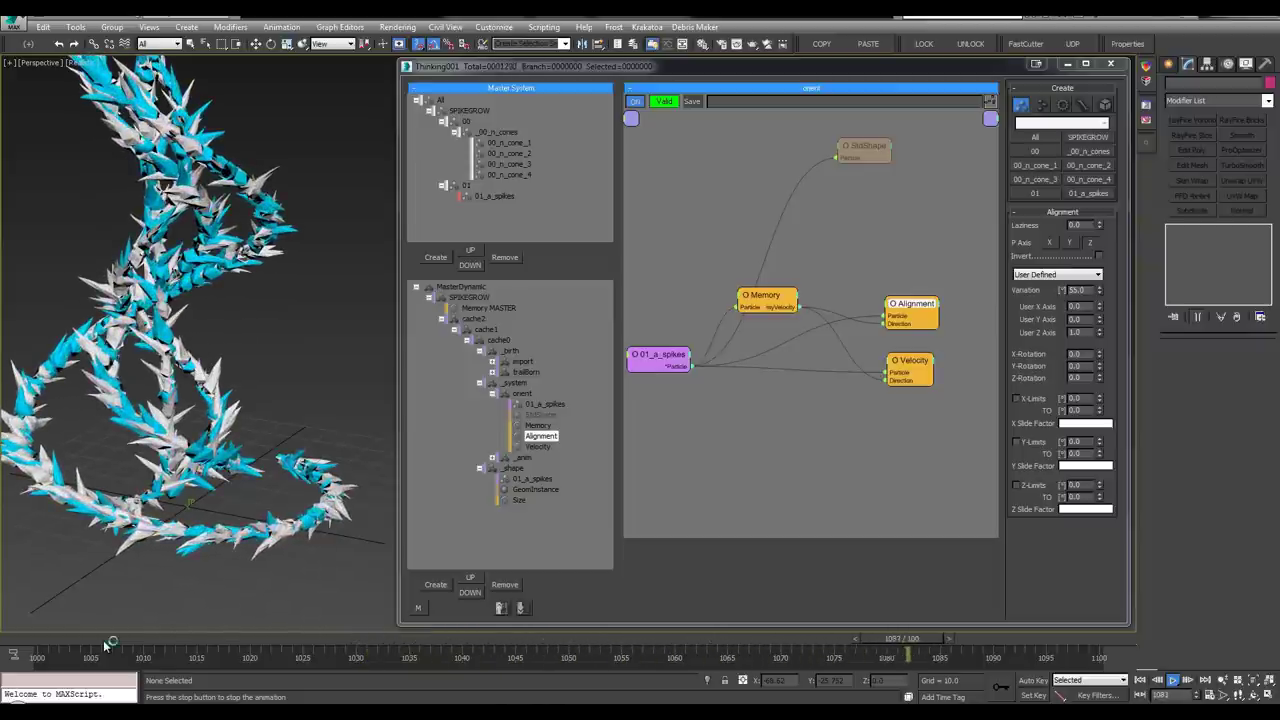
{"action": "scroll", "coordinate": [116, 616], "scroll_direction": "down", "scroll_amount": 3}
{"action": "middle_click_drag", "start_coordinate": [196, 450], "coordinate": [221, 522]}
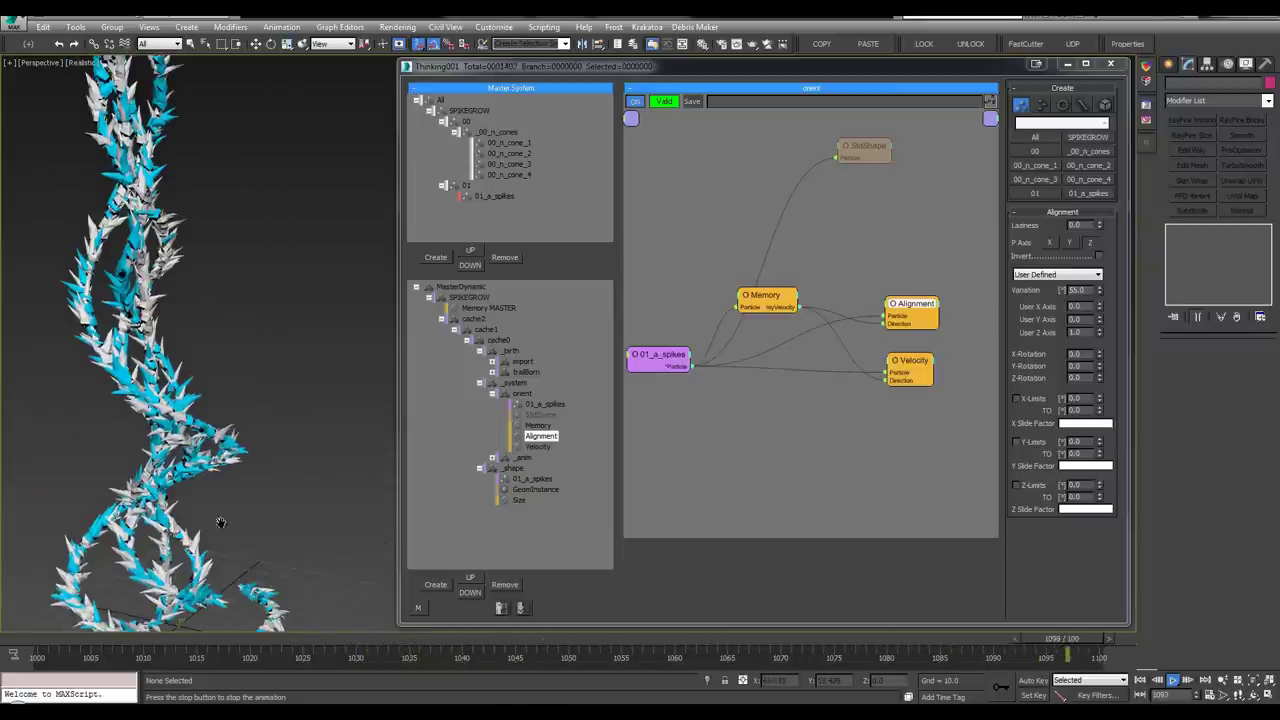
Rerun the simulation to frame 1067 and examine the spike trails up close and as a whole
{"action": "left_click", "coordinate": [73, 641]}
{"action": "left_click_drag", "start_coordinate": [237, 652], "coordinate": [765, 652]}
{"action": "scroll", "coordinate": [158, 460], "scroll_direction": "up", "scroll_amount": 5}
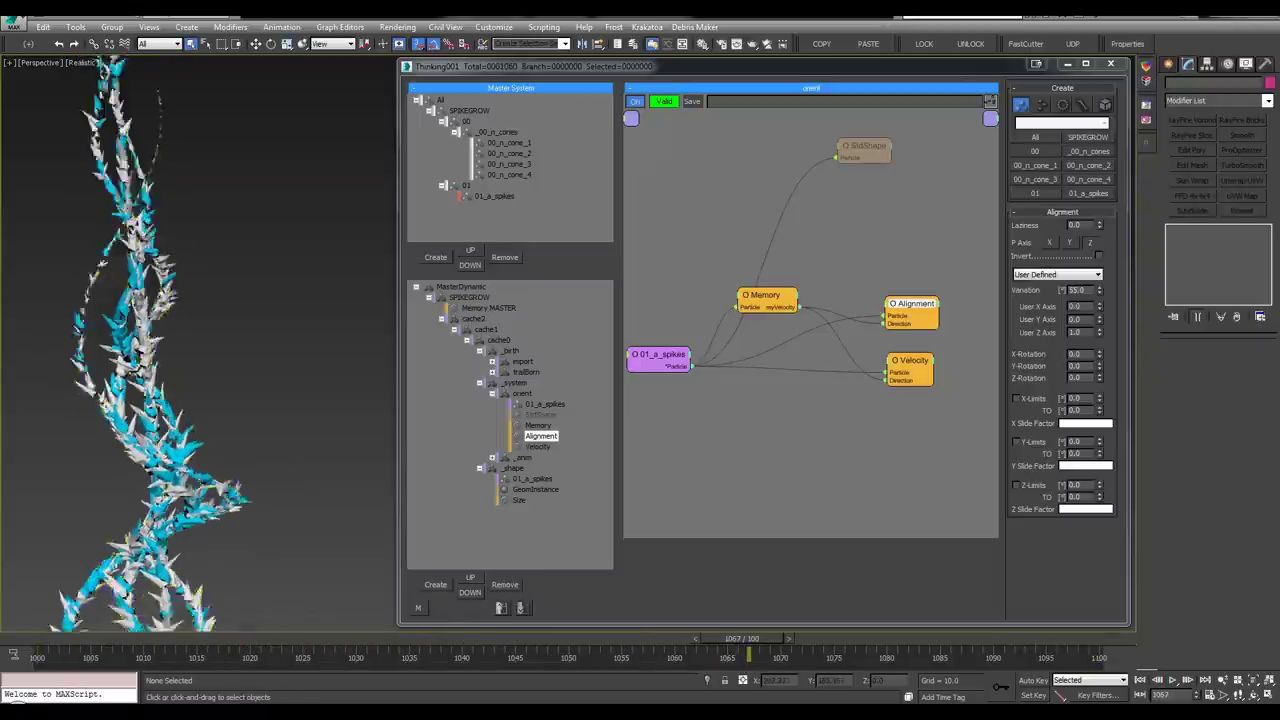
{"action": "scroll", "coordinate": [245, 432], "scroll_direction": "down", "scroll_amount": 4}
{"action": "scroll", "coordinate": [245, 432], "scroll_direction": "down", "scroll_amount": 3}
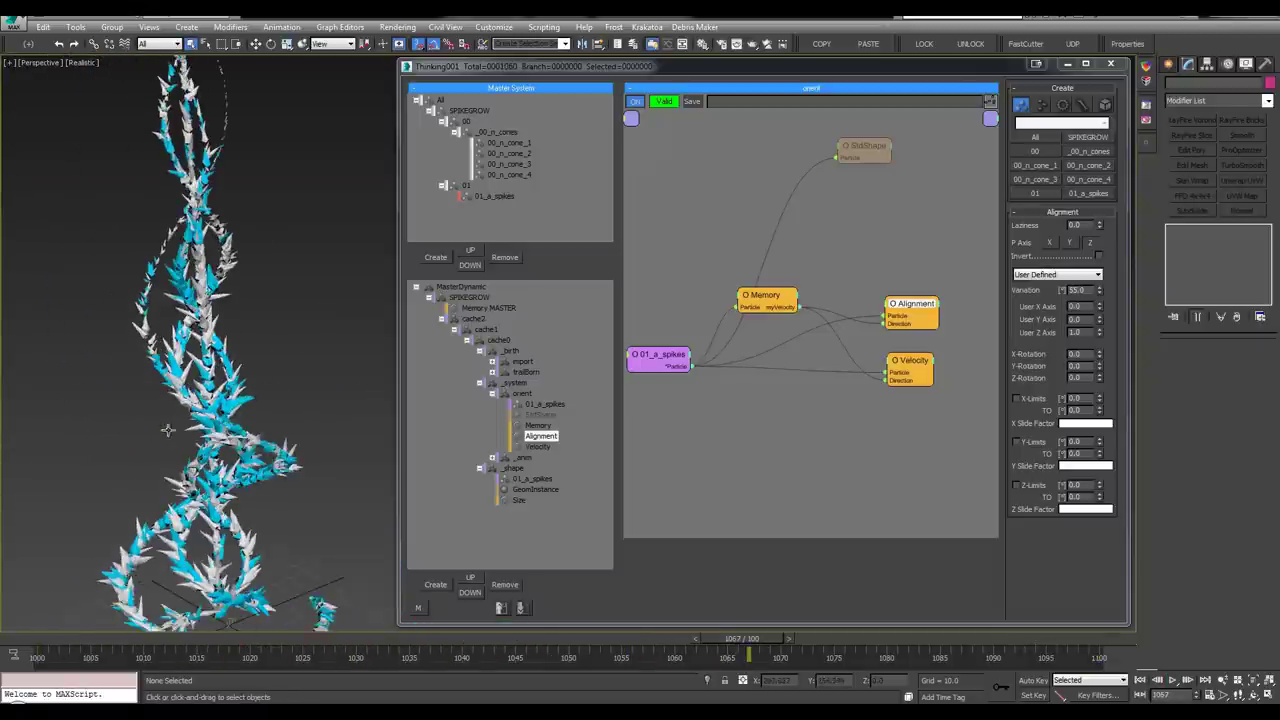
{"action": "middle_click_drag", "start_coordinate": [166, 429], "coordinate": [172, 471]}
{"action": "scroll", "coordinate": [252, 473], "scroll_direction": "down", "scroll_amount": 4}
Show the Layer Explorer, close the Thinking Particles editor and unhide the 05_curveCntrls layer
{"action": "key", "text": "alt+w"}
{"action": "middle_click_drag", "start_coordinate": [252, 477], "coordinate": [314, 435]}
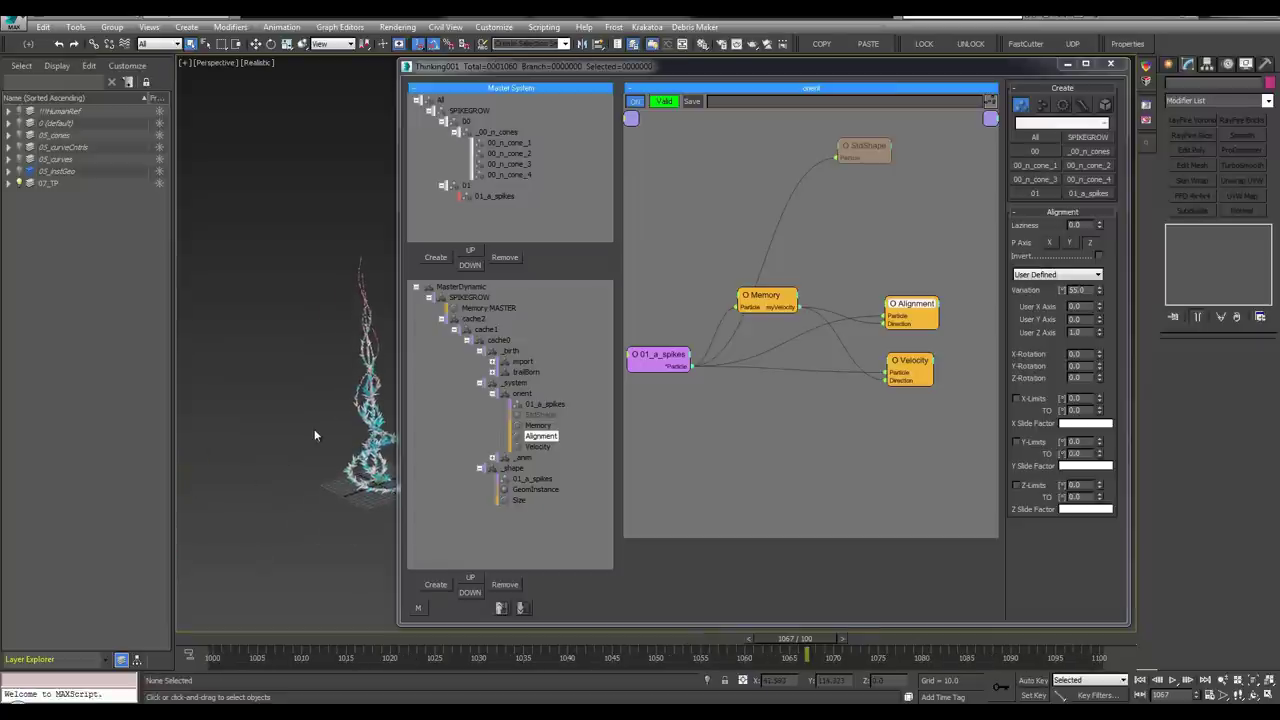
{"action": "left_click", "coordinate": [1109, 65]}
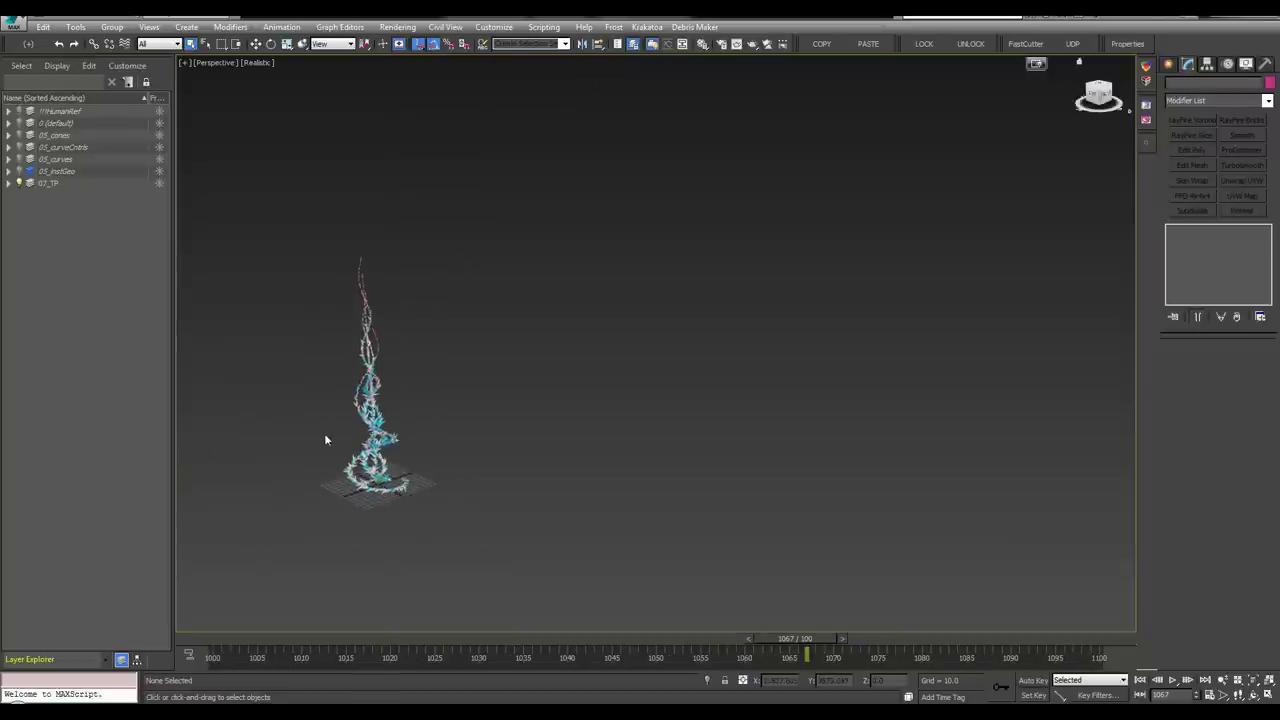
{"action": "scroll", "coordinate": [346, 389], "scroll_direction": "up", "scroll_amount": 6}
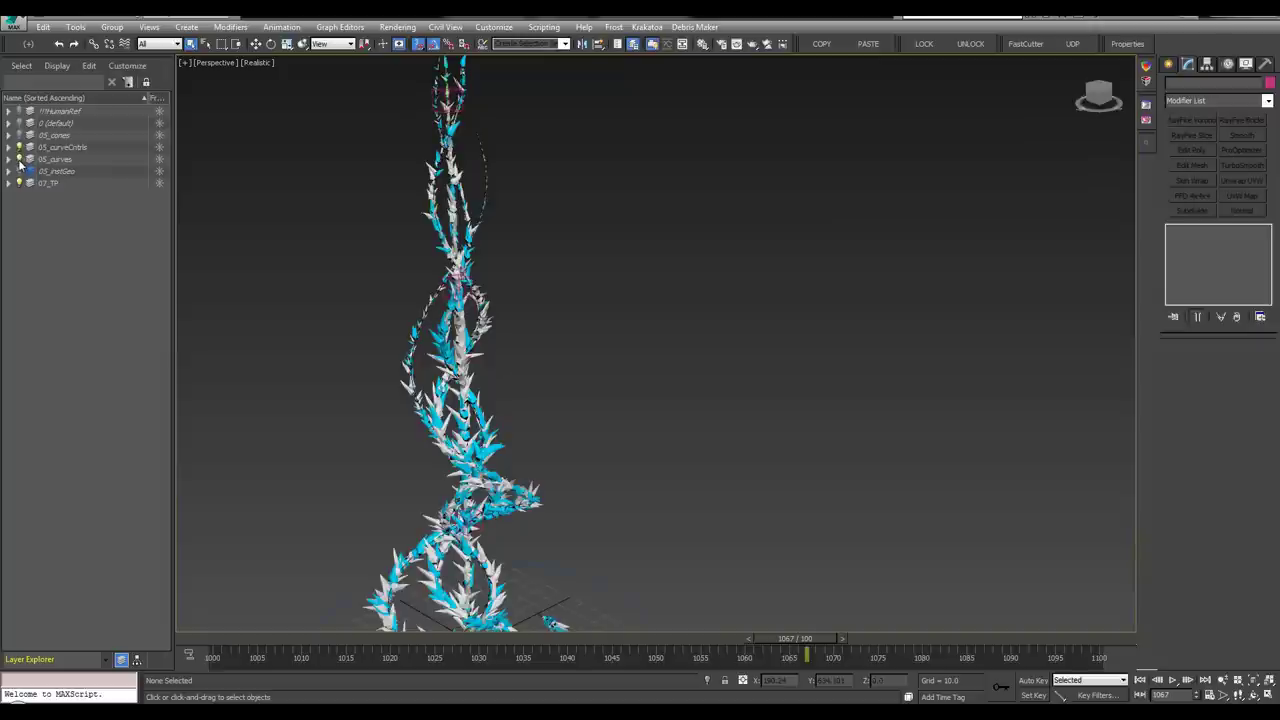
{"action": "scroll", "coordinate": [420, 350], "scroll_direction": "down", "scroll_amount": 5}
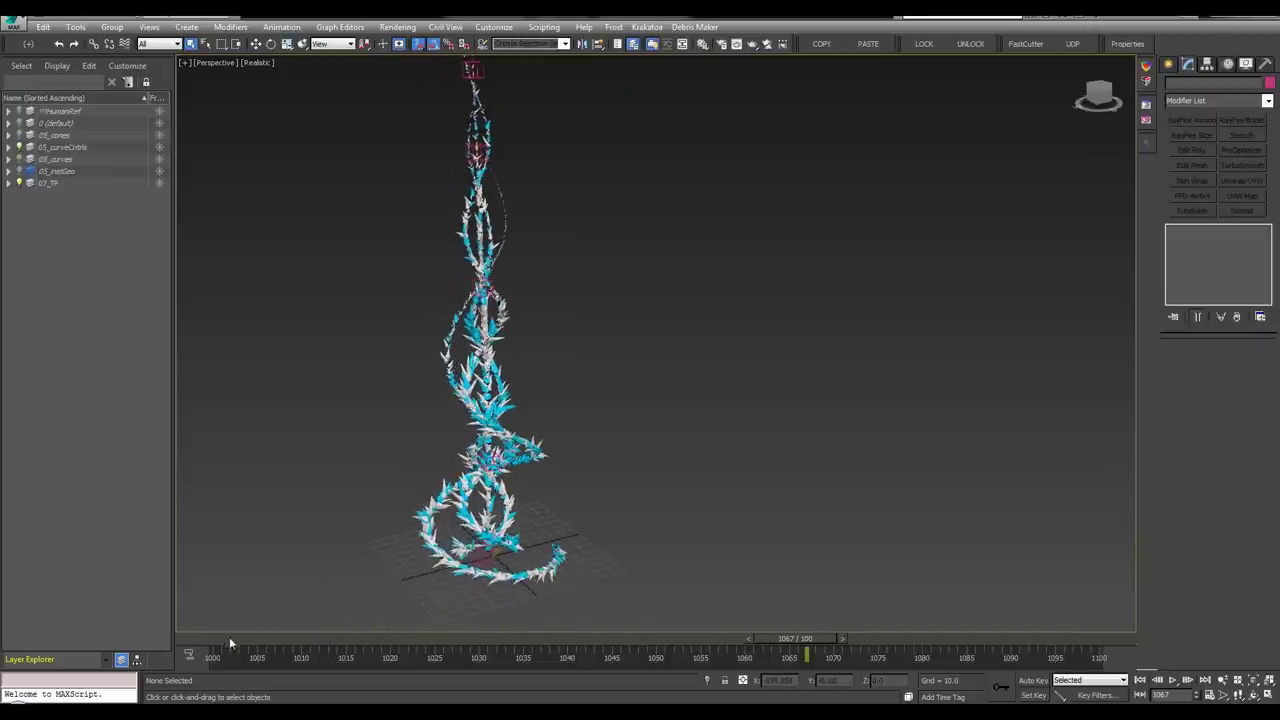
At frame 1029, rotate the Point001 control helper at the base of the curves by -85 degrees about Y
{"action": "left_click_drag", "start_coordinate": [228, 639], "coordinate": [506, 575]}
{"action": "left_click", "coordinate": [484, 555]}
{"action": "middle_click_drag", "start_coordinate": [468, 547], "coordinate": [574, 446]}
{"action": "middle_click_drag", "start_coordinate": [574, 446], "coordinate": [571, 420], "text": "alt"}
{"action": "key", "text": "e"}
{"action": "left_click_drag", "start_coordinate": [571, 421], "coordinate": [520, 420]}
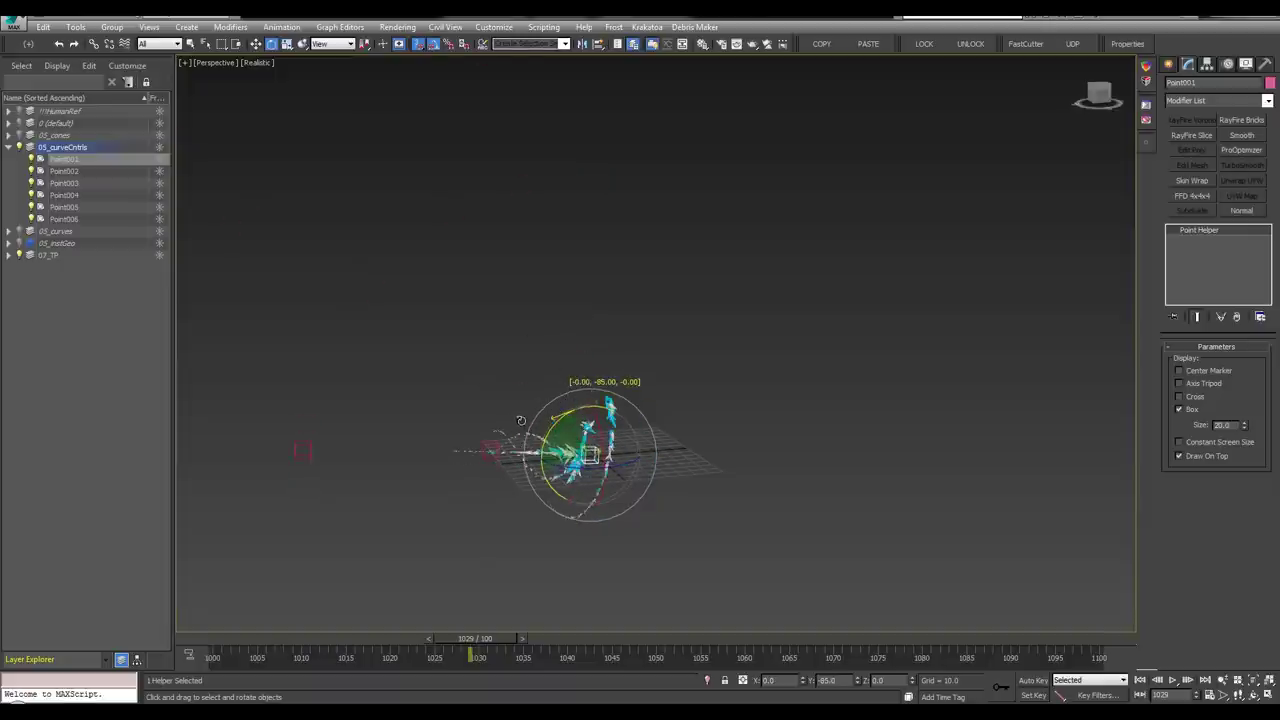
Undo the last rotation of the Point001 helper and unhide the 05_curves layer
{"action": "key", "text": "ctrl+z"}
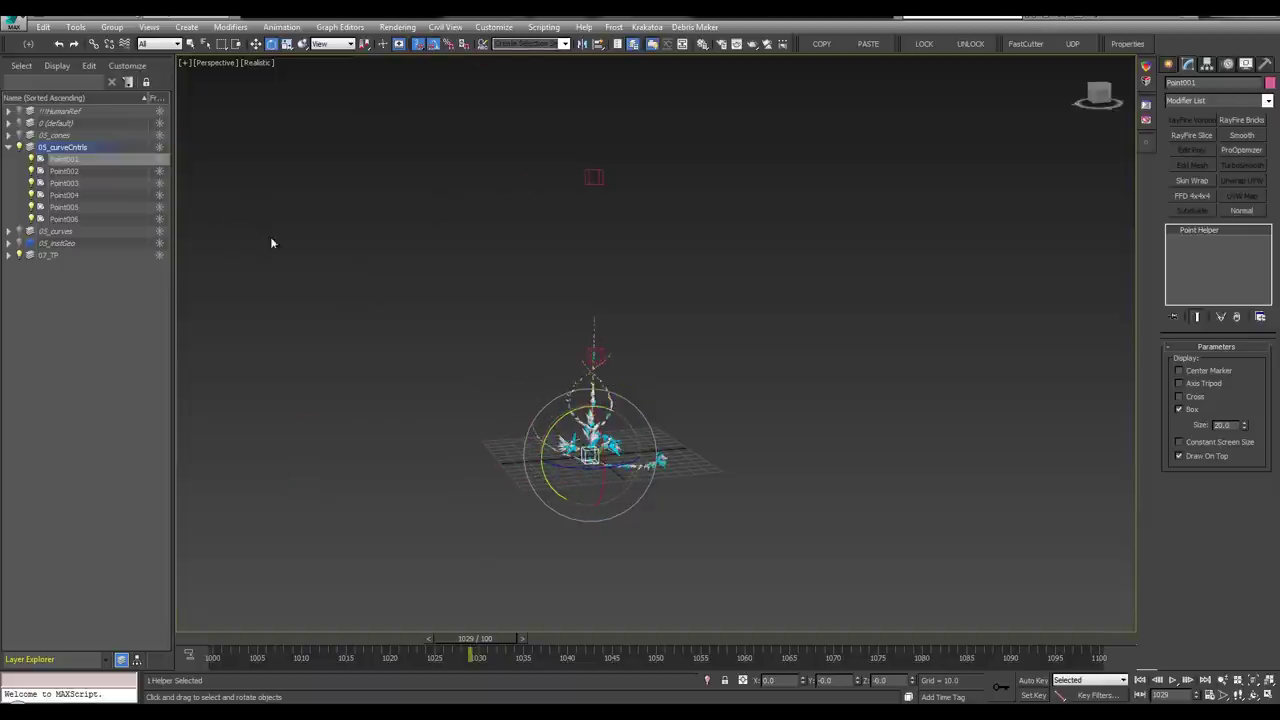
{"action": "left_click", "coordinate": [19, 231]}
Rotate the Circle001 shape around the base of the curves by -5 degrees about Y
{"action": "left_click", "coordinate": [703, 437]}
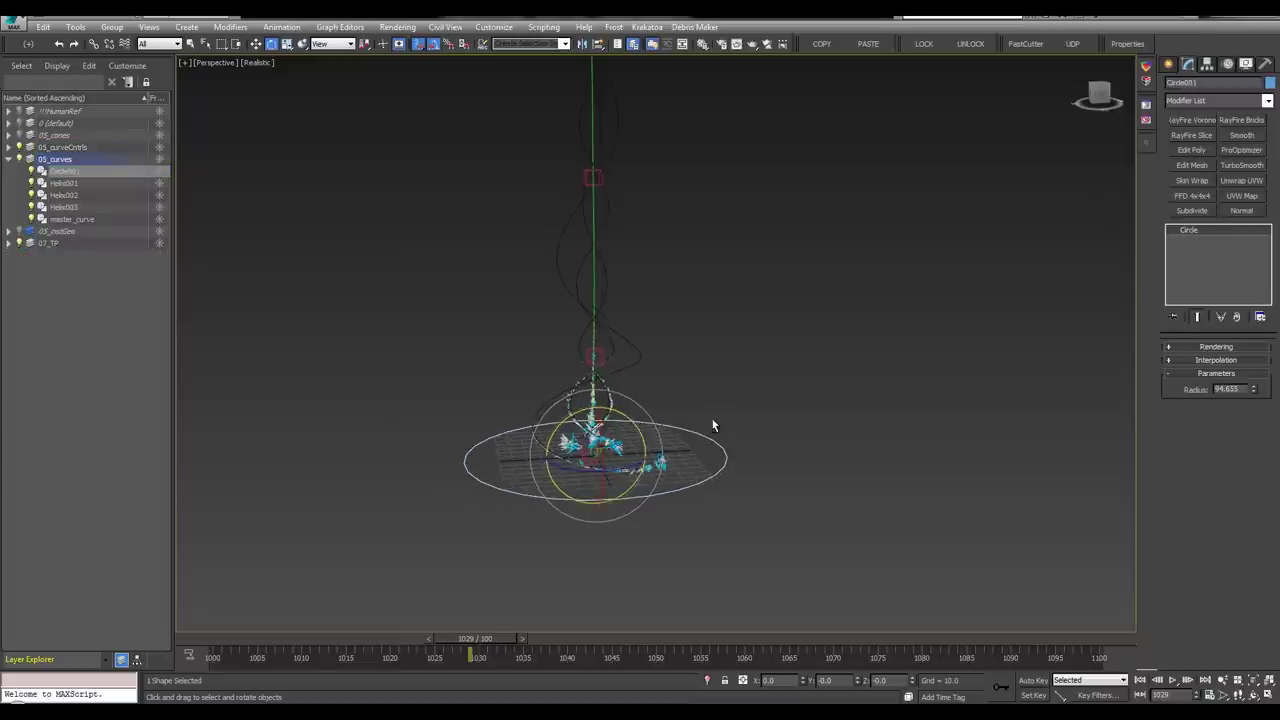
{"action": "left_click_drag", "start_coordinate": [618, 411], "coordinate": [556, 398]}
{"action": "middle_click_drag", "start_coordinate": [520, 373], "coordinate": [679, 353]}
{"action": "left_click_drag", "start_coordinate": [716, 411], "coordinate": [775, 408]}
{"action": "left_click_drag", "start_coordinate": [733, 371], "coordinate": [753, 367]}
{"action": "middle_click_drag", "start_coordinate": [753, 367], "coordinate": [777, 368]}
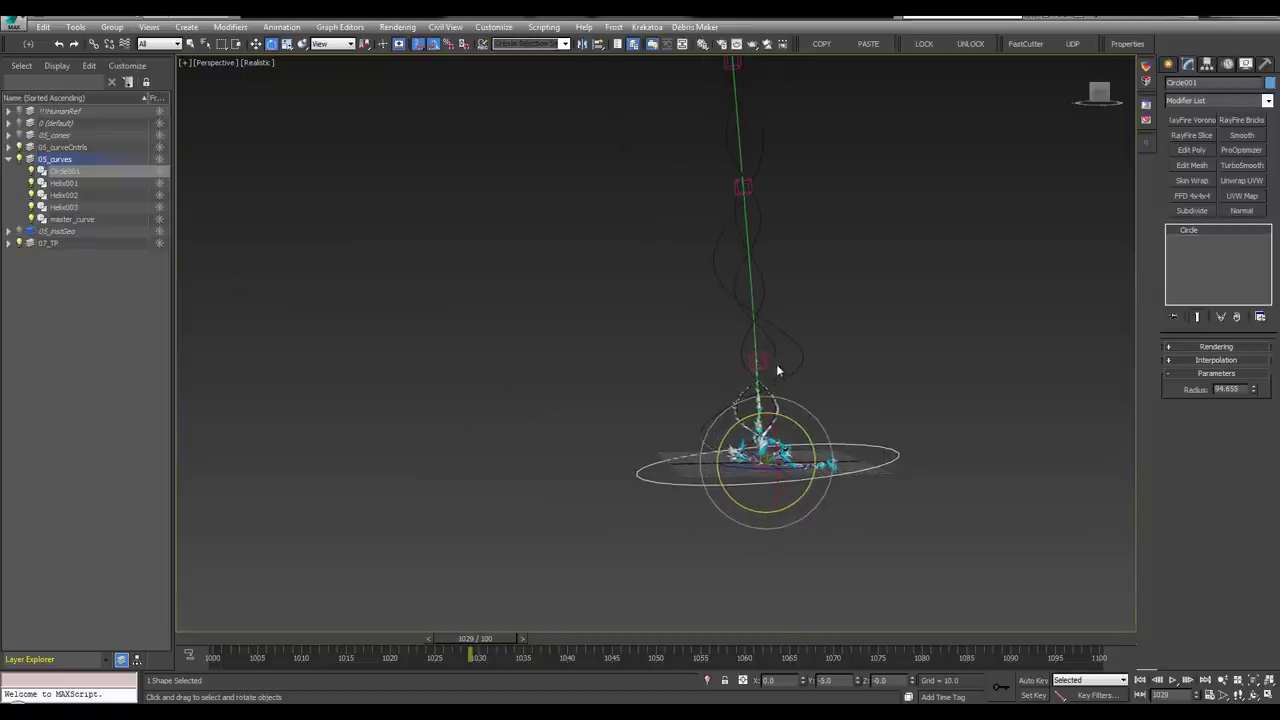
Switch to the Move tool with the Point002 helper selected and return the timeline to frame 1000
{"action": "left_click", "coordinate": [758, 360]}
{"action": "key", "text": "w"}
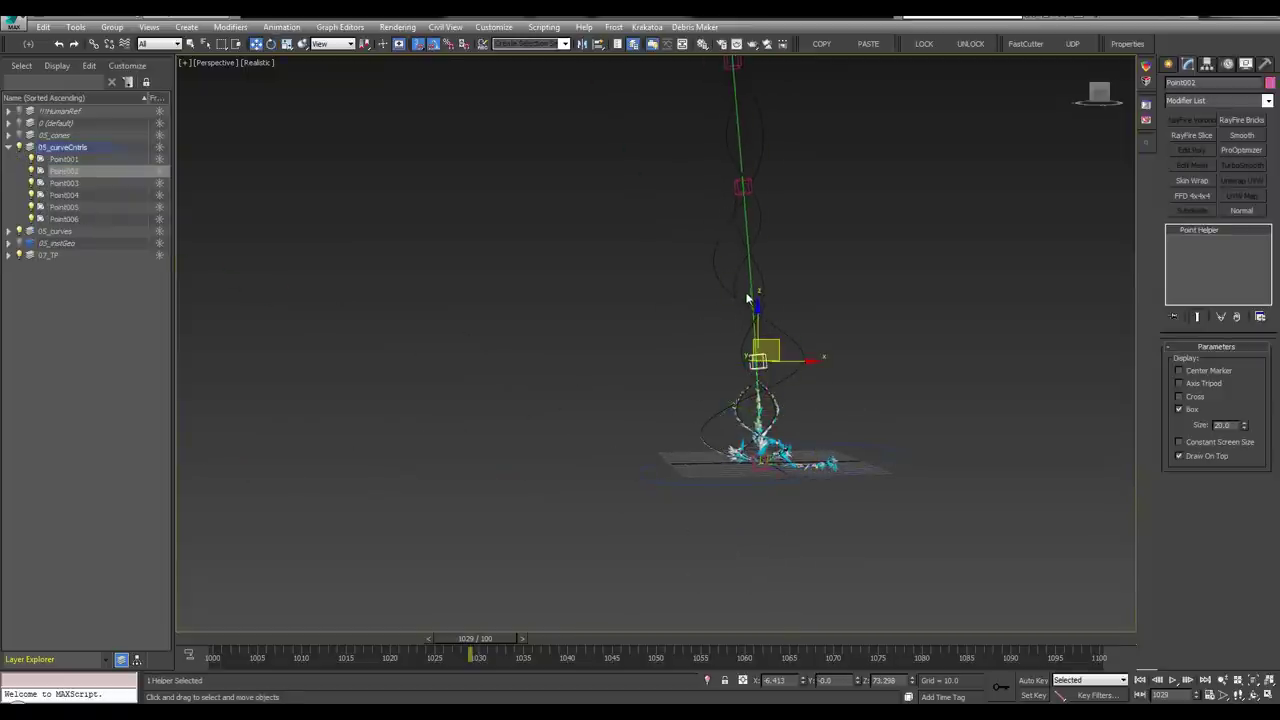
{"action": "scroll", "coordinate": [749, 298], "scroll_direction": "down", "scroll_amount": 3}
{"action": "middle_click_drag", "start_coordinate": [749, 342], "coordinate": [747, 434]}
{"action": "key", "text": "Home"}
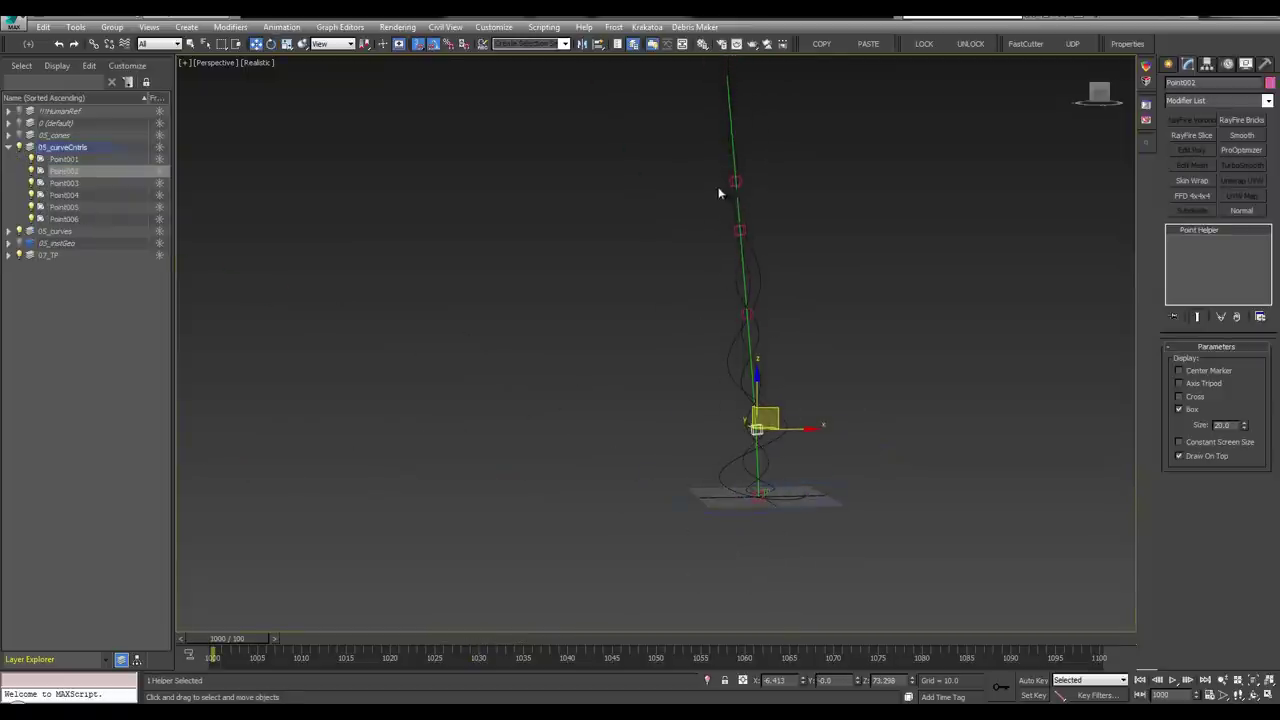
{"action": "middle_click_drag", "start_coordinate": [709, 137], "coordinate": [707, 211]}
{"action": "left_click", "coordinate": [719, 104]}
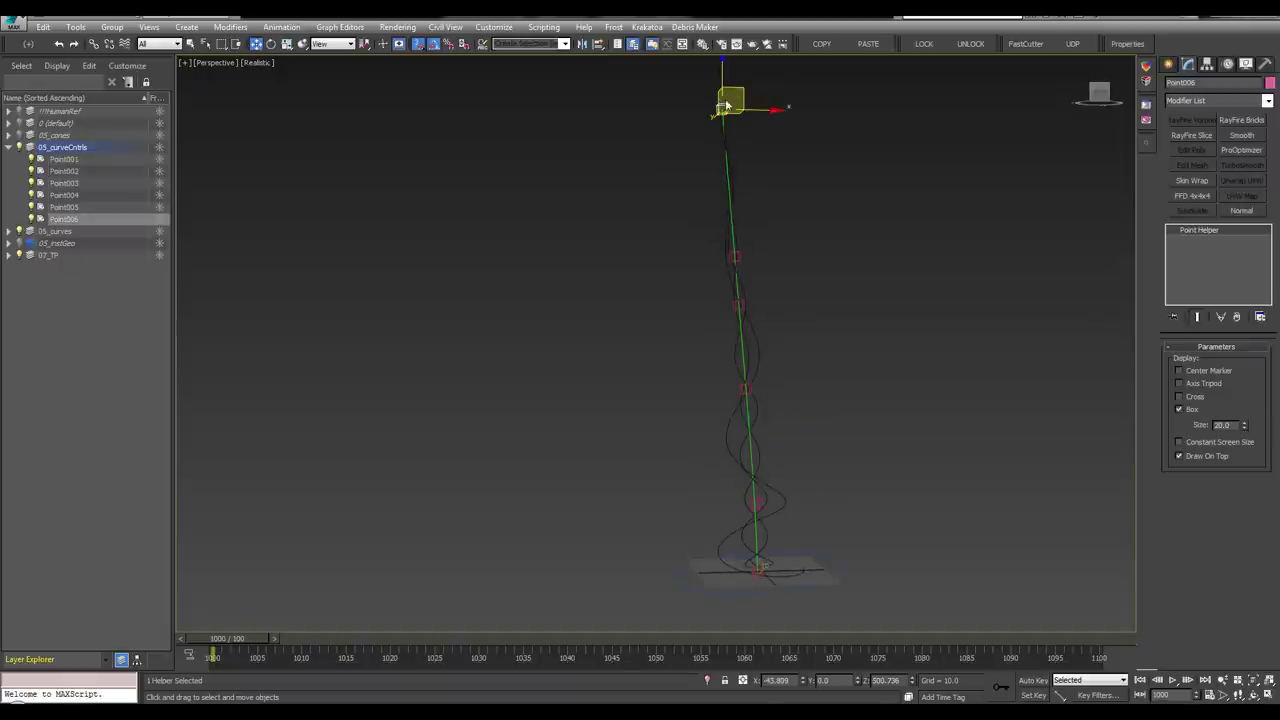
{"action": "left_click_drag", "start_coordinate": [537, 218], "coordinate": [400, 442]}
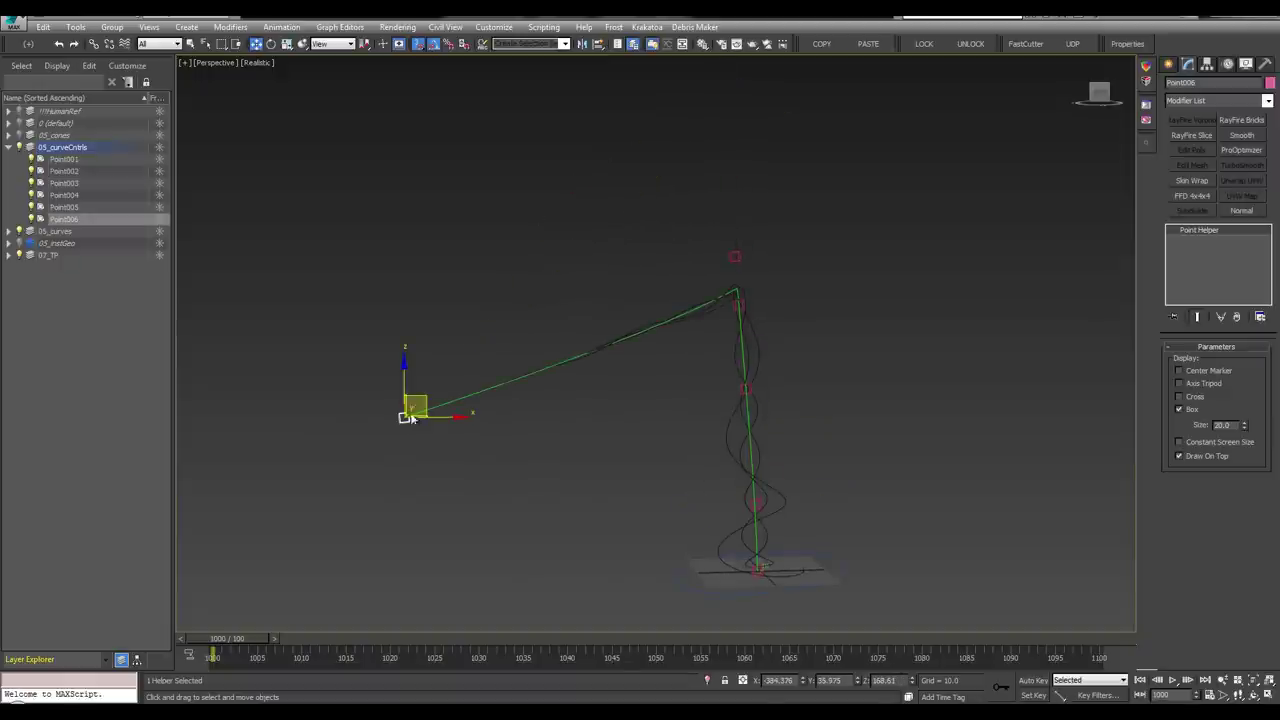
{"action": "middle_click_drag", "start_coordinate": [462, 390], "coordinate": [468, 326]}
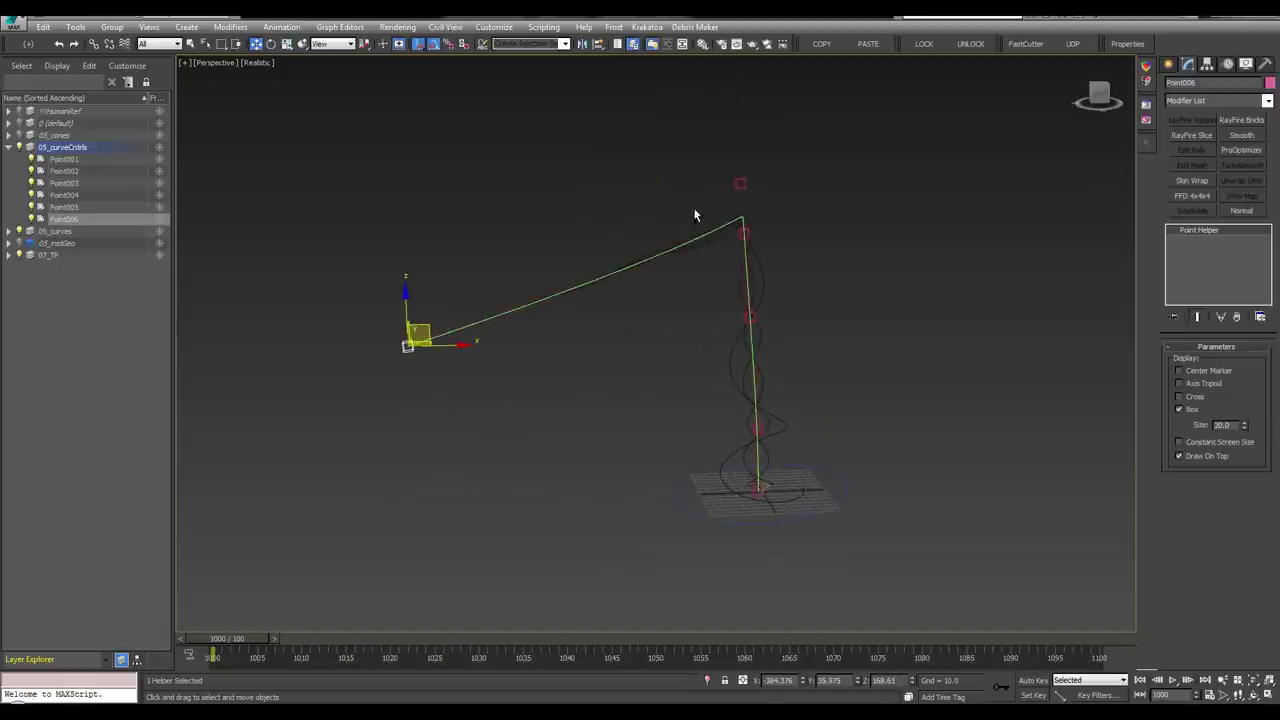
{"action": "key", "text": "ctrl+z"}
Move the three uppermost curve helpers down and far out along negative X, with Point006 at about X -586, Z 111
{"action": "middle_click_drag", "start_coordinate": [760, 258], "coordinate": [750, 361]}
{"action": "left_click", "coordinate": [772, 156]}
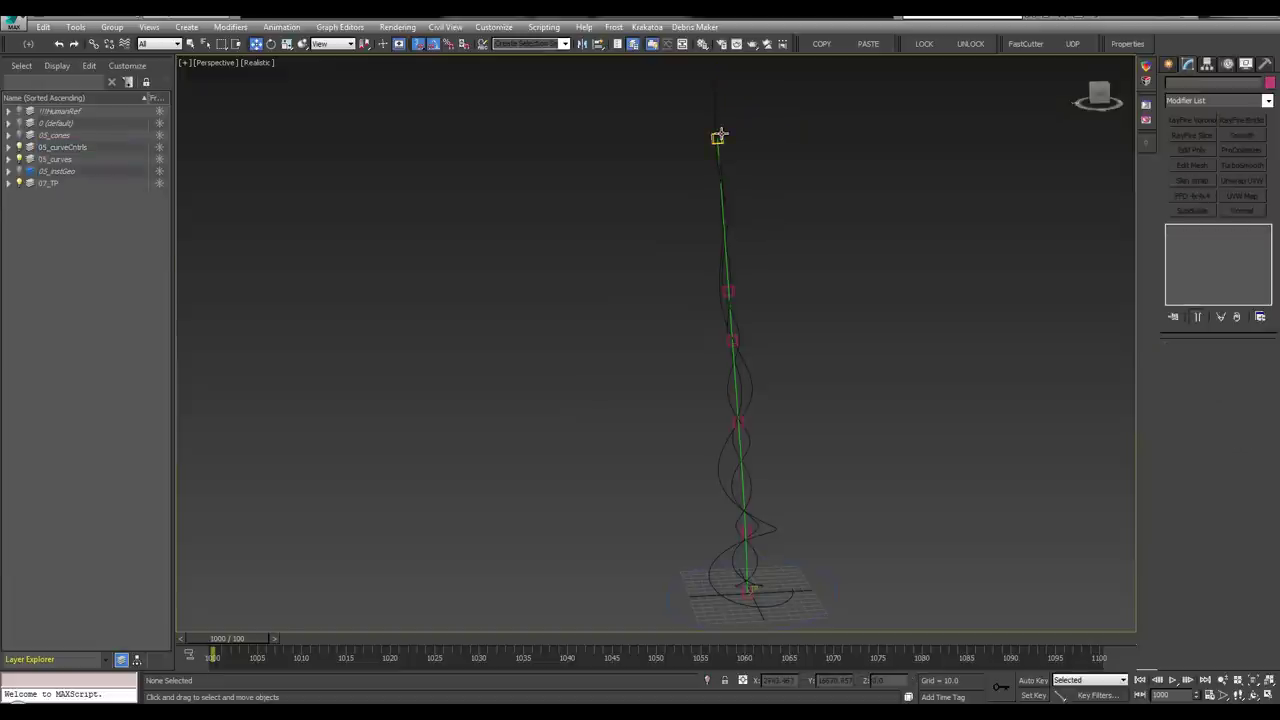
{"action": "left_click_drag", "start_coordinate": [718, 134], "coordinate": [239, 498]}
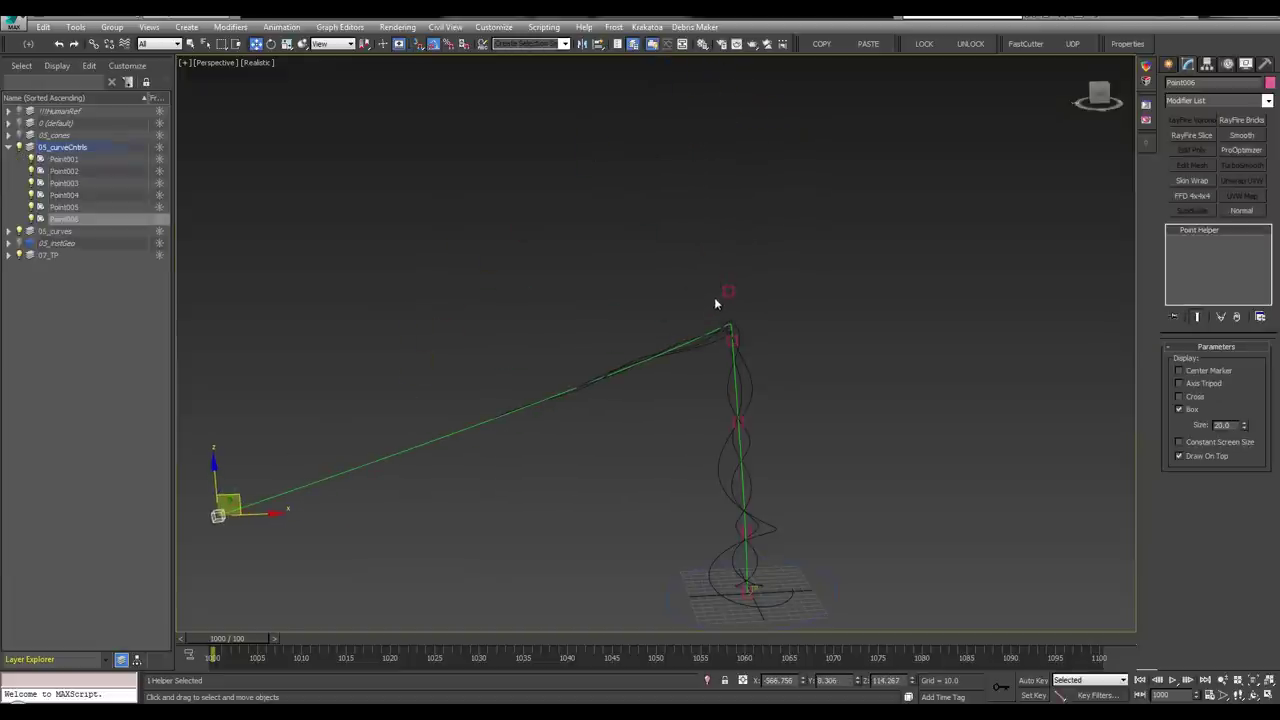
{"action": "left_click_drag", "start_coordinate": [728, 289], "coordinate": [319, 490]}
{"action": "left_click_drag", "start_coordinate": [726, 317], "coordinate": [204, 519]}
{"action": "middle_click_drag", "start_coordinate": [366, 365], "coordinate": [460, 254]}
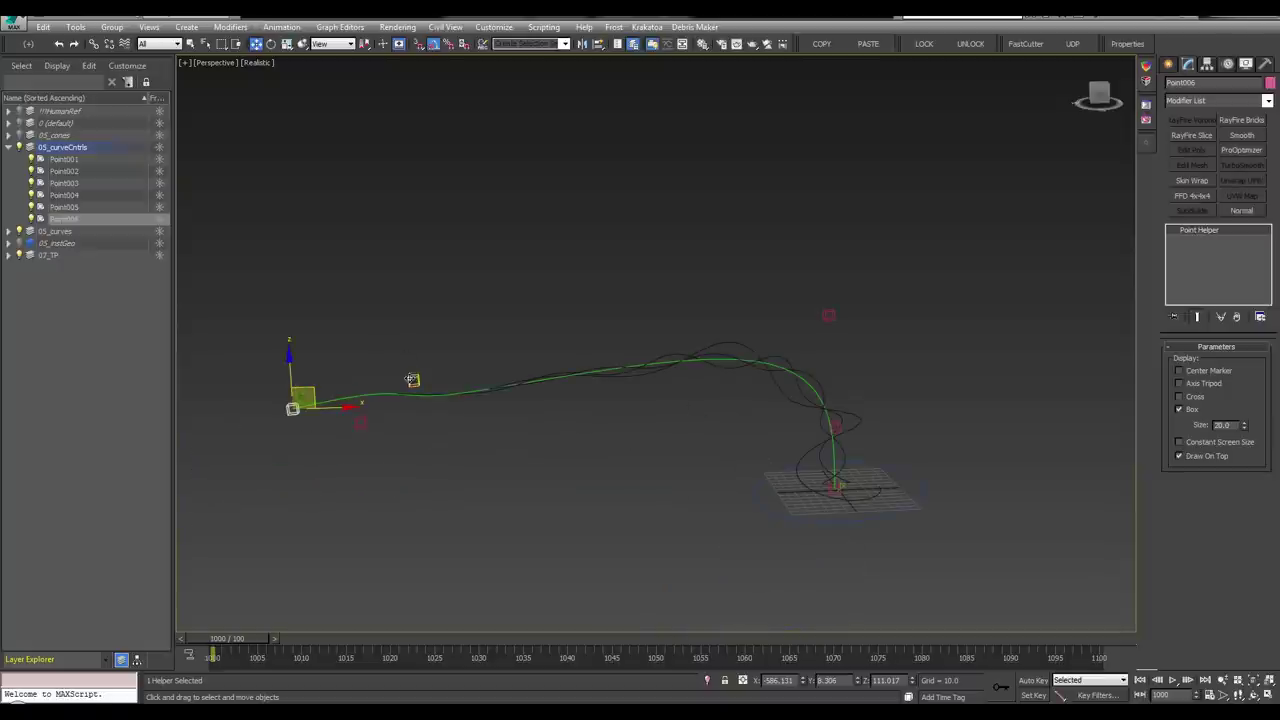
Shape a wave in the curve by moving Point004 to about X -268, Z 25 and Point003 to about X -119, Z 71
{"action": "mouse_move", "coordinate": [412, 380]}
{"action": "left_mouse_down"}
{"action": "mouse_move", "coordinate": [614, 351]}
{"action": "mouse_move", "coordinate": [520, 354]}
{"action": "mouse_move", "coordinate": [391, 407]}
{"action": "mouse_move", "coordinate": [600, 371]}
{"action": "mouse_move", "coordinate": [597, 354]}
{"action": "left_mouse_up"}
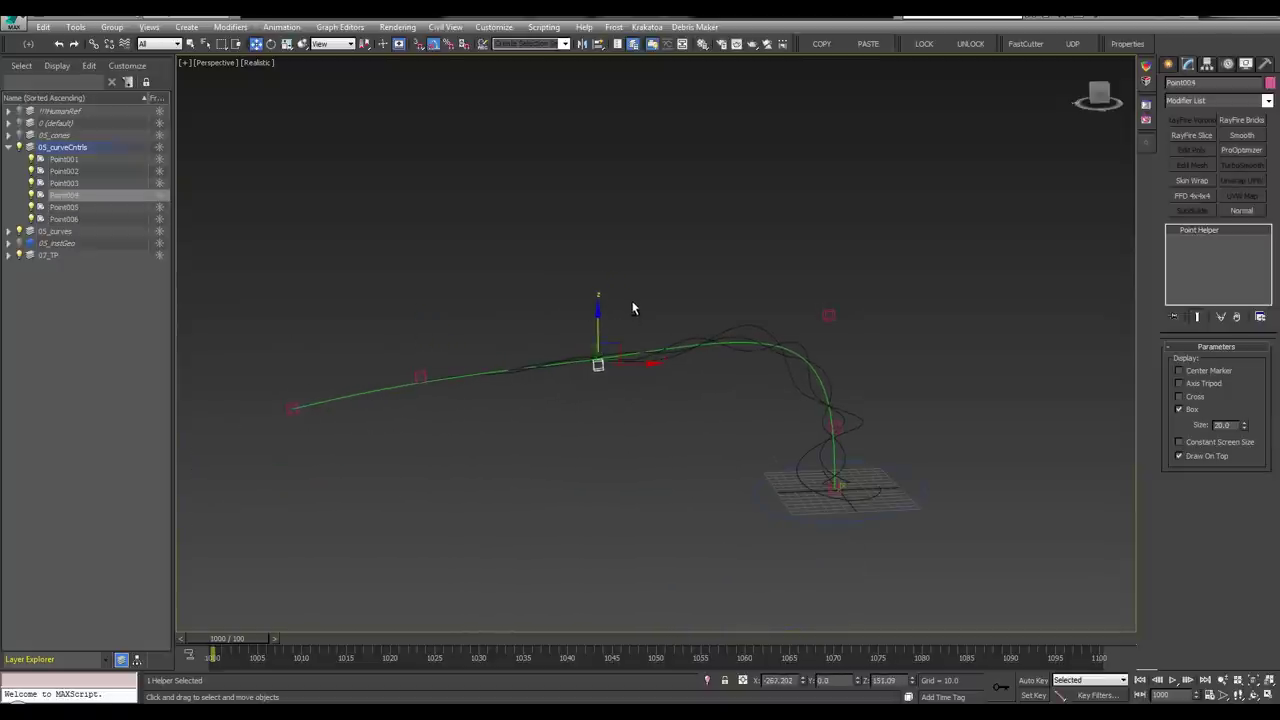
{"action": "middle_click_drag", "start_coordinate": [632, 308], "coordinate": [613, 334], "text": "alt"}
{"action": "left_click_drag", "start_coordinate": [605, 343], "coordinate": [610, 457]}
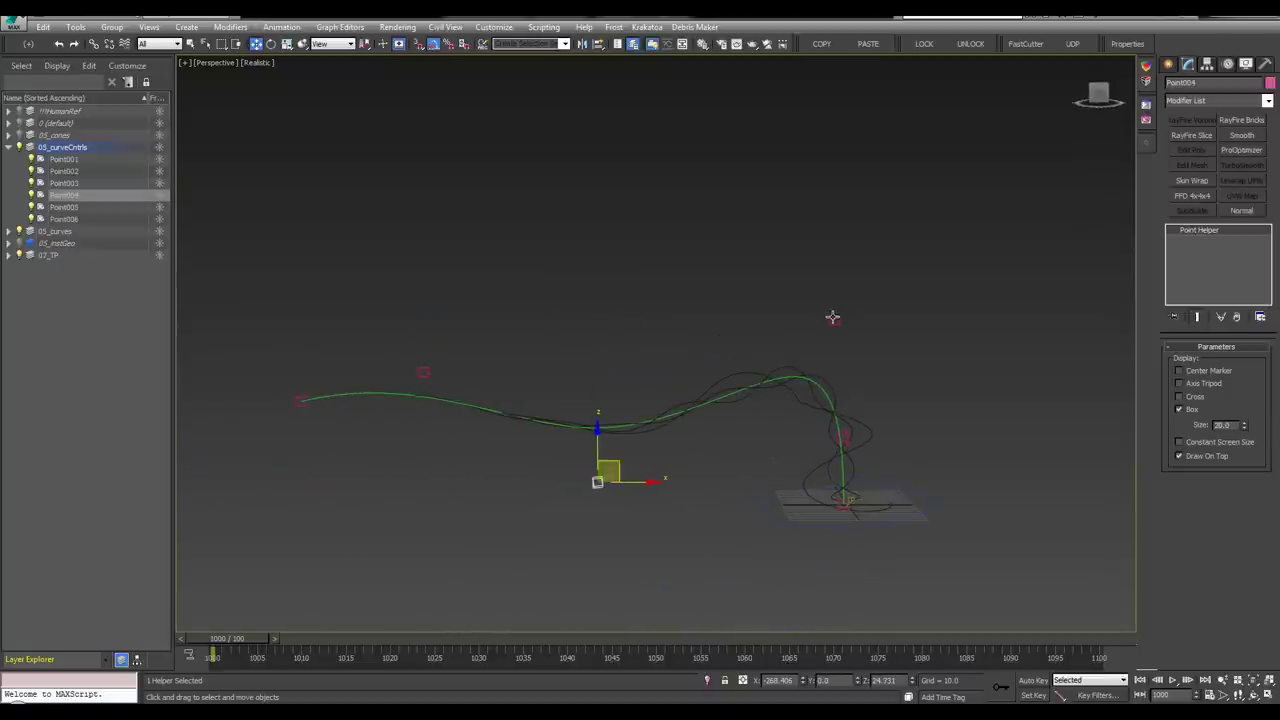
{"action": "left_click_drag", "start_coordinate": [833, 317], "coordinate": [738, 439]}
From above, offset the Point002 and Point003 helpers to opposite sides of the curve, shifting Point003 about -62 in Y
{"action": "middle_click_drag", "start_coordinate": [831, 440], "coordinate": [966, 506], "text": "alt"}
{"action": "middle_click_drag", "start_coordinate": [680, 369], "coordinate": [659, 378]}
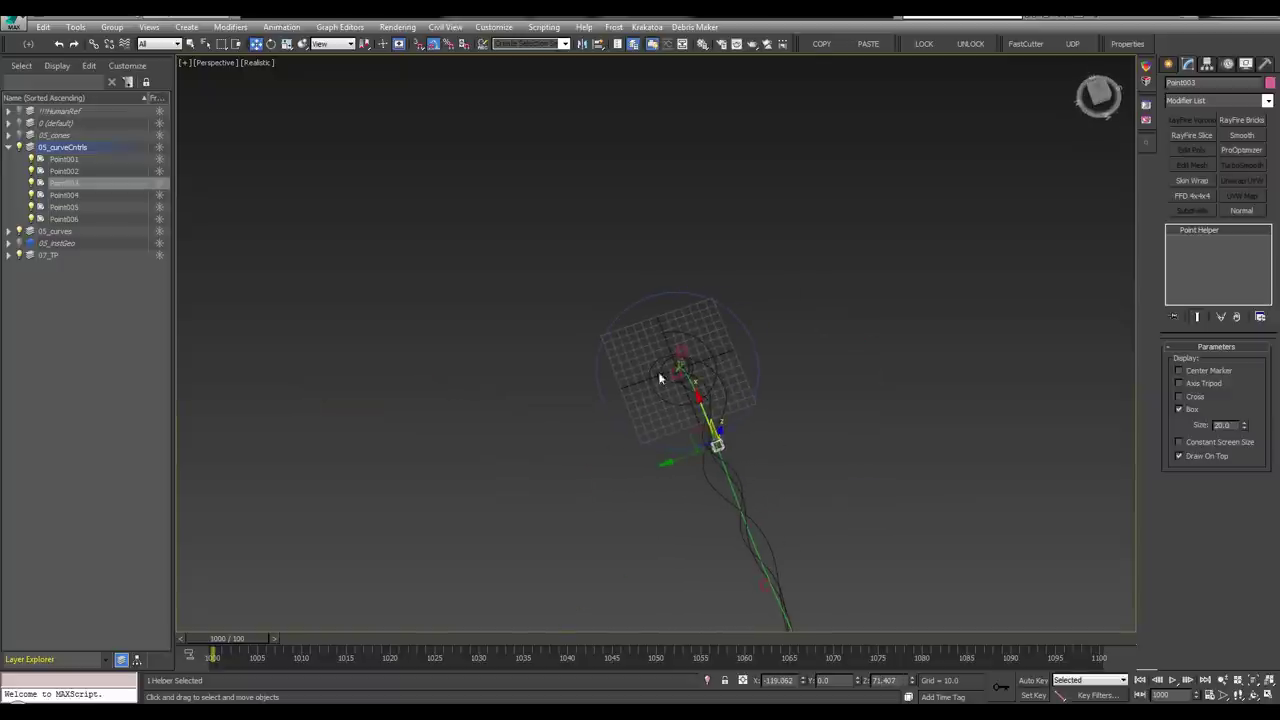
{"action": "left_click", "coordinate": [680, 350]}
{"action": "left_click_drag", "start_coordinate": [655, 338], "coordinate": [754, 408]}
{"action": "left_click", "coordinate": [719, 446]}
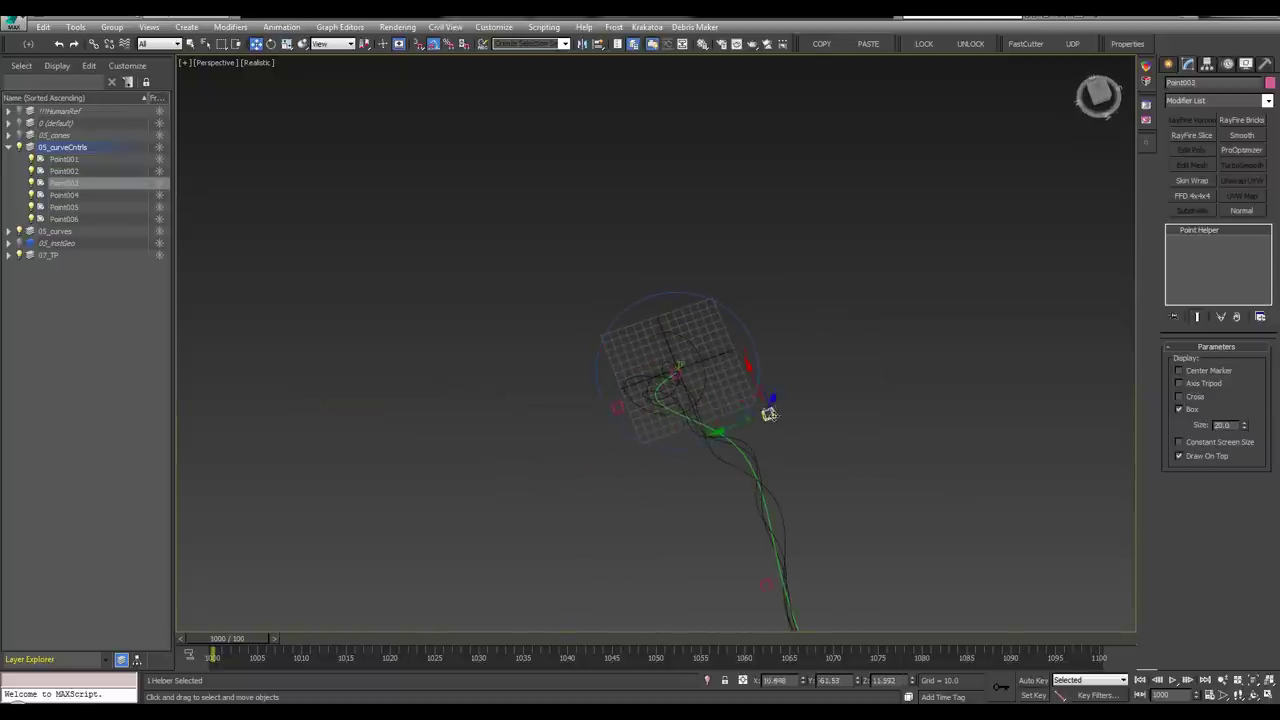
Pull Point006 sideways along Y, shift Point005 about -60 in Y and 17 up, and lower Point004 by about 26
{"action": "middle_click_drag", "start_coordinate": [735, 440], "coordinate": [757, 236], "text": "alt"}
{"action": "left_click_drag", "start_coordinate": [658, 262], "coordinate": [561, 276]}
{"action": "left_click_drag", "start_coordinate": [766, 218], "coordinate": [768, 203]}
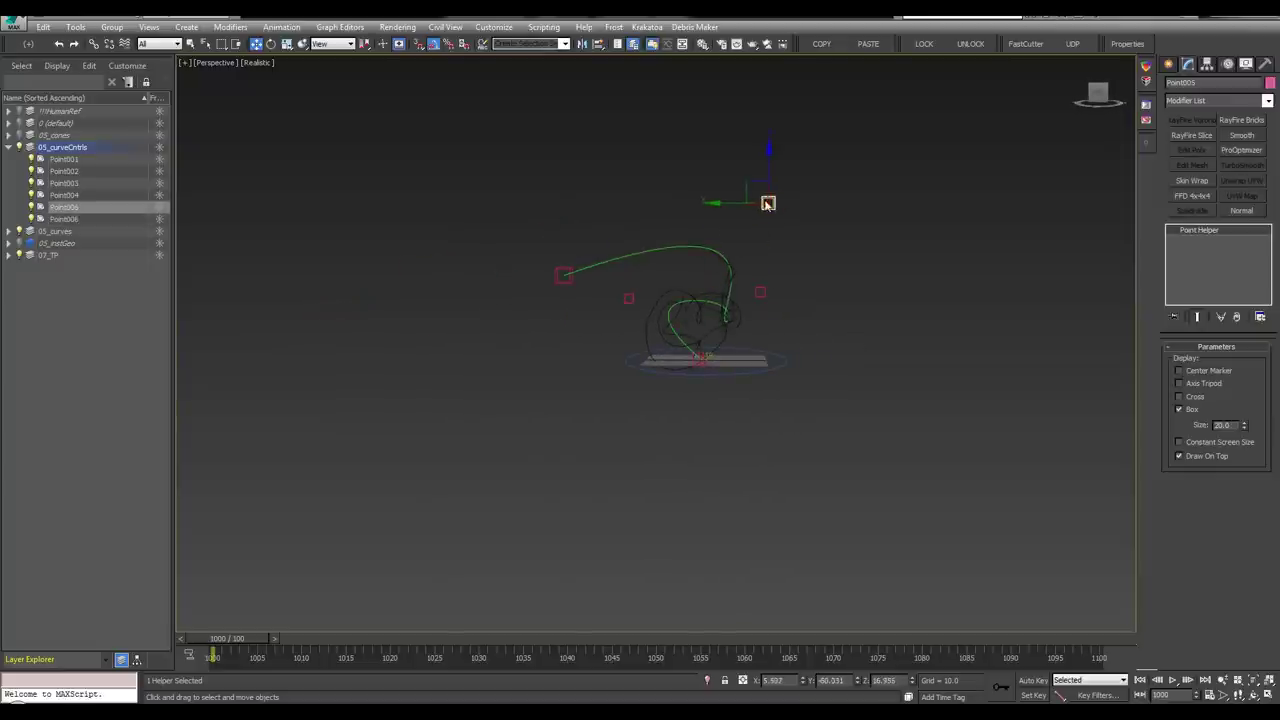
{"action": "left_click_drag", "start_coordinate": [695, 361], "coordinate": [660, 387]}
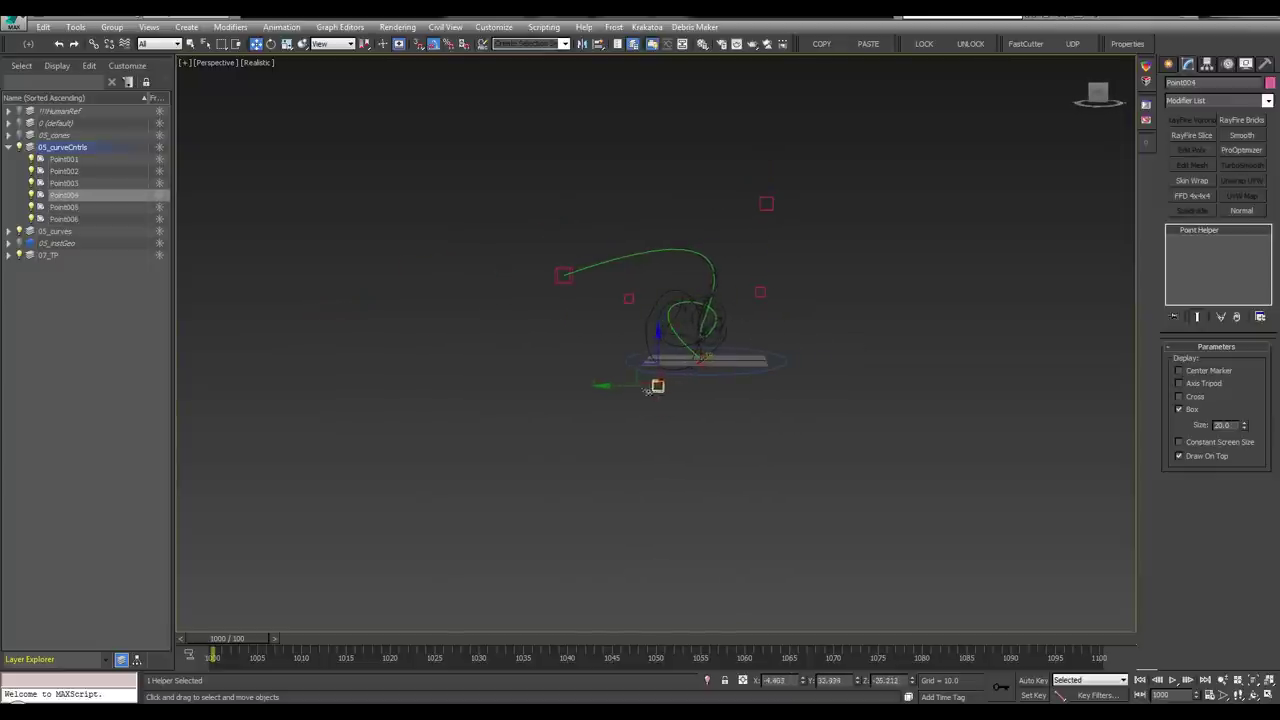
Move the Point002 helper near the curve's base to about X -45, Y 84, Z 99
{"action": "middle_click_drag", "start_coordinate": [746, 340], "coordinate": [539, 322], "text": "alt"}
{"action": "left_click", "coordinate": [748, 330]}
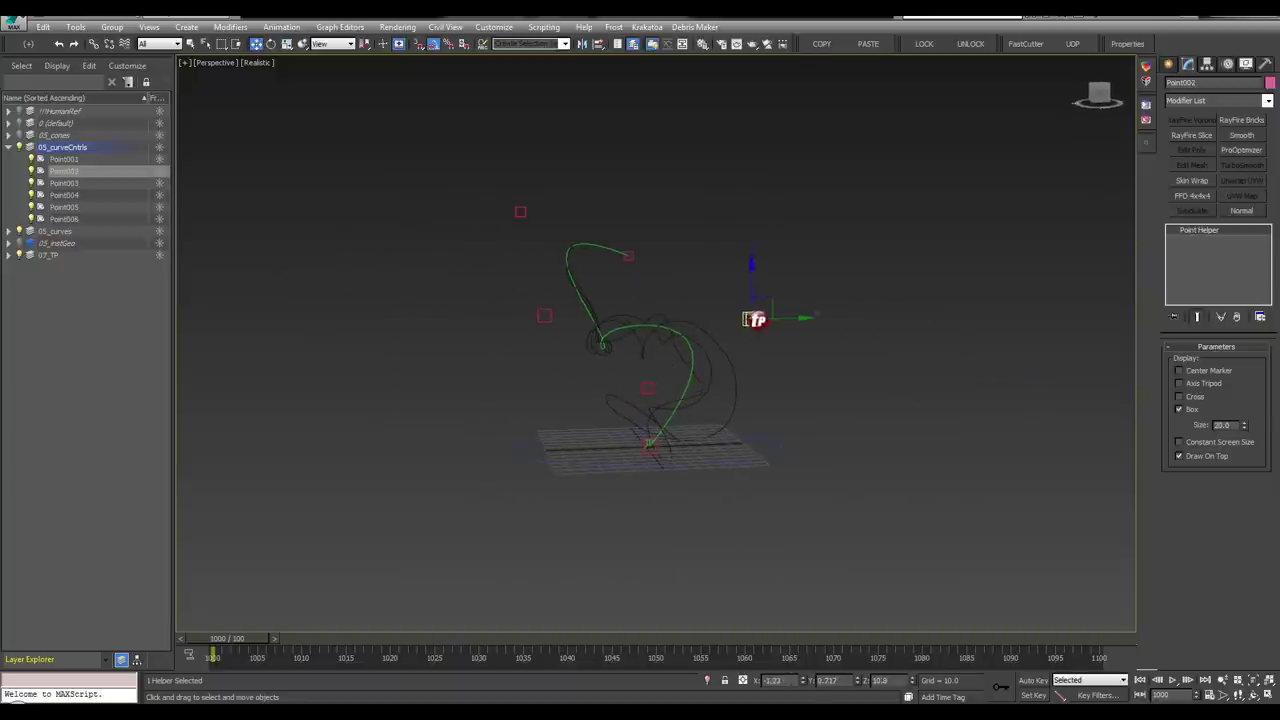
{"action": "middle_click_drag", "start_coordinate": [773, 293], "coordinate": [884, 311], "text": "alt"}
{"action": "scroll", "coordinate": [520, 349], "scroll_direction": "down", "scroll_amount": 4}
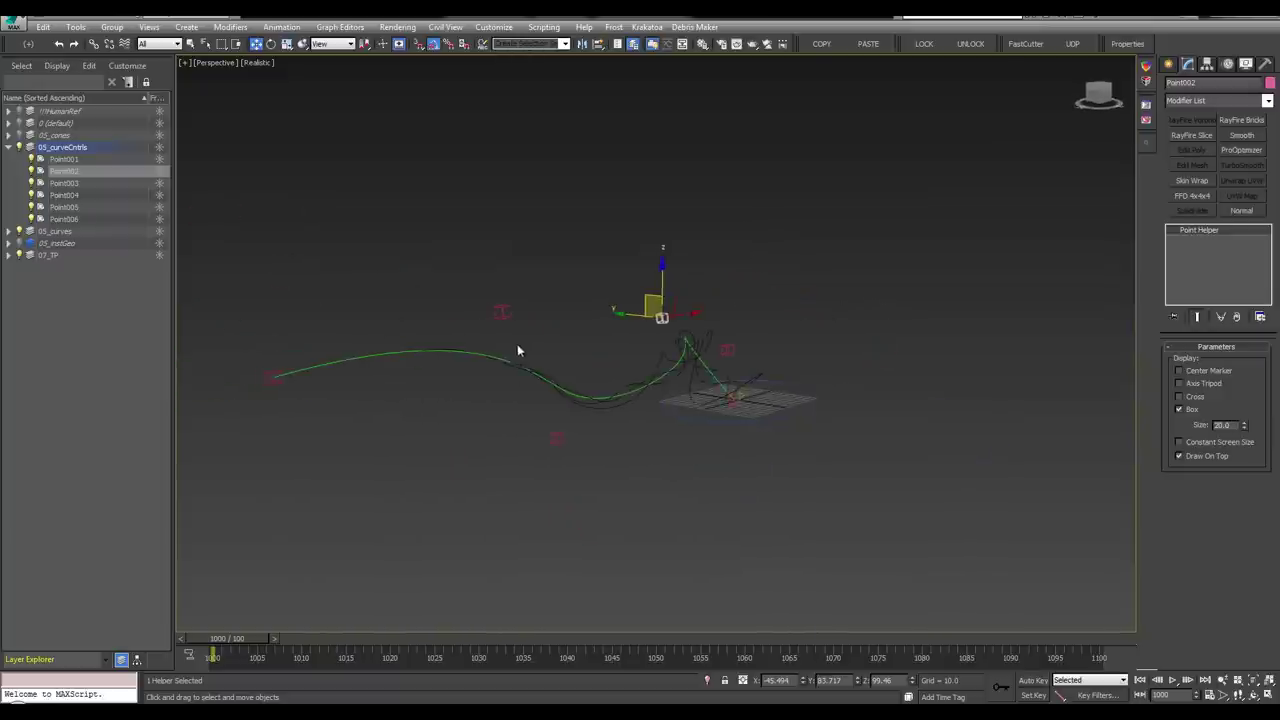
{"action": "middle_click_drag", "start_coordinate": [517, 350], "coordinate": [579, 336]}
Deselect the helpers, play the simulation to frame 1076 and examine how the spikes follow the bent curves
{"action": "left_click", "coordinate": [352, 356]}
{"action": "middle_click_drag", "start_coordinate": [353, 355], "coordinate": [731, 349], "text": "alt"}
{"action": "left_click", "coordinate": [780, 338]}
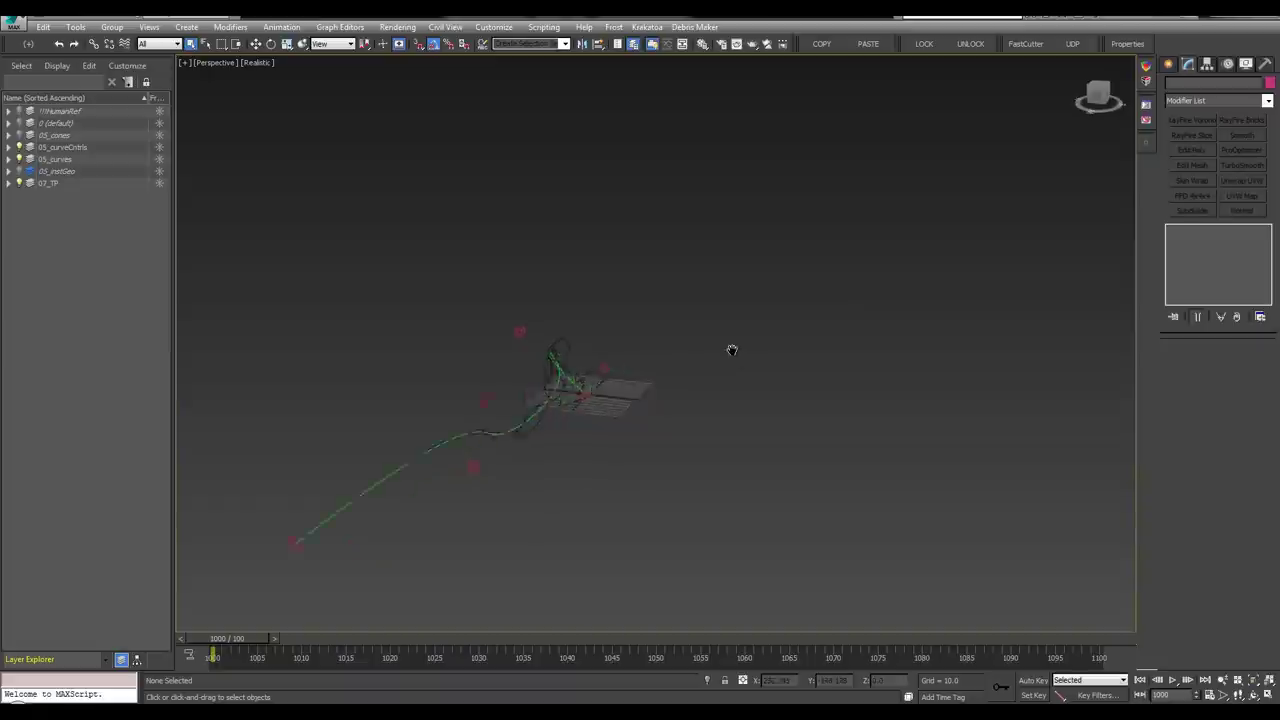
{"action": "key", "text": "/"}
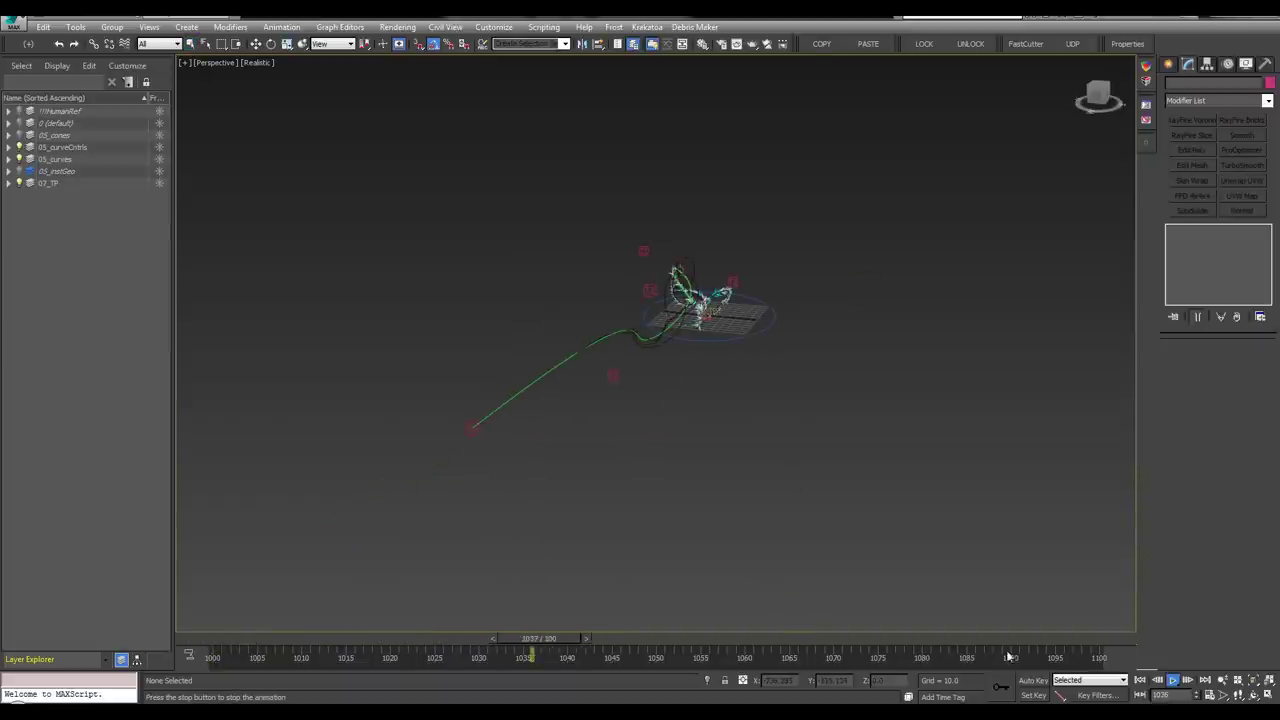
{"action": "key", "text": "/"}
{"action": "middle_click_drag", "start_coordinate": [794, 309], "coordinate": [682, 335], "text": "alt"}
{"action": "middle_click_drag", "start_coordinate": [682, 335], "coordinate": [651, 417]}
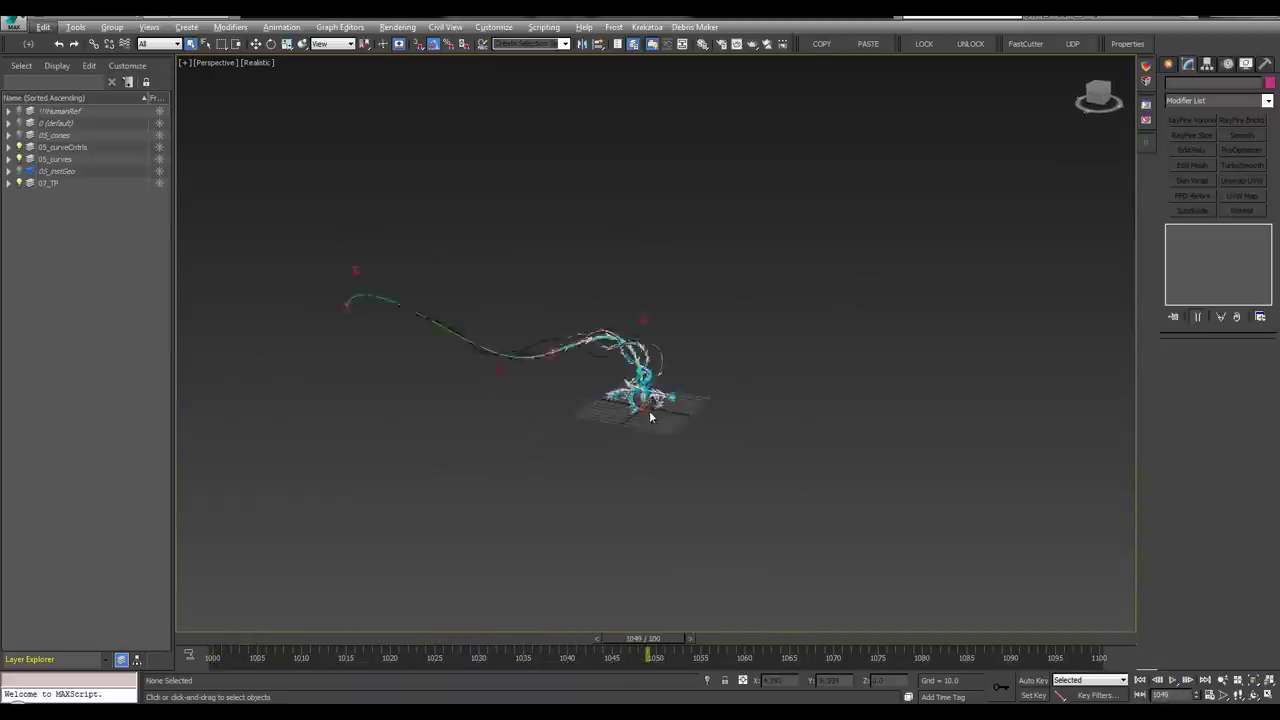
{"action": "scroll", "coordinate": [651, 417], "scroll_direction": "up", "scroll_amount": 4}
{"action": "middle_click_drag", "start_coordinate": [588, 357], "coordinate": [757, 378], "text": "alt"}
{"action": "key", "text": "/"}
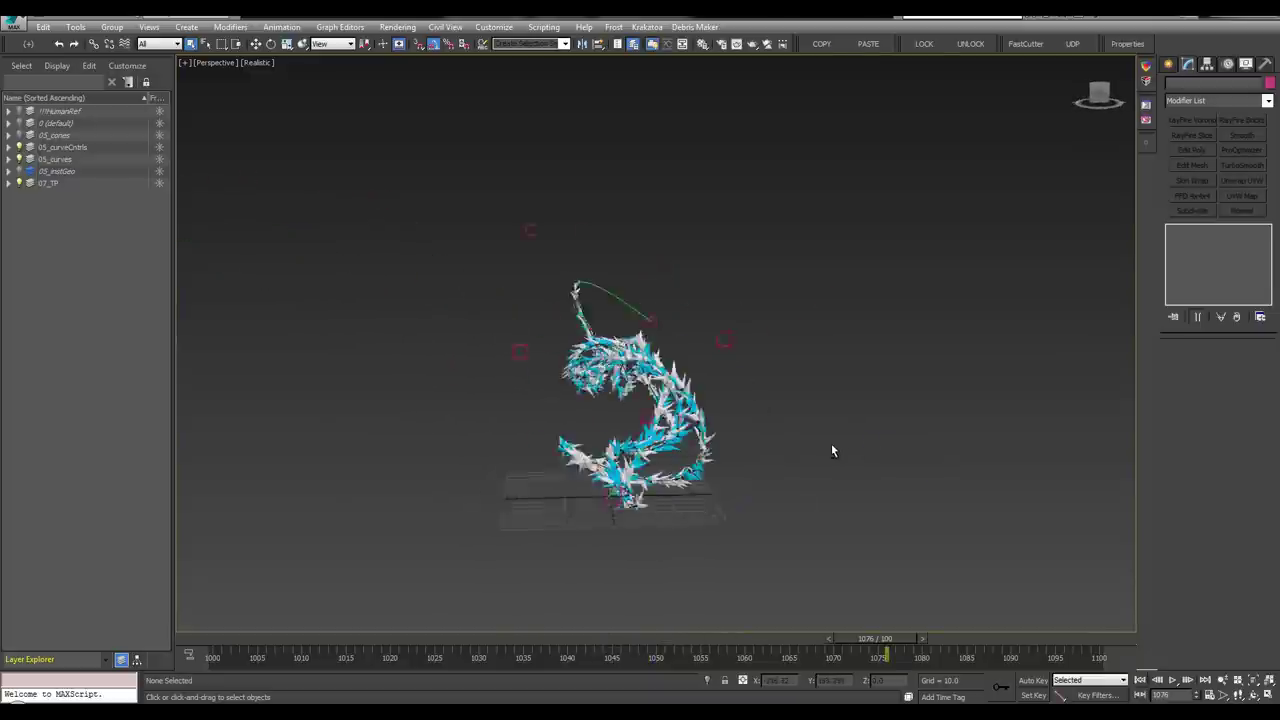
{"action": "middle_click_drag", "start_coordinate": [799, 436], "coordinate": [756, 198], "text": "alt"}
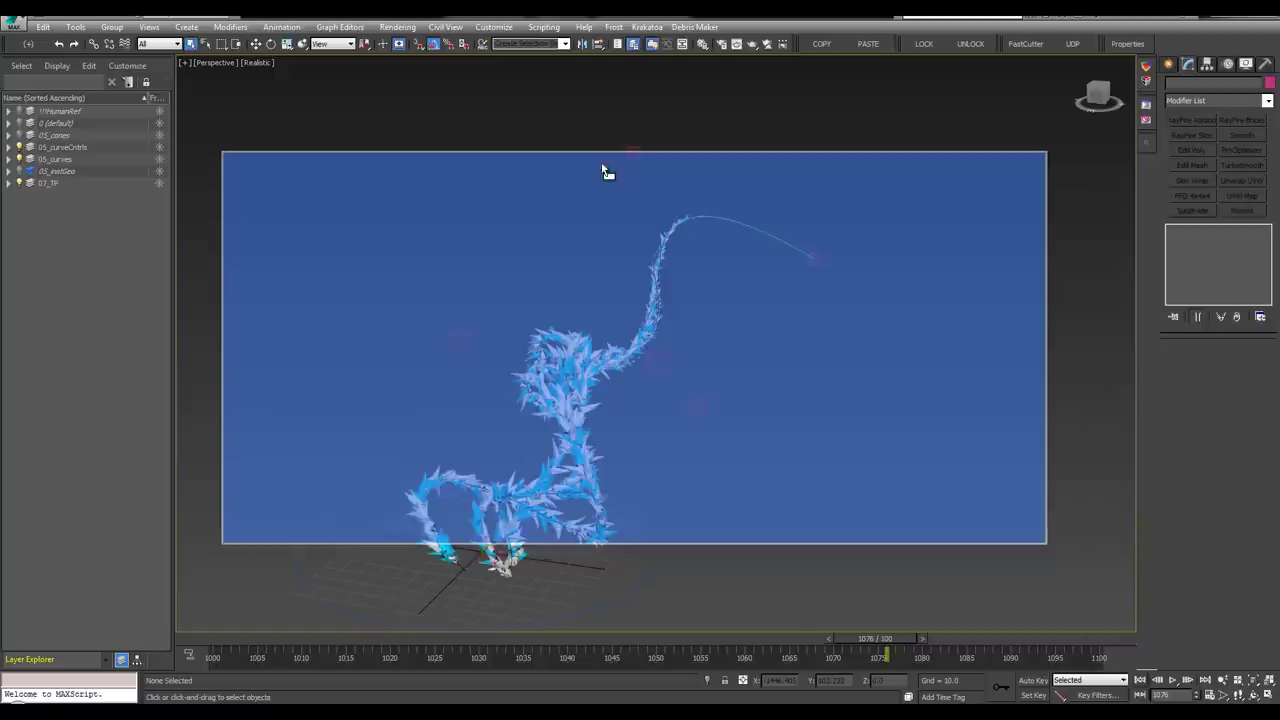
Examine Thinking001's fade out and fade in animation curves in the curve editor, then close it
{"action": "left_click_drag", "start_coordinate": [601, 164], "coordinate": [761, 97]}
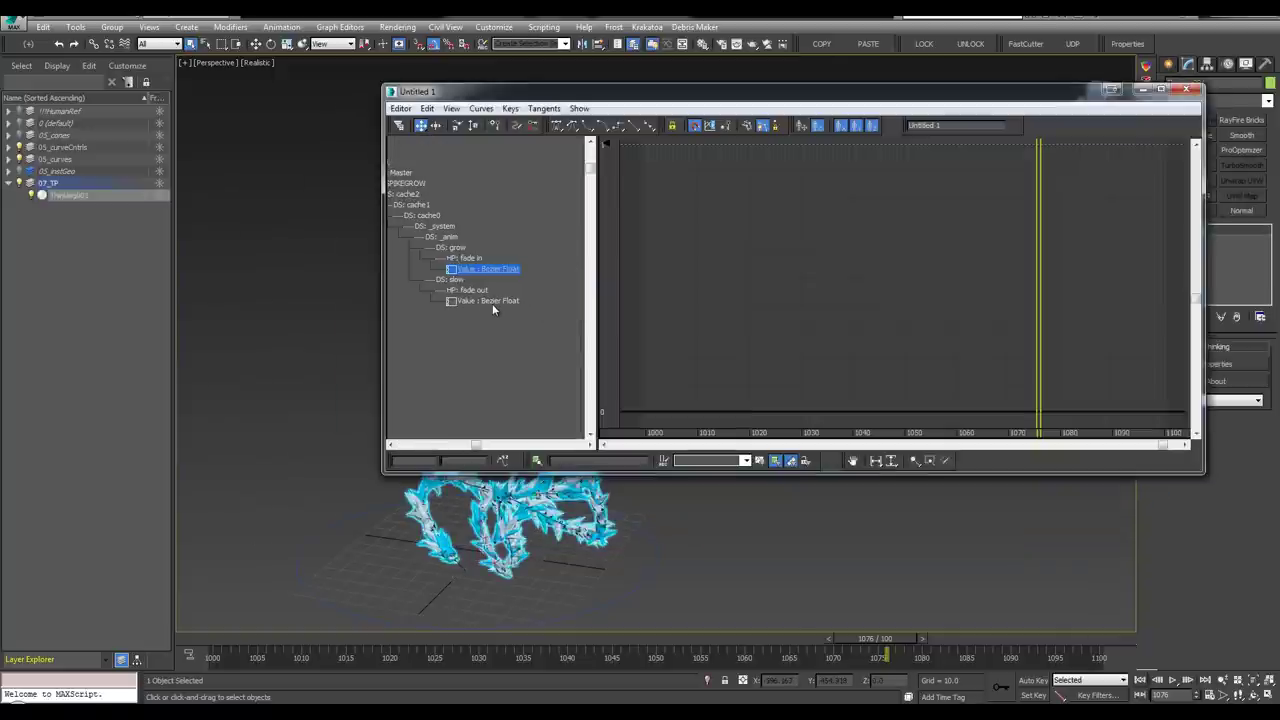
{"action": "left_click", "coordinate": [492, 303]}
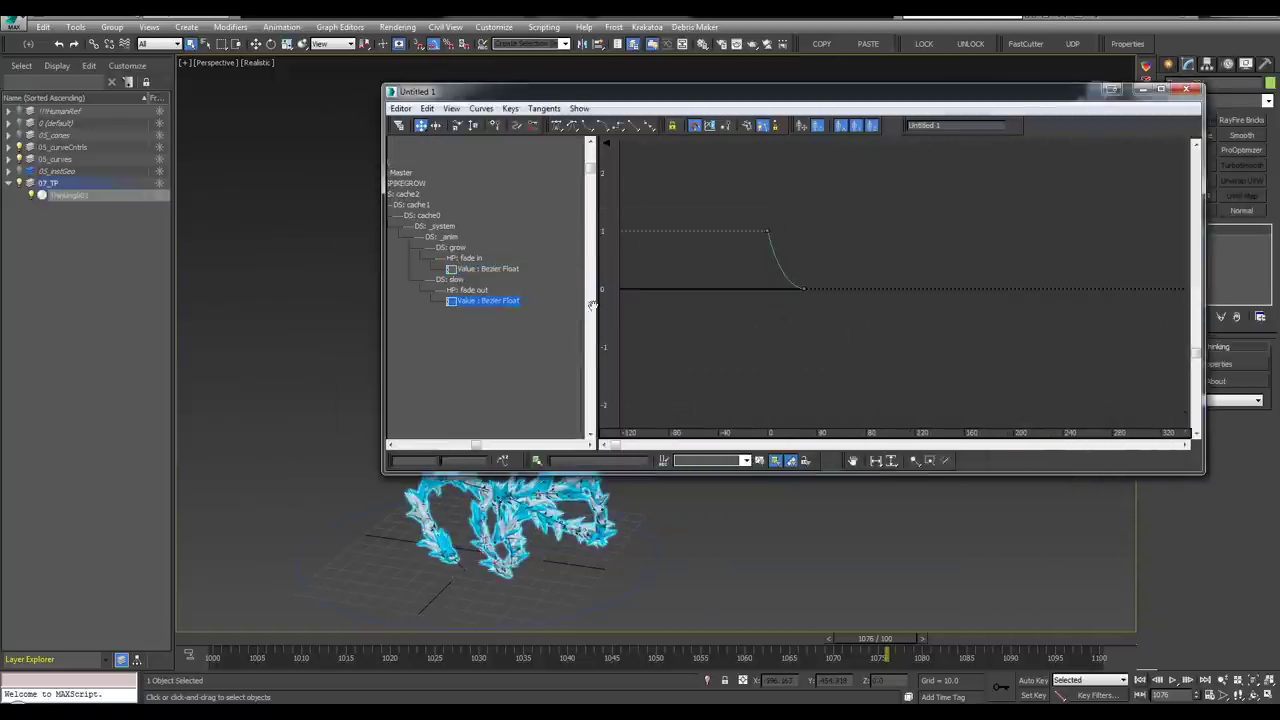
{"action": "left_click", "coordinate": [491, 269]}
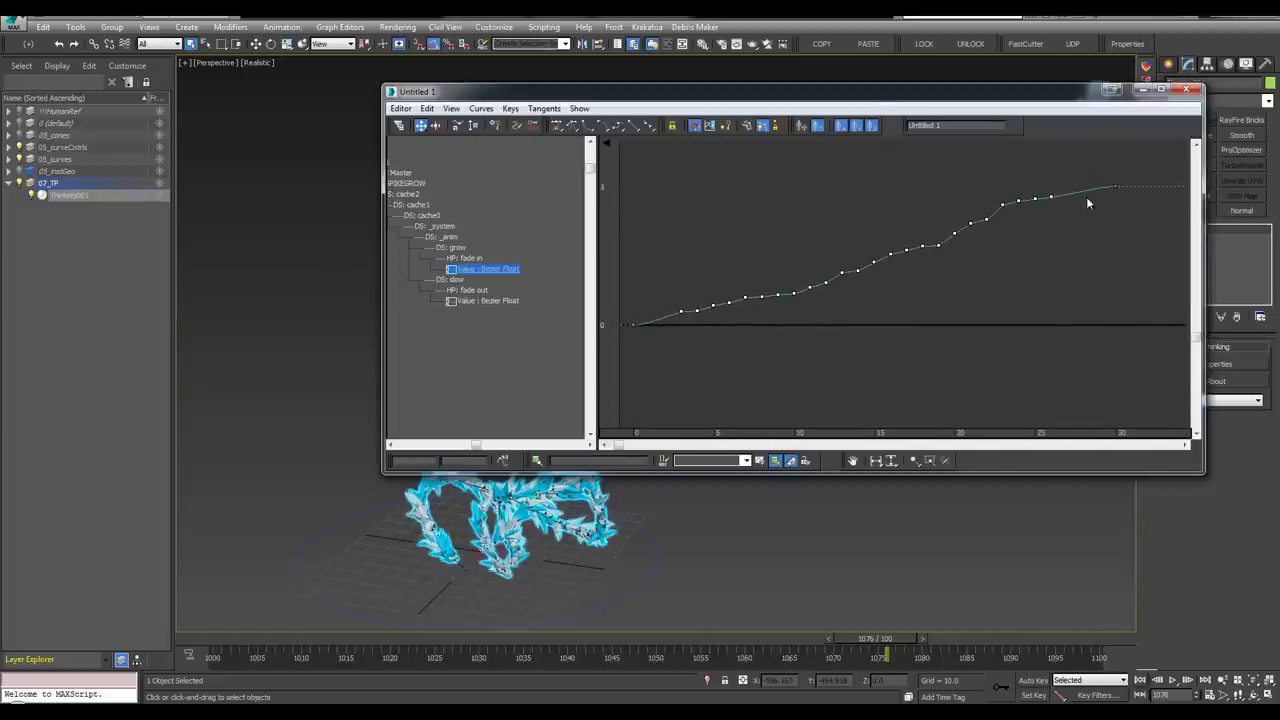
{"action": "left_click_drag", "start_coordinate": [1075, 93], "coordinate": [1034, 240]}
{"action": "middle_click_drag", "start_coordinate": [730, 151], "coordinate": [691, 112]}
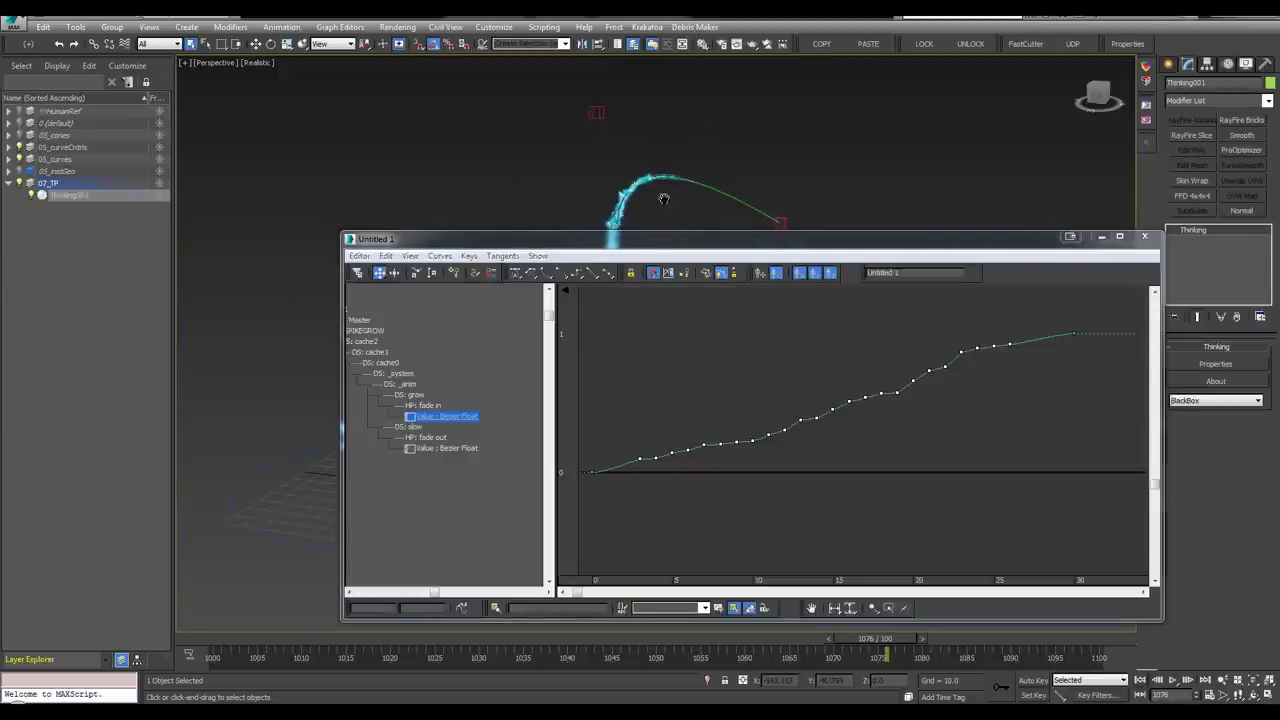
{"action": "middle_click_drag", "start_coordinate": [664, 198], "coordinate": [541, 158]}
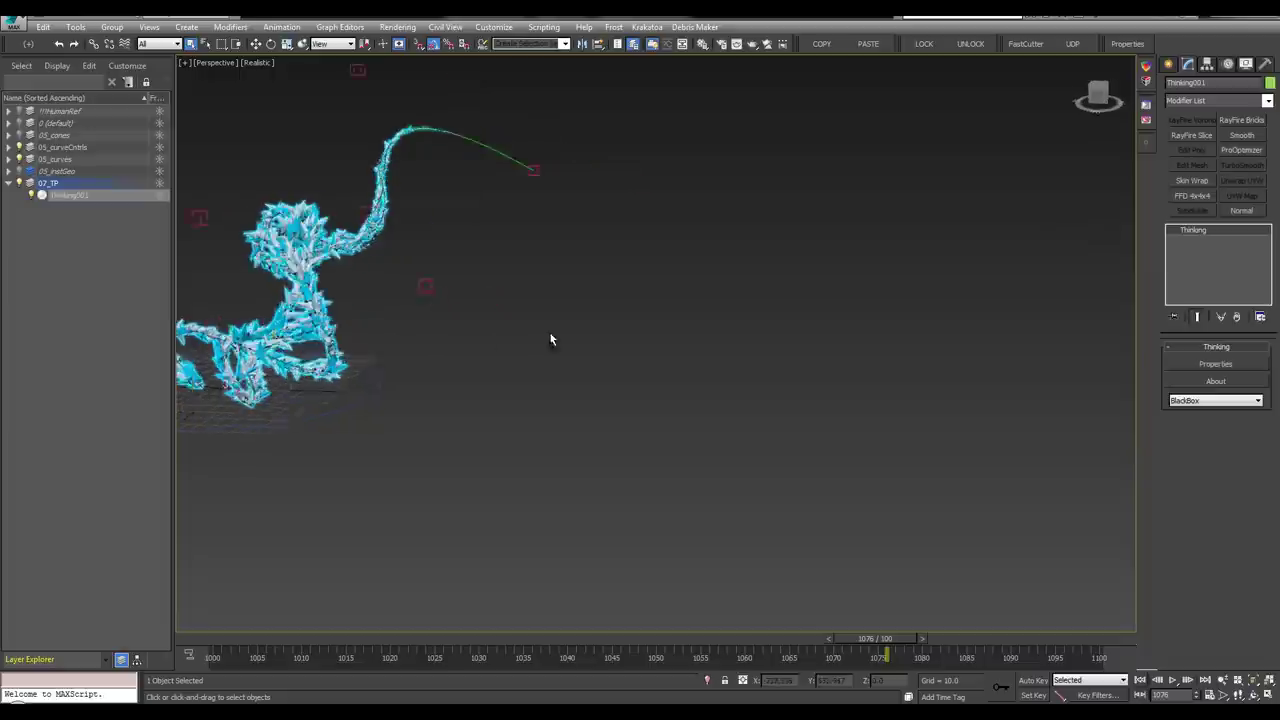
Examine the grown spikes from several sides, deselect the particle system and replay the simulation to frame 1064
{"action": "middle_click_drag", "start_coordinate": [552, 337], "coordinate": [1020, 442], "text": "alt"}
{"action": "middle_click_drag", "start_coordinate": [636, 376], "coordinate": [795, 421], "text": "alt"}
{"action": "scroll", "coordinate": [700, 383], "scroll_direction": "up", "scroll_amount": 3}
{"action": "key", "text": "q"}
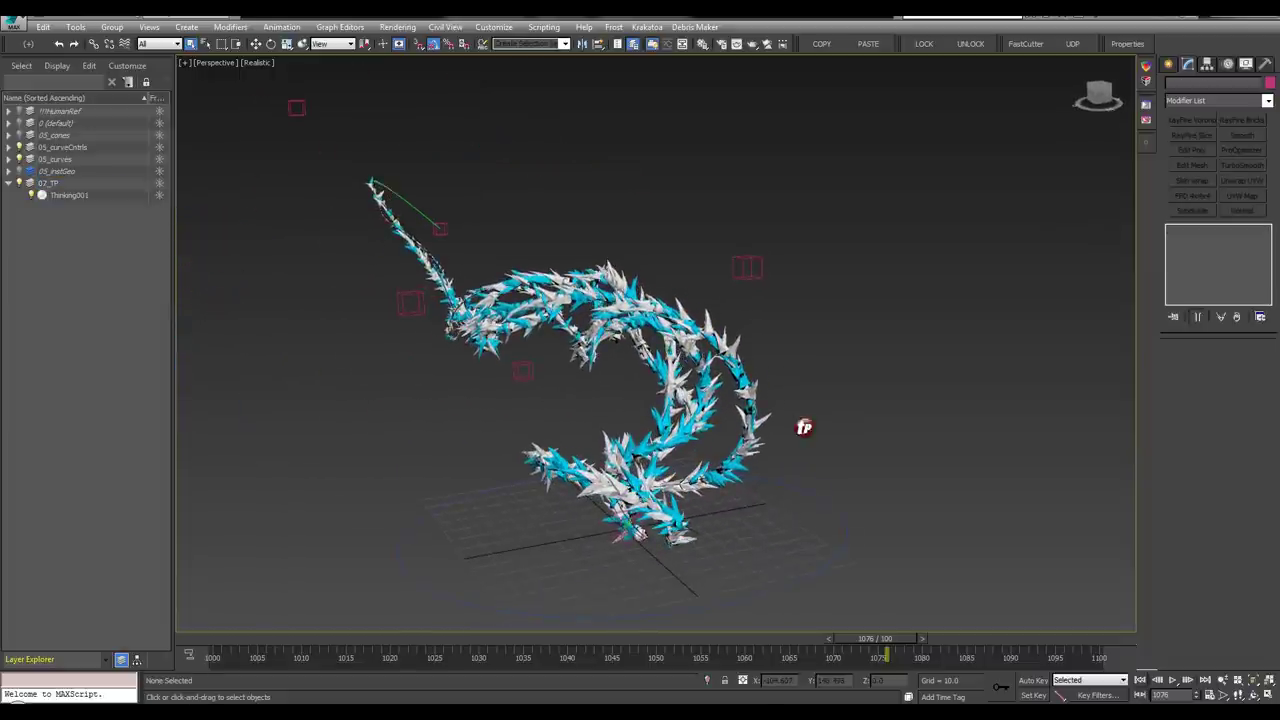
{"action": "key", "text": "slash"}
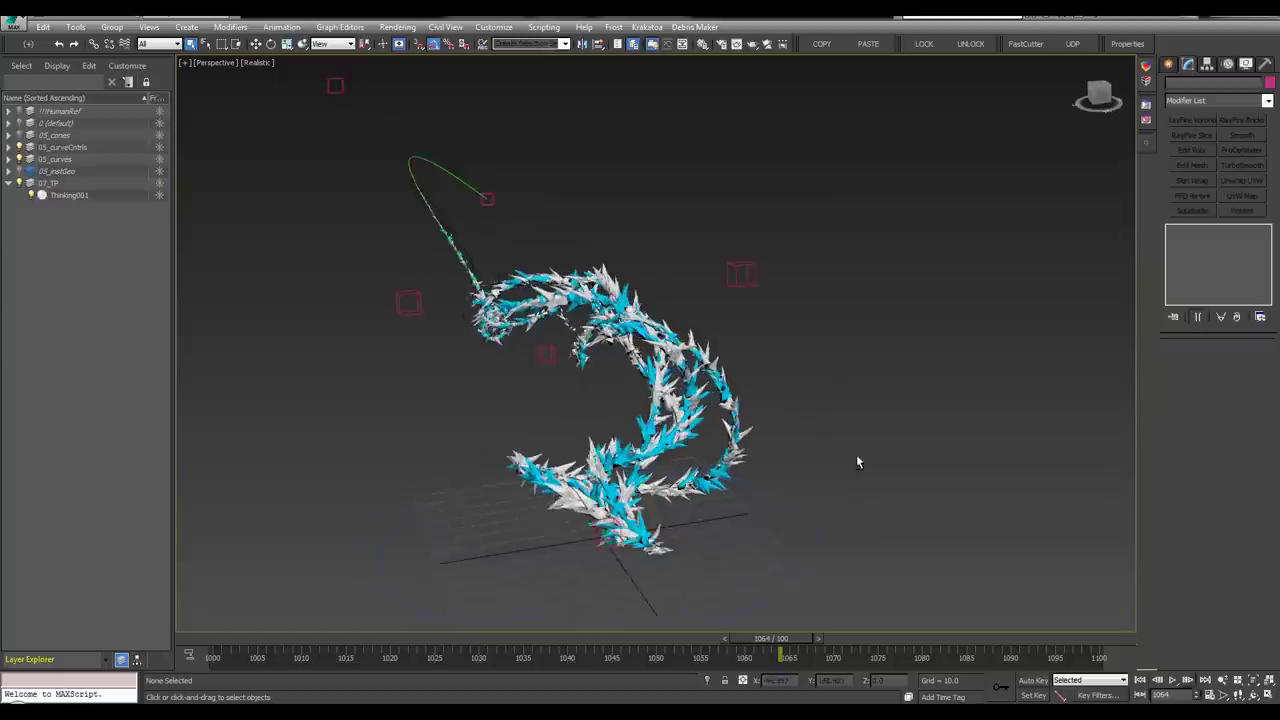
Continue the simulation to frame 1091, examine the spikes along the full tail, and replay it from frame 1000
{"action": "middle_click_drag", "start_coordinate": [857, 457], "coordinate": [1074, 462], "text": "alt"}
{"action": "key", "text": "slash"}
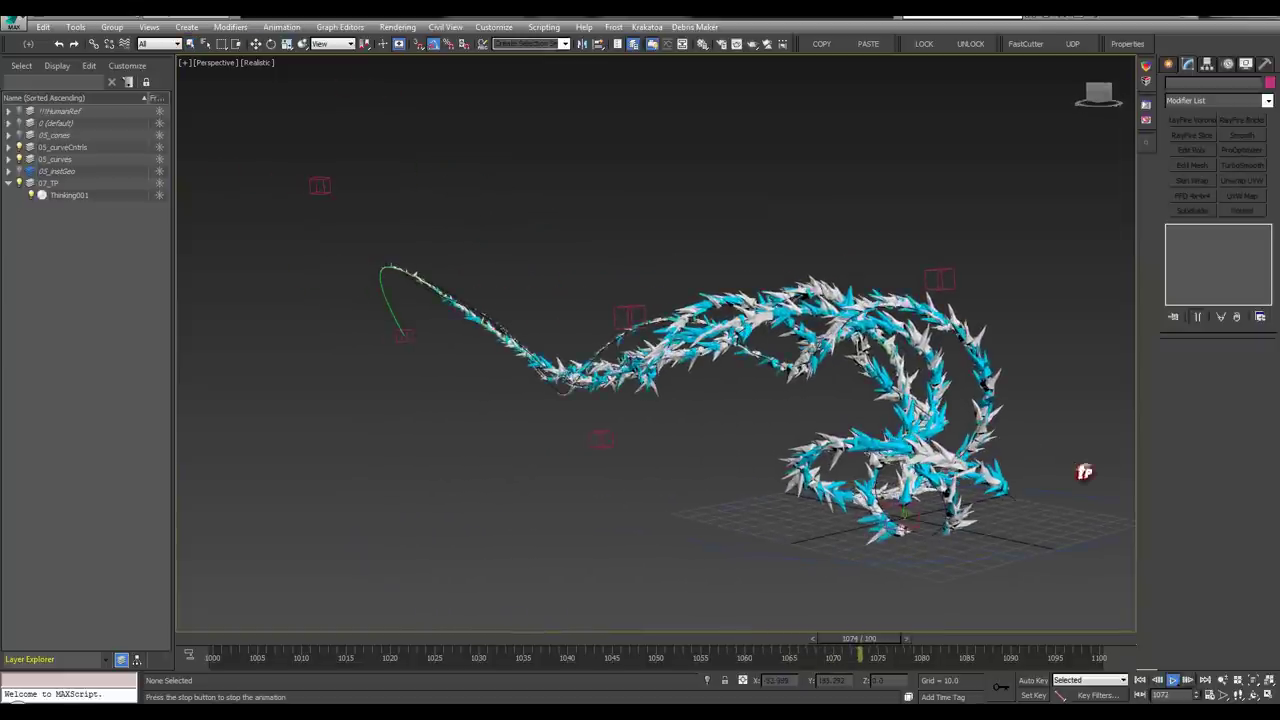
{"action": "left_click", "coordinate": [207, 640]}
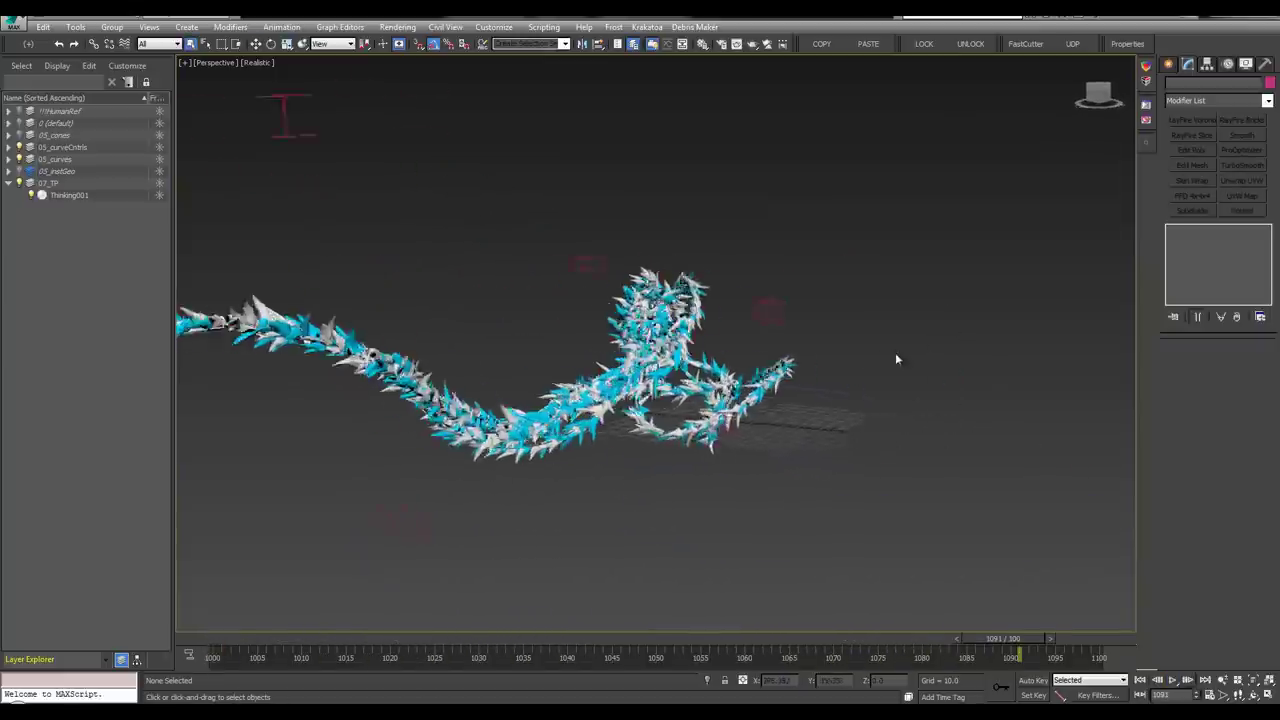
{"action": "middle_click_drag", "start_coordinate": [895, 357], "coordinate": [869, 409], "text": "alt"}
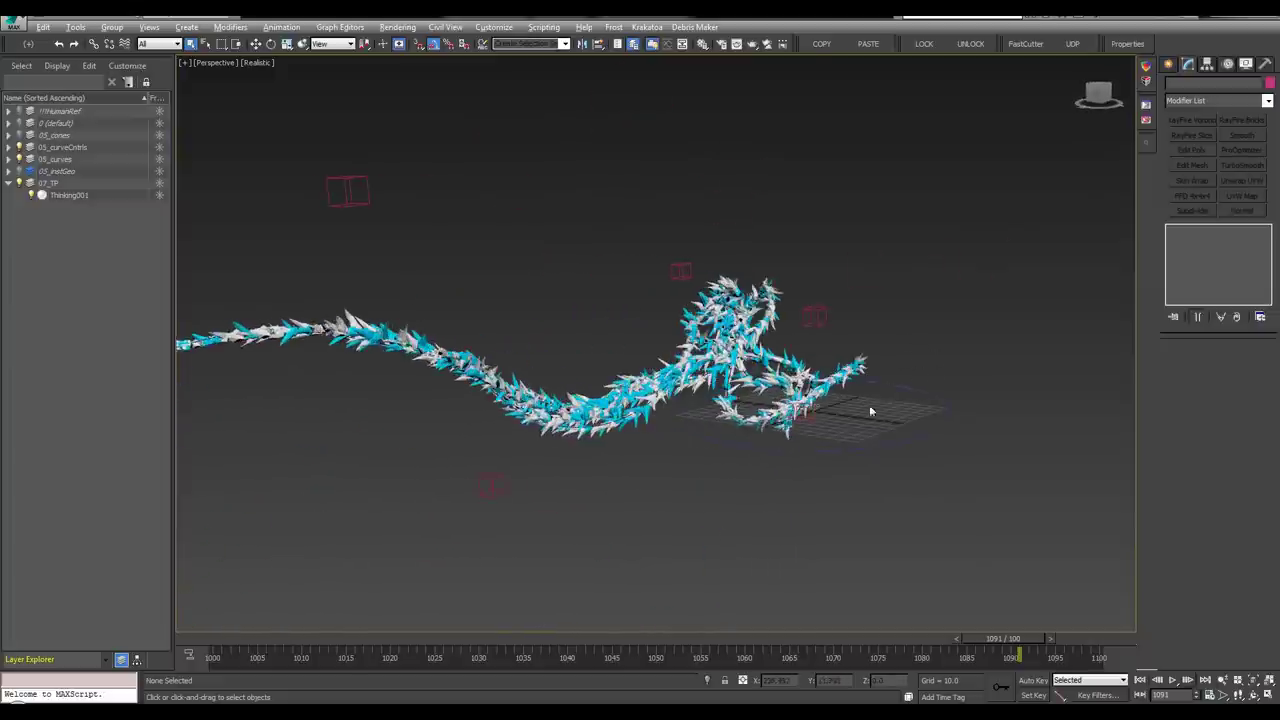
{"action": "left_click", "coordinate": [212, 640]}
{"action": "key", "text": "/"}
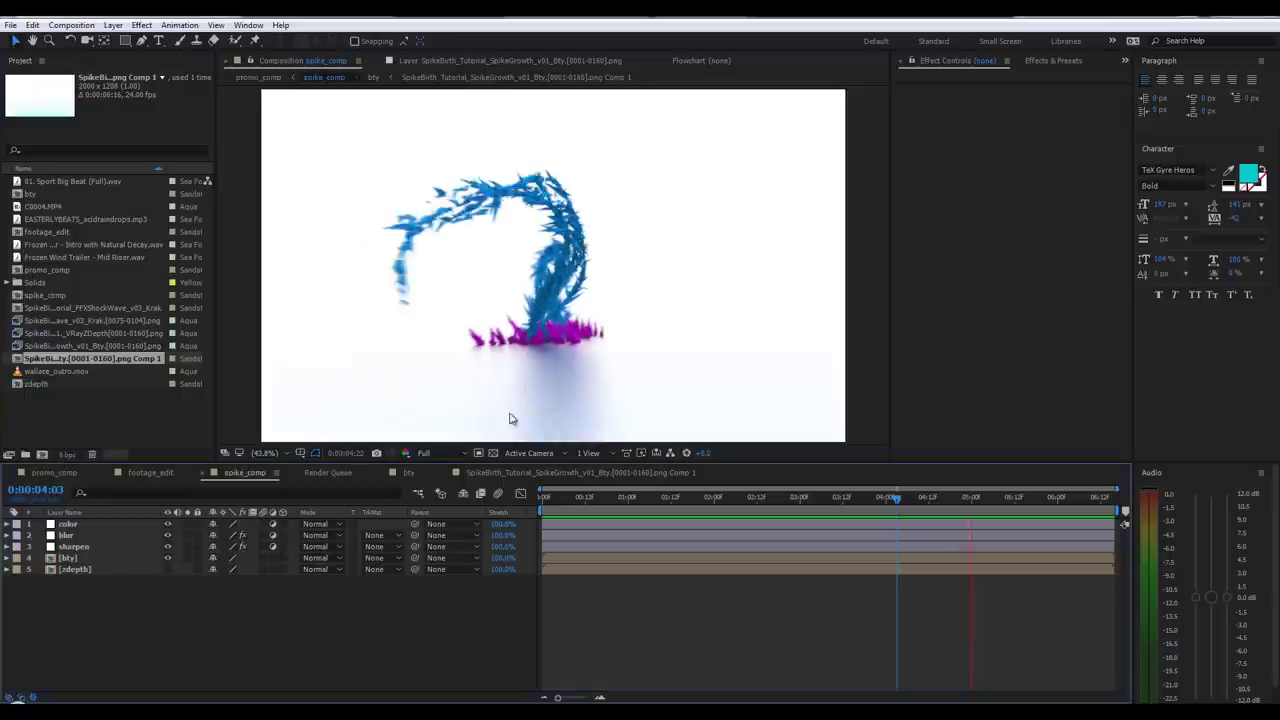
Switch to After Effects and enlarge the spike_comp composition viewer showing the rendered spikes
{"action": "key", "text": "grave"}
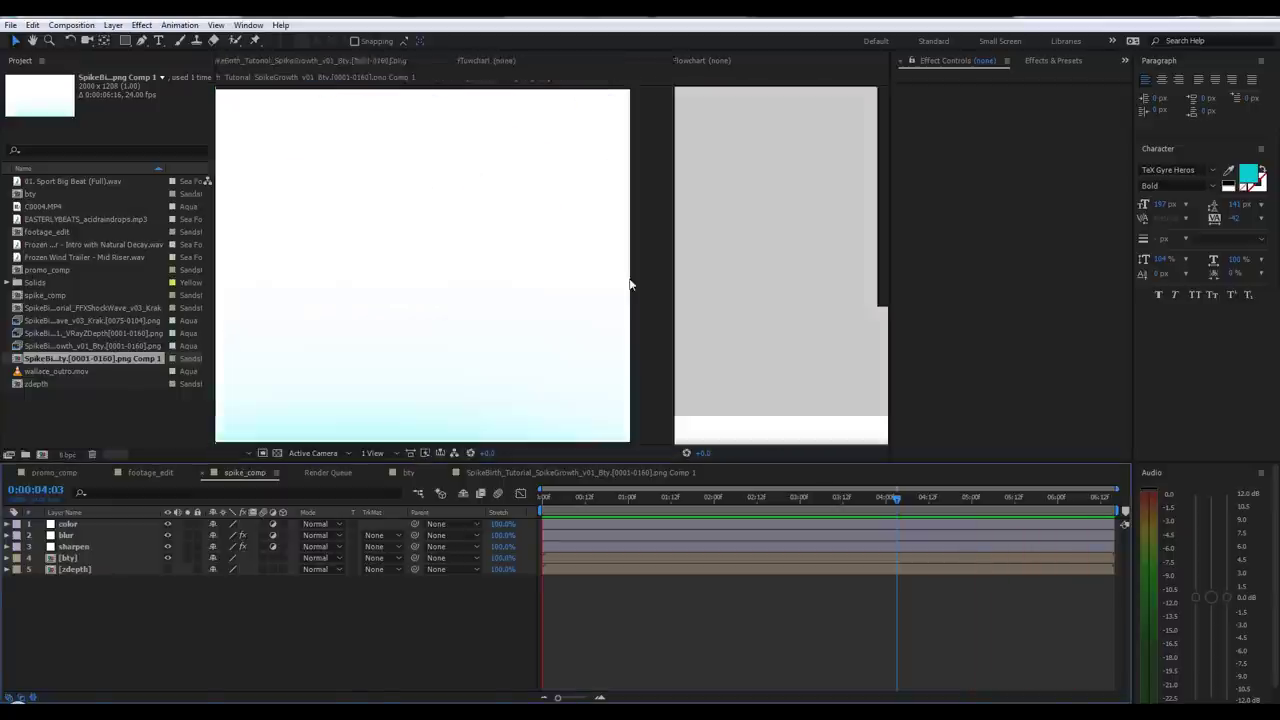